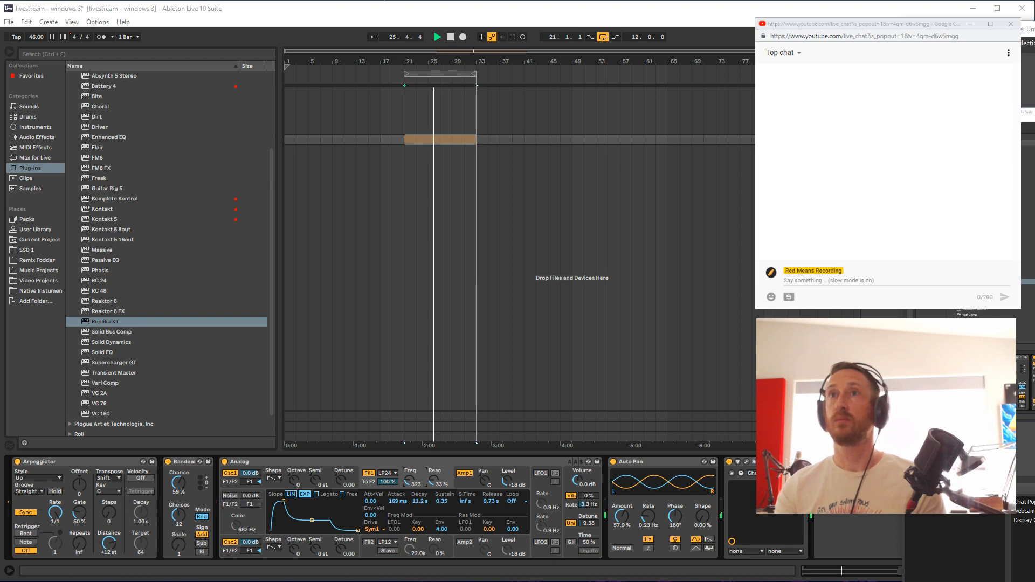
Set the Arpeggiator's gate to 61% and slightly raise the filter 1 frequency in Analog
key(alt+Tab)
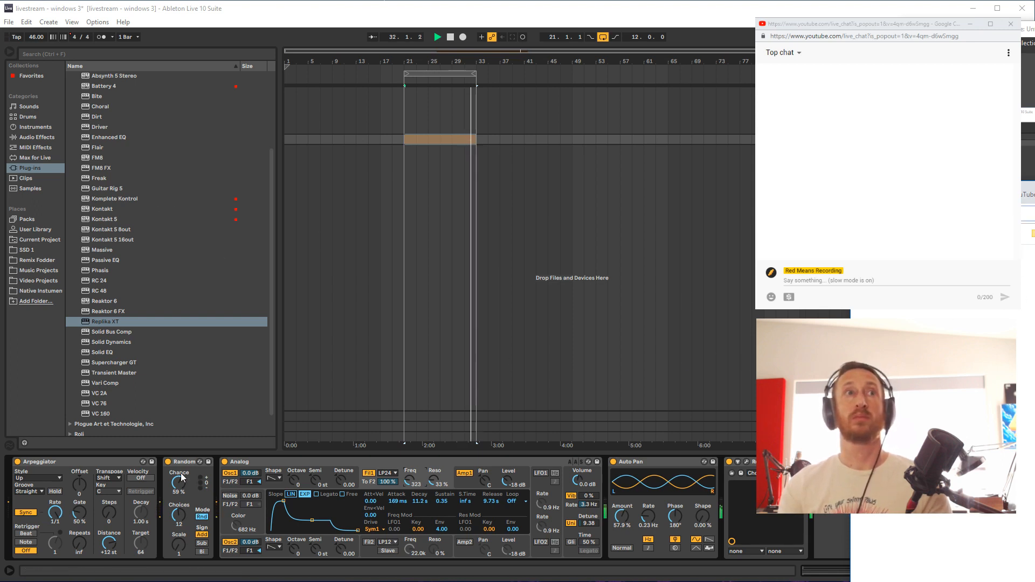
drag(79, 513, 79, 506)
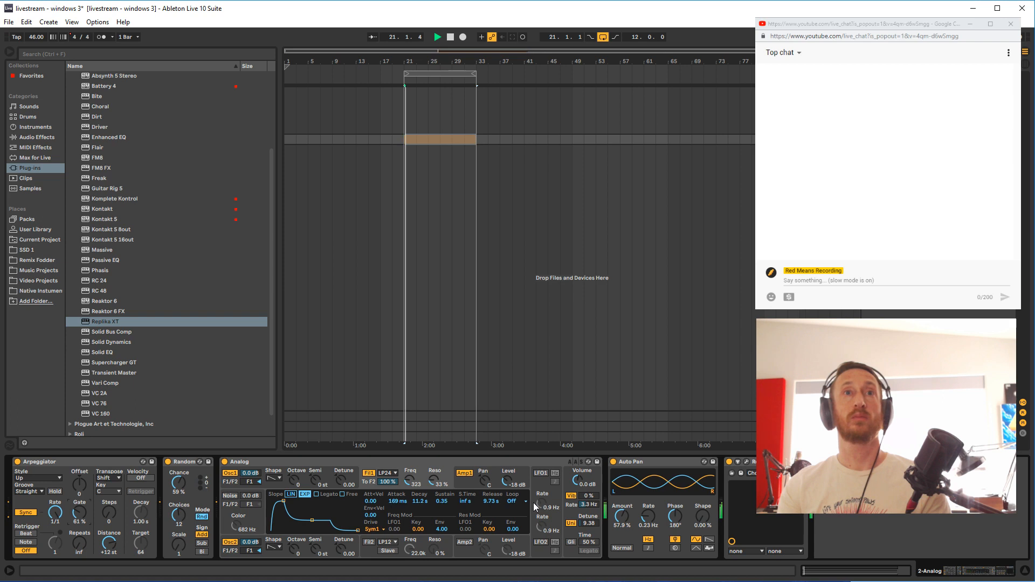
drag(412, 483, 412, 478)
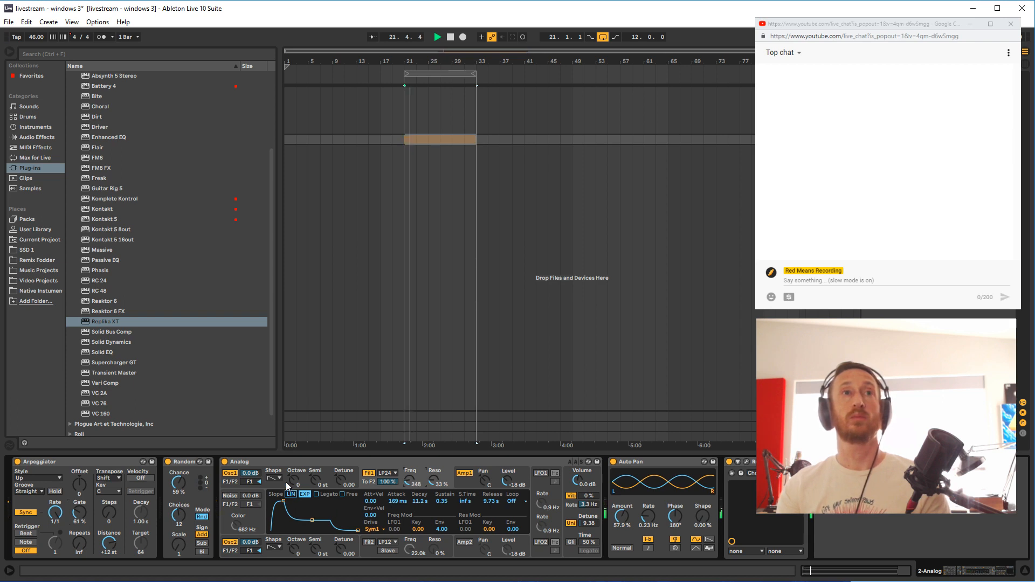
Change Analog's oscillator 2 shape to a square wave
click(277, 548)
click(271, 555)
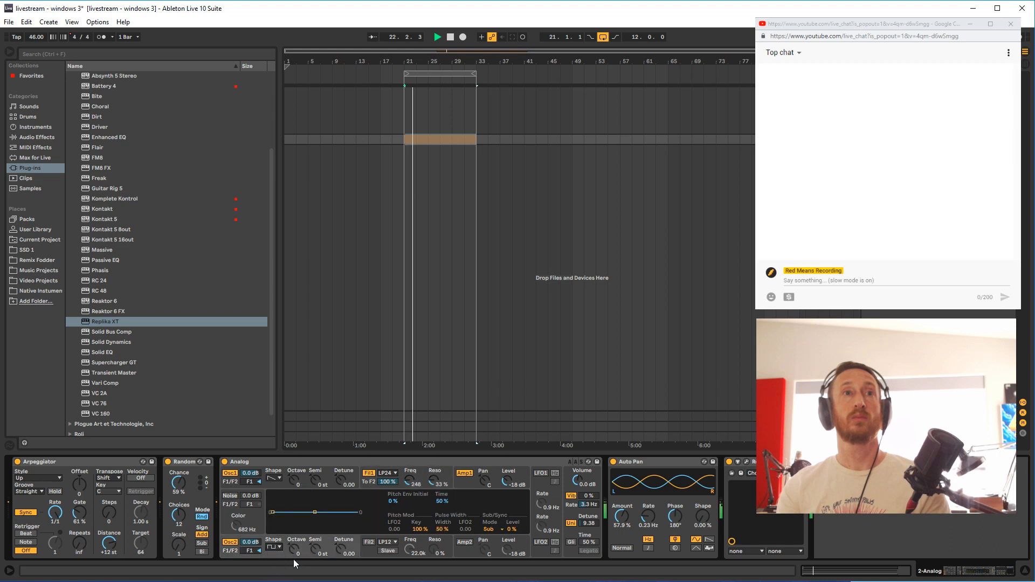
drag(291, 546, 294, 541)
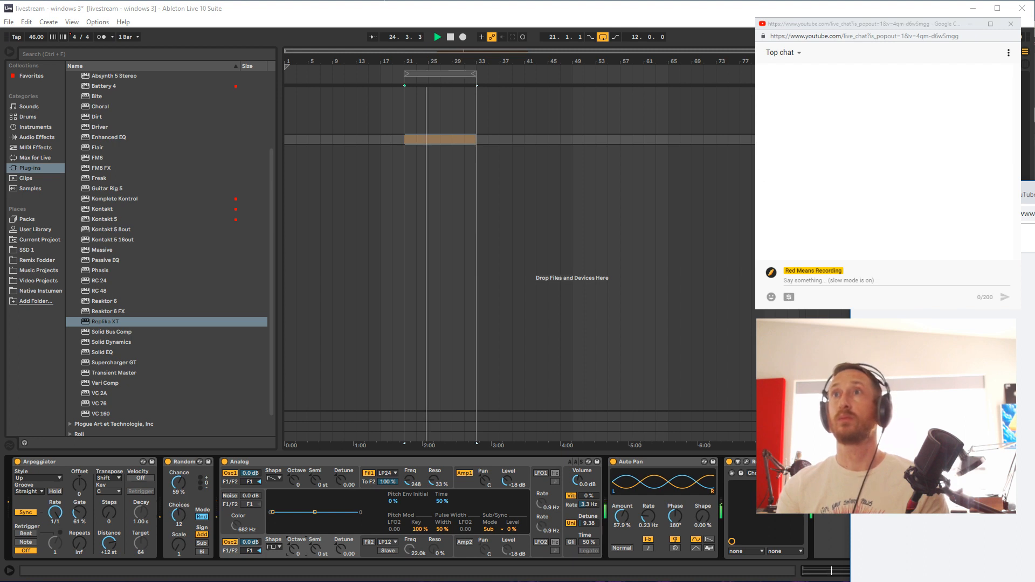
key(alt+Tab)
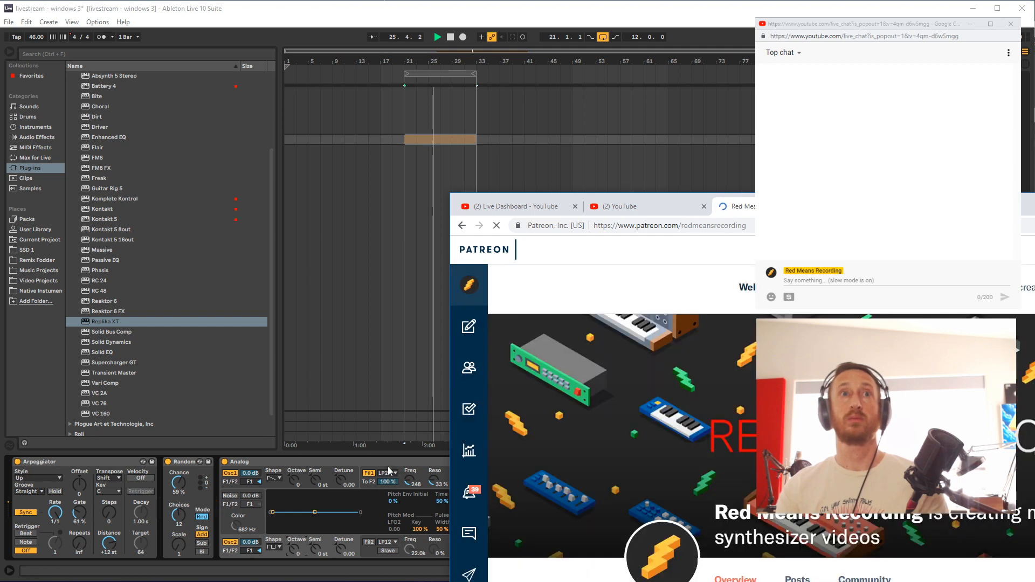
key(alt+Tab)
Enable LFO 1 in Analog and turn on vibrato with an amount of 43%
click(553, 474)
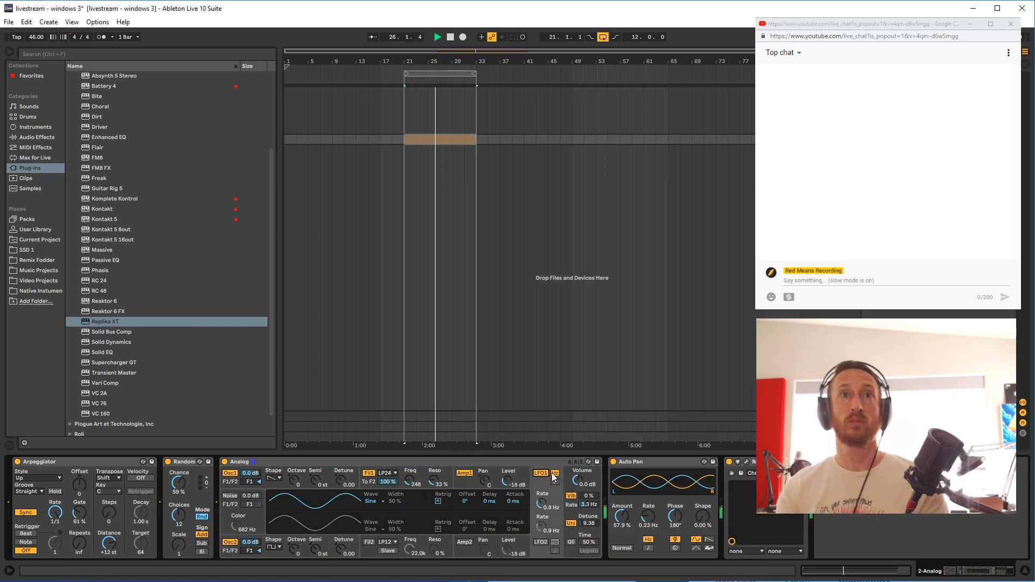
click(579, 516)
drag(591, 496, 589, 489)
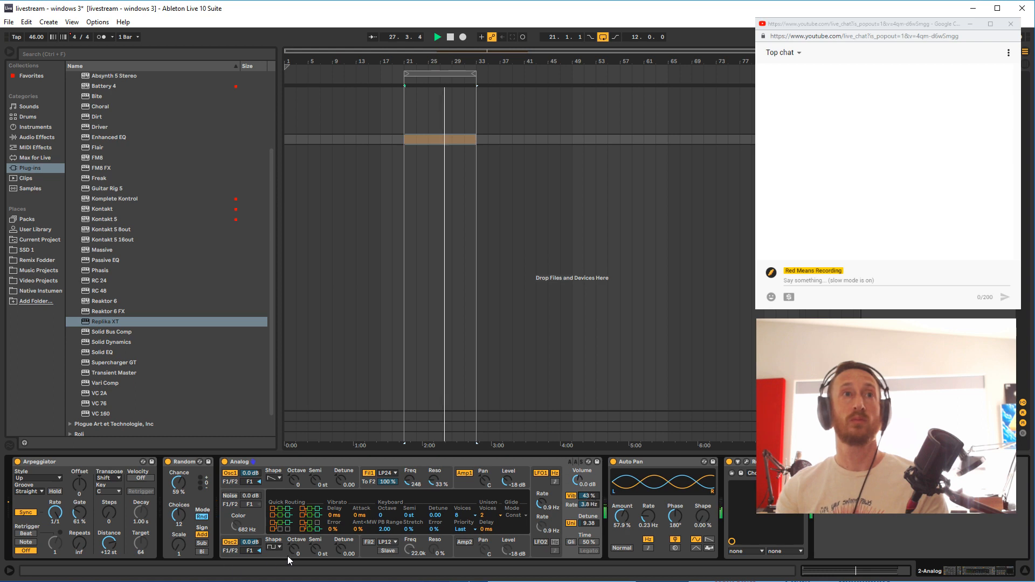
Lower oscillator 2 to octave -1 and set the LFO 1 modulation of filter 1's frequency to 2.45
drag(287, 556, 287, 561)
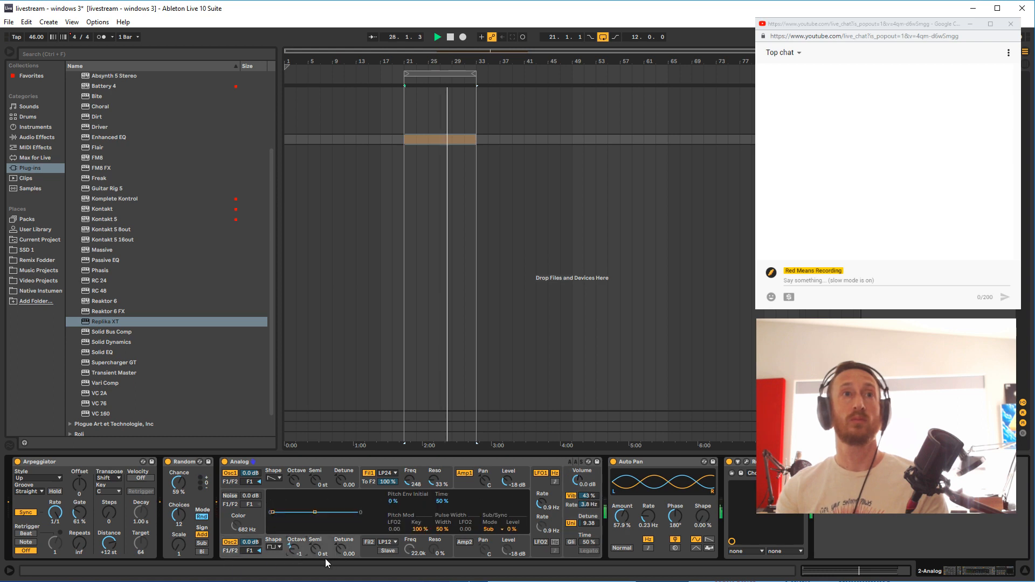
click(542, 492)
click(420, 484)
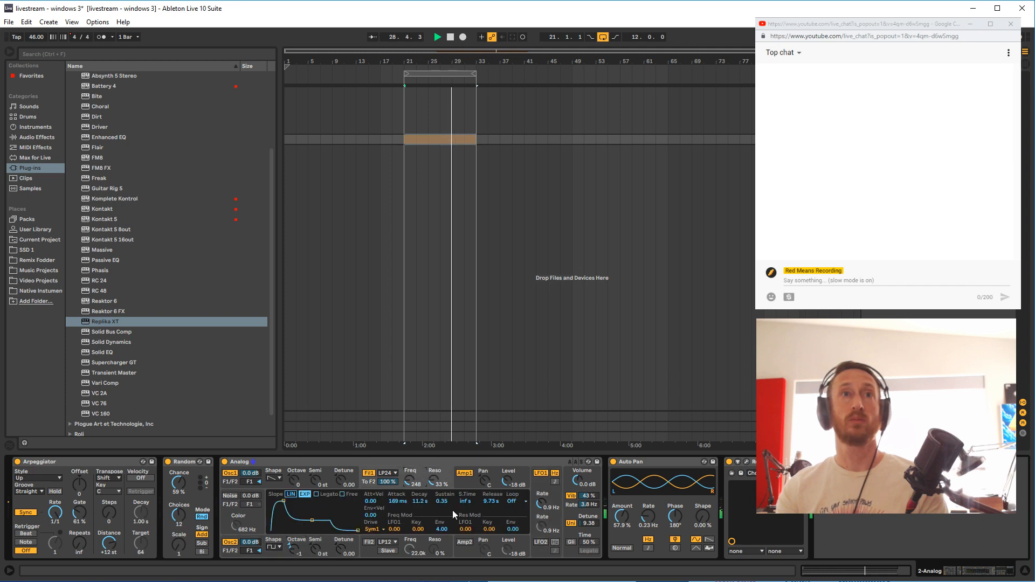
drag(400, 528, 400, 517)
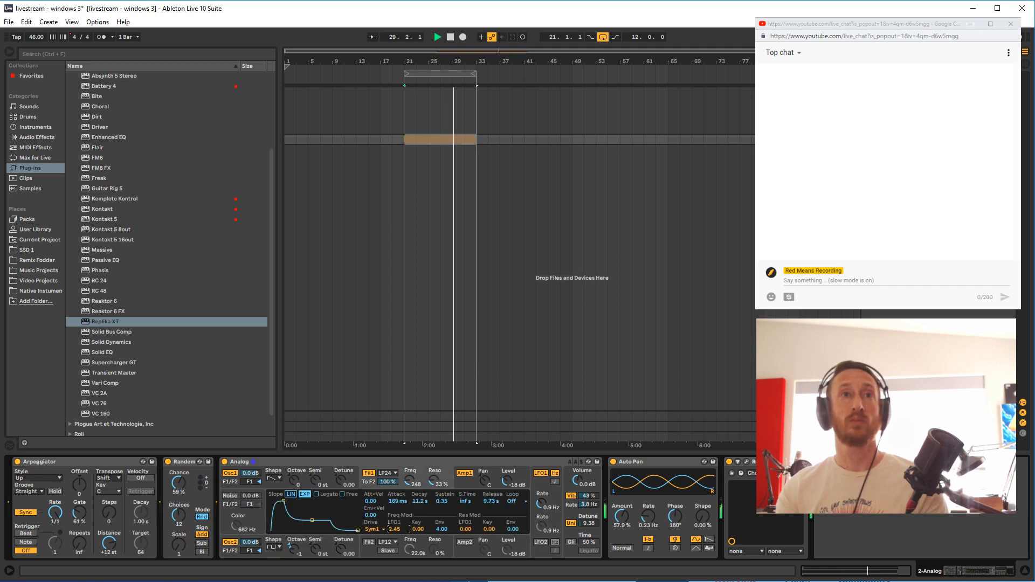
Speed up LFO 1's rate and reduce its modulation of filter 1's frequency to 0.78
drag(538, 506, 538, 484)
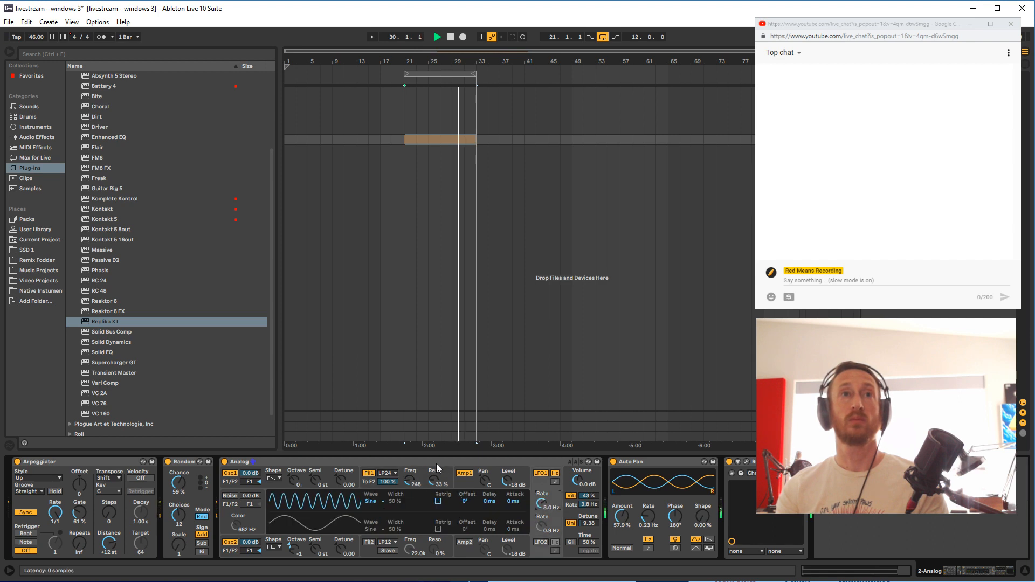
click(418, 474)
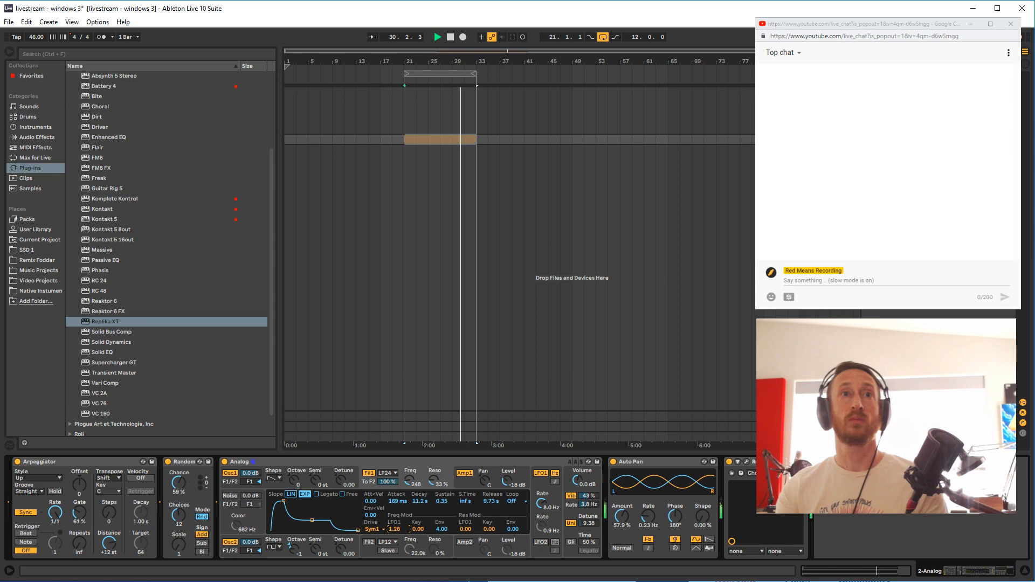
drag(394, 529, 394, 539)
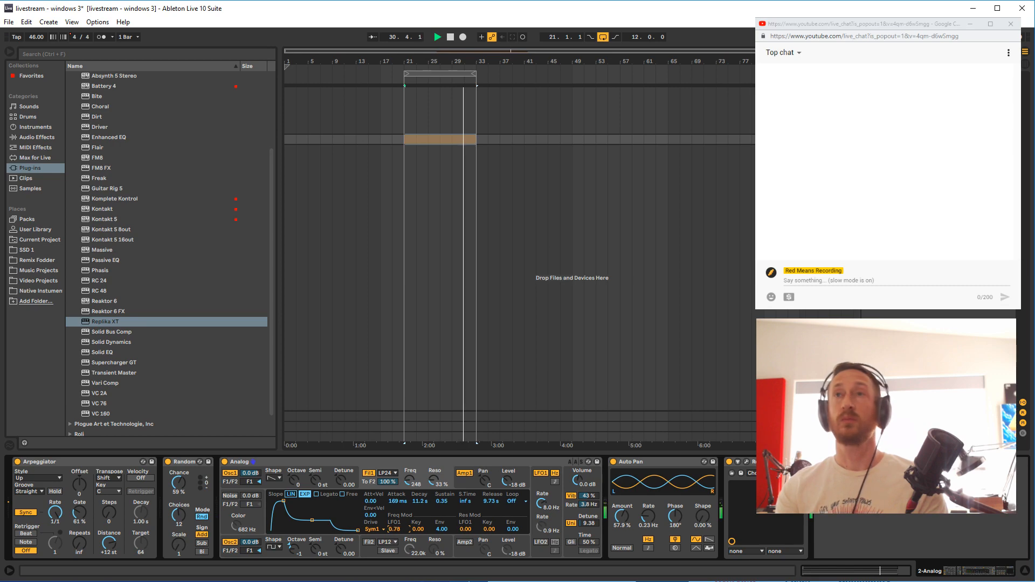
Switch to the browser's Patreon page, look through it and open the creator's posts section
key(alt+Tab)
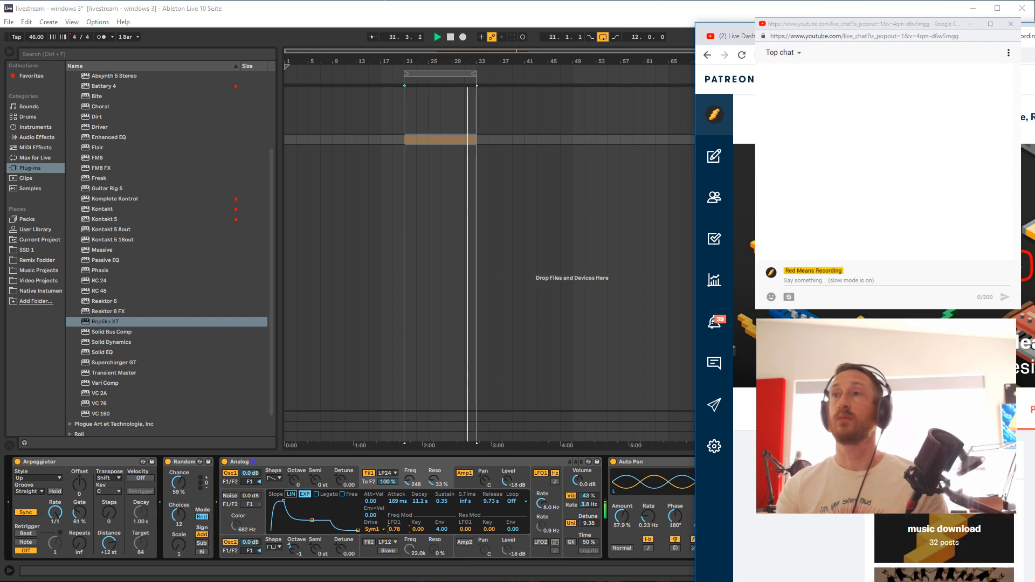
scroll(884, 270, down, 3)
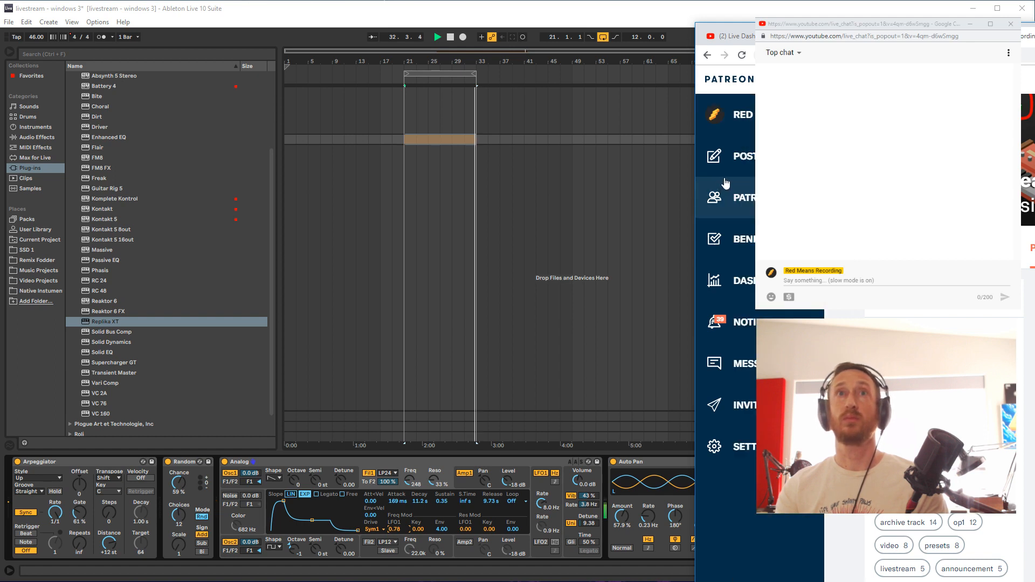
click(717, 197)
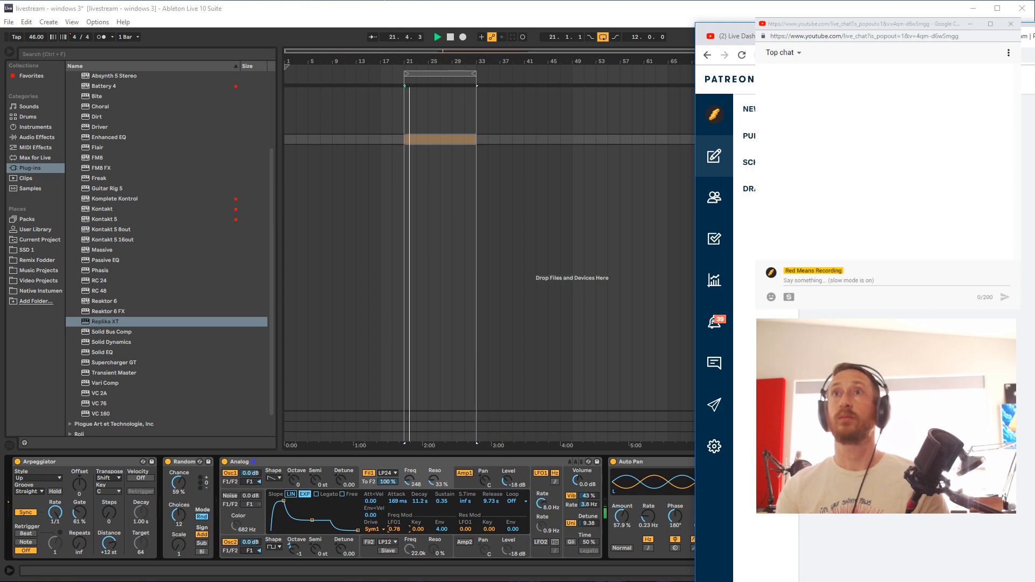
click(708, 55)
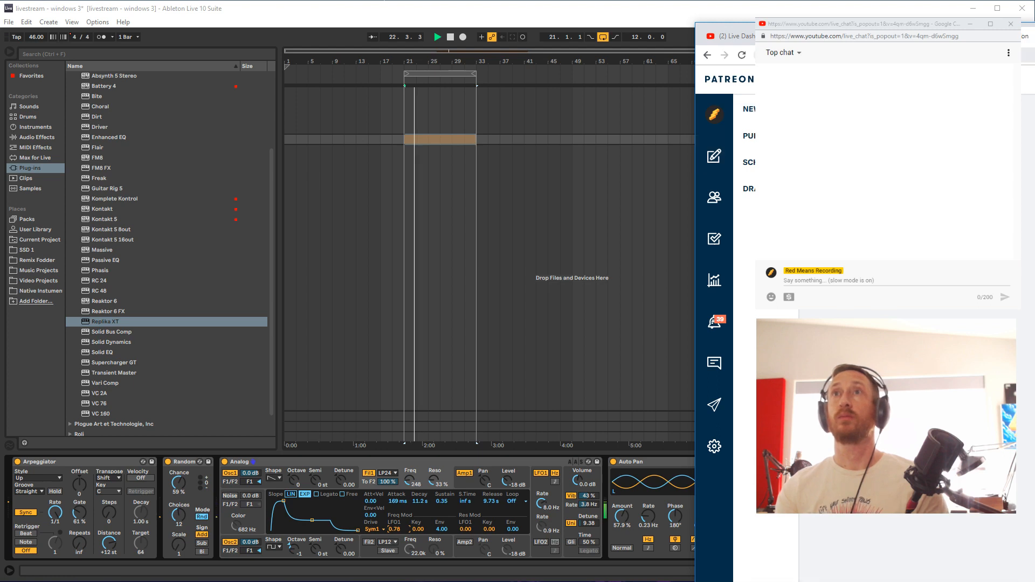
Move the browser window aside and switch back to Ableton Live
drag(733, 27, 968, 230)
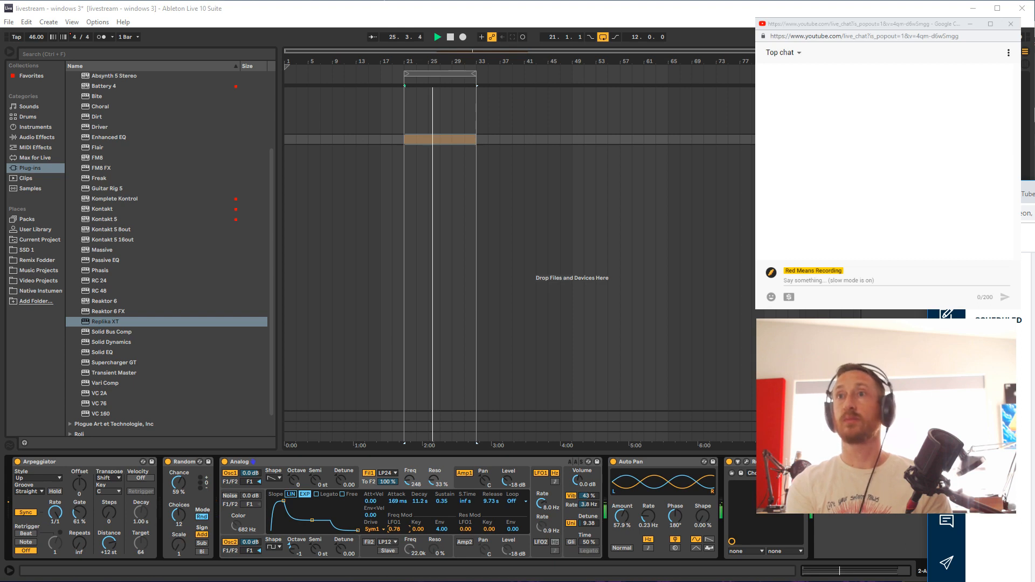
click(906, 141)
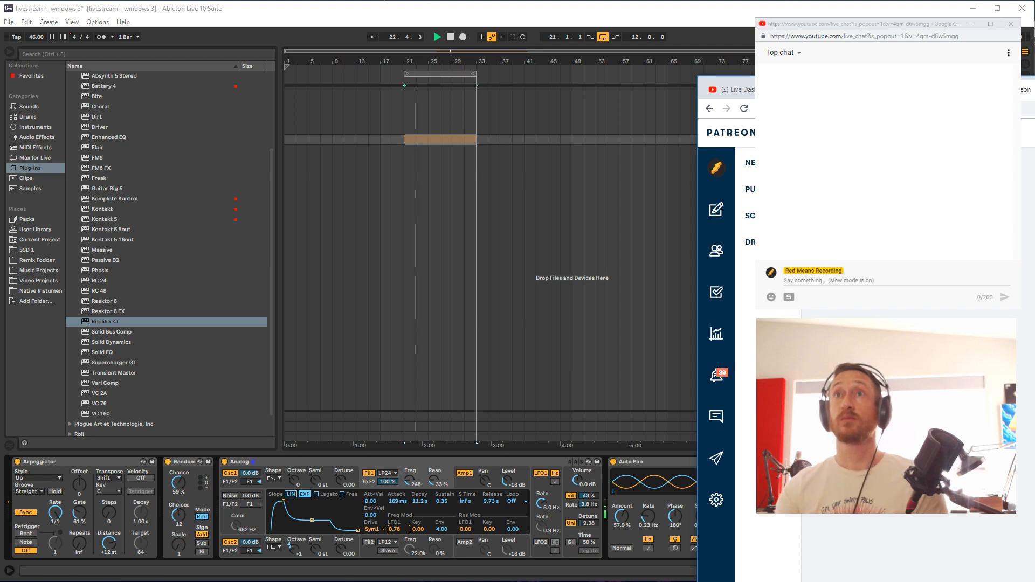
key(alt+Tab)
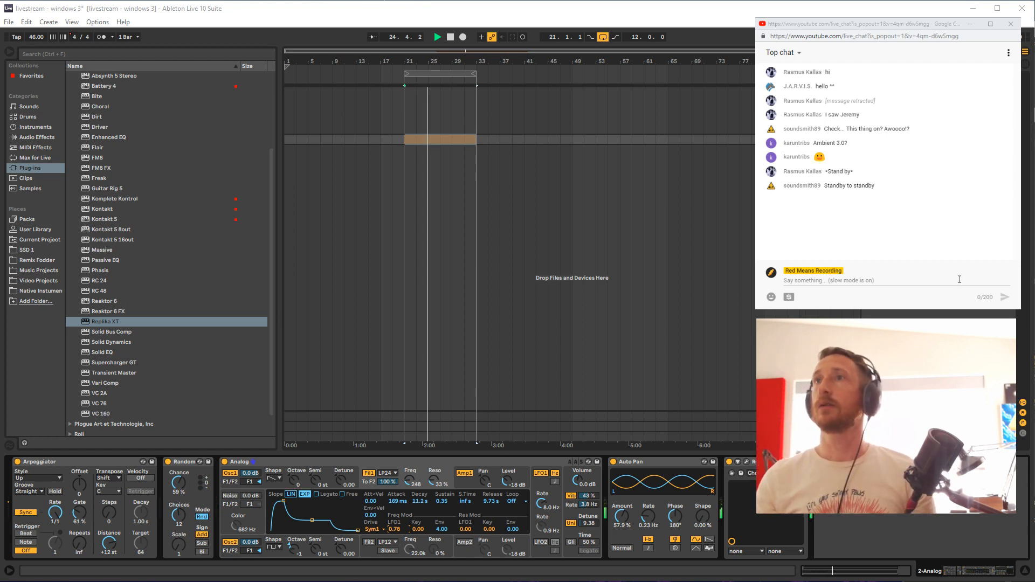
Send the message "hello" in the YouTube live chat
click(938, 280)
text(hello)
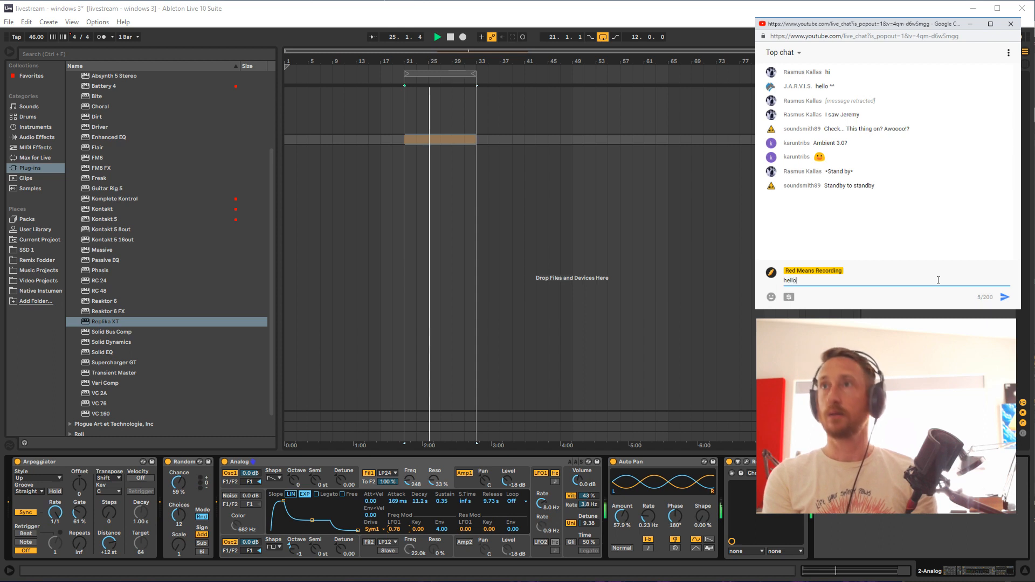
key(Return)
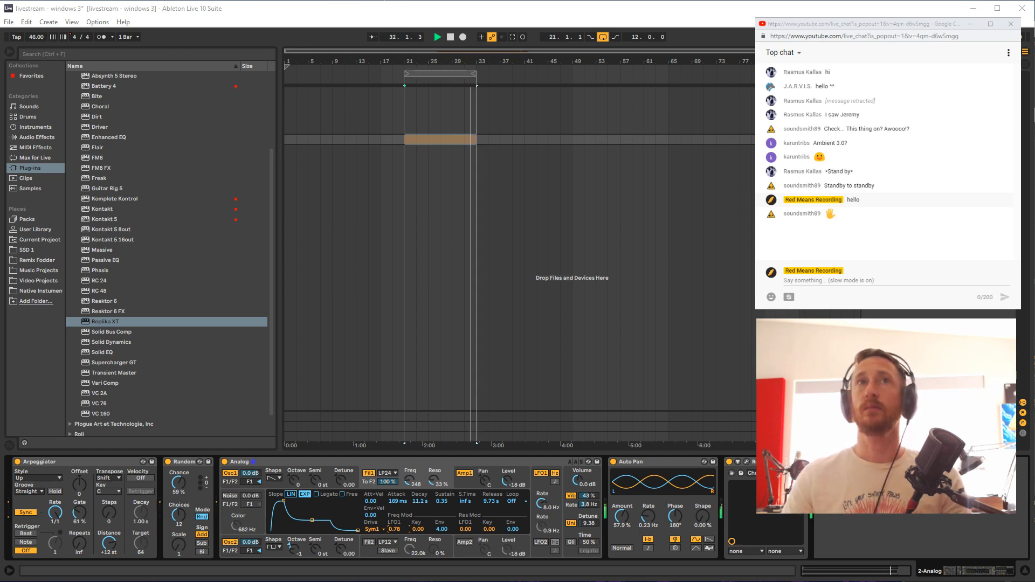
Slow Analog's LFO 1 rate to 1.8 Hz and tune oscillator 2 up 7 semitones
drag(541, 503, 541, 534)
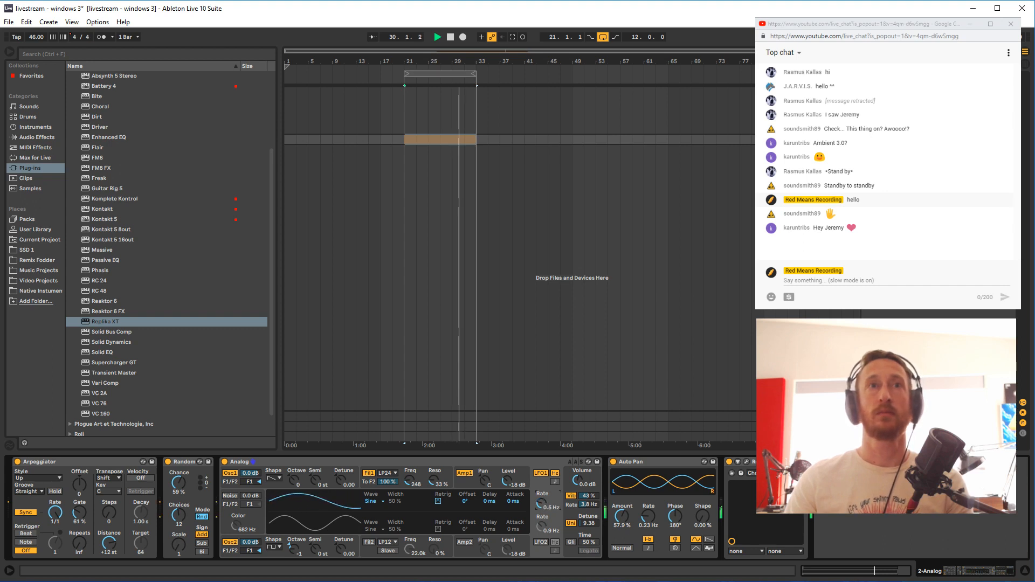
click(322, 554)
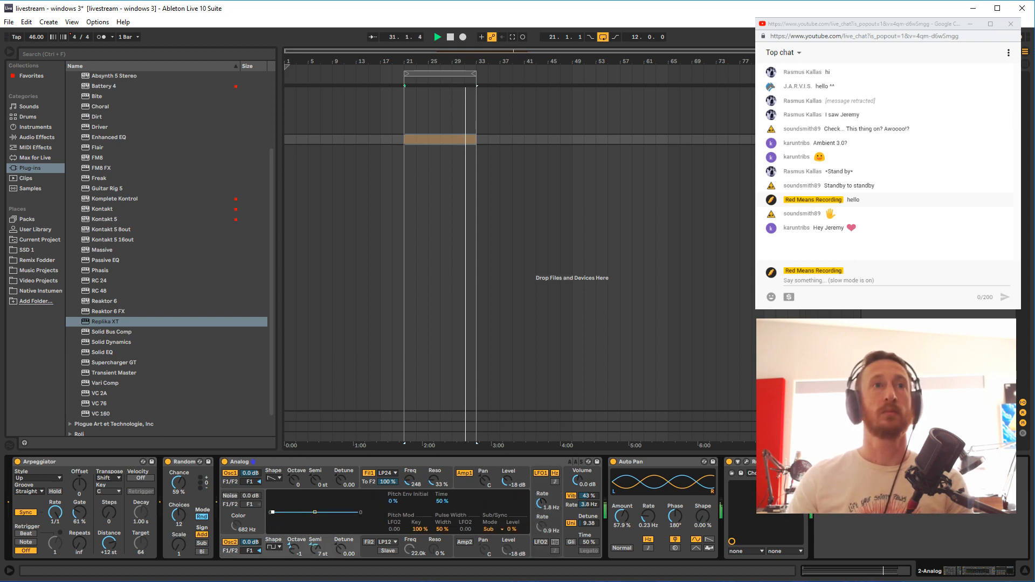
Set oscillator 1's detune to 0.15 and raise oscillator 2's initial pitch envelope to 47%
drag(272, 513, 274, 507)
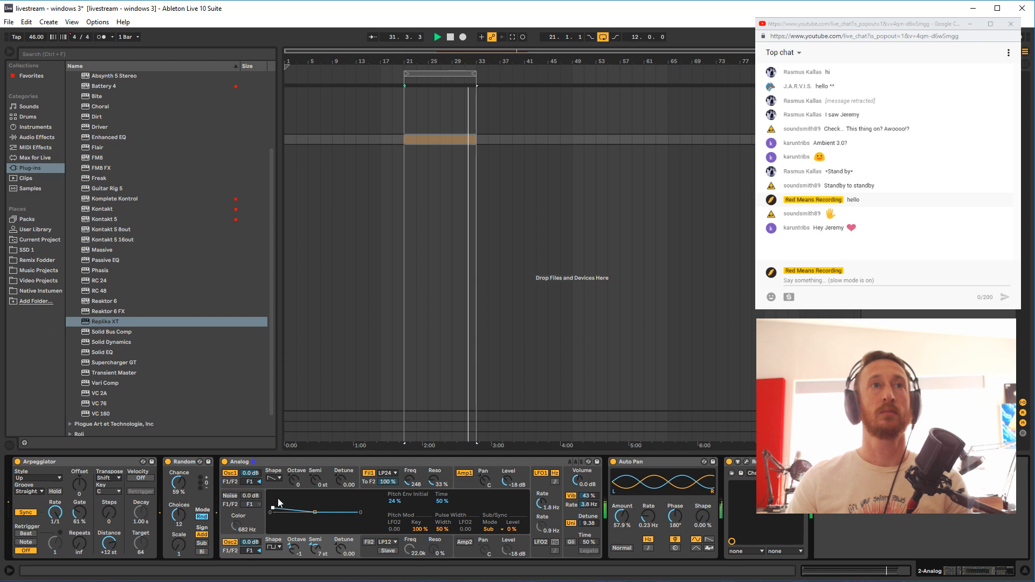
drag(341, 482, 341, 479)
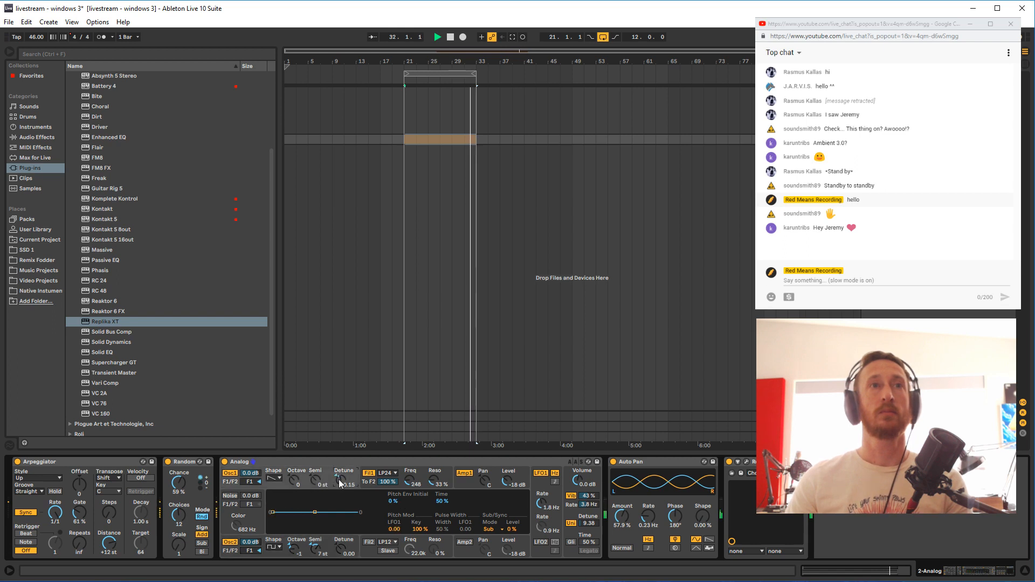
click(270, 557)
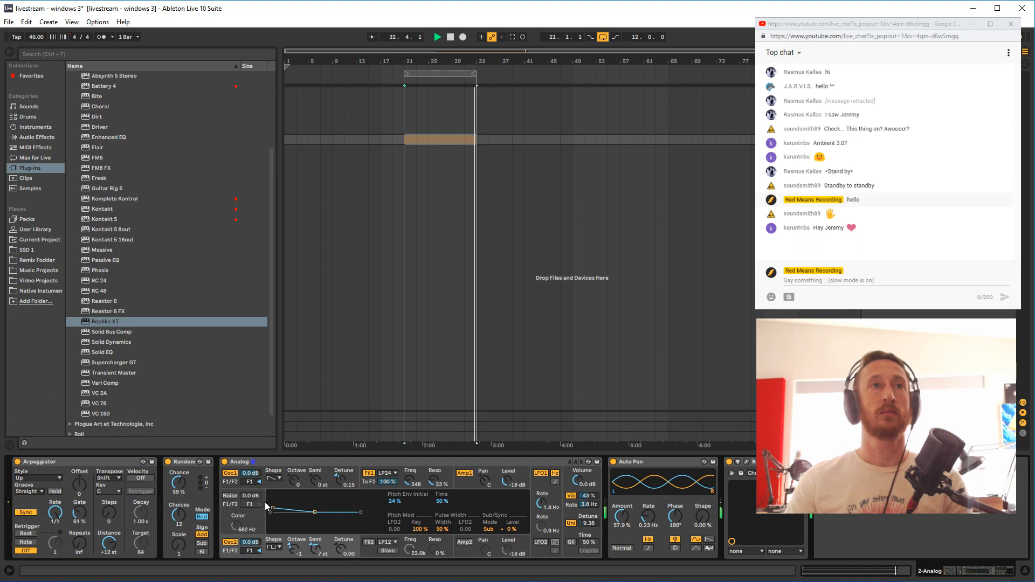
drag(273, 507, 273, 503)
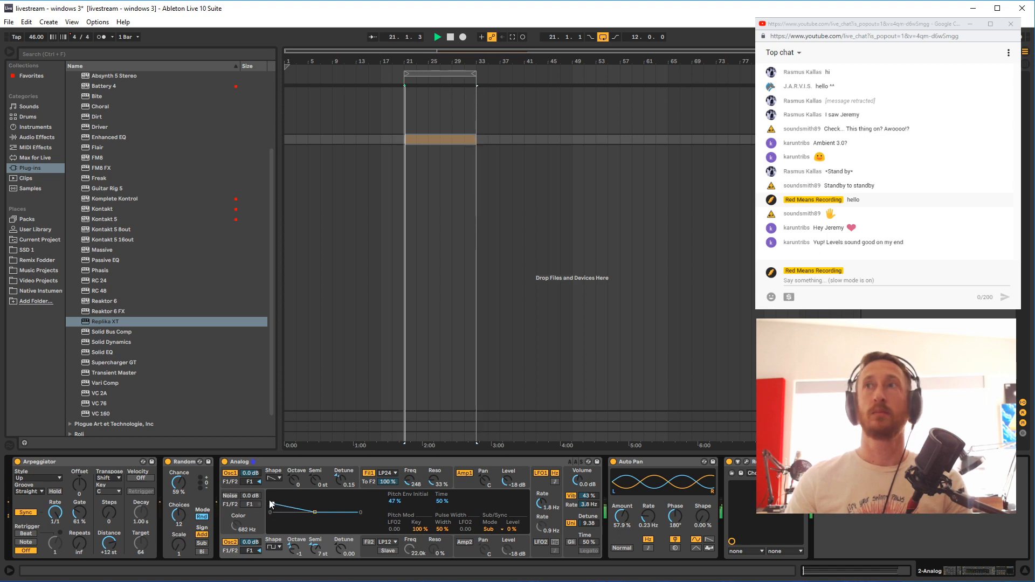
Raise oscillator 1's initial pitch envelope to 44%
click(328, 473)
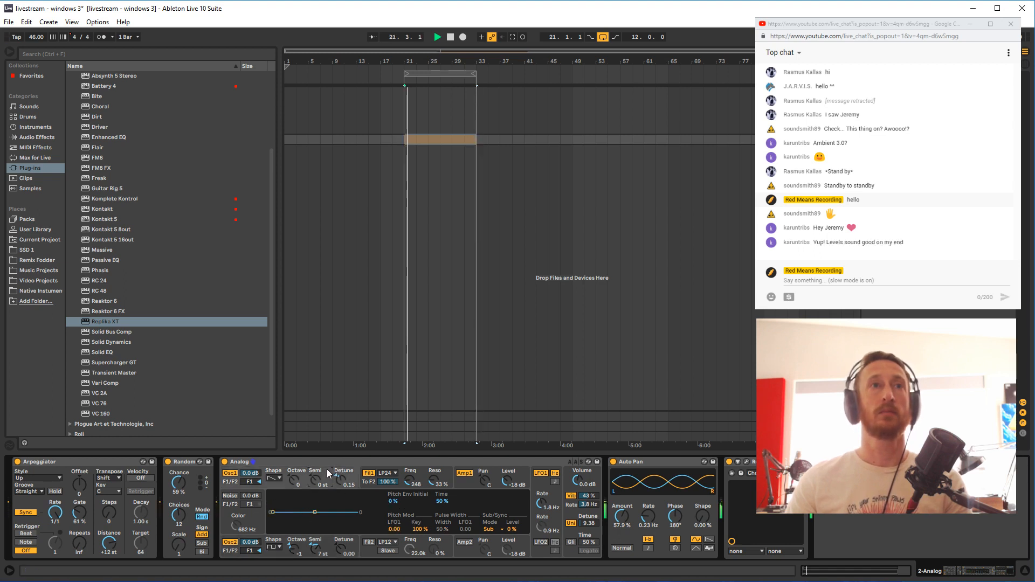
drag(273, 512, 272, 505)
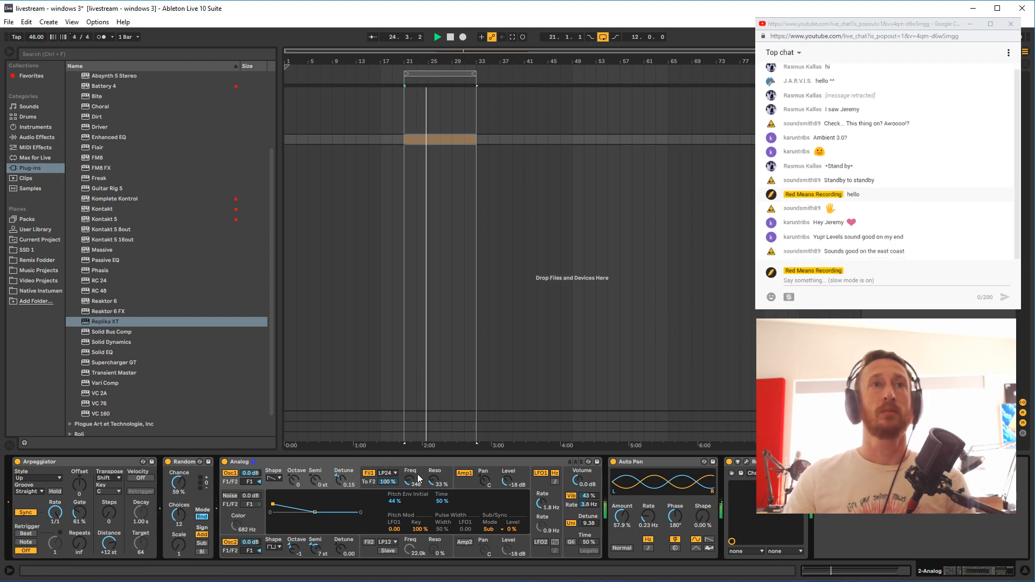
Enable Amp 2 in Analog, then pan it to 37L and Amp 1 to 50R
click(468, 541)
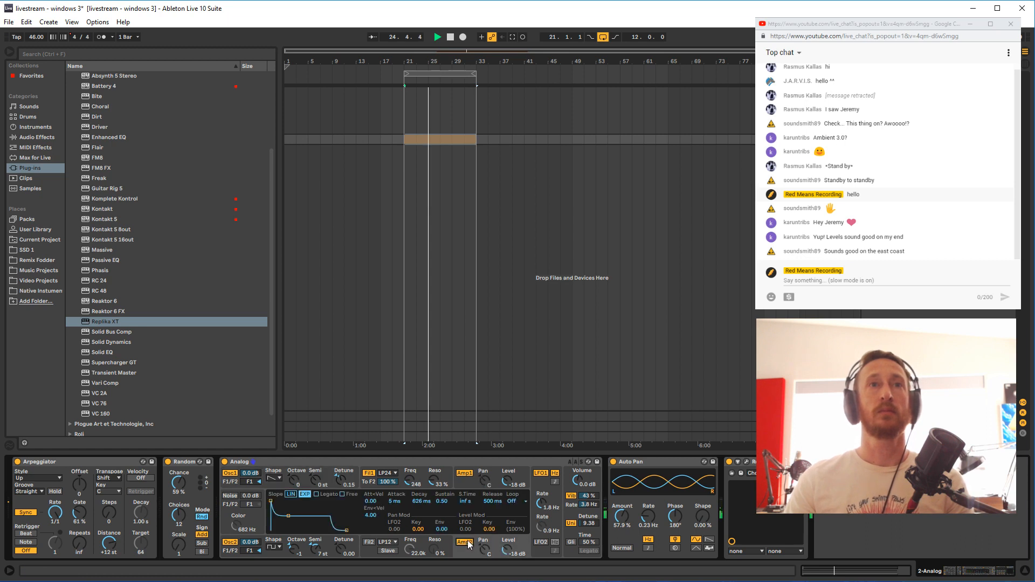
drag(484, 549, 484, 561)
drag(487, 481, 489, 485)
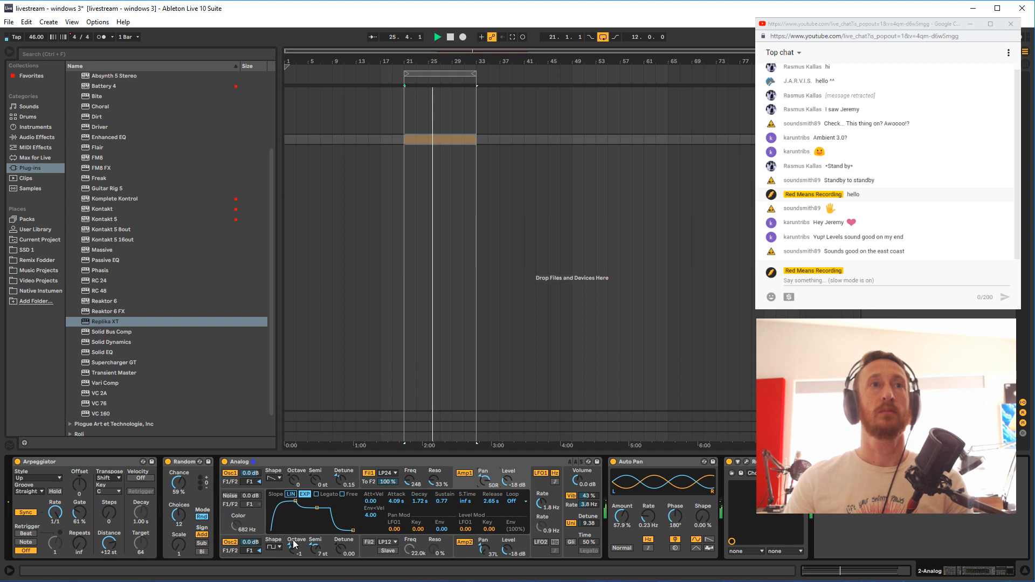
Lower oscillator 1's initial pitch envelope to -6%
click(280, 485)
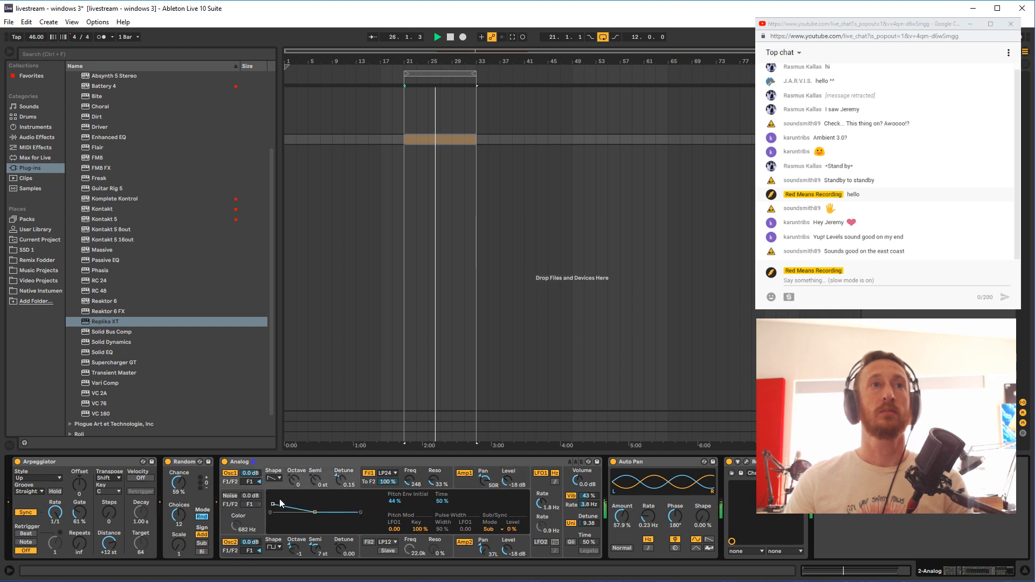
drag(280, 502, 280, 512)
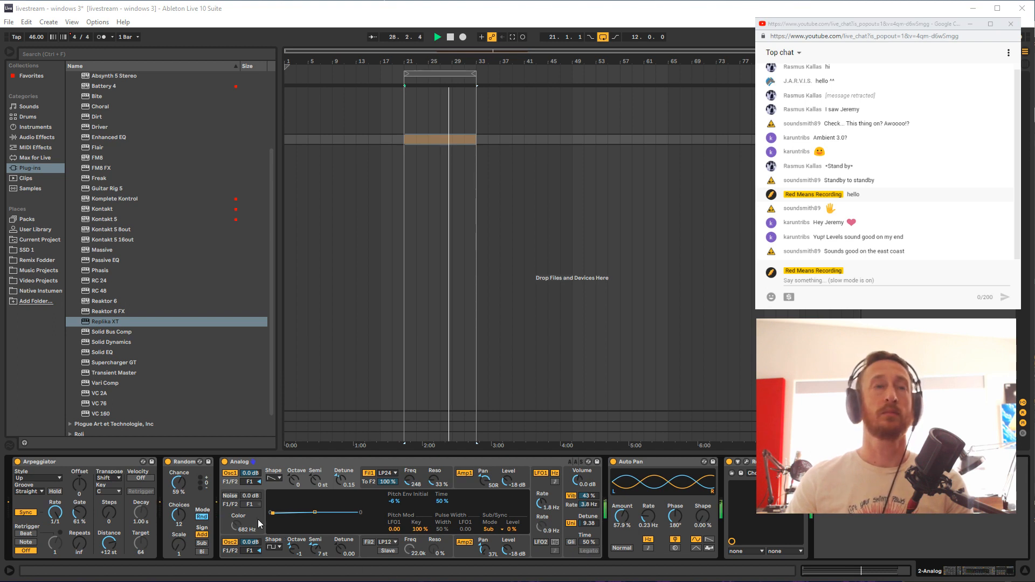
Set oscillator 1's initial pitch envelope to -3%
drag(272, 513, 273, 517)
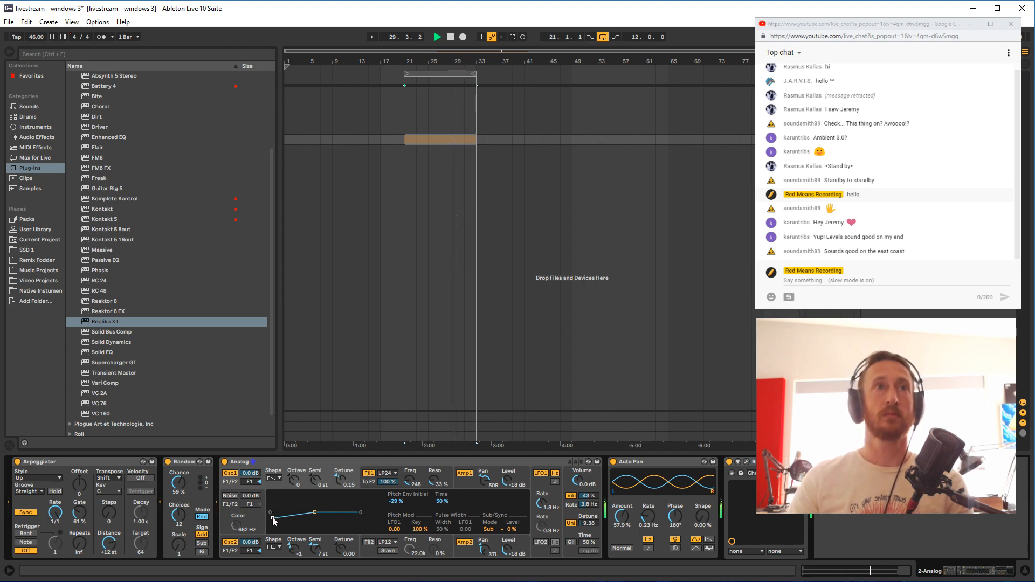
mouse_move(273, 518)
mouse_down()
mouse_move(279, 547)
mouse_move(275, 514)
mouse_up()
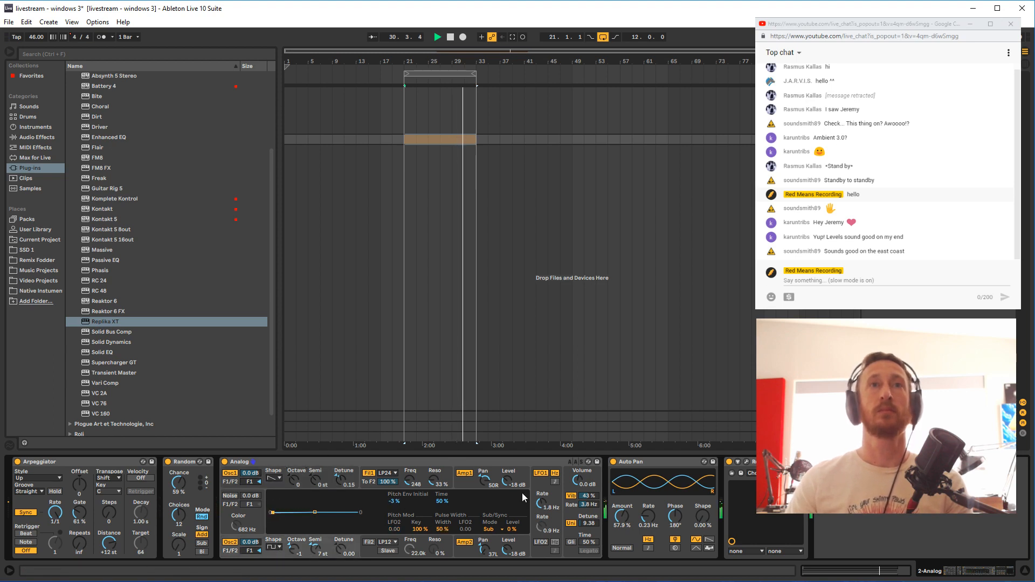
Set Analog's filter 1 frequency to 150 and LFO 1's rate to 2.2 Hz
drag(541, 503, 542, 475)
click(406, 481)
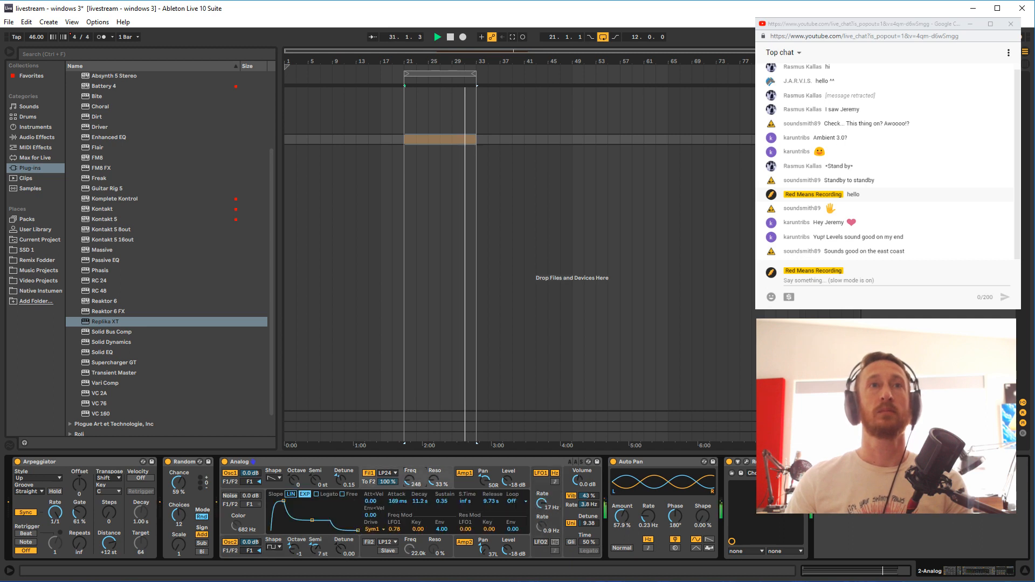
drag(410, 481, 410, 463)
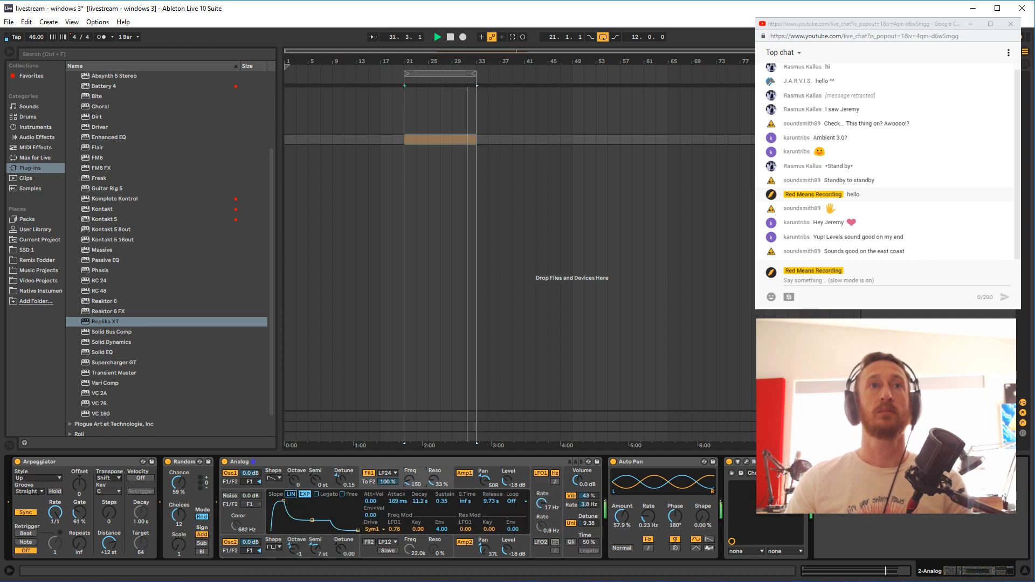
drag(542, 502, 542, 520)
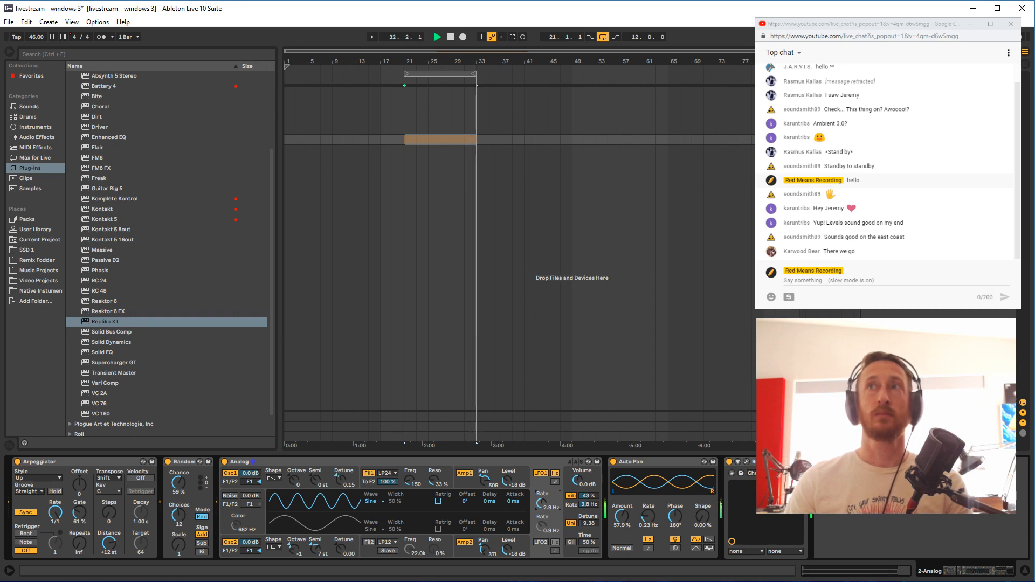
drag(541, 502, 541, 509)
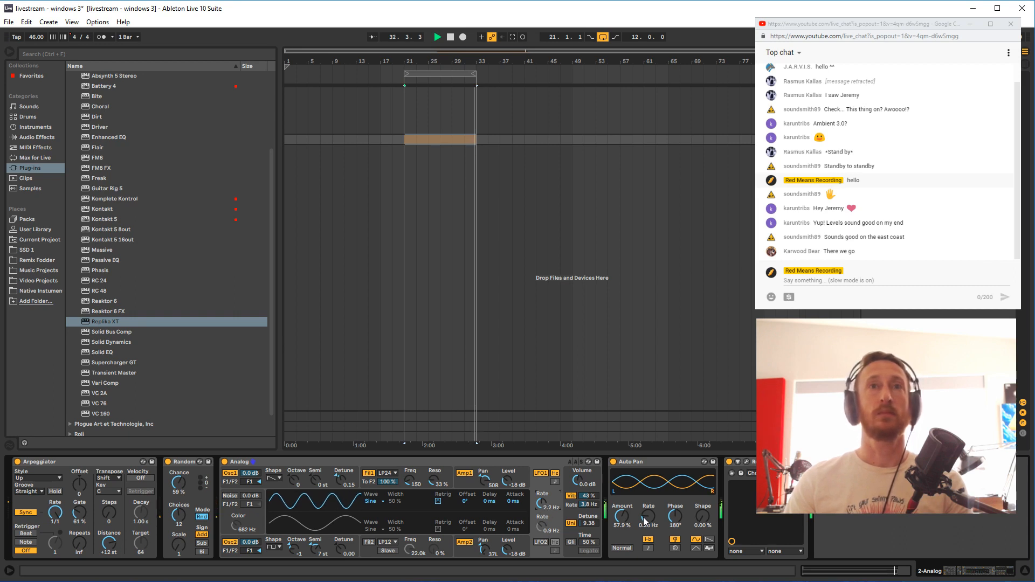
Raise Auto Pan's amount to 100% and set its rate to 0.34 Hz
mouse_move(650, 523)
mouse_down()
mouse_move(650, 506)
mouse_move(650, 528)
mouse_move(621, 498)
mouse_move(649, 538)
mouse_up()
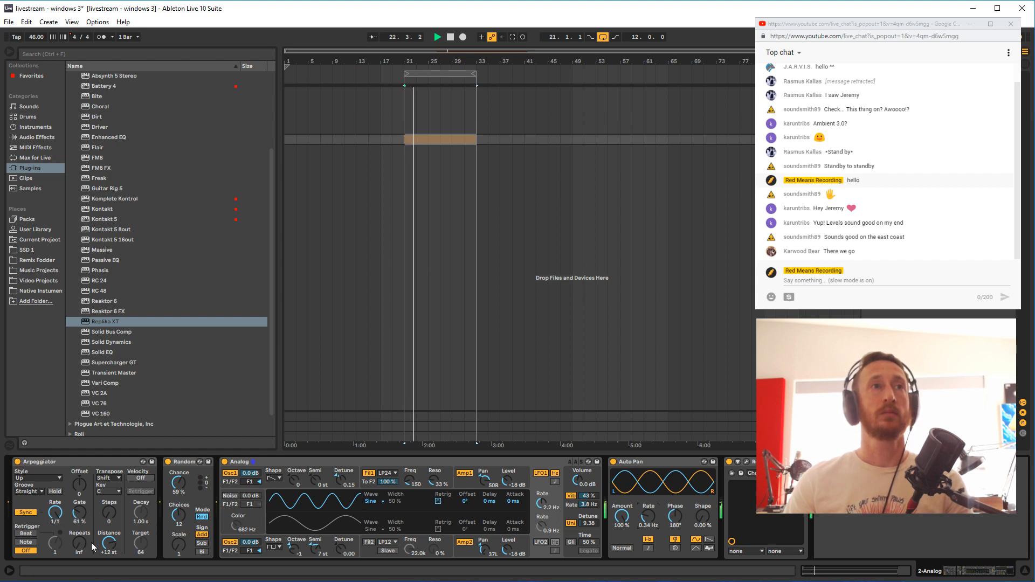
Set the Arpeggiator's steps to 3 and its rate to 1/48
drag(107, 521, 107, 512)
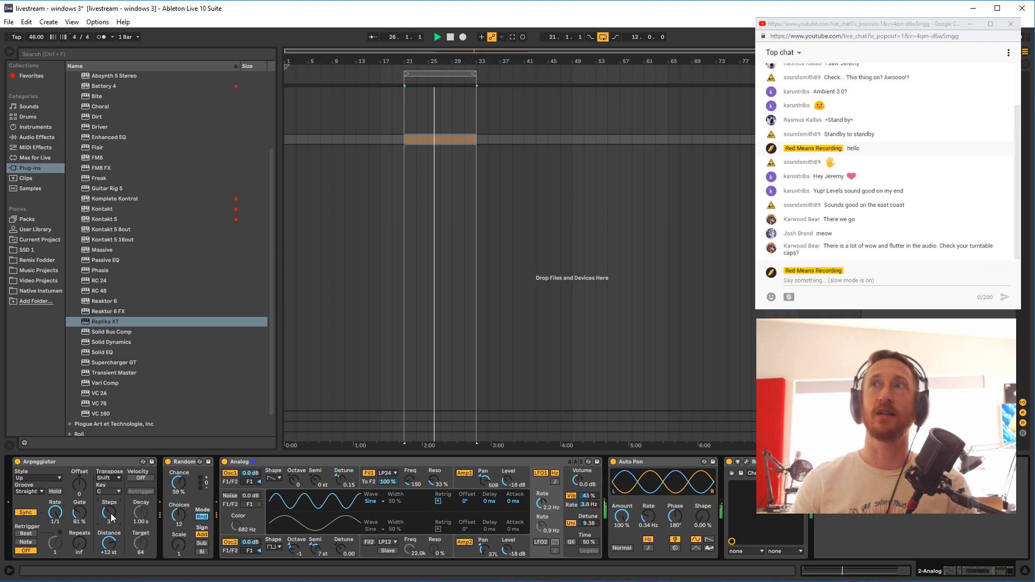
click(817, 281)
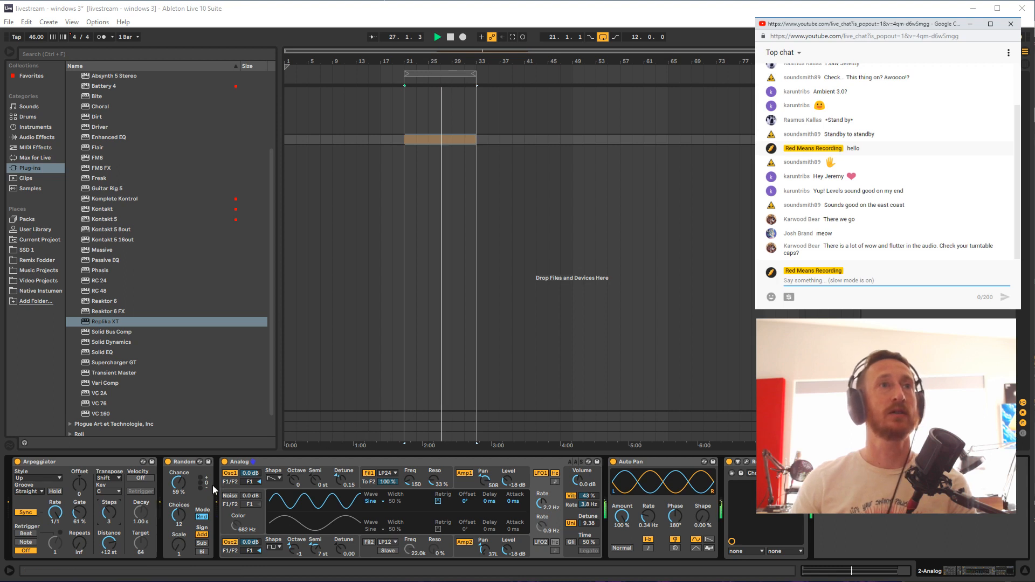
drag(55, 512, 55, 493)
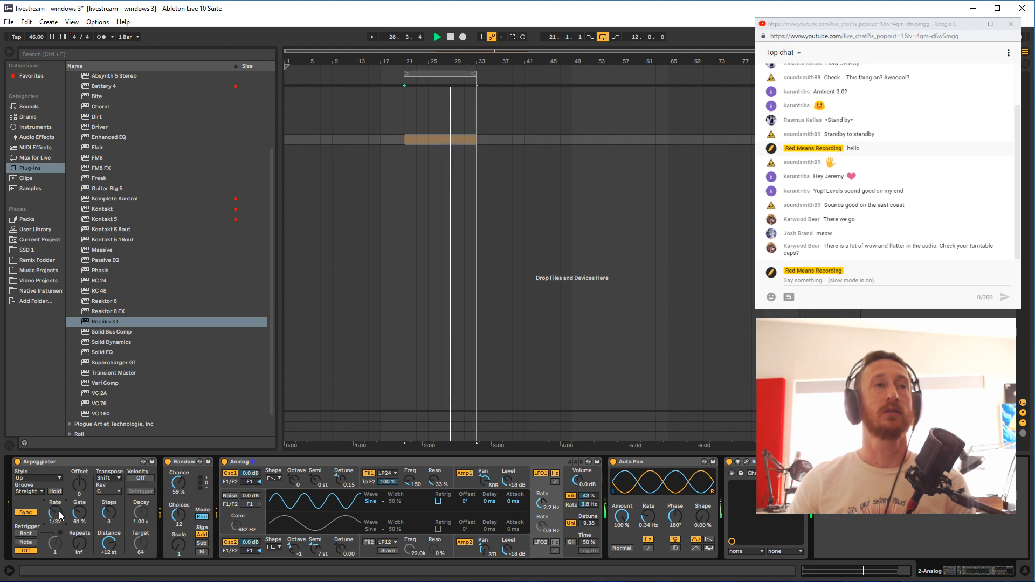
drag(55, 512, 100, 524)
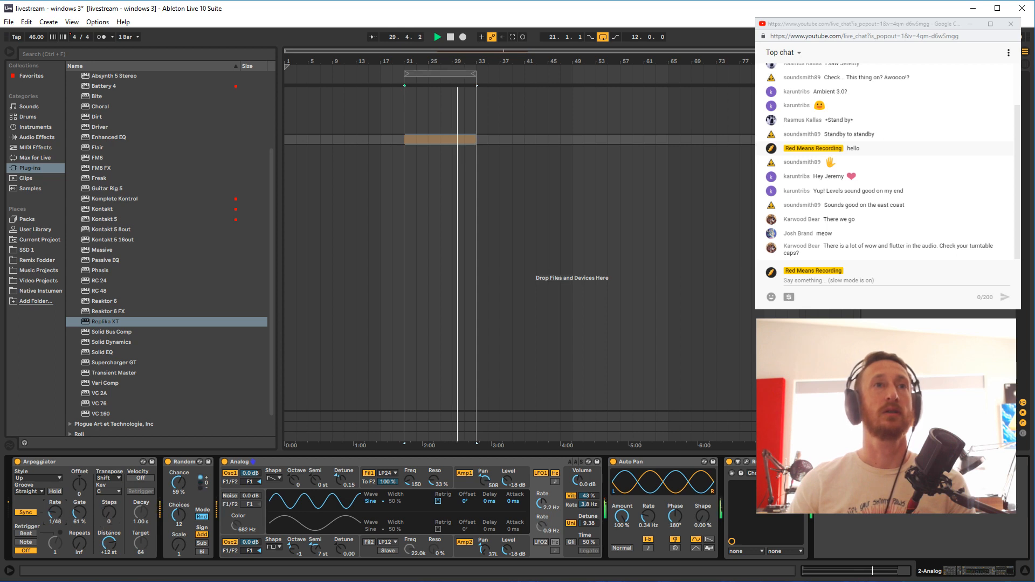
Lower Analog's filter 1 frequency to 30
mouse_move(407, 480)
mouse_down()
mouse_move(408, 466)
mouse_move(407, 486)
mouse_up()
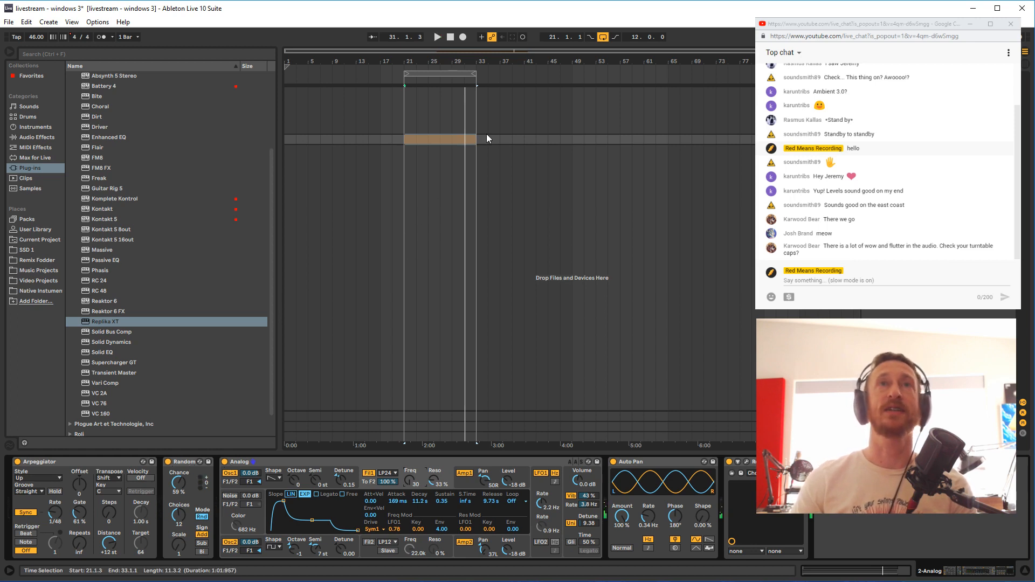
Select the 12-bar clip starting at bar 21 on the Analog track and delete it
click(467, 138)
key(space)
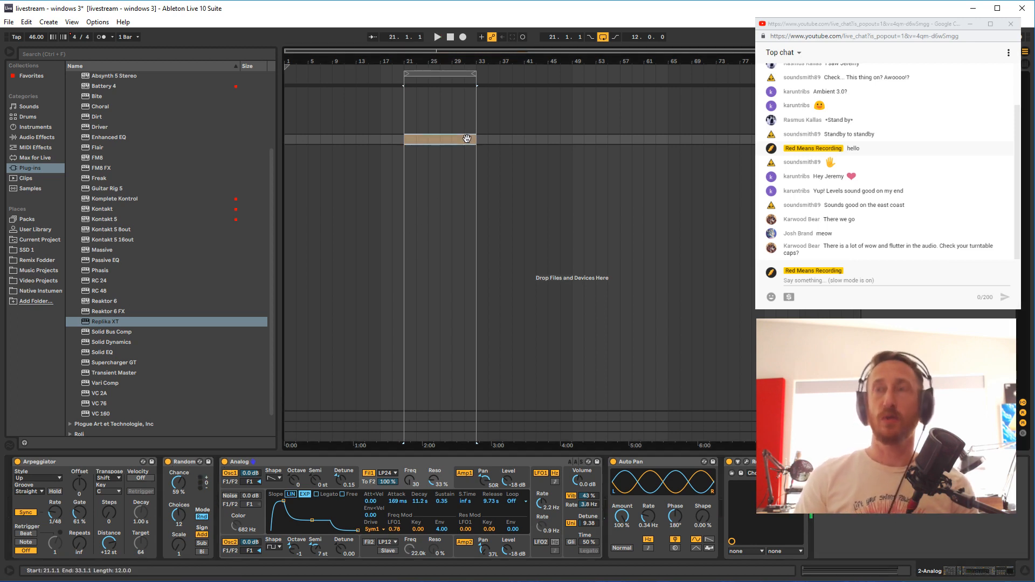
click(467, 138)
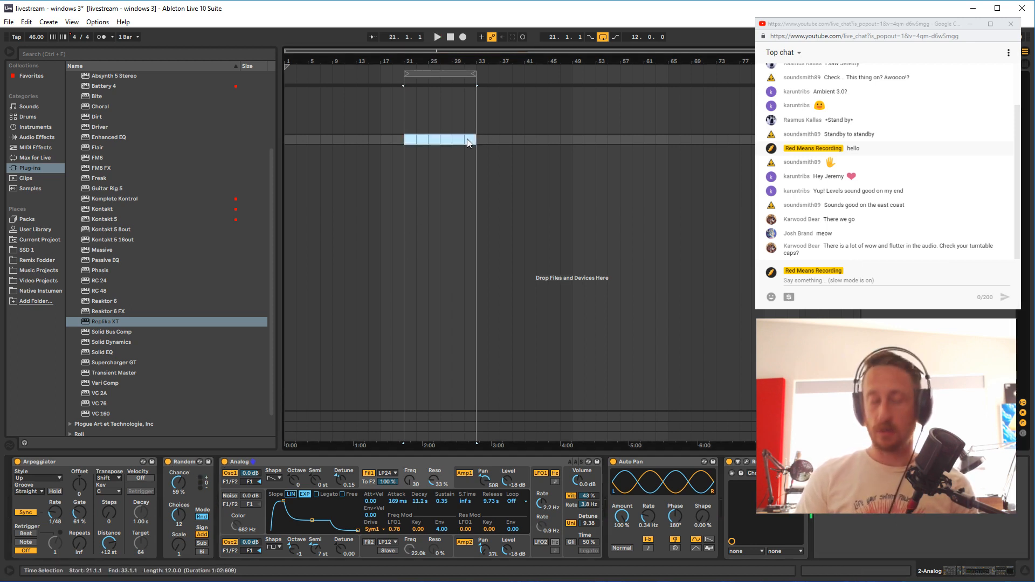
Extend the arrangement loop region to run from bar 1 to bar 81
right_click(439, 71)
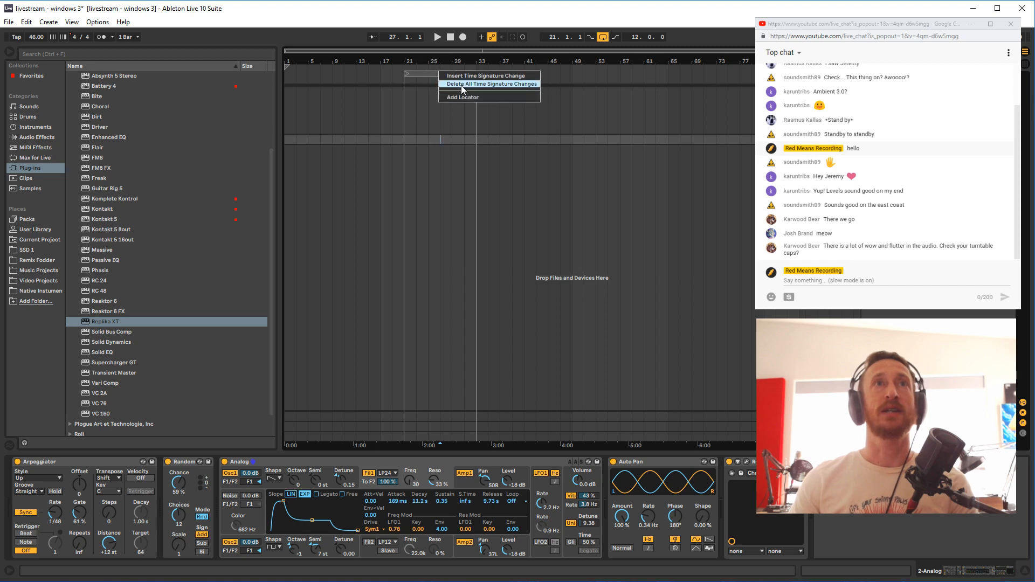
click(436, 75)
right_click(433, 69)
click(414, 70)
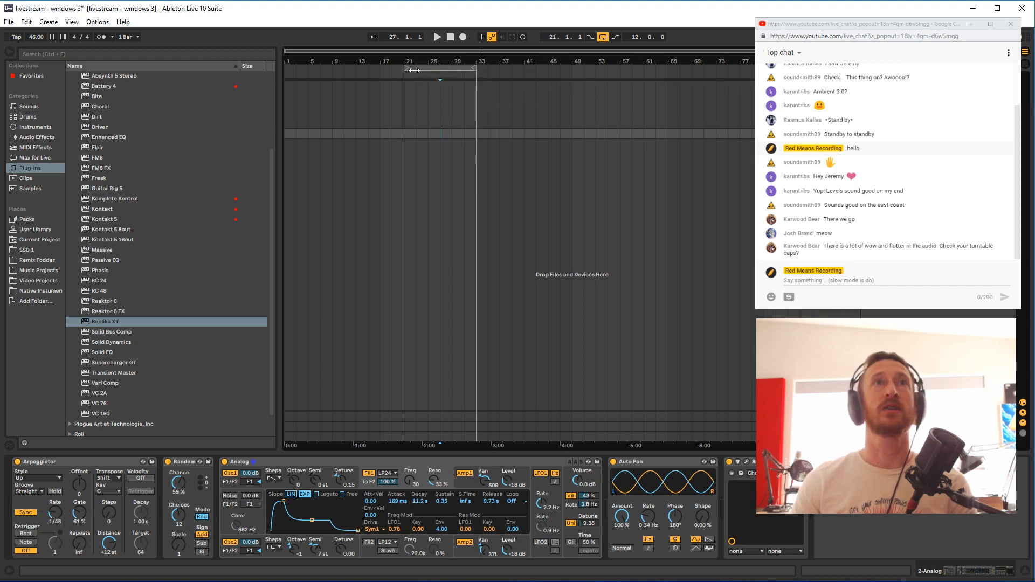
drag(402, 74, 227, 71)
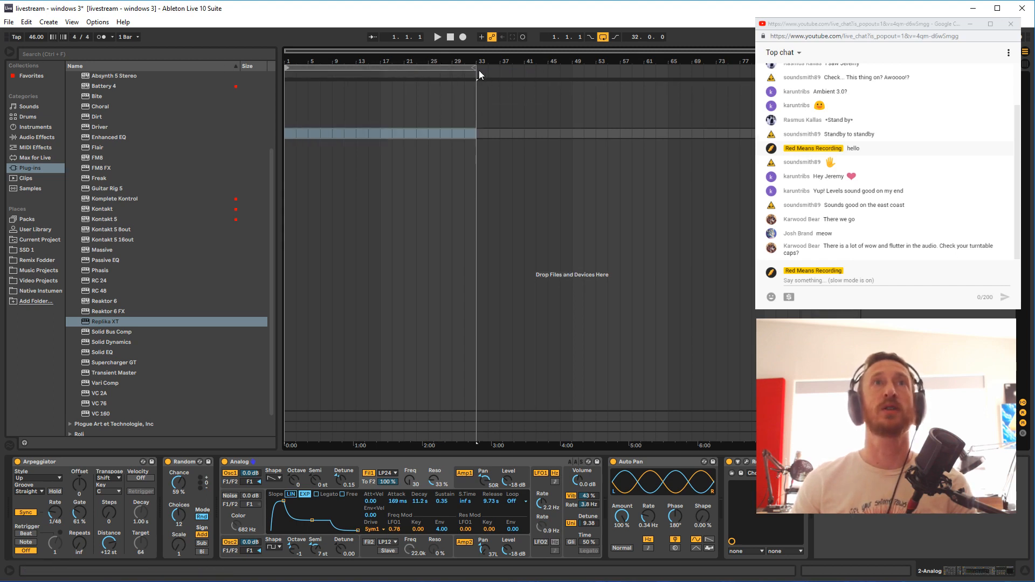
drag(477, 69, 691, 69)
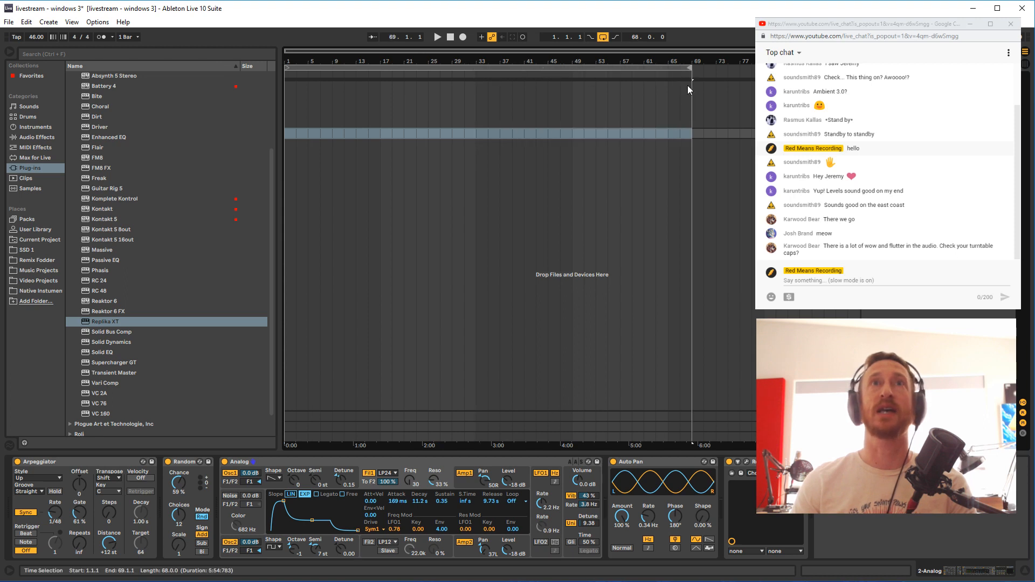
right_click(641, 70)
click(467, 69)
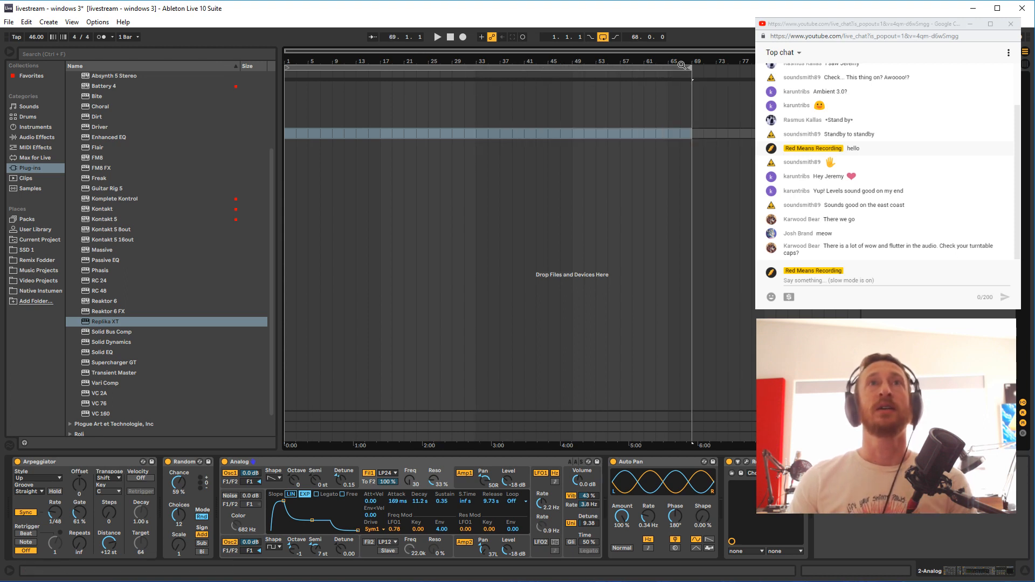
drag(690, 68, 768, 68)
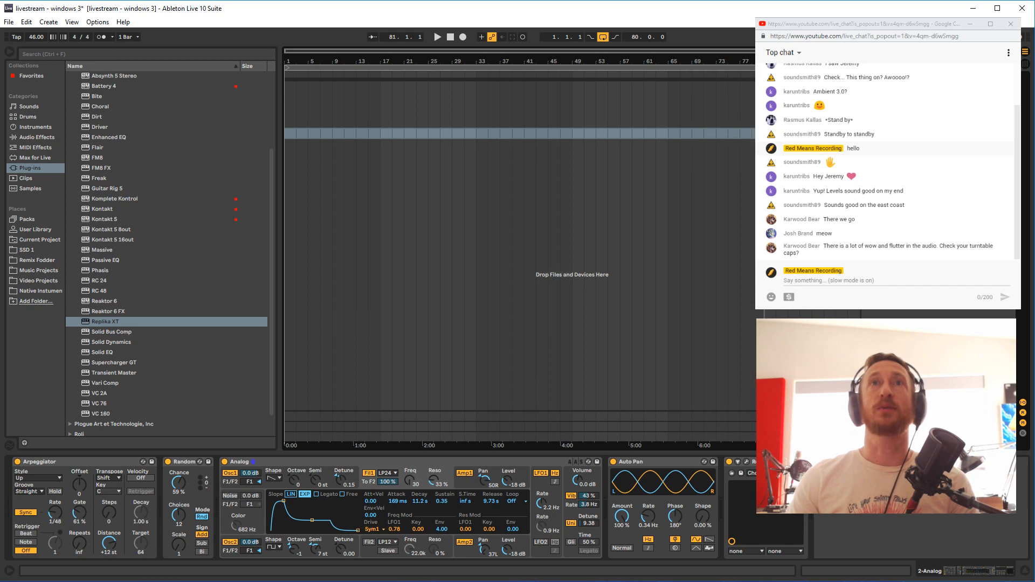
Turn off arrangement looping and delete the Analog track
click(41, 269)
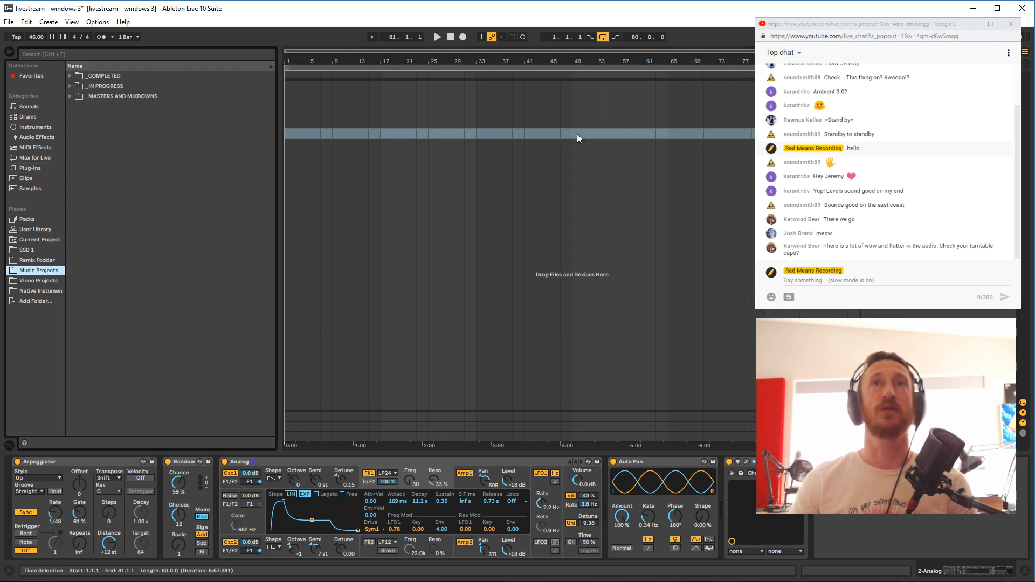
click(603, 36)
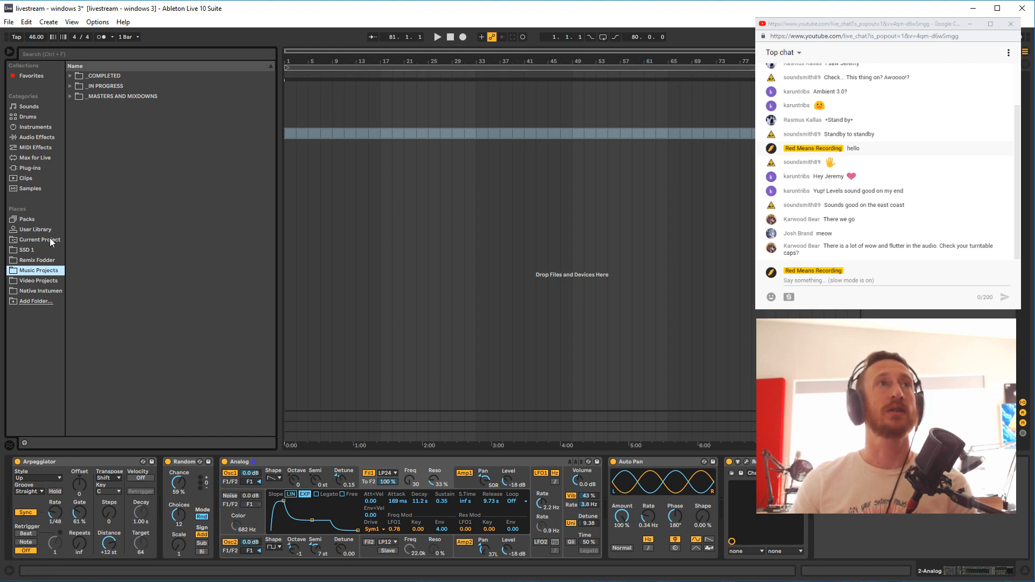
click(46, 290)
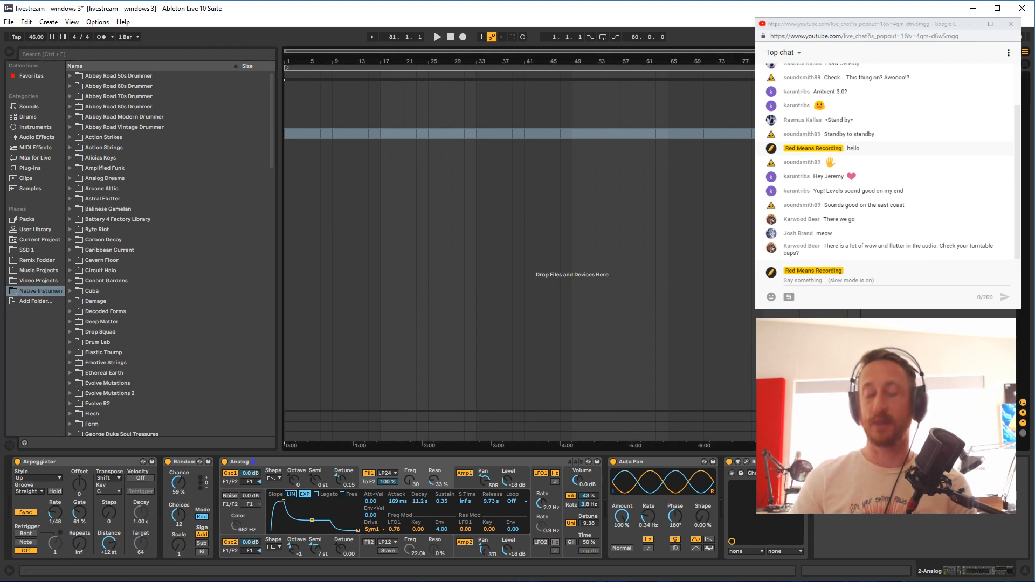
key(Up)
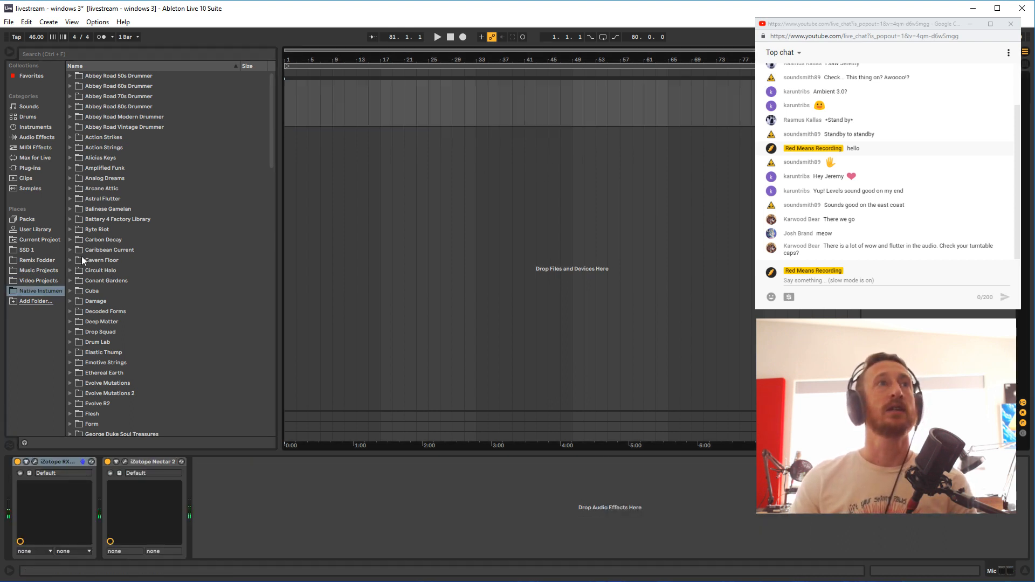
Open the MIDIs folder in Music Projects, within _IN PROGRESS and Windows MIDI, to list its MIDI files
click(39, 270)
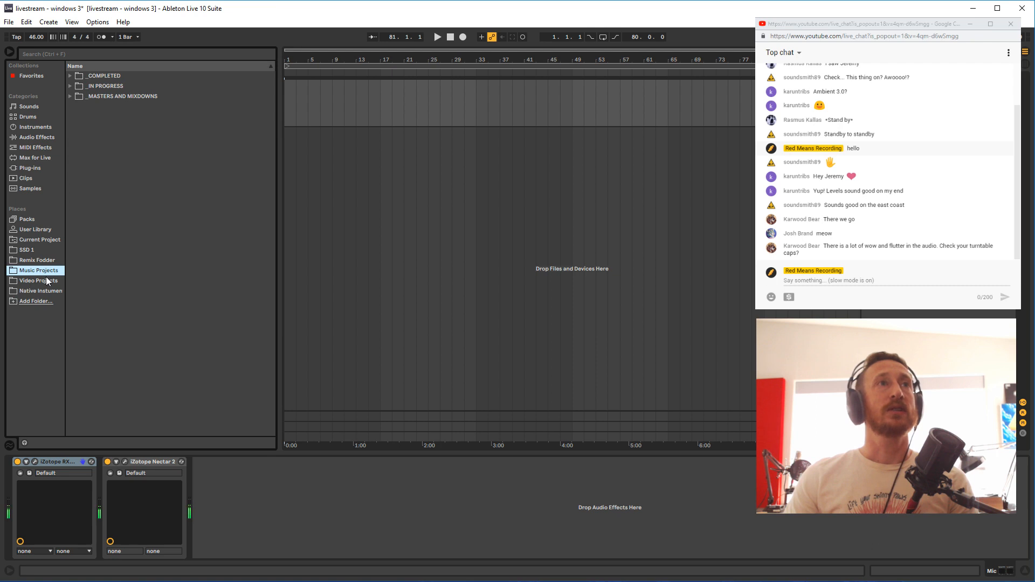
click(71, 86)
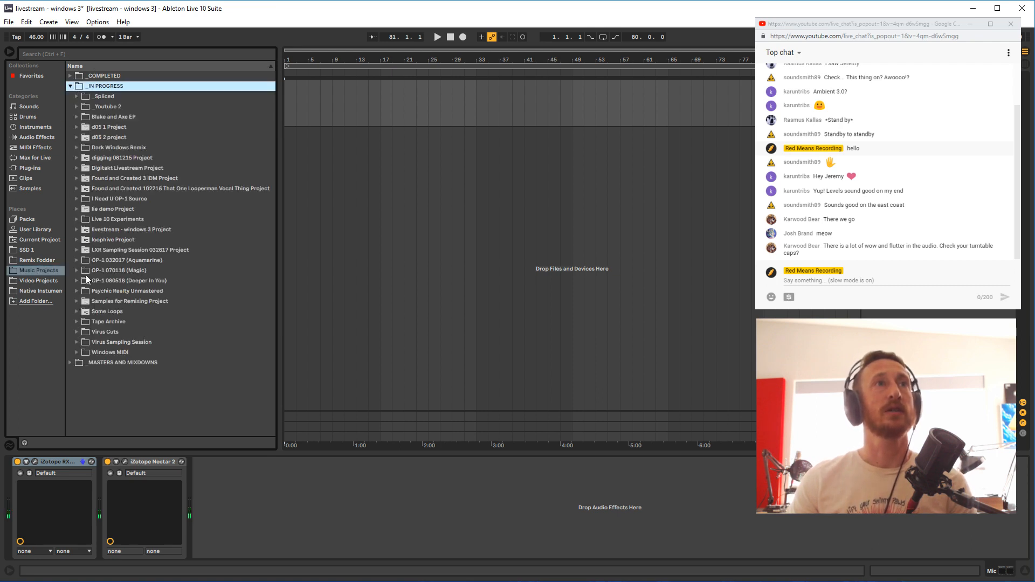
click(77, 354)
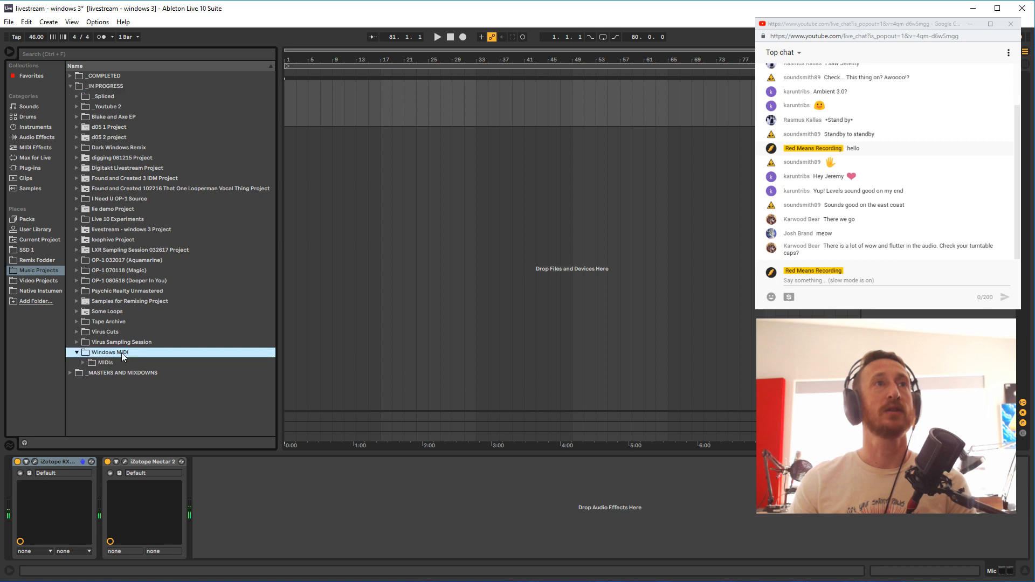
click(83, 362)
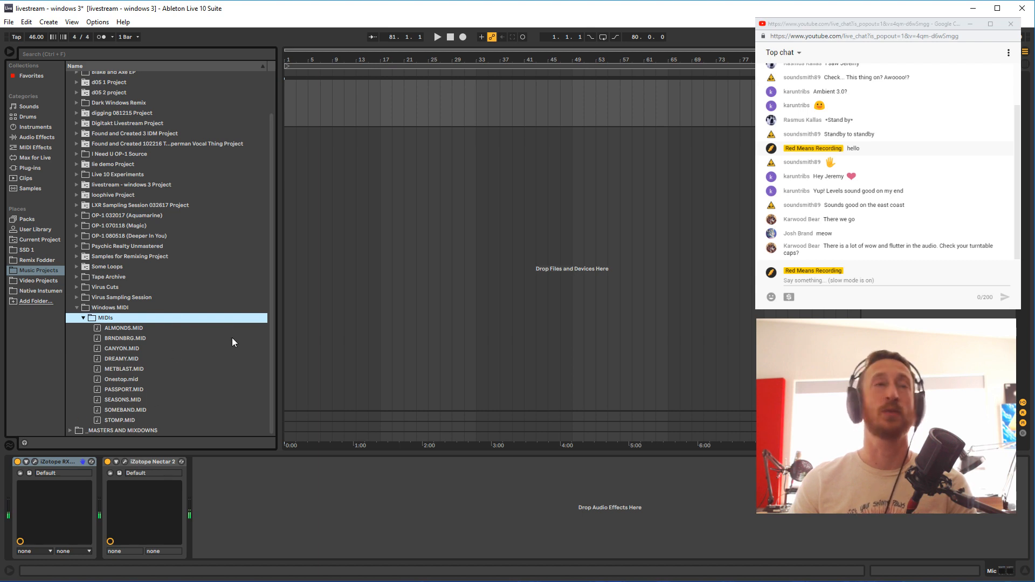
Import ALMONDS.MID into the arrangement at bar 1, including its tempo and time signature data
click(120, 329)
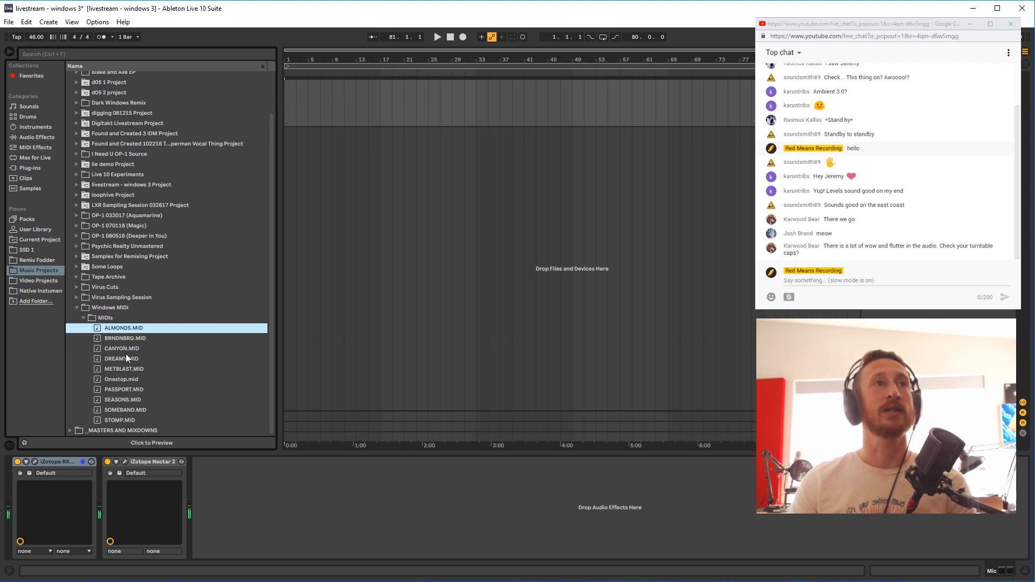
drag(125, 331, 287, 152)
scroll(377, 178, up, 3)
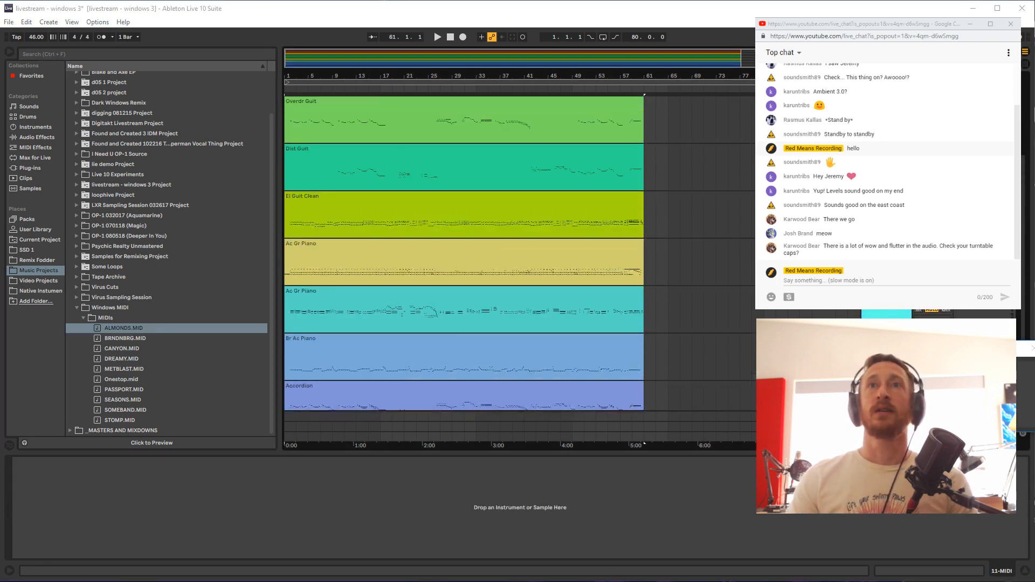
drag(735, 343, 567, 250)
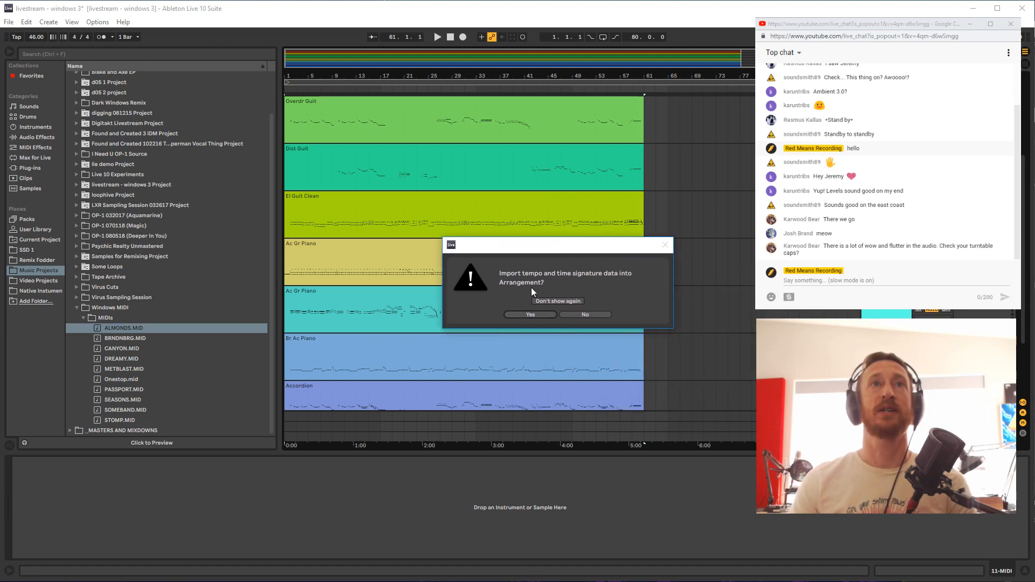
click(530, 314)
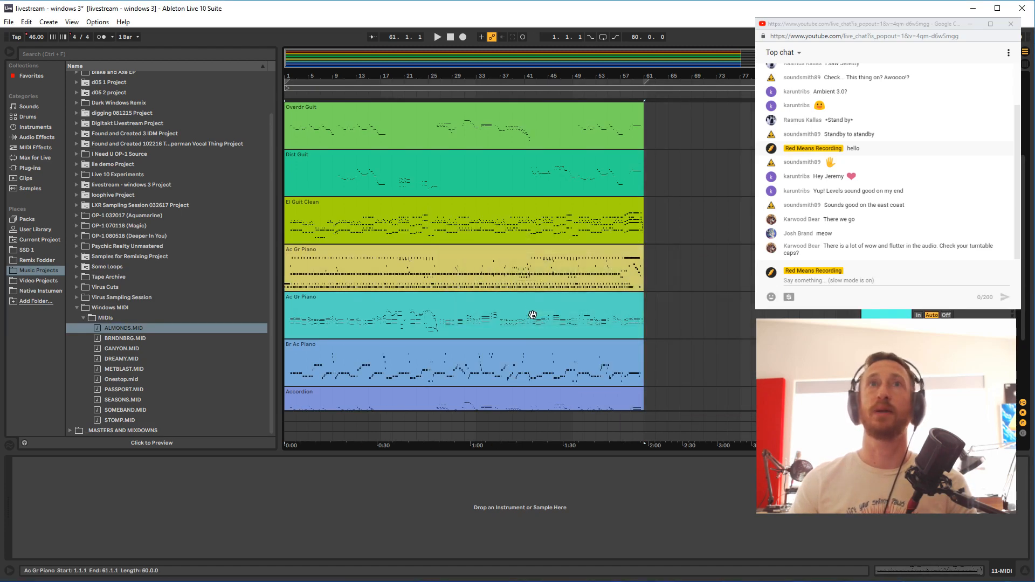
Look over the imported MIDI tracks and place the insert marker at bar 3 on the Rock Organ track
scroll(546, 349, up, 1)
scroll(545, 350, up, 8)
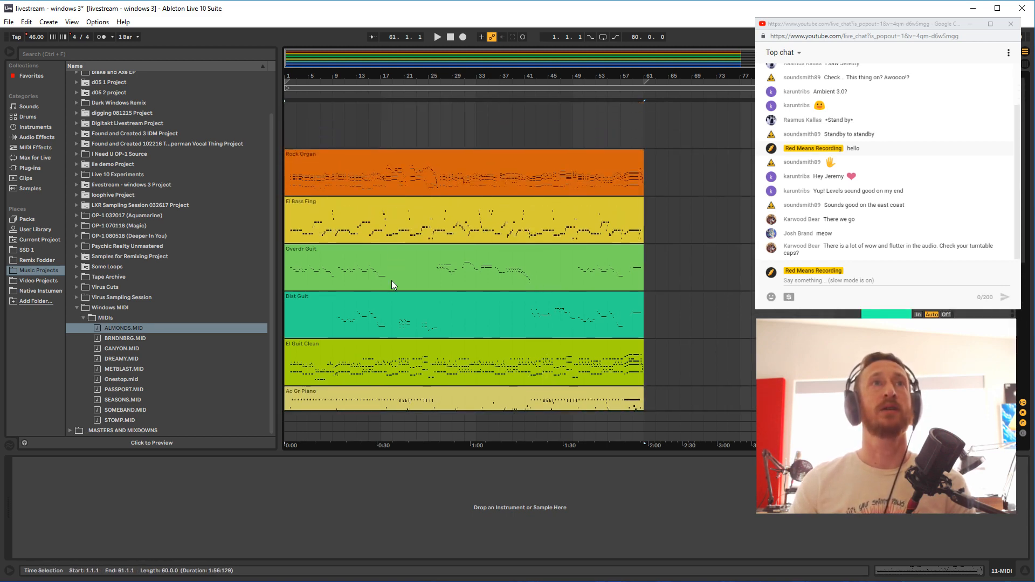
scroll(392, 281, down, 10)
scroll(391, 280, up, 10)
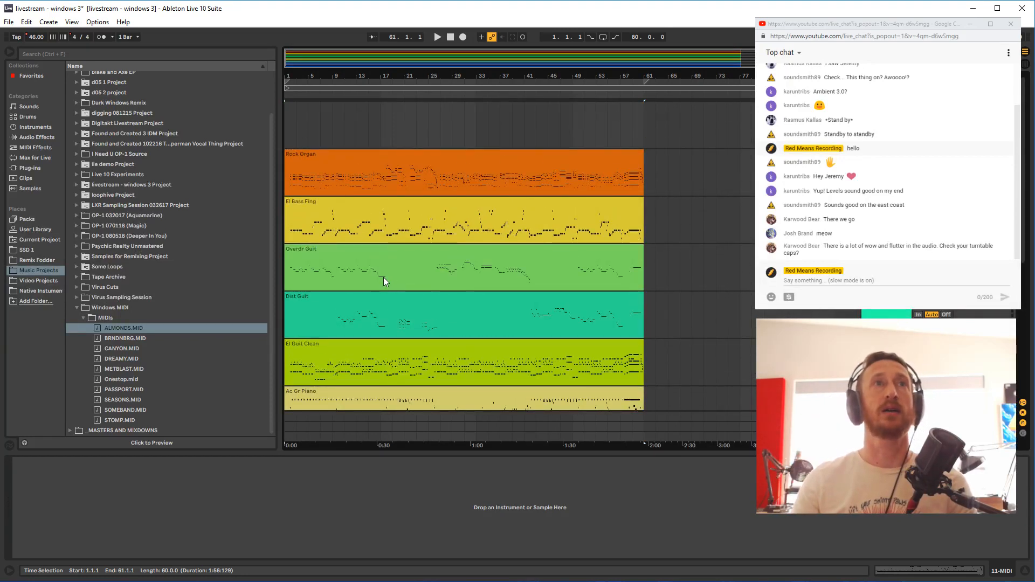
click(366, 167)
click(296, 183)
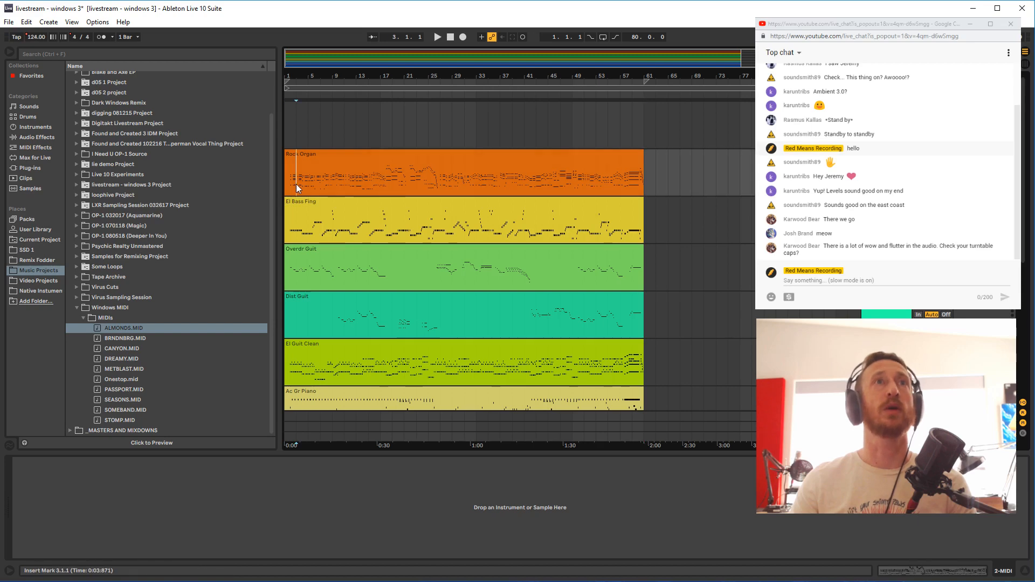
Look over the imported MIDI tracks from Rock Organ down to the last Ac Gr Piano, comparing their note patterns
scroll(478, 270, down, 3)
scroll(478, 270, down, 8)
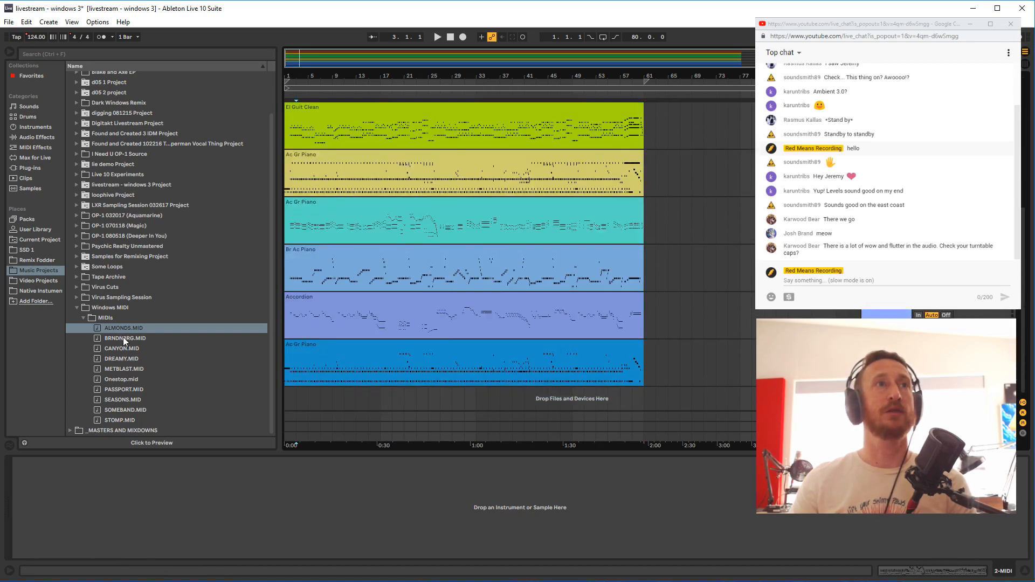
scroll(370, 311, up, 8)
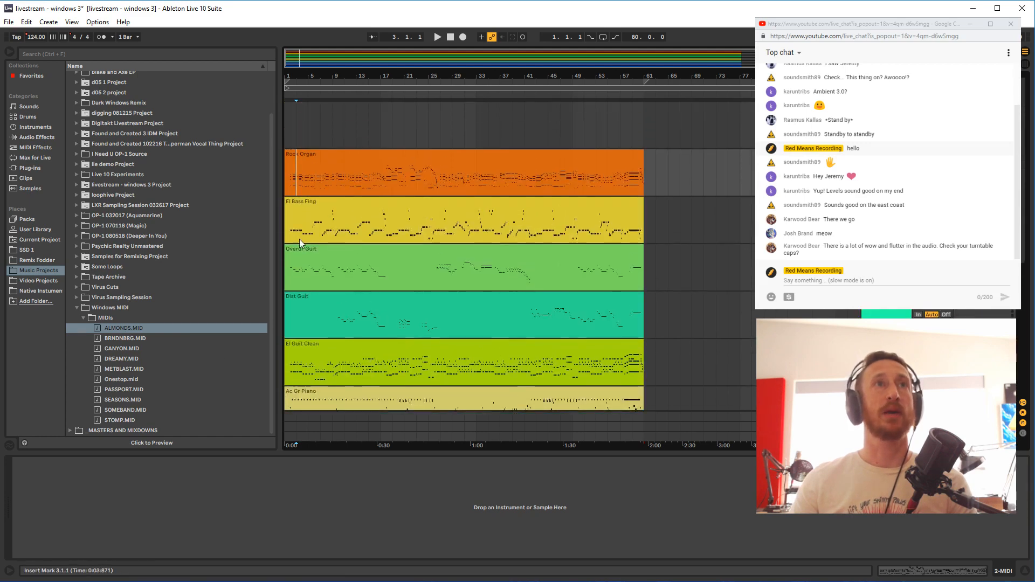
click(309, 186)
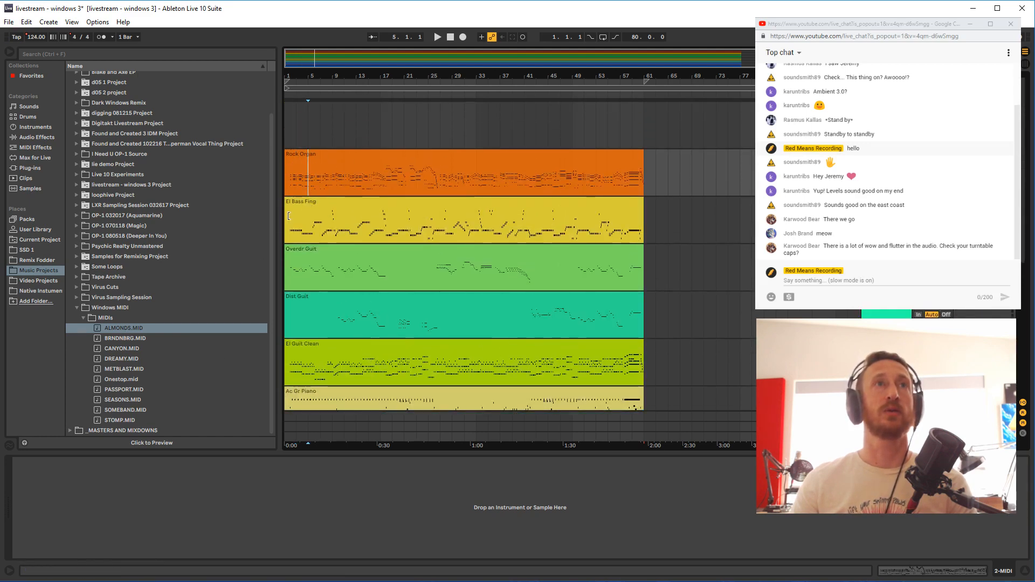
click(343, 157)
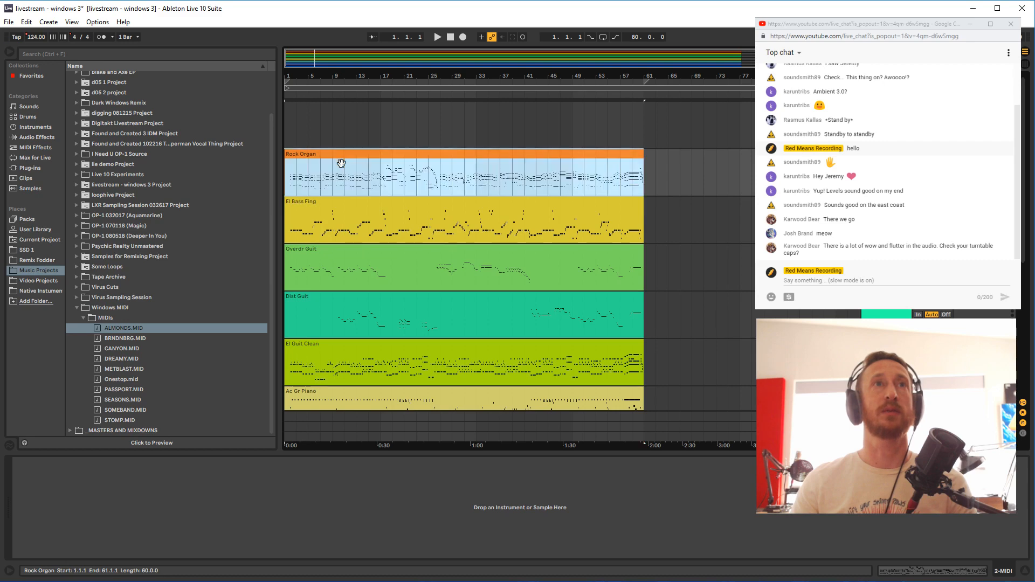
click(301, 186)
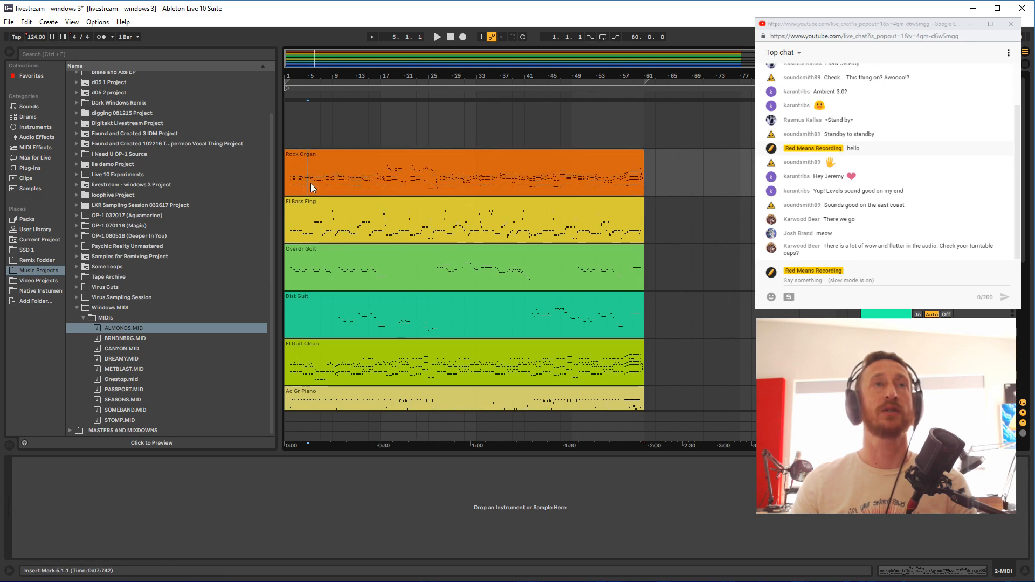
click(444, 177)
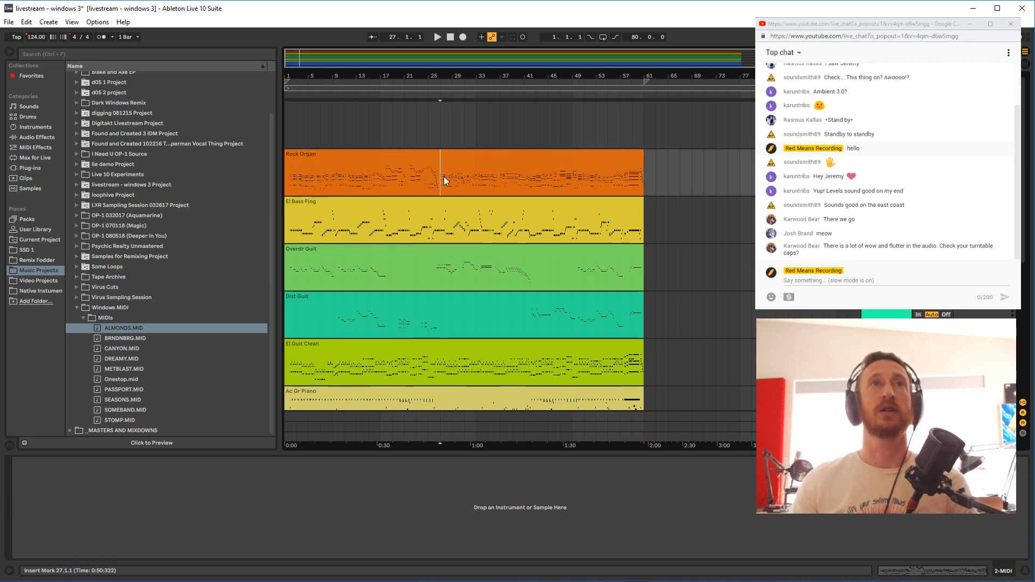
scroll(489, 284, down, 3)
scroll(488, 283, down, 2)
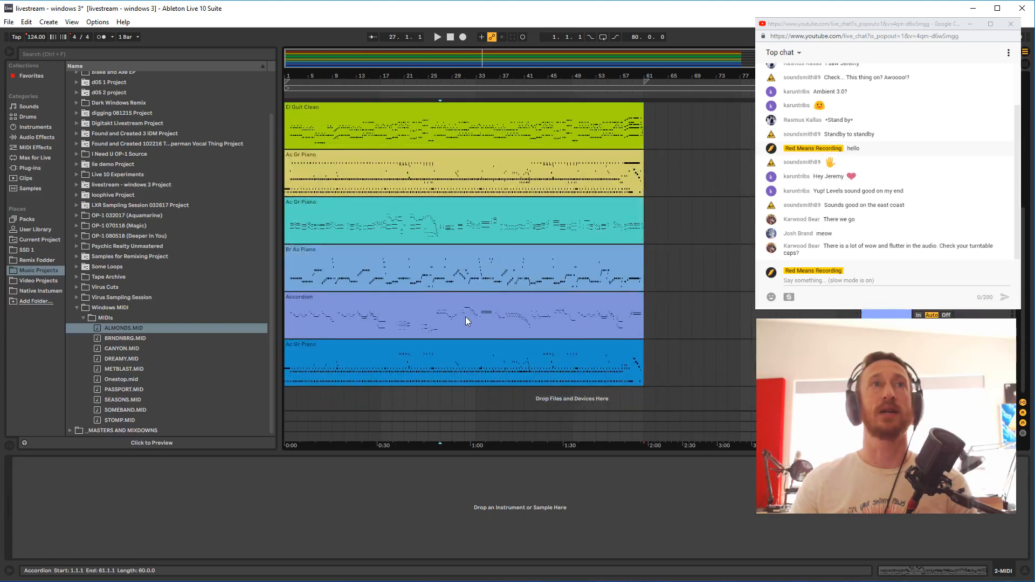
scroll(448, 347, up, 3)
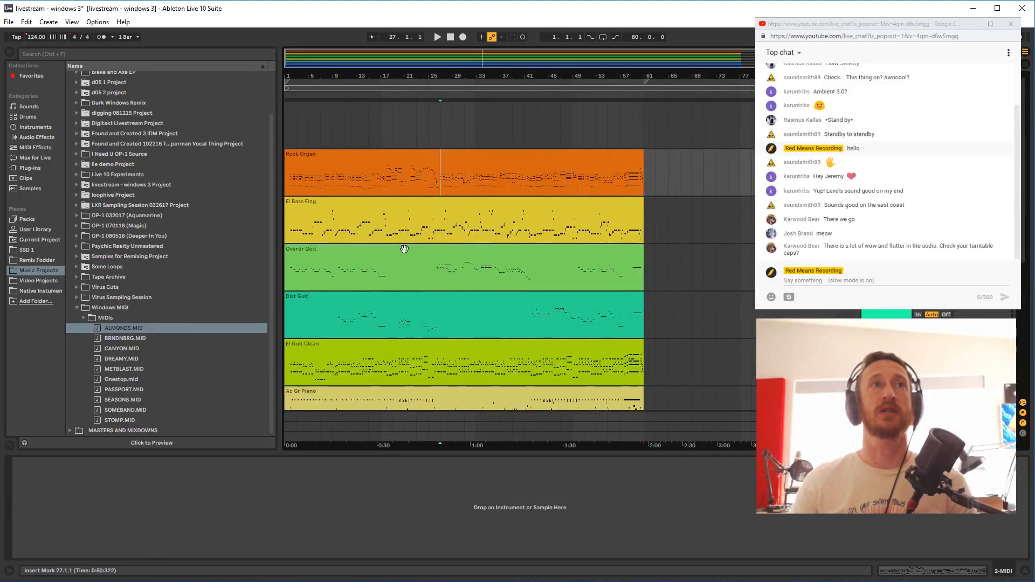
scroll(323, 326, down, 1)
scroll(323, 326, down, 4)
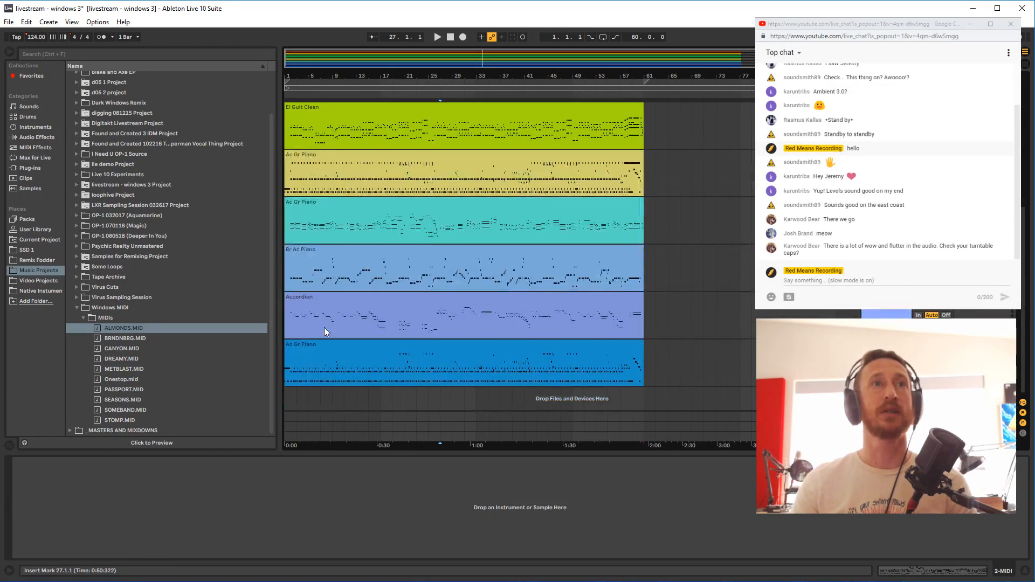
Compare the piano, Accordion and El Guit Clean clips by selecting them one after another to identify their parts
click(306, 350)
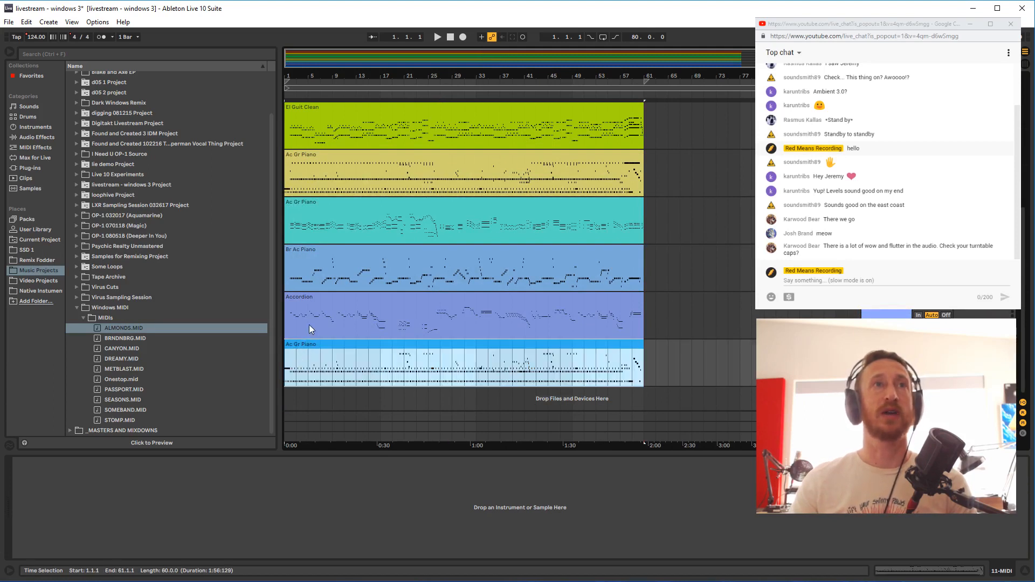
click(317, 295)
click(318, 287)
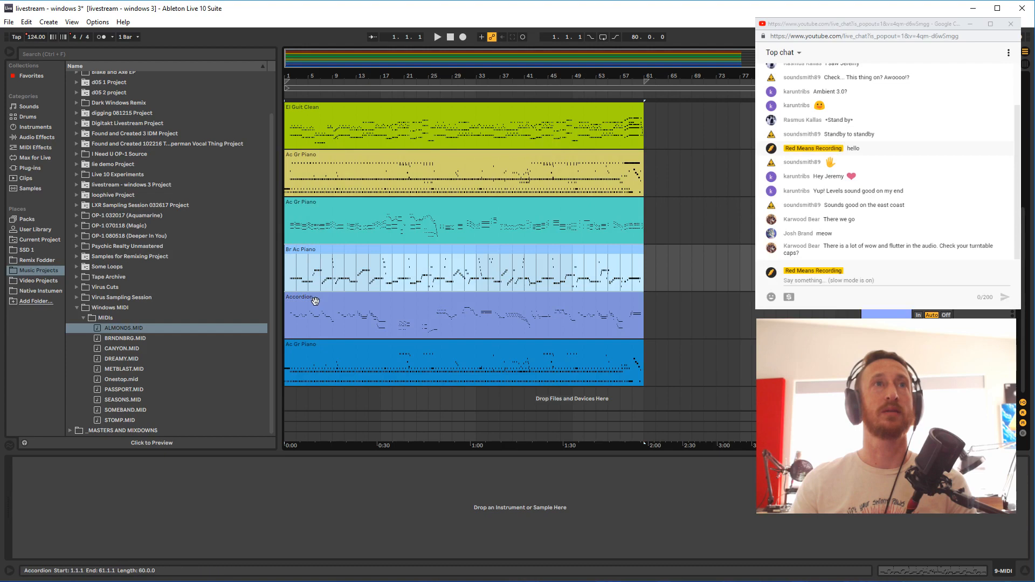
scroll(312, 254, up, 3)
click(326, 277)
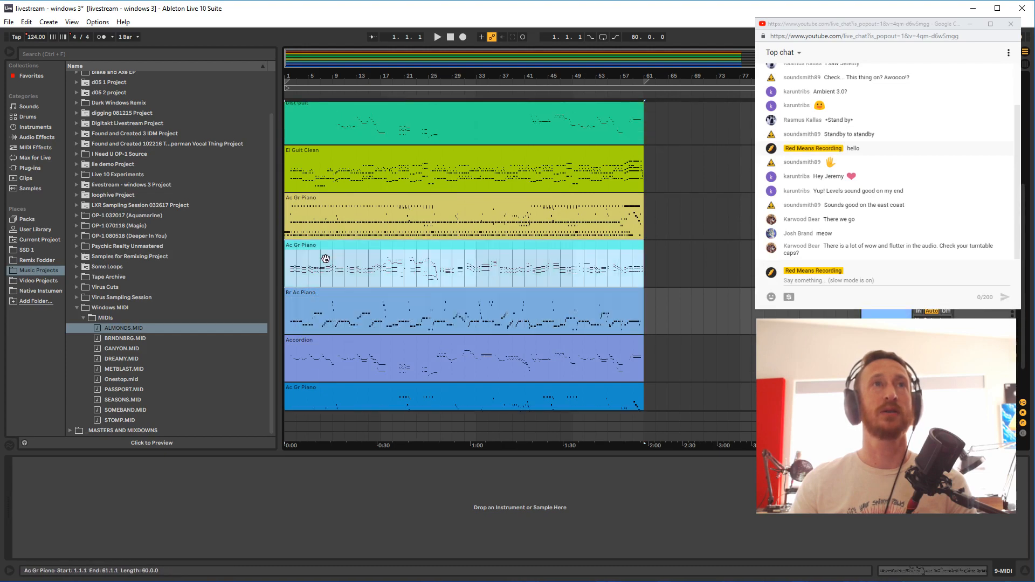
scroll(326, 262, up, 3)
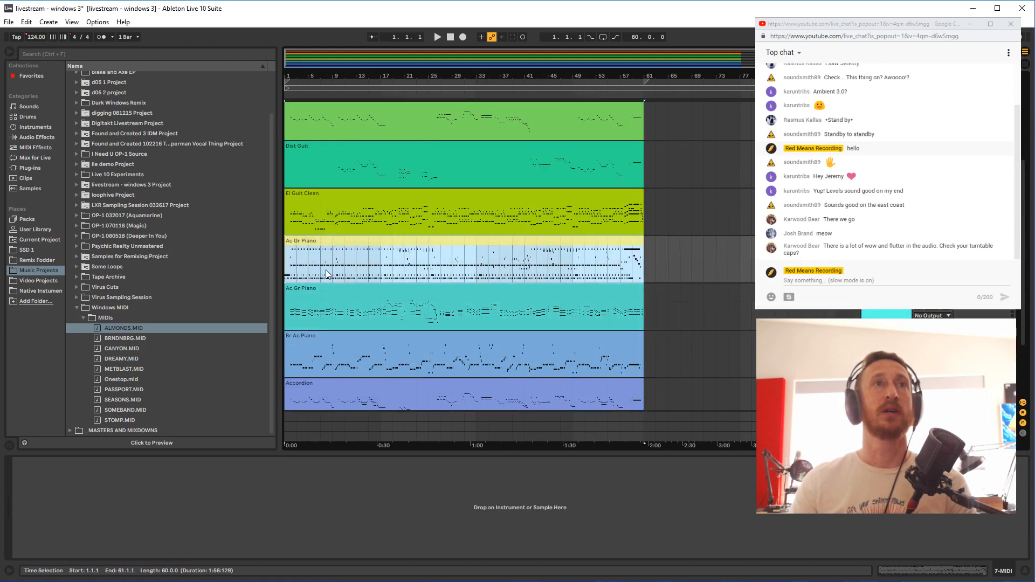
click(325, 272)
scroll(325, 273, up, 2)
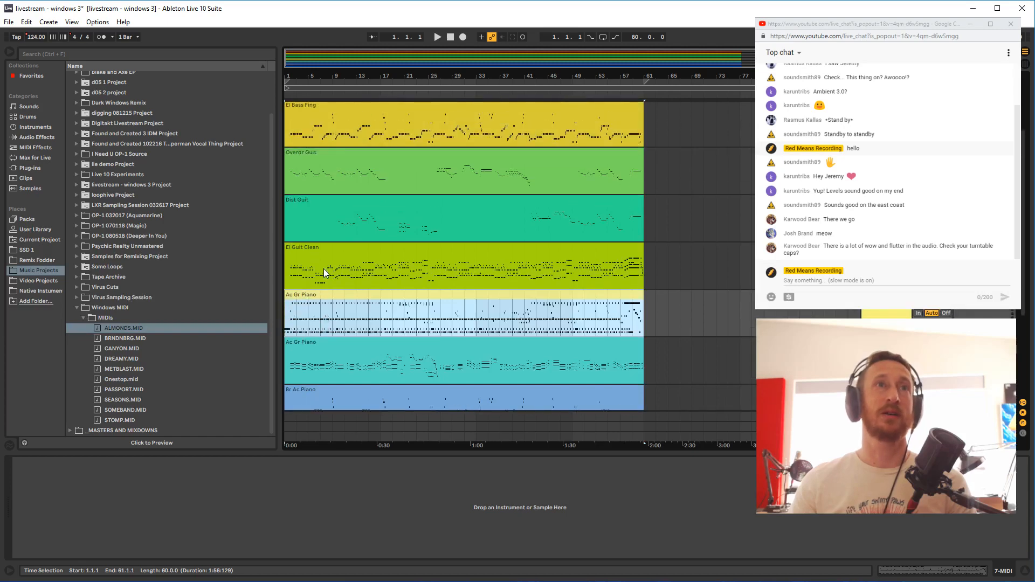
click(324, 269)
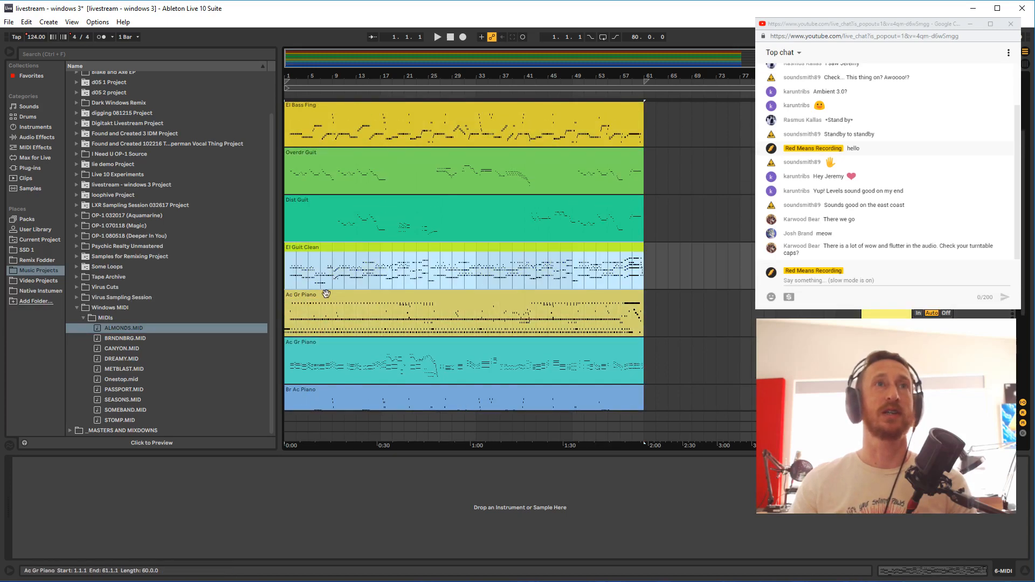
scroll(326, 294, down, 3)
click(343, 343)
click(335, 232)
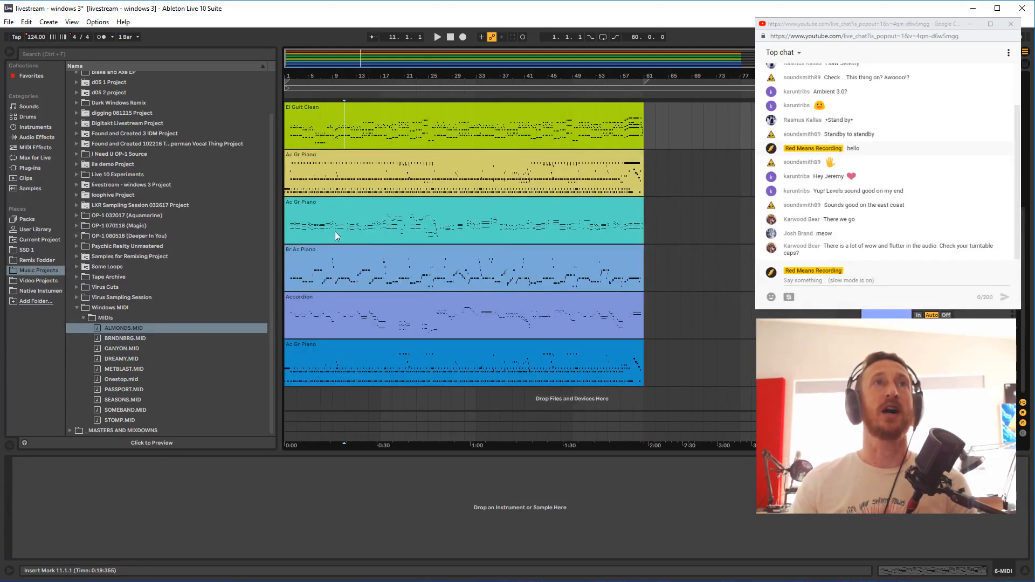
click(333, 192)
click(345, 346)
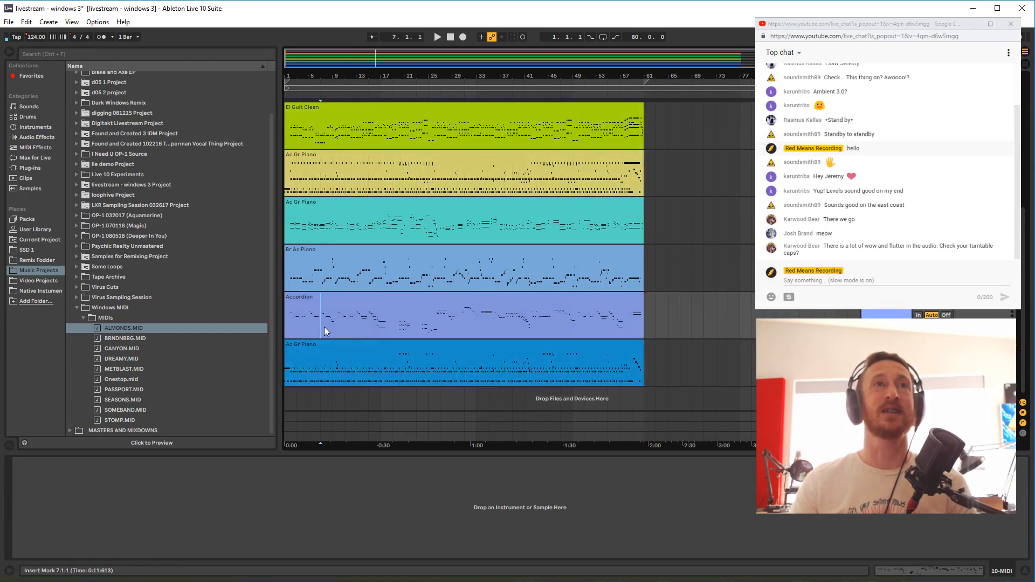
Open the notes of the blue Ac Gr Piano clip and shrink the clip view to reveal more of the arrangement
double_click(324, 348)
click(175, 334)
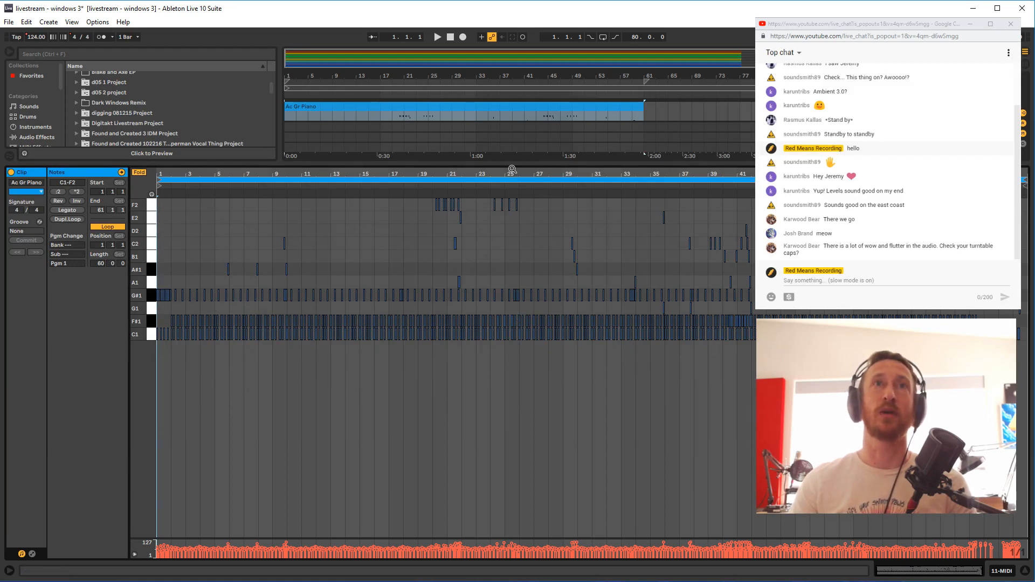
drag(517, 164, 517, 325)
scroll(475, 203, up, 4)
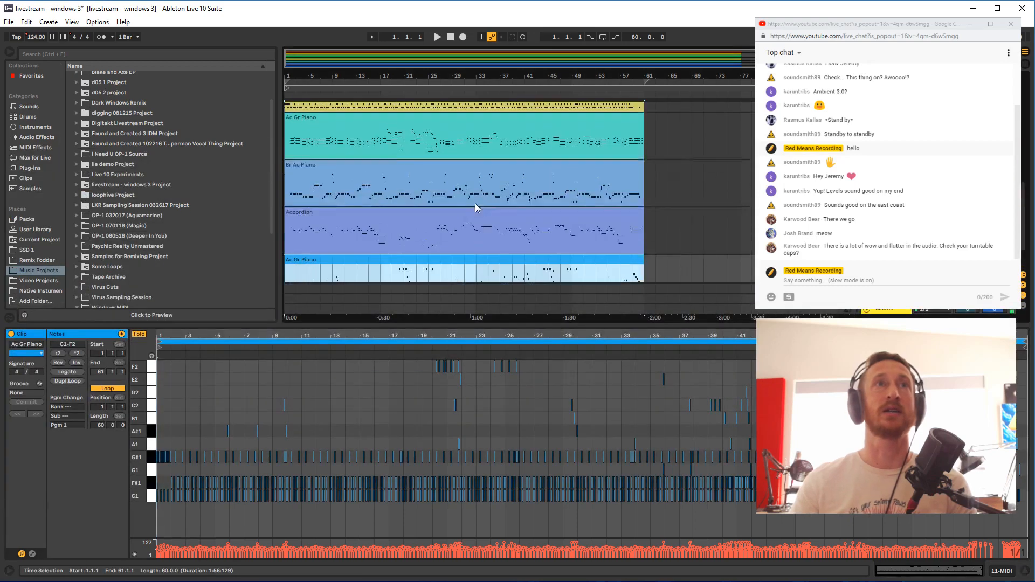
Move the yellow Ac Gr Piano percussion track directly below the Accordion track, beside the blue Ac Gr Piano track
click(574, 140)
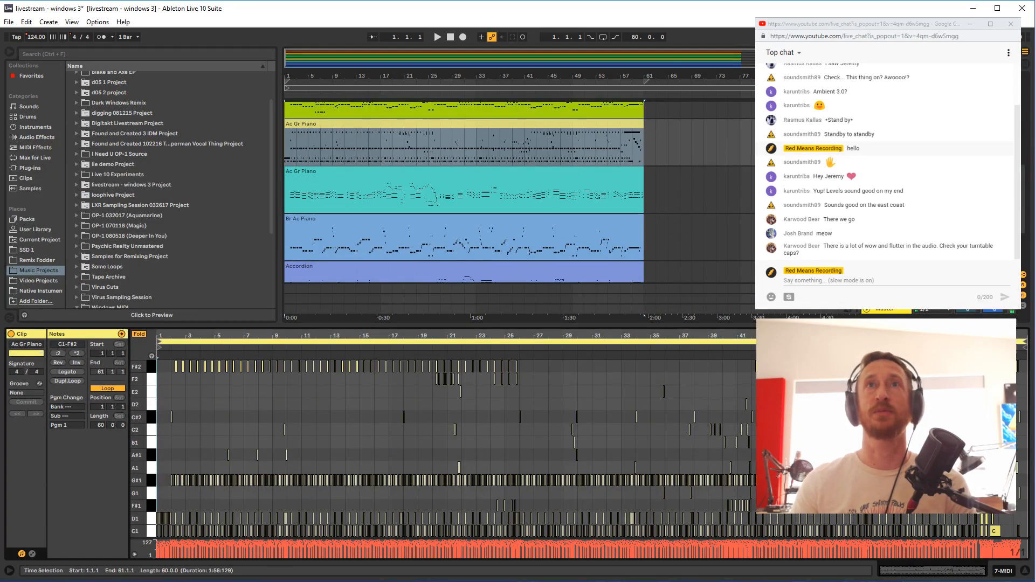
click(775, 315)
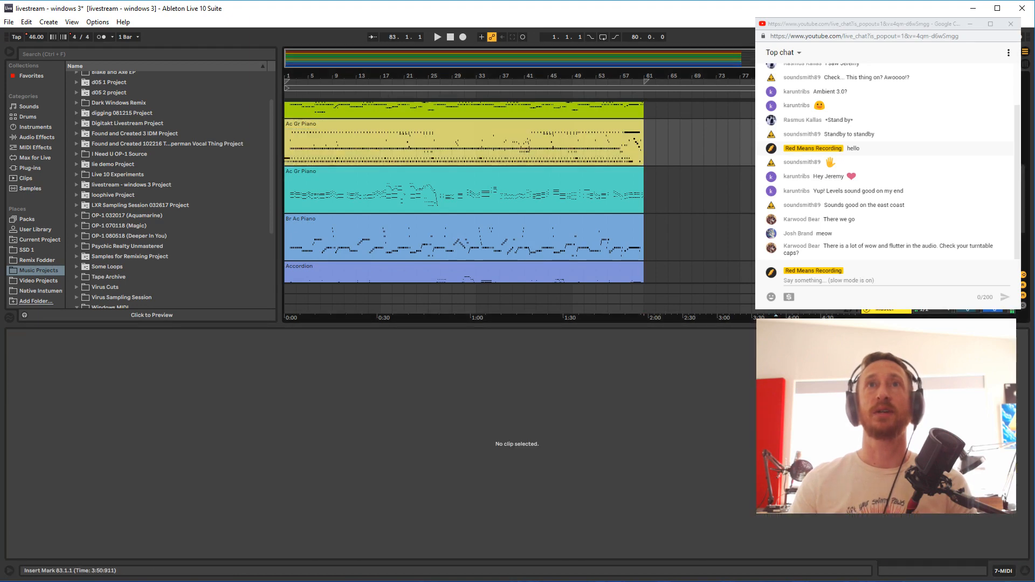
scroll(464, 193, down, 5)
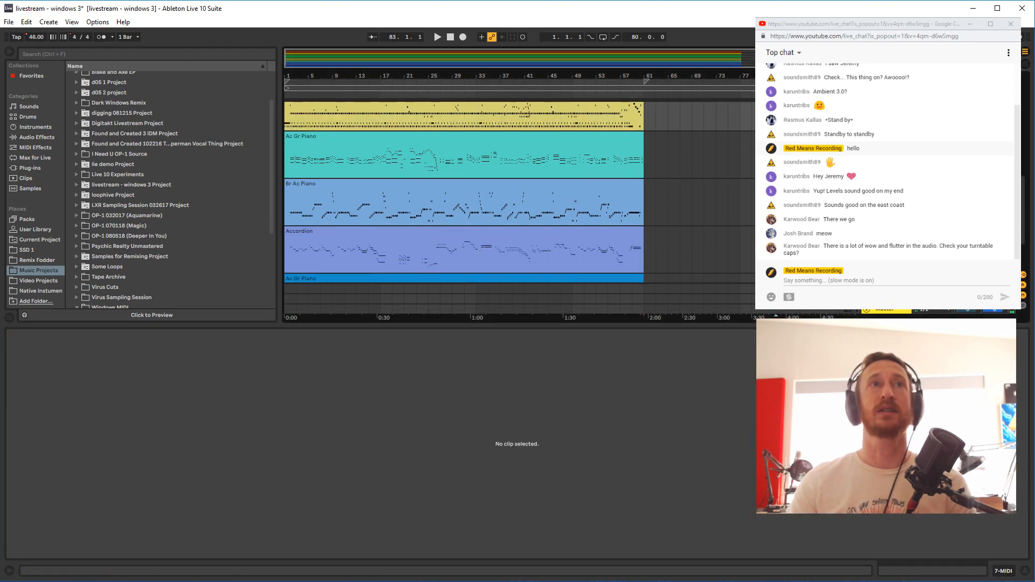
key(ctrl+d)
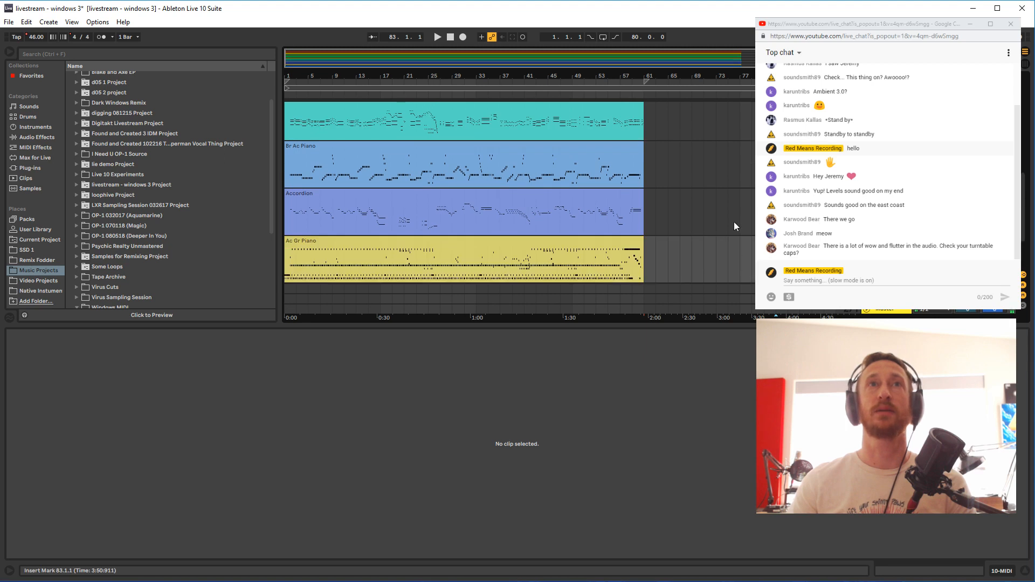
Rename the yellow Ac Gr Piano track Drums 1 and the blue one below it Drums 2
scroll(464, 193, down, 2)
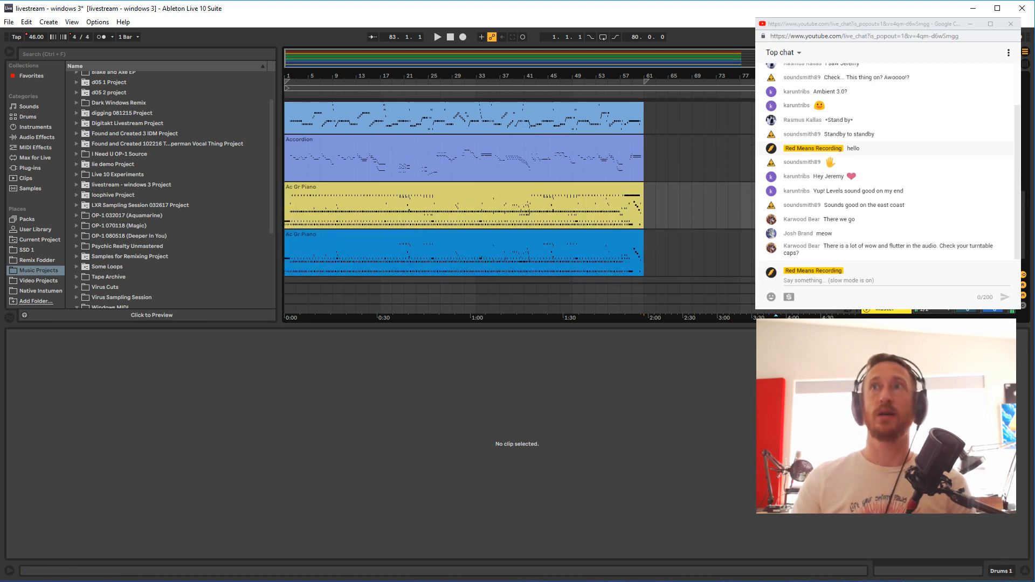
key(Down)
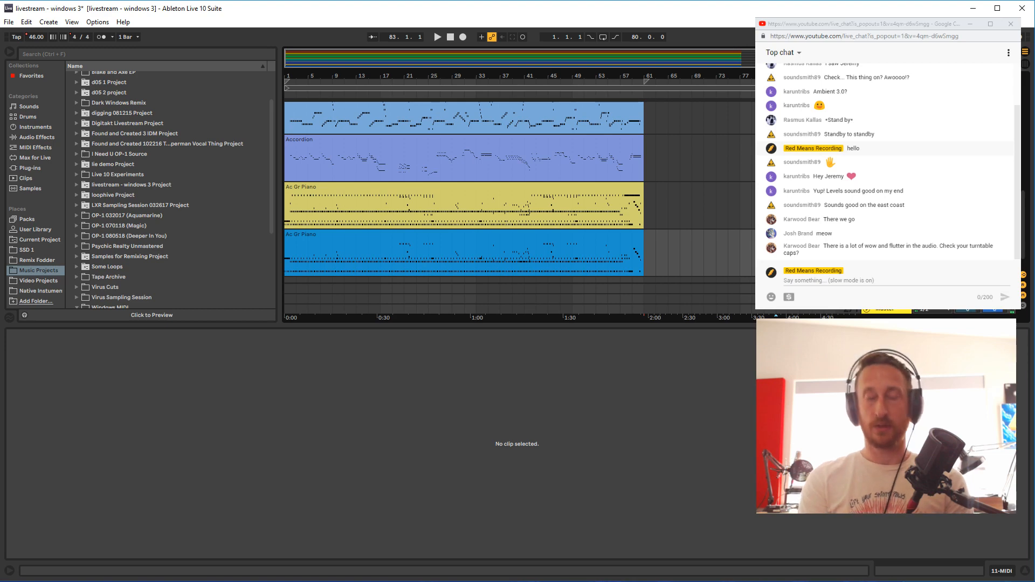
key(Down)
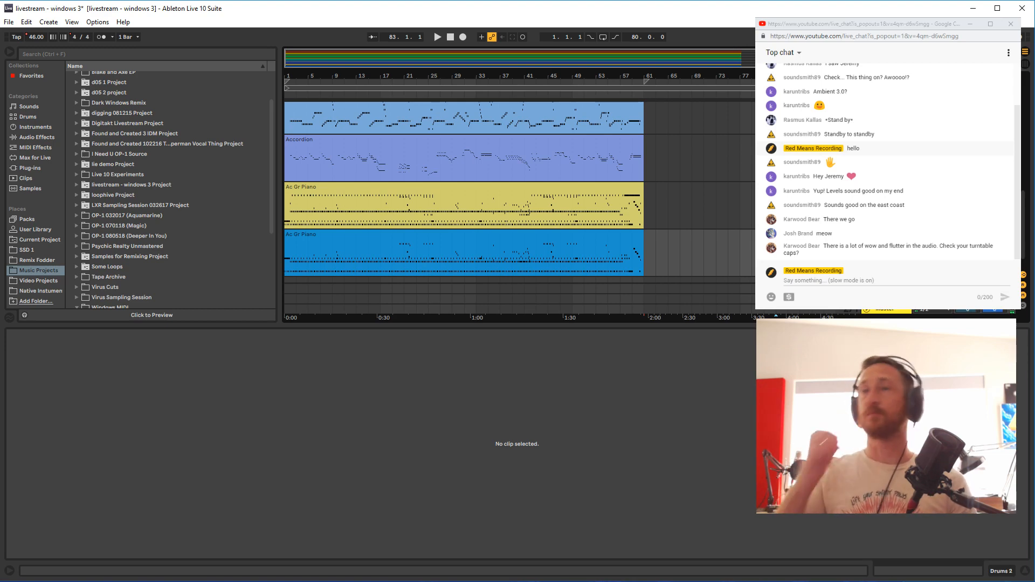
Examine the Drums 1 clip's notes, placing the insert marker at bars 37, 21 and 9
click(501, 207)
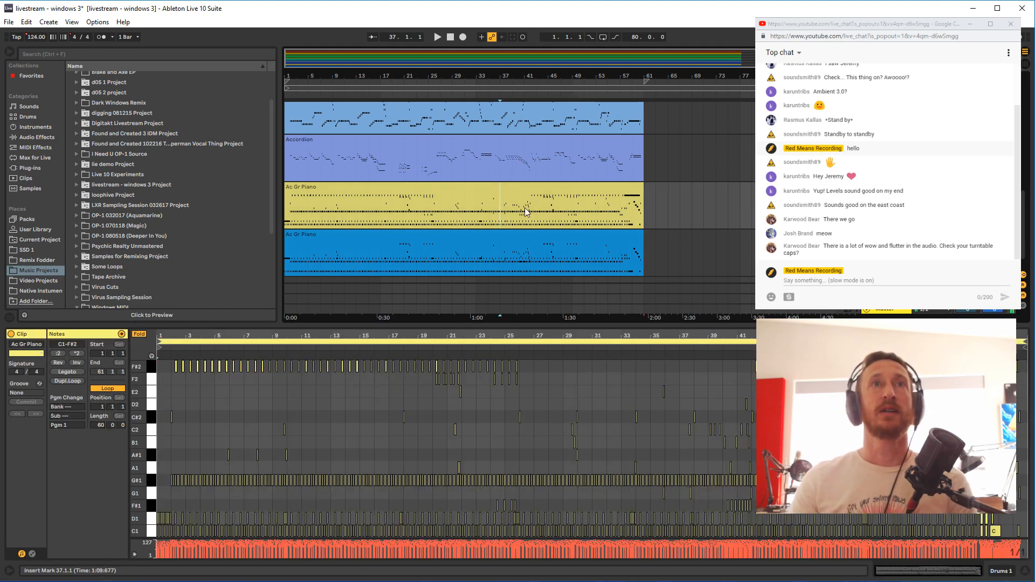
click(465, 232)
click(406, 218)
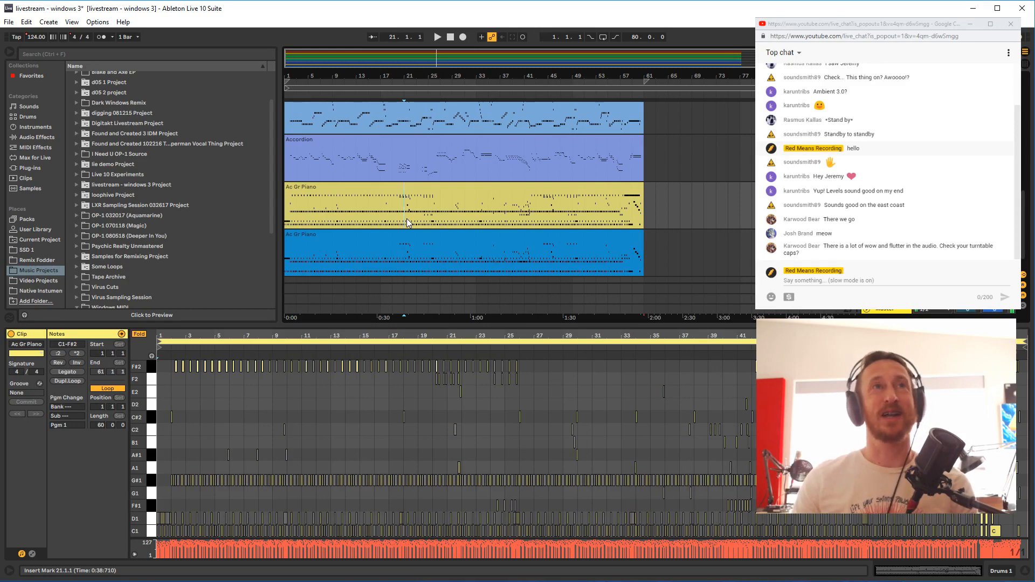
click(332, 208)
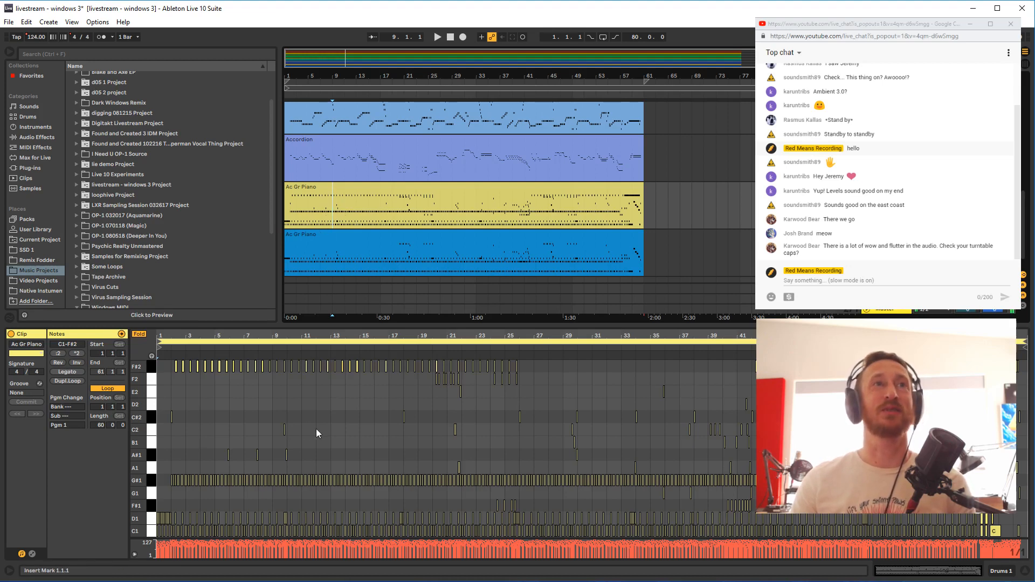
Enlarge the arrangement area above the clip view and rename the El Bass Fing track BASS
scroll(333, 205, up, 5)
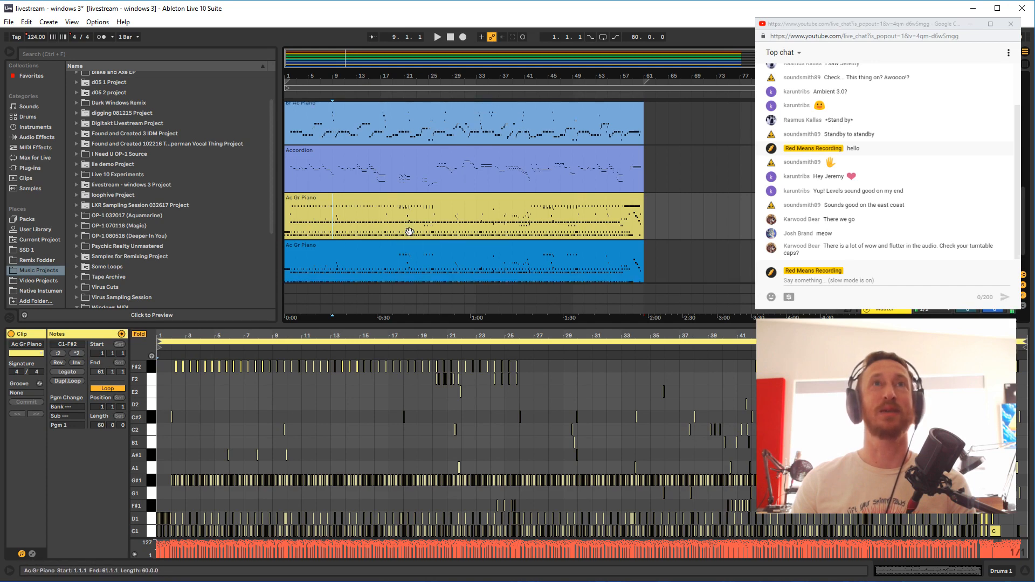
drag(416, 326, 417, 399)
scroll(413, 274, up, 3)
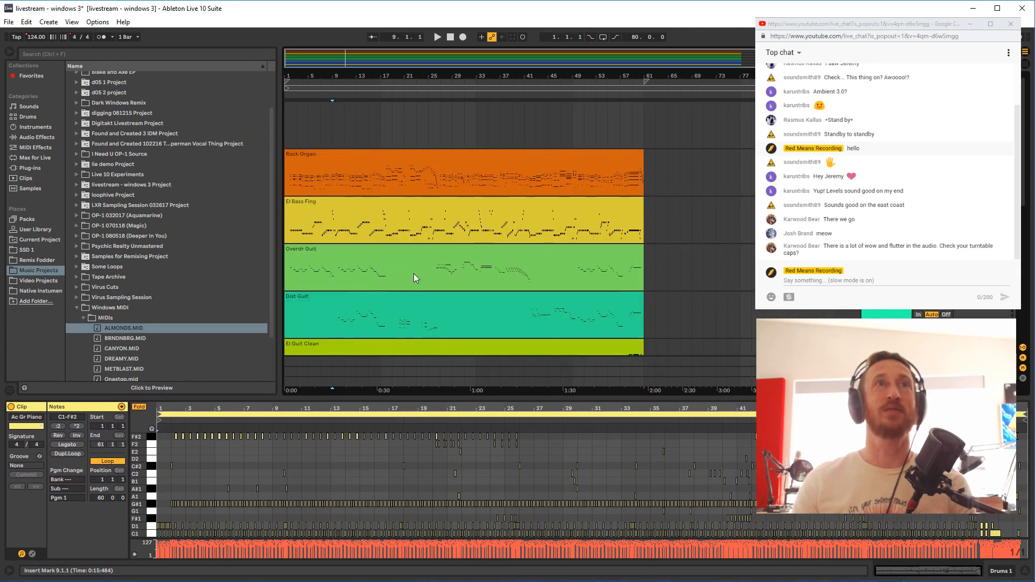
click(379, 213)
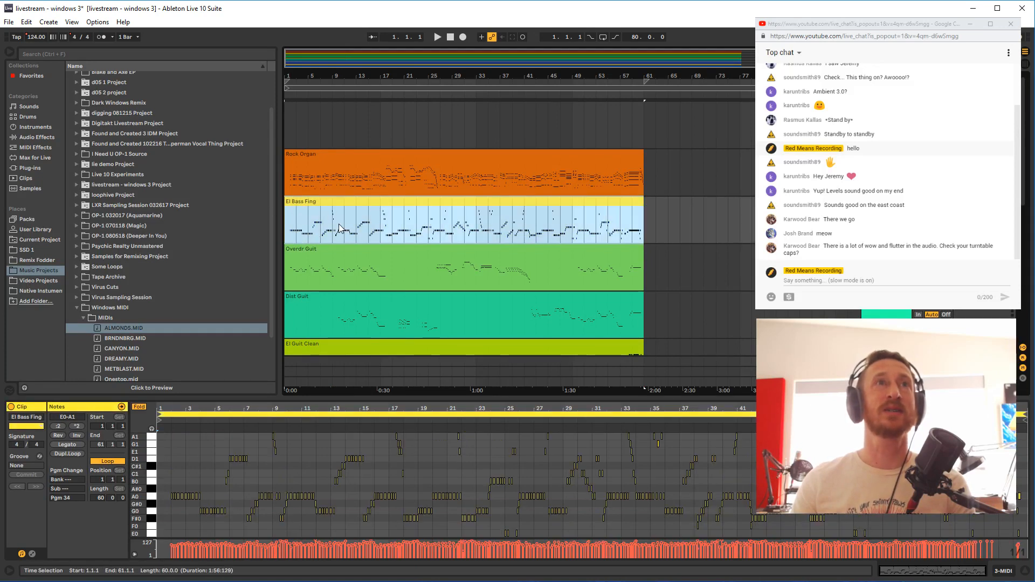
click(887, 201)
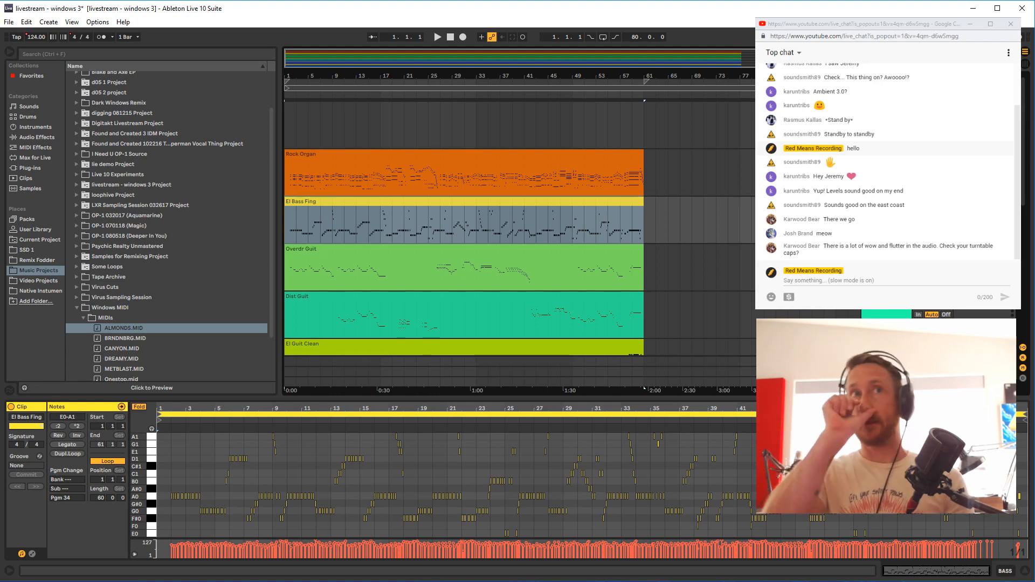
Look through the guitar clips and show the notes of the El Guit Clean clip
scroll(563, 275, down, 1)
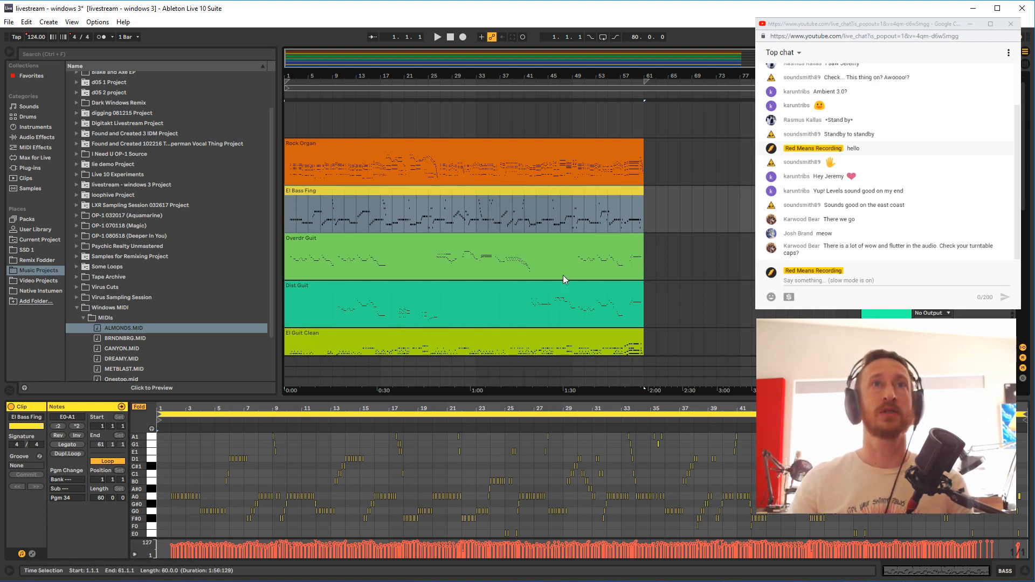
click(564, 283)
click(569, 256)
click(569, 256)
key(Down)
key(Down)
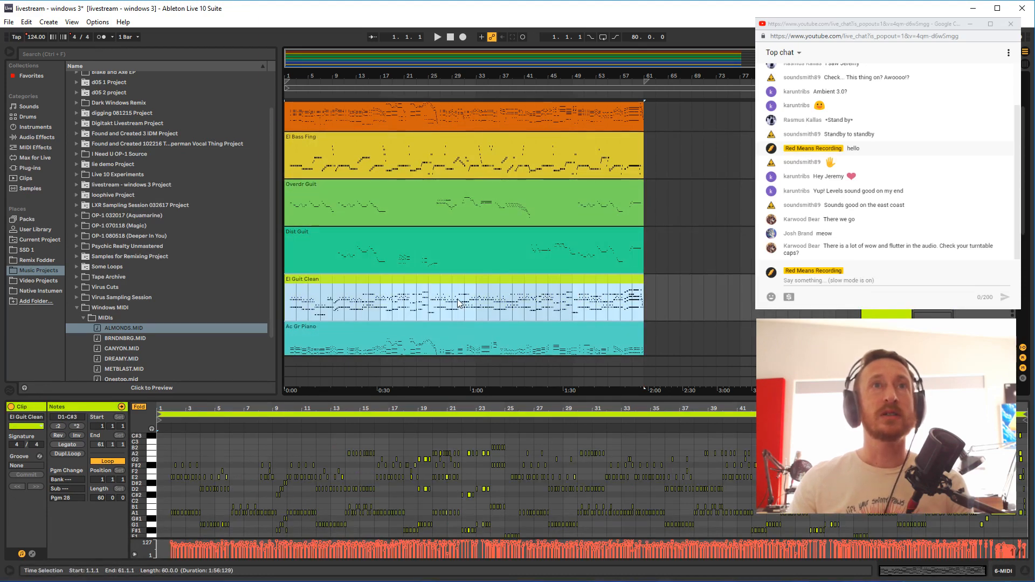
Check the Ac Gr Piano and Br Ac Piano notes and move the Br Ac Piano track directly below the El Bass Fing track
scroll(463, 299, down, 3)
key(Down)
scroll(468, 265, down, 4)
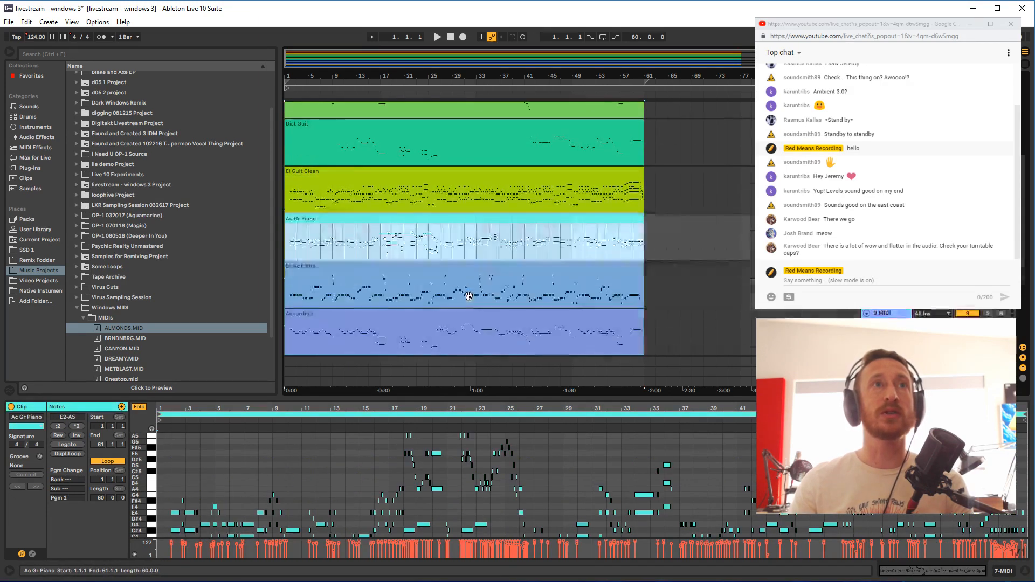
key(Down)
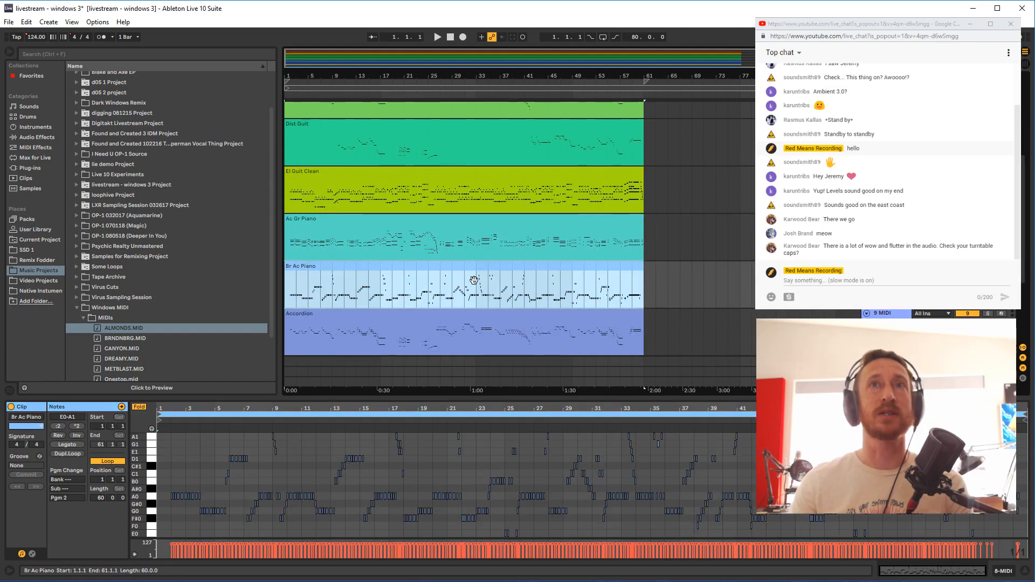
scroll(474, 280, up, 3)
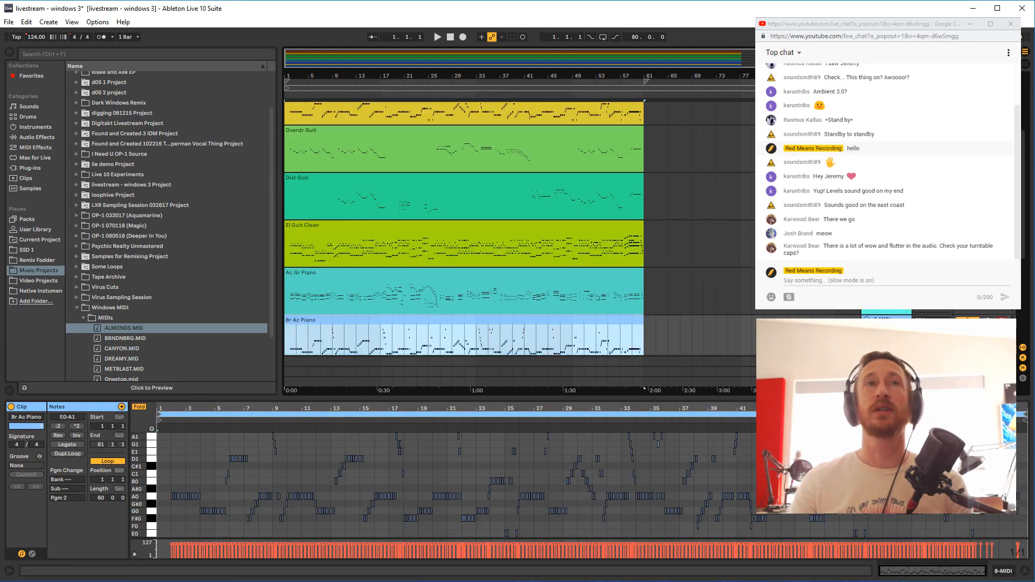
scroll(645, 388, down, 2)
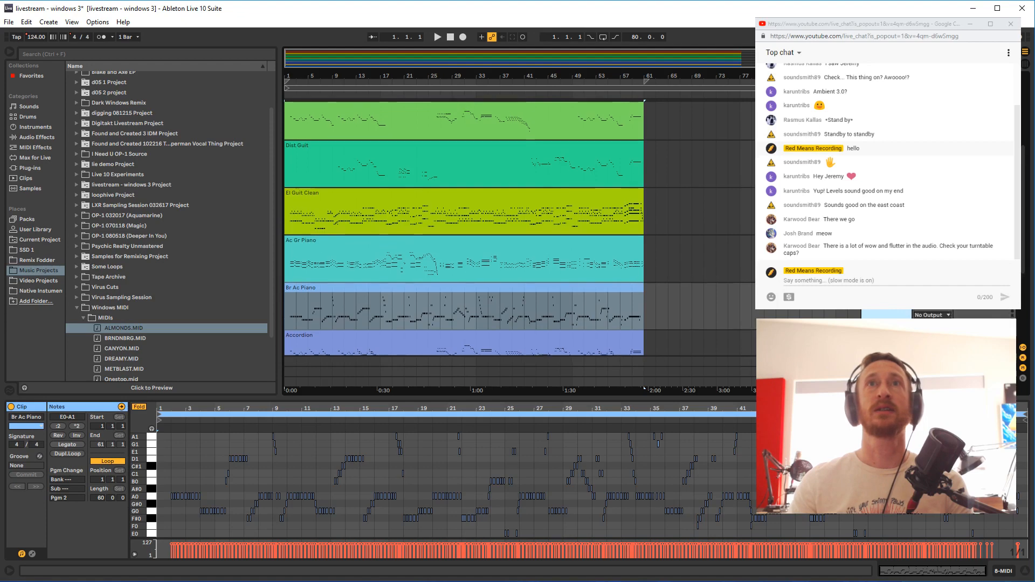
scroll(603, 214, up, 5)
click(603, 212)
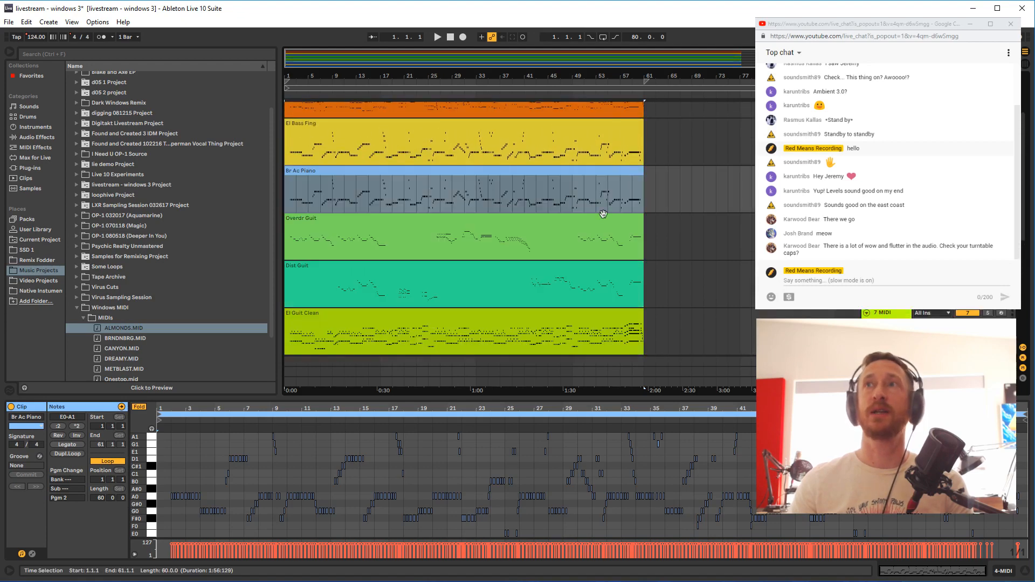
scroll(621, 242, up, 3)
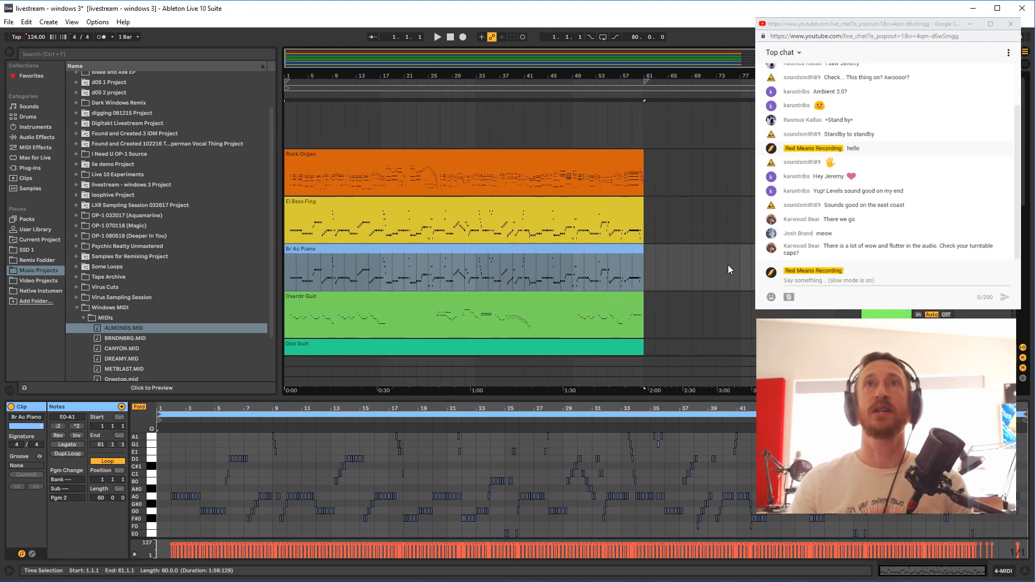
Review the arrangement's tracks, examining the notes of the Drums 1, Ac Gr Piano and El Bass Fing clips
scroll(728, 265, down, 10)
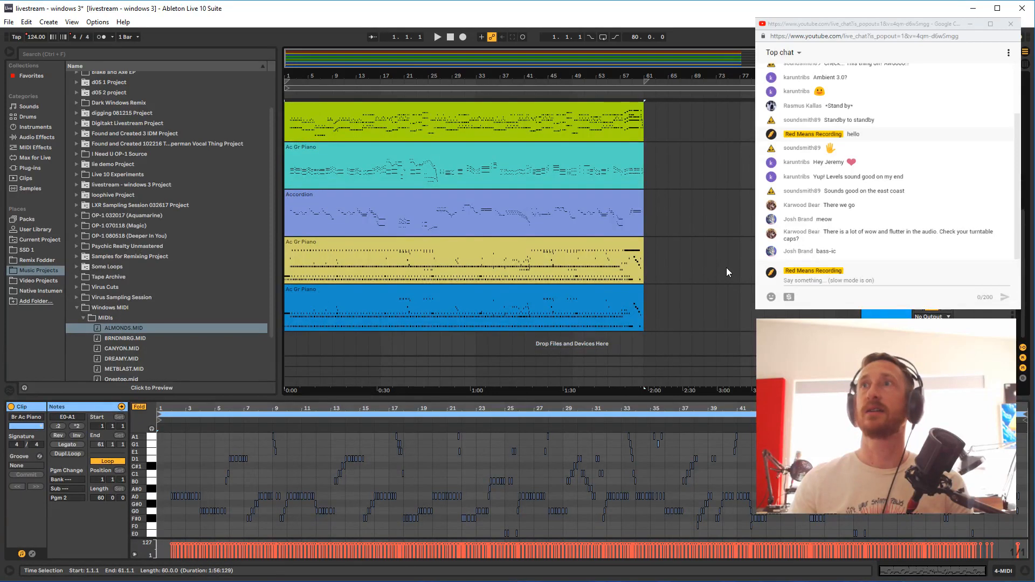
click(546, 256)
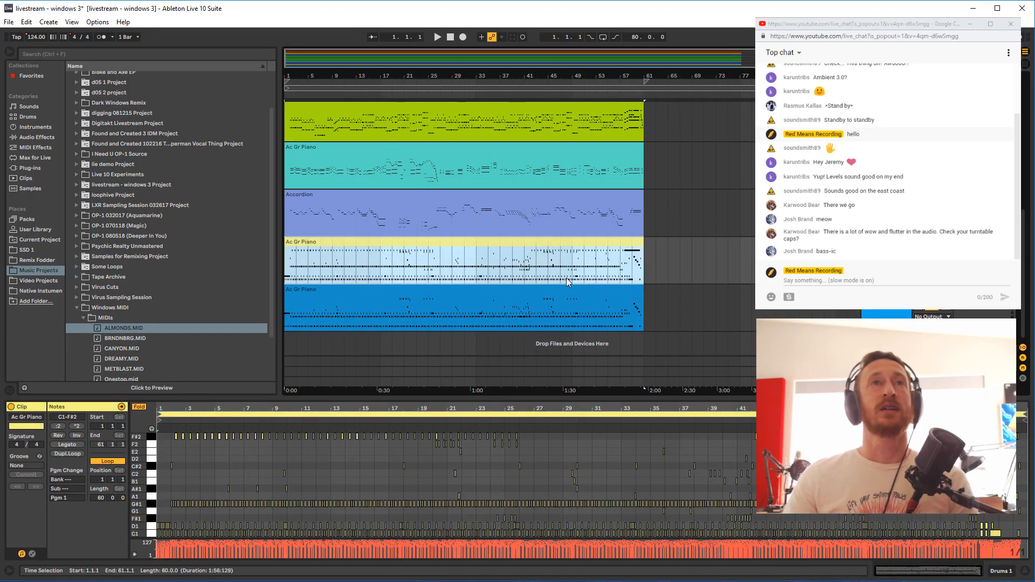
scroll(566, 280, up, 4)
click(566, 281)
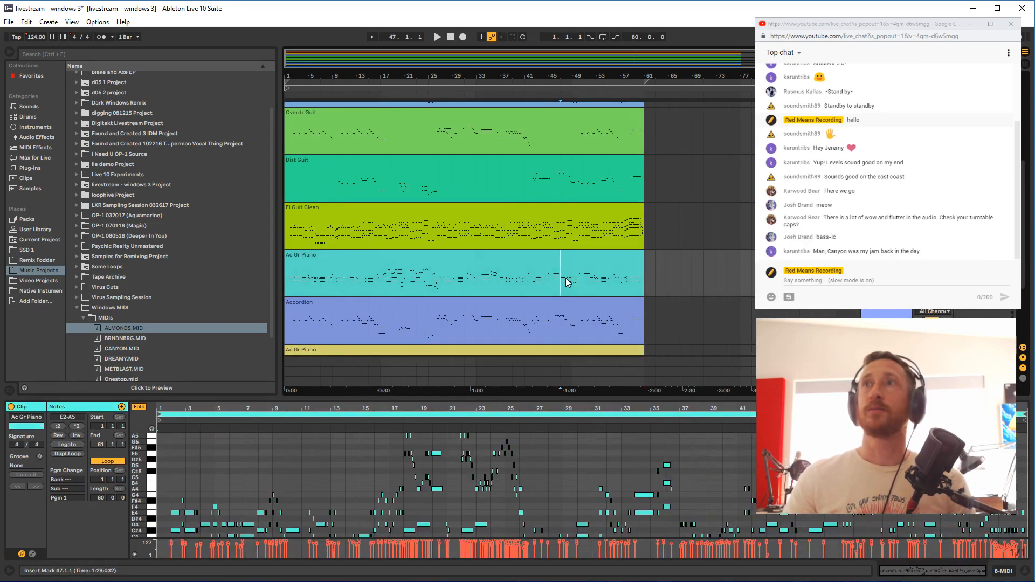
scroll(566, 280, up, 4)
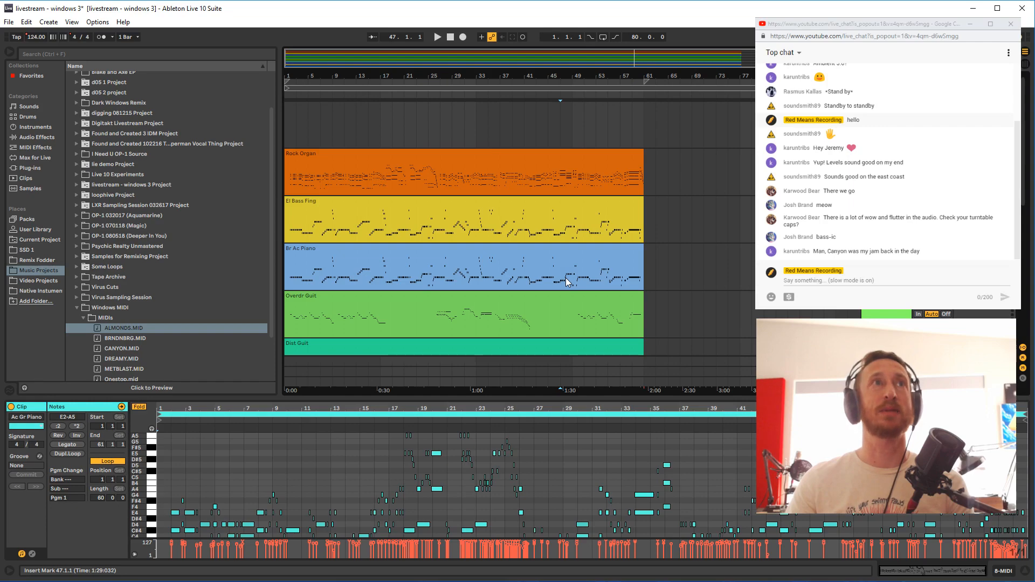
click(524, 236)
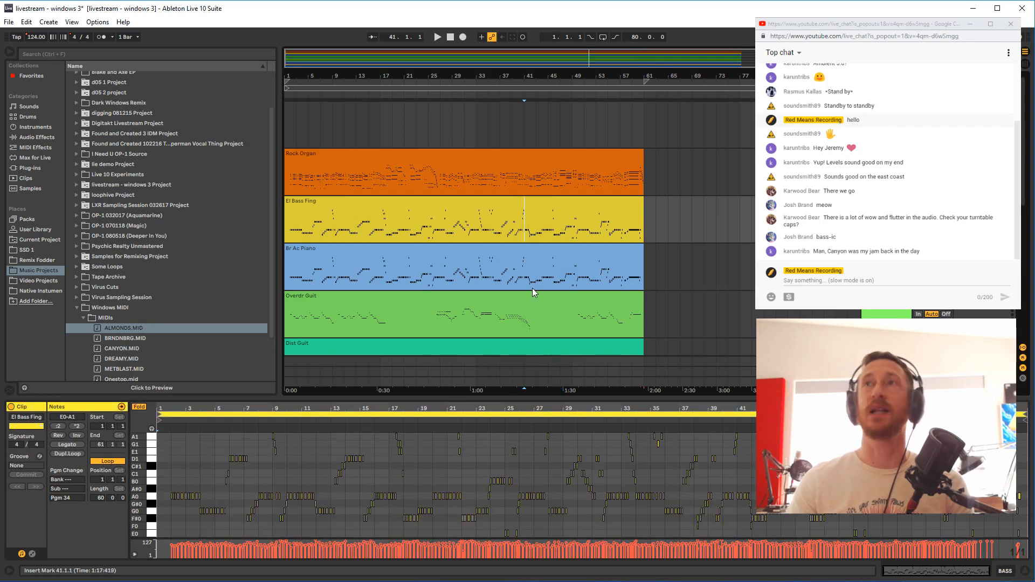
scroll(533, 292, down, 6)
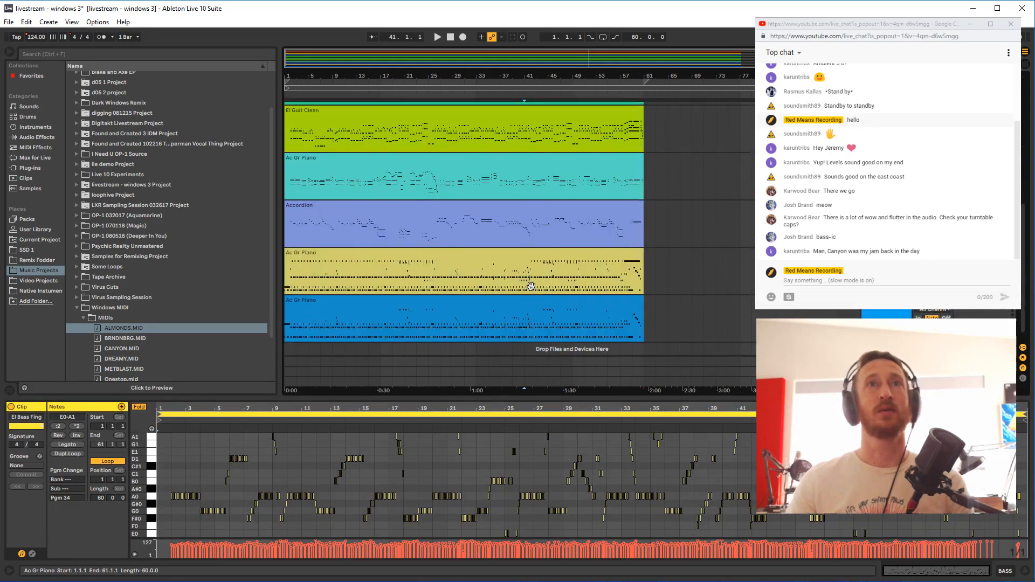
scroll(531, 286, up, 5)
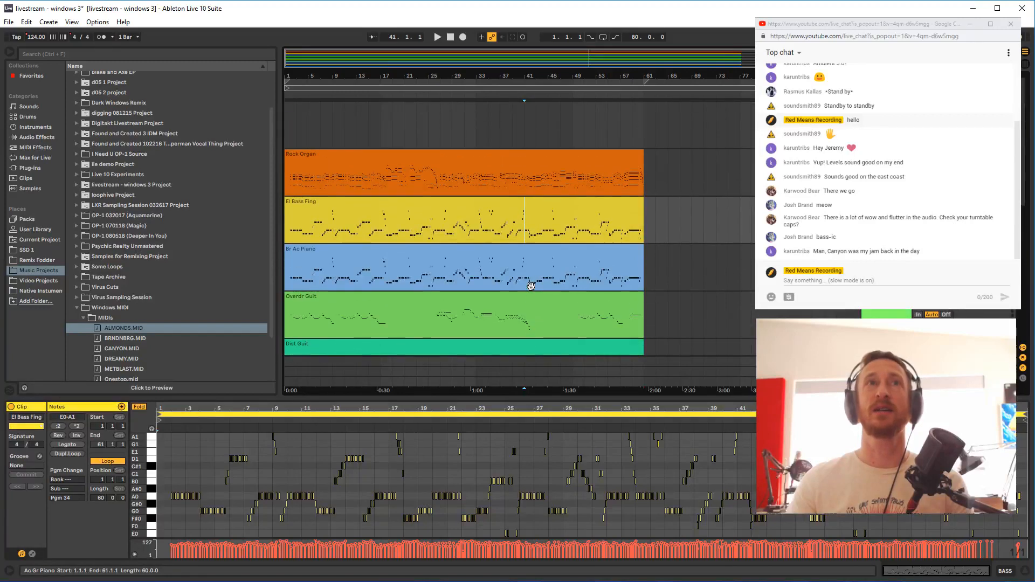
scroll(532, 285, down, 6)
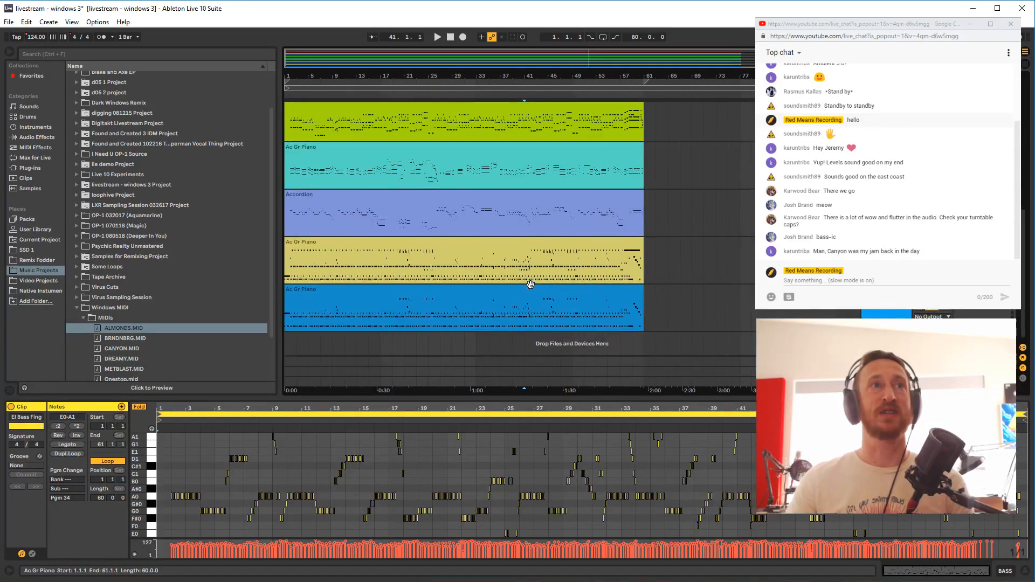
scroll(461, 303, up, 5)
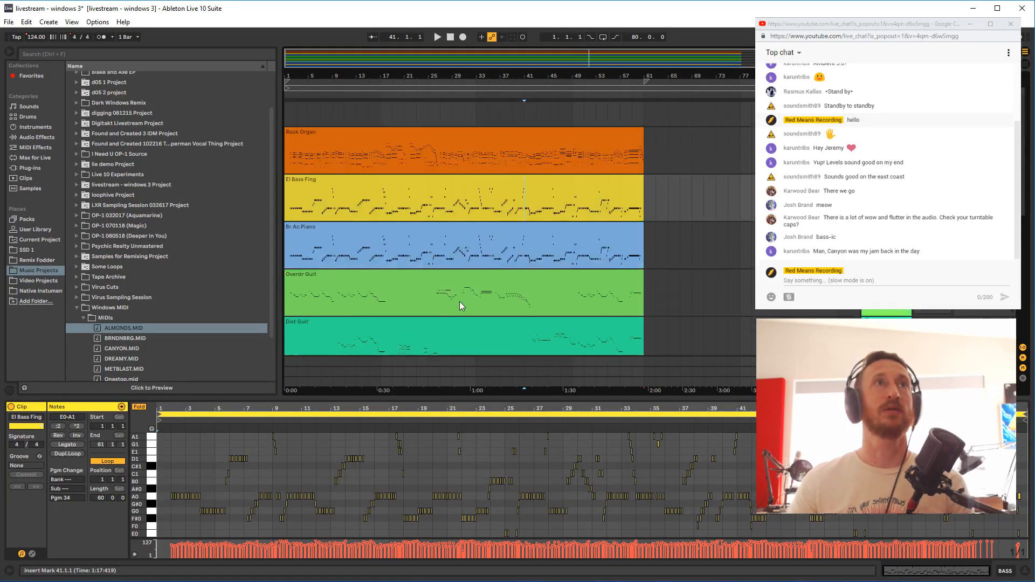
Save the Live Set, place the insert marker at bar 15 of the Rock Organ clip and look through the other tracks
scroll(459, 306, up, 1)
key(ctrl+s)
click(376, 192)
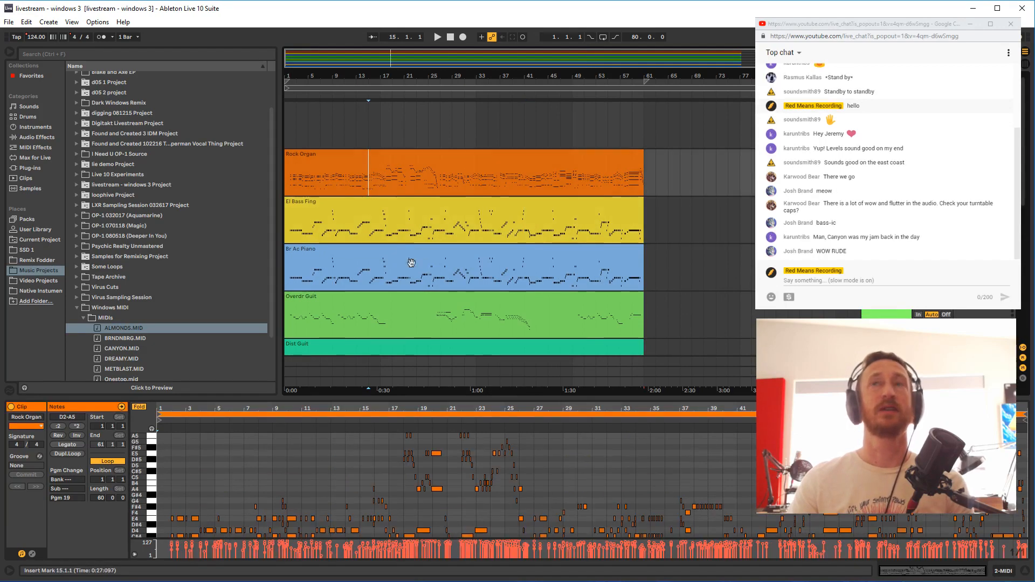
scroll(411, 262, down, 7)
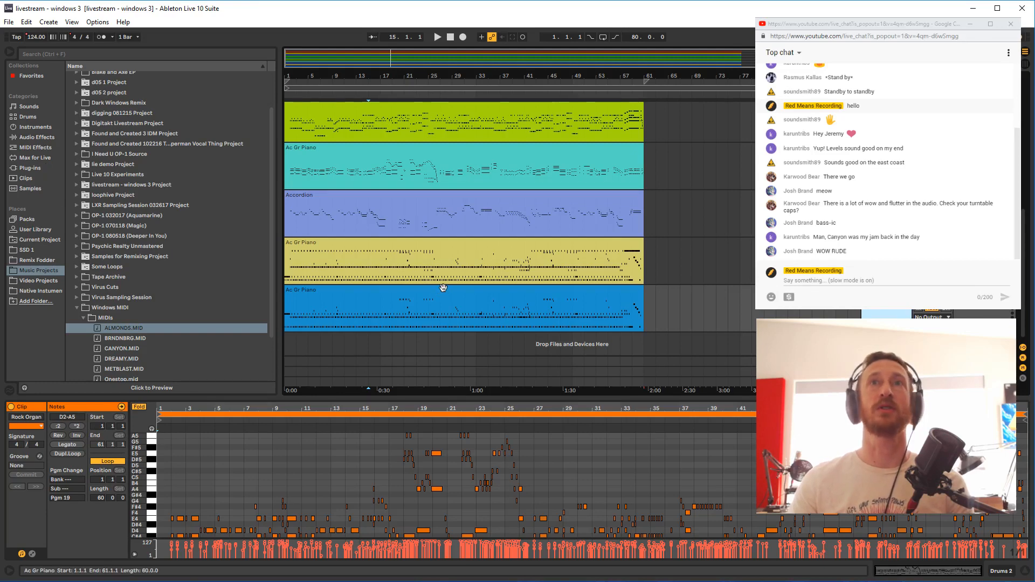
scroll(443, 288, up, 3)
scroll(444, 287, up, 4)
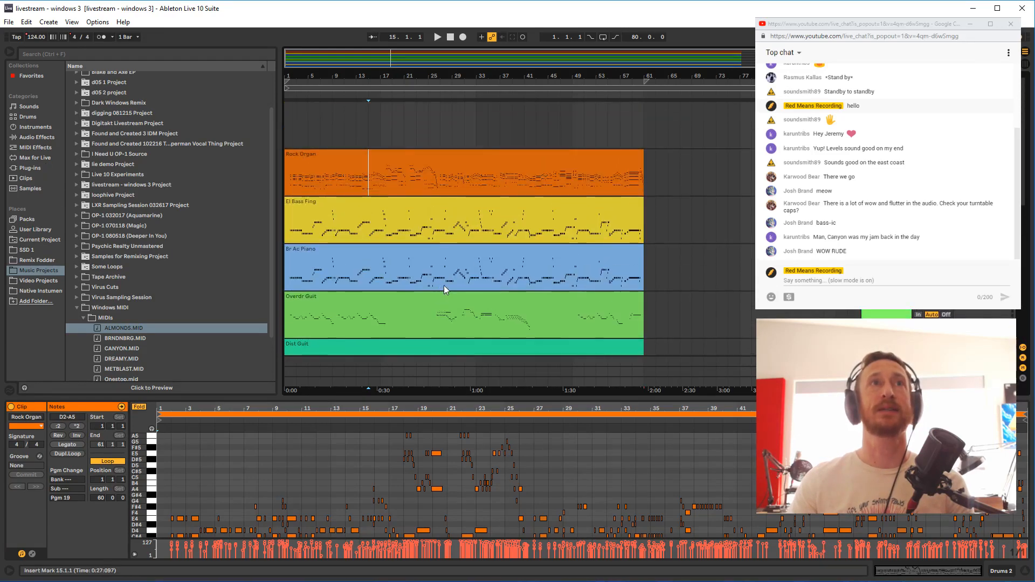
Load the Analog instrument with its default preset onto the Rock Organ track
click(379, 189)
scroll(394, 225, down, 2)
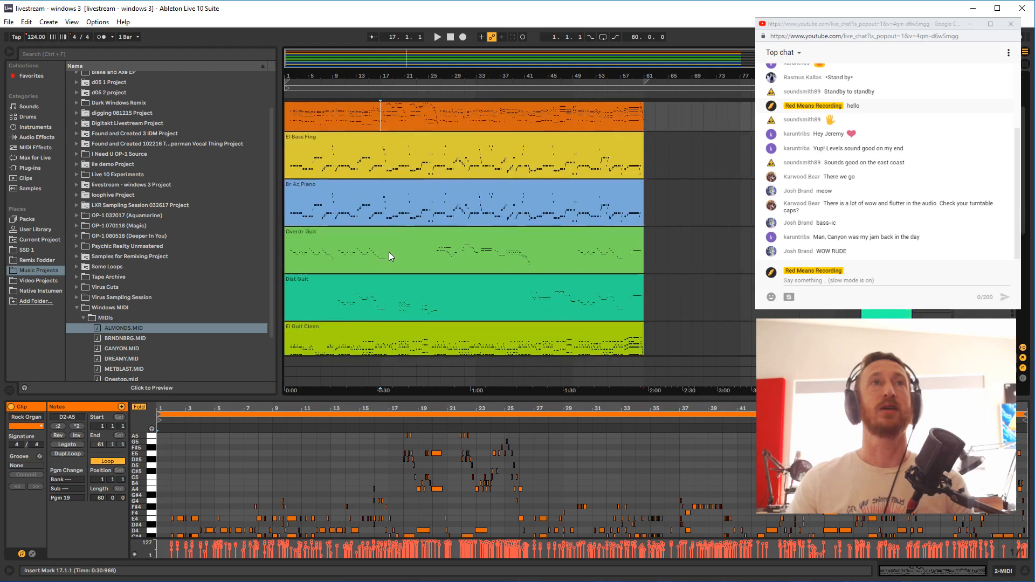
scroll(390, 251, up, 2)
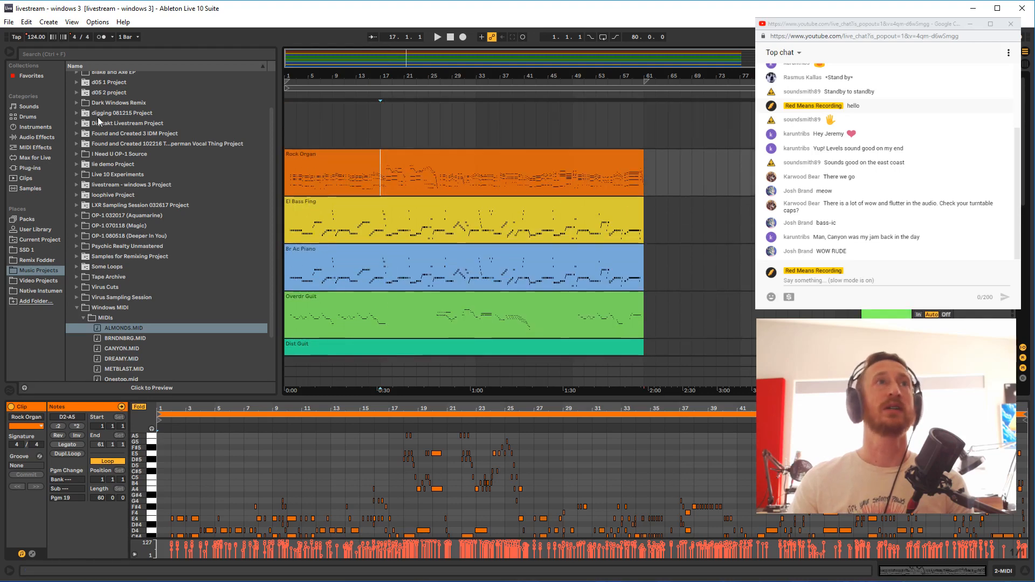
click(33, 128)
drag(89, 76, 408, 166)
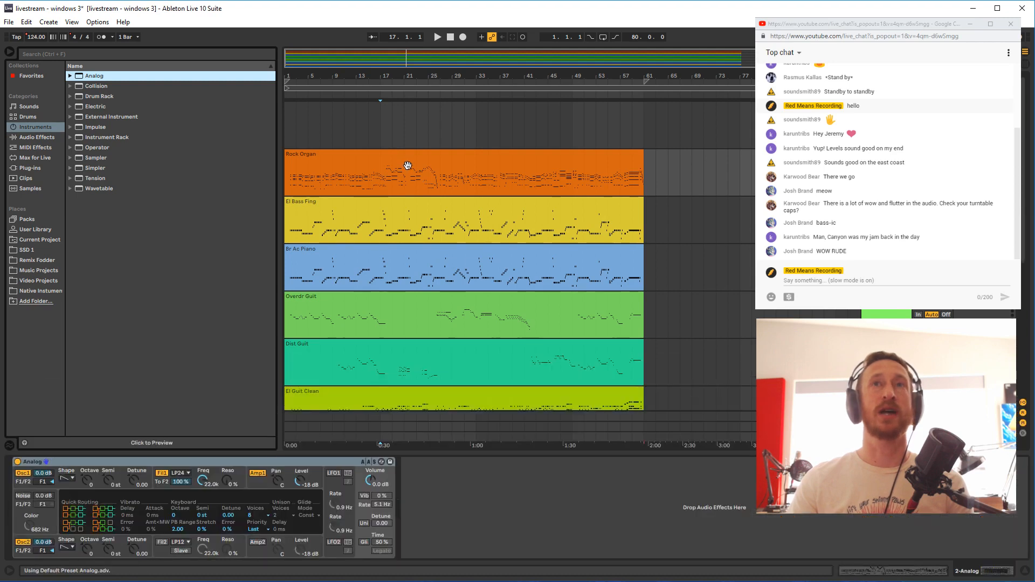
Play the Rock Organ part from bars 5 and 29, and lower Analog's first filter frequency to about 1.1k
click(313, 191)
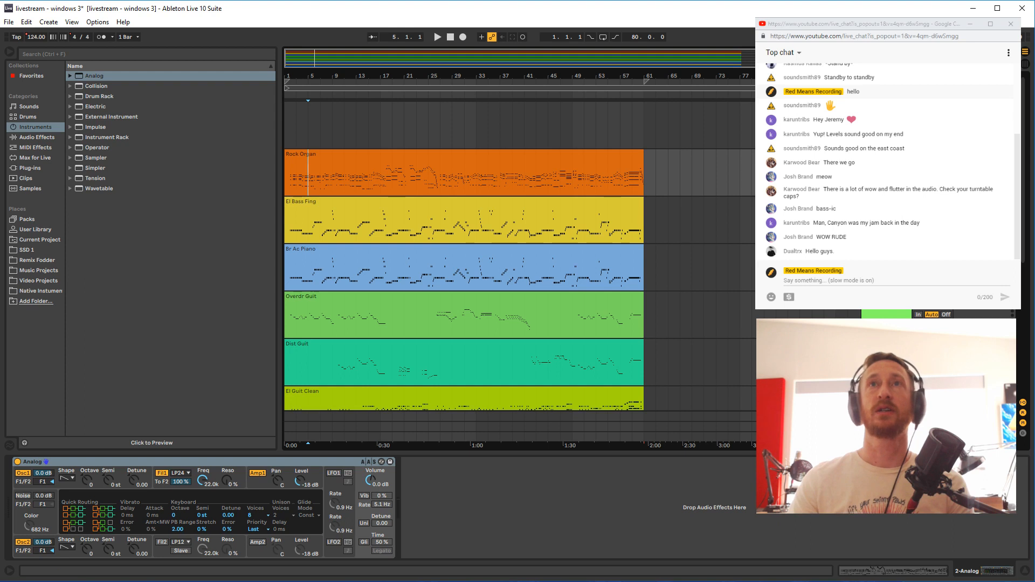
key(space)
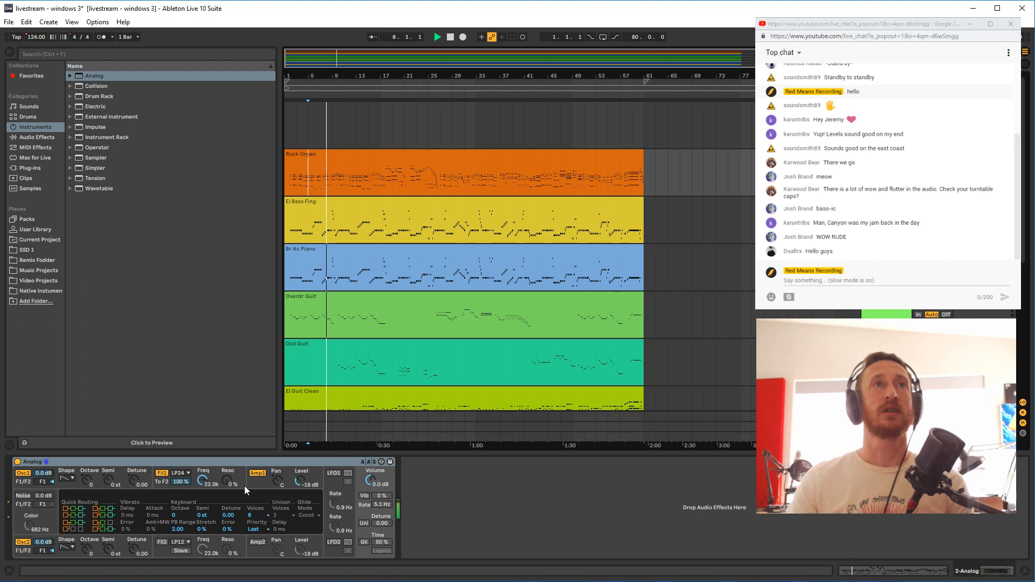
key(space)
drag(202, 480, 202, 507)
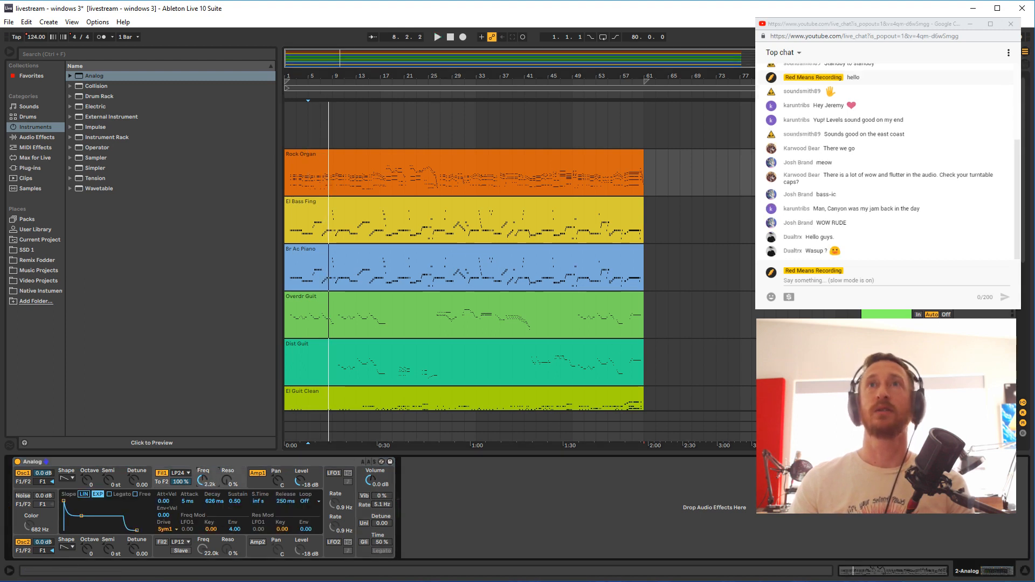
click(887, 106)
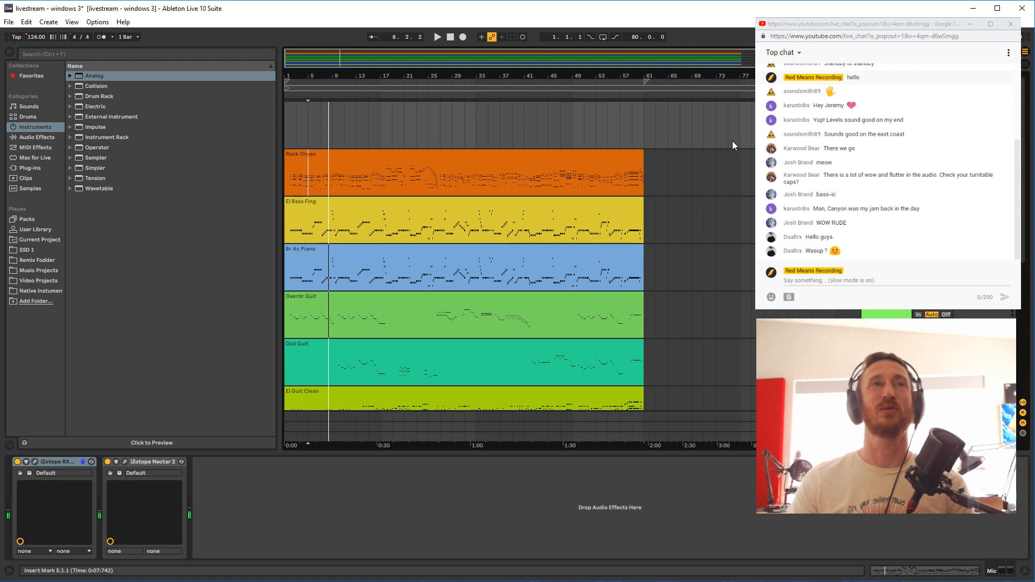
click(429, 192)
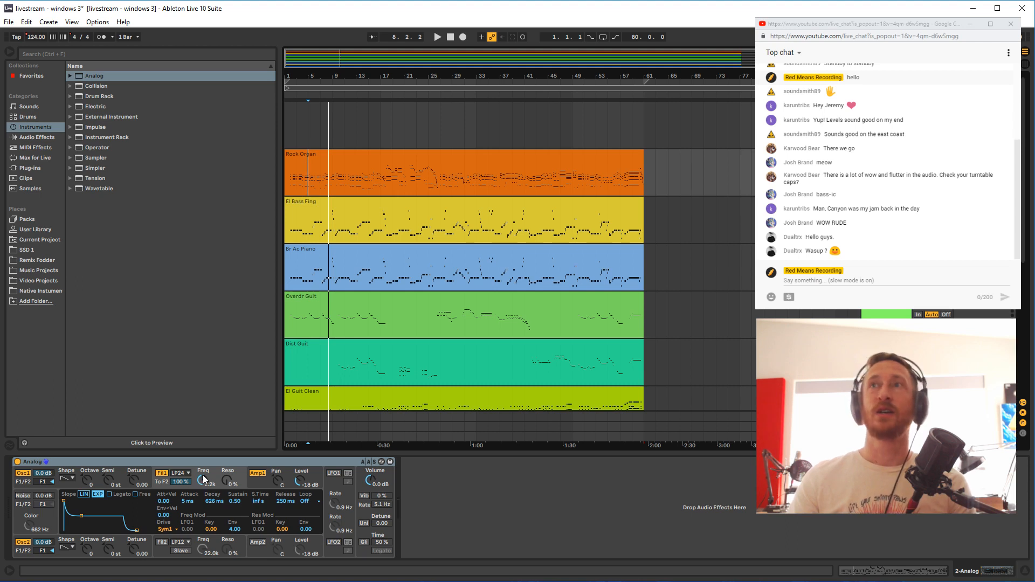
click(351, 186)
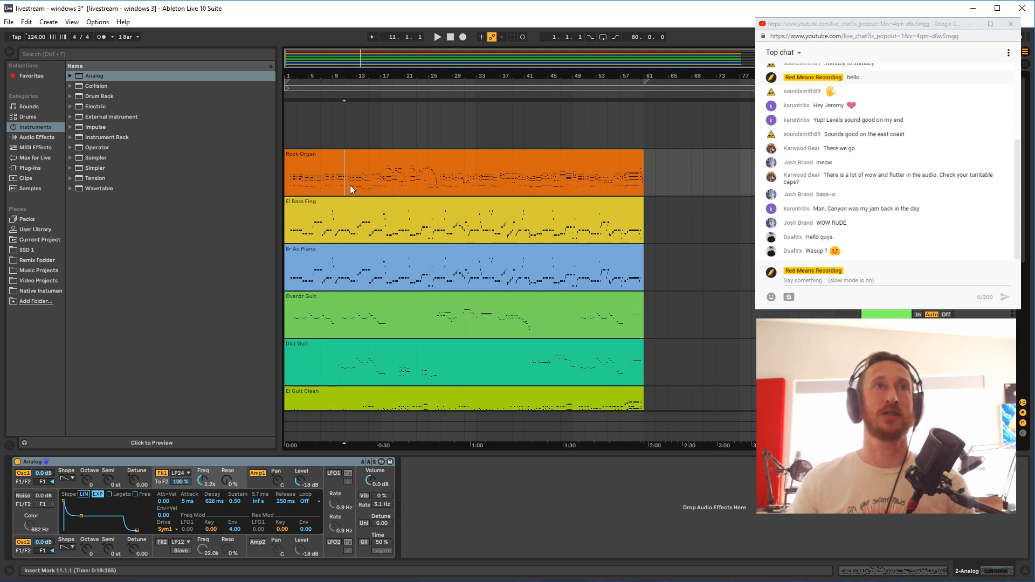
click(453, 183)
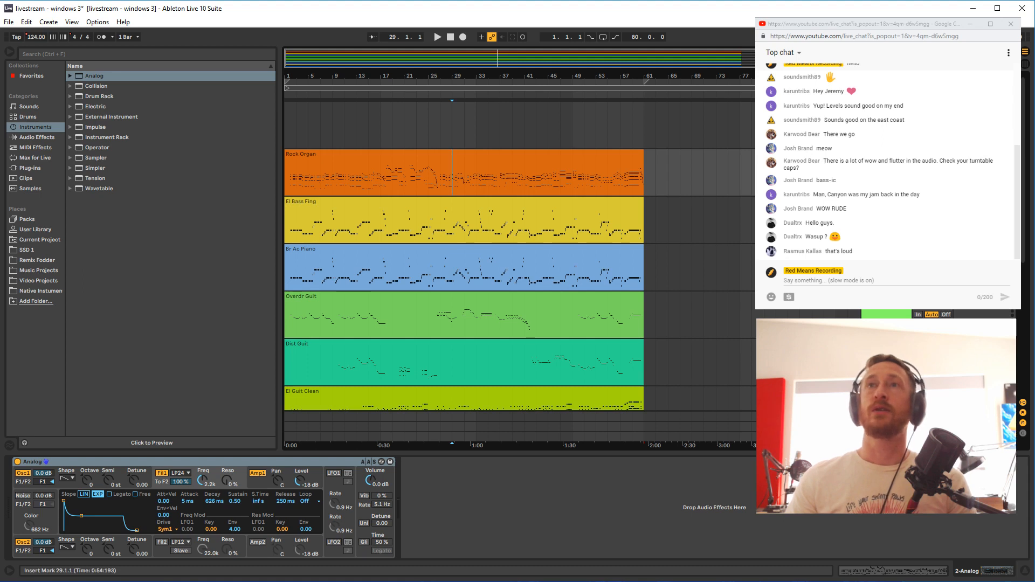
key(space)
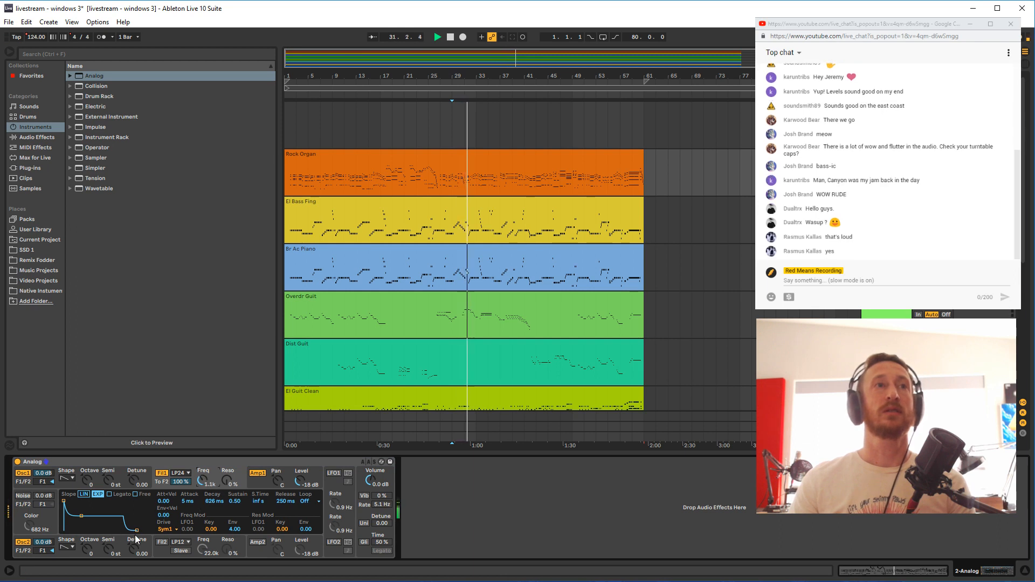
key(space)
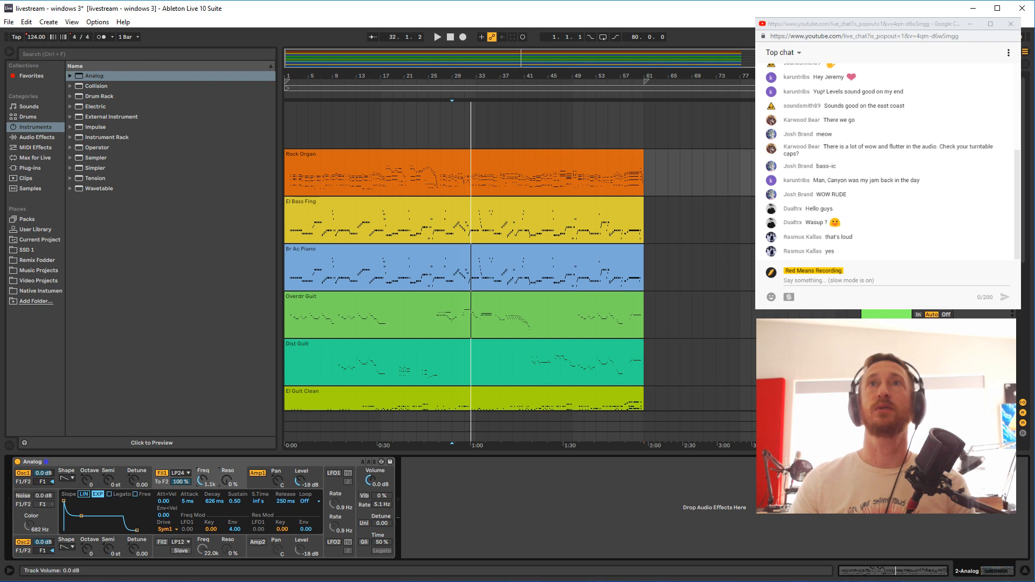
Lower the limiter threshold of iZotope Nectar 2 on the Mic track to about -11.4 dB and close the plug-in window
click(886, 110)
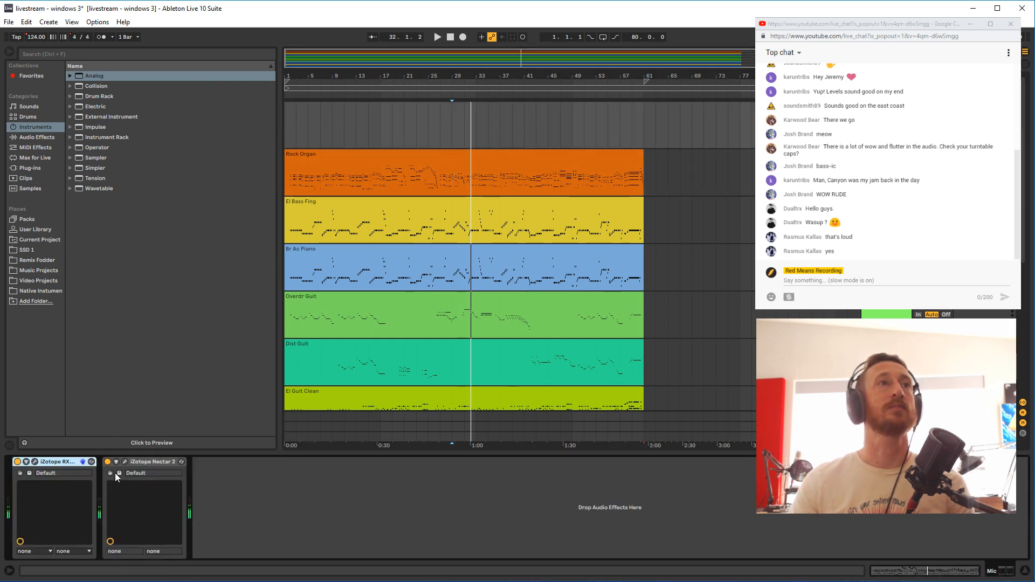
click(125, 463)
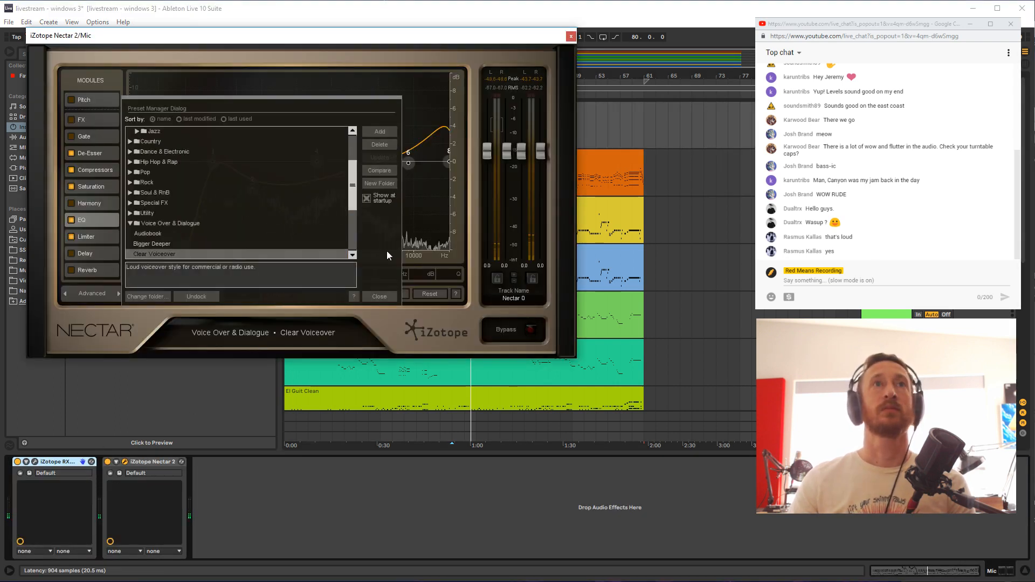
click(84, 238)
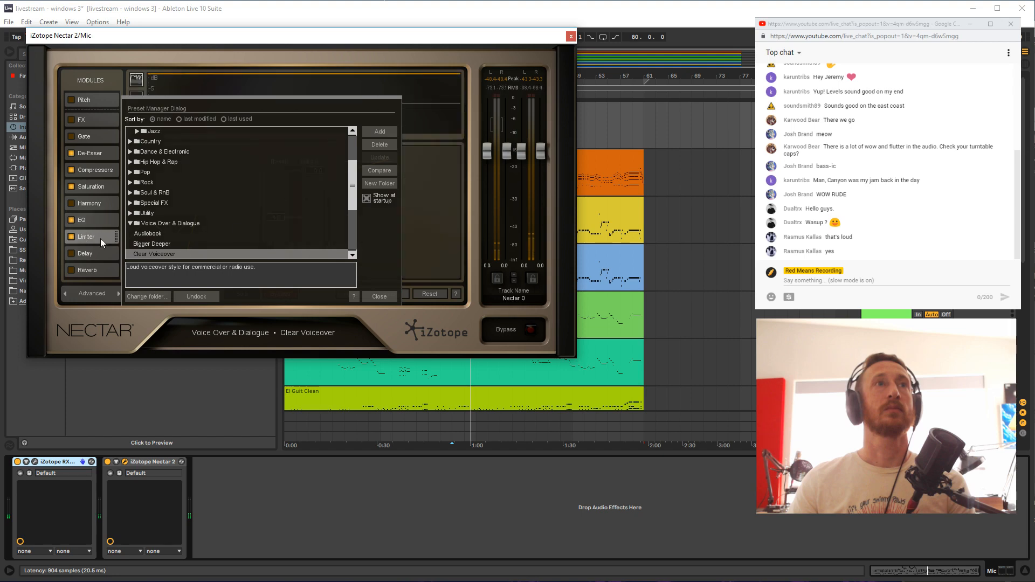
click(380, 297)
drag(269, 225, 272, 251)
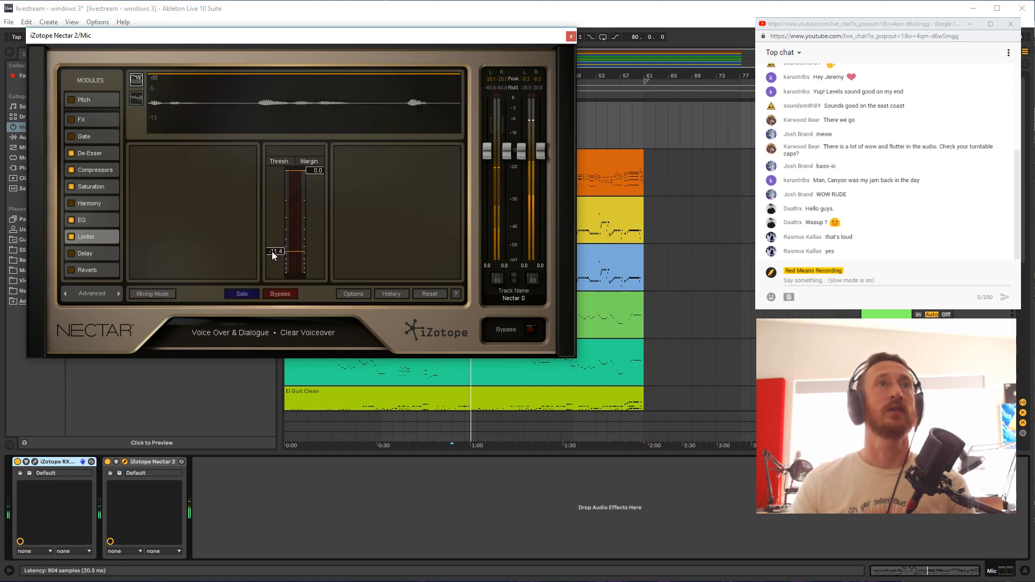
click(571, 36)
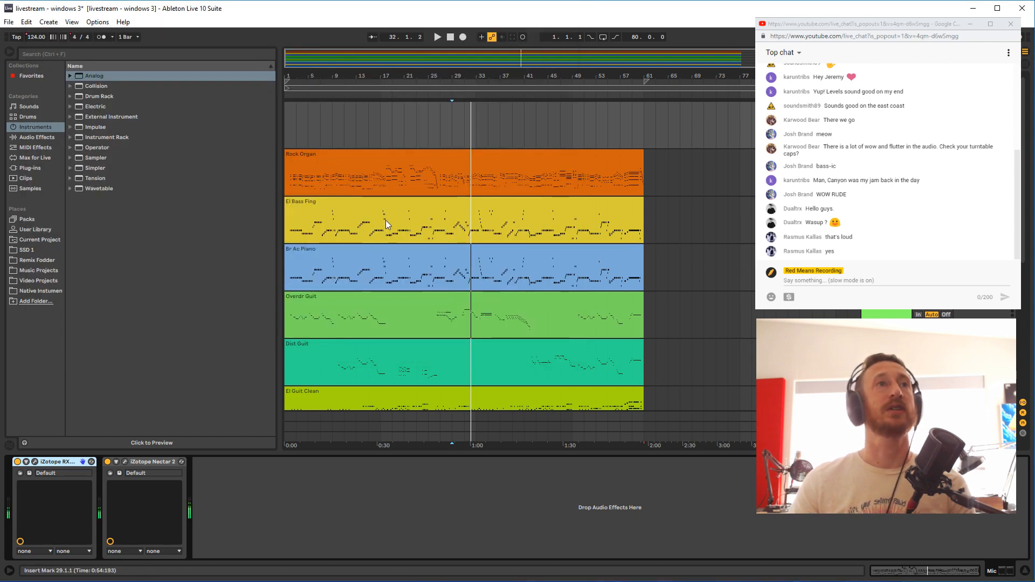
Play the arrangement briefly from bar 29 and delete all the tracks imported from ALMONDS.MID
key(space)
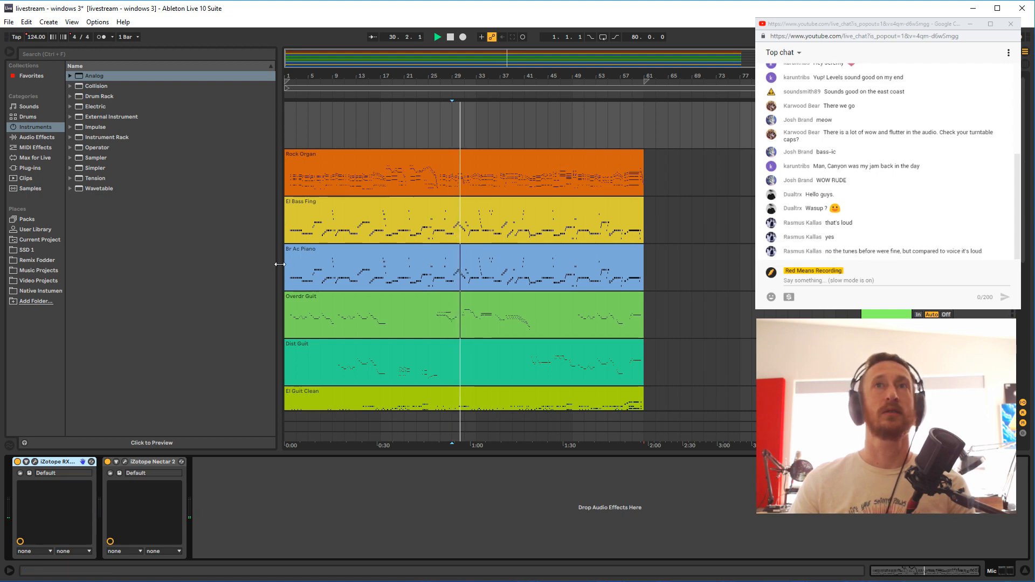
key(space)
scroll(419, 341, down, 8)
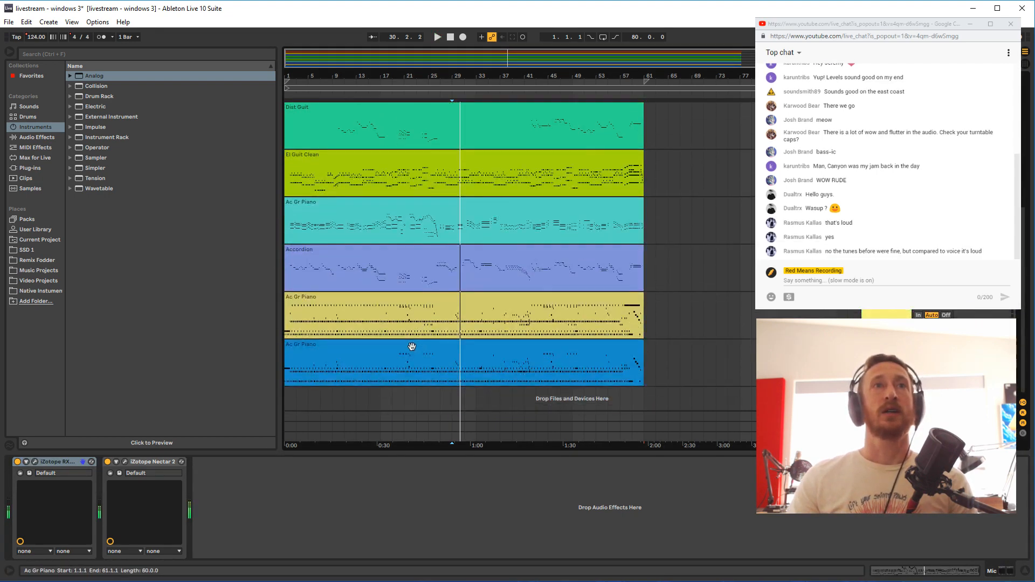
click(417, 348)
scroll(417, 353, up, 8)
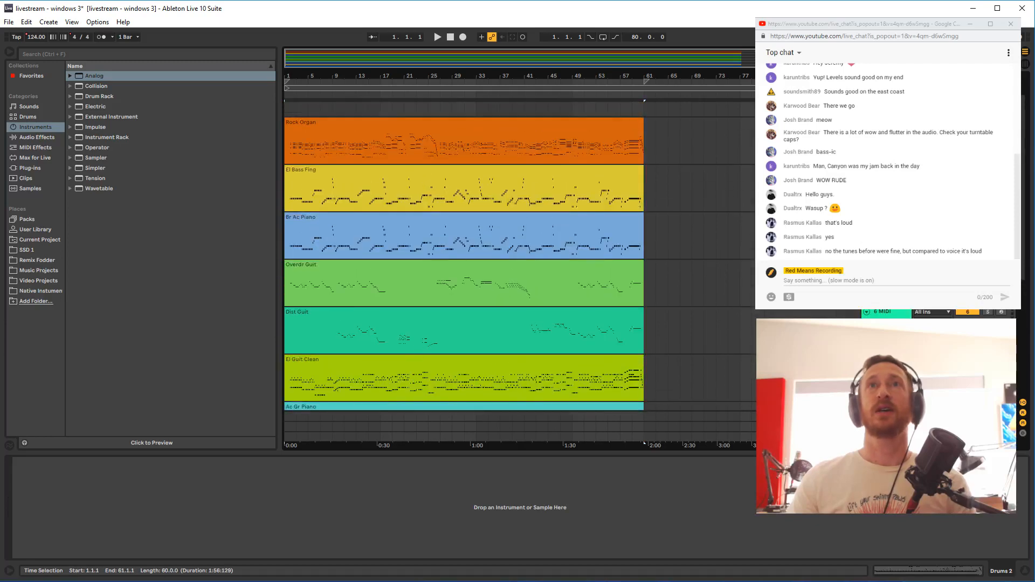
scroll(417, 353, down, 5)
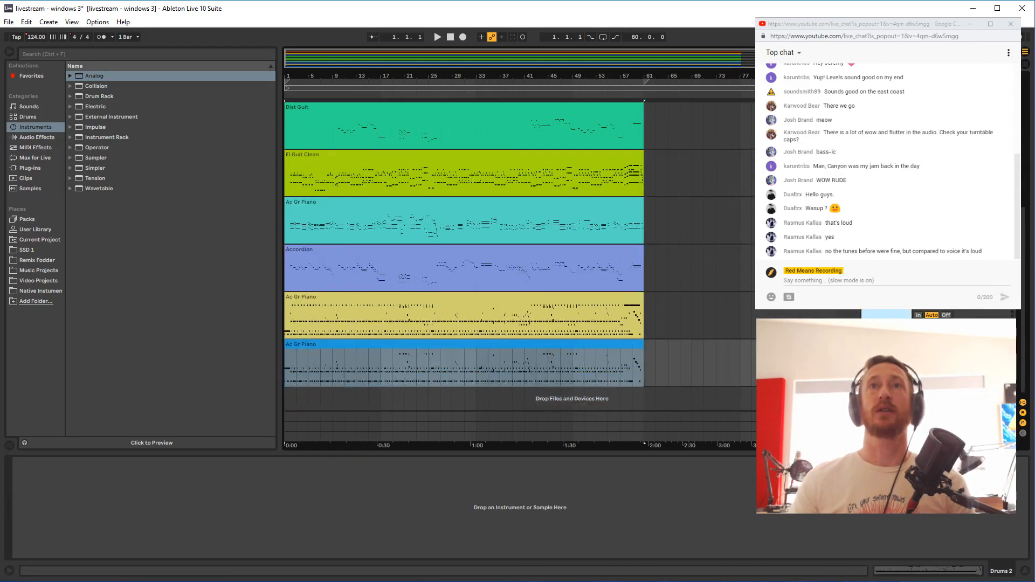
key(Delete)
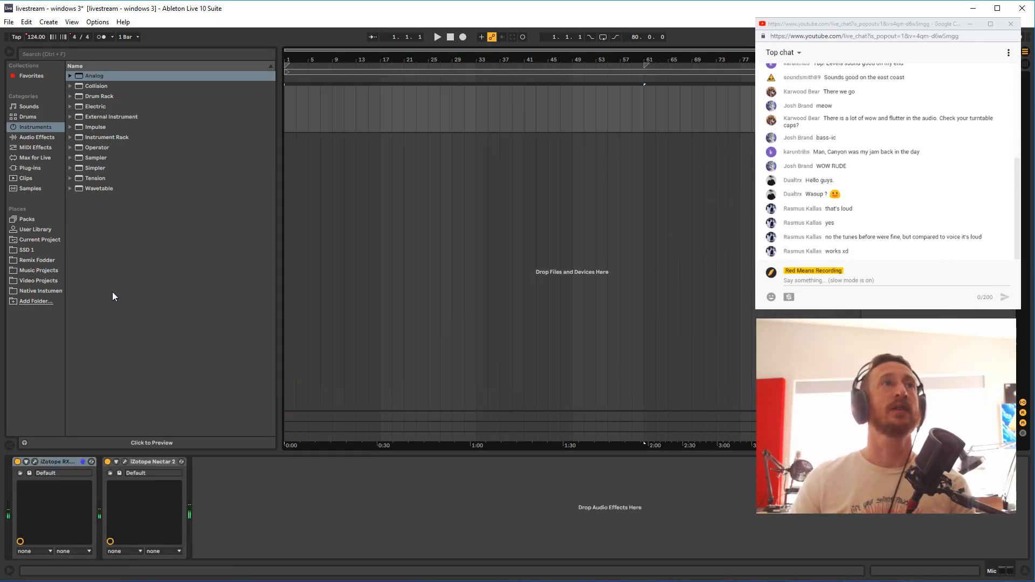
Import CANYON.MID from the Windows MIDI folder in Music Projects into the arrangement
click(39, 291)
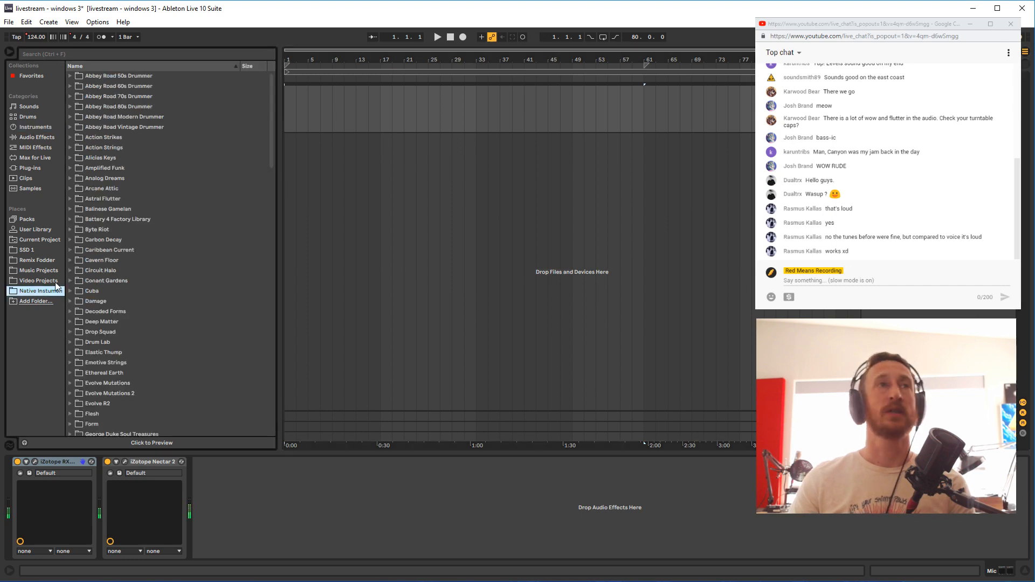
click(43, 268)
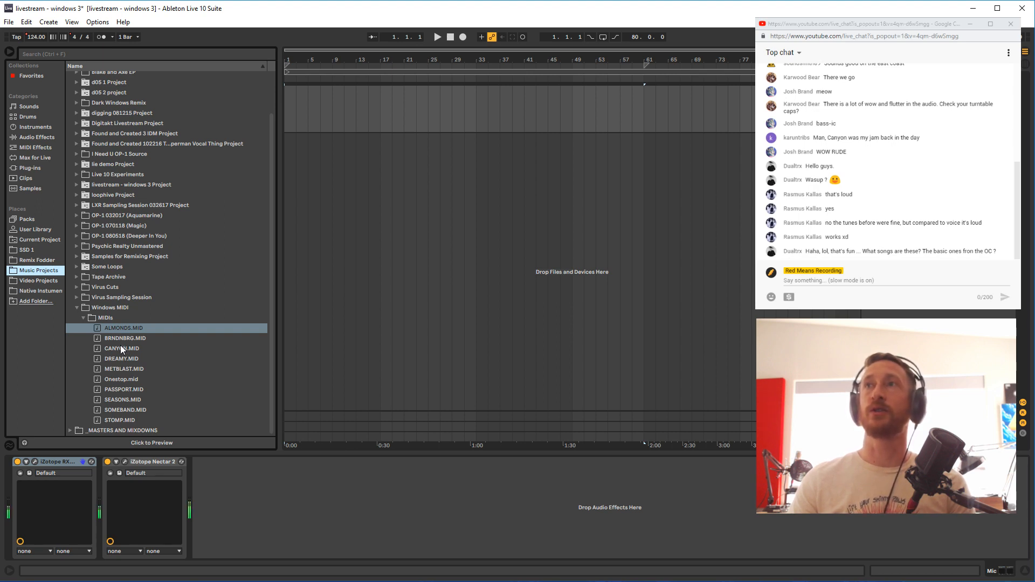
click(121, 348)
drag(121, 347, 287, 169)
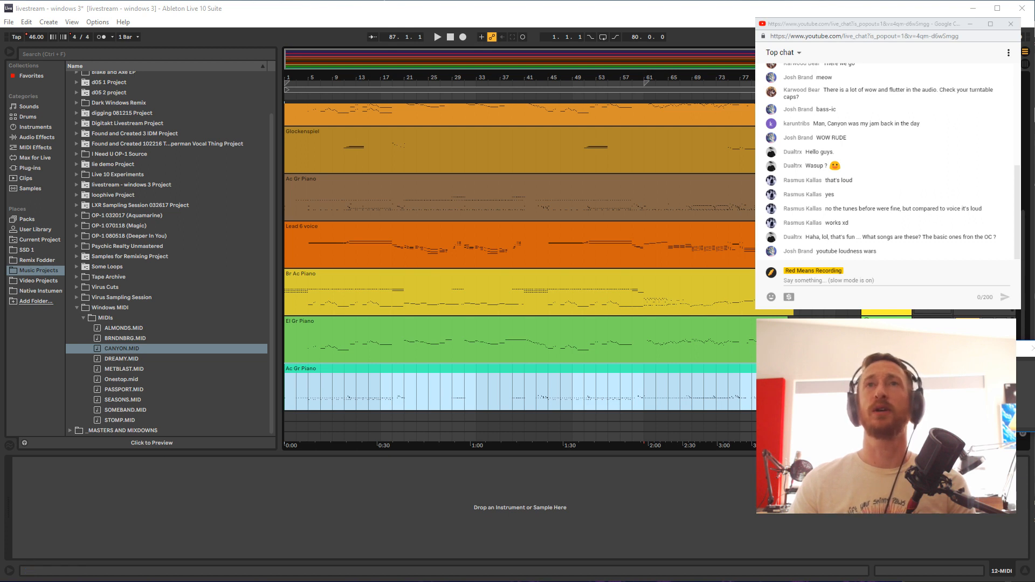
Look through the imported CANYON.MID tracks and move the brown Ac Gr Piano track below the last track
scroll(588, 329, down, 1)
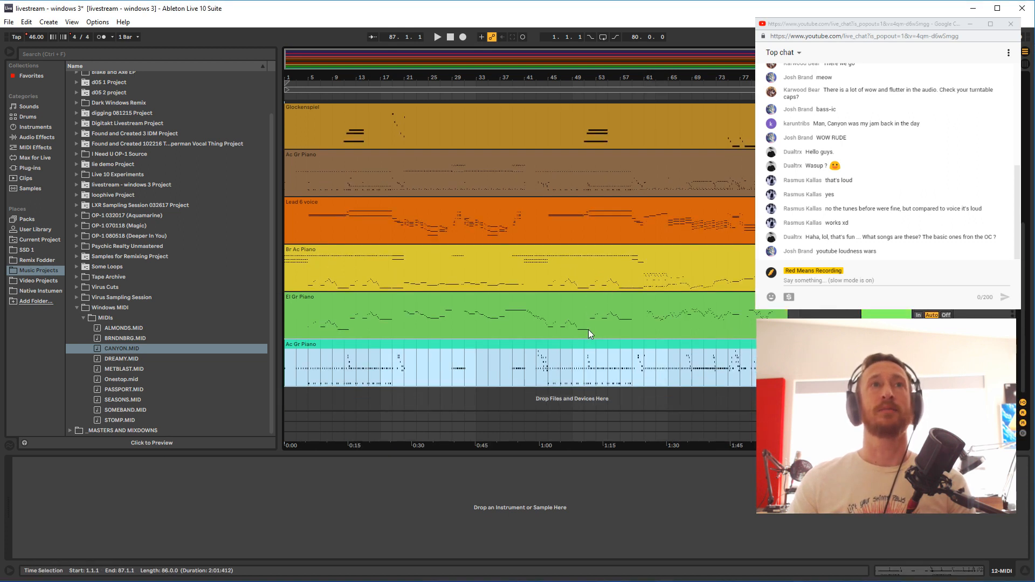
scroll(588, 329, up, 10)
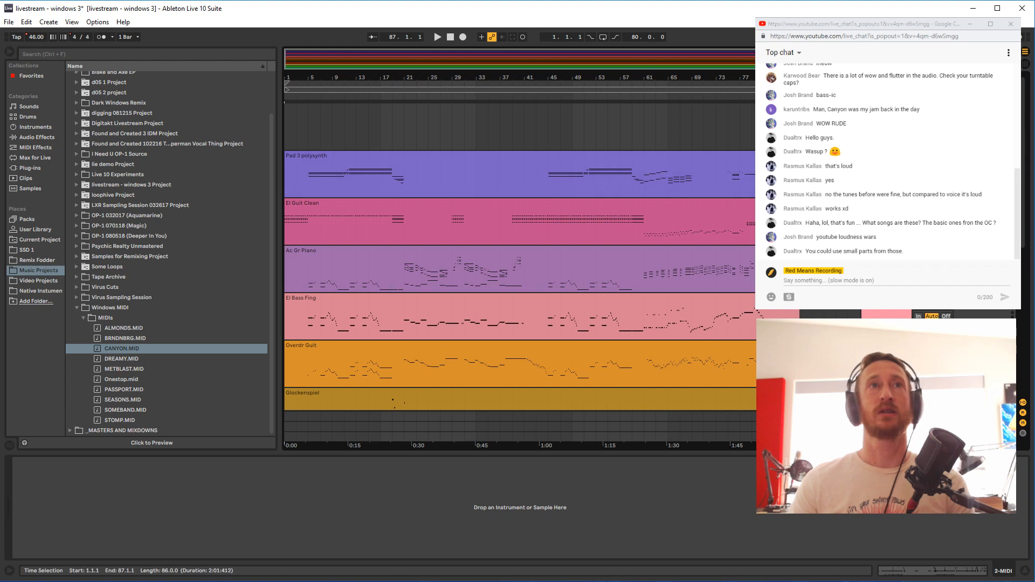
scroll(520, 256, down, 8)
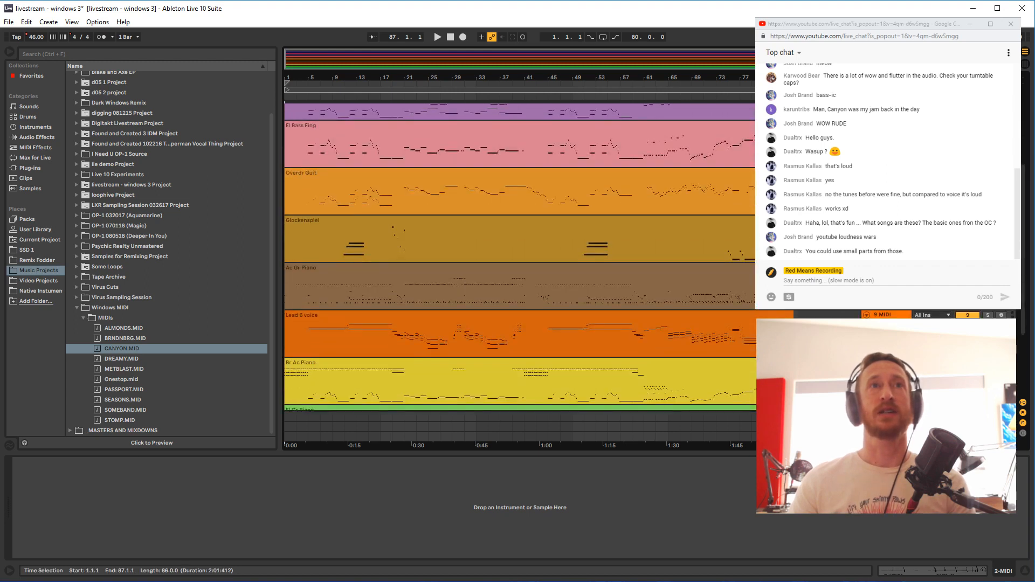
click(641, 200)
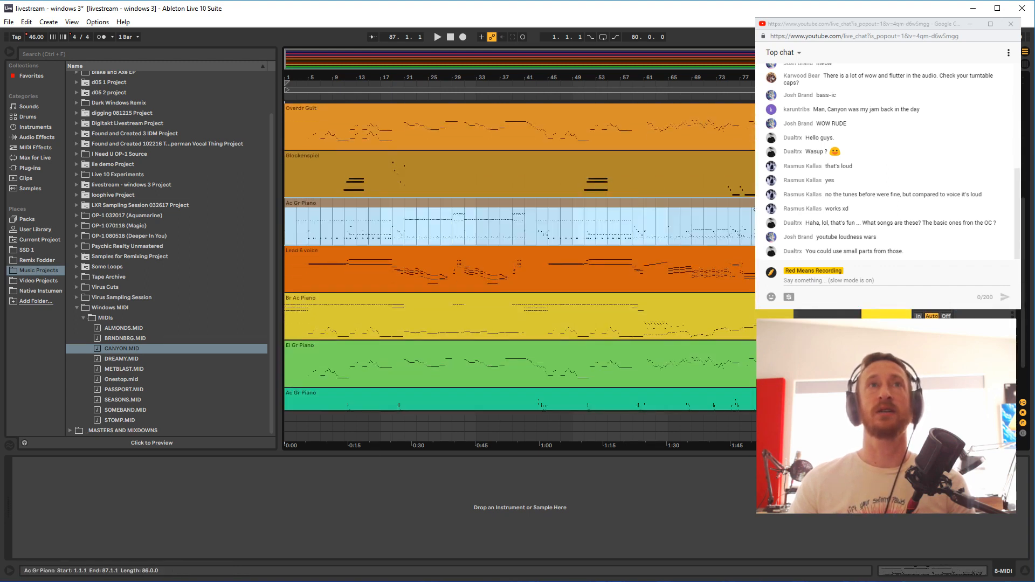
scroll(569, 225, down, 2)
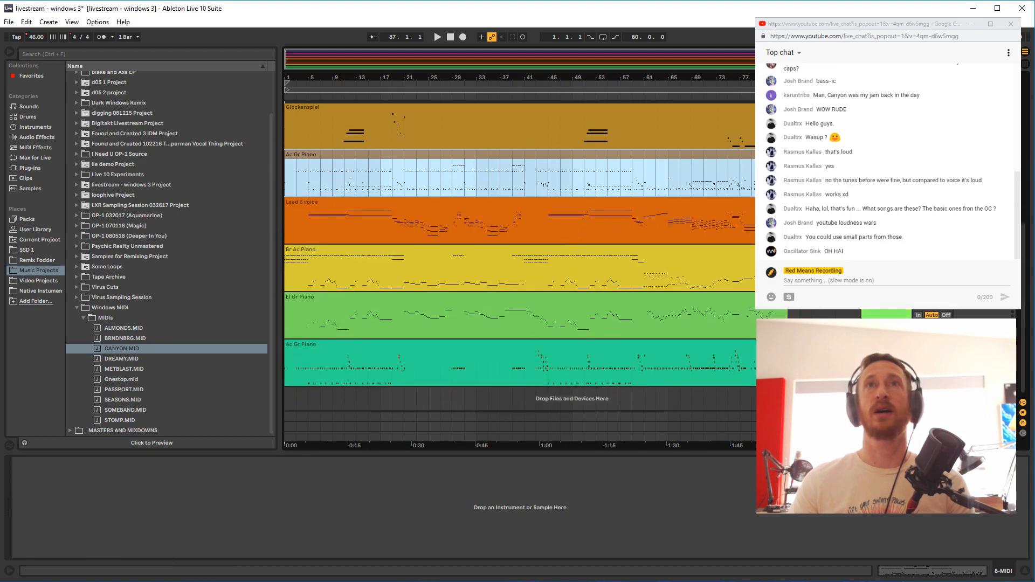
drag(886, 155, 886, 386)
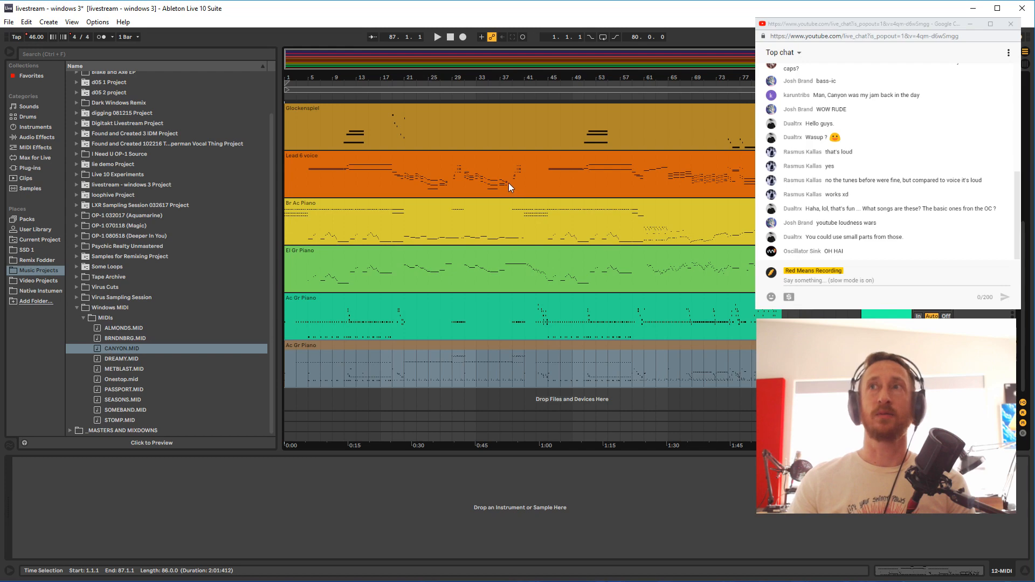
Rename the teal Ac Gr Piano track, second from the end, as drums
scroll(518, 238, up, 12)
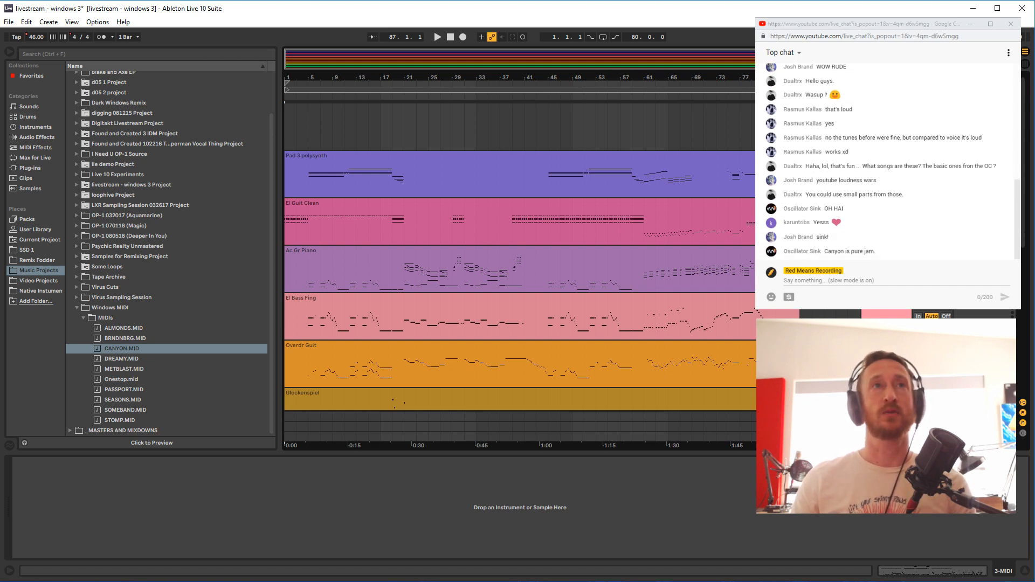
scroll(520, 270, down, 2)
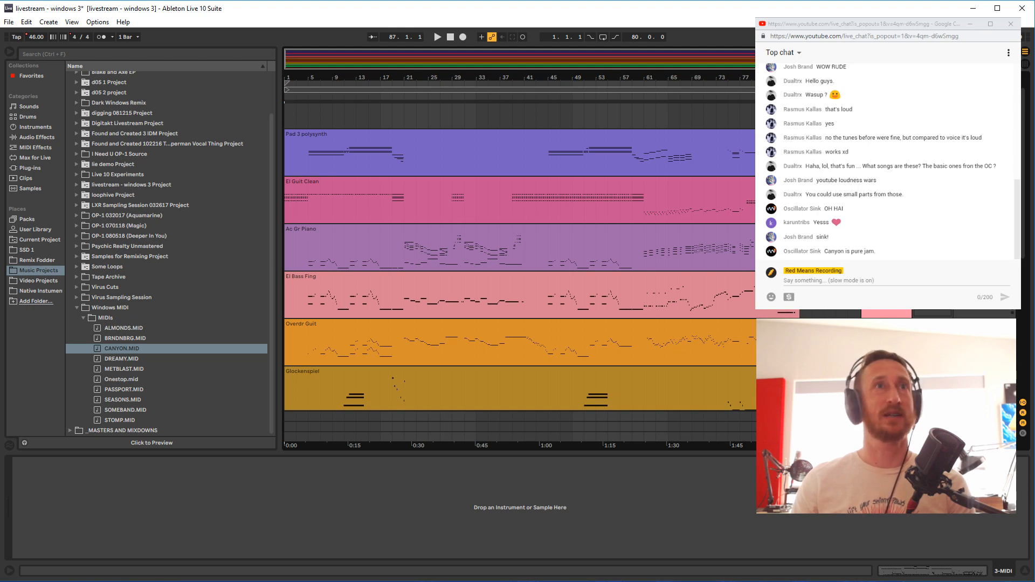
scroll(519, 257, down, 5)
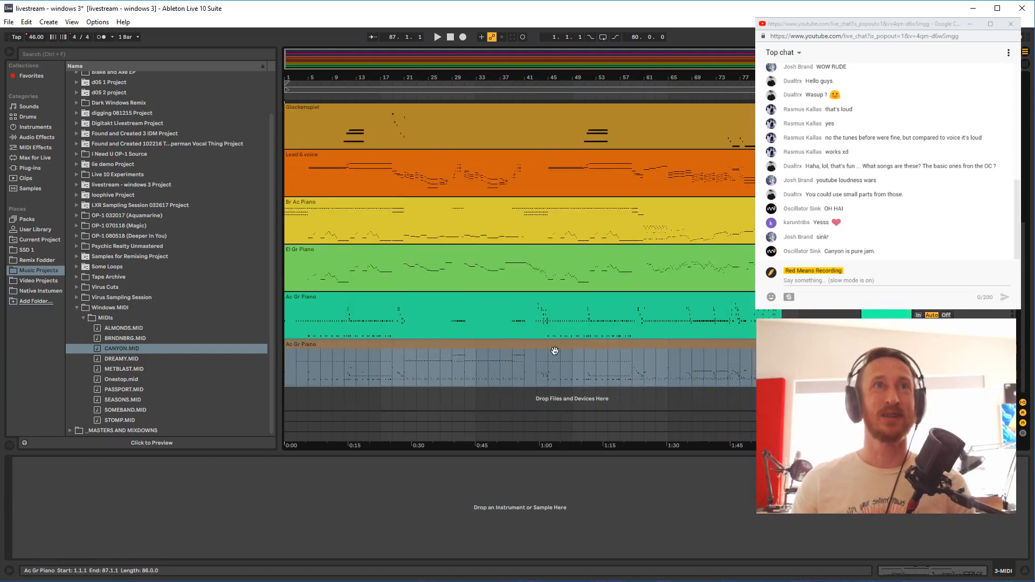
click(417, 375)
click(449, 311)
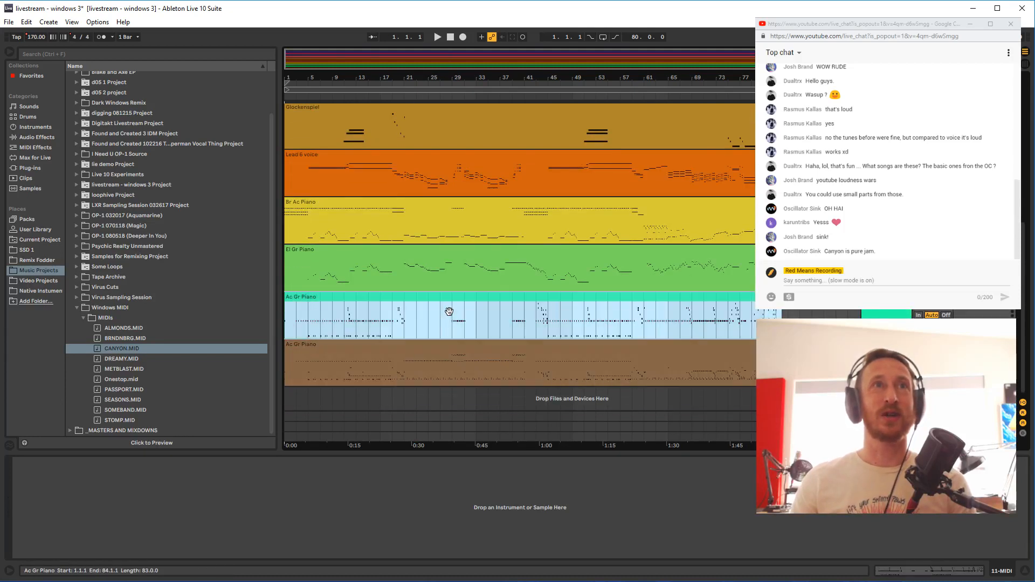
click(879, 312)
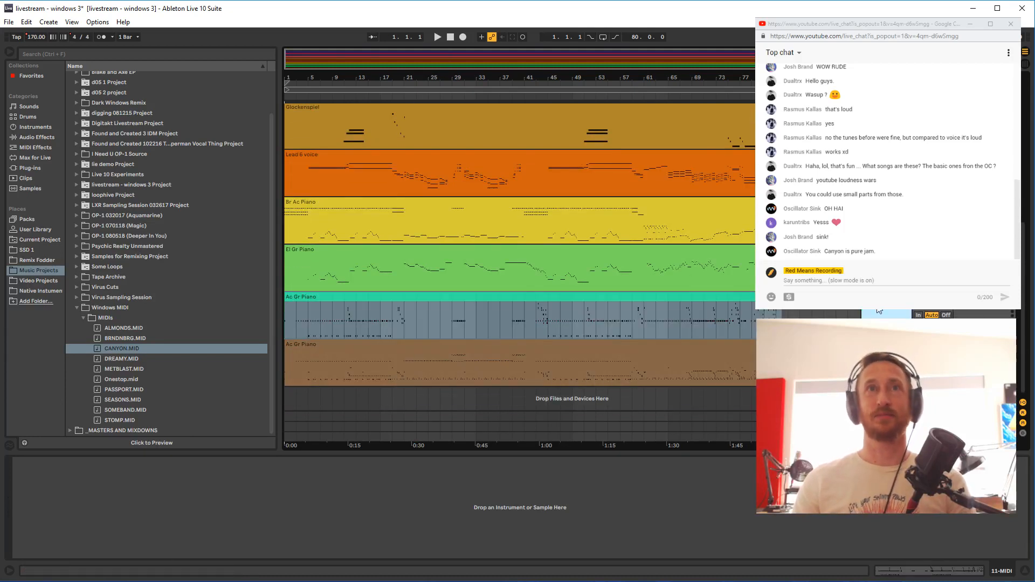
key(ctrl+r)
text(drums)
key(Return)
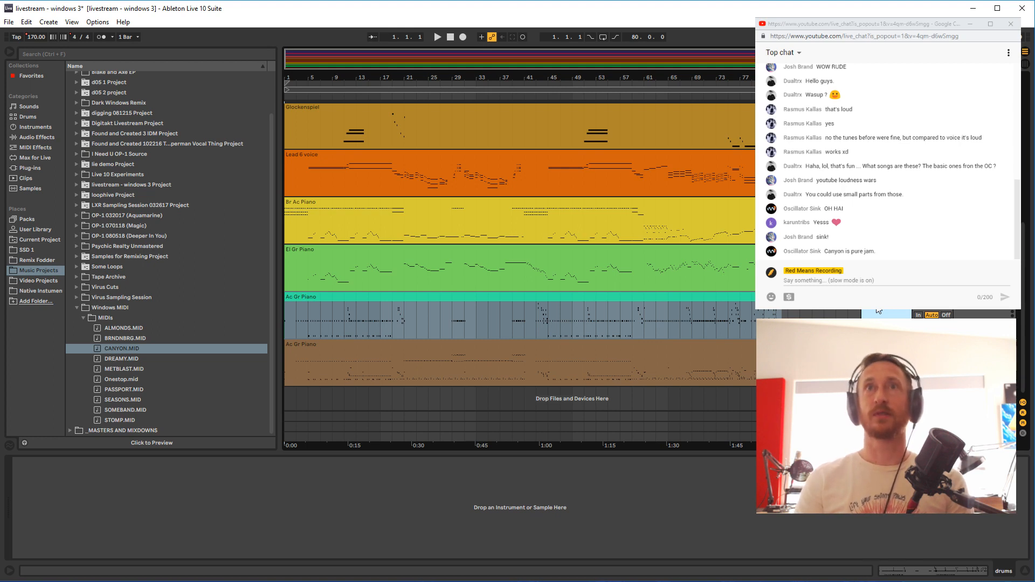
key(Down)
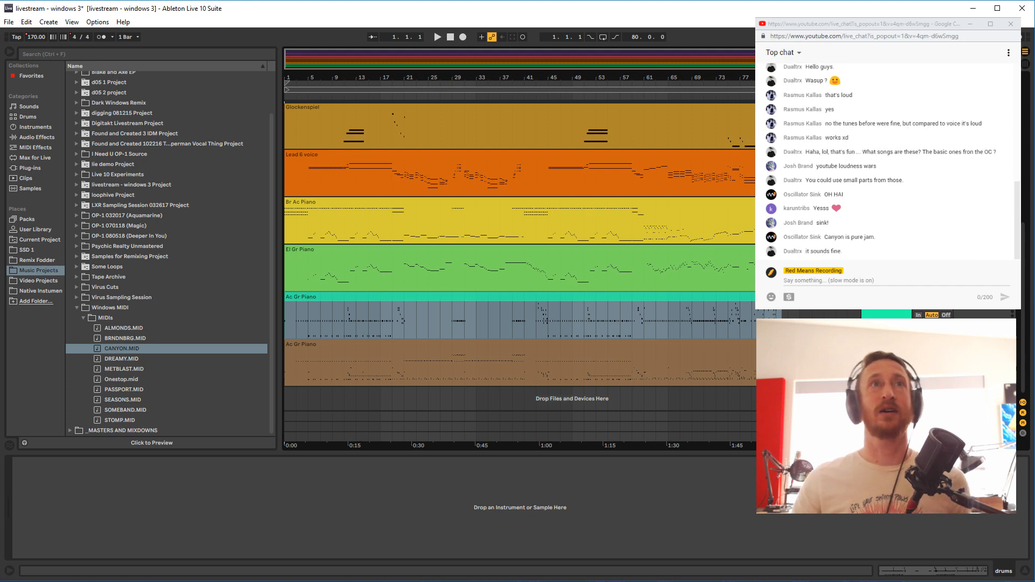
click(680, 302)
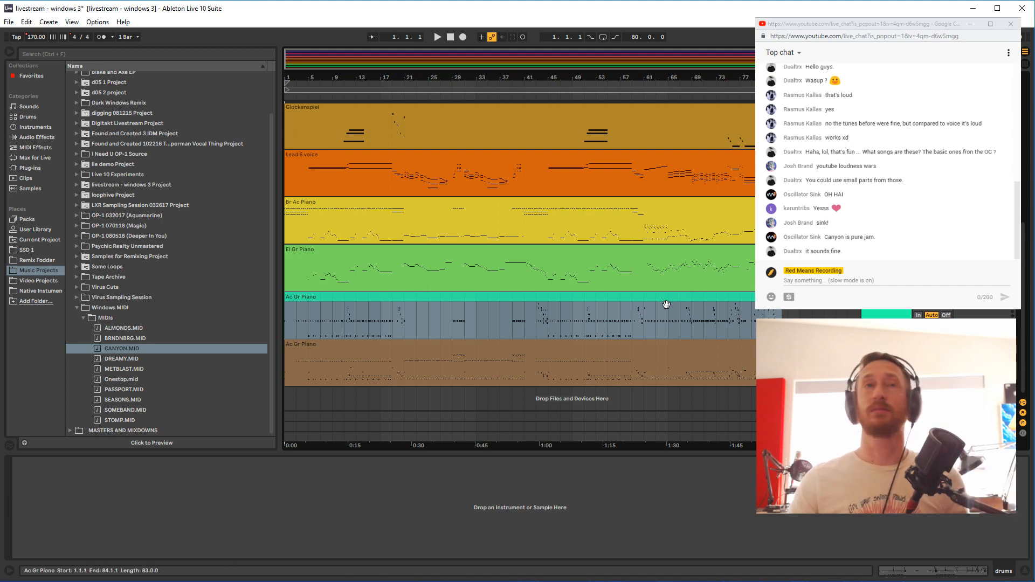
Select the El Guit Clean clip near the start of the track list
scroll(669, 303, up, 4)
scroll(665, 305, up, 3)
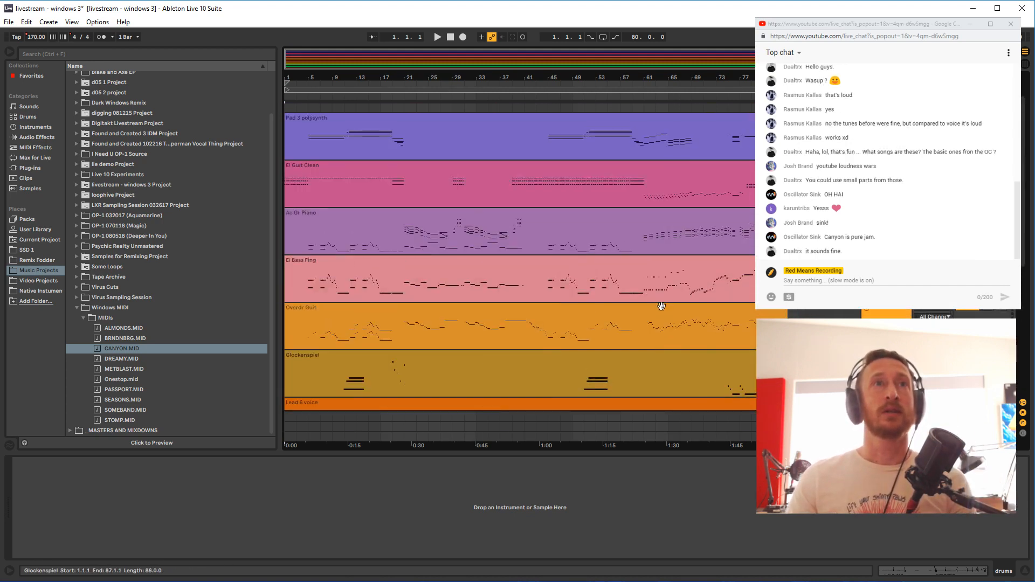
click(548, 289)
key(Up)
key(Up)
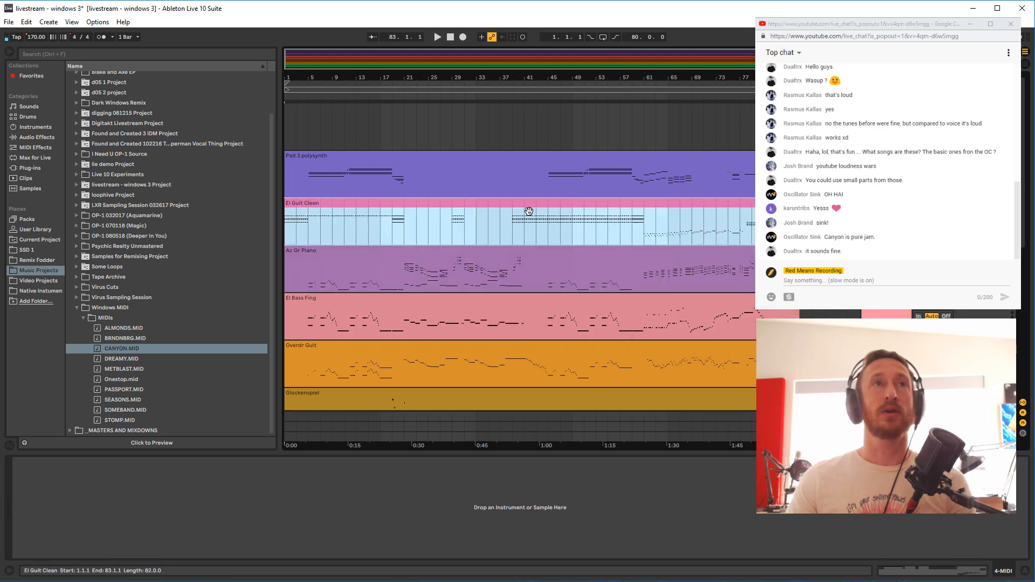
click(42, 138)
drag(100, 96, 192, 158)
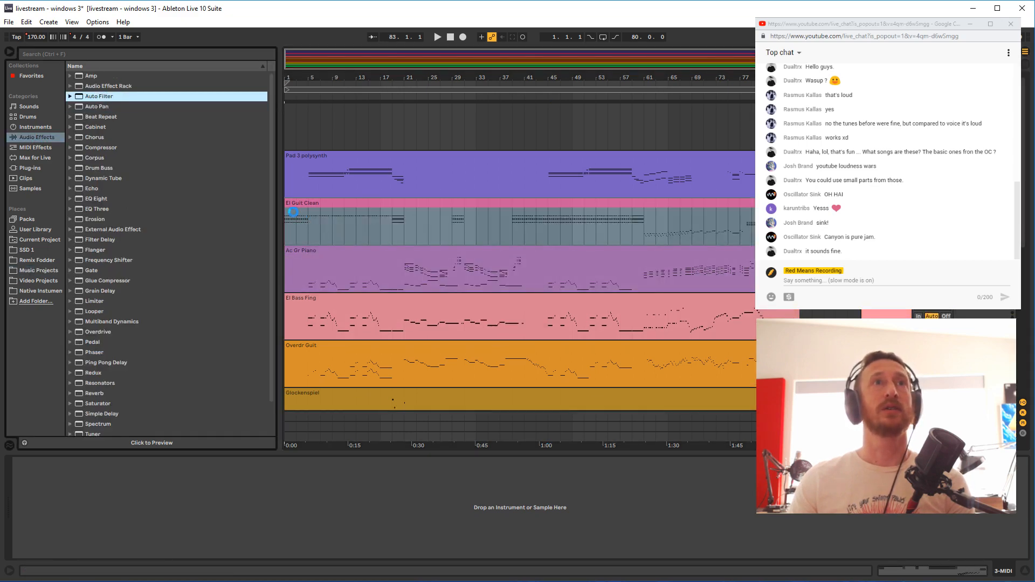
drag(293, 212, 293, 211)
key(ctrl+z)
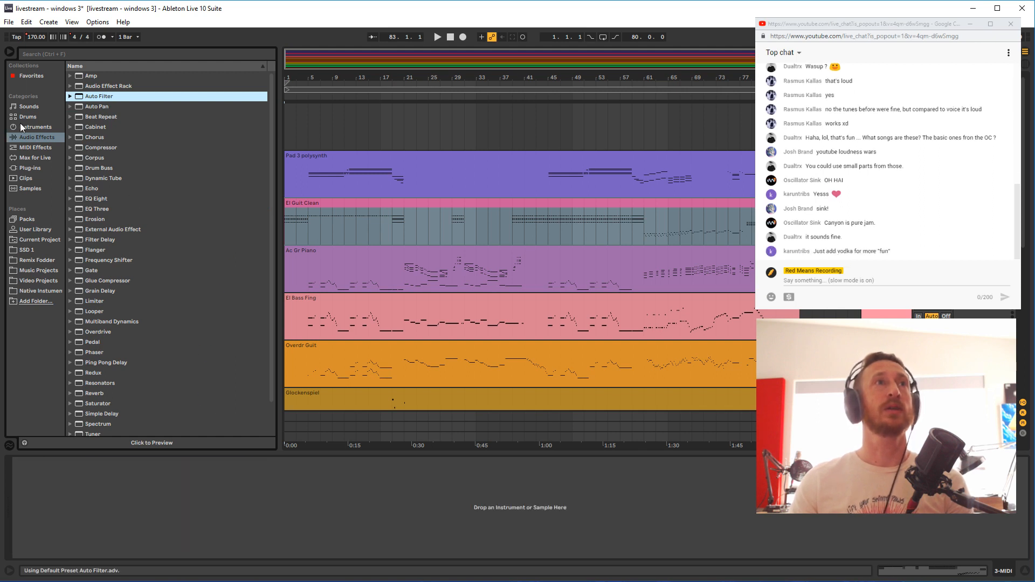
Load the Analog instrument with its default preset onto the El Guit Clean track
click(36, 127)
click(90, 76)
double_click(90, 76)
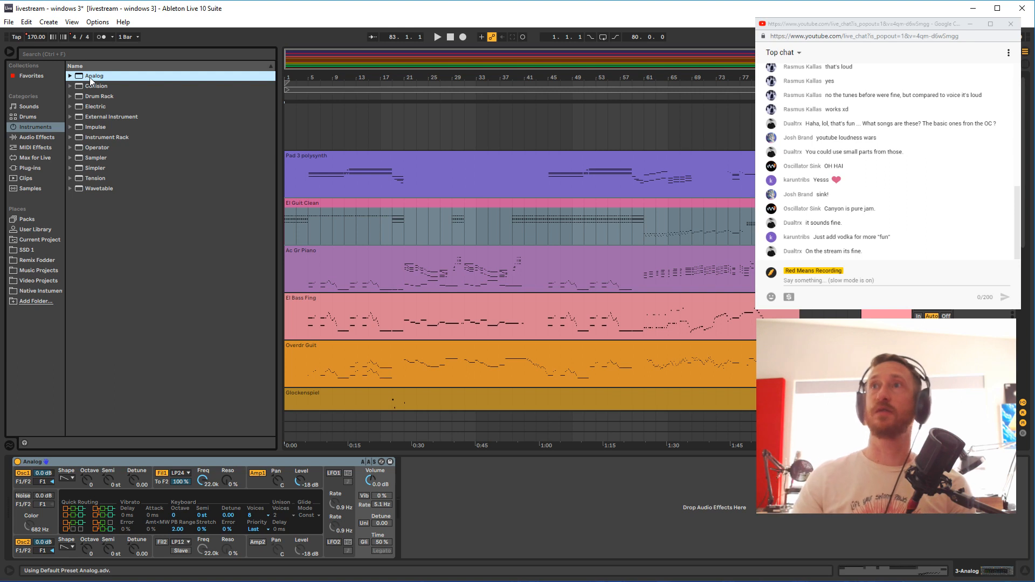
Play the El Guit Clean part while setting Analog's first filter frequency to about 306 Hz and its resonance to 10 %
drag(203, 480, 203, 491)
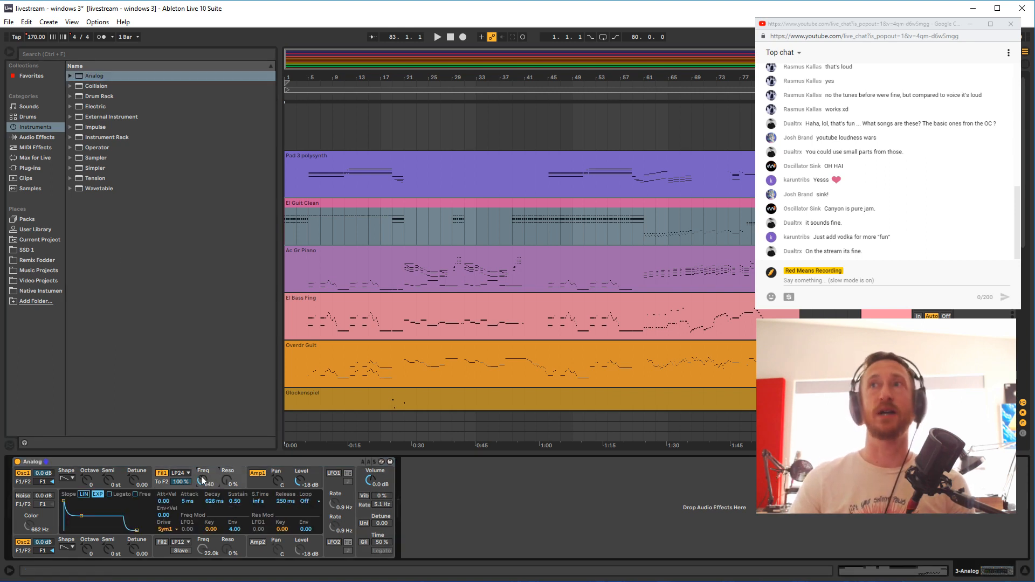
mouse_move(202, 477)
mouse_down()
mouse_move(221, 485)
mouse_move(214, 492)
mouse_up()
key(space)
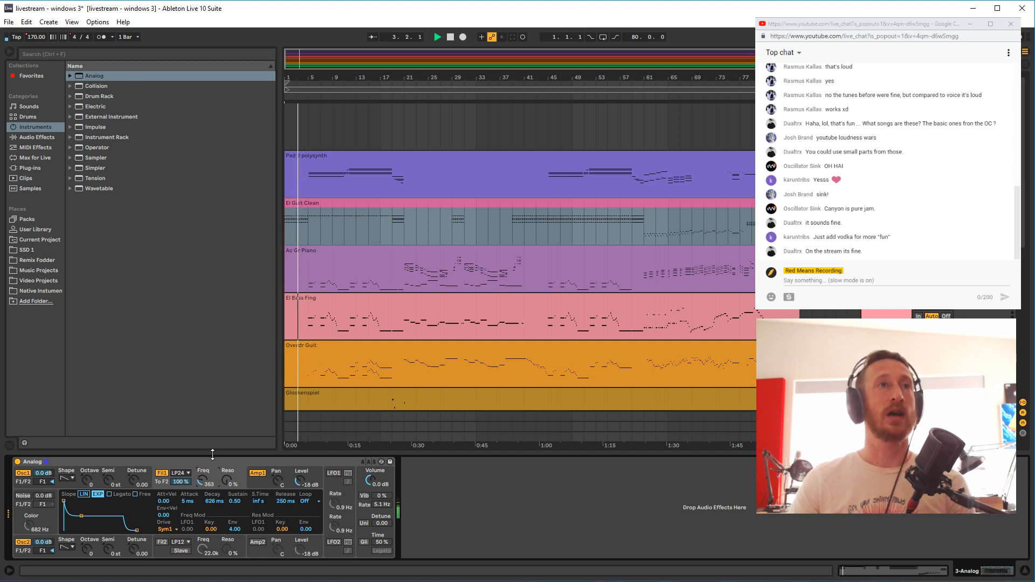
drag(227, 480, 198, 494)
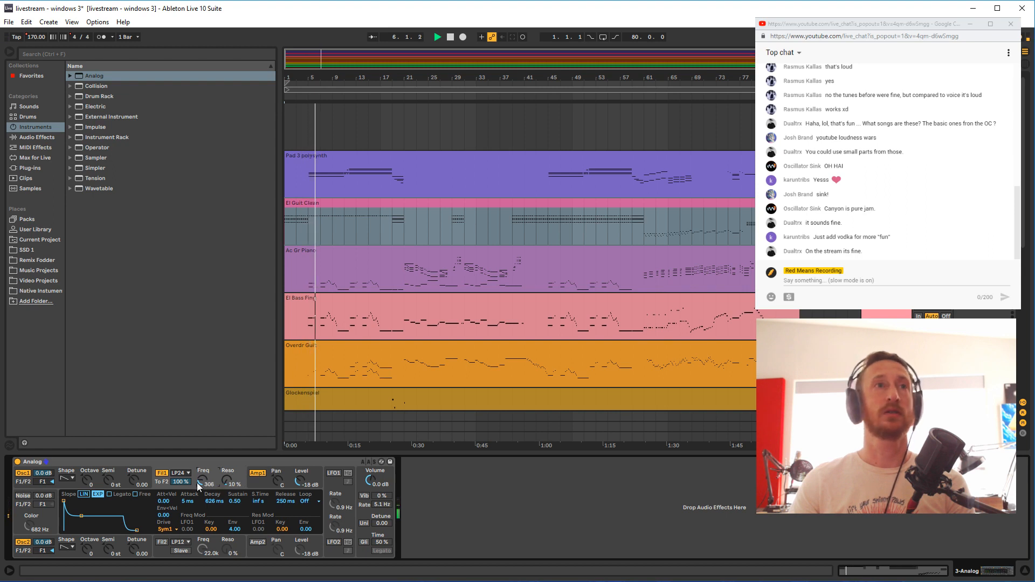
key(space)
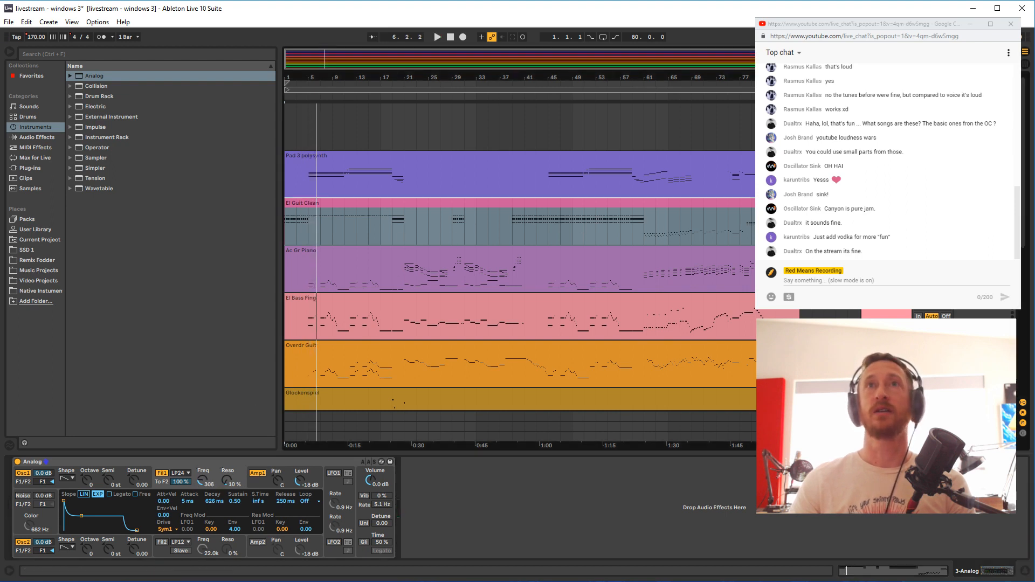
Name the El Guit Clean track News Report and move it above the Pad 3 polysynth track
key(ctrl+Up)
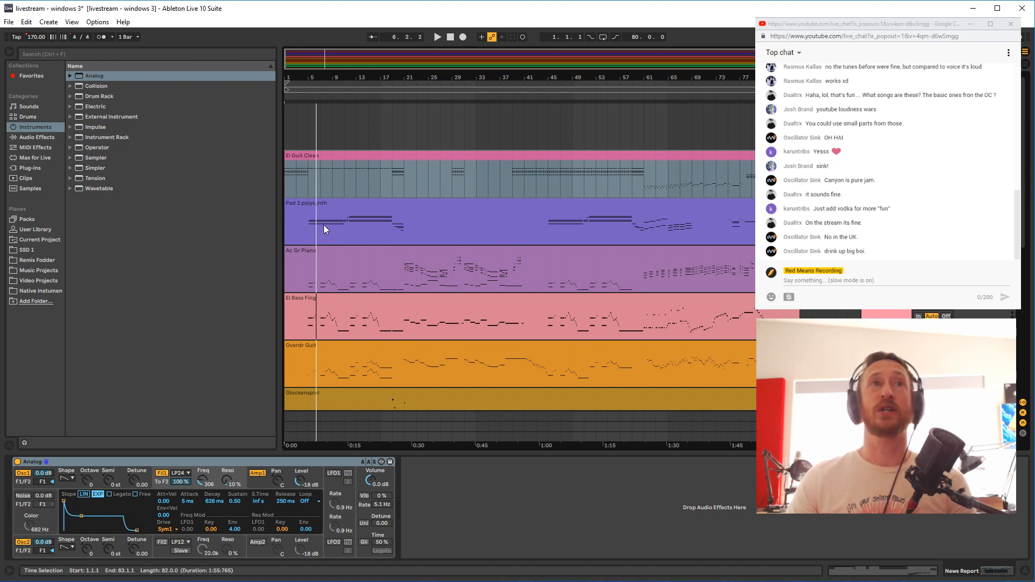
Place the insert marker at bar 4 of the Pad 3 polysynth clip
click(306, 231)
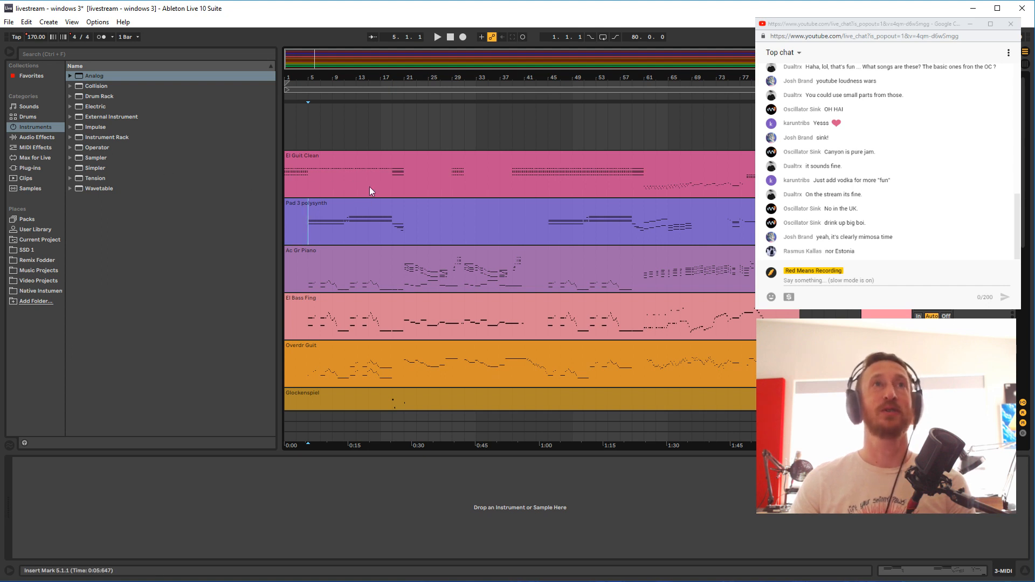
drag(301, 68, 320, 232)
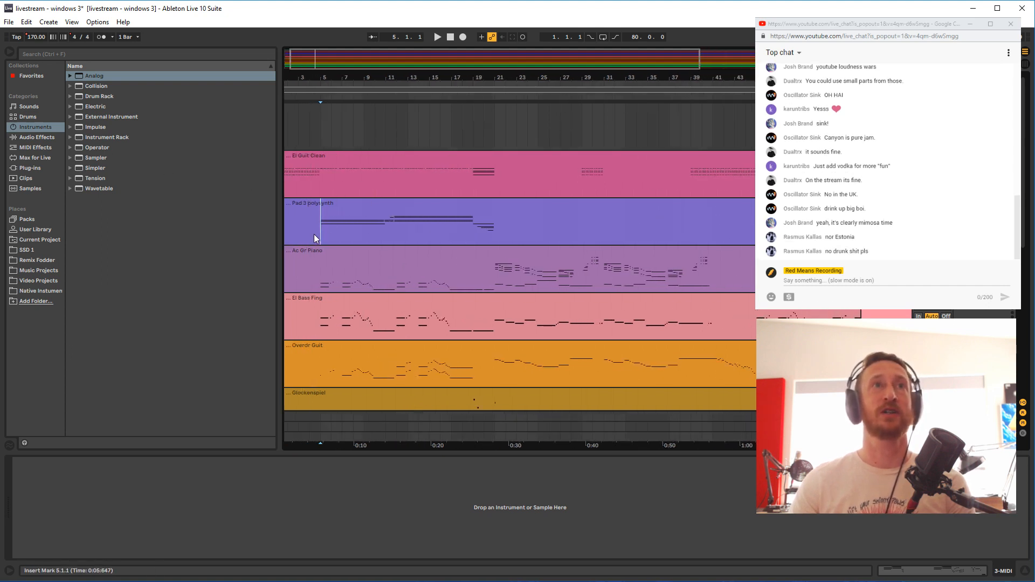
click(314, 236)
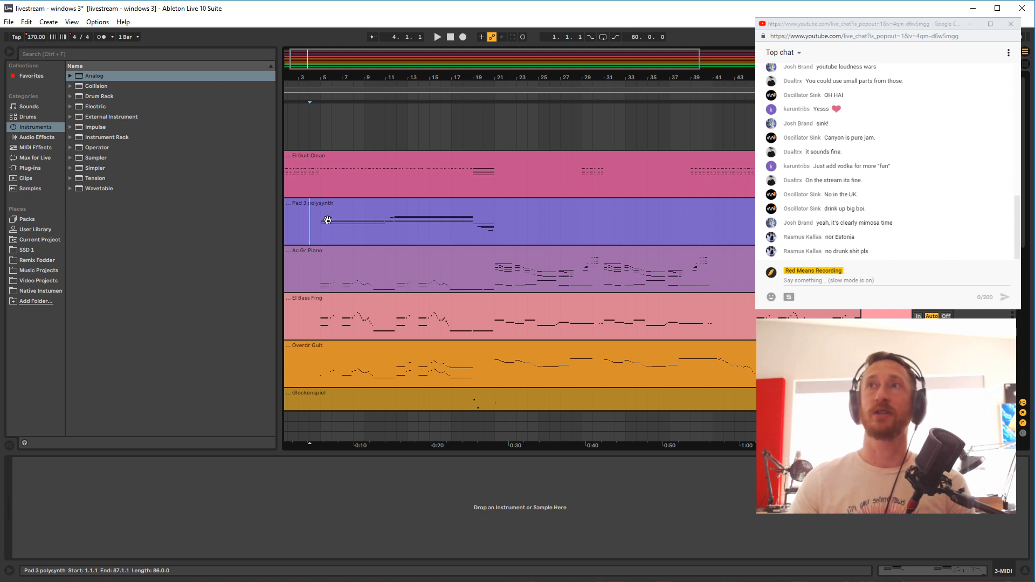
Load the favorite Komplete Kontrol VST.adg onto the Pad 3 polysynth track
key(space)
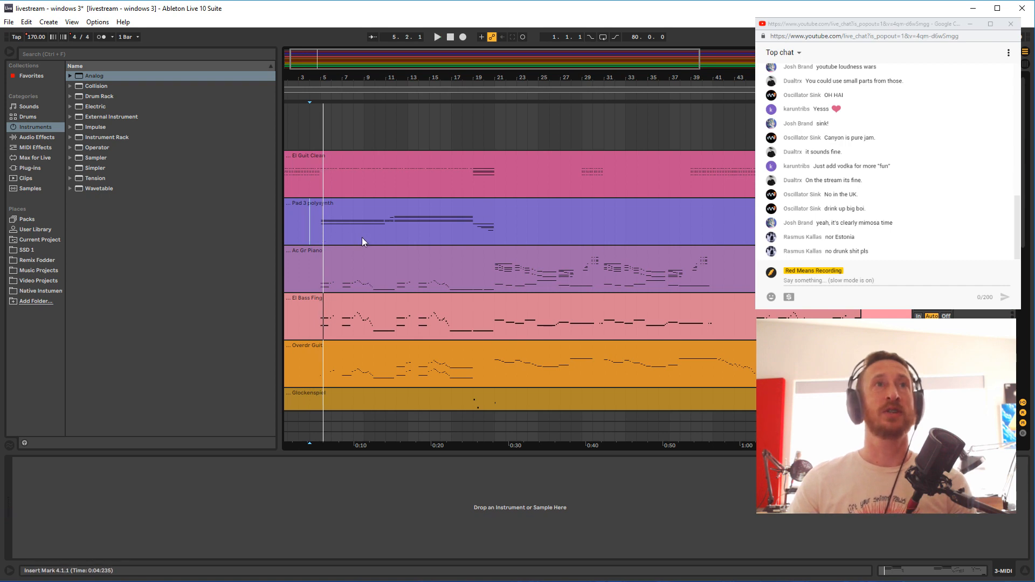
drag(552, 84, 361, 247)
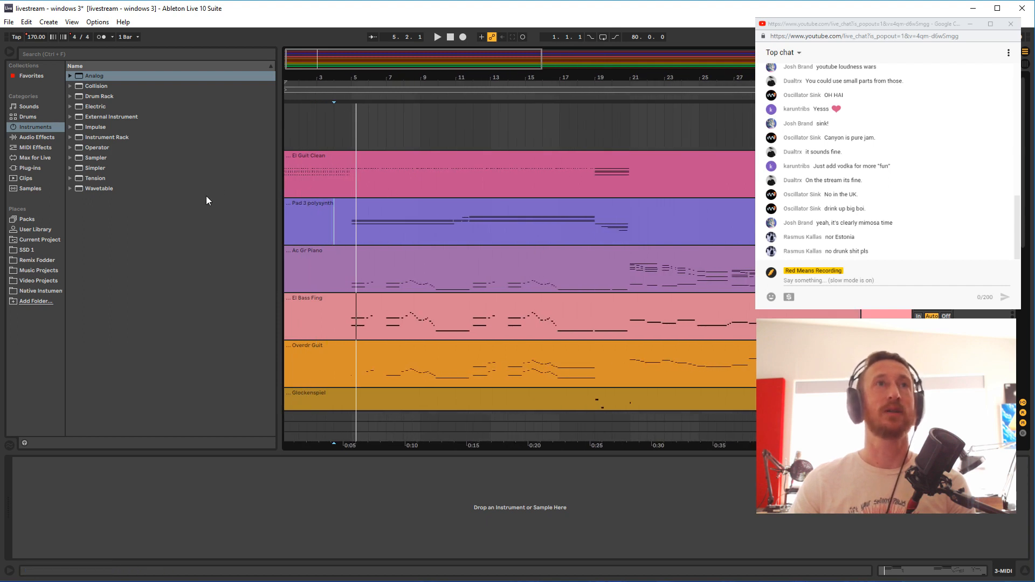
click(27, 167)
click(69, 137)
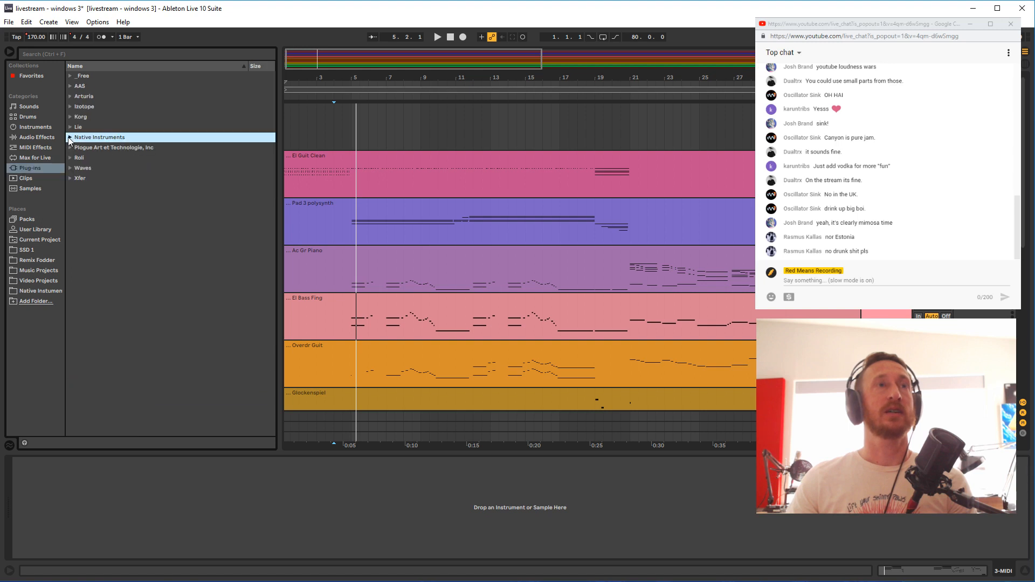
click(70, 138)
click(70, 138)
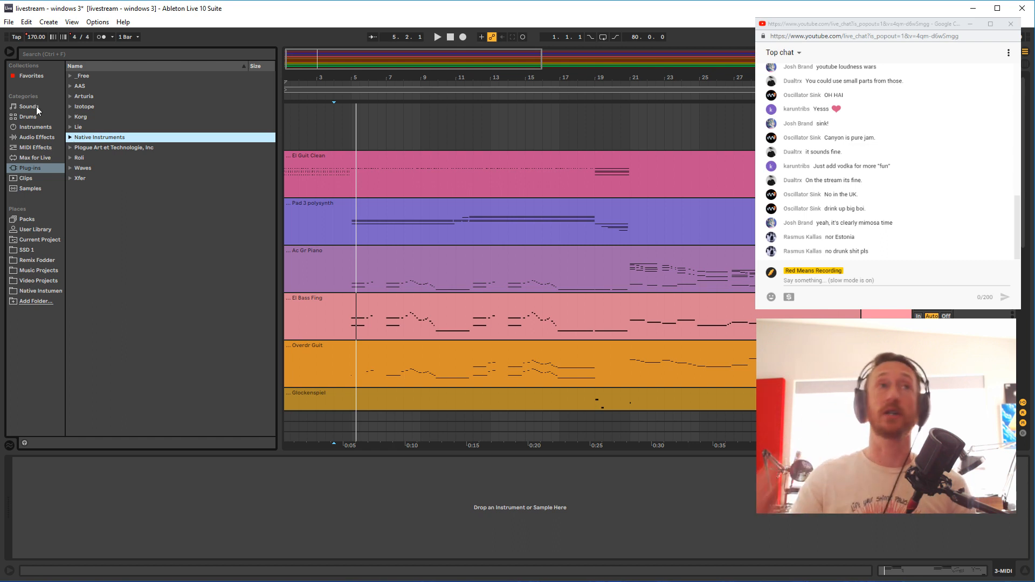
click(36, 75)
click(115, 79)
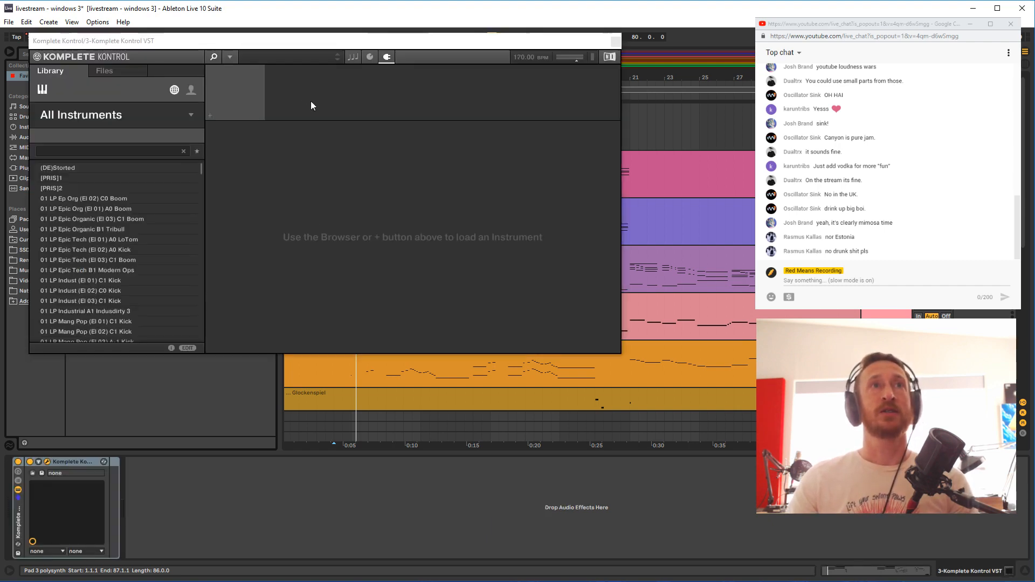
drag(278, 57, 426, 152)
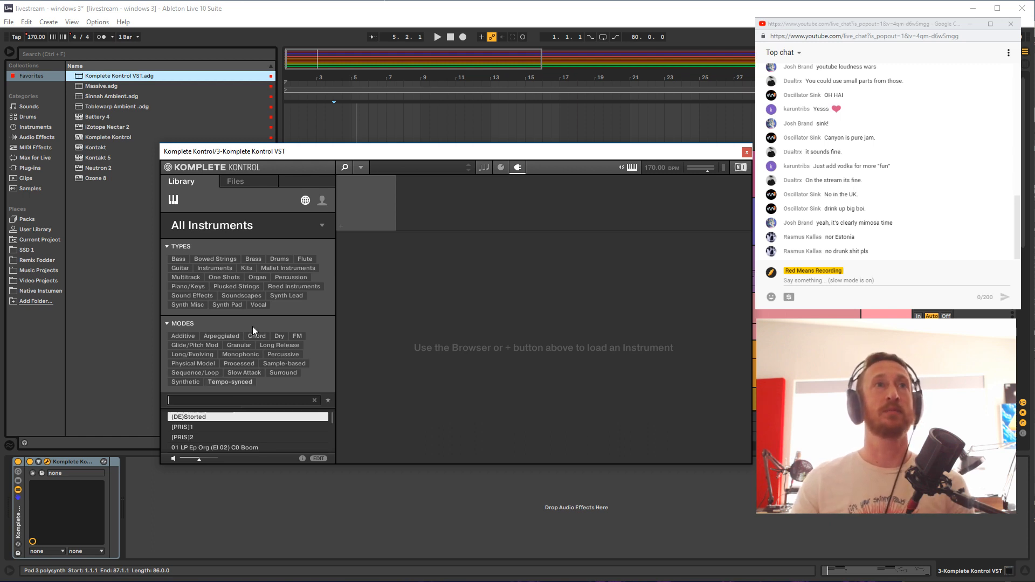
drag(264, 151, 296, 180)
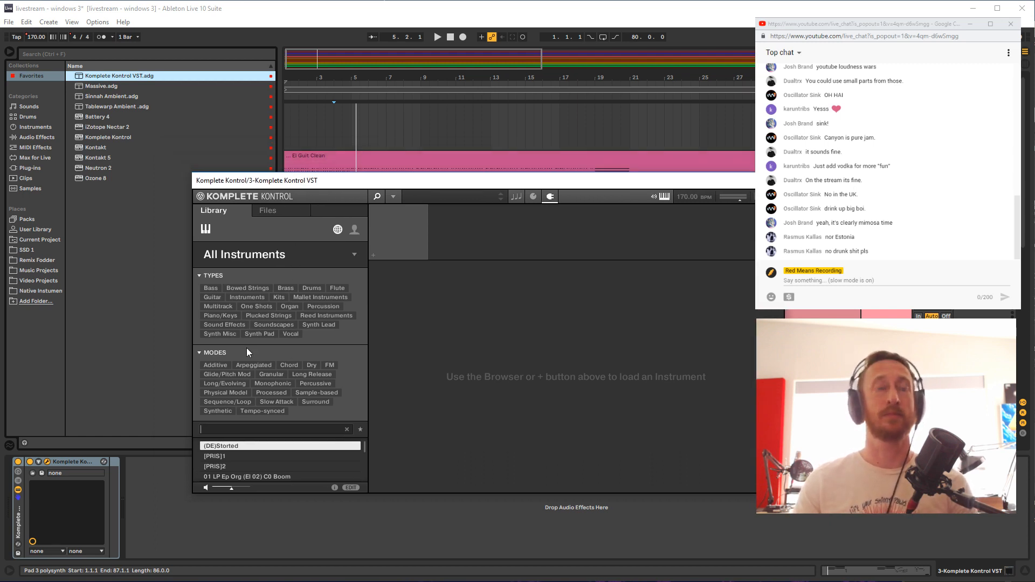
Search the Komplete Kontrol library for "pad" and audition the pad presets at a lower preview volume
text(pad)
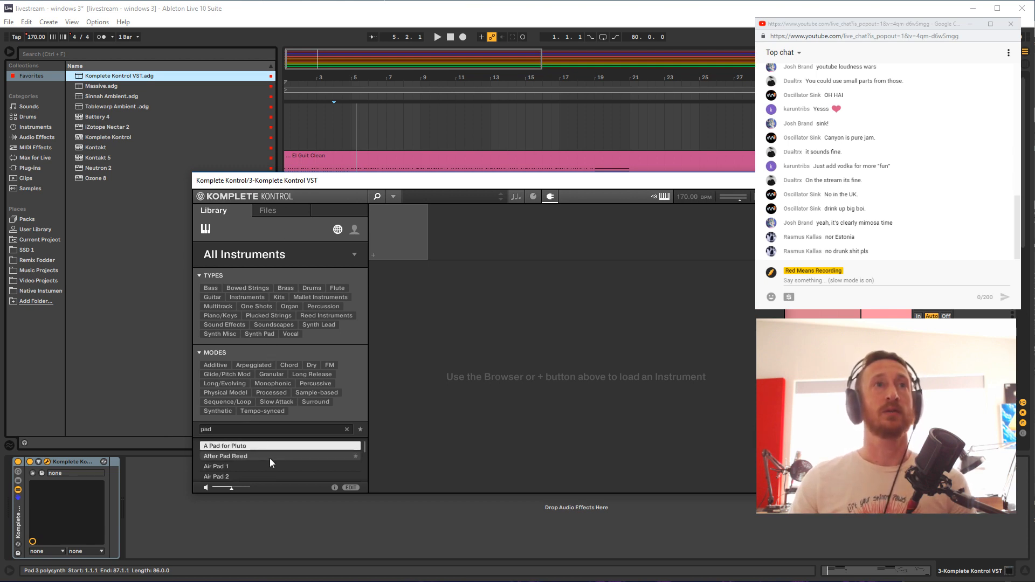
drag(231, 488, 224, 489)
click(234, 456)
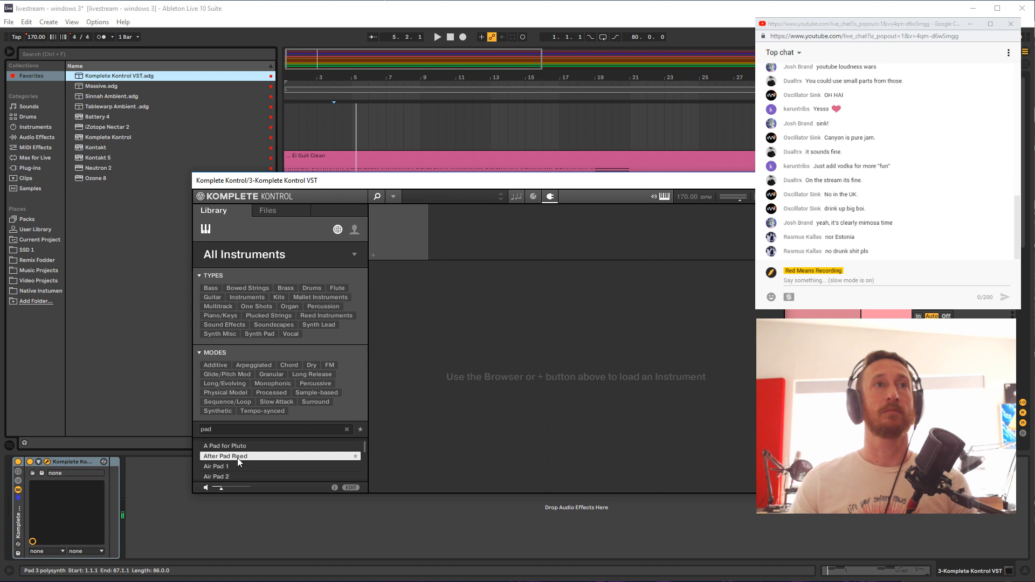
click(236, 467)
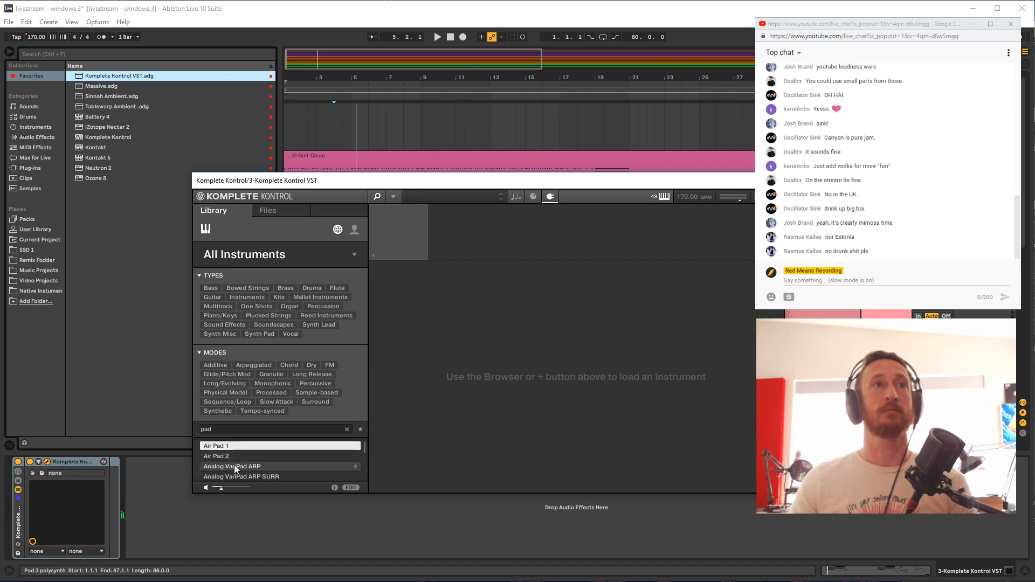
scroll(234, 465, down, 2)
click(238, 464)
scroll(246, 467, down, 1)
scroll(250, 467, down, 2)
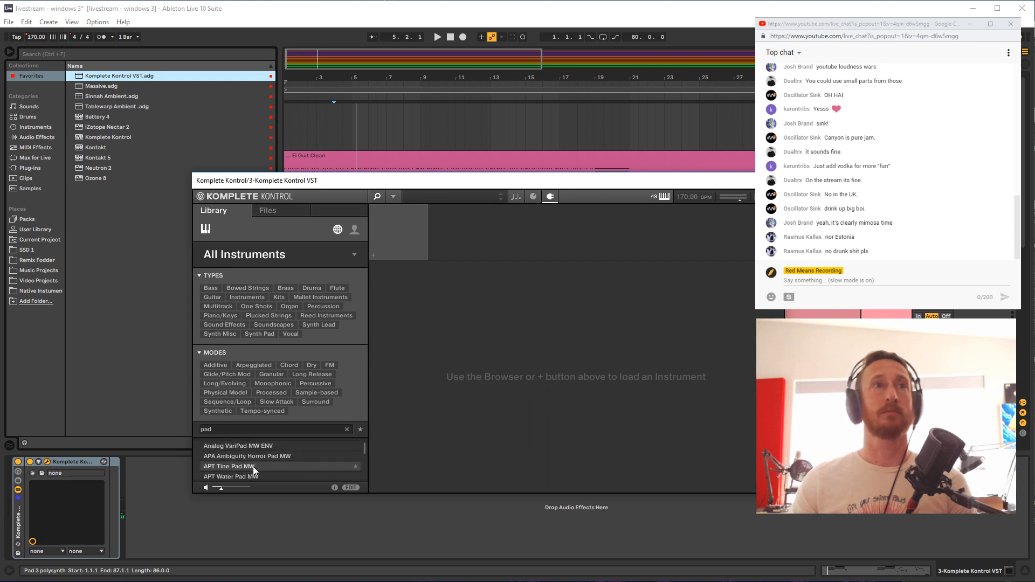
click(252, 466)
scroll(252, 466, down, 1)
click(253, 466)
scroll(253, 466, down, 2)
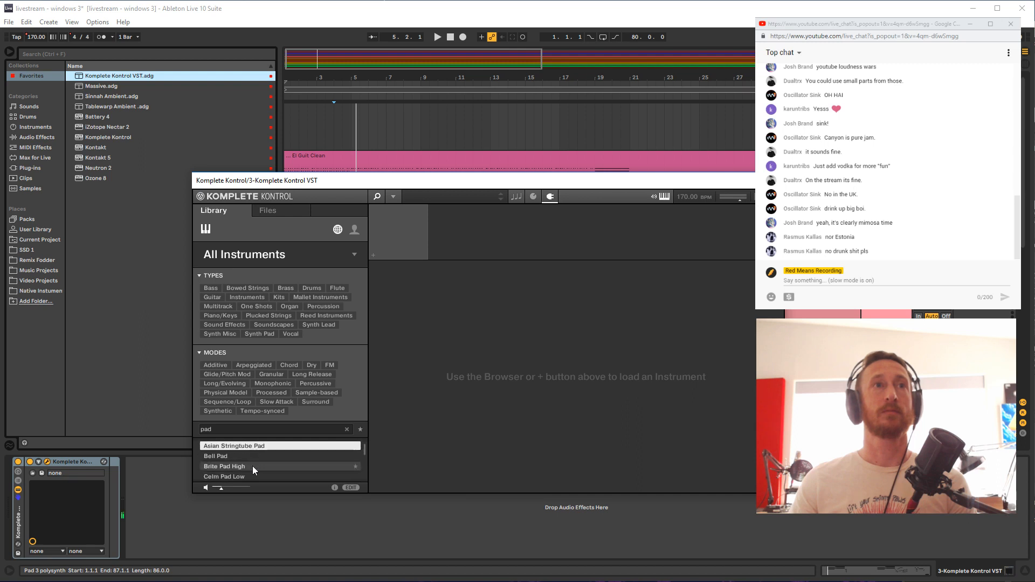
scroll(252, 466, down, 2)
click(245, 456)
scroll(244, 456, down, 1)
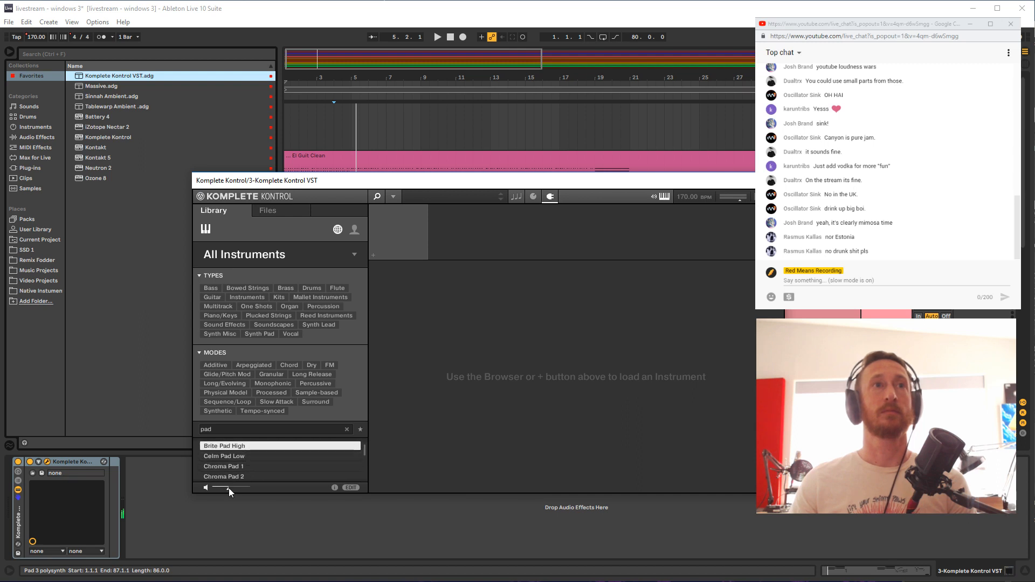
Load the Brite Pad High preset for the Pad 3 polysynth track and hide the plug-in window
double_click(230, 445)
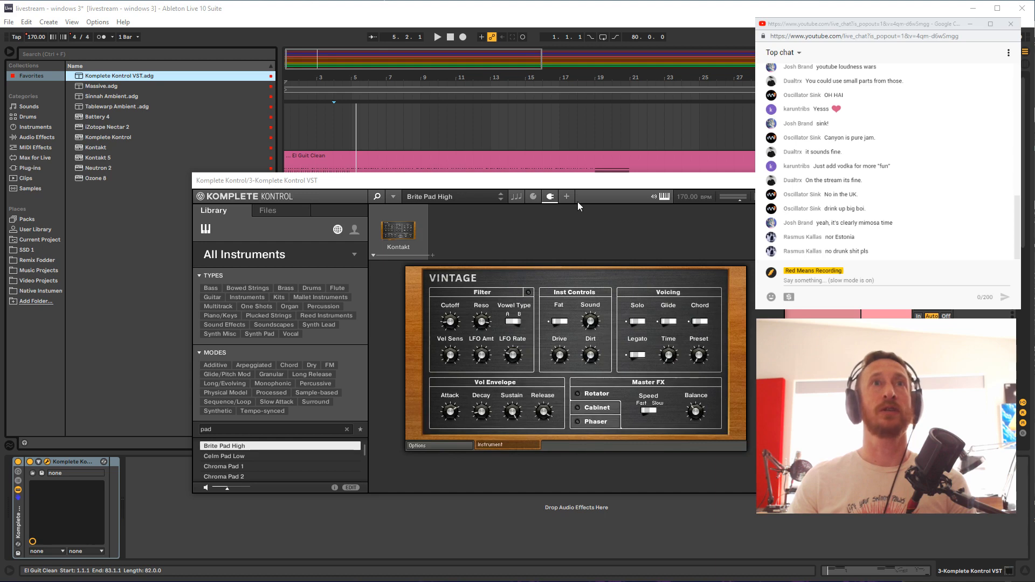
drag(544, 180, 555, 158)
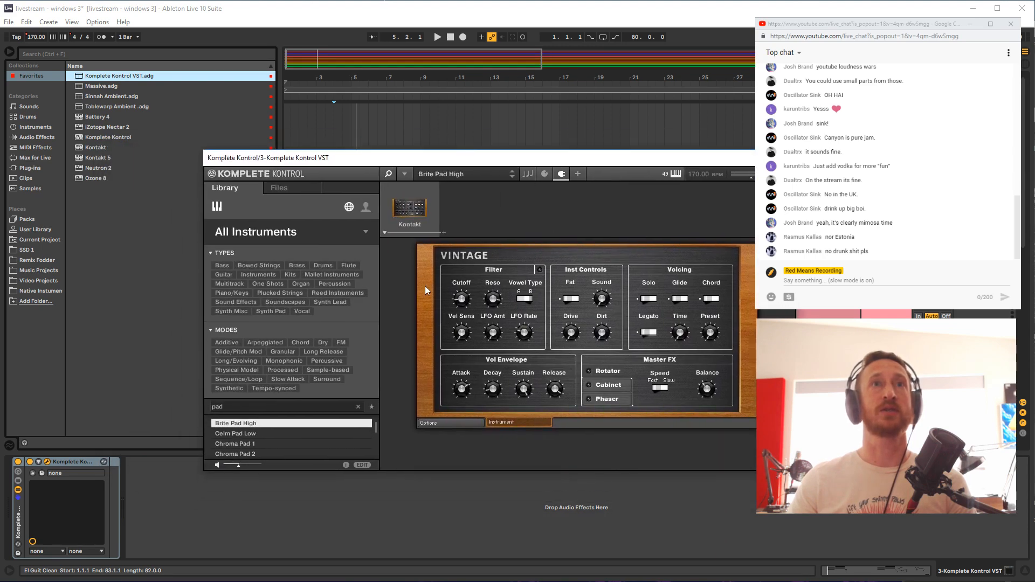
key(ctrl+alt+p)
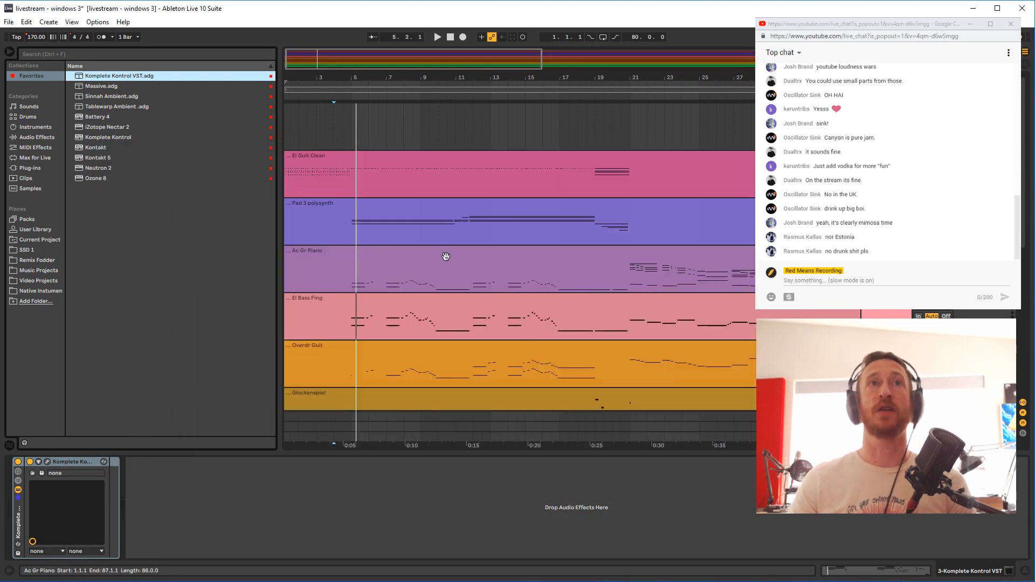
Play the Pad 3 polysynth part from bar 5 and stop after a few bars
click(348, 235)
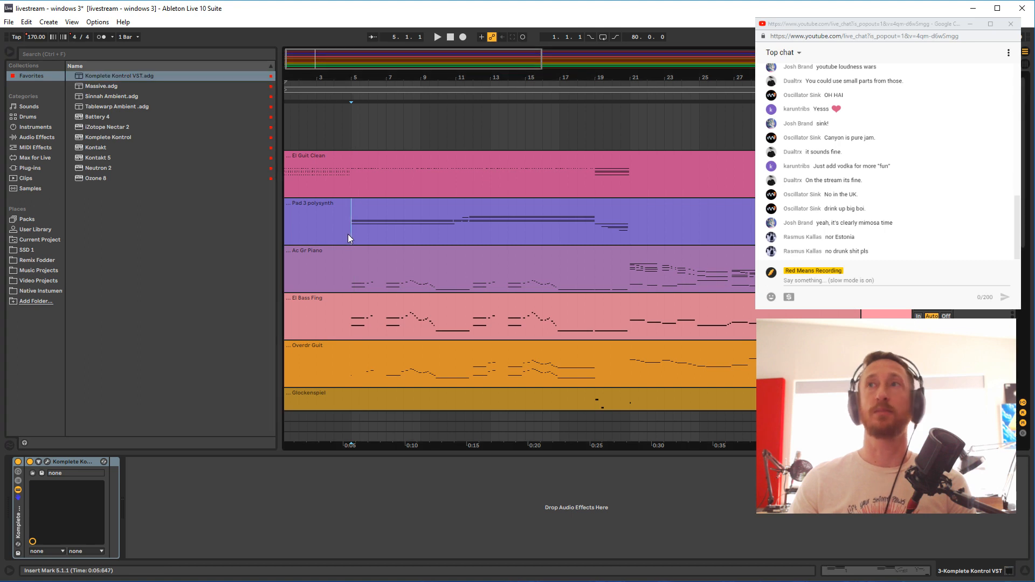
key(space)
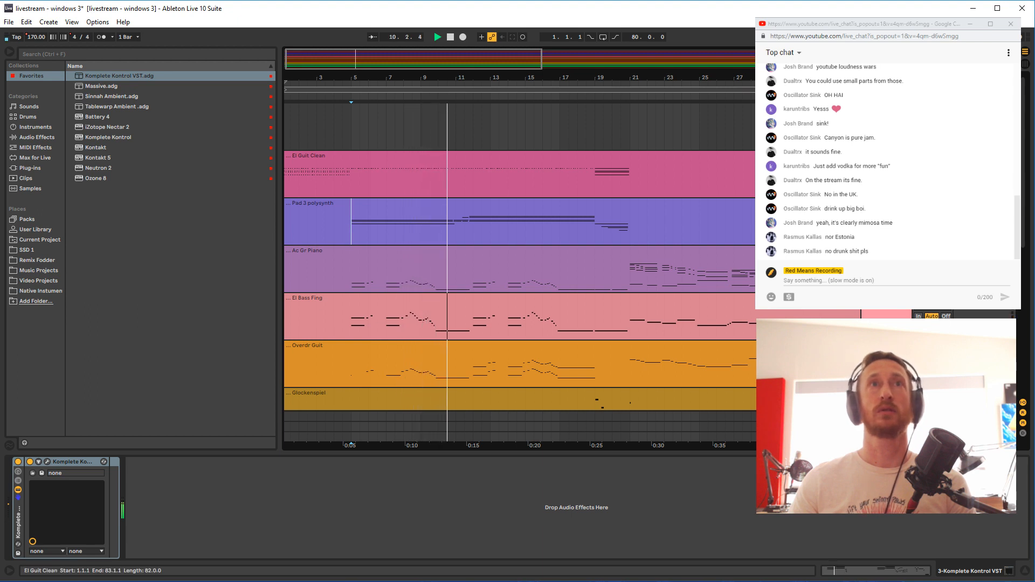
key(space)
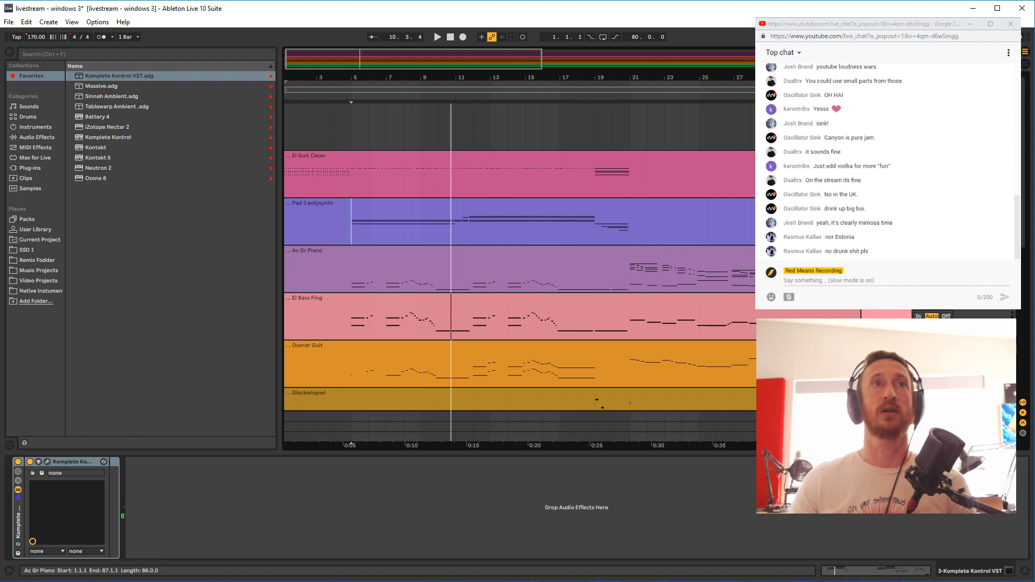
Place the insert marker at bar 5 of the Ac Gr Piano clip and load Komplete Kontrol VST.adg onto that track
scroll(418, 280, down, 2)
drag(604, 69, 581, 74)
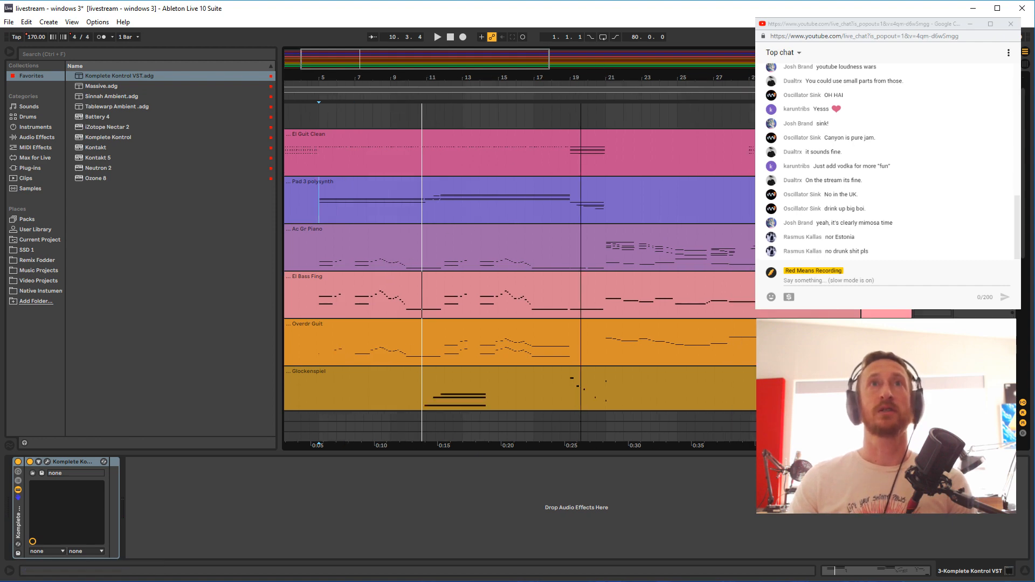
key(minus)
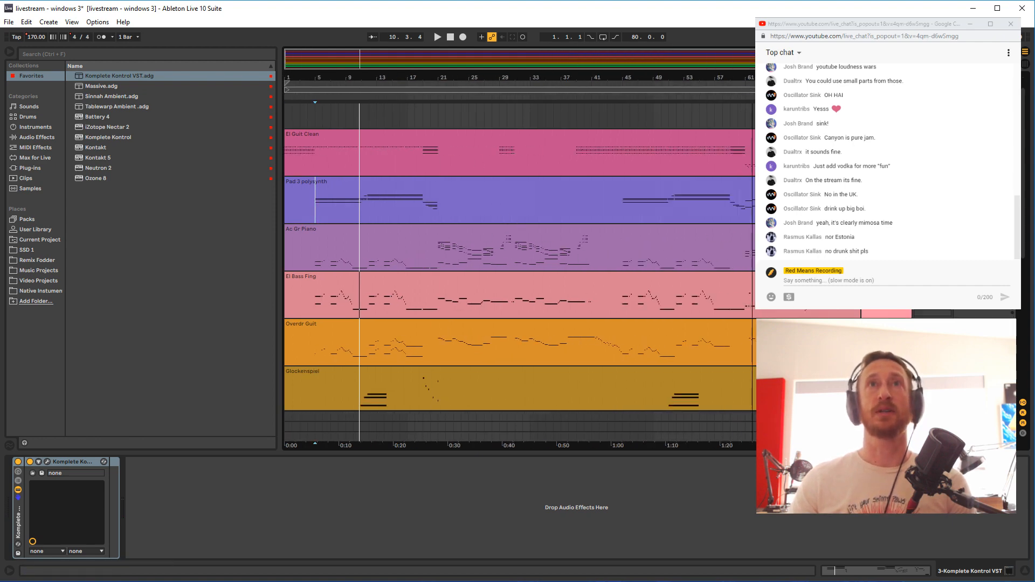
key(minus)
click(311, 264)
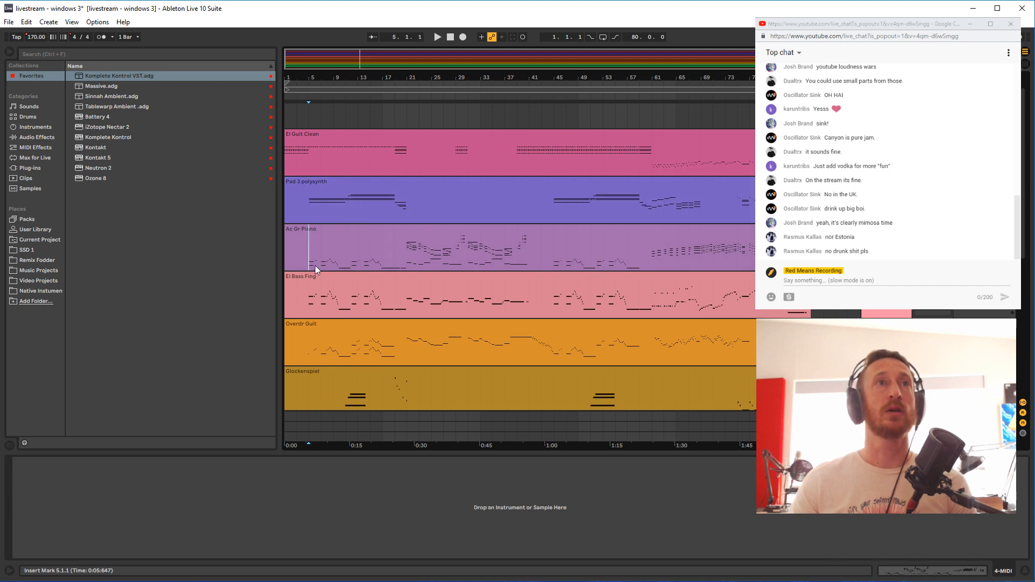
scroll(362, 352, down, 3)
scroll(360, 346, up, 3)
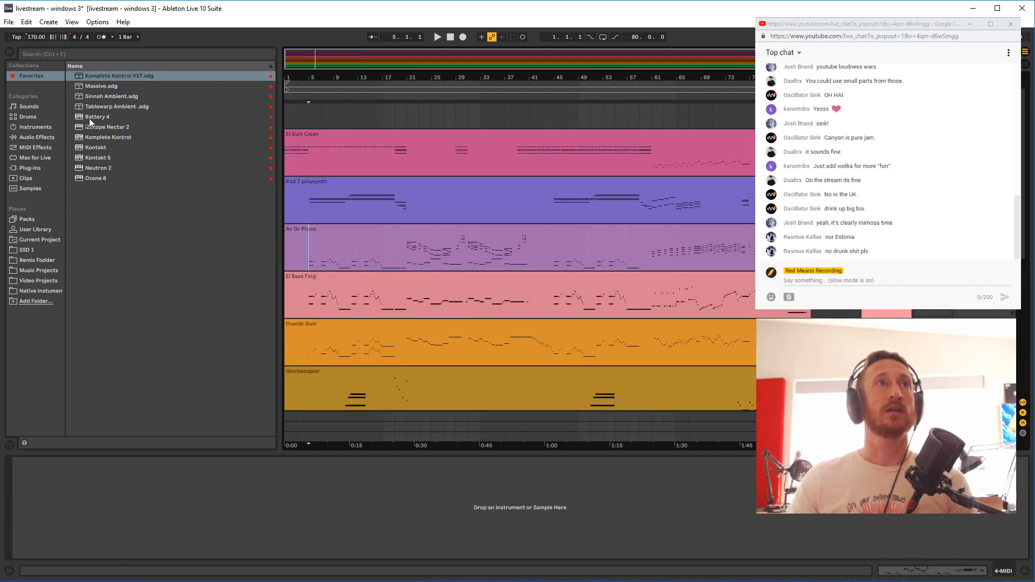
click(105, 76)
key(Return)
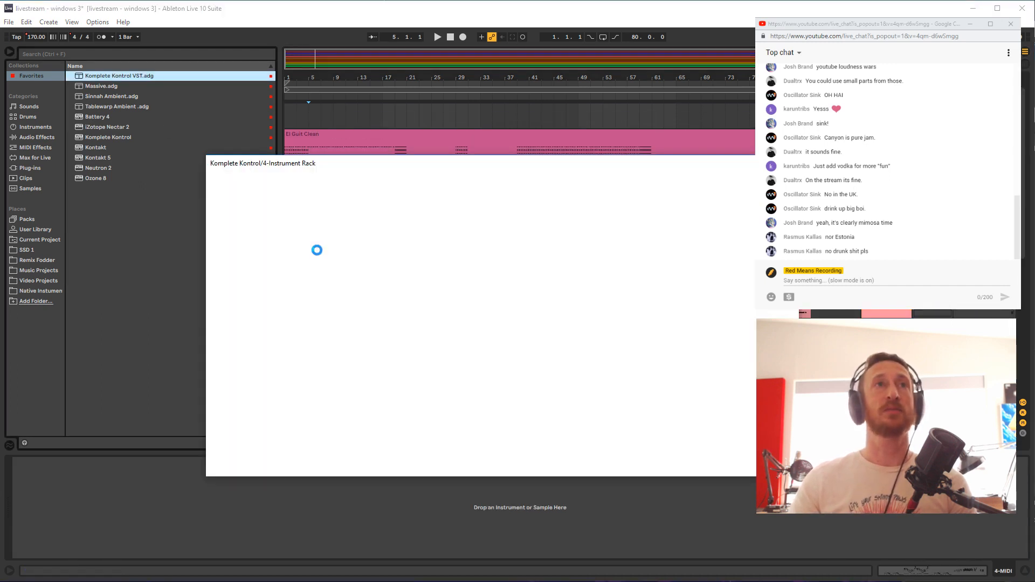
drag(314, 163, 338, 223)
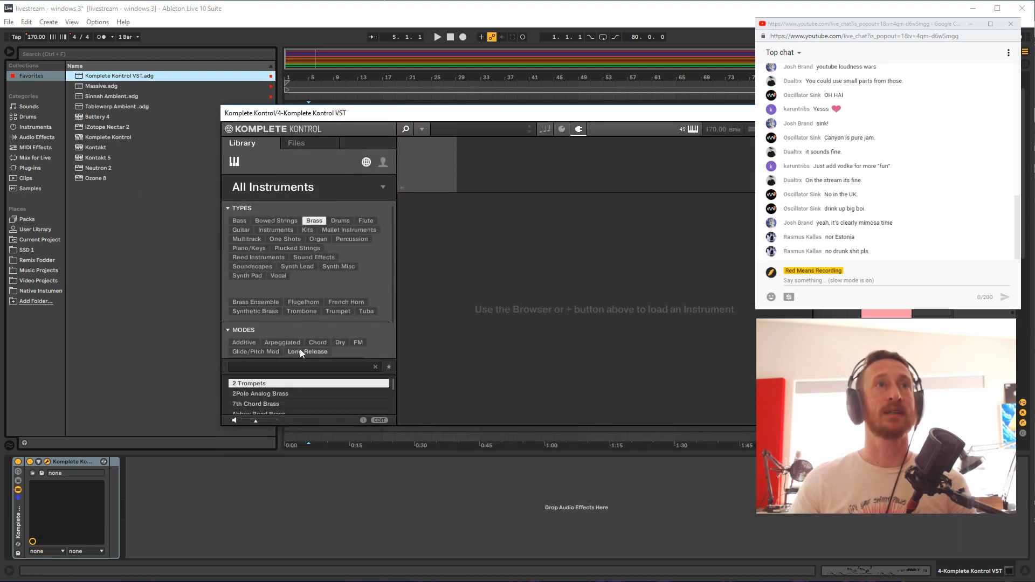
Filter the library to Brass presets with the Synthetic mode and audition the sounds down to Arp 40
scroll(300, 350, down, 3)
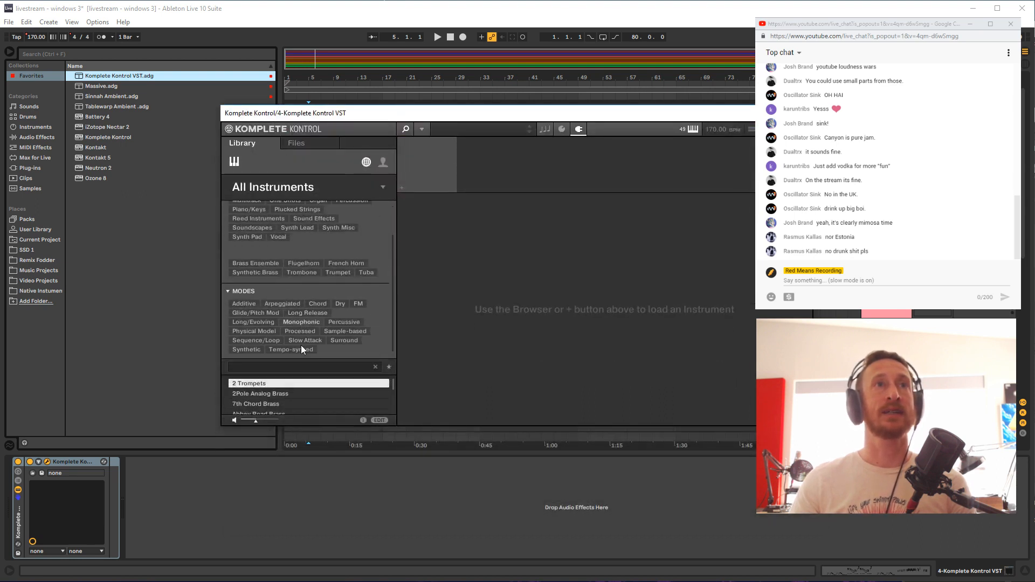
click(239, 349)
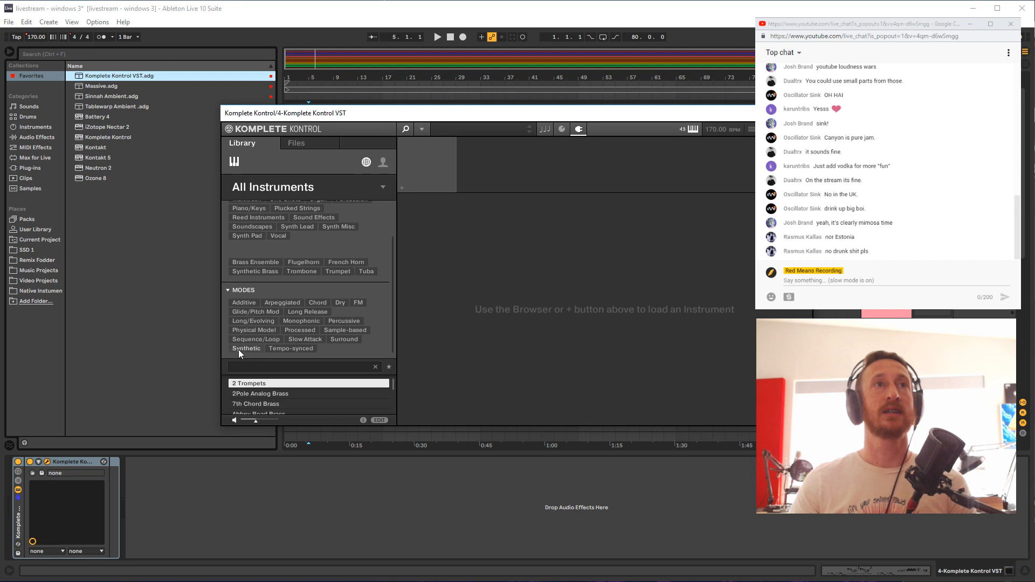
click(262, 403)
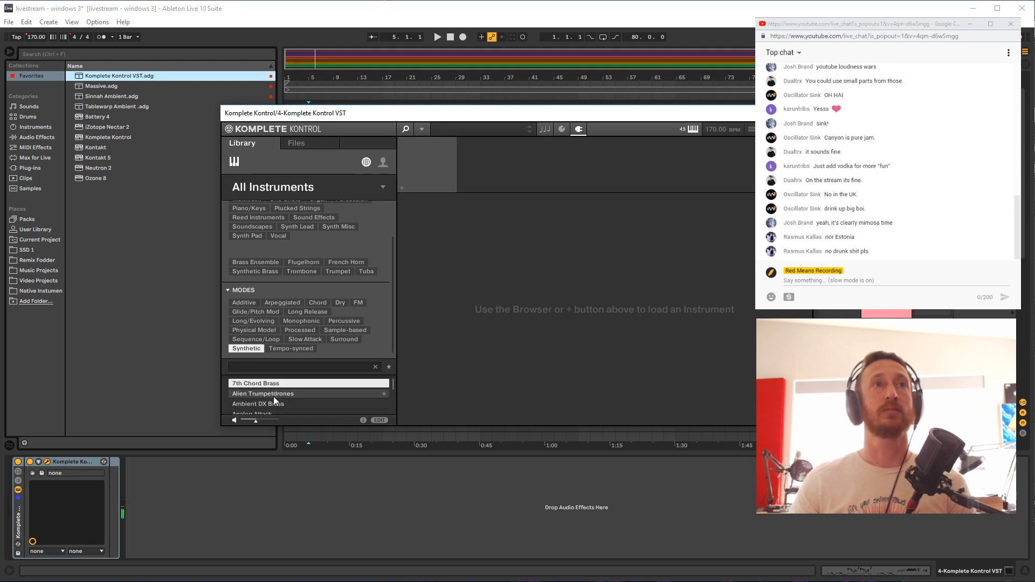
key(Down)
key(Down)
scroll(275, 402, down, 1)
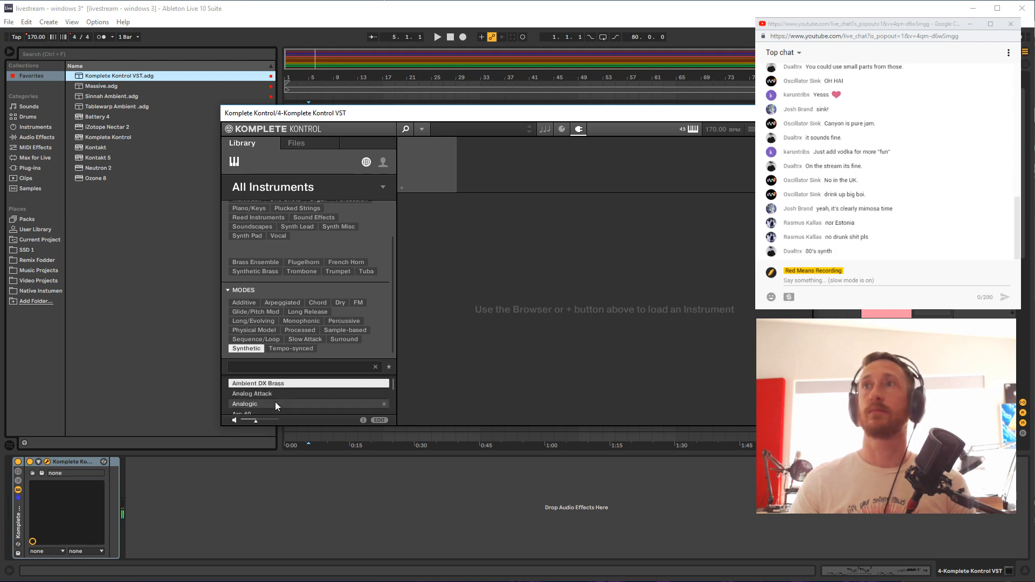
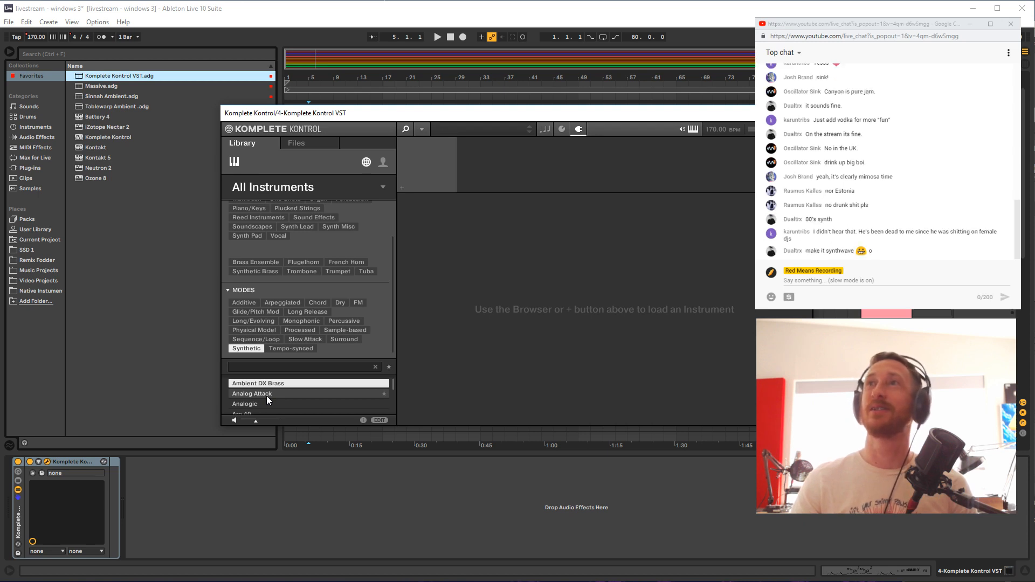
click(266, 396)
click(263, 405)
scroll(265, 405, down, 2)
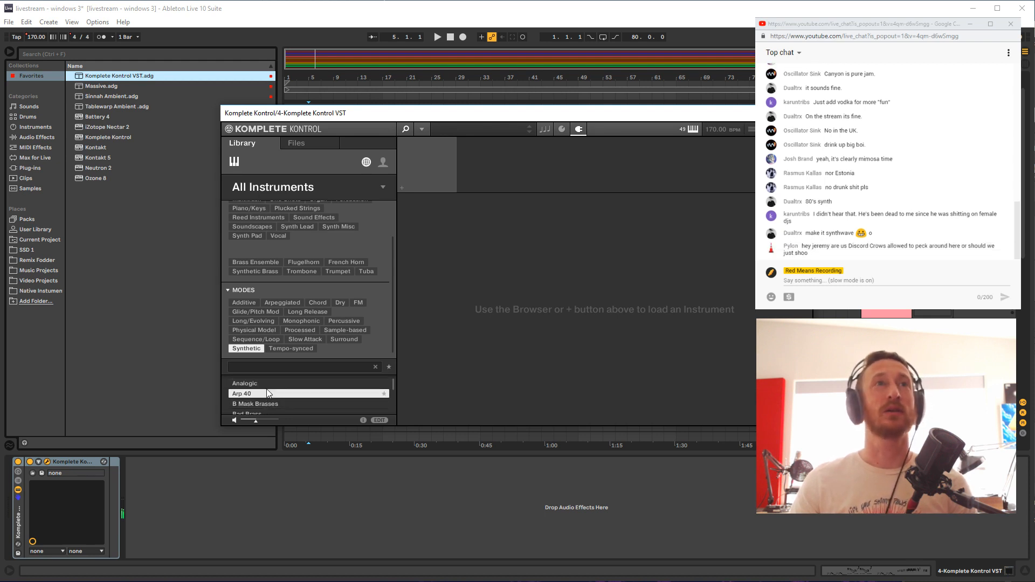
click(267, 394)
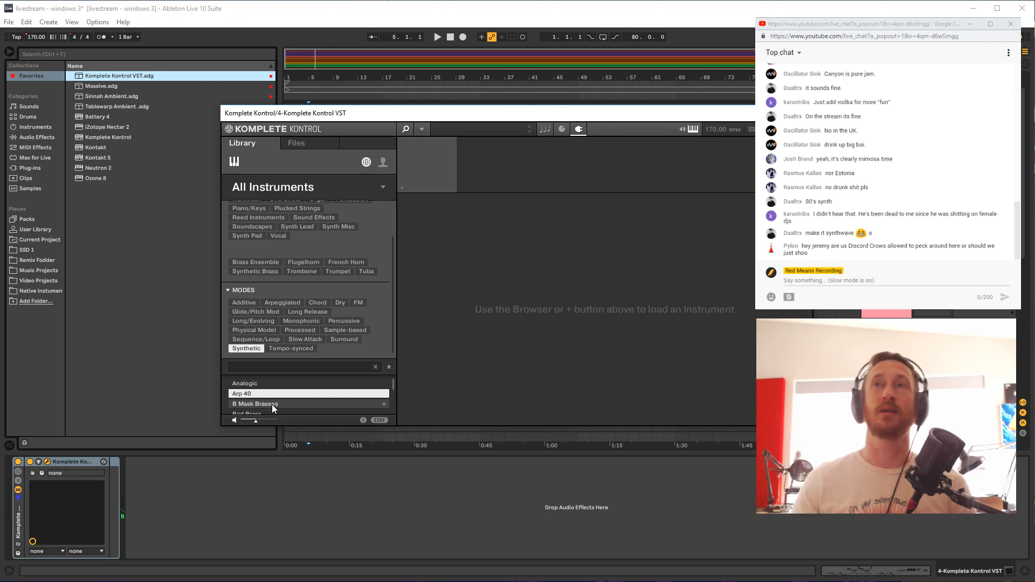
Audition the B Mask Brasses preset and load it for the Ac Gr Piano track, moving the plug-in window into view
click(272, 404)
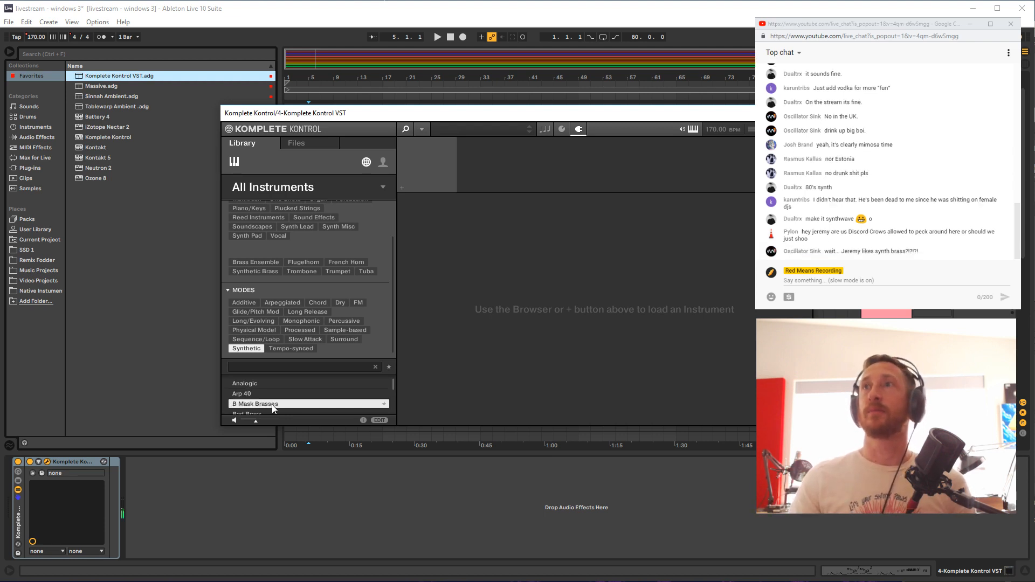
scroll(272, 406, down, 1)
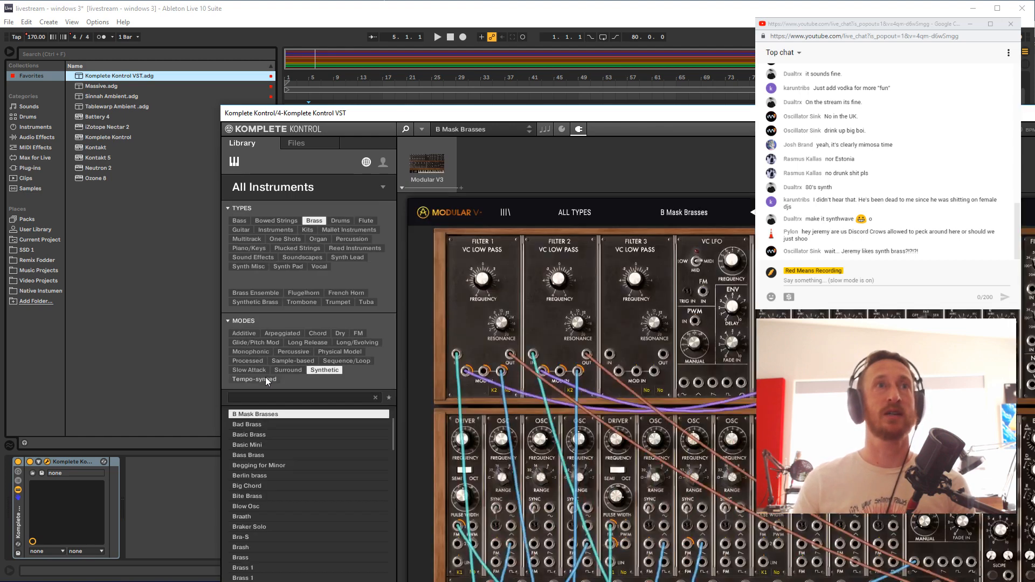
drag(296, 113, 185, 56)
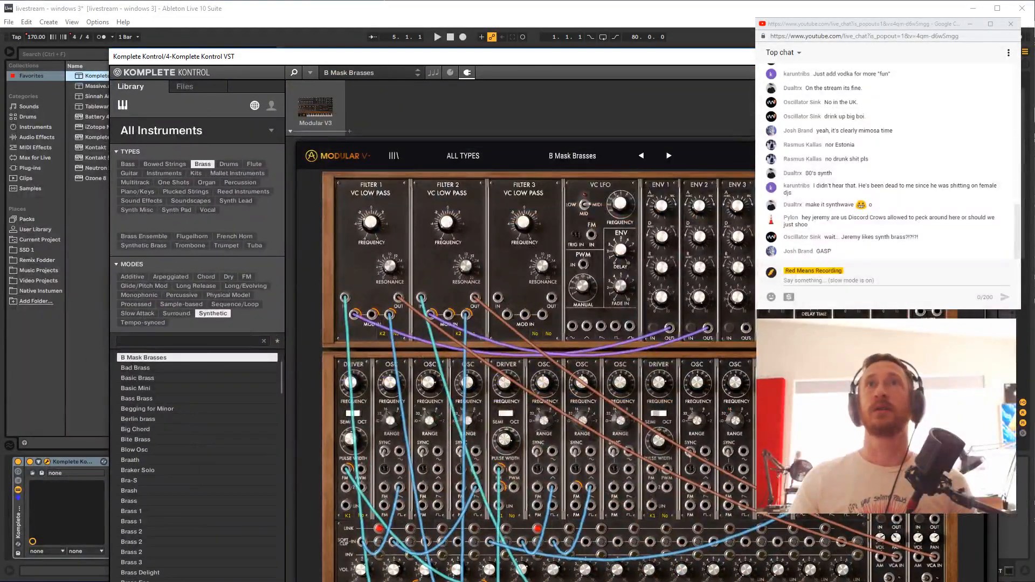
Hide the plug-in window and play the Ac Gr Piano part from bar 3 with B Mask Brasses, stopping around bar 12
key(ctrl+alt+p)
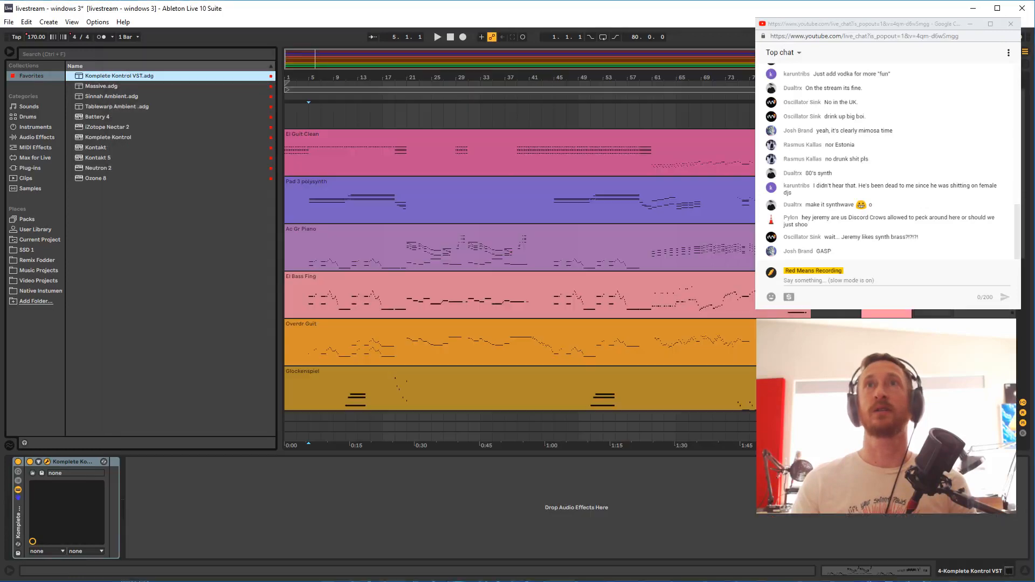
click(301, 261)
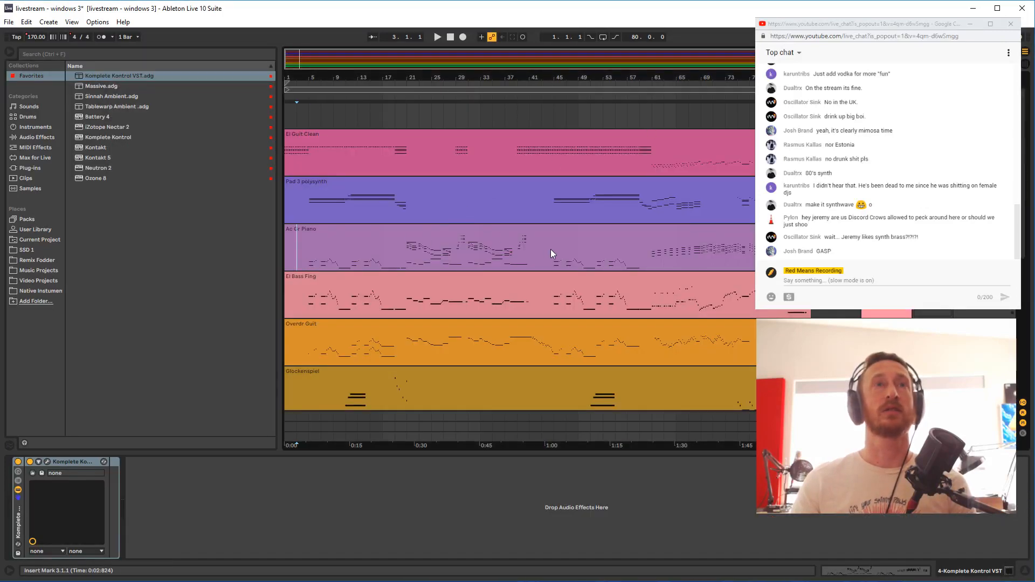
key(space)
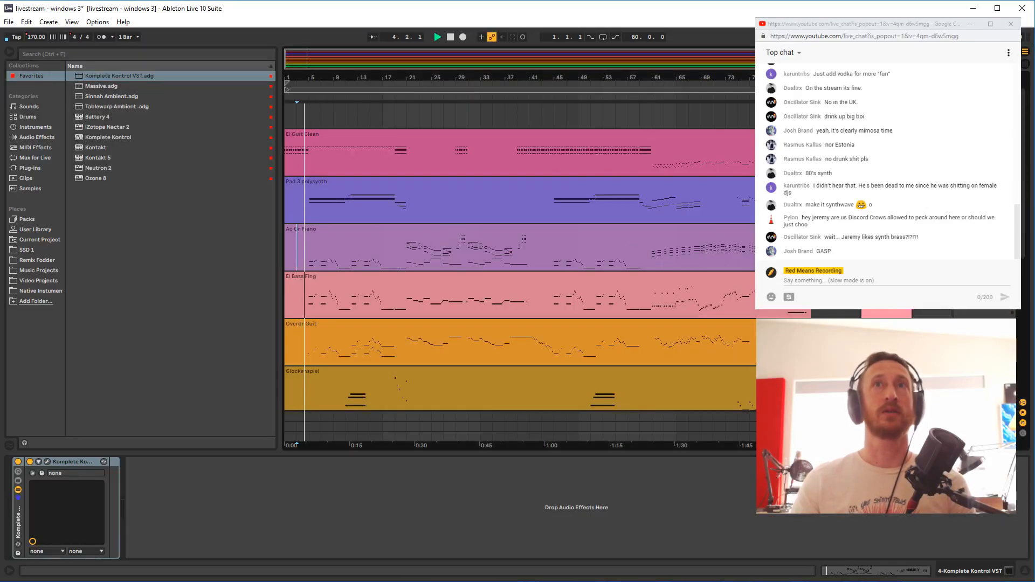
scroll(598, 242, up, 1)
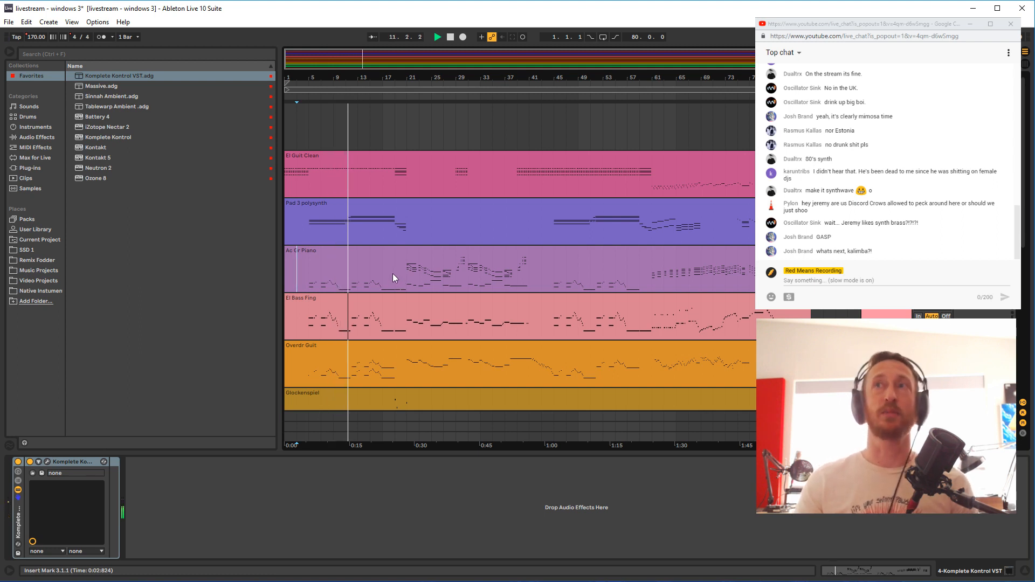
key(space)
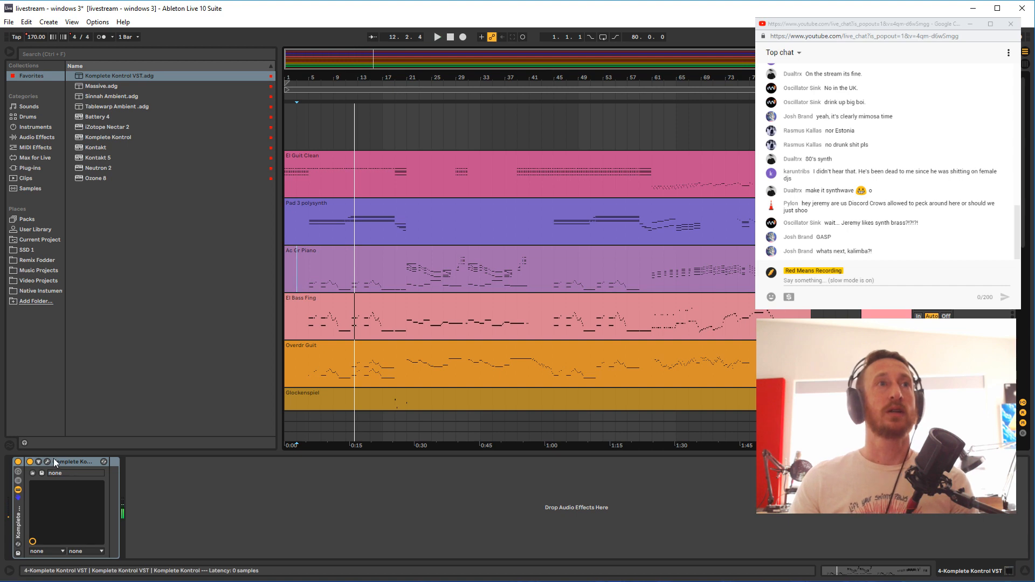
Reopen Komplete Kontrol on the Ac Gr Piano track and audition the synthetic brass presets from Bad Brass down to Brash
click(48, 462)
click(177, 368)
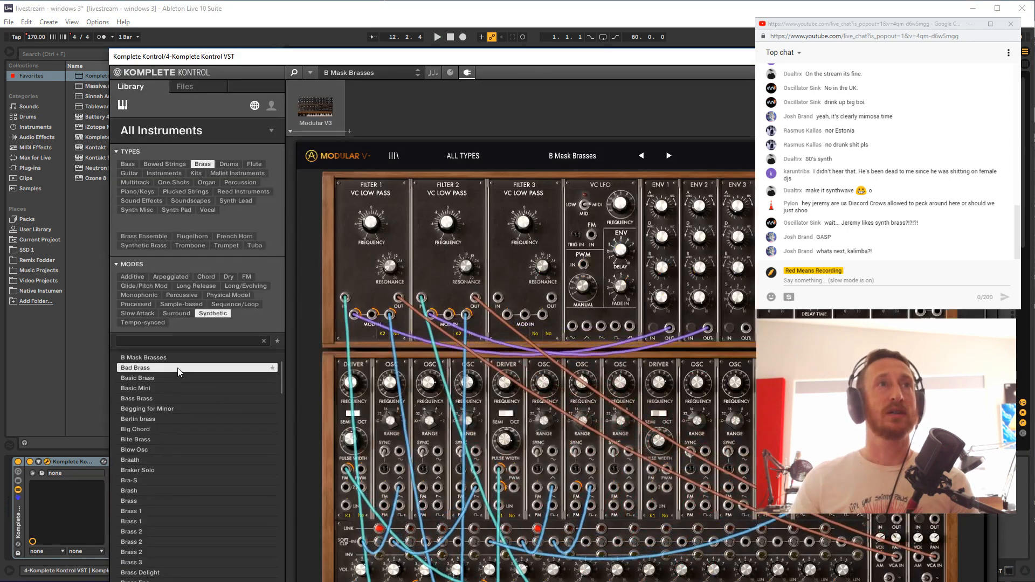
click(176, 379)
click(173, 390)
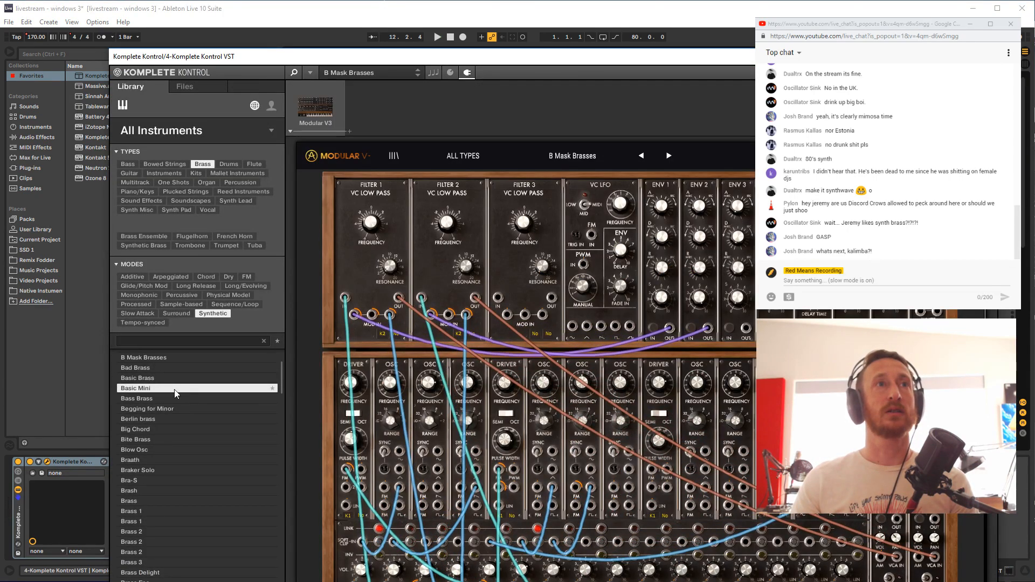
scroll(174, 389, down, 1)
click(174, 388)
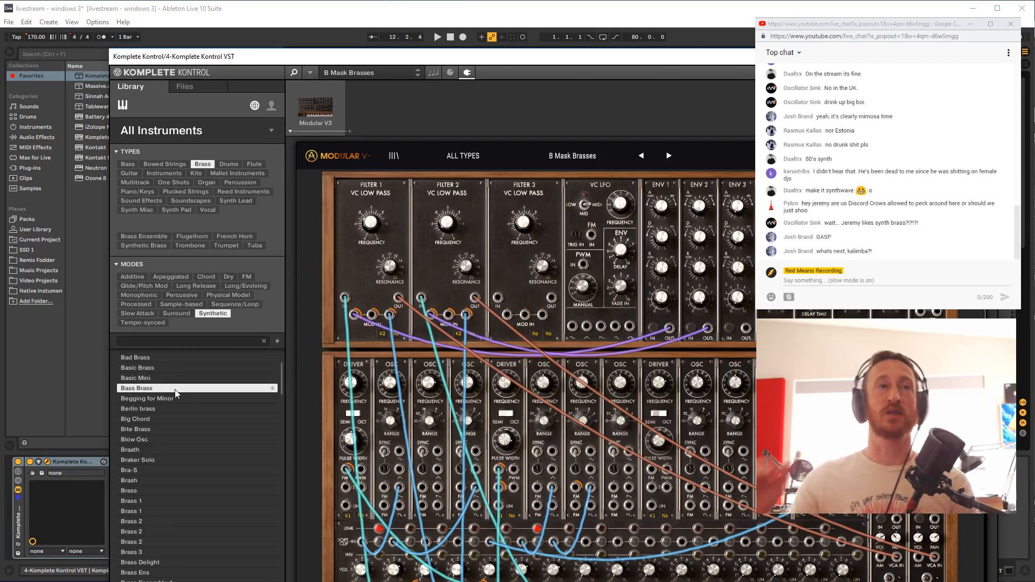
click(178, 399)
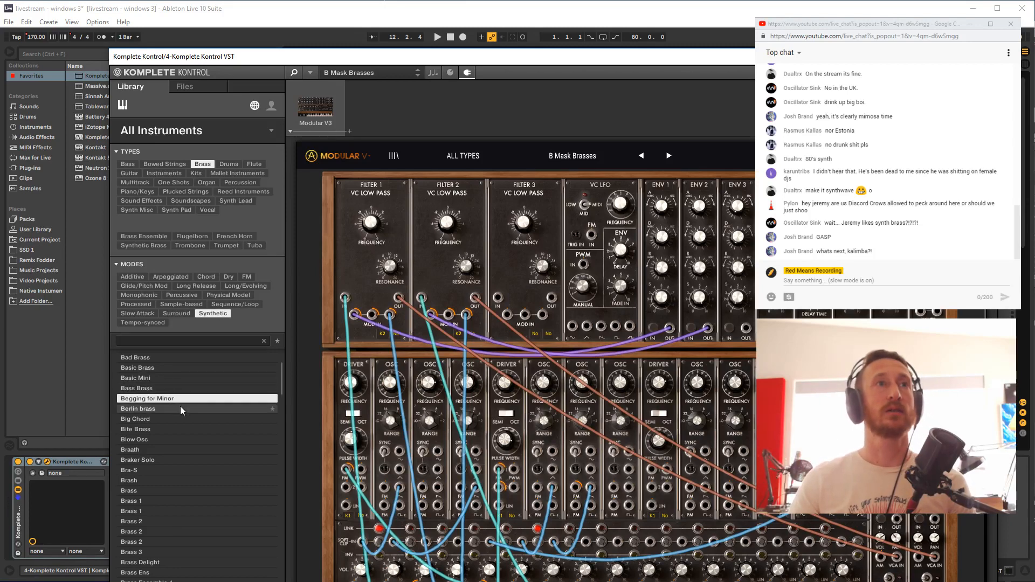
click(182, 408)
click(171, 420)
click(164, 431)
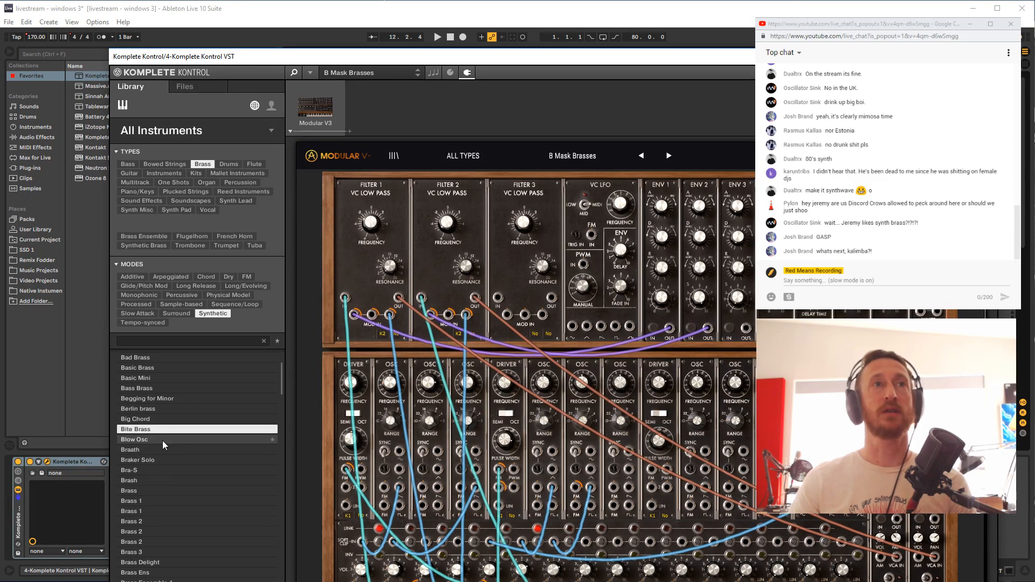
click(163, 441)
click(156, 451)
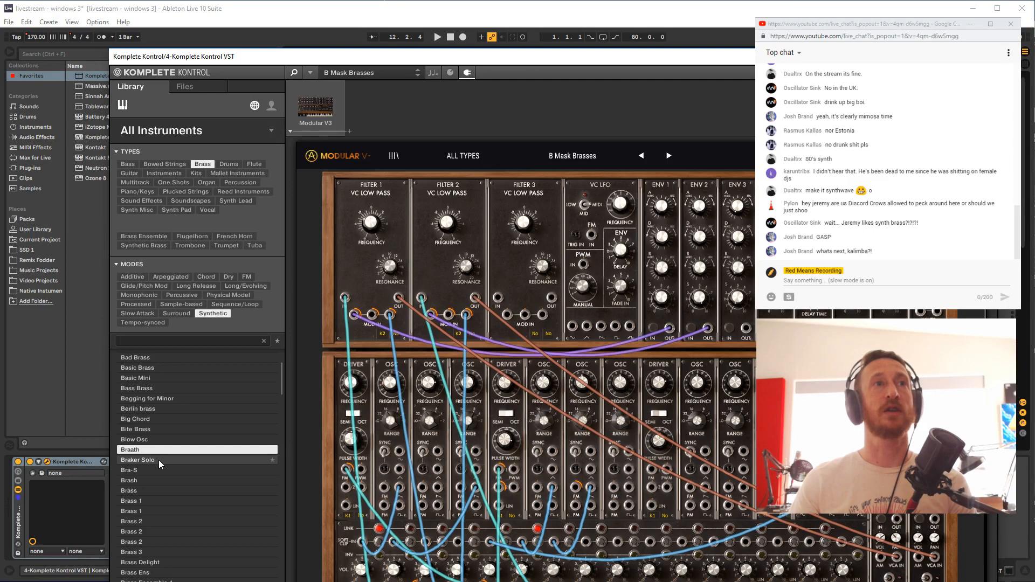
click(158, 461)
click(153, 480)
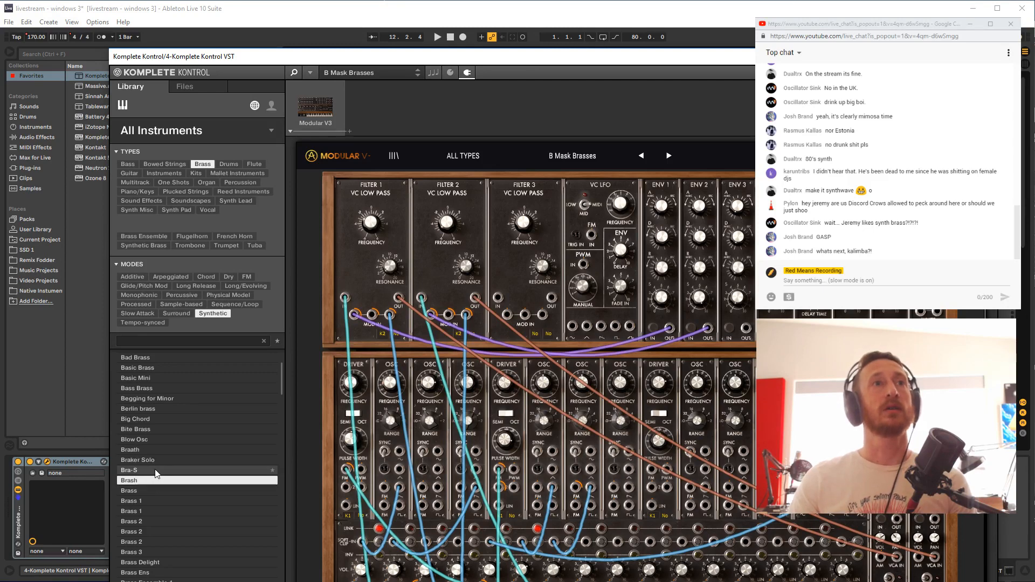
Load the Bra-S preset and try it on the Ac Gr Piano part from bar 21, moving the plug-in window aside
click(160, 469)
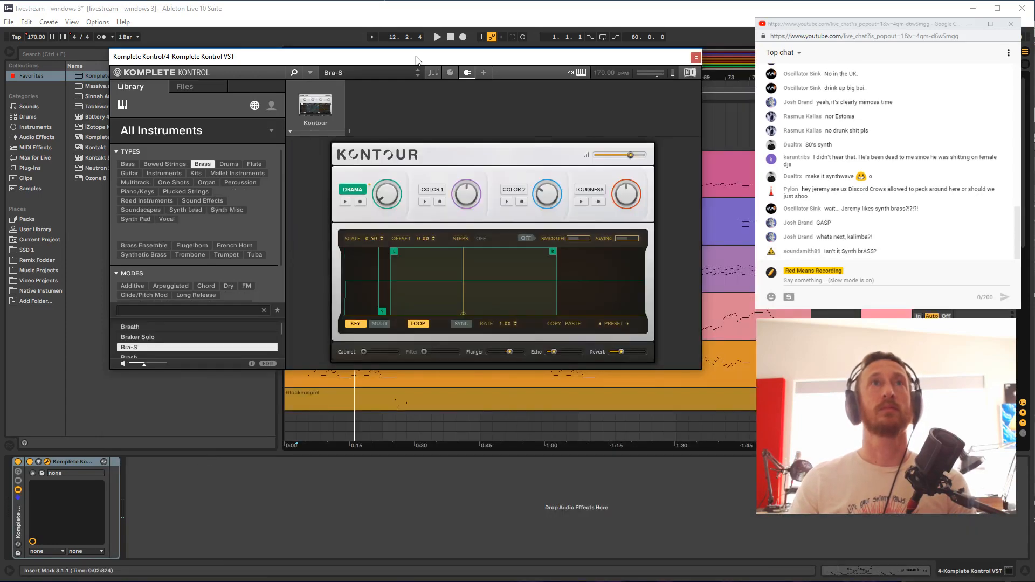
drag(418, 60, 466, 396)
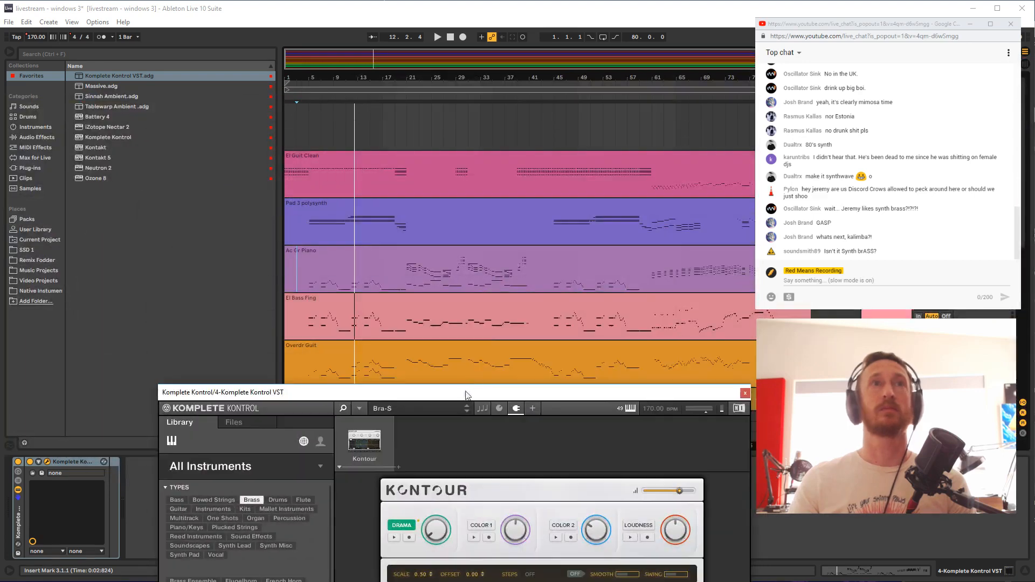
click(402, 280)
key(space)
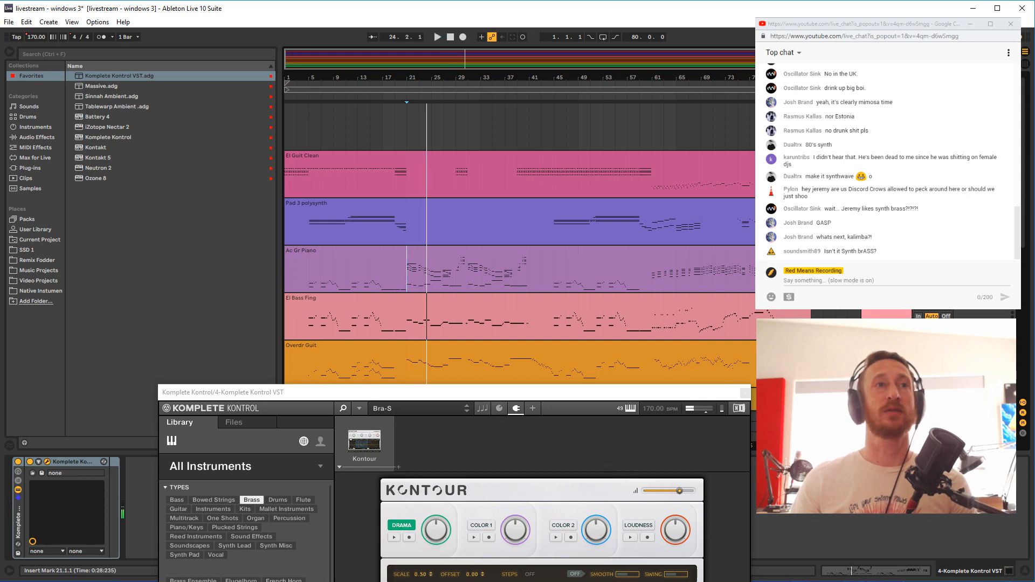
click(410, 393)
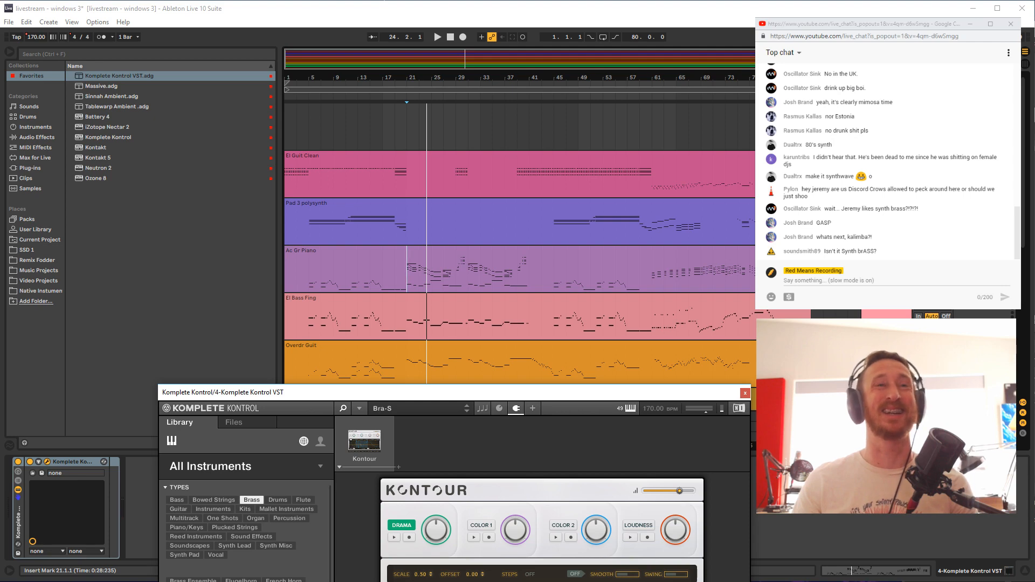
key(space)
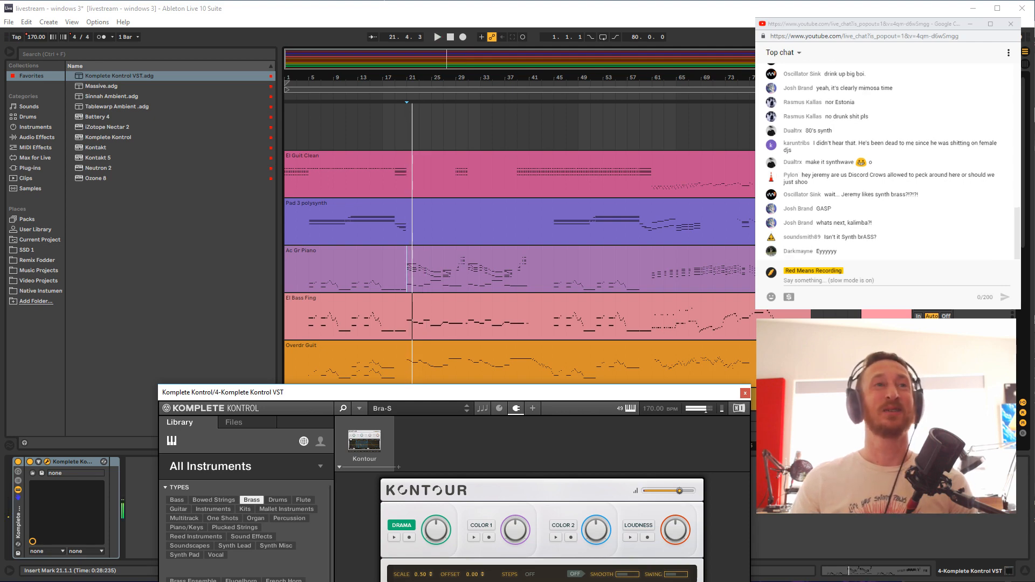
Audition Brash, load the Brass preset for the Ac Gr Piano track, and slightly raise the library's preview volume
drag(236, 392, 251, 89)
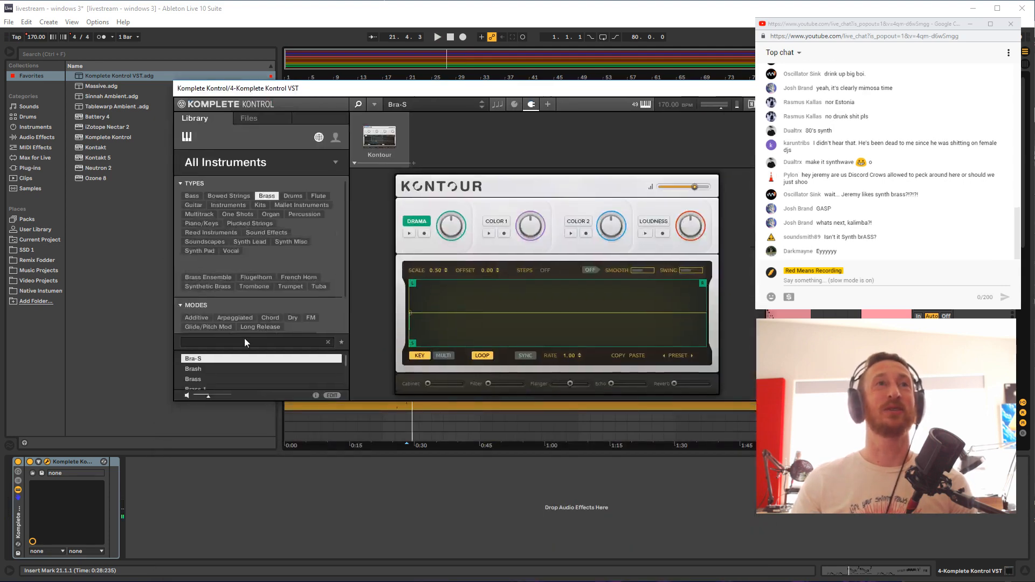
click(211, 368)
click(211, 370)
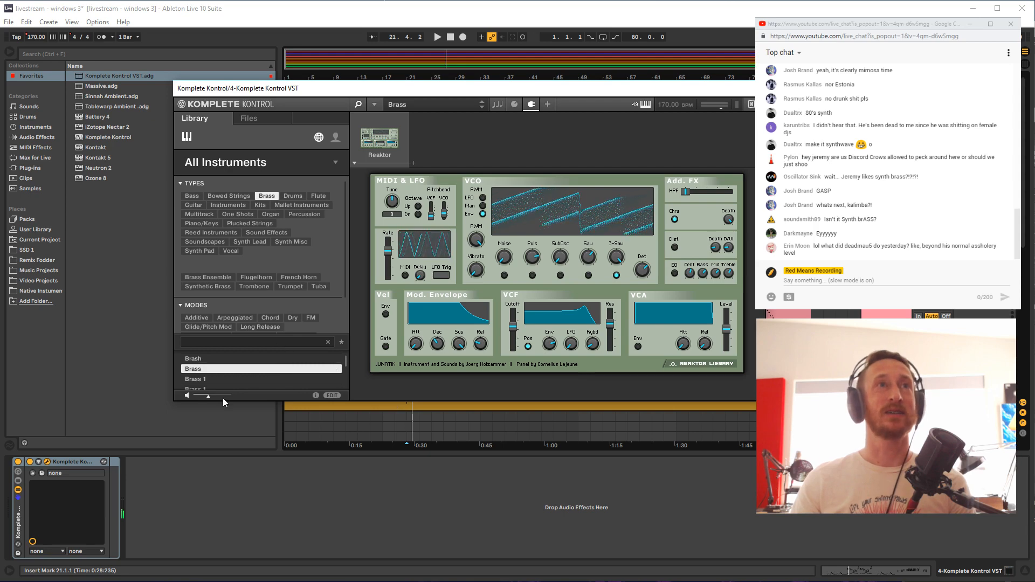
drag(223, 398, 215, 394)
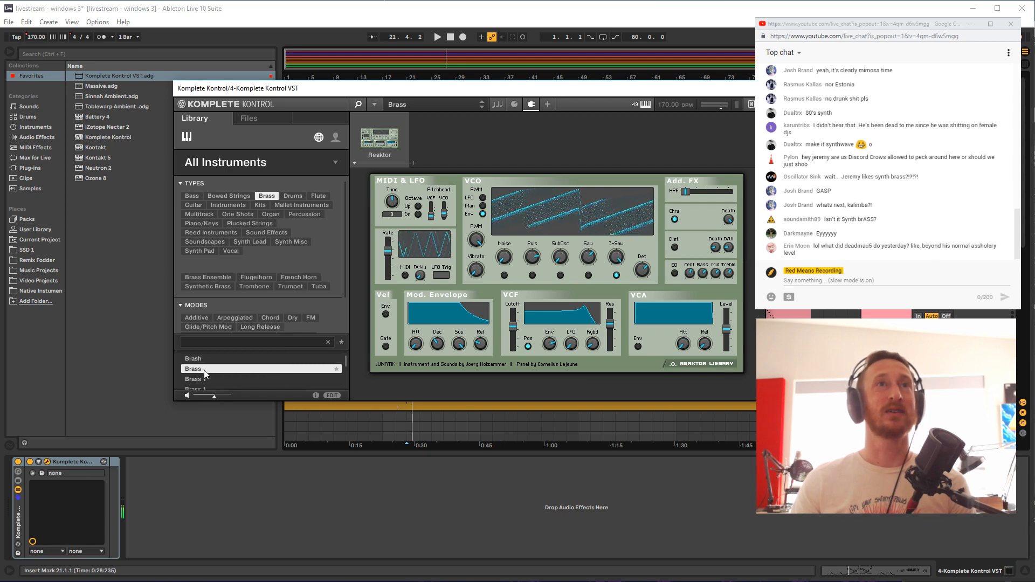
Uncover the arrangement and play the Ac Gr Piano part from bar 21 with the Brass preset
drag(408, 88, 355, 315)
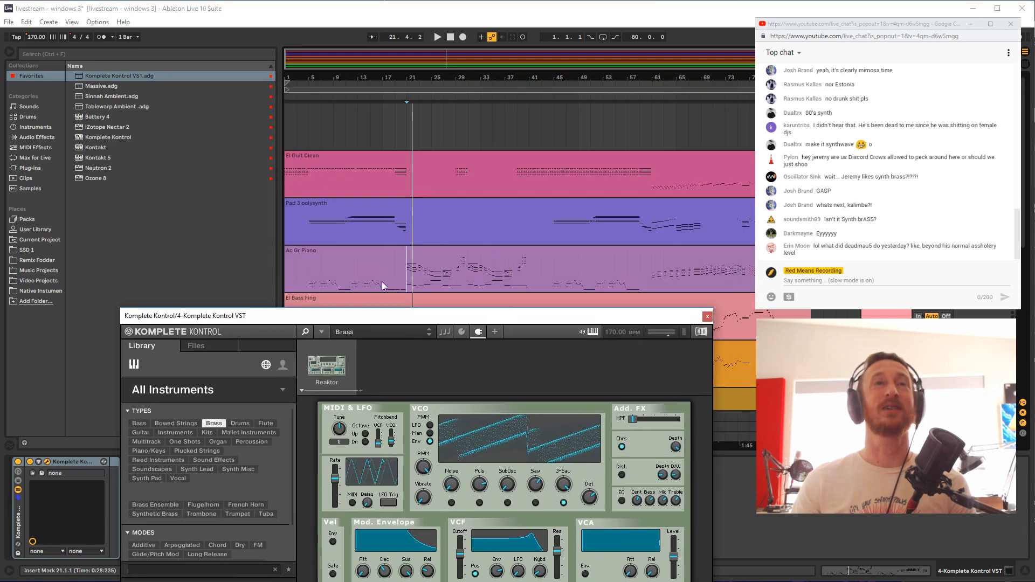
click(407, 280)
key(space)
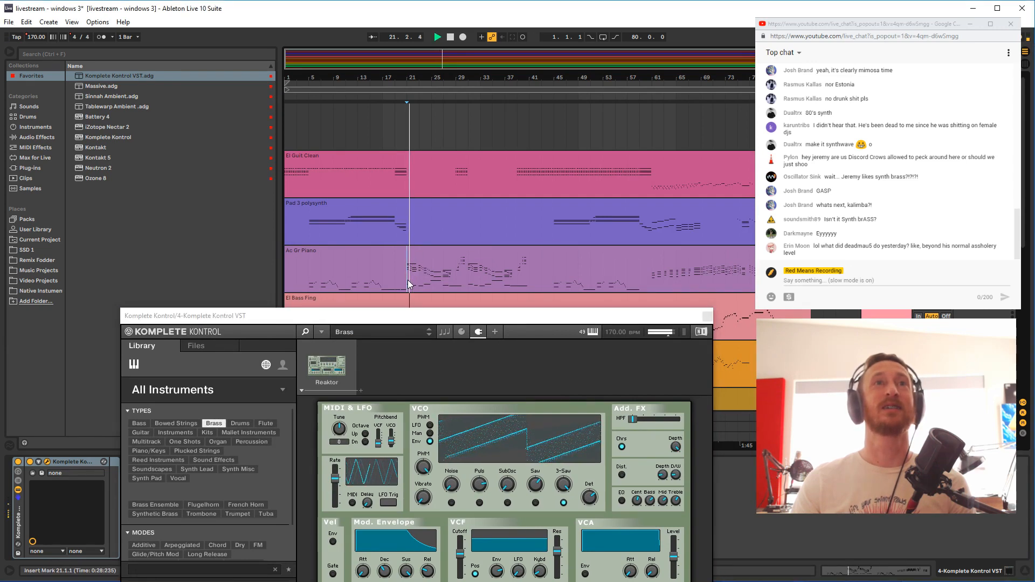
Load the second Brass 1 preset, which uses UltraAnalog2, show its parameter controls and switch off its reverb
drag(417, 319, 462, 145)
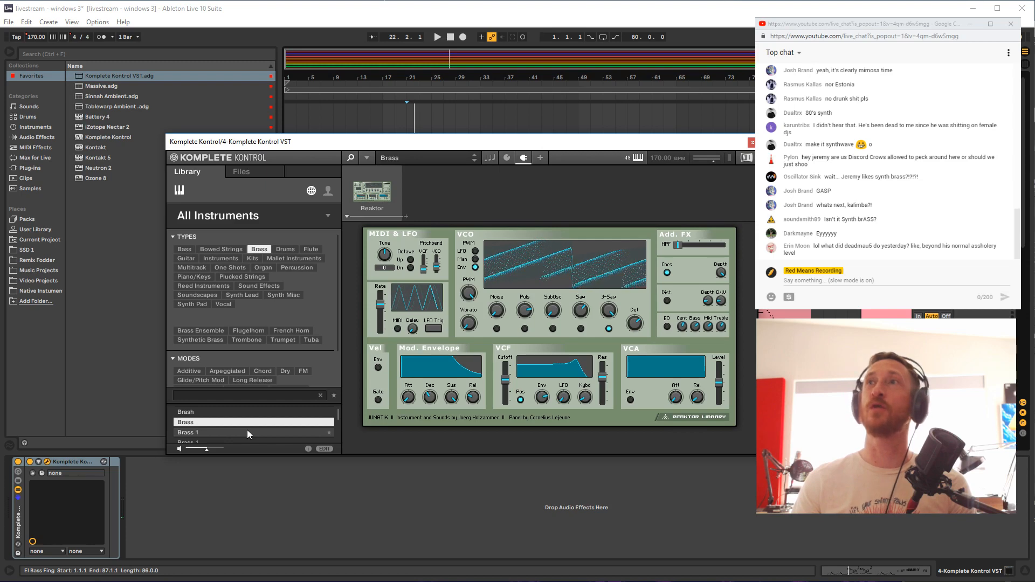
key(Down)
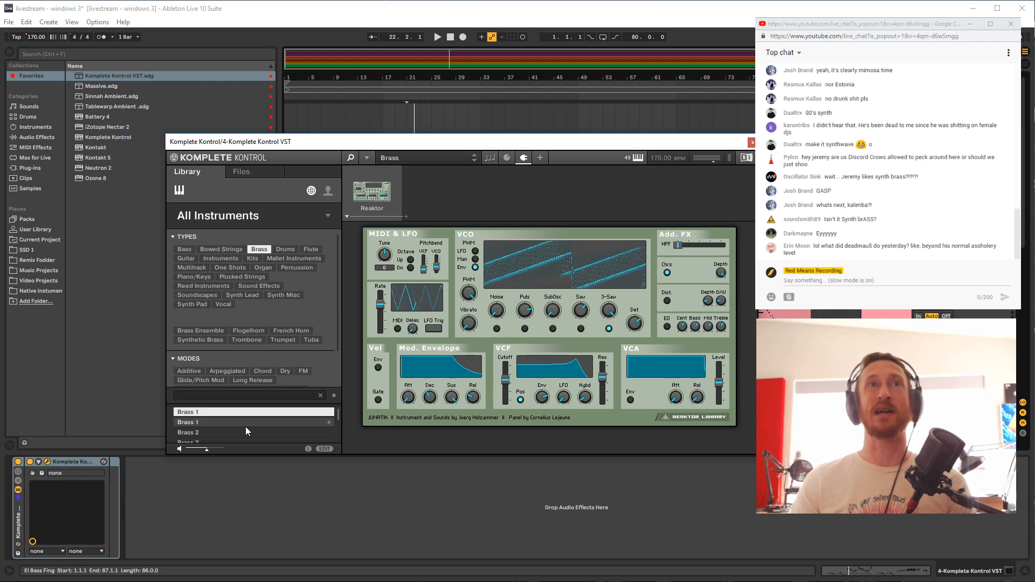
click(245, 425)
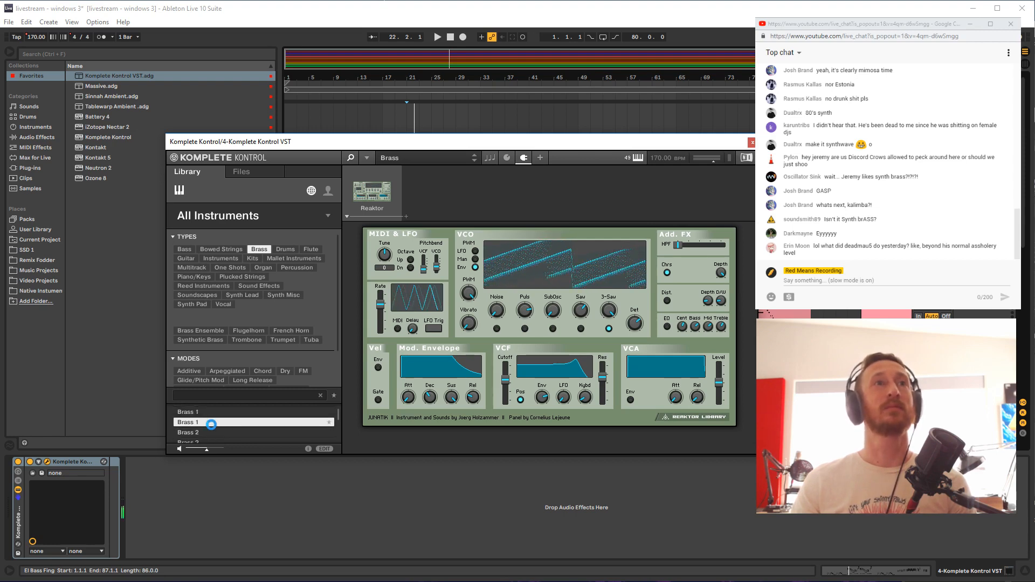
drag(433, 140, 408, 179)
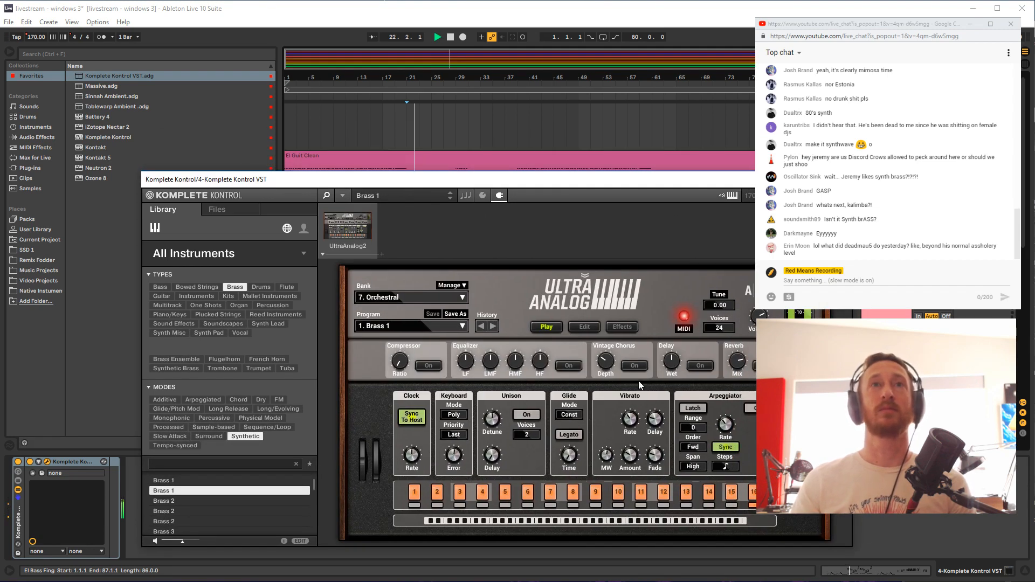
click(482, 196)
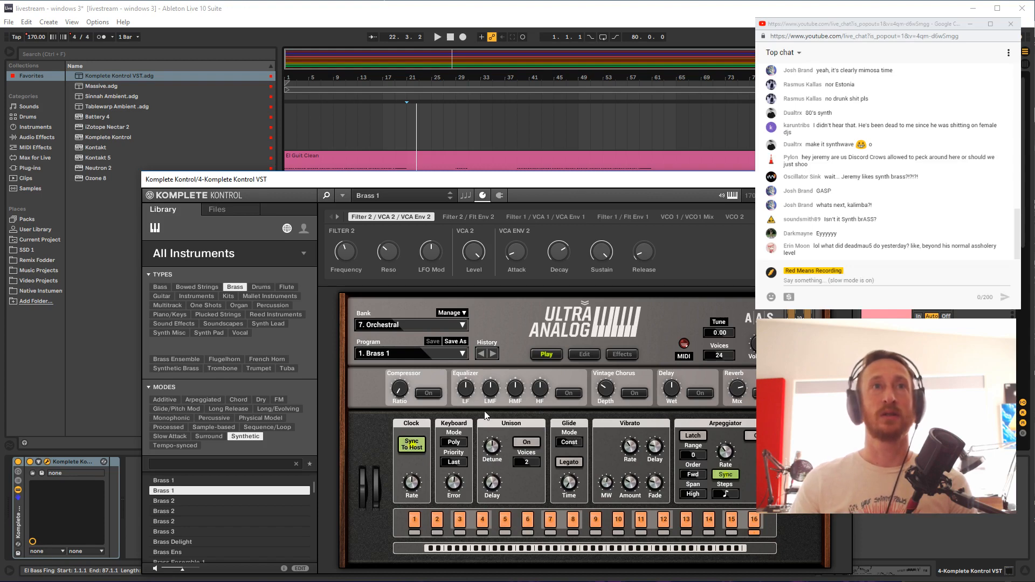
click(733, 398)
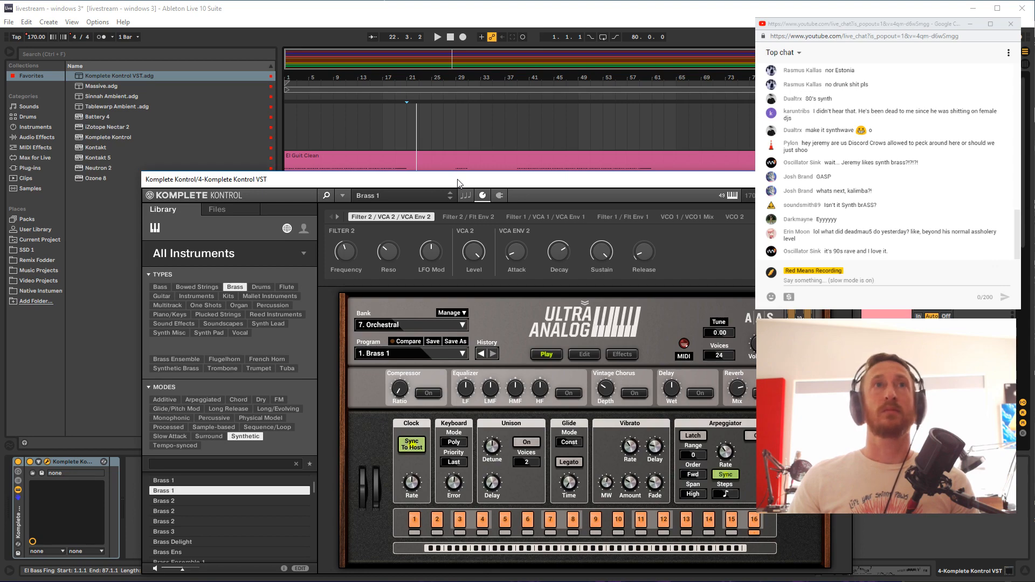
Loop 20 bars of the Ac Gr Piano clip from bar 21 and turn off Brass 1's reverb during playback
drag(458, 183, 432, 311)
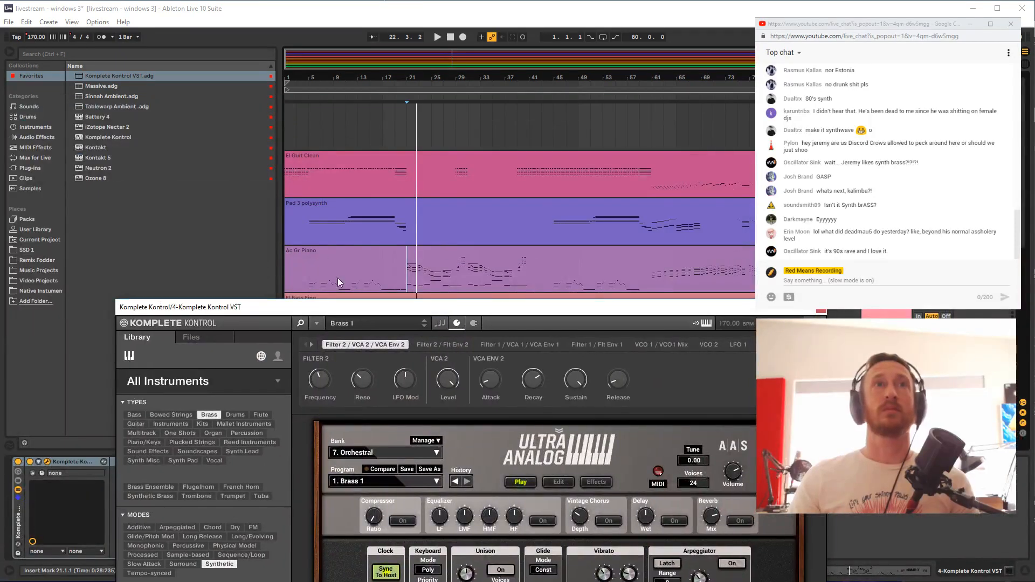
drag(407, 278, 528, 277)
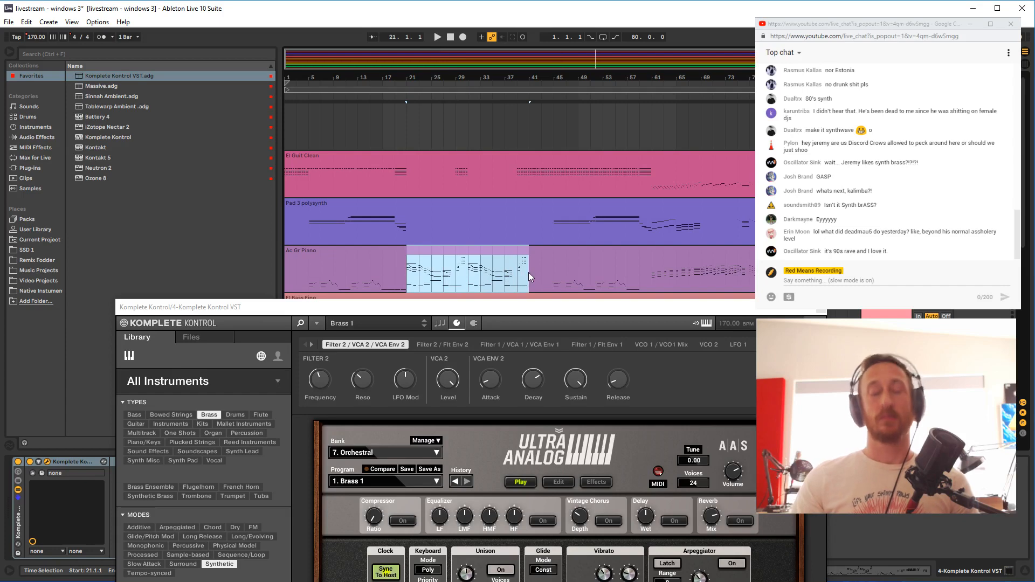
key(ctrl+l)
key(space)
drag(492, 307, 493, 175)
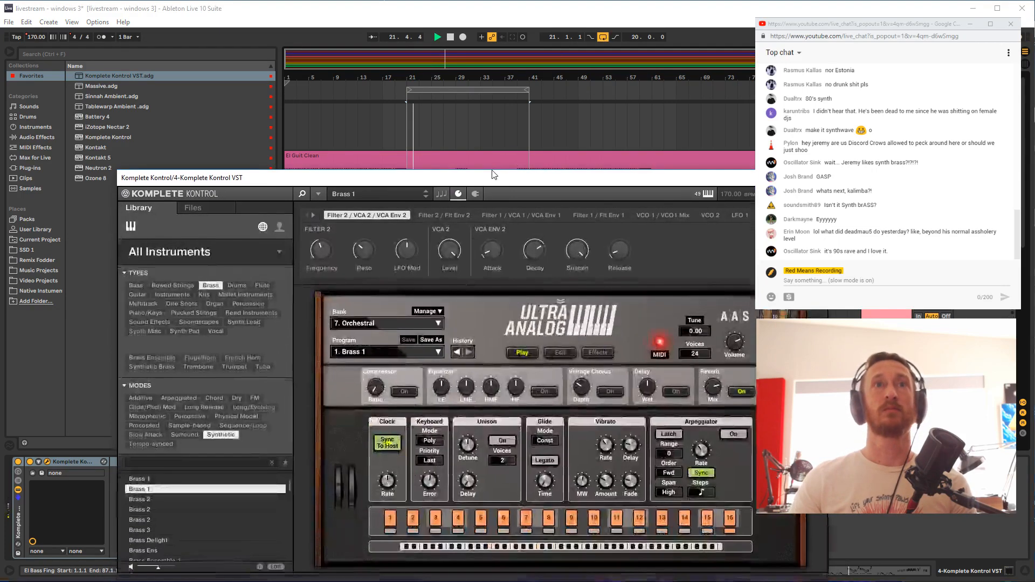
click(742, 391)
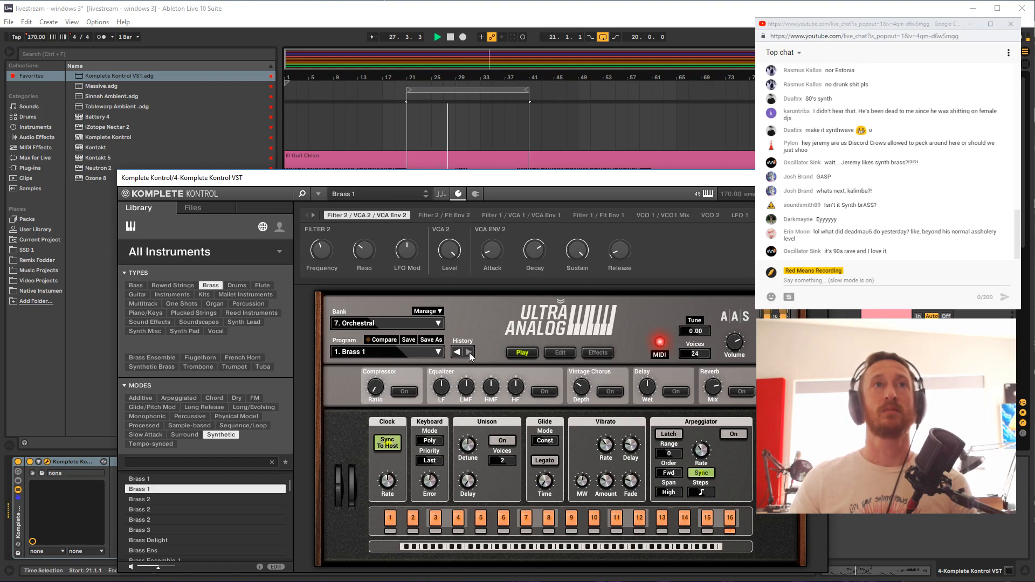
Show the installed plug-ins in the browser and bring the Komplete Kontrol window back into view
key(ctrl+alt+p)
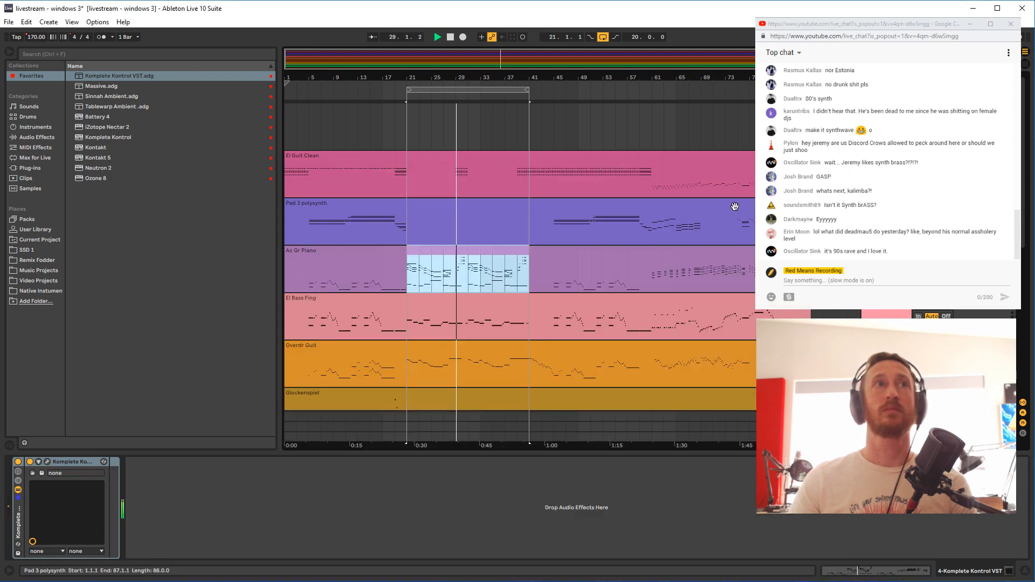
click(46, 168)
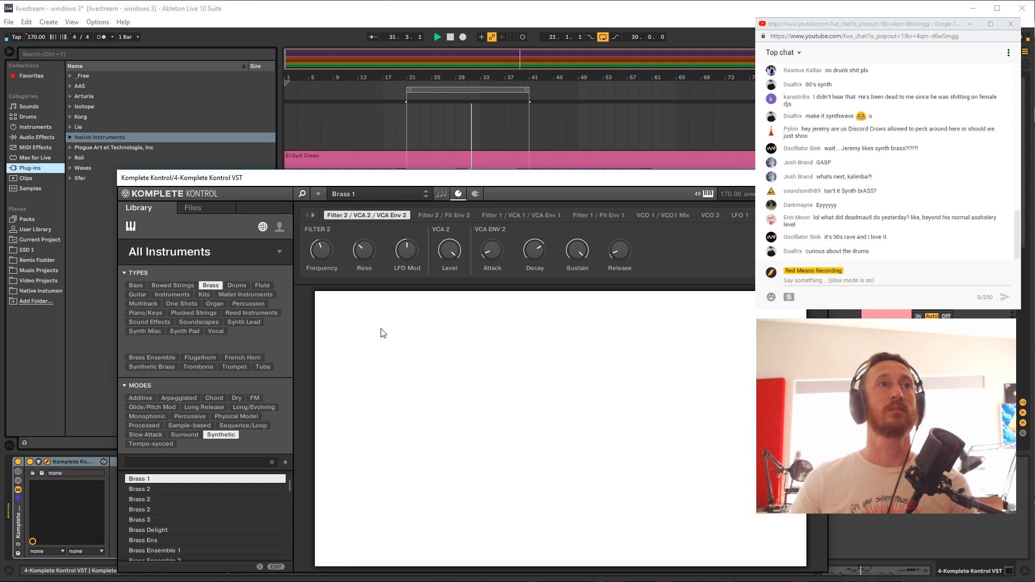
click(48, 461)
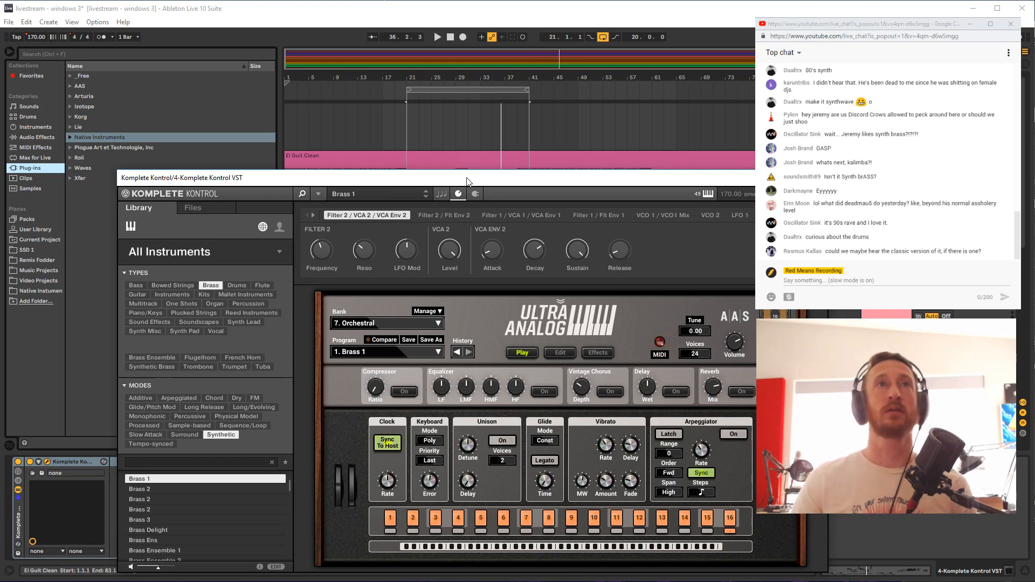
Replay the Ac Gr Piano part from bar 21 with Brass 1, moving its instrument window clear of the tracks, and stop playback
drag(468, 181, 454, 122)
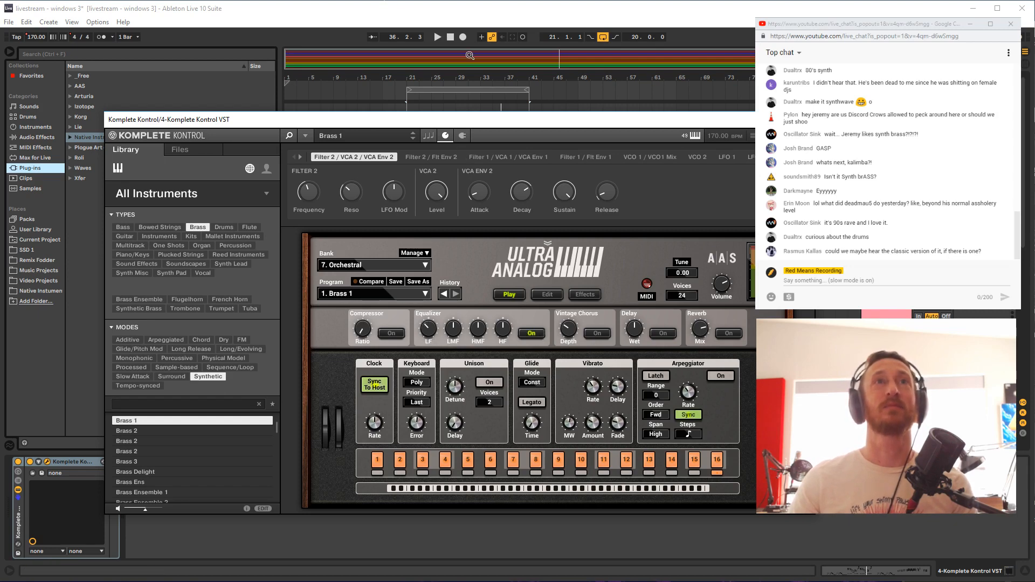
click(451, 37)
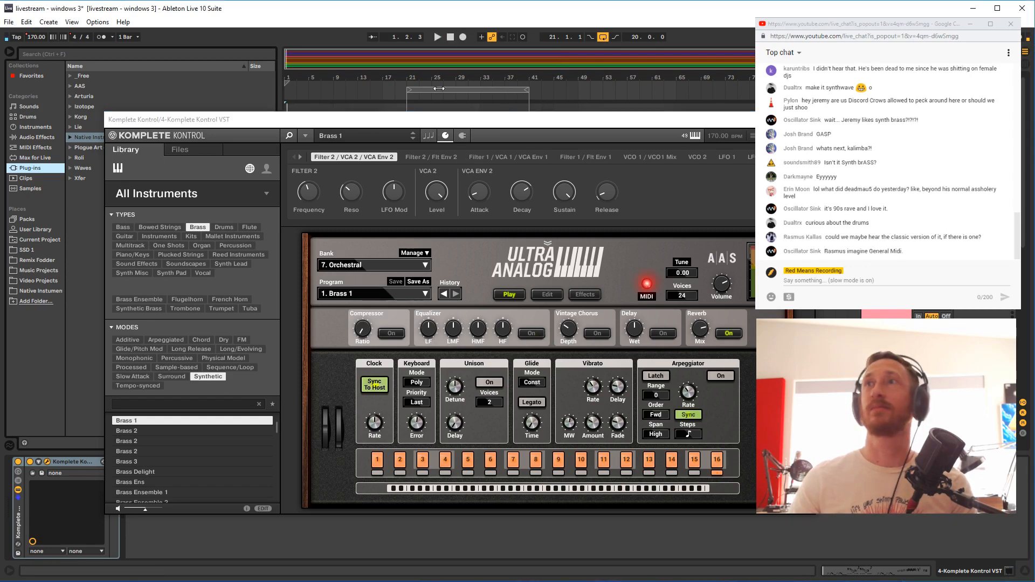
click(408, 207)
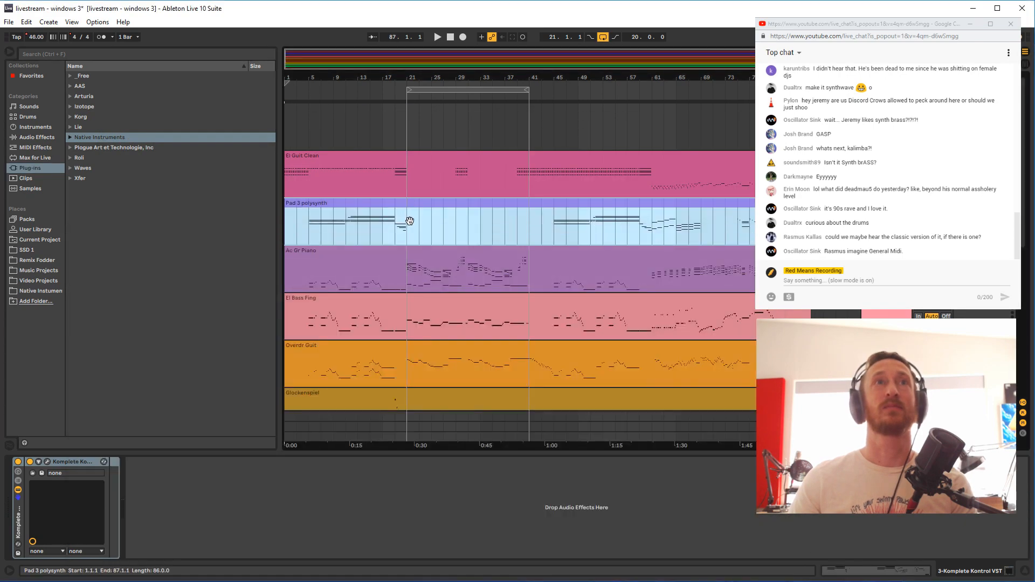
click(411, 236)
key(space)
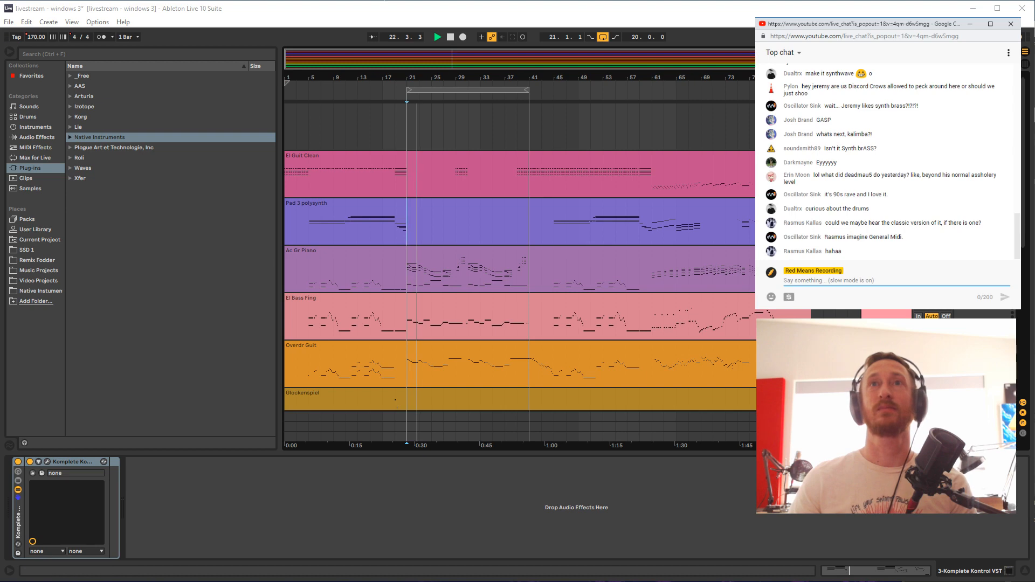
click(887, 251)
click(694, 448)
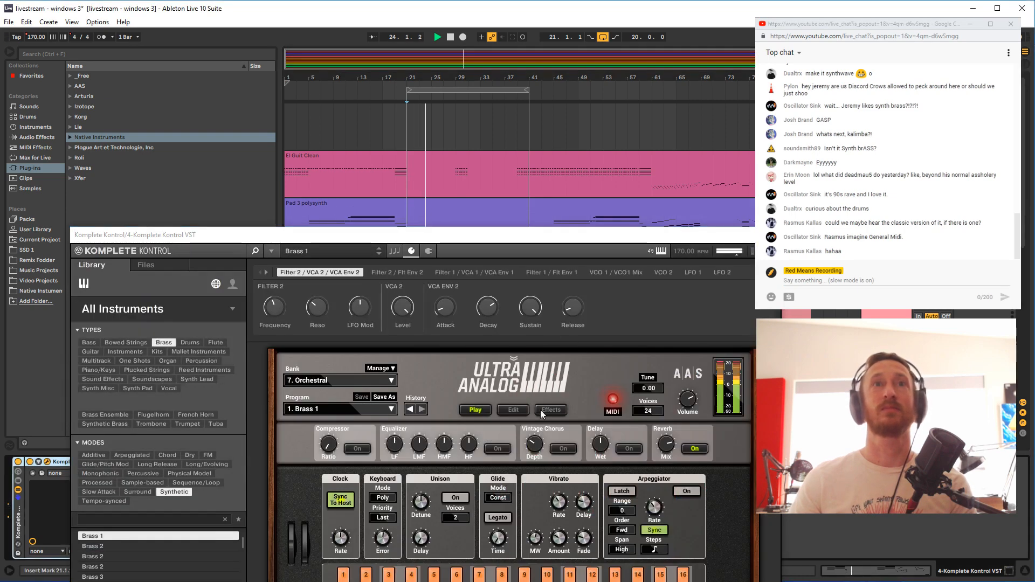
drag(425, 235, 454, 122)
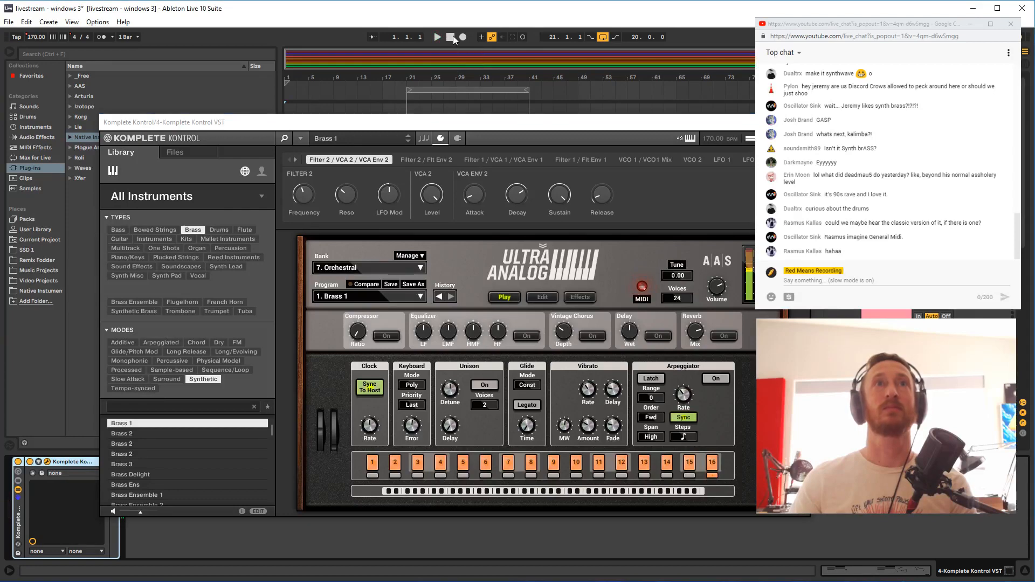
key(space)
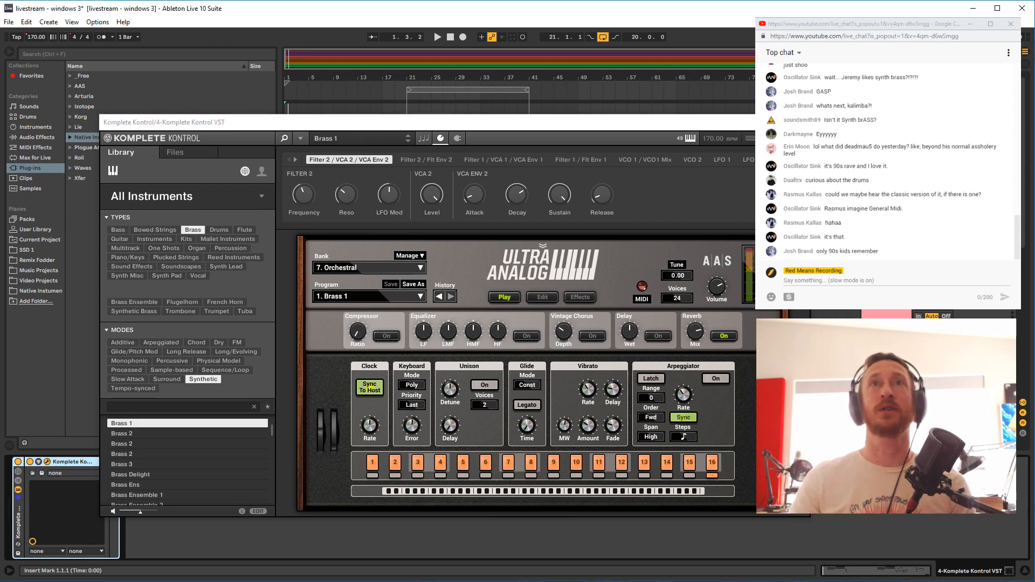
Replace Komplete Kontrol on the Ac Gr Piano track with the AAS Ultra Analog VA-2 instrument
key(ctrl+alt+p)
click(70, 96)
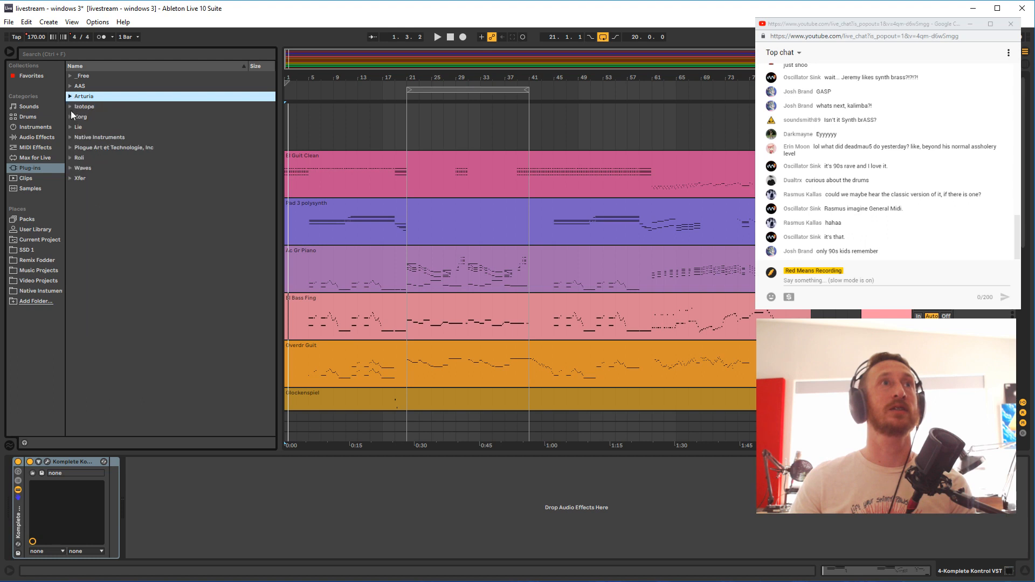
click(70, 96)
click(112, 107)
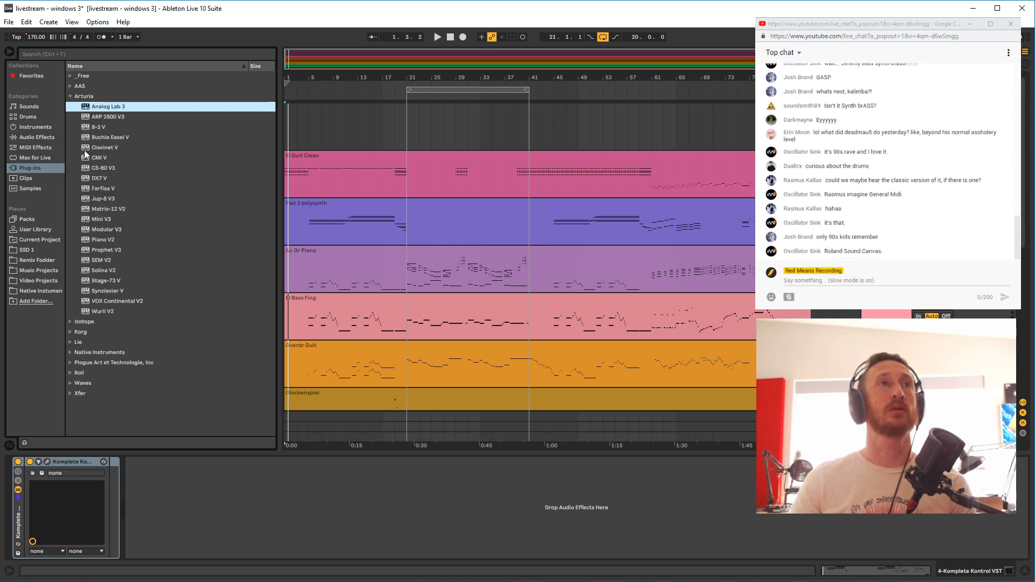
click(70, 96)
click(70, 89)
drag(97, 157, 24, 524)
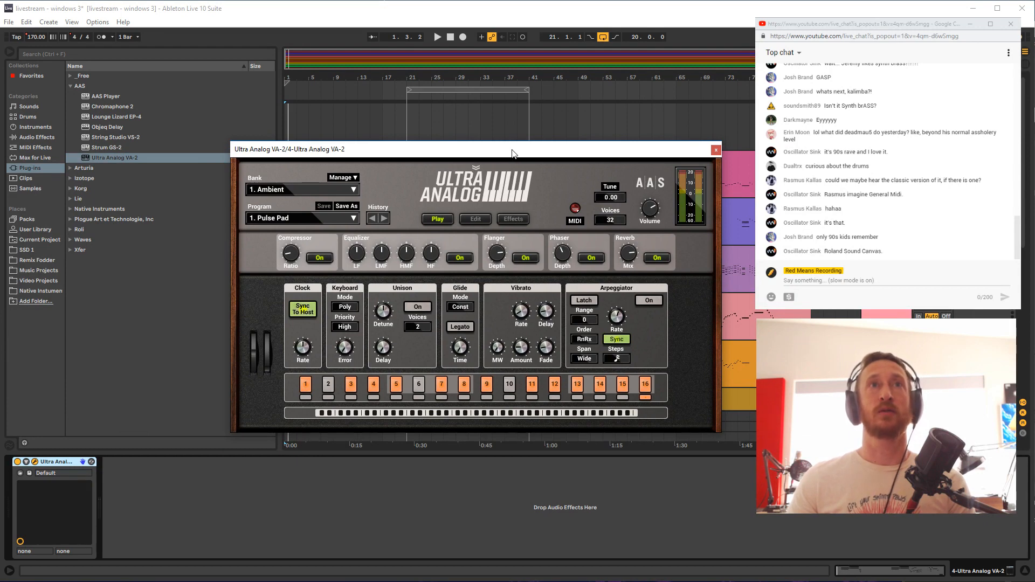
drag(512, 154, 510, 153)
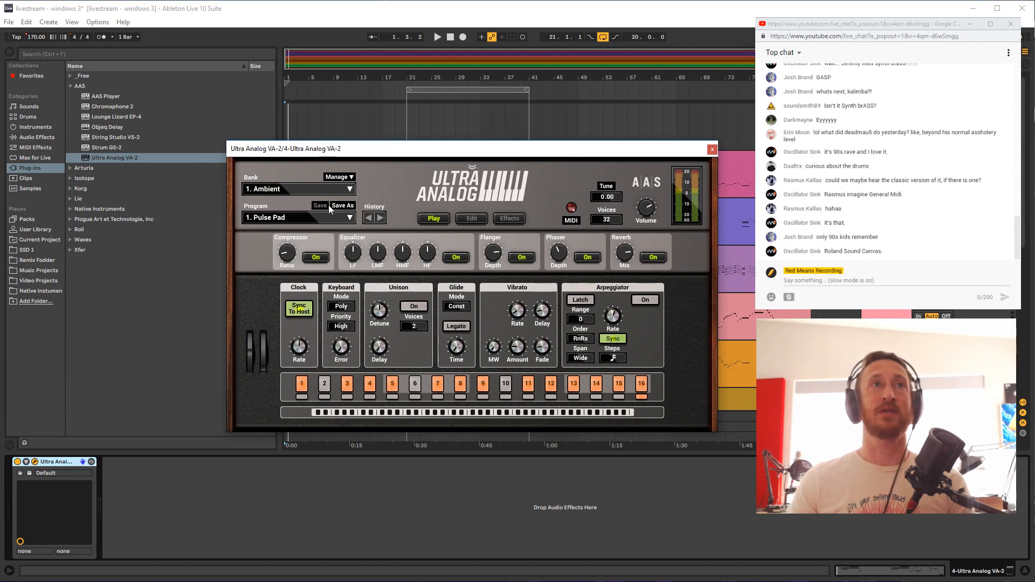
Browse Ultra Analog's banks and load 11. Polysynth, and check its list of programs
click(307, 219)
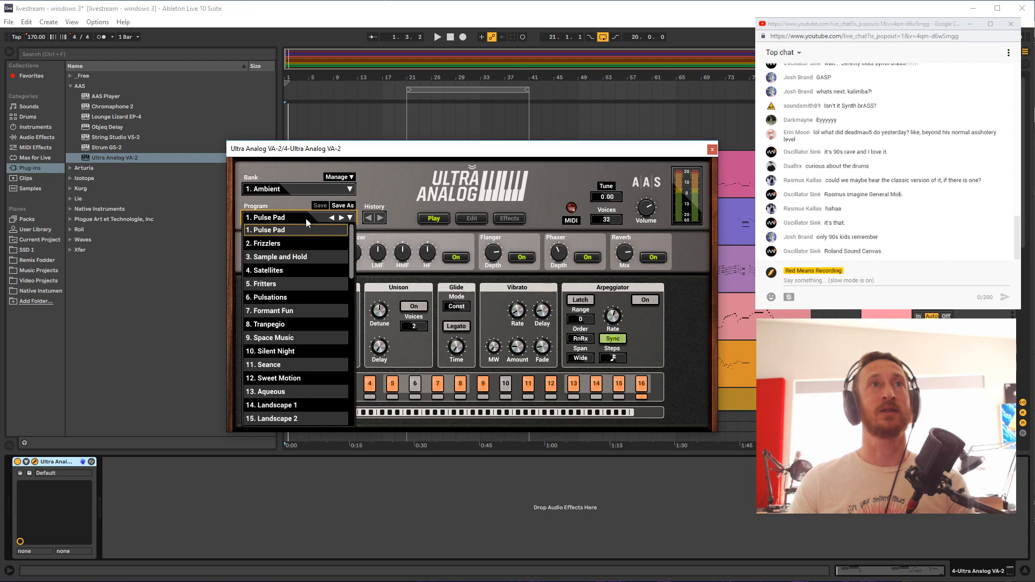
click(276, 189)
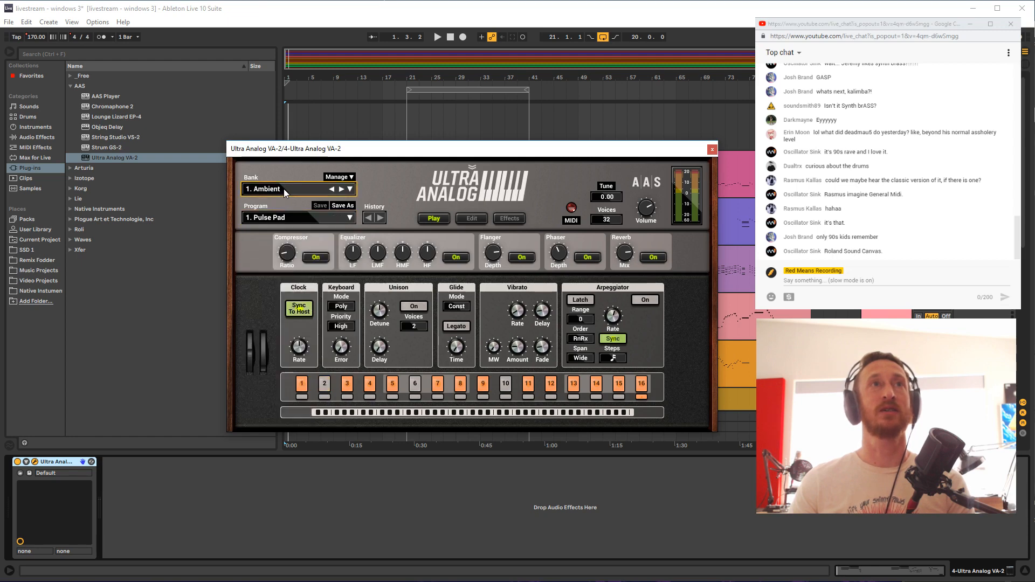
click(284, 188)
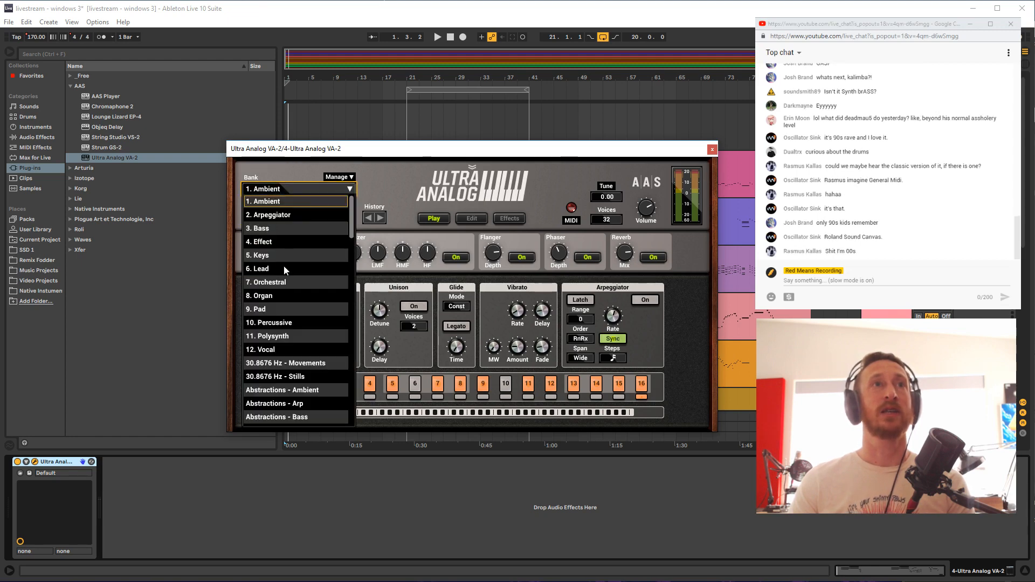
scroll(286, 269, down, 2)
scroll(284, 267, down, 5)
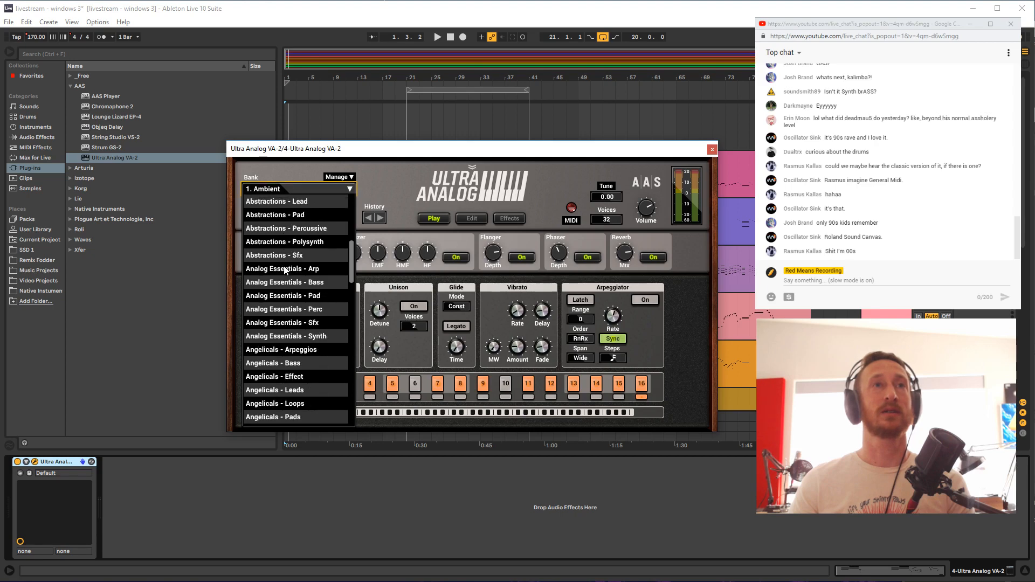
scroll(282, 264, up, 7)
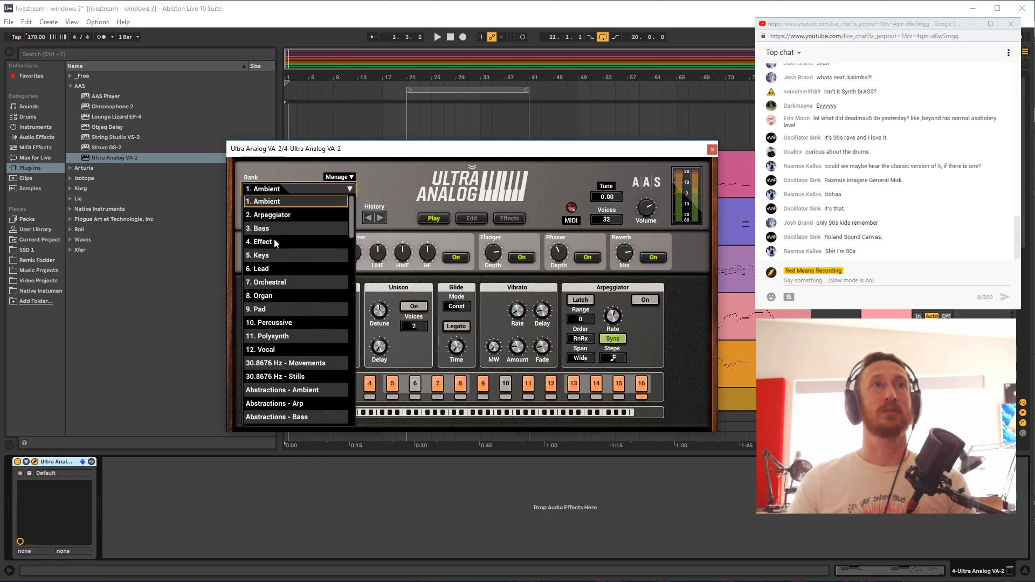
click(302, 336)
click(296, 216)
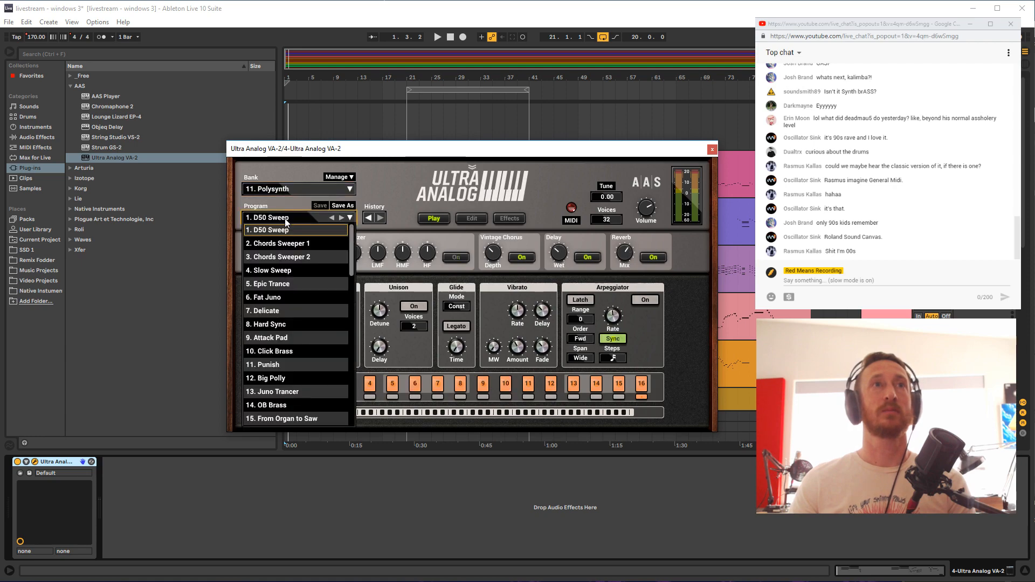
click(443, 178)
click(472, 161)
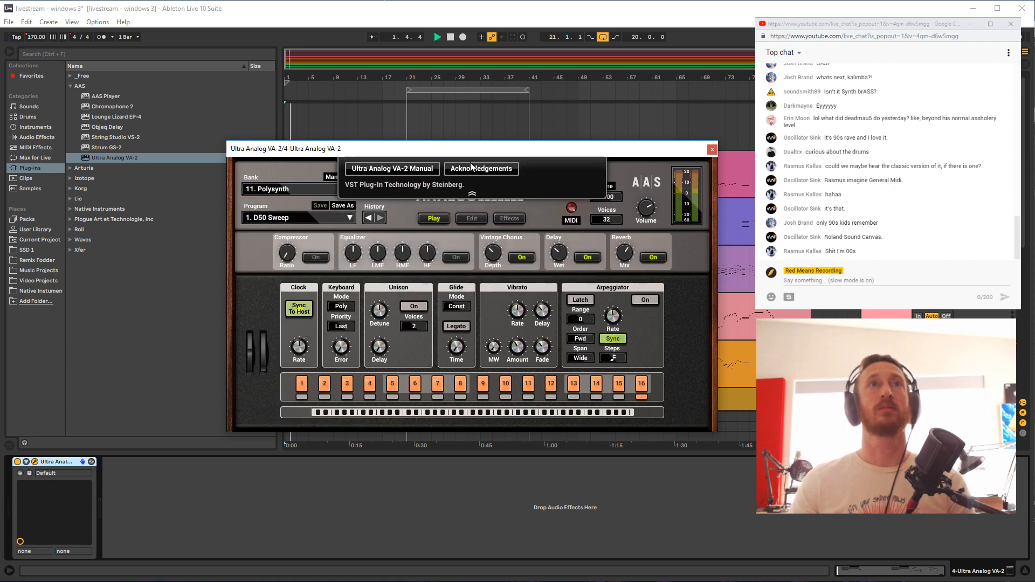
Audition the D50 Sweep program on the Ac Gr Piano part from bar 21
drag(415, 149, 348, 387)
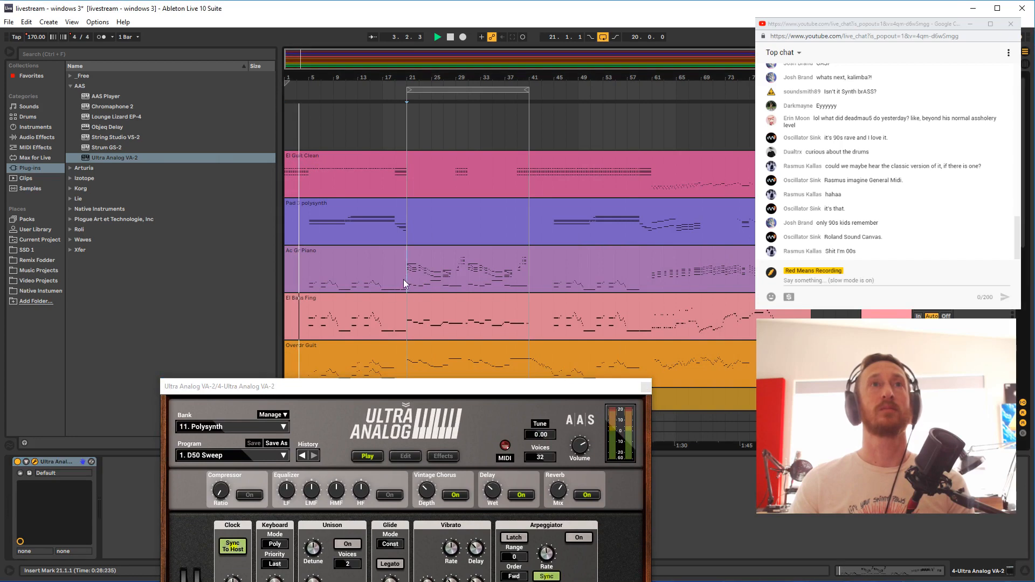
click(406, 276)
drag(432, 392, 461, 193)
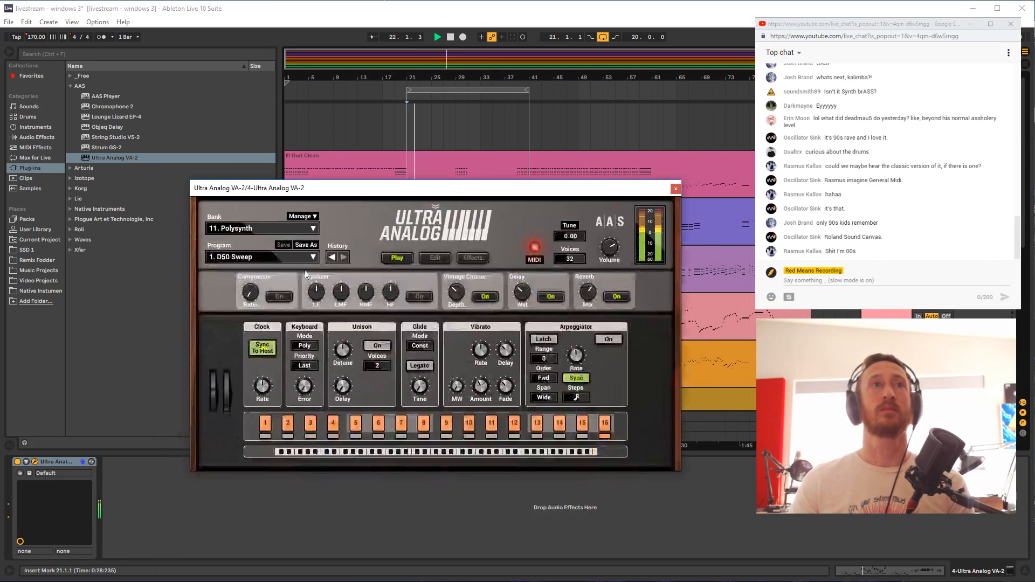
Try the 10. Click Brass program on the Ac Gr Piano part, playing from bar 21
click(263, 257)
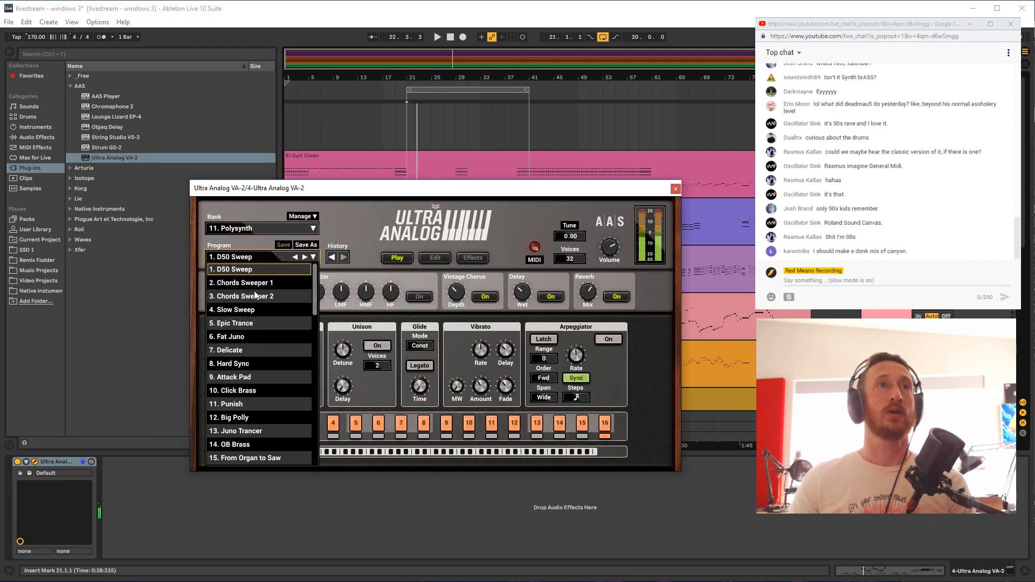
click(259, 391)
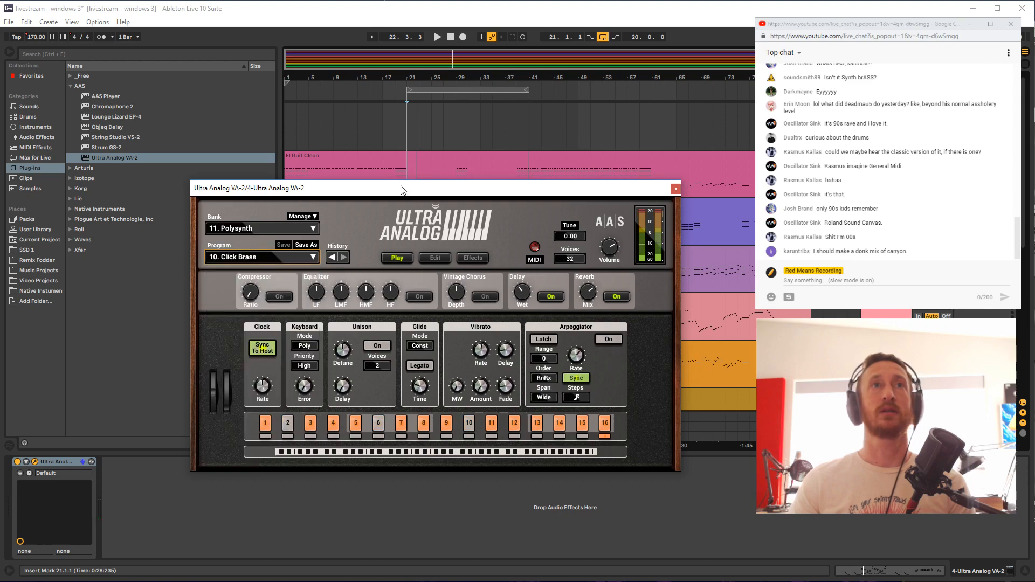
drag(401, 190, 367, 353)
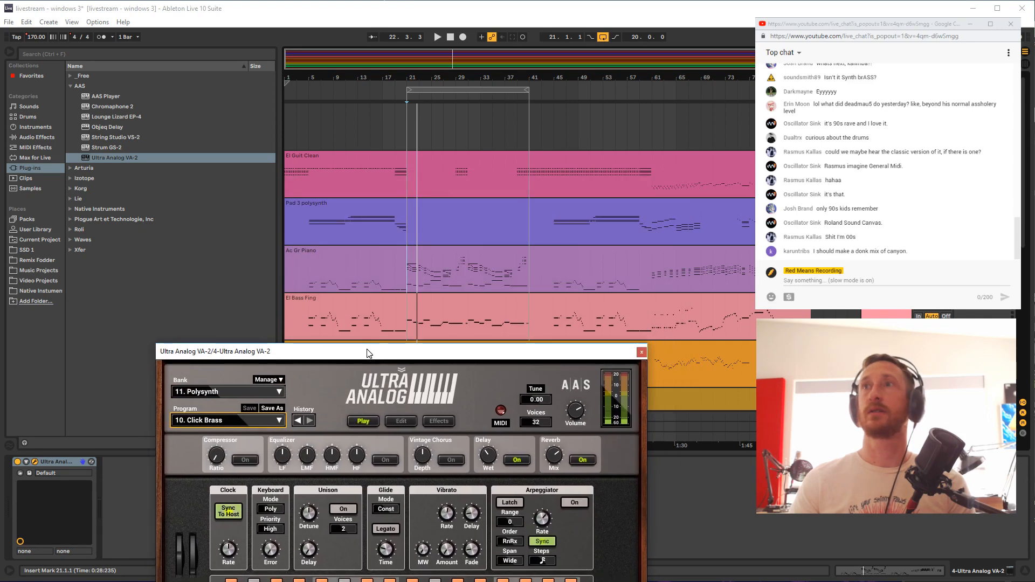
click(409, 282)
key(space)
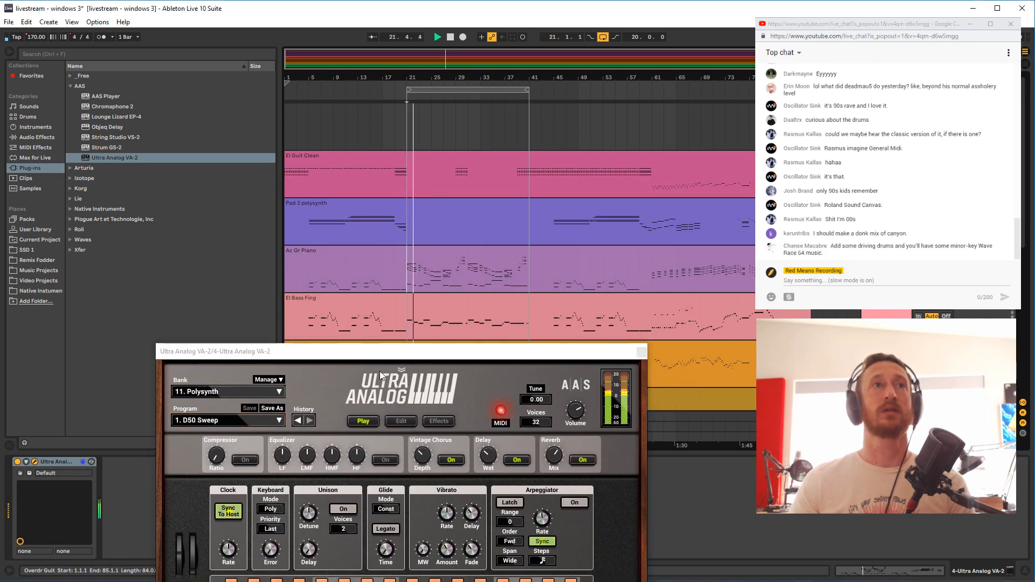
key(space)
Reselect the 10. Click Brass program and try playing the part again
click(226, 420)
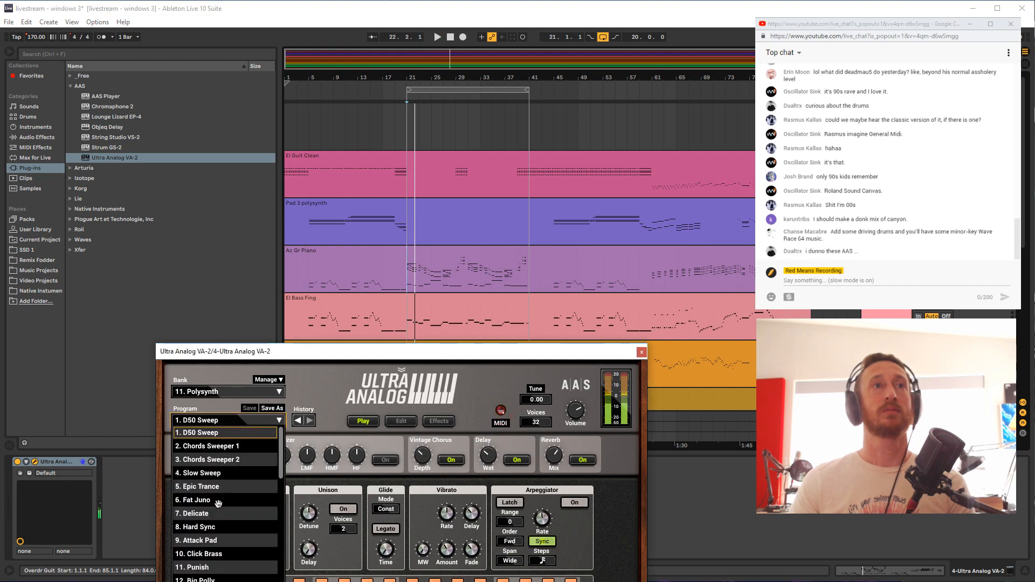
click(205, 554)
key(space)
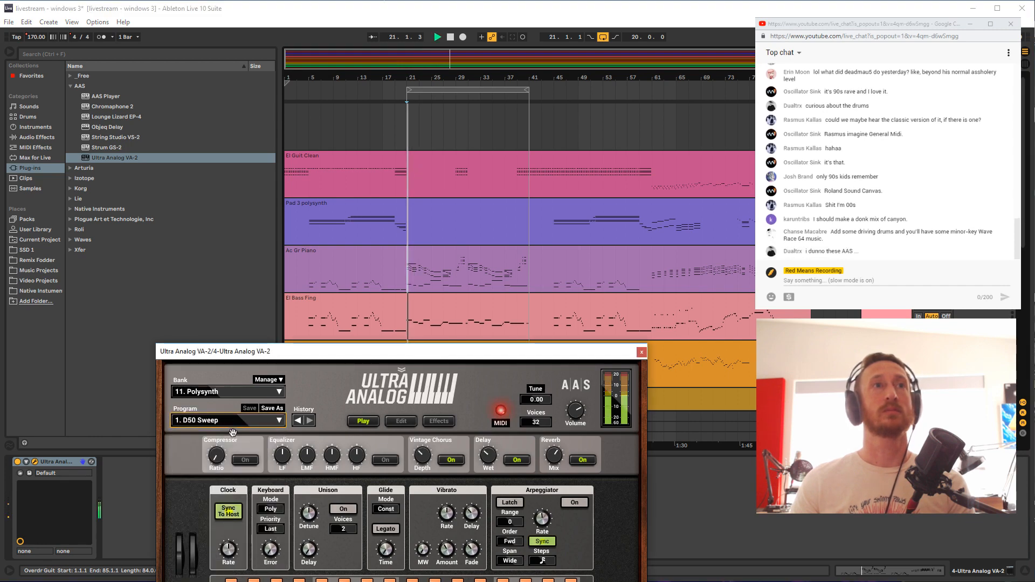
key(space)
Switch the program to 11. Punish, return to 10. Click Brass and try playing from bar 21 once more
click(229, 420)
click(211, 564)
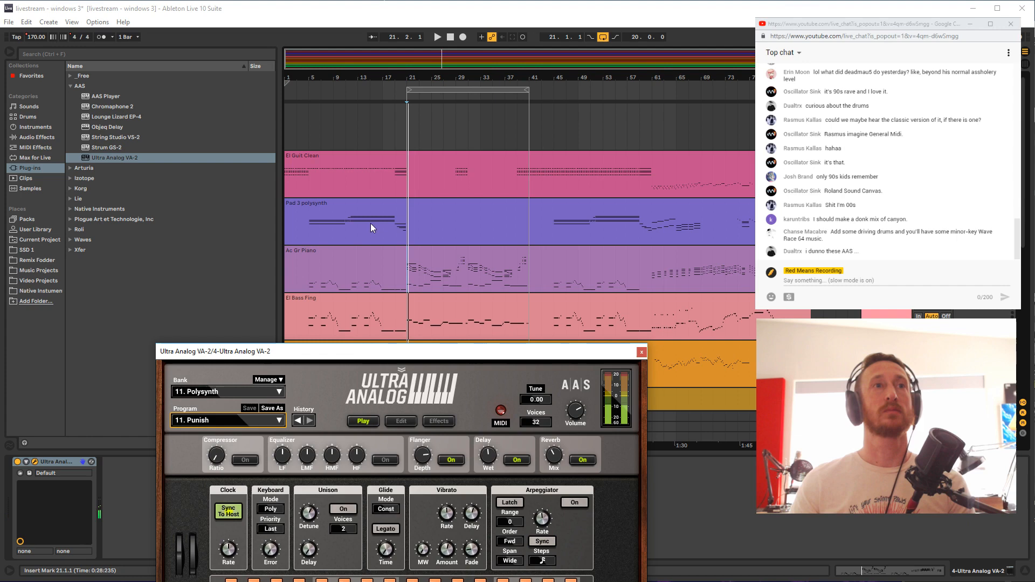
click(226, 420)
click(218, 515)
click(406, 283)
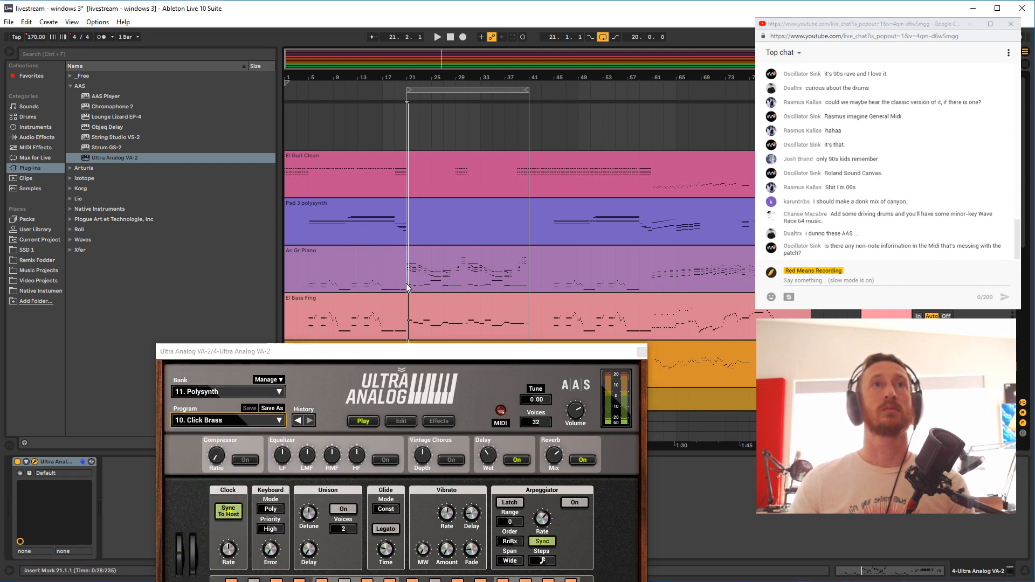
key(space)
key(space)
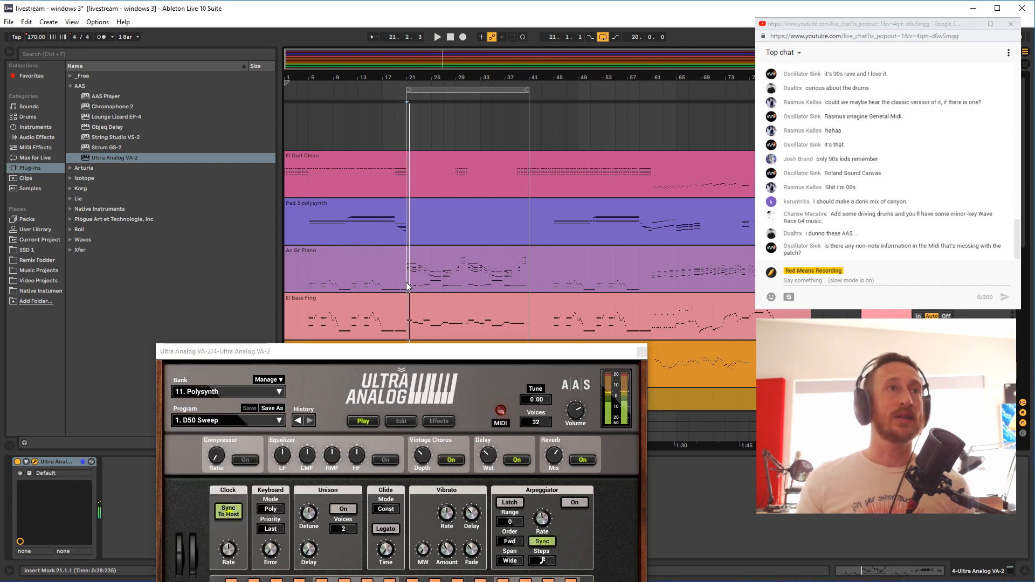
Advance through the Polysynth programs one at a time from D50 Sweep to 10. Click Brass
drag(395, 356, 573, 201)
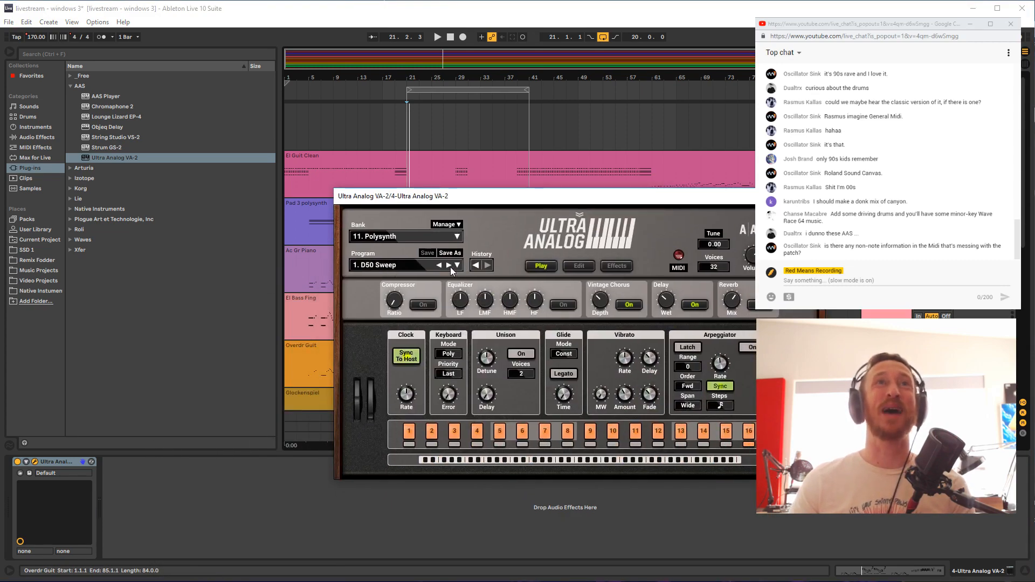
click(448, 265)
click(449, 265)
click(448, 266)
click(448, 265)
click(448, 266)
click(448, 266)
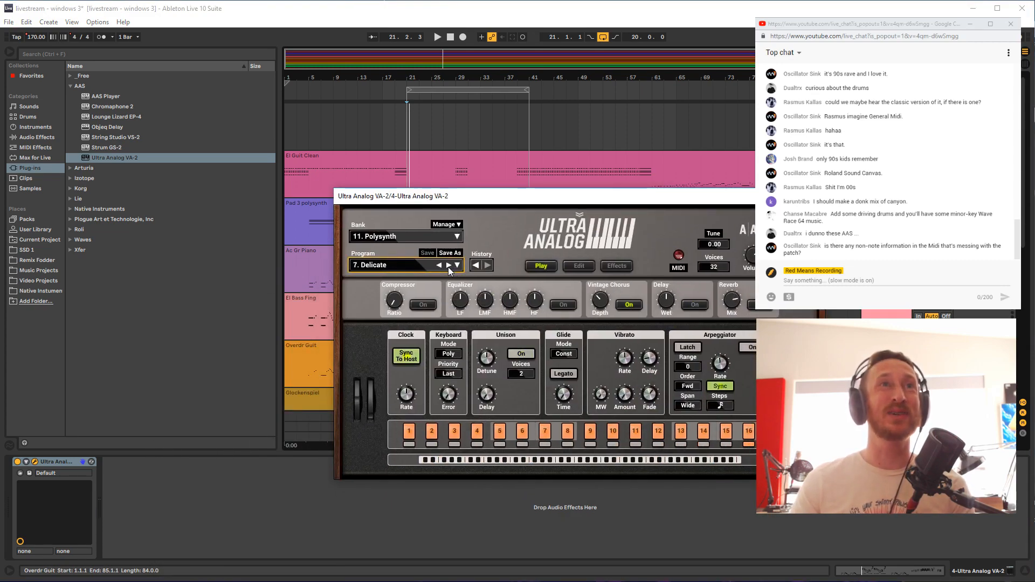
click(448, 266)
click(448, 265)
click(448, 265)
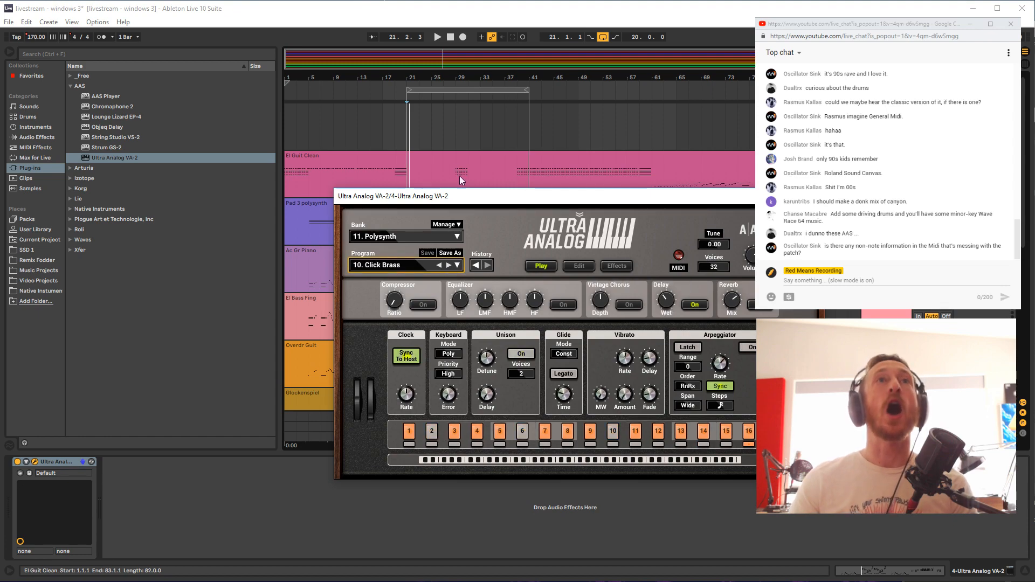
Open the Ac Gr Piano clip in an enlarged clip view and show its envelopes instead of its notes
mouse_move(464, 196)
mouse_down()
mouse_move(439, 320)
mouse_move(414, 345)
mouse_up()
click(431, 270)
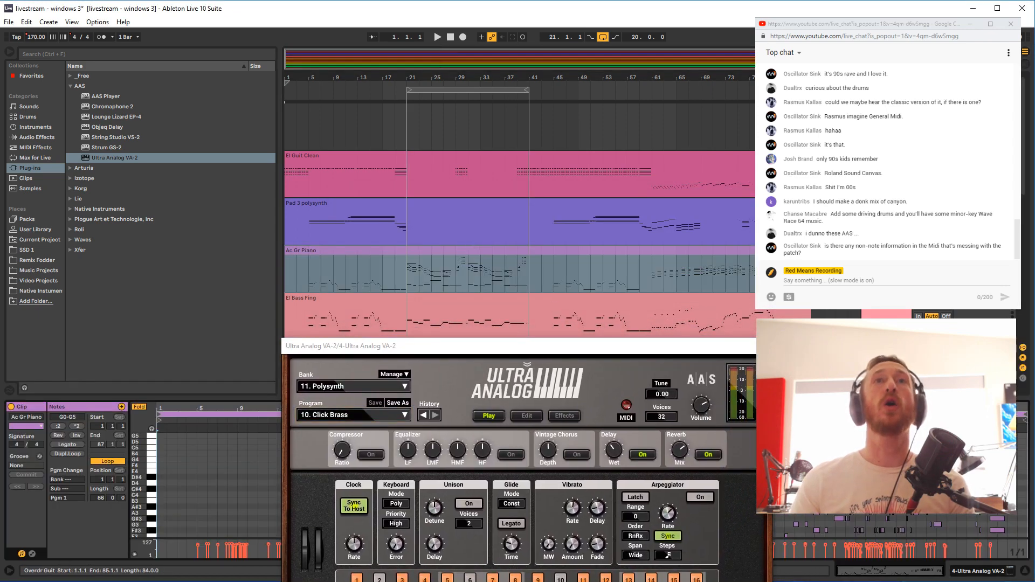
drag(681, 400, 680, 214)
click(32, 554)
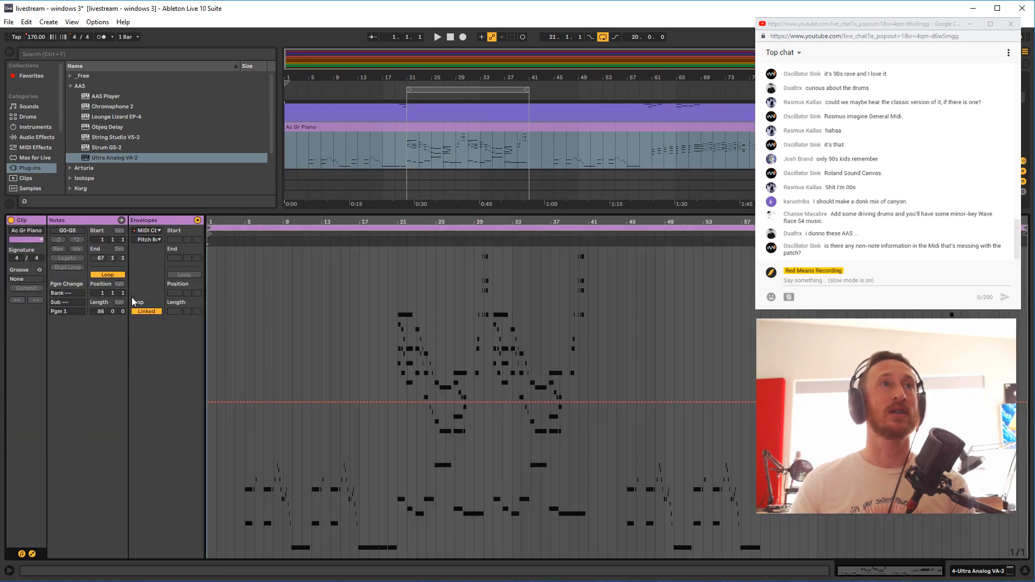
Find the MIDI controller 91 envelope in the Ac Gr Piano clip and delete its automation
click(149, 239)
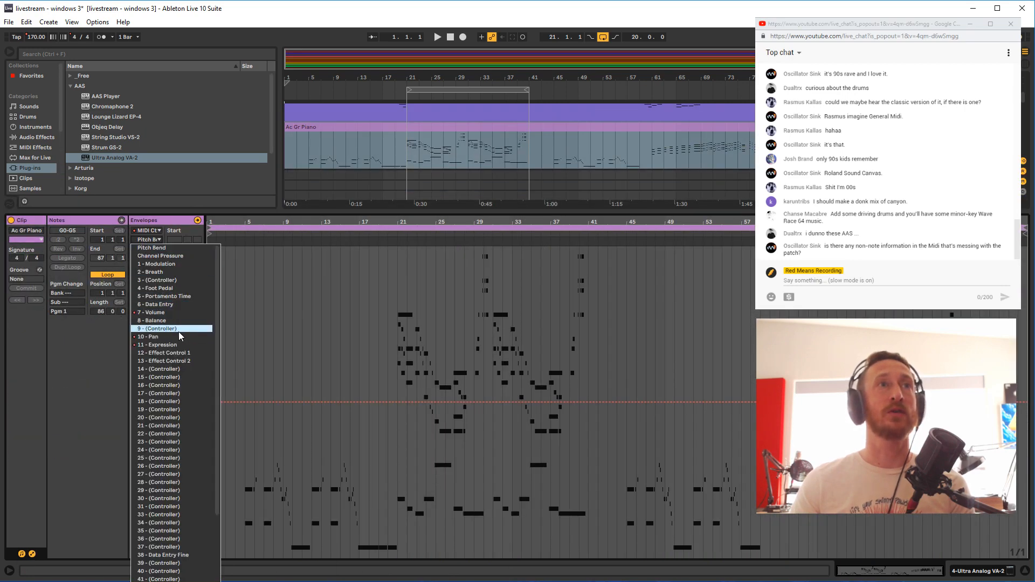
scroll(177, 343, down, 10)
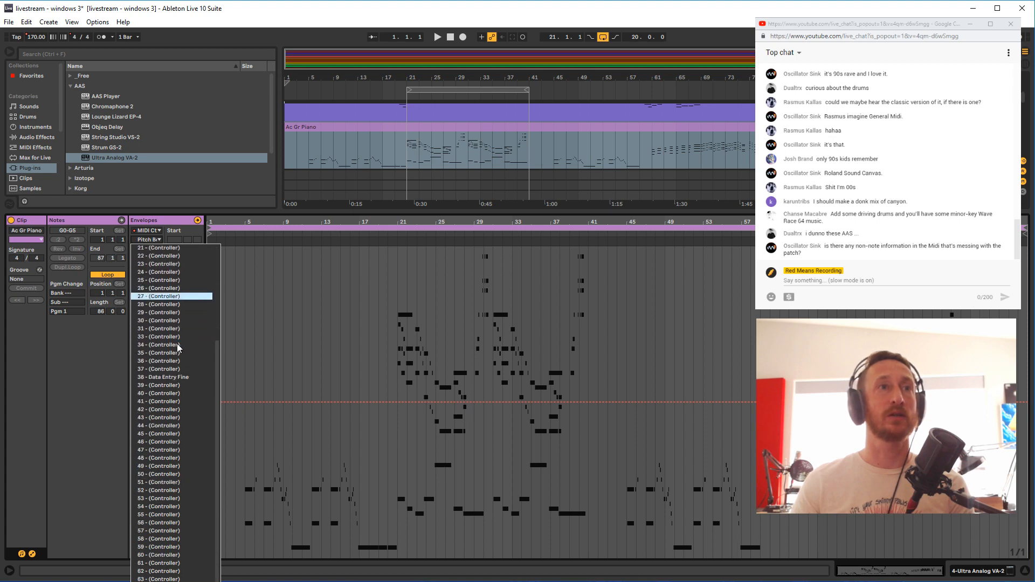
scroll(162, 522, down, 9)
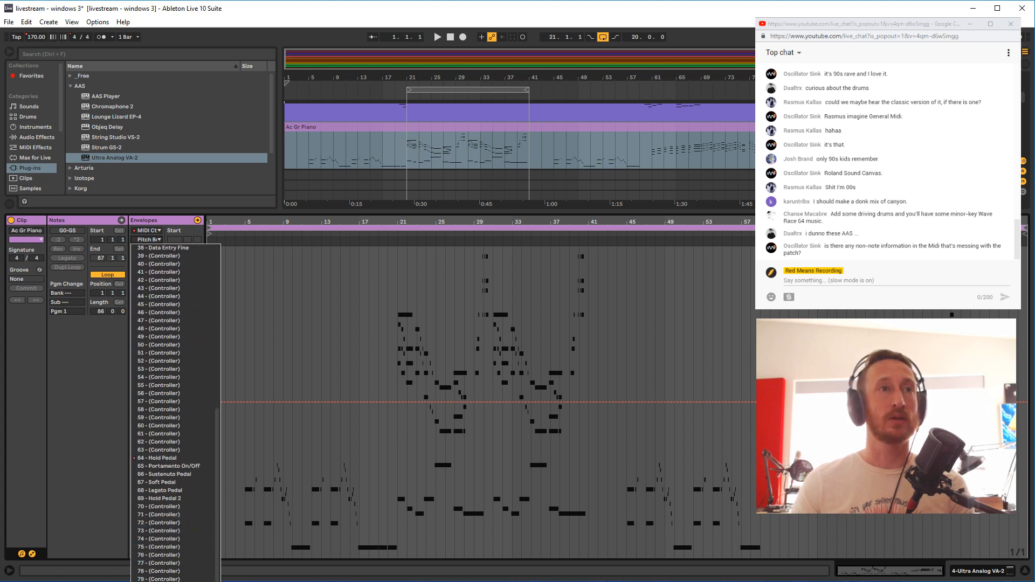
click(162, 522)
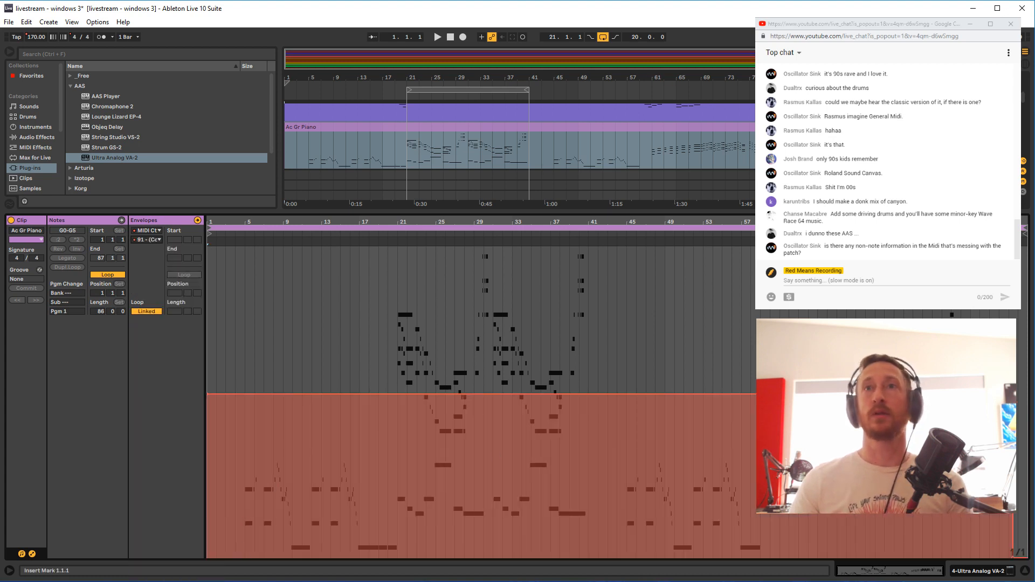
click(1014, 394)
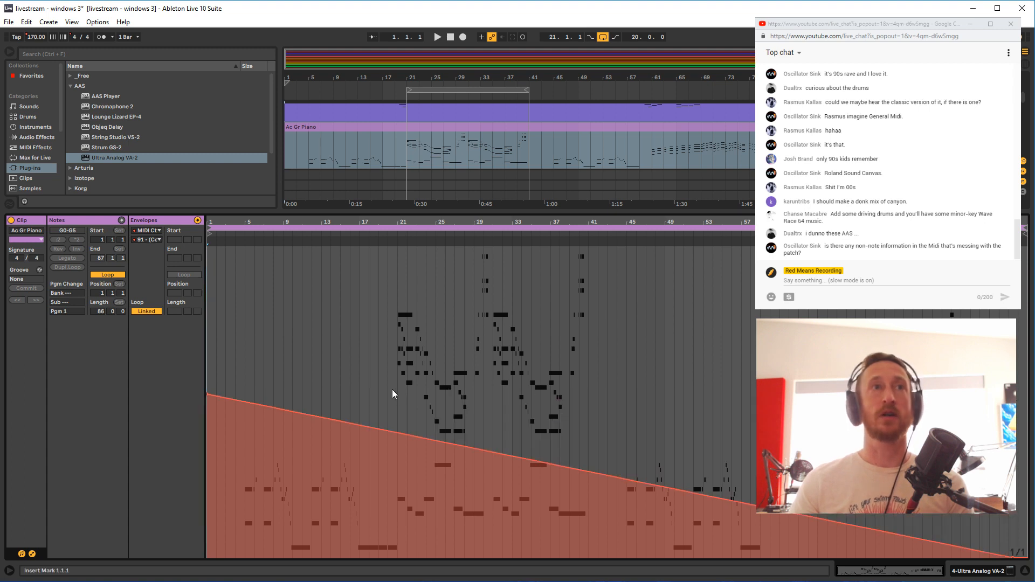
key(ctrl+a)
key(Delete)
Delete the controller 93 automation from the Ac Gr Piano clip
click(146, 240)
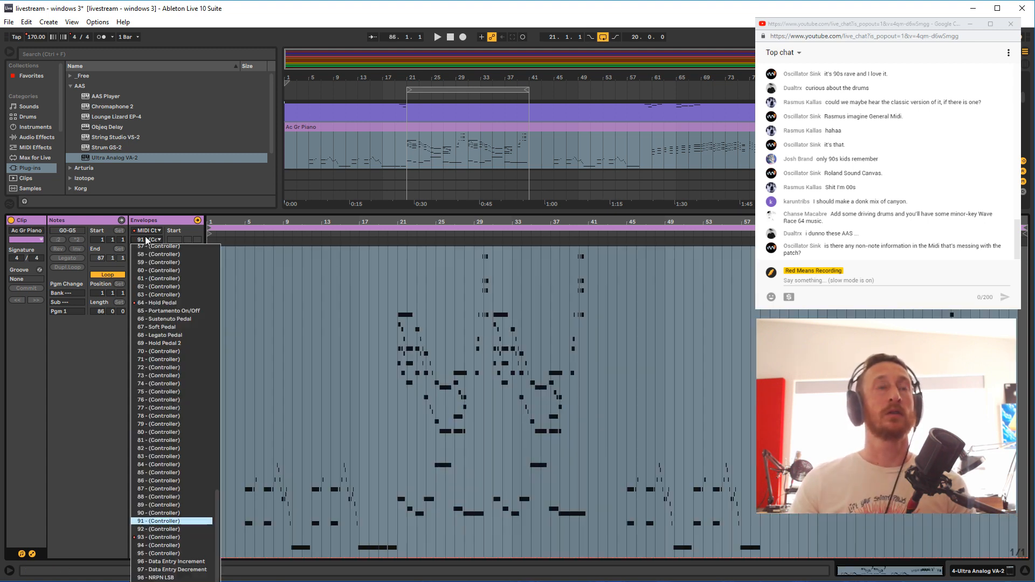
click(162, 538)
key(ctrl+a)
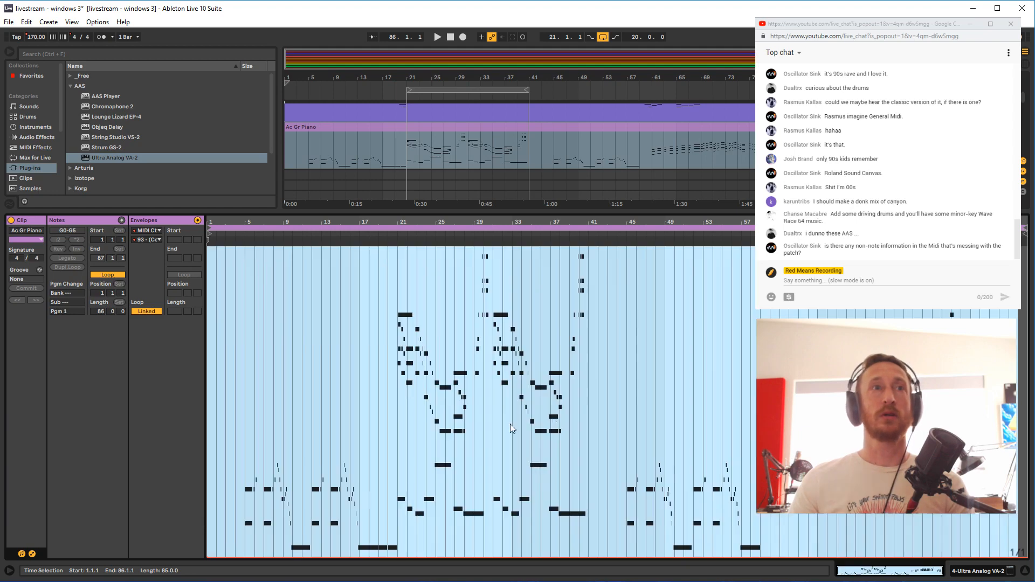
click(354, 415)
Check the clip's MIDI controller list from 93 back up to Pitch Bend for remaining automation
click(141, 241)
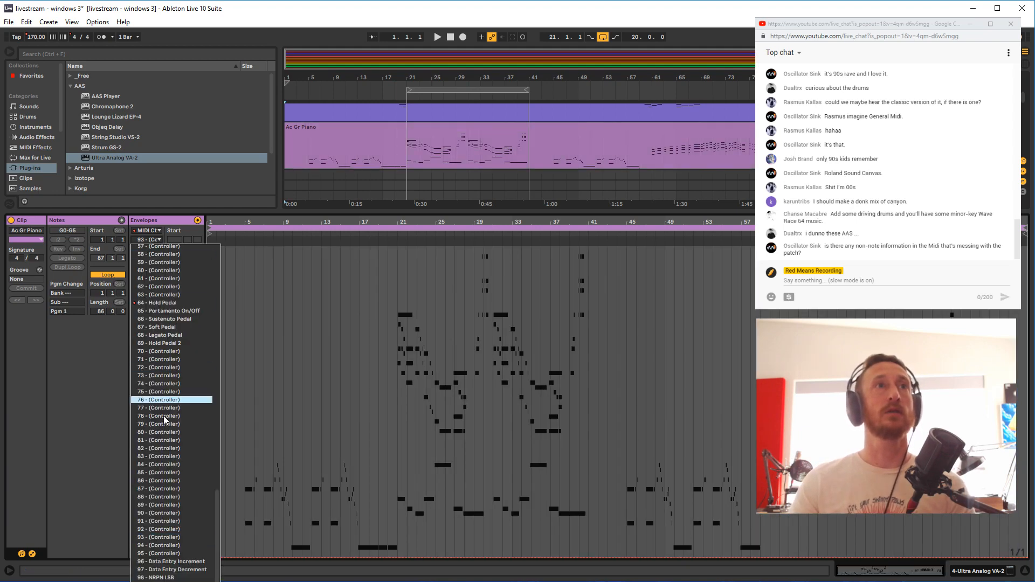
scroll(163, 539, up, 9)
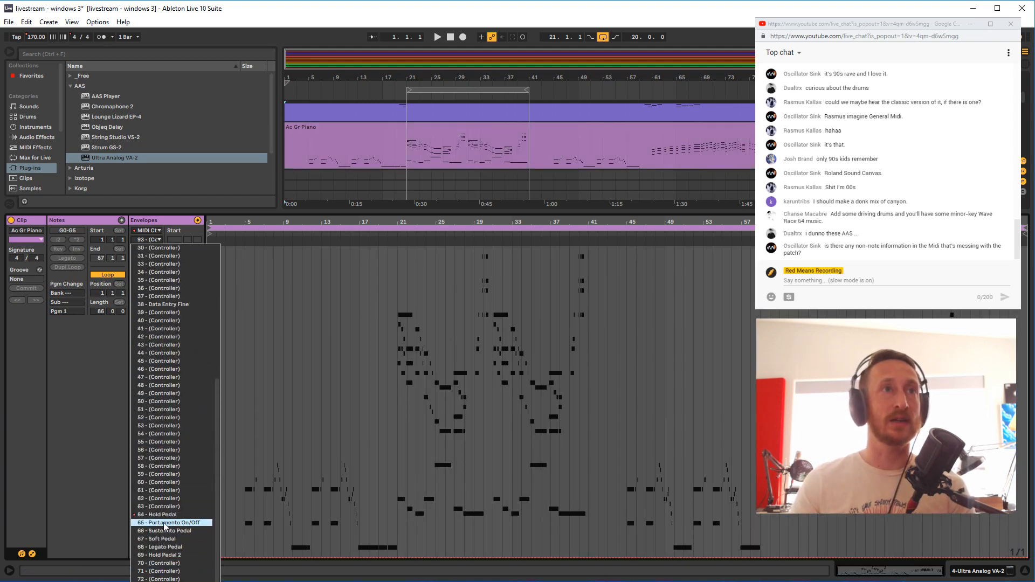
scroll(164, 515, up, 10)
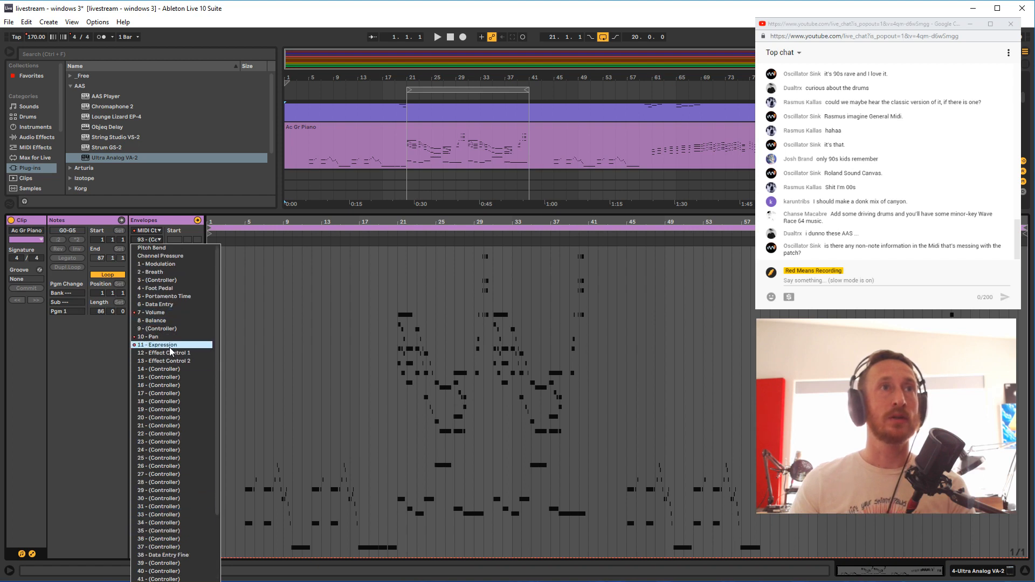
click(357, 317)
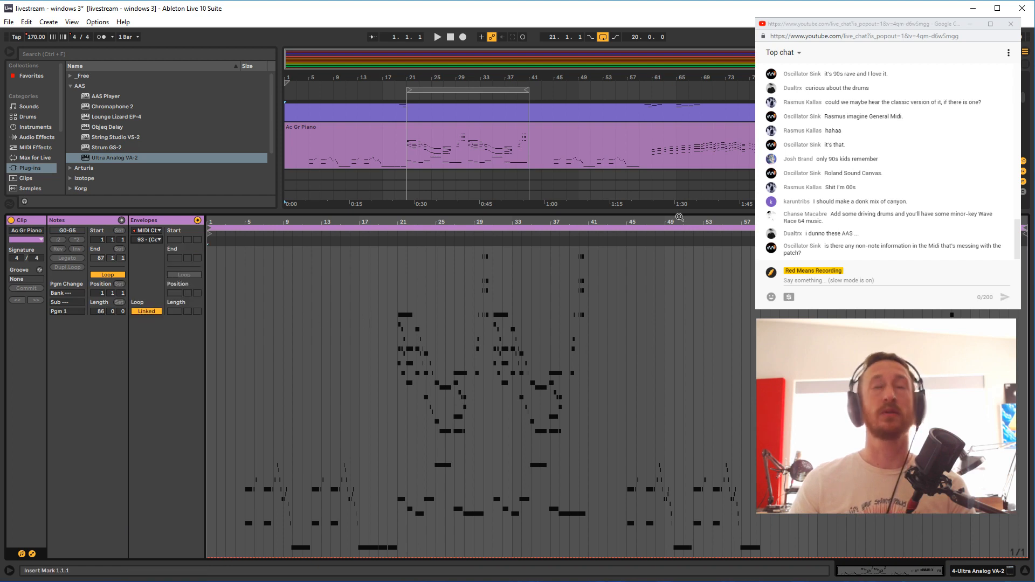
Enlarge the arrangement area, play the Ac Gr Piano part from bar 21 with its device view shown, and stop playback
drag(677, 209, 677, 321)
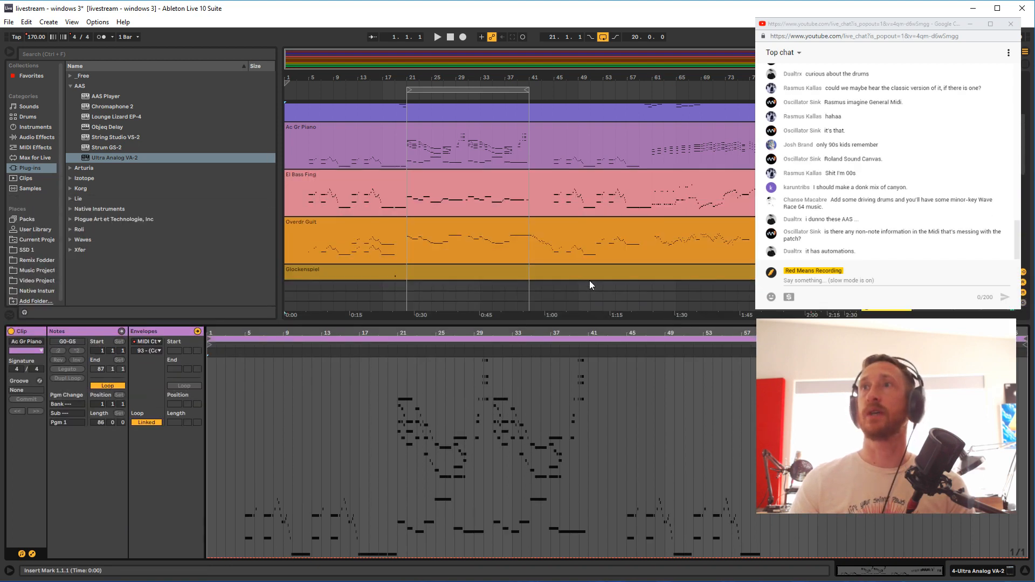
key(space)
click(408, 154)
key(shift+Tab)
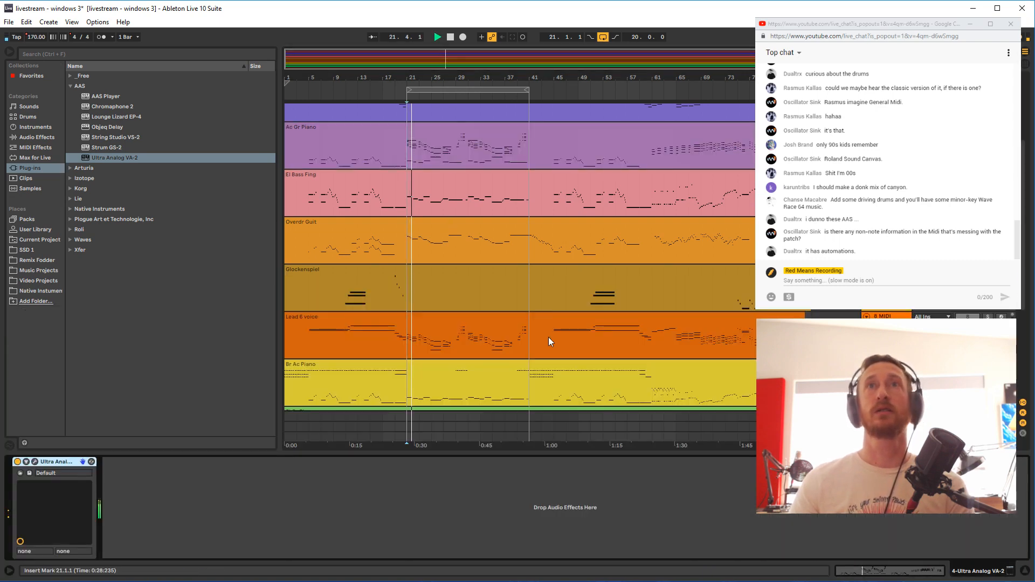
key(space)
Reopen Ultra Analog, choose the 10. Click Brass program and try playing Ac Gr Piano from bar 21
click(36, 462)
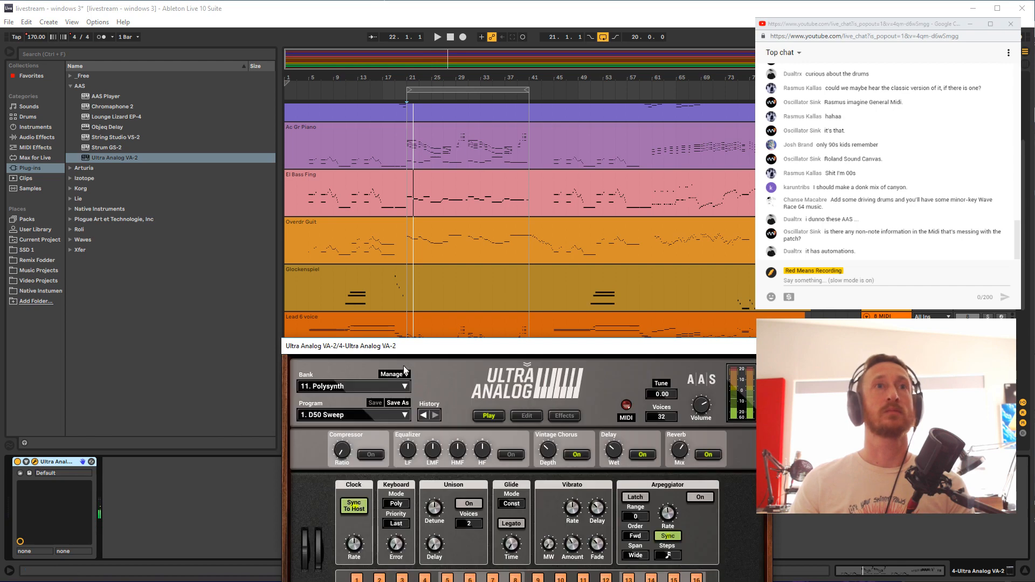
drag(414, 344, 338, 233)
click(313, 301)
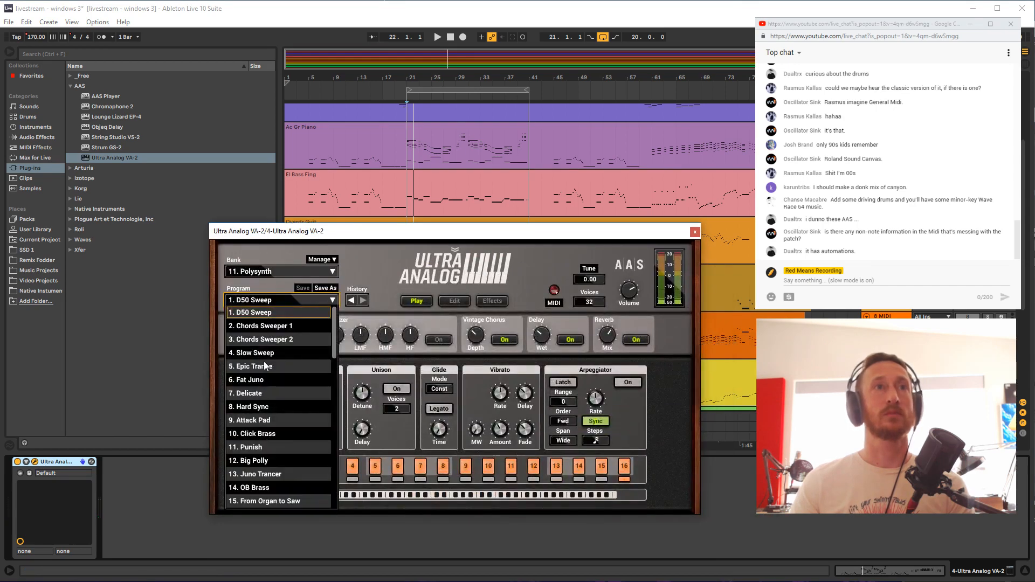
click(262, 435)
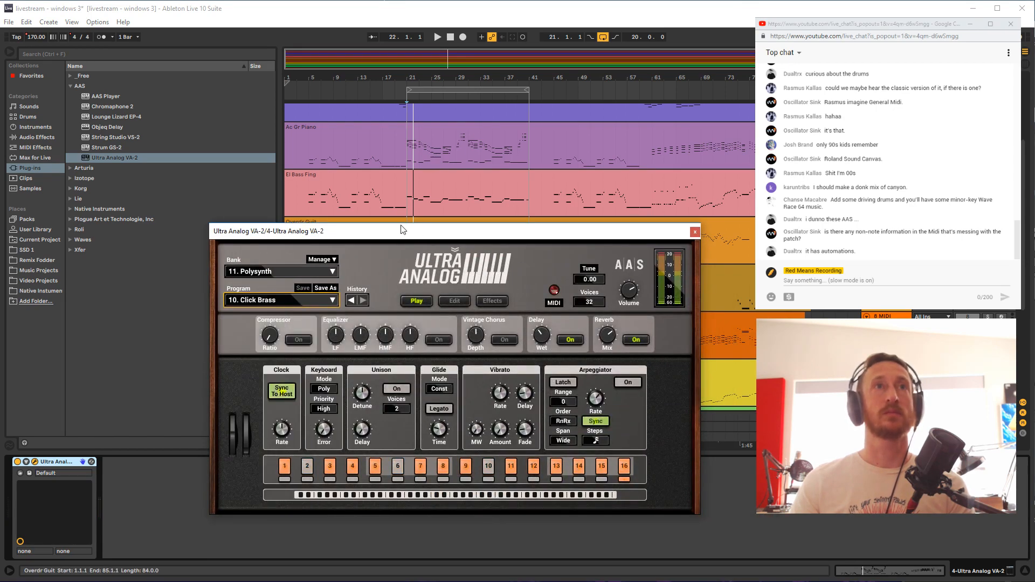
drag(400, 231, 286, 217)
click(408, 161)
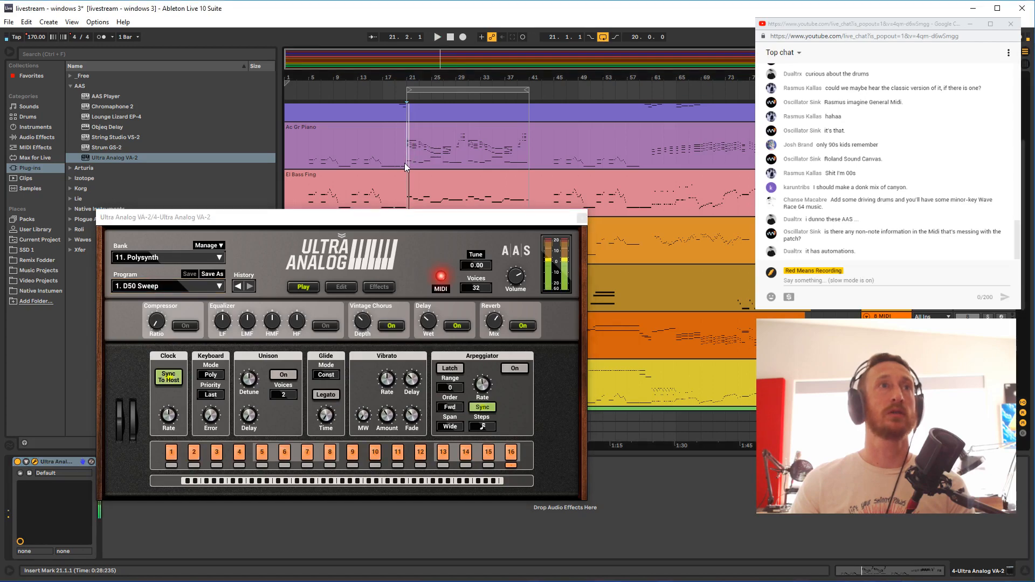
Reopen the Ac Gr Piano clip, close the synth window and recheck the clip's controller list for automation
click(465, 143)
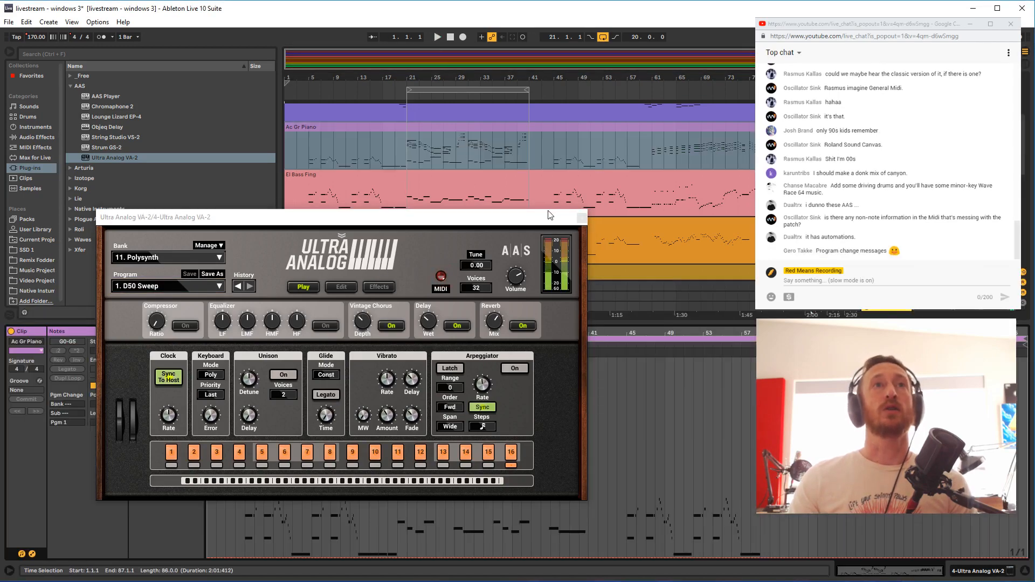
click(581, 217)
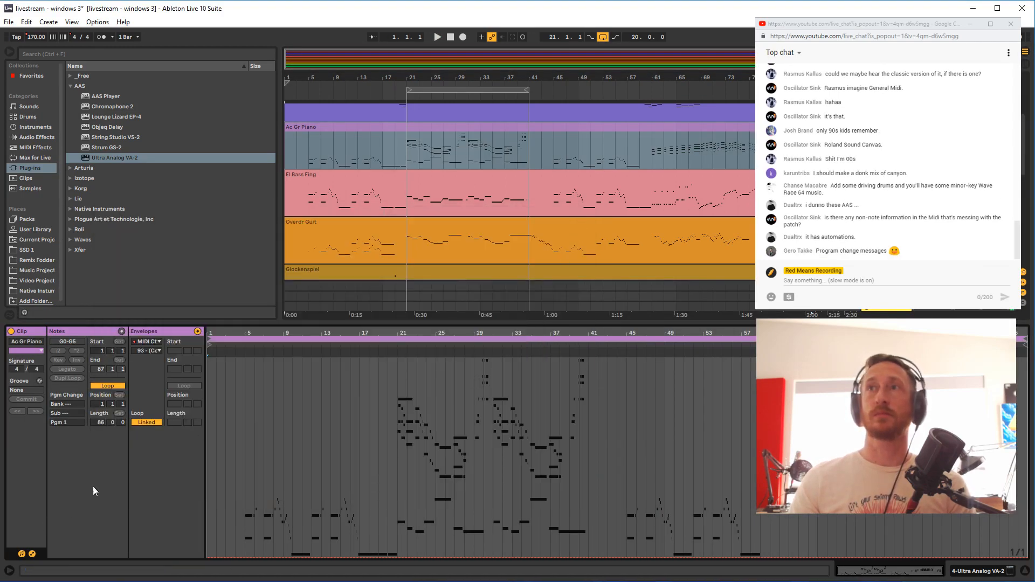
click(145, 350)
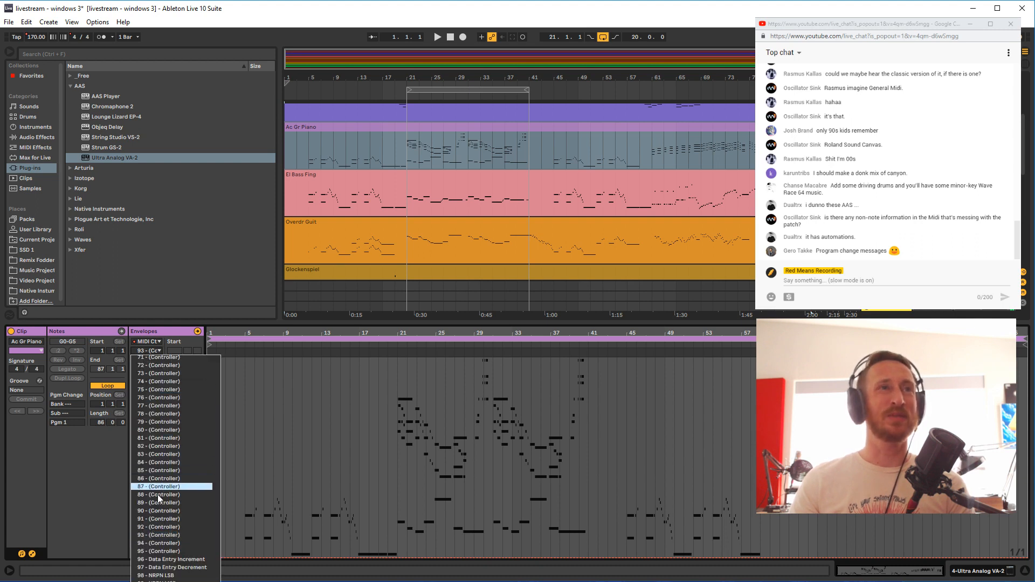
scroll(173, 469, up, 3)
scroll(178, 480, up, 10)
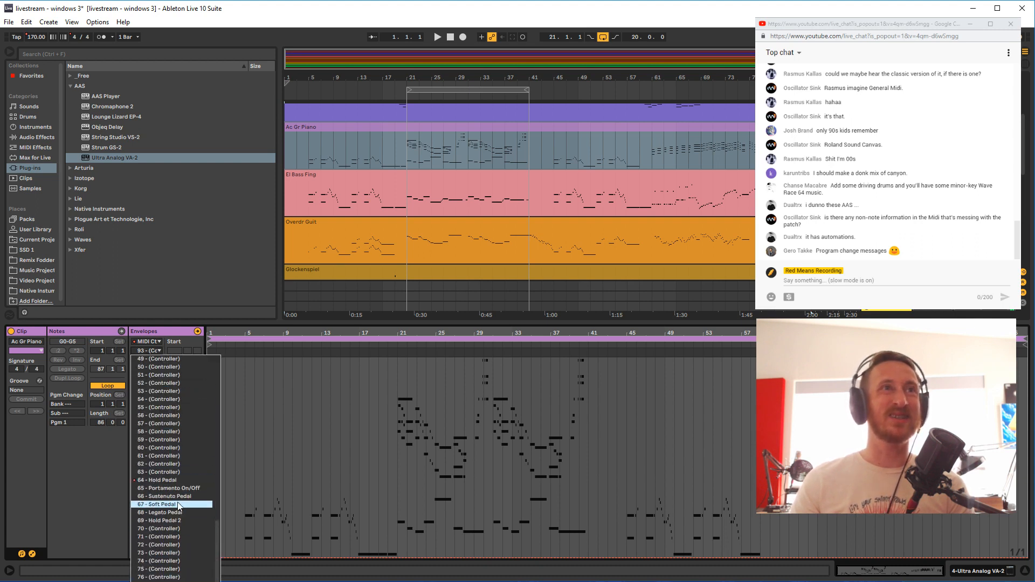
scroll(181, 476, up, 10)
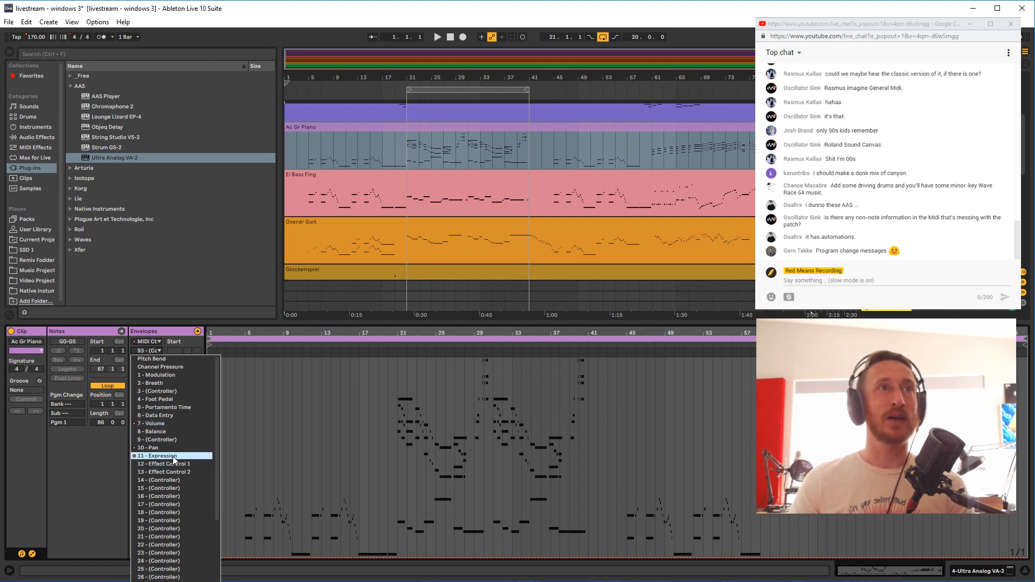
click(453, 338)
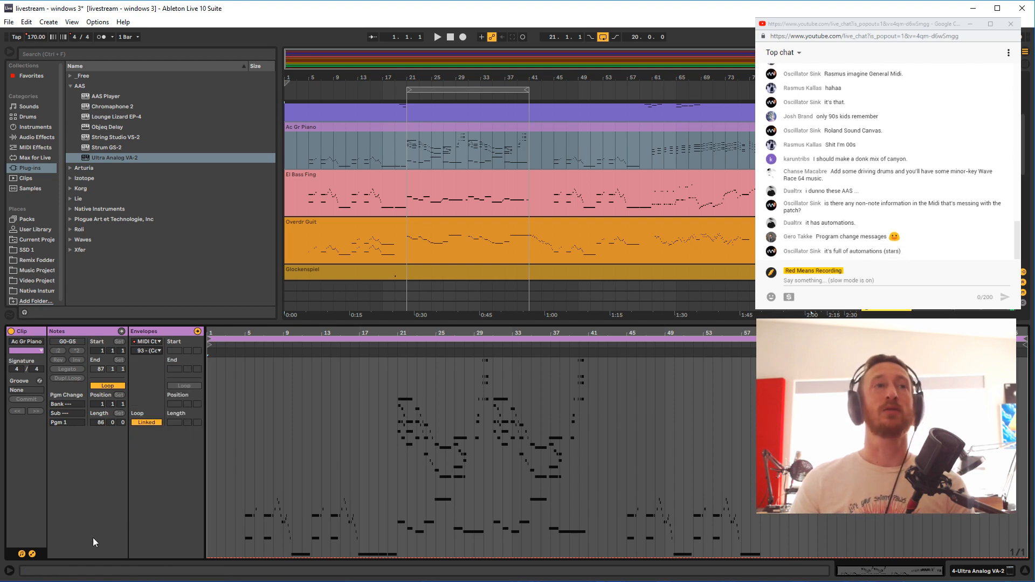
Hide the clip envelopes, insert an empty MIDI track below Ac Gr Piano and copy all notes of the Ac Gr Piano clip
click(34, 554)
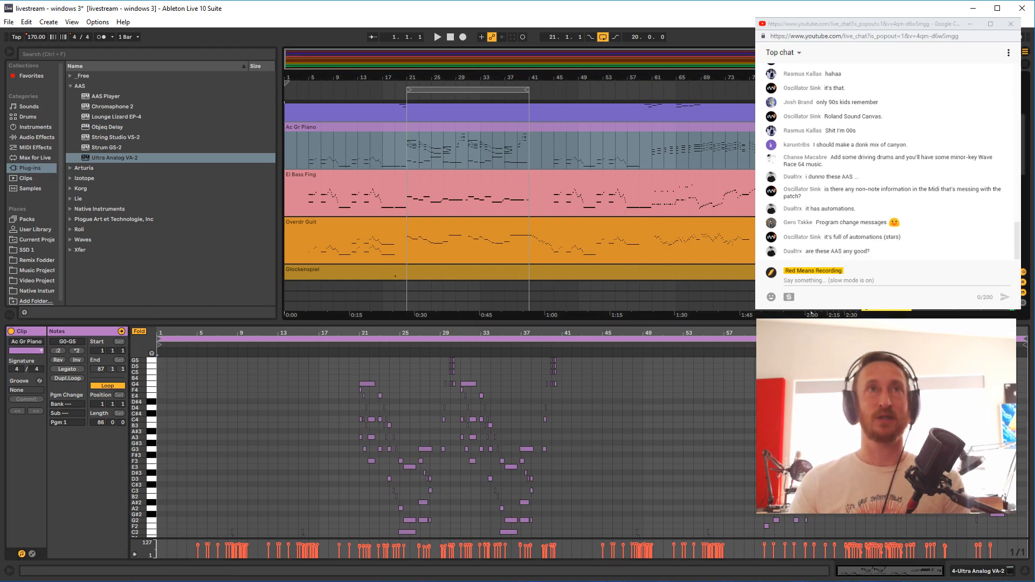
click(619, 120)
click(592, 406)
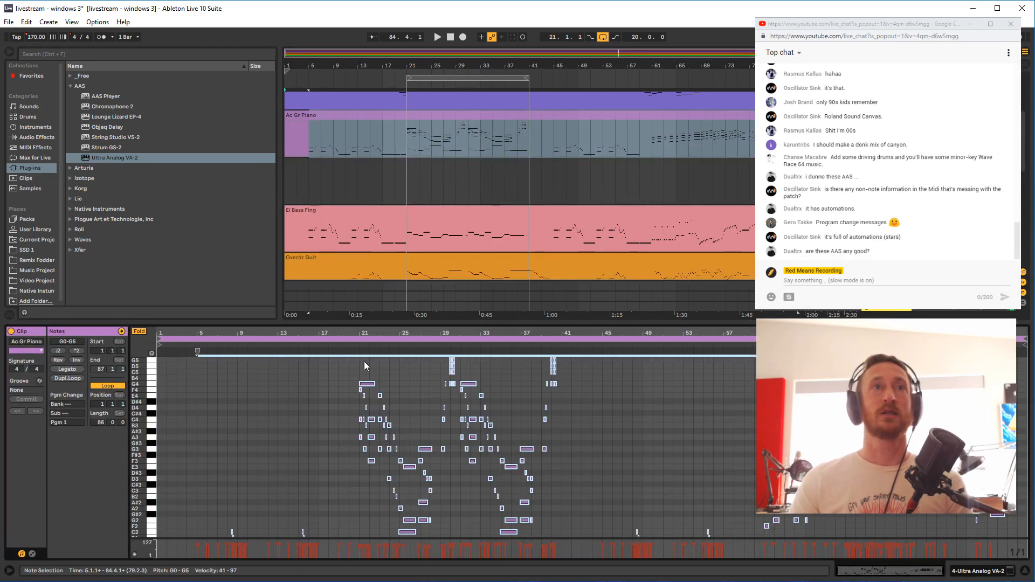
scroll(162, 441, down, 3)
click(183, 487)
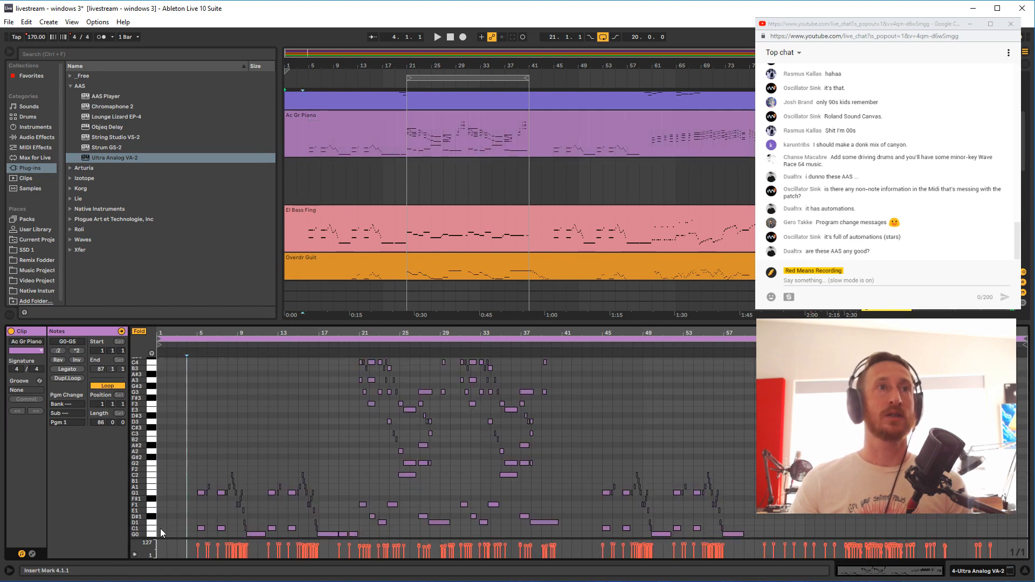
key(ctrl+a)
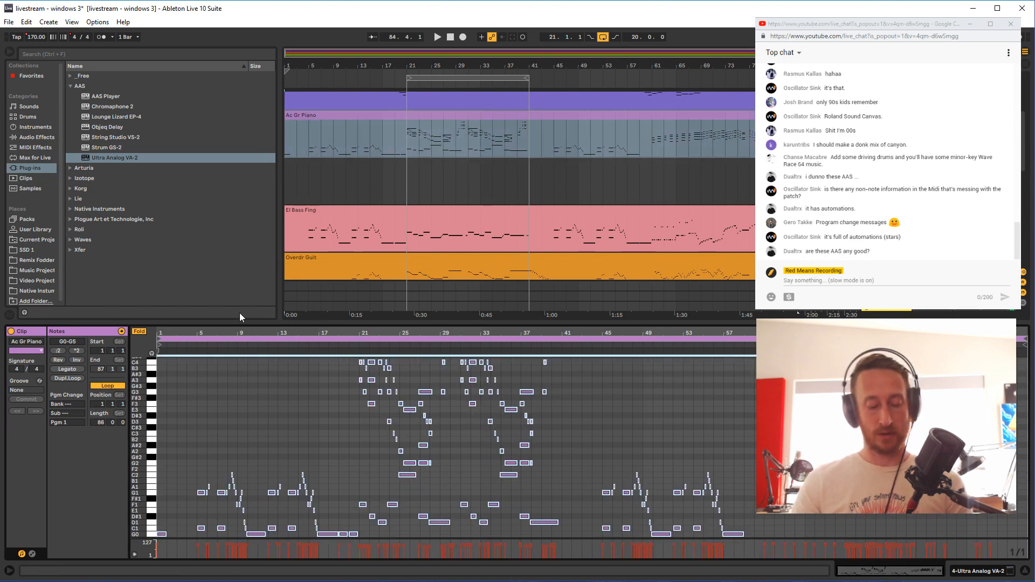
Create an empty MIDI clip from bar 1 to bar 87 on the new track and paste the copied notes into it
drag(293, 166, 815, 178)
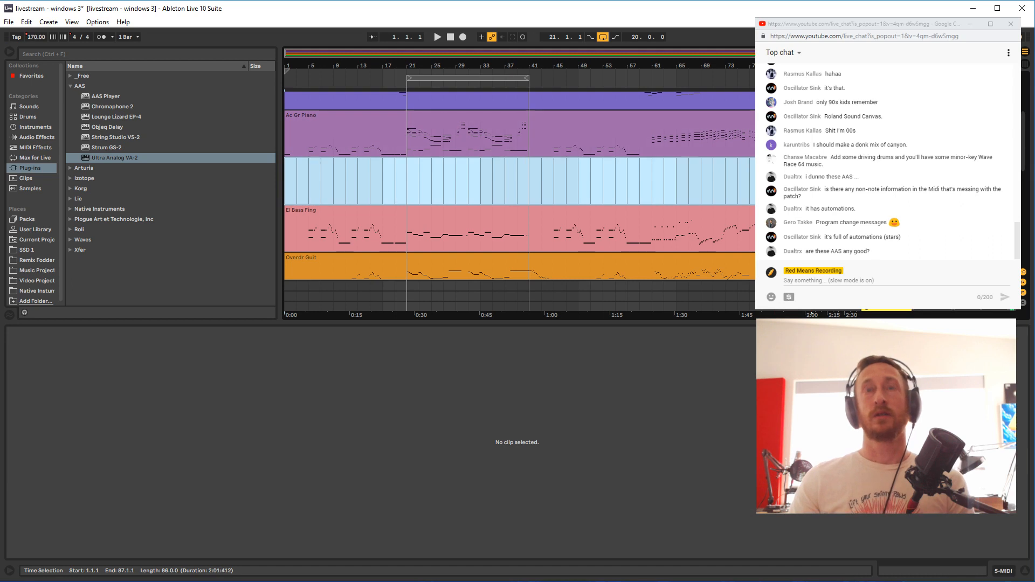
key(ctrl+shift+m)
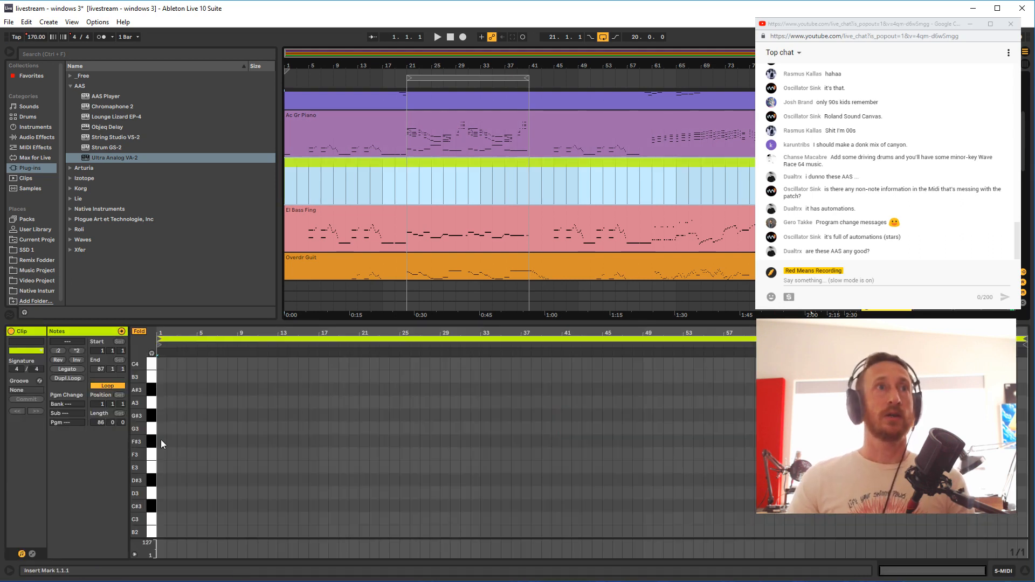
key(ctrl+v)
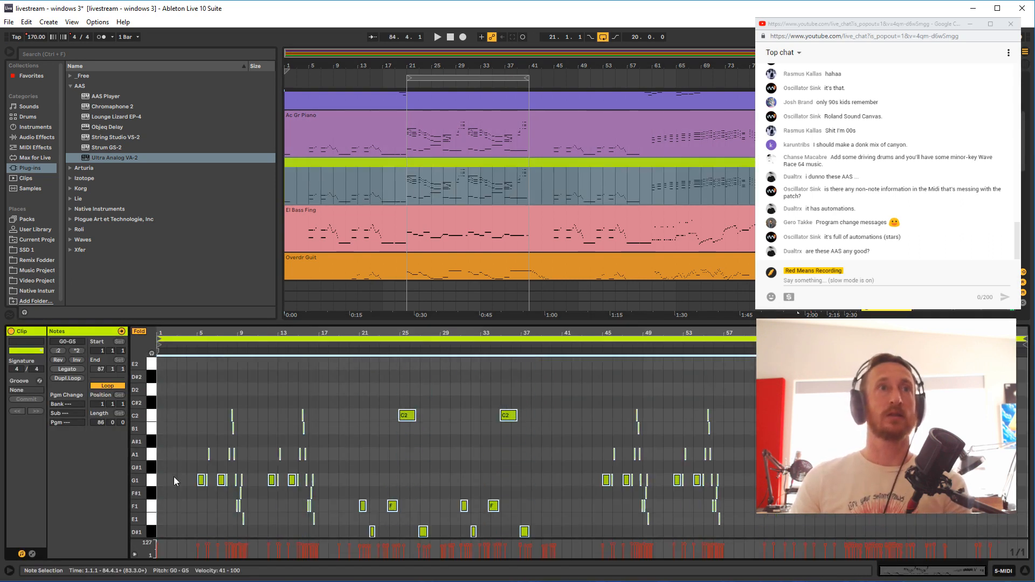
scroll(174, 477, down, 5)
click(184, 426)
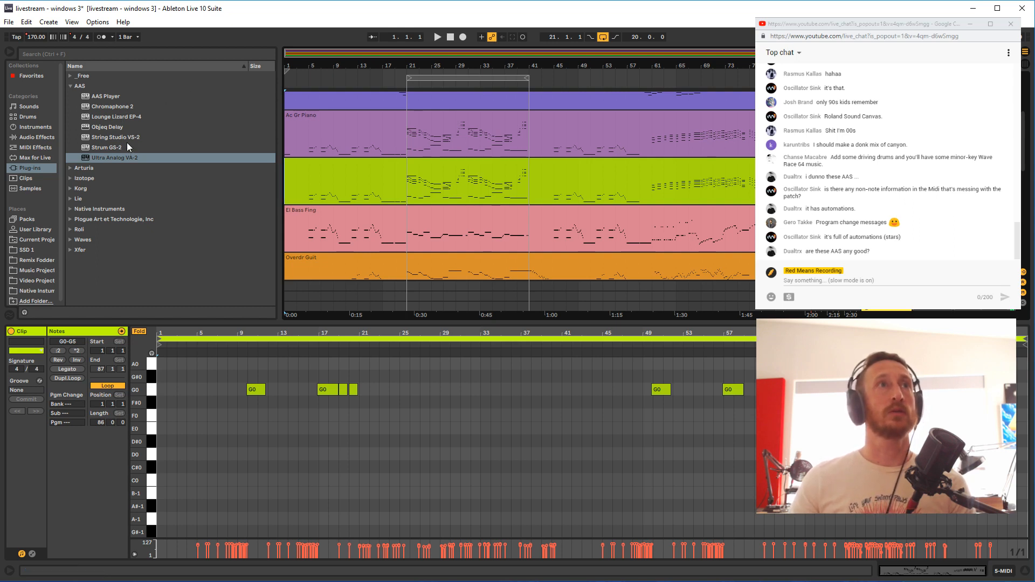
click(129, 107)
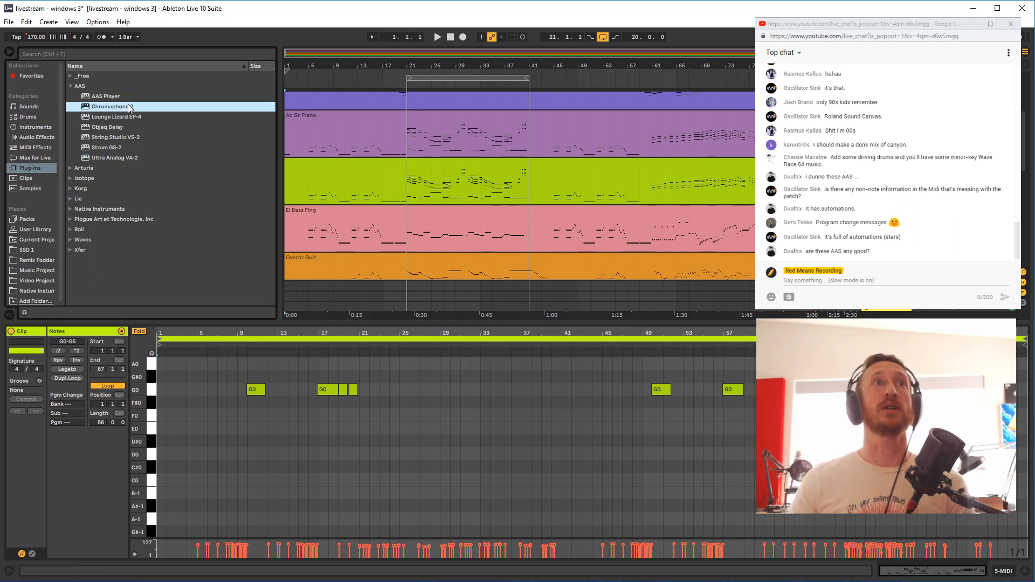
click(128, 158)
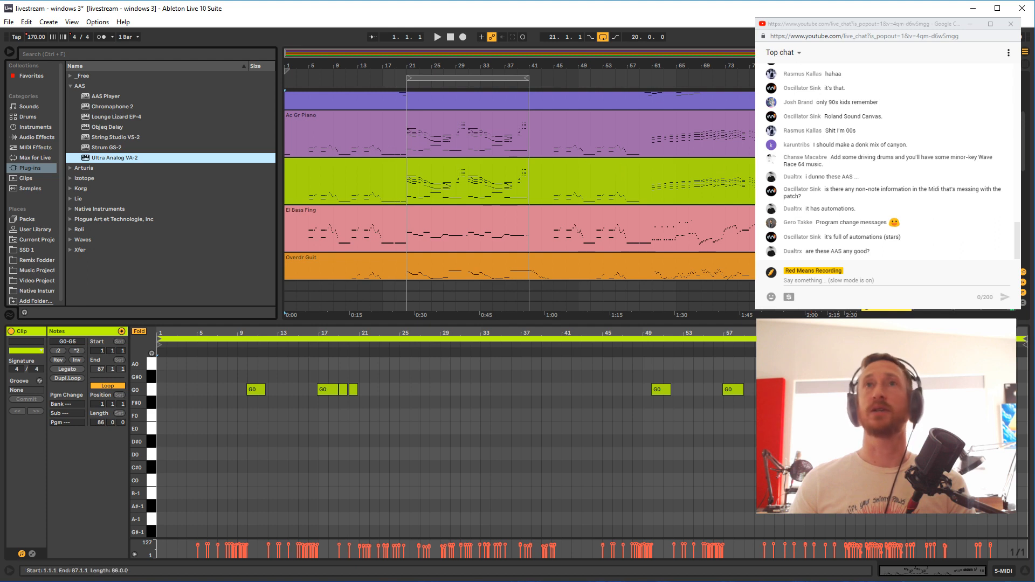
click(135, 107)
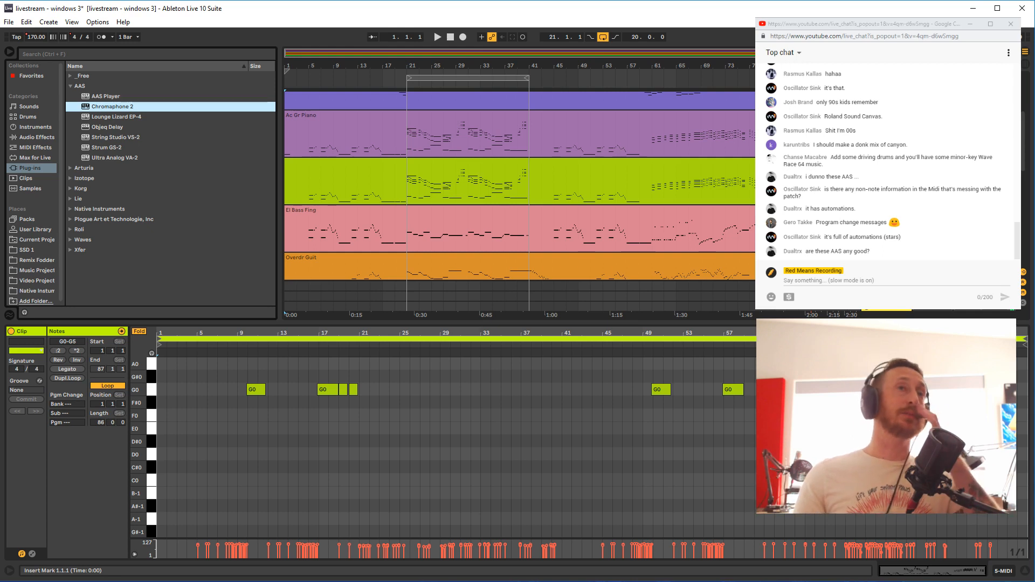
click(887, 162)
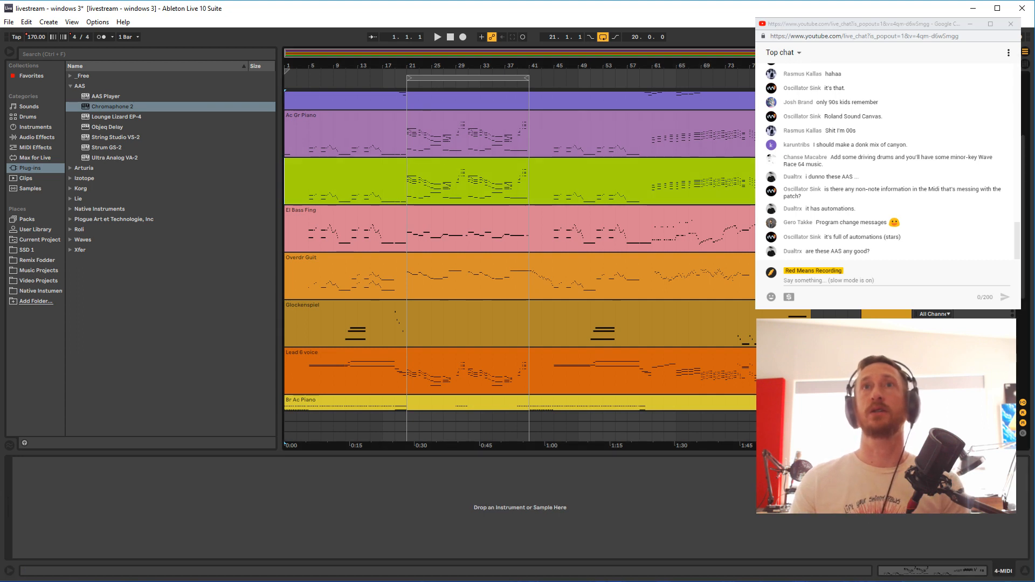
Play the Brass track from bar 21 and open its Ultra Analog window to check the loaded program
click(406, 192)
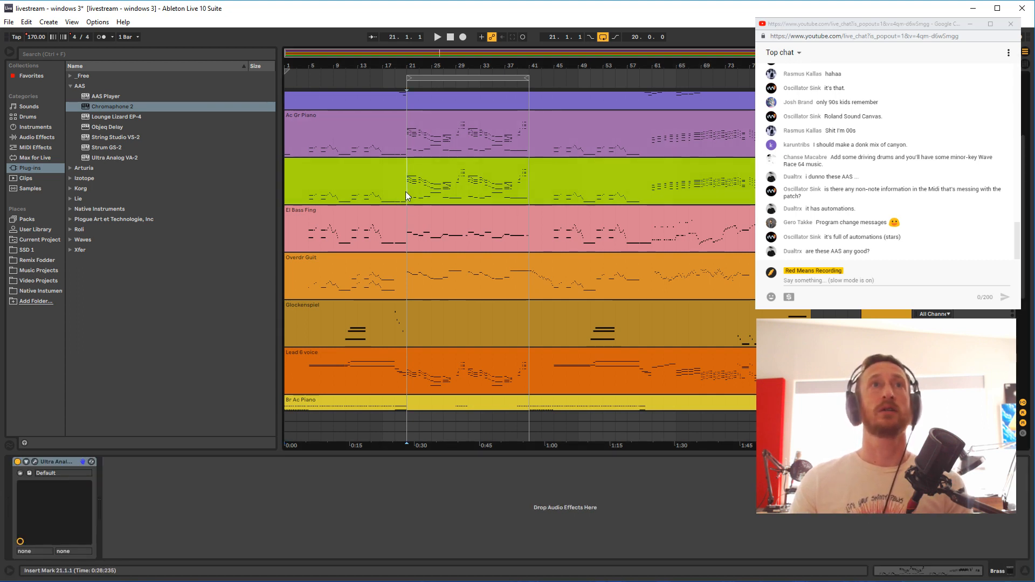
key(space)
click(34, 462)
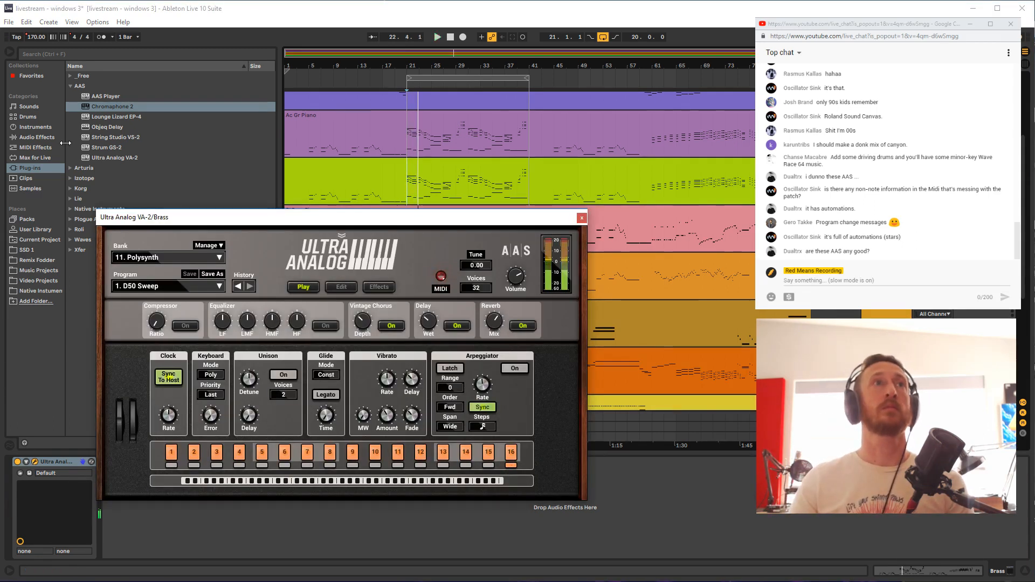
click(34, 128)
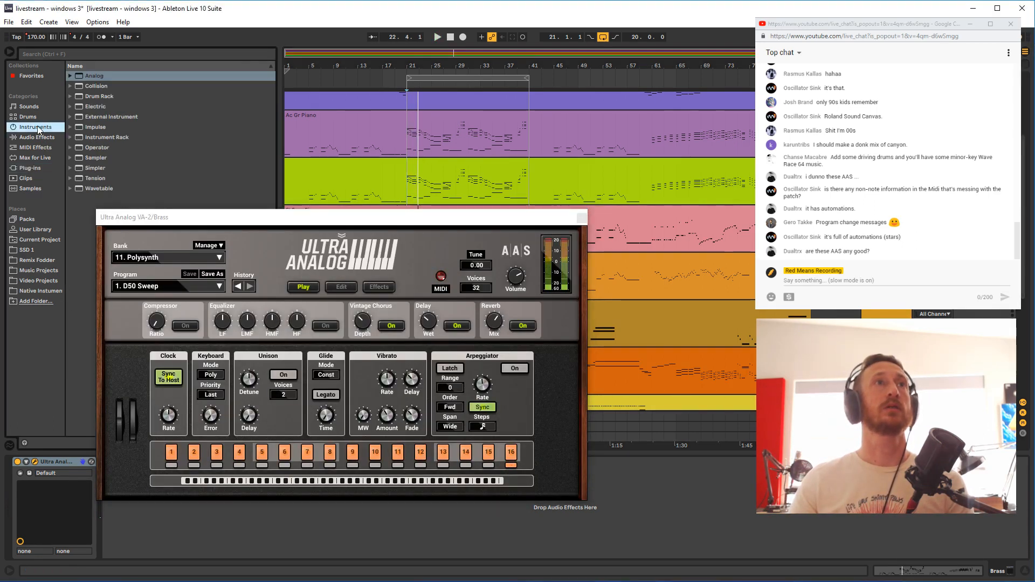
Close the synth window, check the copied clip's envelope controller list for automation, and return to the Brass track's devices
double_click(494, 171)
click(582, 218)
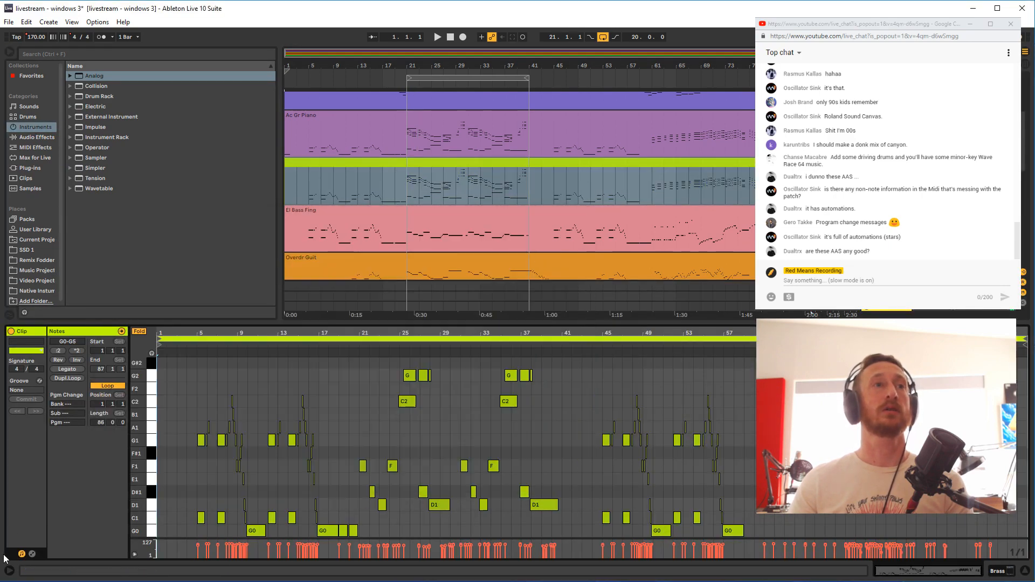
click(31, 554)
click(149, 350)
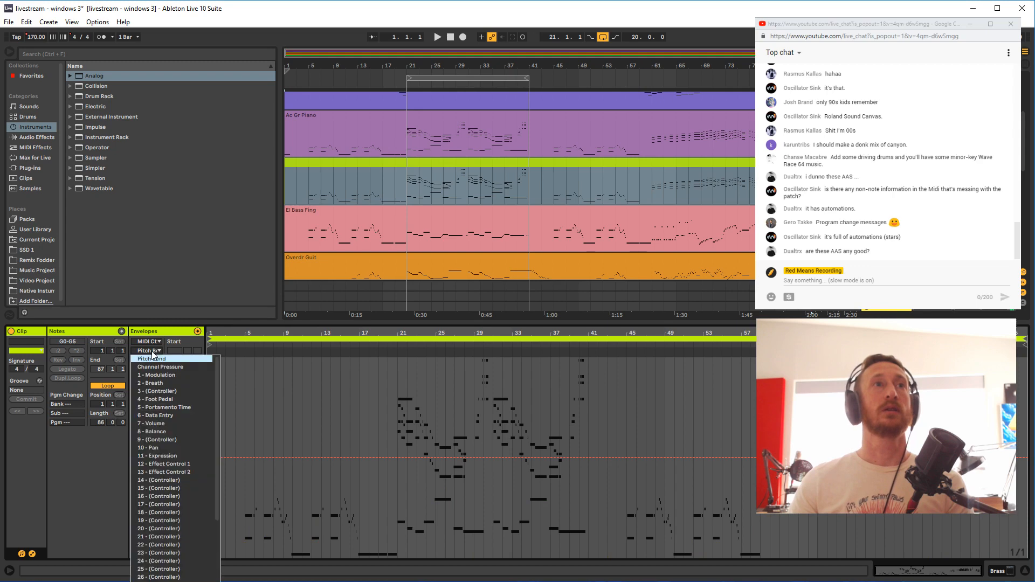
click(157, 426)
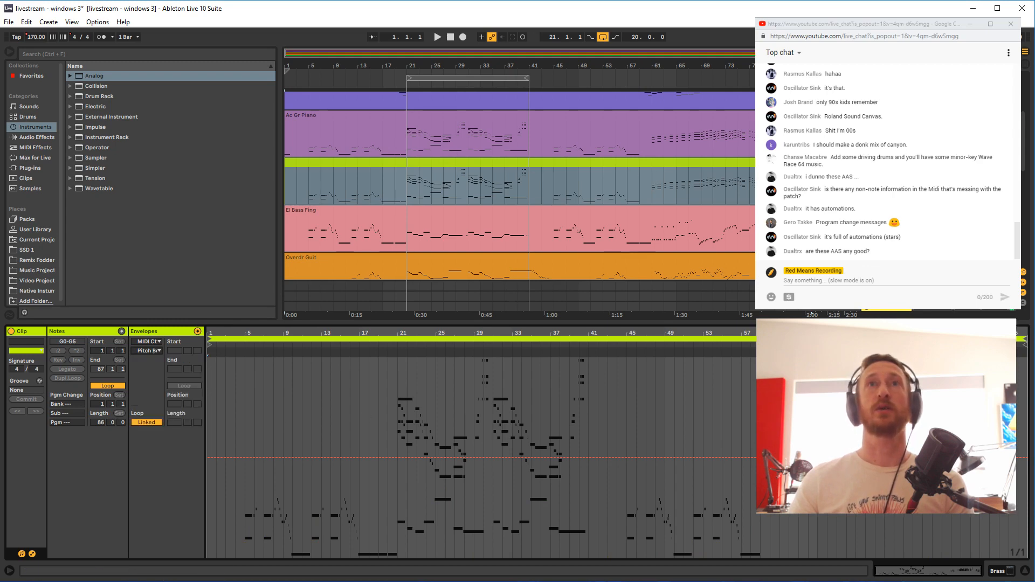
key(shift+Tab)
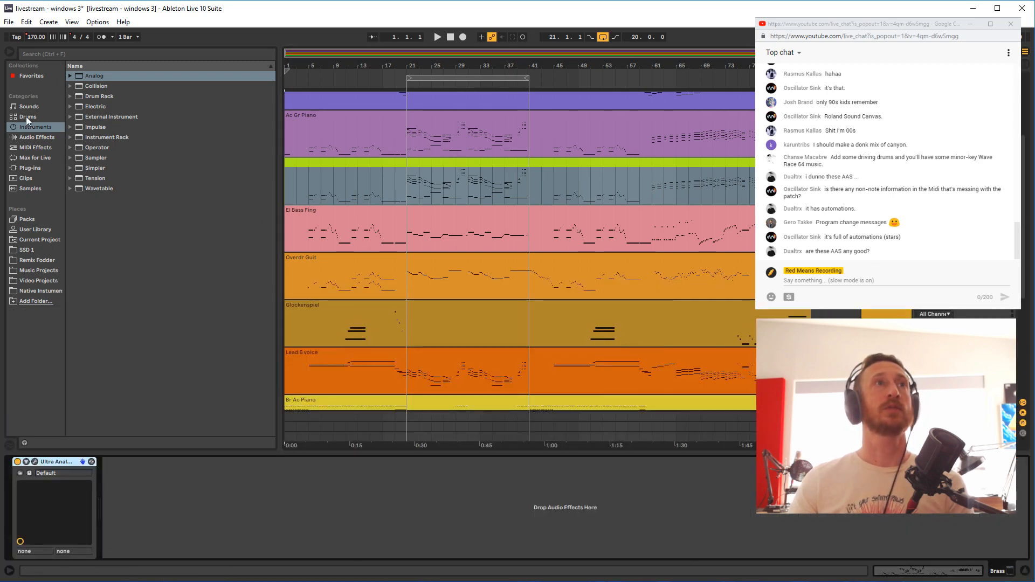
Replace Ultra Analog on the Brass track with Komplete Kontrol from the favorites
click(31, 76)
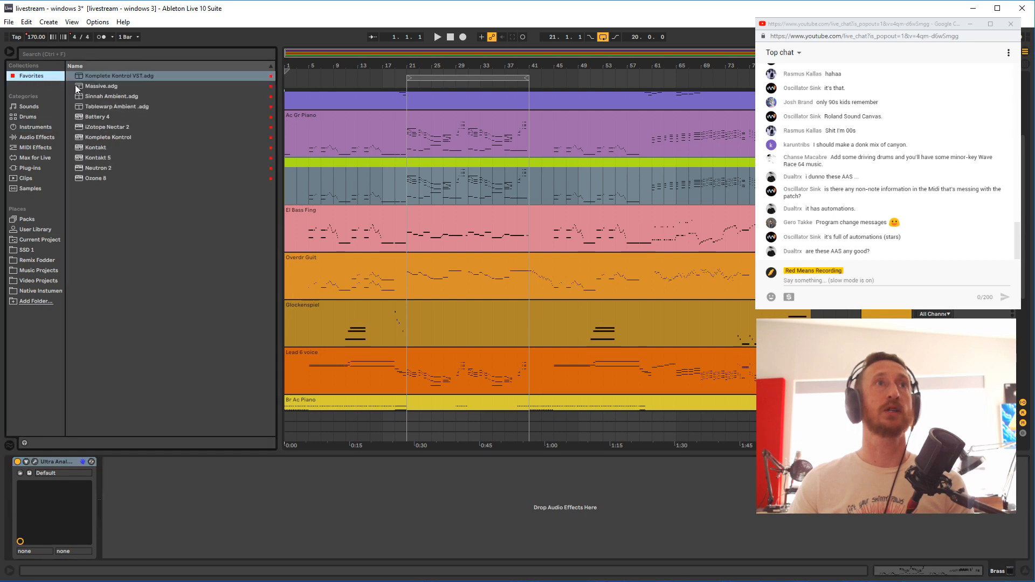
click(113, 136)
drag(43, 494, 37, 490)
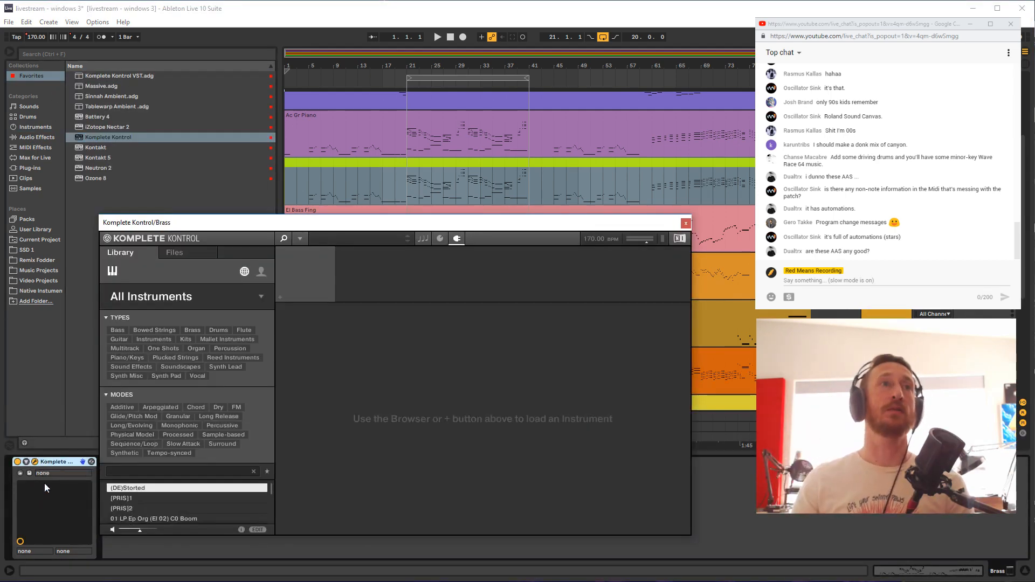
click(136, 470)
key(Down)
key(Down)
key(Down)
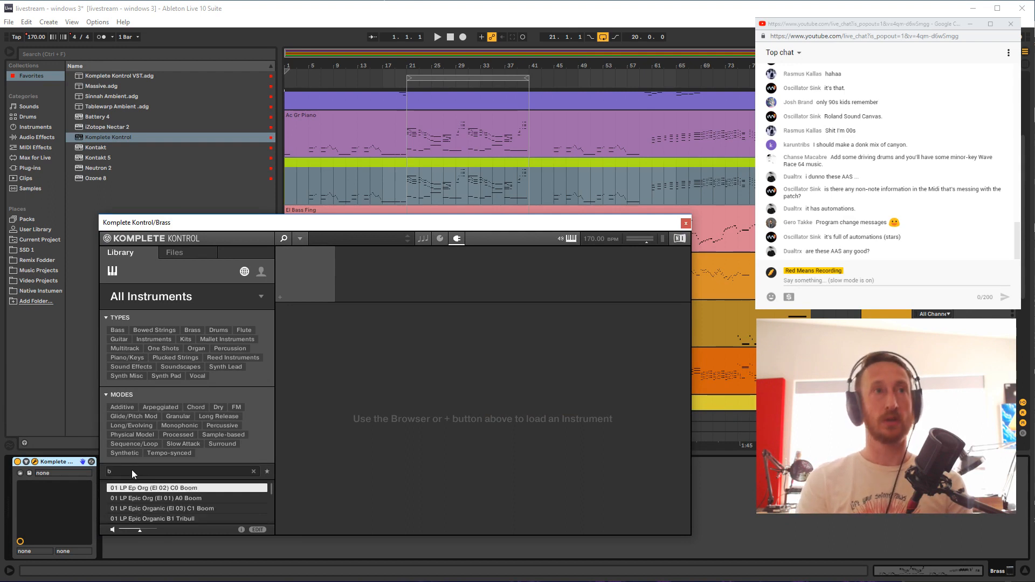
Filter the Komplete Kontrol library to the Brass type and the Synthetic mode
click(193, 330)
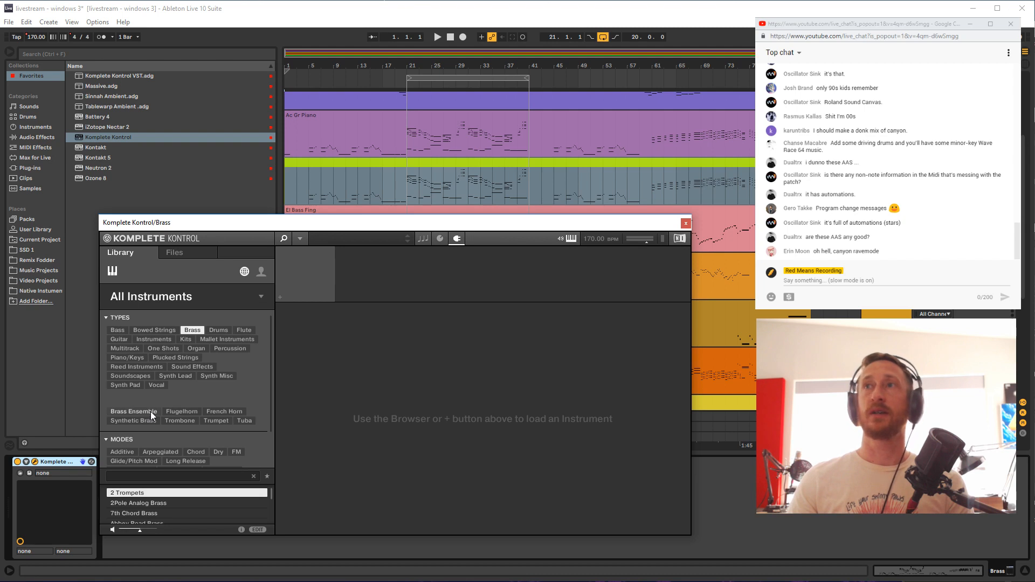
scroll(147, 410, down, 3)
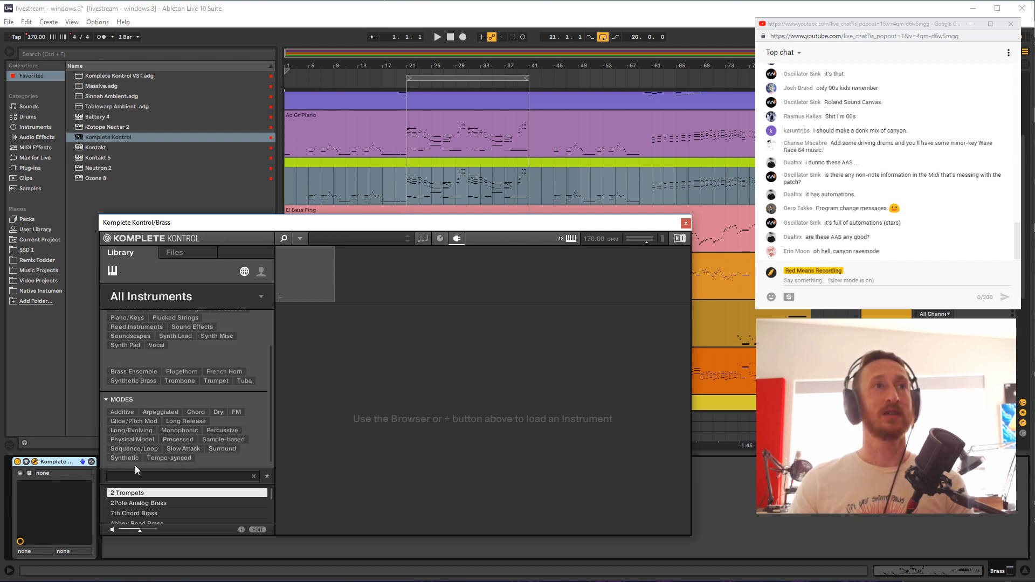
click(125, 458)
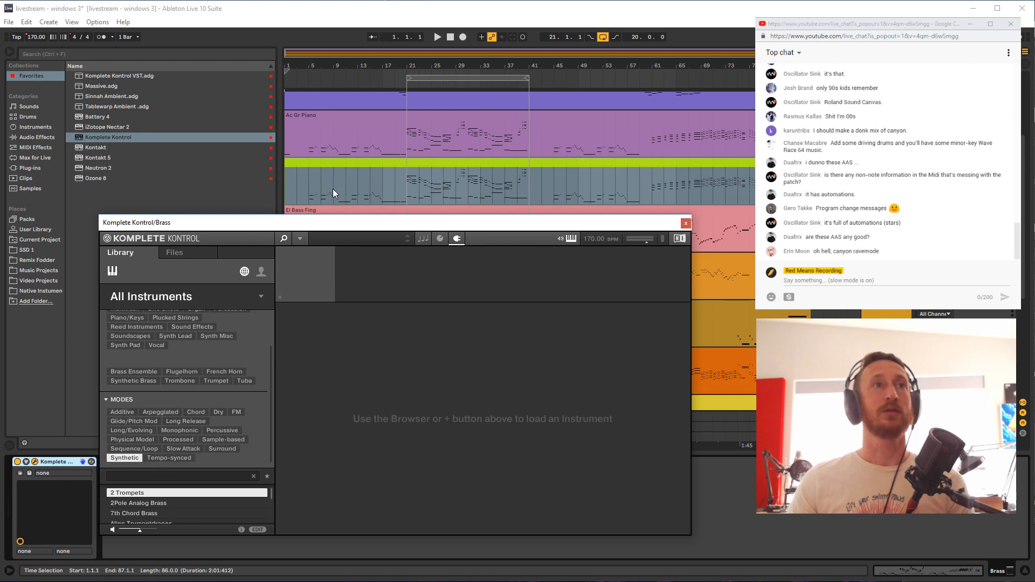
Audition the filtered presets and load Analog Attack into Komplete Kontrol
drag(330, 224, 379, 71)
scroll(163, 353, down, 1)
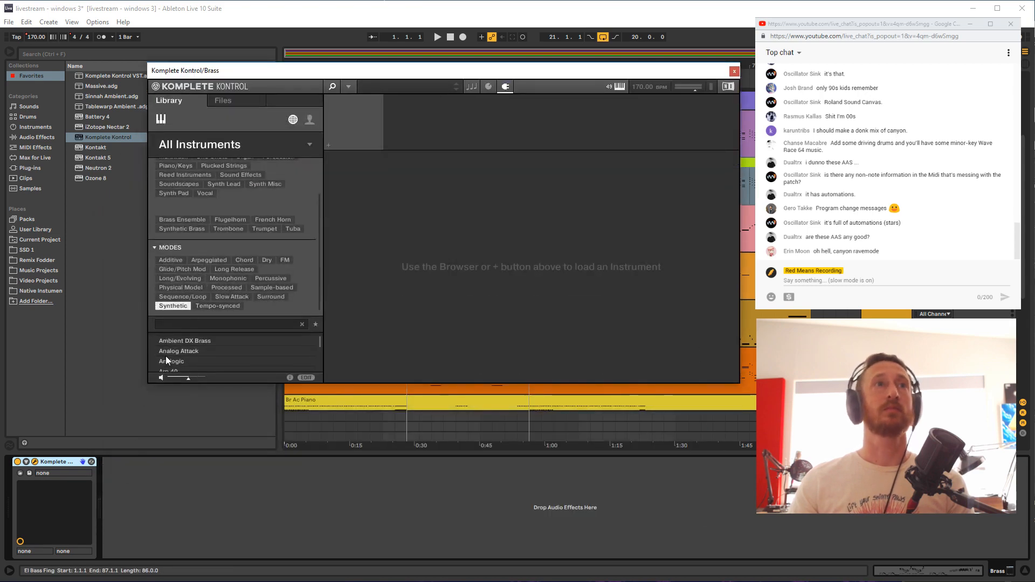
click(173, 351)
key(Down)
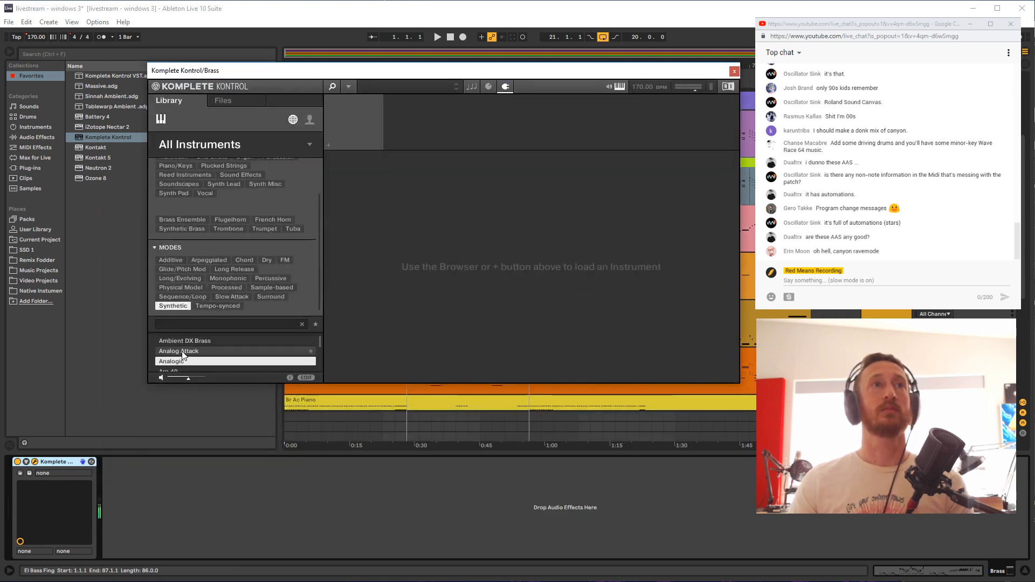
click(182, 352)
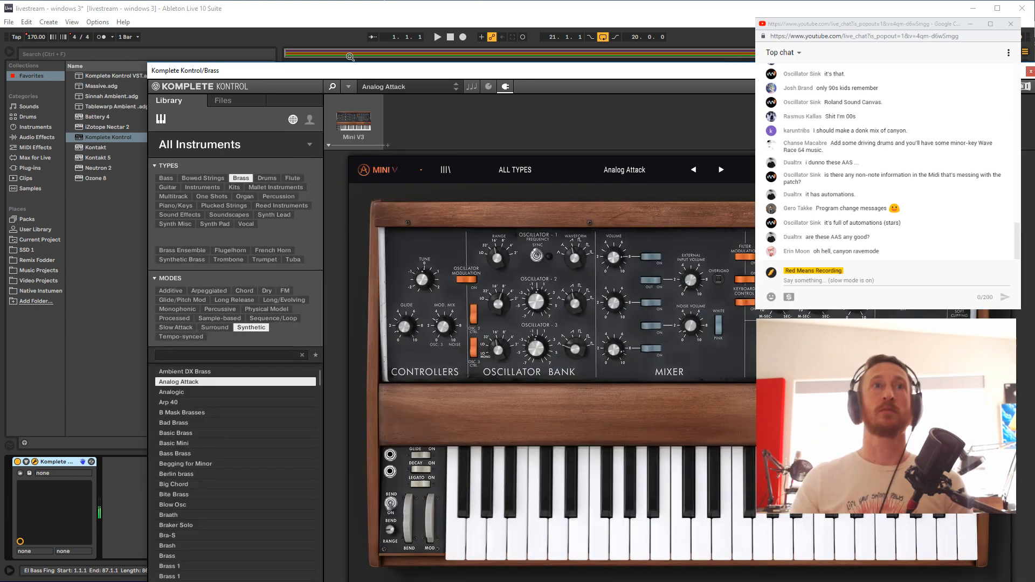
Move the synth window clear of the arrangement, listen to the Brass track from bar 21 and hide the plug-in window
drag(351, 70, 297, 398)
click(406, 197)
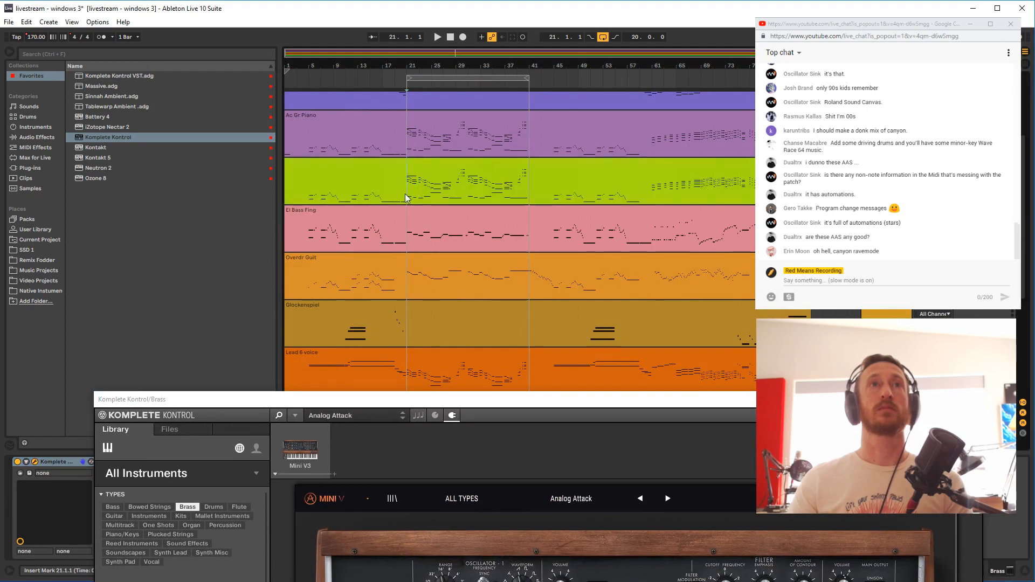
key(space)
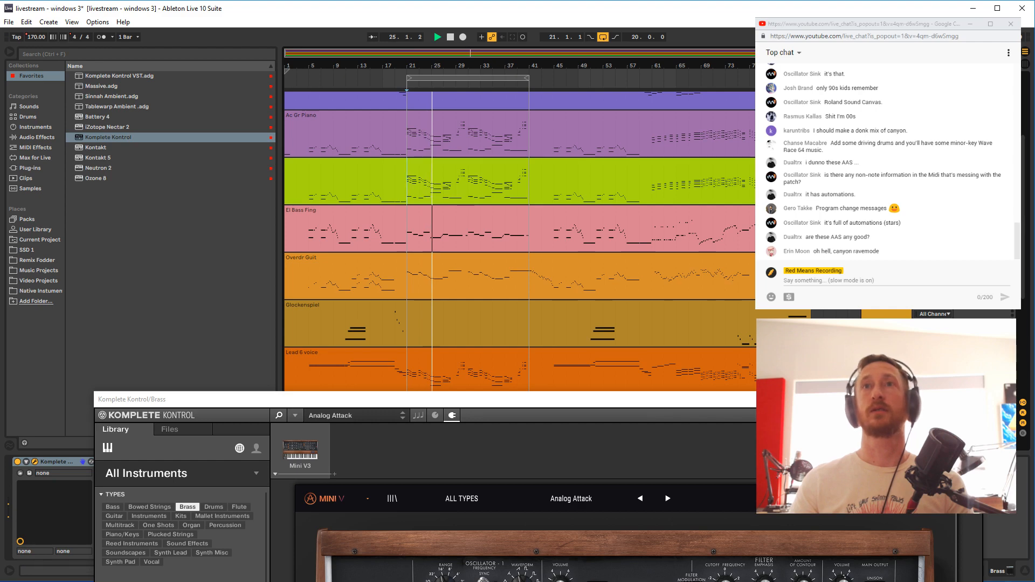
key(ctrl+alt+p)
key(space)
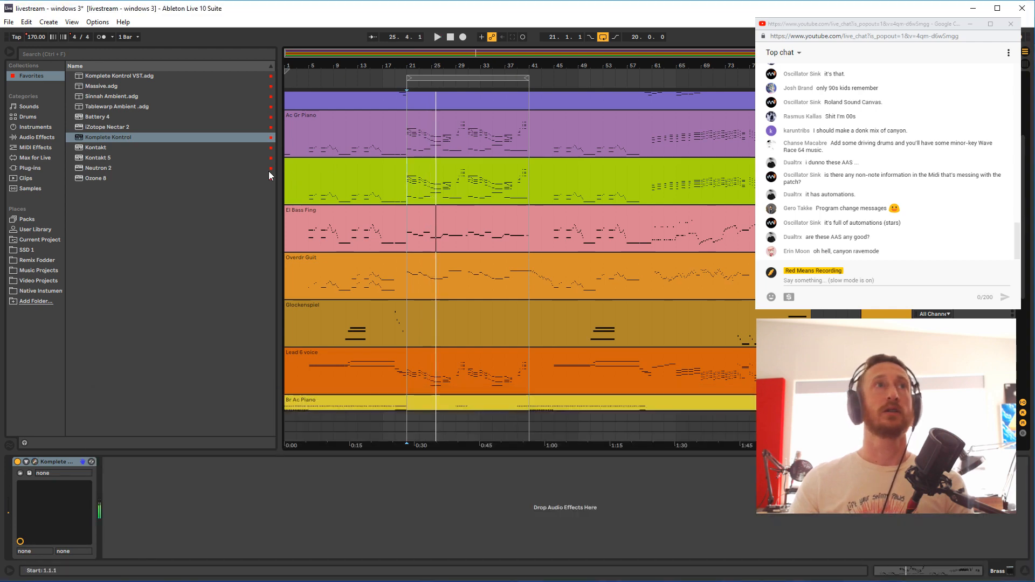
Add the Native Instruments Choral effect after Komplete Kontrol on the Brass track
click(24, 127)
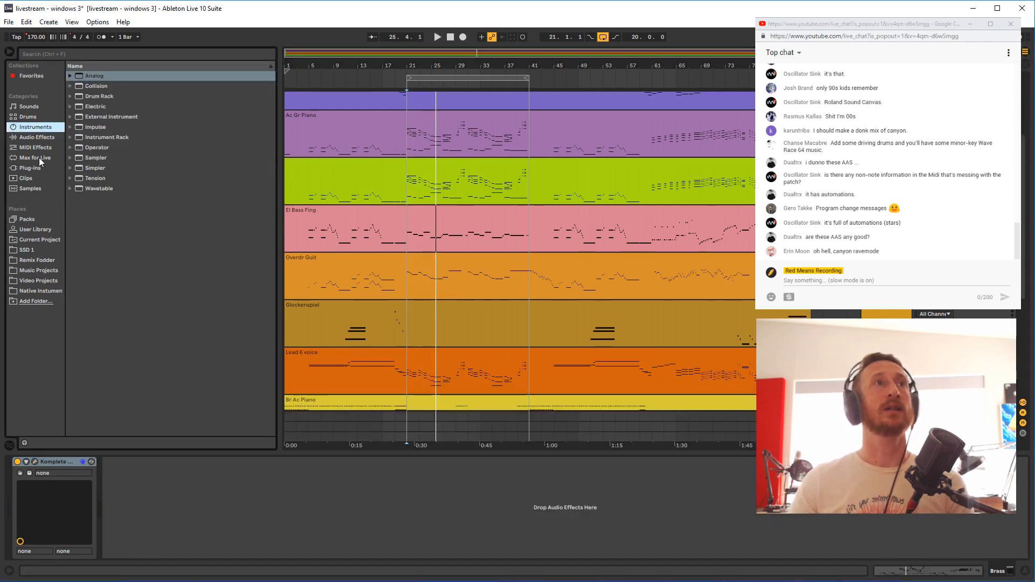
click(31, 168)
click(67, 85)
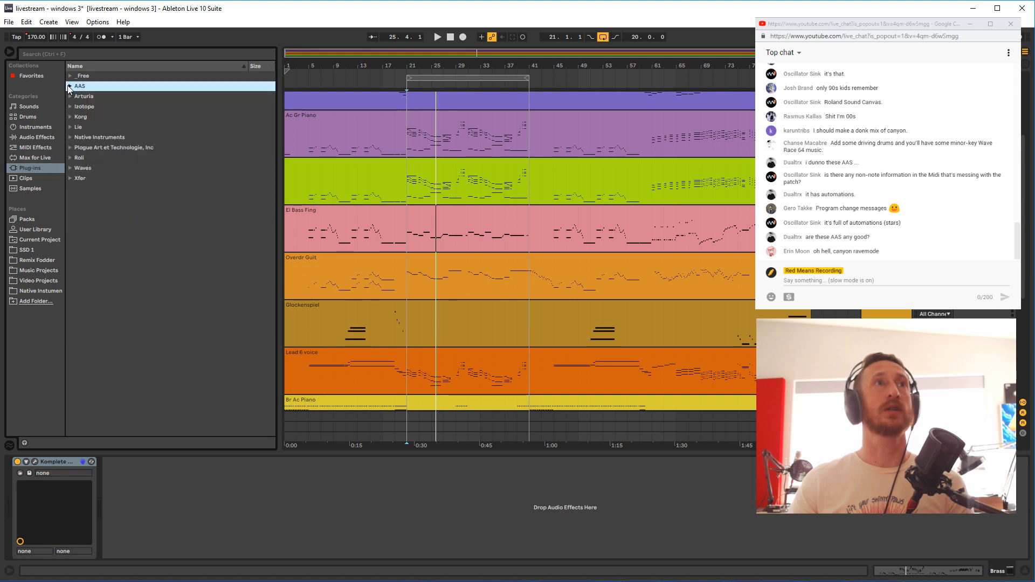
click(67, 137)
scroll(112, 222, down, 3)
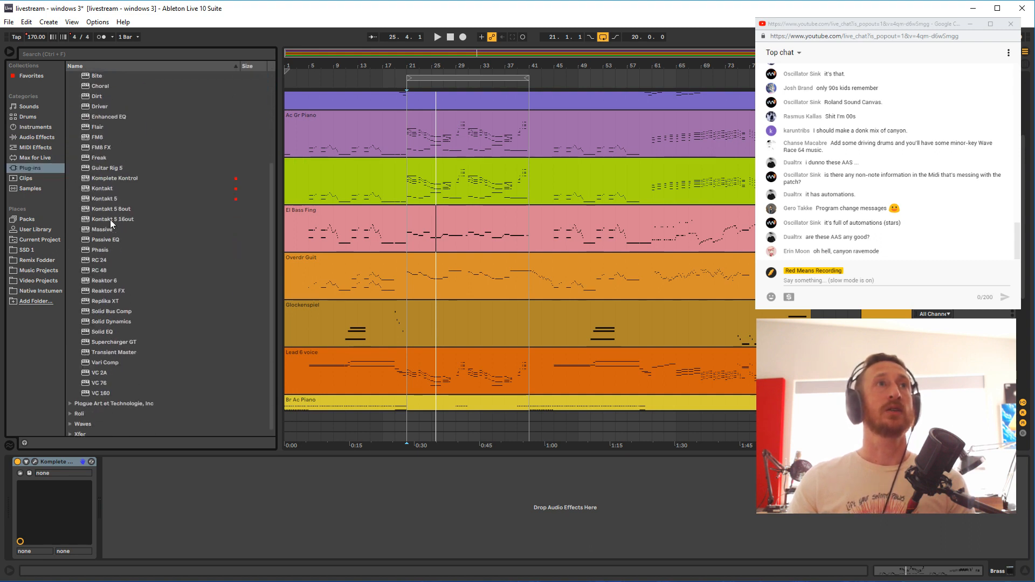
click(103, 127)
drag(102, 128, 170, 501)
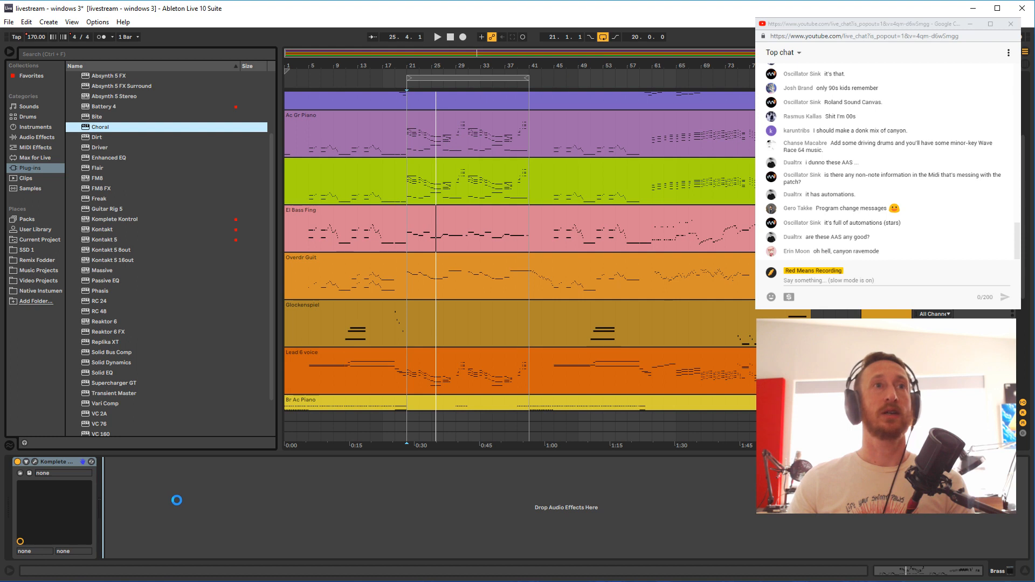
Play from bar 21 while switching Choral off and on to compare the sound, leave it enabled and close its window
click(403, 186)
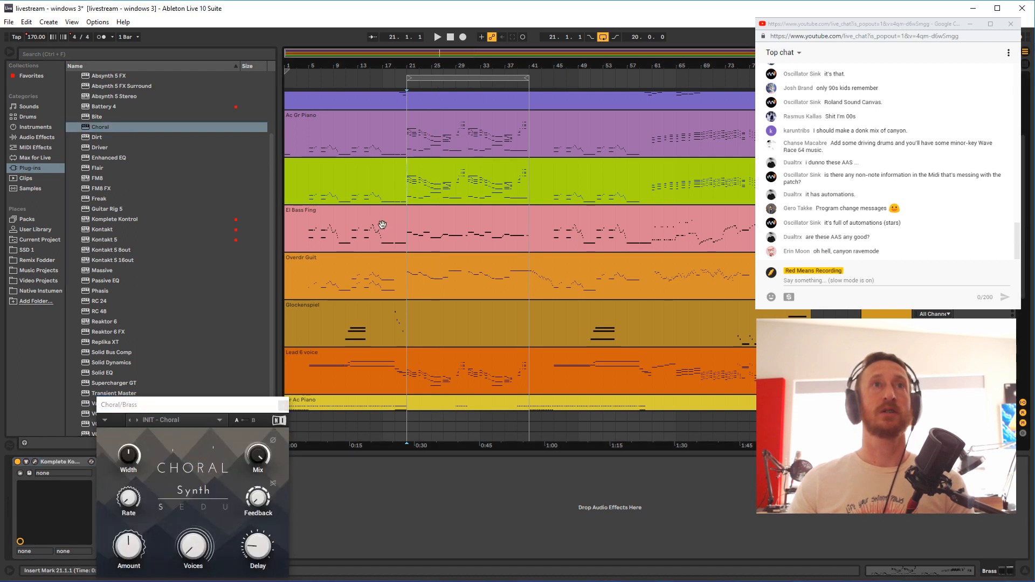
key(space)
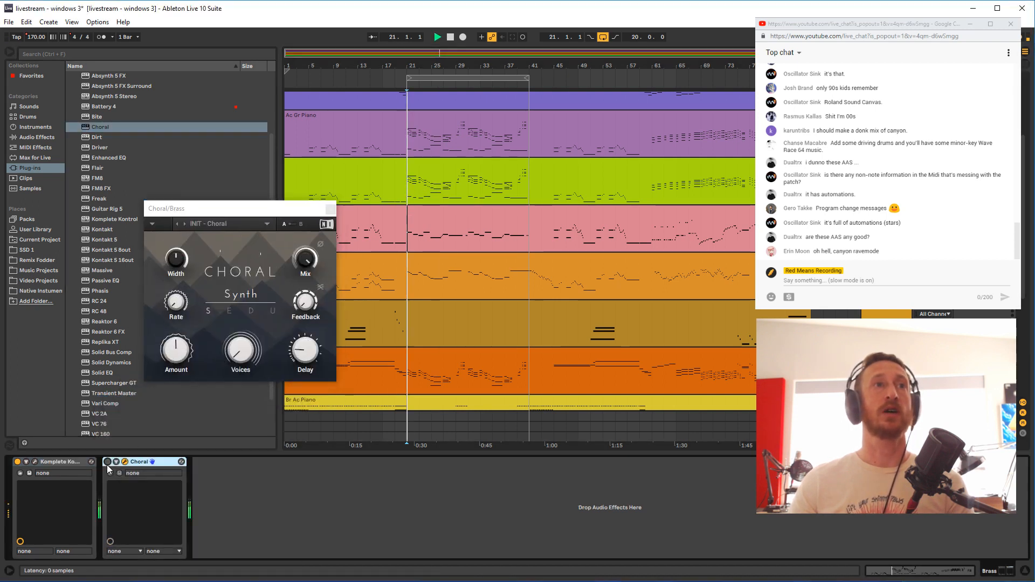
click(107, 462)
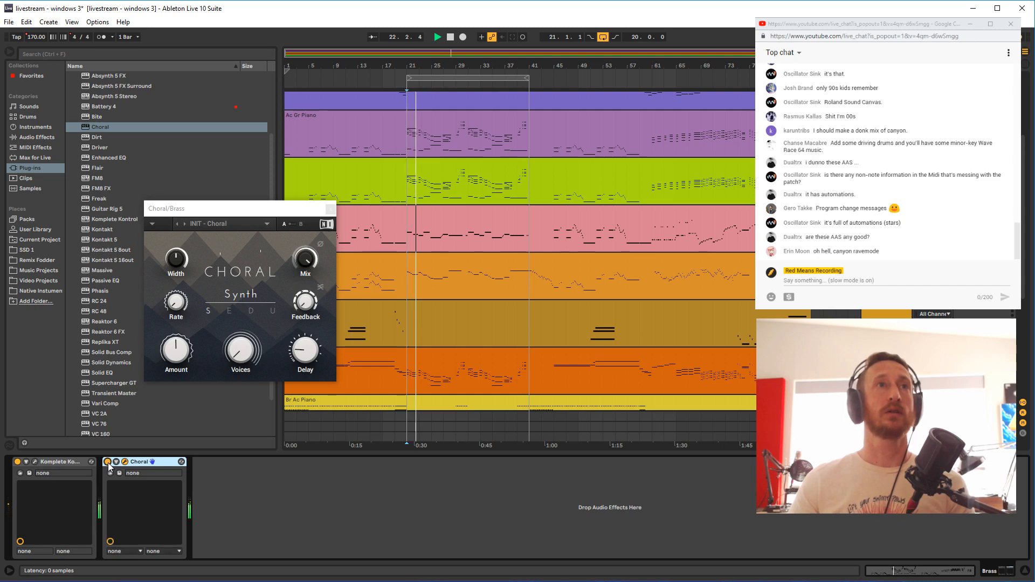
click(108, 463)
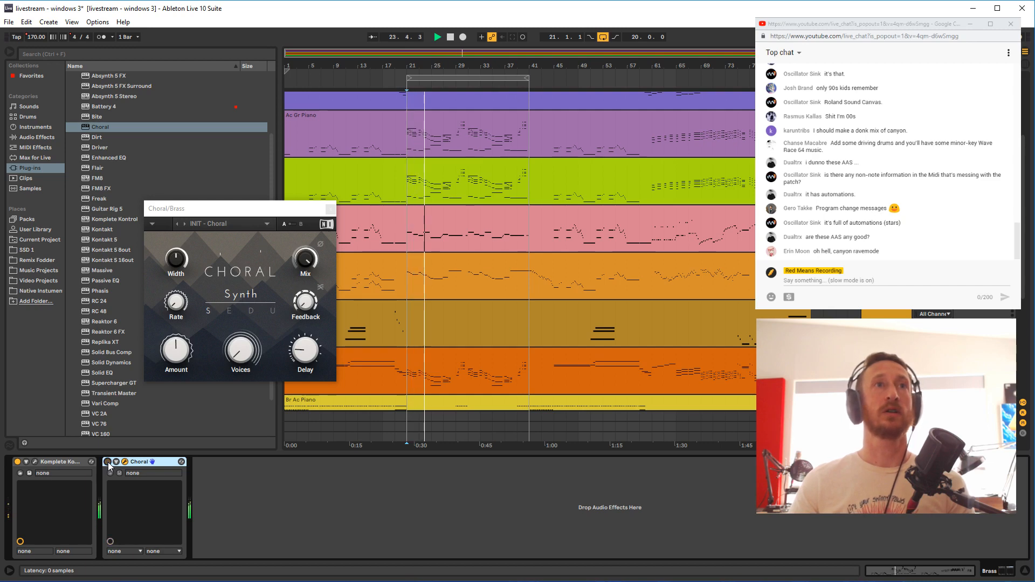
click(108, 462)
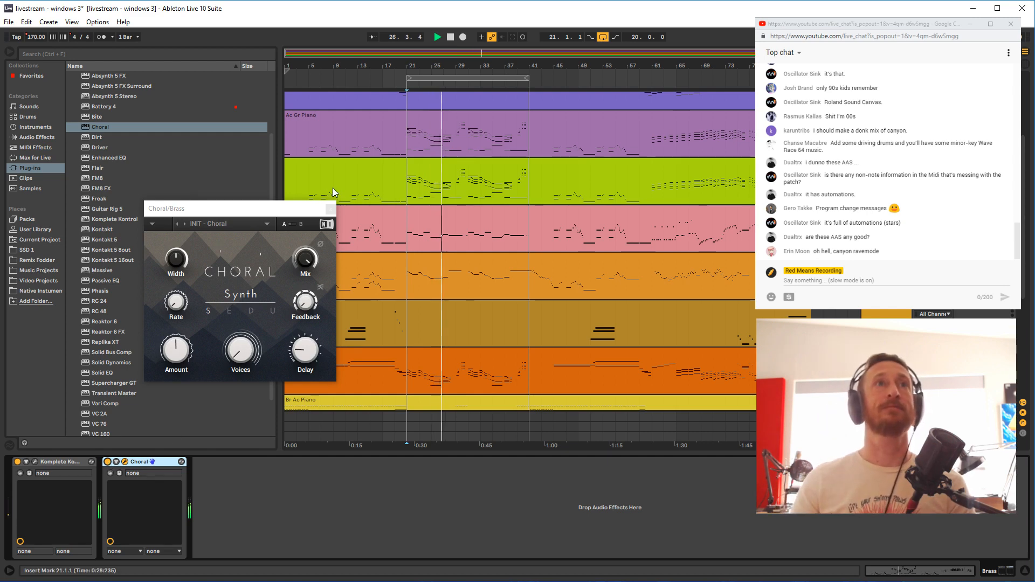
click(330, 209)
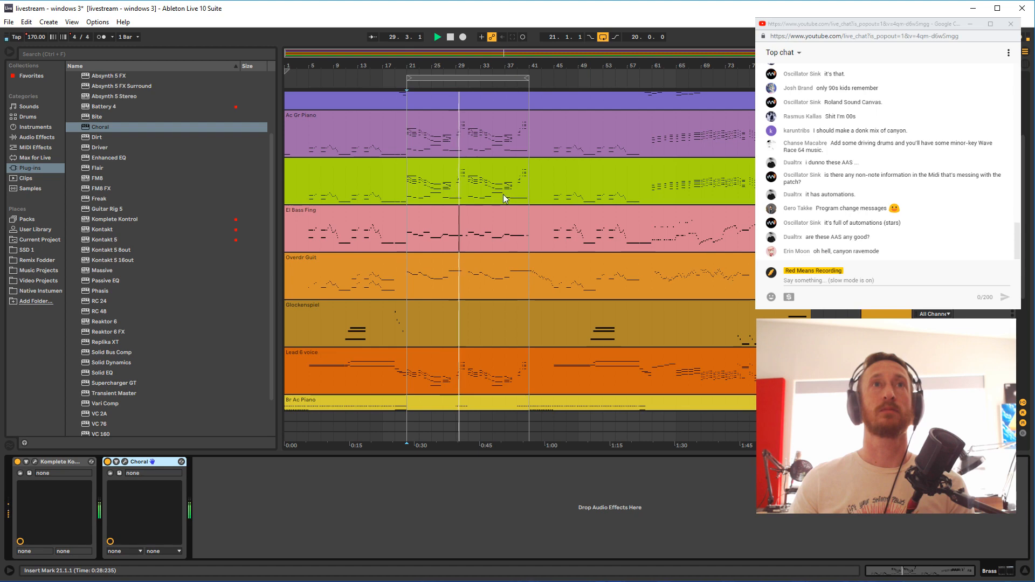
key(space)
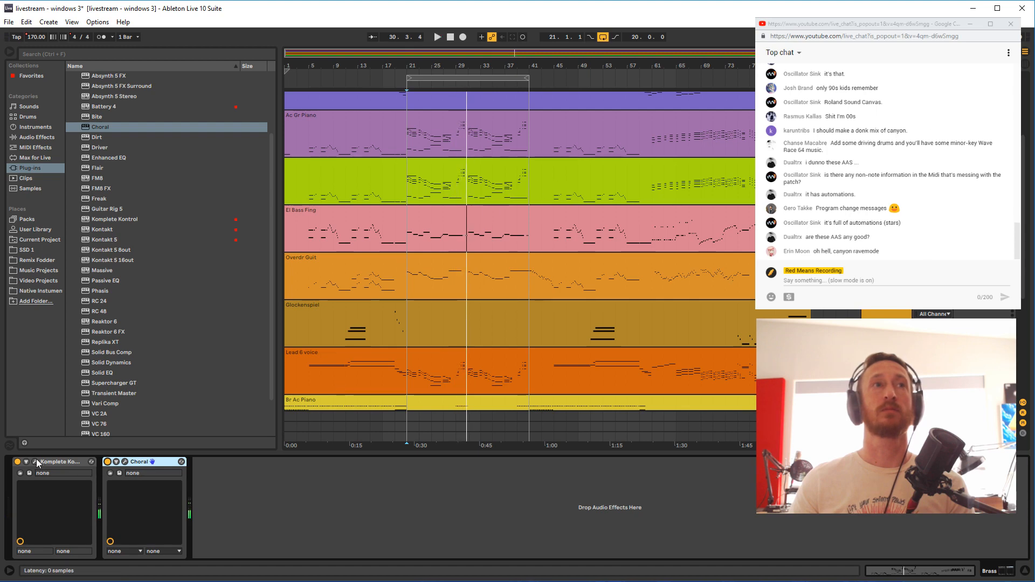
Reopen Komplete Kontrol on the Brass track and audition the filtered presets from the start of the list past Big Chord to the Brass entries
click(35, 461)
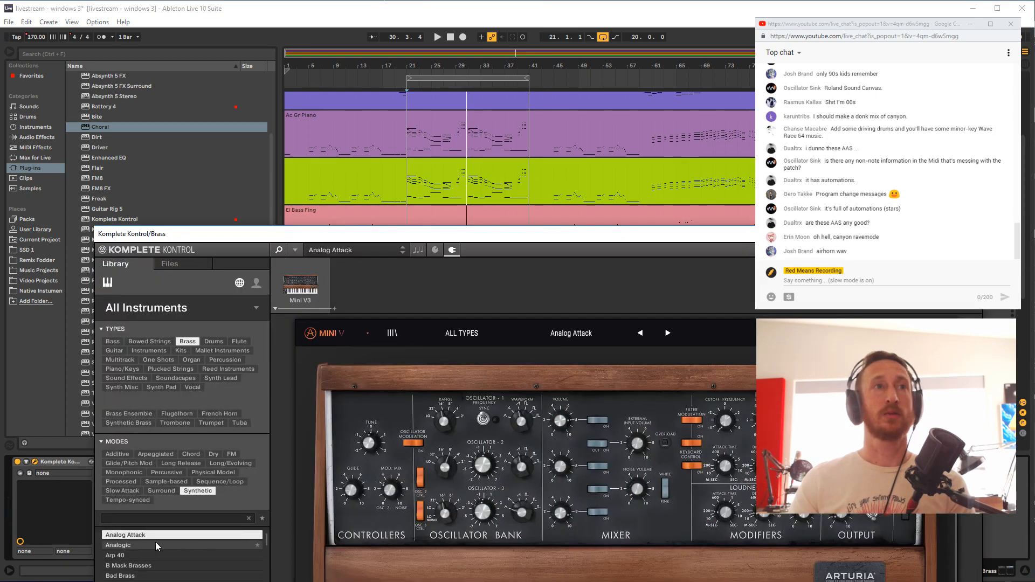
click(166, 581)
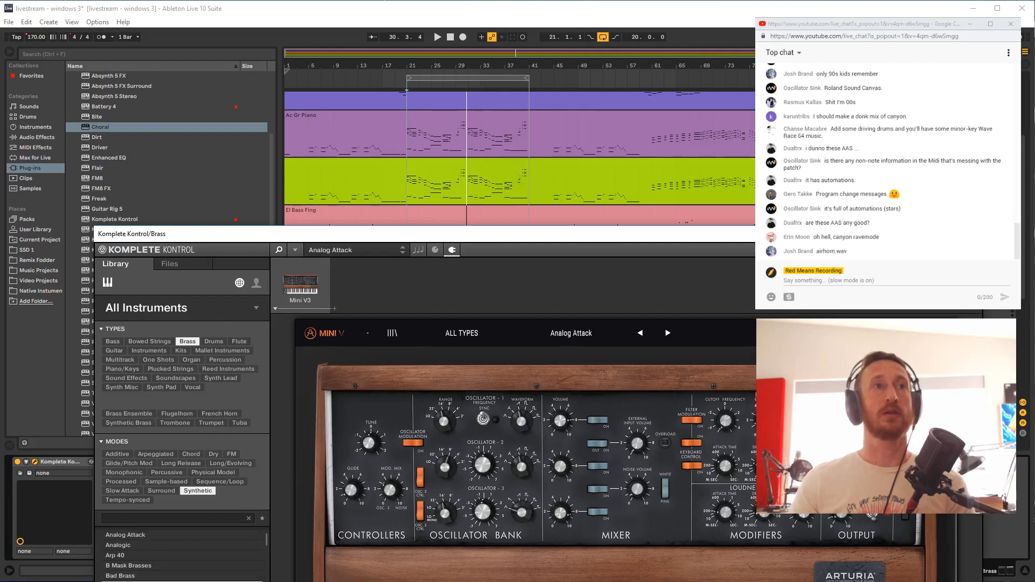
scroll(162, 577, down, 1)
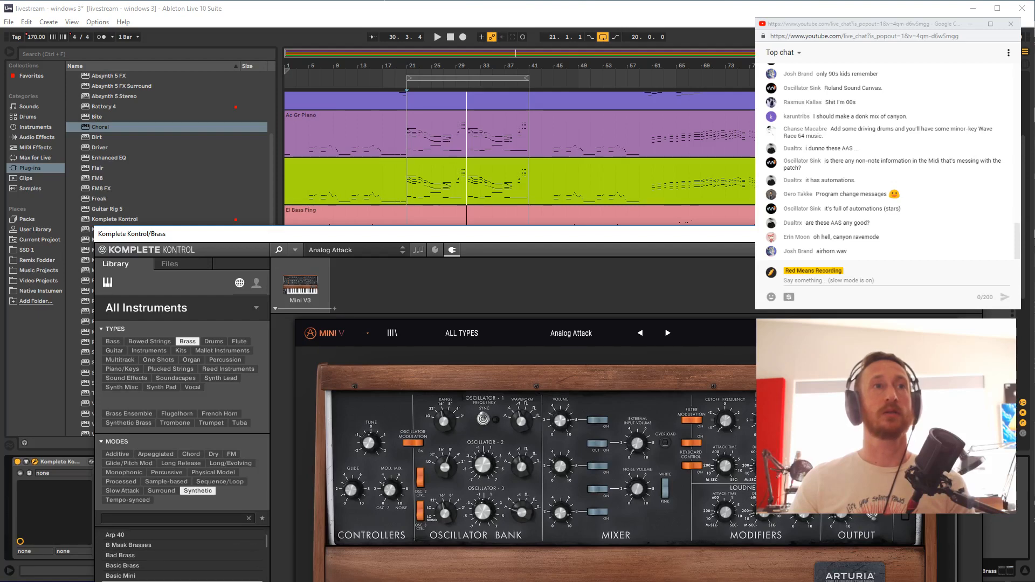
click(138, 581)
scroll(139, 577, down, 2)
click(137, 556)
click(134, 567)
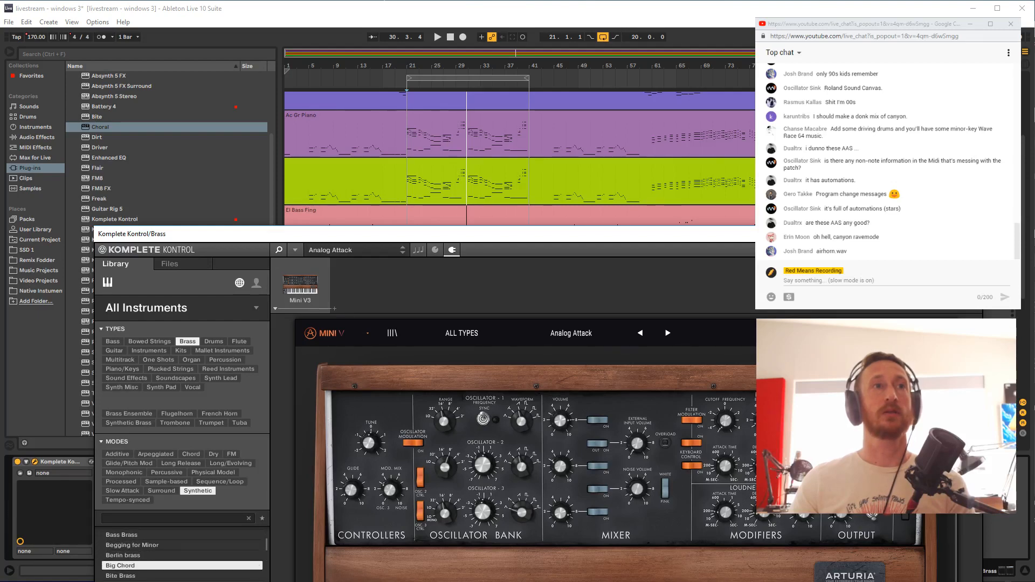
key(Down)
key(Down)
key(Down)
key(Down)
key(Down)
key(Down)
key(Down)
key(Down)
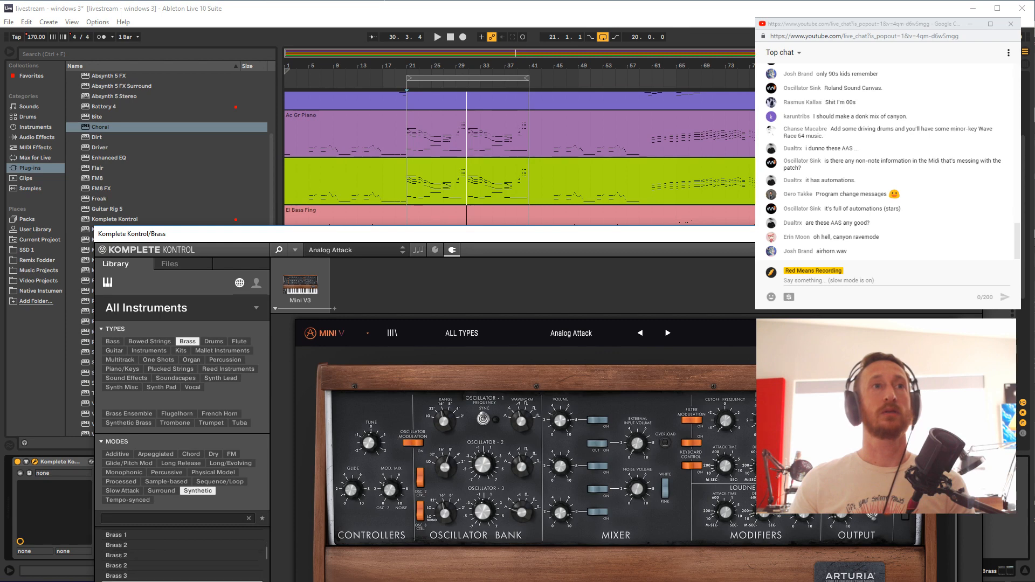
key(Down)
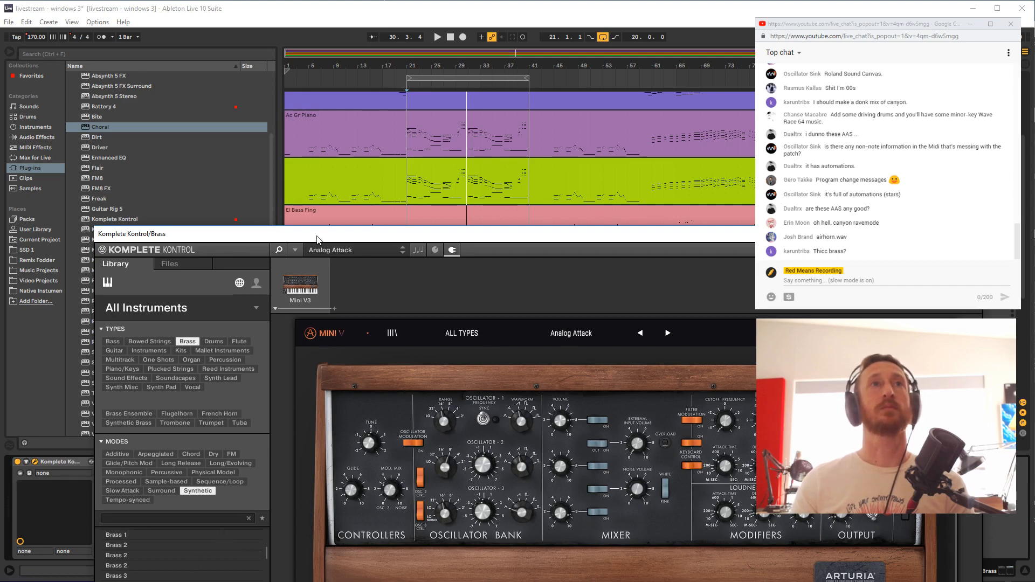
Move the synth window up to expose the whole preset list and audition presets from Brass Pad to Brass Sweep
drag(317, 240, 302, 46)
click(124, 505)
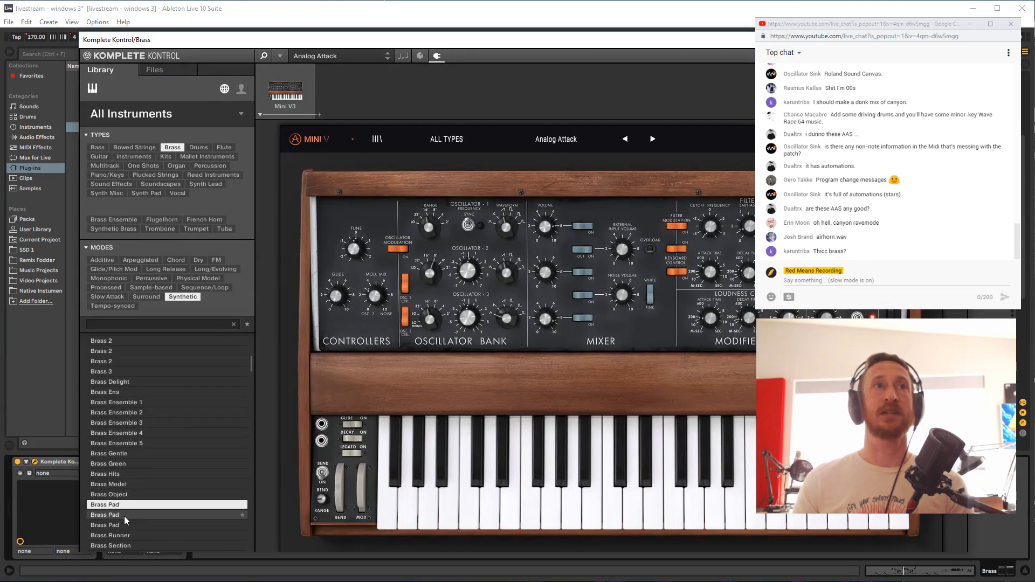
key(Down)
key(Down)
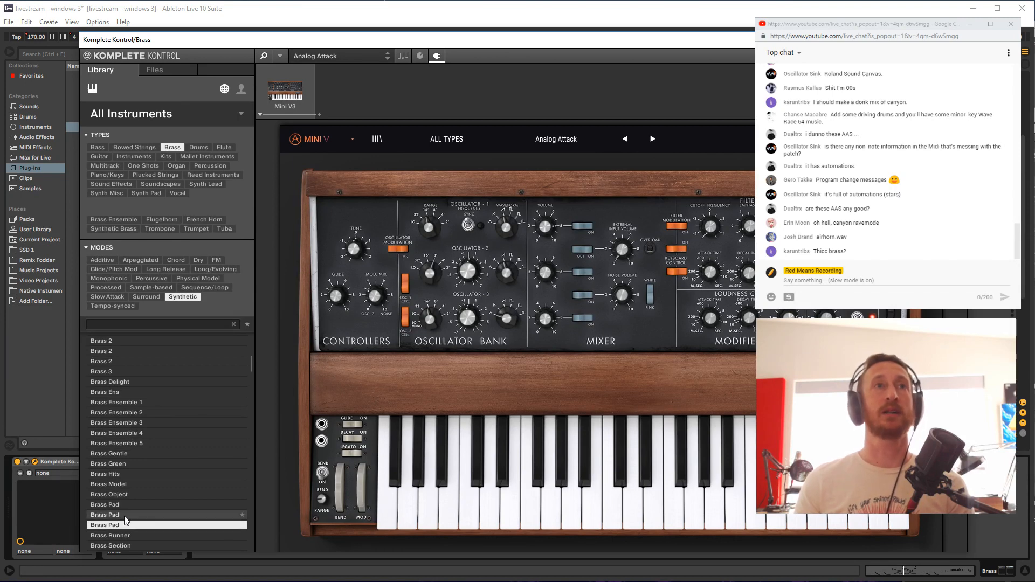
key(Down)
key(Down)
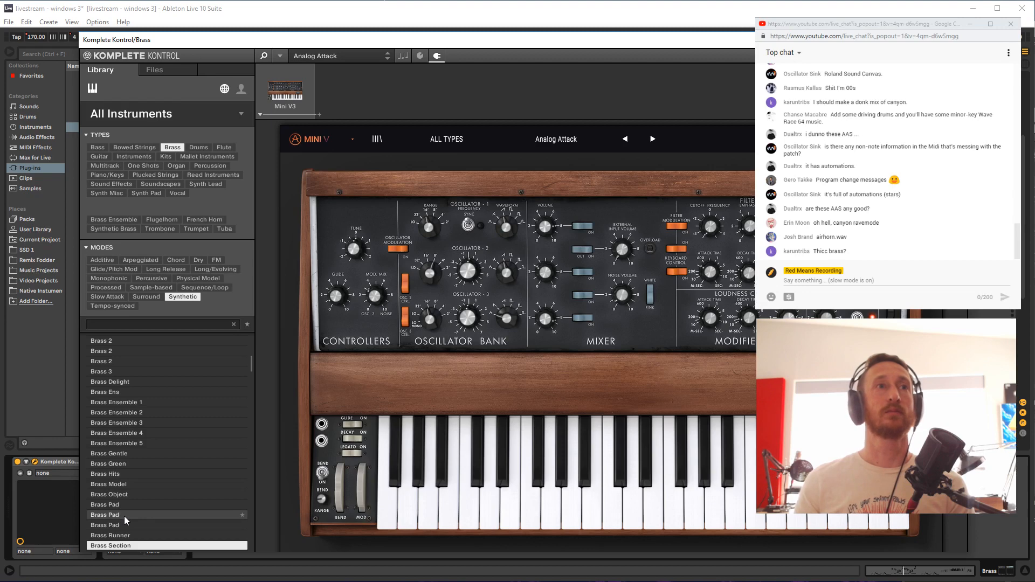
scroll(141, 496, down, 2)
click(126, 526)
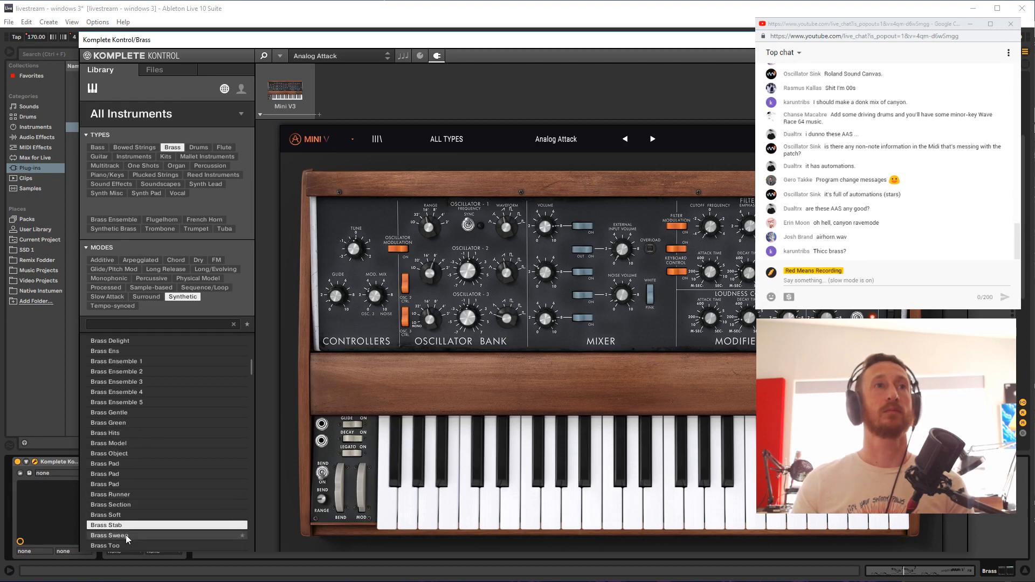
click(129, 536)
Audition the Brass Too, Brass-1, Brassilica, Brassin and Brassy presets
scroll(129, 535, down, 3)
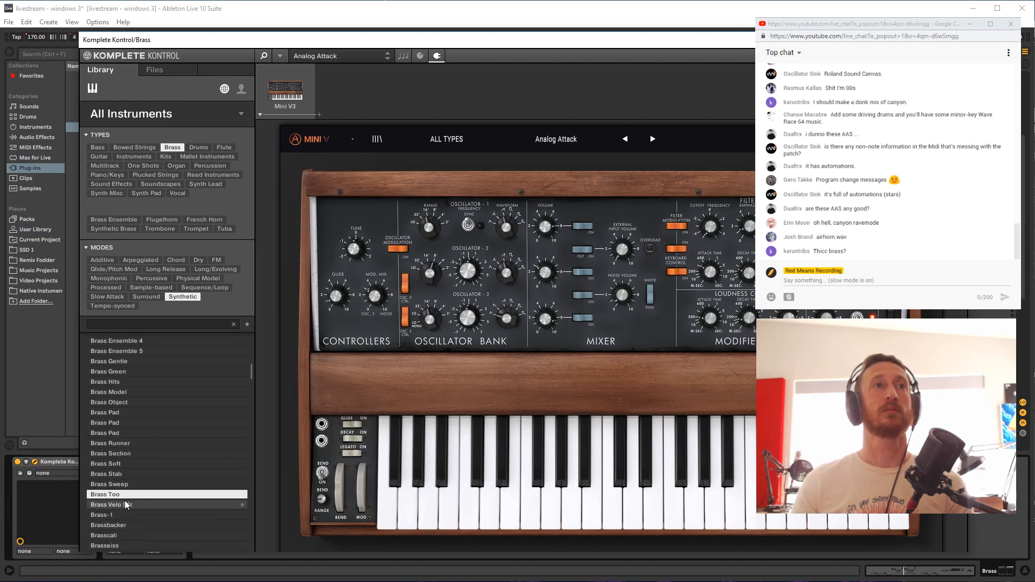
click(120, 494)
click(118, 514)
scroll(129, 517, down, 4)
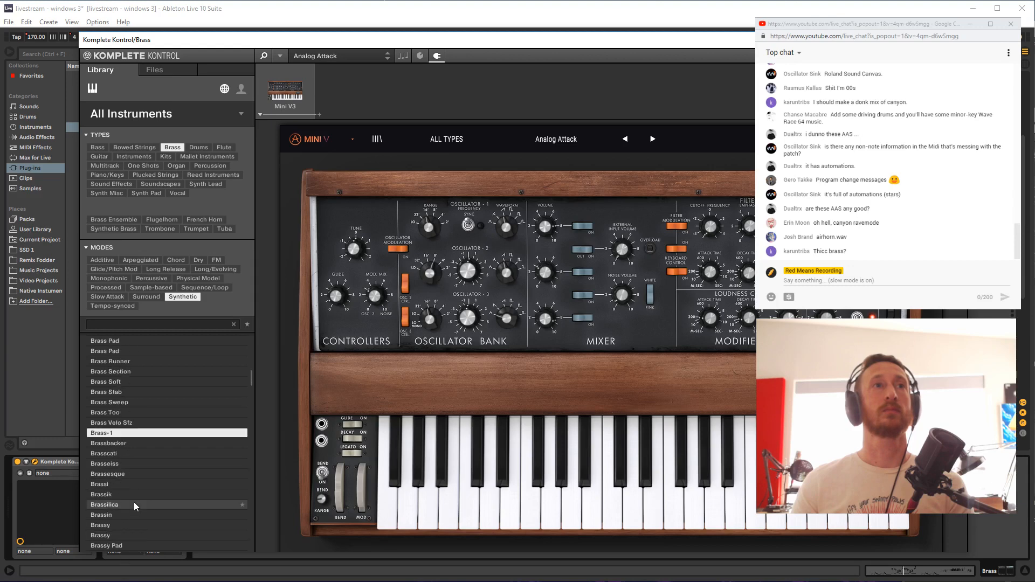
click(134, 504)
click(123, 515)
click(122, 524)
scroll(122, 523, down, 3)
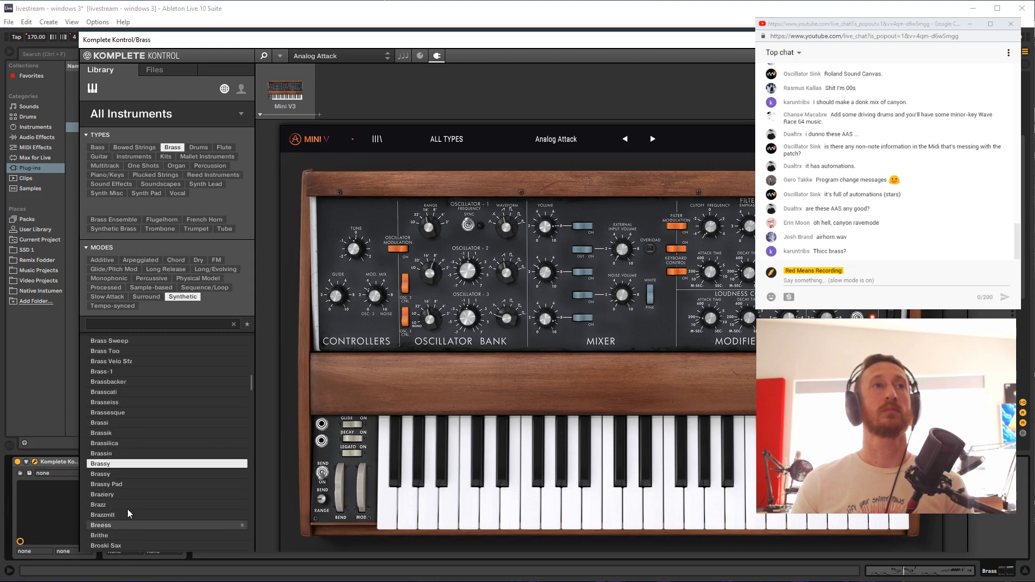
Continue auditioning brass presets from Braziery through Breess, Broski Sax, Brrrrass and Buz Mask to Crystal Ball
click(126, 494)
click(124, 523)
scroll(124, 523, down, 3)
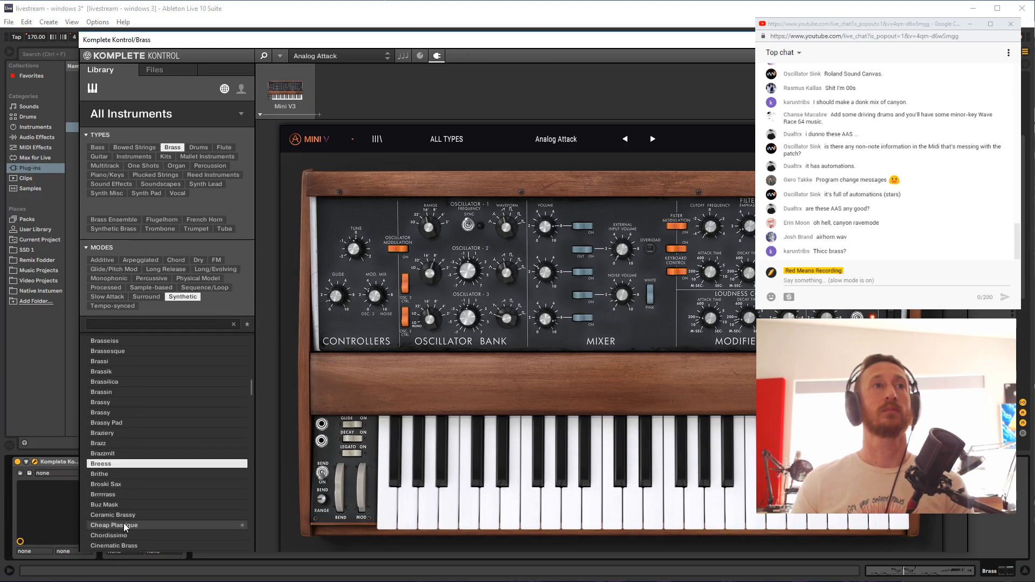
click(127, 484)
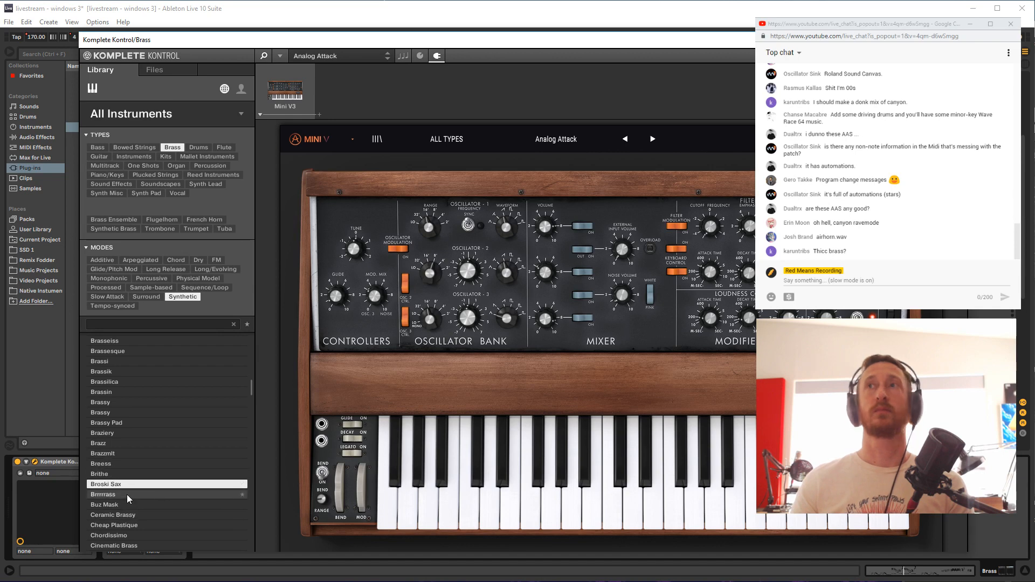
click(127, 494)
click(128, 507)
scroll(128, 520, down, 1)
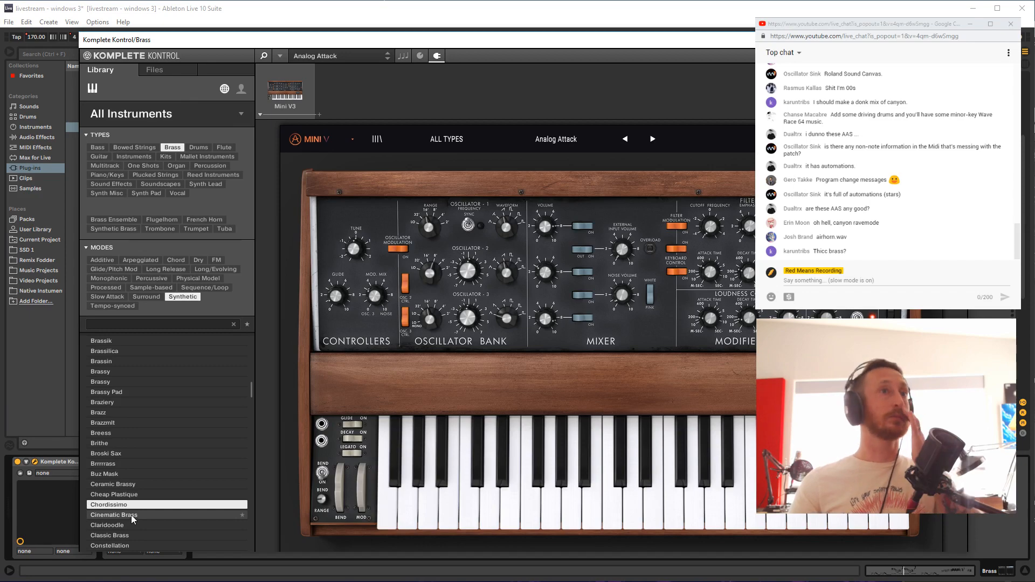
scroll(131, 512, down, 2)
click(131, 515)
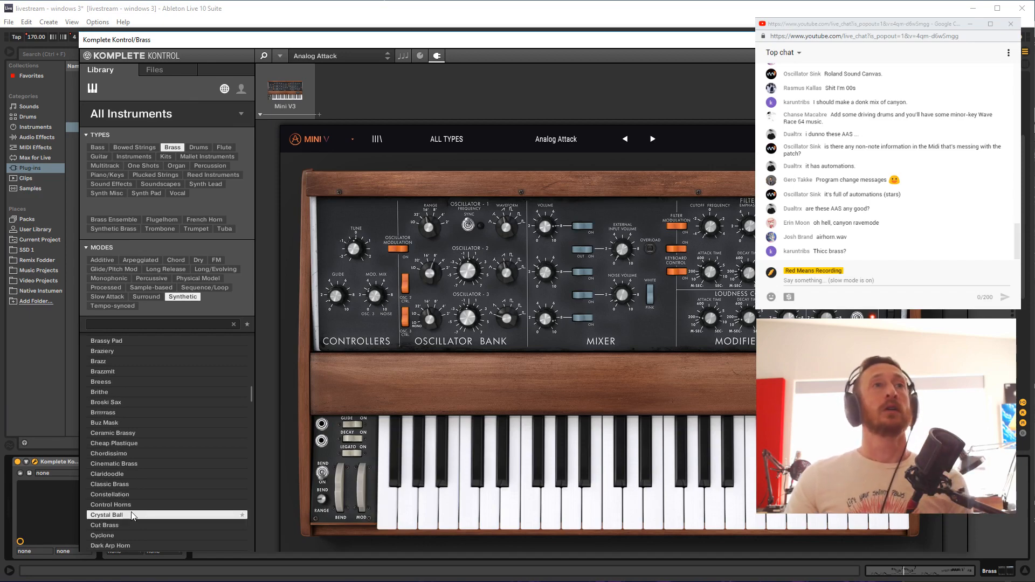
Hide the plug-in window and play the arrangement from bar 21 with the loaded Analog Attack sound
key(ctrl+alt+p)
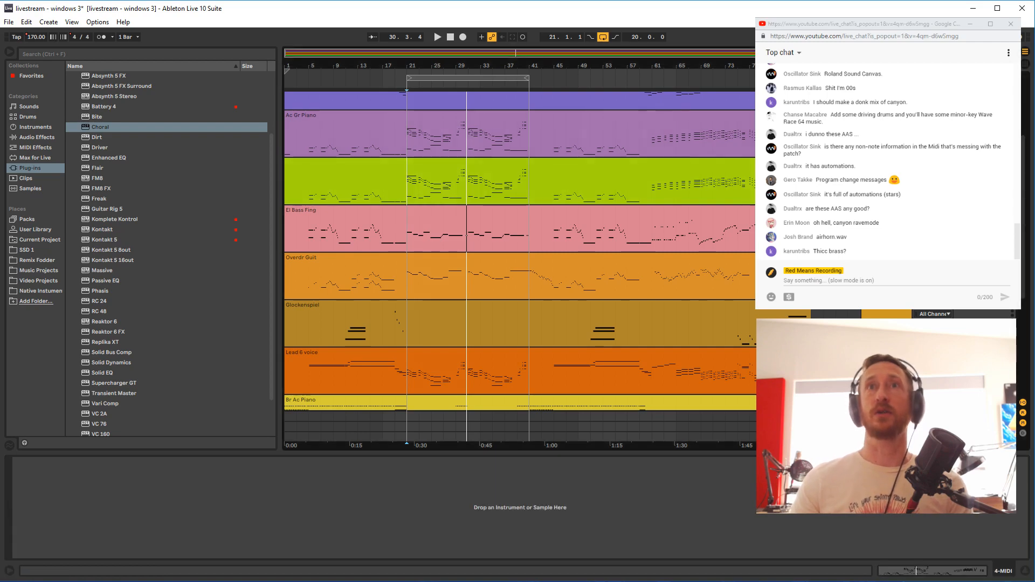
scroll(517, 259, up, 3)
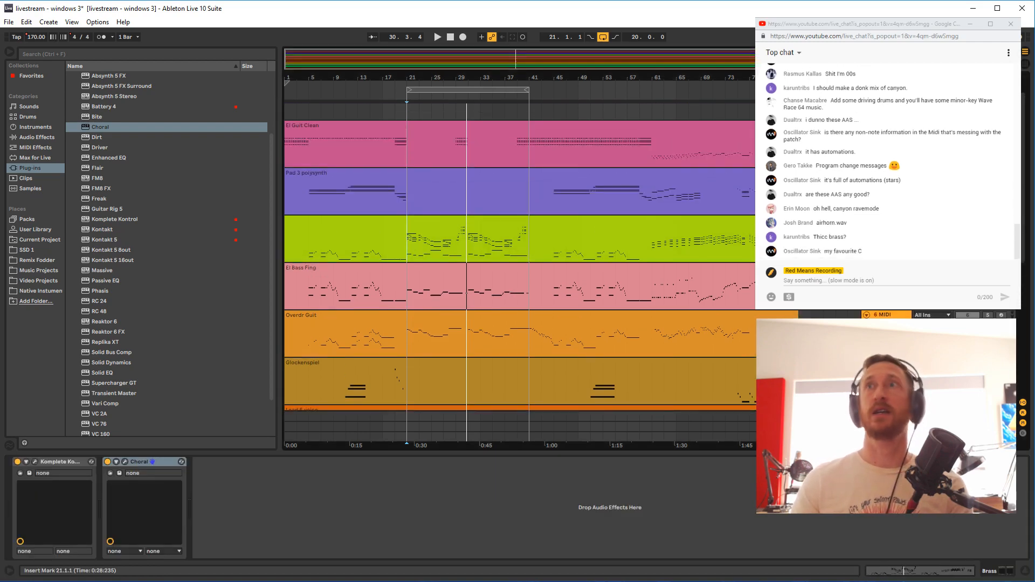
key(space)
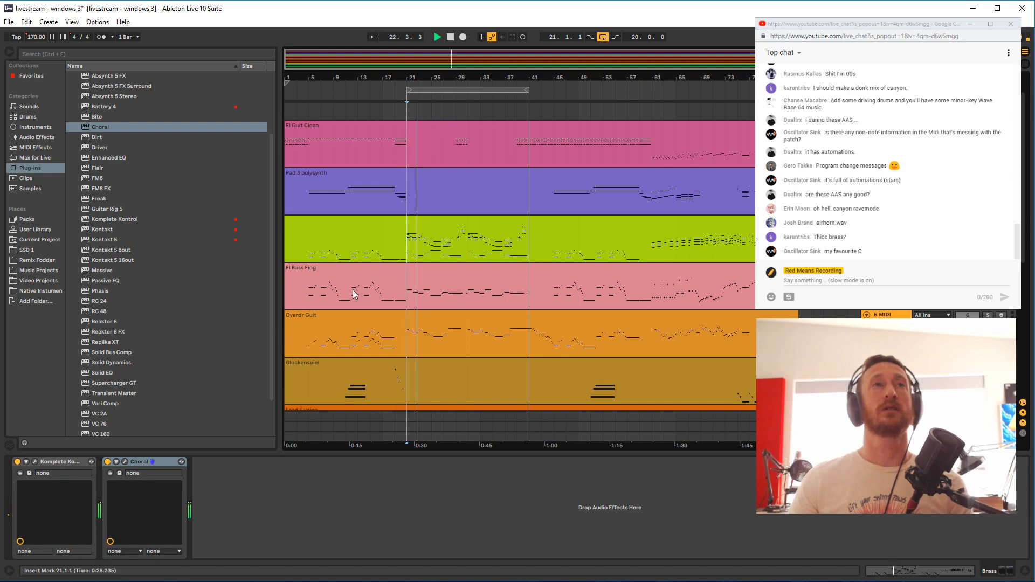
Expand the Mini V's upper panel, inspect its Motion Recorder, Effects and LFO/Arp pages, collapse the plug-in chain strip and hide the window
click(34, 461)
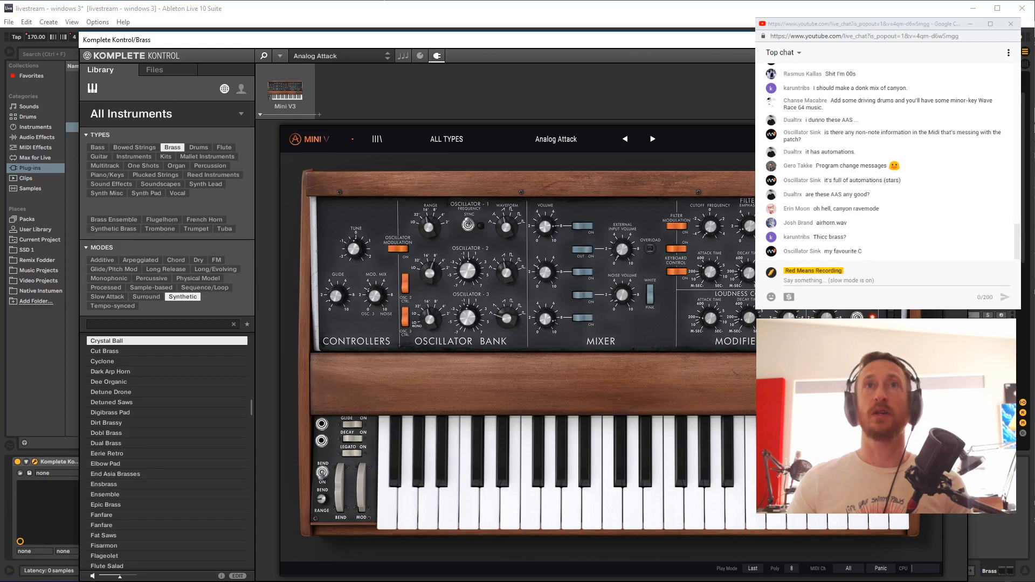
click(373, 141)
click(372, 140)
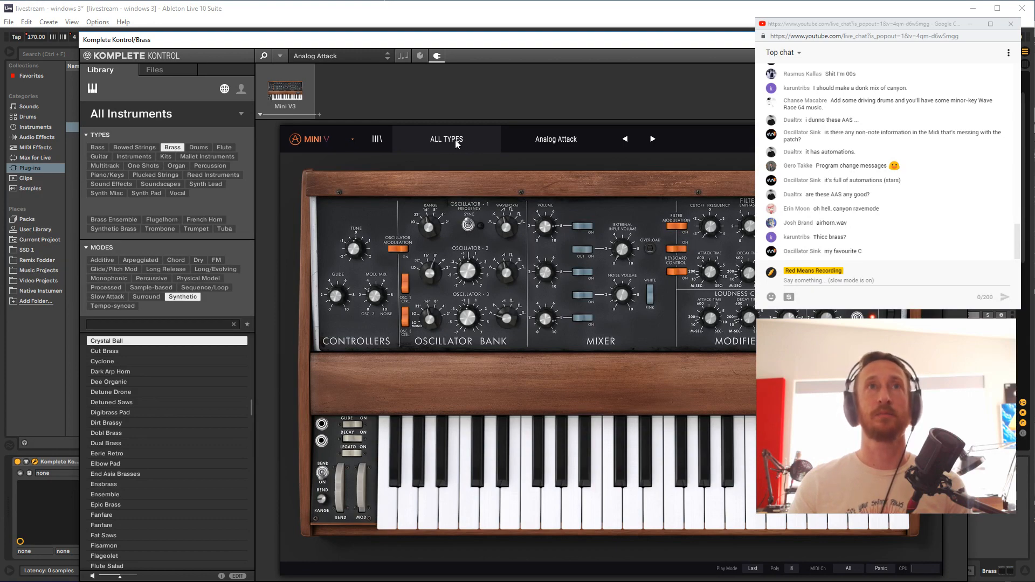
click(899, 139)
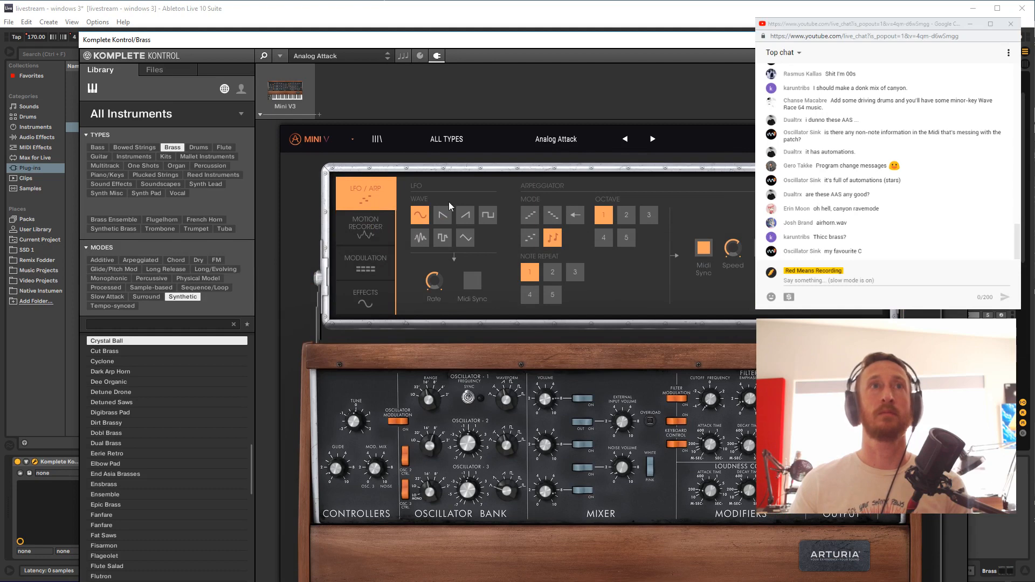
click(360, 236)
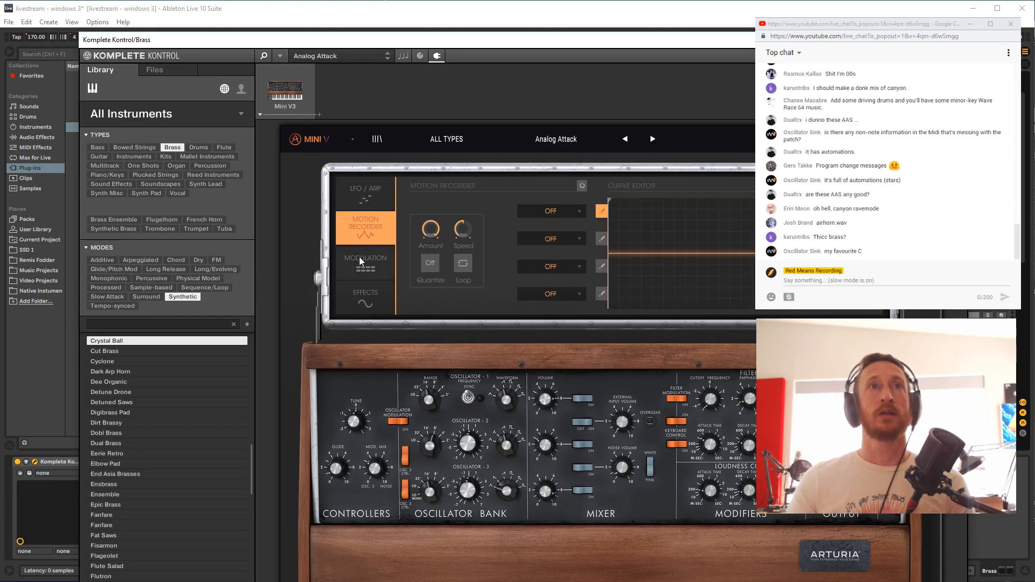
click(358, 296)
click(363, 199)
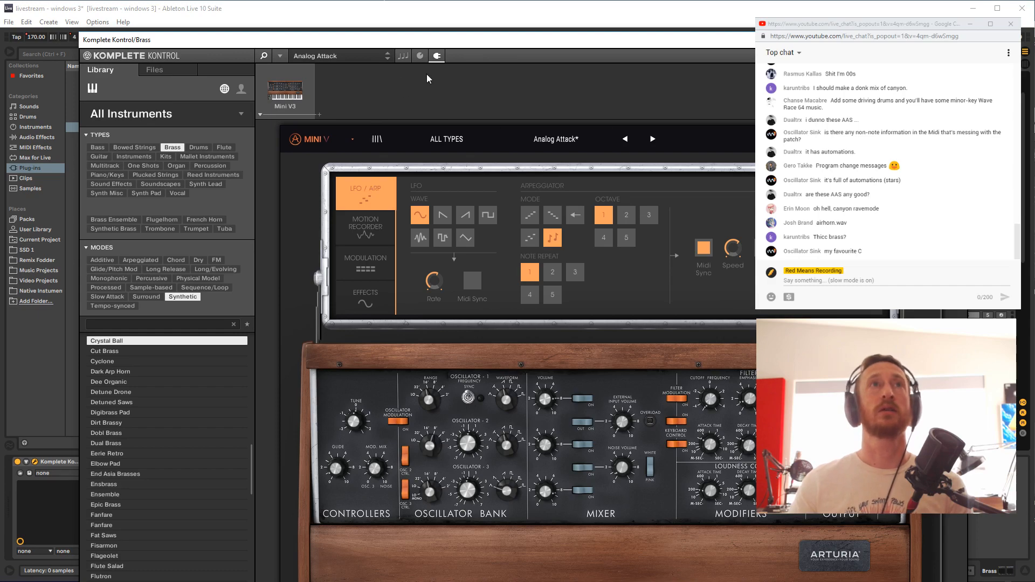
click(438, 55)
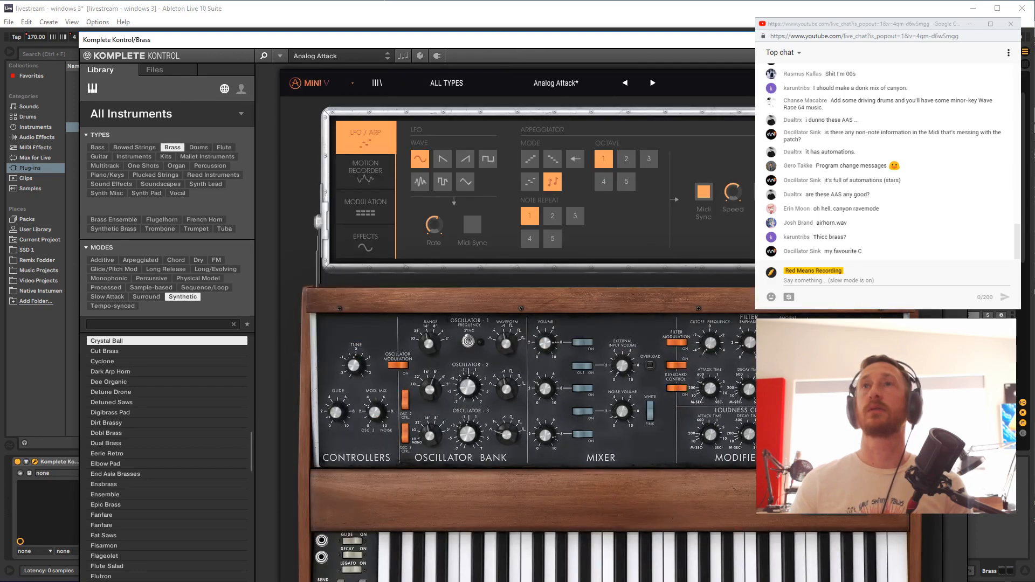
key(ctrl+alt+p)
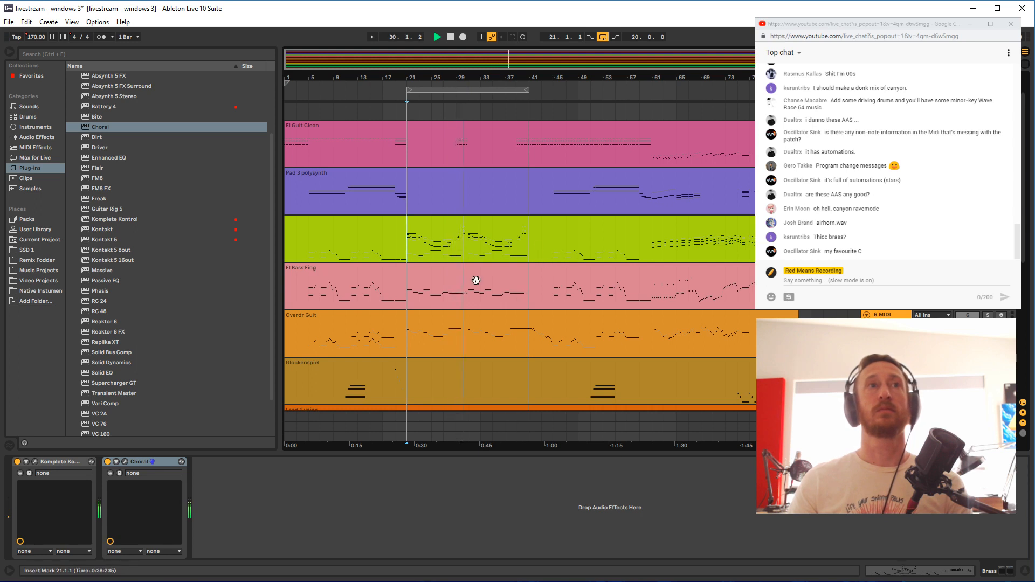
Compare the brass sound with Choral off and on, leave it enabled and check the Mini V's Decay switch beside the keyboard
click(107, 462)
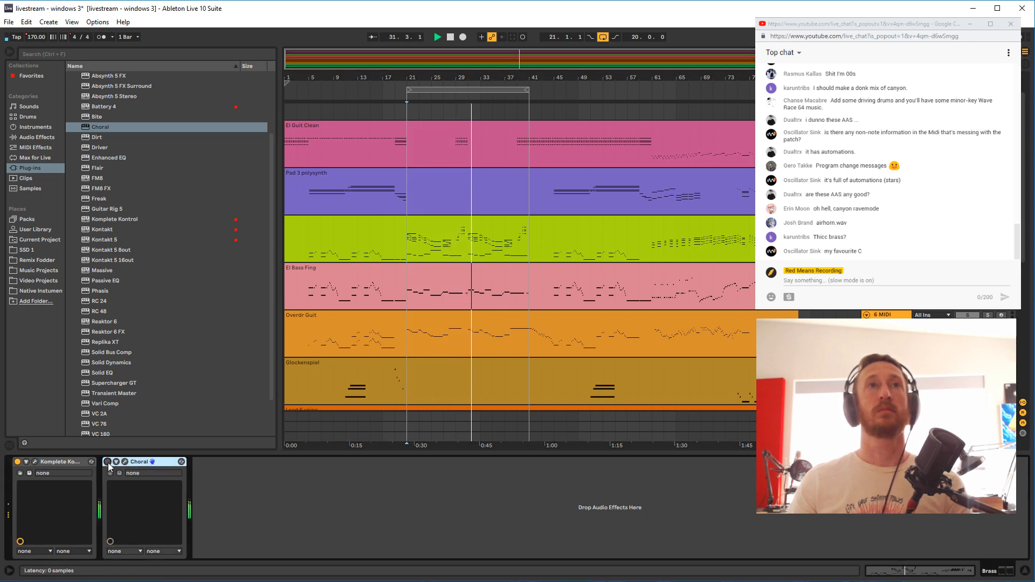
click(107, 463)
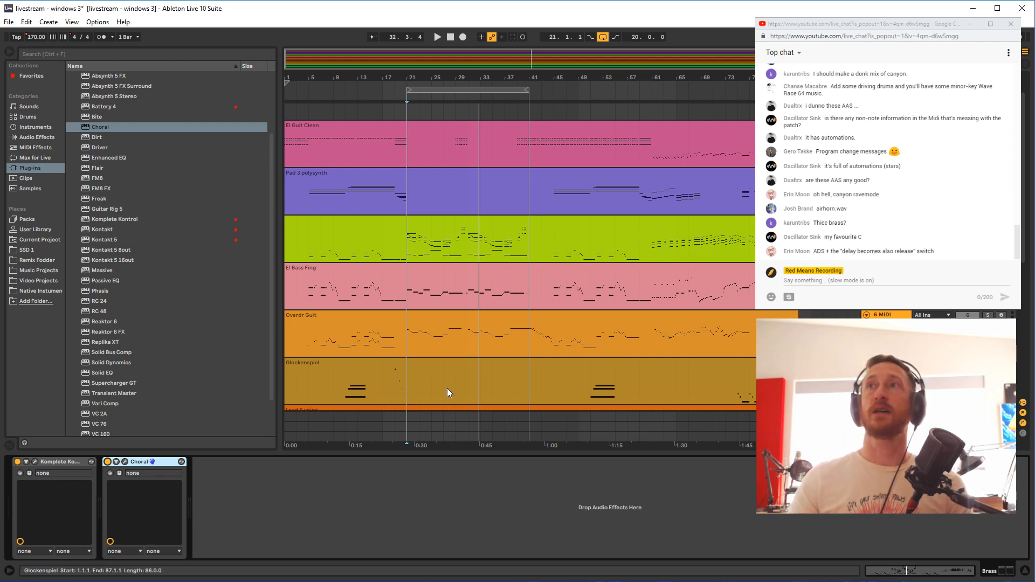
click(35, 461)
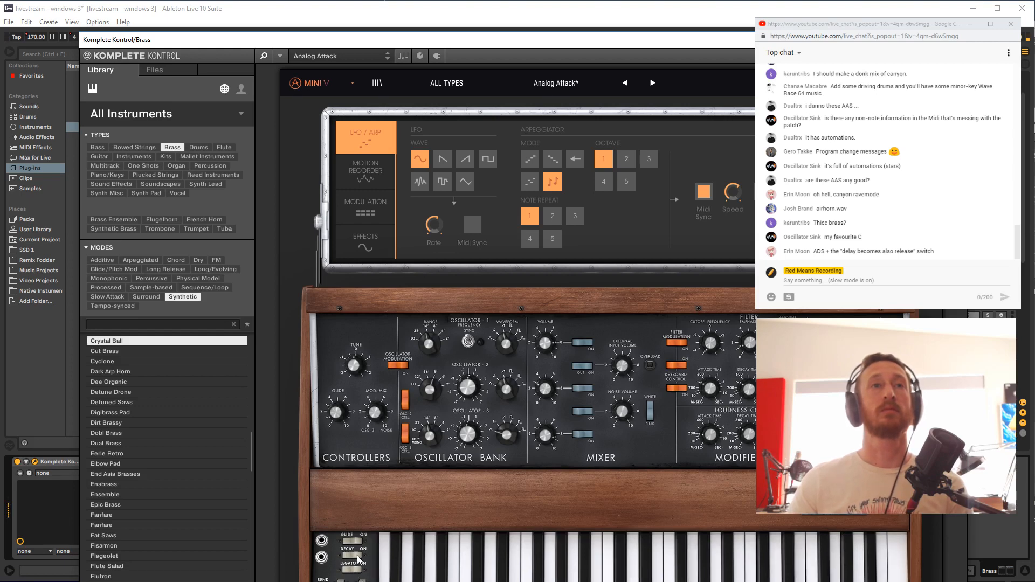
key(ctrl+alt+p)
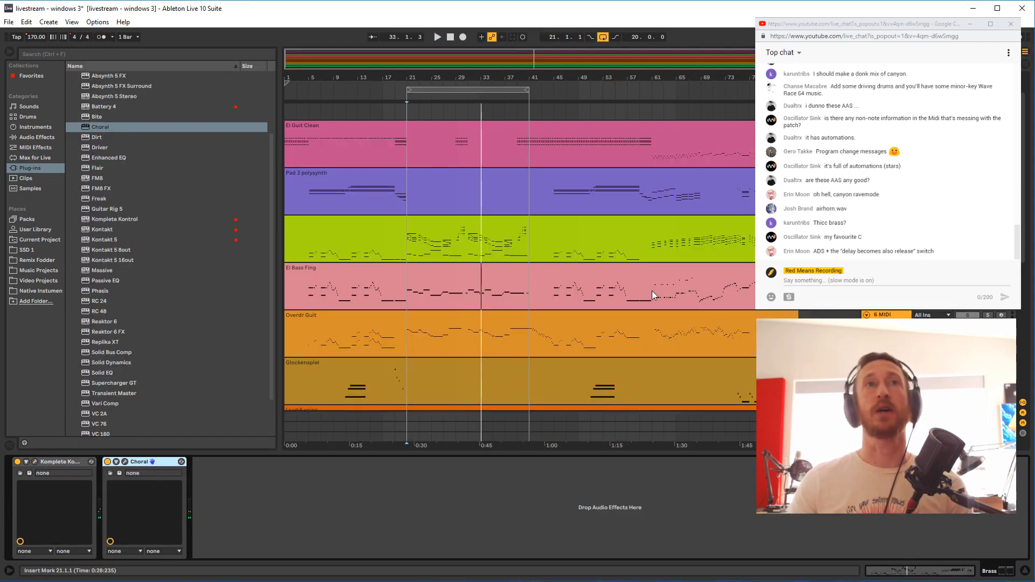
Look over the remaining tracks and select the PAD track to show its Komplete Kontrol device
scroll(676, 293, down, 2)
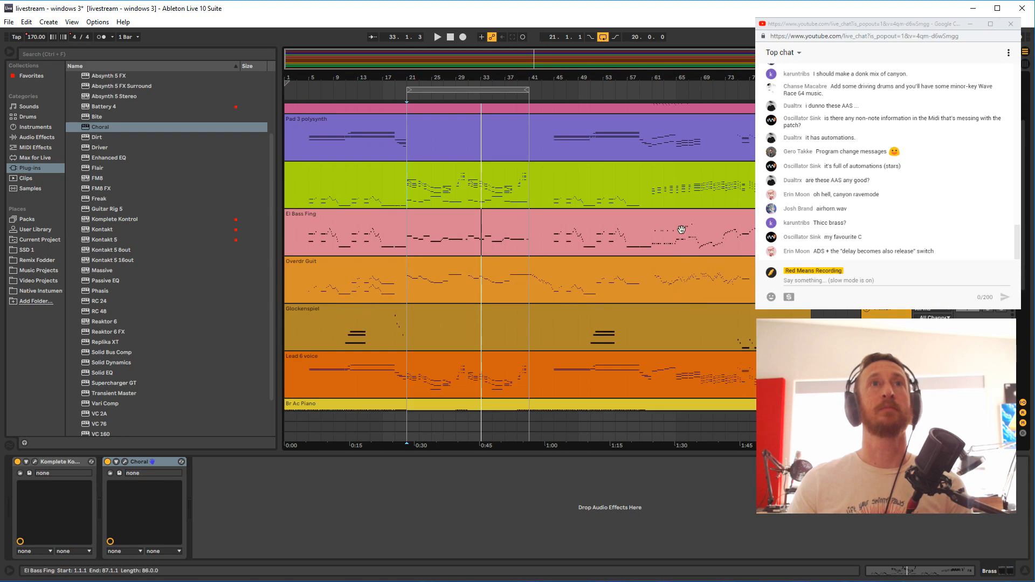
scroll(629, 291, down, 2)
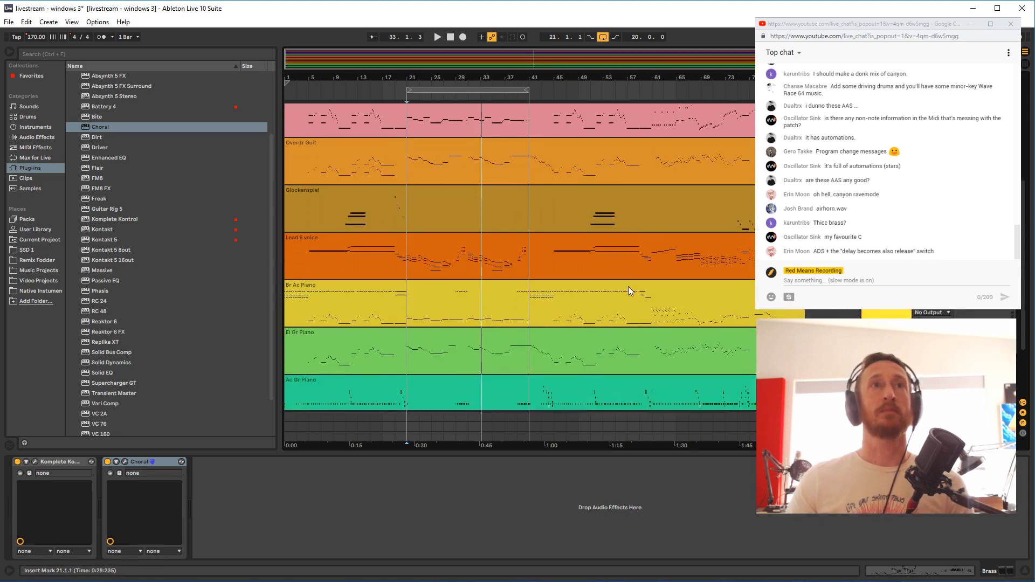
scroll(629, 286, up, 4)
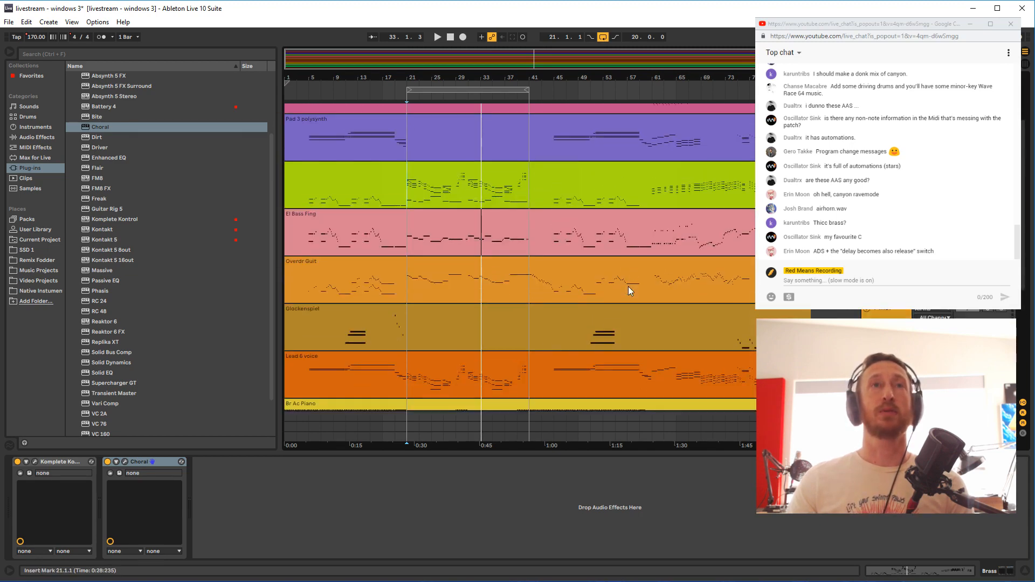
click(885, 173)
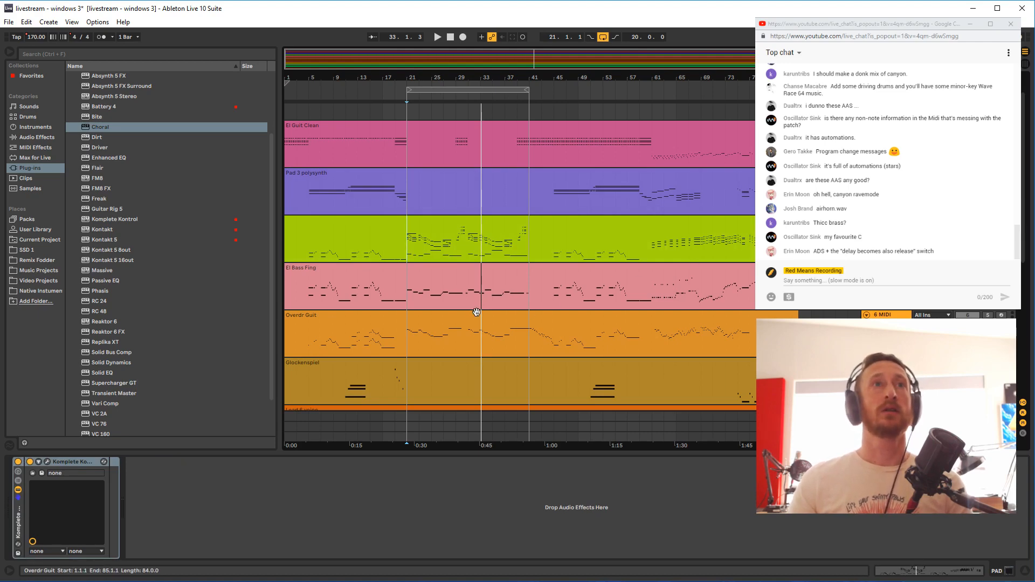
Open the El Bass Fing clip and examine its notes up close and across the whole part
double_click(448, 306)
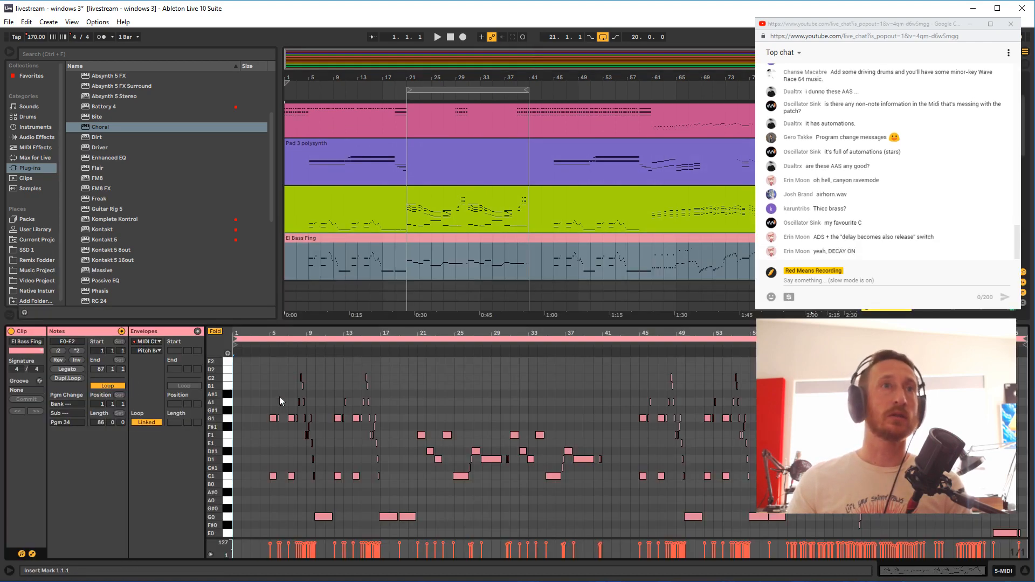
drag(281, 329, 302, 372)
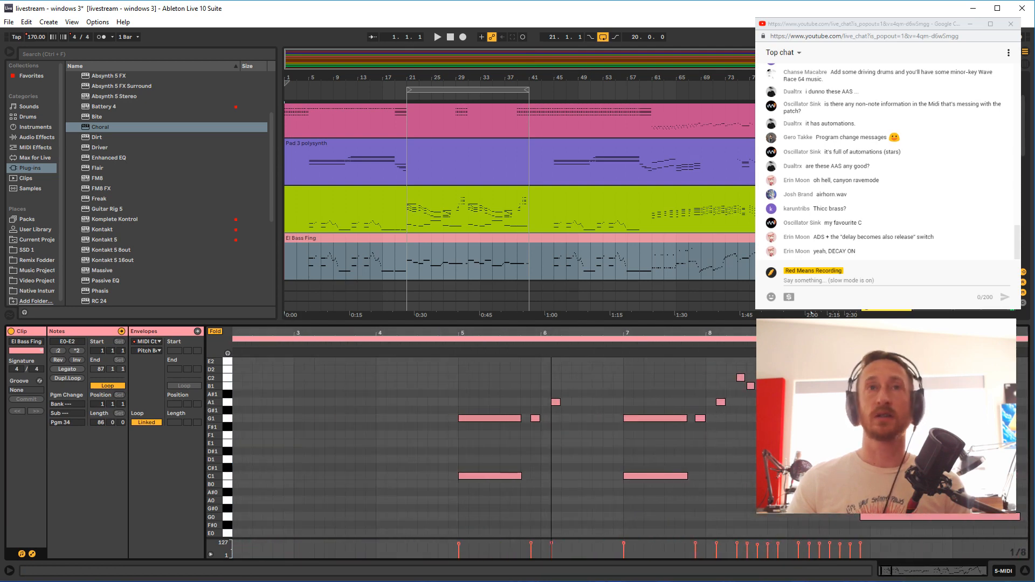
key(plus)
key(minus)
key(minus)
key(minus)
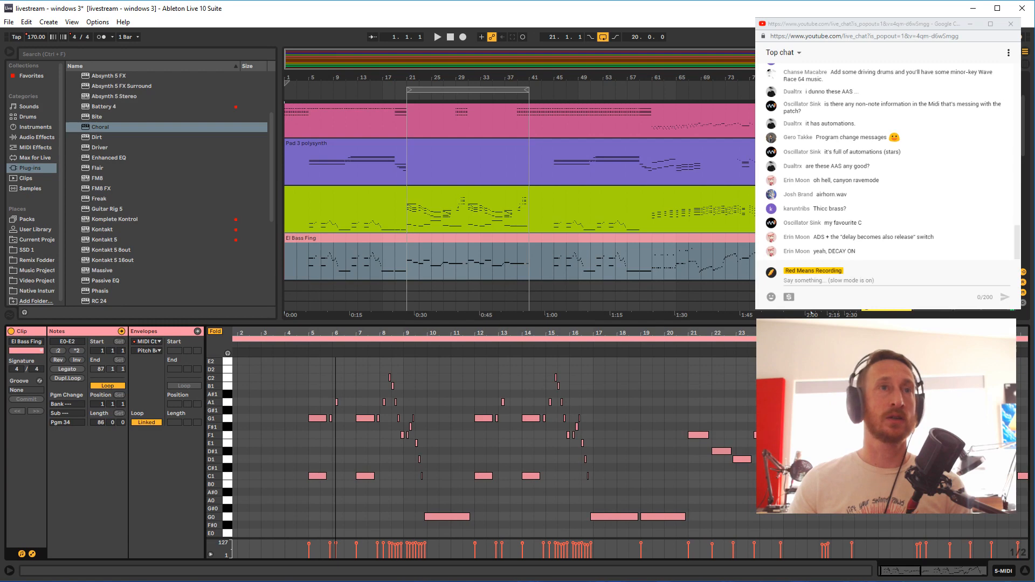
key(minus)
key(minus)
Open the Overdr Guit clip and check its notes down to the lowest pitches
scroll(566, 173, down, 5)
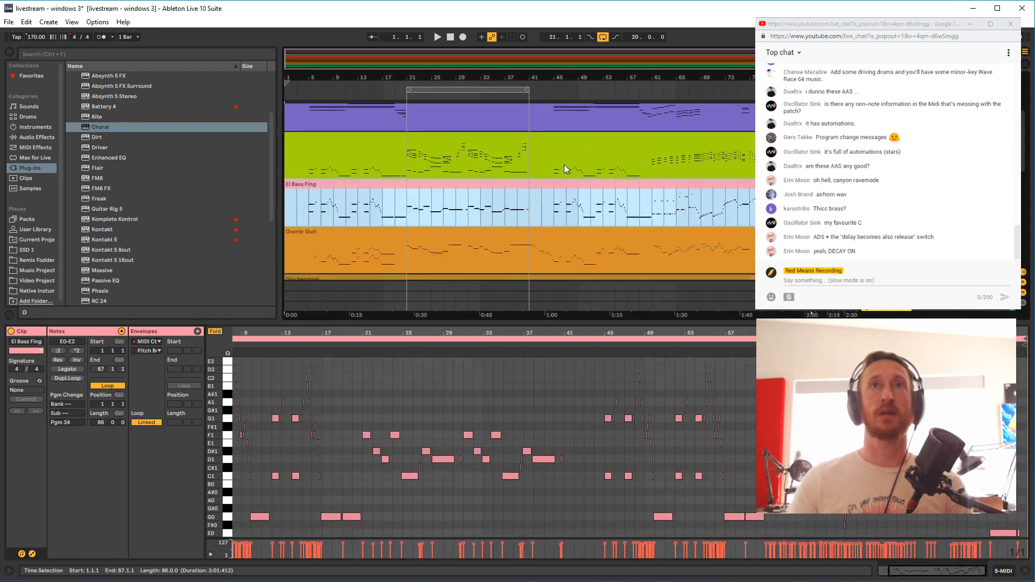
click(435, 191)
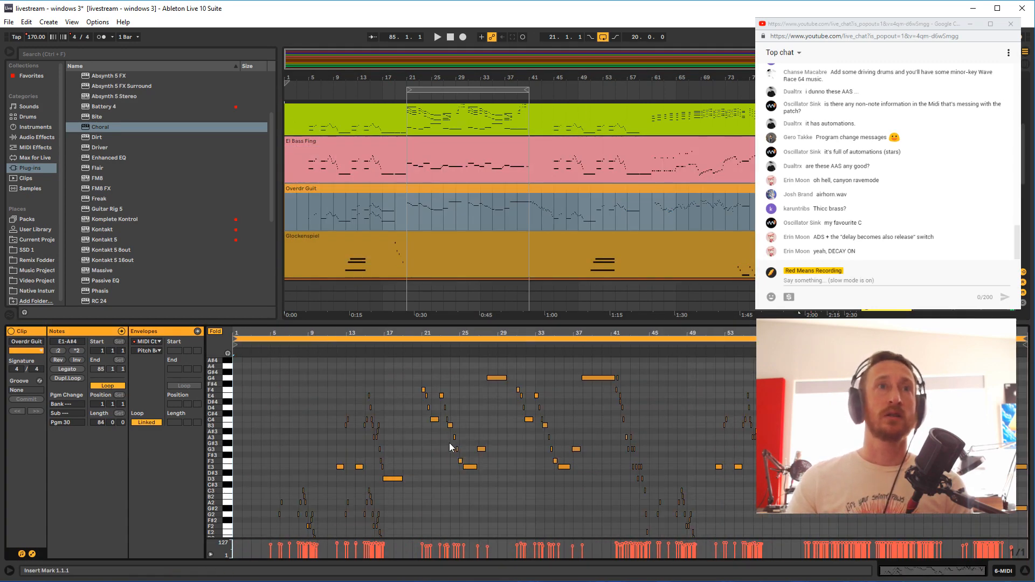
scroll(449, 443, down, 2)
Open the El Gr Piano clip, check its low notes and move its track above the Br Ac Piano track
scroll(464, 255, down, 3)
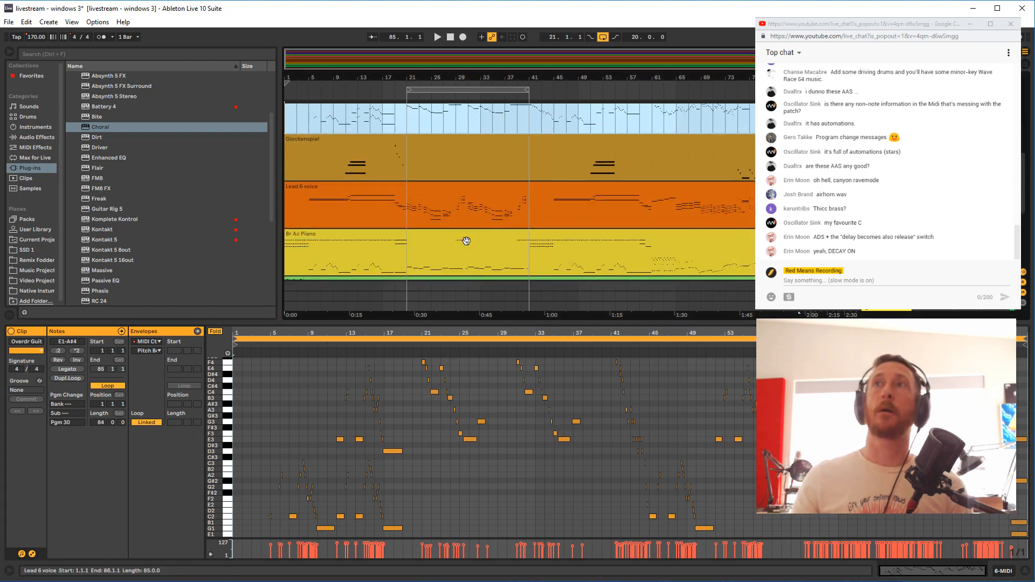
scroll(474, 238, down, 2)
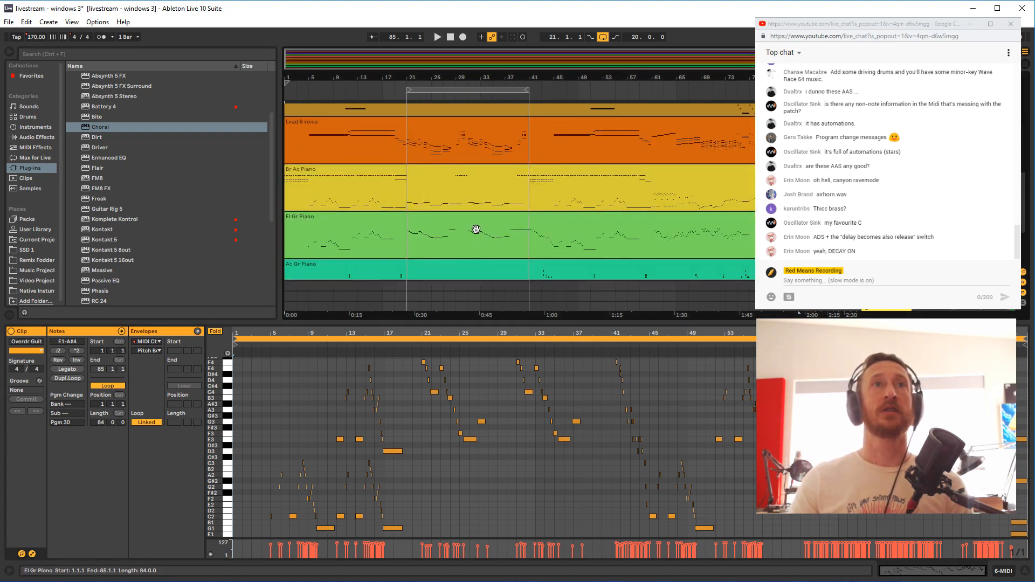
click(476, 229)
scroll(478, 243, down, 2)
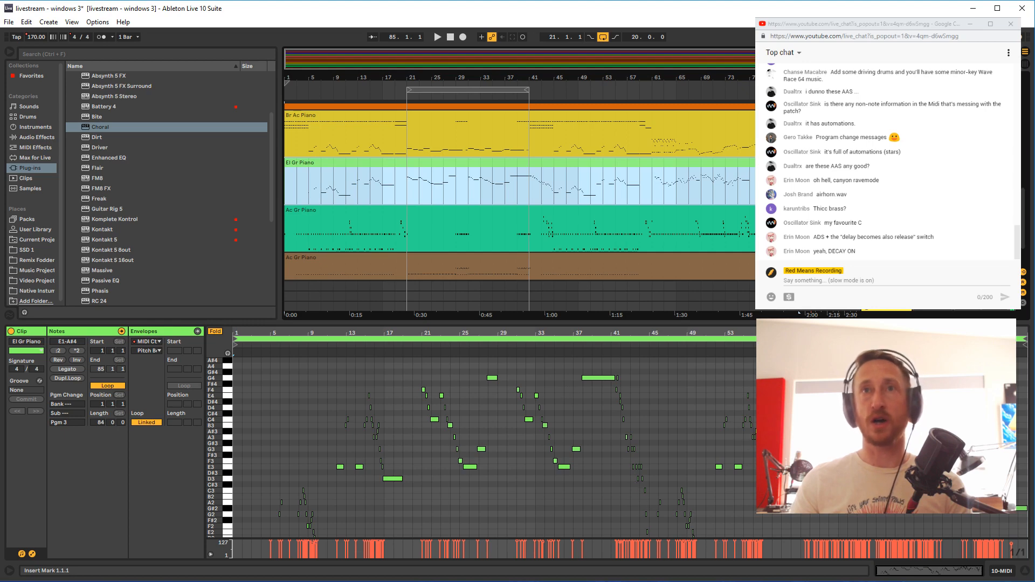
click(519, 453)
scroll(519, 453, down, 2)
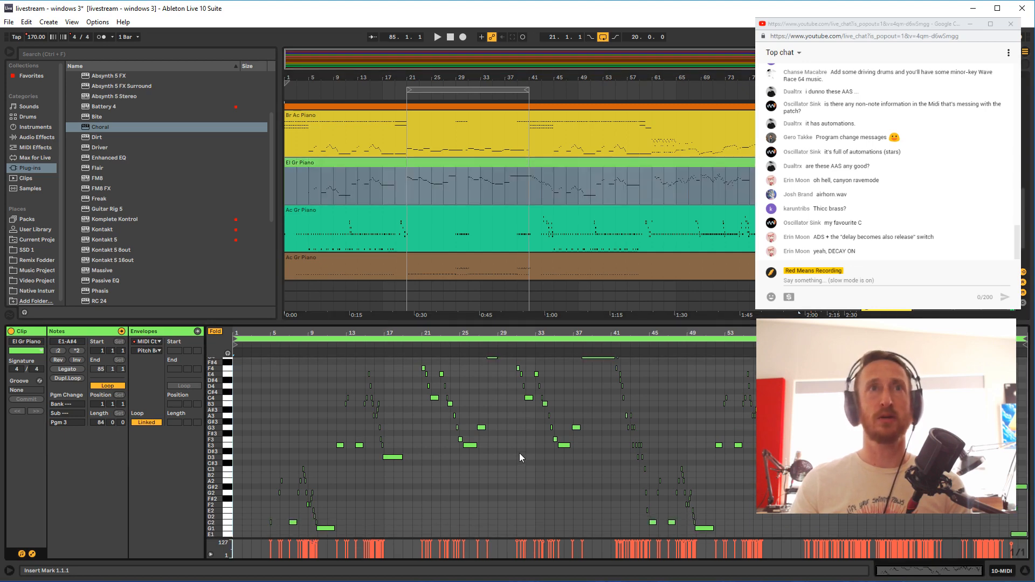
click(325, 528)
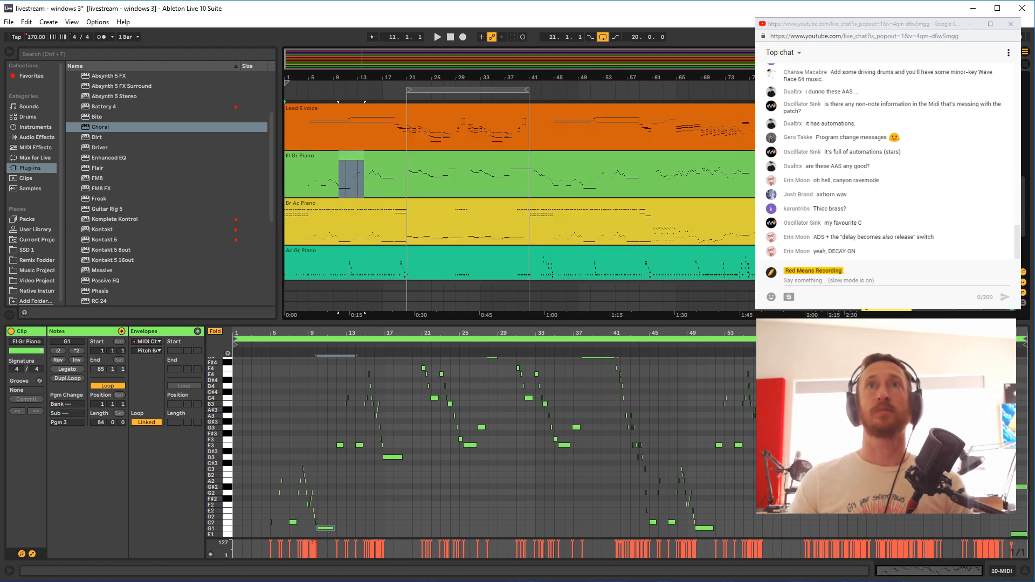
Open the Br Ac Piano clip and select its upper G4 to G5 notes in the opening bars
click(320, 222)
drag(447, 380, 176, 323)
drag(555, 354, 838, 387)
drag(441, 384, 232, 357)
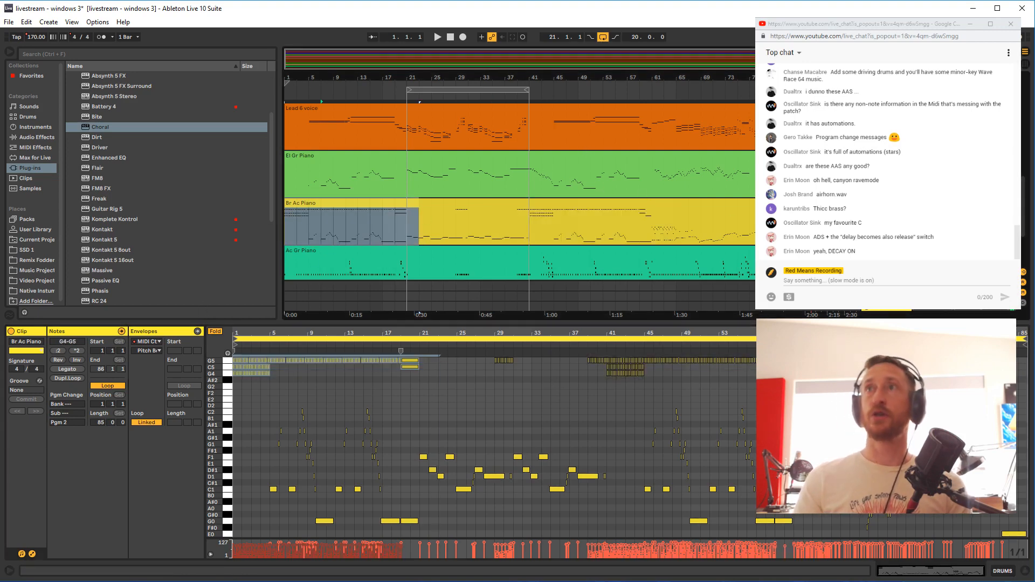
Look over the arrangement tracks from El Guit Clean down to Glockenspiel
scroll(555, 165, up, 5)
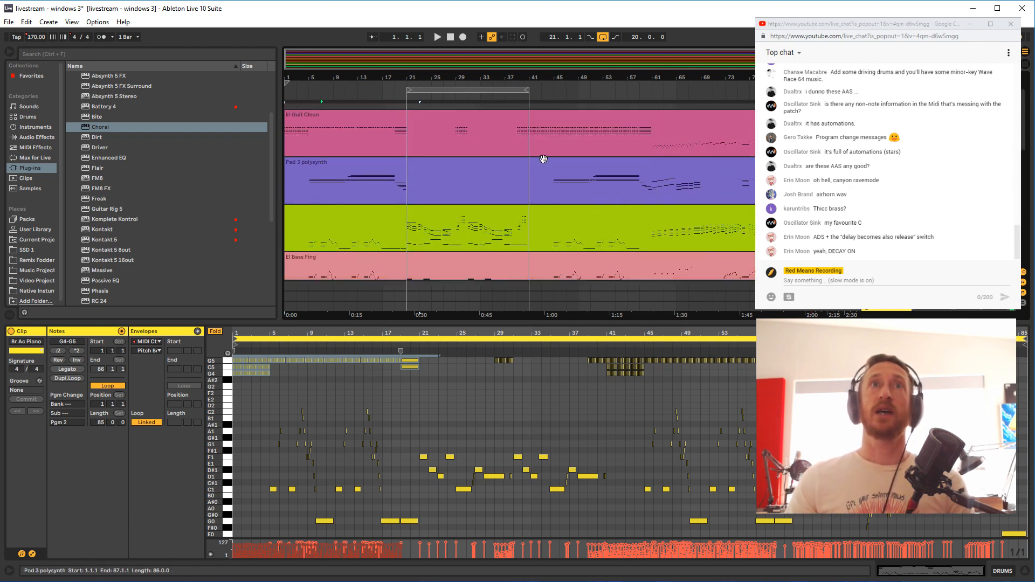
scroll(429, 220, down, 2)
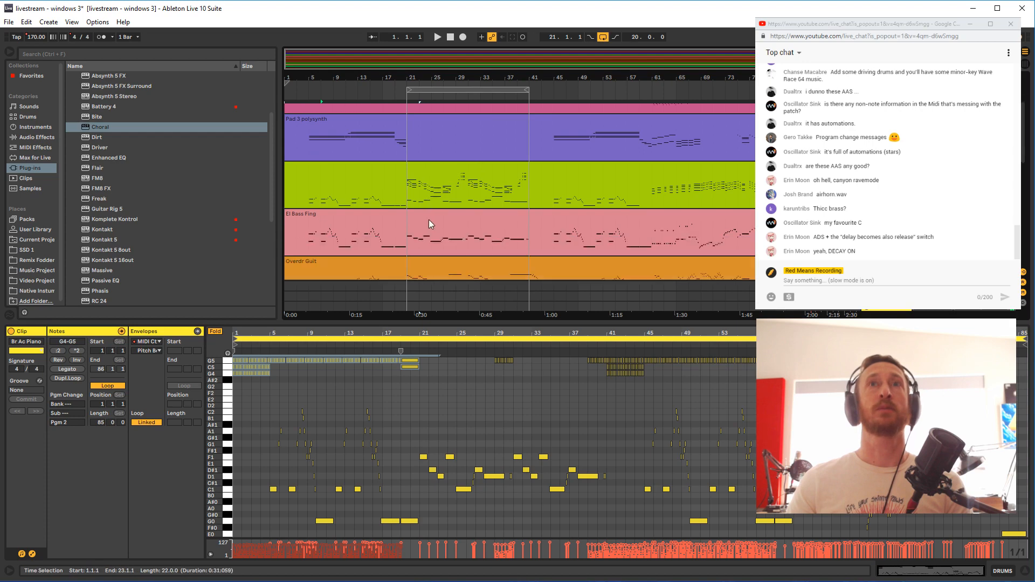
scroll(428, 219, down, 1)
scroll(429, 219, up, 2)
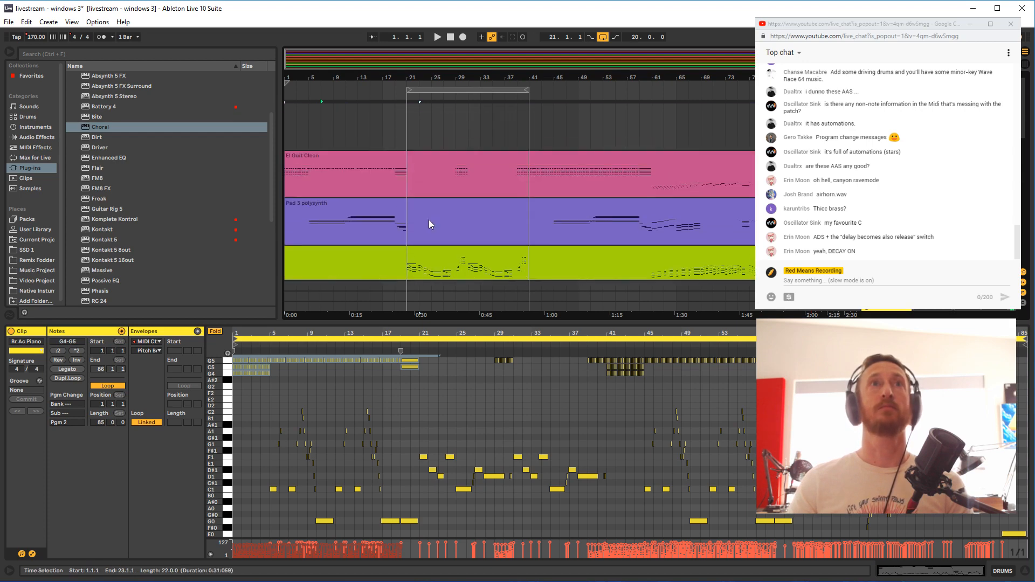
scroll(429, 219, down, 8)
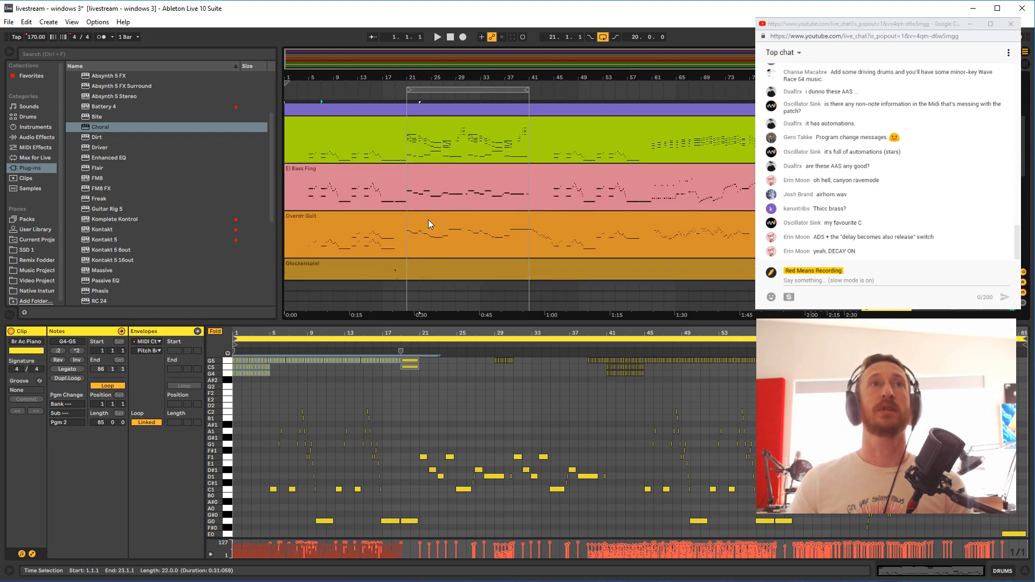
Examine the MIDI tracks in the arrangement, including the notes of the lowest Ac Gr Piano clip
scroll(428, 219, down, 3)
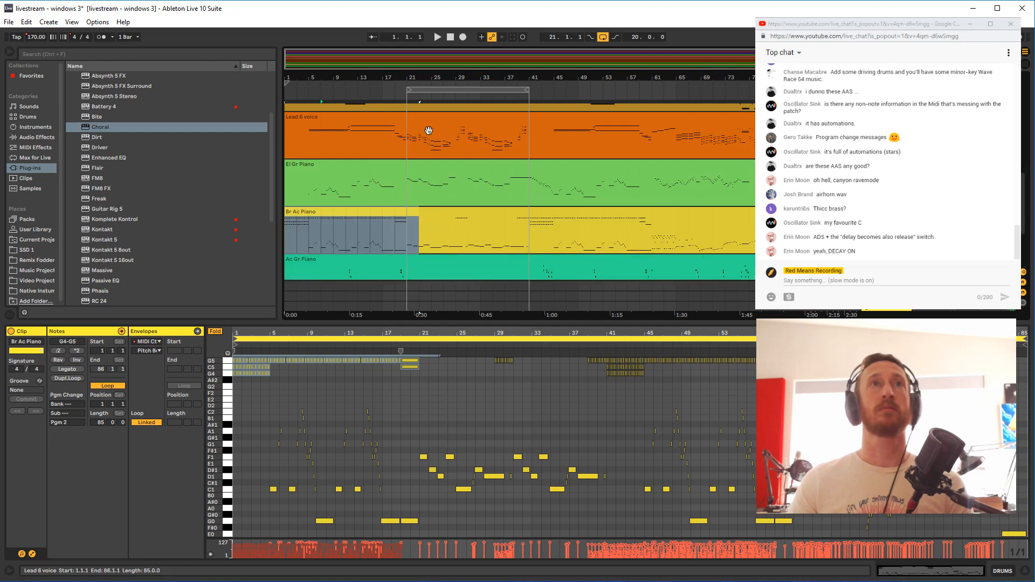
scroll(443, 127, up, 3)
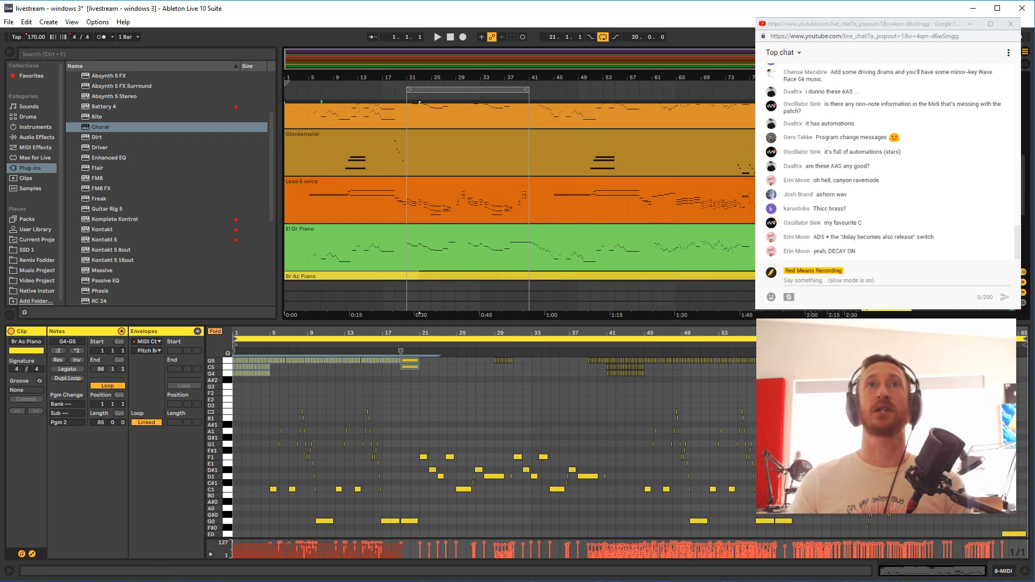
scroll(419, 102, up, 5)
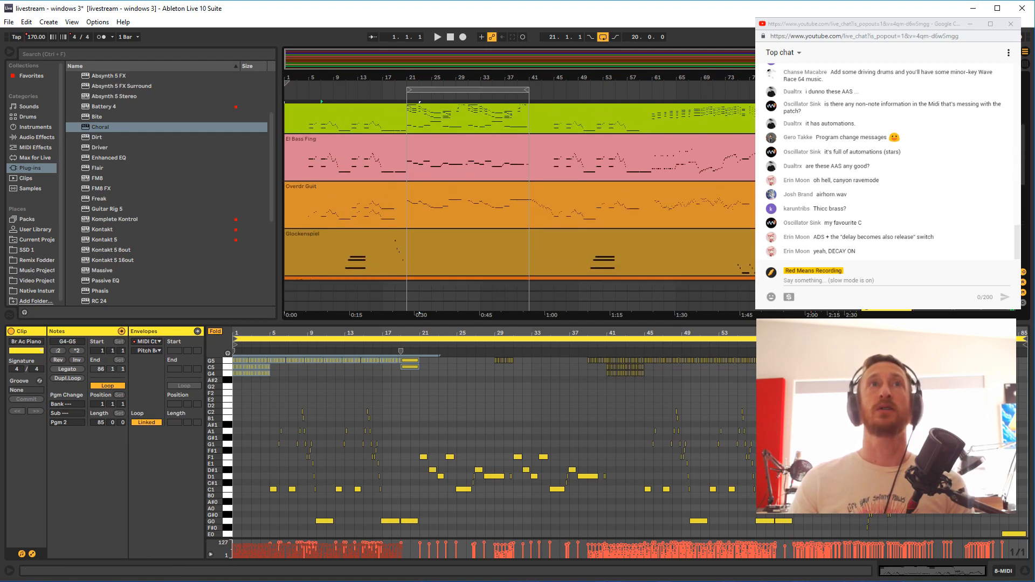
scroll(555, 202, down, 5)
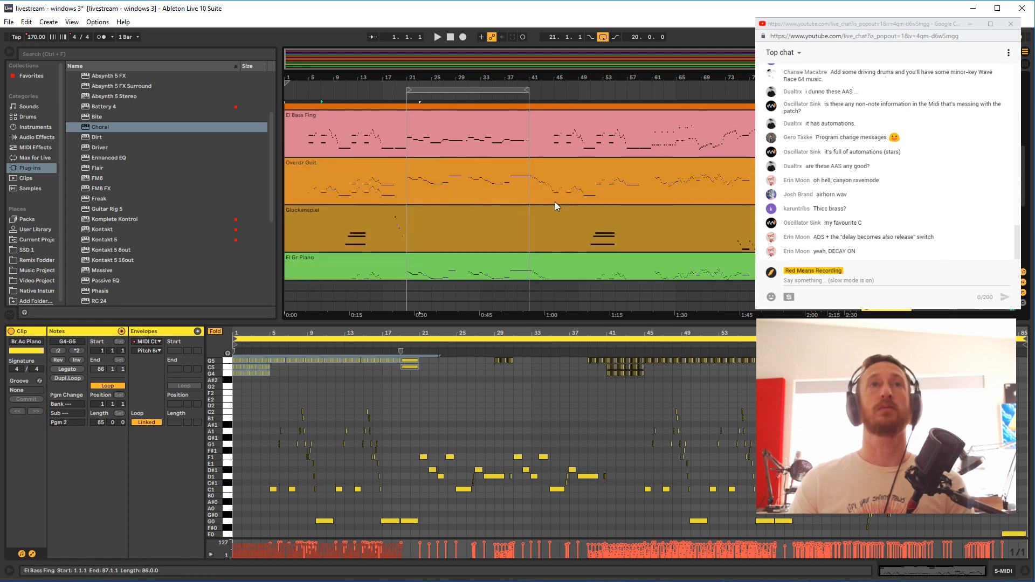
scroll(554, 206, down, 2)
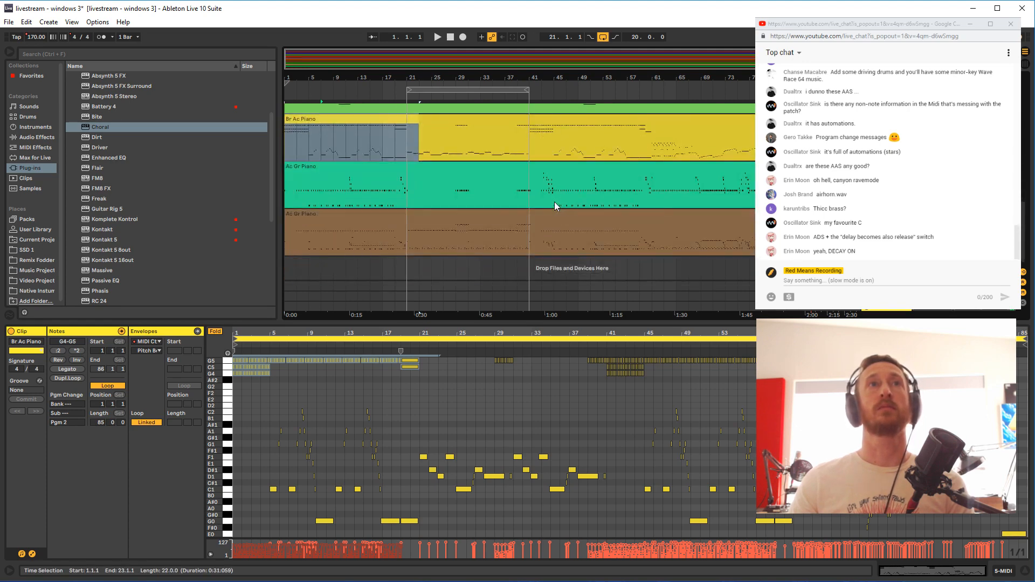
click(558, 225)
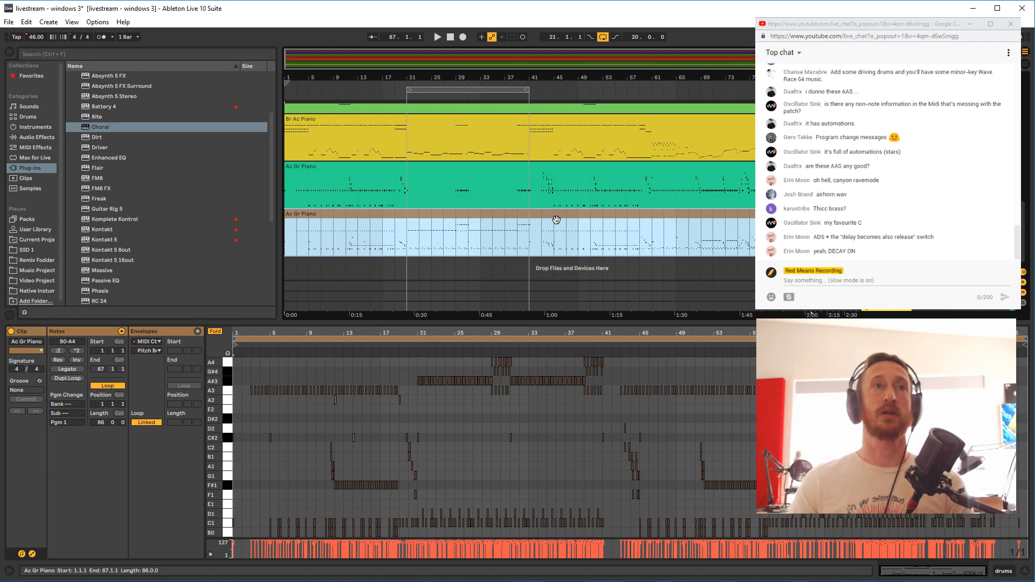
scroll(555, 222, up, 8)
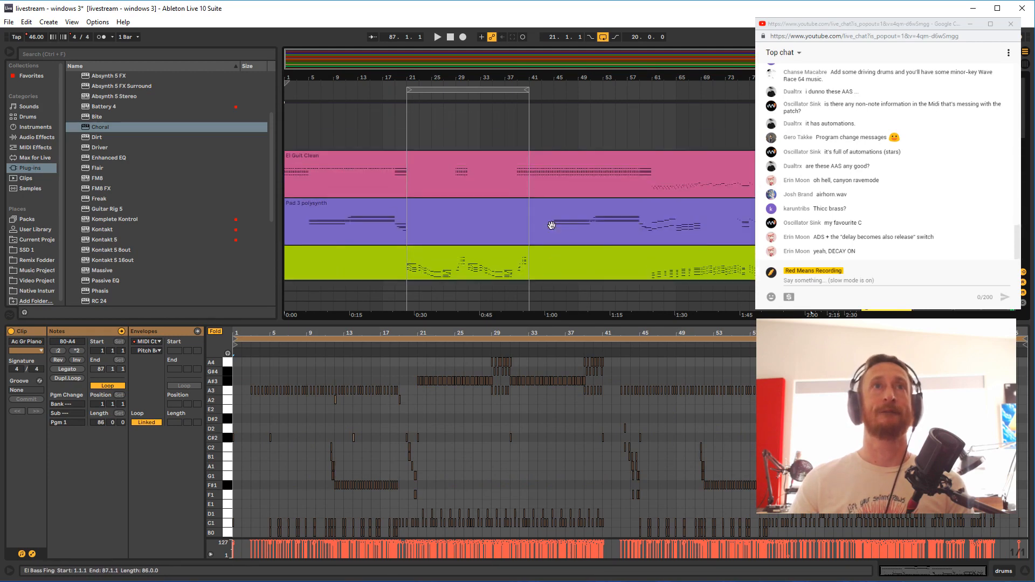
scroll(547, 231, down, 4)
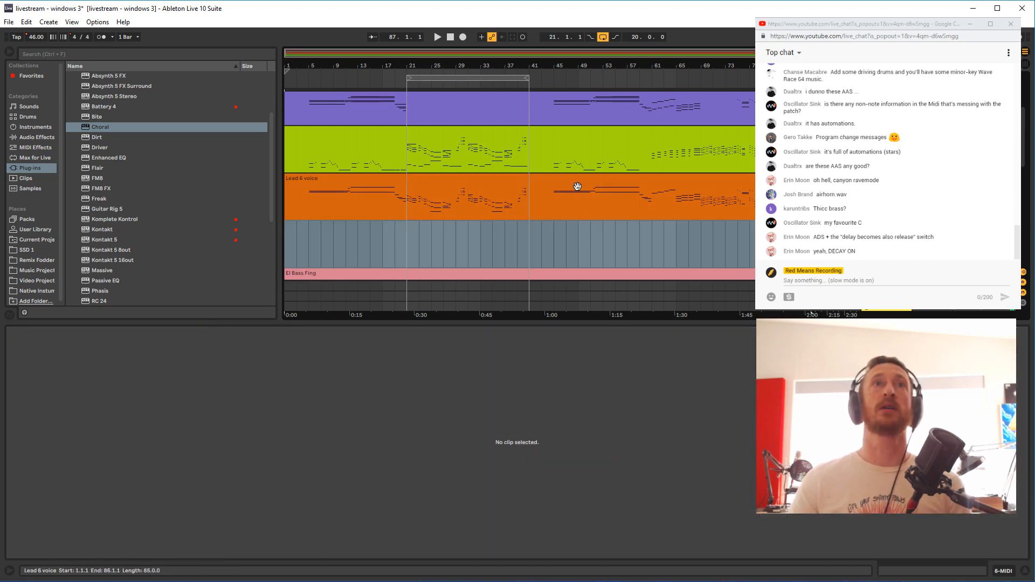
Add a one-bar D3 note at the start of the Lead 6 voice clip and select all of its notes for copying
click(578, 183)
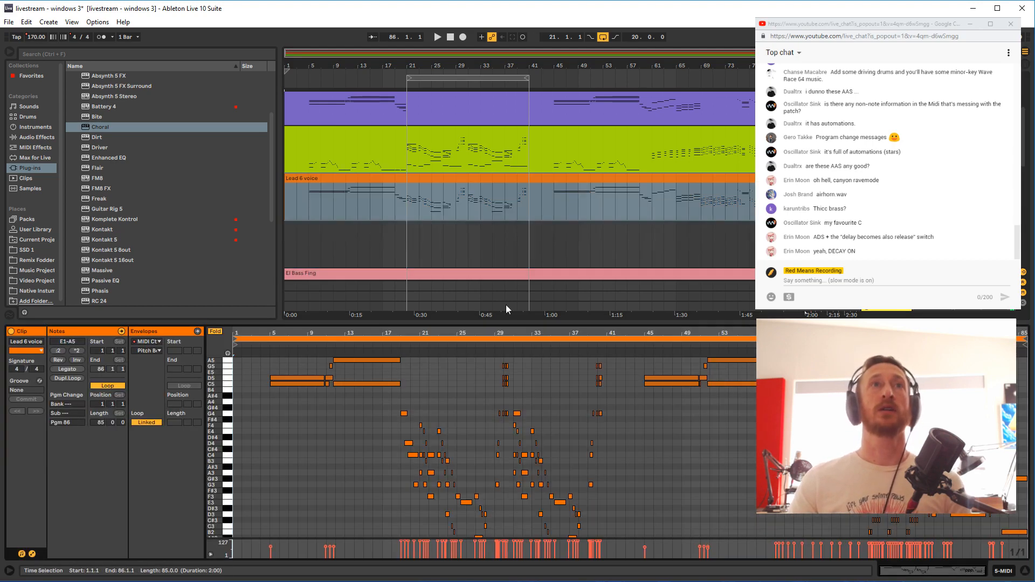
double_click(238, 515)
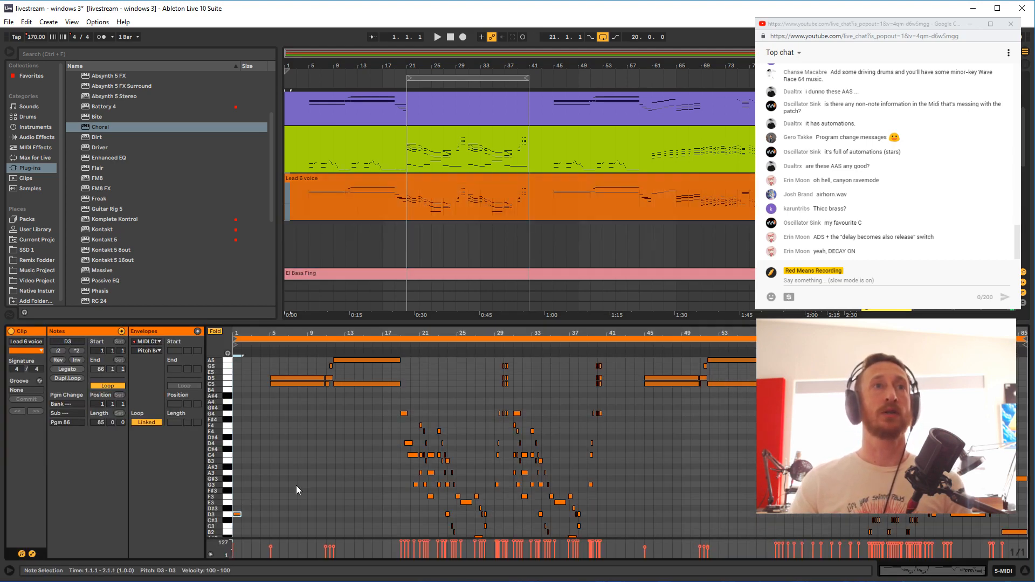
key(ctrl+a)
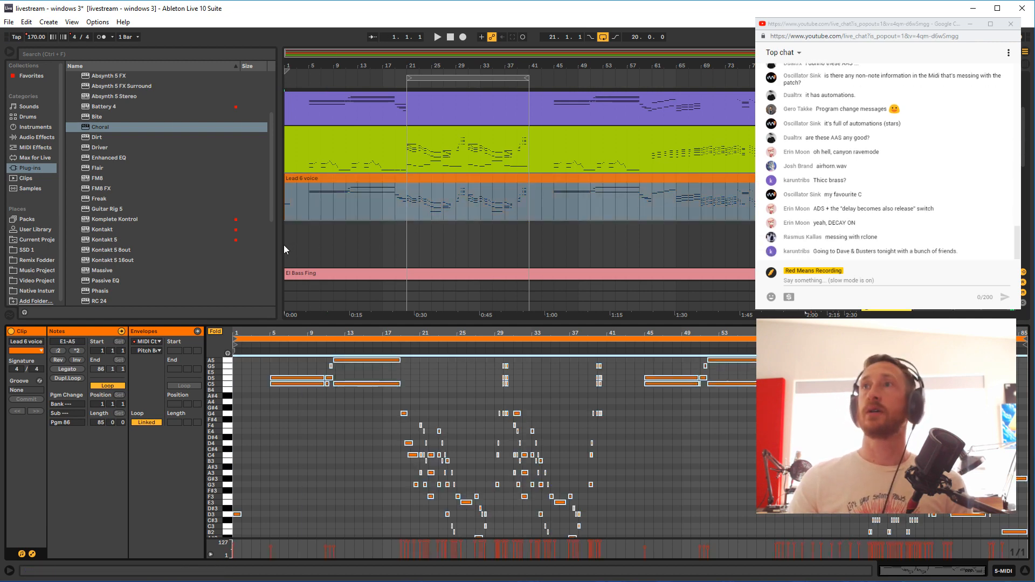
Create an empty MIDI clip spanning bars 1 to 89 on the track below Lead 6 voice and paste the copied notes at its start
drag(285, 246, 812, 312)
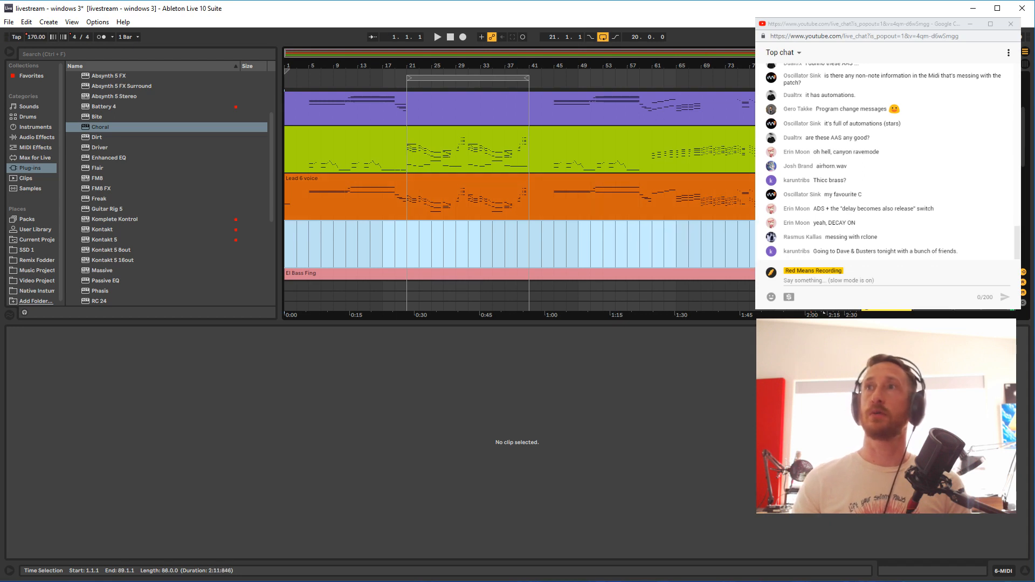
key(ctrl+shift+m)
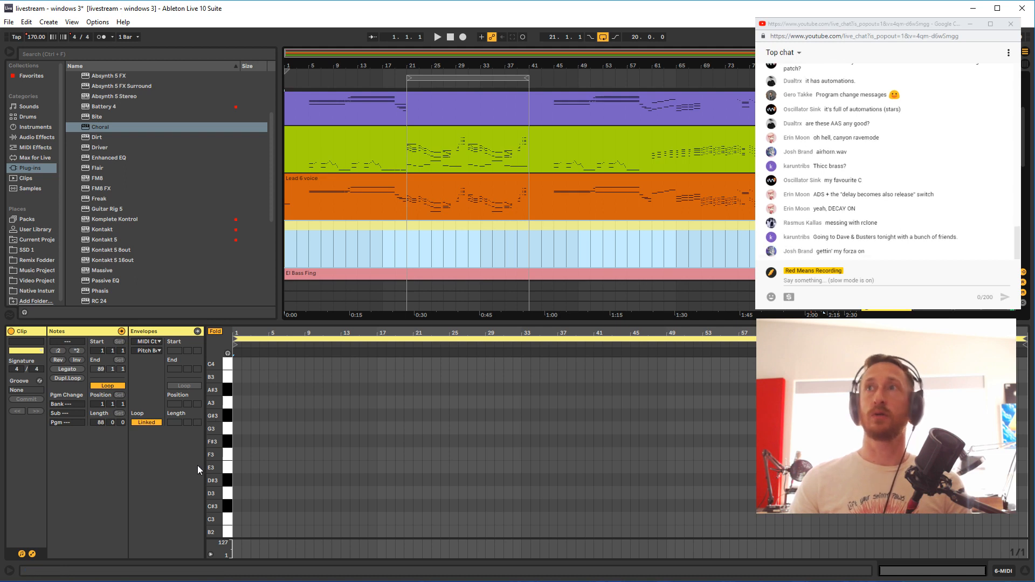
click(235, 432)
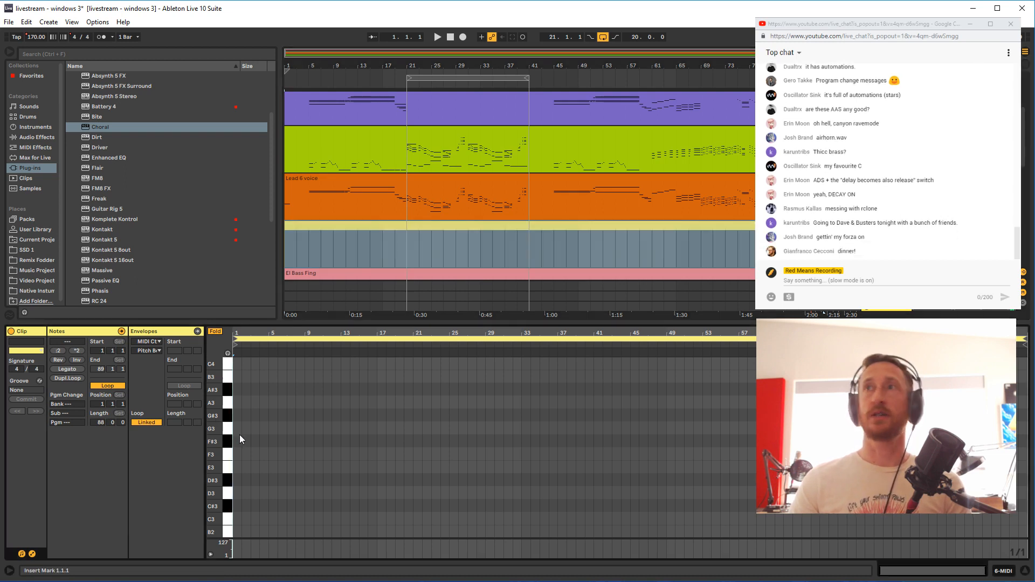
key(ctrl+v)
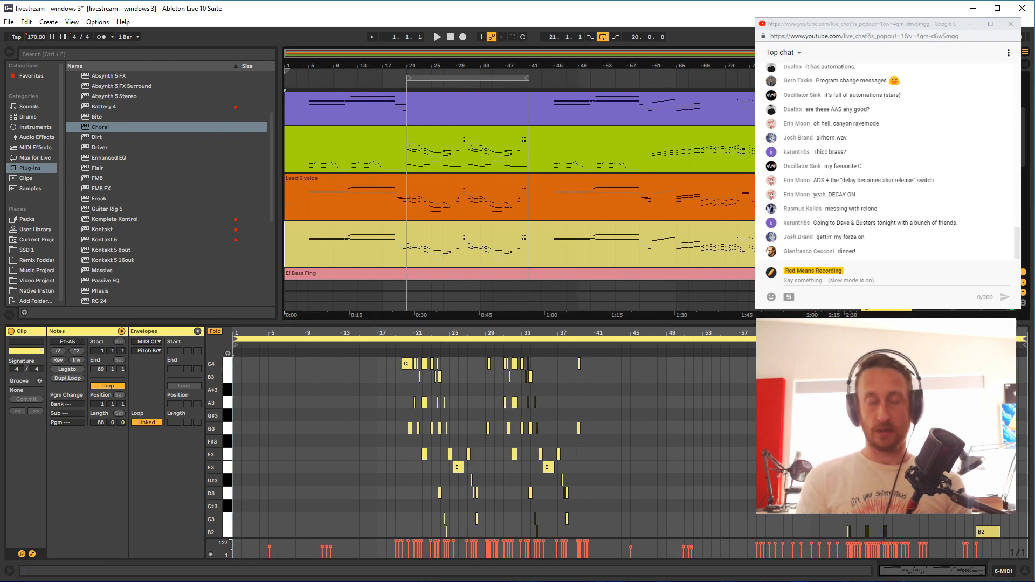
Delete the original Lead 6 voice track and place the arrangement insert mark at bar 21
key(Delete)
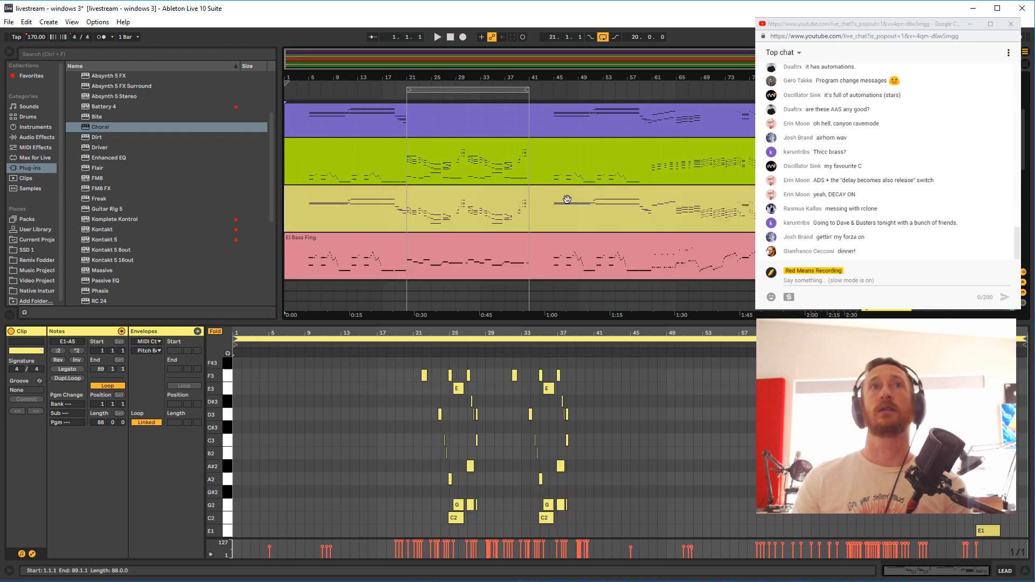
click(406, 218)
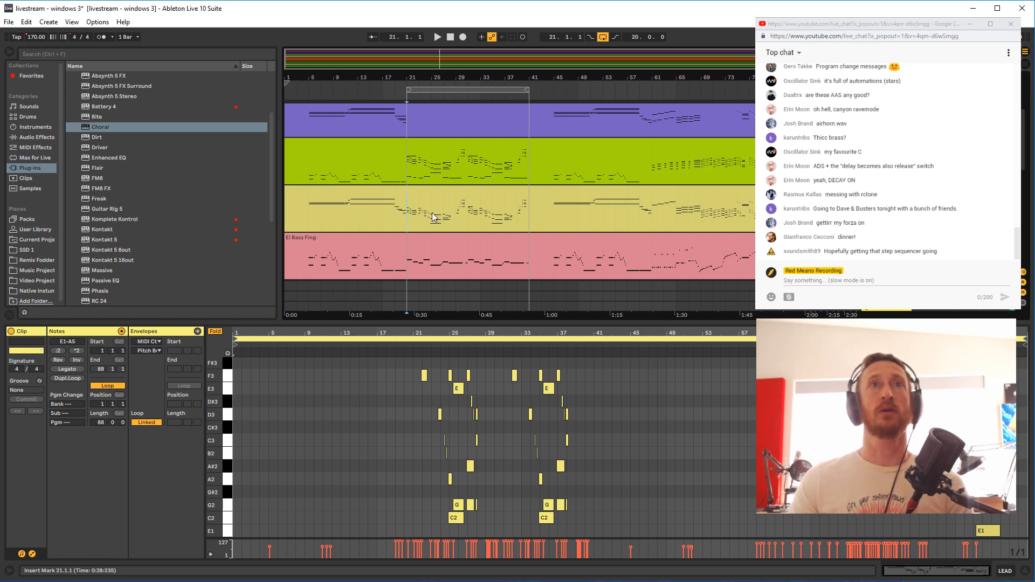
Load the Komplete Kontrol plug-in from the browser favorites onto the LEAD track
scroll(410, 221, up, 1)
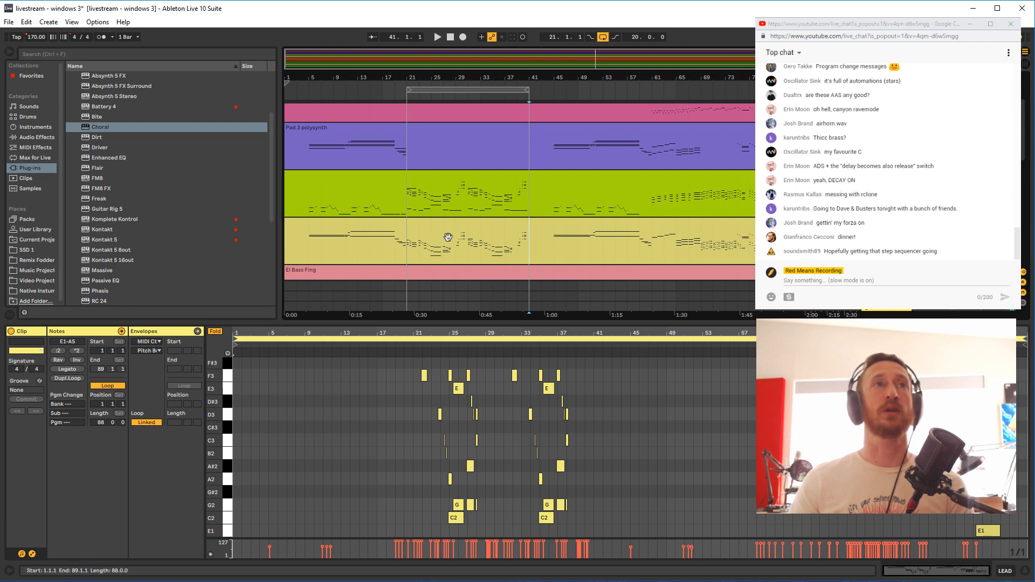
scroll(149, 175, up, 2)
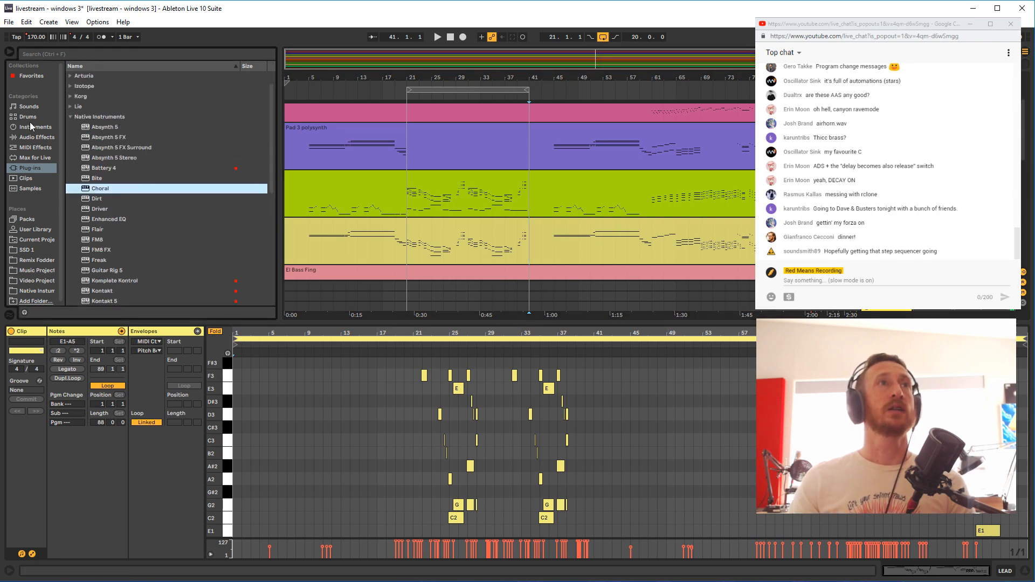
click(27, 76)
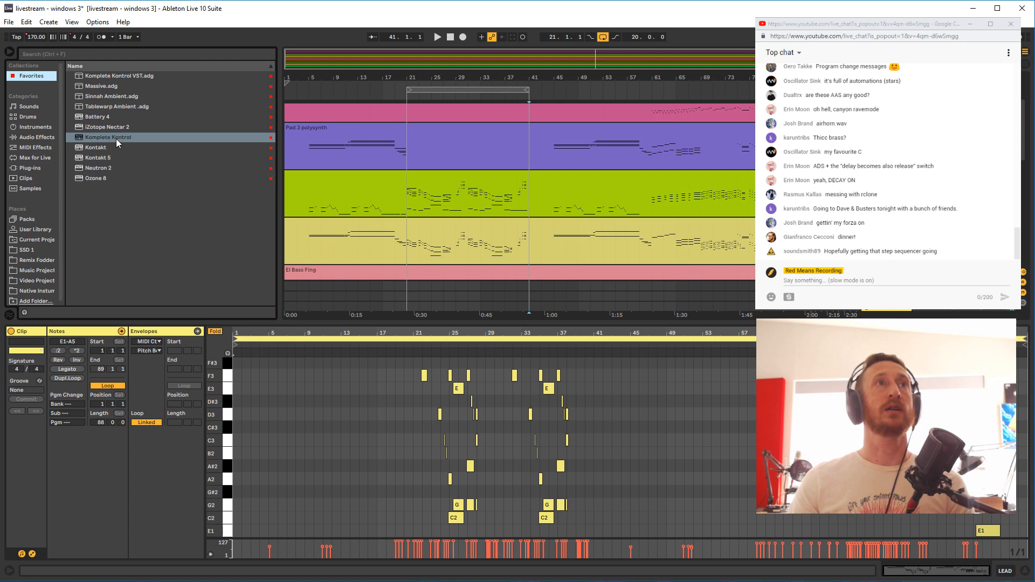
drag(117, 143, 461, 238)
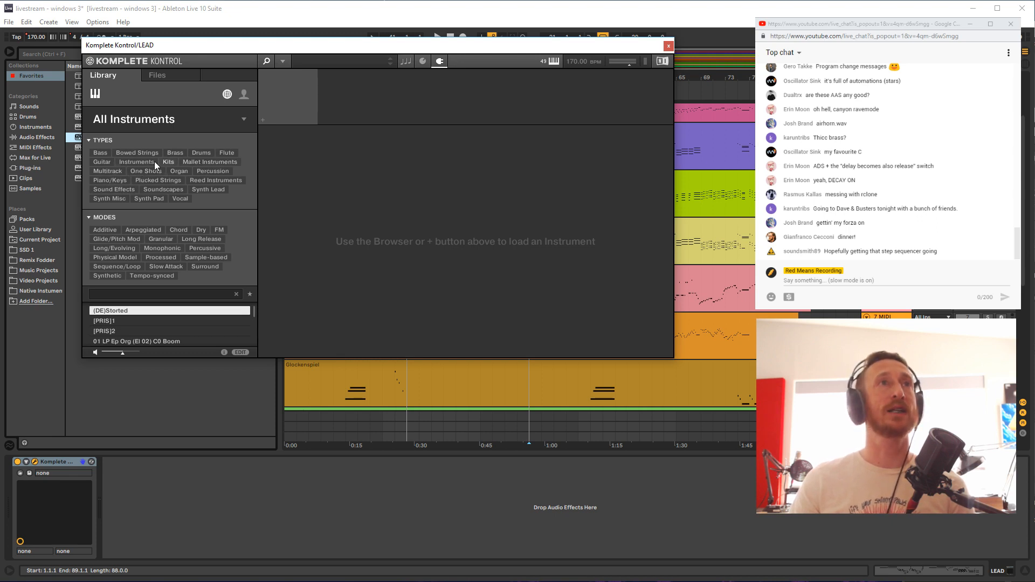
Filter the Komplete Kontrol presets to Synth Lead and Classic Poly Lead, and preview the 5th Rez preset
click(208, 190)
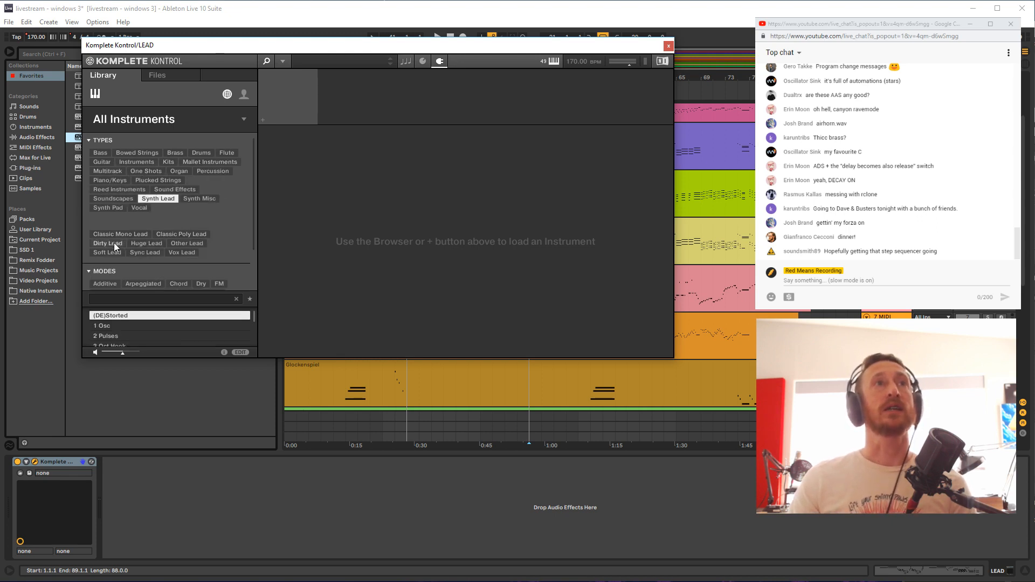
scroll(143, 320, down, 2)
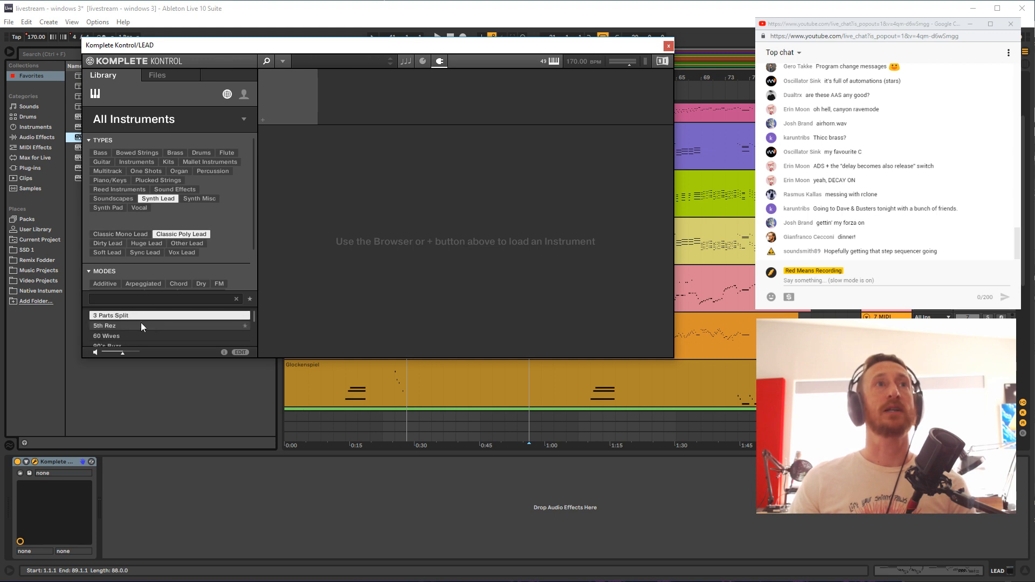
click(109, 326)
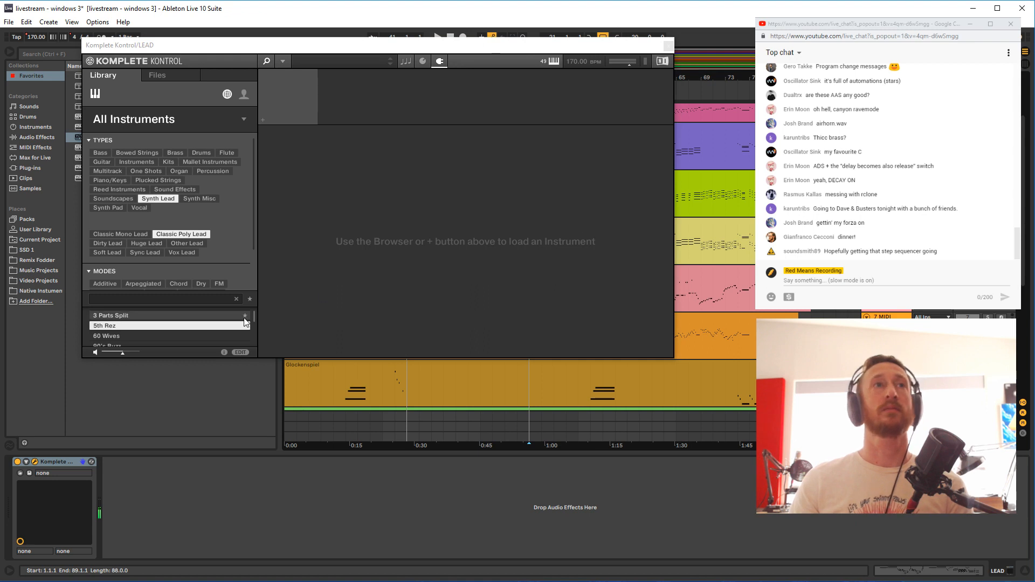
Audition the Classic Poly Lead presets one after another, from 3 Parts Split through Albino Camel and Alpha Buzz to Amber
click(229, 318)
key(Down)
key(Down)
key(Down)
key(Down)
key(Down)
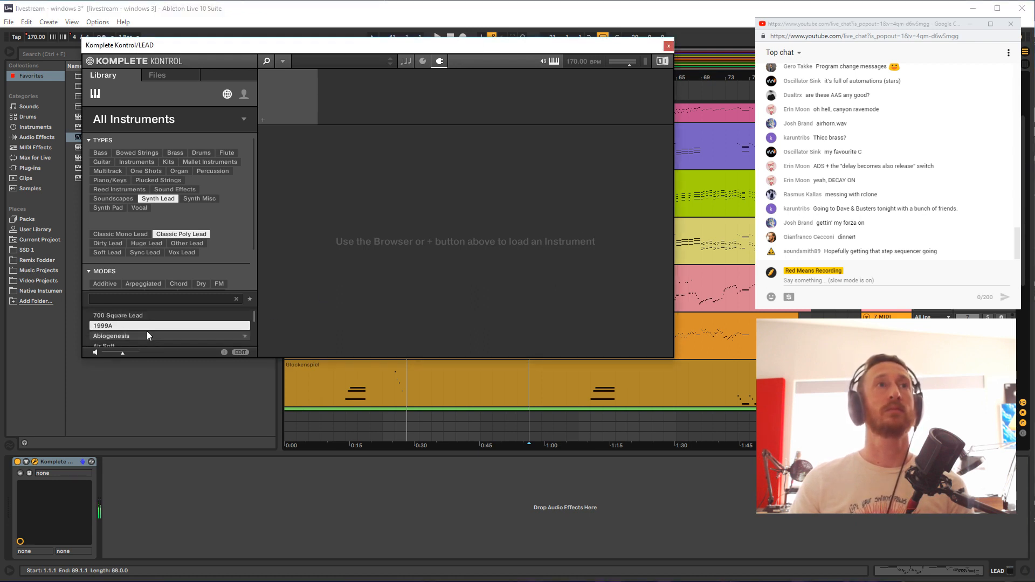
key(Down)
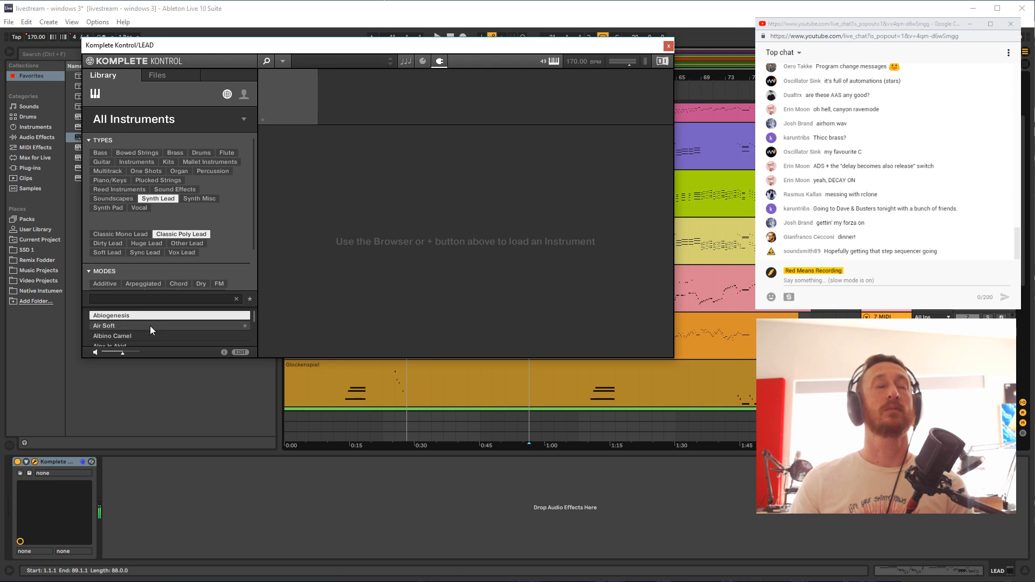
click(150, 326)
click(141, 334)
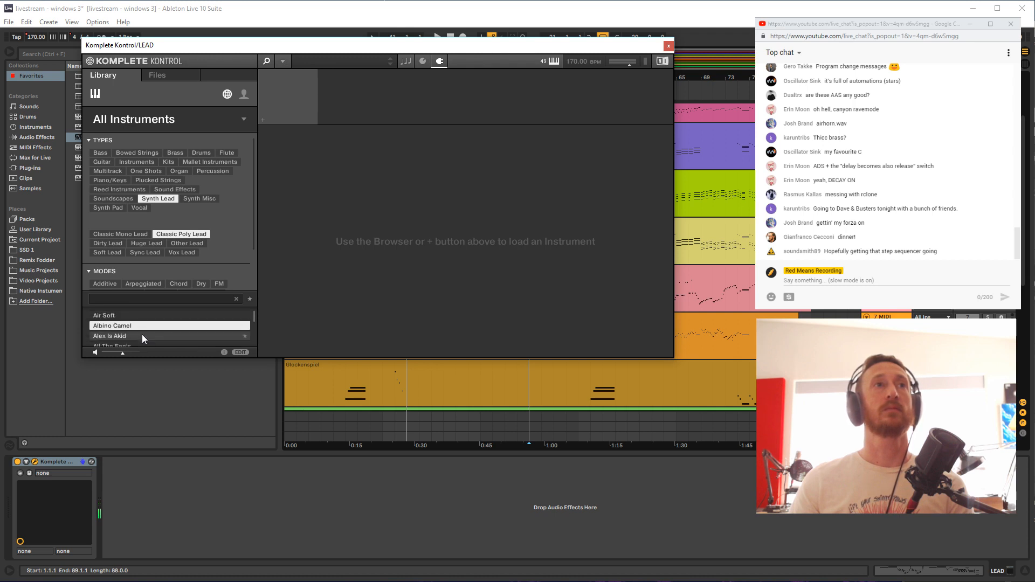
click(142, 334)
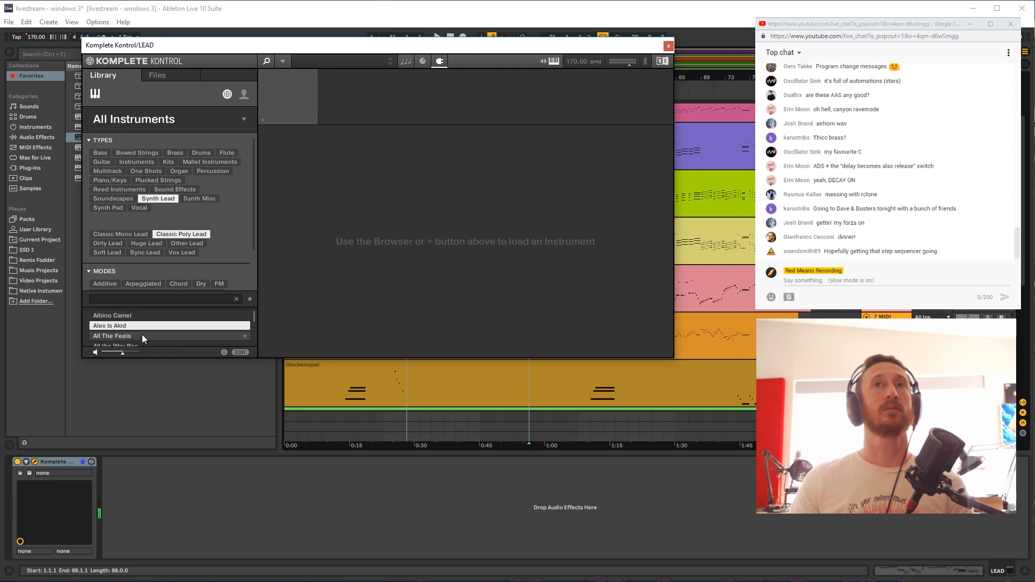
click(142, 337)
click(142, 336)
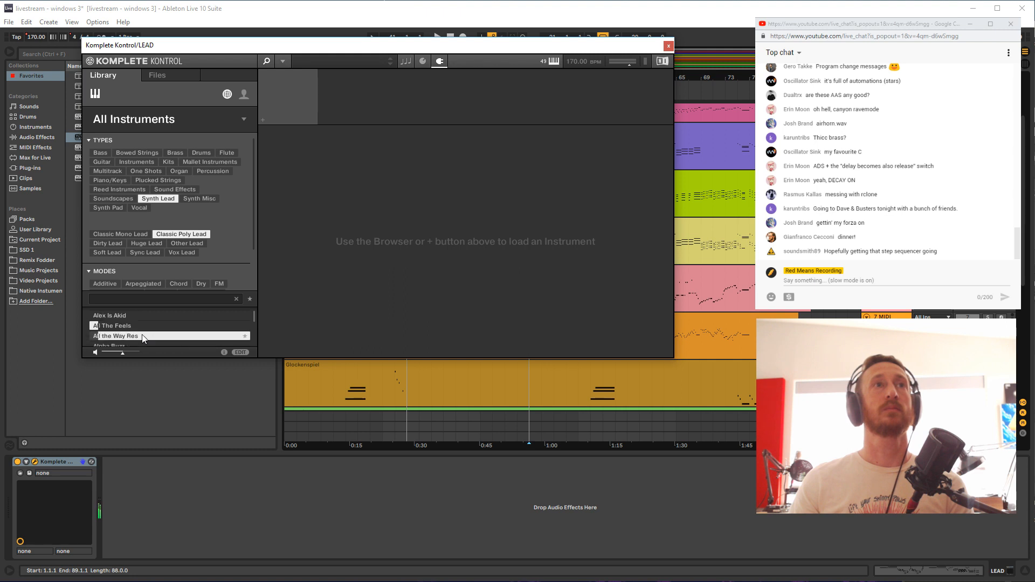
click(143, 336)
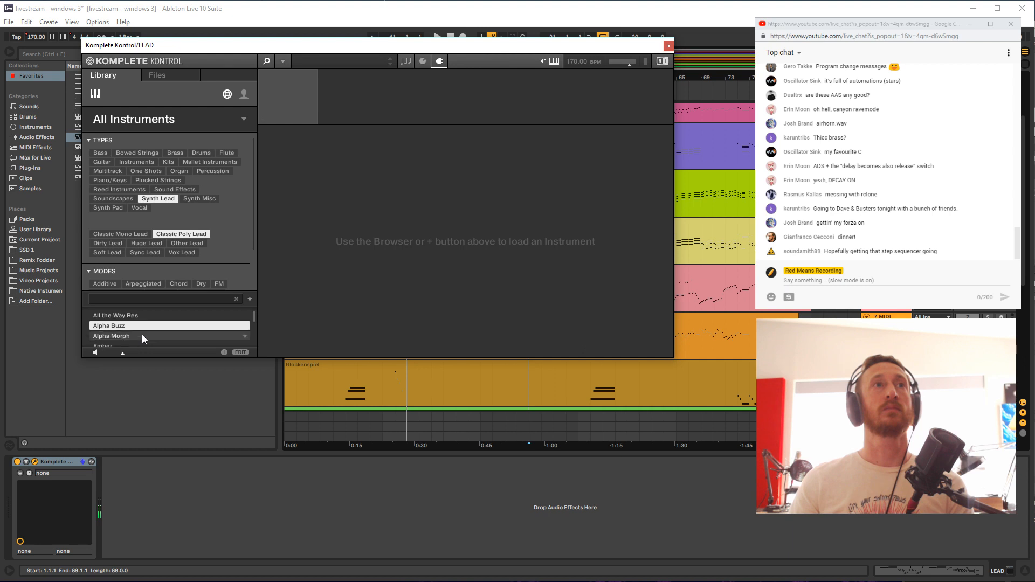
click(141, 335)
click(144, 328)
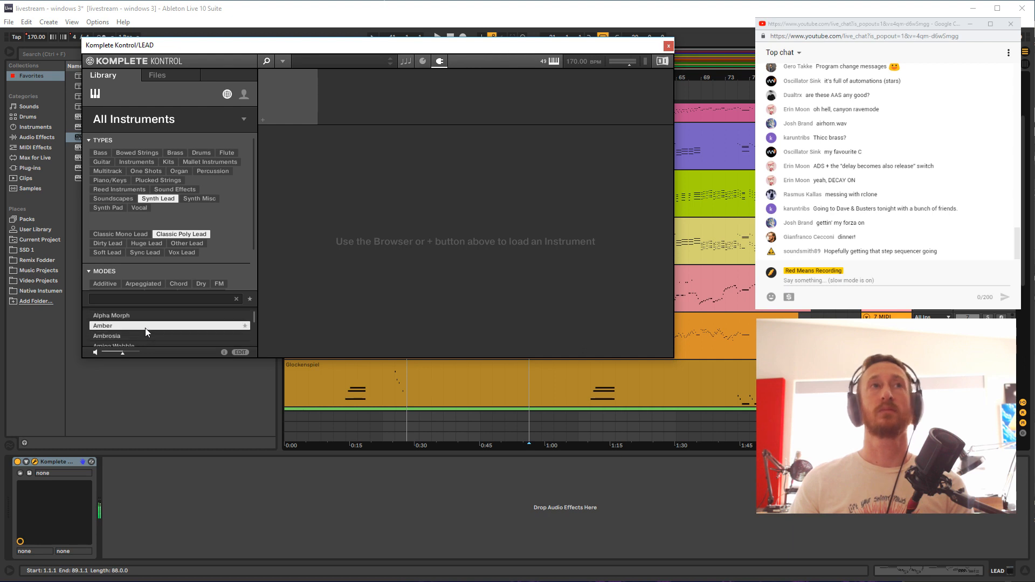
scroll(208, 253, down, 3)
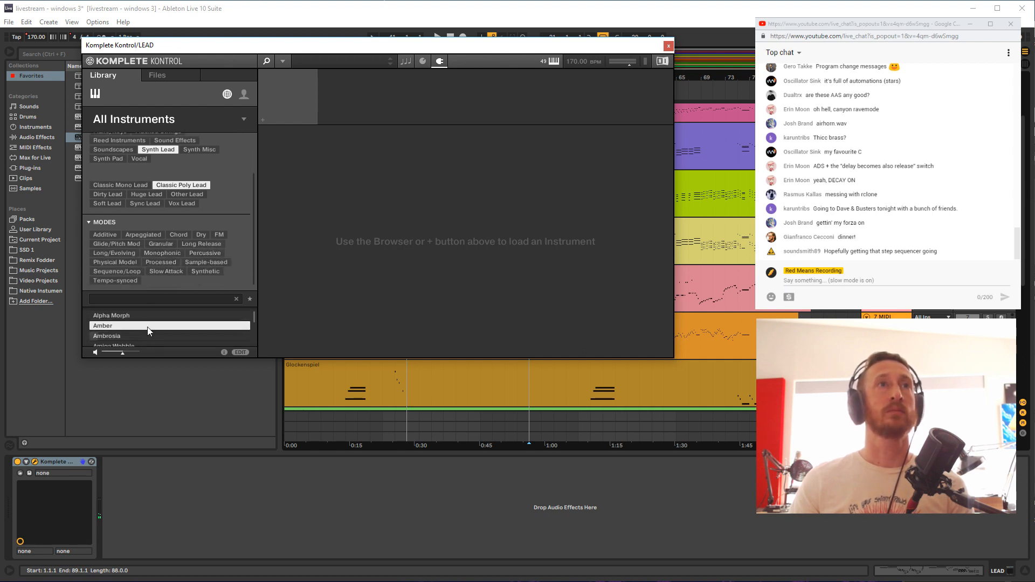
Load the Ambrosia preset for the LEAD track, close the plug-in window and play the arrangement from bar 21
click(137, 336)
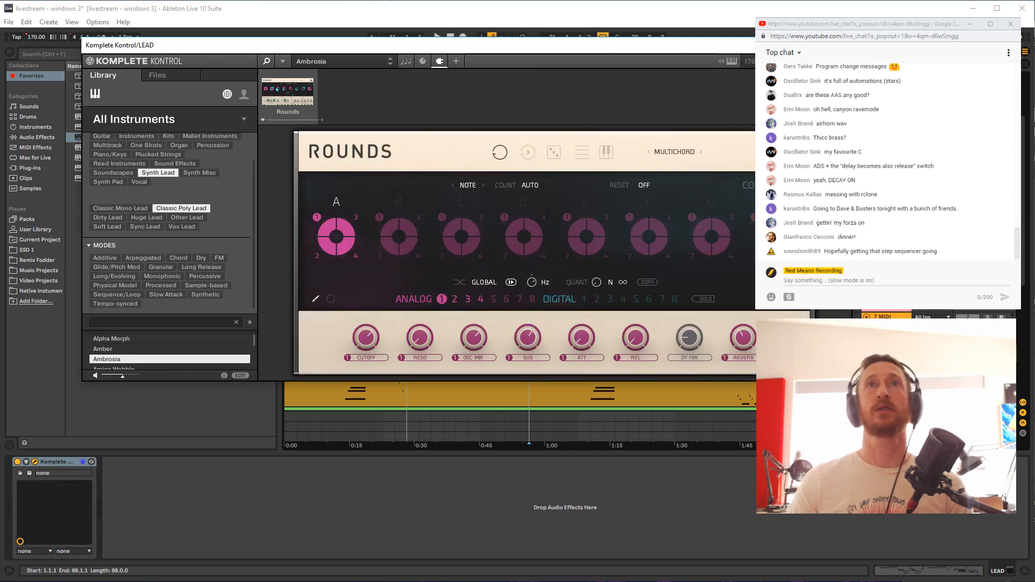
click(839, 46)
click(405, 257)
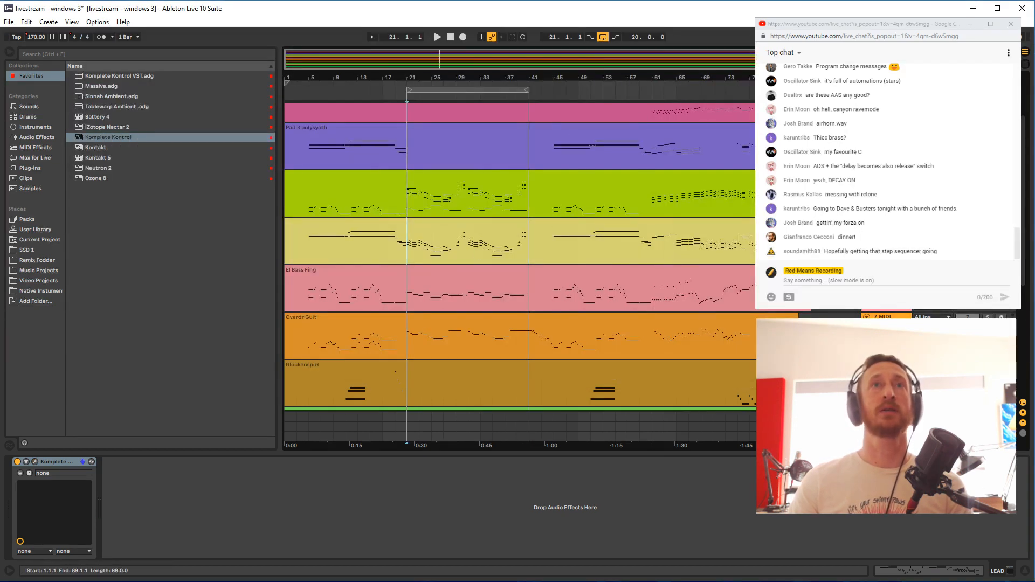
key(space)
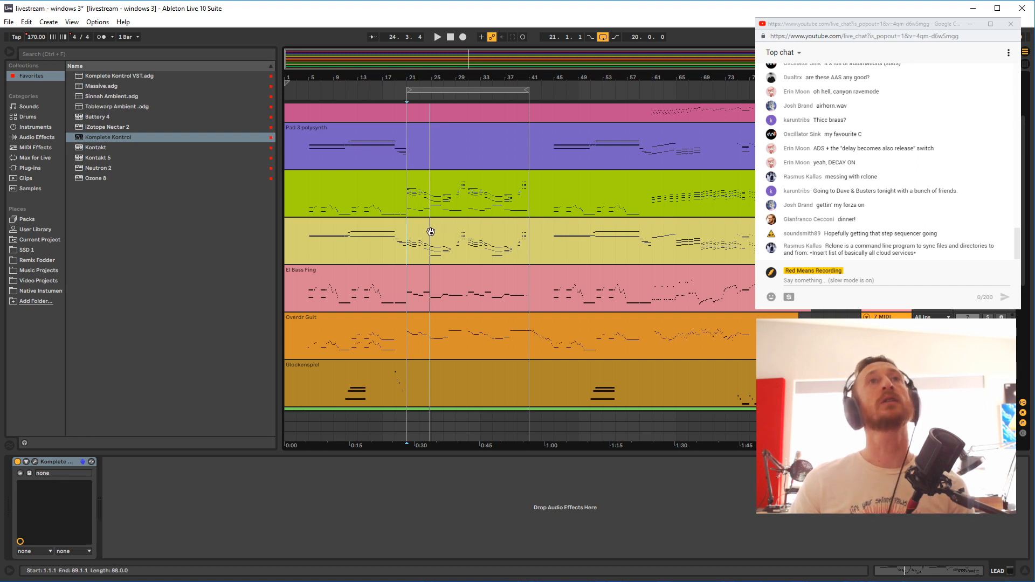
Replay the arrangement from bar 21 and look over the tracks while listening, including the News Report track, and stop playback
key(space)
key(space)
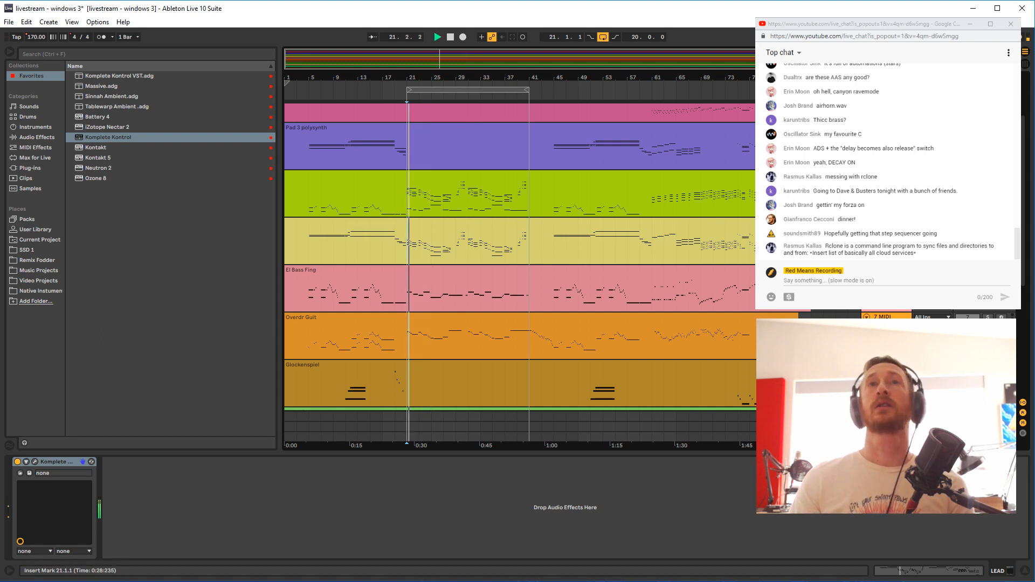
scroll(517, 270, up, 3)
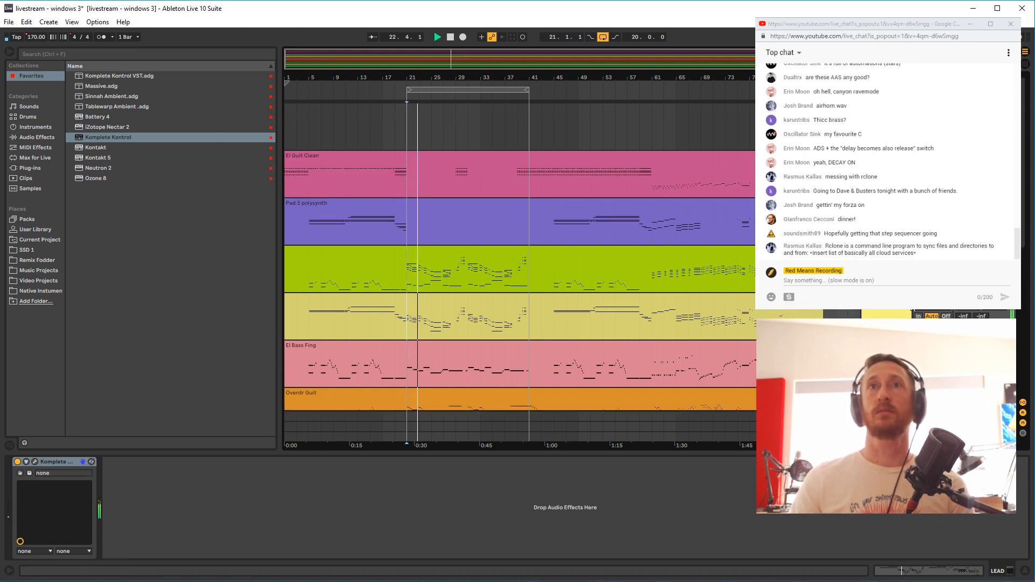
scroll(747, 267, down, 5)
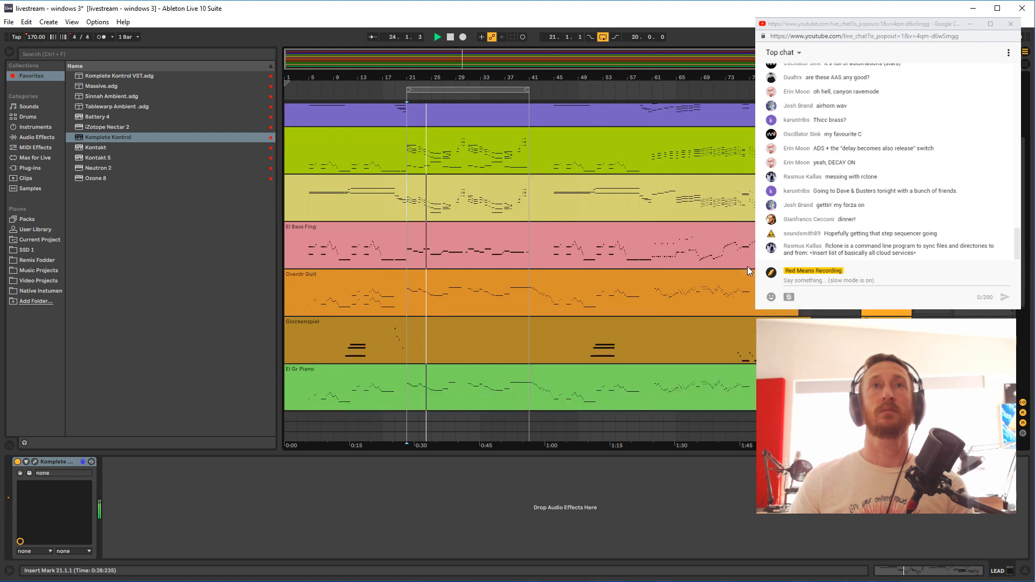
scroll(749, 267, up, 4)
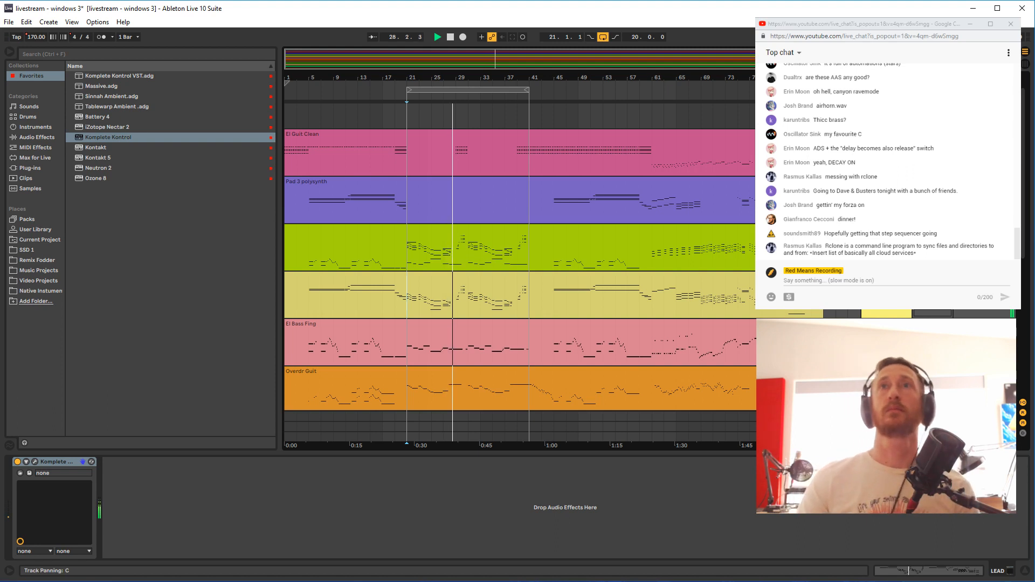
key(Down)
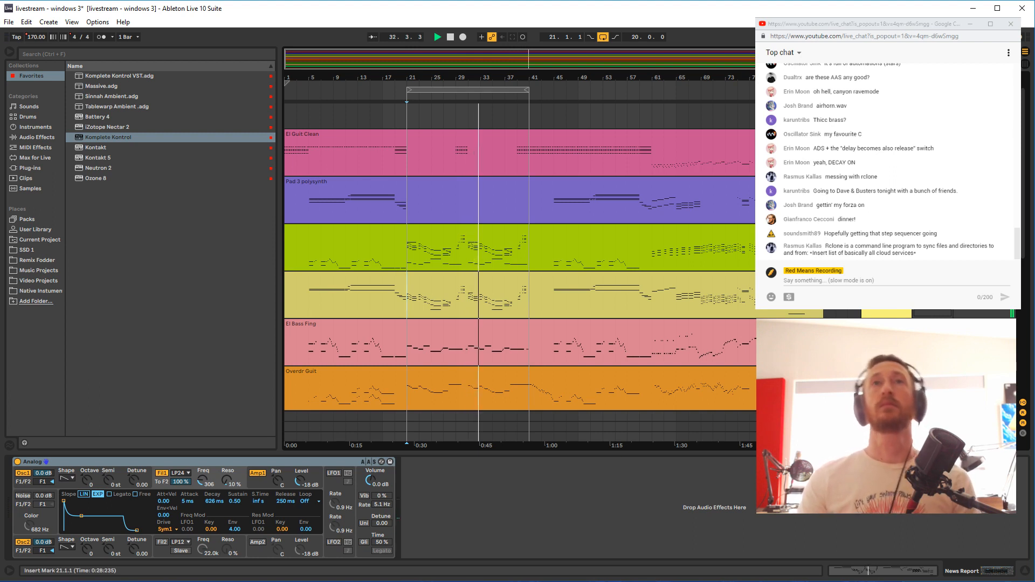
scroll(518, 259, down, 3)
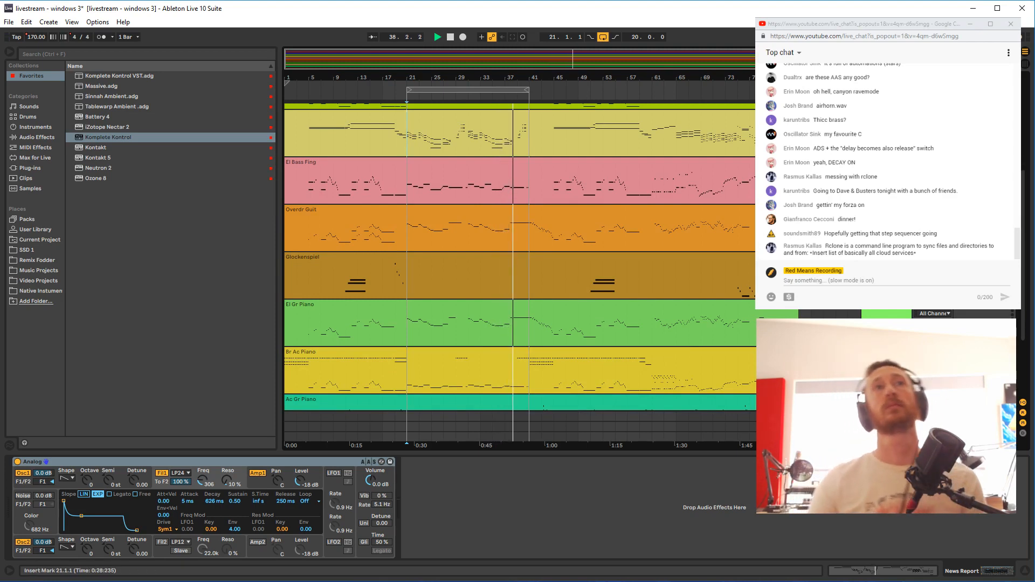
key(space)
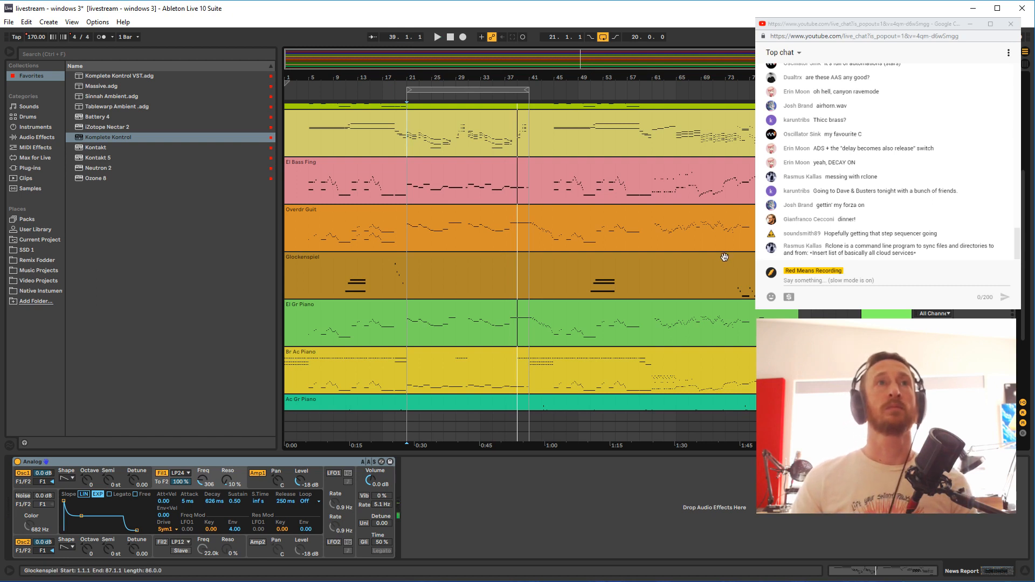
Open the El Bass Fing clip in the note editor and inspect its C1 and G1 notes at bar 5
scroll(725, 257, down, 2)
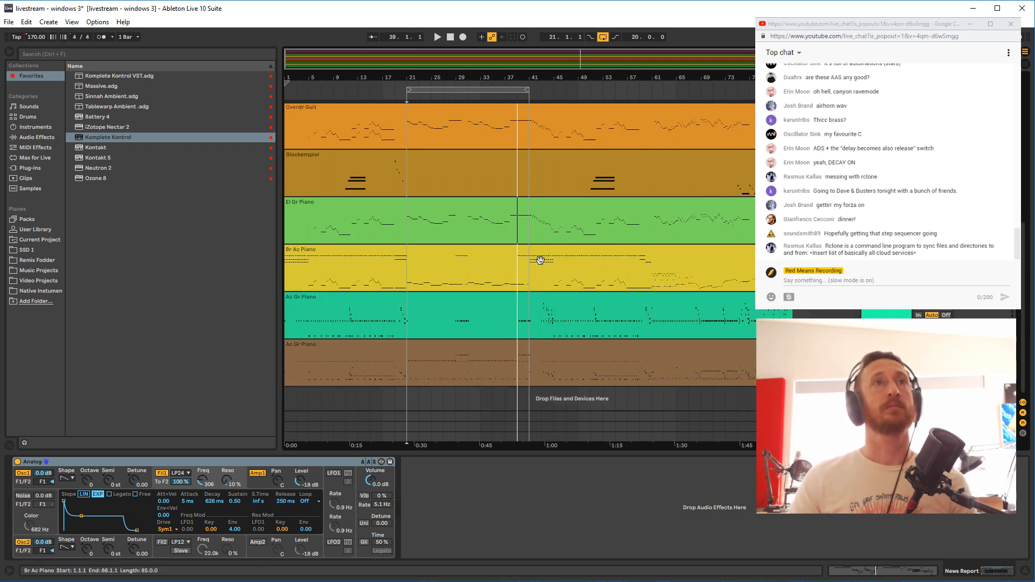
scroll(561, 280, up, 5)
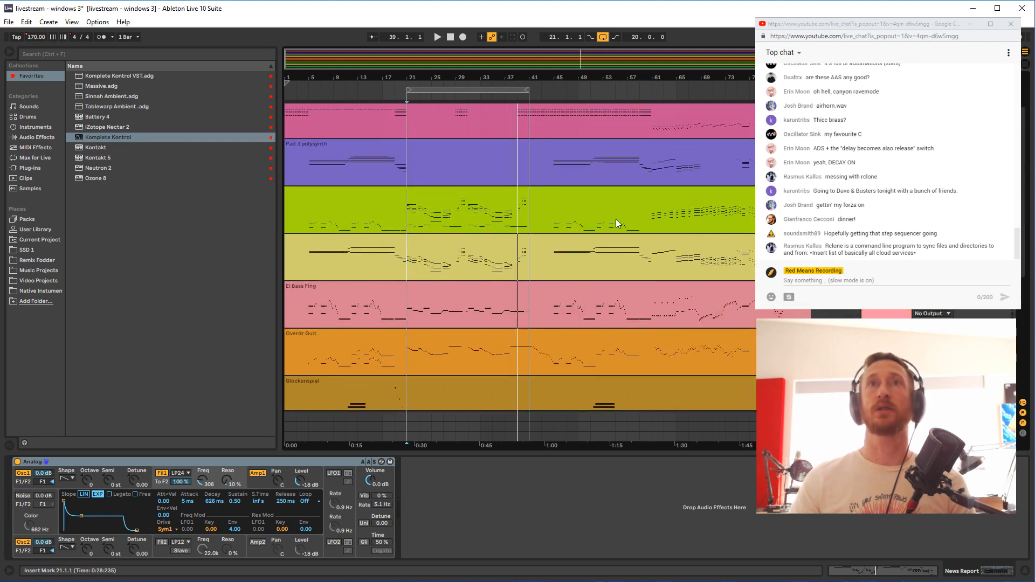
scroll(616, 218, down, 1)
scroll(615, 219, down, 5)
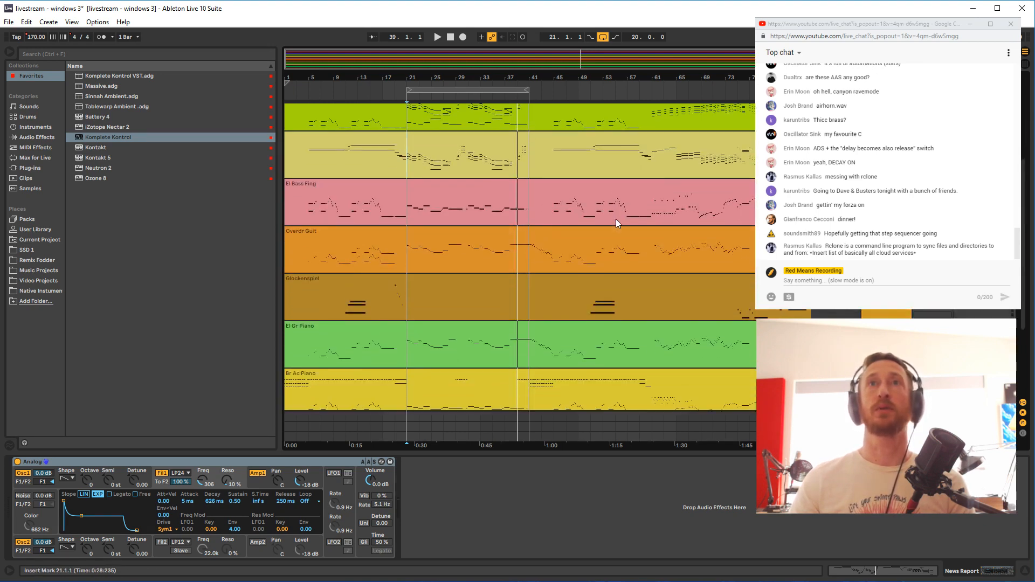
double_click(556, 221)
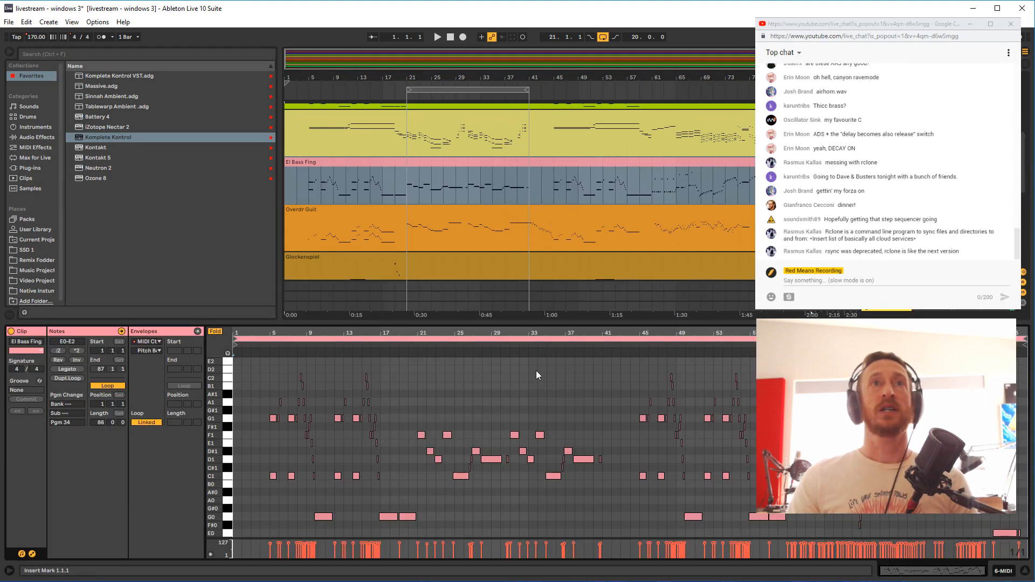
drag(280, 334, 302, 501)
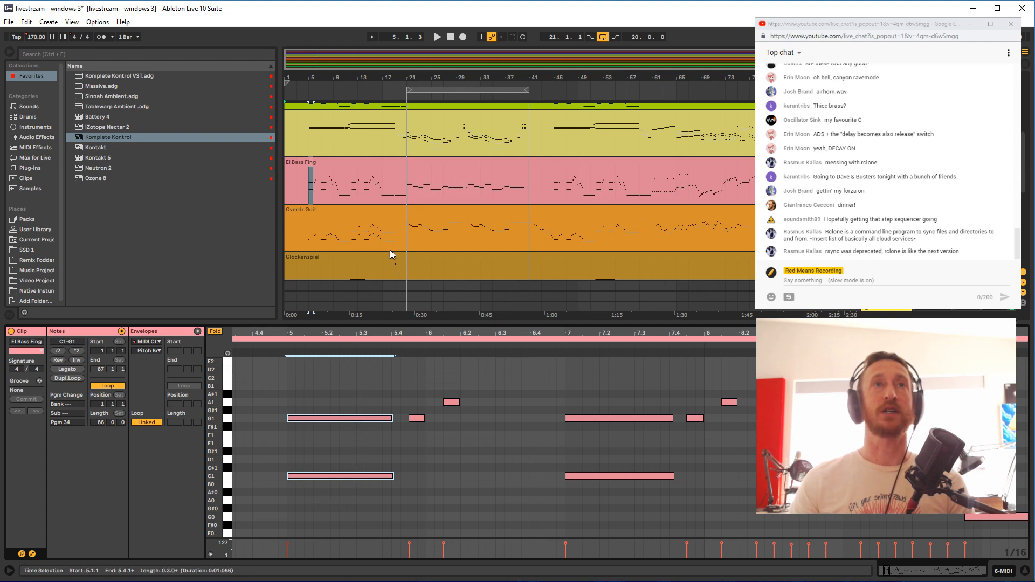
scroll(390, 237, down, 2)
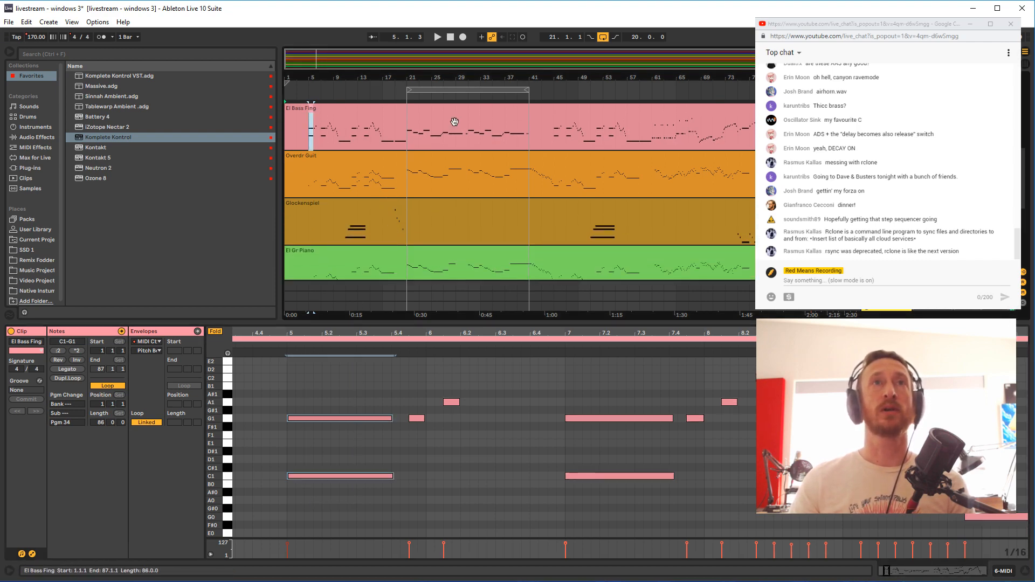
Insert an empty MIDI track directly below the El Bass Fing track
click(480, 170)
click(472, 130)
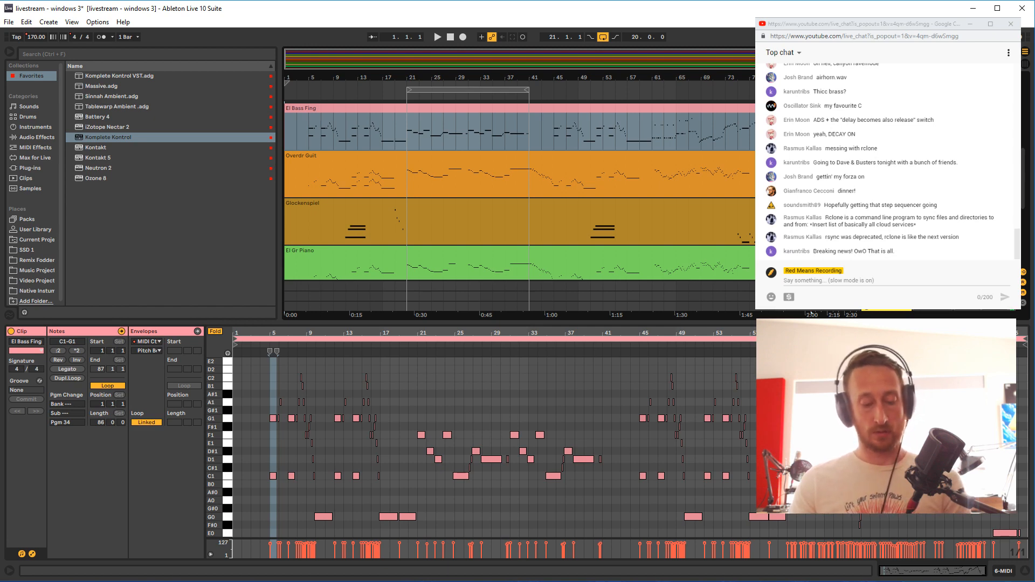
key(ctrl+shift+t)
double_click(346, 109)
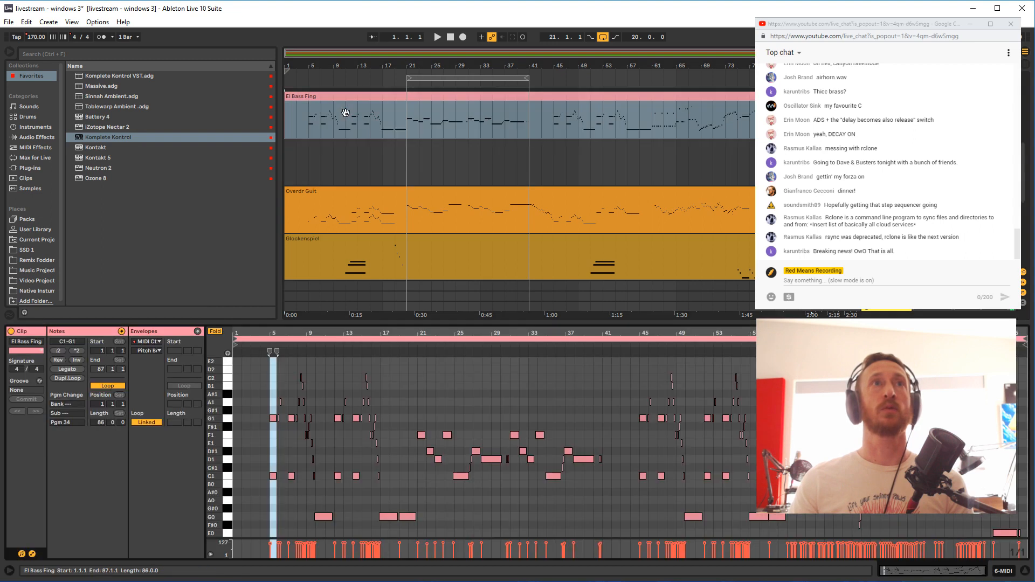
Add a C1 note at bar 1 of the El Bass Fing clip and copy all of the clip's notes
double_click(239, 474)
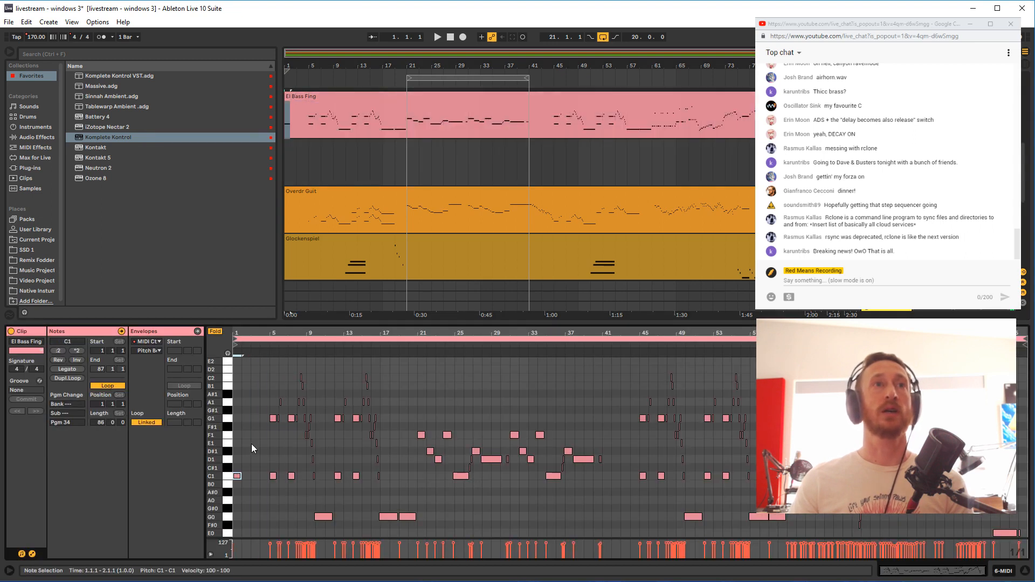
key(ctrl+a)
click(309, 163)
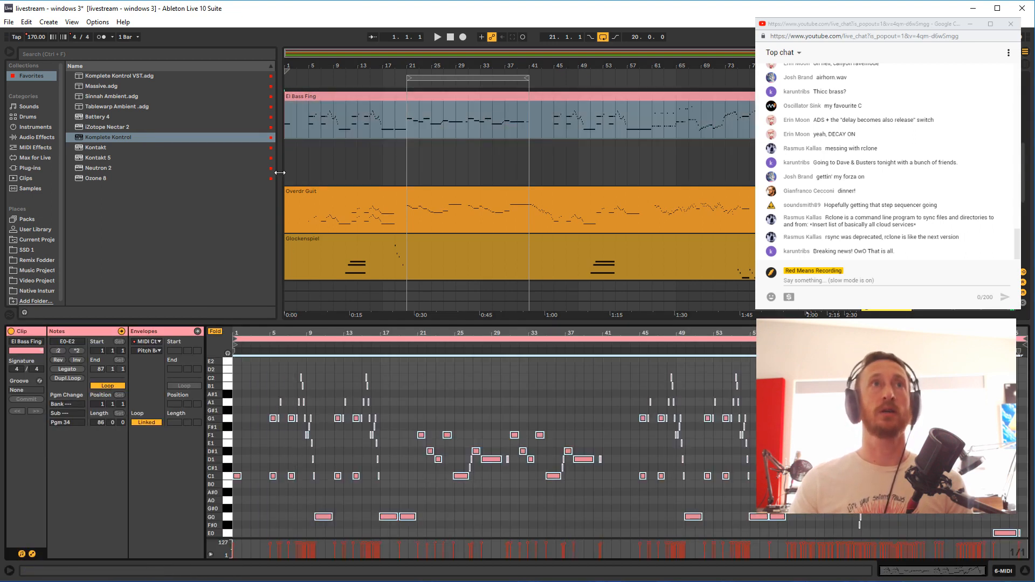
Create an 88-bar MIDI clip from bar 1 on the new track and paste the copied bass notes at its start
drag(309, 163, 814, 162)
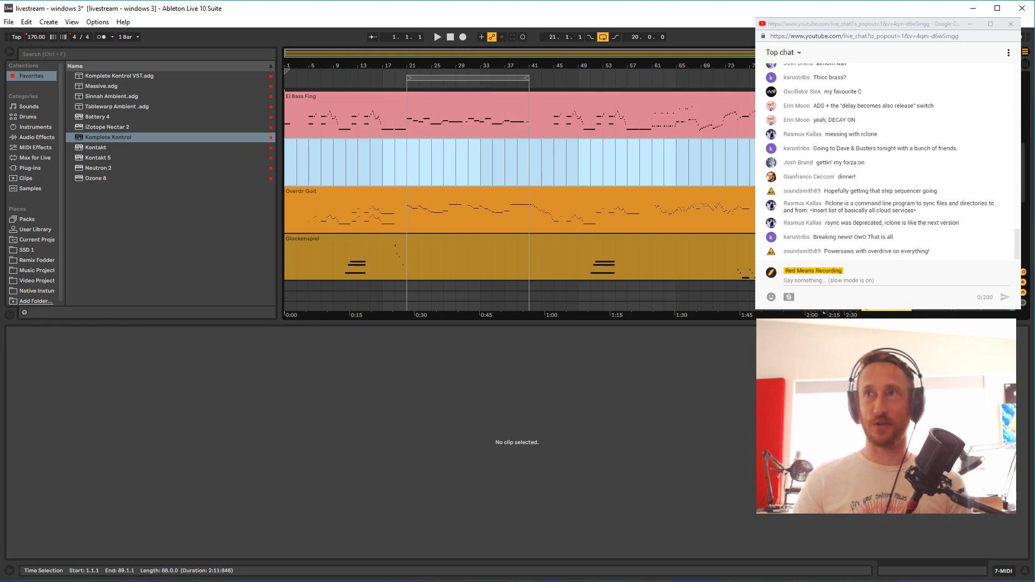
key(ctrl+shift+m)
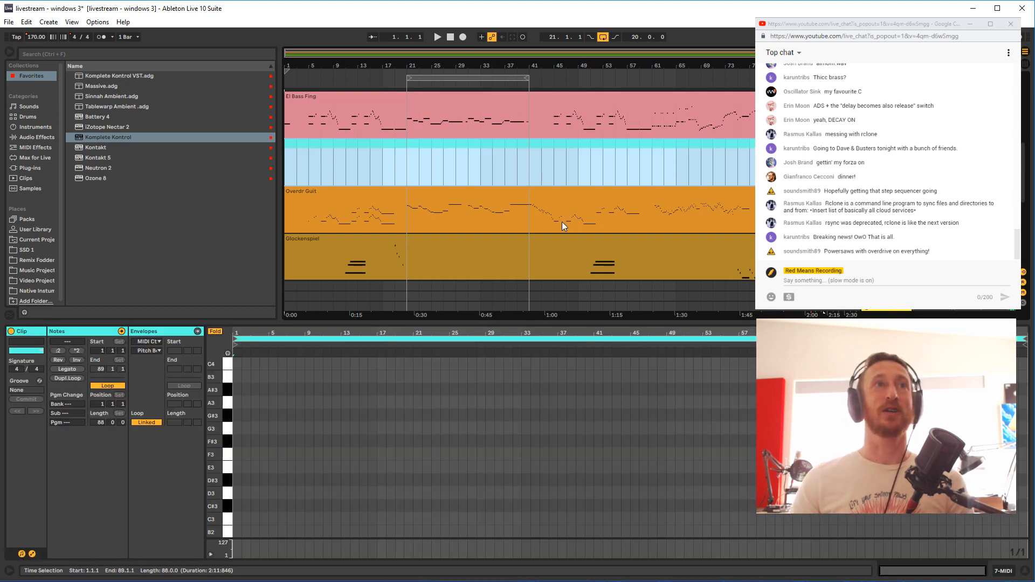
click(236, 389)
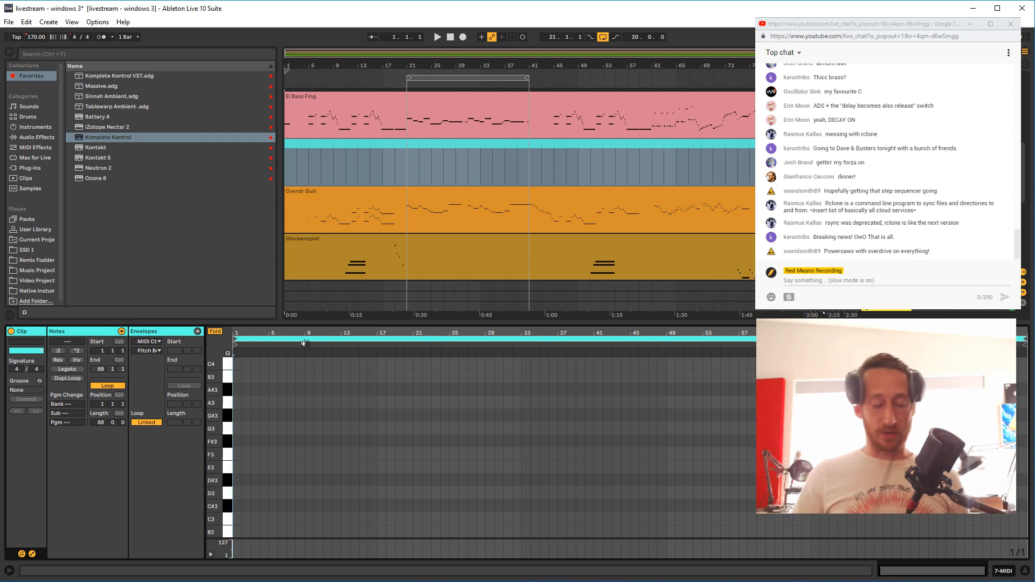
key(ctrl+v)
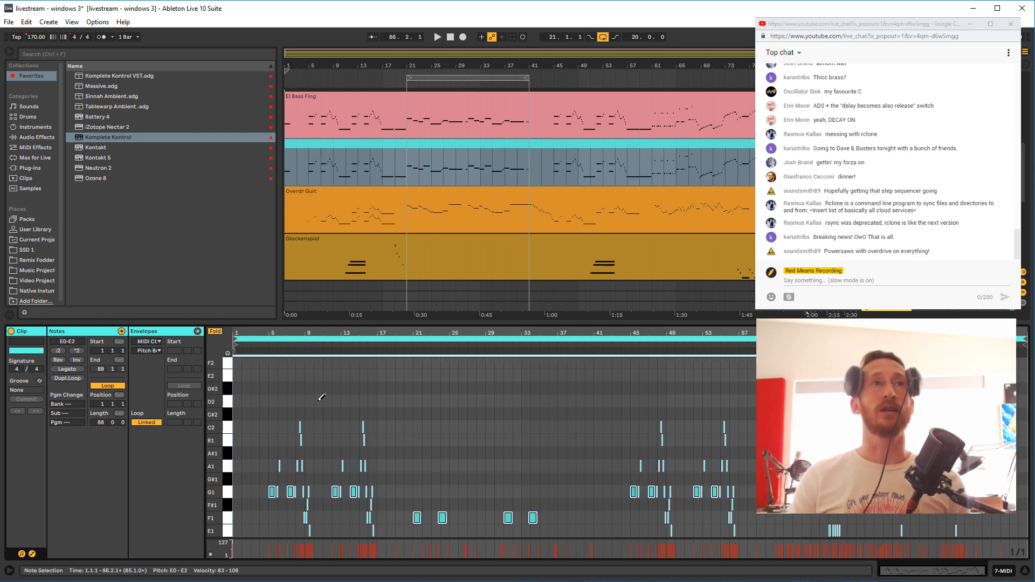
Delete the C1 note at bar 1 of the new clip and look over its other notes
scroll(328, 398, down, 2)
scroll(325, 403, down, 3)
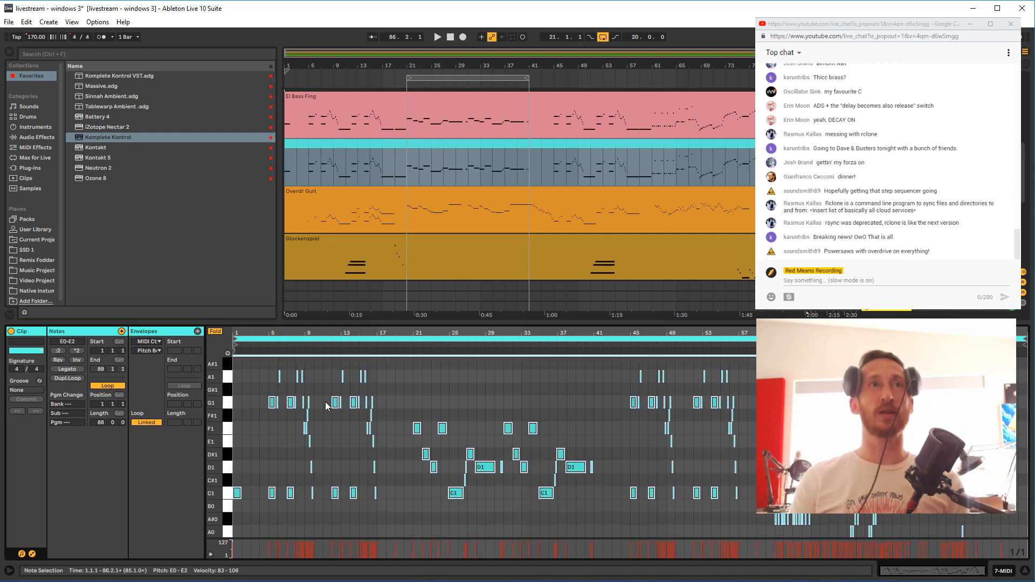
drag(259, 446, 241, 484)
key(Delete)
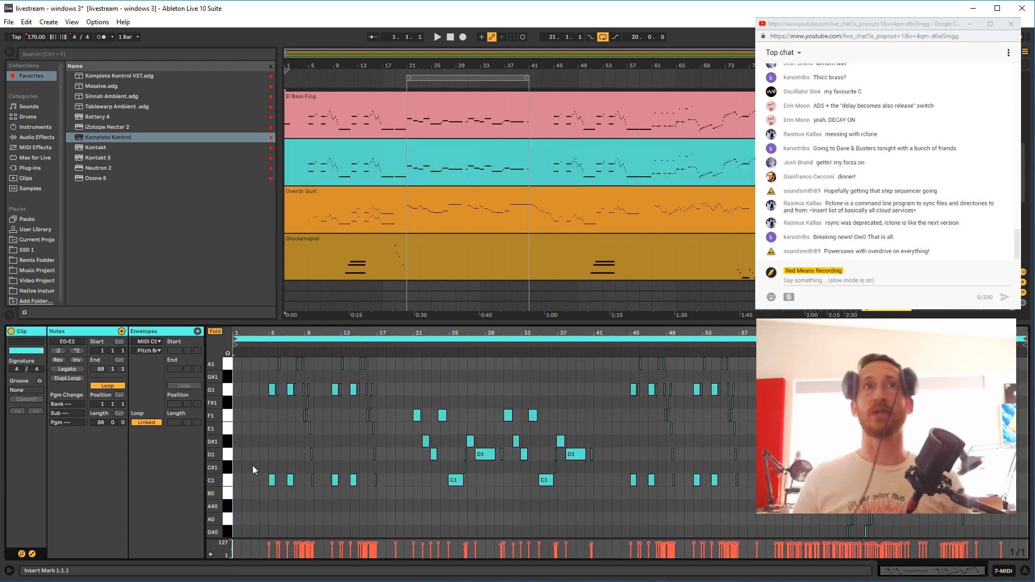
scroll(348, 409, up, 8)
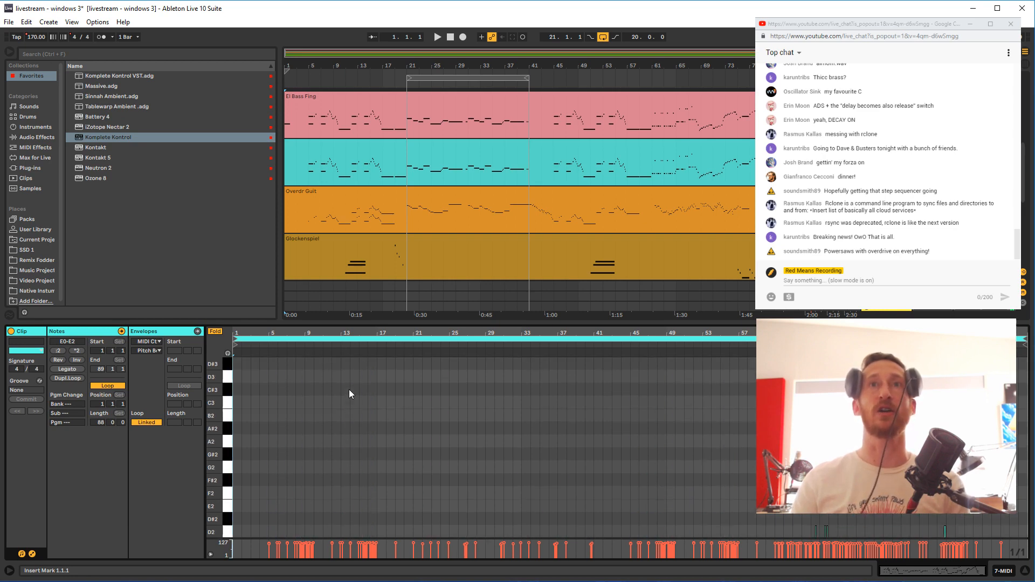
scroll(405, 377, down, 6)
click(403, 389)
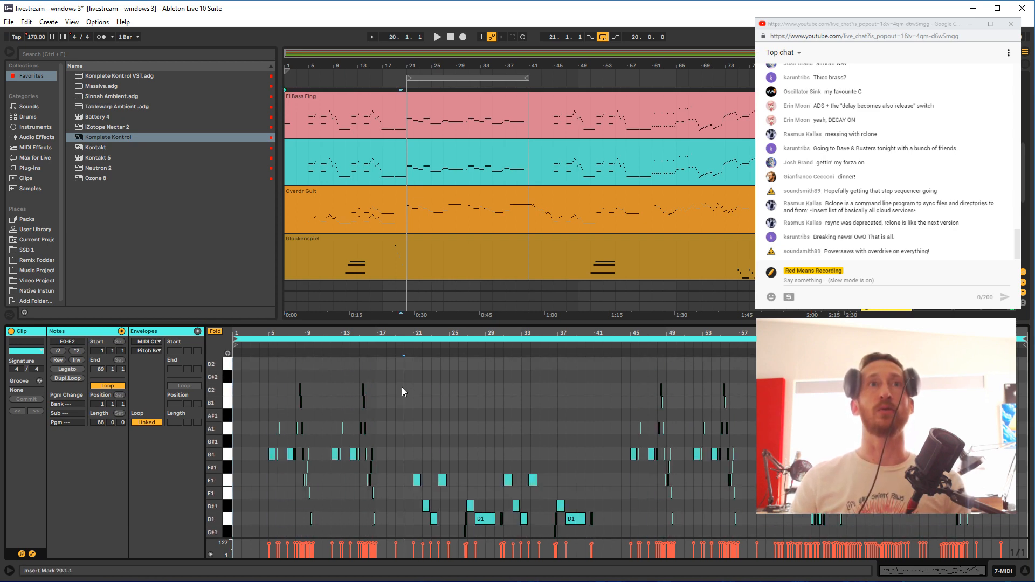
scroll(401, 387, down, 2)
scroll(400, 387, up, 3)
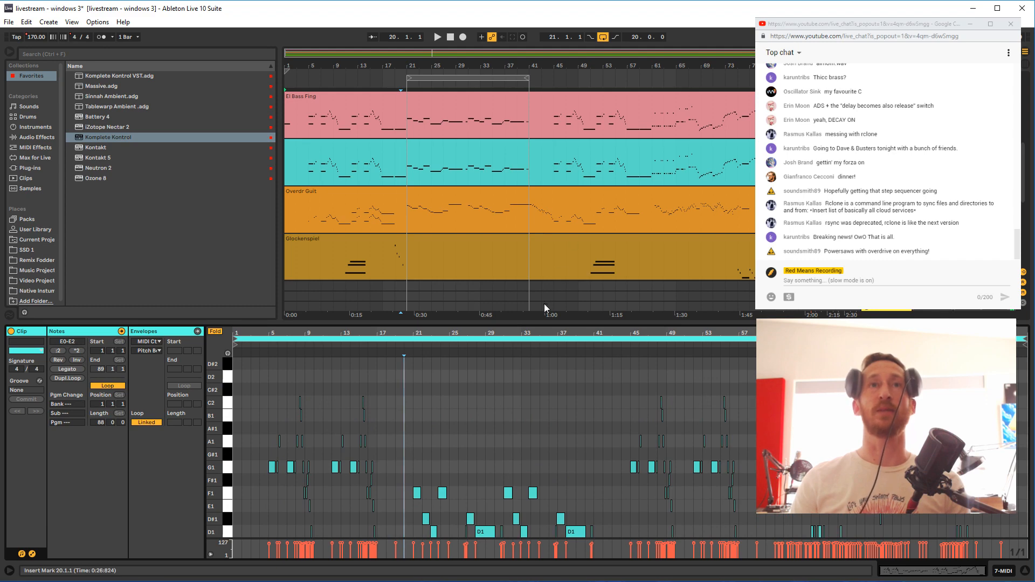
Shrink the note editor to give the arrangement more height, and select the News Report track
drag(550, 322, 549, 392)
scroll(536, 289, up, 5)
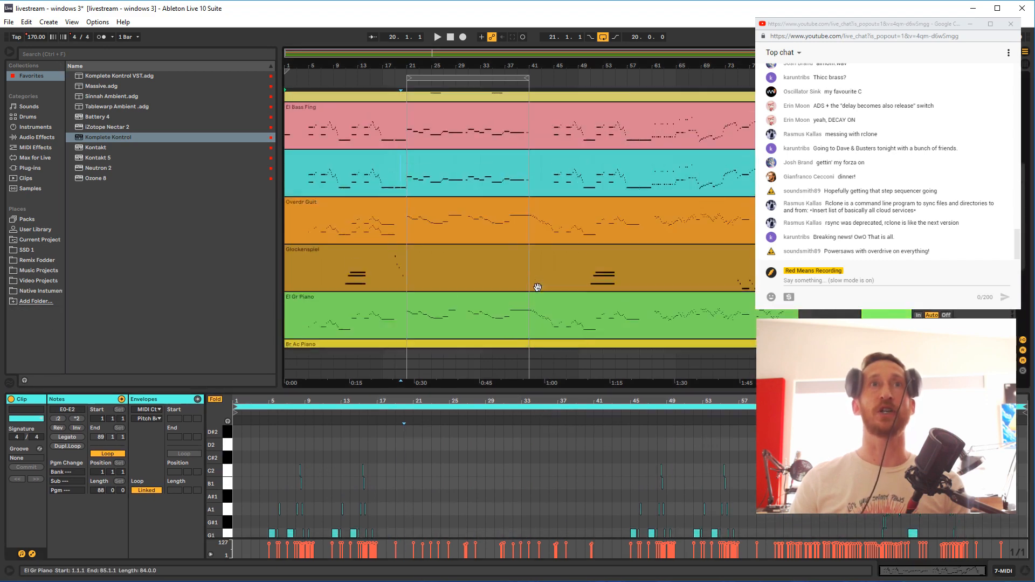
scroll(538, 287, up, 1)
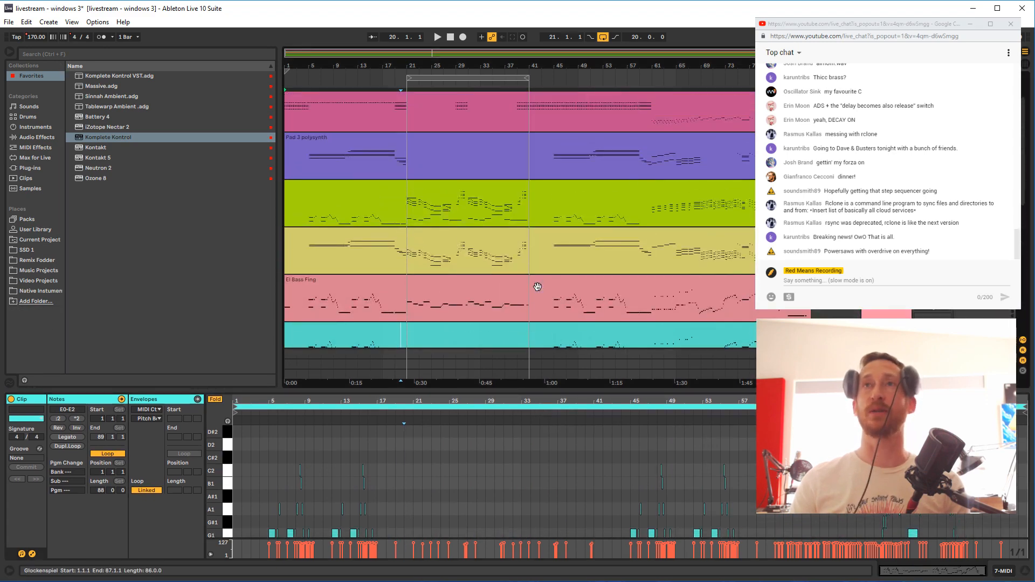
scroll(538, 287, up, 1)
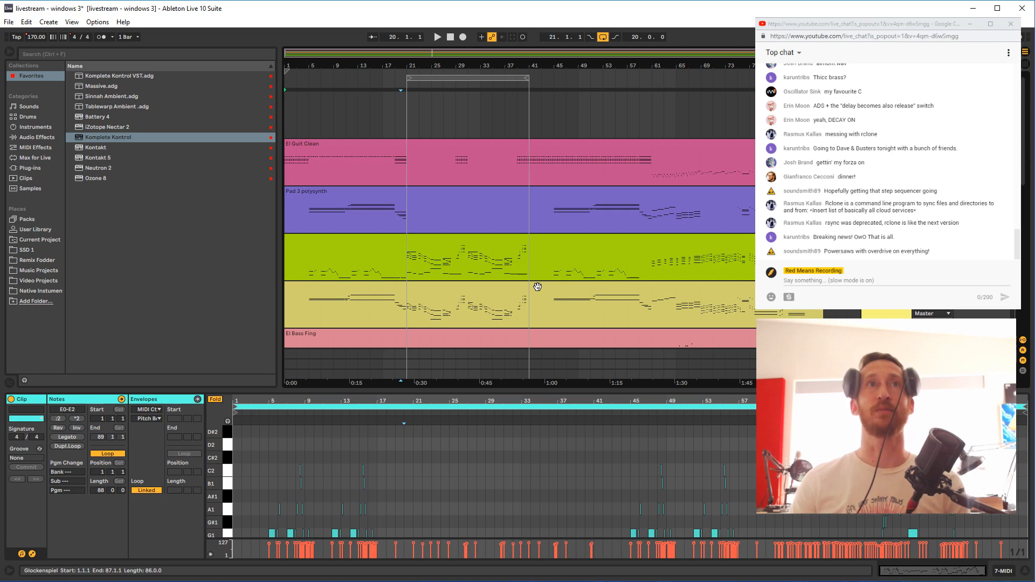
scroll(576, 254, down, 1)
scroll(576, 254, up, 1)
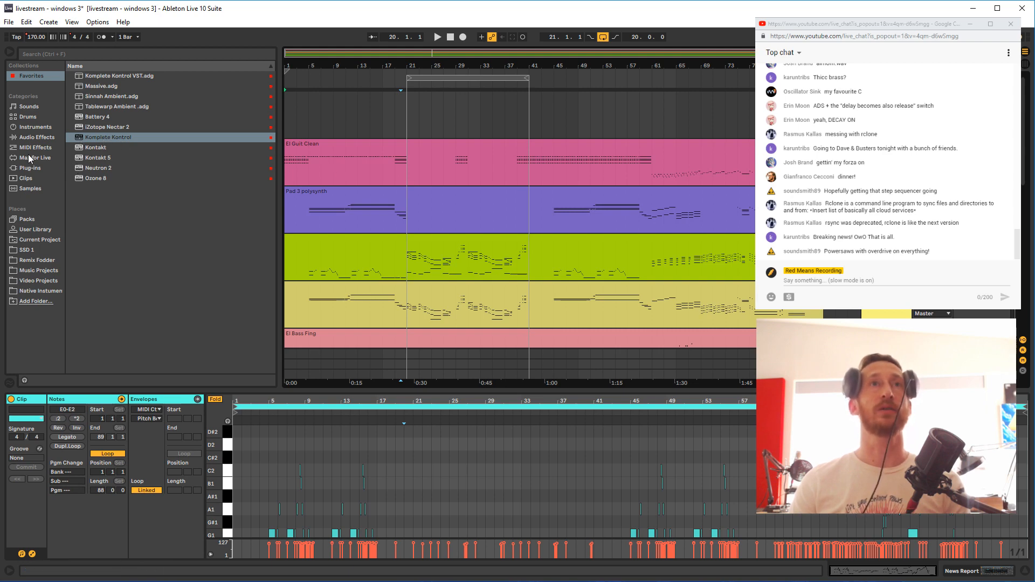
Browse the instrument and effect categories, and select Kontakt among the Native Instruments plug-ins
click(41, 127)
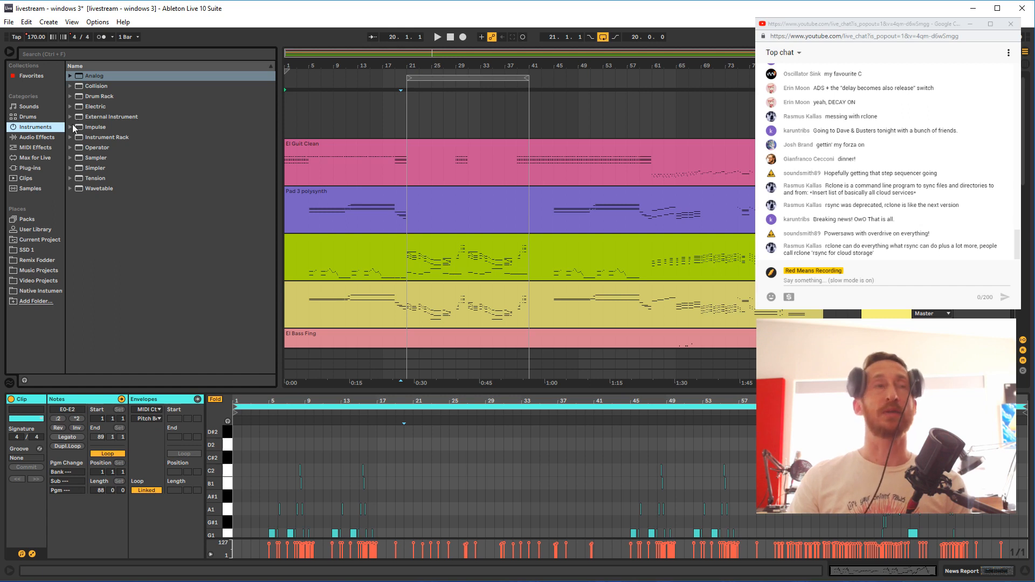
click(36, 137)
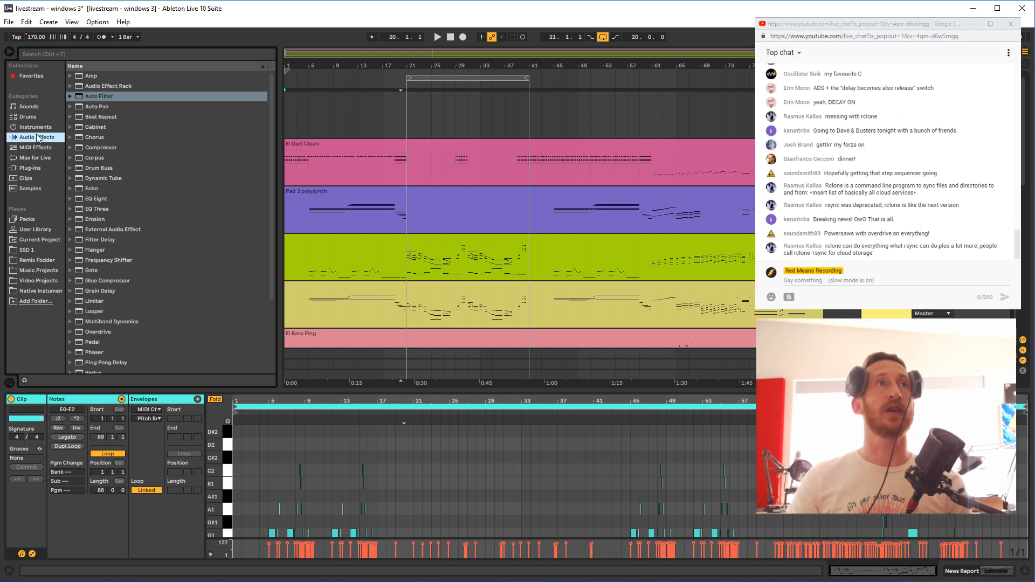
click(35, 127)
click(24, 117)
click(35, 127)
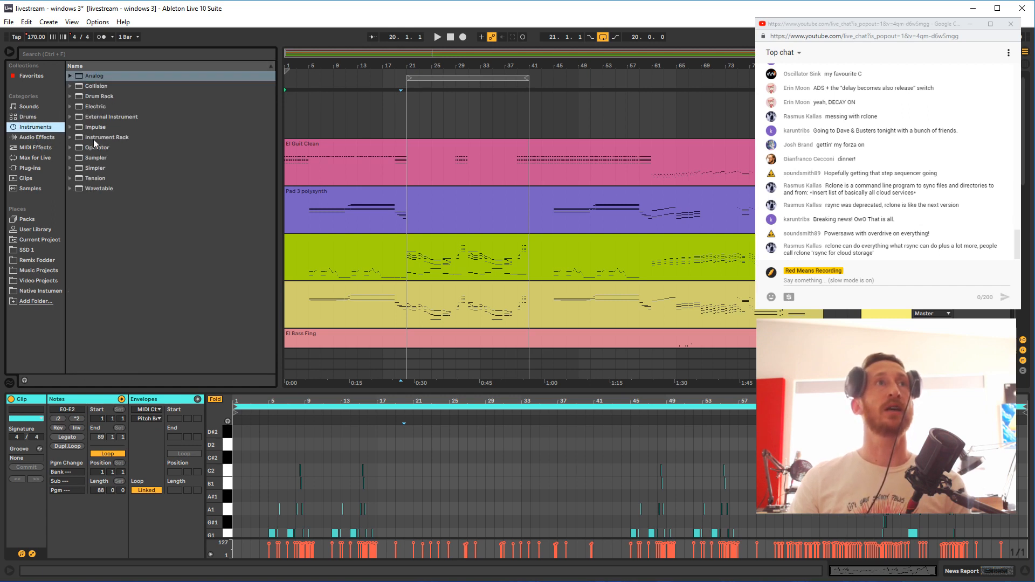
click(35, 167)
click(105, 210)
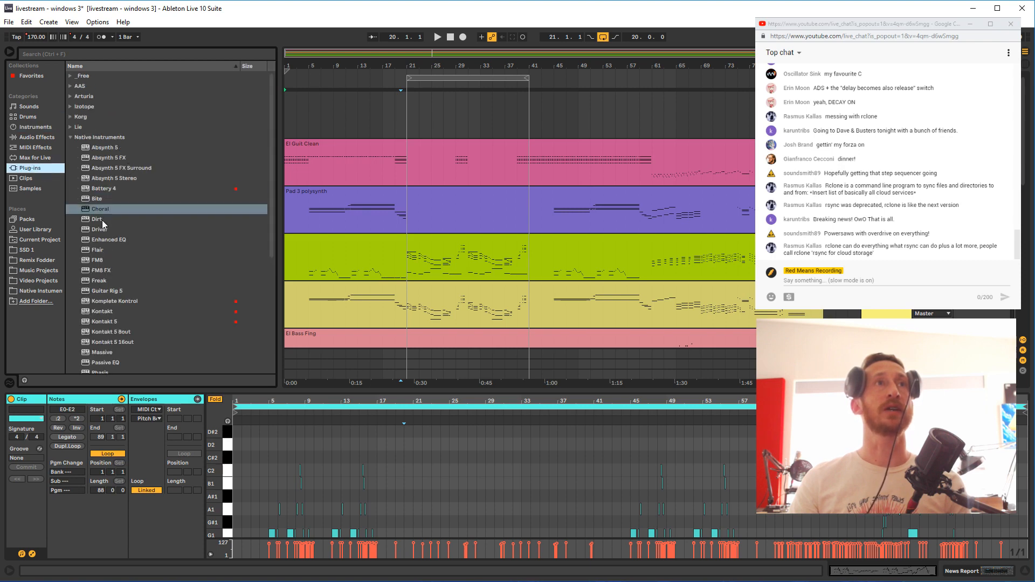
scroll(102, 222, down, 4)
click(102, 211)
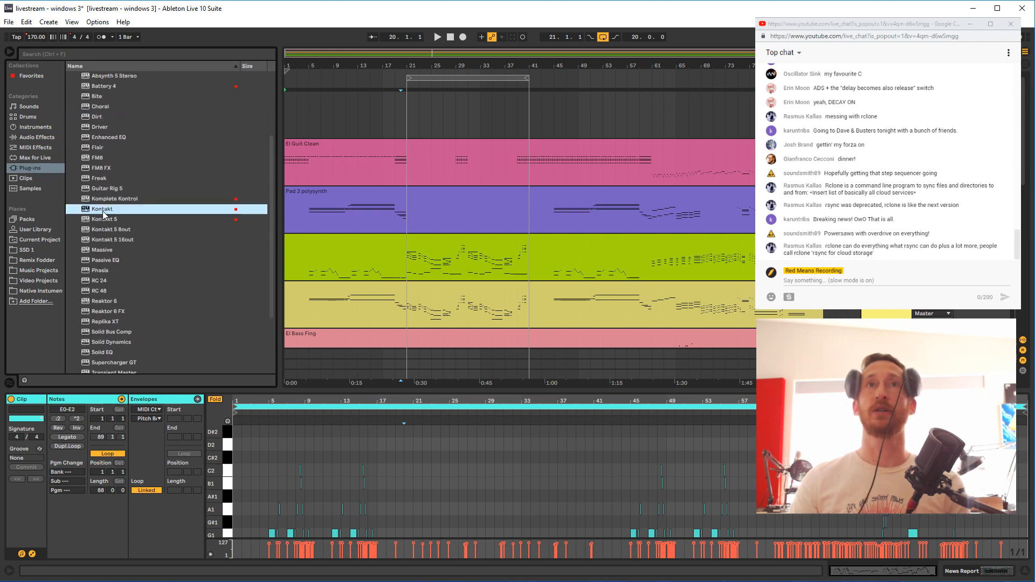
Duplicate the Brass track as Brass Backup and deactivate the clip on the backup track
drag(102, 211, 465, 266)
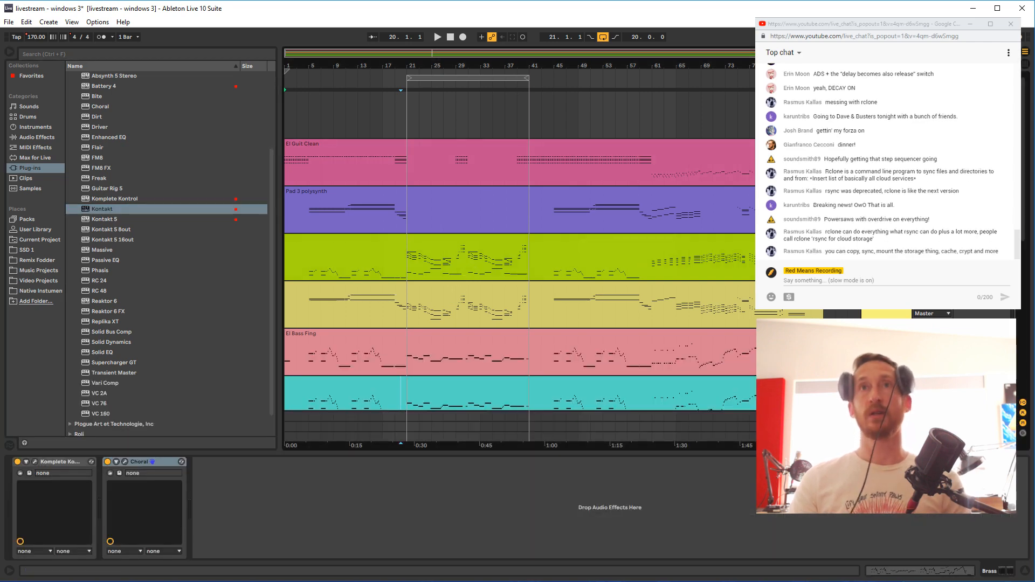
key(ctrl+d)
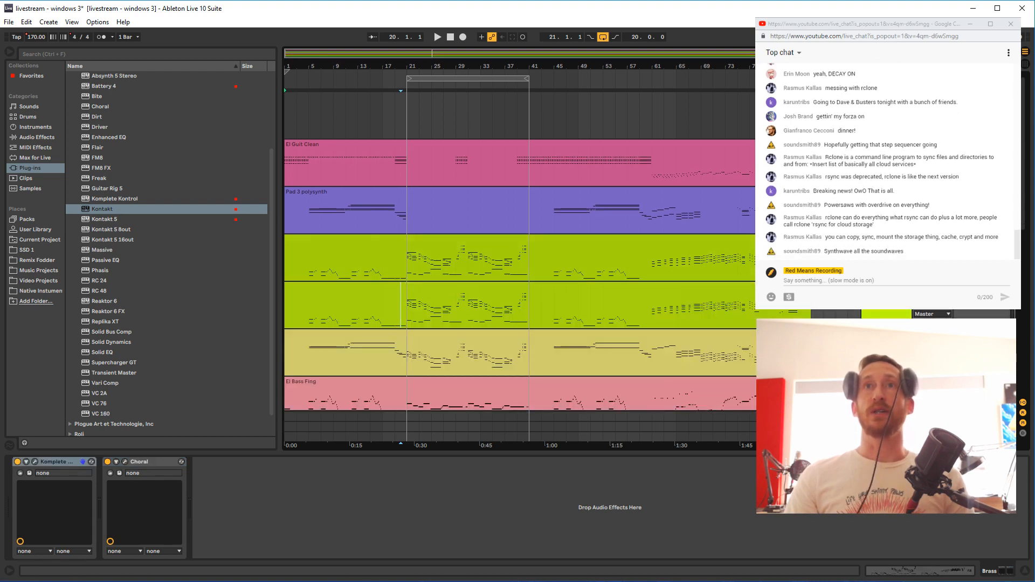
key(Escape)
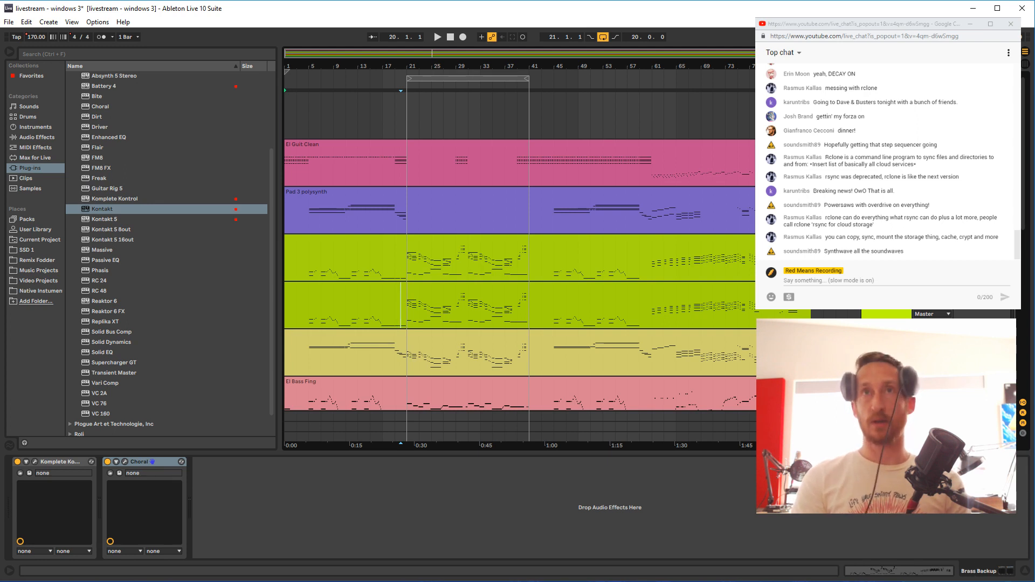
right_click(622, 244)
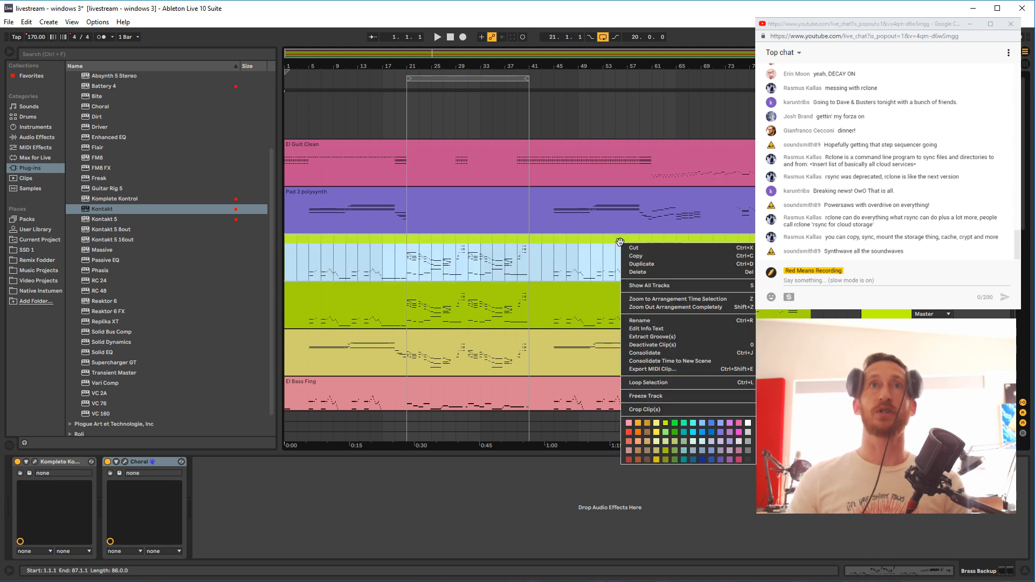
click(686, 349)
Replace Komplete Kontrol with Kontakt on the Brass track and delete the Choral effect from its device chain
click(665, 283)
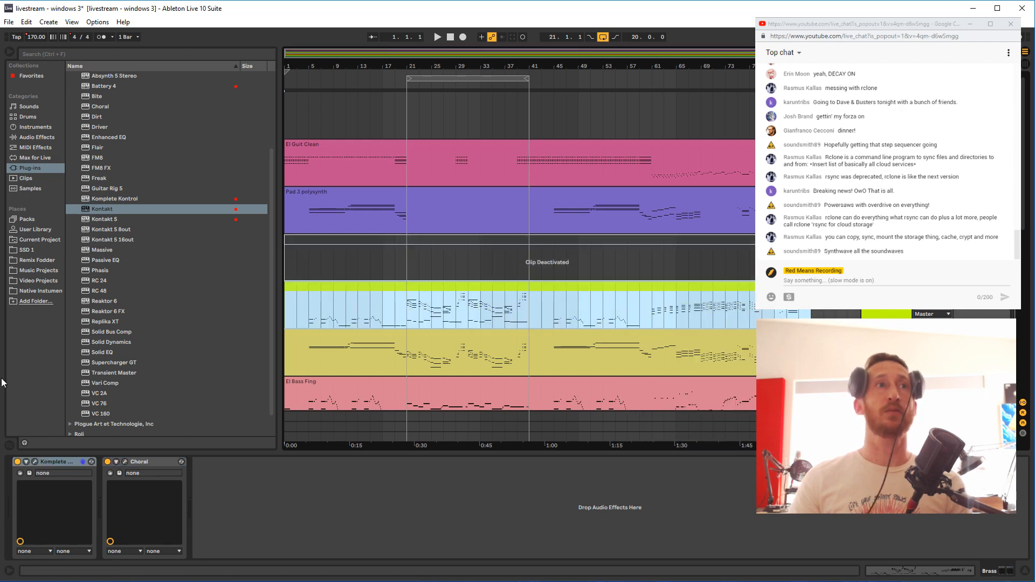
drag(102, 209, 43, 467)
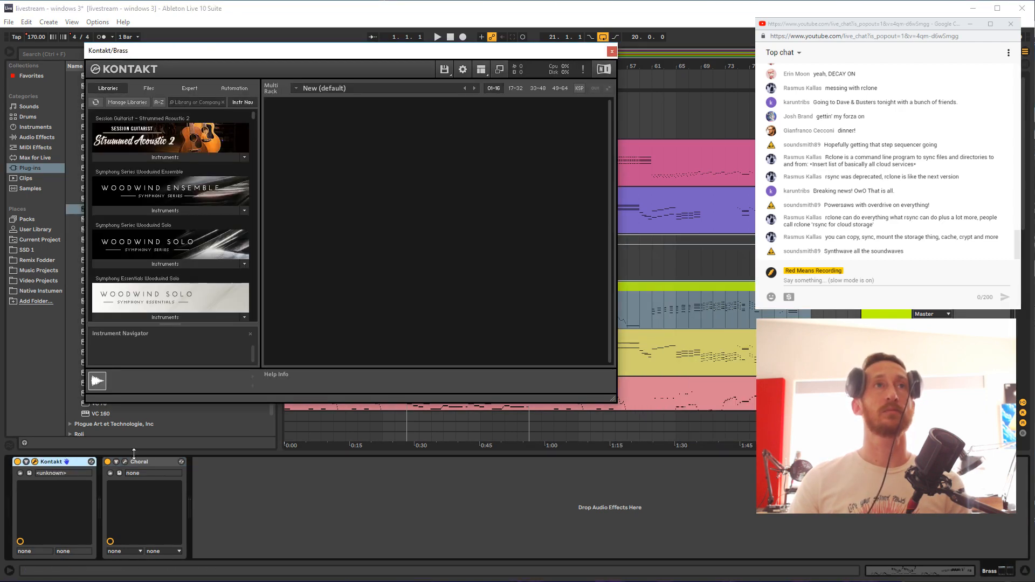
click(158, 469)
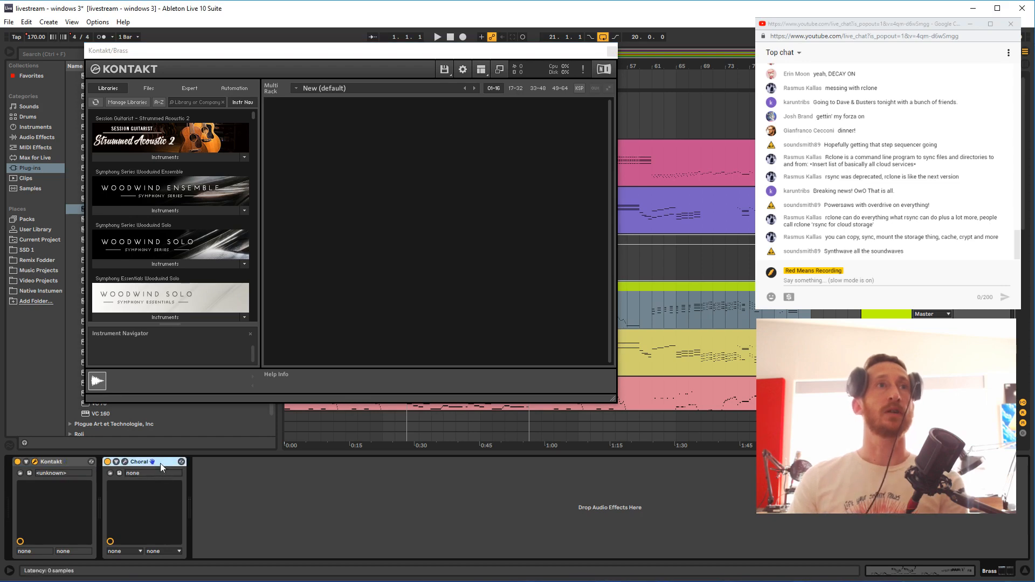
key(Delete)
Load Thrill.nki from the Thrill library into the Brass track's Kontakt
scroll(182, 216, down, 5)
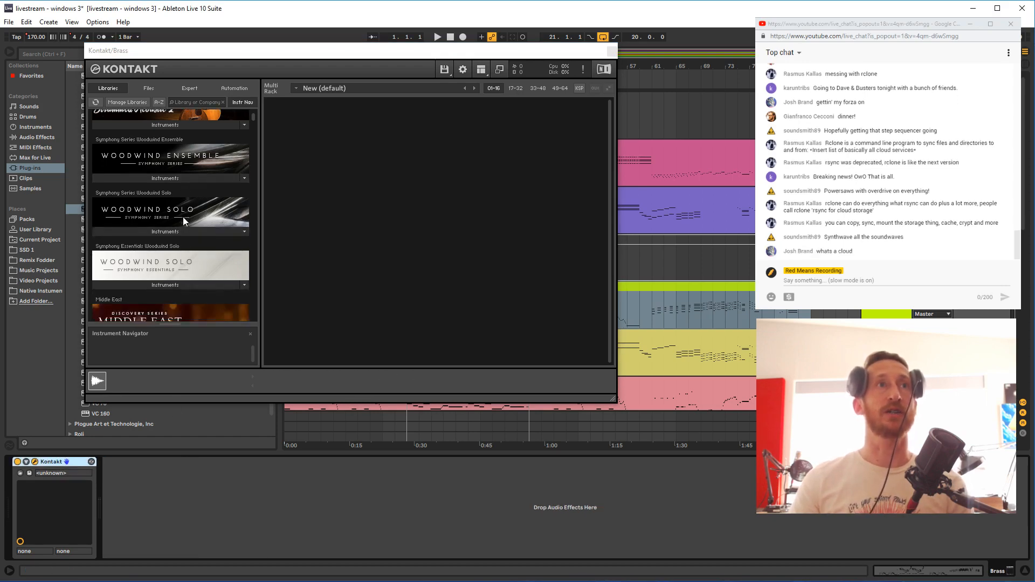
scroll(183, 220, down, 3)
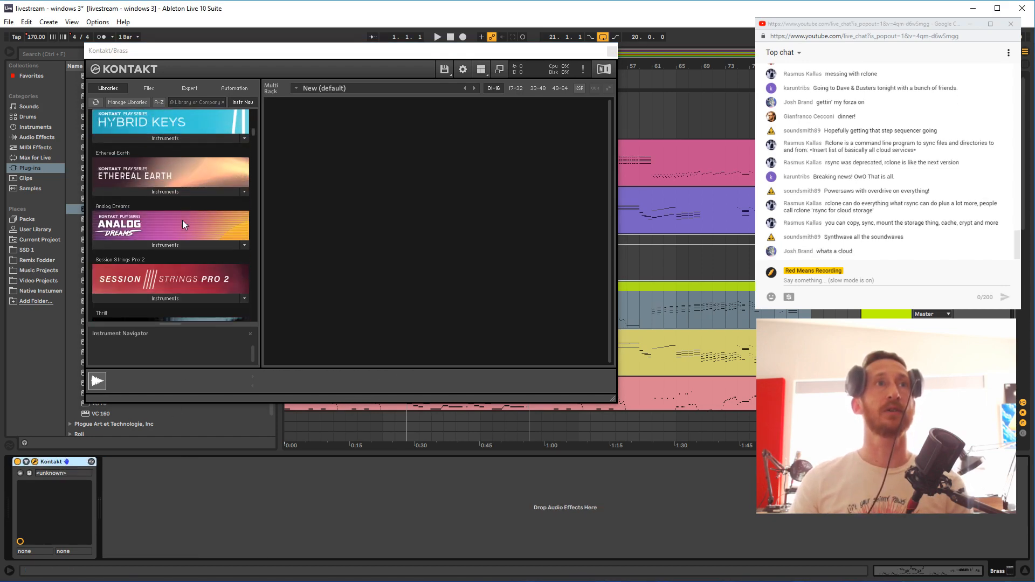
scroll(183, 219, down, 3)
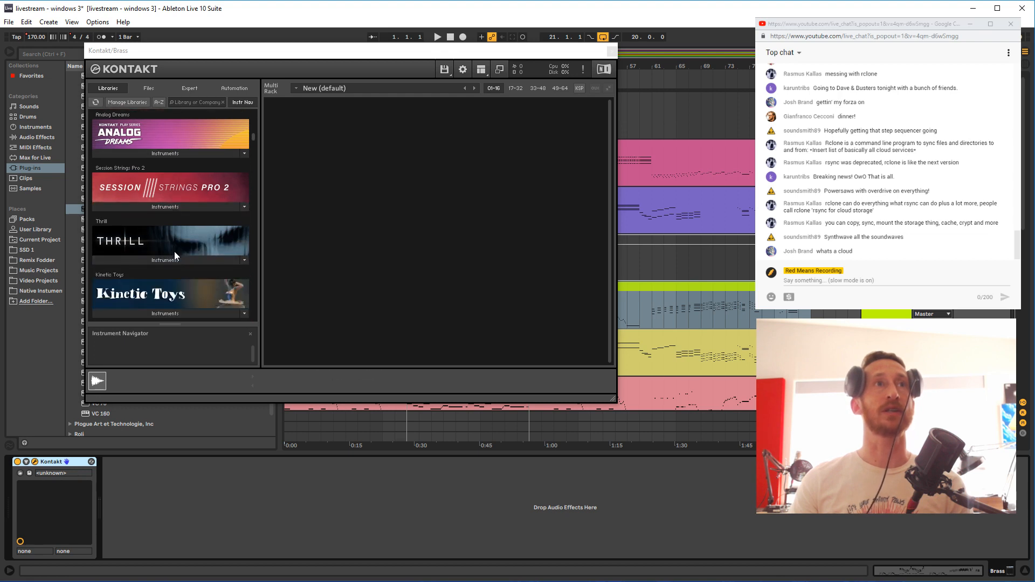
click(178, 259)
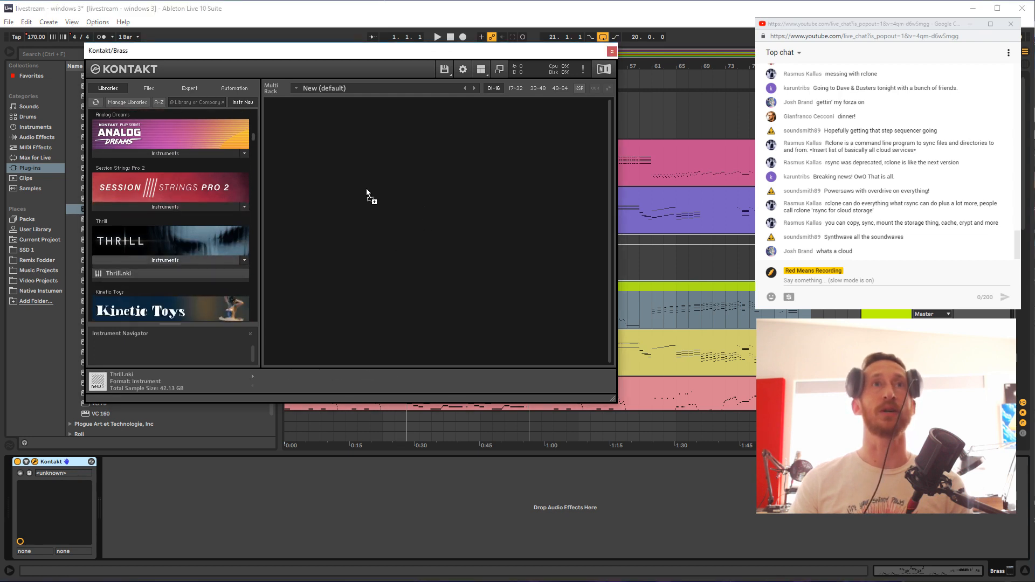
drag(366, 189, 358, 168)
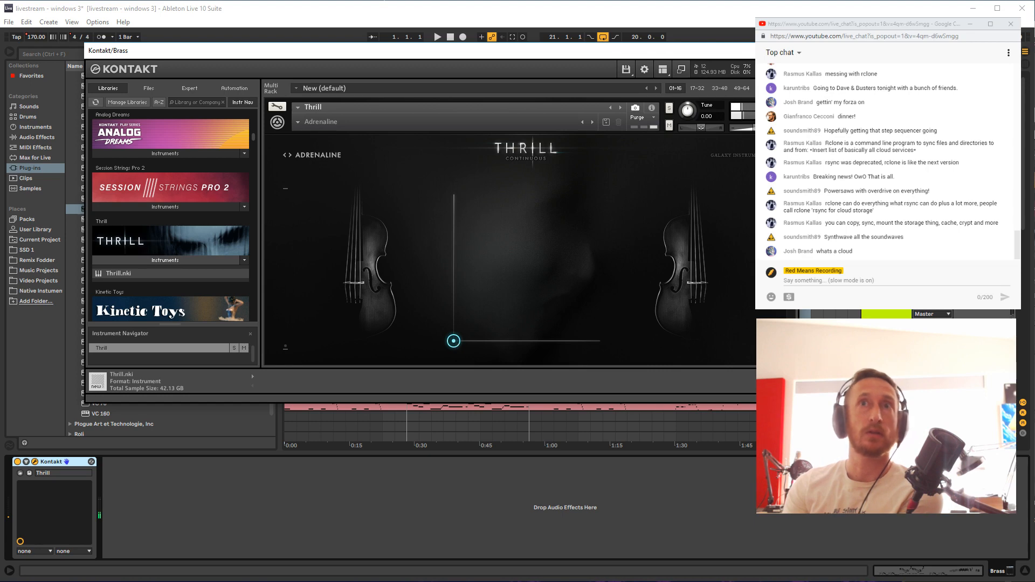
Check the Brass Backup track, return to Brass, and audition Thrill's Adrenaline sound with the XY pad
click(887, 240)
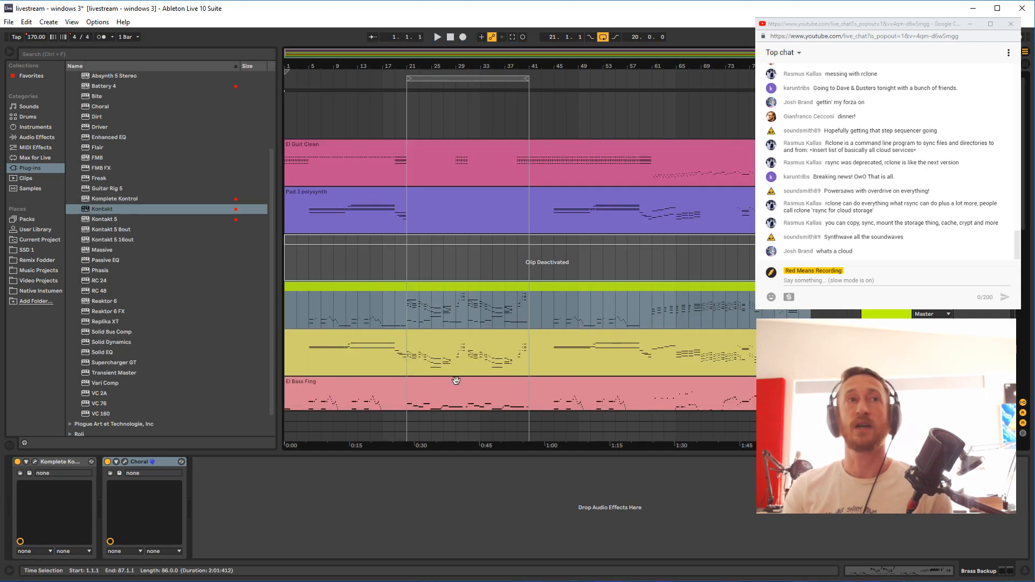
click(838, 312)
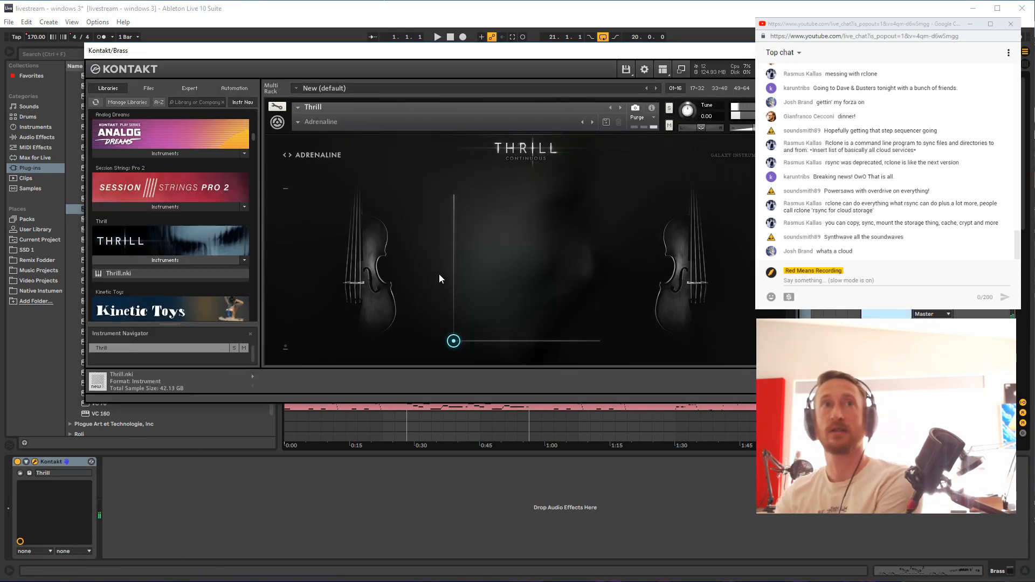
drag(460, 344, 545, 340)
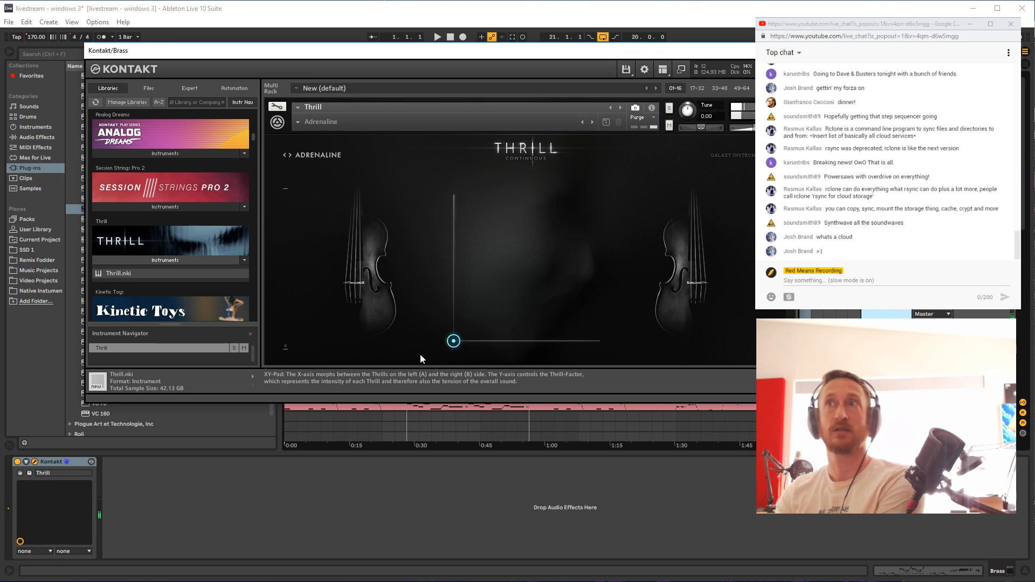
drag(453, 340, 445, 423)
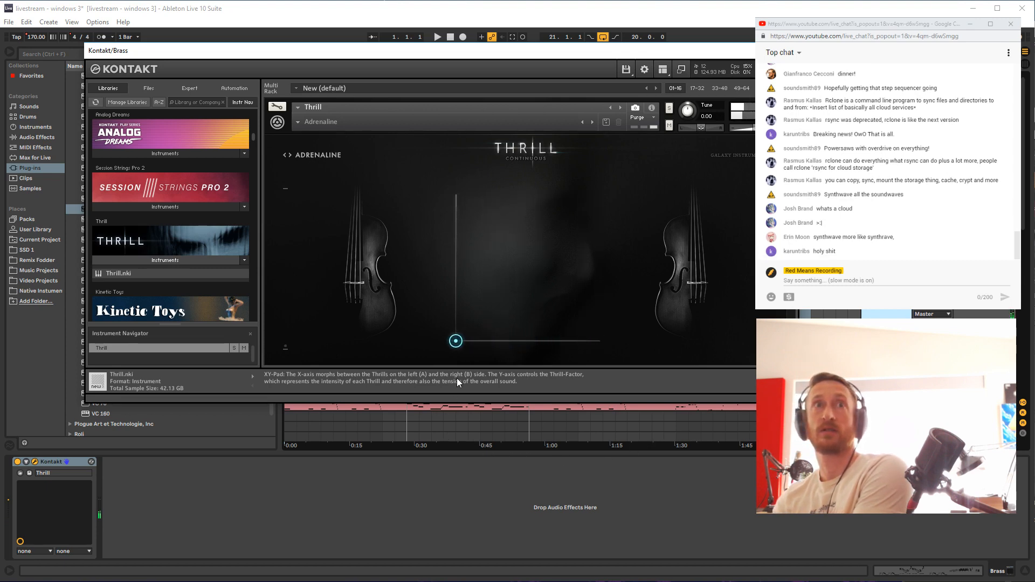
Load the Creepy Threat snapshot from Thrill's Atmosphere category and raise the XY pad's Thrill-Factor to near its maximum
click(452, 125)
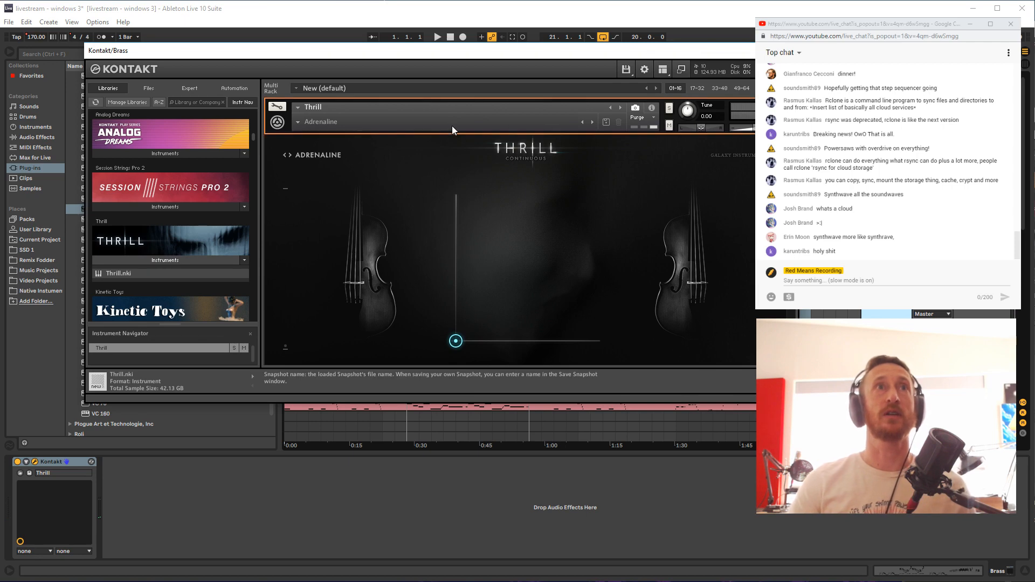
click(298, 122)
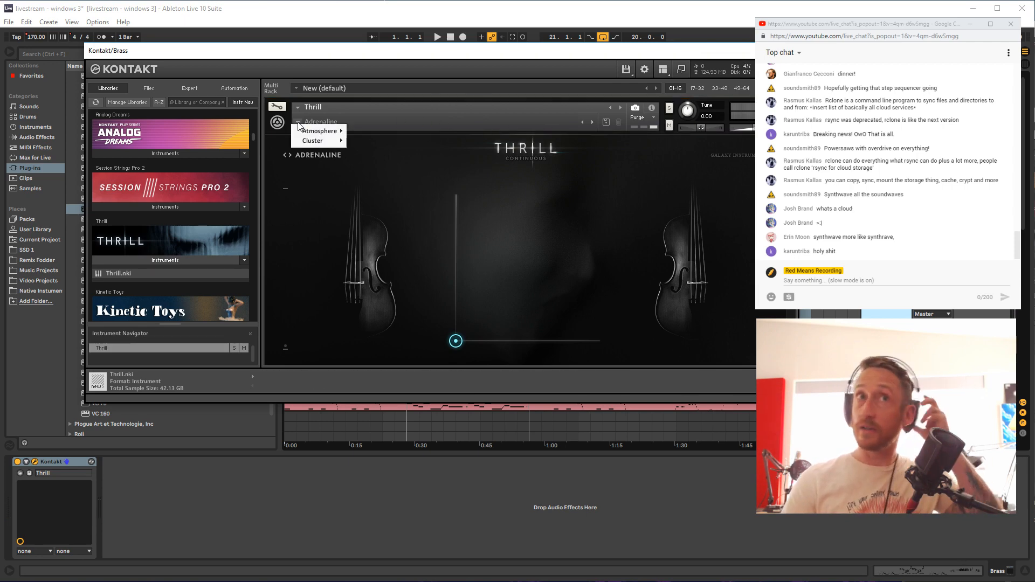
mouse_move(321, 131)
scroll(384, 276, down, 3)
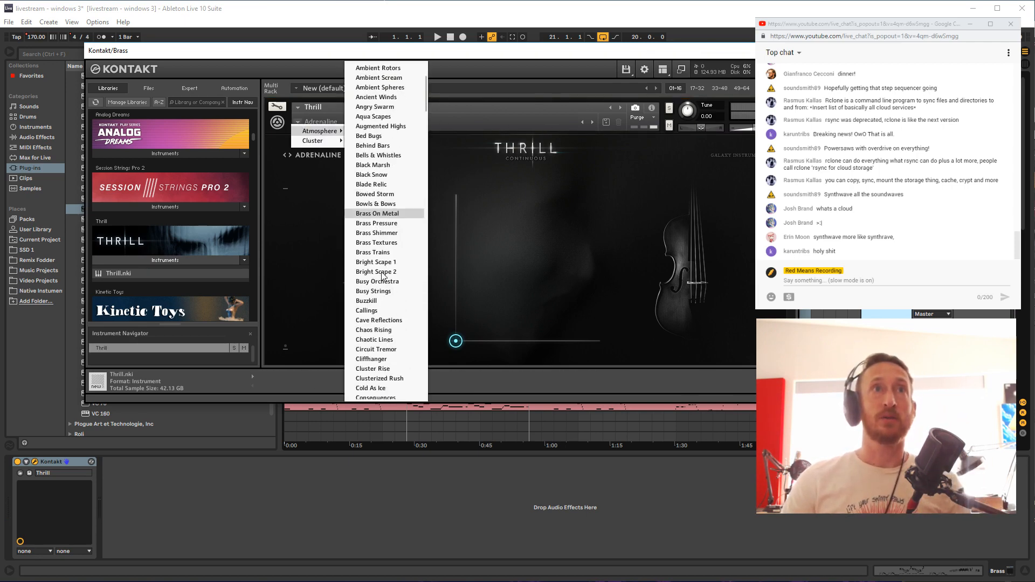
scroll(383, 276, down, 4)
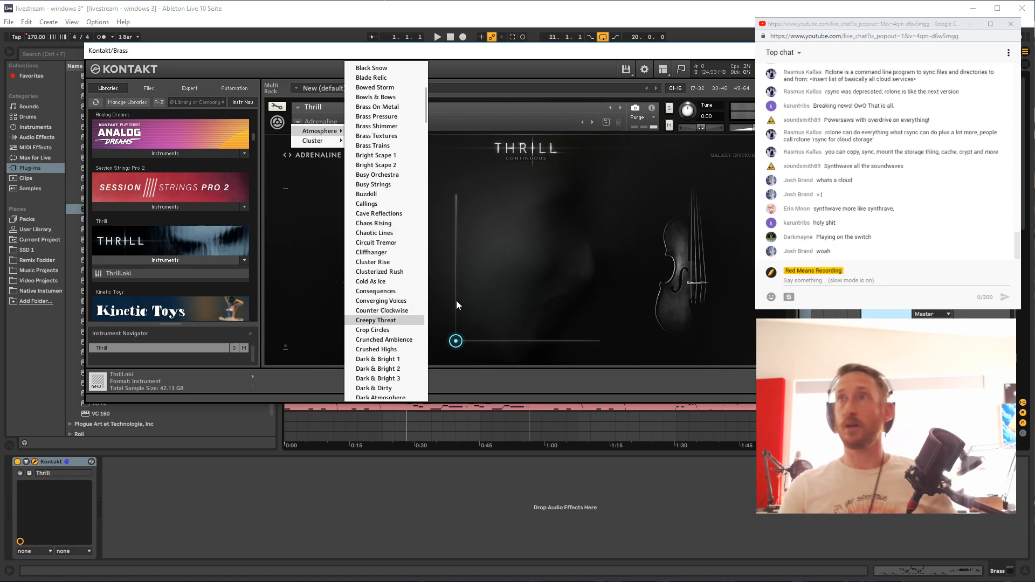
key(Return)
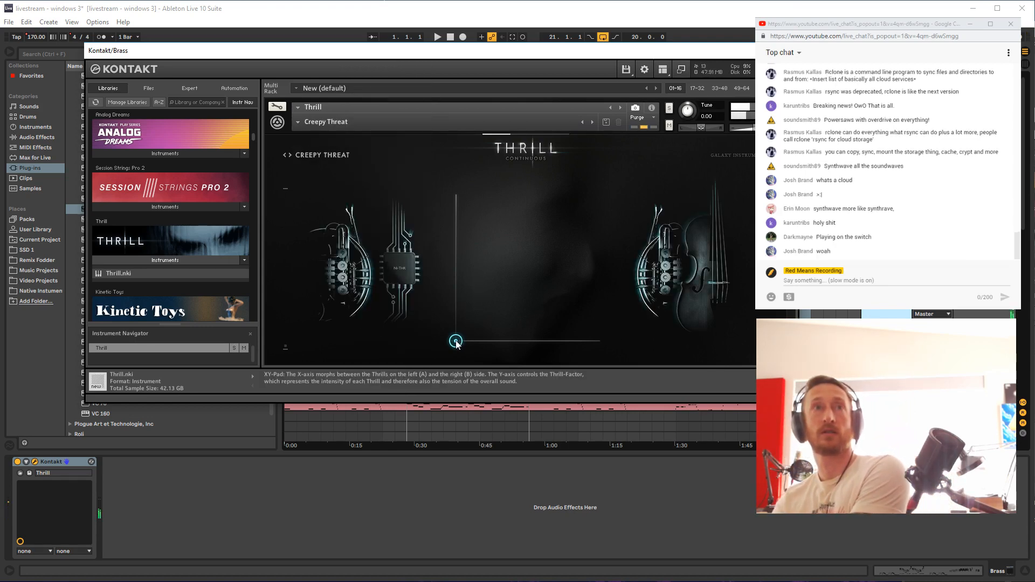
drag(458, 344, 457, 296)
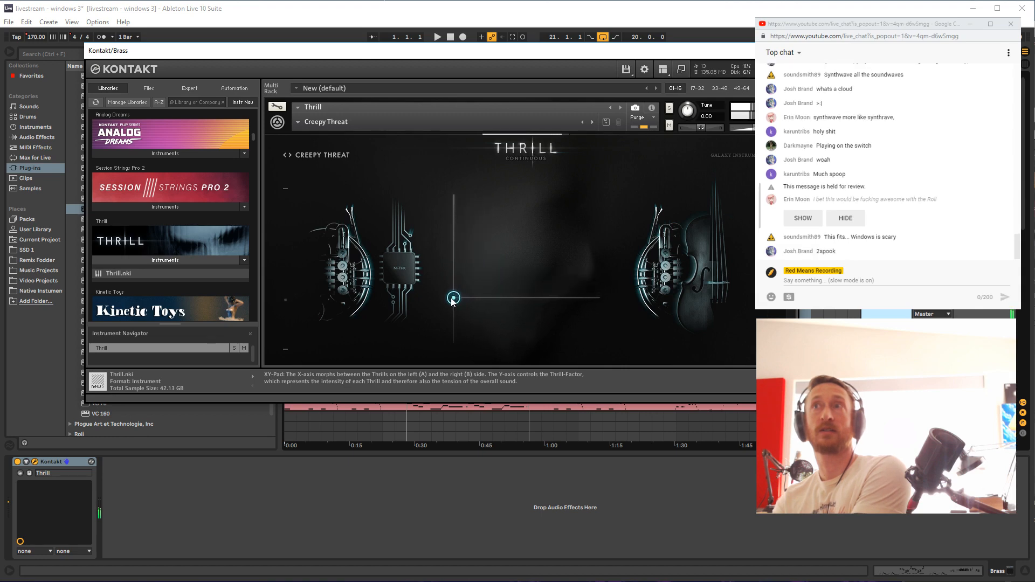
drag(457, 301, 453, 202)
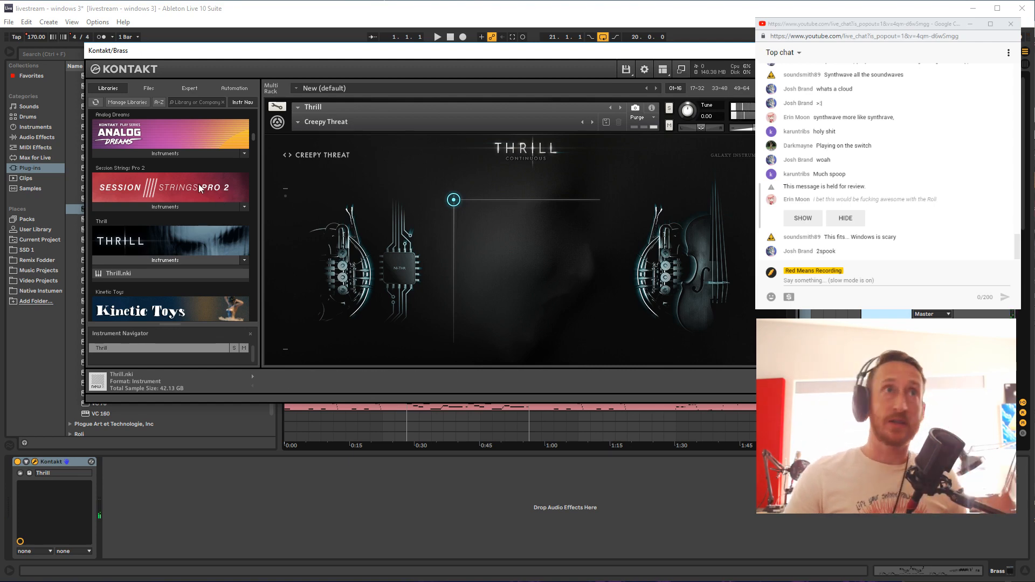
Replace Thrill with Analog Dreams.nki from the Analog Dreams library in the Brass track's Kontakt
scroll(199, 184, up, 2)
click(120, 190)
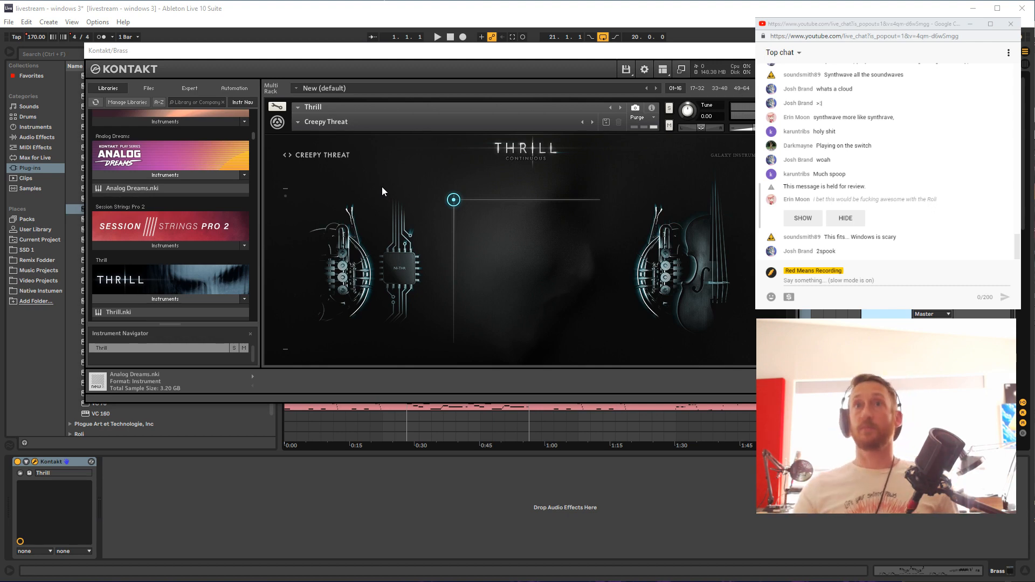
drag(642, 418, 637, 417)
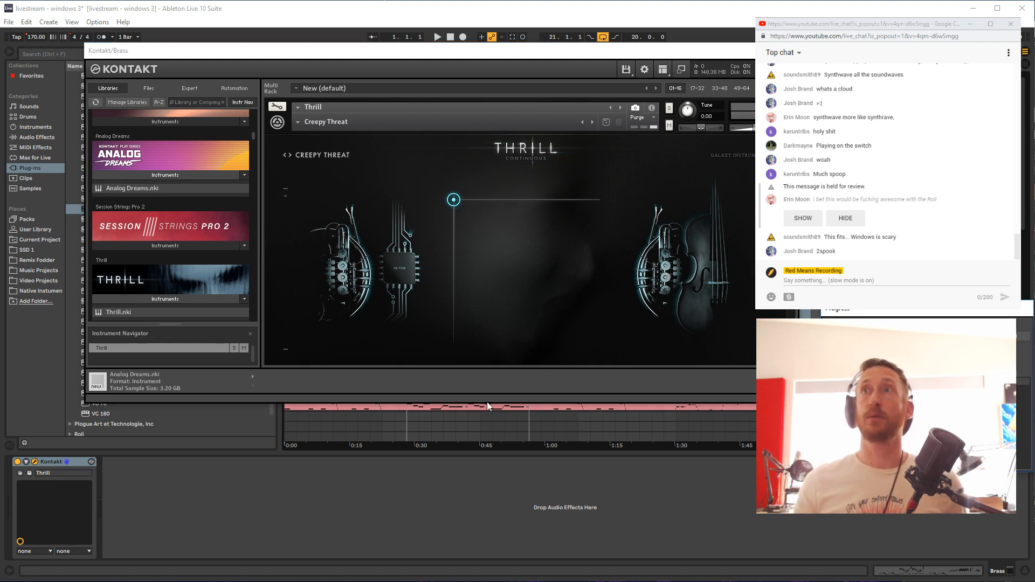
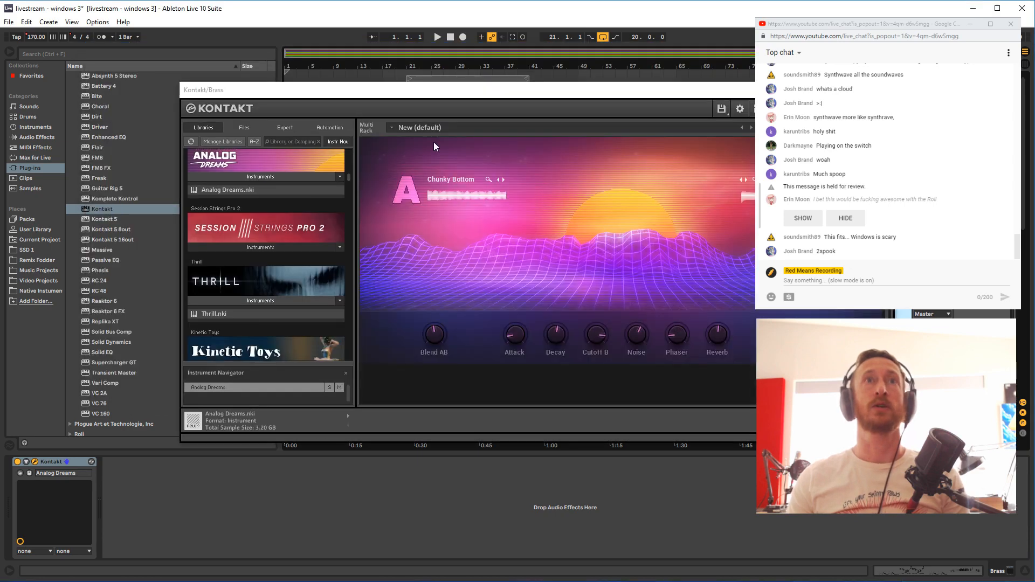
Browse Analog Dreams' snapshot categories and its list of sound sources for slots A and B
drag(428, 92, 292, 66)
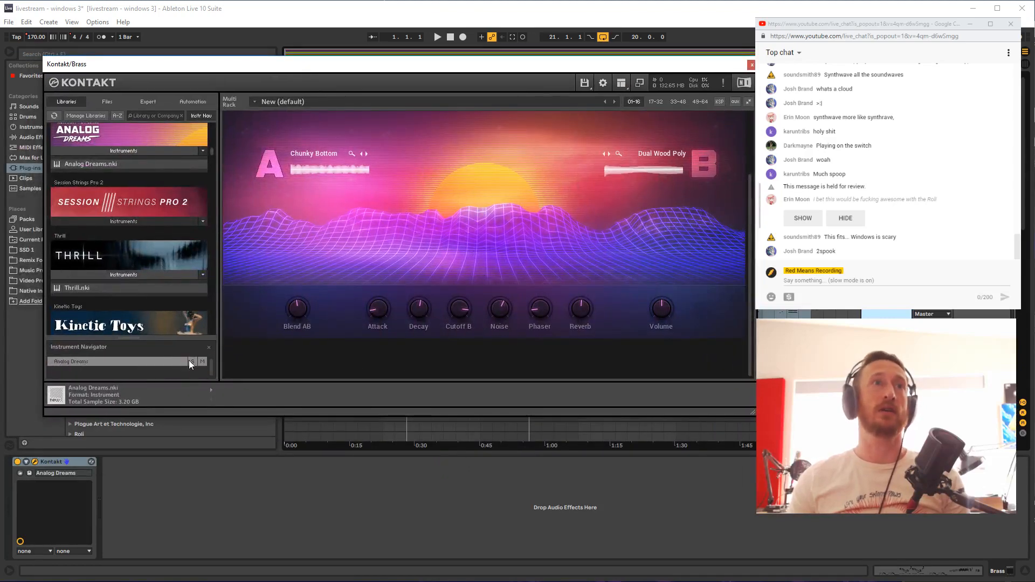
drag(437, 62, 422, 86)
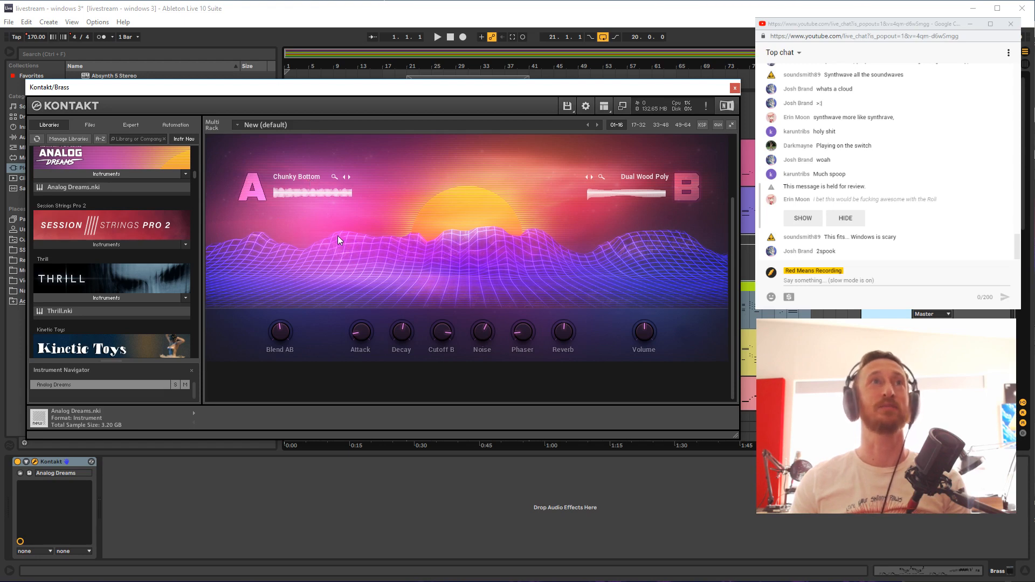
click(237, 125)
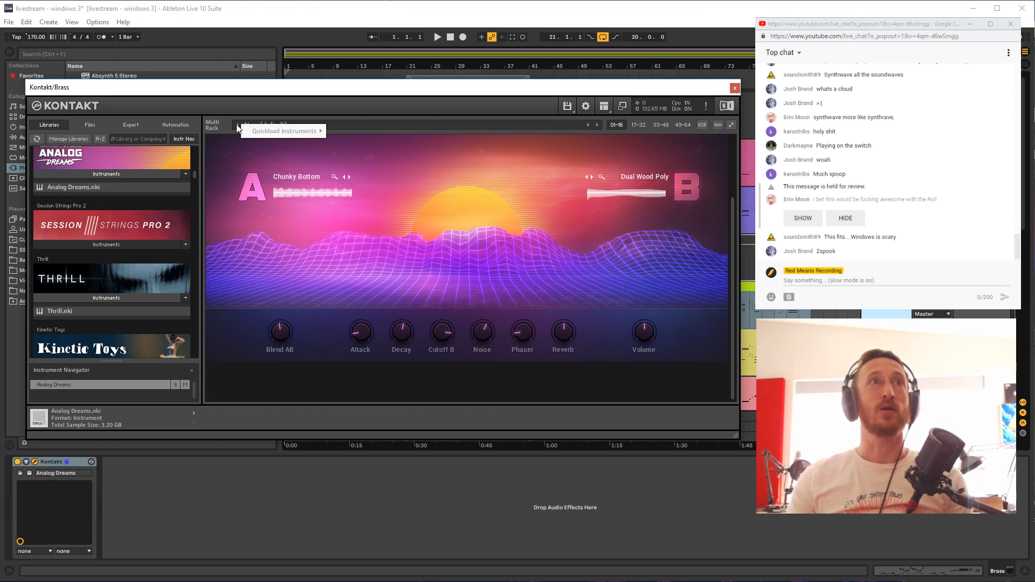
scroll(386, 261, up, 3)
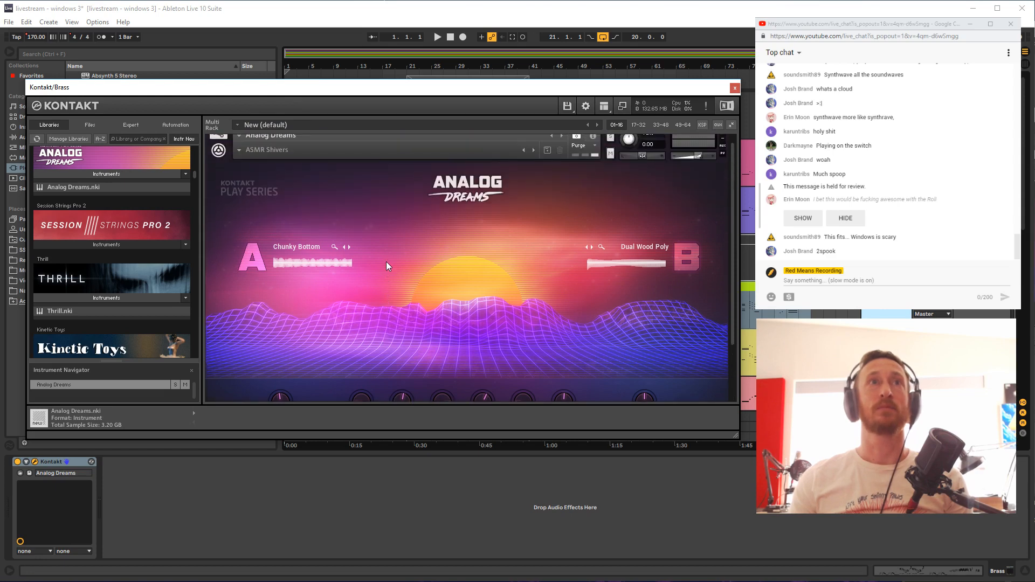
click(239, 158)
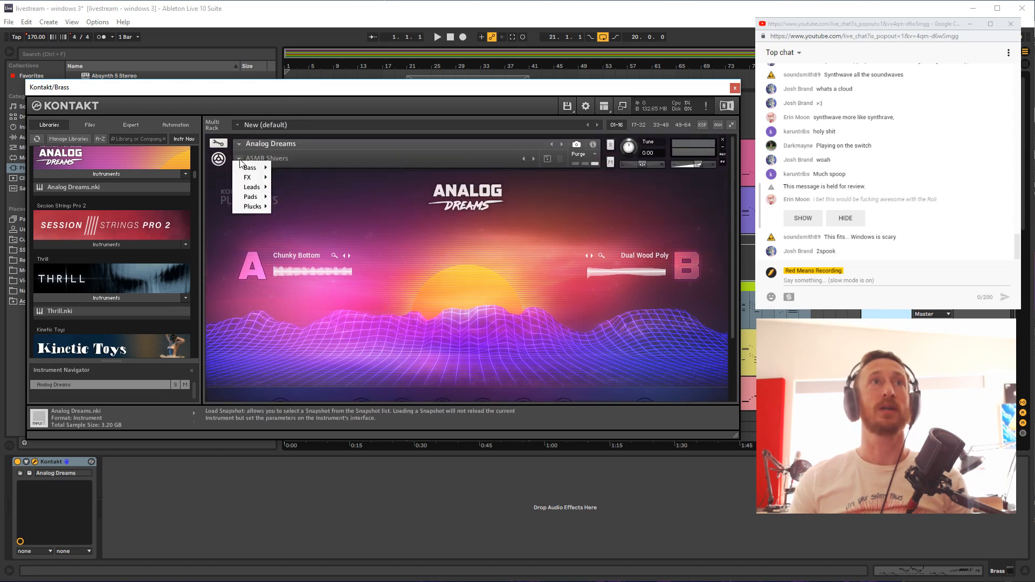
mouse_move(261, 172)
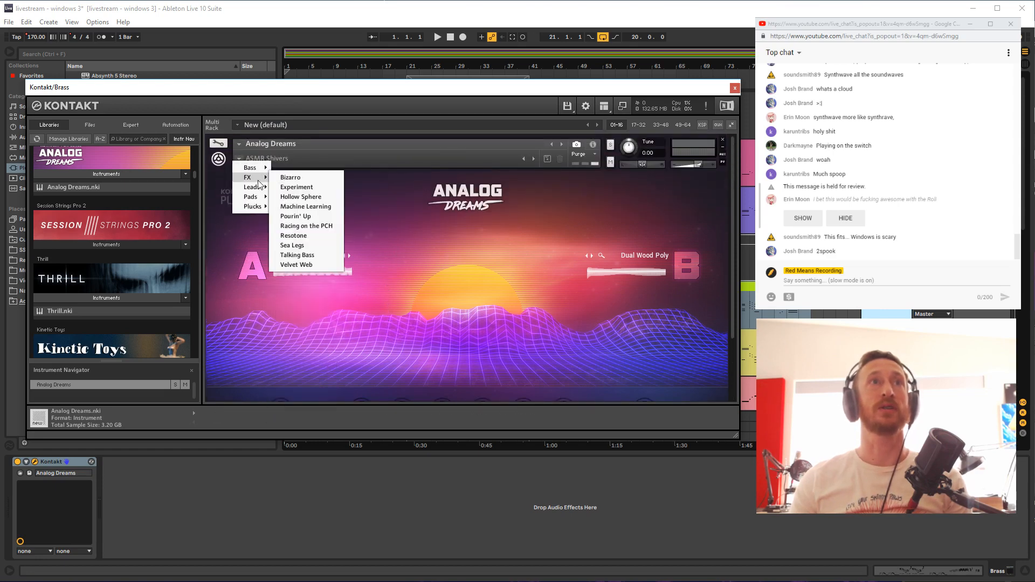
mouse_move(259, 210)
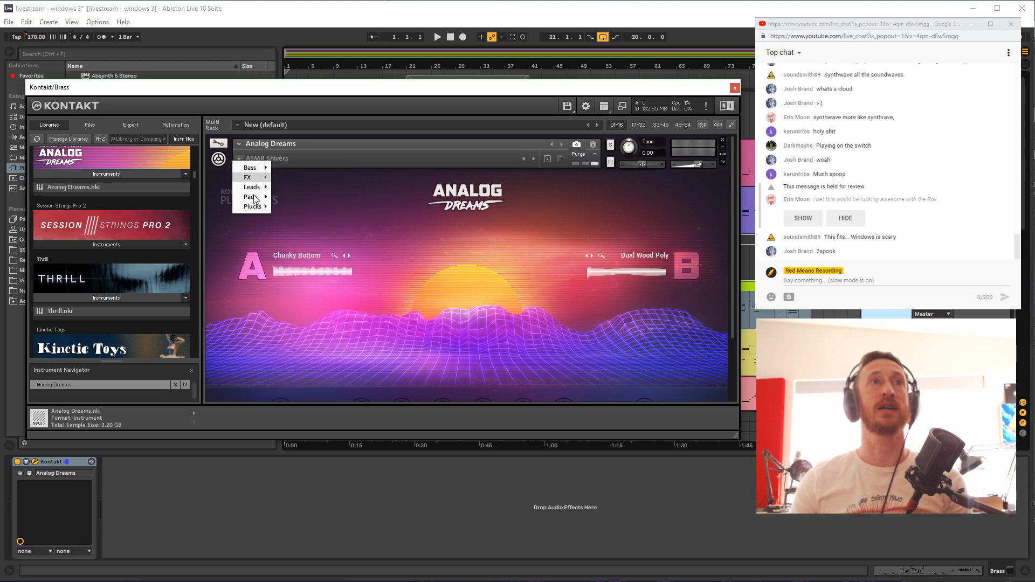
click(355, 319)
click(320, 273)
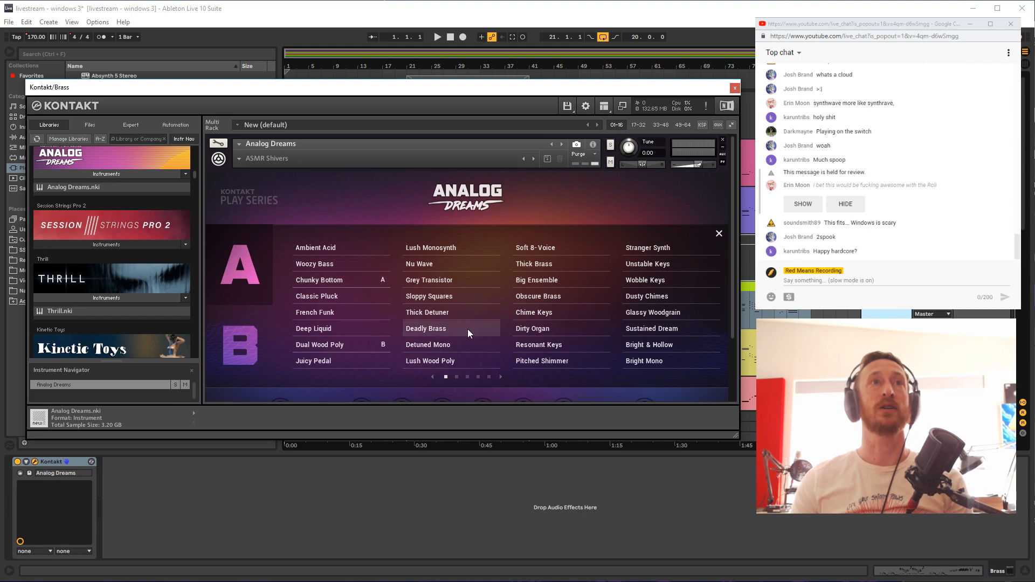
click(489, 378)
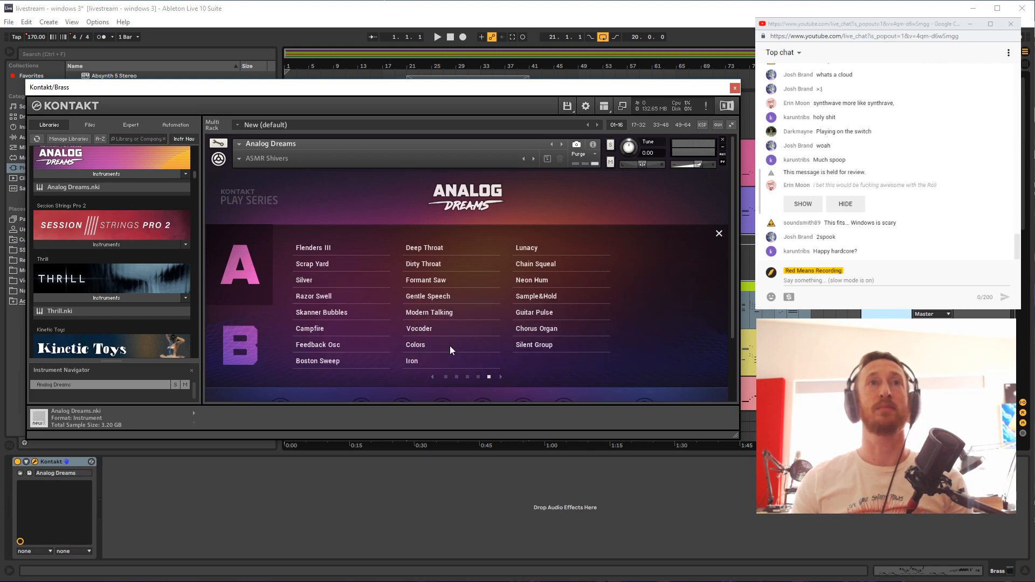
click(445, 377)
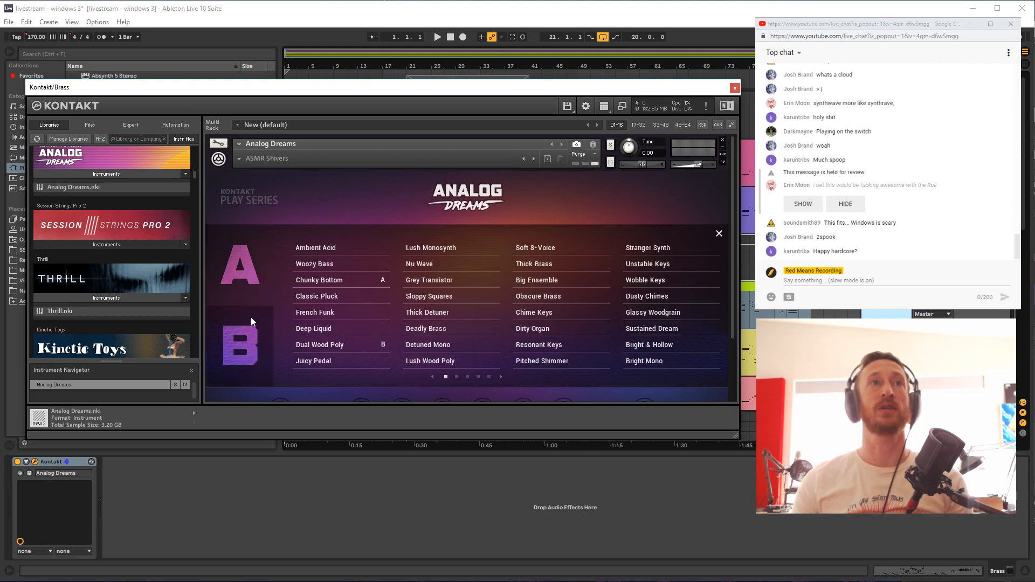
click(719, 233)
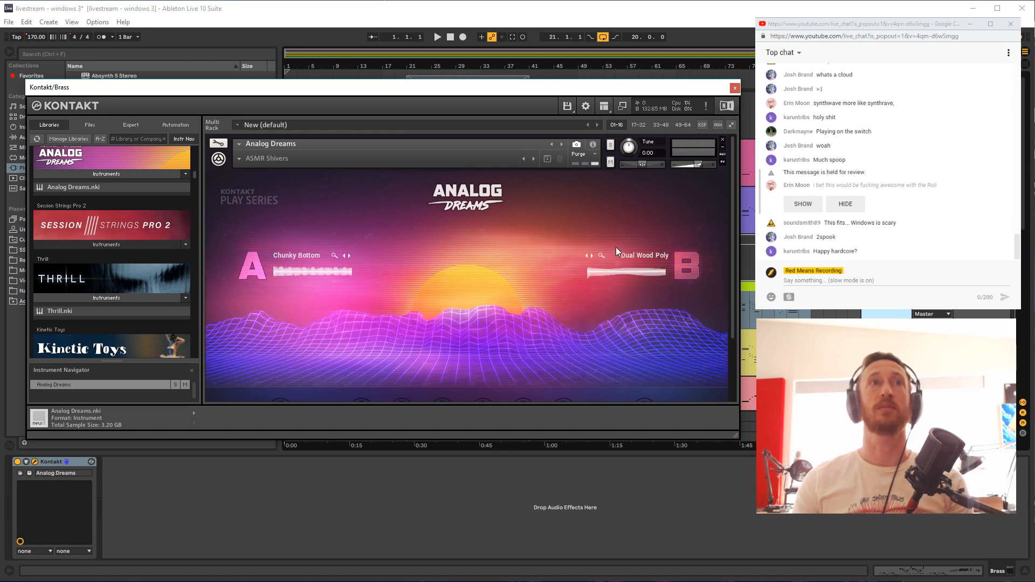
Uncover the arrangement behind the Kontakt window and play the looped section from bar 21
drag(410, 88, 416, 371)
scroll(560, 217, down, 5)
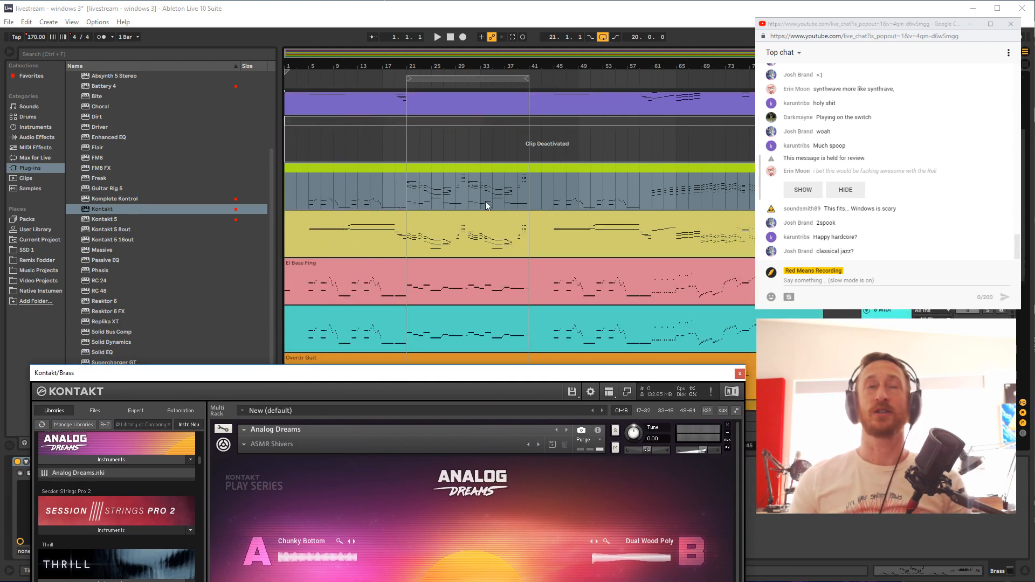
click(408, 202)
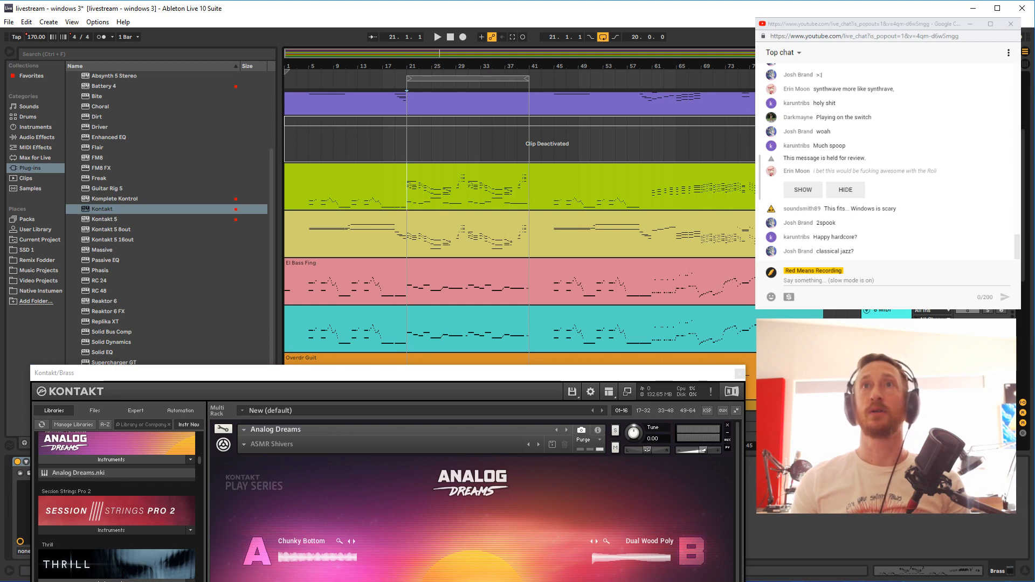
key(ctrl+alt+p)
key(ctrl+alt+p)
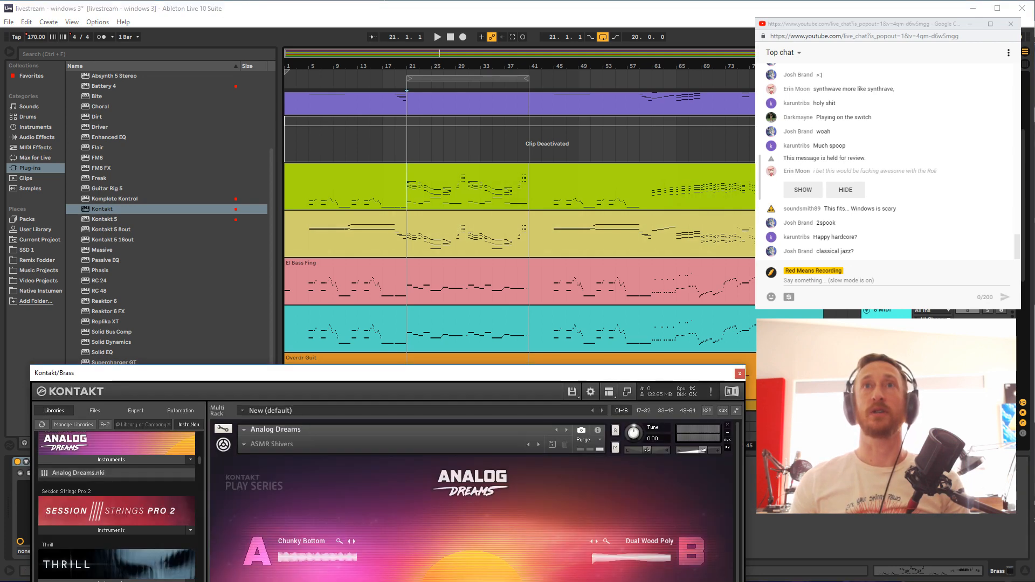
key(space)
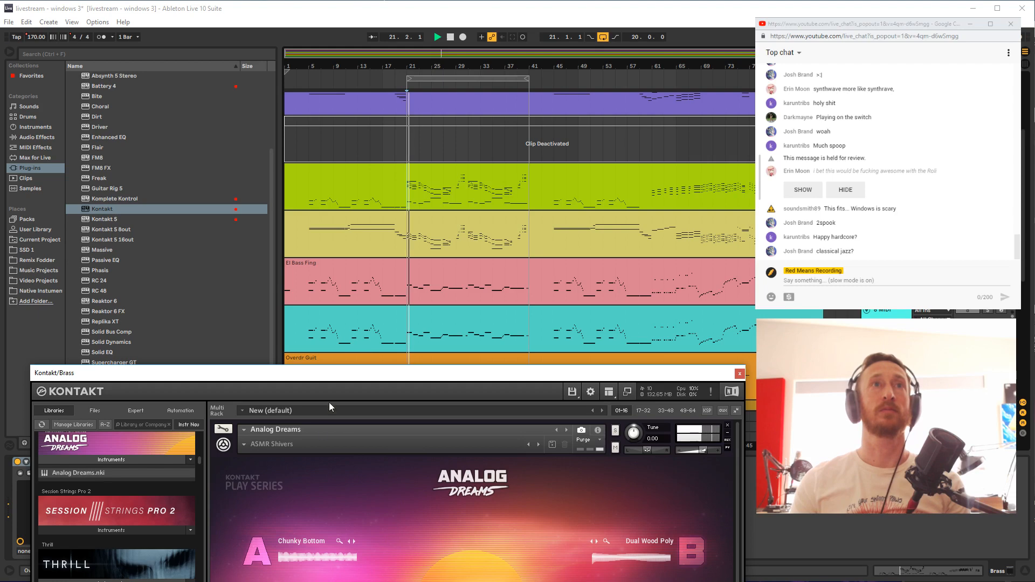
Audition Analog Dreams' Pads snapshots on the Brass track, stepping through Mulholland Rider to Navigator
click(246, 440)
mouse_move(267, 482)
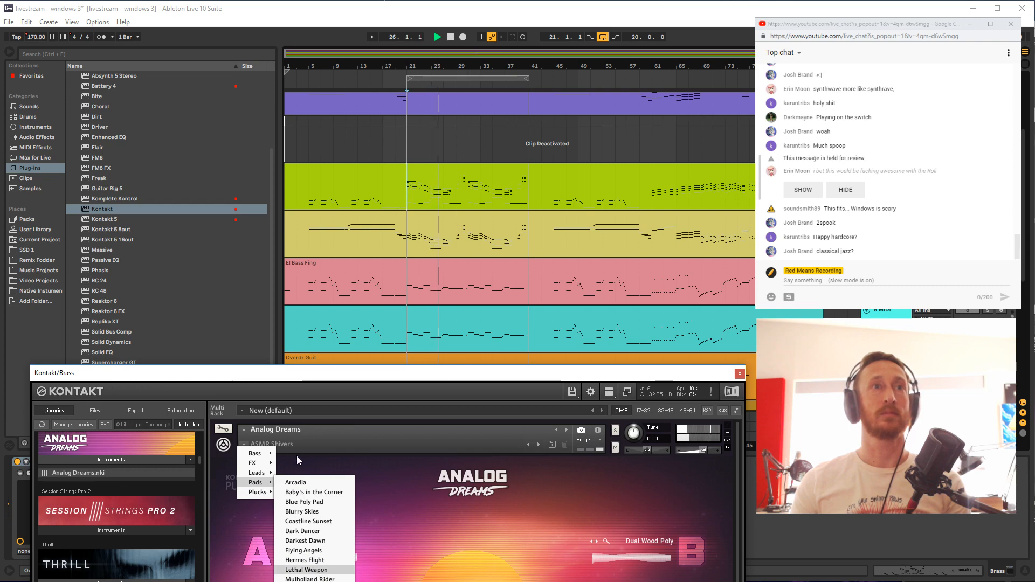
click(539, 444)
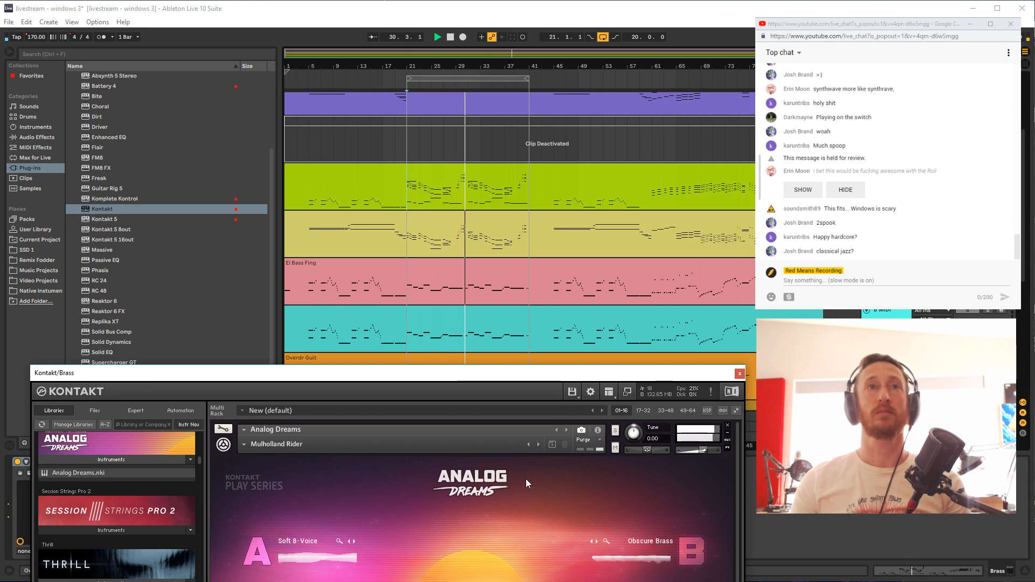
click(539, 445)
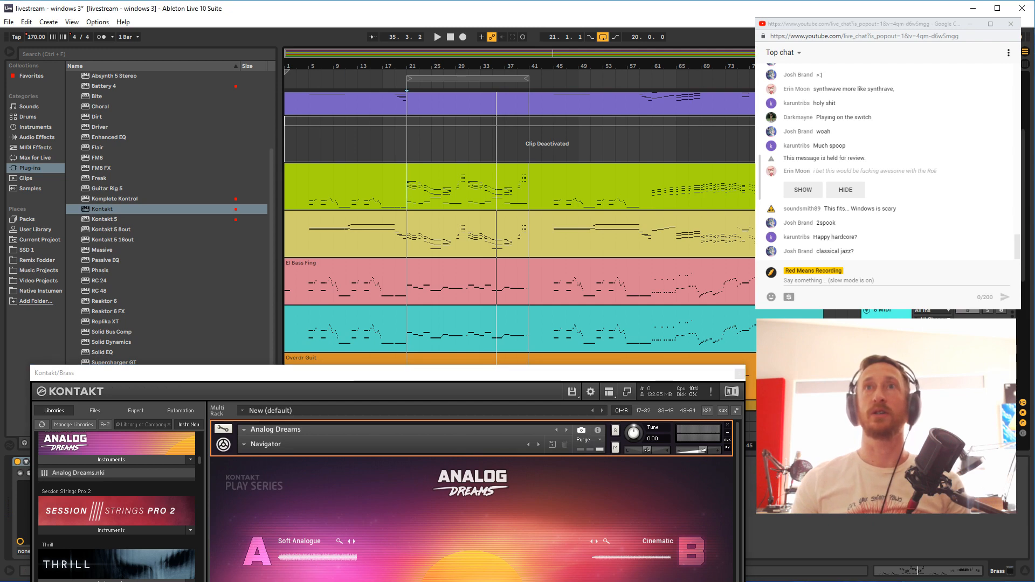
Load Kontakt on the LEAD track and load Analog Dreams.nki from the Analog Dreams library into it
key(ctrl+alt+p)
double_click(129, 210)
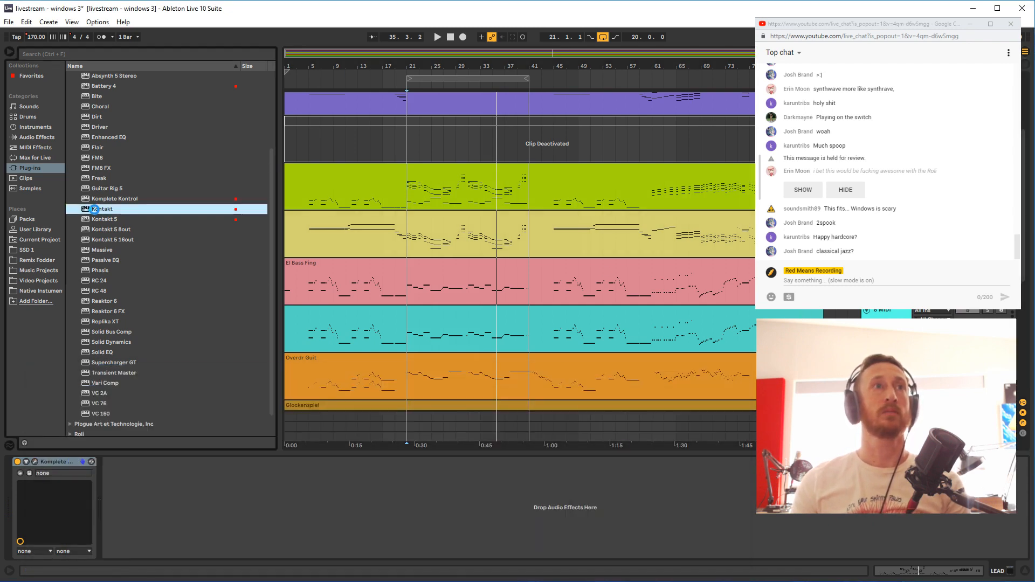
scroll(131, 549, down, 5)
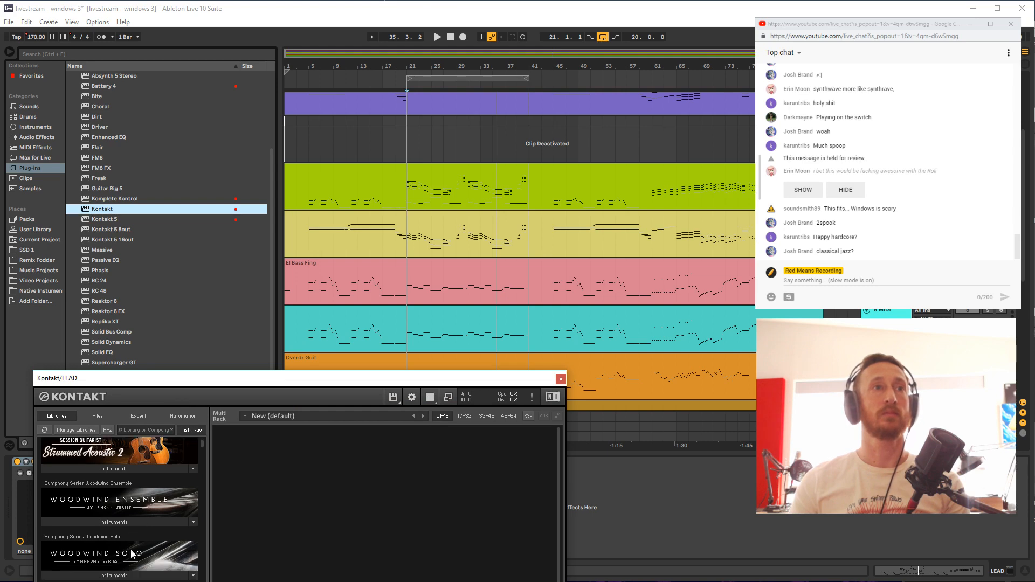
scroll(131, 545, down, 2)
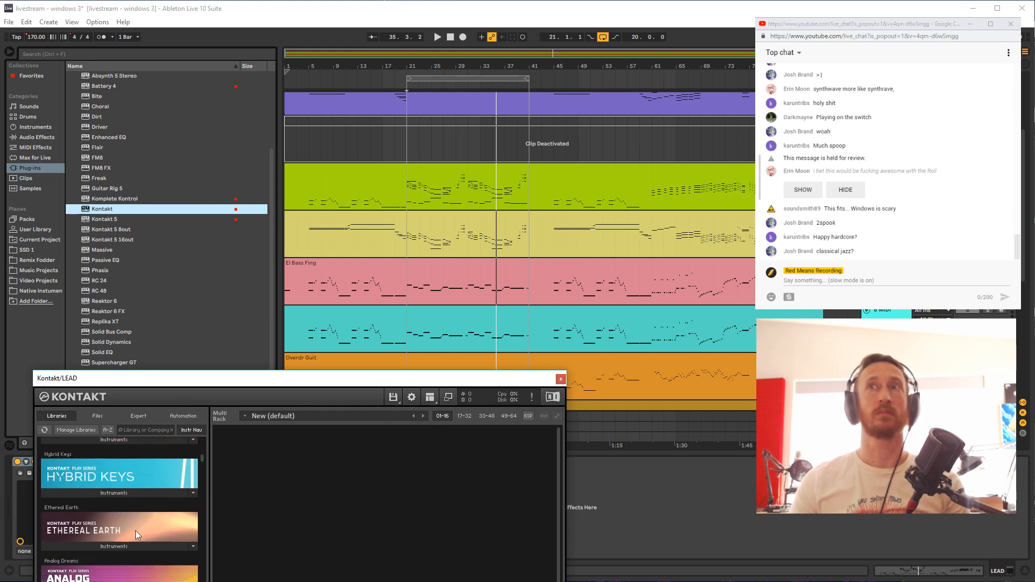
drag(183, 378, 265, 178)
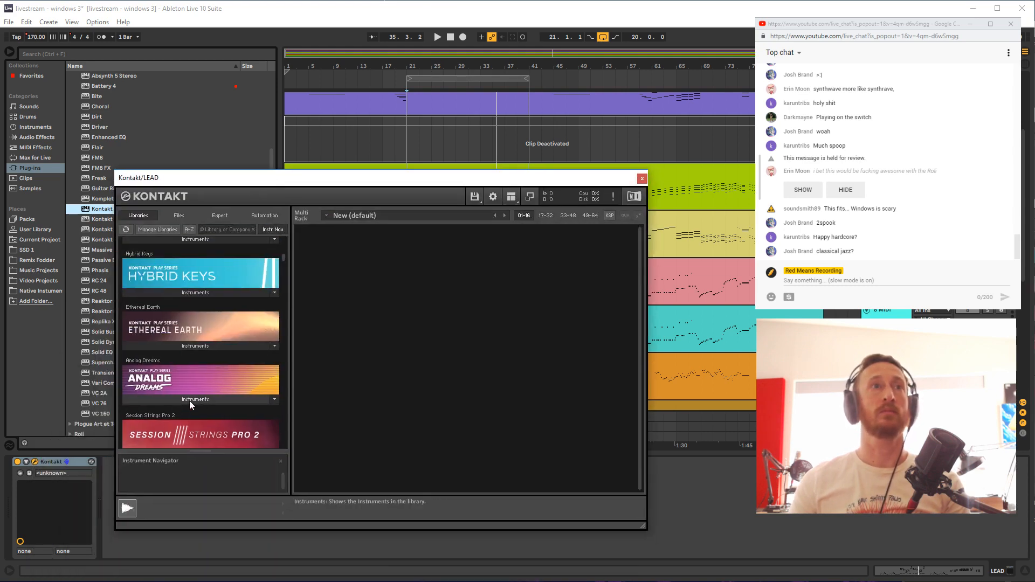
click(190, 400)
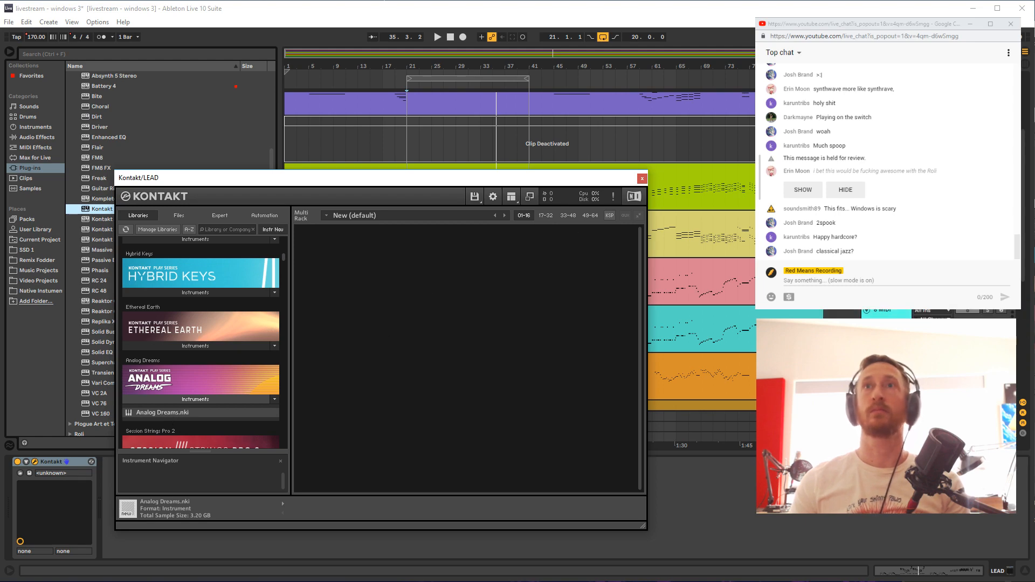
scroll(520, 124, down, 3)
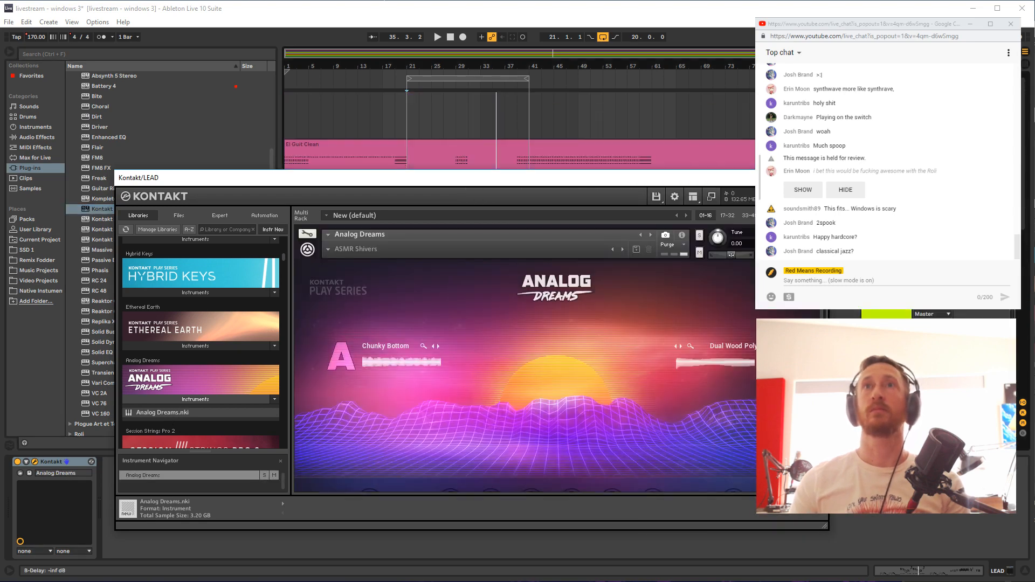
Audition Analog Dreams' Leads snapshots on the LEAD track from bar 21, loading Ampere Lead and stepping on to Bad Neighbor
scroll(597, 318, down, 2)
scroll(598, 318, up, 2)
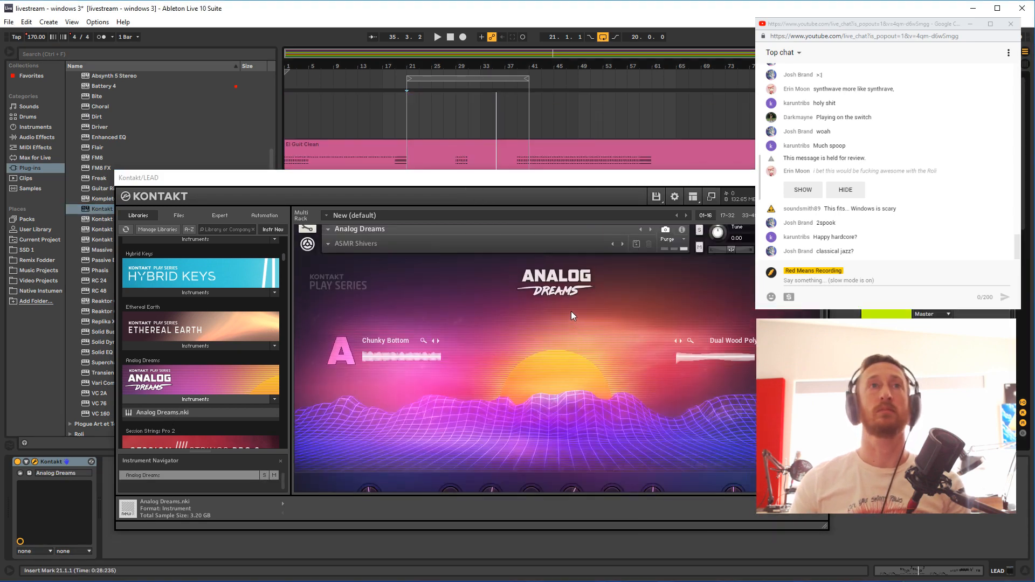
drag(505, 178, 512, 90)
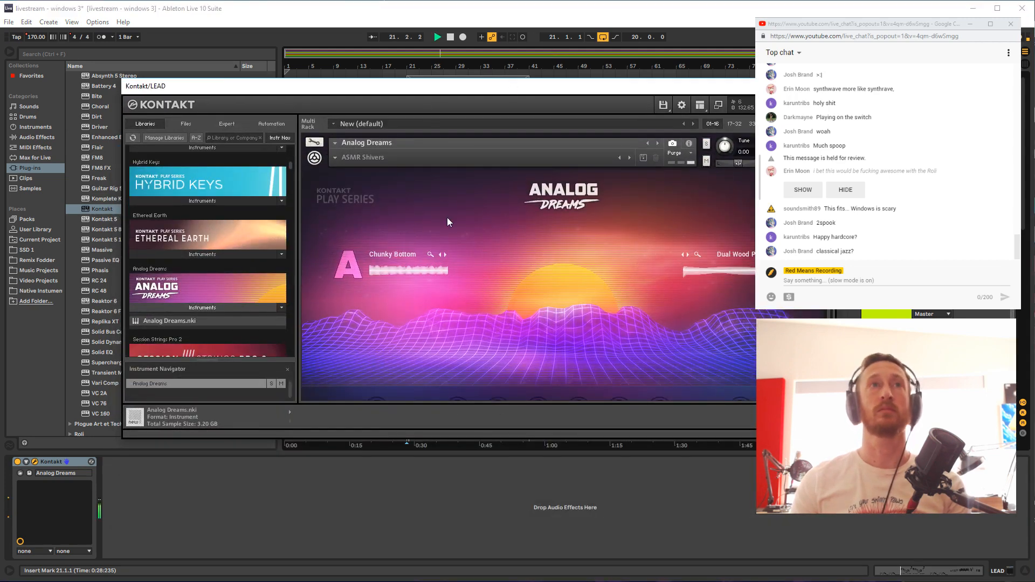
click(336, 160)
mouse_move(348, 186)
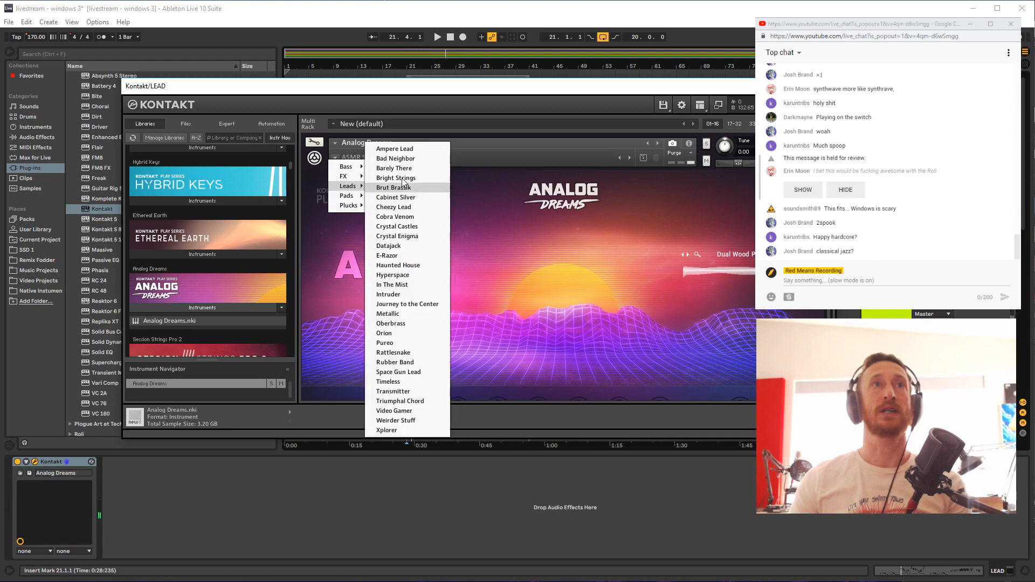
click(395, 149)
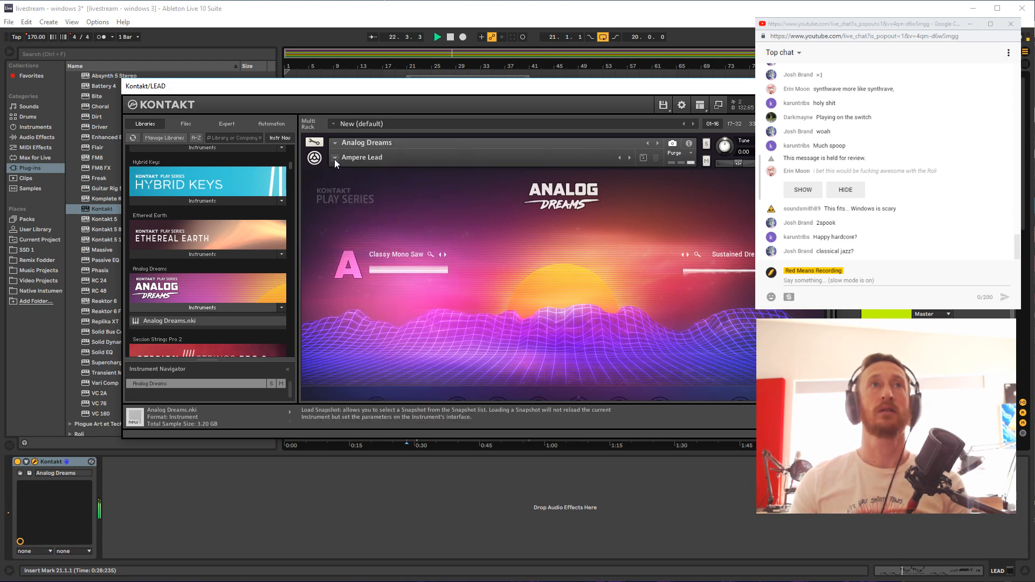
drag(688, 89, 700, 118)
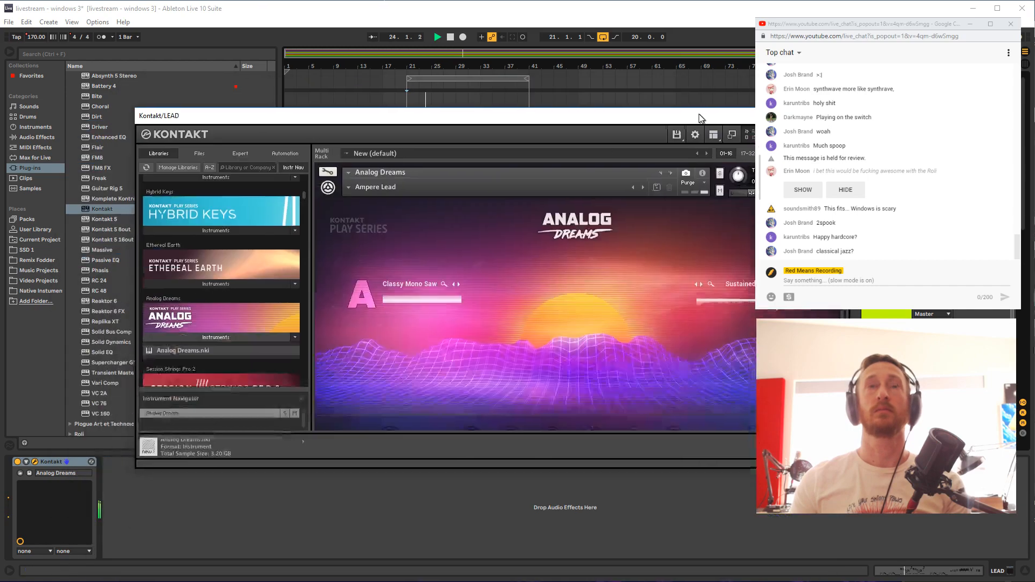
key(space)
click(641, 186)
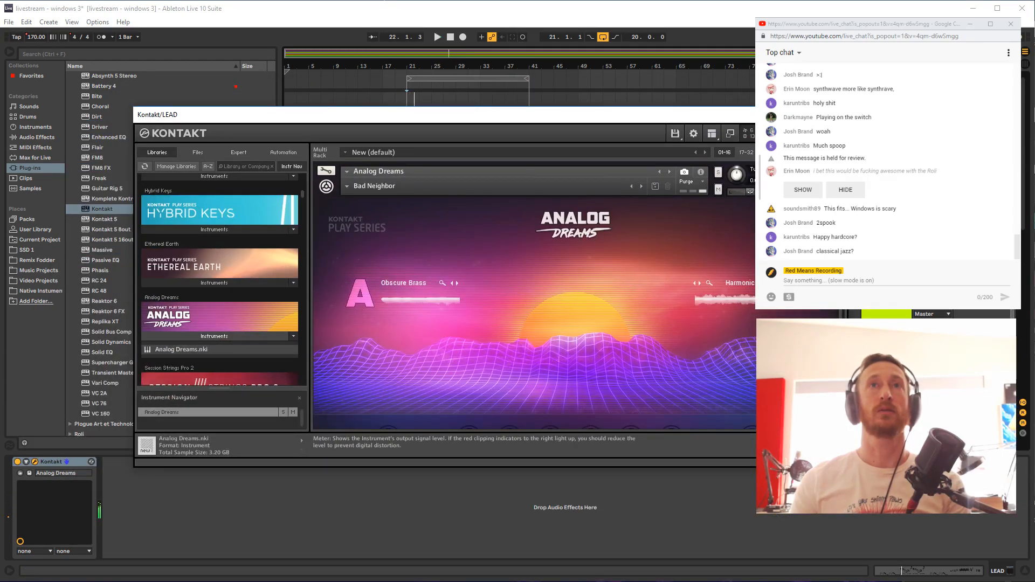
Select the Brass Backup track, play the section around bar 21, and turn off the arrangement loop
click(886, 241)
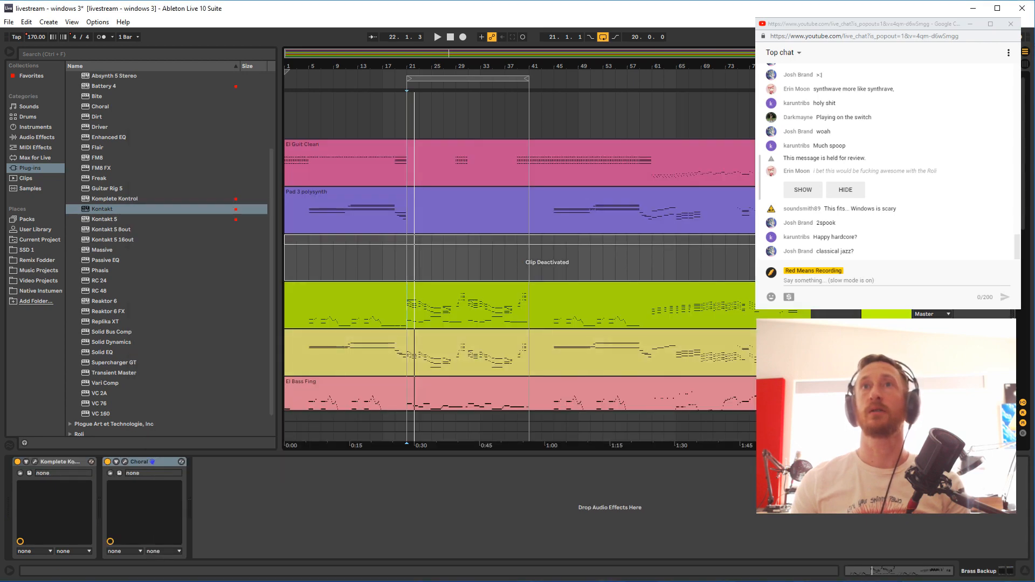
key(space)
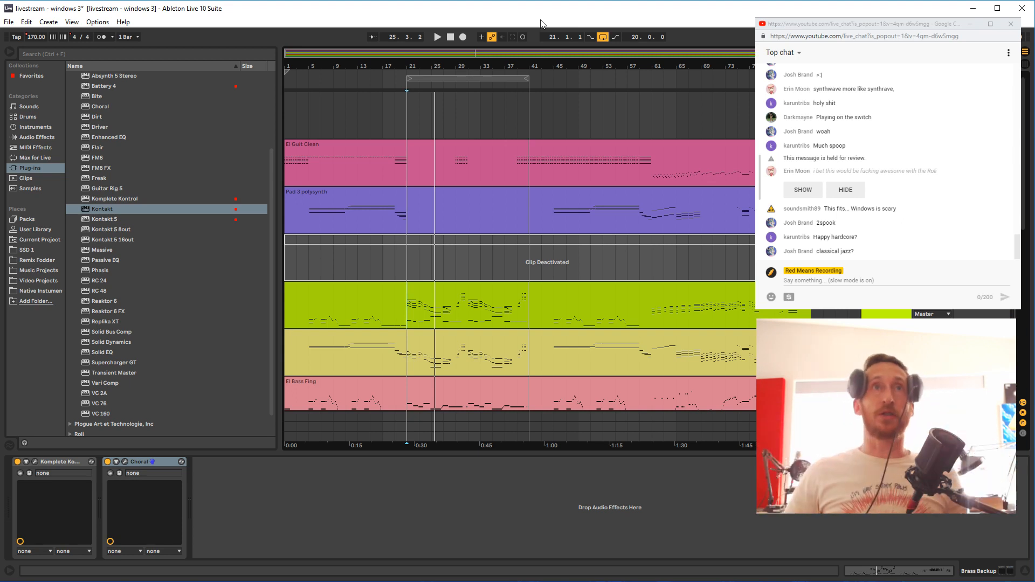
click(599, 37)
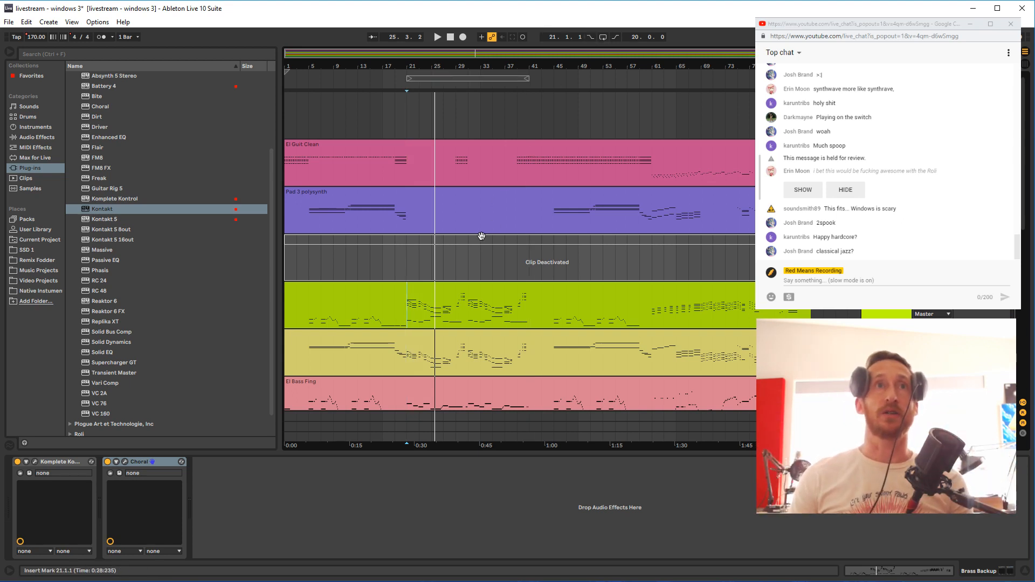
Return to the Brass track and place the insert mark at 21.1.1 in its clip, with the plug-in window cleared away
scroll(490, 253, down, 2)
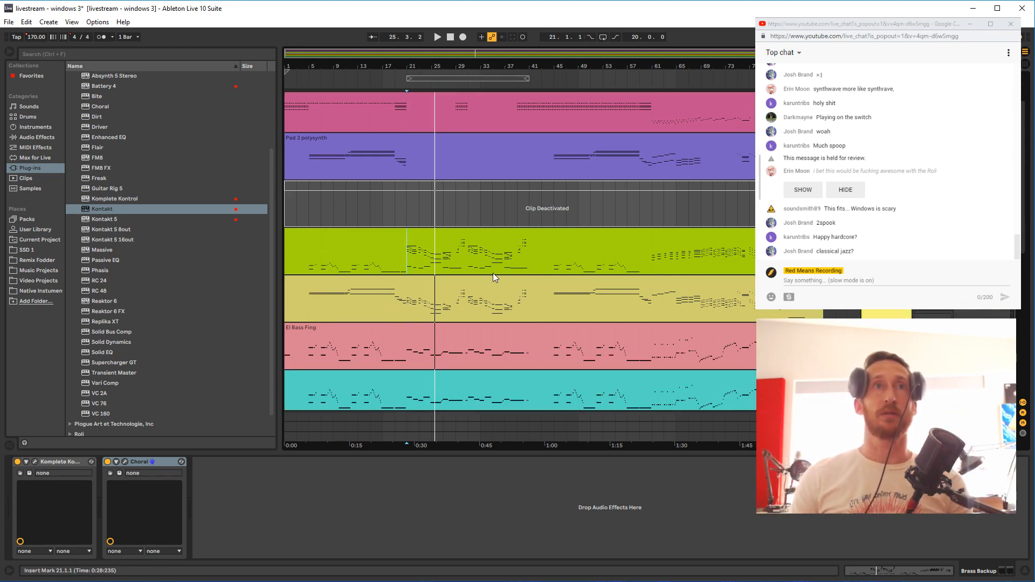
click(554, 254)
drag(671, 368, 681, 119)
click(766, 123)
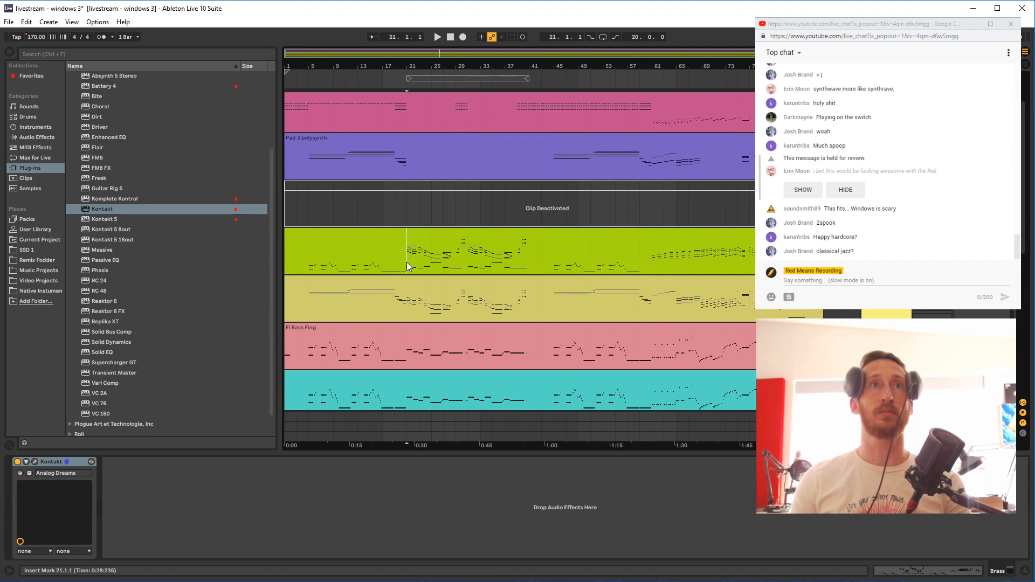
Load Kontakt on the PAD track in place of Komplete Kontrol and load Analog Dreams.nki from the Analog Dreams library into it
scroll(407, 262, down, 2)
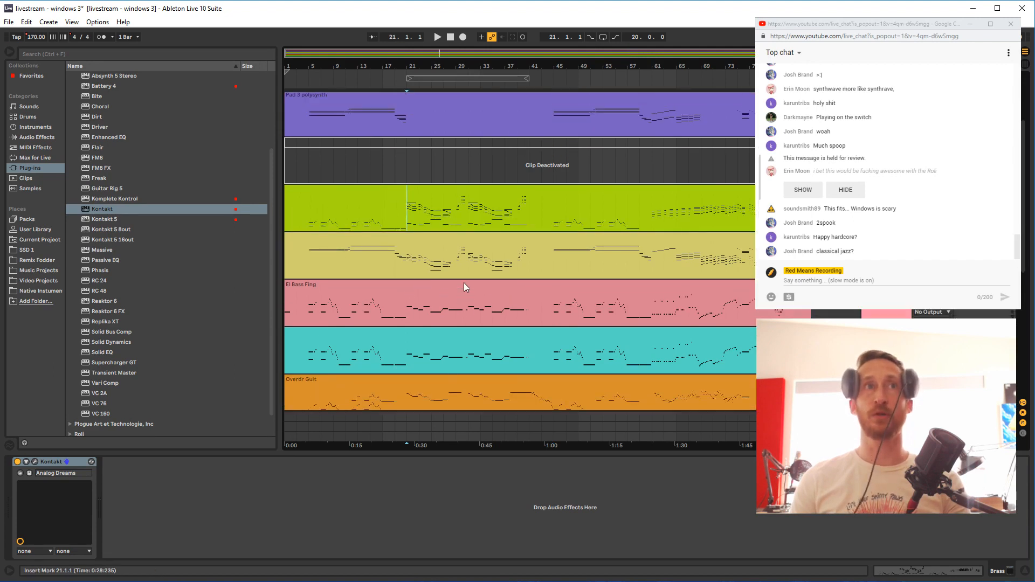
scroll(464, 282, up, 4)
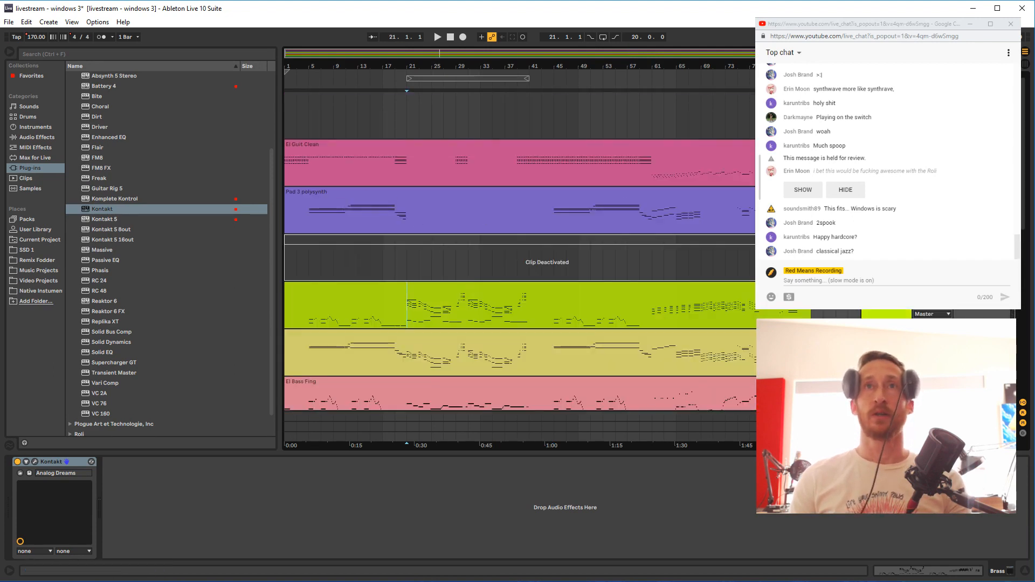
click(887, 336)
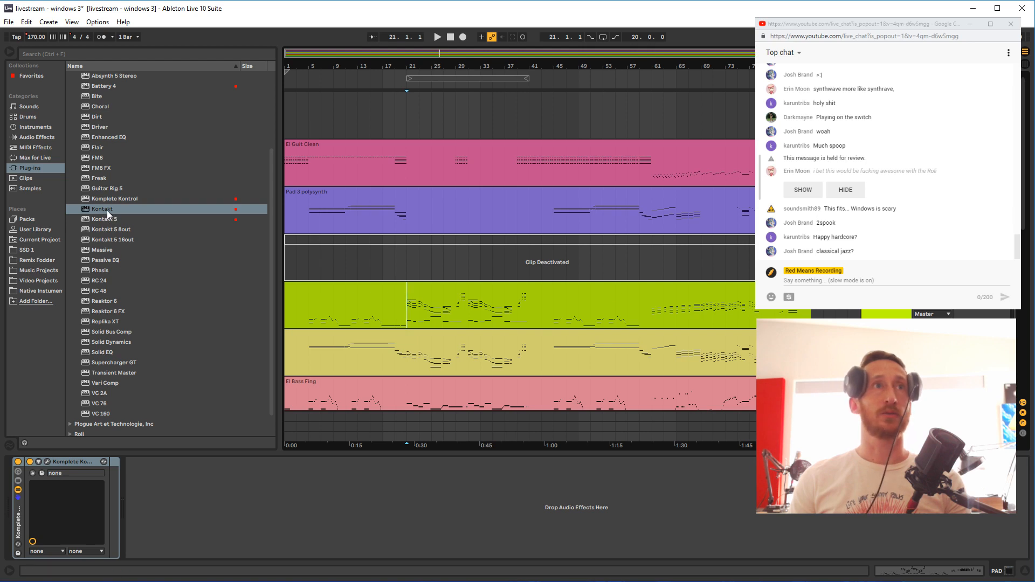
drag(110, 214, 19, 518)
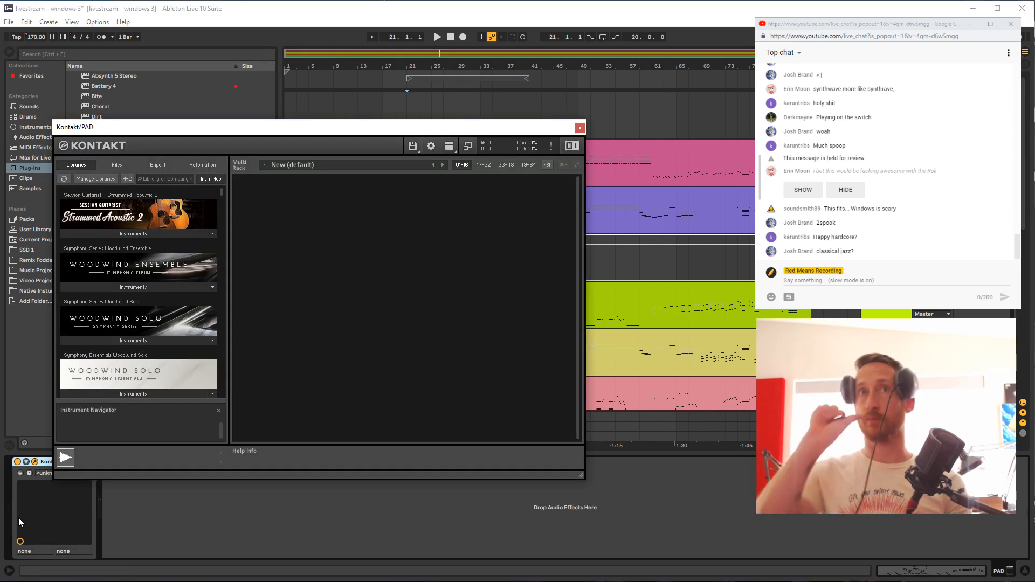
scroll(170, 337, down, 7)
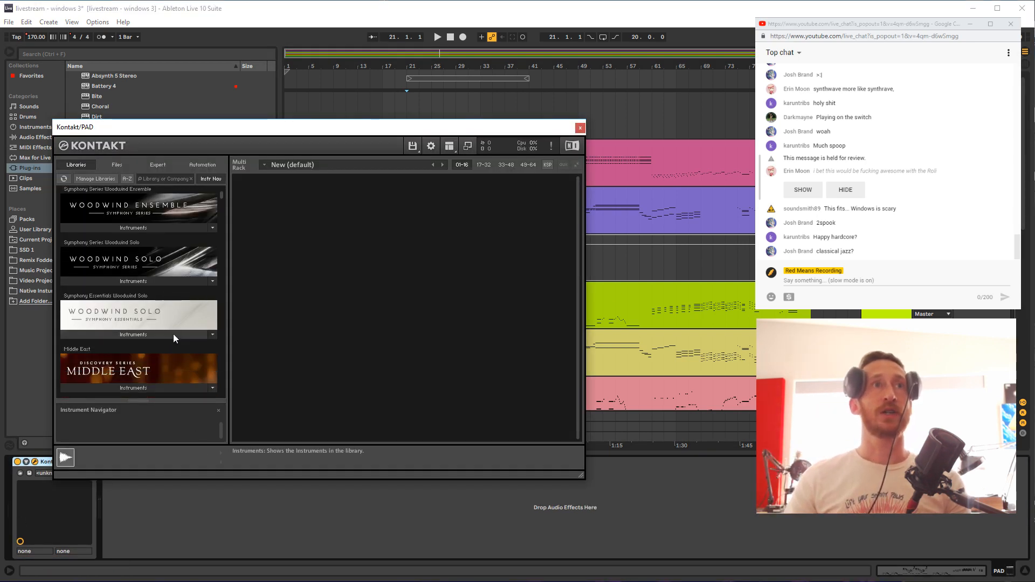
scroll(171, 350, down, 3)
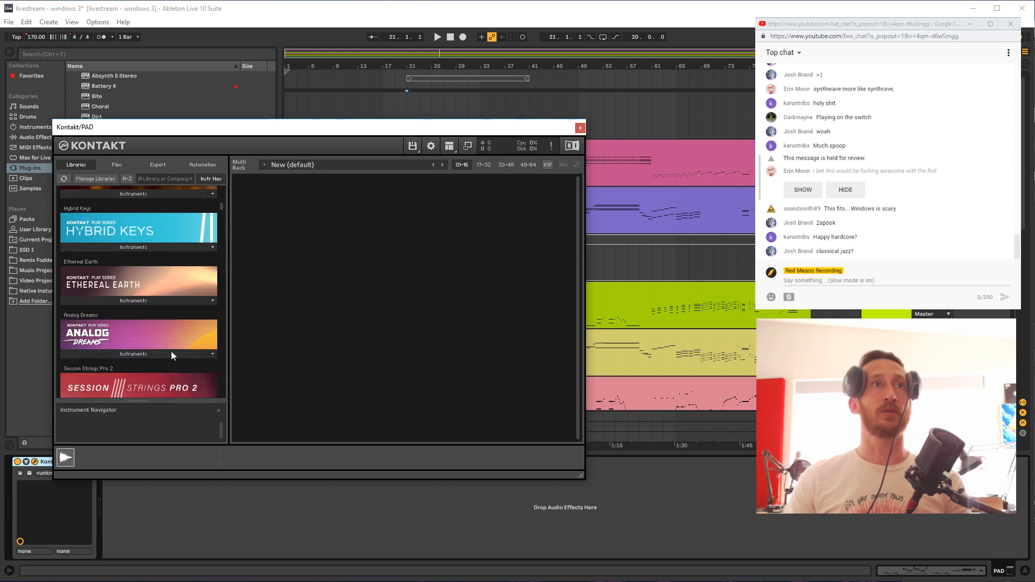
click(142, 352)
scroll(108, 342, down, 1)
drag(108, 346, 357, 217)
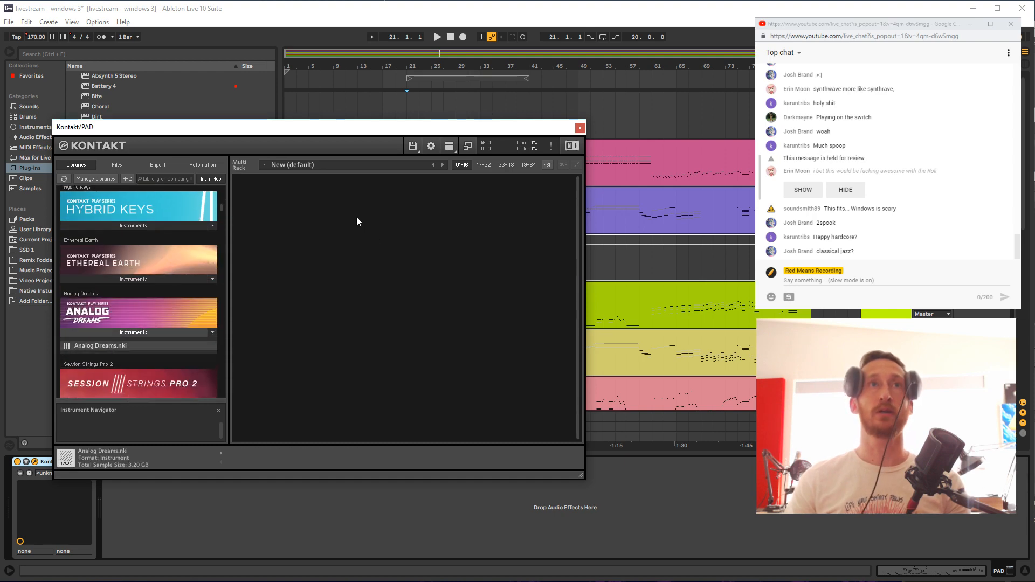
drag(322, 135, 345, 117)
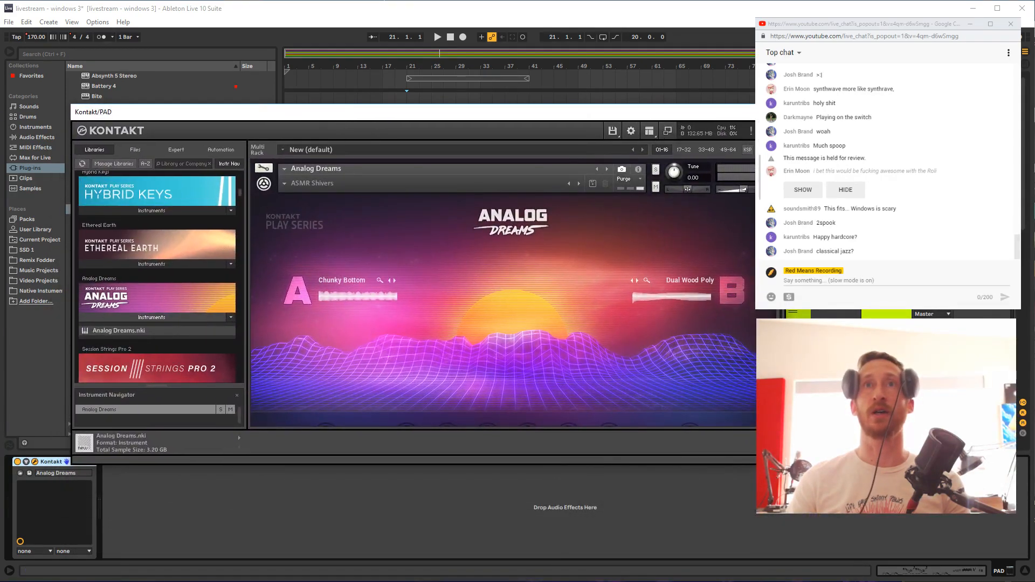
Delete the Brass Backup track with the deactivated clip
click(689, 252)
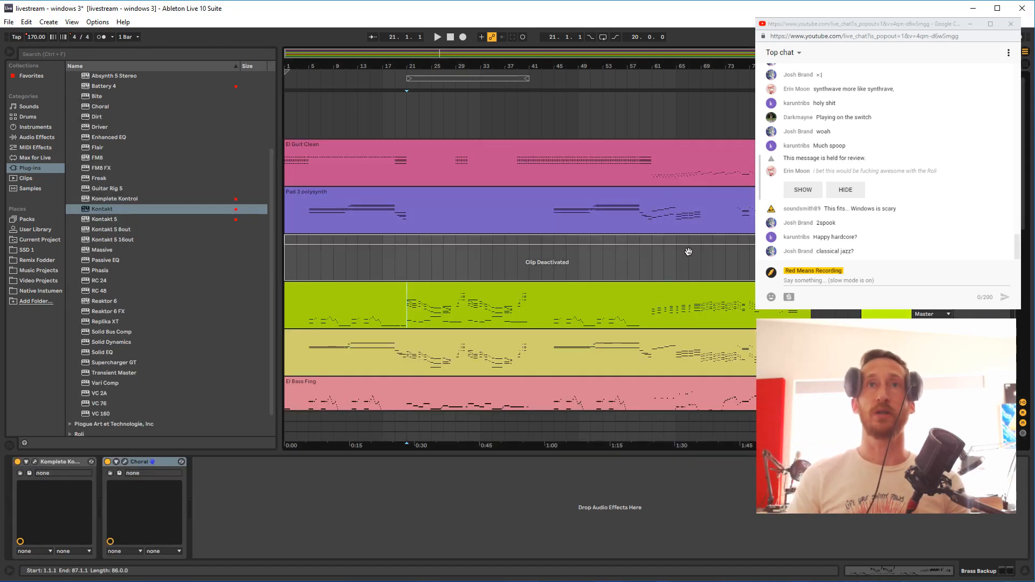
key(ctrl+z)
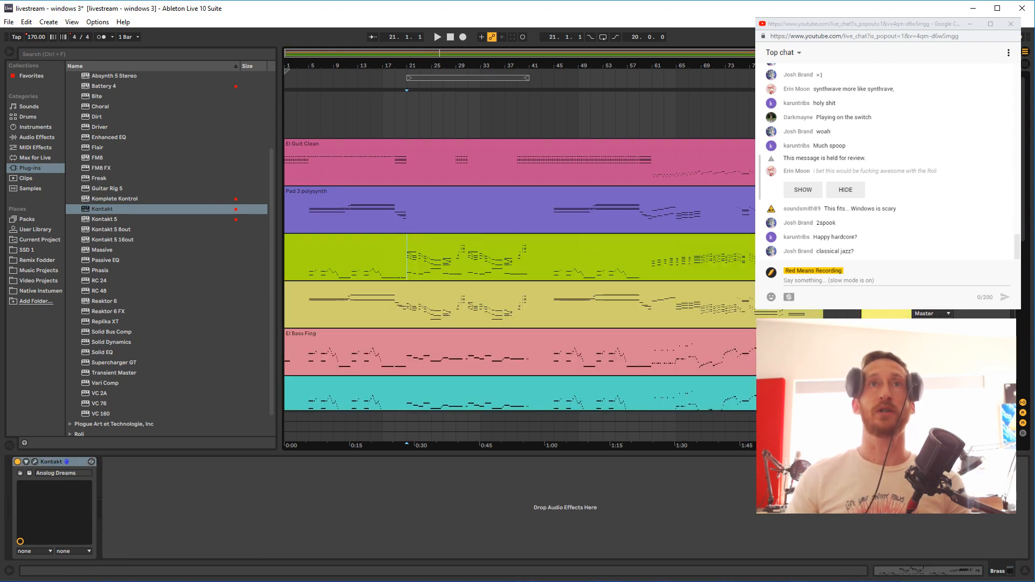
Bring back the PAD track's Kontakt window, move it clear of the arrangement, and place the insert mark at 5.1.1 in the Pad 3 polysynth clip
key(ctrl+alt+p)
drag(522, 115, 505, 89)
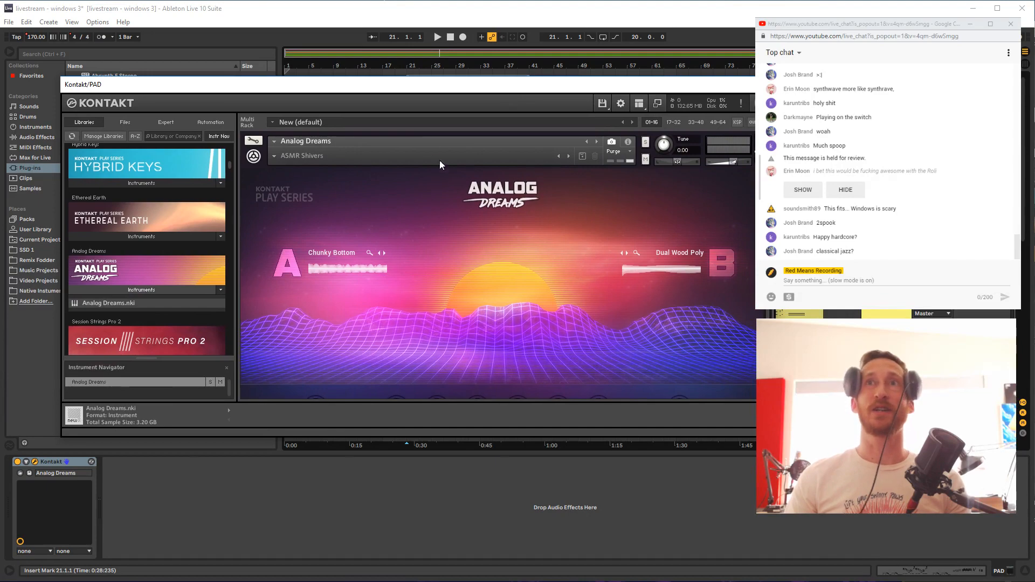
drag(408, 90, 391, 65)
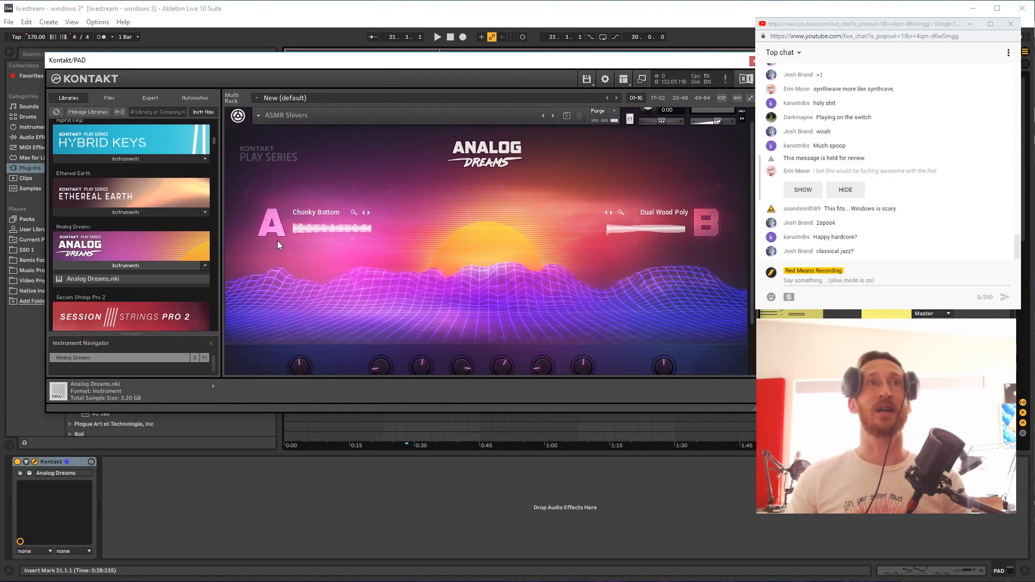
drag(279, 61, 261, 96)
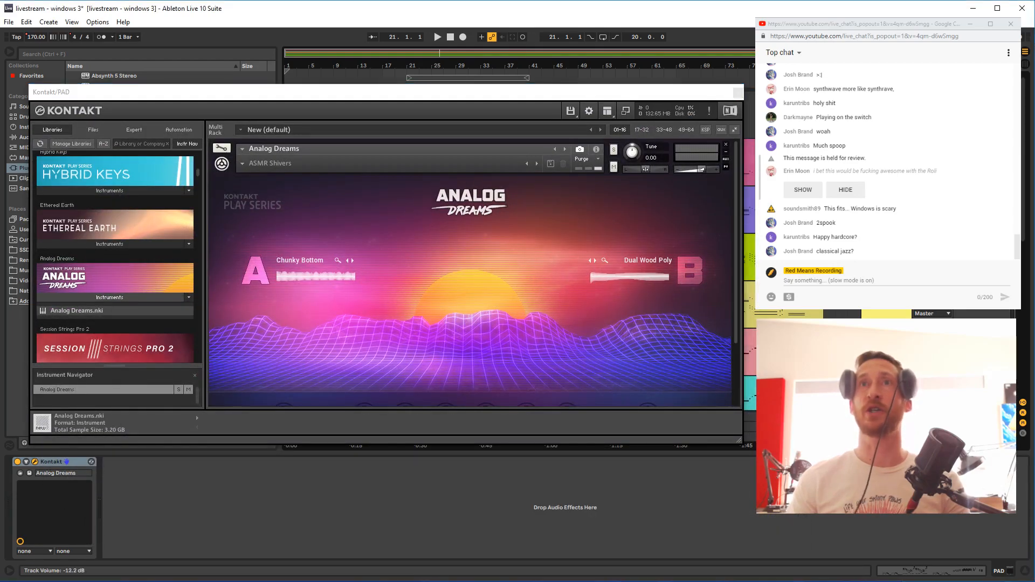
drag(410, 92, 495, 268)
click(303, 223)
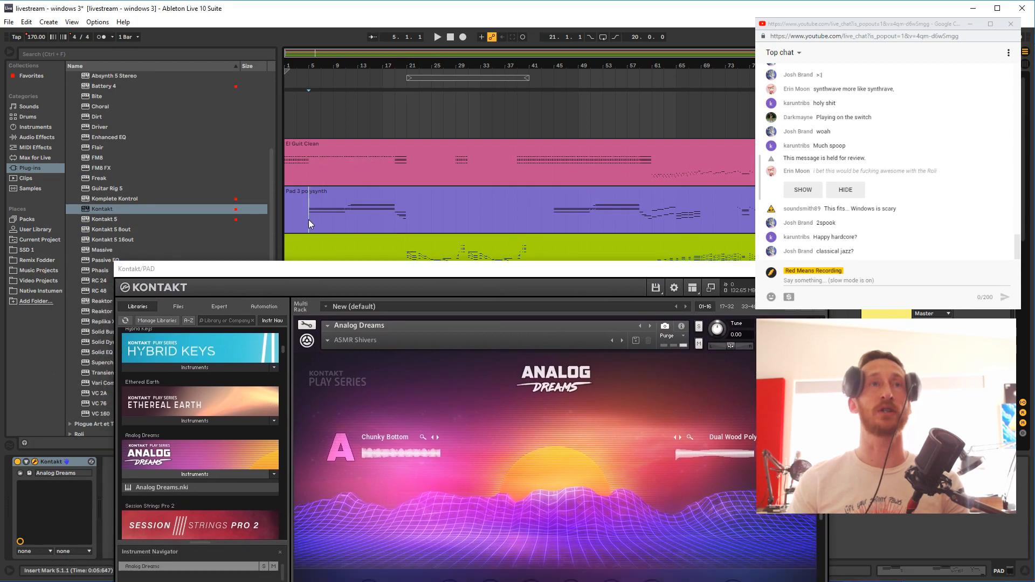
Load the Whaled Out snapshot from Analog Dreams' Pads on the PAD track and audition it from bar 5
drag(408, 266, 318, 163)
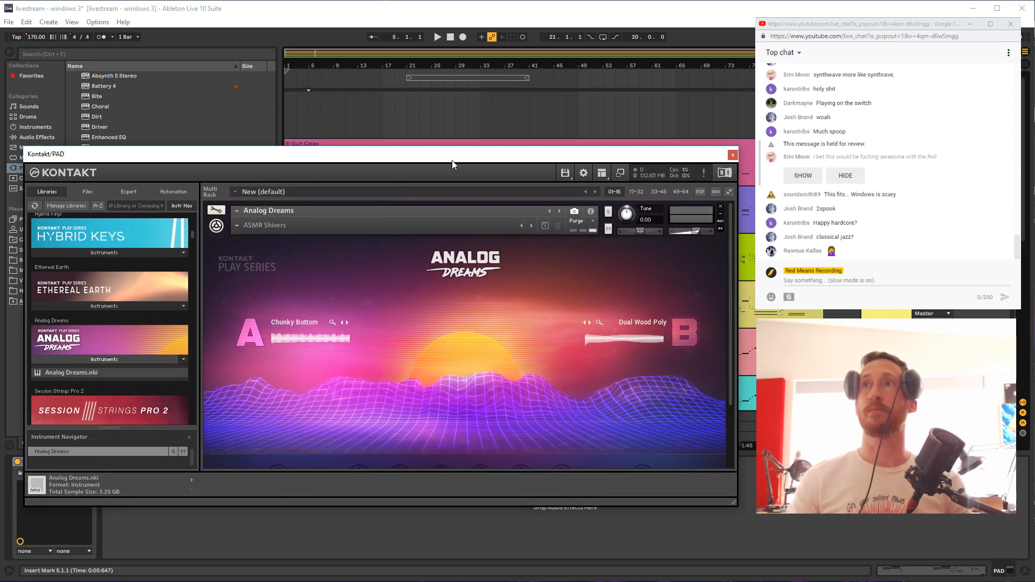
drag(437, 154, 442, 112)
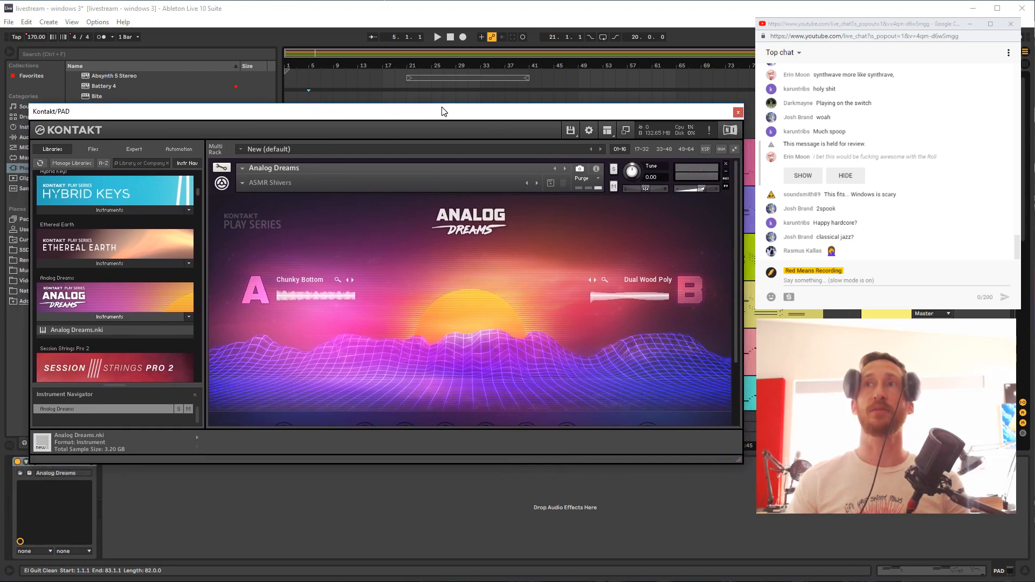
click(243, 183)
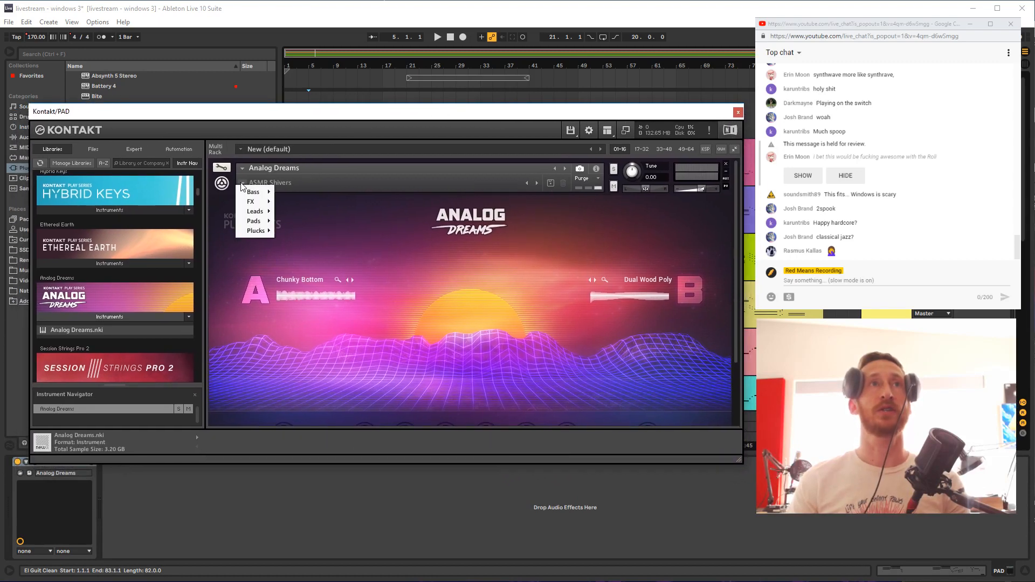
drag(294, 111, 284, 249)
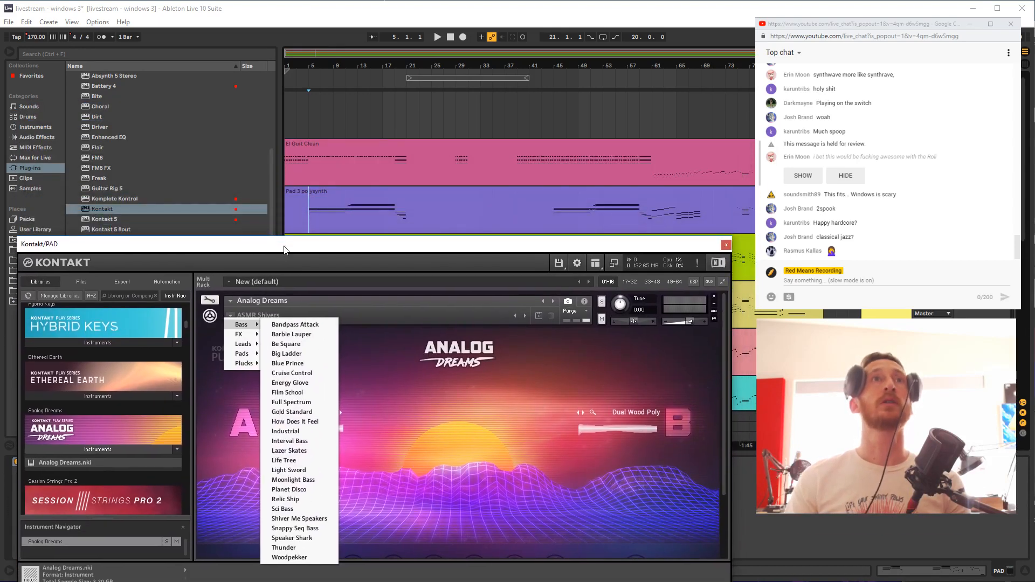
mouse_move(241, 354)
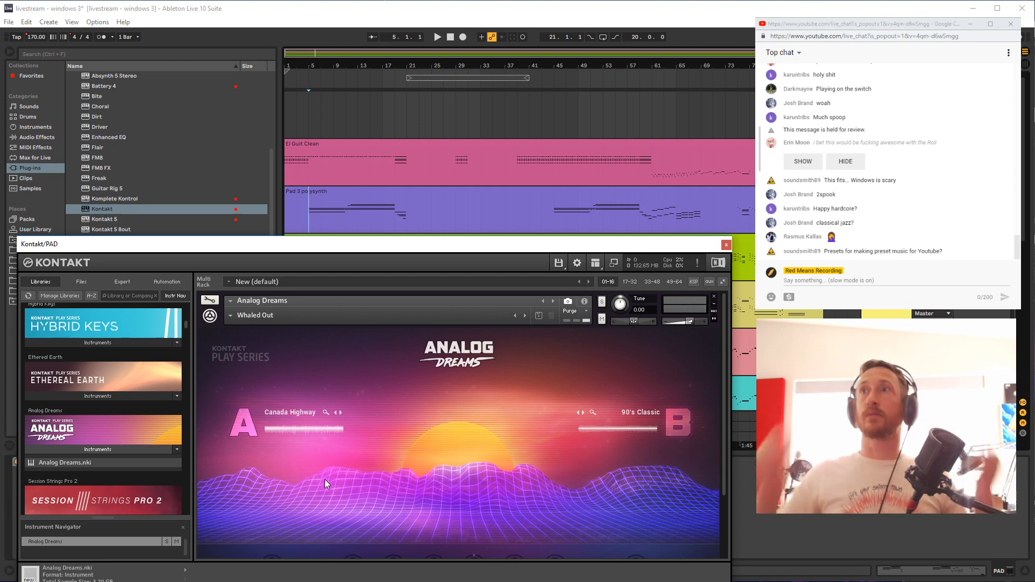
key(space)
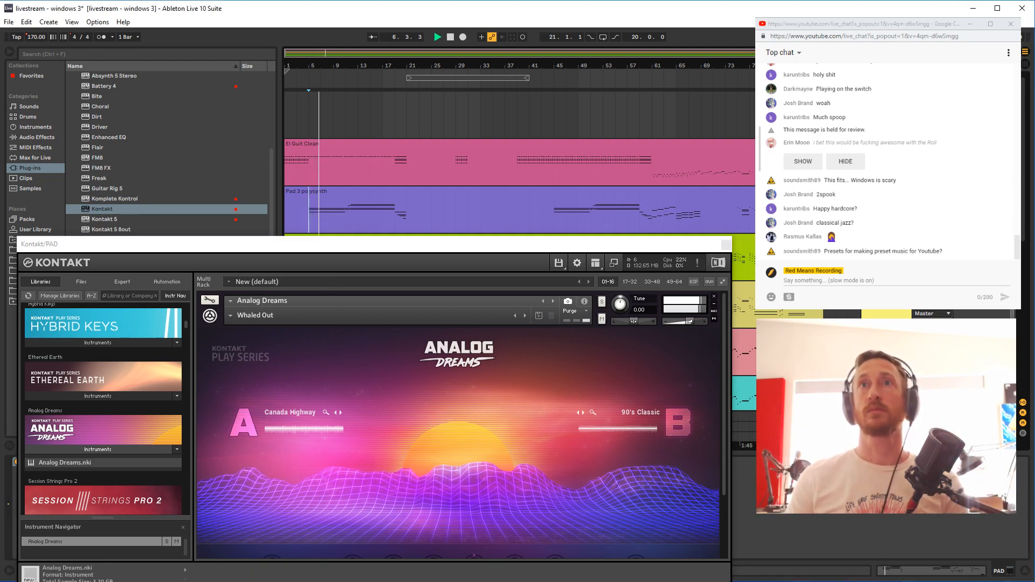
key(space)
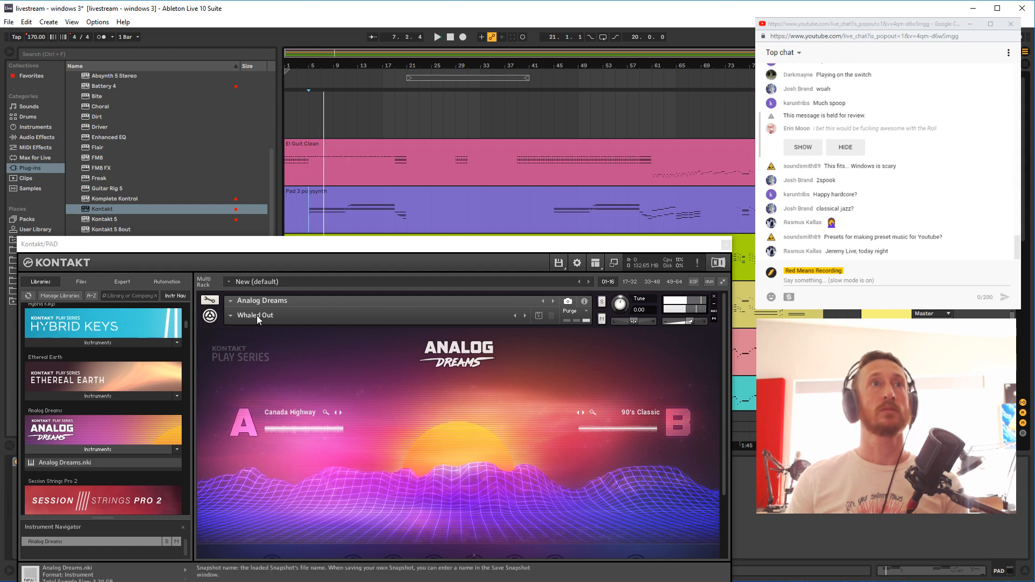
Switch the PAD track to the Triple Step snapshot from Pads and audition it from bar 5
click(224, 319)
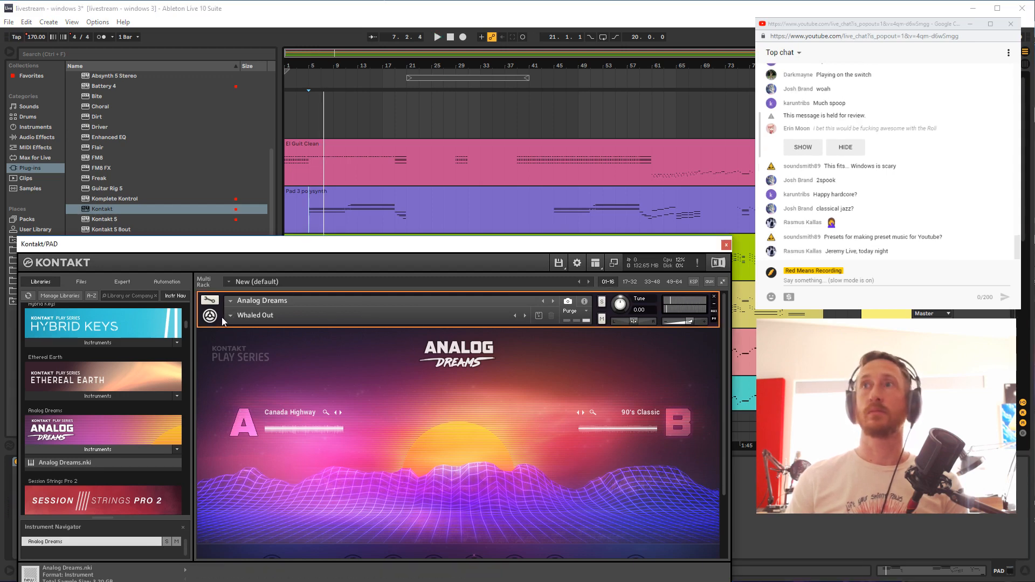
click(219, 319)
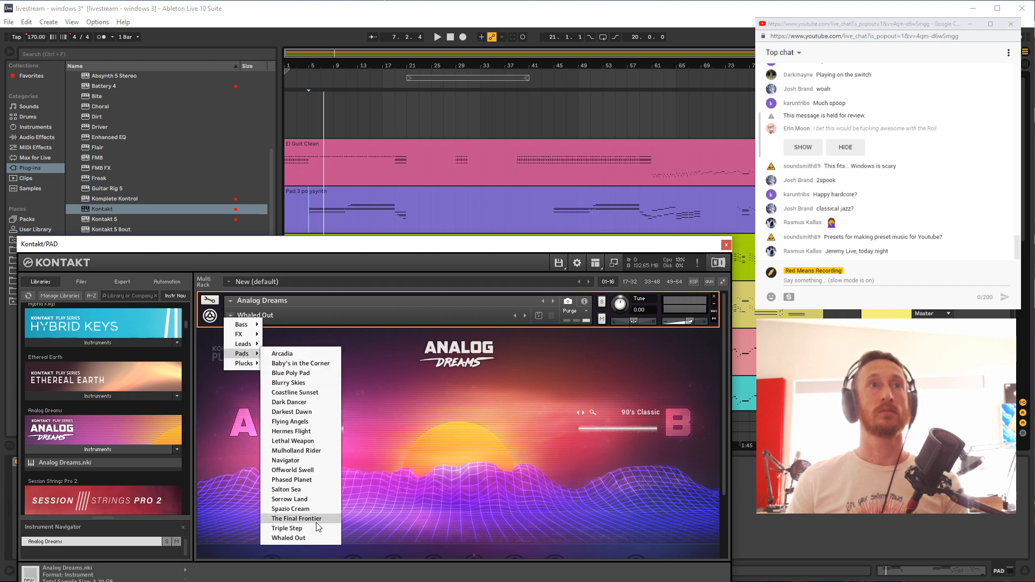
click(311, 531)
key(space)
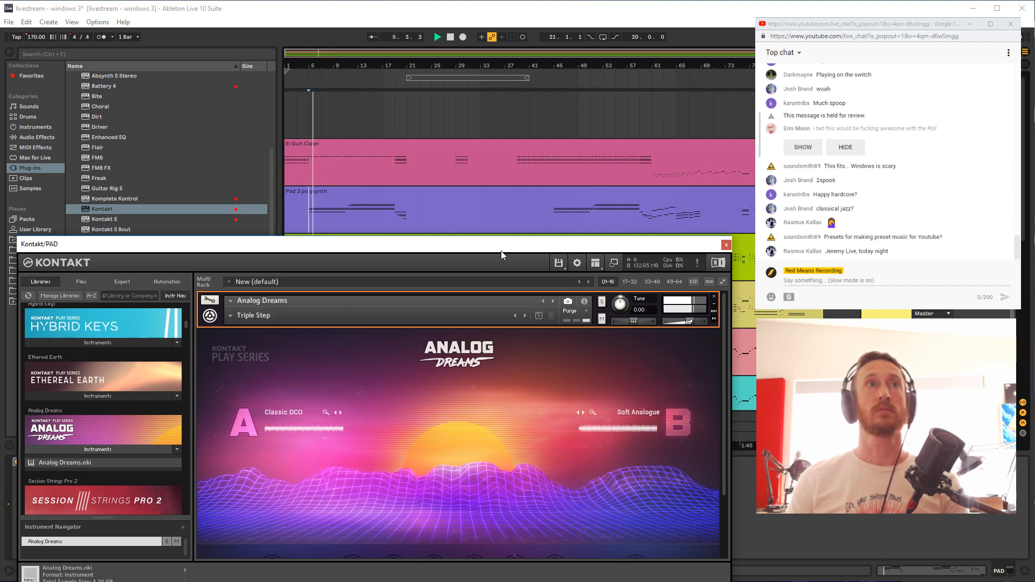
Load The Final Frontier snapshot from Pads on the PAD track and audition it from bar 5
click(227, 318)
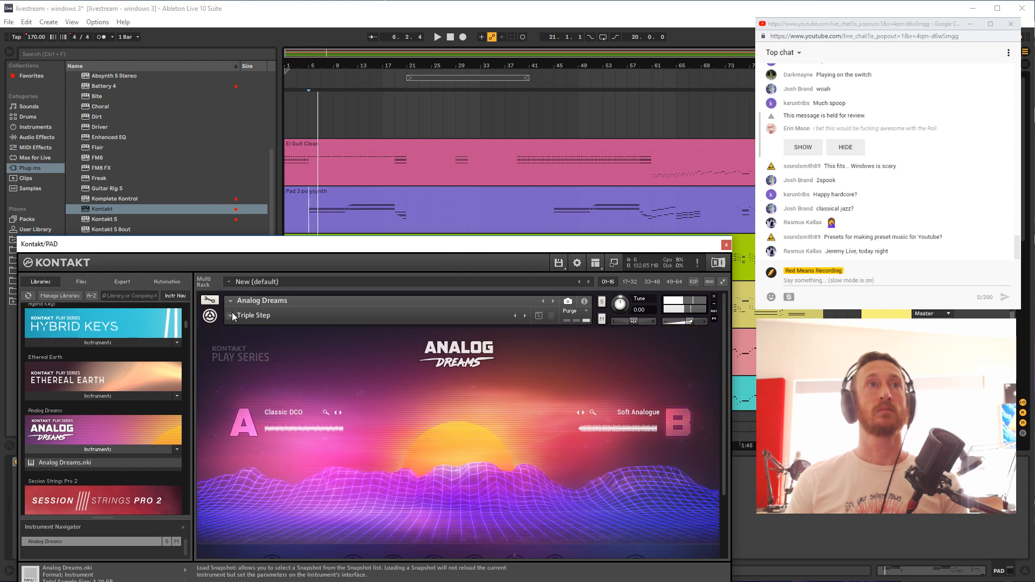
mouse_move(256, 365)
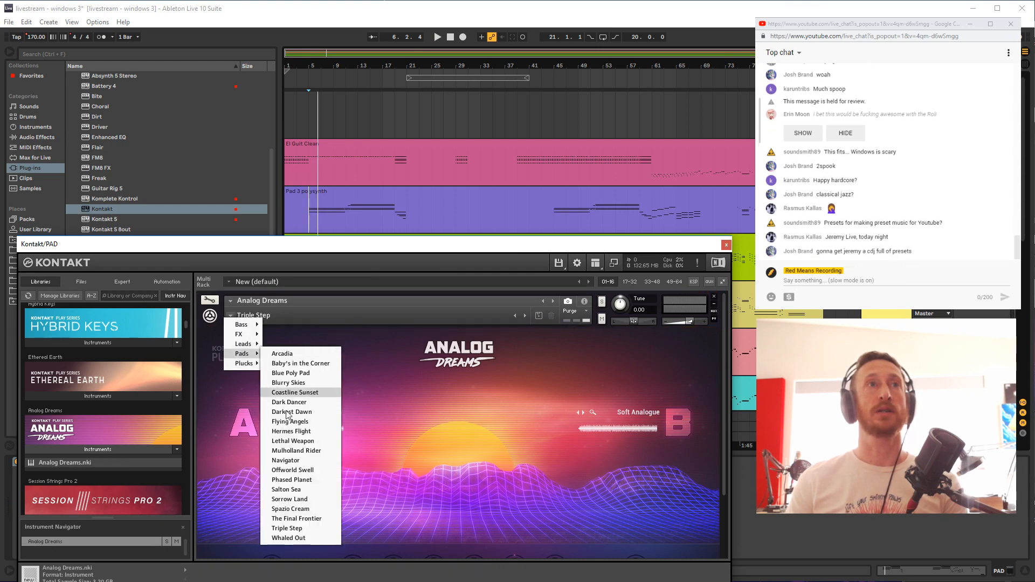
click(303, 523)
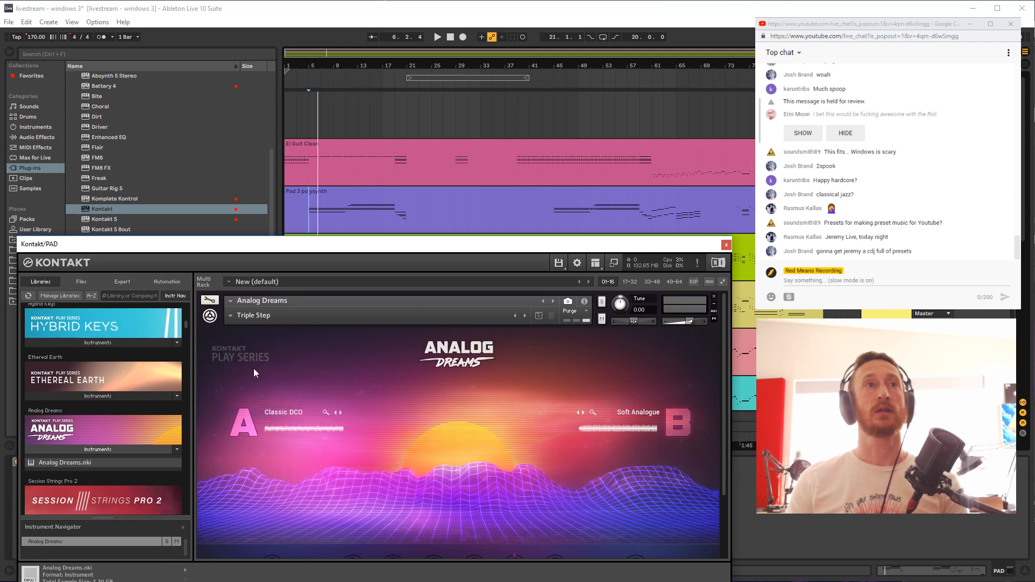
click(235, 315)
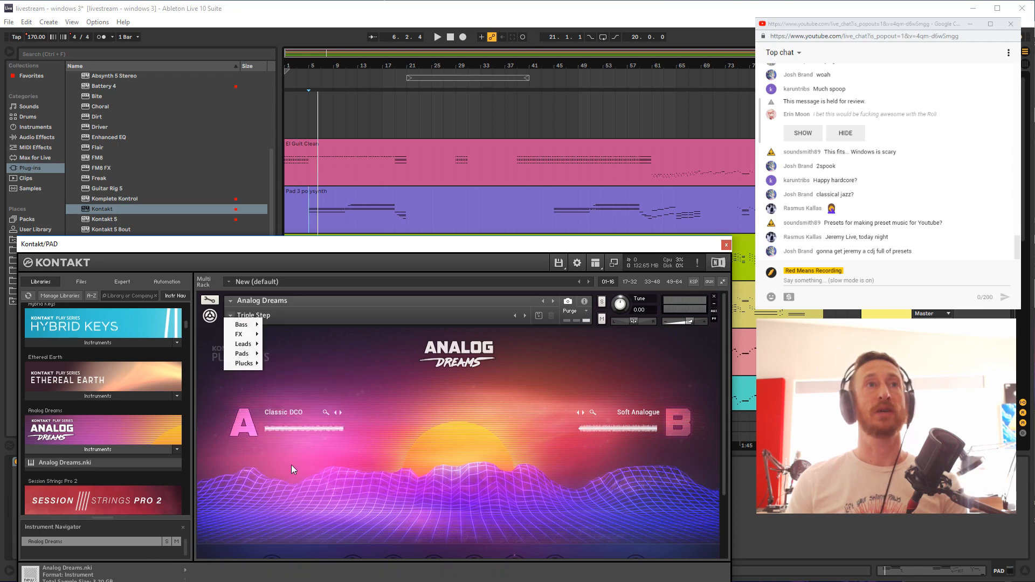
mouse_move(256, 356)
click(302, 512)
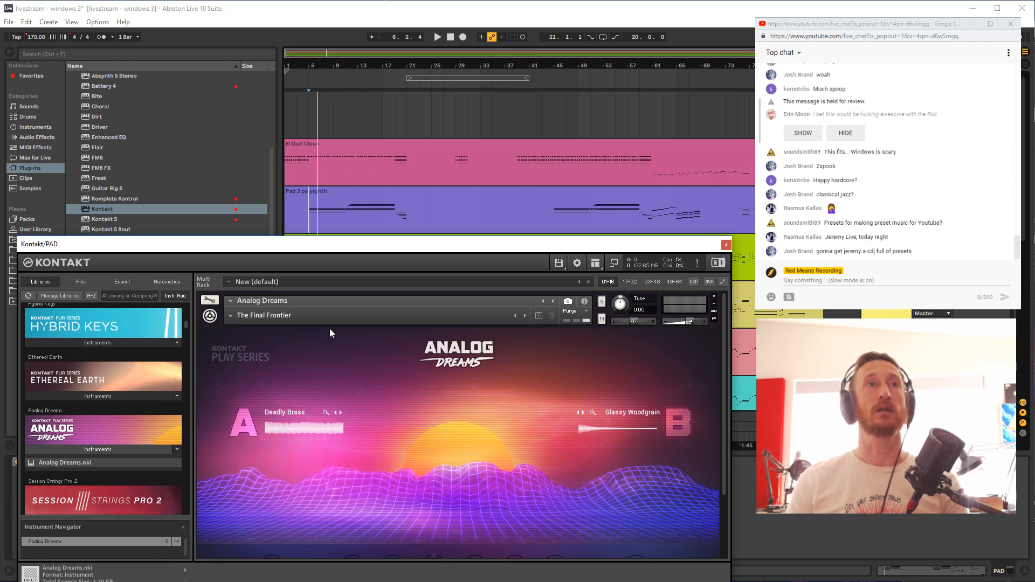
key(space)
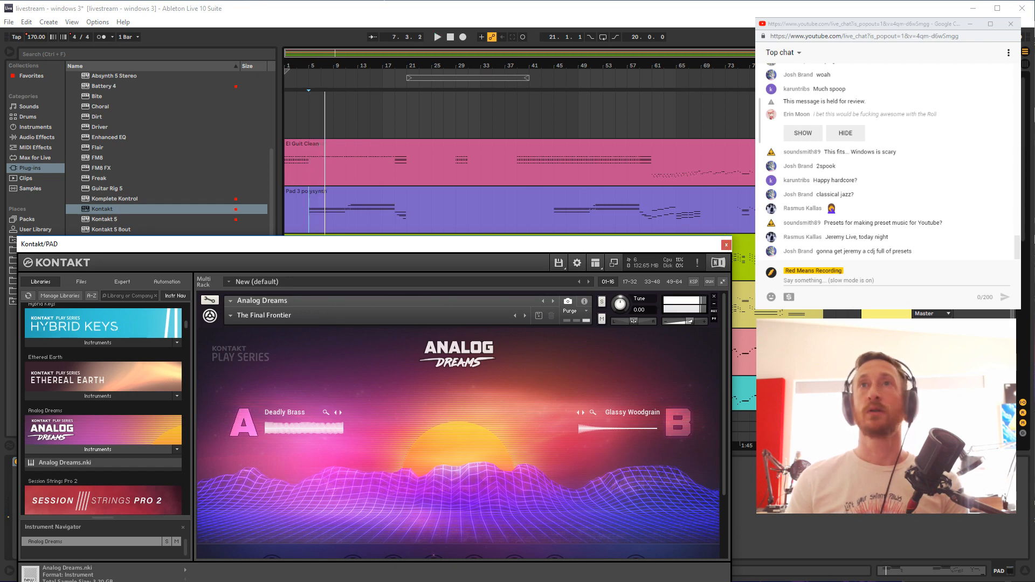
Play the pad part once more from bar 5, close its Kontakt window, and stop playback
click(727, 244)
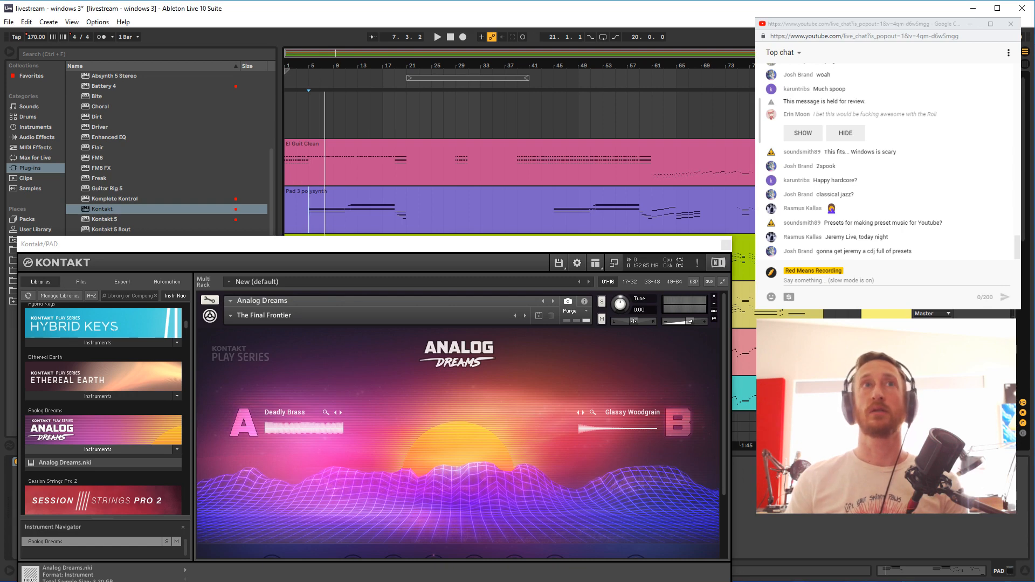
key(space)
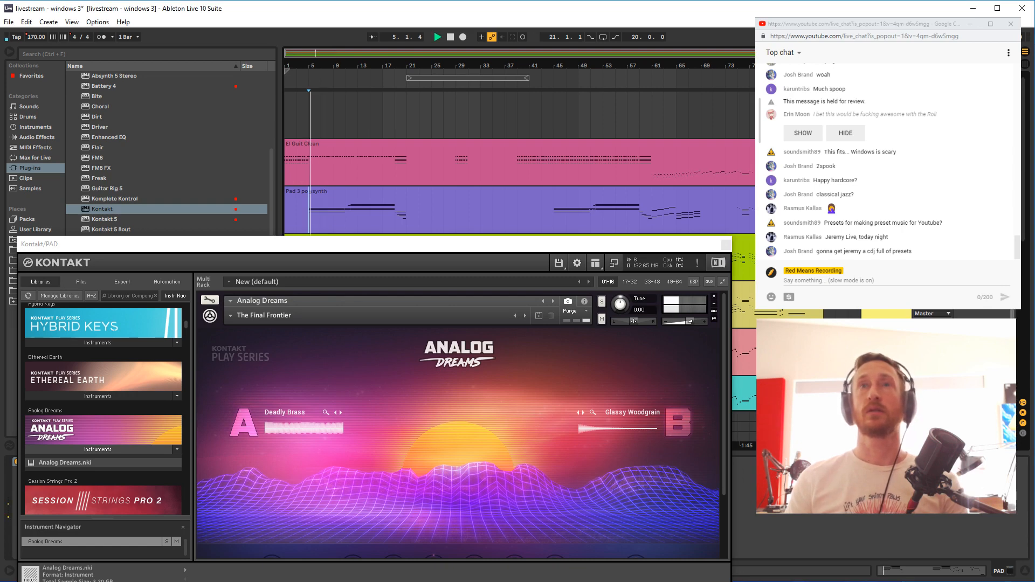
click(727, 245)
key(space)
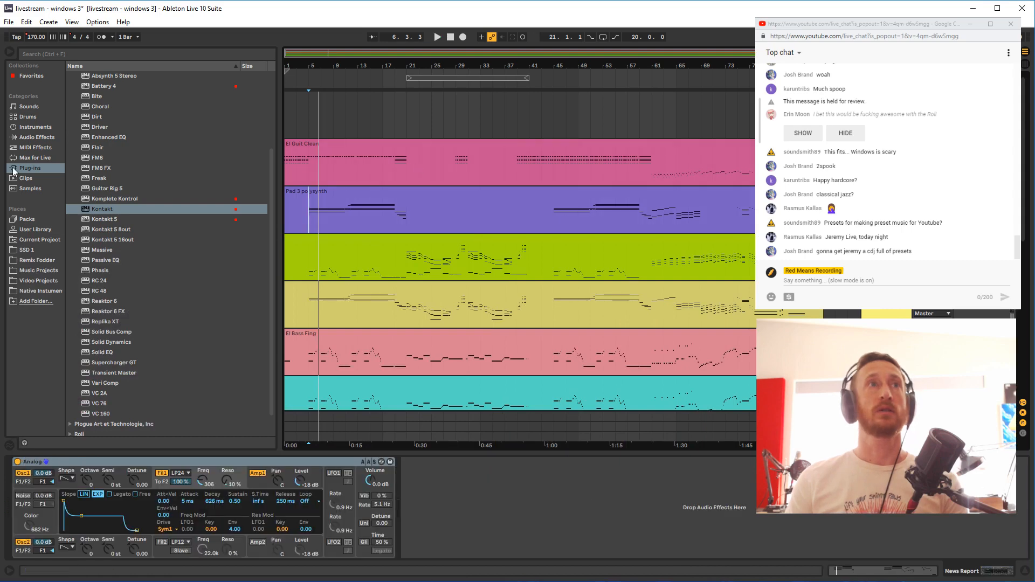
Replace Analog with Kontakt on the News Report track and load the Analog Dreams.nki instrument in it
drag(87, 212, 67, 468)
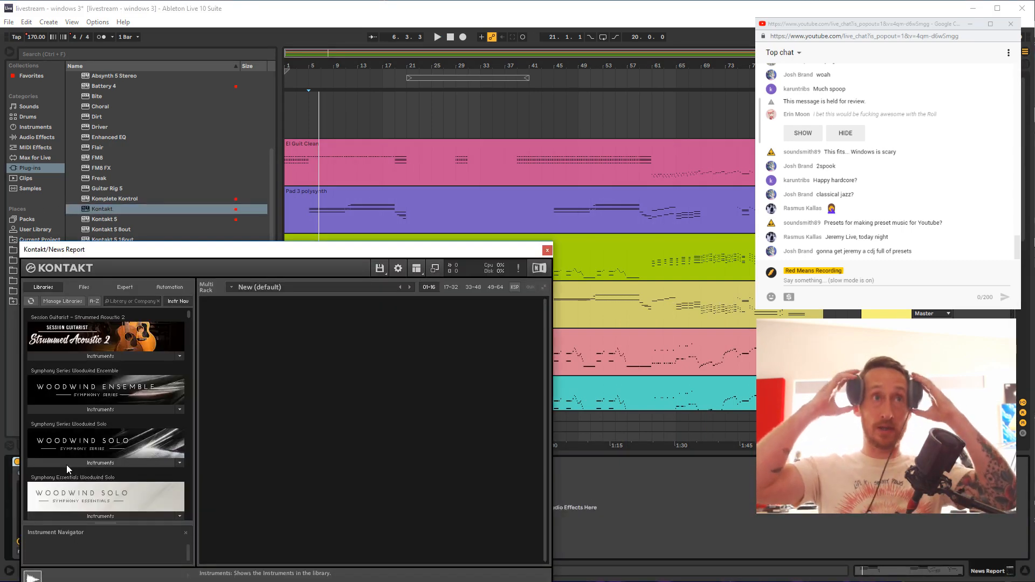
scroll(75, 421, down, 3)
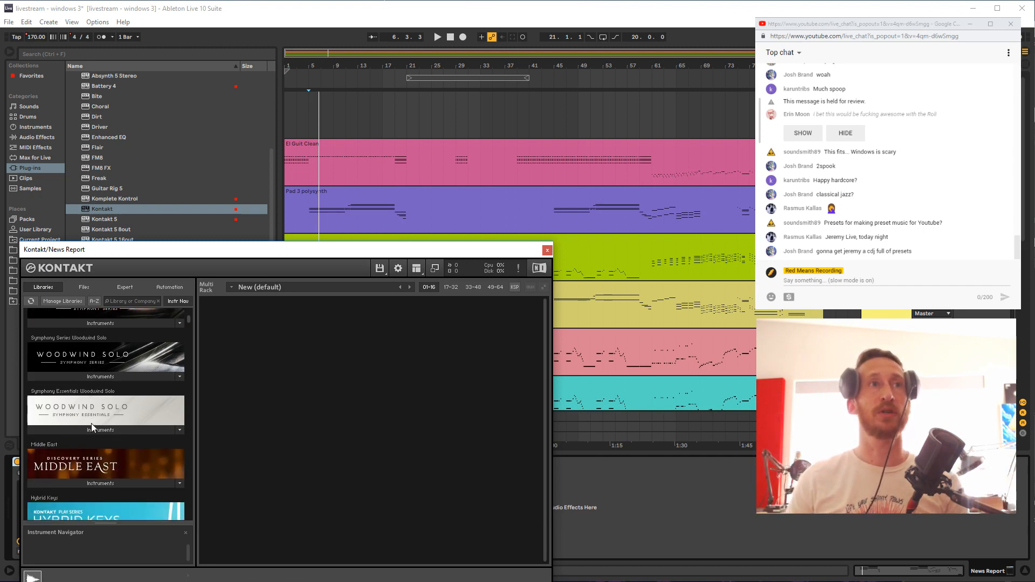
scroll(100, 464, down, 1)
click(105, 479)
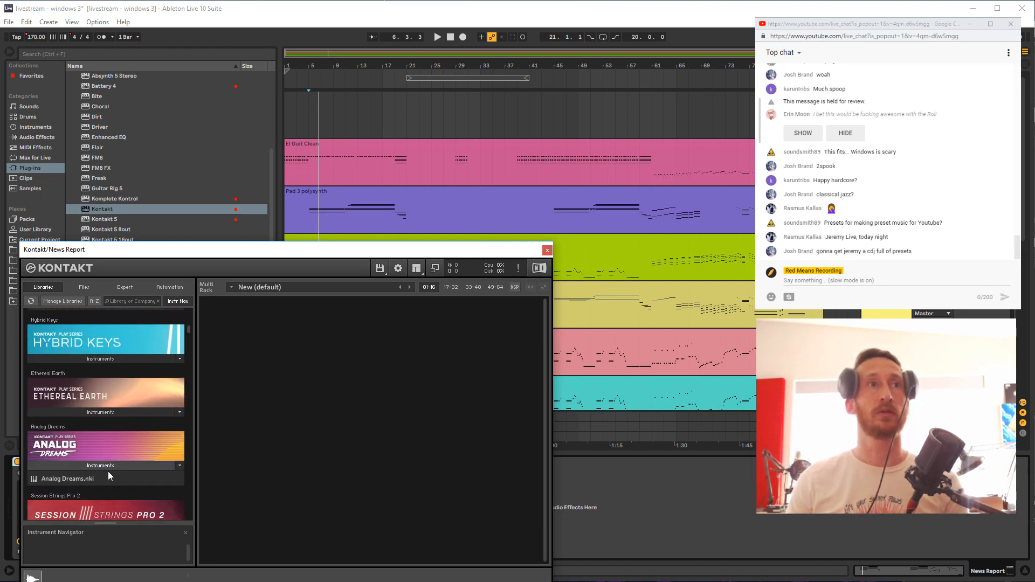
scroll(108, 471, down, 1)
click(76, 473)
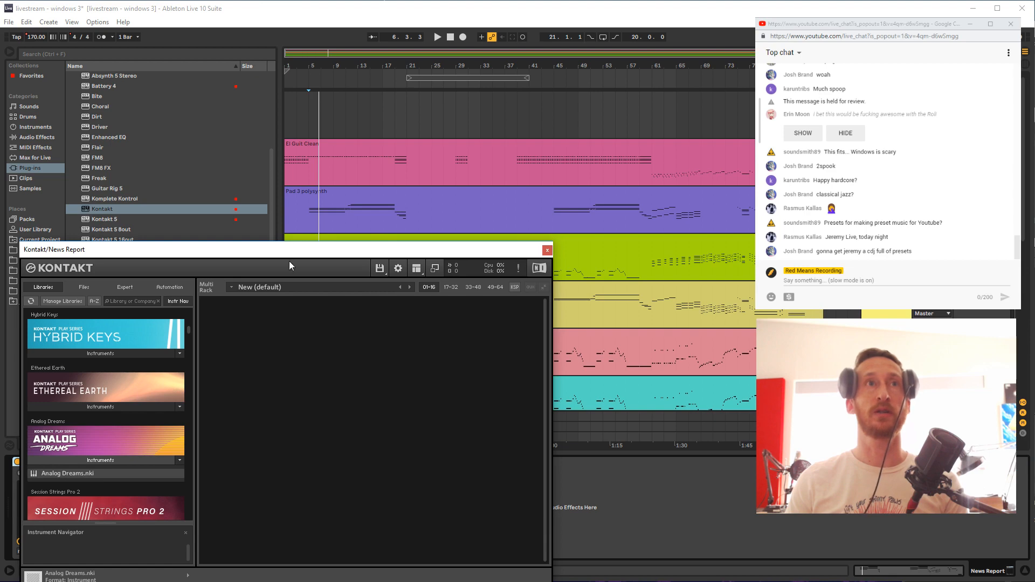
Load the ASMR Shivers snapshot from Analog Dreams' Plucks on the News Report track and audition it from bar 5
drag(294, 253, 296, 211)
click(246, 273)
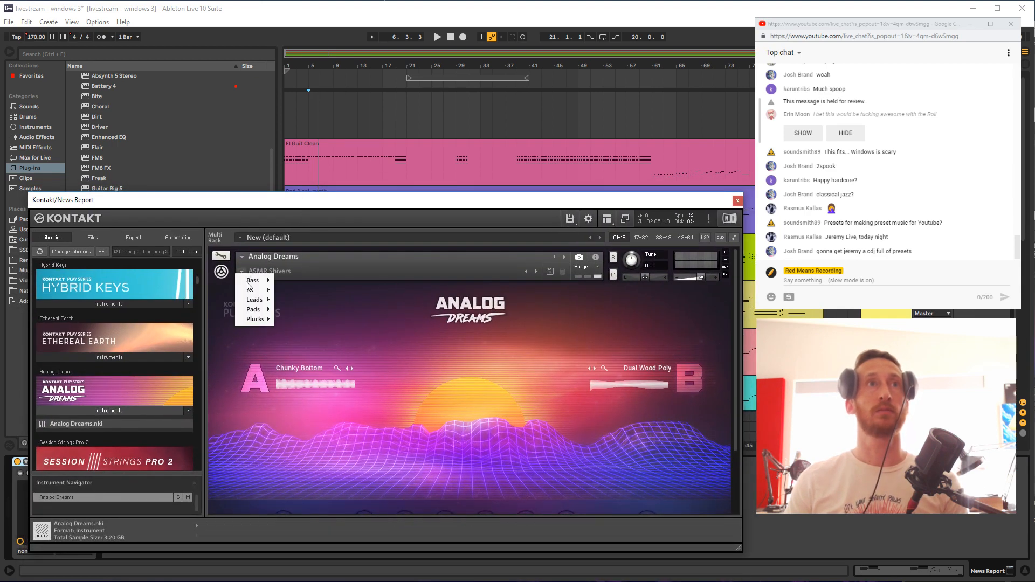
mouse_move(258, 319)
click(299, 320)
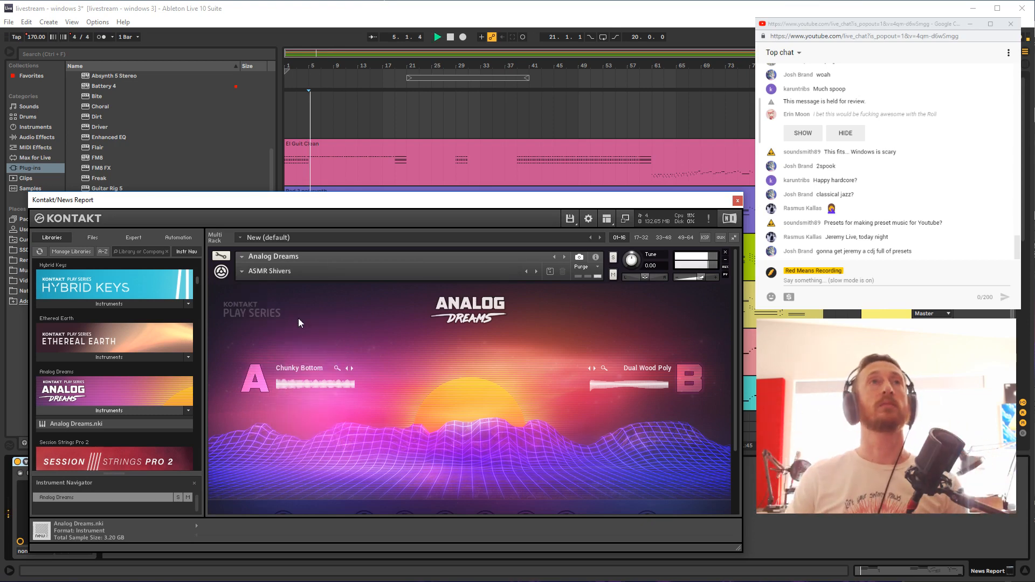
Switch the News Report track to the Caverna Magica snapshot, audition it from bar 5, close its Kontakt window, and stop playback
click(535, 272)
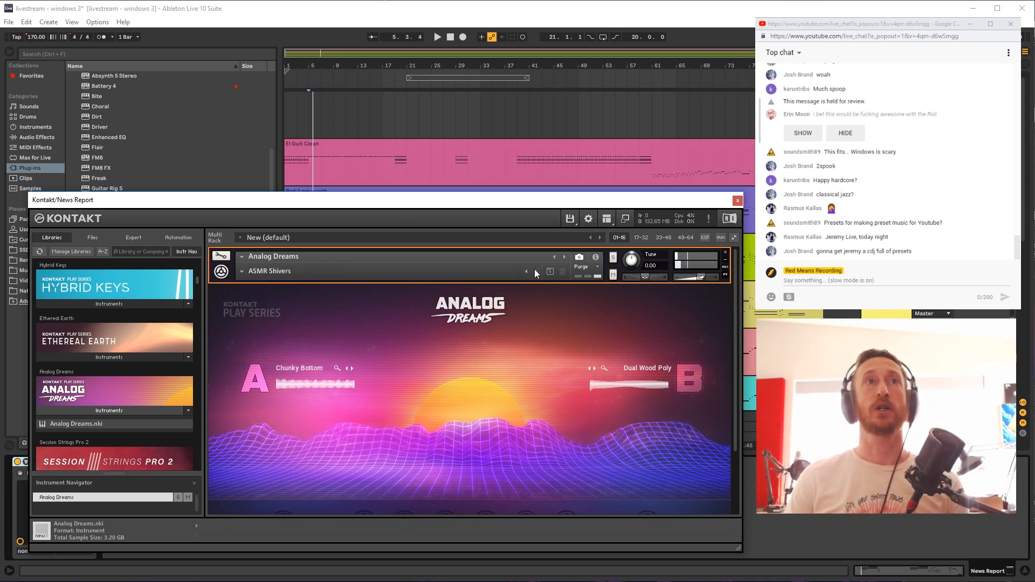
click(535, 270)
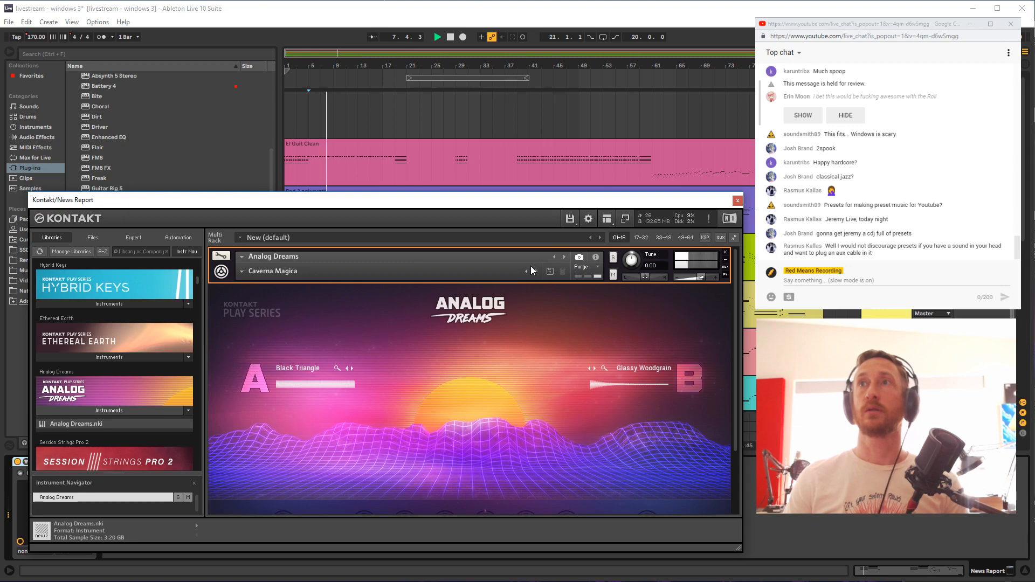
click(737, 201)
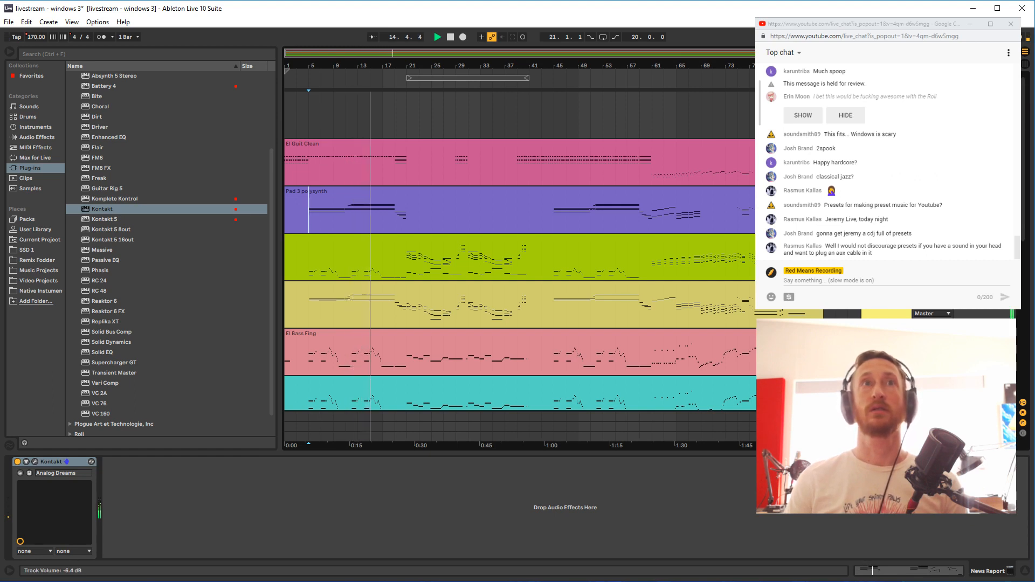
key(space)
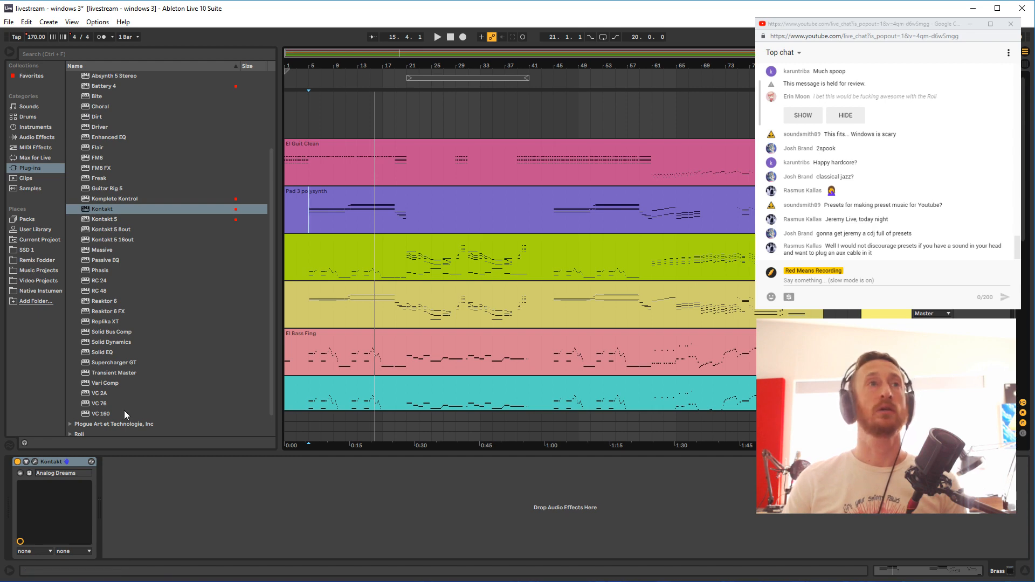
Load the Space Gun Lead snapshot from Analog Dreams' Leads on the Brass track and audition it briefly from bar 5
click(35, 462)
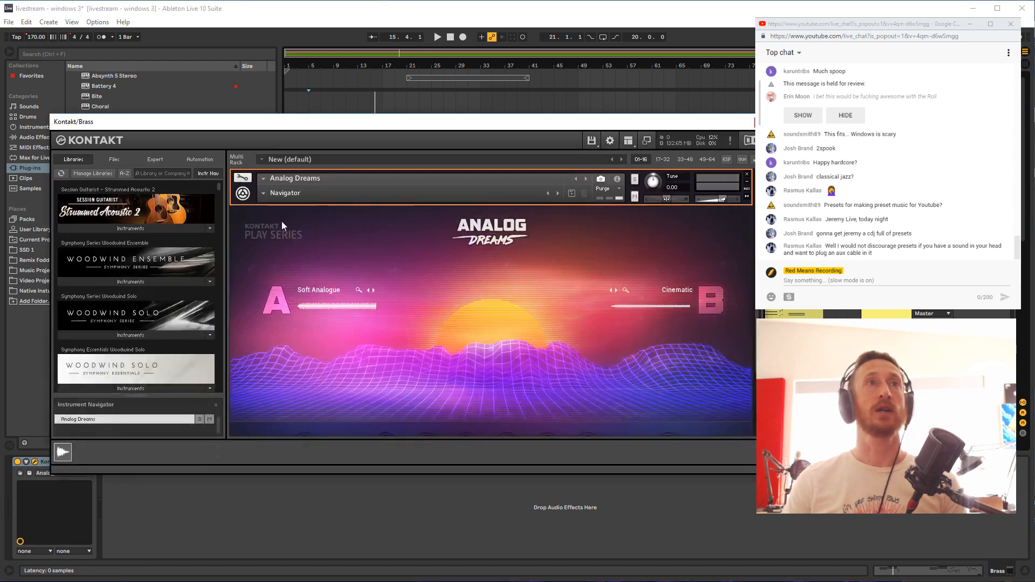
click(263, 193)
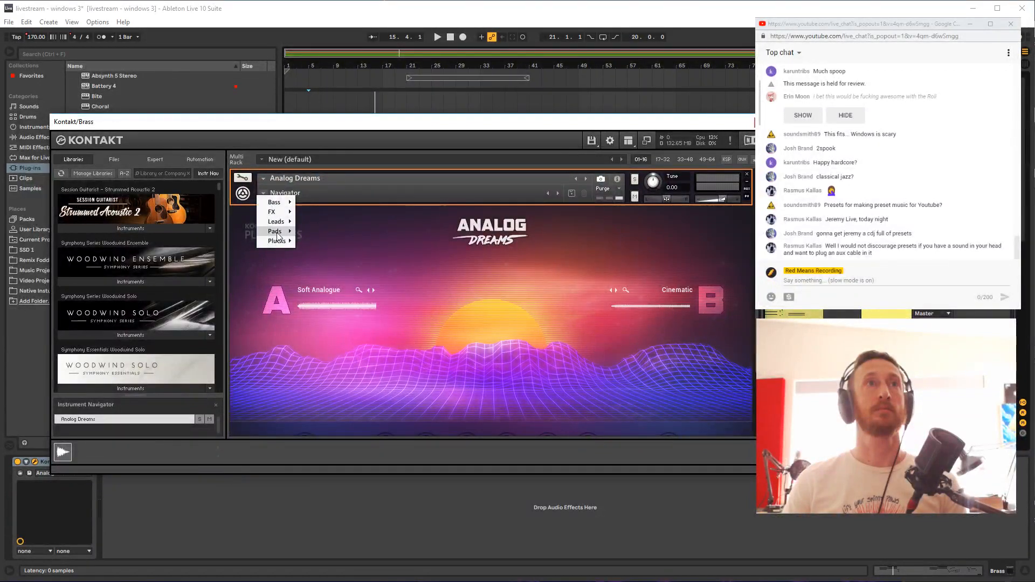
mouse_move(287, 242)
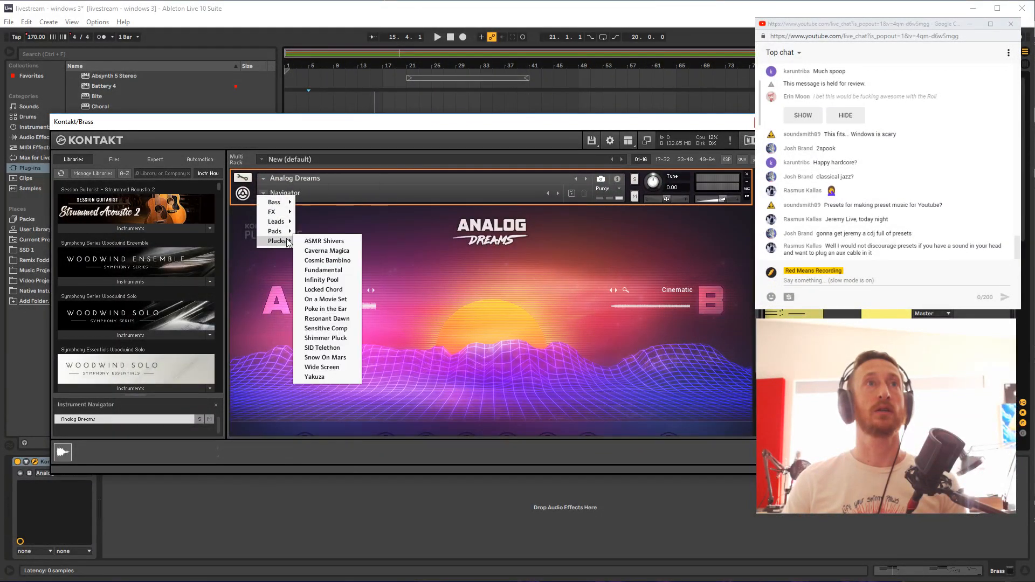
mouse_move(277, 221)
click(329, 408)
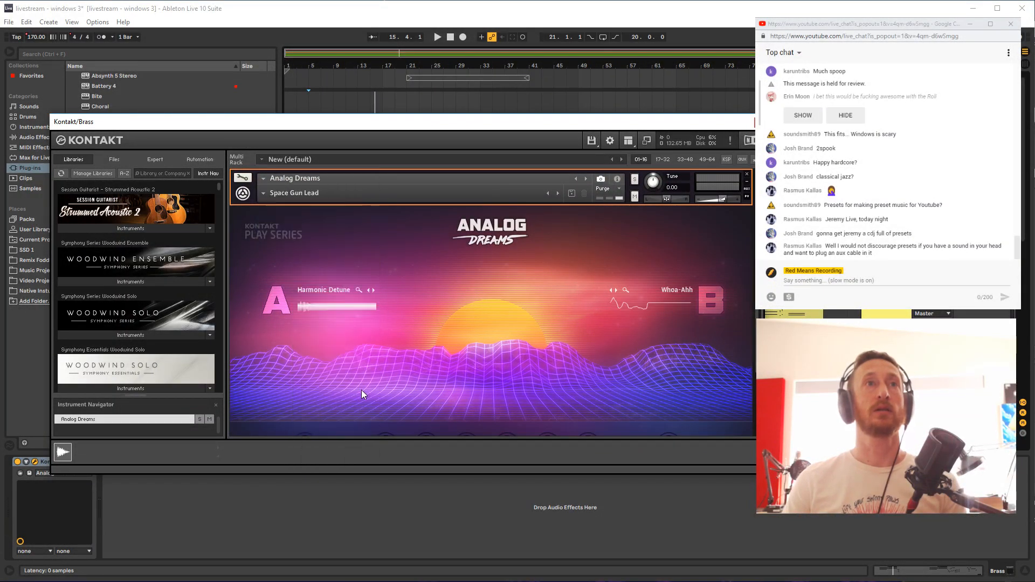
key(space)
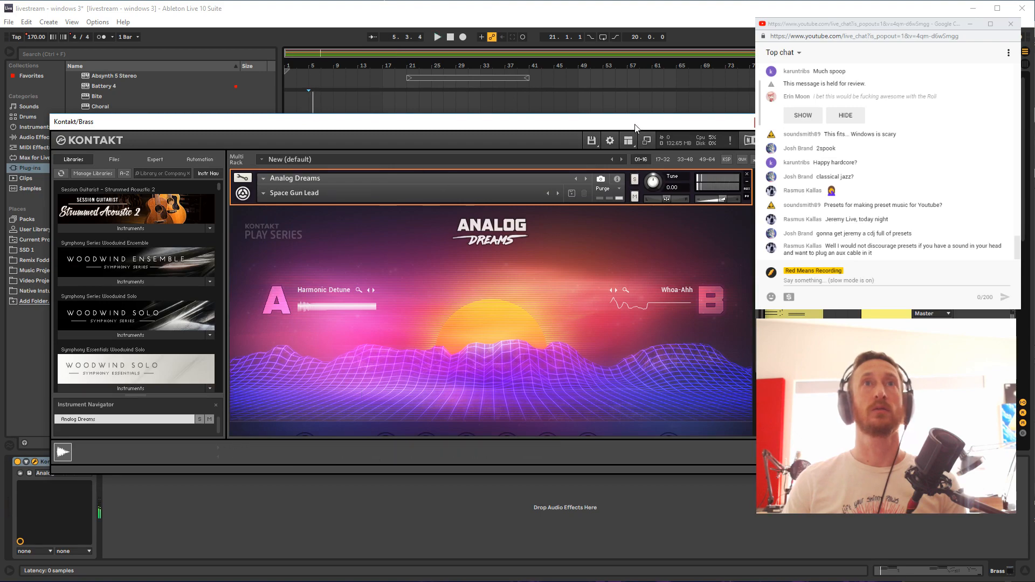
drag(635, 128, 646, 386)
key(space)
Check the Brass clip's notes, and add a Pitch MIDI effect set to +12 st before Kontakt on that track
click(523, 247)
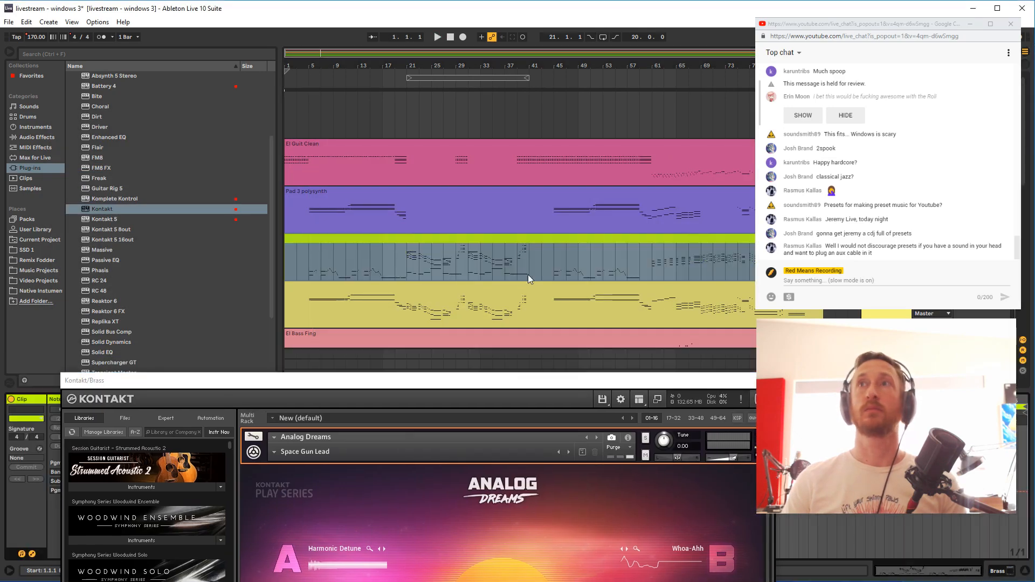
click(691, 108)
drag(684, 385, 620, 581)
click(32, 554)
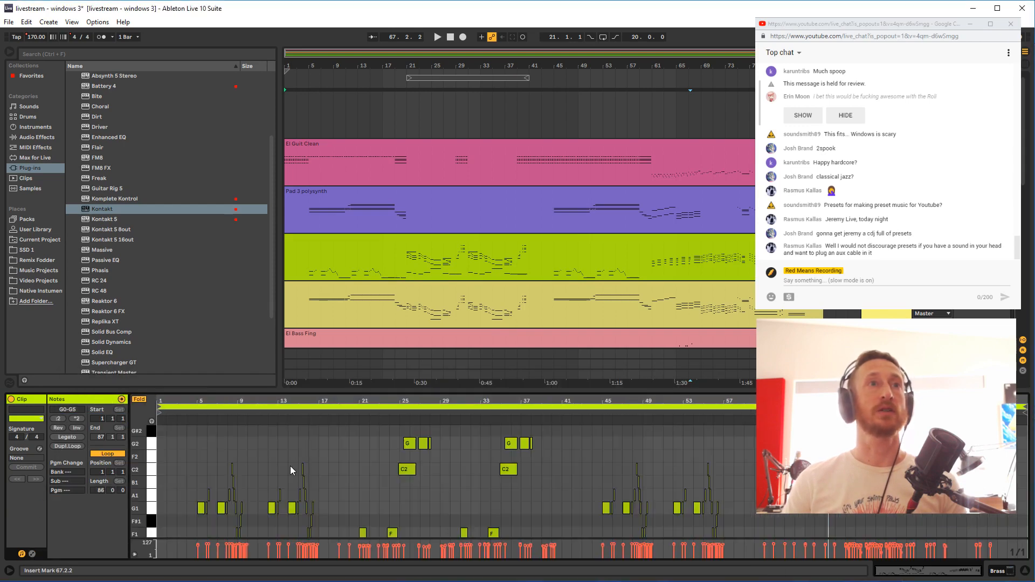
key(shift+Tab)
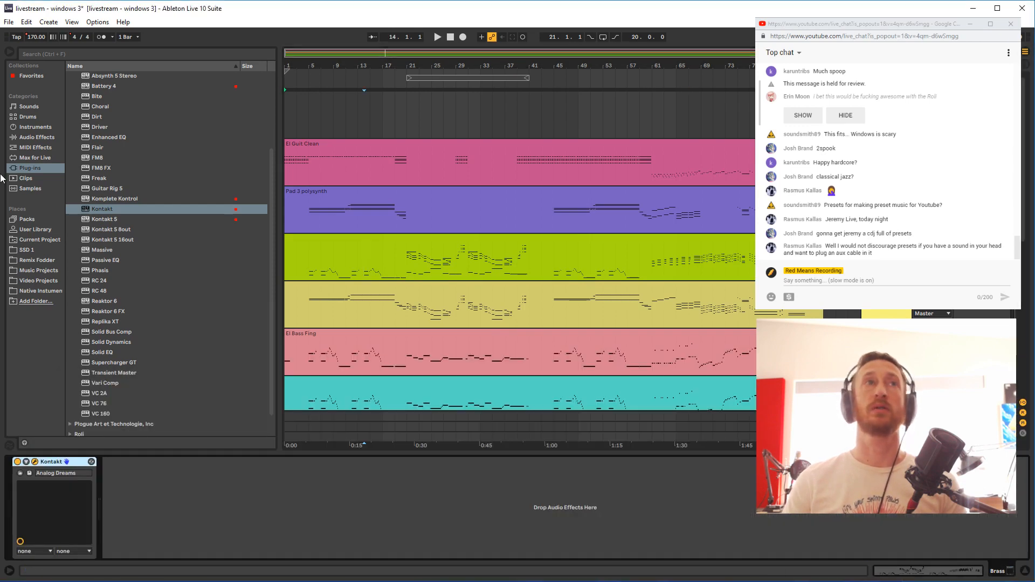
click(44, 148)
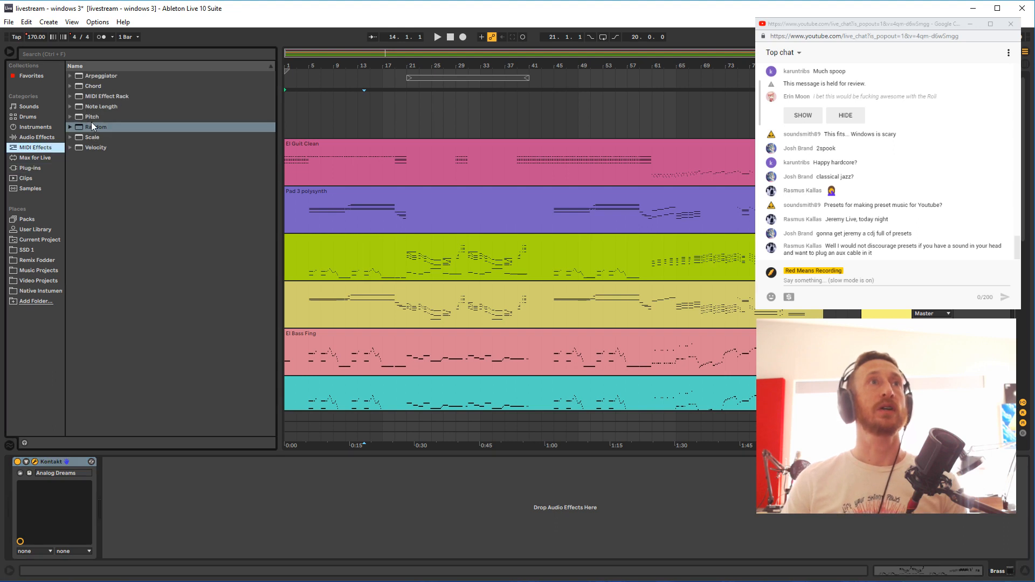
drag(92, 117, 56, 476)
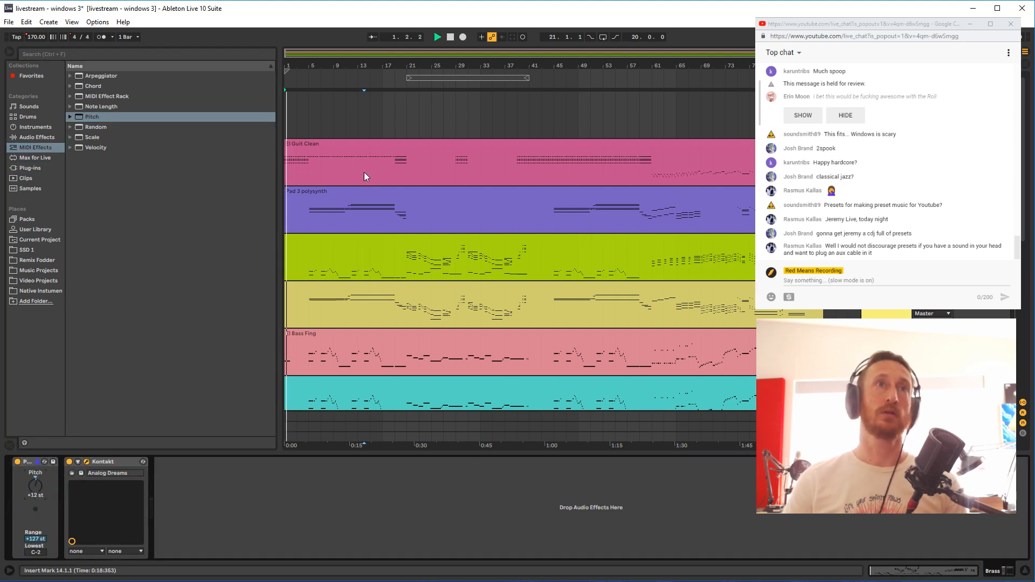
Play the arrangement from bar 21 to audition the transposed Brass part with its Kontakt window open
click(410, 269)
key(space)
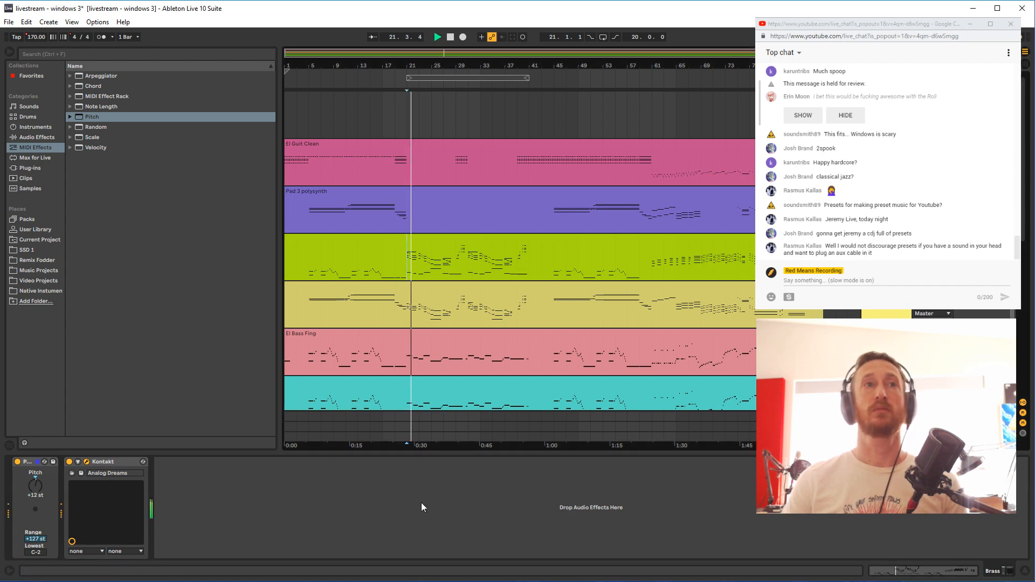
key(ctrl+alt+p)
drag(520, 277, 450, 344)
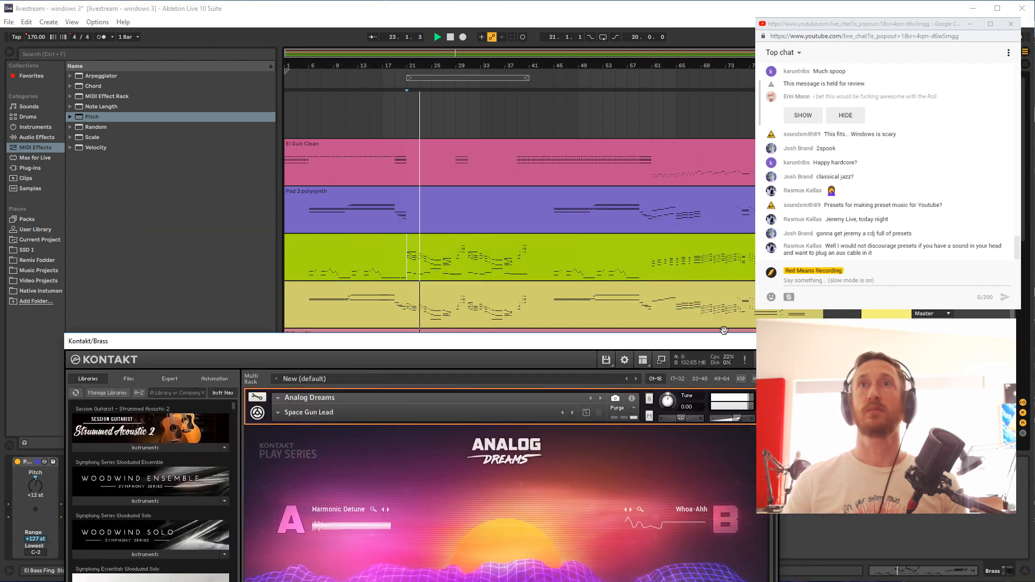
click(969, 248)
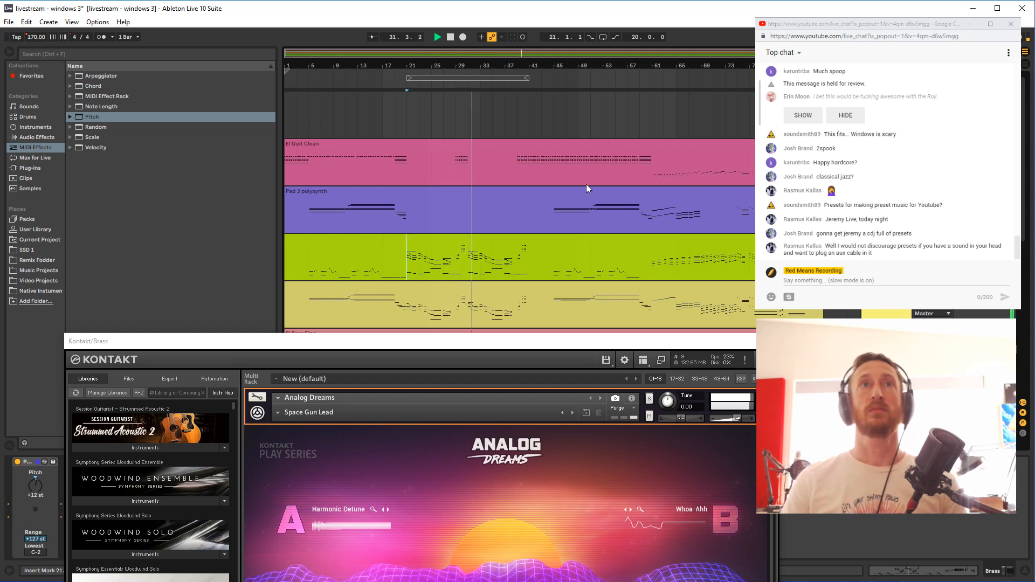
Play the arrangement from bar 47 to check News Report and Brass together, and stop playback
click(566, 174)
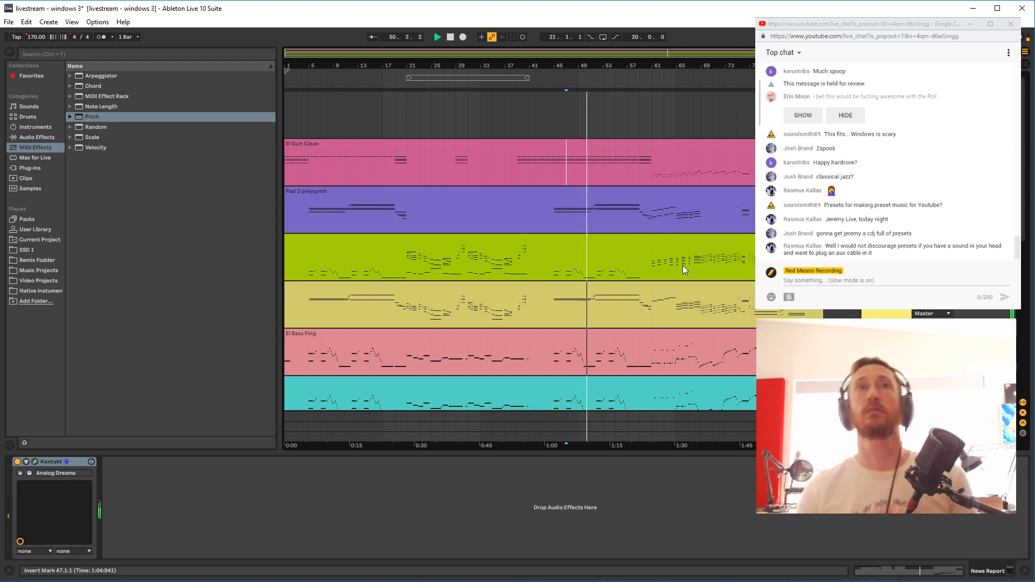
scroll(682, 266, down, 1)
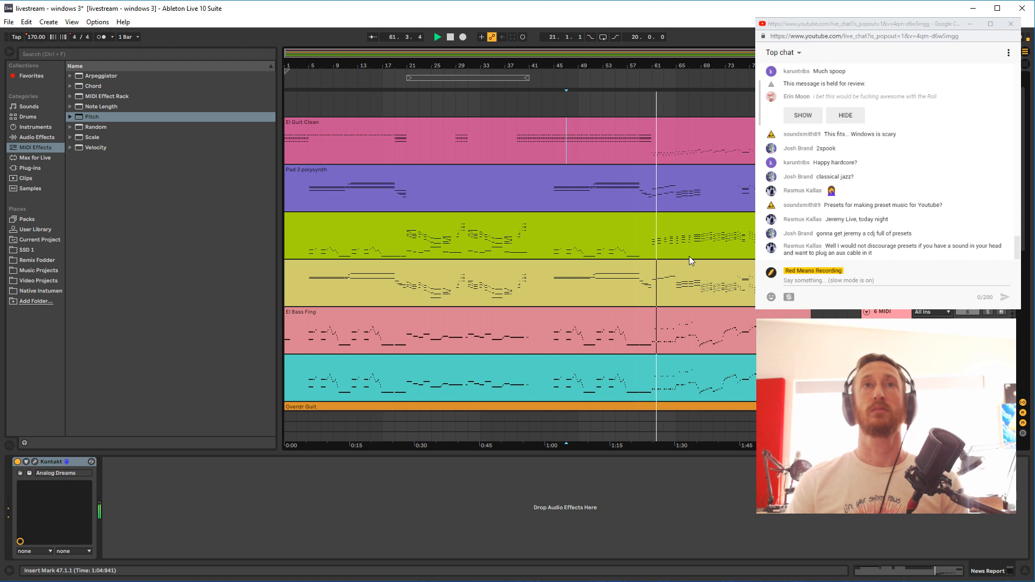
key(Return)
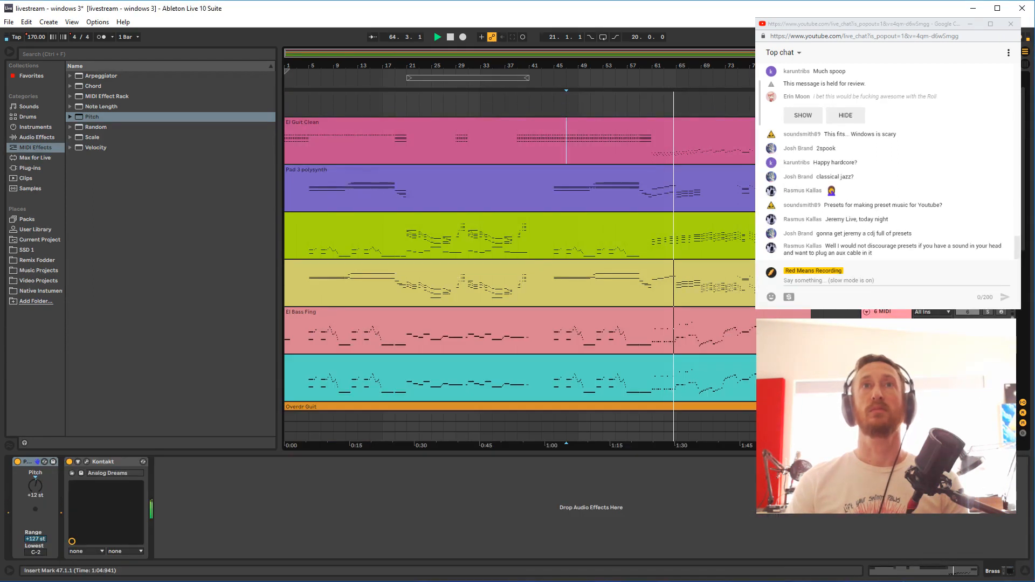
scroll(518, 259, up, 1)
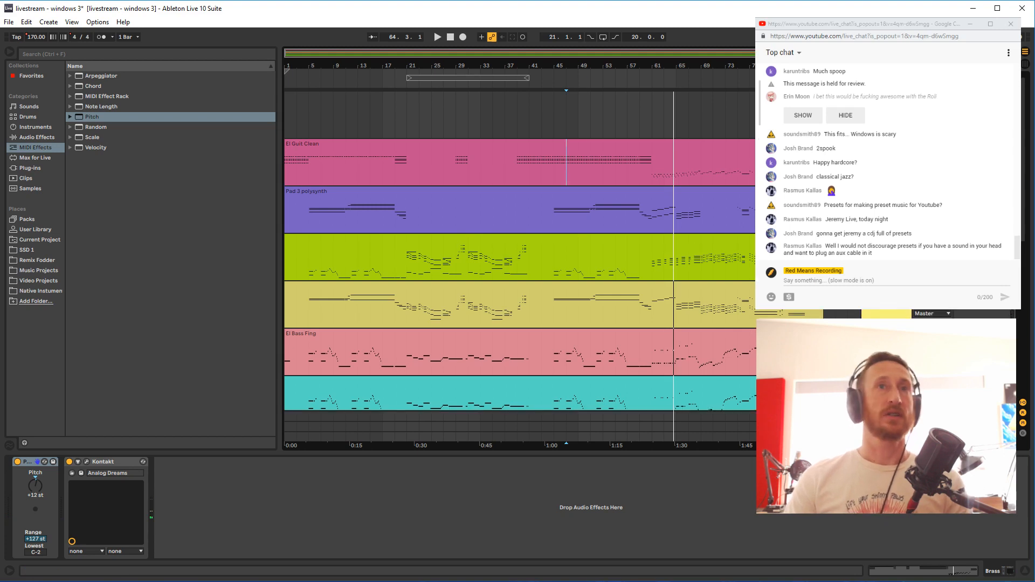
Look through the remaining imported tracks and delete the 6-MIDI track holding the El Bass Fing clip
scroll(517, 251, down, 4)
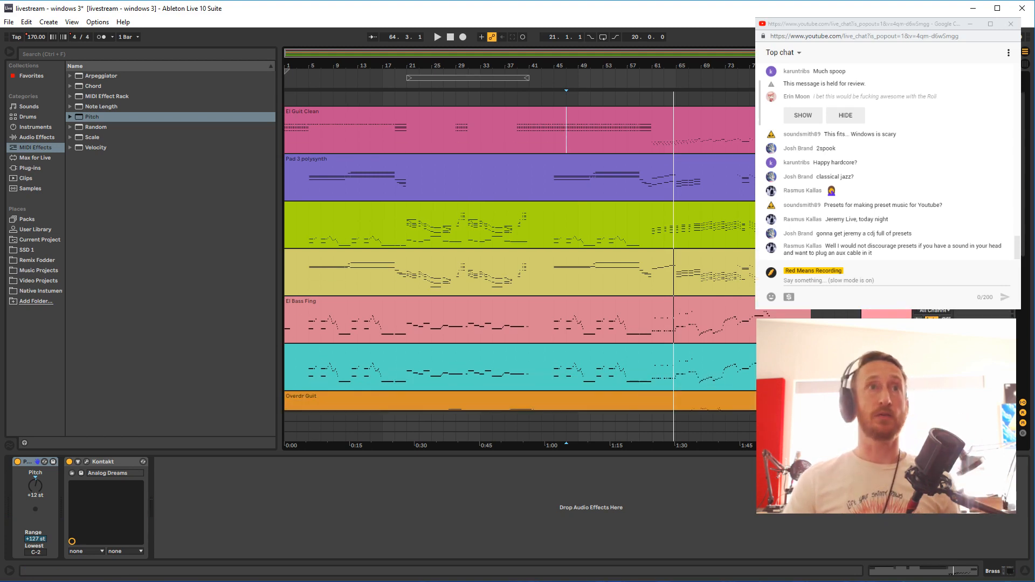
scroll(517, 250, down, 4)
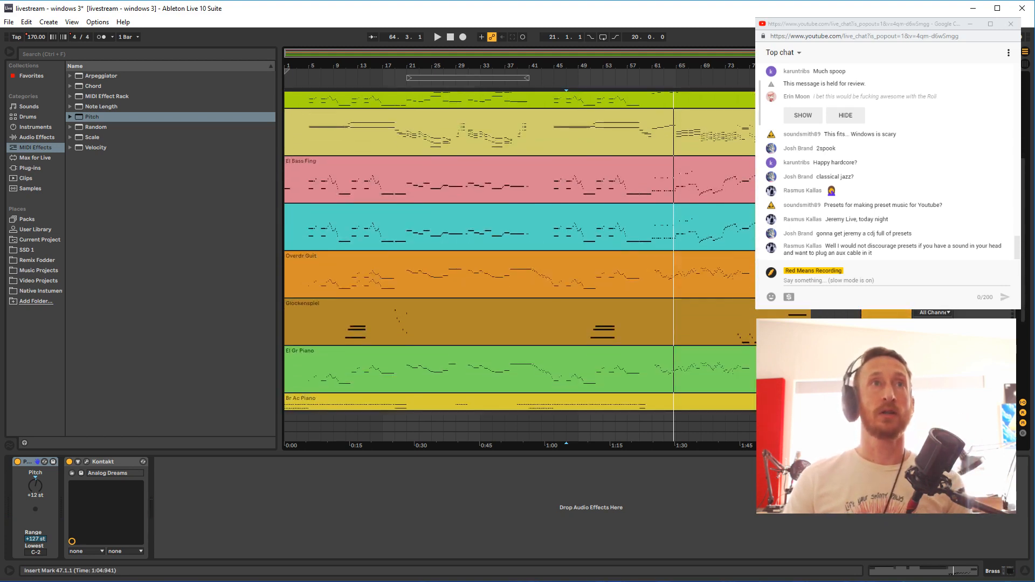
scroll(518, 251, down, 3)
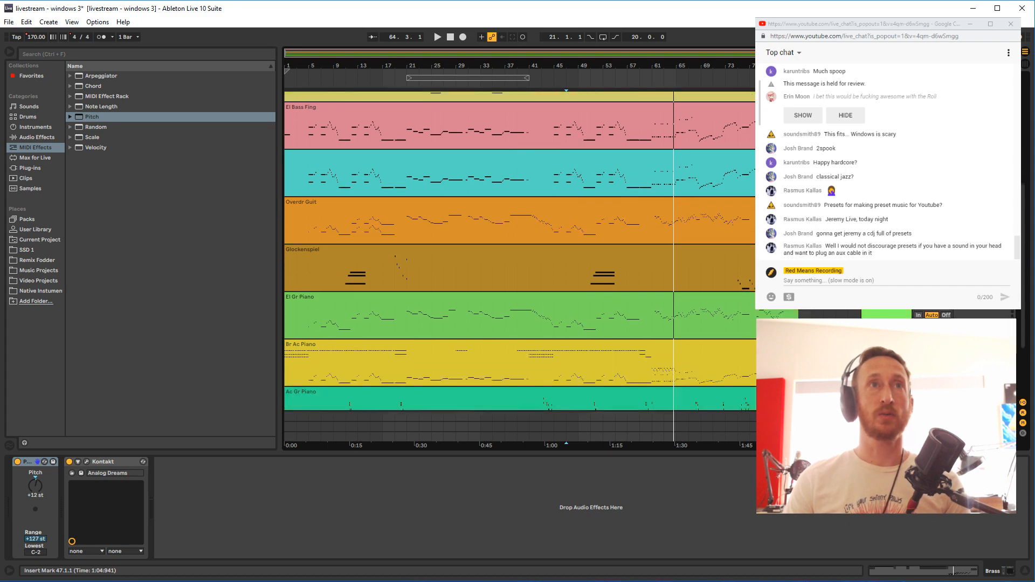
scroll(517, 250, down, 2)
scroll(518, 251, up, 8)
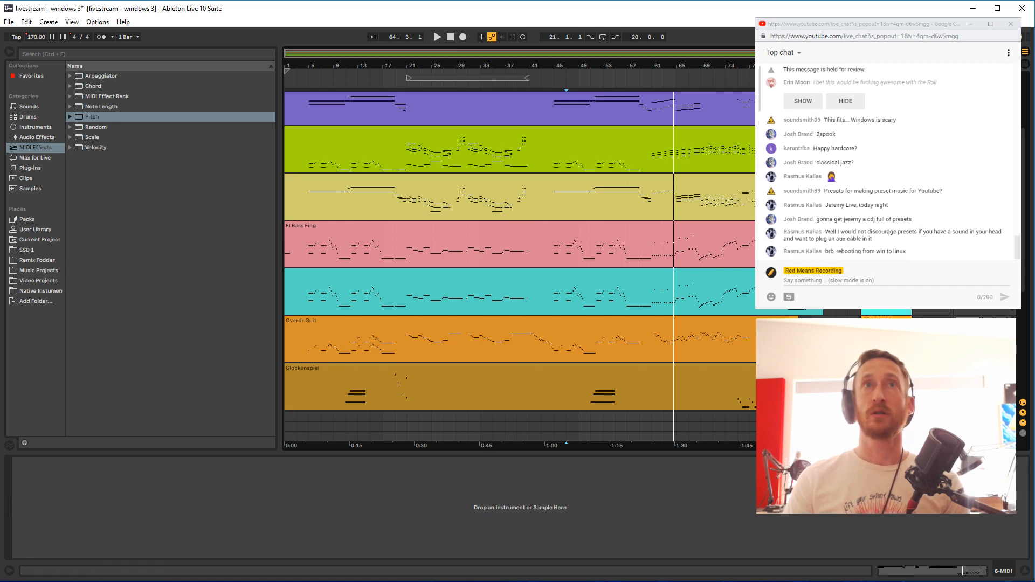
key(Delete)
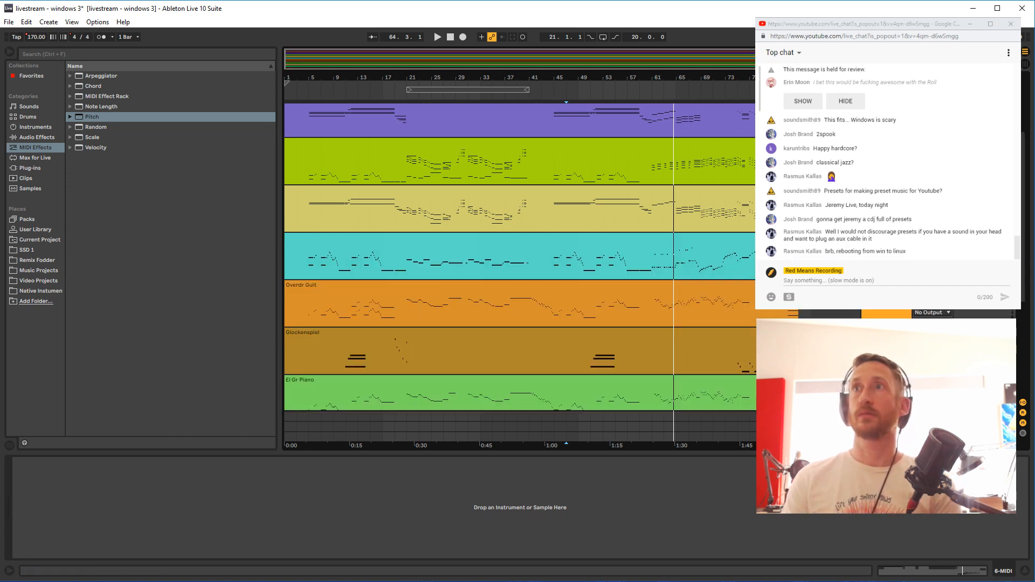
Load the Kontakt plug-in onto the BASS? track and reposition its window over the arrangement
click(721, 245)
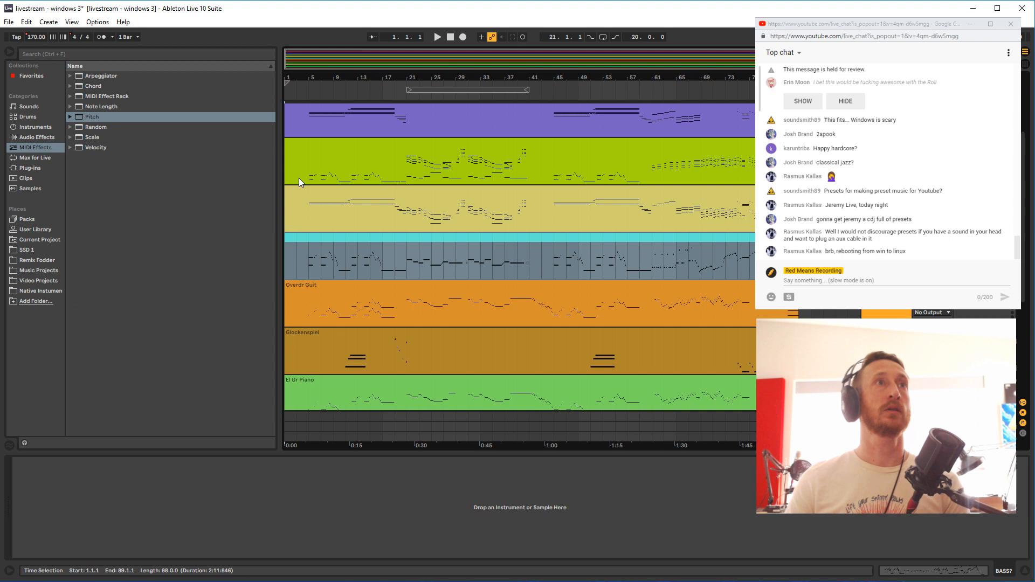
click(51, 128)
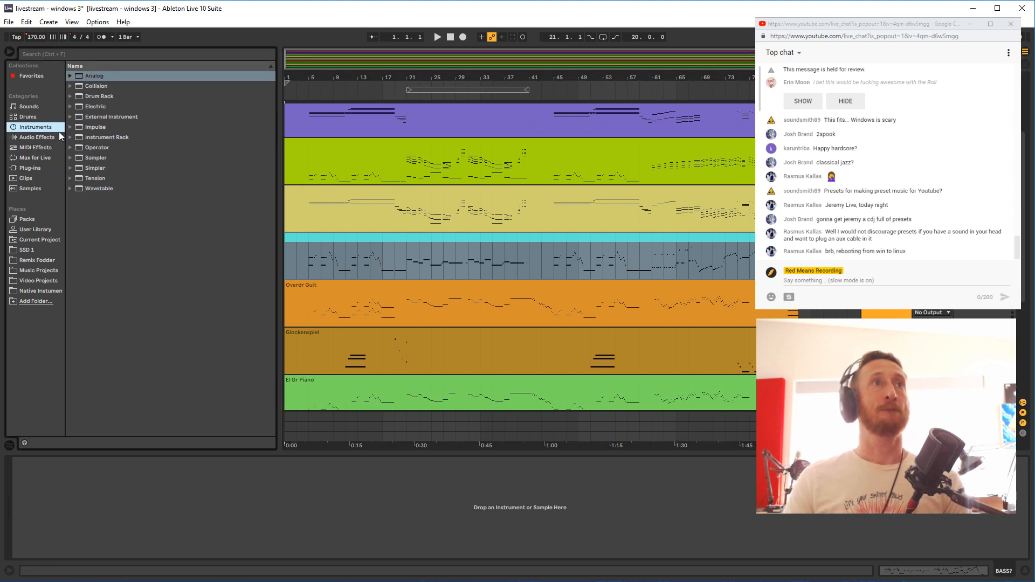
click(34, 168)
click(100, 209)
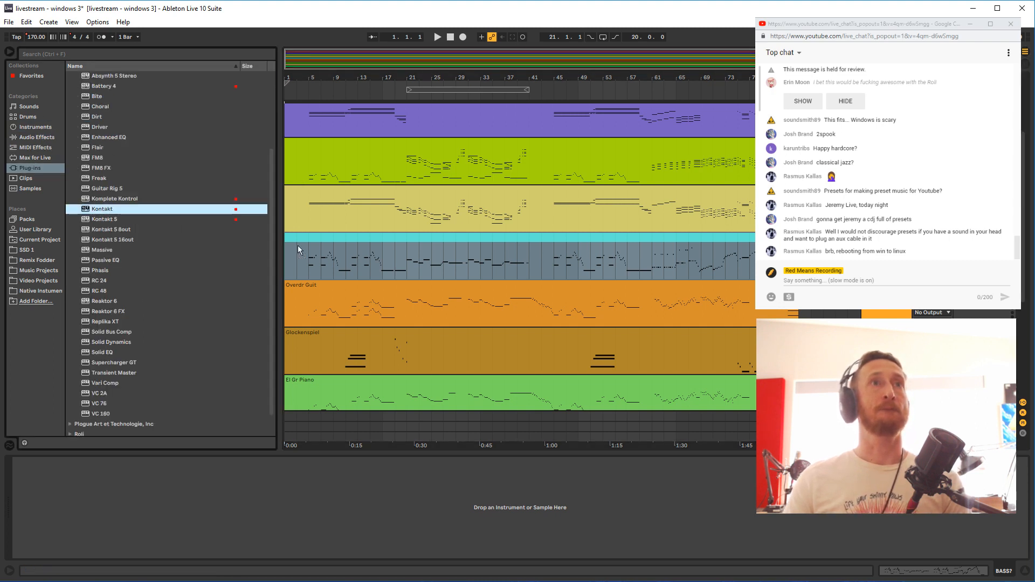
key(Return)
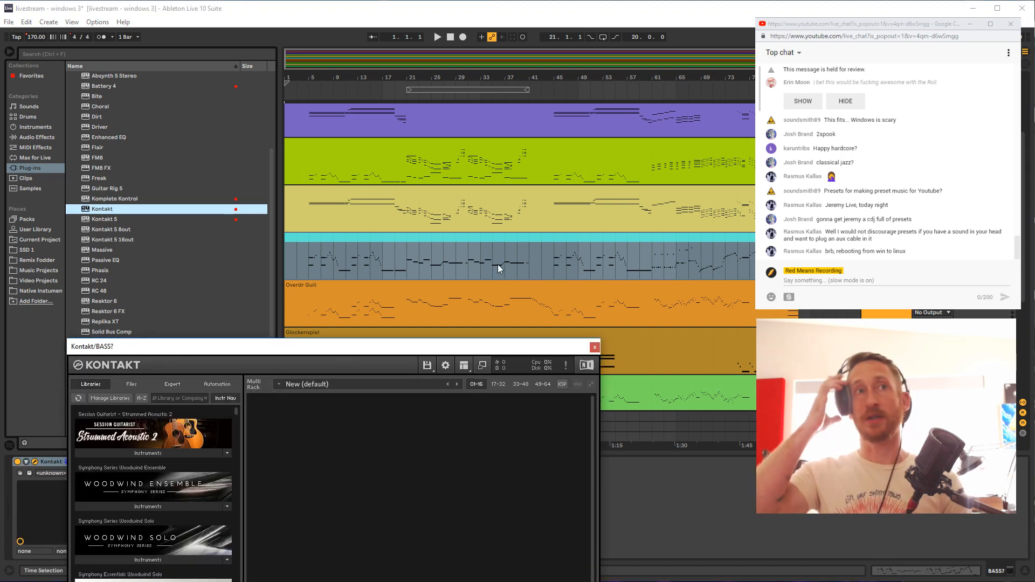
drag(356, 347, 403, 99)
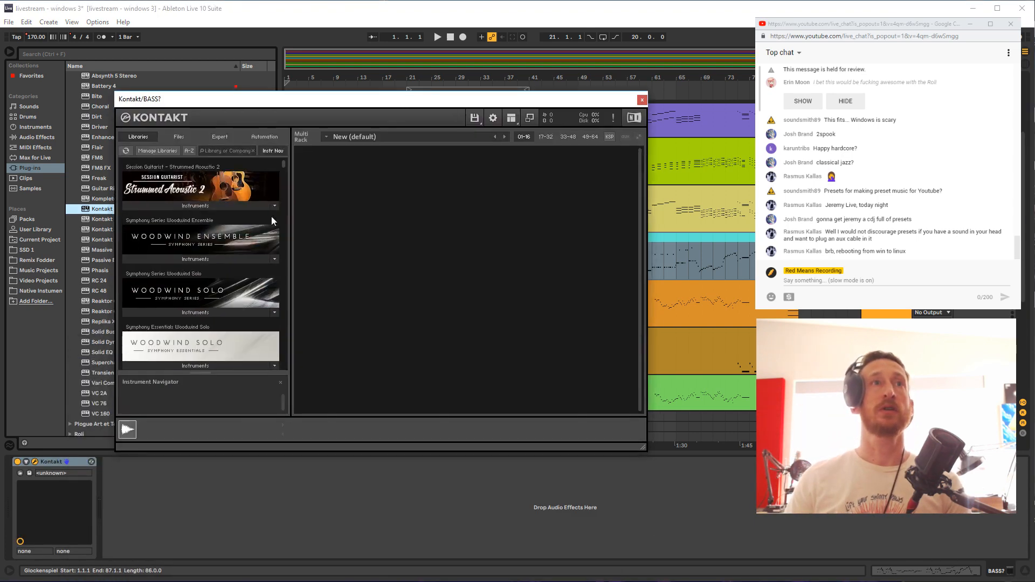
Load the Analog Dreams instrument in the BASS? track's Kontakt and choose its Bandpass Attack bass preset
scroll(222, 277, down, 3)
scroll(223, 279, down, 3)
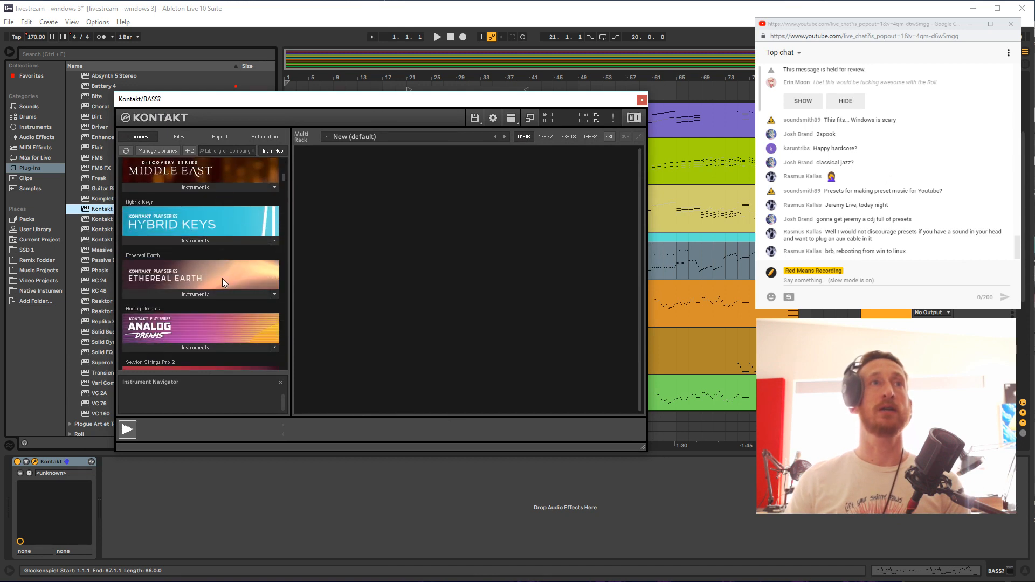
click(206, 314)
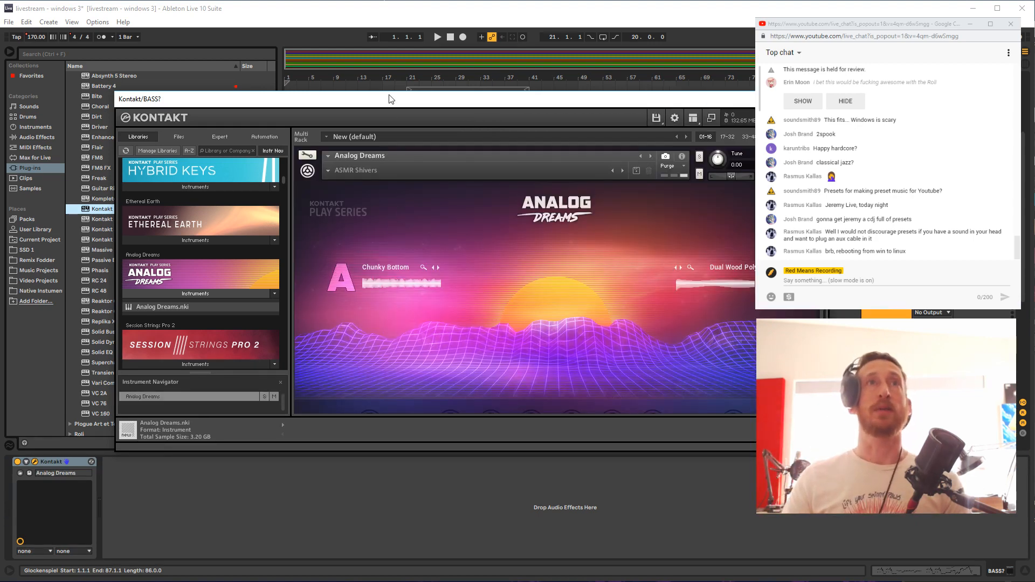
drag(389, 100, 363, 72)
click(303, 142)
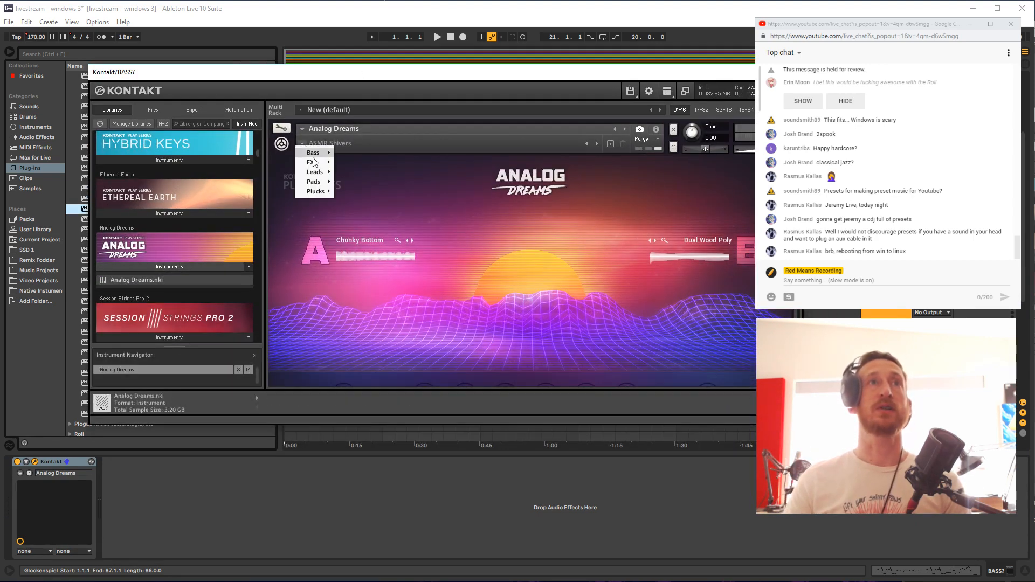
mouse_move(317, 154)
click(365, 153)
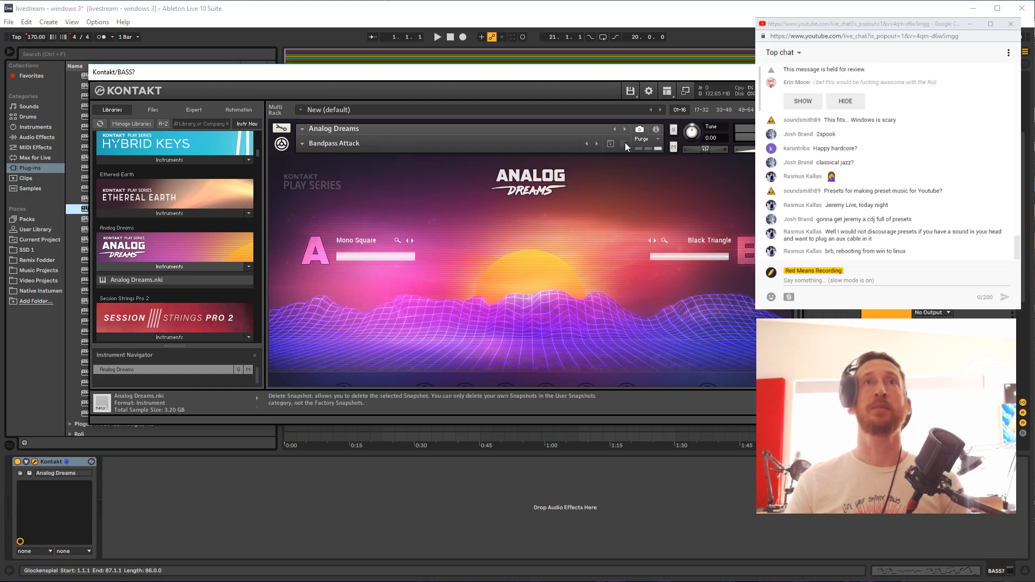
Play the arrangement from bar 5 to audition the BASS? part with the Barbie Lauper preset, looking through the tracks meanwhile
drag(576, 79, 560, 329)
click(309, 267)
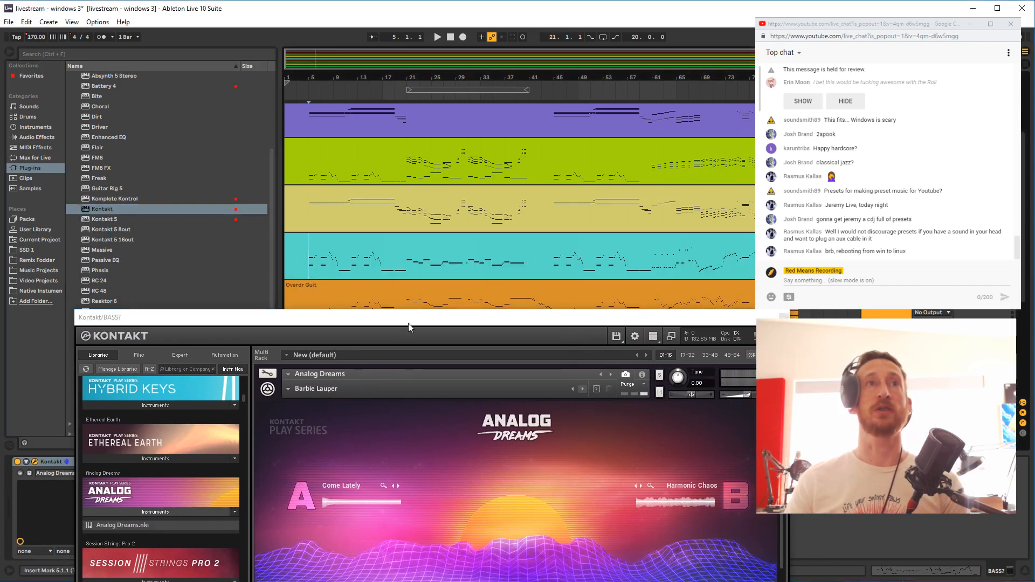
drag(409, 326, 478, 145)
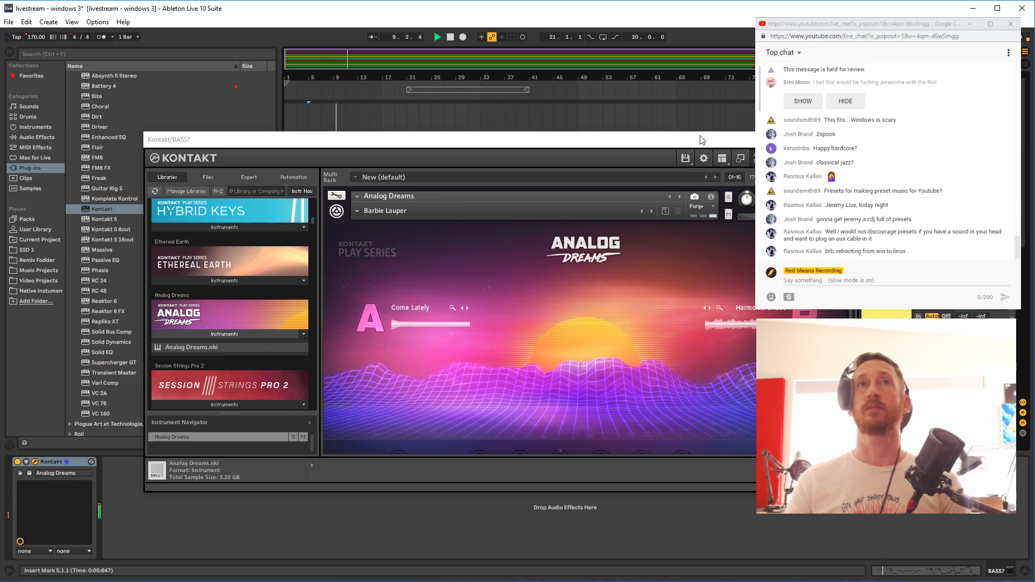
drag(270, 139, 328, 435)
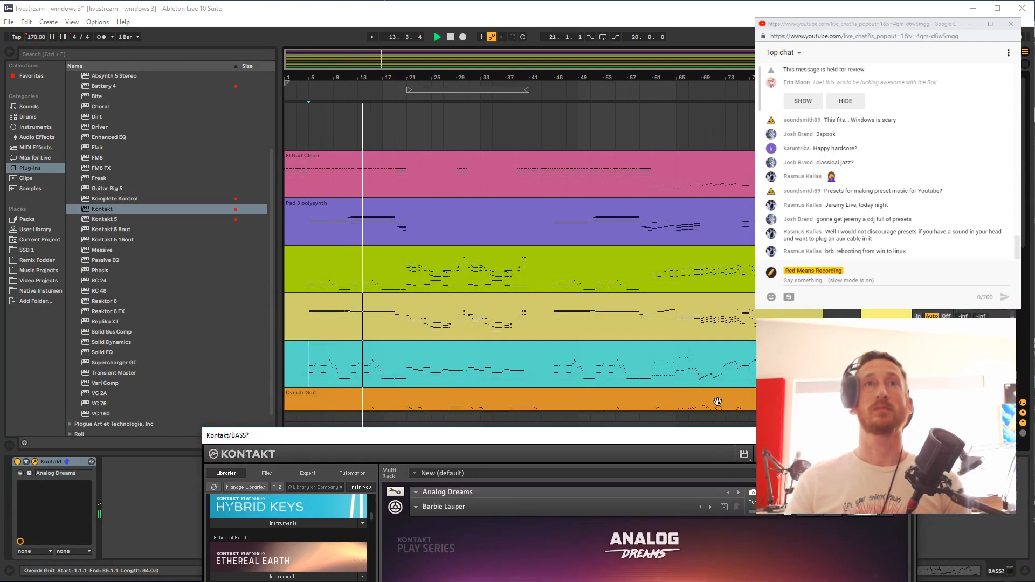
scroll(721, 351, down, 2)
scroll(721, 351, down, 1)
scroll(721, 350, down, 1)
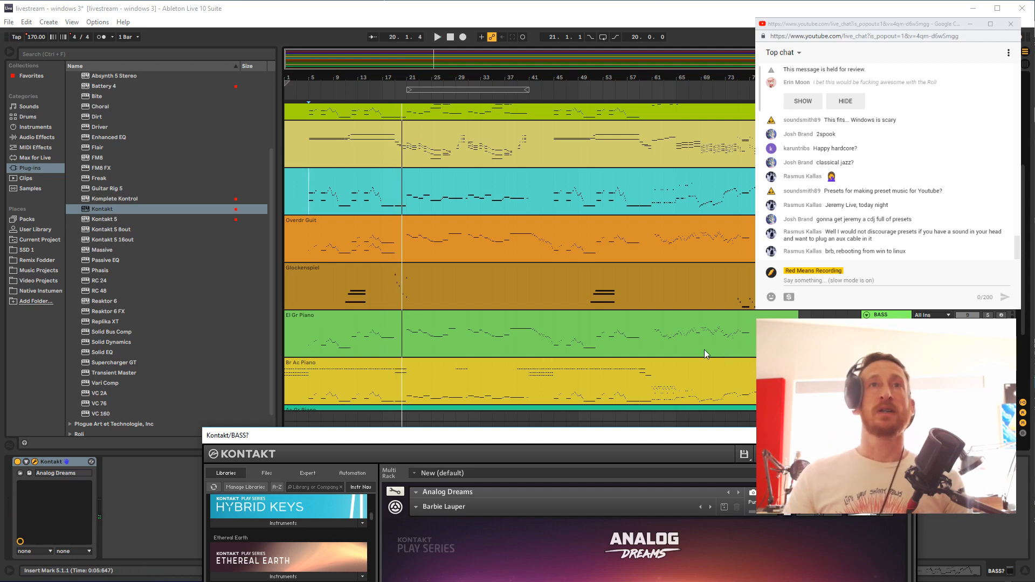
Switch the Analog Dreams instrument on the BASS? track to the Be Square bass preset
drag(665, 437, 658, 141)
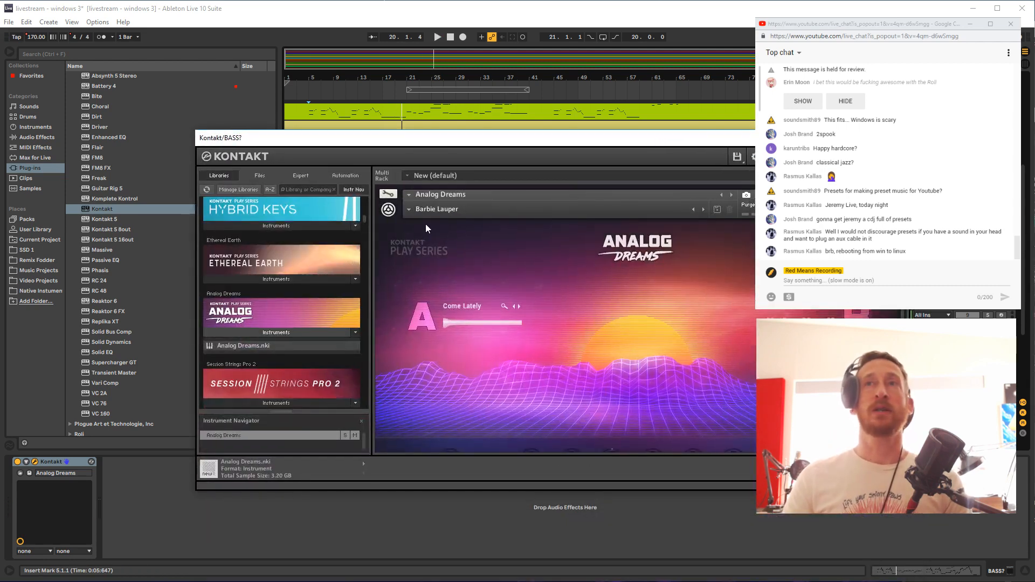
click(409, 210)
mouse_move(417, 220)
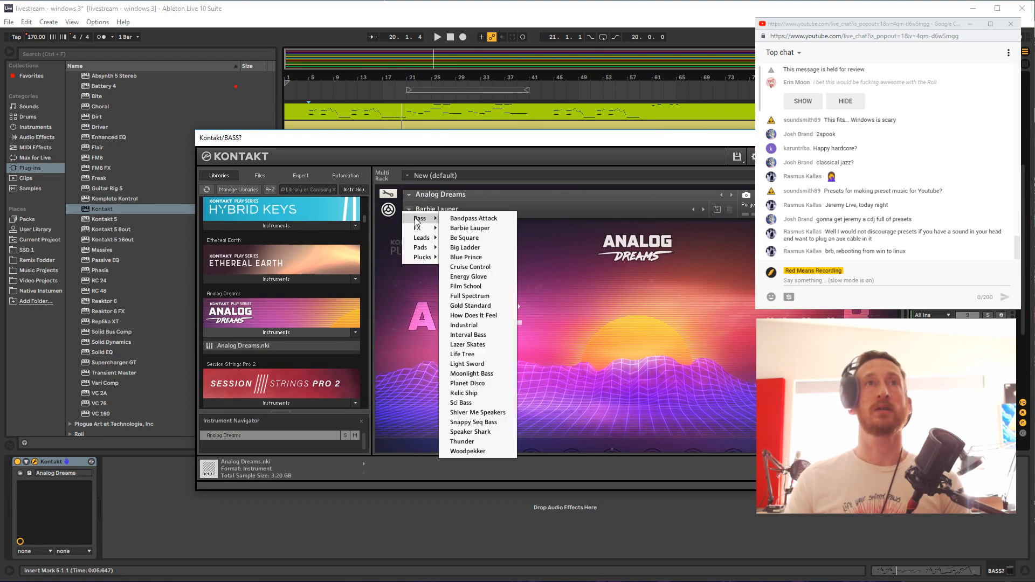
click(483, 237)
drag(498, 137, 463, 298)
Play the arrangement from bar 5 to audition the Be Square bass, close the Kontakt window, and look through the tracks during playback
key(space)
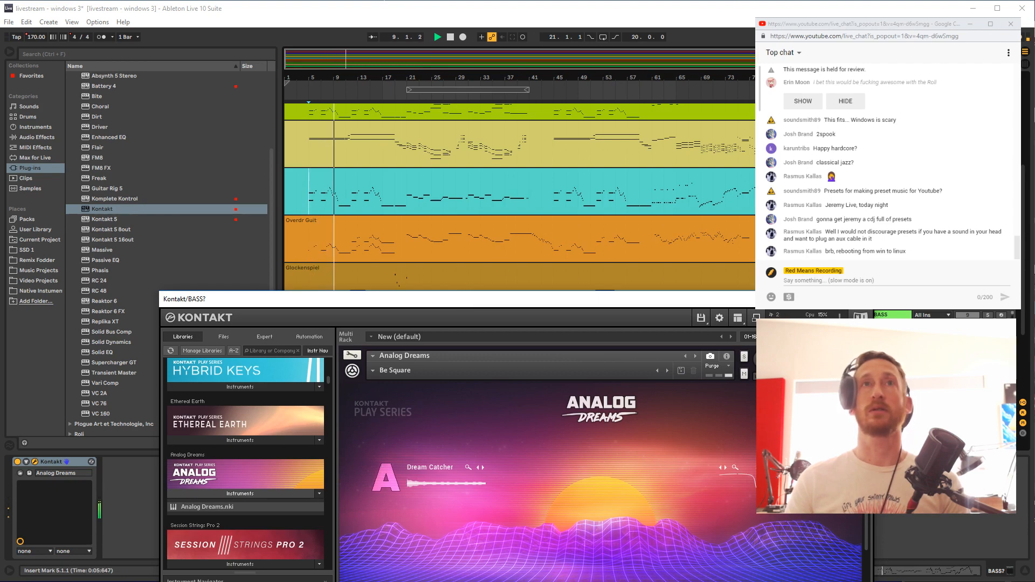
scroll(519, 197, down, 3)
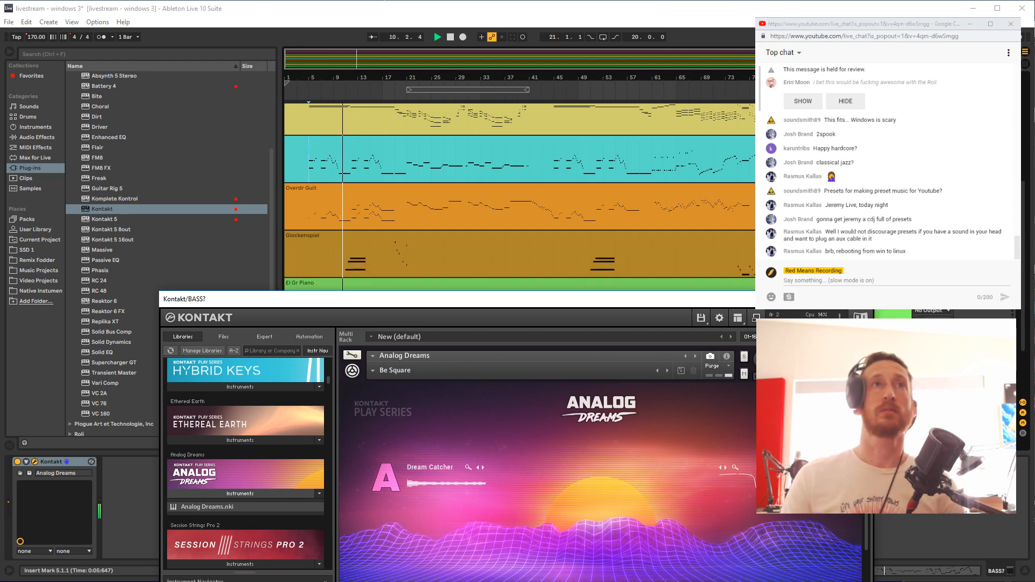
scroll(519, 197, down, 1)
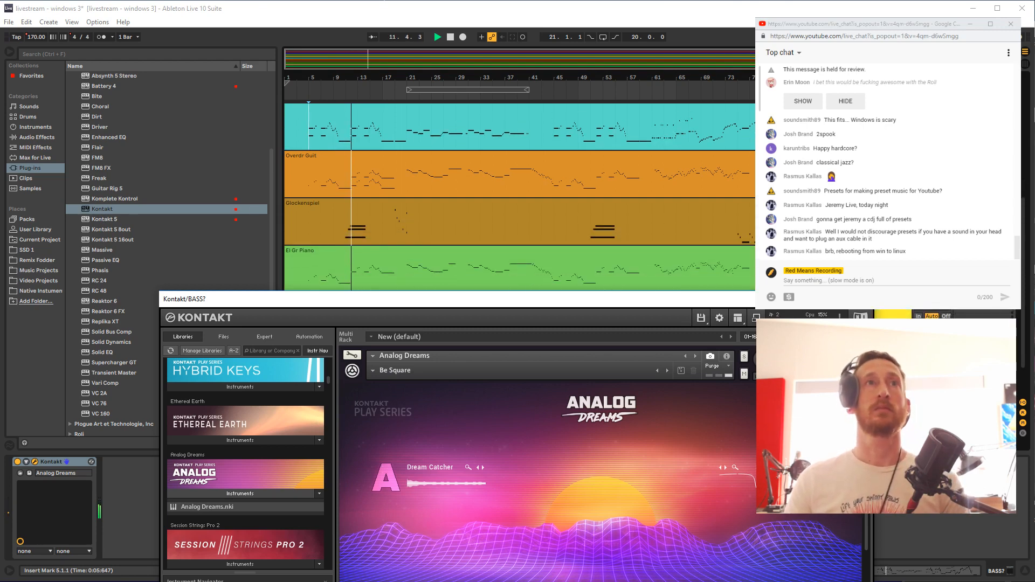
scroll(520, 198, down, 3)
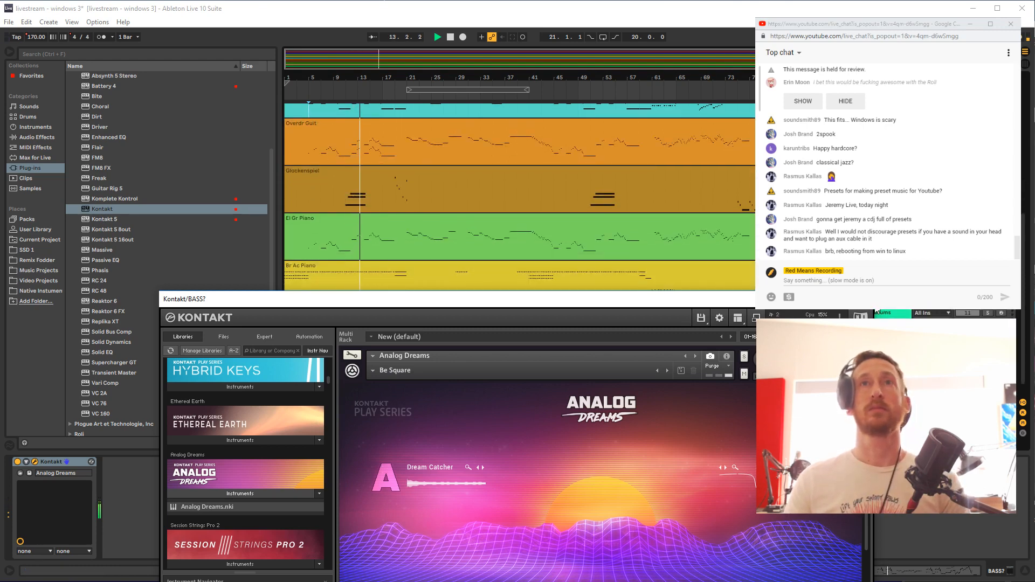
click(861, 299)
scroll(520, 265, up, 5)
scroll(519, 264, up, 4)
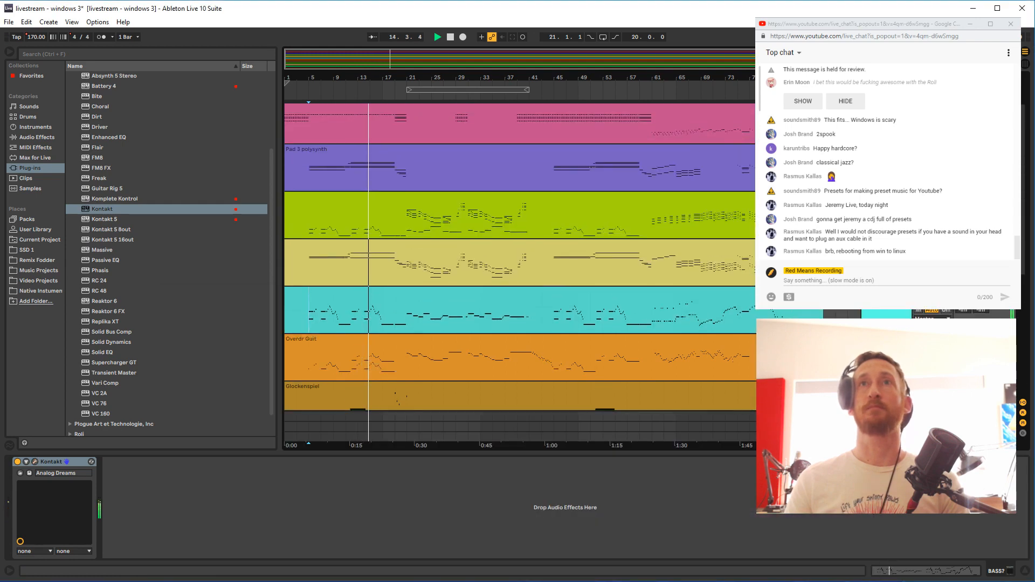
scroll(519, 264, up, 1)
scroll(519, 265, up, 4)
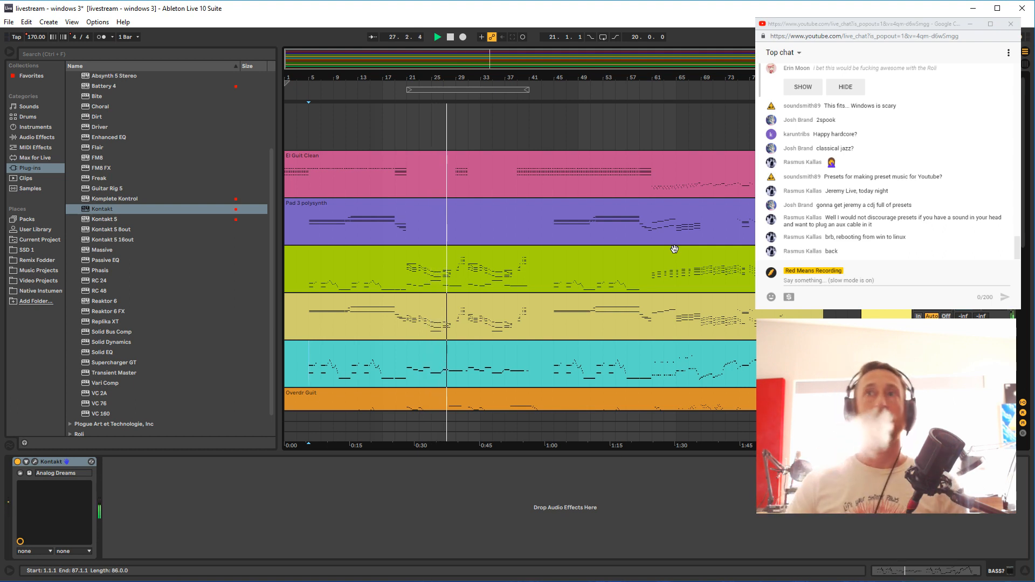
scroll(675, 248, down, 6)
scroll(668, 326, down, 3)
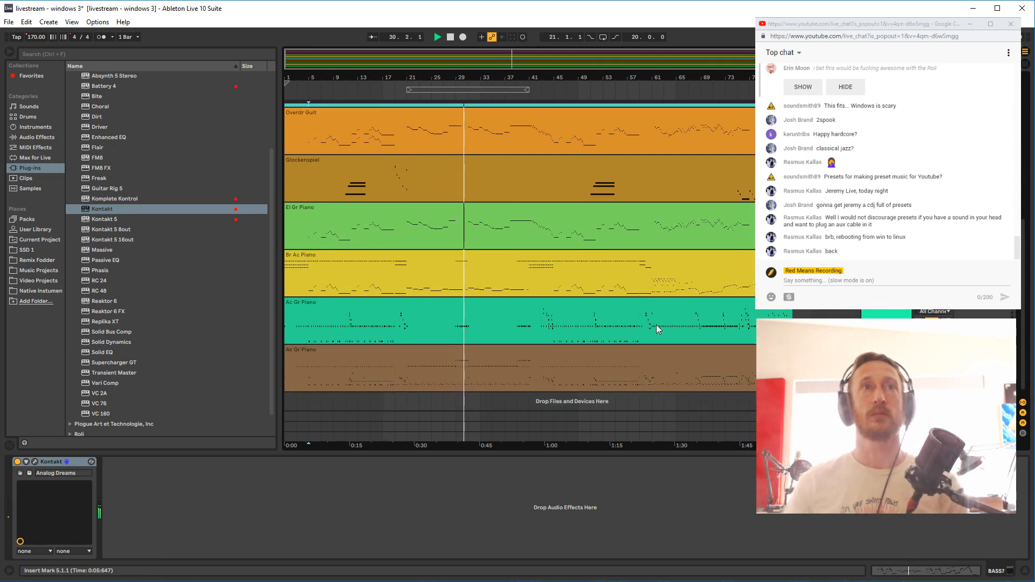
Stop playback, save the Live set, and look over the remaining imported tracks
key(space)
scroll(656, 323, up, 1)
scroll(658, 322, up, 3)
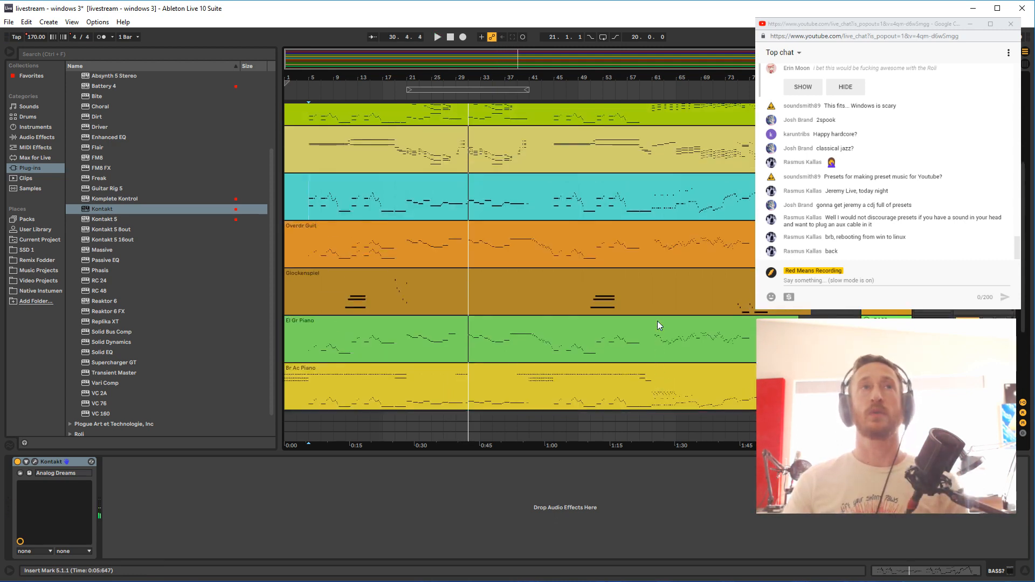
key(ctrl+s)
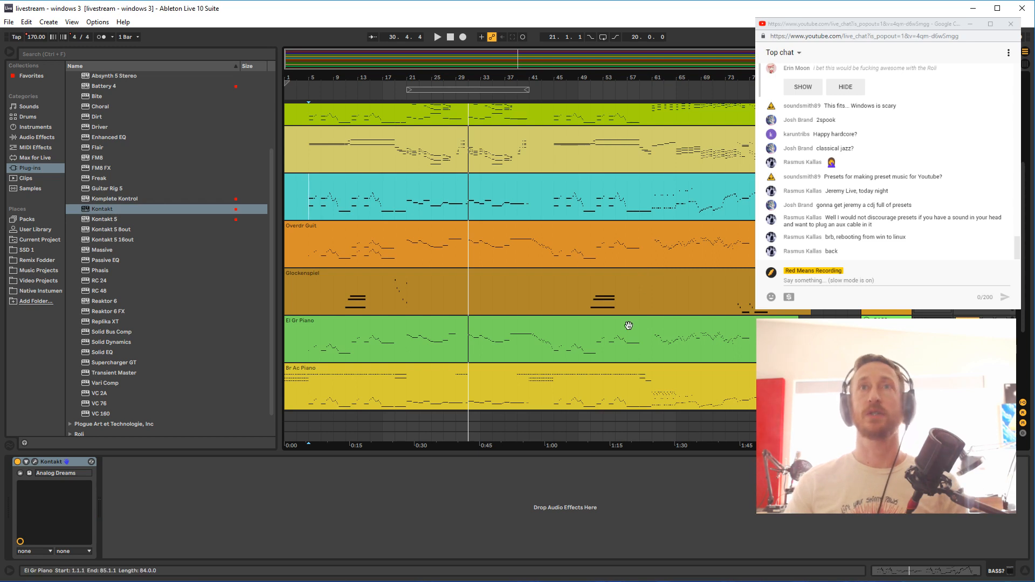
scroll(629, 326, down, 4)
scroll(629, 325, up, 4)
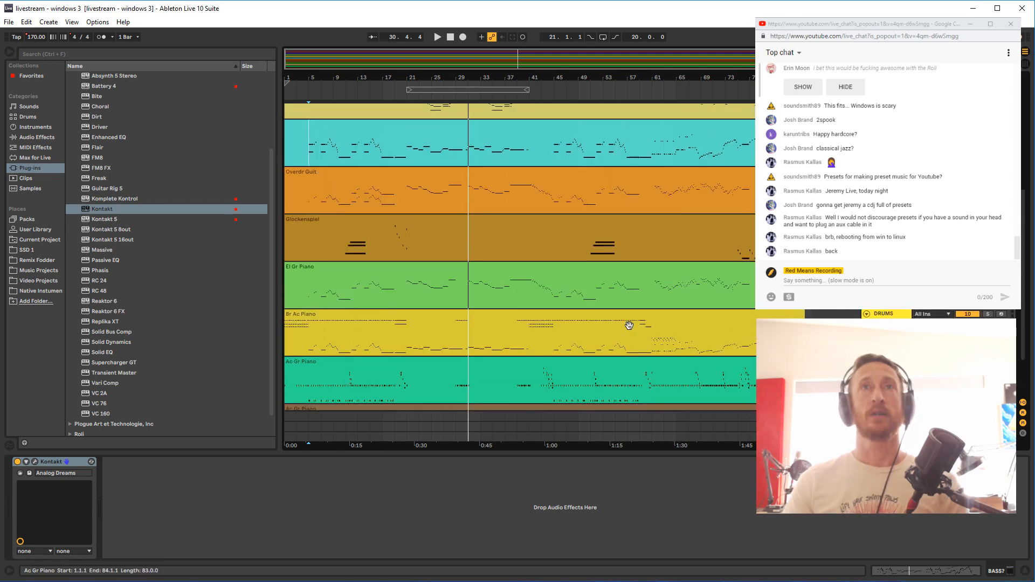
Check the extent of the Overdr Guit clip and insert a new MIDI track below the 7-MIDI track
click(449, 238)
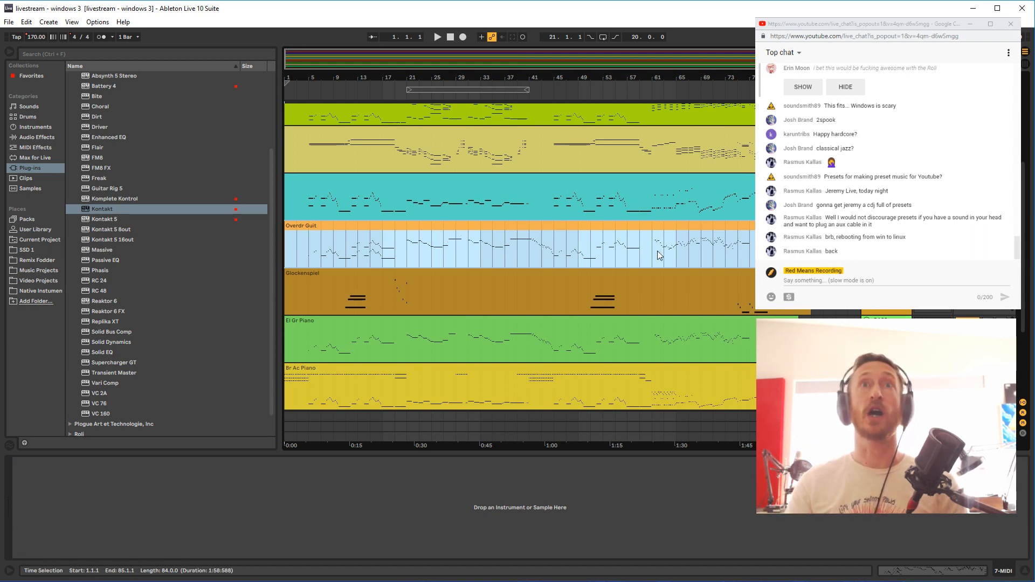
drag(663, 251, 746, 248)
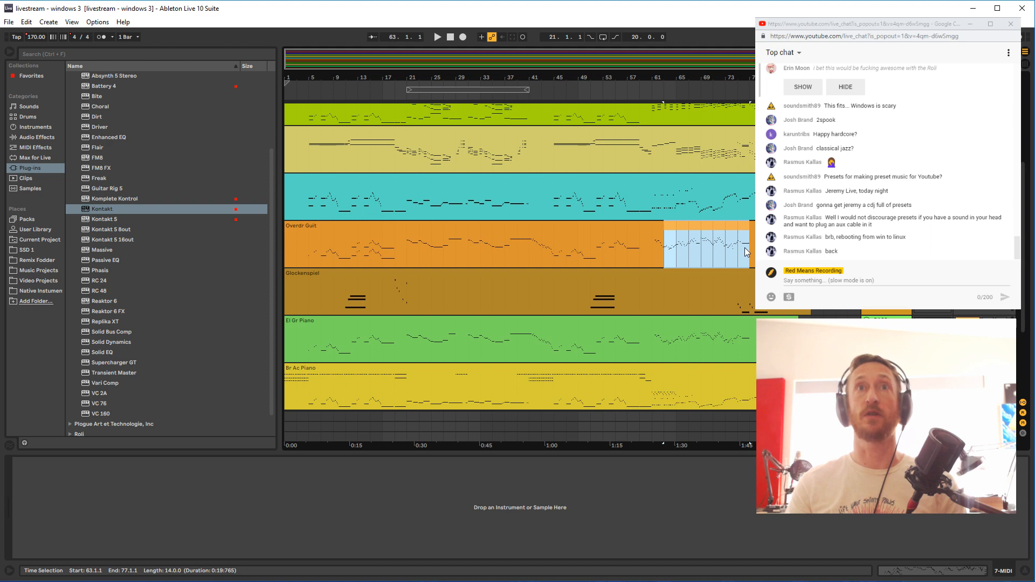
click(854, 246)
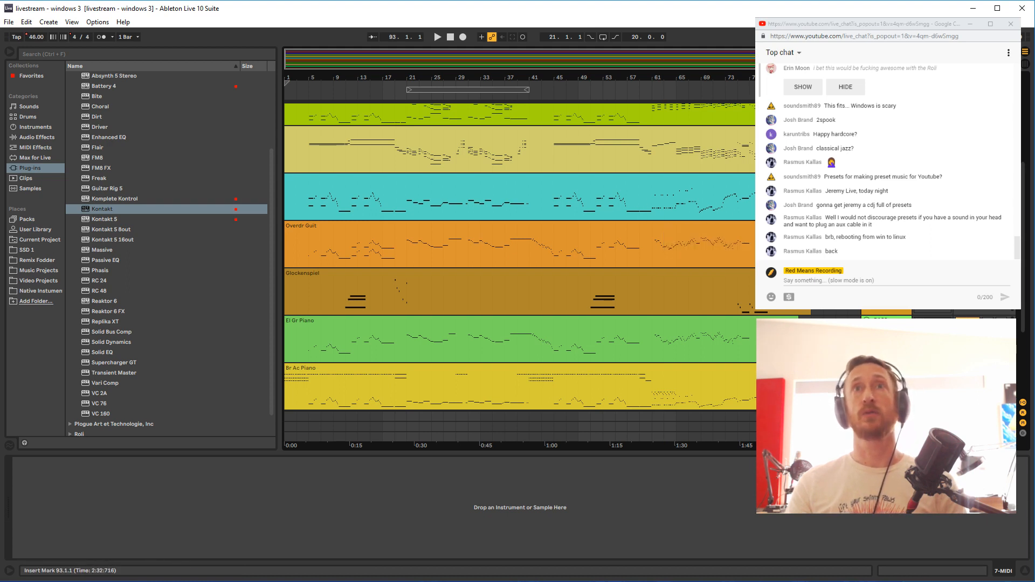
key(ctrl+shift+t)
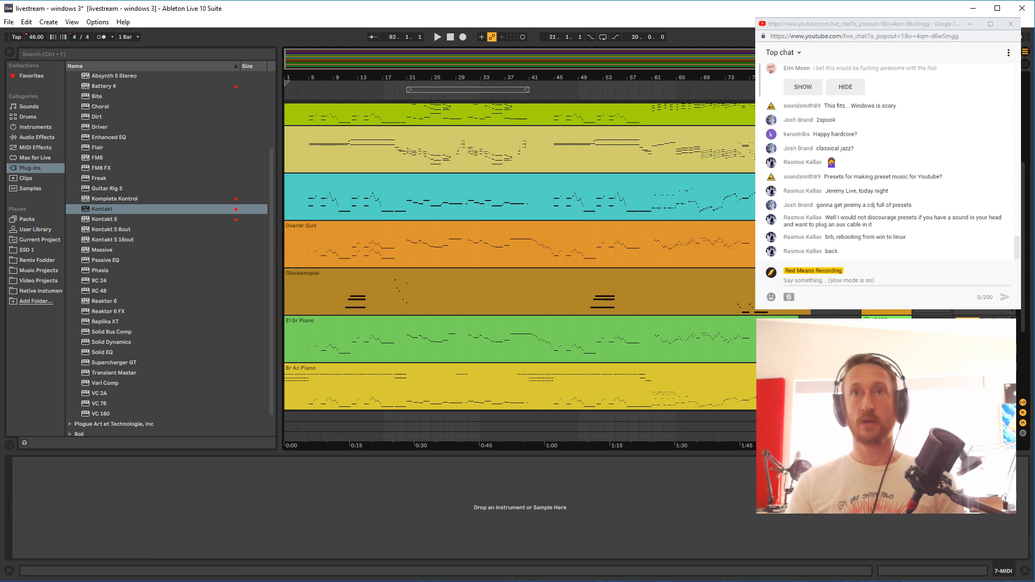
Create an empty MIDI clip from bar 1 to bar 89 on the new track below Overdr Guit
click(287, 257)
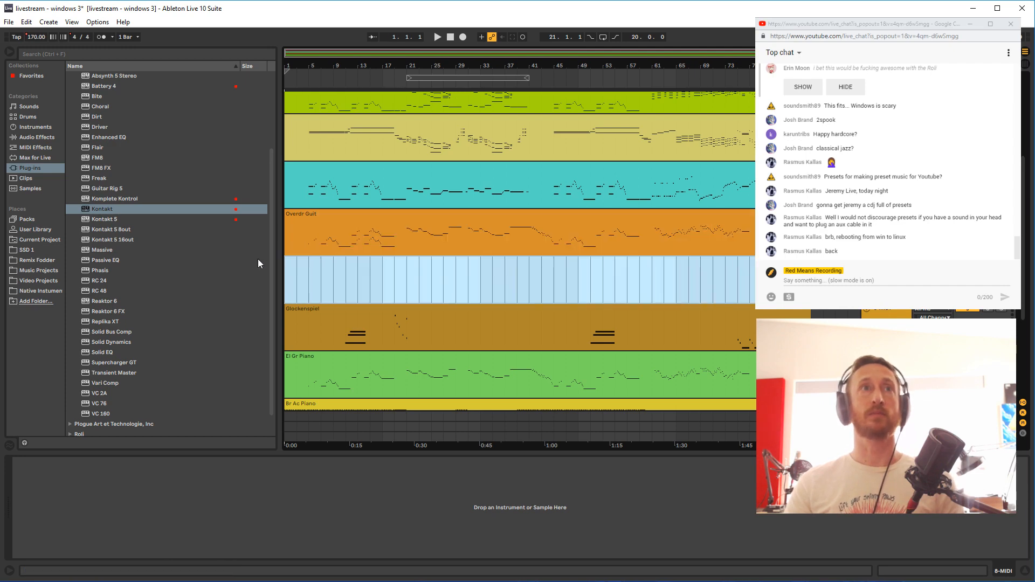
key(ctrl+m)
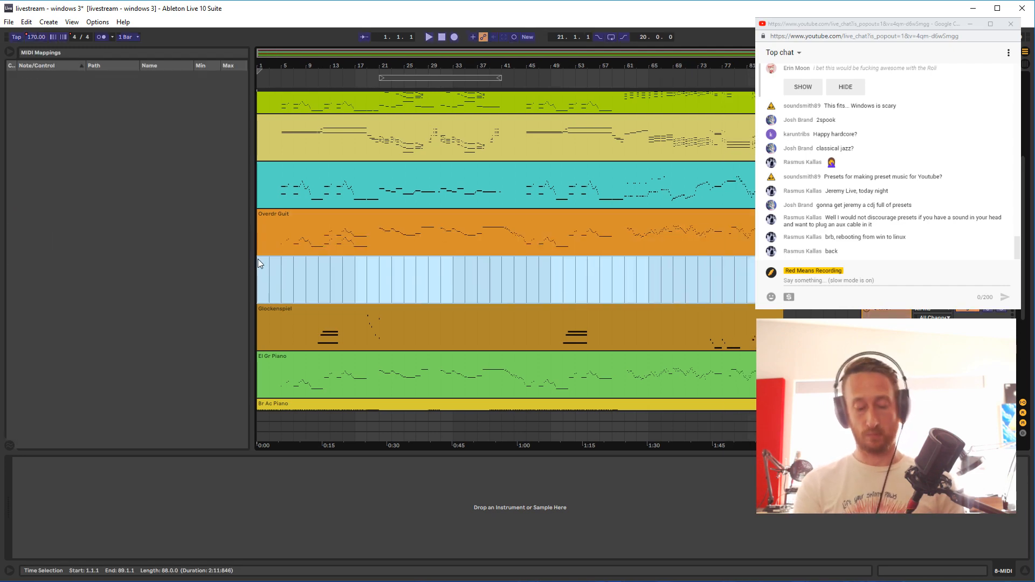
key(ctrl+m)
key(ctrl+shift+m)
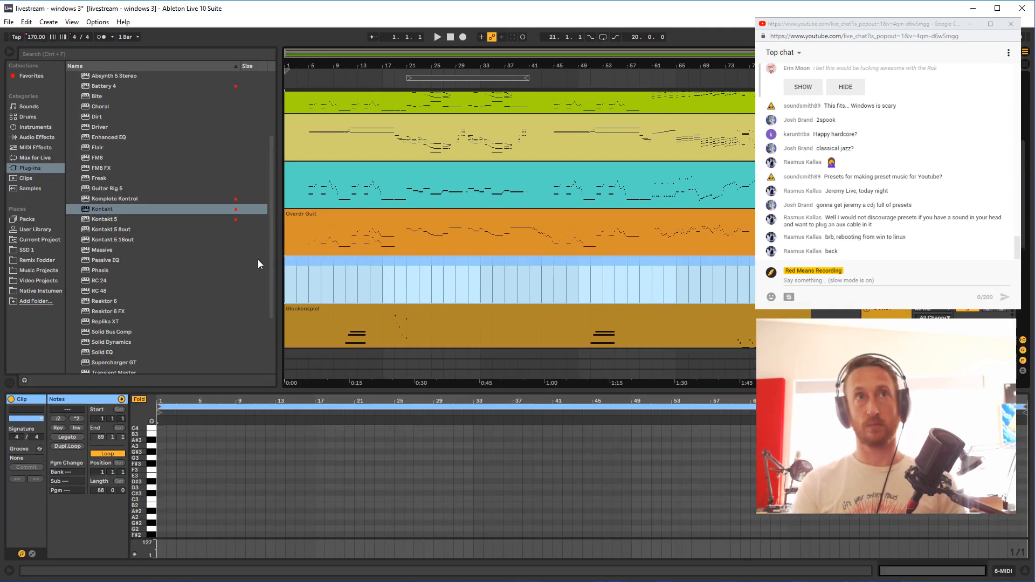
Open the Overdr Guit clip and add a placeholder F2 note at its very start, bar 1
click(356, 238)
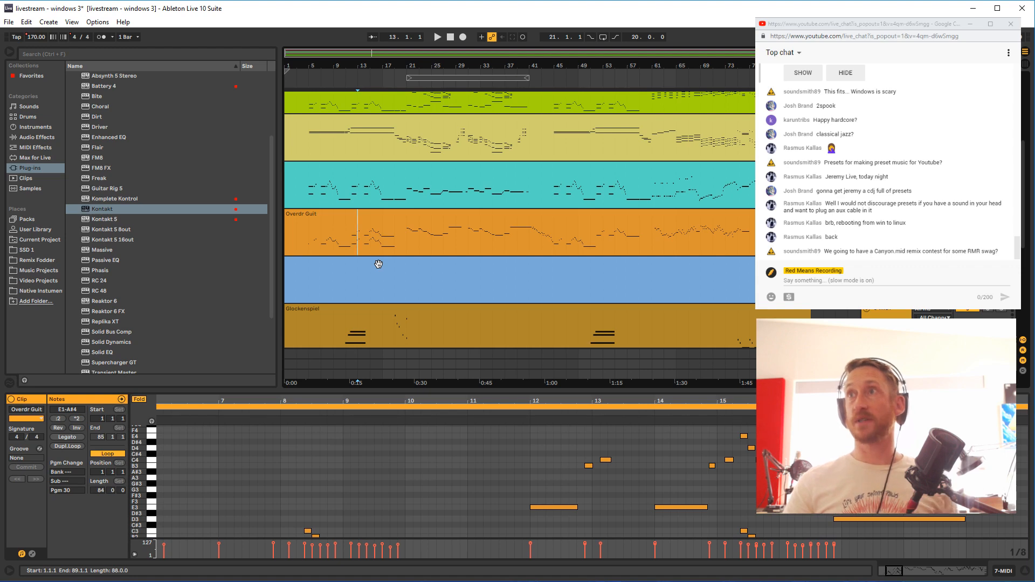
scroll(235, 494, down, 3)
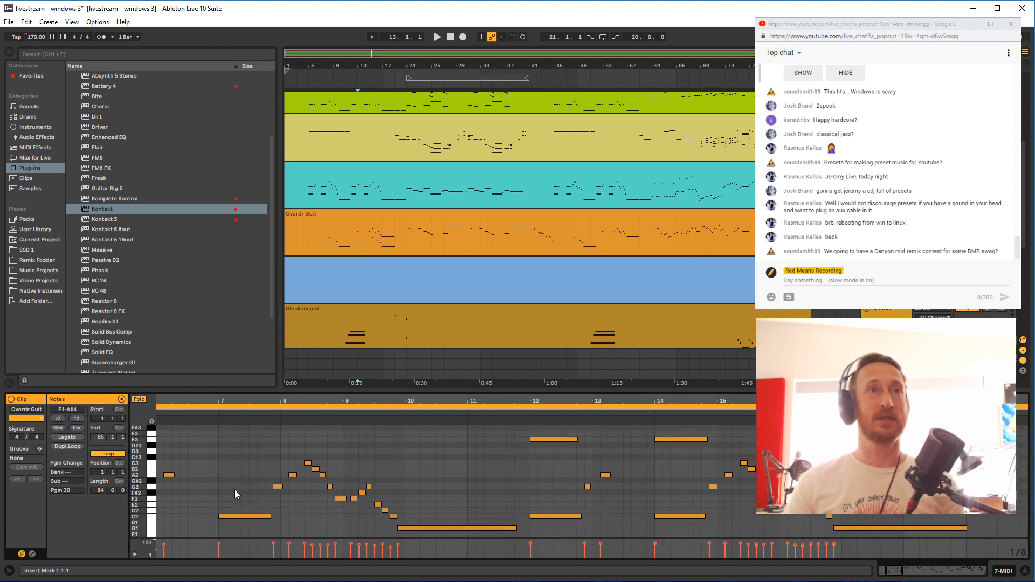
click(164, 498)
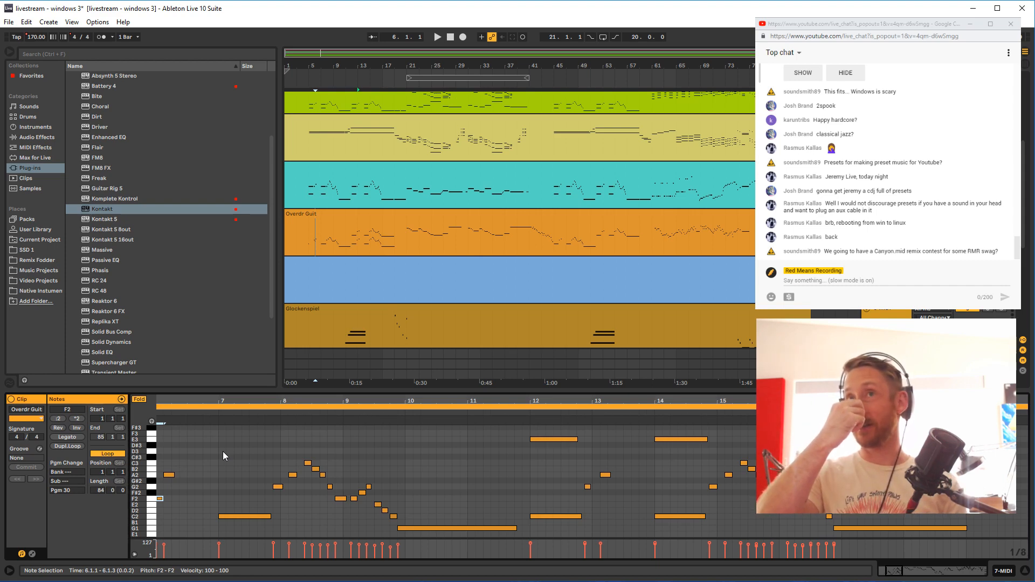
key(ctrl+a)
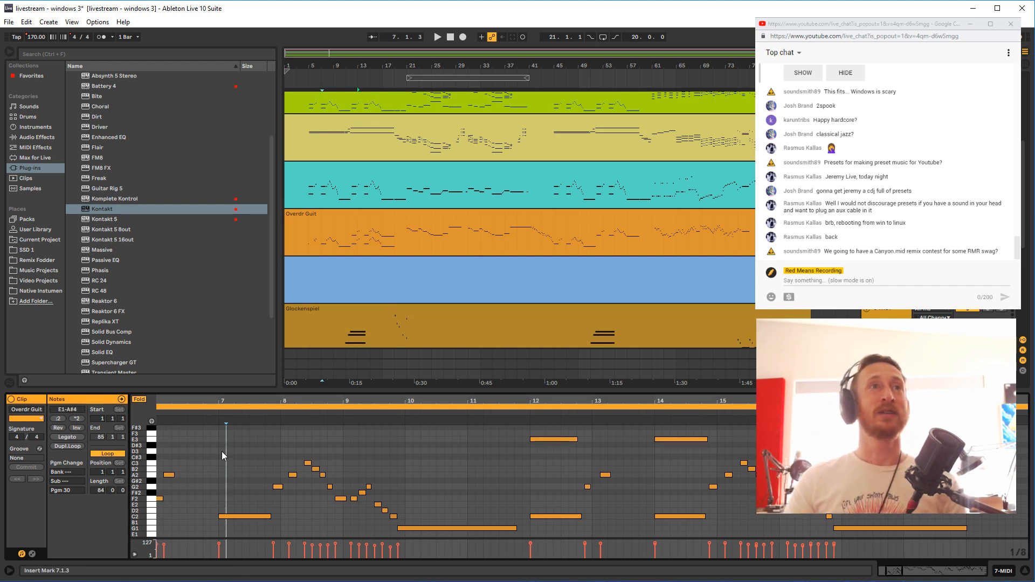
click(225, 455)
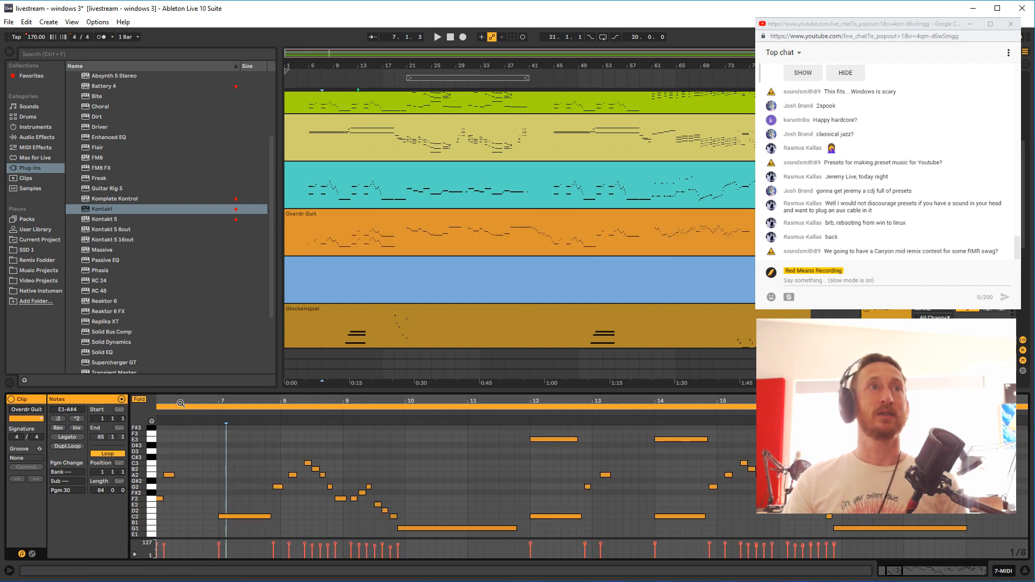
key(minus)
click(162, 499)
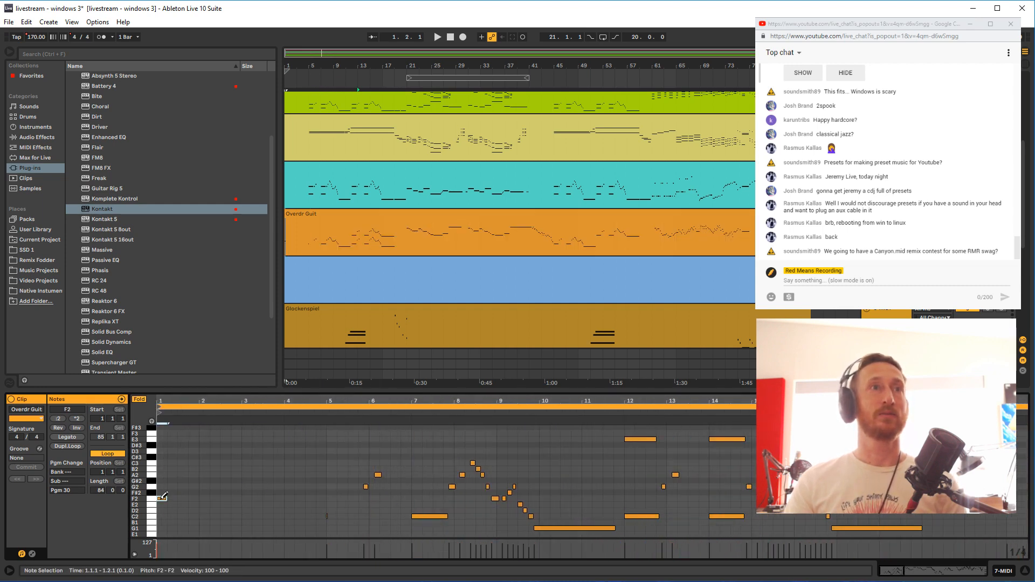
Copy all Overdr Guit notes into the empty clip on the track below and delete the placeholder F2 note at bar 1
key(ctrl+a)
key(ctrl+shift+m)
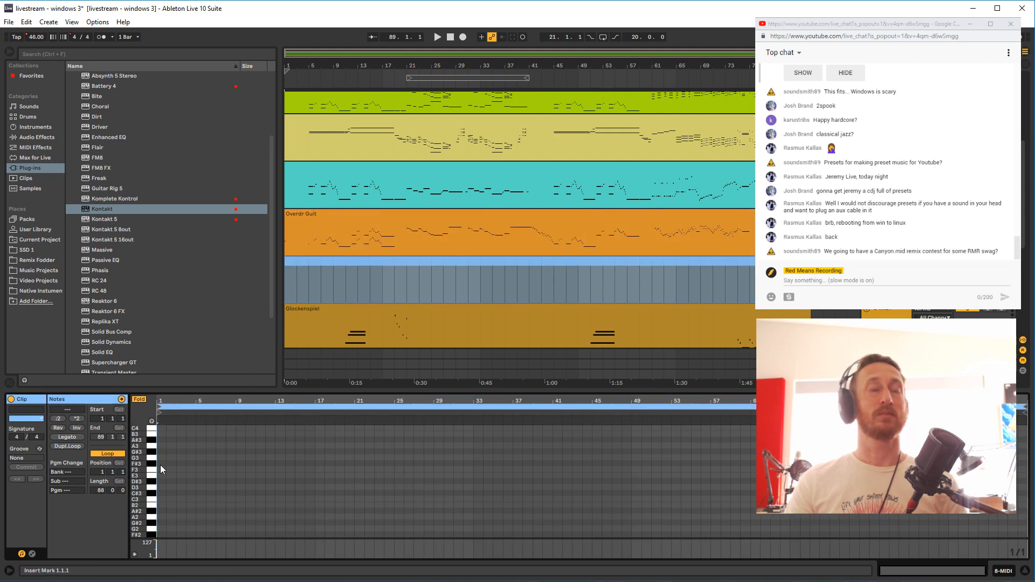
key(ctrl+v)
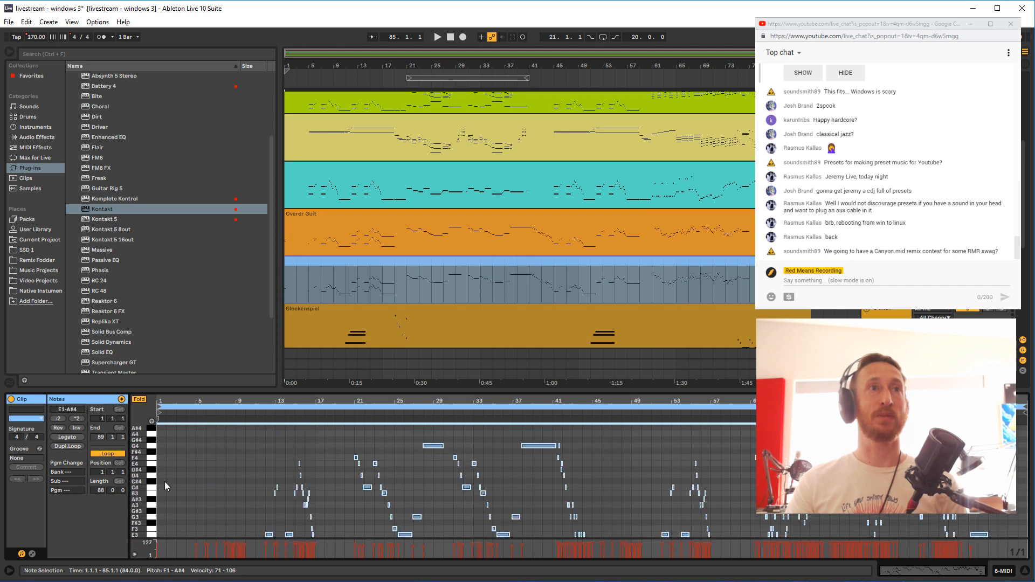
click(161, 448)
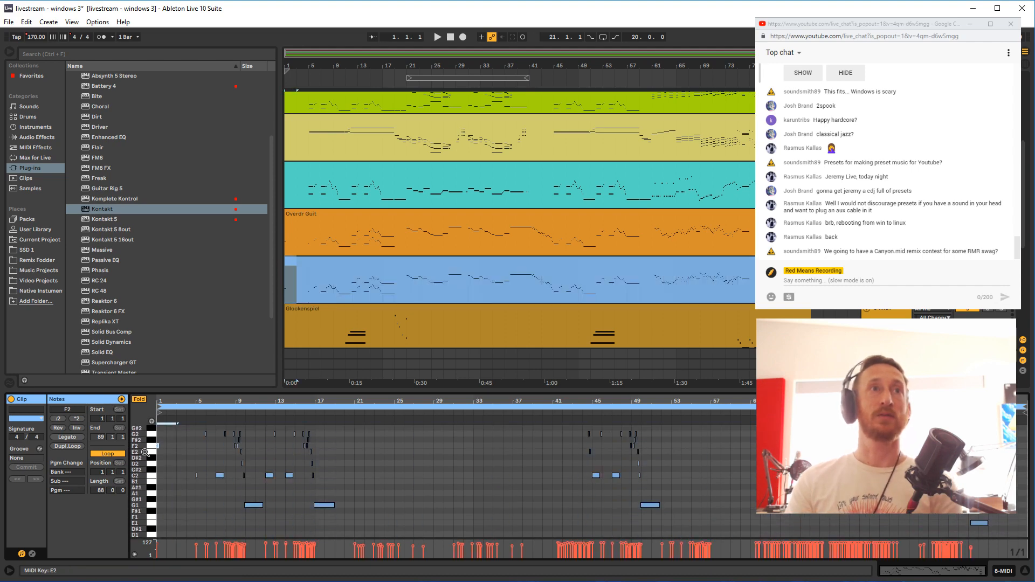
key(Delete)
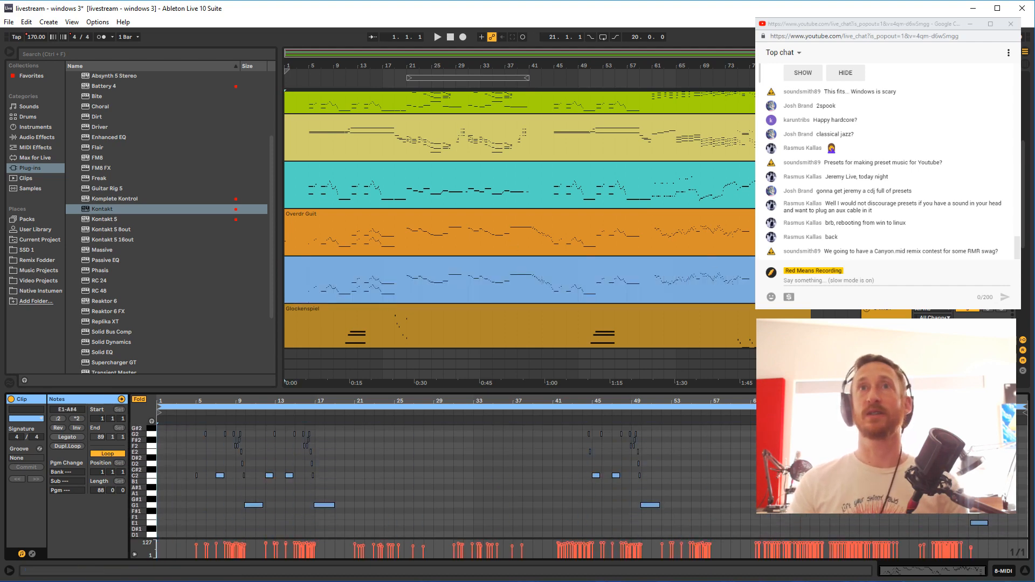
Rename the new track Guitar? and delete the original Overdr Guit track
click(486, 260)
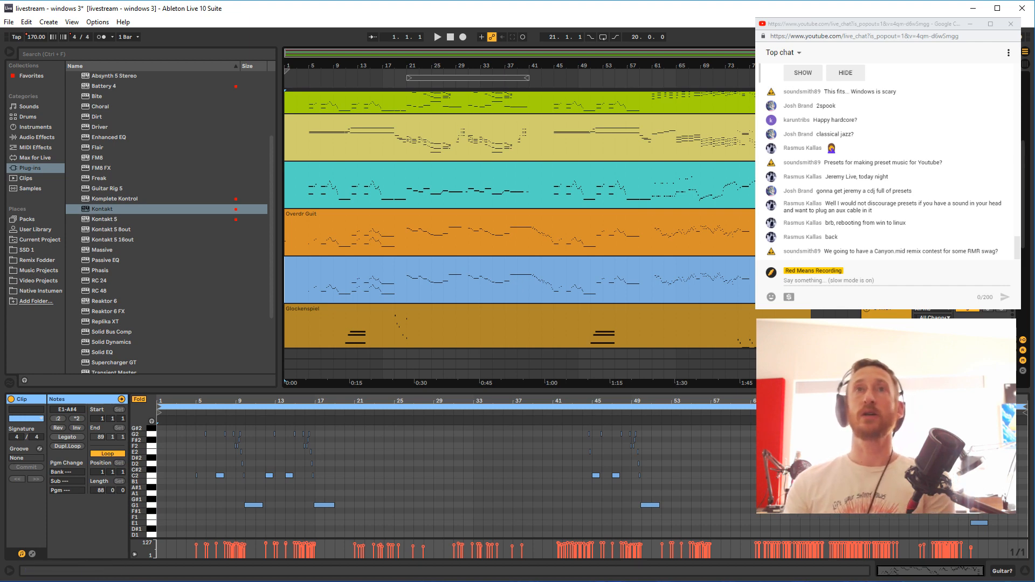
scroll(518, 215, down, 5)
scroll(517, 216, up, 4)
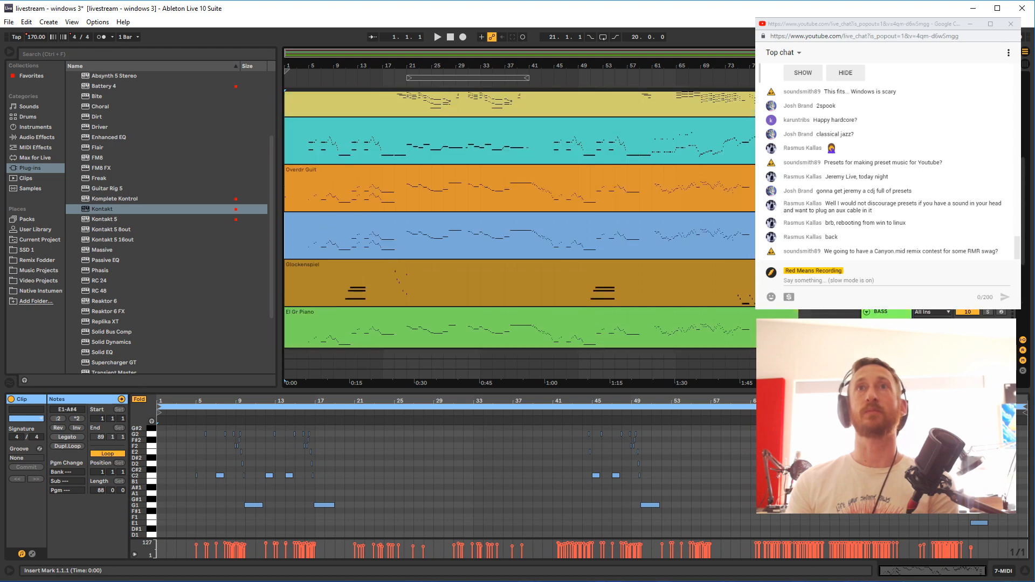
scroll(705, 185, down, 1)
click(705, 186)
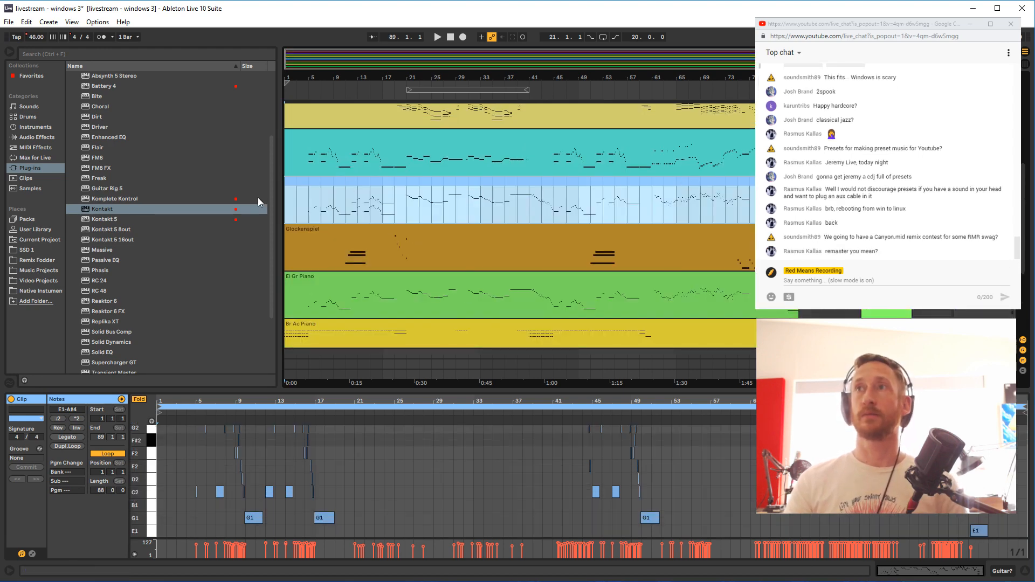
Play the arrangement from bar 7 and look through the tracks during playback
click(297, 211)
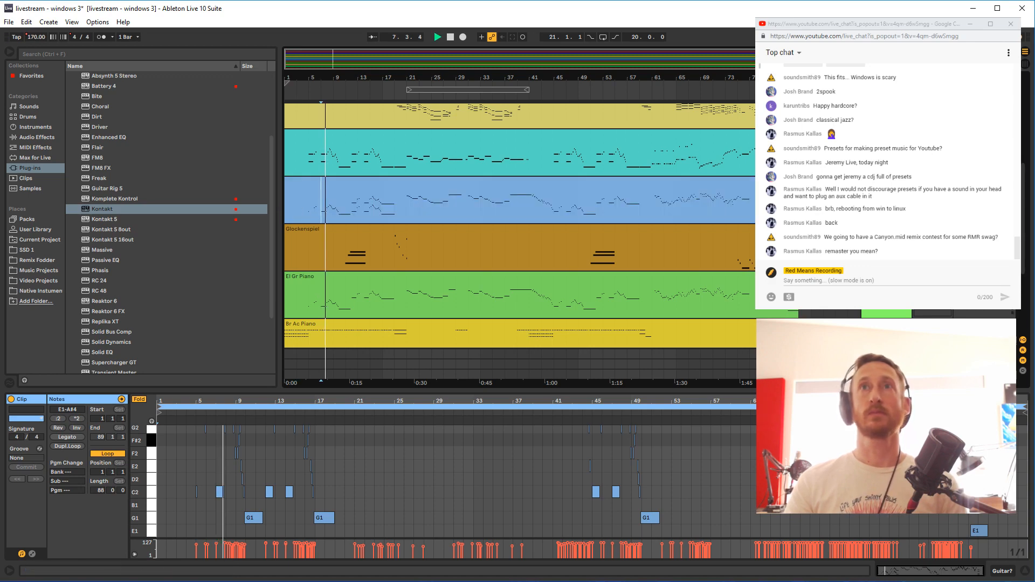
scroll(422, 210, up, 5)
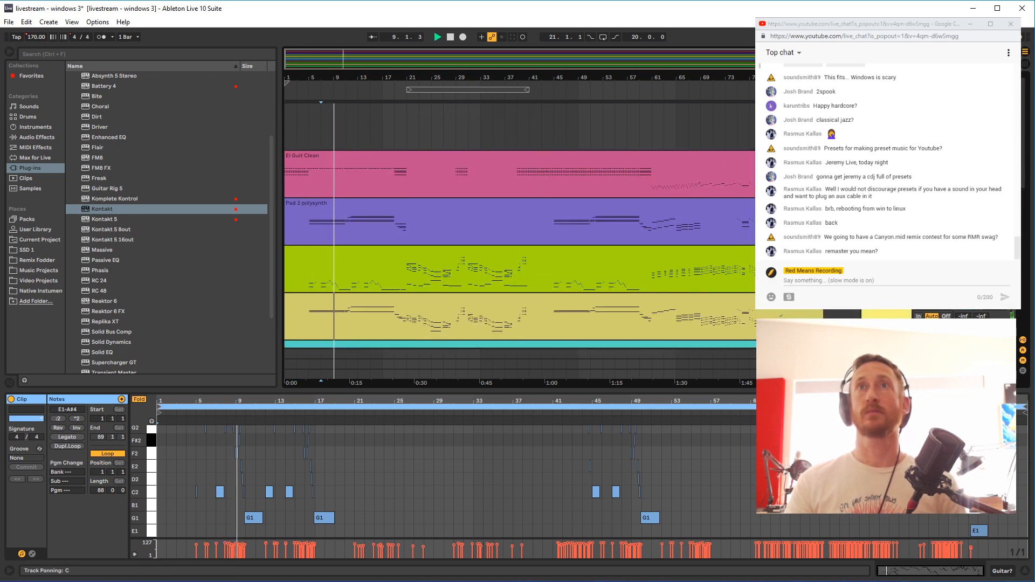
scroll(520, 242, down, 2)
scroll(447, 246, down, 3)
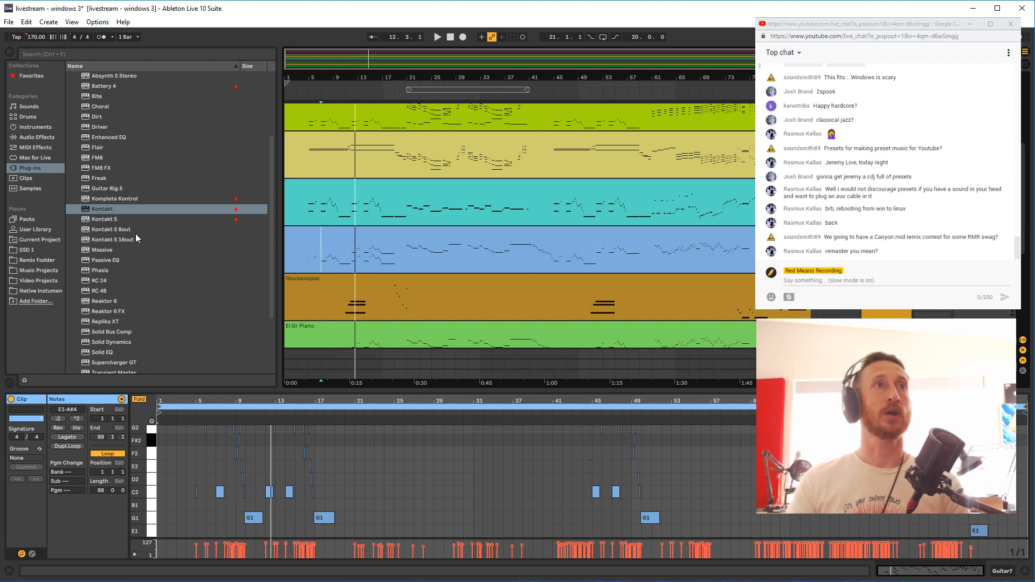
Add Kontakt to the Guitar? track and load the Analog Dreams instrument into it
drag(103, 209, 309, 267)
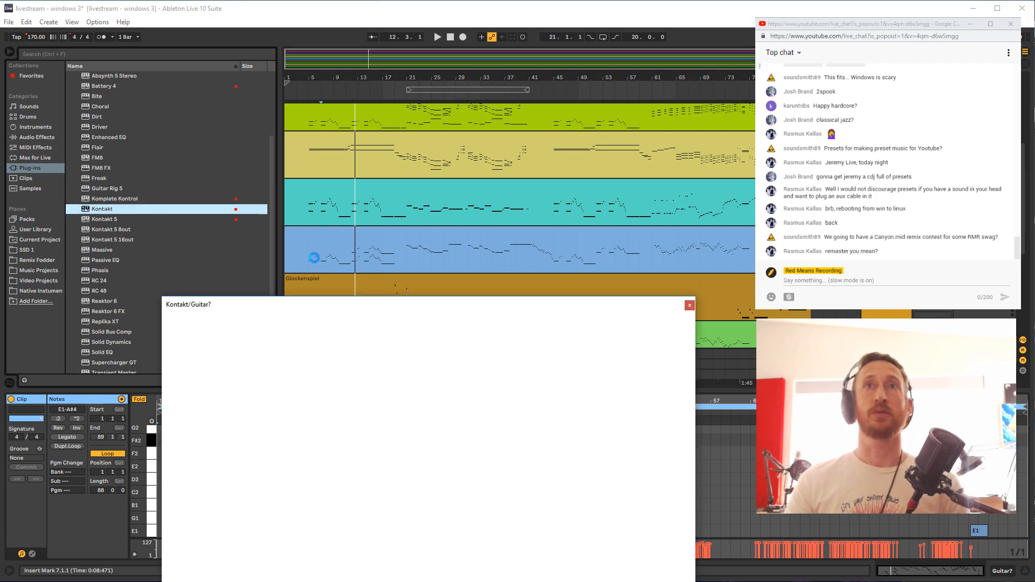
scroll(248, 431, down, 5)
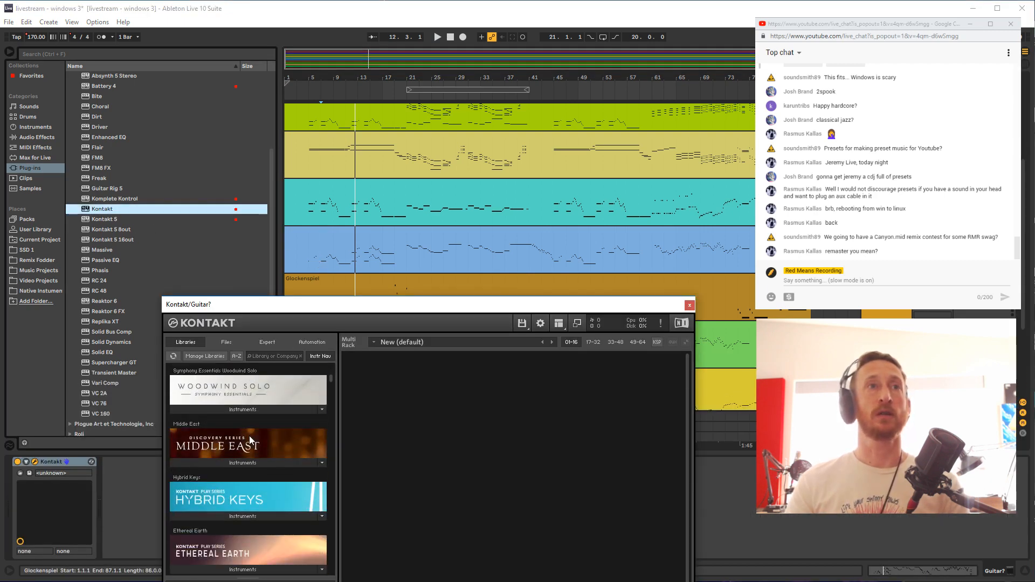
scroll(248, 438, down, 2)
click(236, 487)
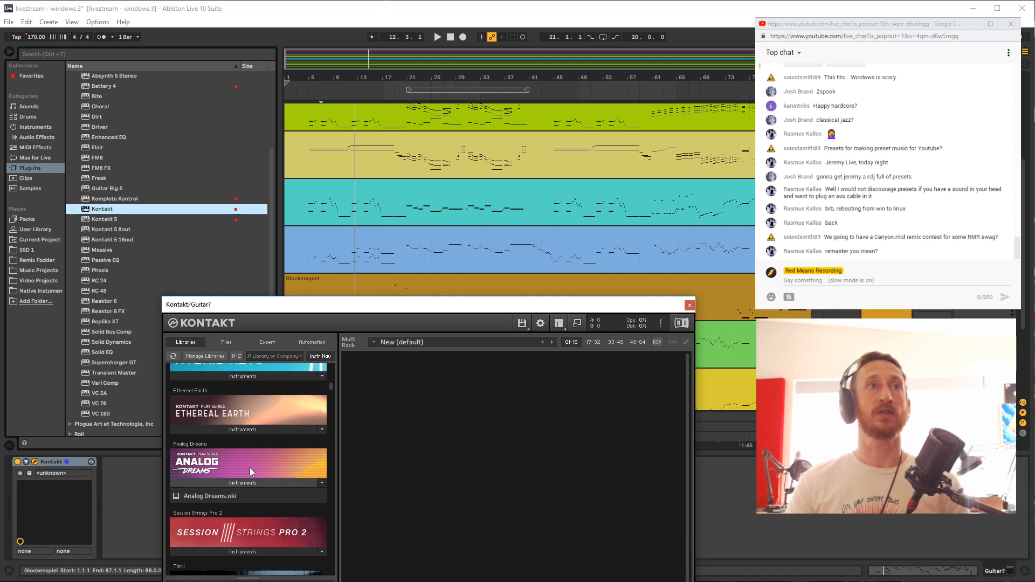
scroll(237, 467, down, 1)
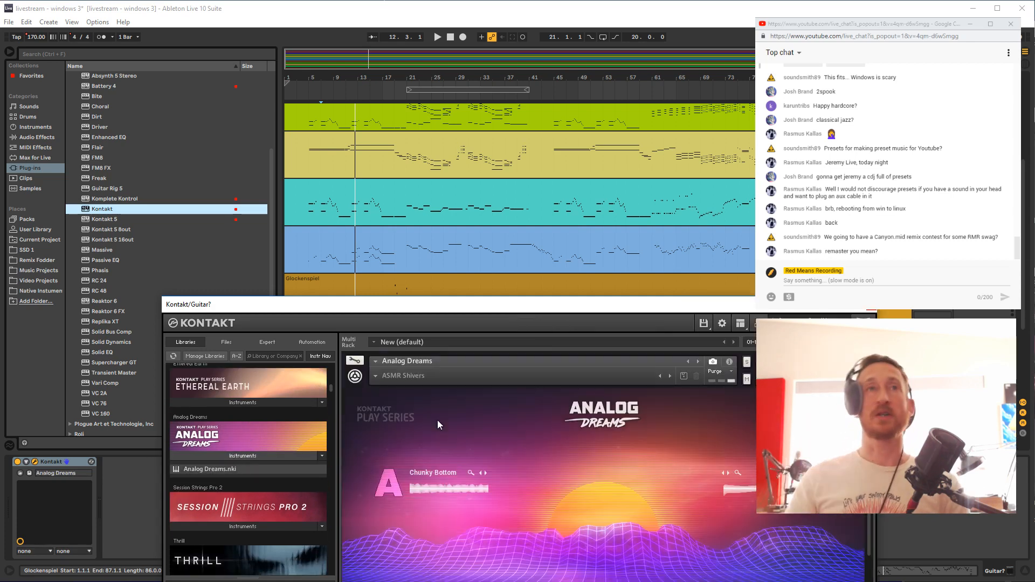
Load the Xplorer preset from the Leads category of Analog Dreams
drag(422, 311, 366, 207)
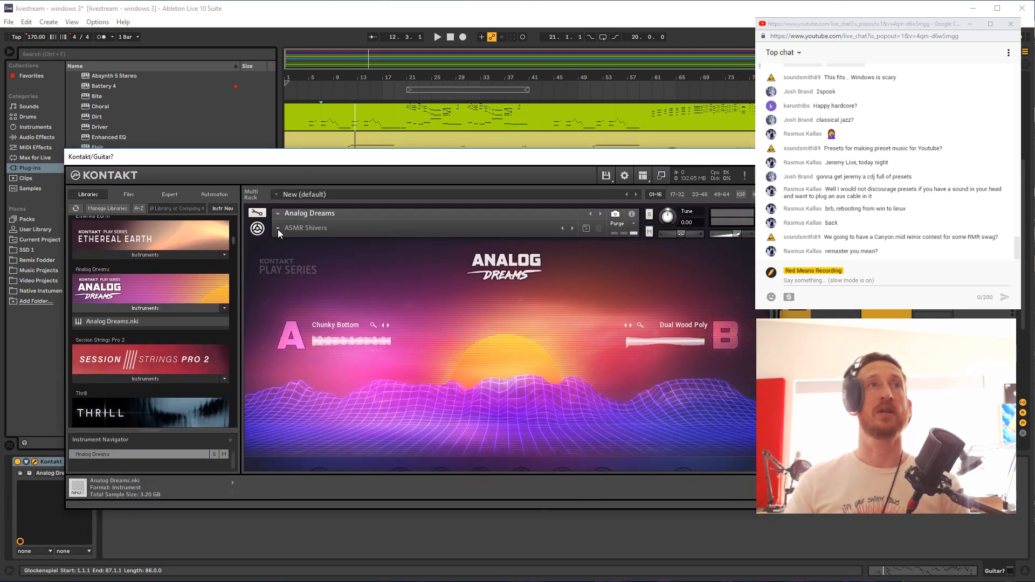
click(273, 229)
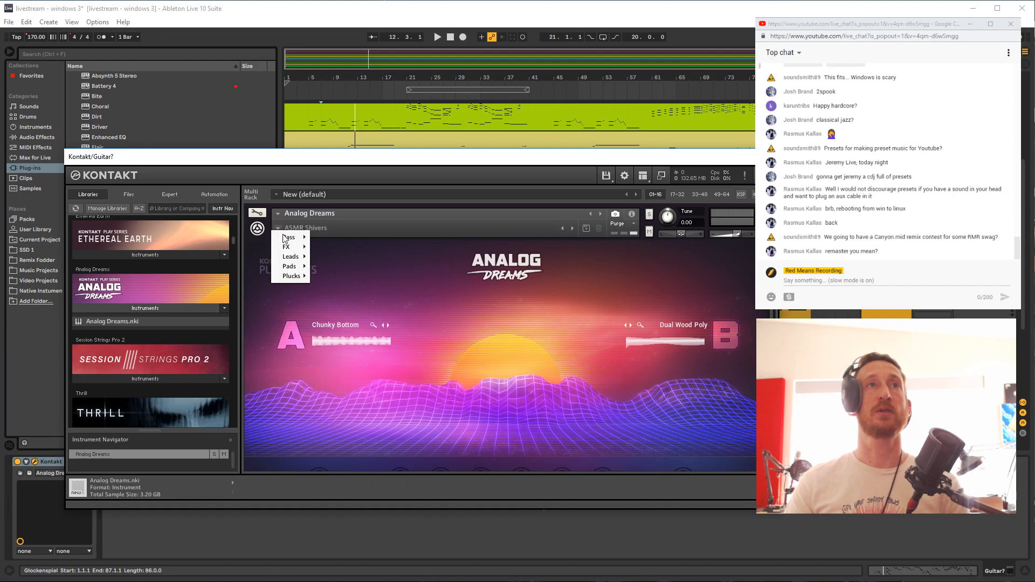
mouse_move(301, 260)
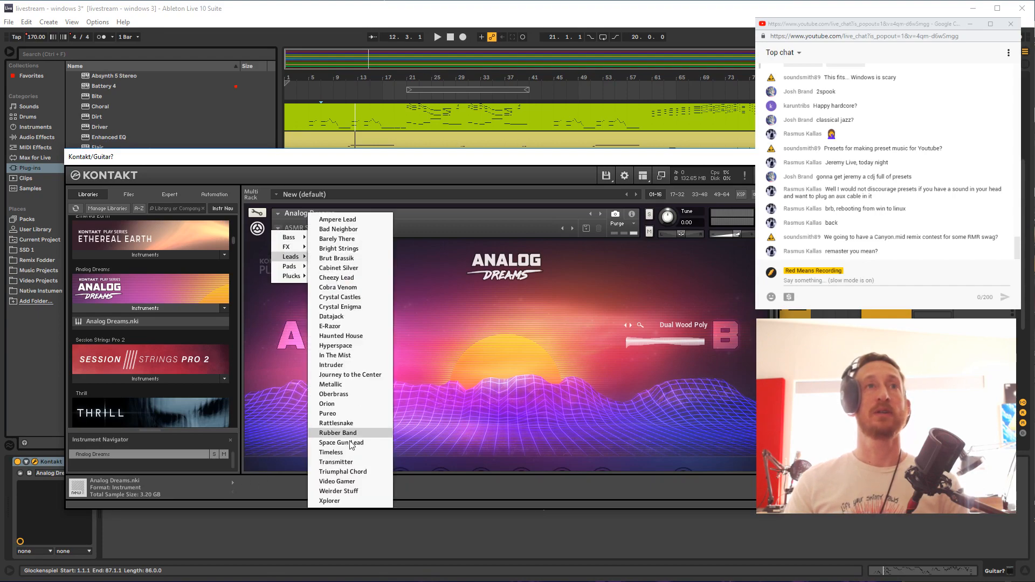
click(330, 501)
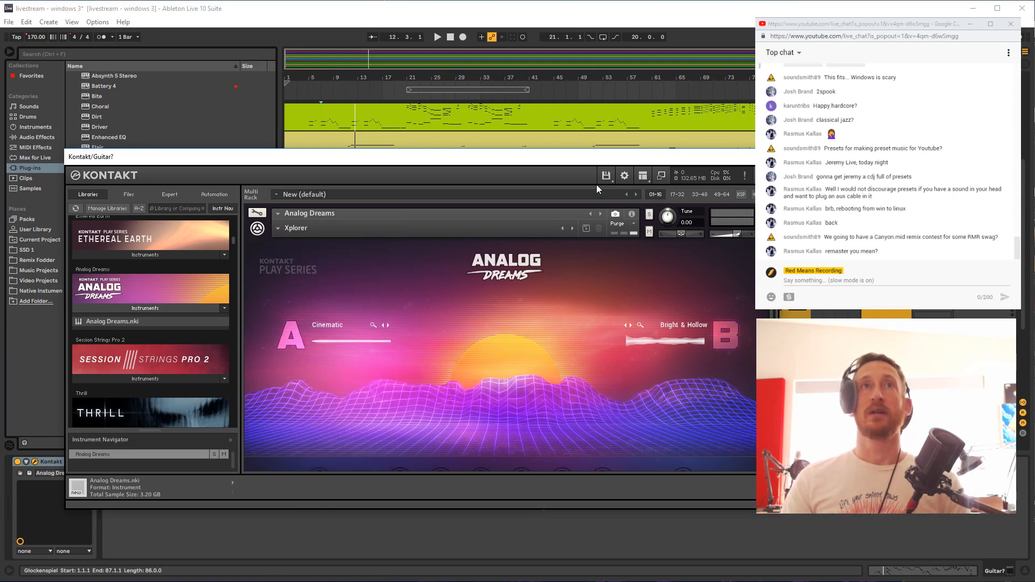
Play the arrangement from bar 7 to audition Xplorer, with the Kontakt window clear of the tracks, and set the playback start to bar 67
drag(585, 157, 569, 296)
key(space)
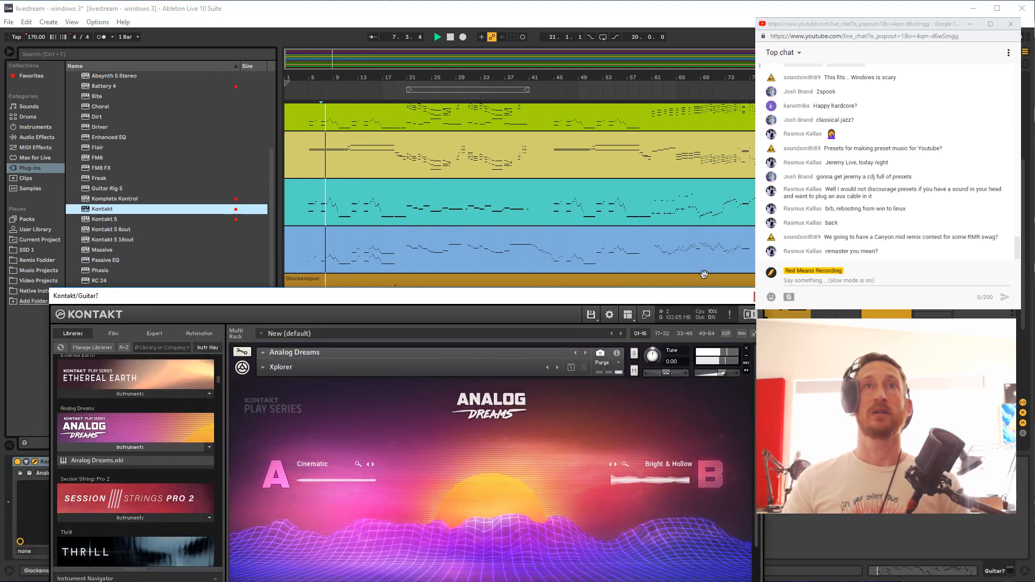
click(688, 262)
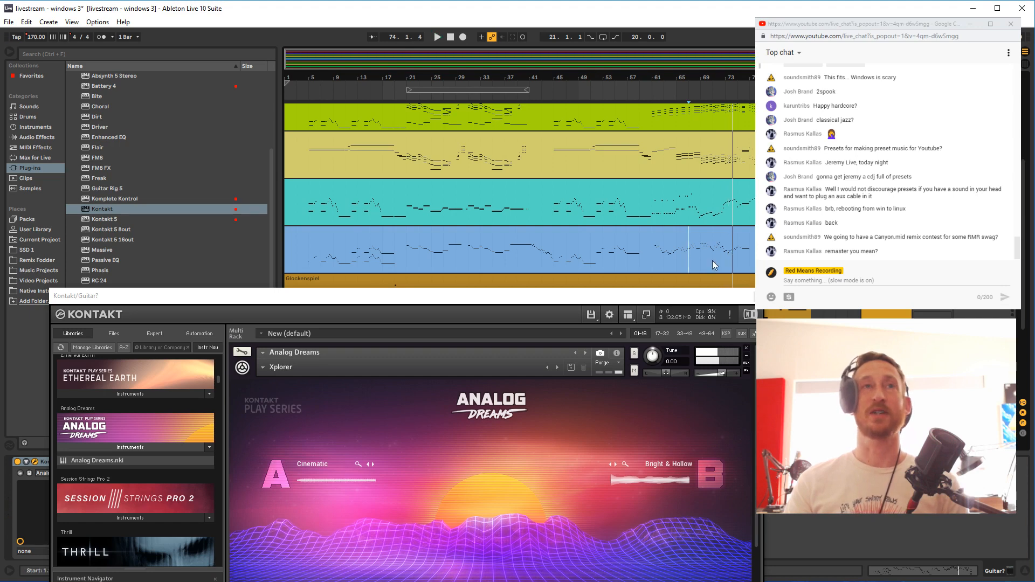
Play from bar 67 while stepping back through the Analog Dreams lead presets to Space Gun Lead
key(space)
click(546, 367)
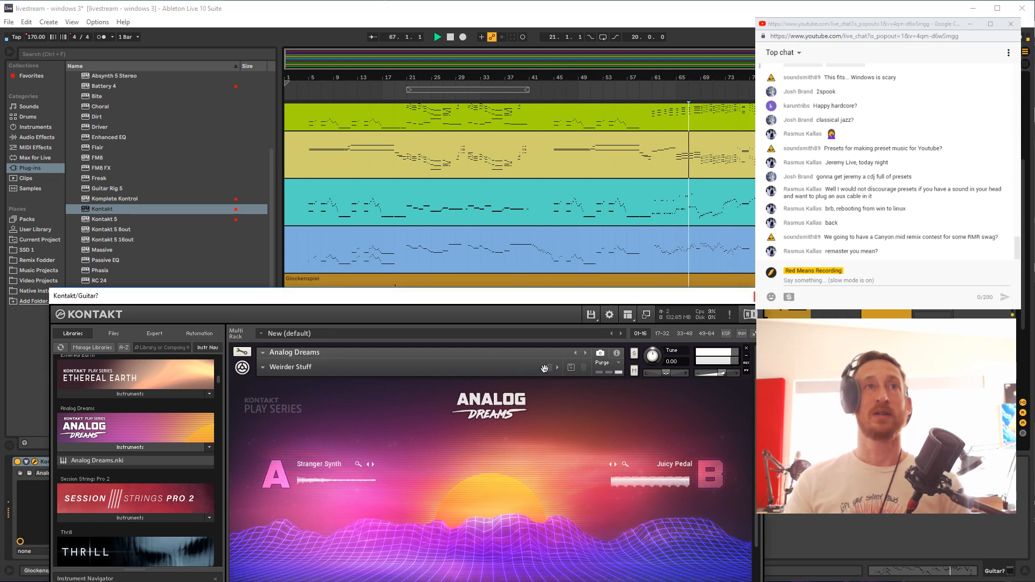
click(546, 368)
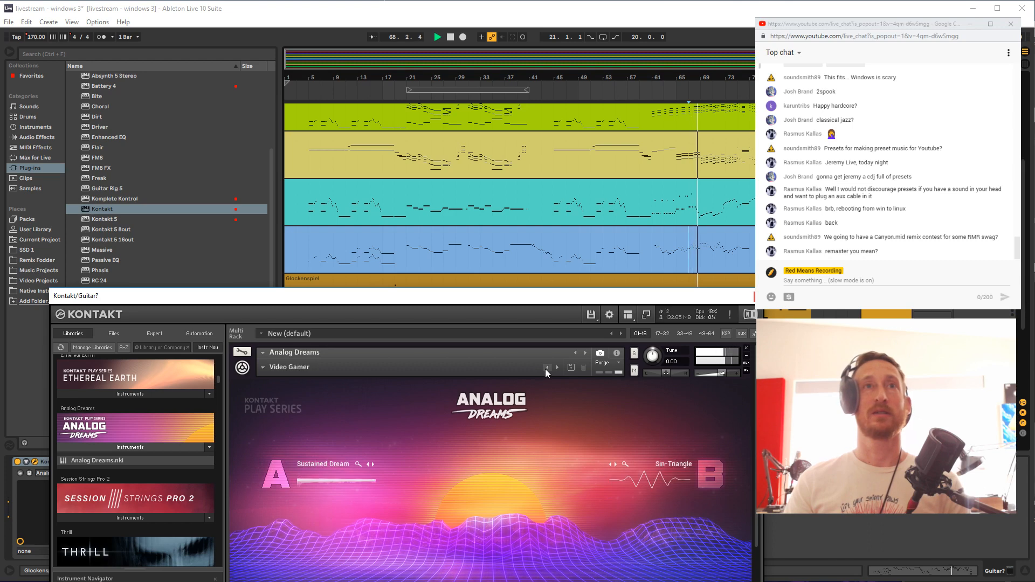
click(546, 369)
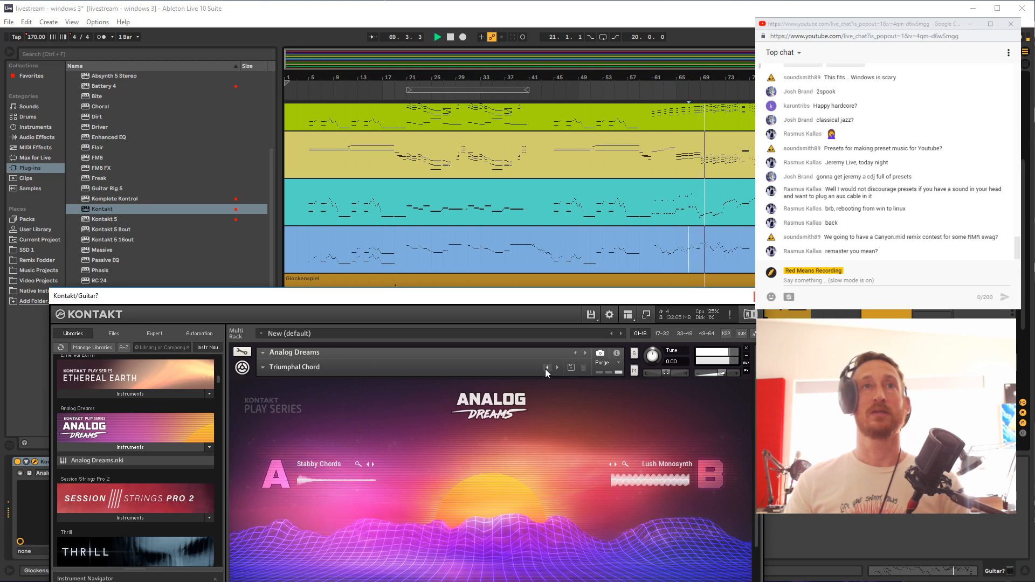
click(546, 368)
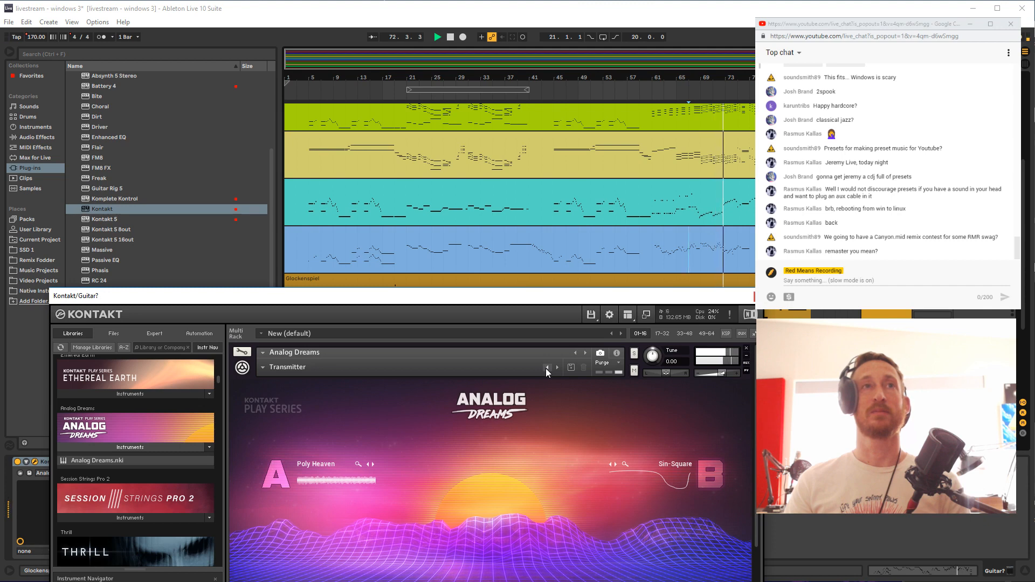
click(545, 368)
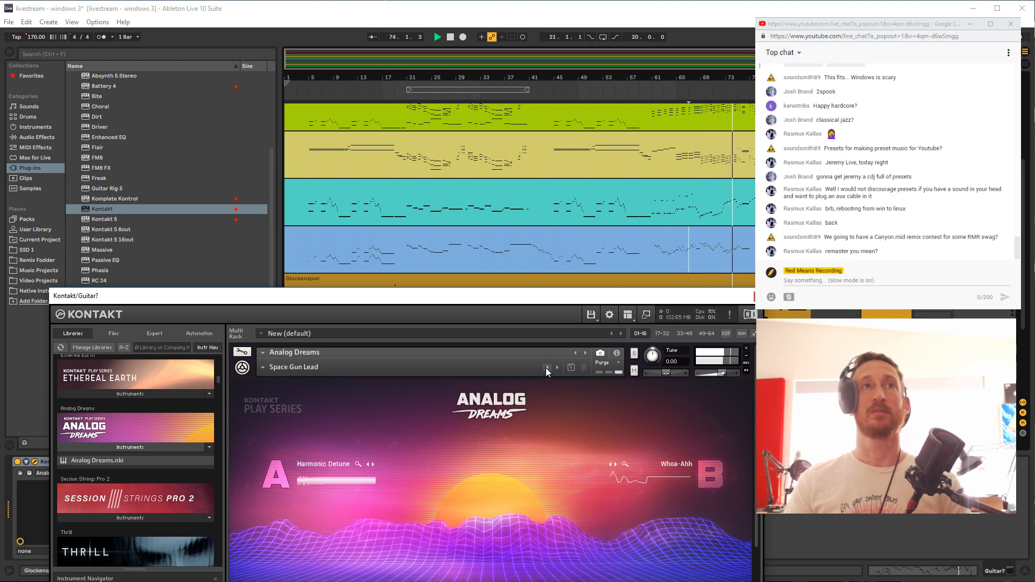
Replay from bar 67 to audition Space Gun Lead, hide the Kontakt window, and look over the remaining imported tracks
click(1031, 200)
key(space)
key(space)
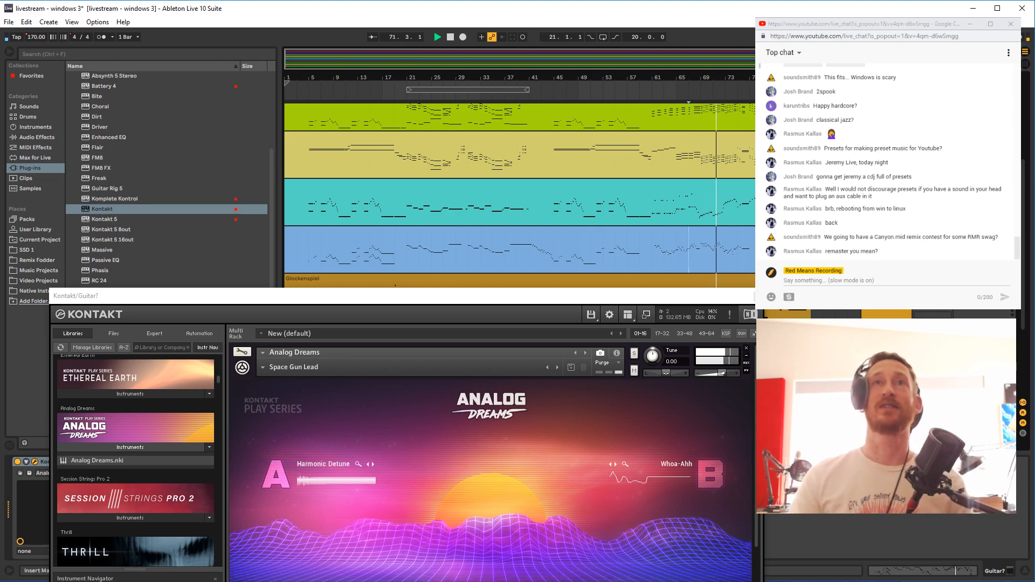
scroll(519, 196, up, 4)
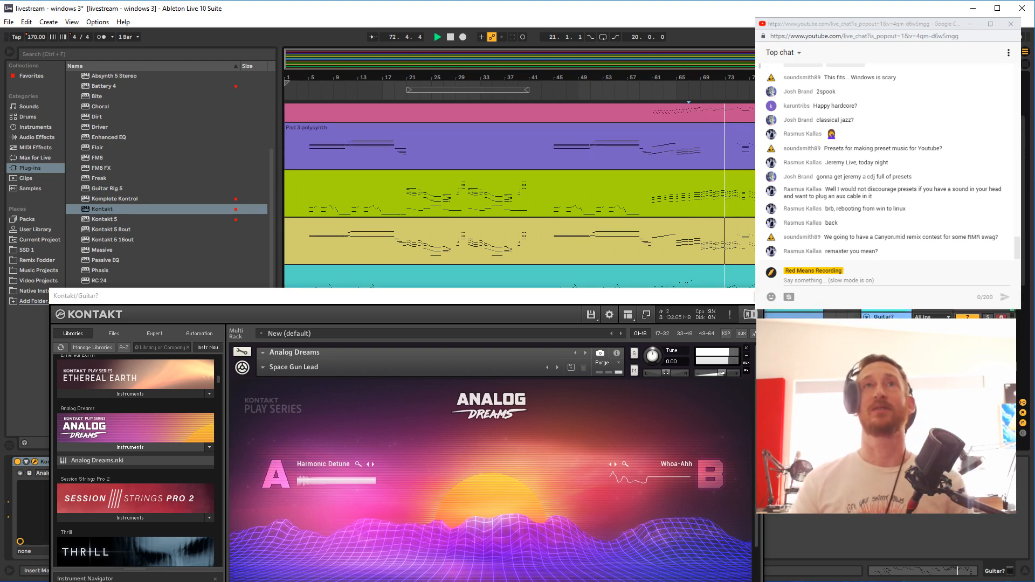
key(ctrl+alt+p)
scroll(519, 258, down, 4)
scroll(520, 257, down, 2)
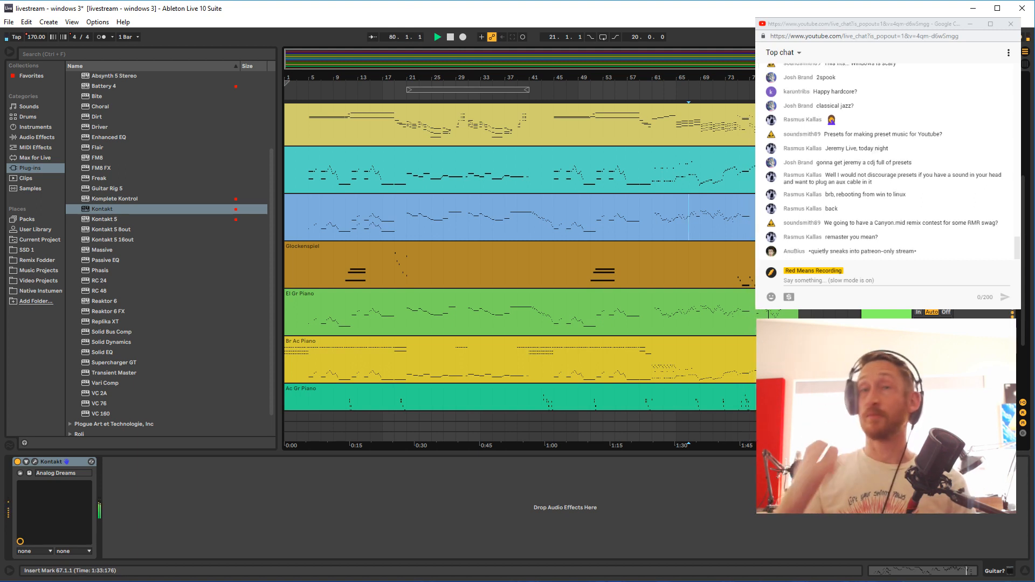
scroll(519, 257, down, 2)
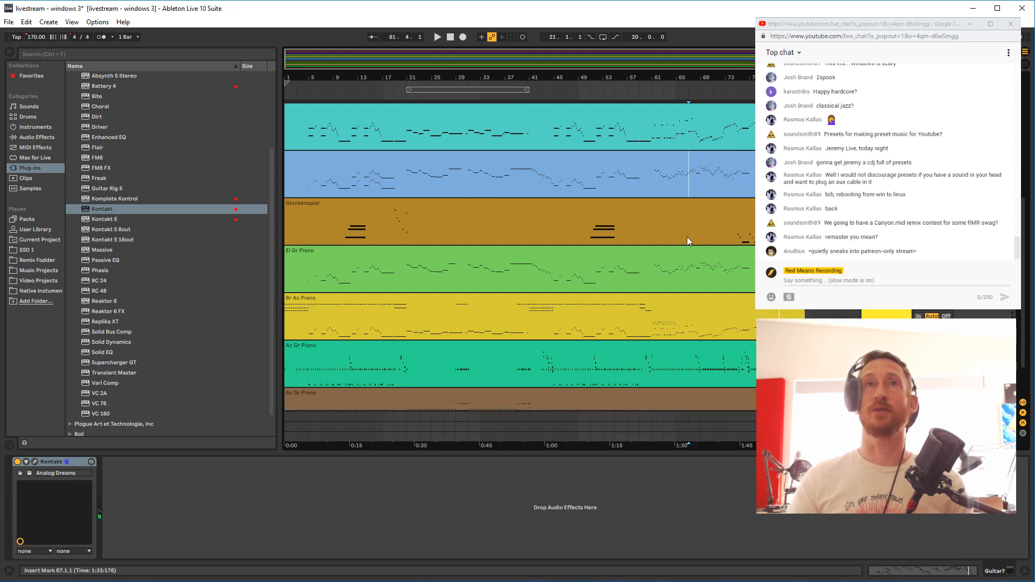
Save the set and open the Glockenspiel clip to examine its notes, with the note editor sized to keep the tracks in view
click(356, 238)
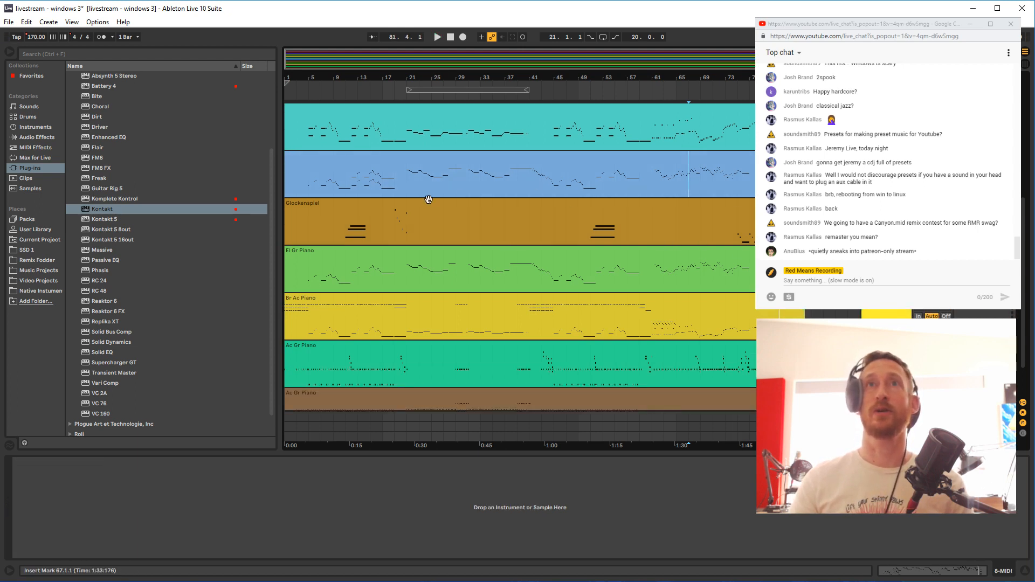
key(ctrl+s)
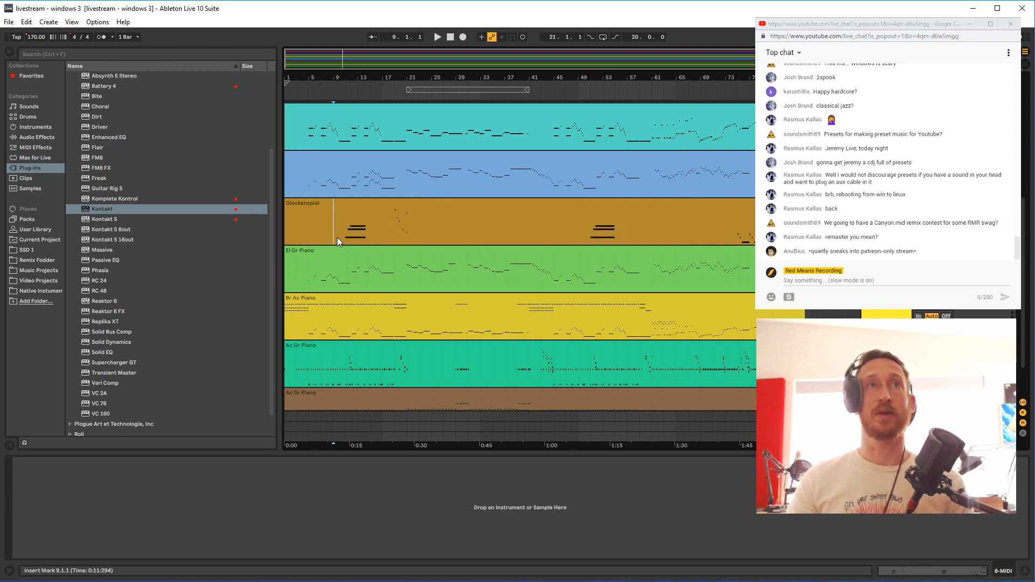
double_click(353, 219)
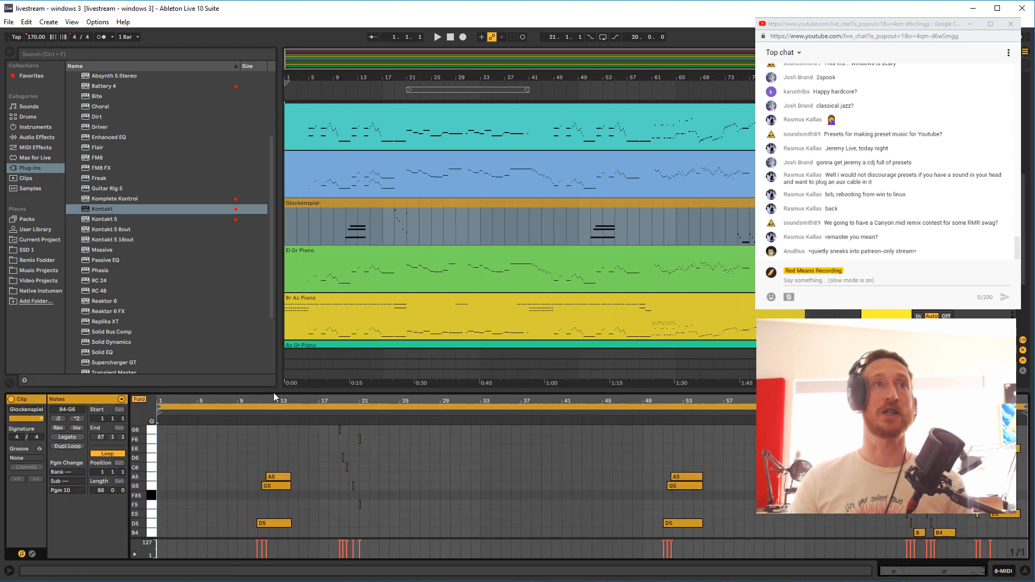
mouse_move(274, 392)
mouse_down()
mouse_move(263, 261)
mouse_move(248, 350)
mouse_move(206, 350)
mouse_up()
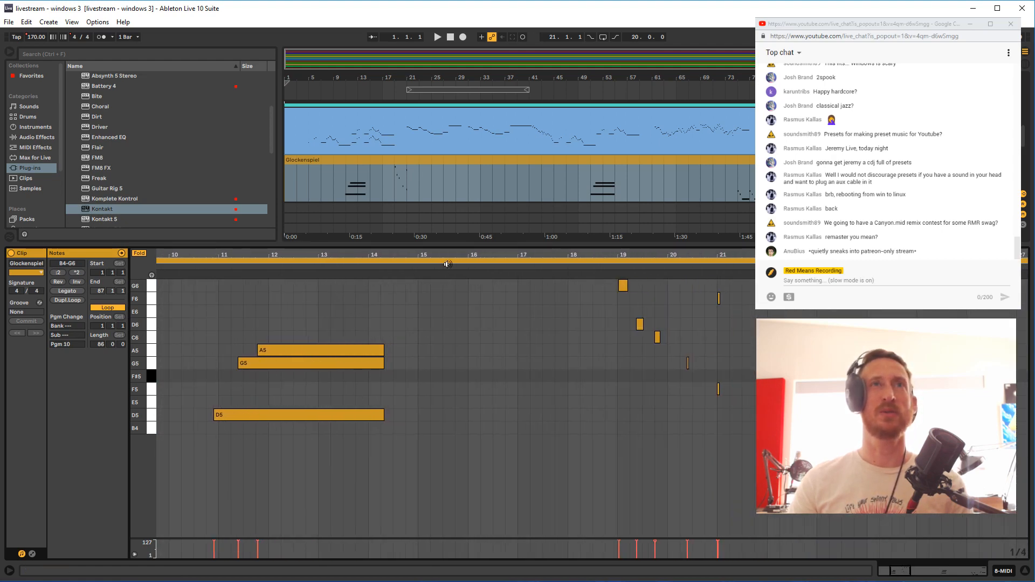
drag(447, 264, 448, 216)
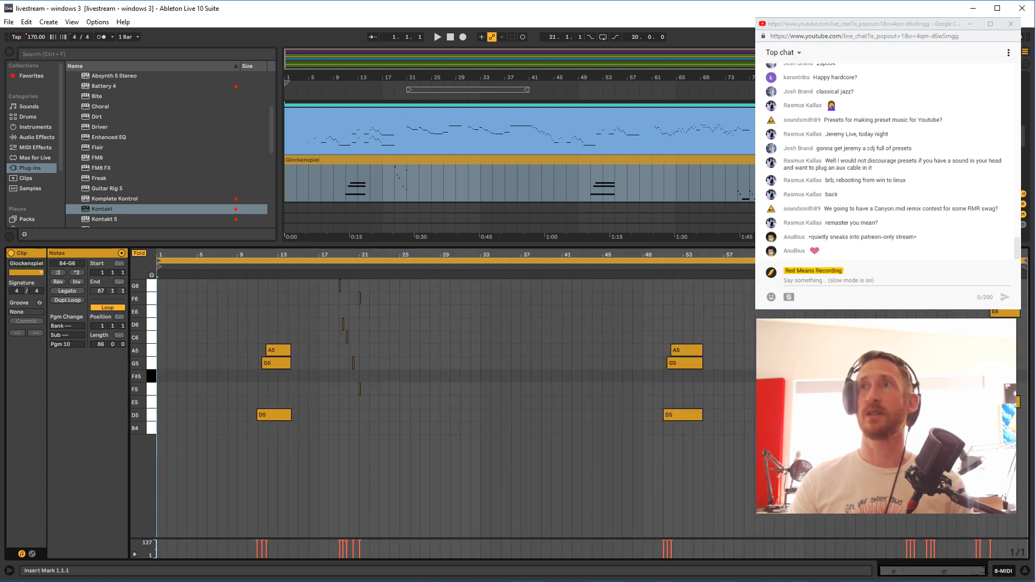
mouse_move(543, 256)
mouse_down()
mouse_move(544, 286)
mouse_move(544, 253)
mouse_up()
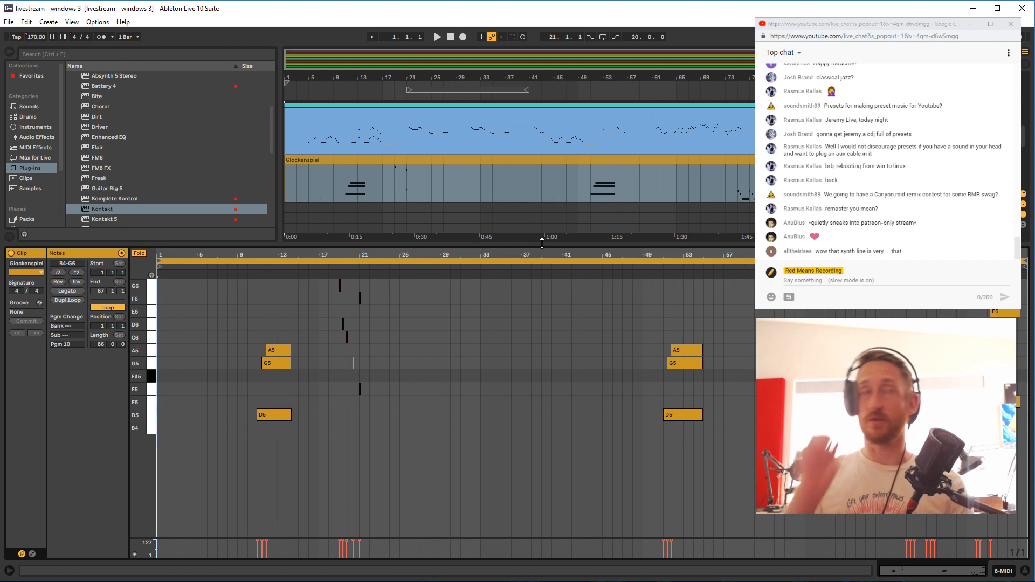
drag(542, 244, 538, 381)
scroll(478, 284, up, 5)
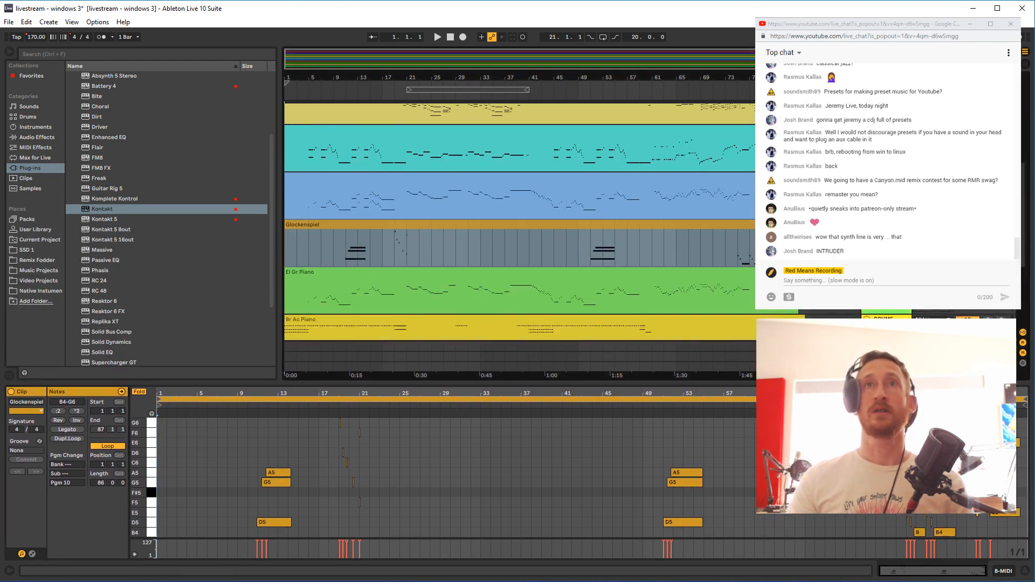
Add a MIDI track named BELL? below Glockenspiel with an empty clip from bar 1 to bar 89
click(518, 277)
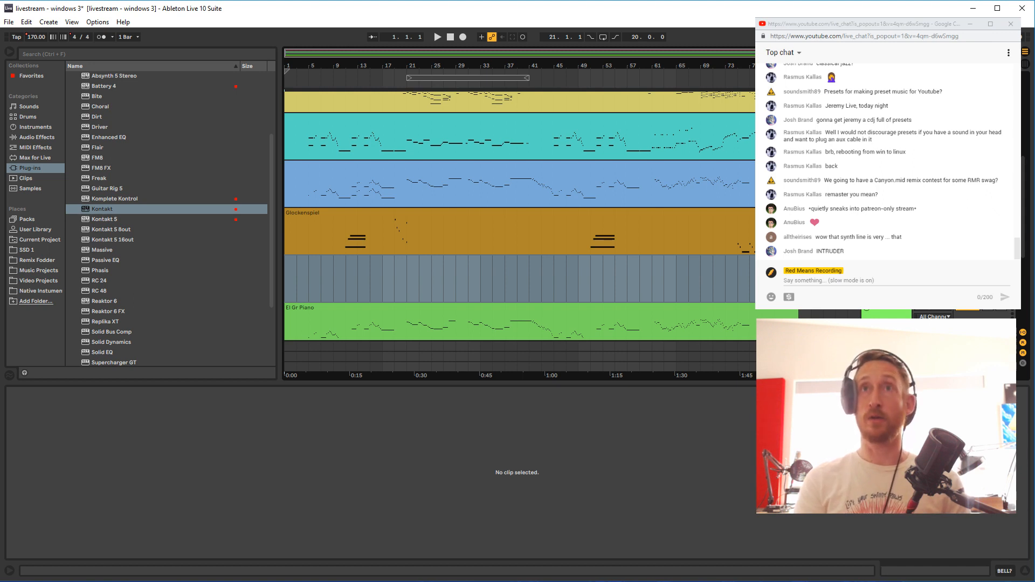
click(782, 278)
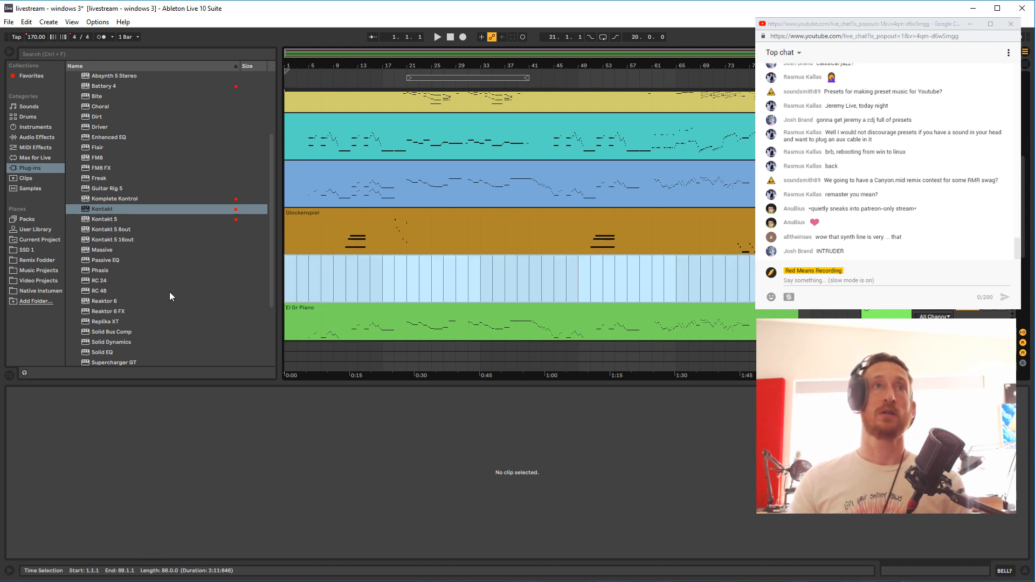
Add an A5 marker note at bar 1 of the Glockenspiel clip and copy all of the clip's notes
click(304, 223)
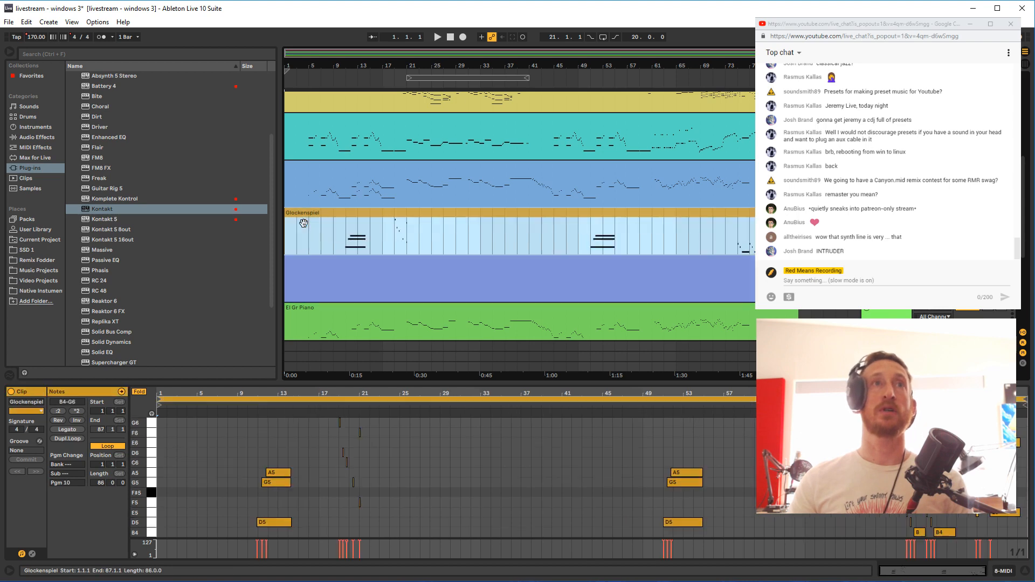
click(258, 398)
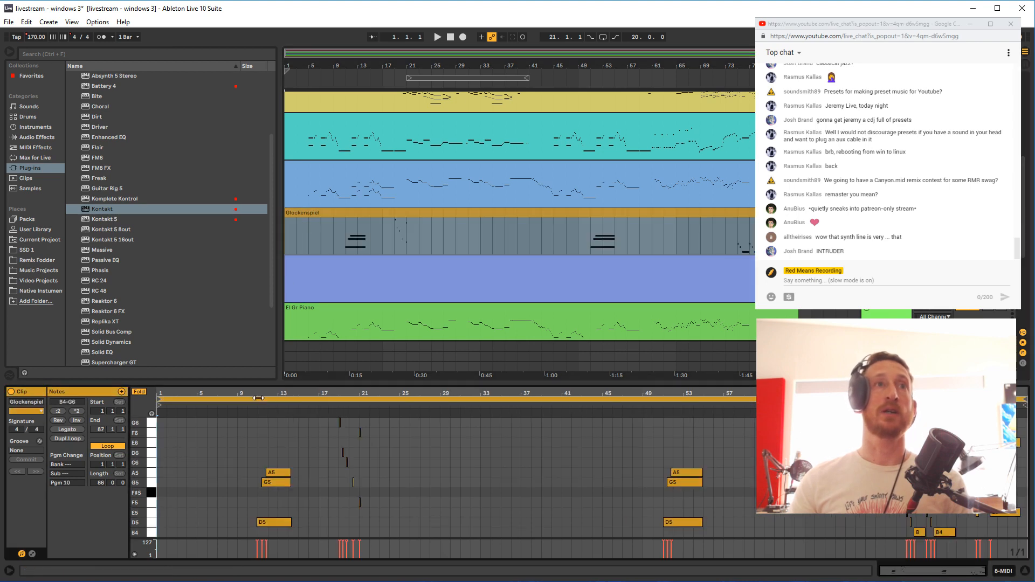
click(163, 473)
key(ctrl+a)
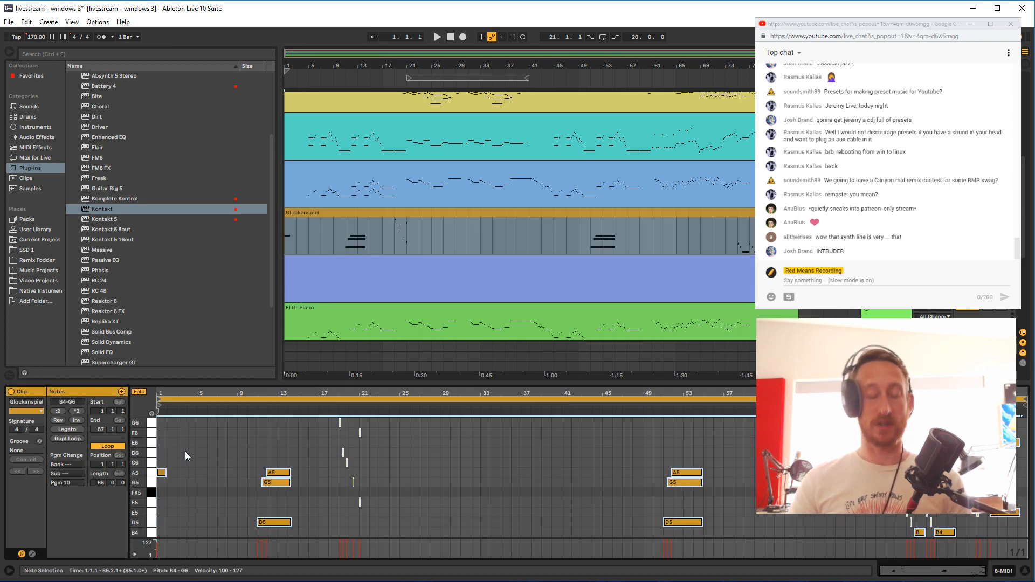
click(217, 457)
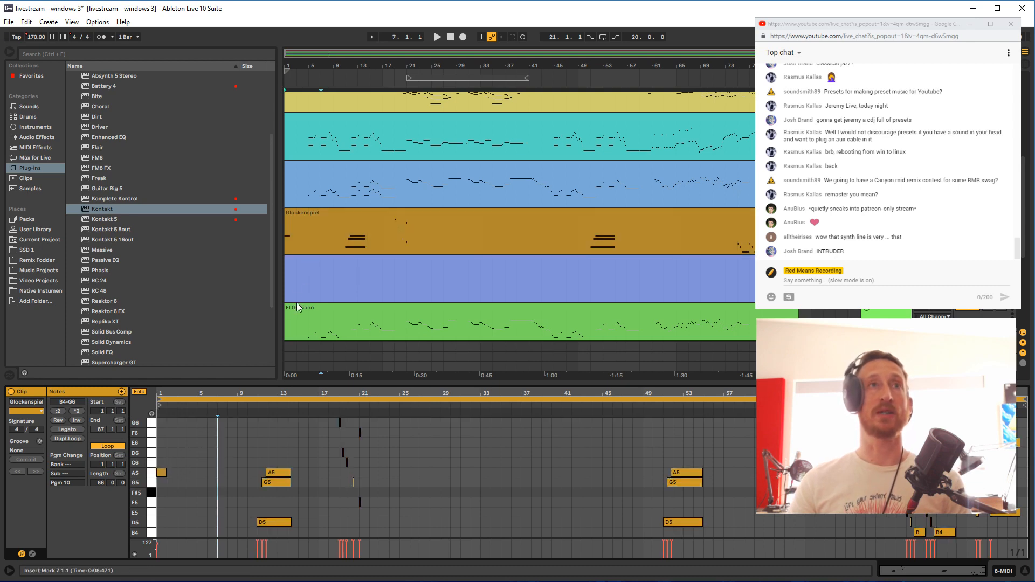
Paste the copied notes at the start of the BELL? clip and remove its A5 marker note at bar 1
click(297, 297)
click(160, 460)
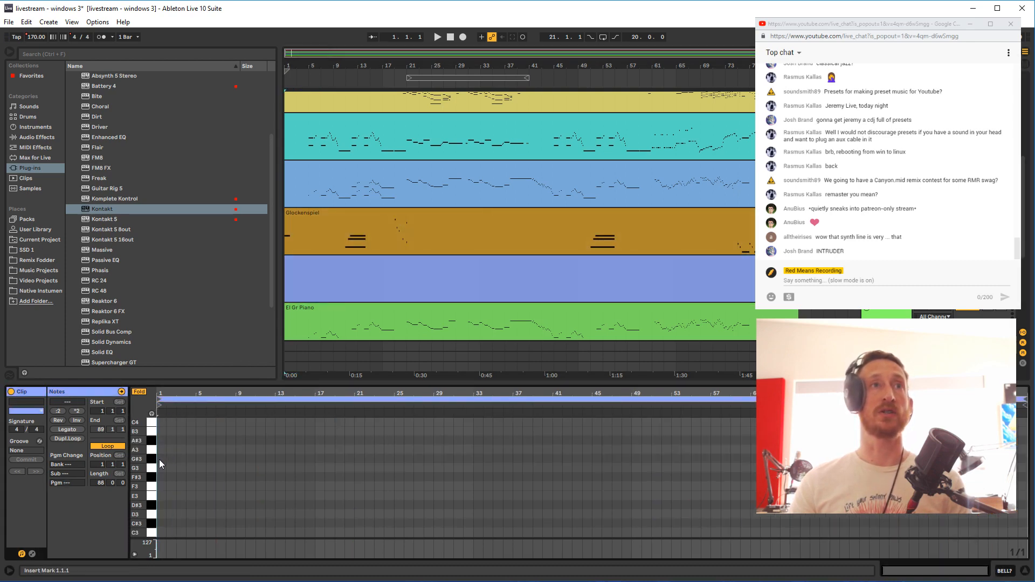
key(ctrl+v)
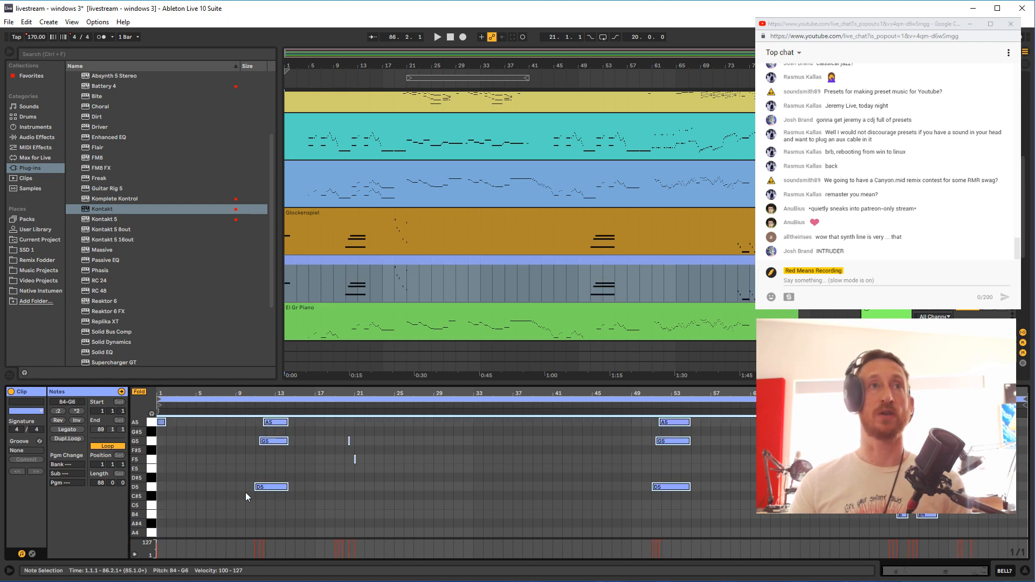
drag(164, 427, 188, 426)
Remove the A5 marker note from the Glockenspiel clip and delete the Glockenspiel track
click(328, 234)
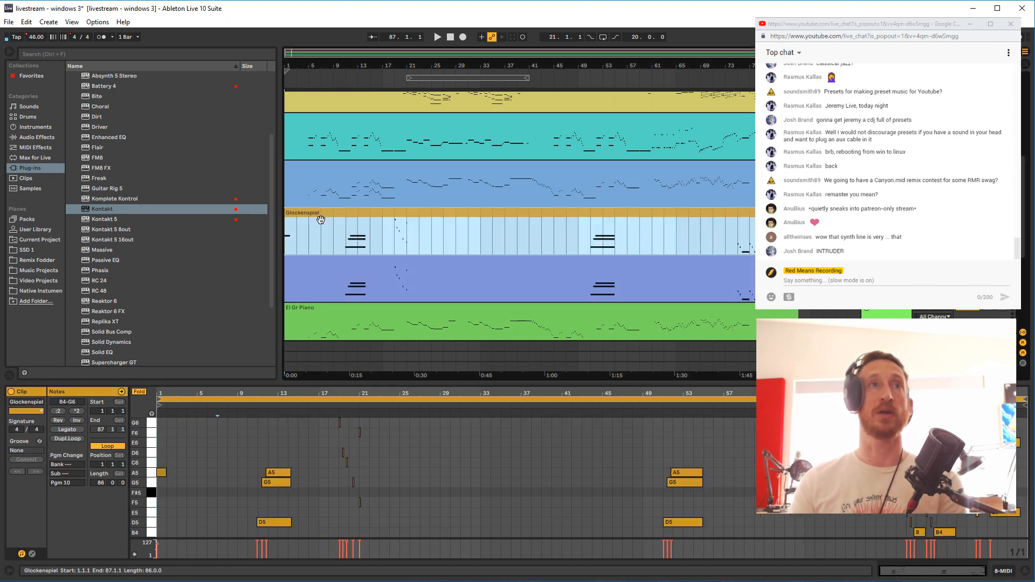
click(182, 463)
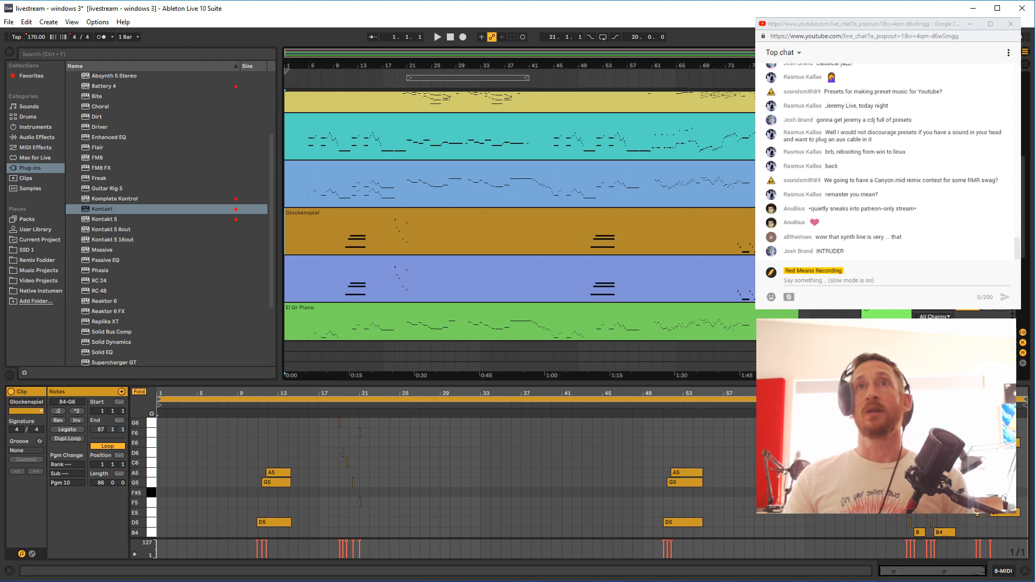
key(Delete)
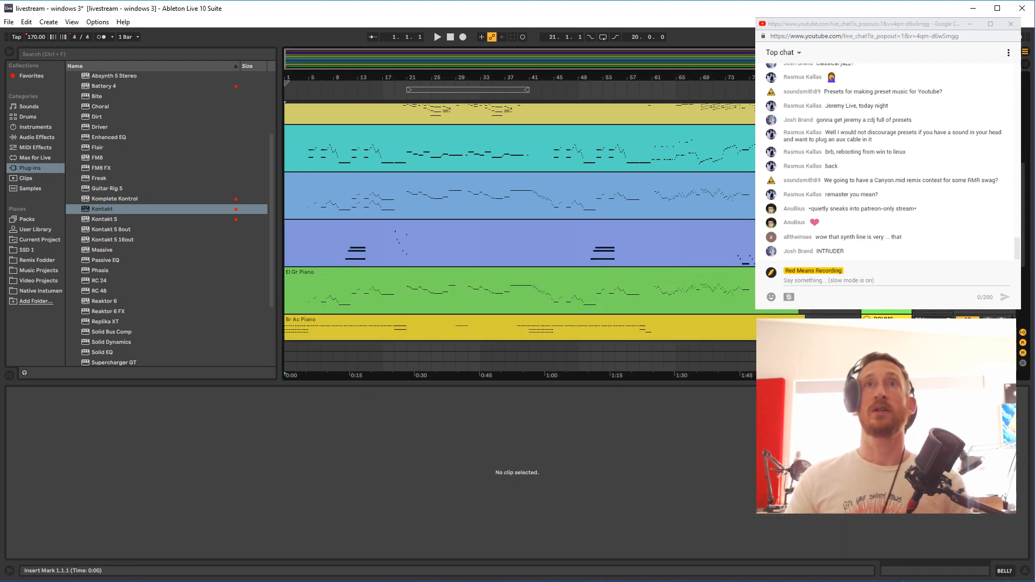
Put Kontakt on the BELL? track and load Analog Dreams, keeping the BELL? clip visible above the plug-in window
click(334, 251)
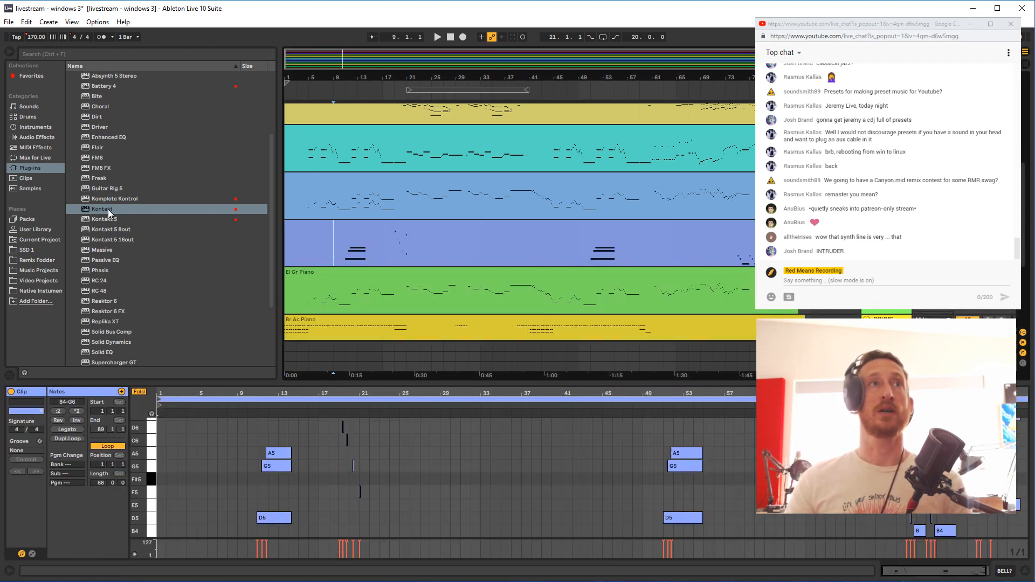
drag(110, 213, 376, 264)
scroll(138, 467, down, 5)
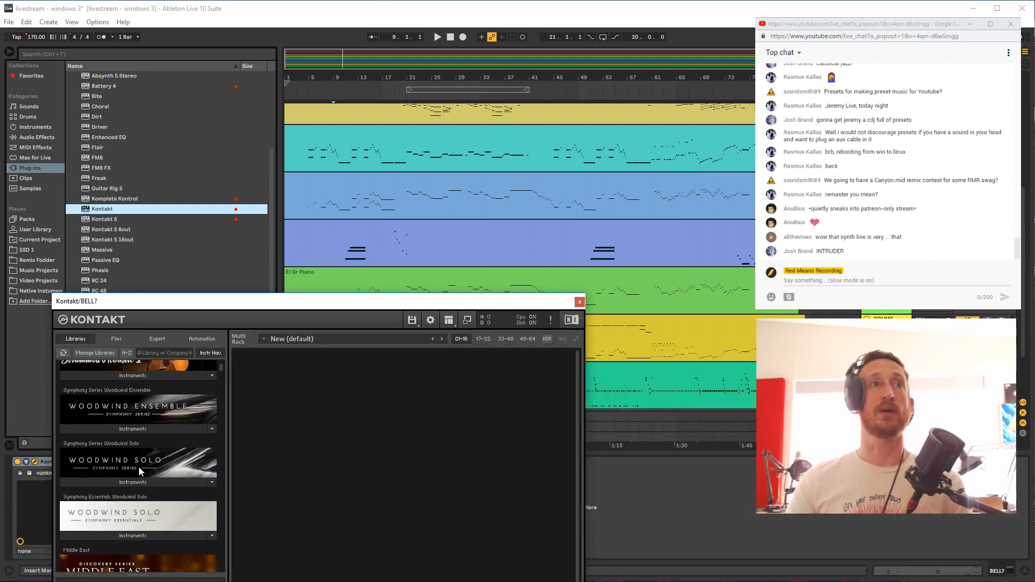
scroll(141, 463, down, 1)
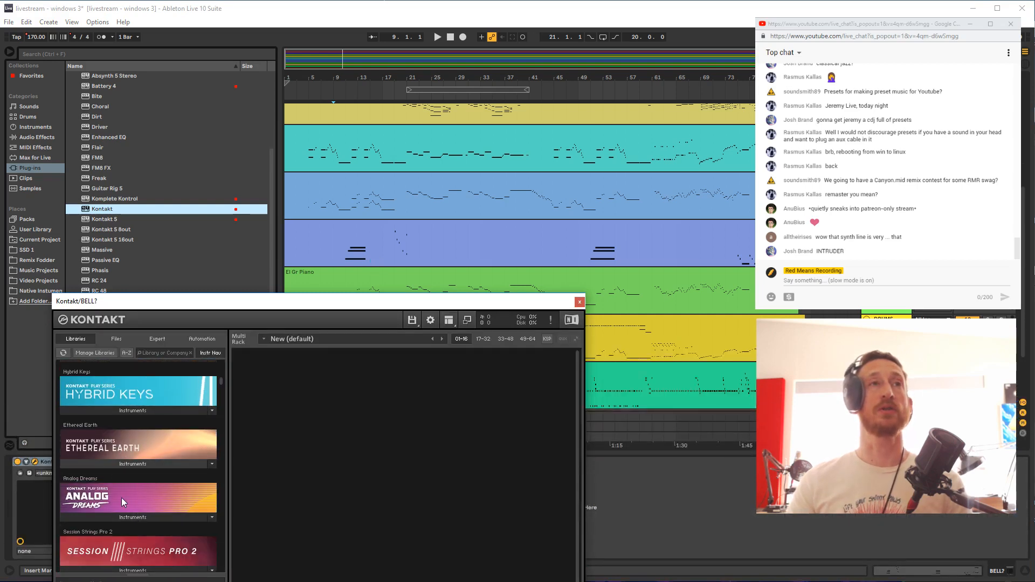
click(134, 517)
scroll(141, 492, down, 1)
click(97, 504)
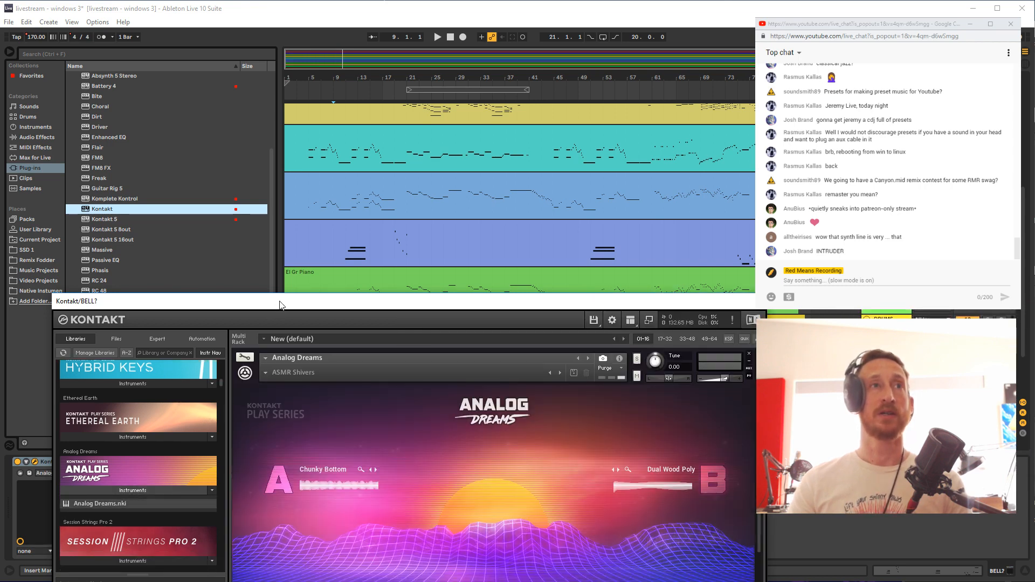
drag(280, 305, 283, 286)
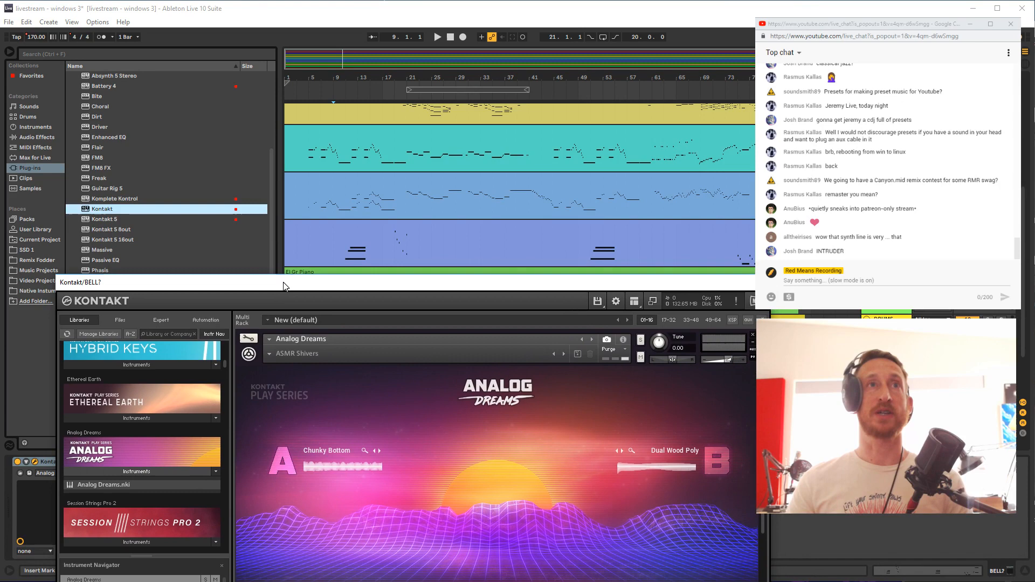
Load the Cosmic Bambino preset from the Pads category of Analog Dreams and set the playback start to bar 11
click(344, 255)
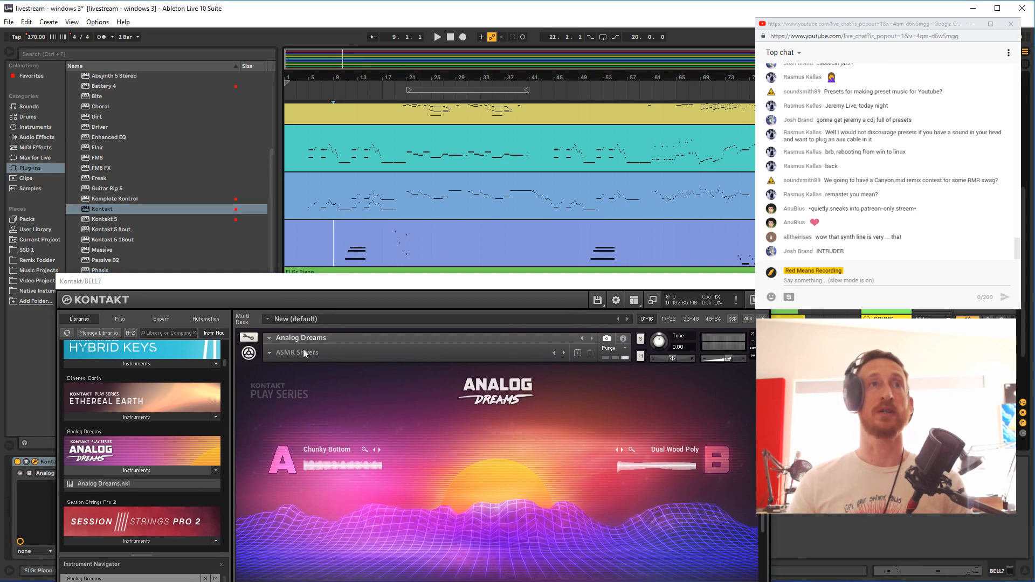
click(269, 353)
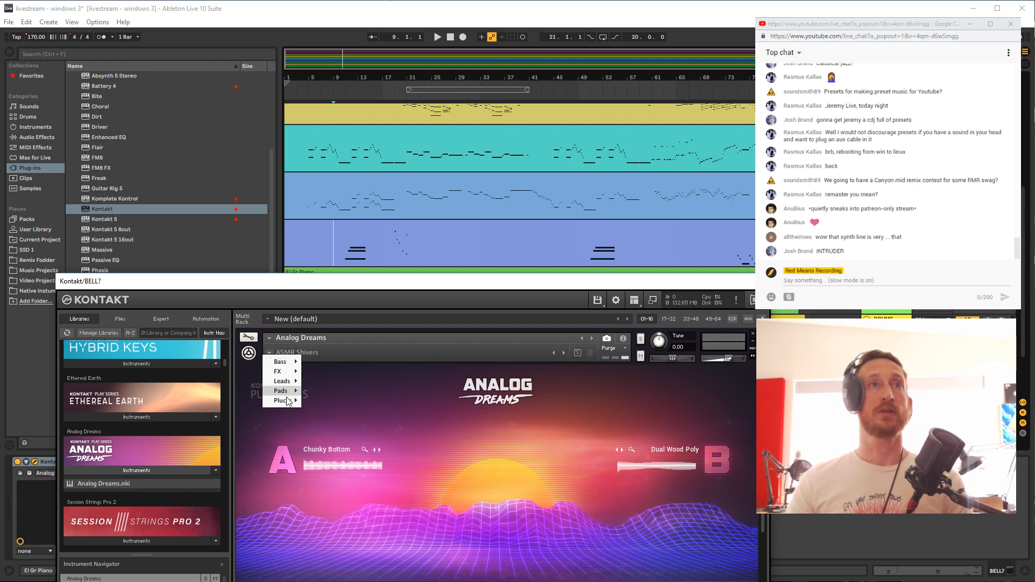
mouse_move(282, 391)
click(323, 407)
click(342, 260)
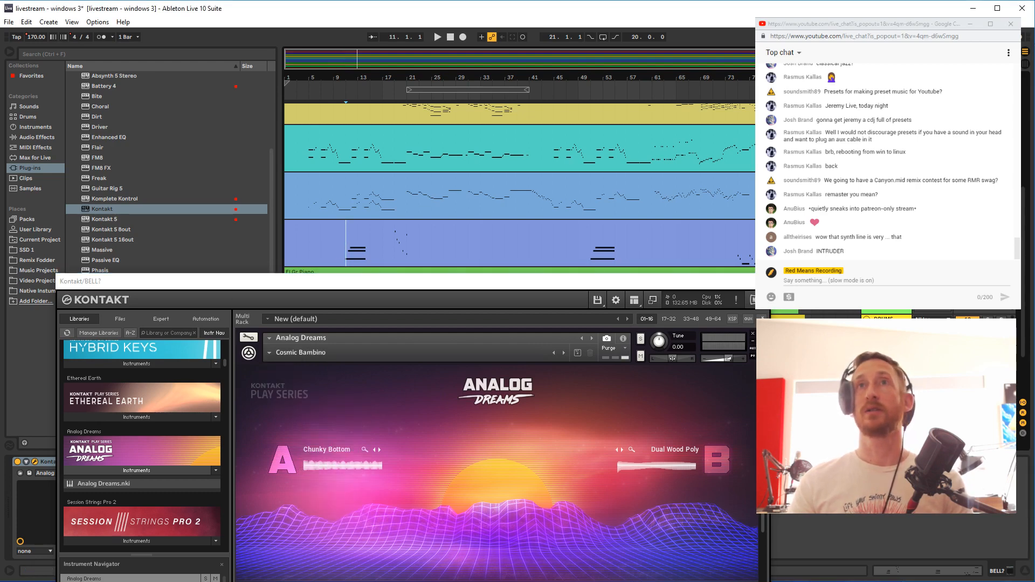
Audition Cosmic Bambino on the BELL? part, with the playback start just before its first notes, after bar 10
scroll(519, 175, down, 5)
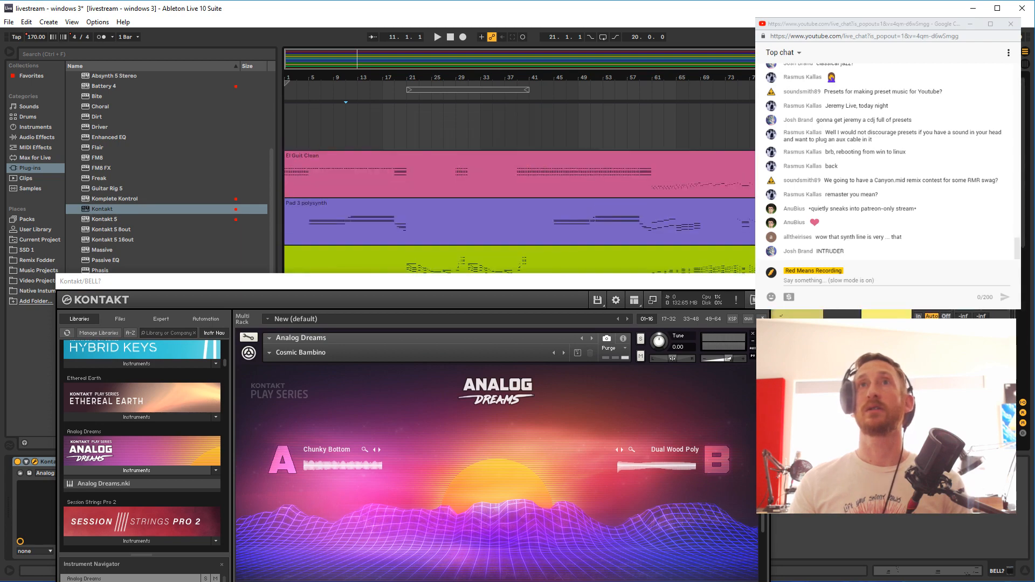
scroll(356, 164, down, 10)
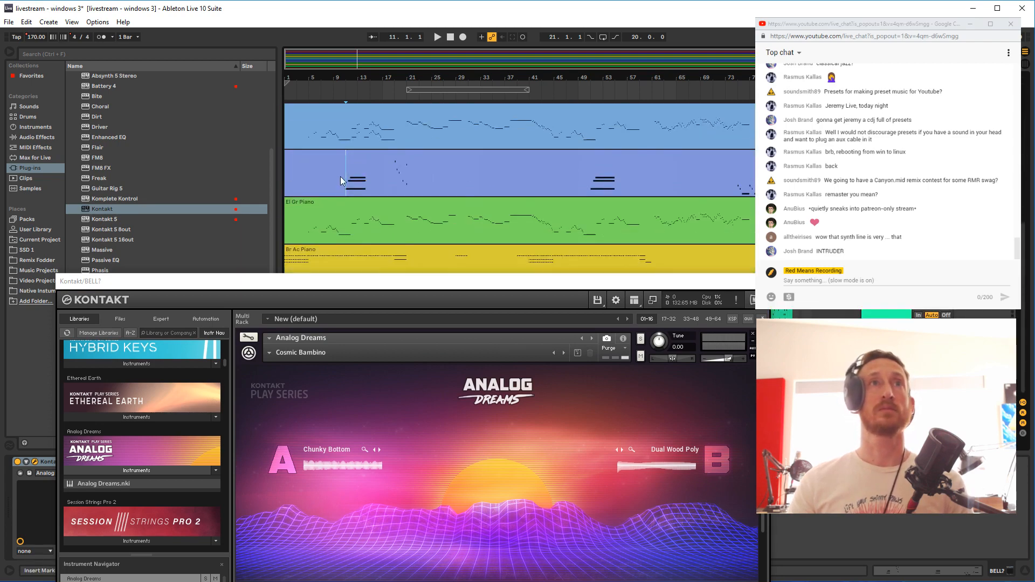
key(space)
drag(337, 74, 338, 80)
click(377, 186)
key(space)
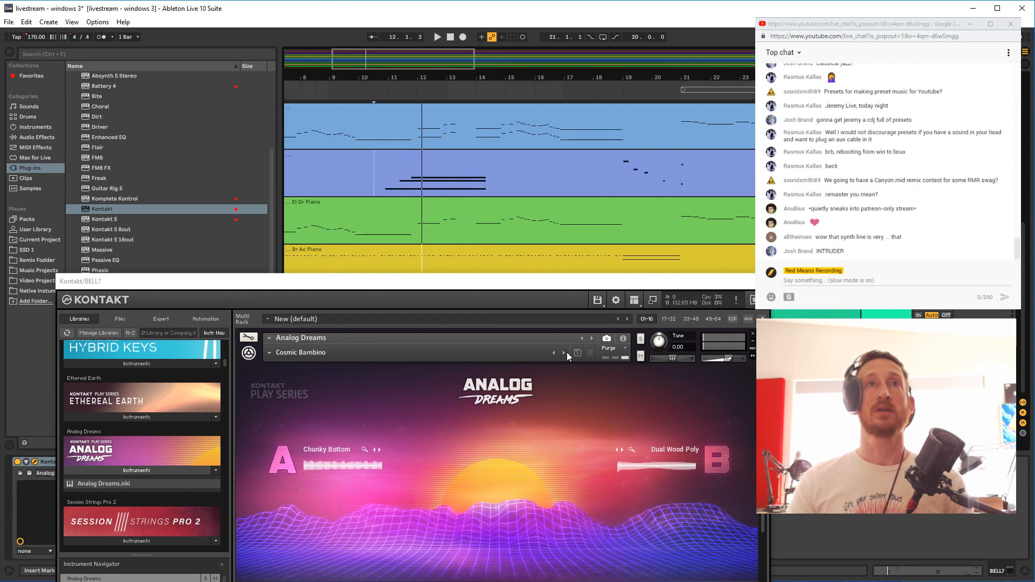
Step back through the Analog Dreams presets to Triple Step, playing the first BELL? notes with each one
click(552, 353)
key(space)
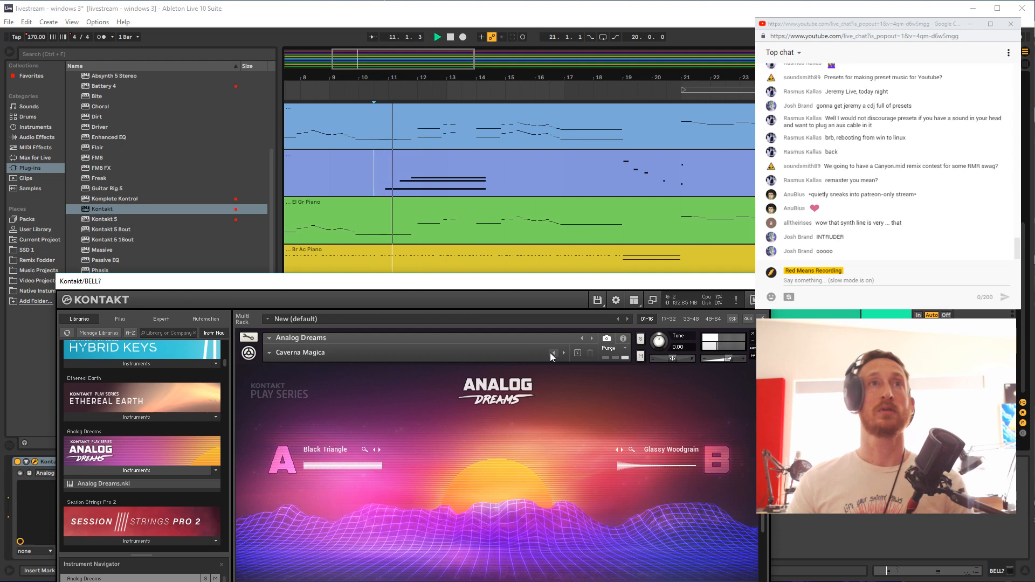
click(552, 353)
key(space)
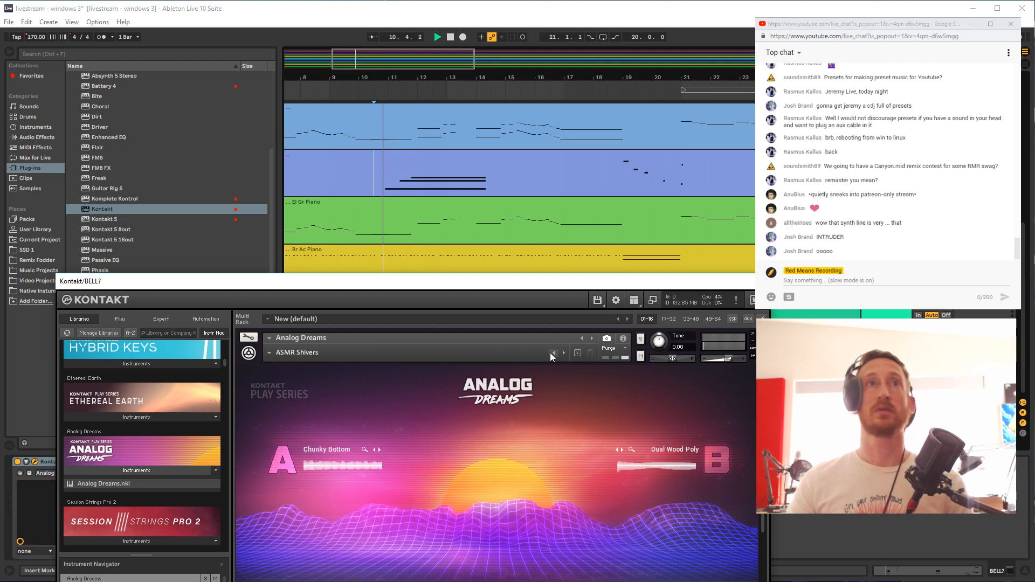
click(551, 352)
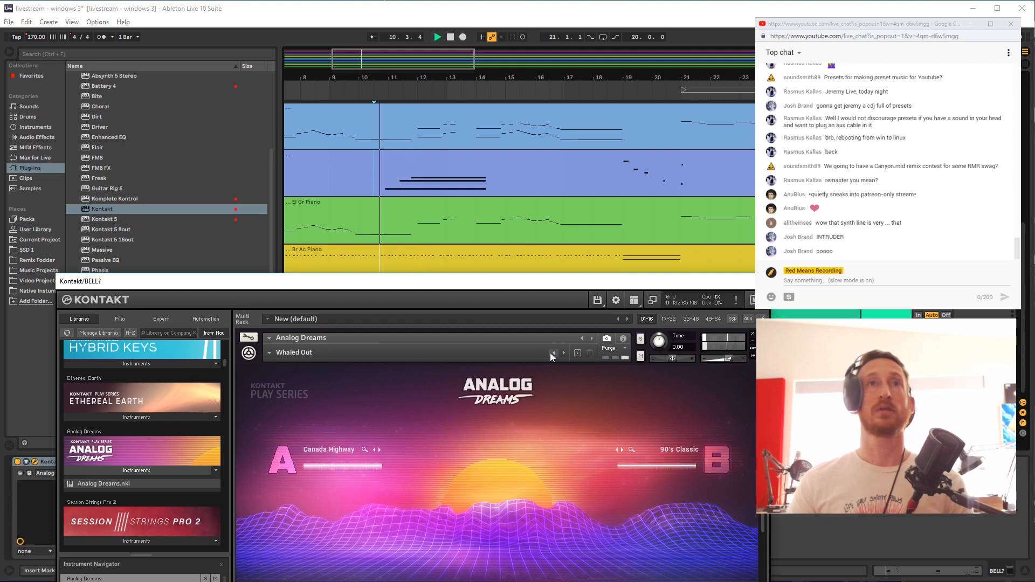
key(space)
key(space)
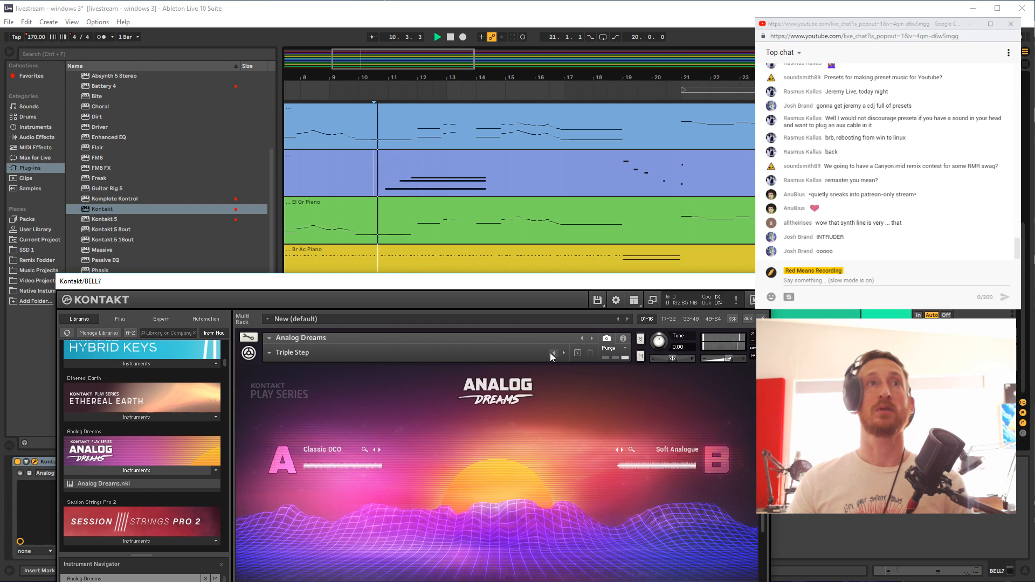
Look through the Analog Dreams preset categories without choosing another preset and close the Kontakt window
click(277, 352)
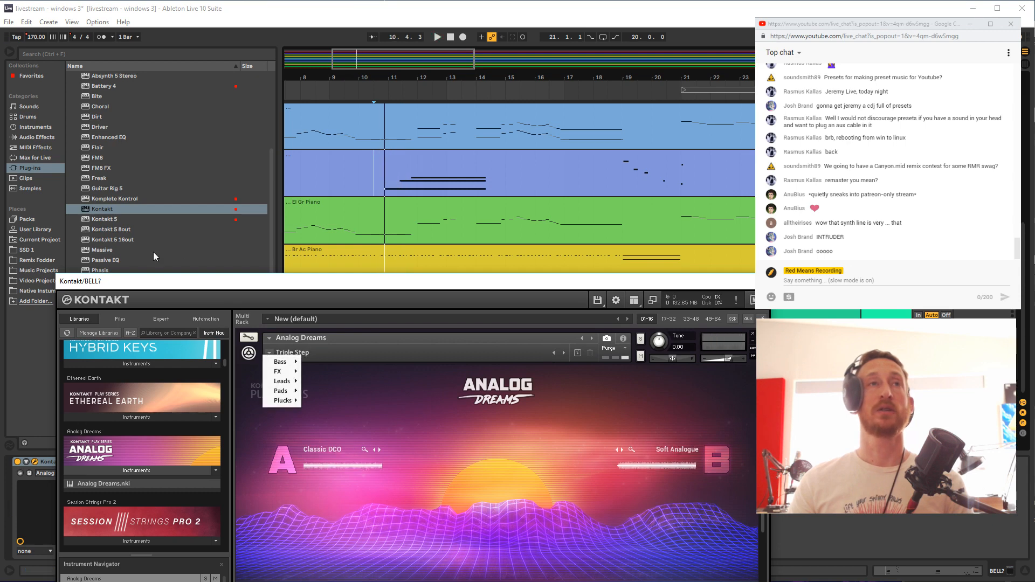
mouse_move(280, 362)
click(758, 281)
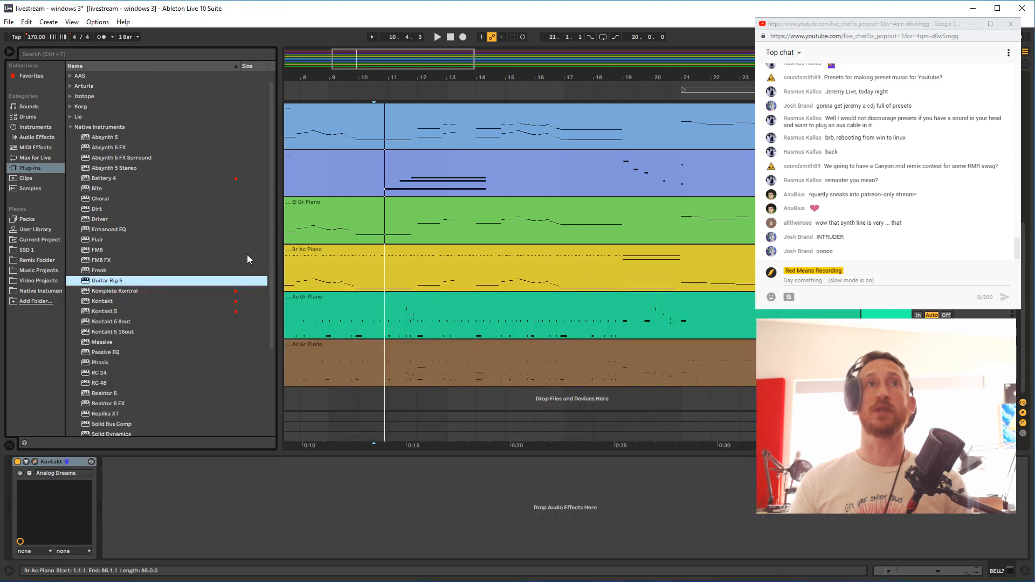
Replace Kontakt on the BELL? track with Komplete Kontrol from the Favorites and move its window clear of the screen edge
scroll(173, 248, up, 1)
click(26, 77)
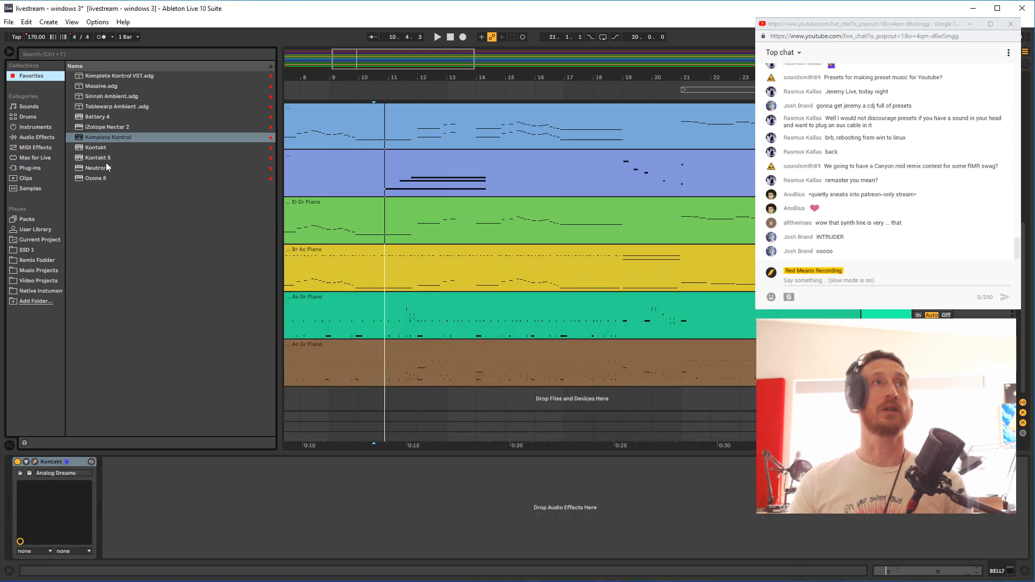
drag(113, 137, 432, 176)
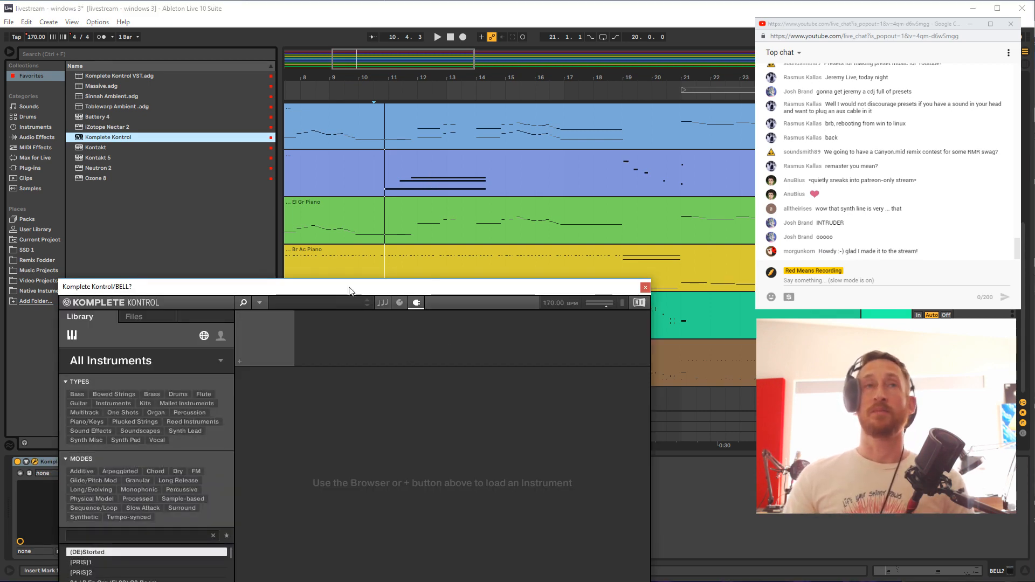
drag(350, 291, 484, 177)
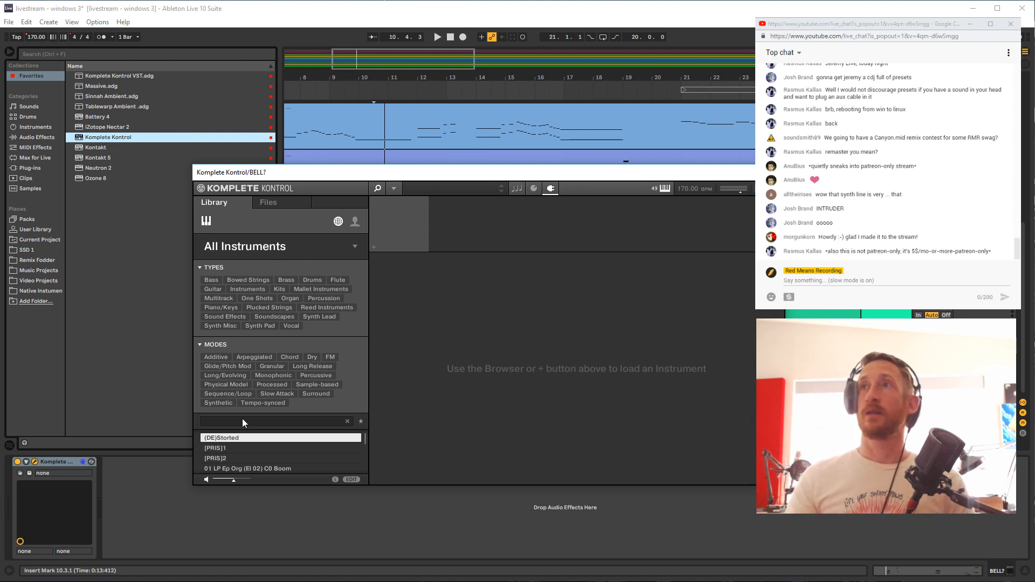
drag(356, 178, 275, 134)
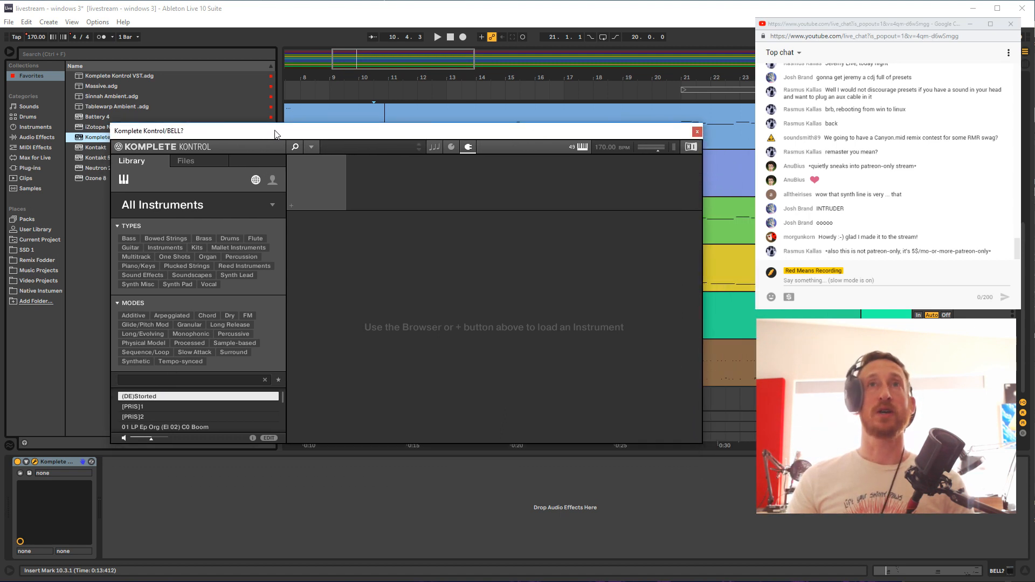
Search the Komplete Kontrol library for "bell" and preview 5th Bell and Agogo Funky
click(183, 381)
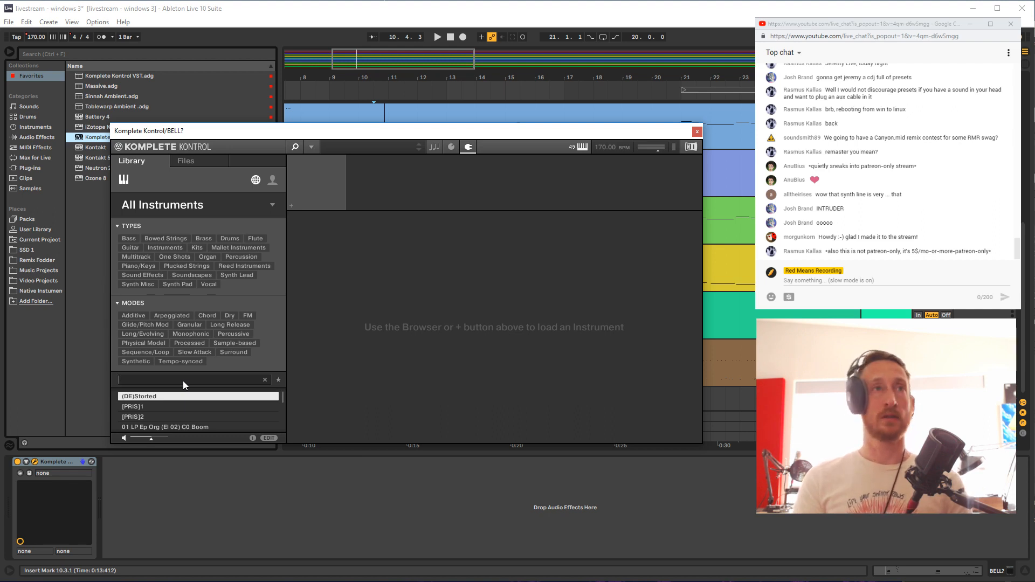
text(bdlk)
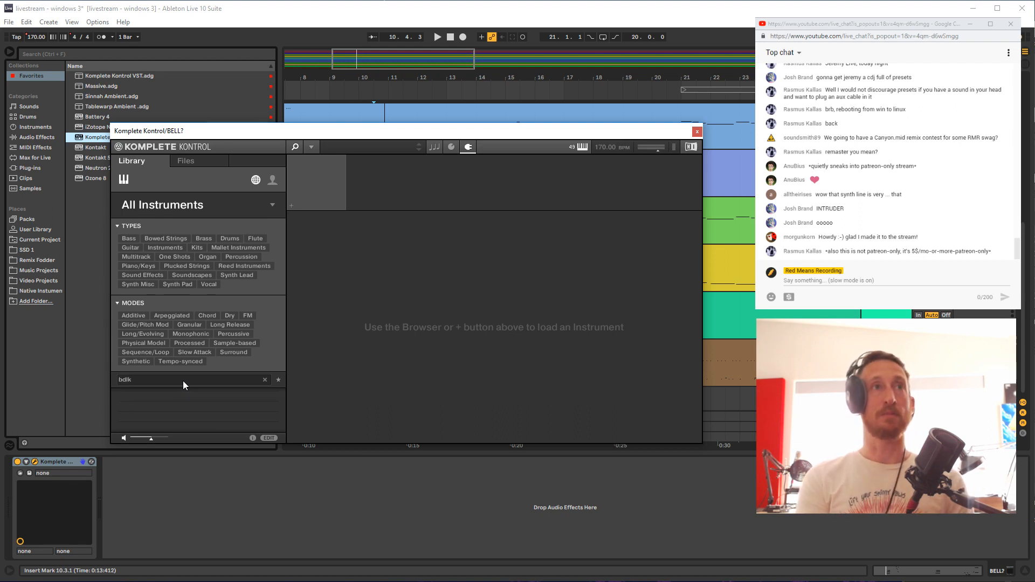
key(BackSpace)
text(ell)
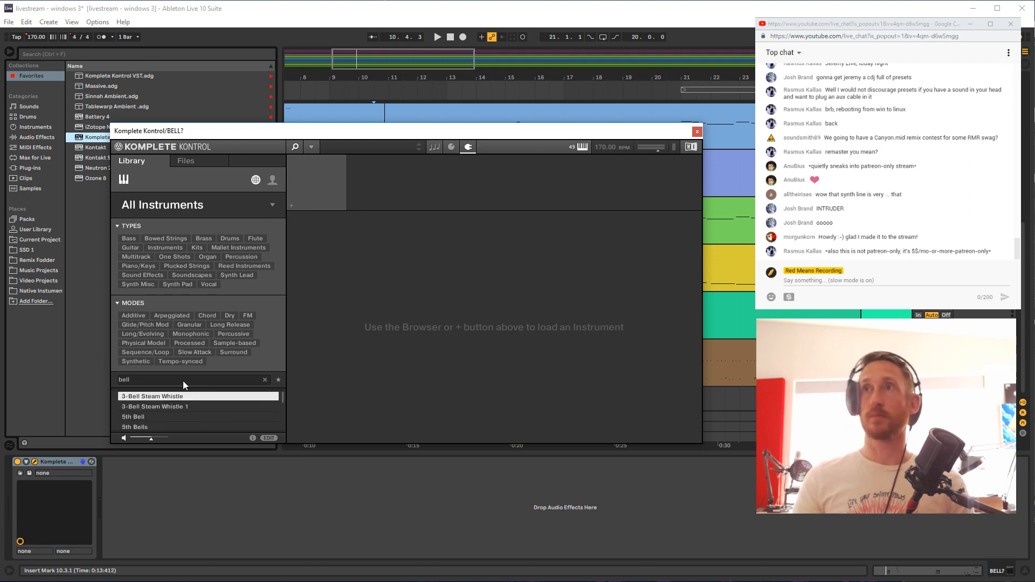
click(162, 417)
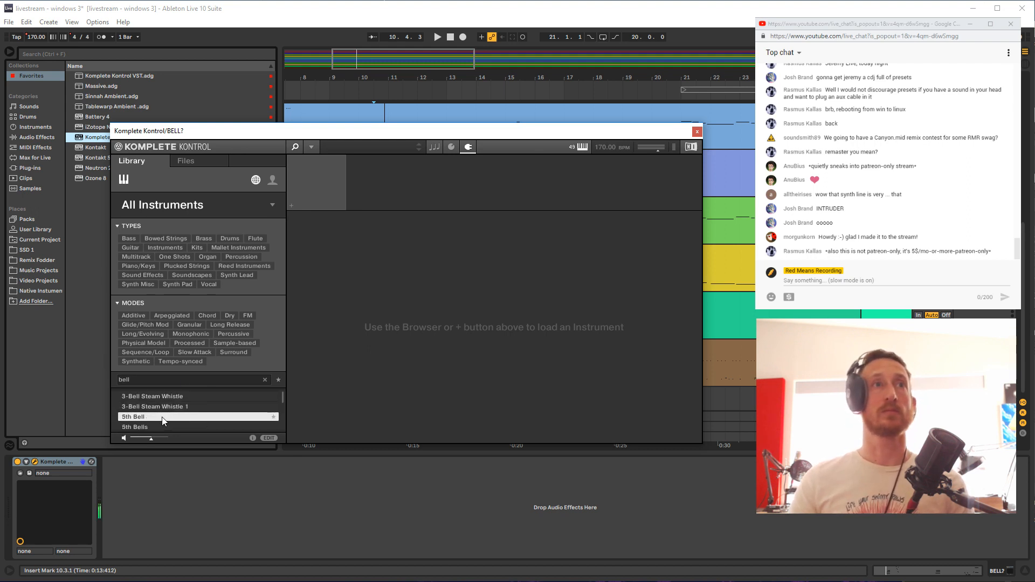
scroll(160, 423, down, 1)
scroll(160, 423, down, 5)
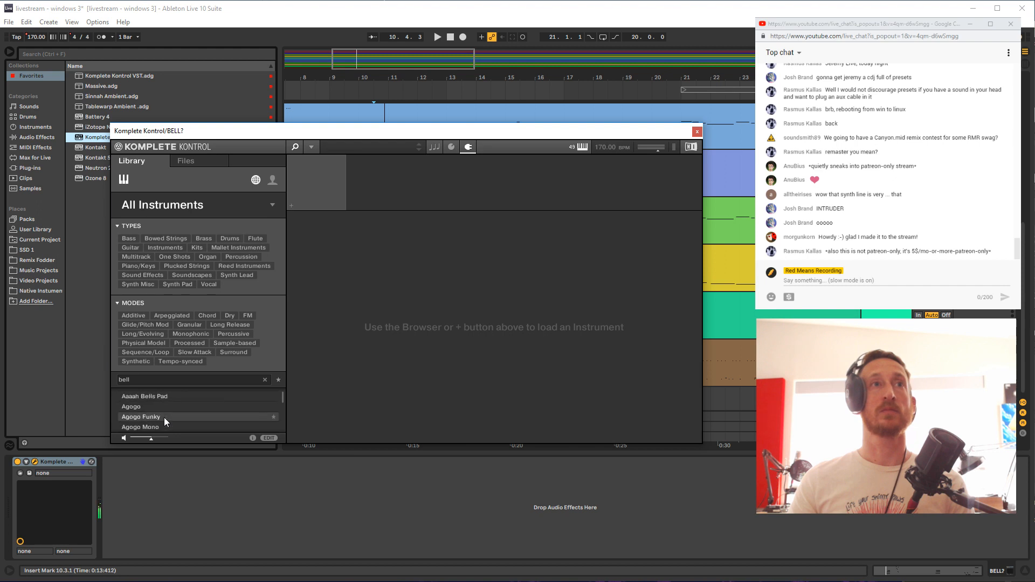
click(163, 416)
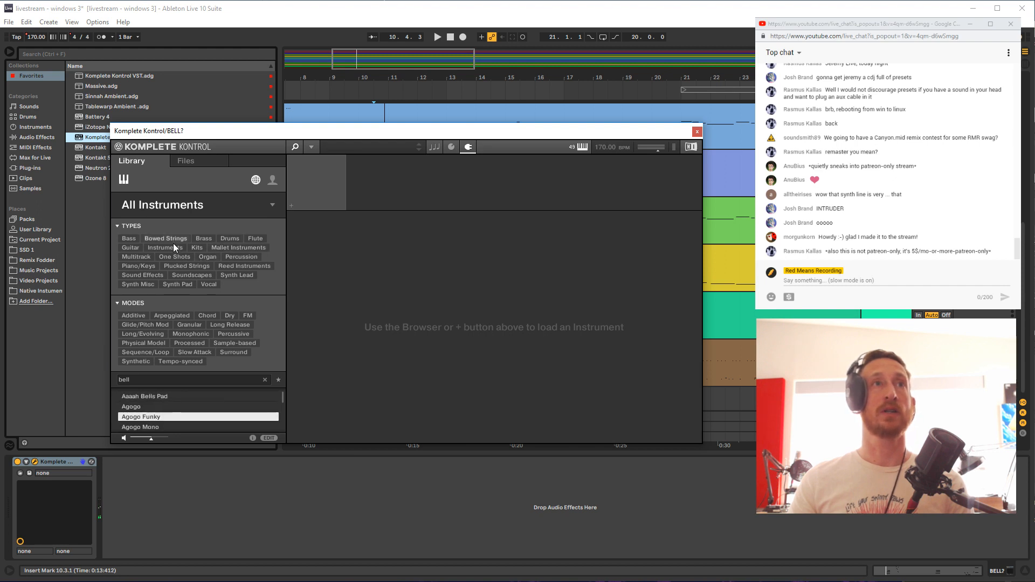
Filter the bell presets by the Synth Misc type and preview them through Bell Mod and Bell Plonks to Bell Shaped Groove 01
click(143, 285)
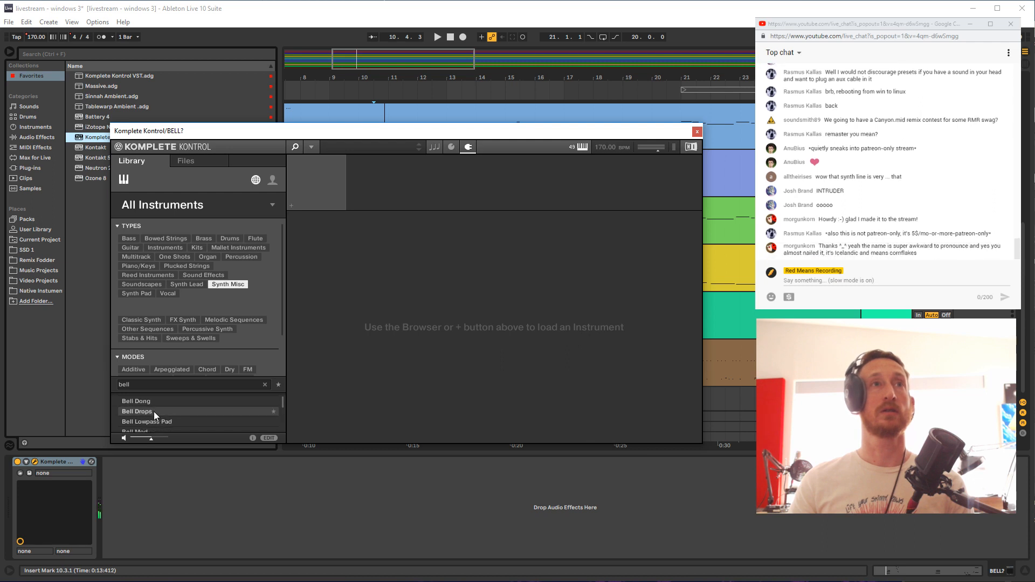
scroll(153, 412, down, 3)
key(Down)
key(Down)
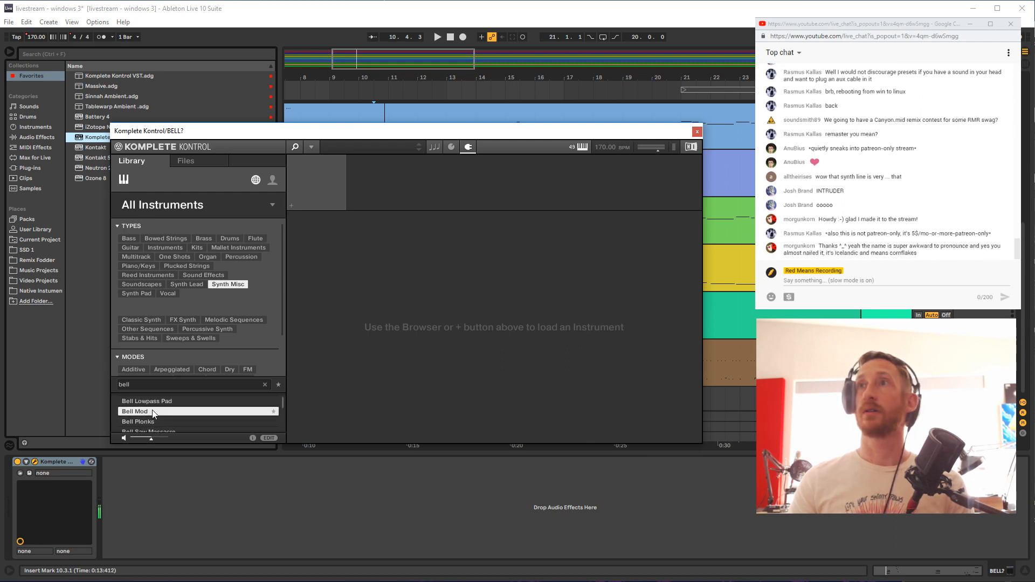
key(Down)
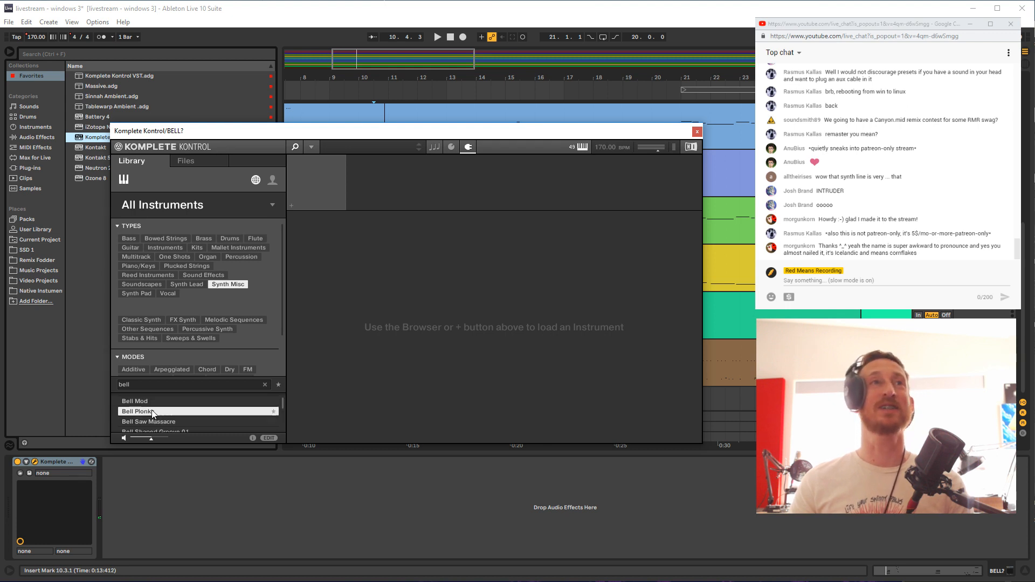
key(Down)
key(Down)
key(Down)
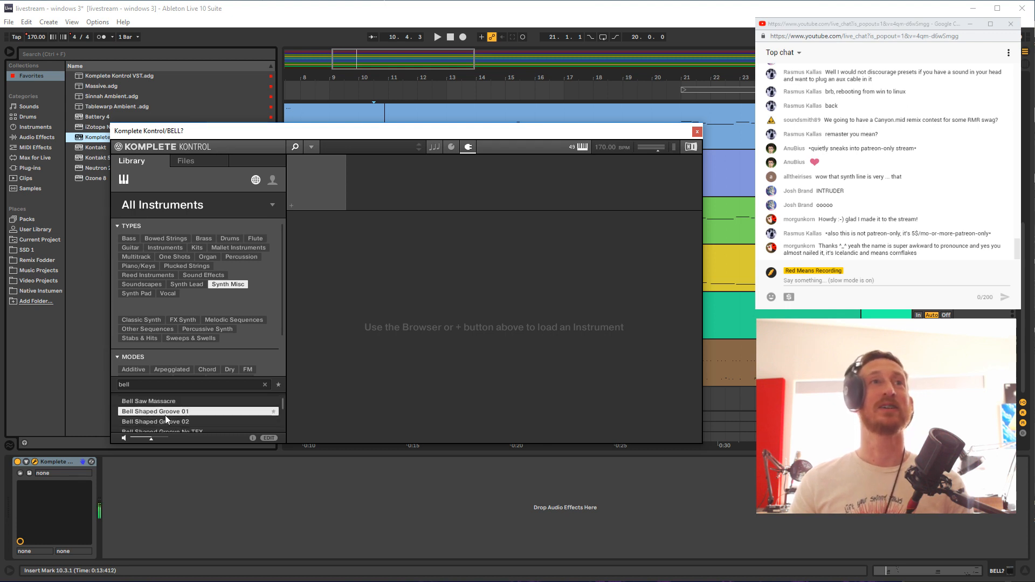
Preview further Synth Misc presets, including Bellarina, Bellissima and Bells Bend, down to the Belly presets
scroll(165, 418, down, 2)
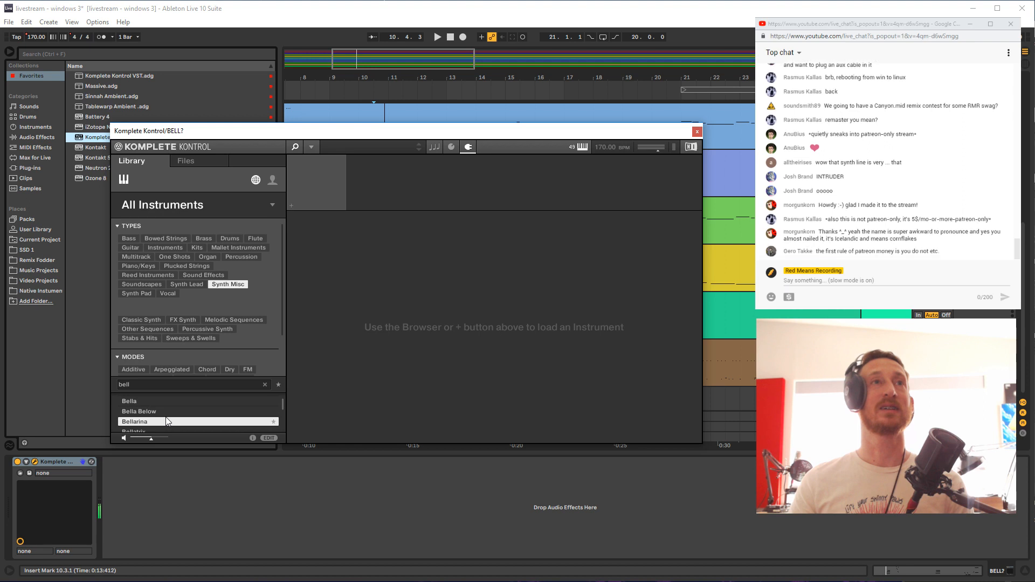
click(166, 422)
scroll(166, 418, down, 1)
click(166, 421)
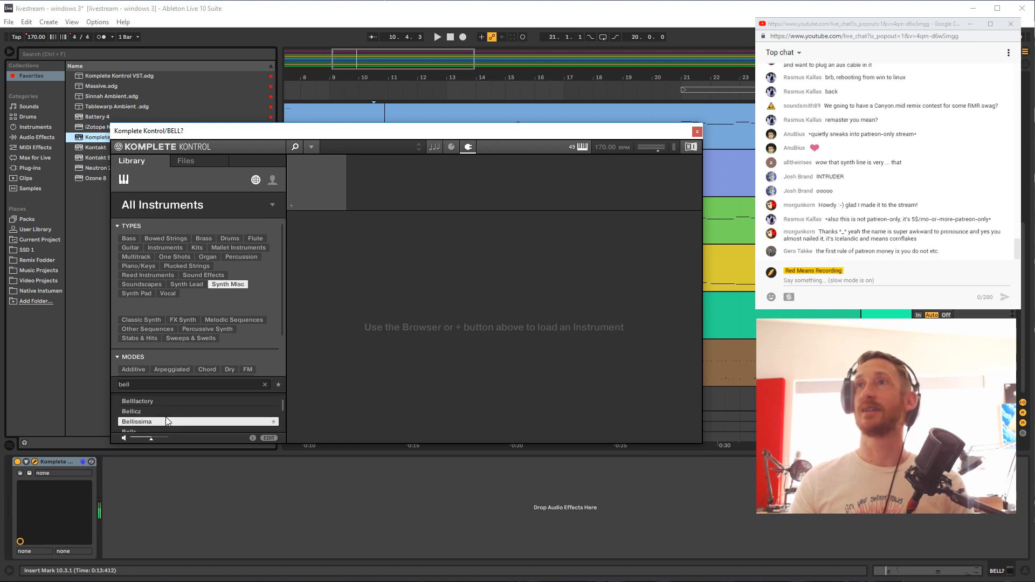
key(Down)
key(Down)
key(Down)
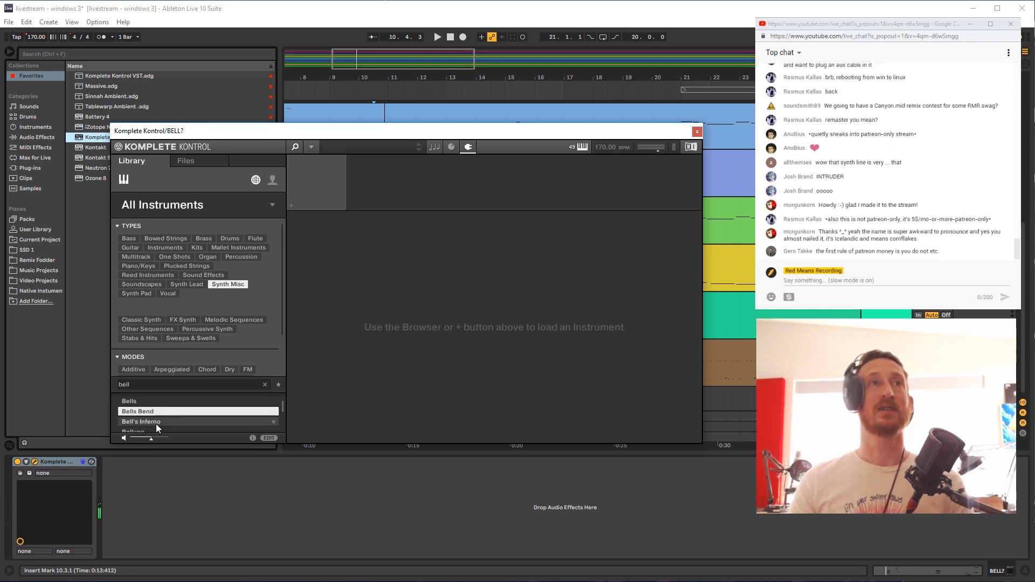
key(Down)
key(Down)
key(Down)
key(Down)
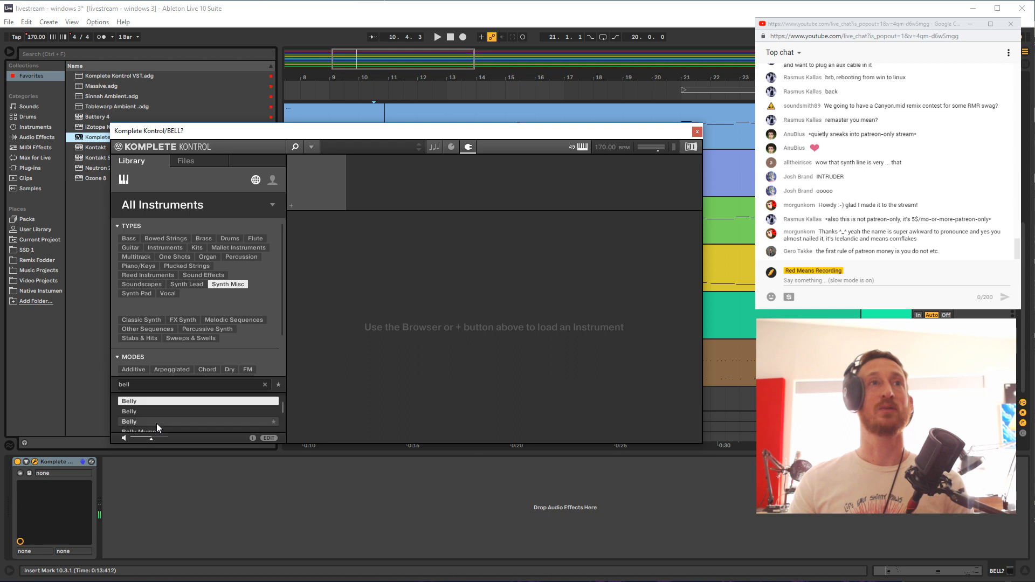
Switch the type filter to Mallet Instruments with the Bell subtype, load the Air Conditioned preset and close the plug-in window
click(231, 284)
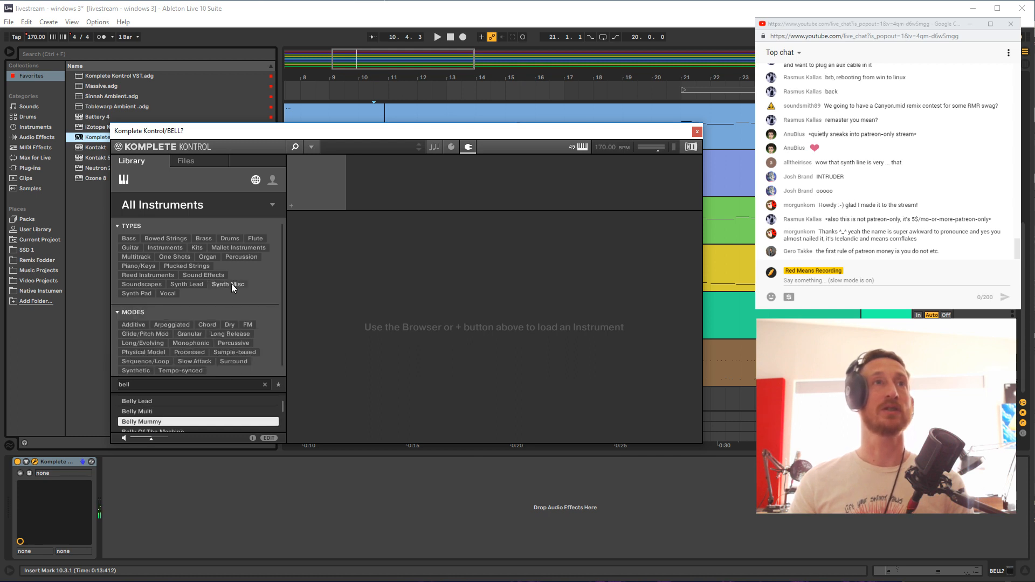
click(221, 248)
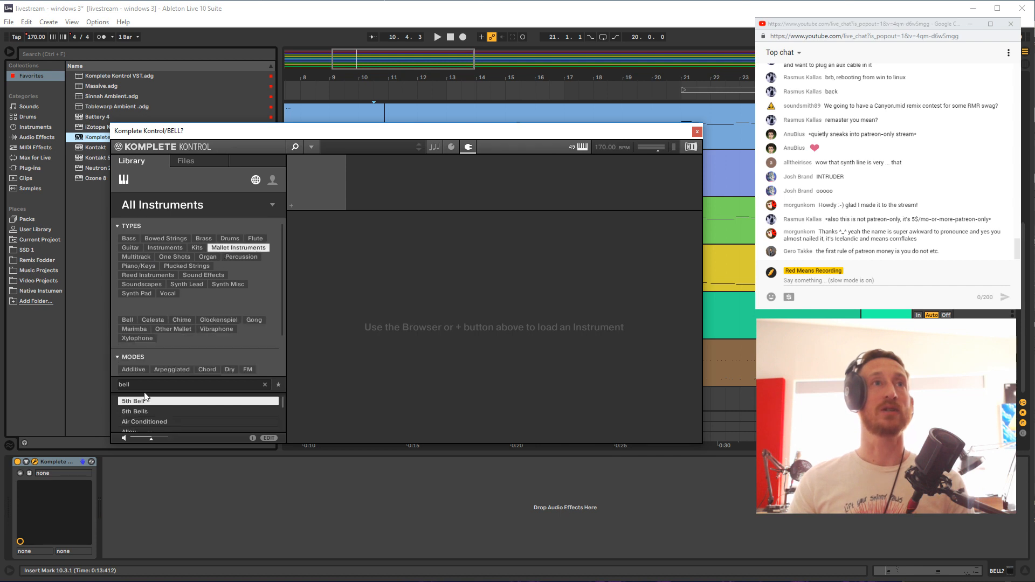
click(126, 321)
scroll(201, 352, down, 2)
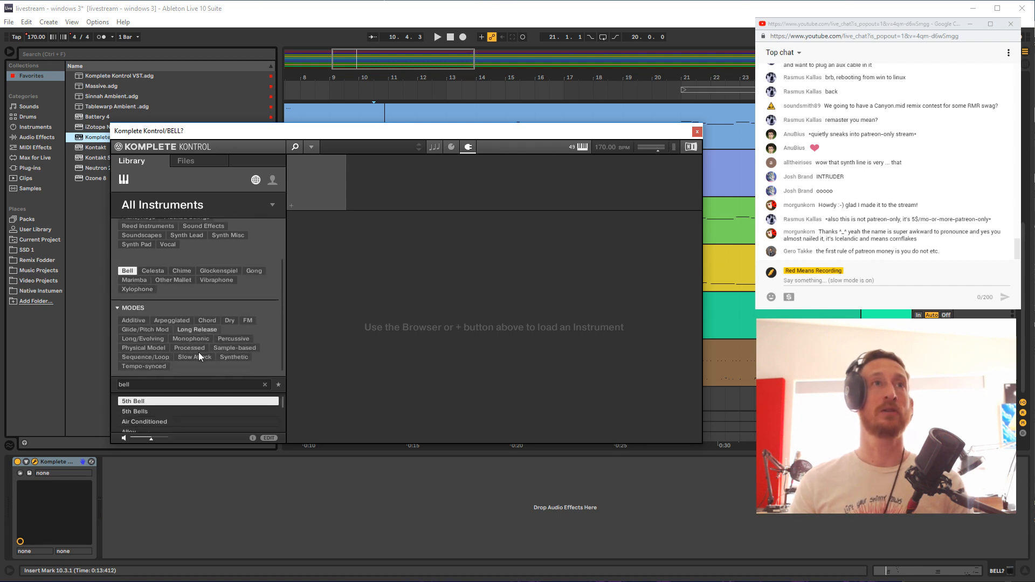
click(149, 423)
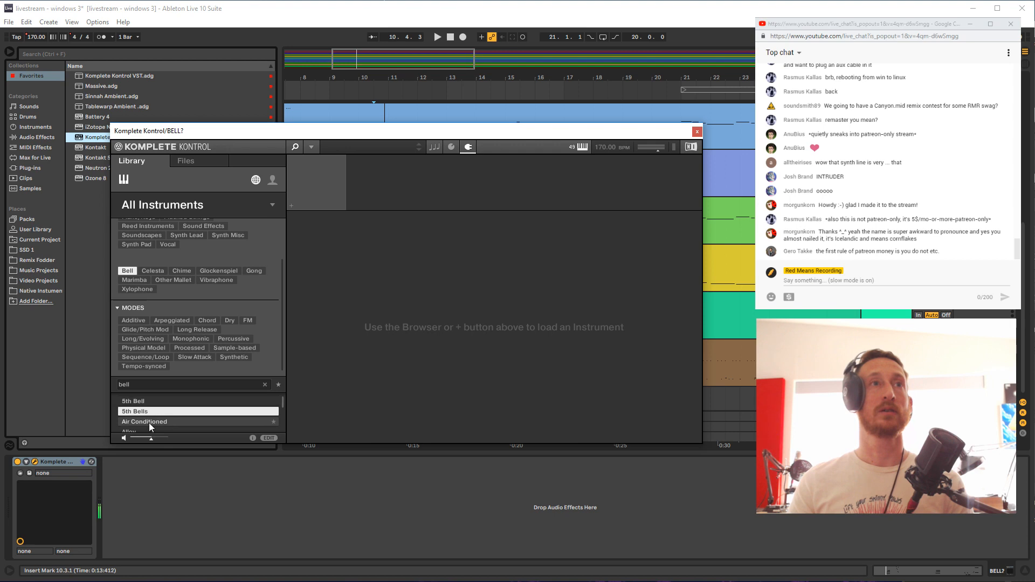
scroll(171, 415, down, 1)
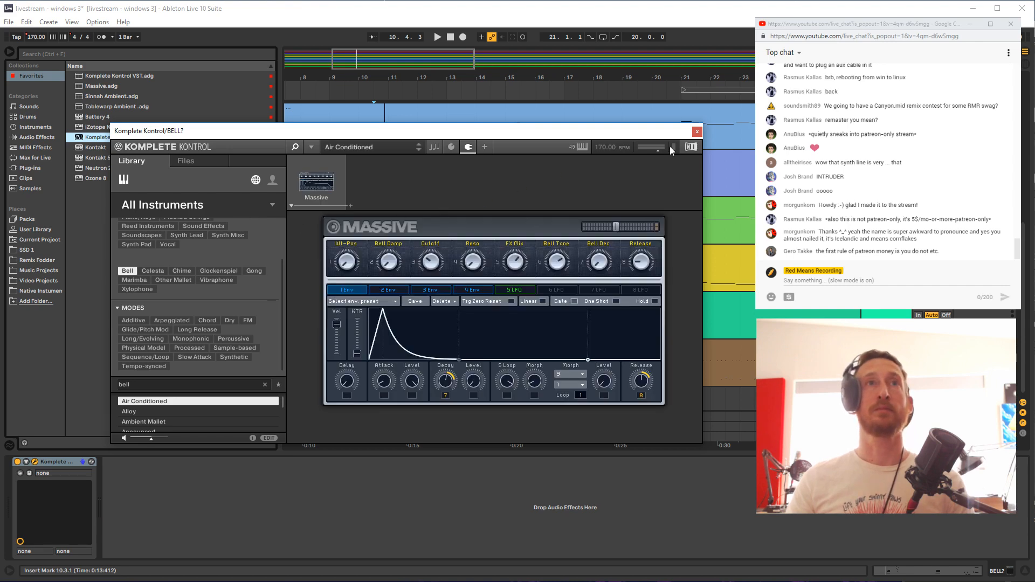
click(696, 133)
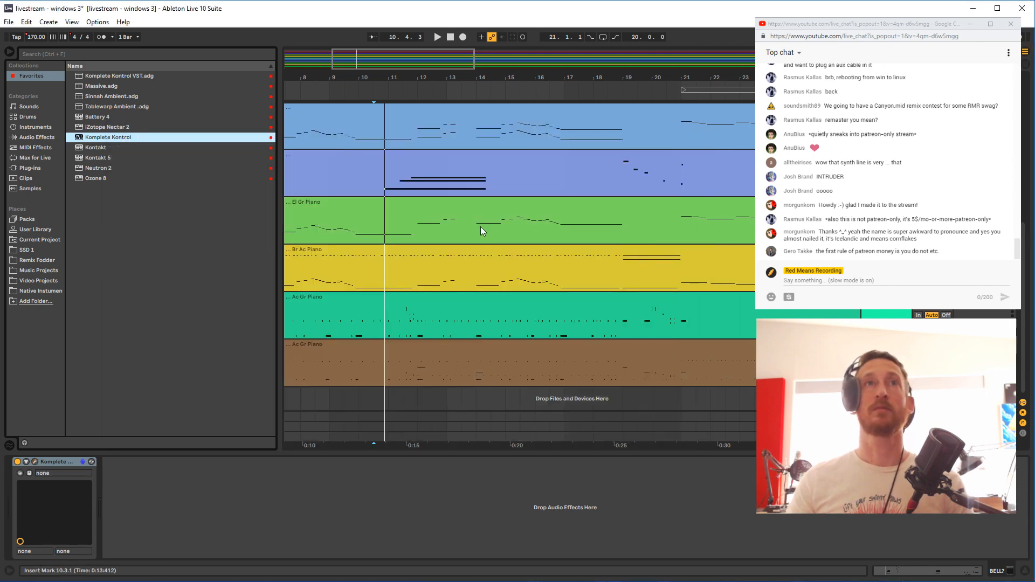
Reopen Komplete Kontrol on the BELL? track and look through the envelope and LFO settings of Massive, returning to 1 Env
click(35, 461)
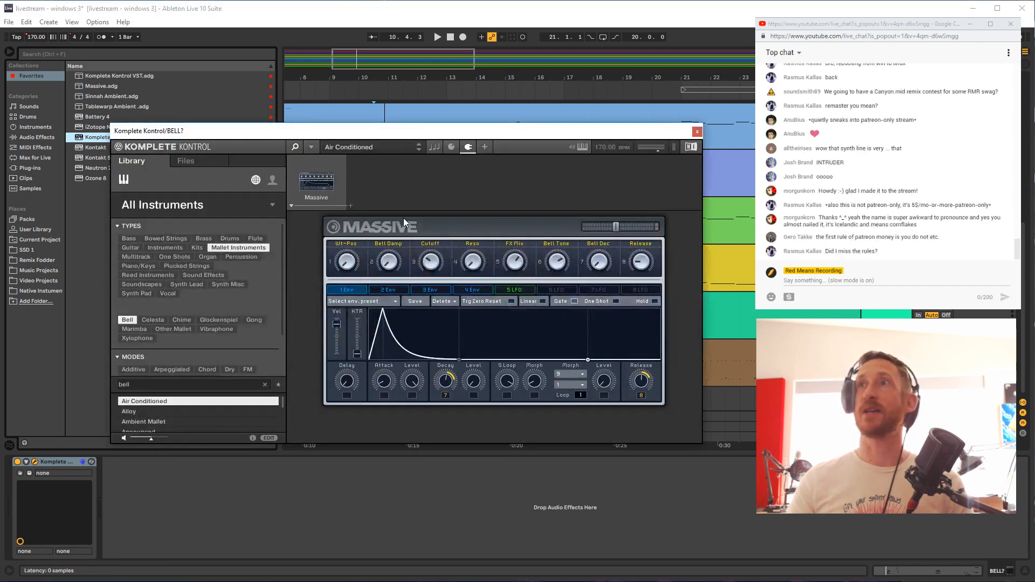
drag(447, 130, 477, 130)
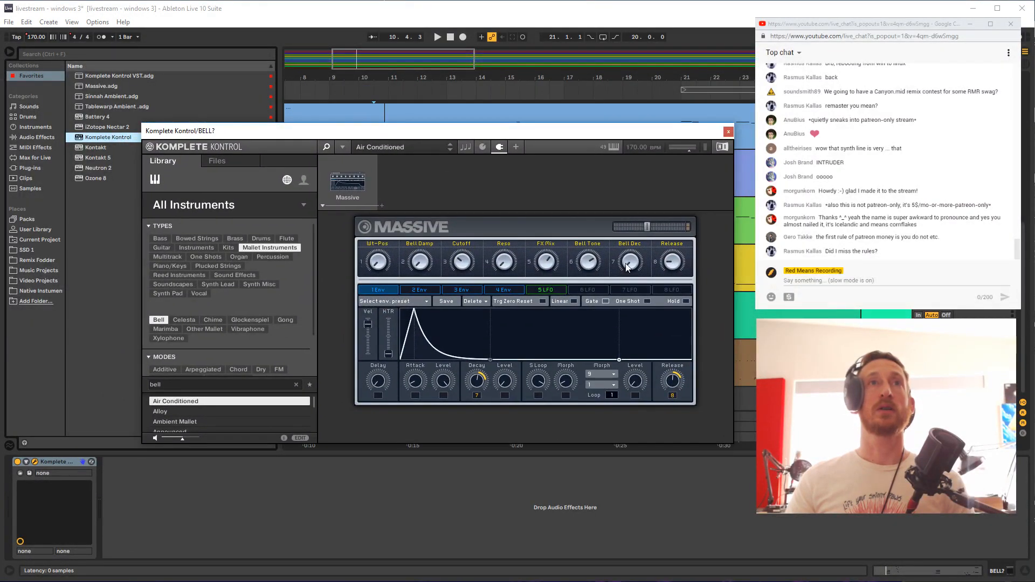
drag(410, 130, 366, 101)
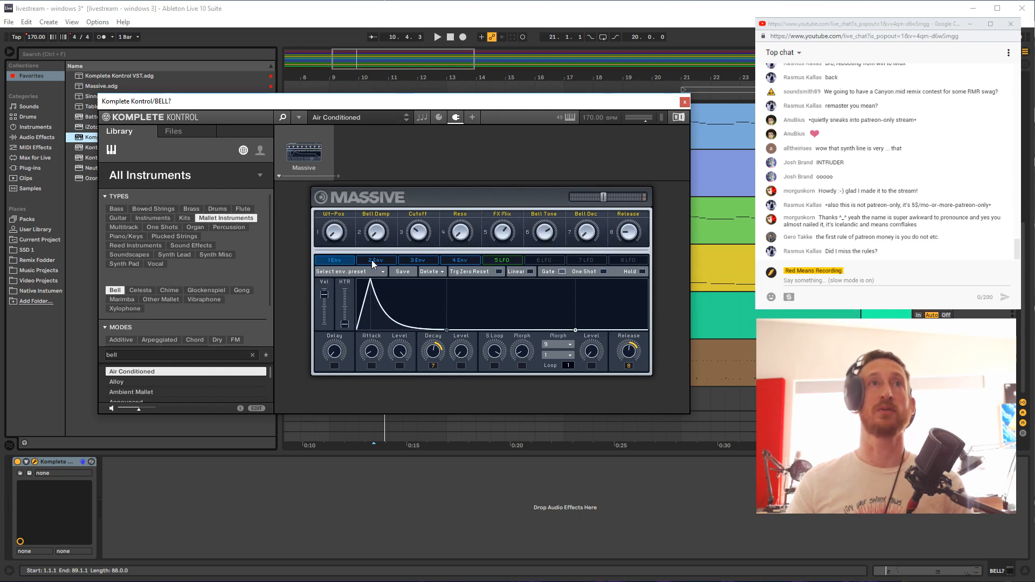
click(418, 259)
click(460, 260)
click(502, 260)
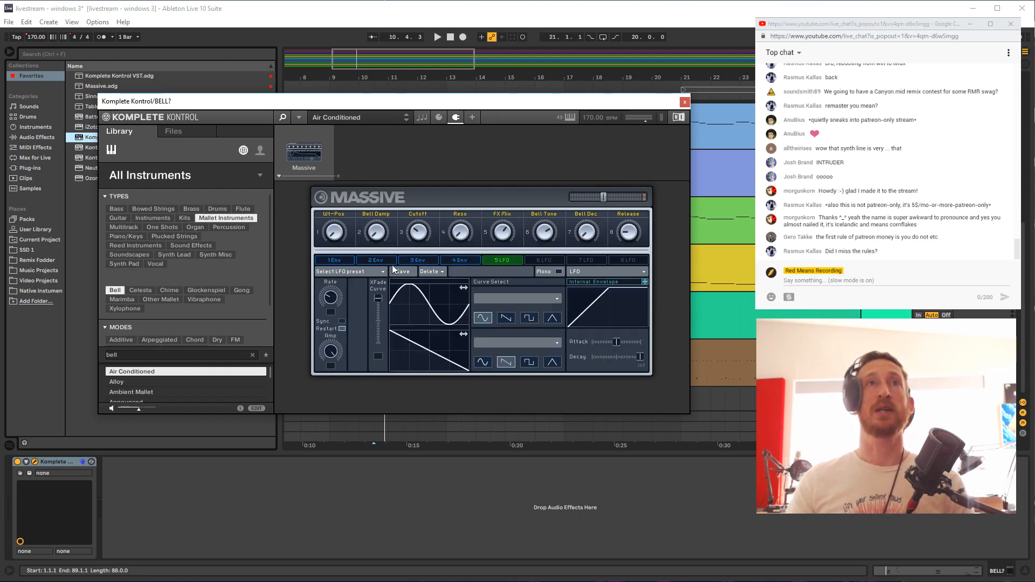
click(335, 261)
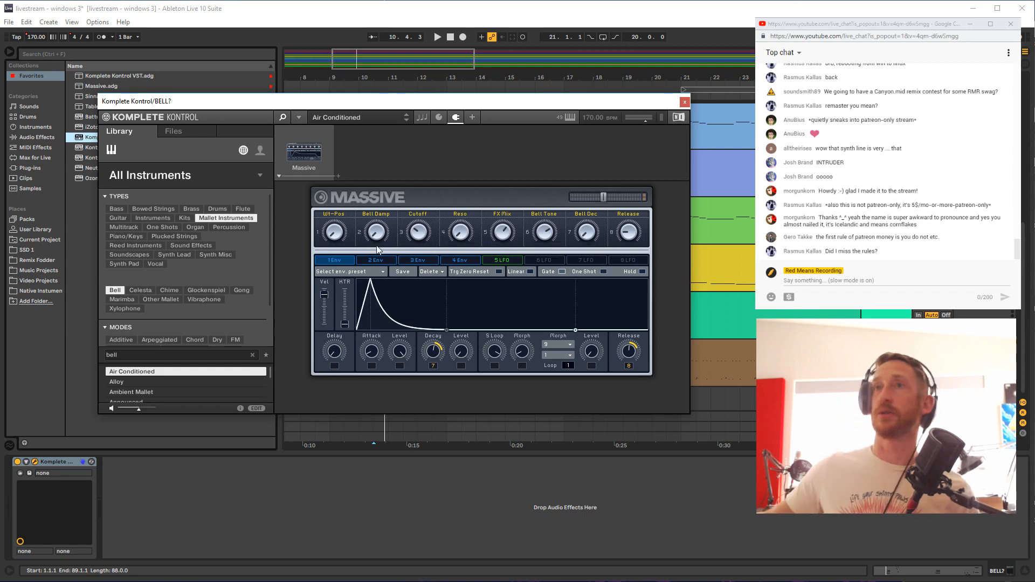
Show the preset's parameter controls and look through the EQ, FX, Mod Osc and Filter pages, returning to Macros
click(439, 118)
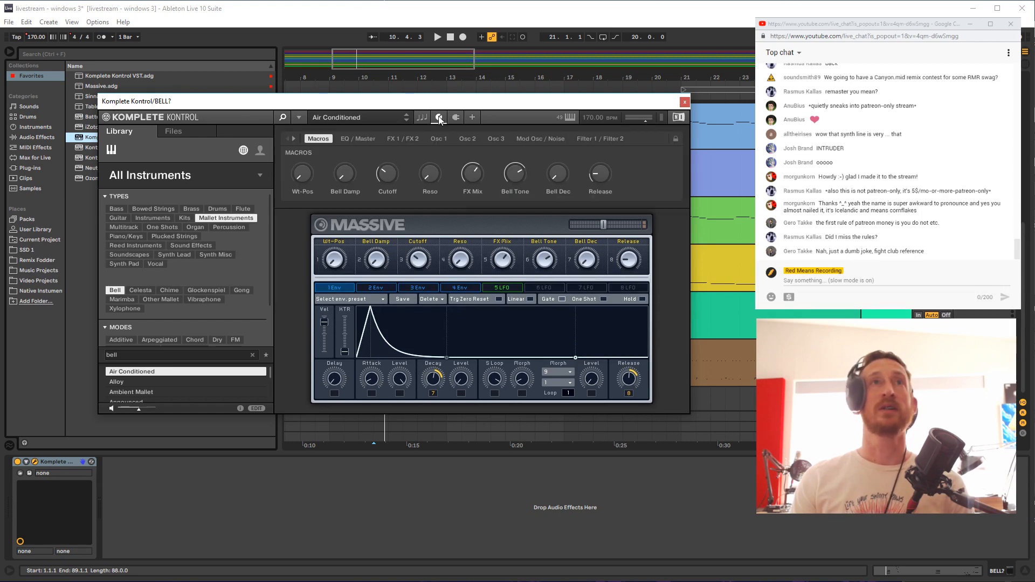
click(361, 140)
click(402, 139)
click(537, 139)
click(608, 139)
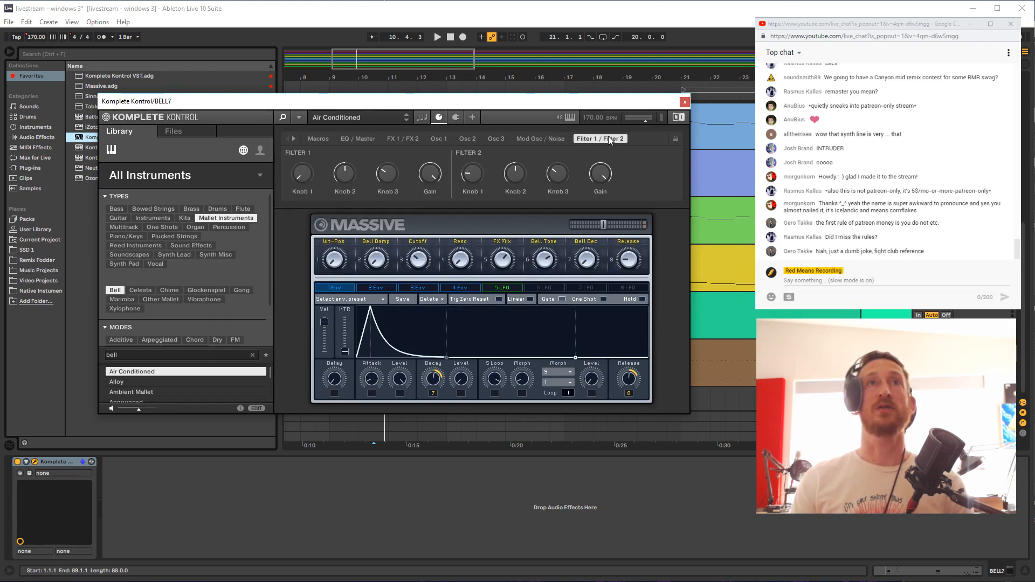
click(320, 139)
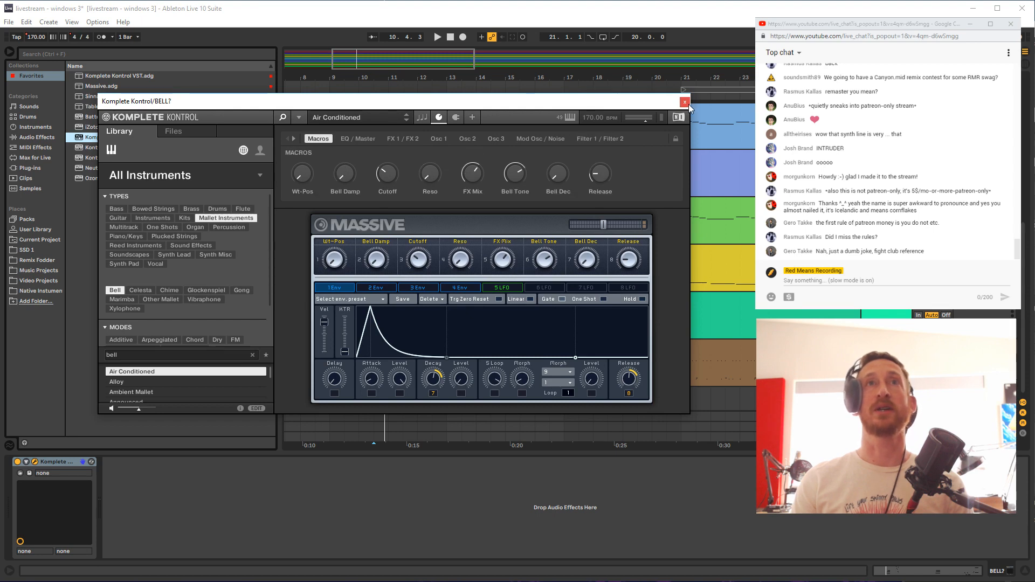
Close the Komplete Kontrol window and play the first BELL? notes after bar 10 to audition Air Conditioned
click(685, 102)
key(minus)
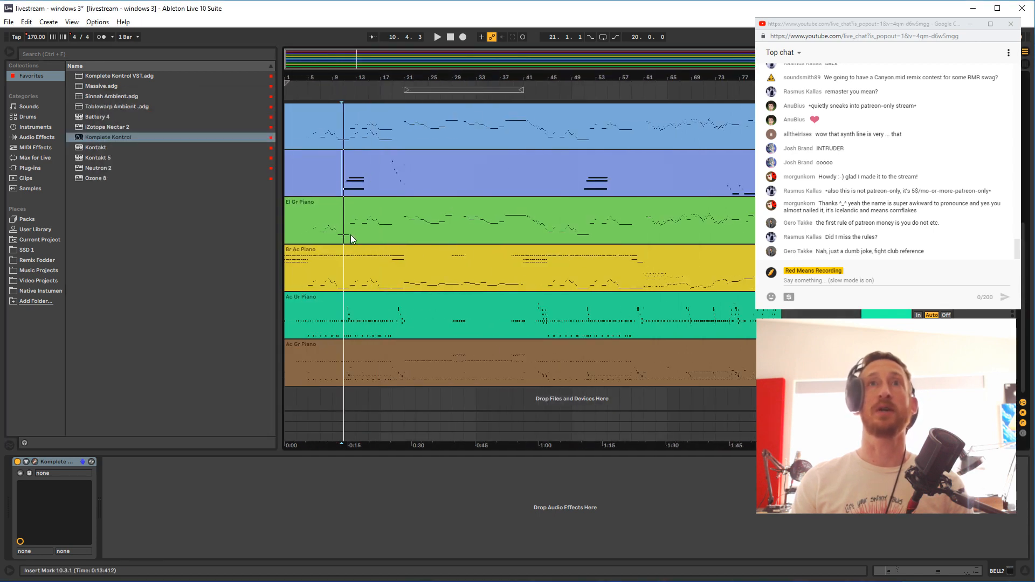
key(space)
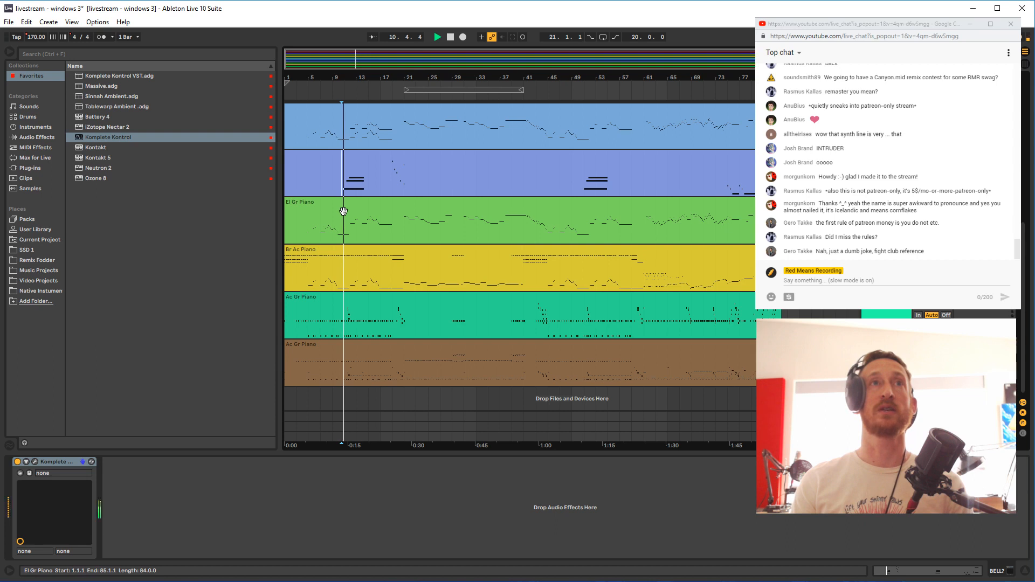
key(space)
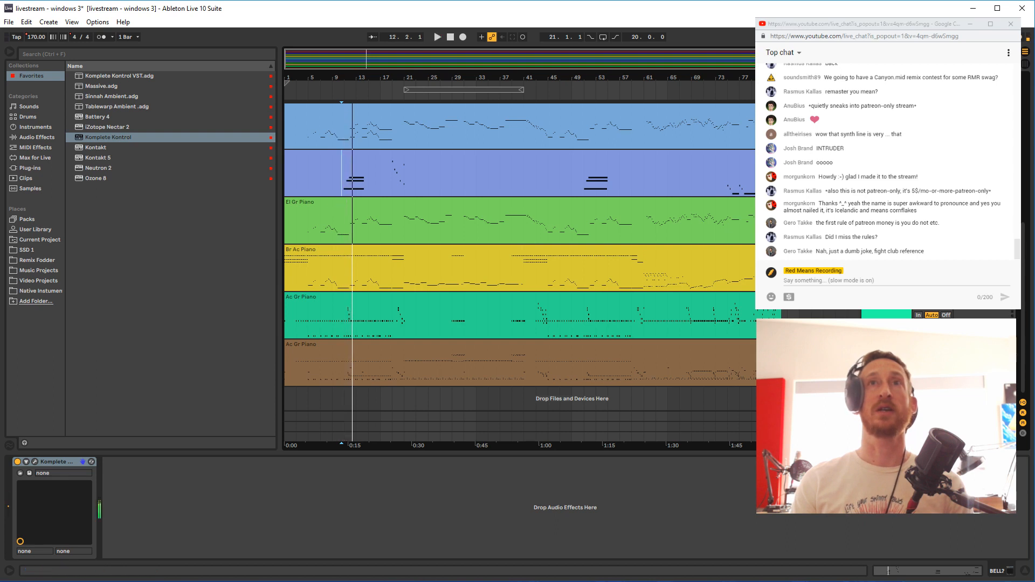
Play the arrangement from just before bar 11 to audition the BELL? sound alongside the other tracks
key(space)
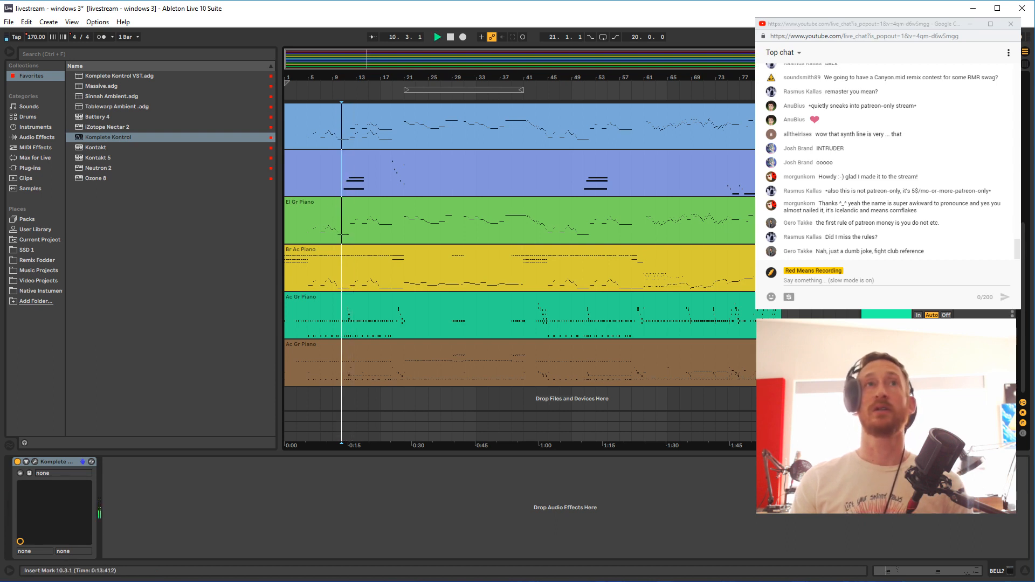
key(space)
scroll(539, 258, up, 3)
scroll(520, 257, up, 3)
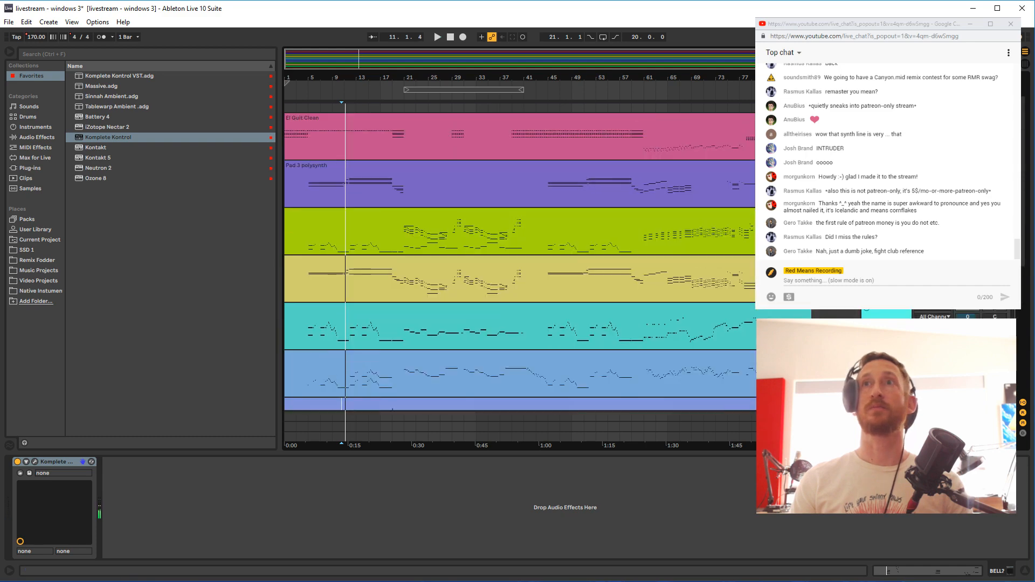
key(space)
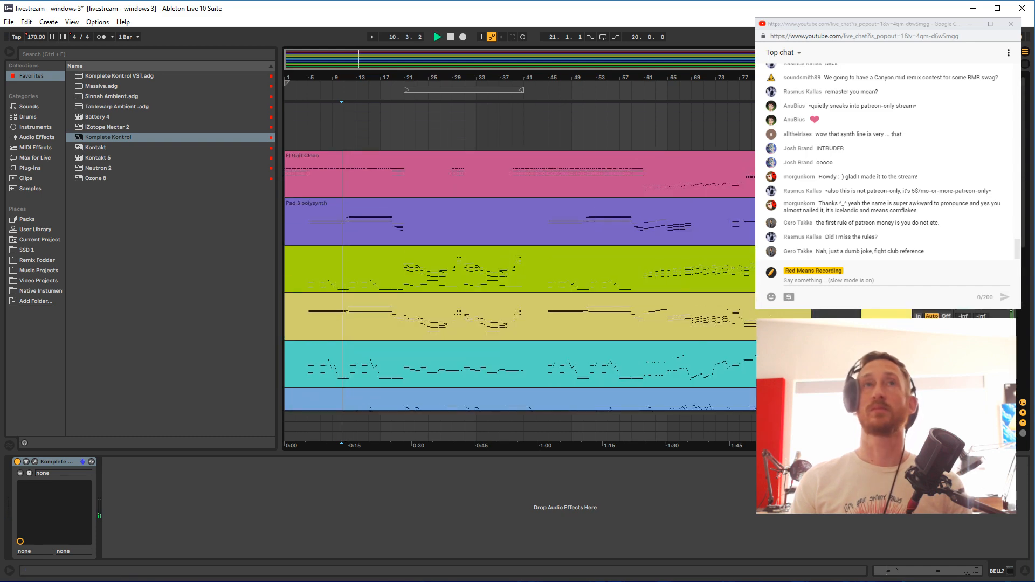
scroll(519, 257, down, 3)
scroll(519, 258, down, 1)
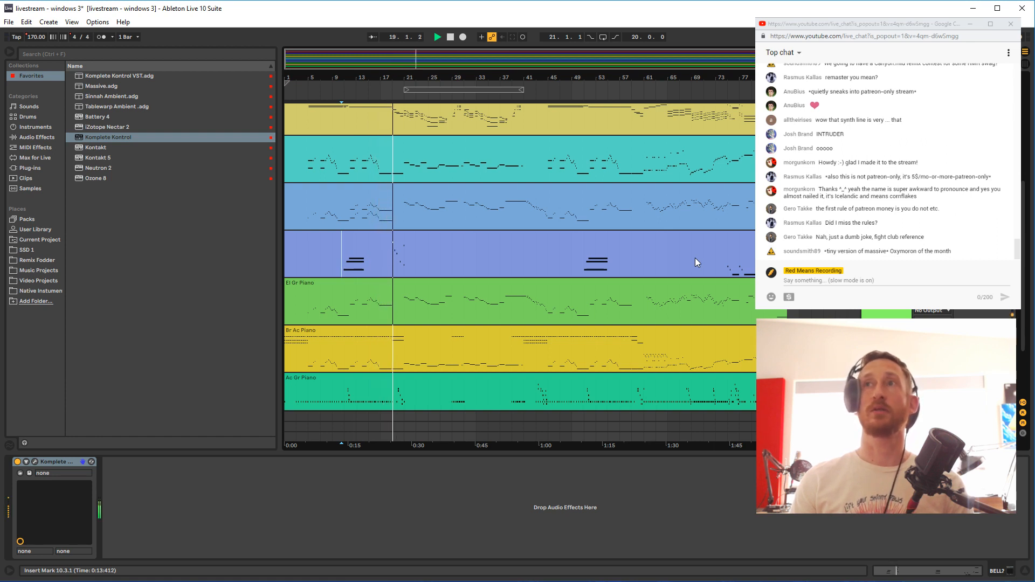
key(space)
Save the Live set
scroll(695, 257, up, 4)
scroll(519, 259, up, 2)
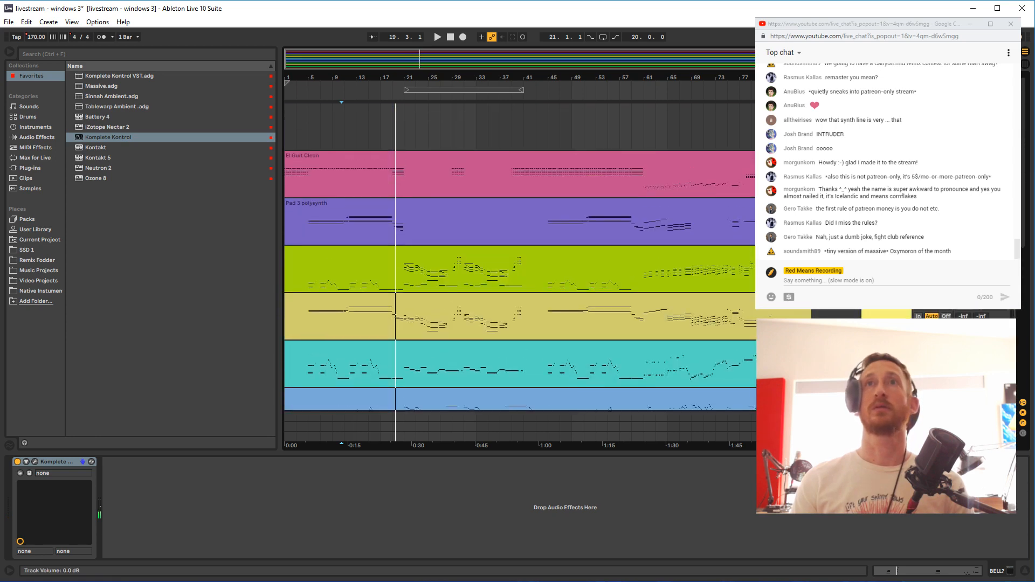
scroll(615, 280, down, 10)
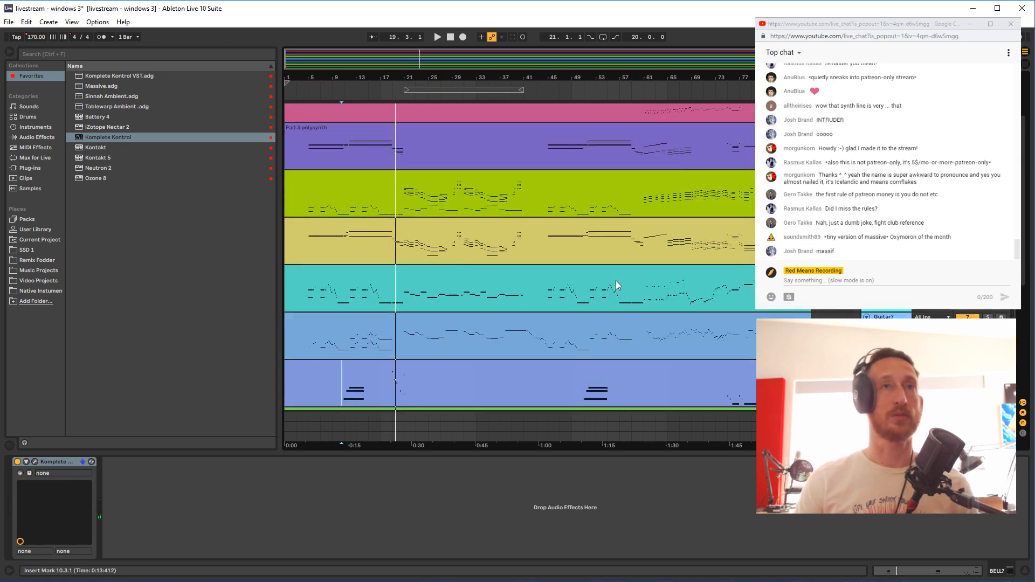
key(ctrl+s)
Look over the remaining original piano tracks and select the BASS track with its El Gr Piano clip
scroll(613, 281, down, 3)
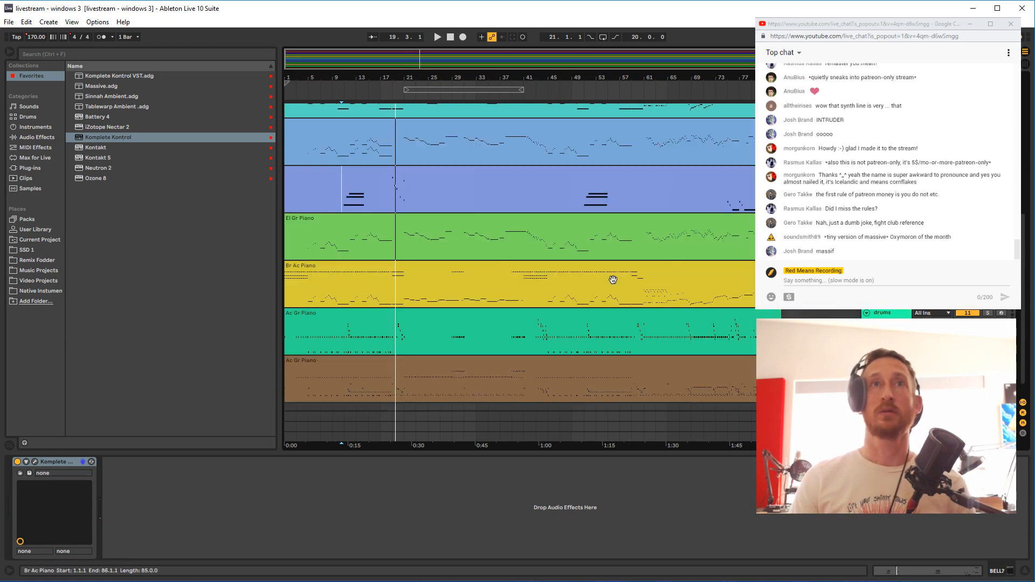
scroll(632, 285, down, 2)
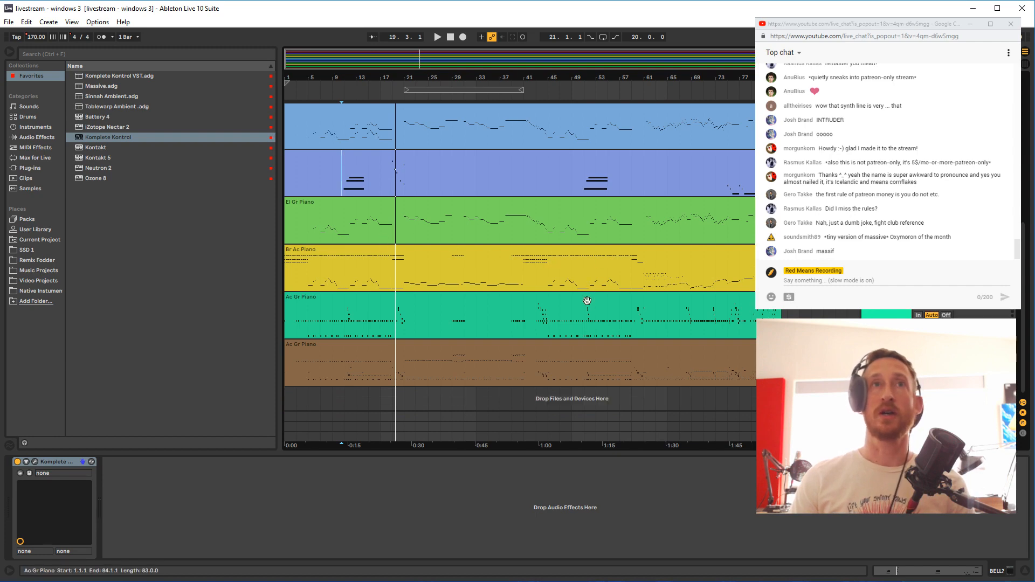
scroll(632, 285, up, 3)
scroll(632, 285, down, 3)
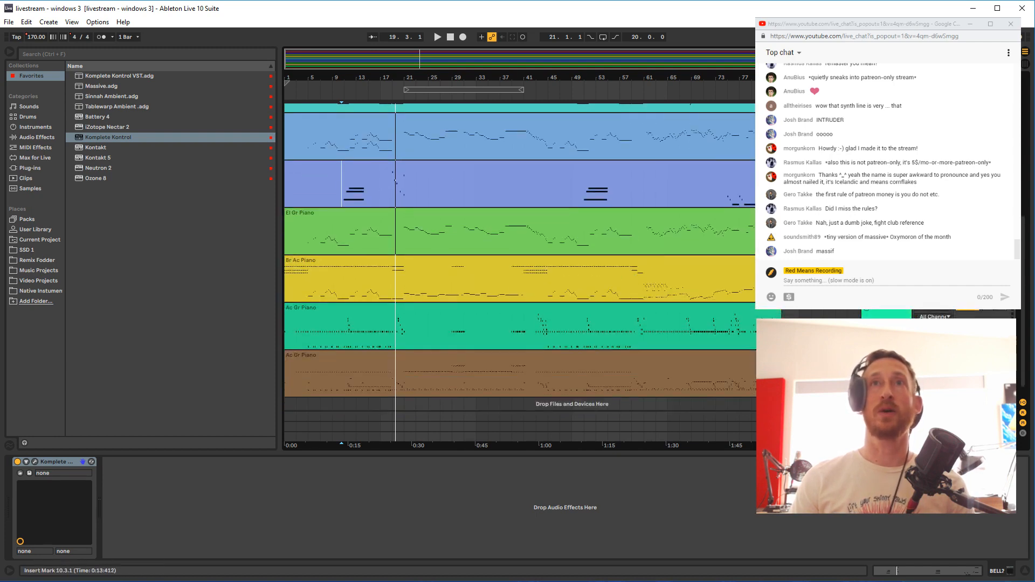
click(676, 273)
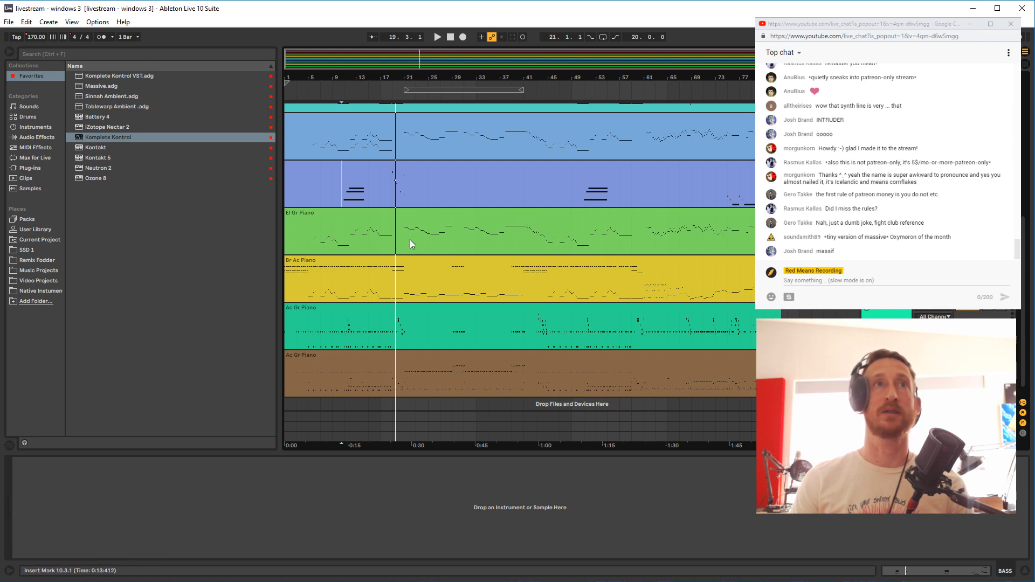
scroll(470, 268, up, 3)
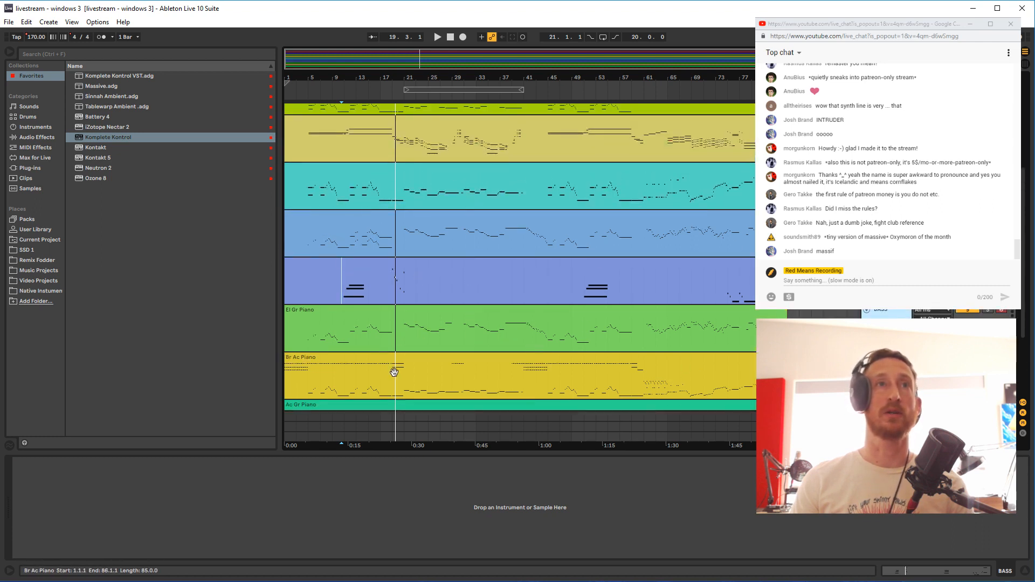
click(485, 331)
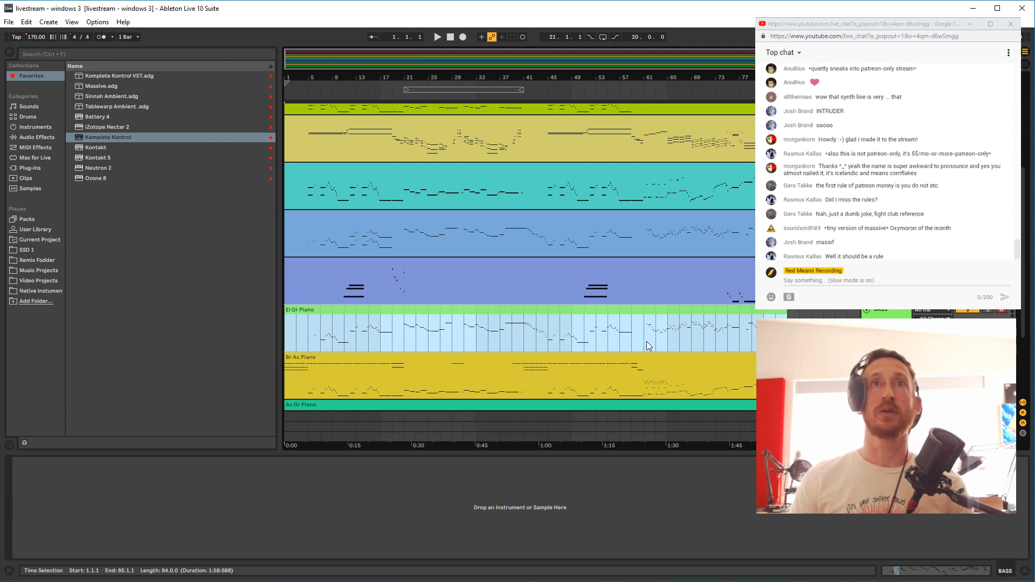
scroll(681, 338, down, 2)
scroll(883, 318, up, 2)
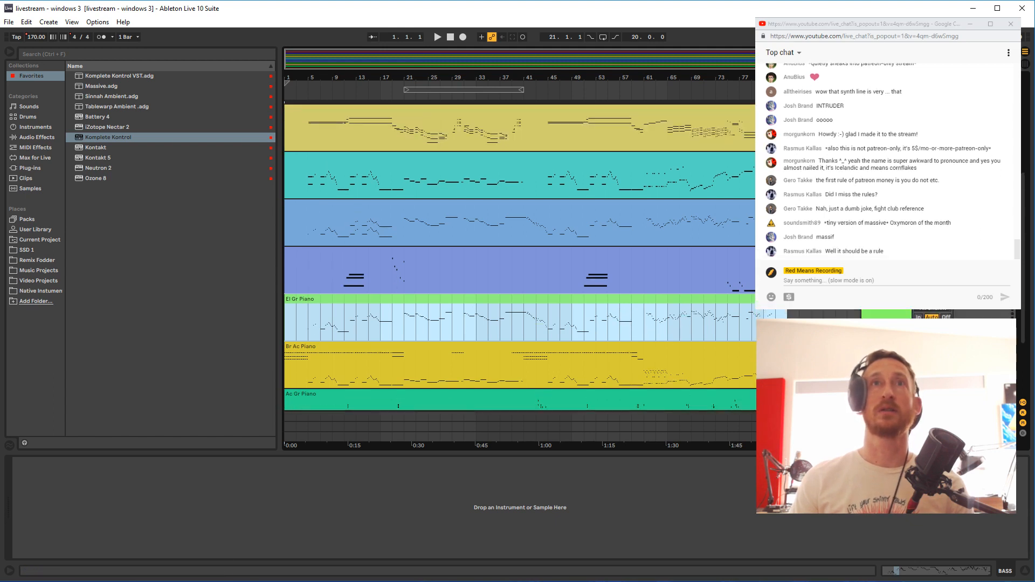
click(883, 318)
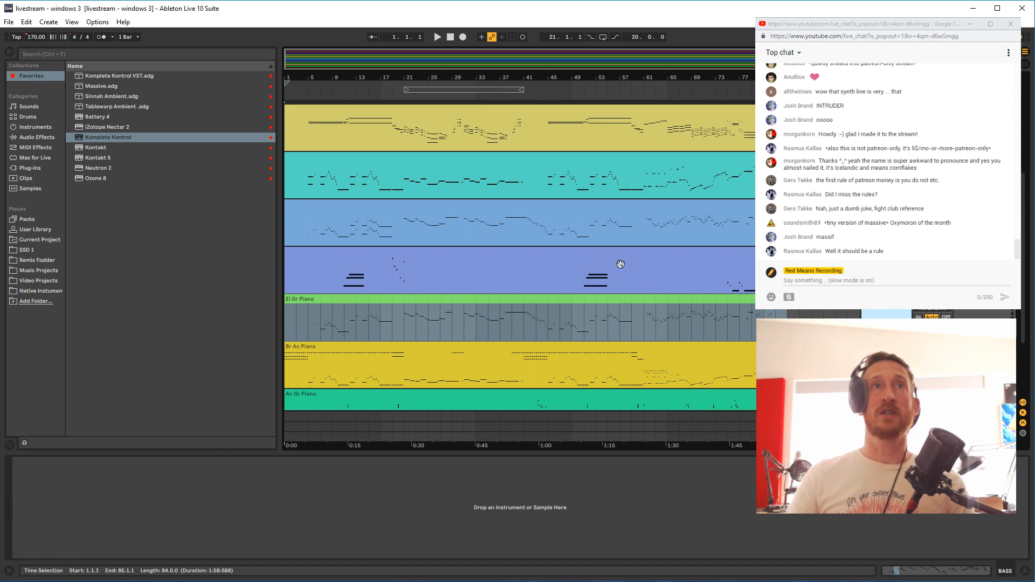
Play the BASS? track's part from bar 45 to audition it
click(544, 186)
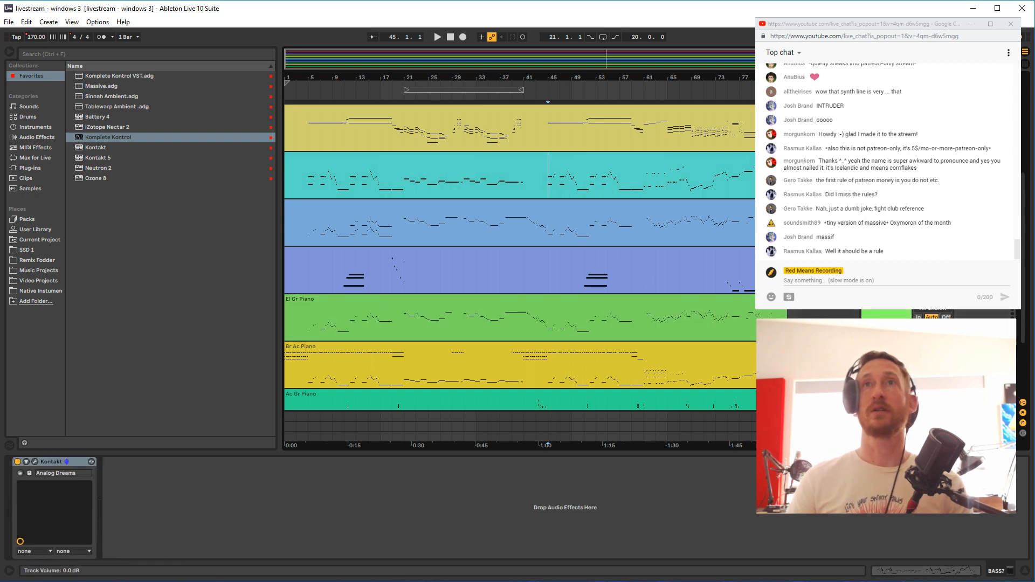
key(space)
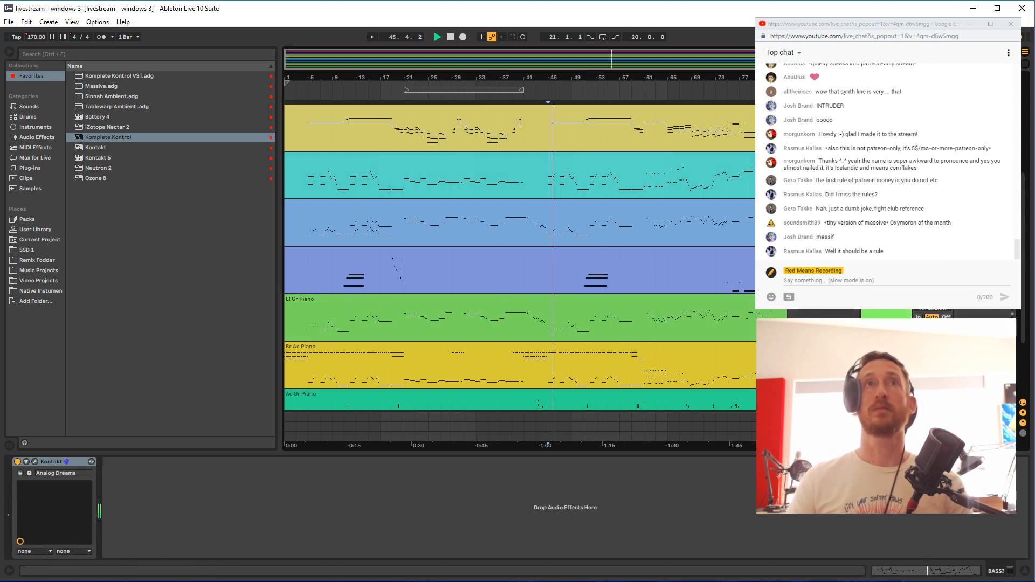
key(space)
Move the BASS track directly above the BELL? track and select its El Gr Piano clip
scroll(735, 367, down, 1)
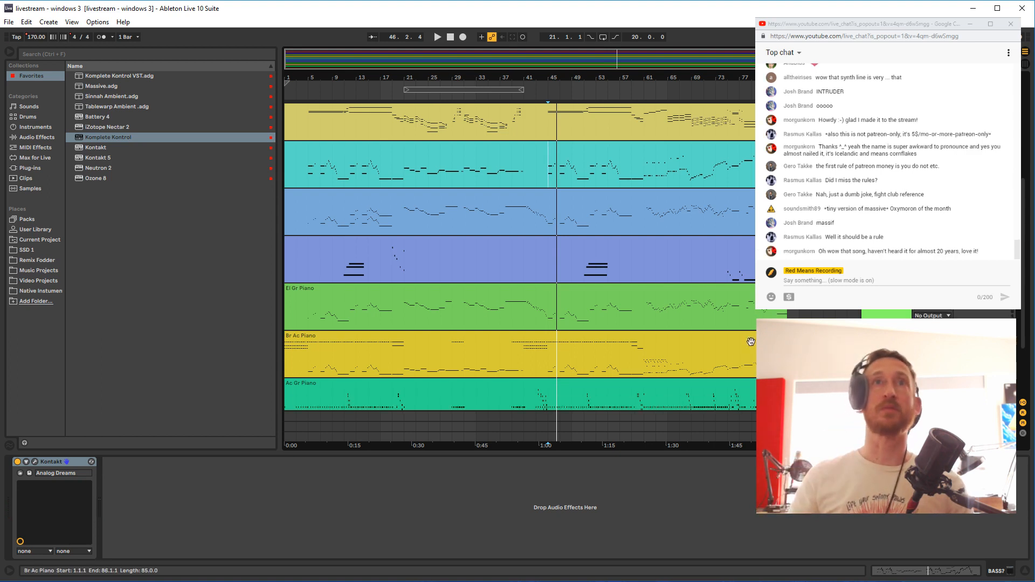
drag(887, 310, 885, 247)
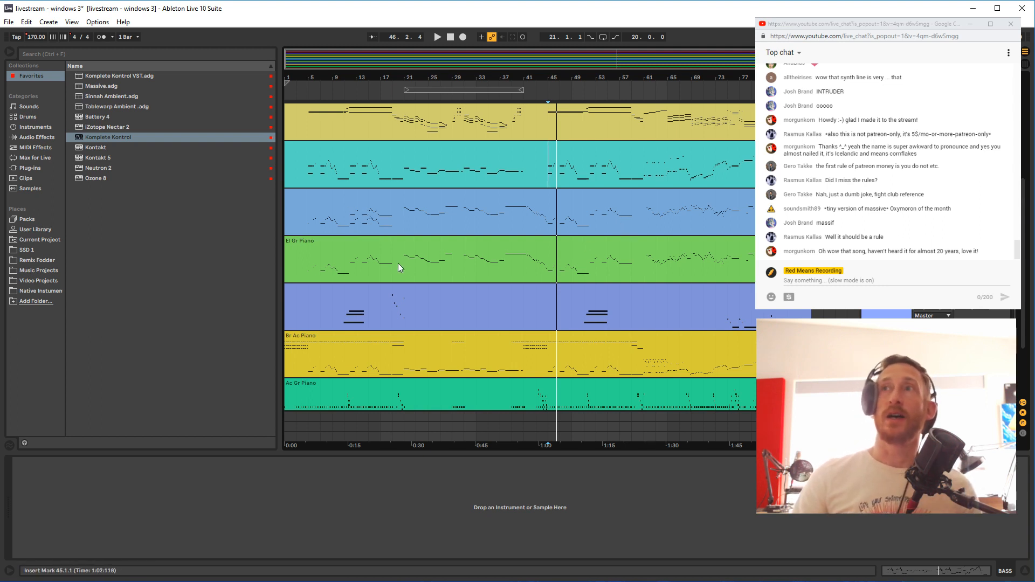
click(339, 273)
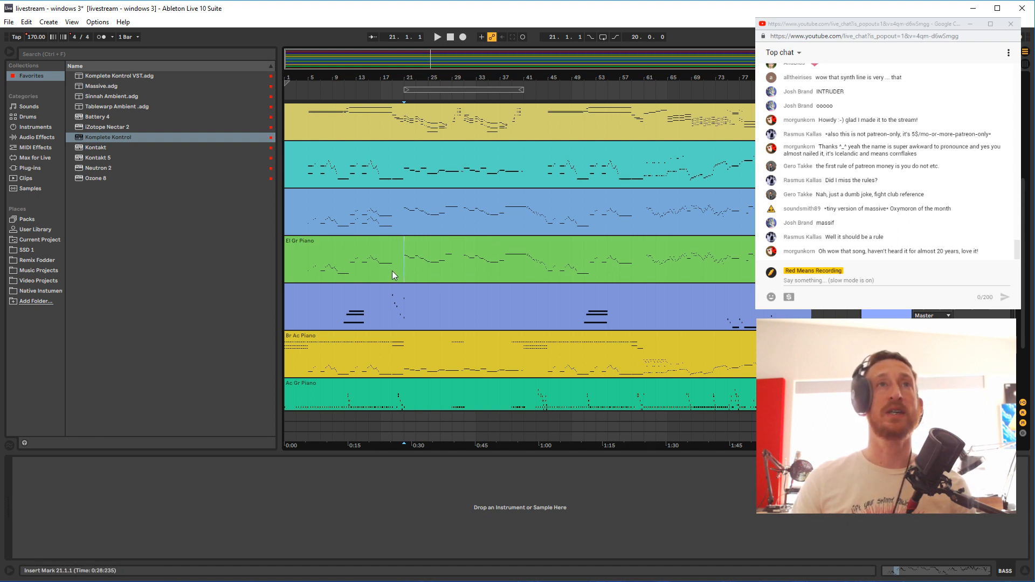
click(326, 271)
double_click(447, 260)
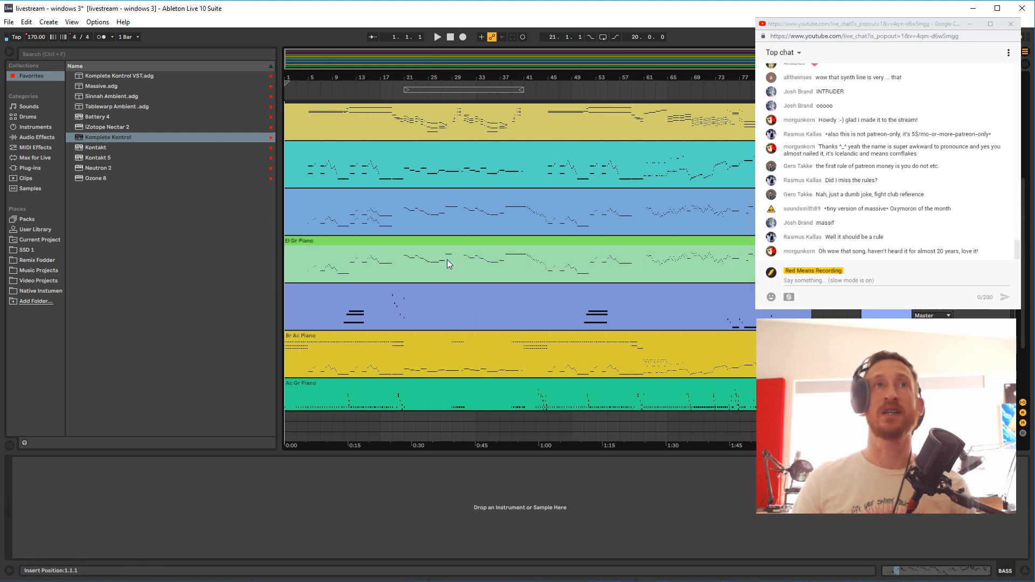
Select the Guitar? clip for comparison and show the Mic track's effect chain
double_click(480, 222)
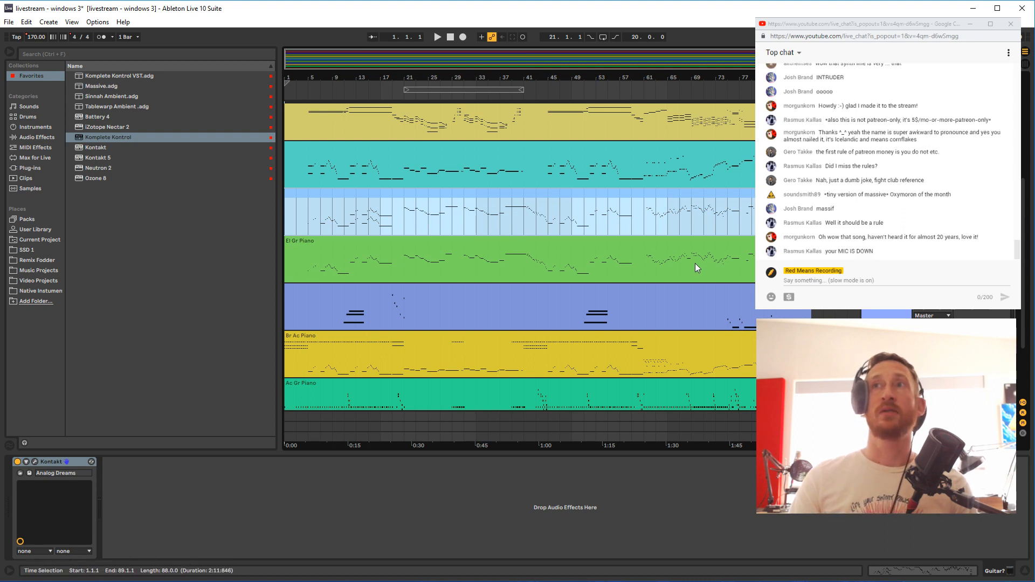
scroll(517, 259, up, 4)
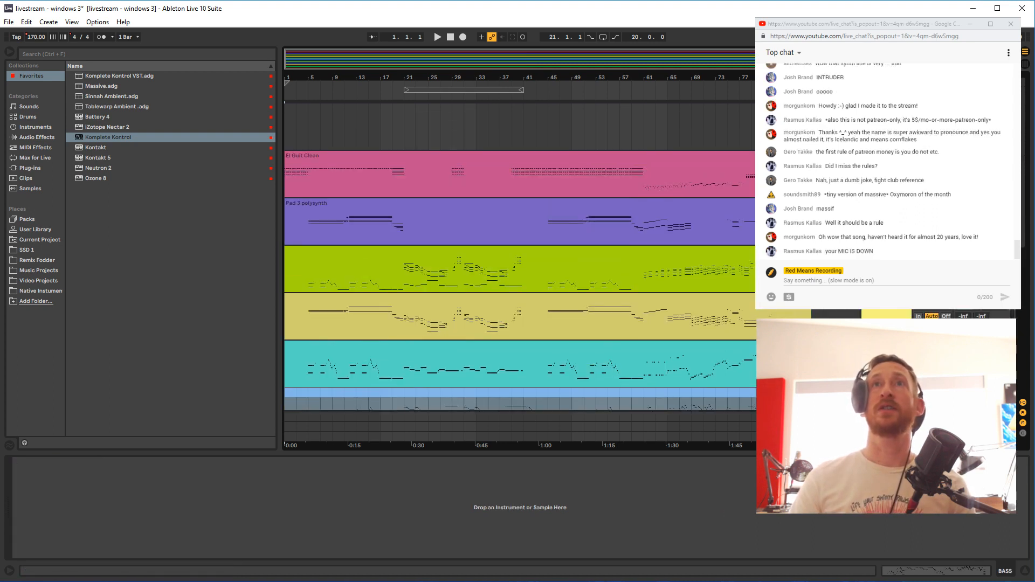
click(518, 127)
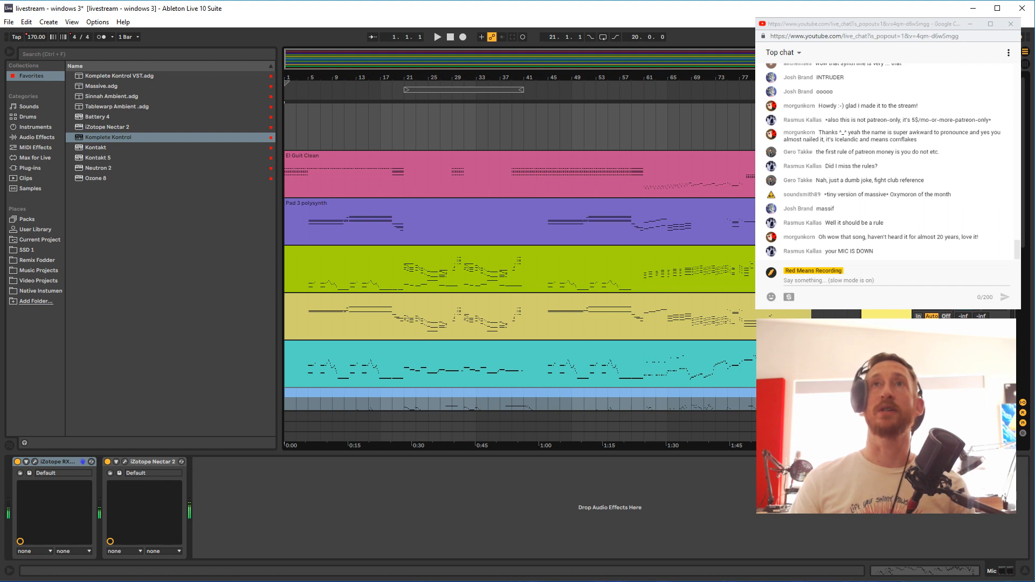
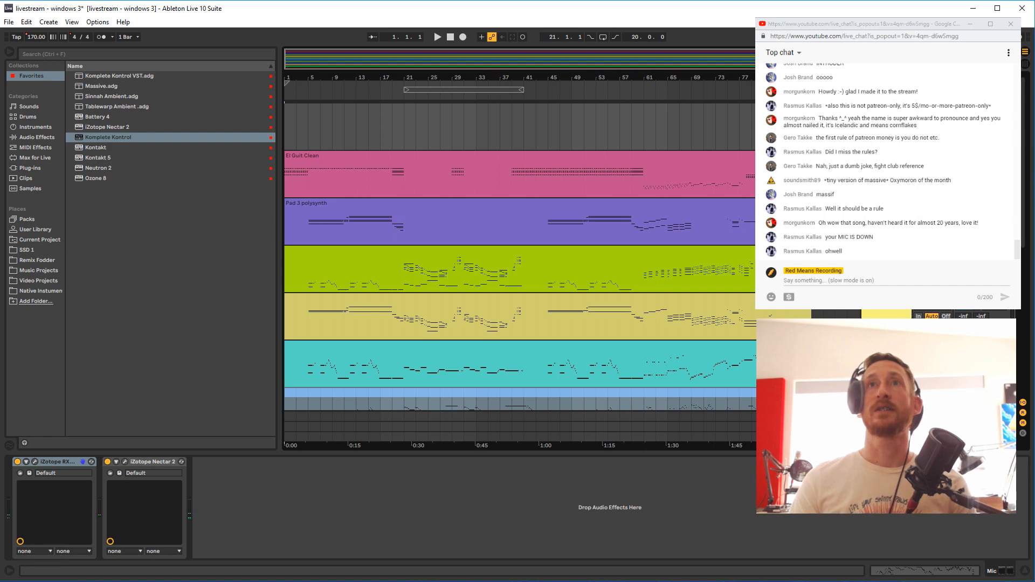
Check the Guitar? track's device, select the BASS track and list the Native Instruments plug-ins in the browser
scroll(596, 314, down, 10)
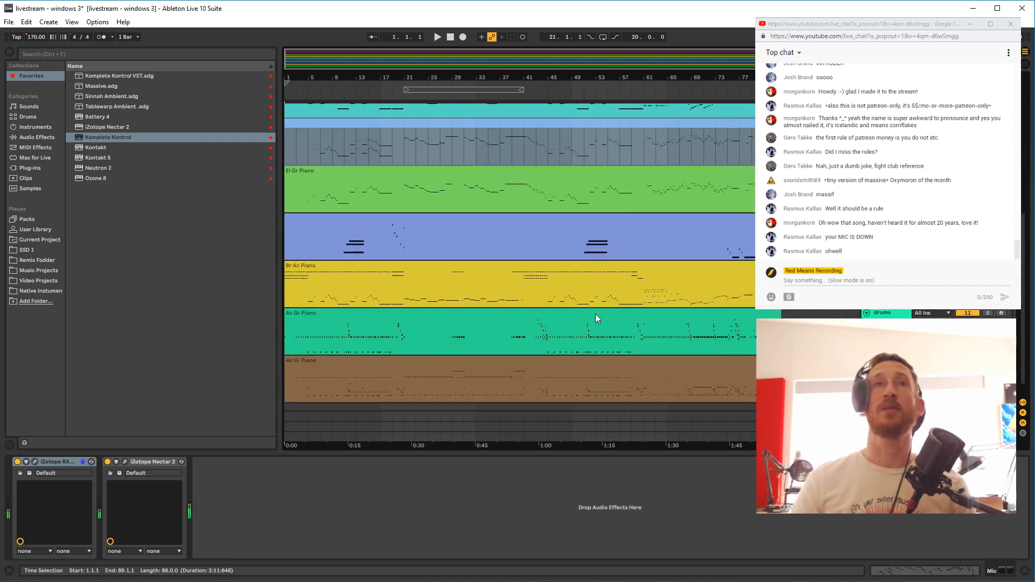
scroll(613, 247, up, 1)
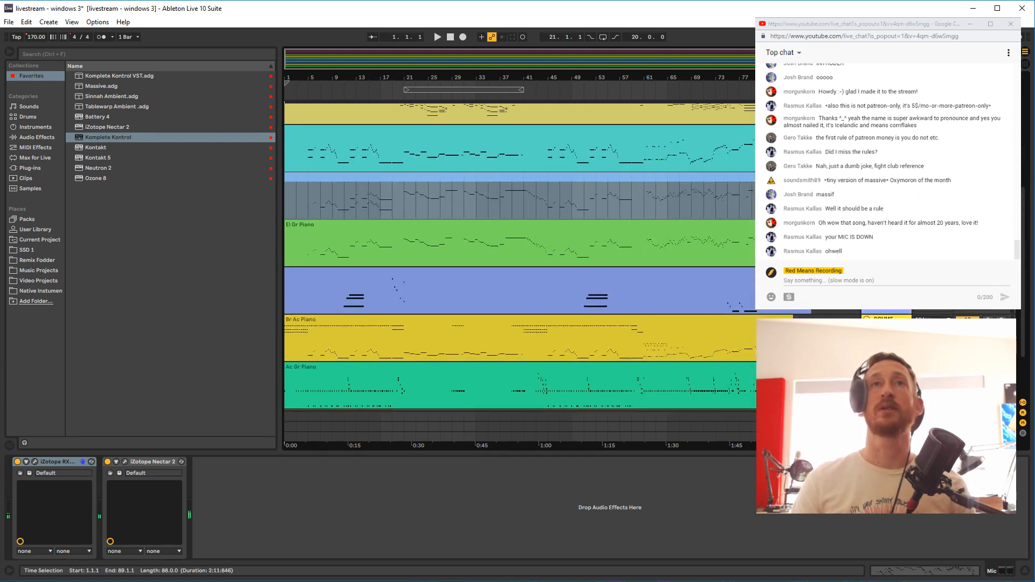
click(885, 280)
scroll(515, 196, down, 4)
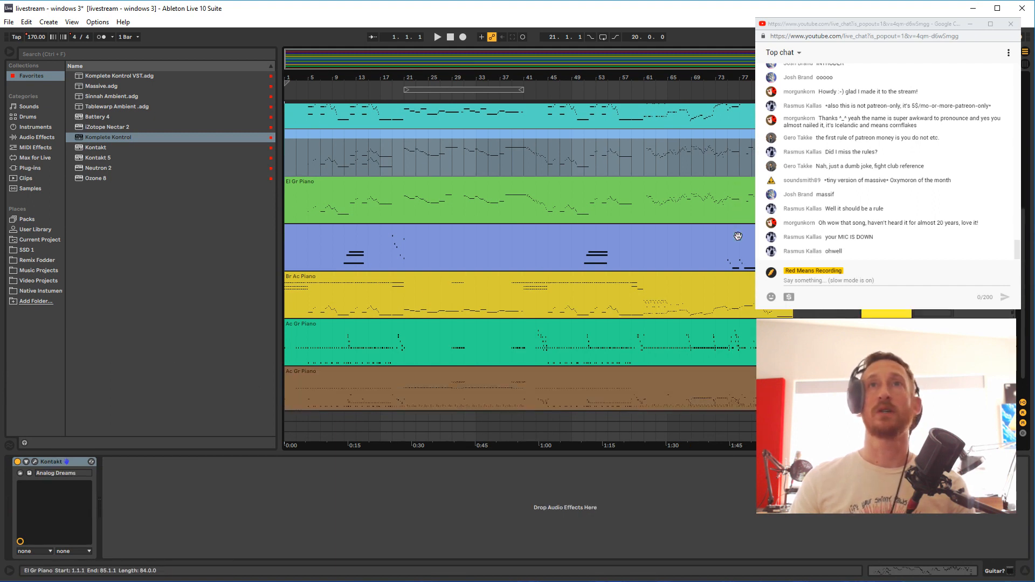
click(515, 195)
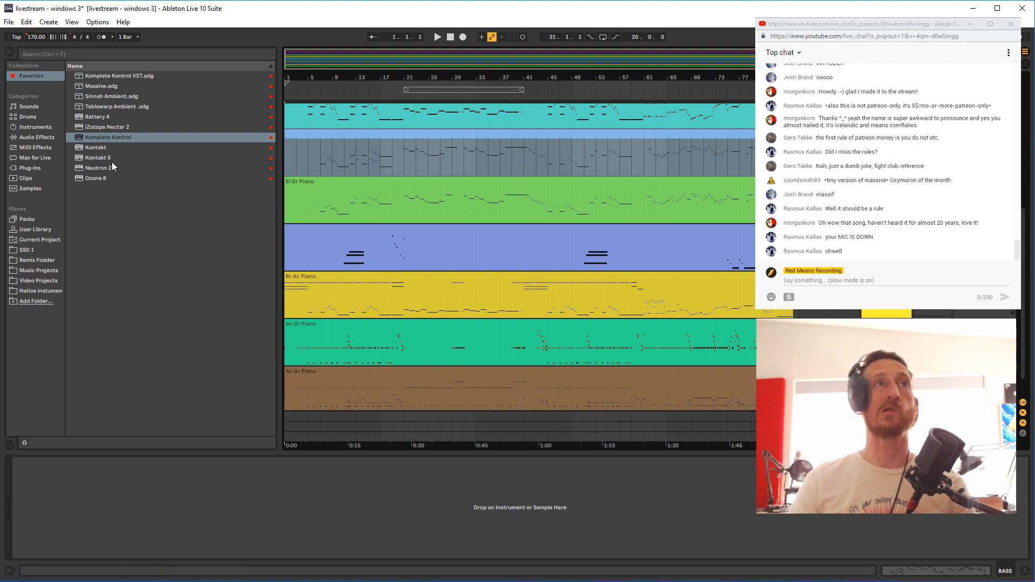
click(31, 168)
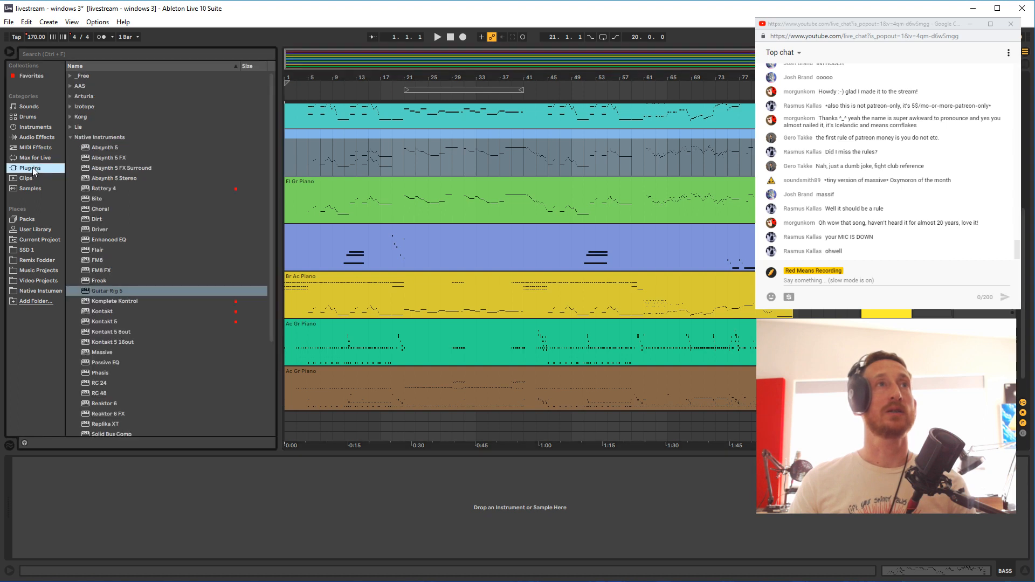
scroll(112, 301, down, 1)
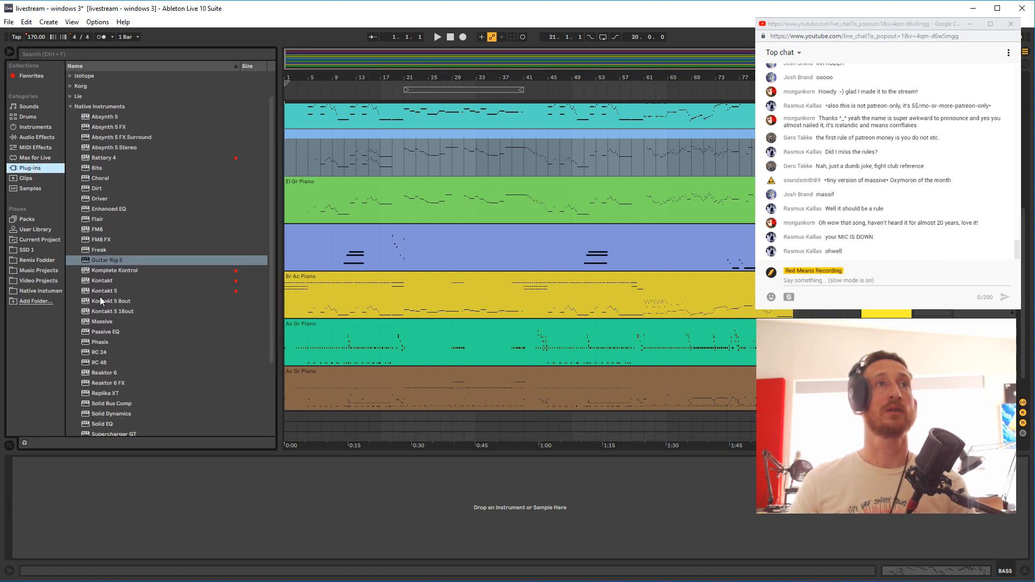
Examine the Kontakt, Kontakt 5, Kontakt 5 8out and Kontakt 5 16out entries among the Native Instruments plug-ins
click(101, 294)
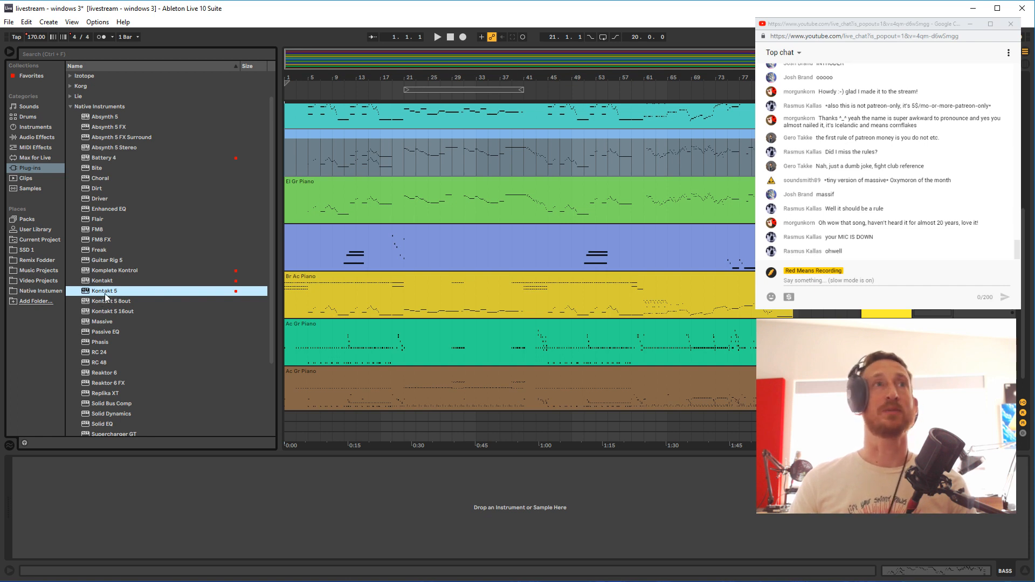
key(Down)
key(Down)
key(Up)
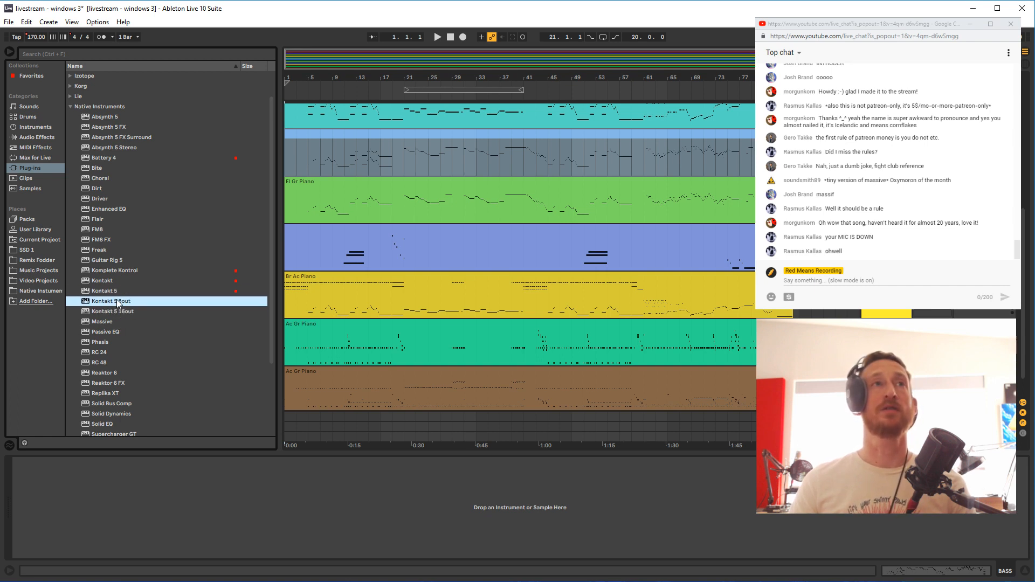
key(Up)
key(Down)
key(Down)
key(Up)
key(Up)
key(Down)
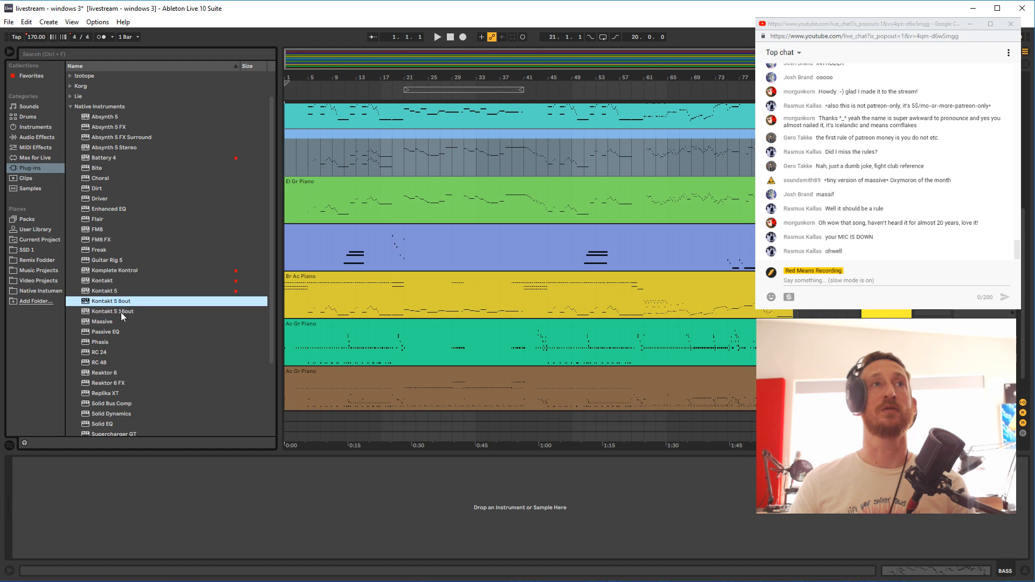
key(Down)
key(Up)
key(Up)
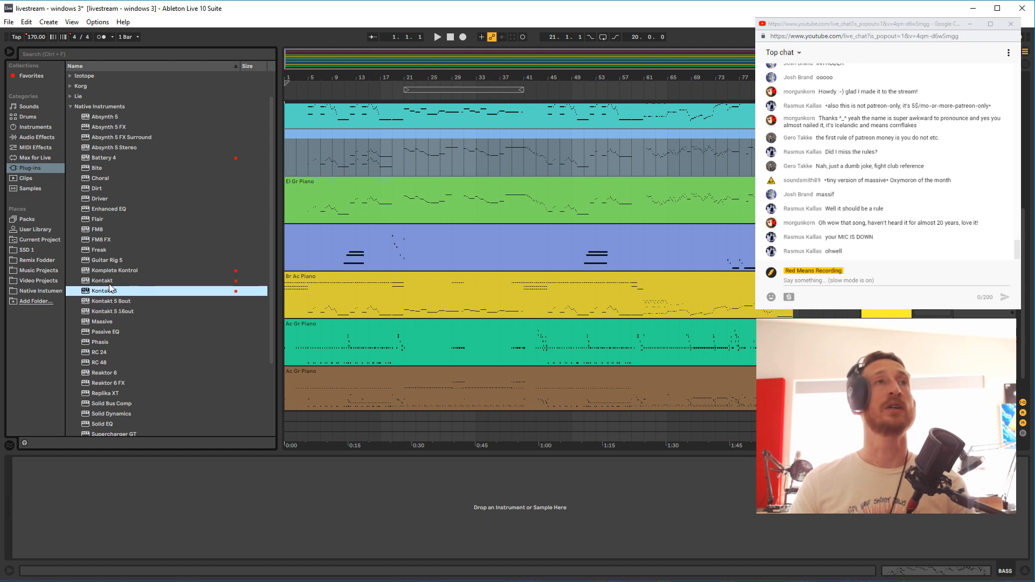
key(Up)
key(Down)
key(Down)
key(Down)
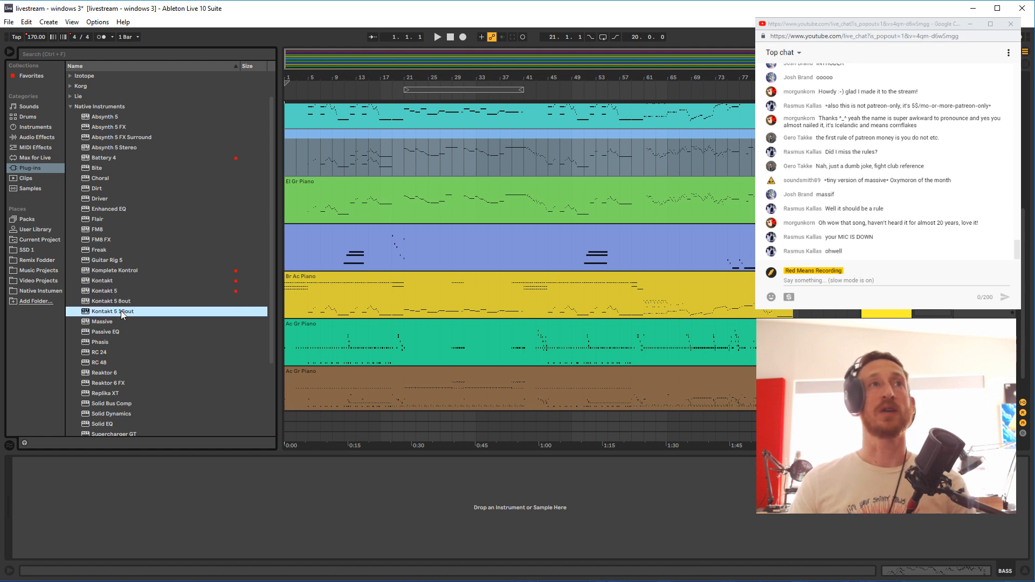
click(99, 281)
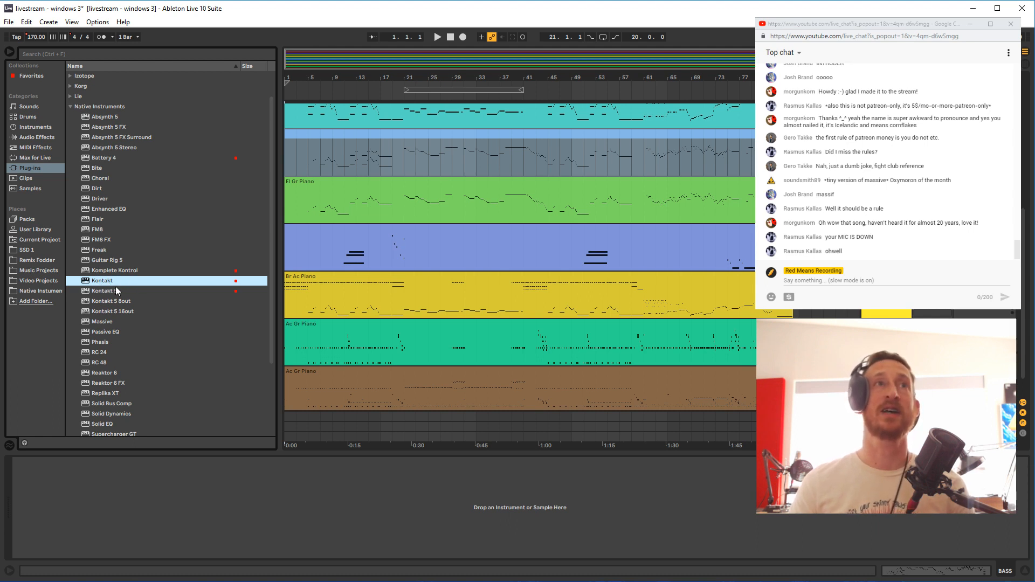
key(Down)
key(Down)
key(Down)
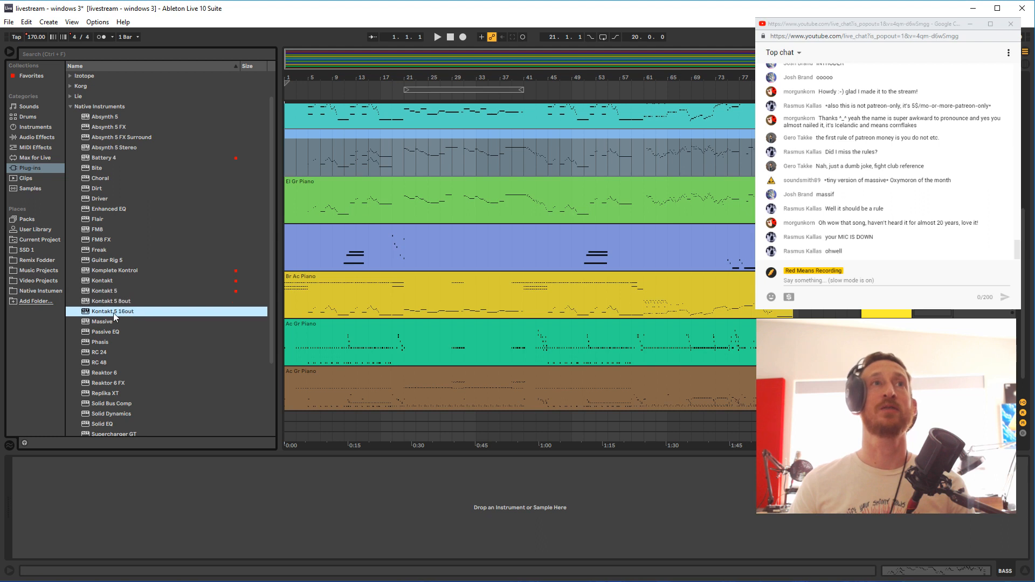
key(Up)
key(Up)
key(Up)
click(115, 311)
Load Kontakt on the BASS track and load the Analog Dreams.nki instrument from its library
click(102, 281)
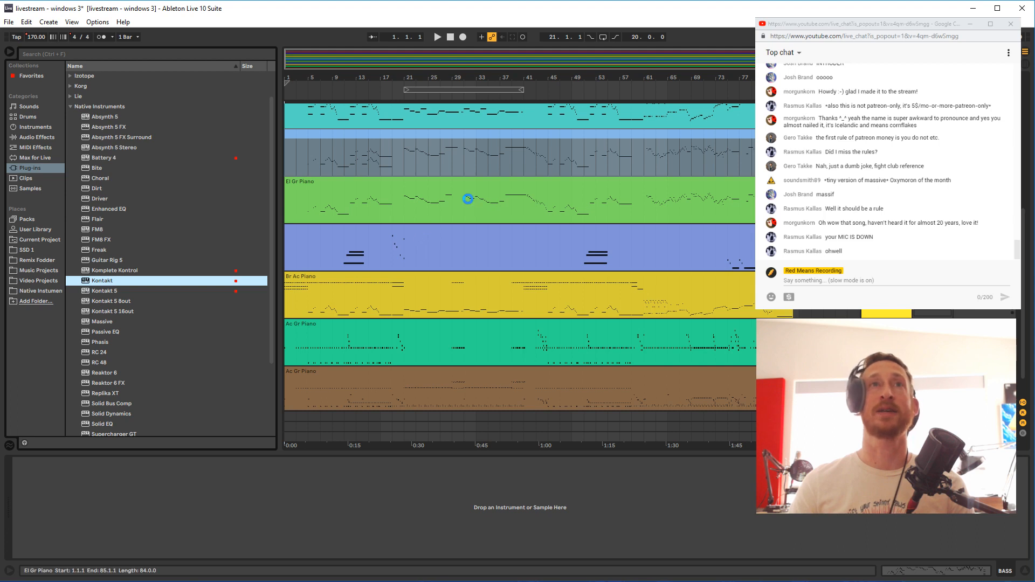
scroll(137, 258, down, 3)
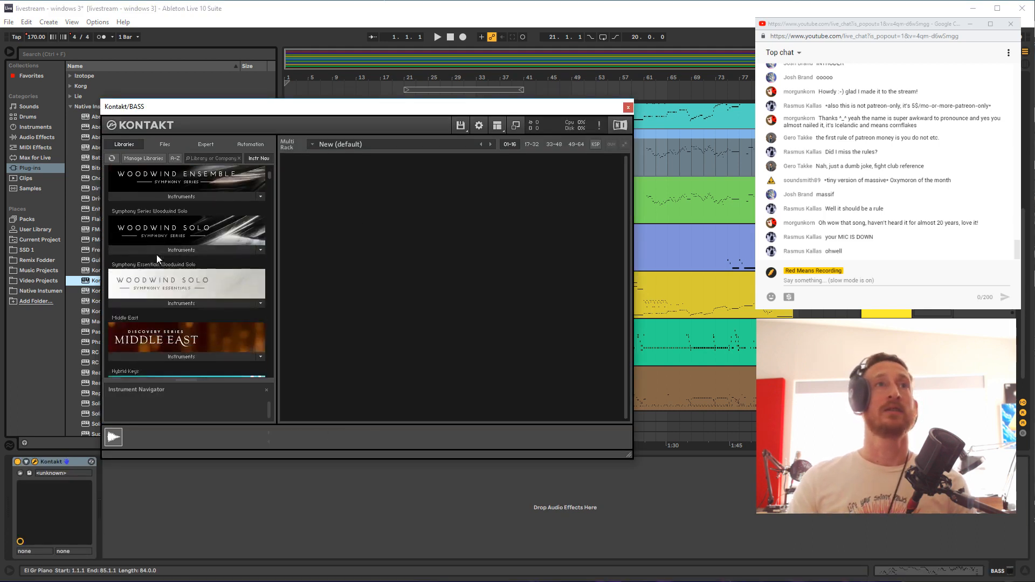
scroll(156, 254, down, 6)
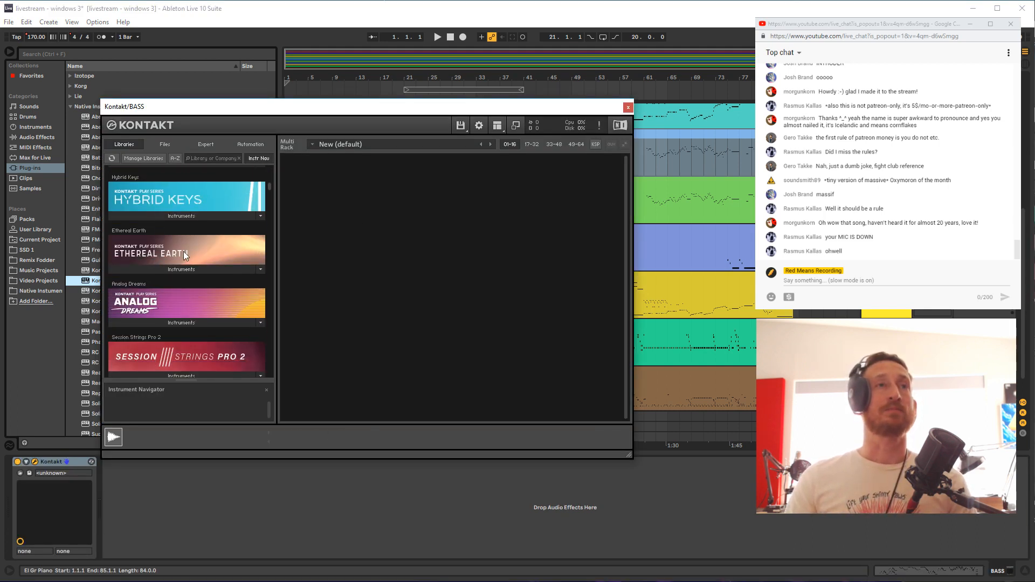
scroll(183, 251, down, 2)
click(180, 262)
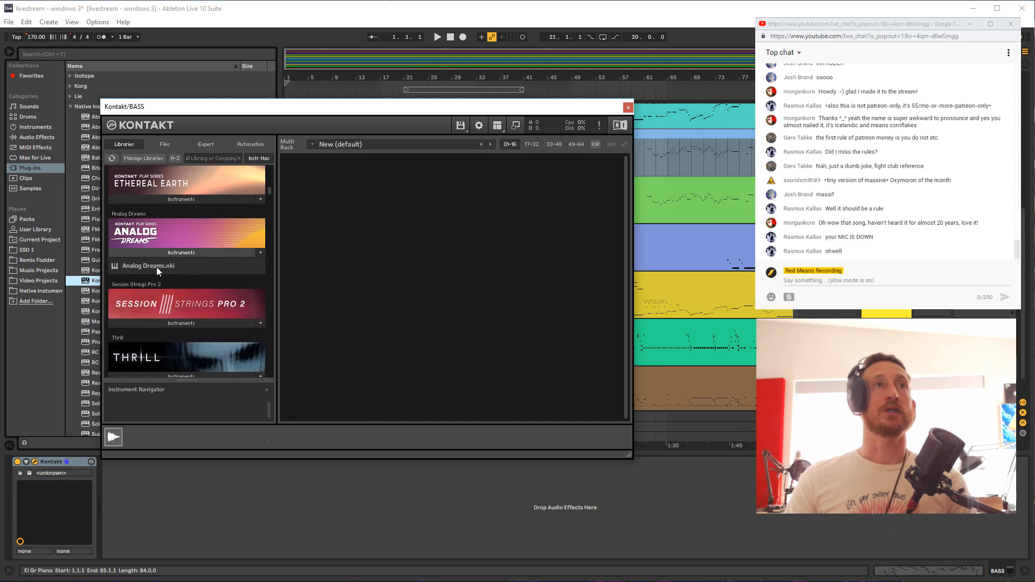
click(156, 267)
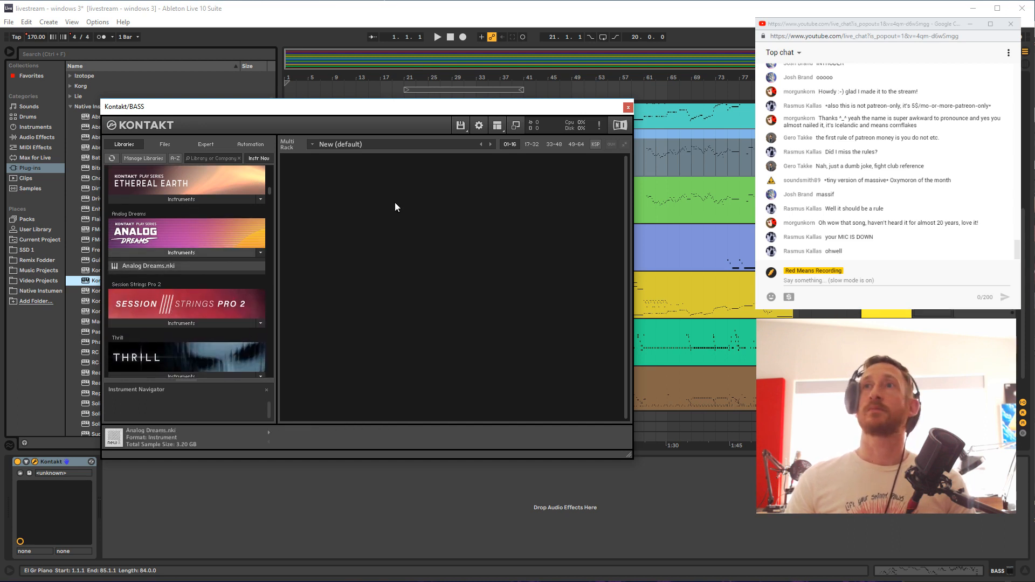
drag(413, 108, 379, 339)
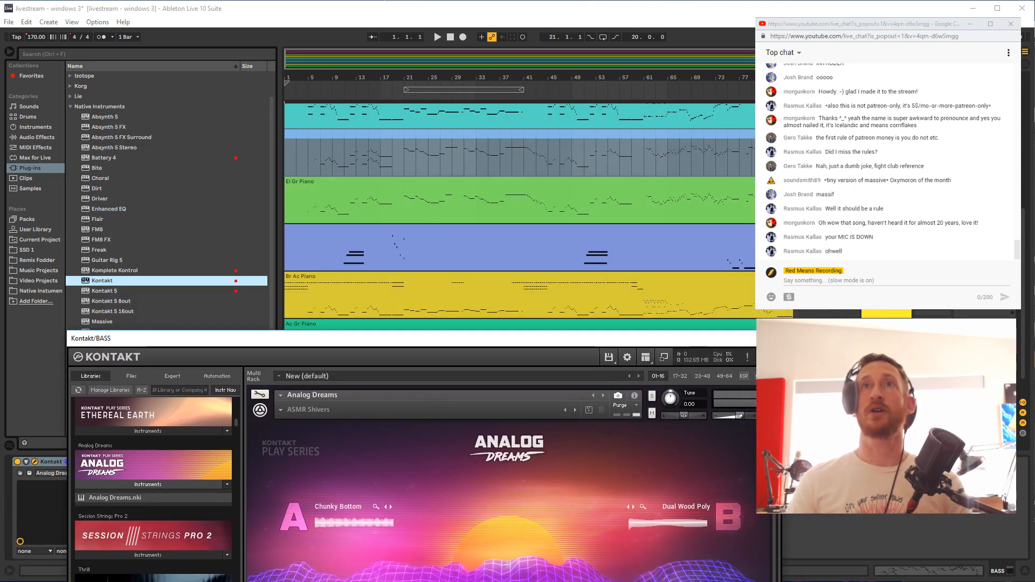
Play the arrangement from about bar 13 with the insert mark on the Guitar? track to audition the part
scroll(154, 485, up, 2)
click(1030, 196)
scroll(1030, 196, up, 5)
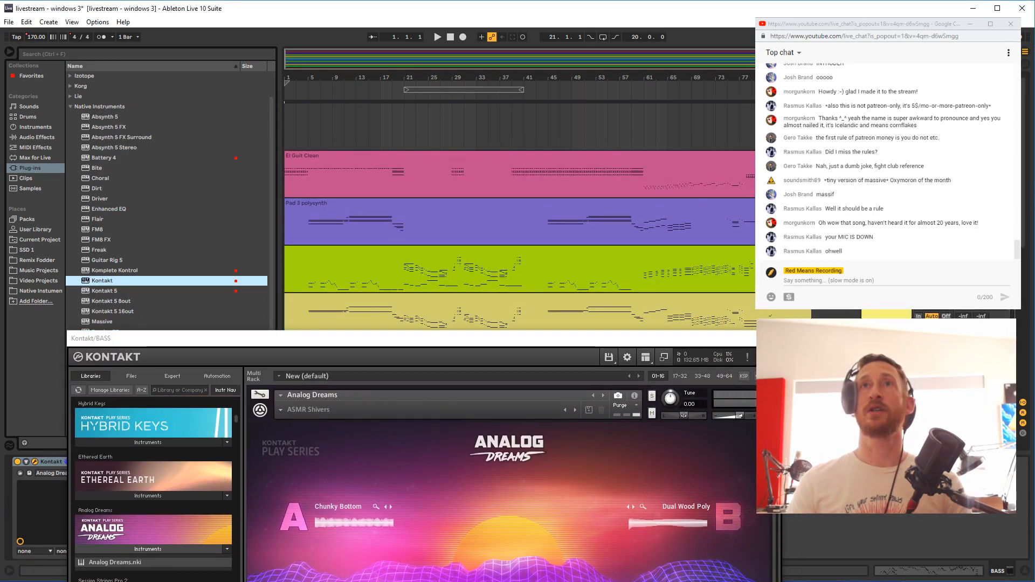
scroll(1030, 195, down, 1)
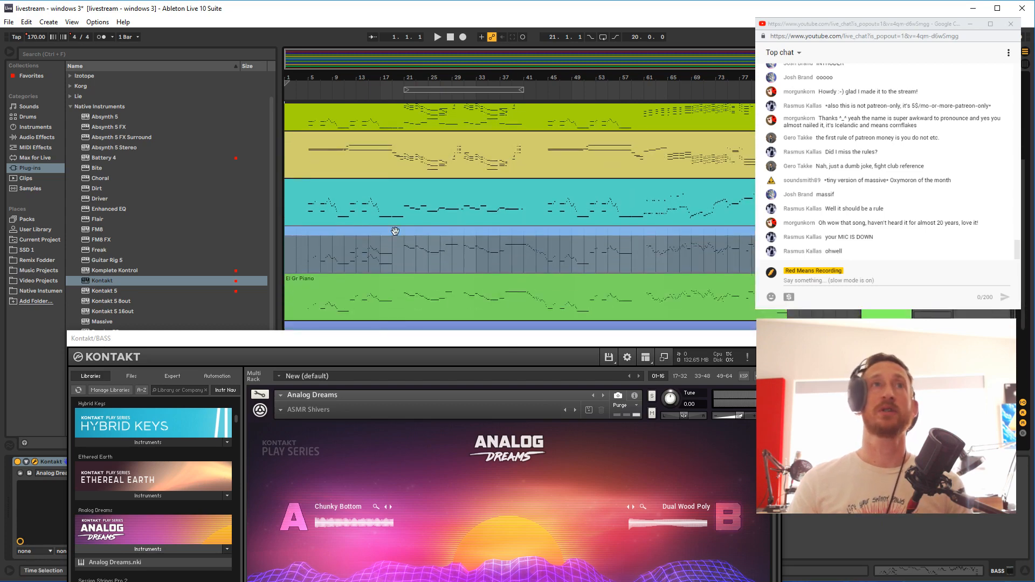
click(355, 259)
key(space)
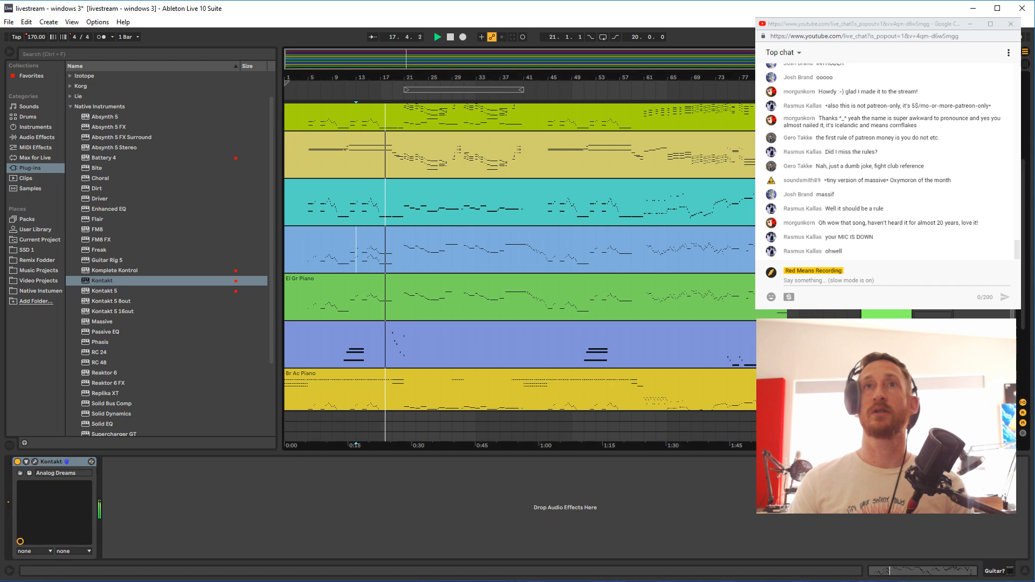
Restart playback from bar 7 on the BASS track and rename that track as Guiar 2
click(318, 311)
drag(340, 320, 382, 296)
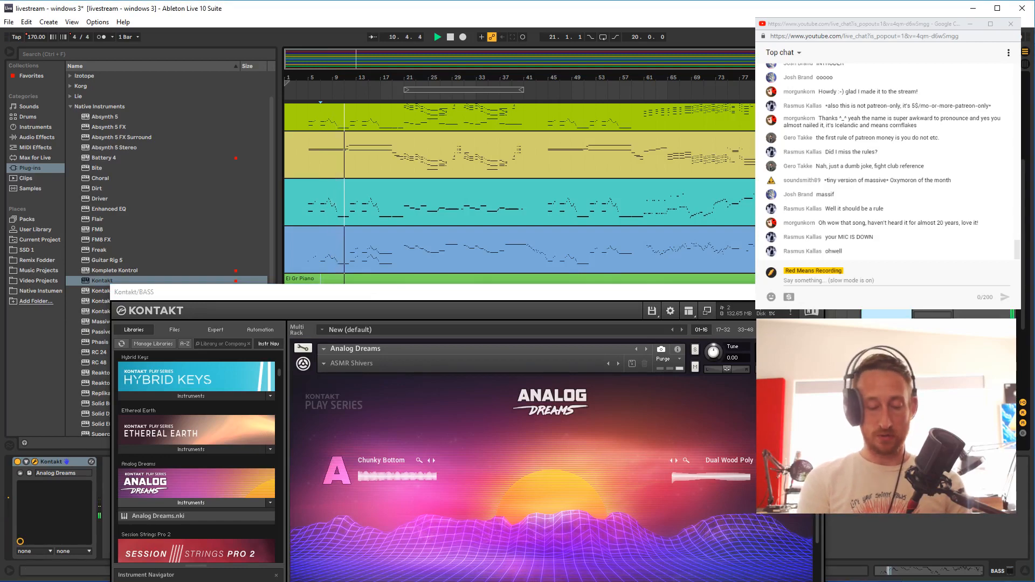
key(Up)
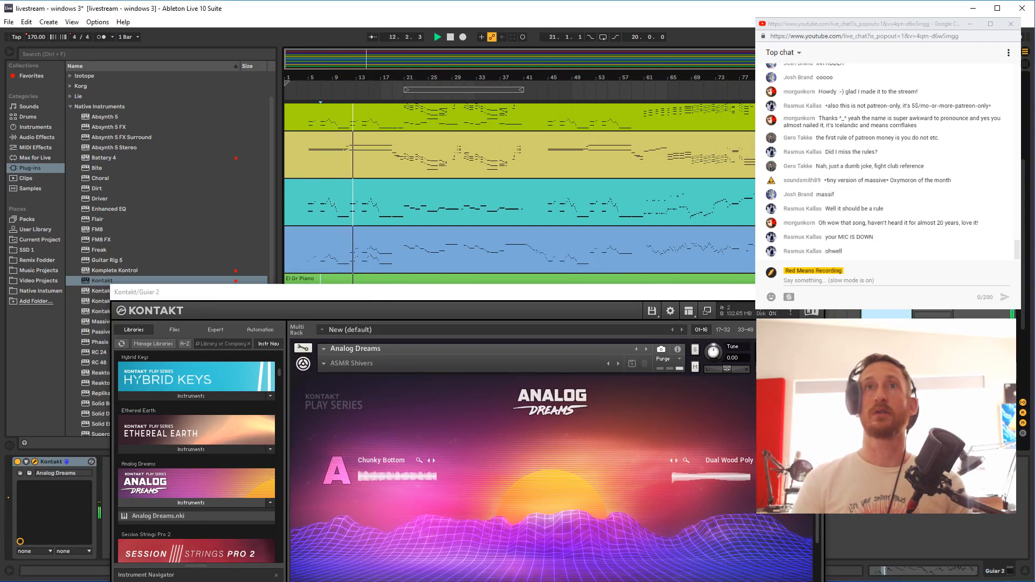
Load the Haunted House preset from the Leads category of Analog Dreams and uncover the arrangement tracks
click(323, 364)
mouse_move(335, 412)
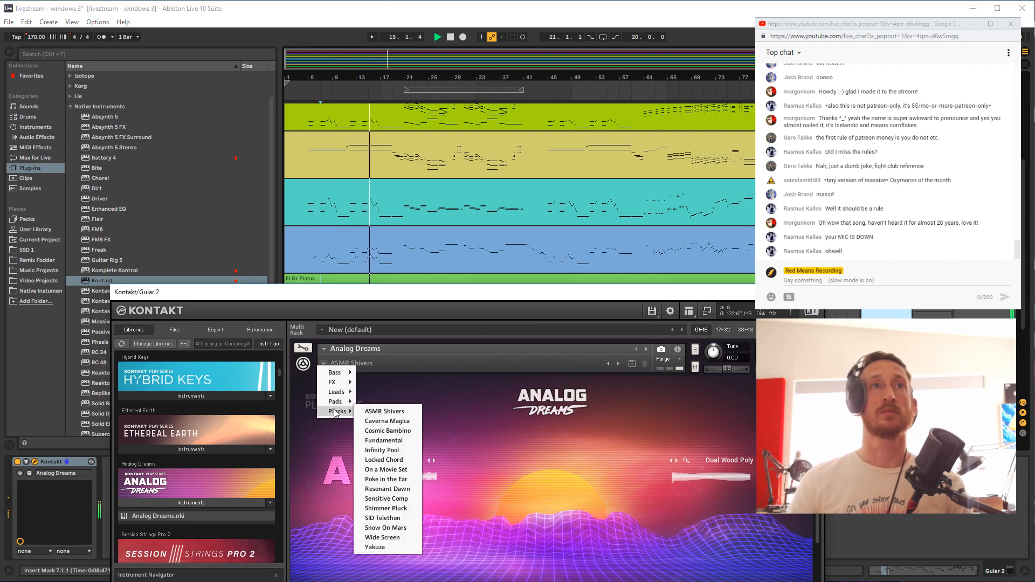
mouse_move(337, 392)
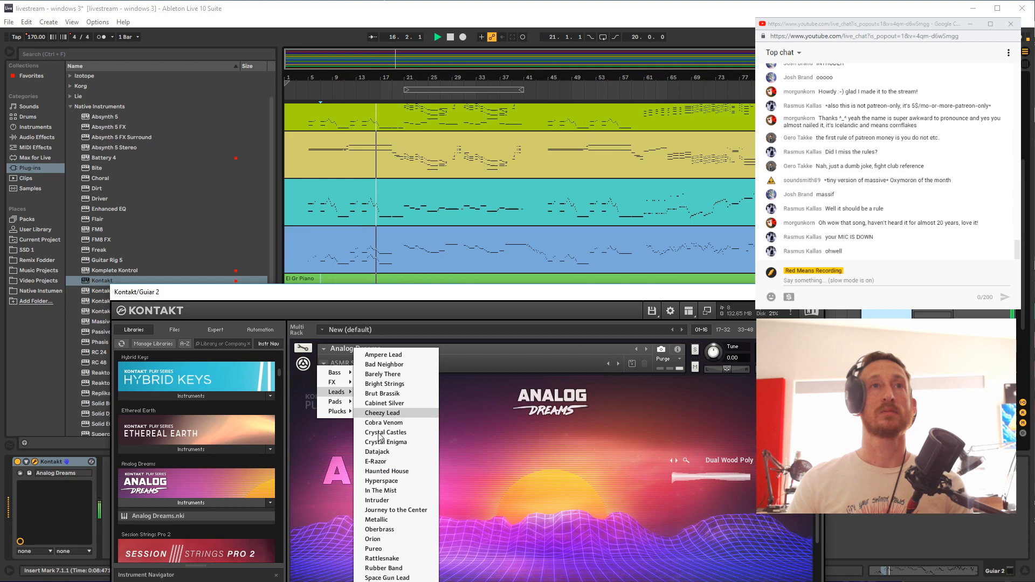
click(381, 472)
drag(477, 293, 424, 411)
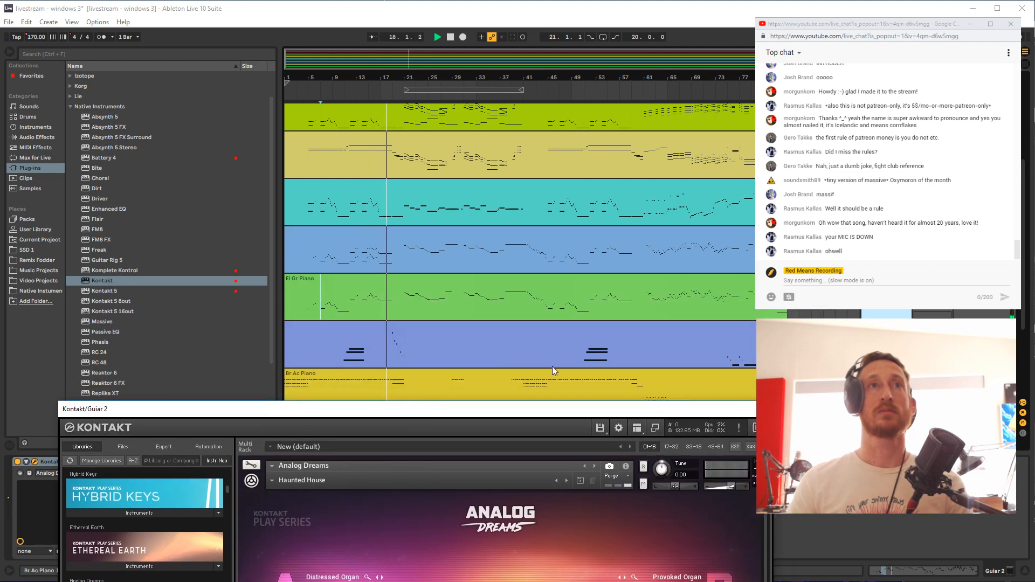
click(552, 367)
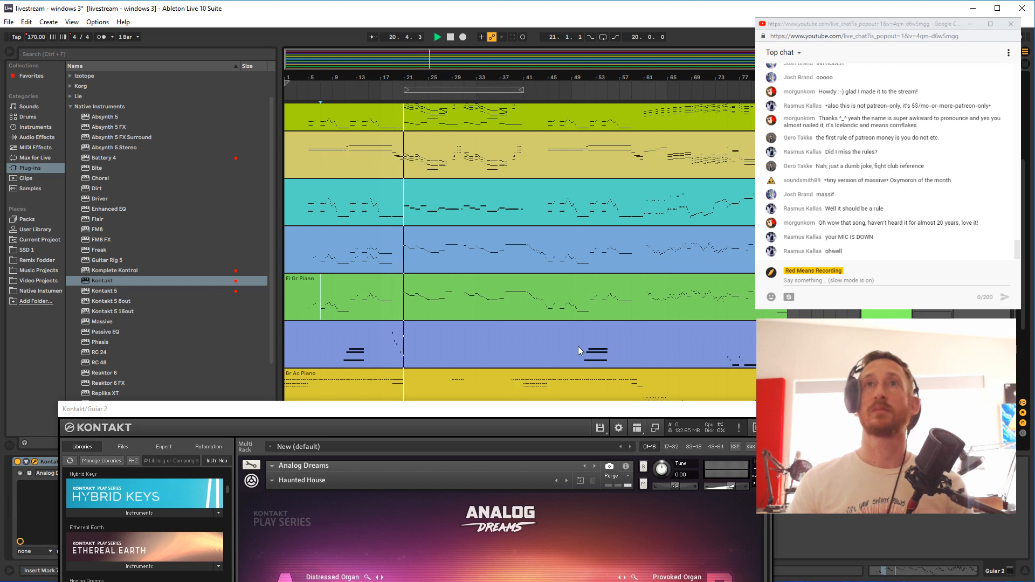
Audition the following Analog Dreams lead presets during playback: Hyperspace, In The Mist and Journey to the Center
click(566, 481)
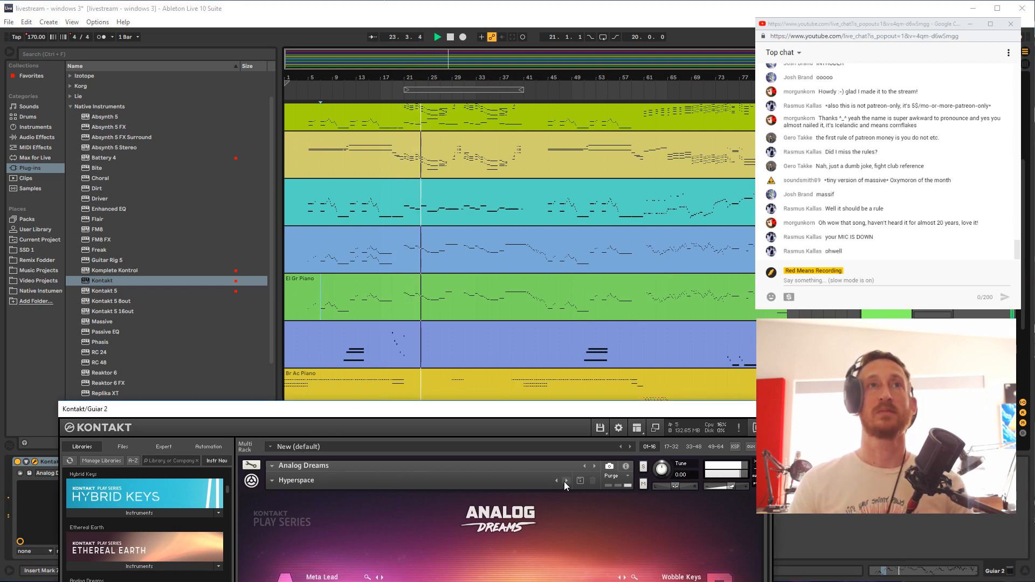
click(566, 481)
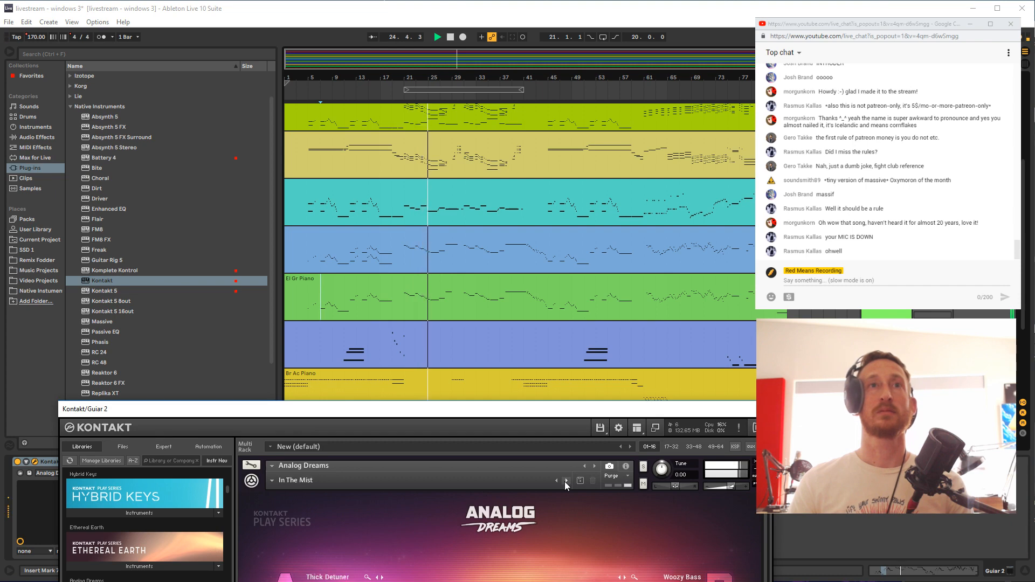
click(565, 481)
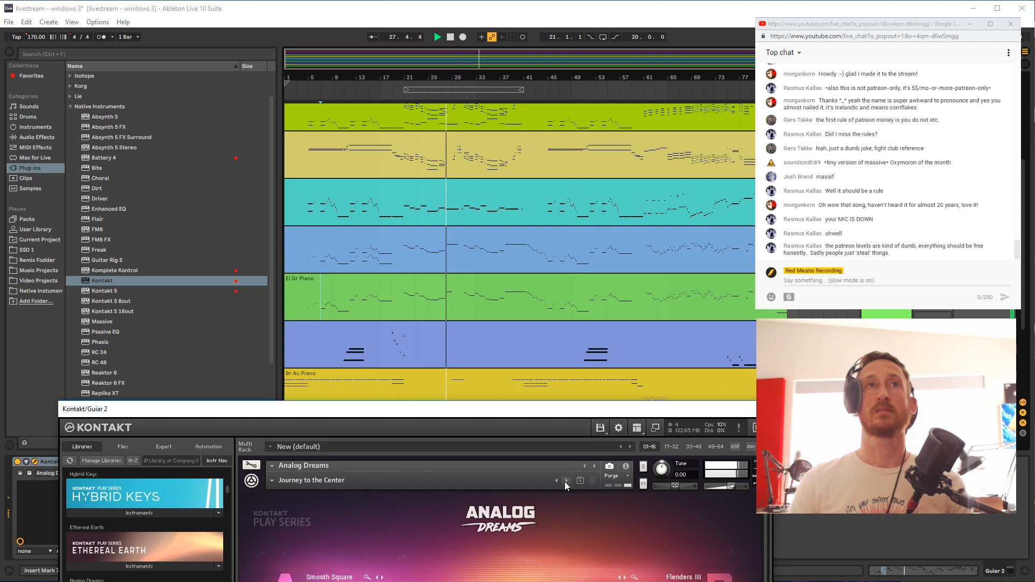
Play the Guiar 2 part from bar 61, switch the preset to Metallic and on to Oberbrass, and stop playback
click(640, 307)
key(space)
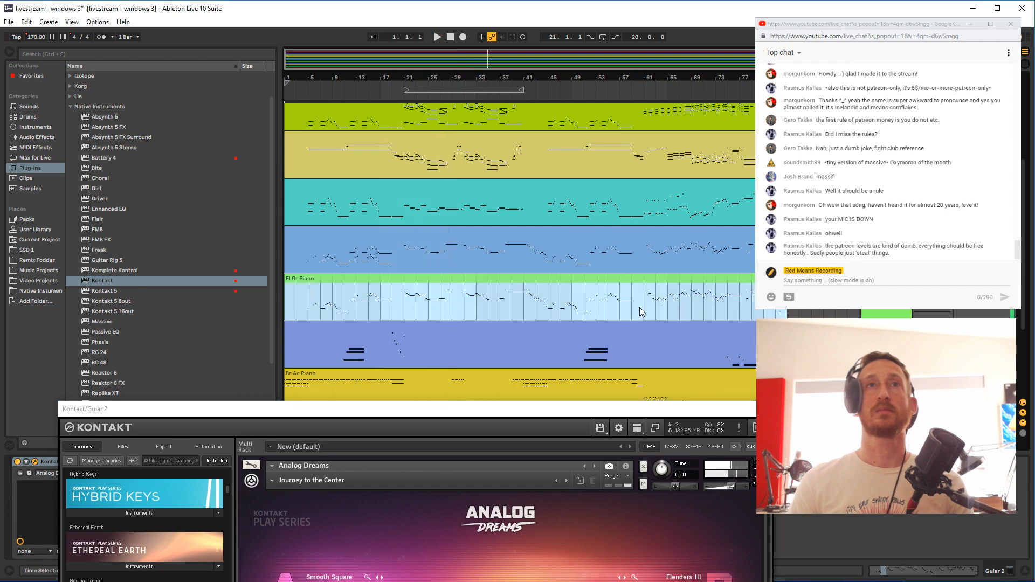
click(642, 308)
key(space)
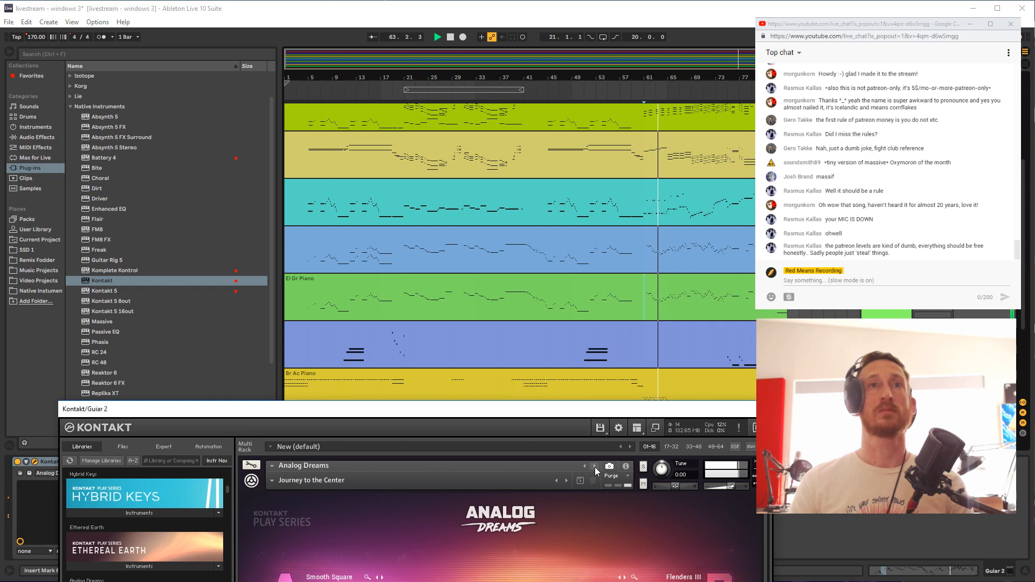
click(566, 480)
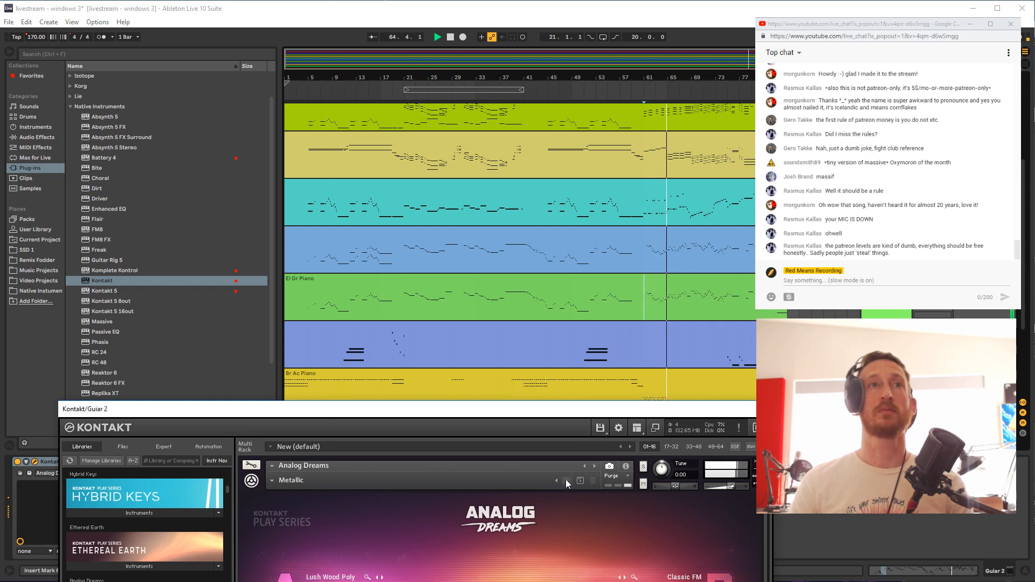
click(565, 481)
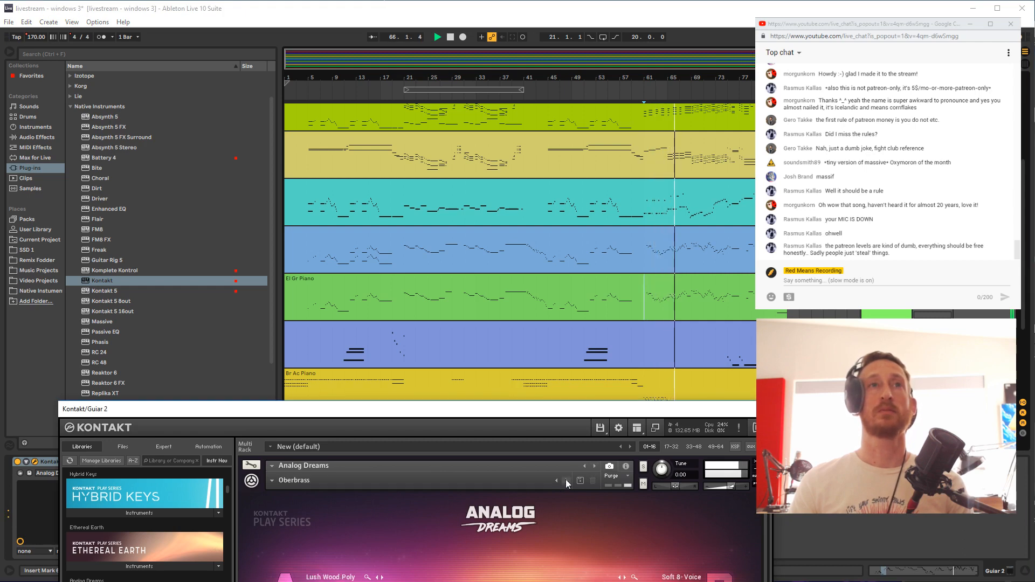
key(space)
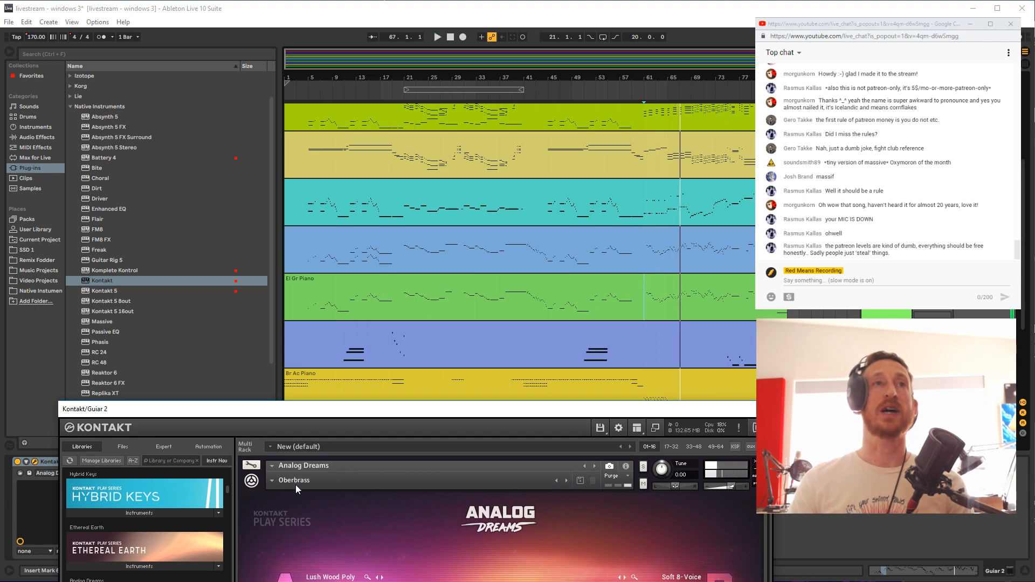
Open the Analog Dreams preset list at the Leads category
click(271, 480)
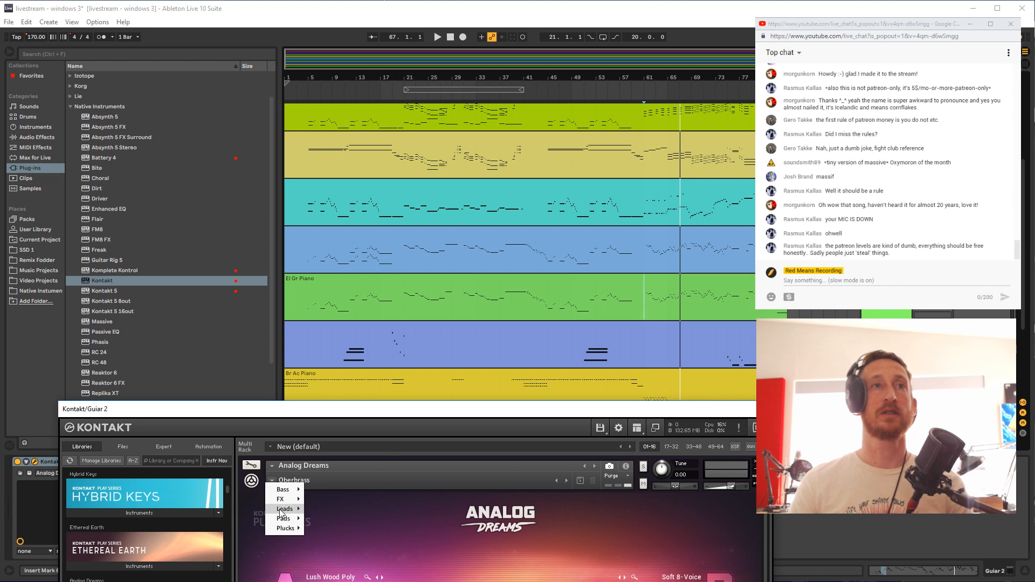
Select the Brass track and start arrangement playback from bar 21
mouse_move(284, 509)
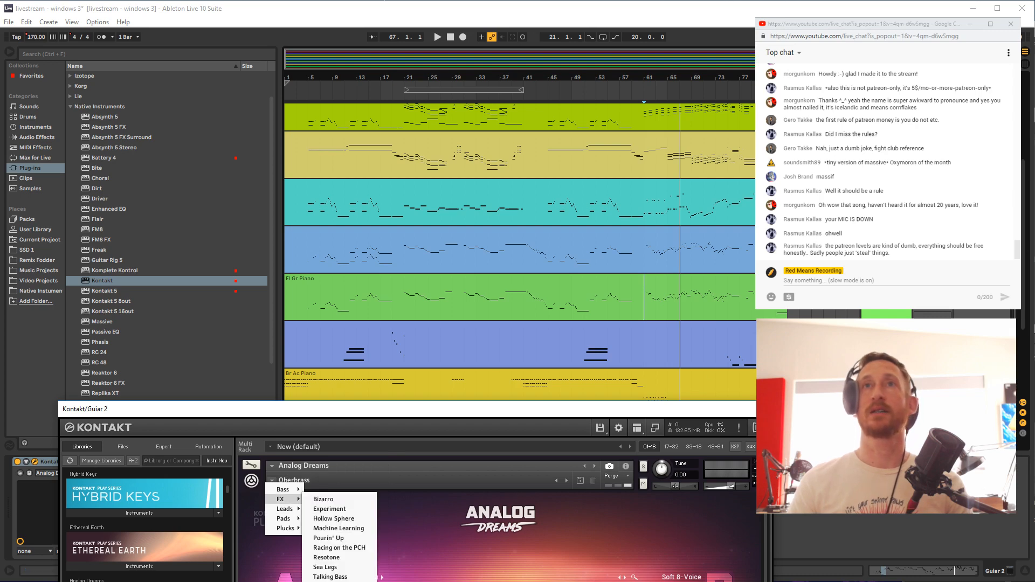
scroll(885, 259, up, 3)
click(884, 258)
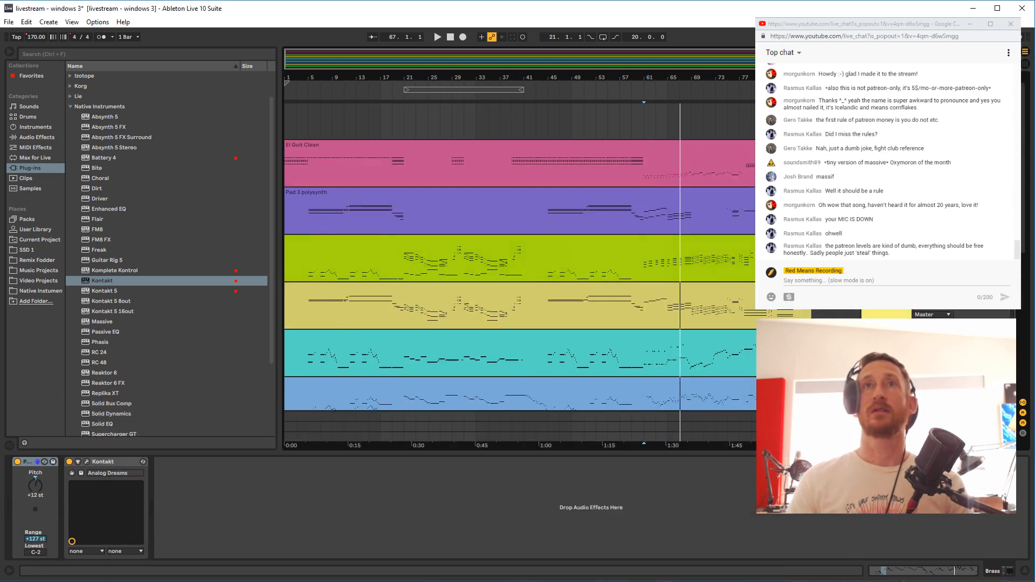
scroll(885, 259, up, 1)
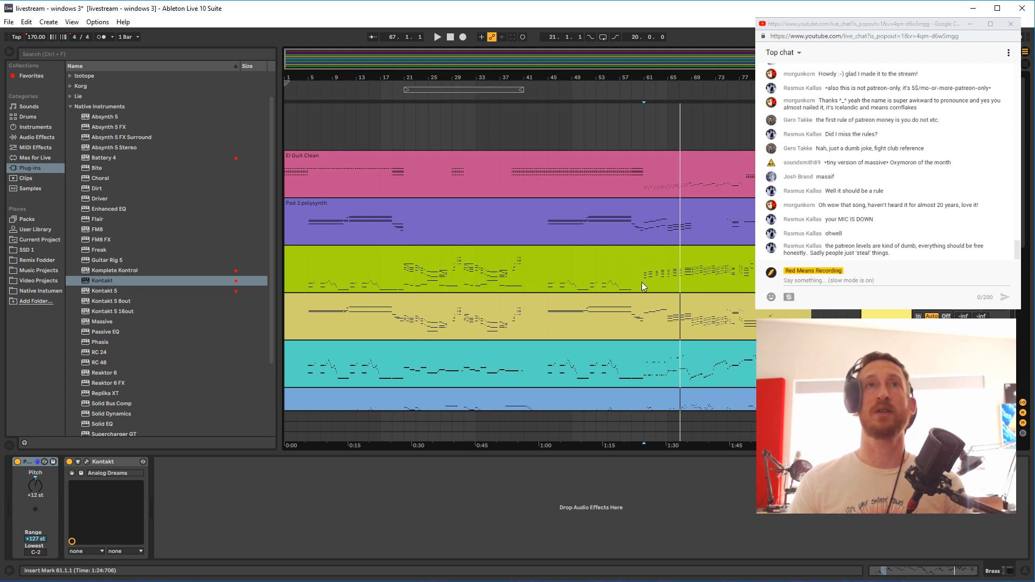
key(space)
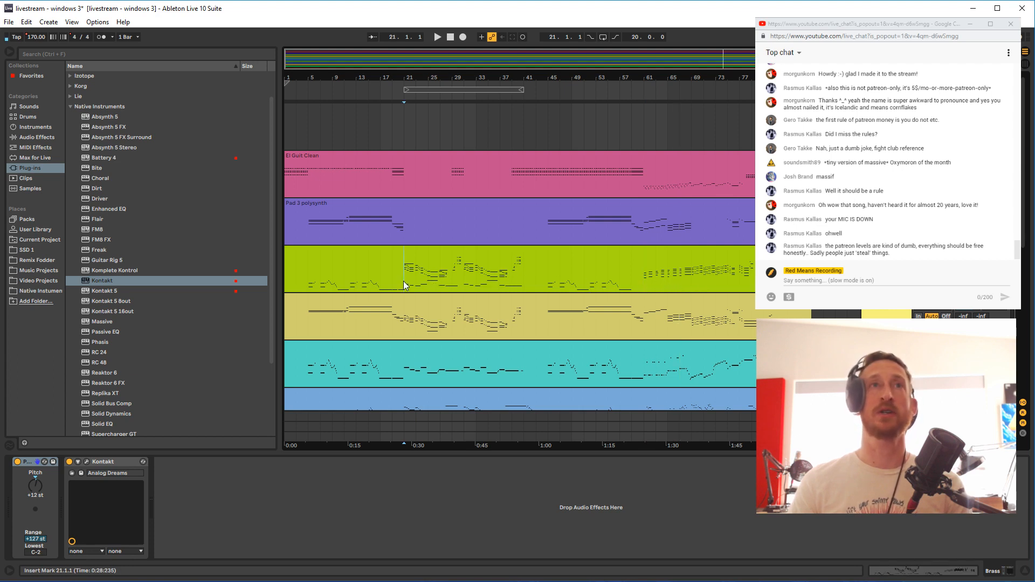
key(space)
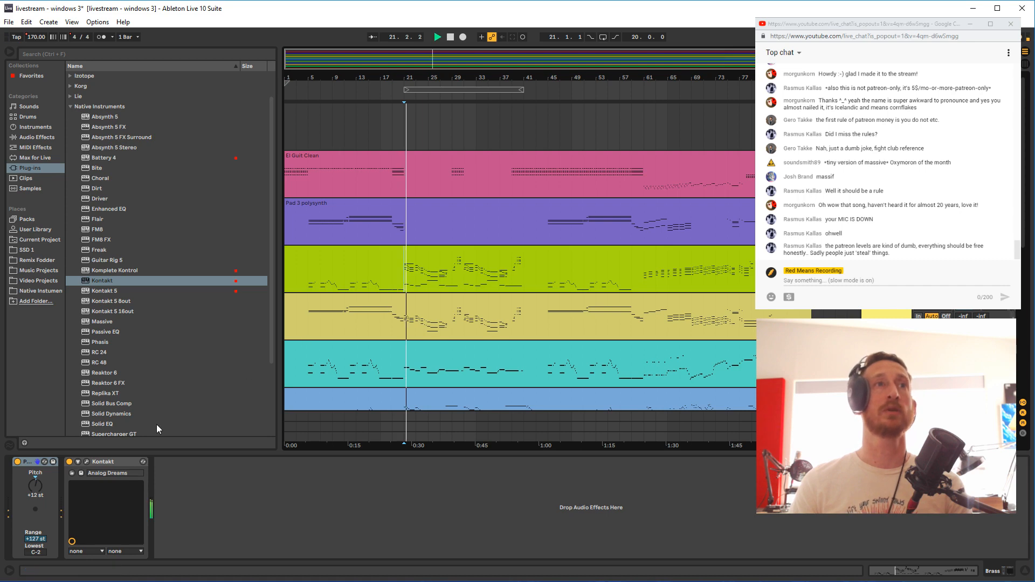
Load the Oberbrass lead preset in the Brass track's Analog Dreams instrument and close the plug-in window
click(87, 462)
click(278, 412)
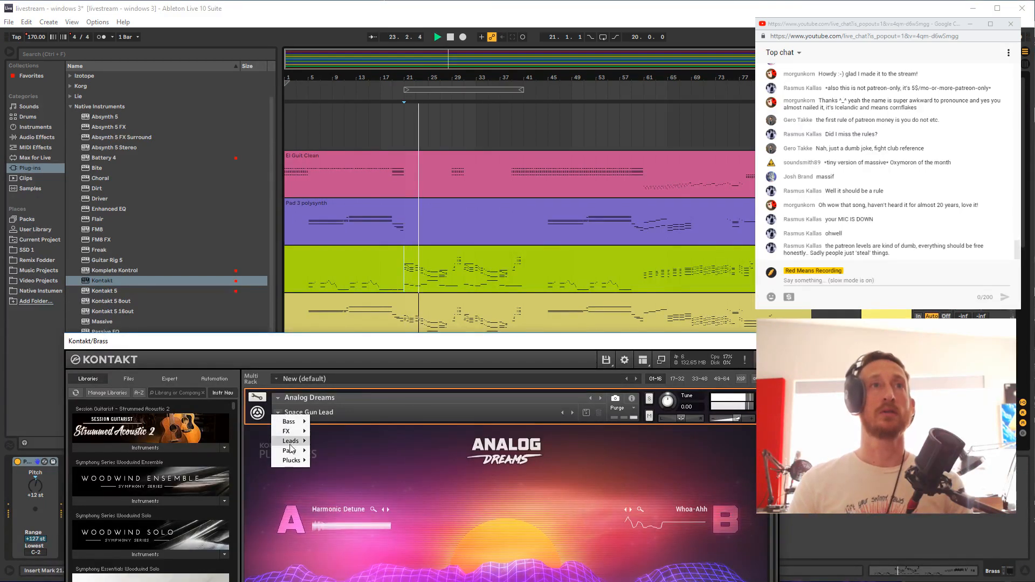
mouse_move(290, 451)
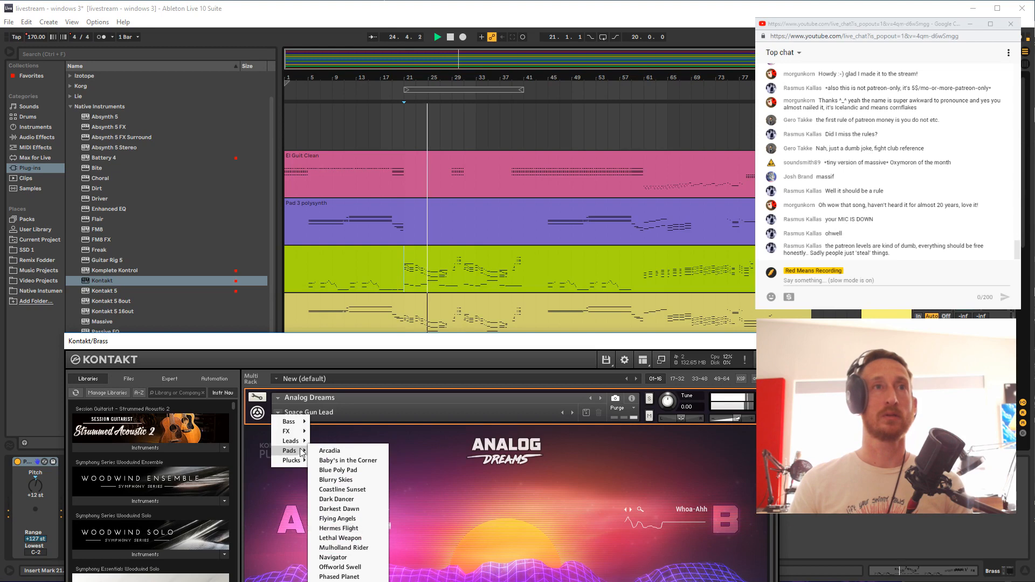
mouse_move(291, 441)
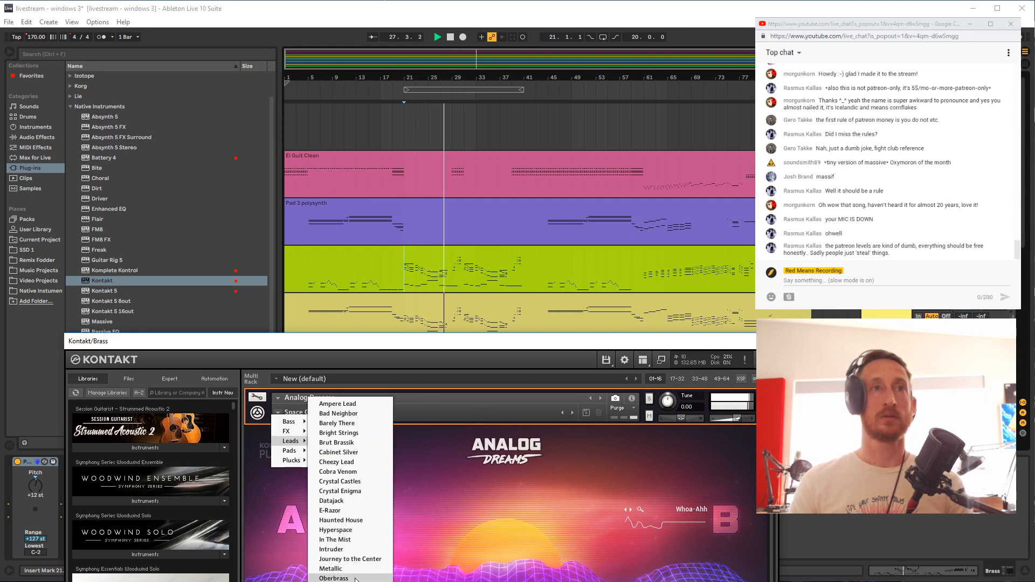
click(334, 579)
click(745, 341)
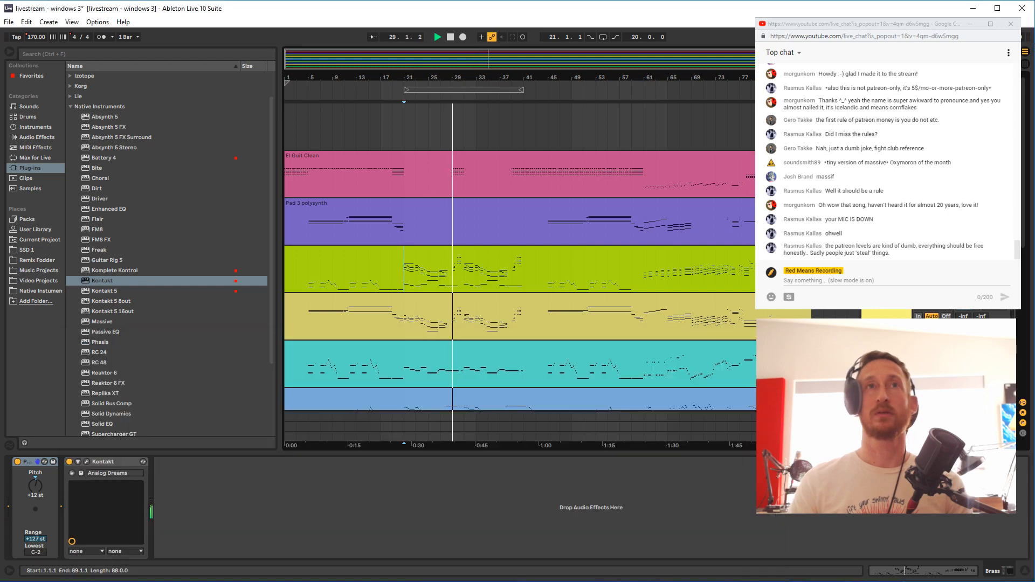
Advance the Guiar 2 track's Analog Dreams preset from Oberbrass to Pureo while the arrangement plays from bar 21
scroll(537, 339, down, 5)
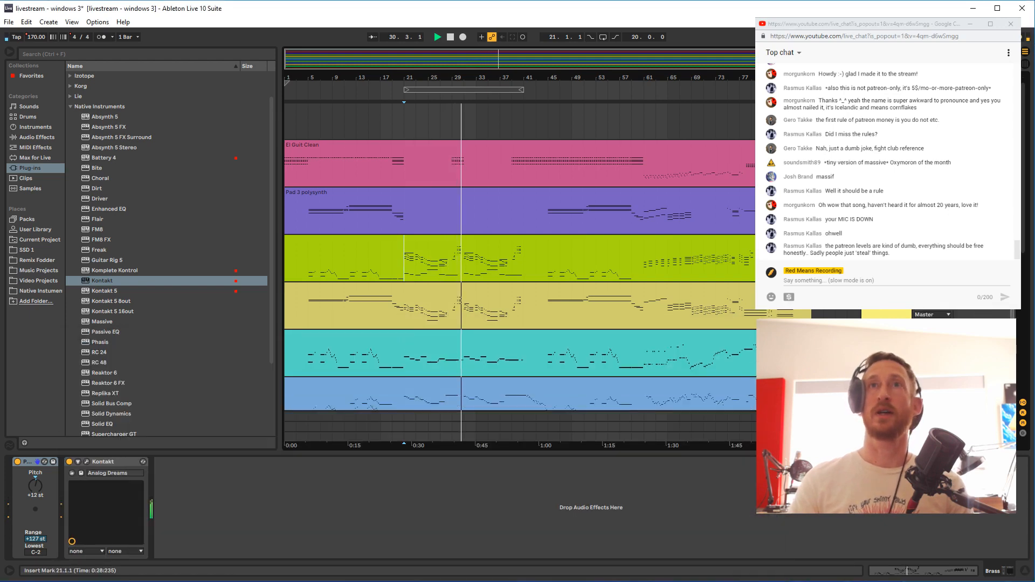
scroll(537, 339, down, 4)
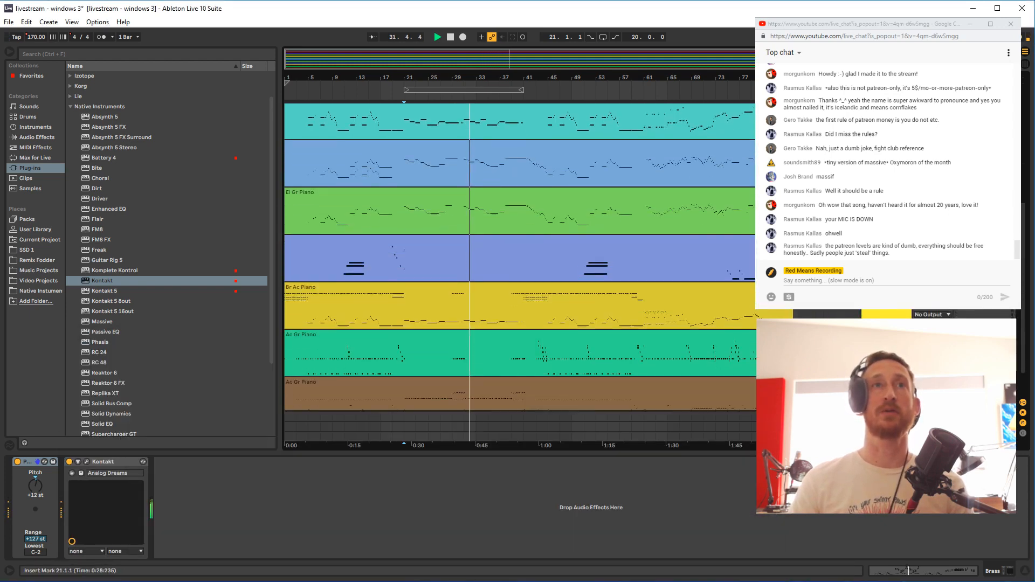
scroll(537, 339, up, 6)
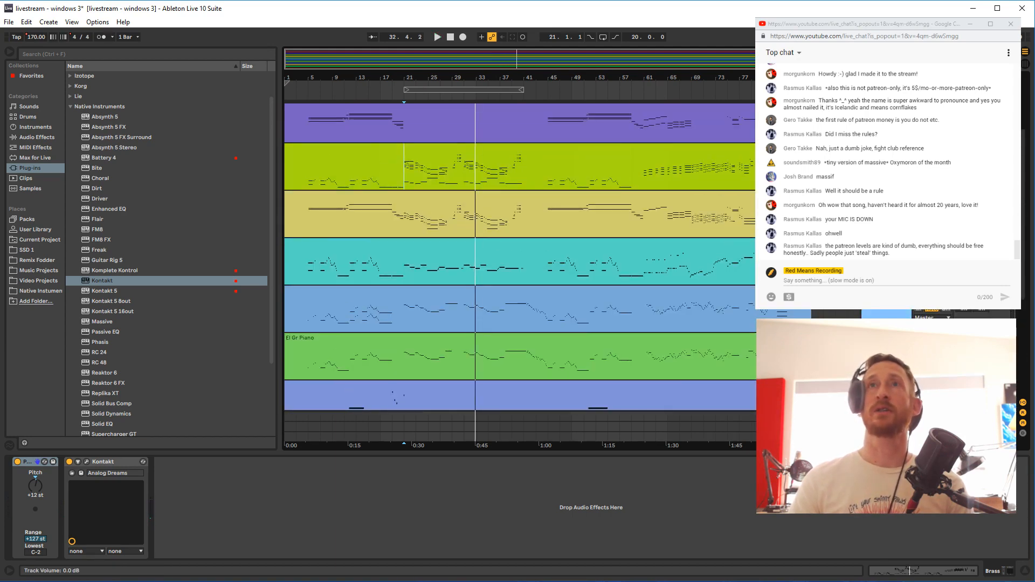
scroll(520, 258, up, 3)
scroll(520, 257, down, 6)
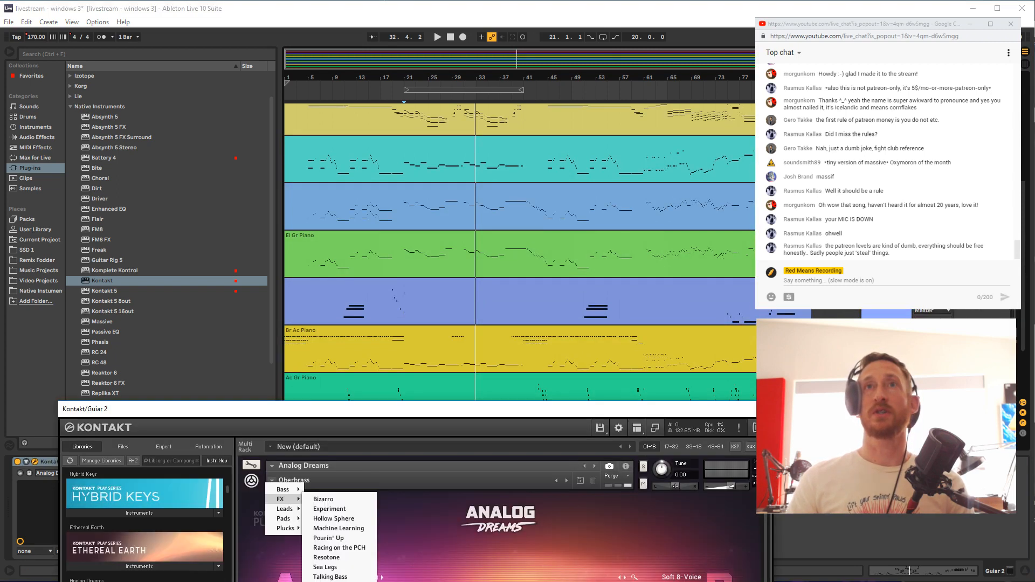
click(316, 529)
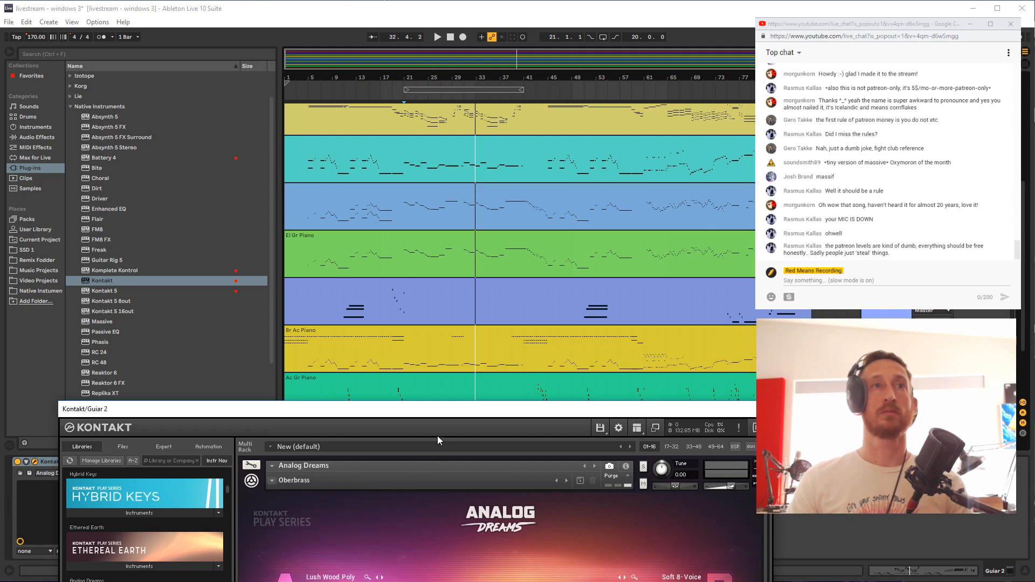
key(space)
click(565, 481)
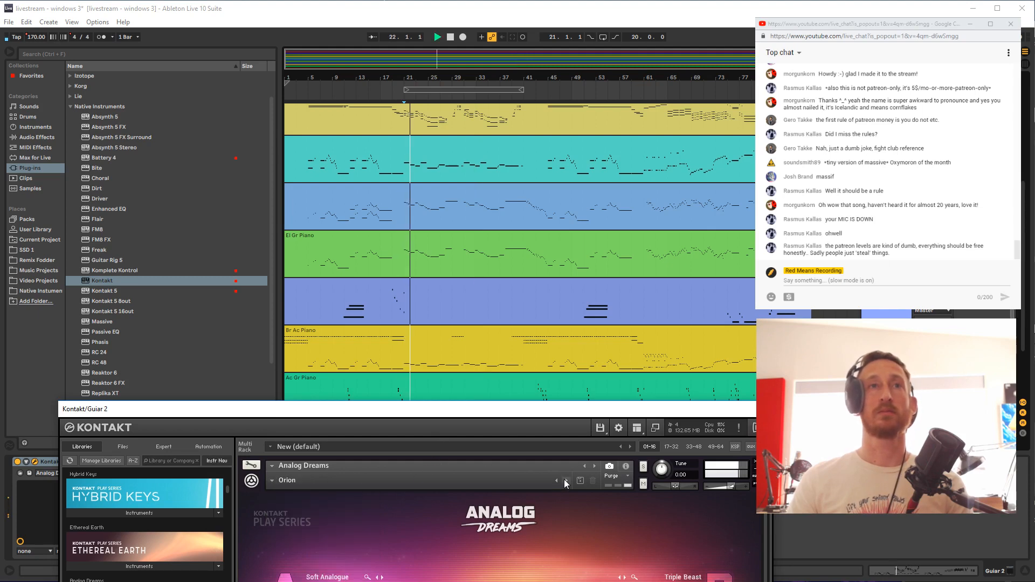
click(564, 480)
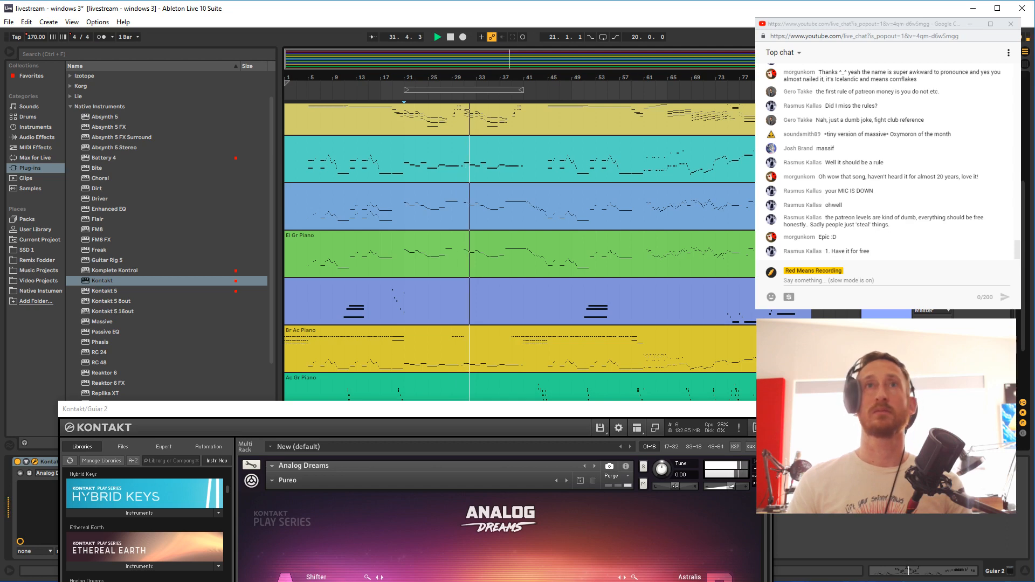
Audition the arrangement from bar 63 with the plug-in window hidden, stop playback, and save the set
key(ctrl+alt+p)
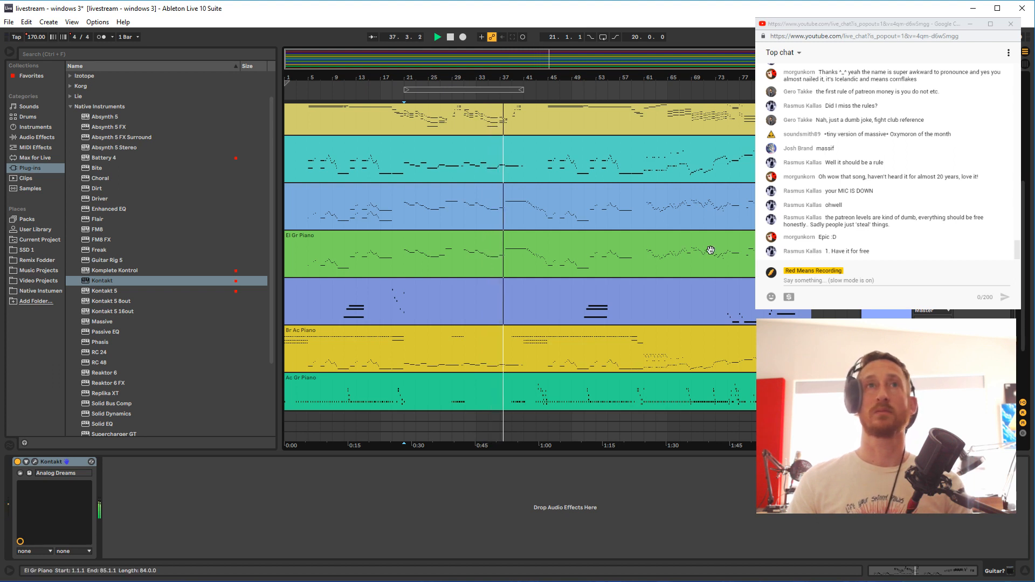
click(655, 262)
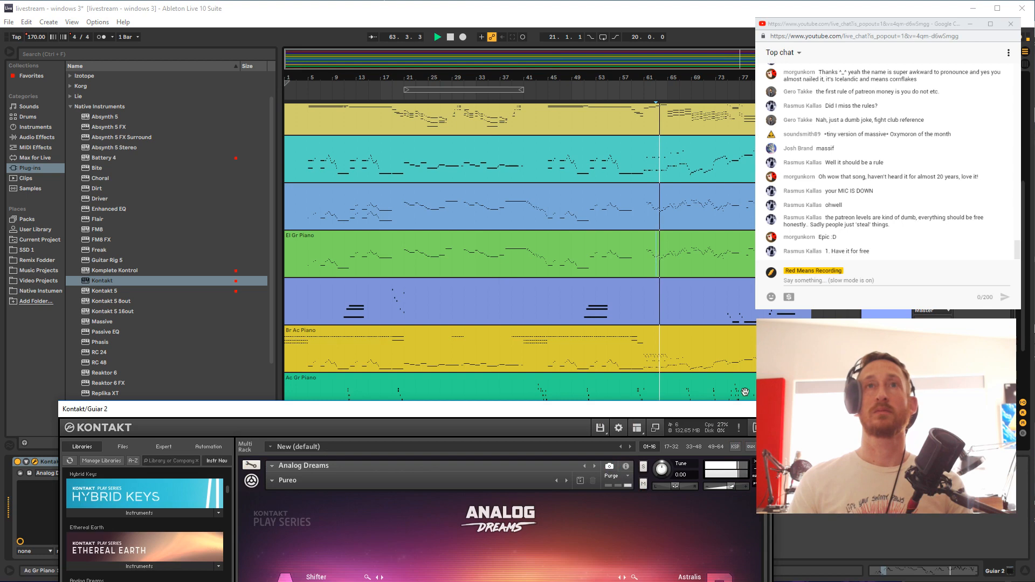
key(ctrl+alt+p)
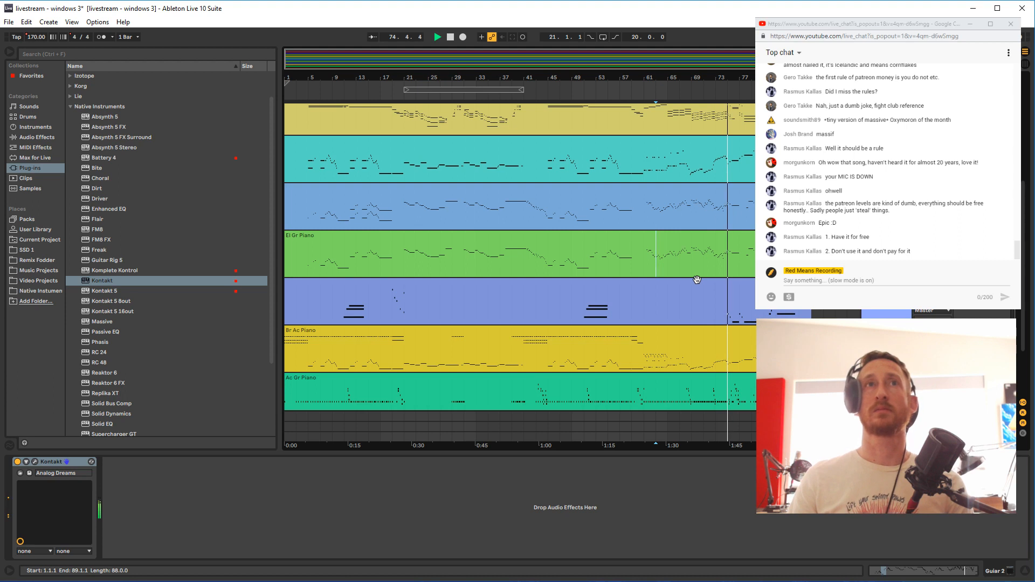
key(space)
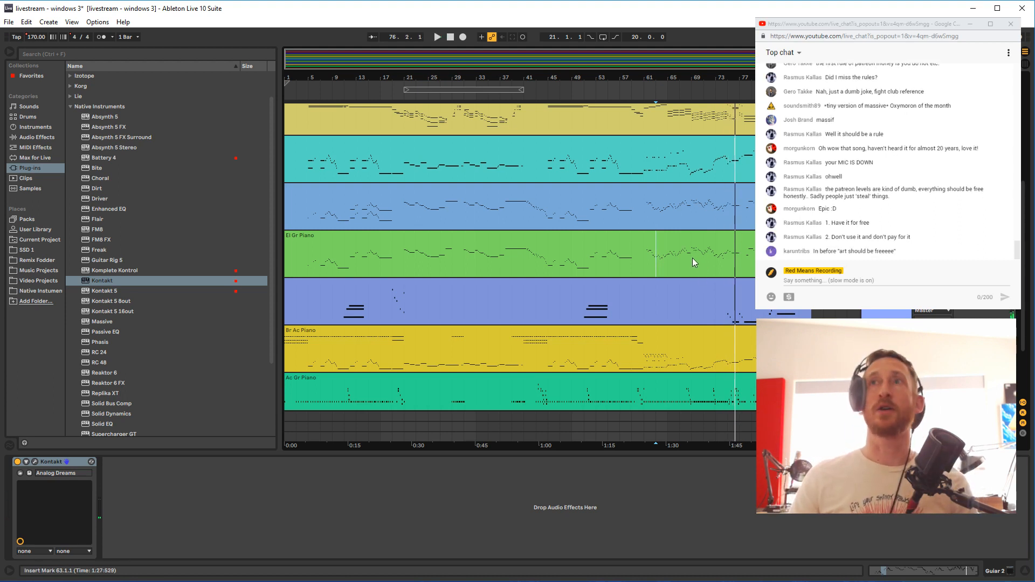
key(ctrl+s)
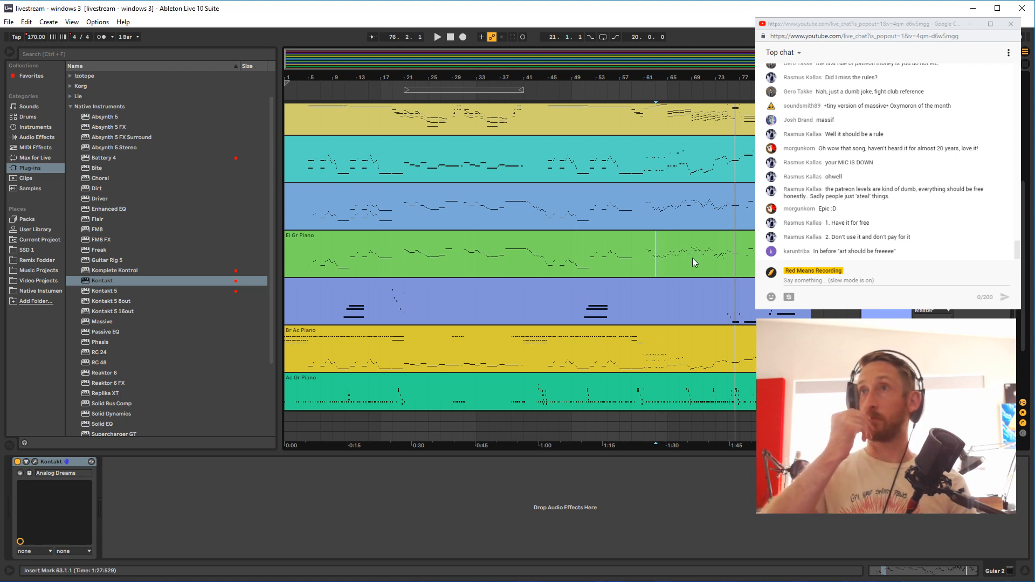
Examine the brown Ac Gr Piano clip on the last drums track
scroll(685, 259, down, 2)
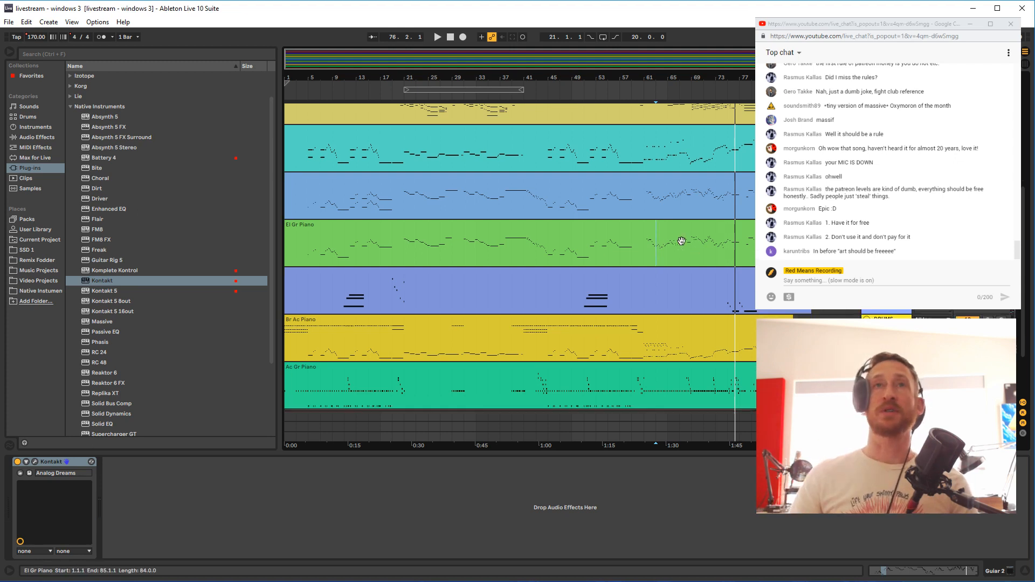
scroll(446, 317, down, 2)
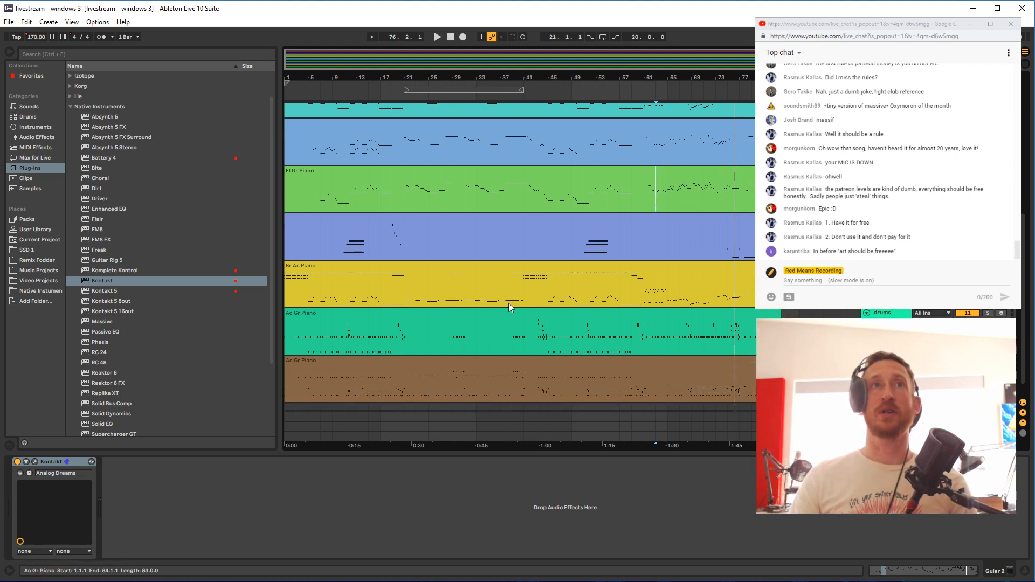
scroll(509, 305, down, 1)
click(645, 373)
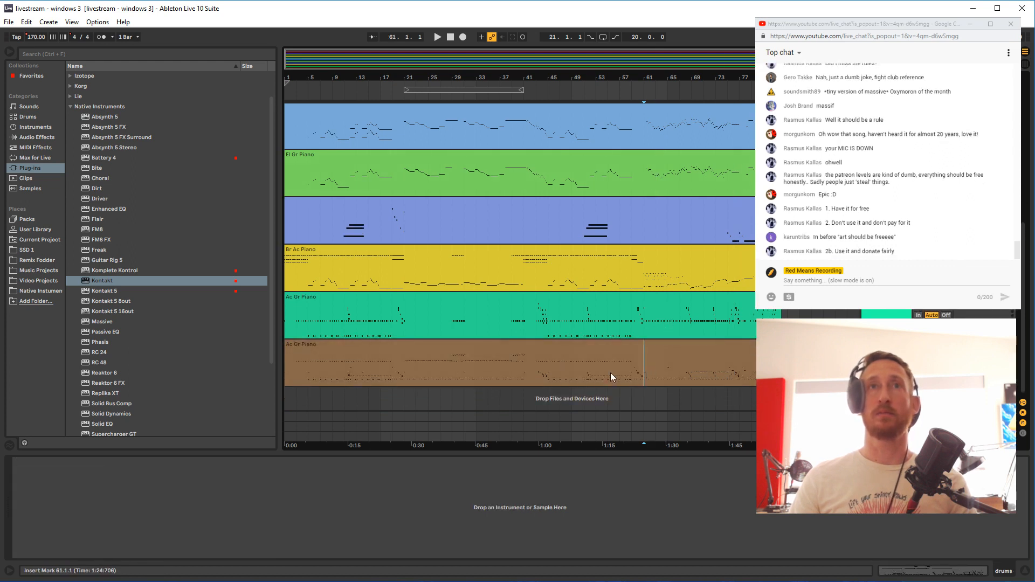
click(532, 377)
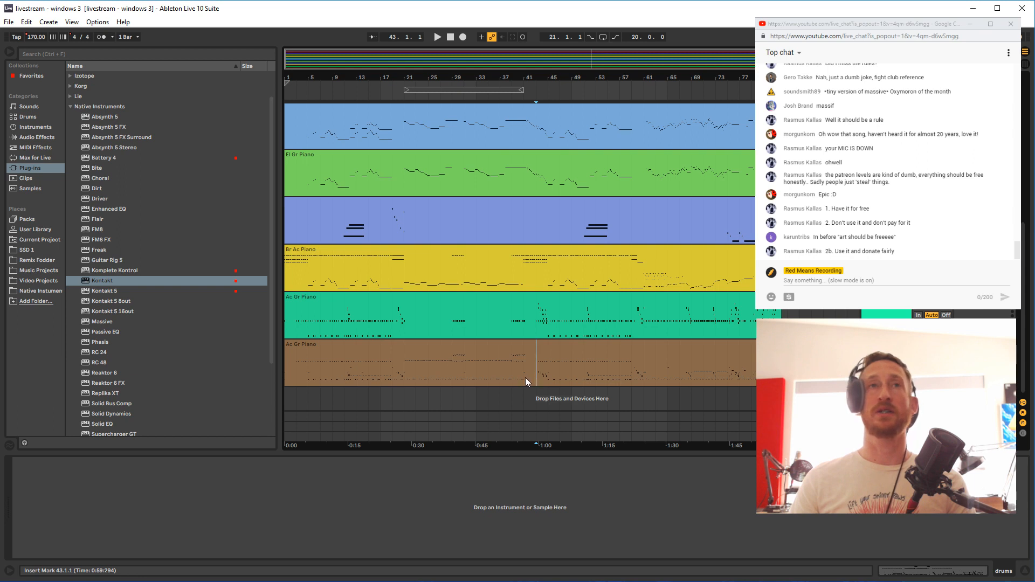
click(353, 348)
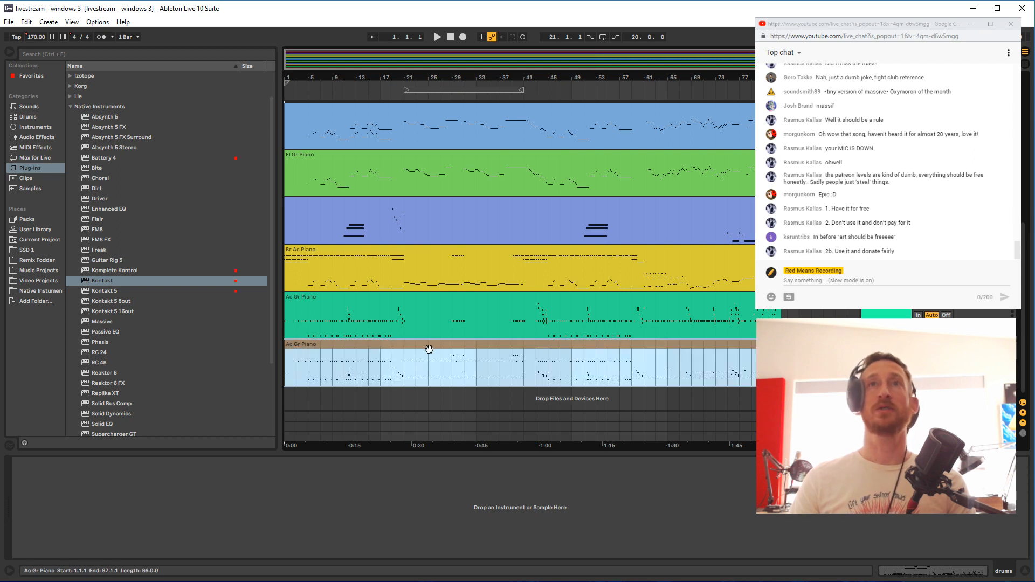
scroll(441, 353, up, 1)
scroll(441, 353, down, 1)
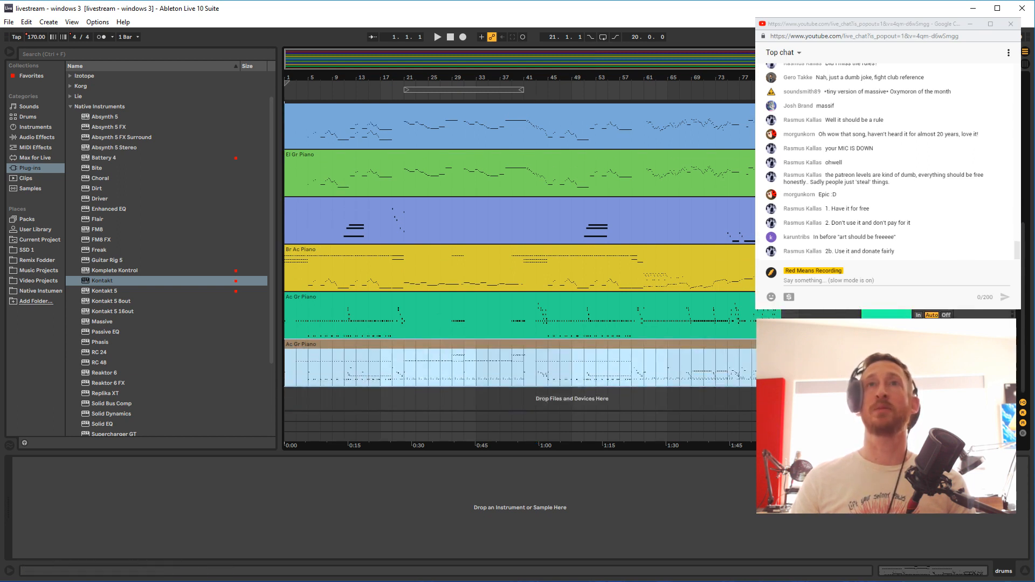
click(820, 315)
click(820, 345)
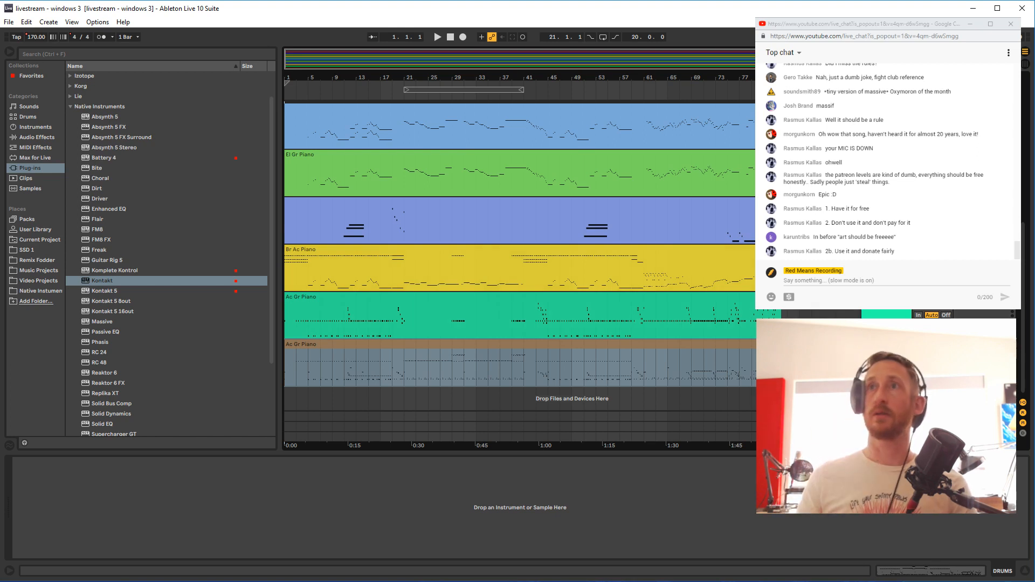
click(612, 345)
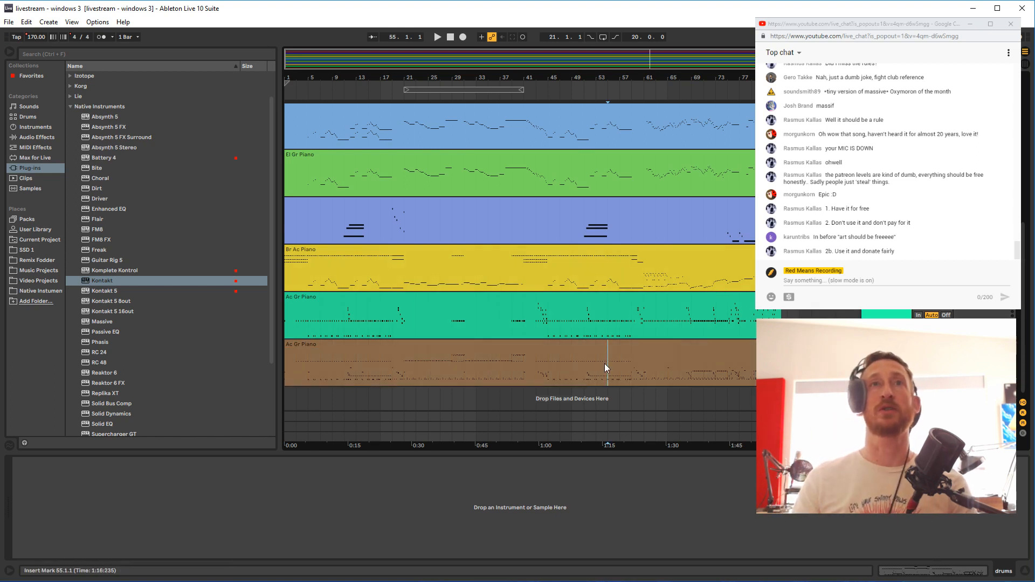
Play the arrangement from bar 11 of the green drums clip, stop playback, and save the set
click(548, 320)
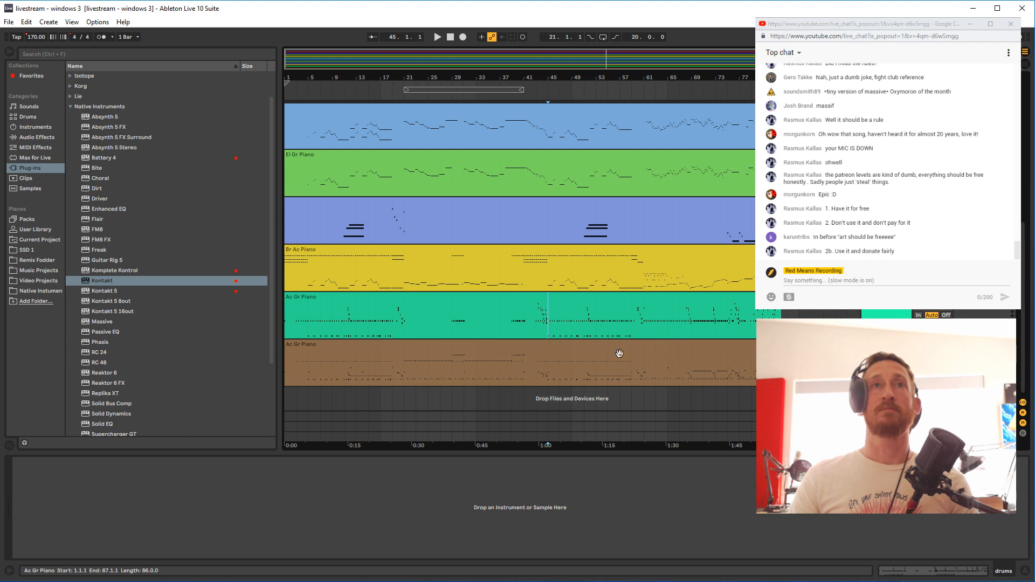
click(349, 328)
key(space)
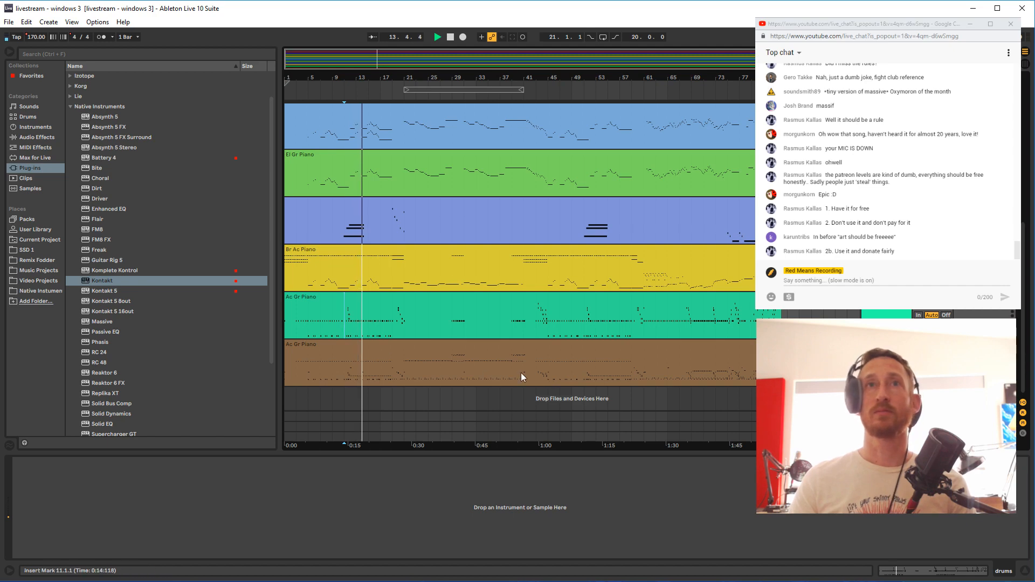
scroll(693, 271, up, 3)
scroll(692, 271, up, 3)
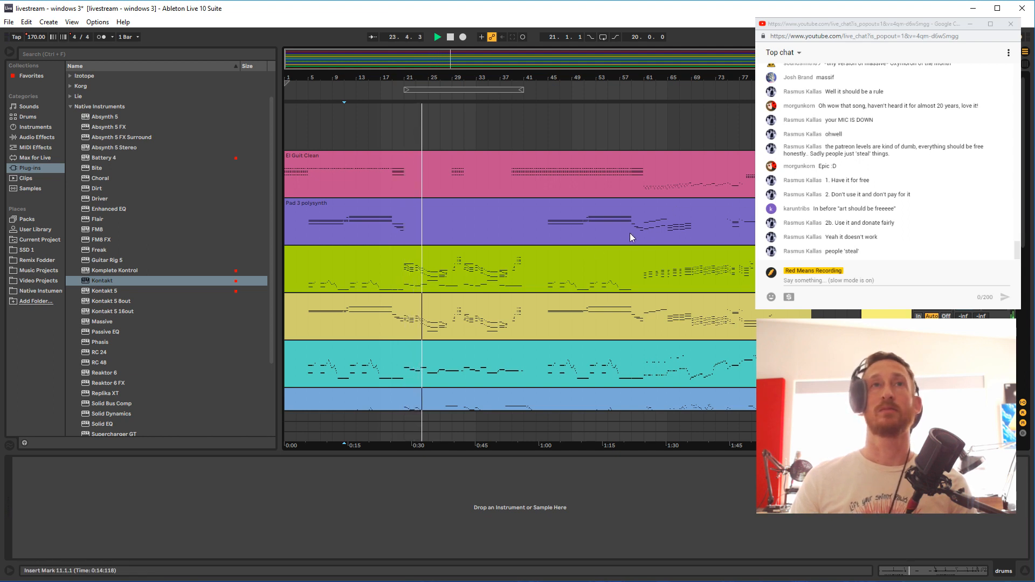
key(space)
key(ctrl+s)
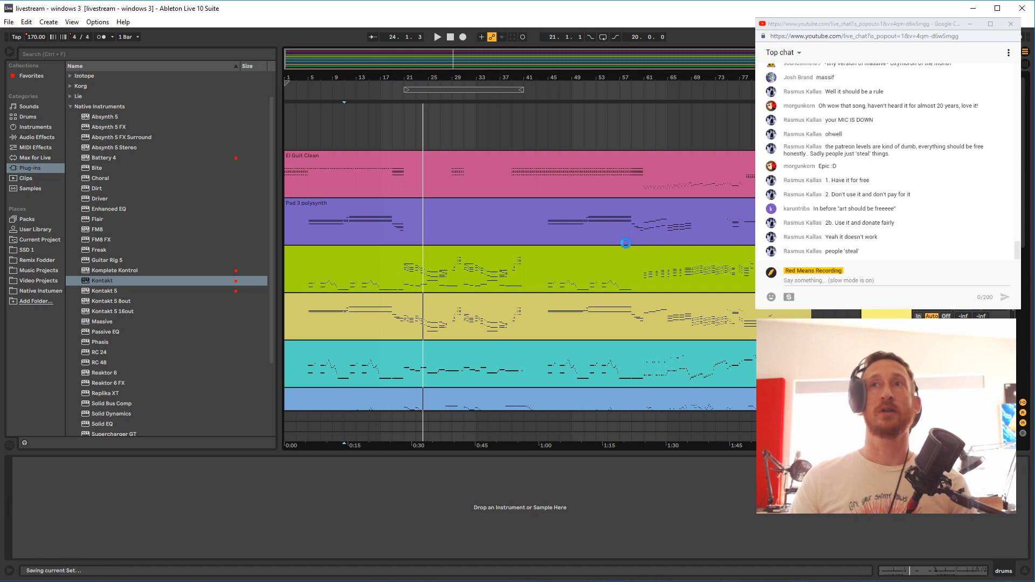
Place the insert marker at bar 23 in the brown Ac Gr Piano drums clip
scroll(627, 244, down, 3)
scroll(626, 244, down, 3)
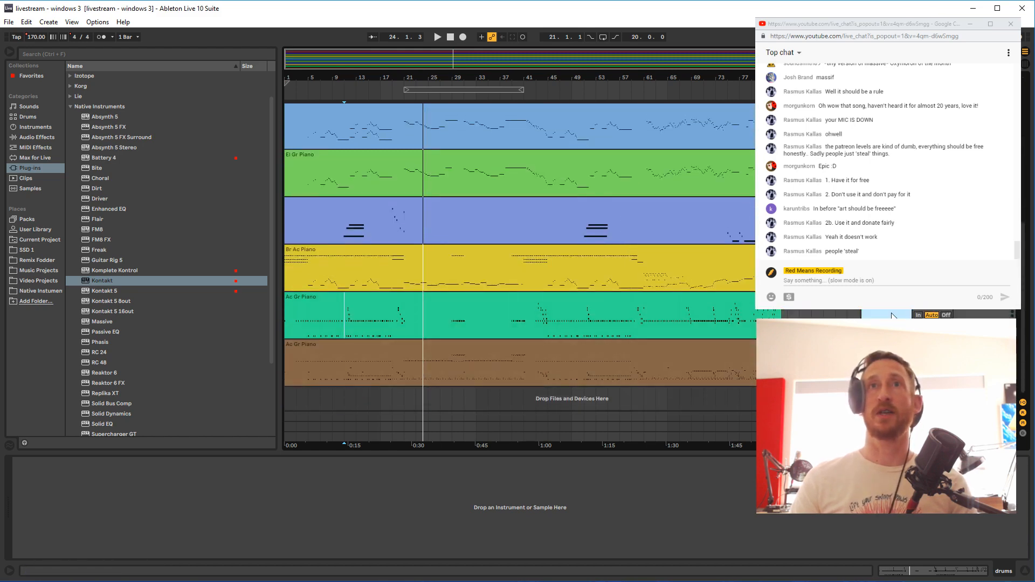
click(546, 377)
click(335, 374)
click(416, 372)
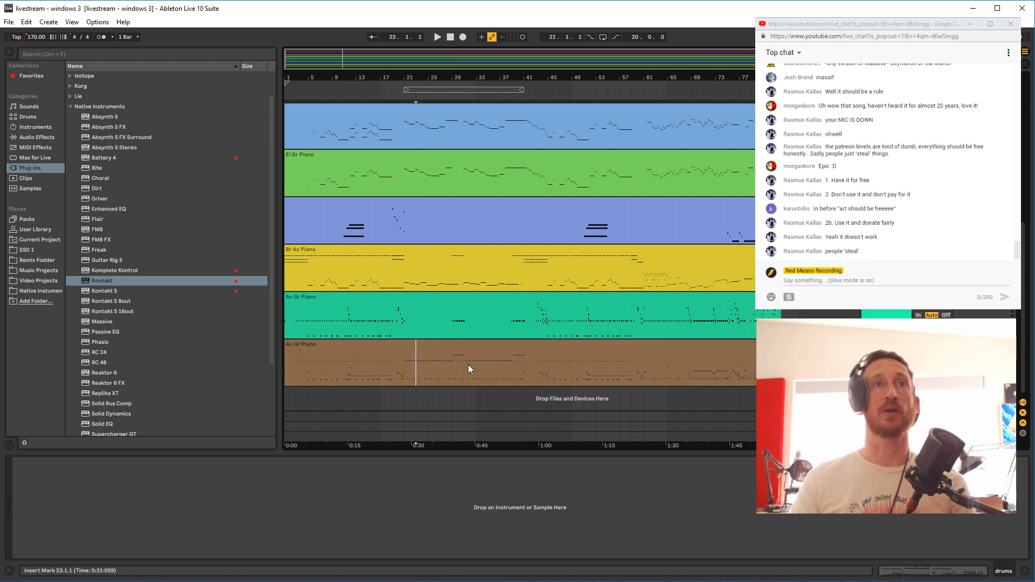
Open the yellow Br Ac Piano clip and examine its lower notes in the note editor
click(24, 137)
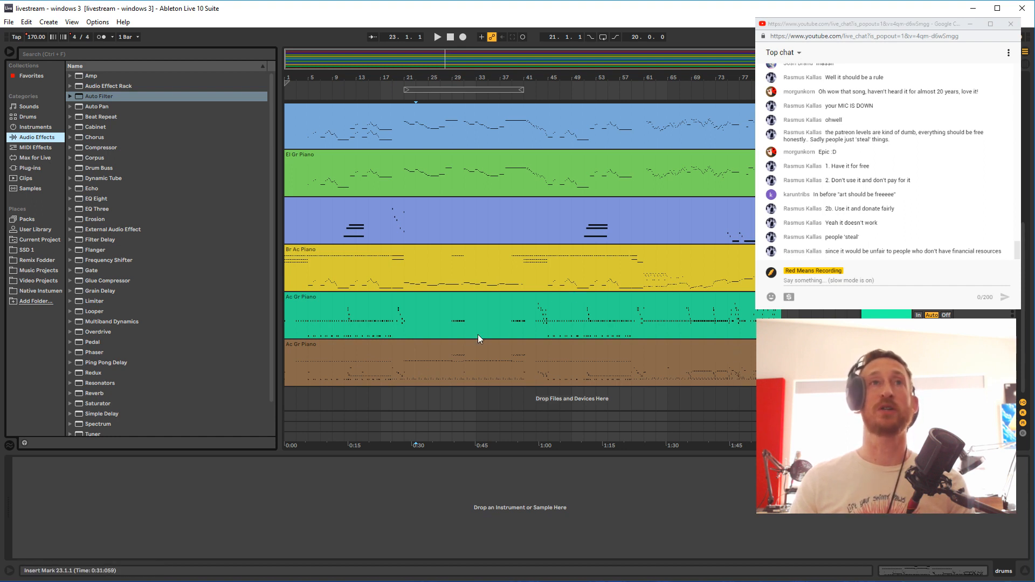
drag(401, 279, 752, 281)
click(536, 295)
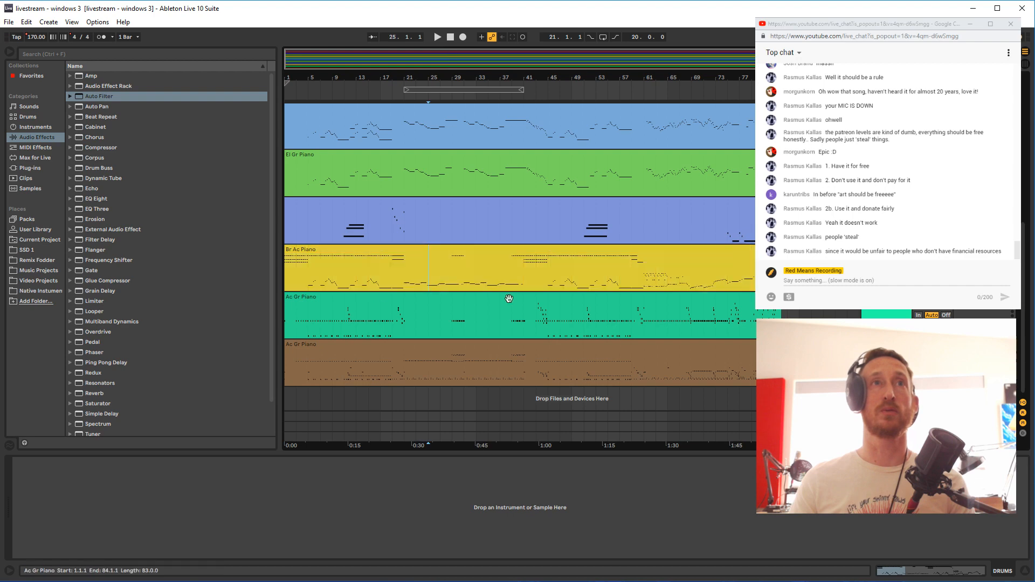
double_click(626, 255)
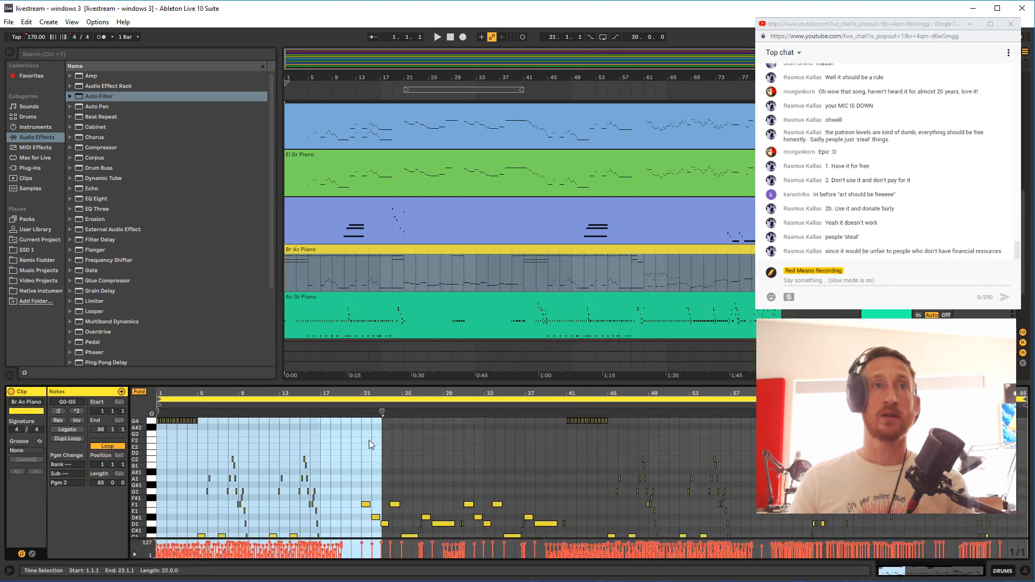
scroll(369, 440, down, 2)
scroll(405, 492, up, 2)
scroll(400, 507, down, 2)
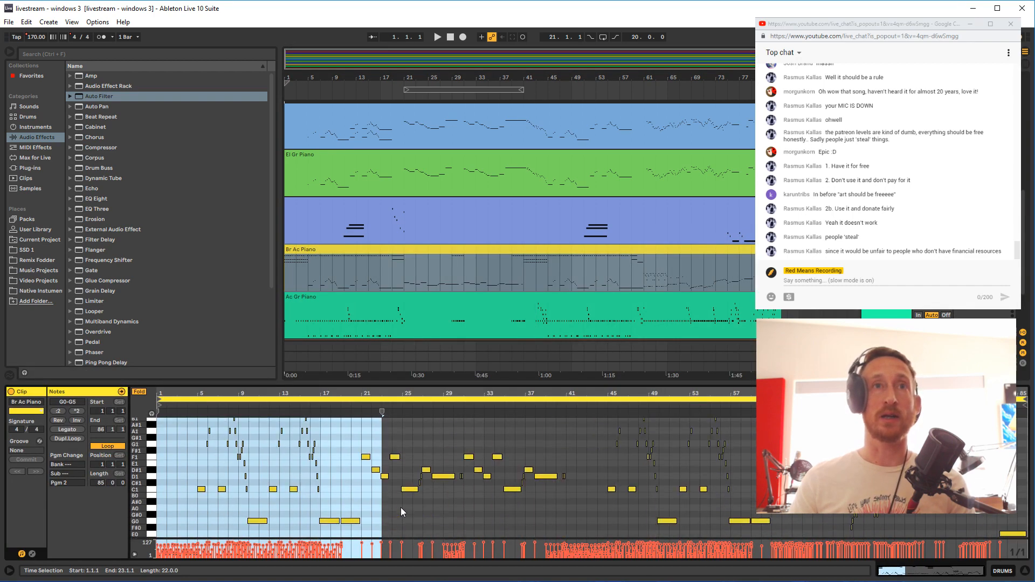
Select the C1 to F1 notes between bars 20 and 43 of the Br Ac Piano clip and inspect the clip's opening chords up close
drag(351, 449, 566, 498)
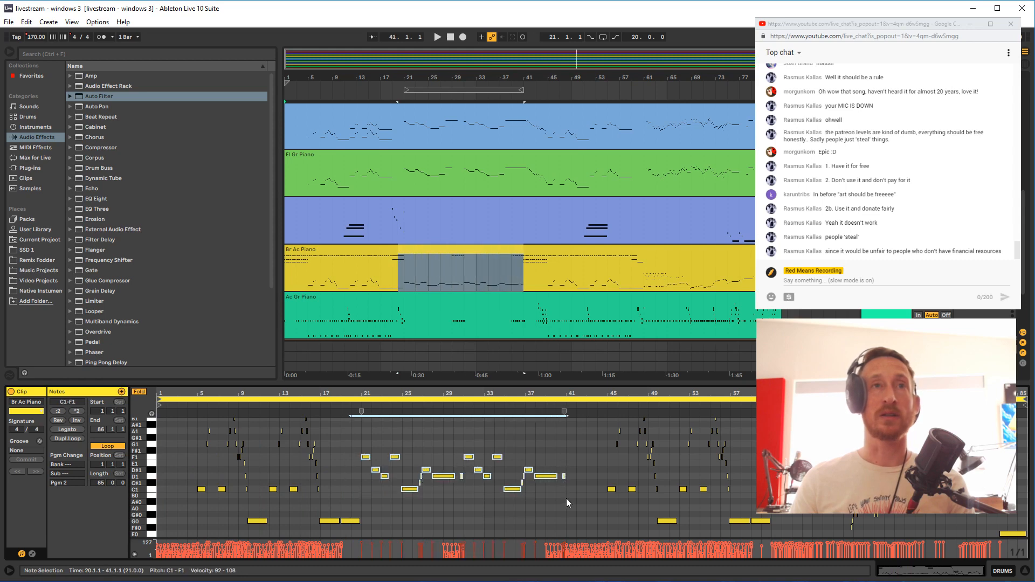
drag(353, 440, 588, 509)
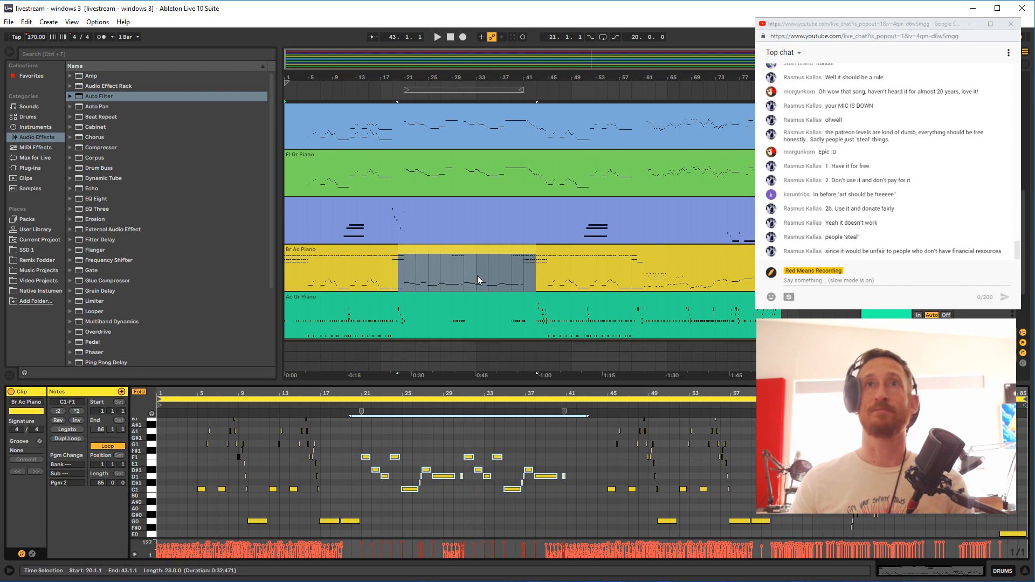
scroll(437, 471, up, 3)
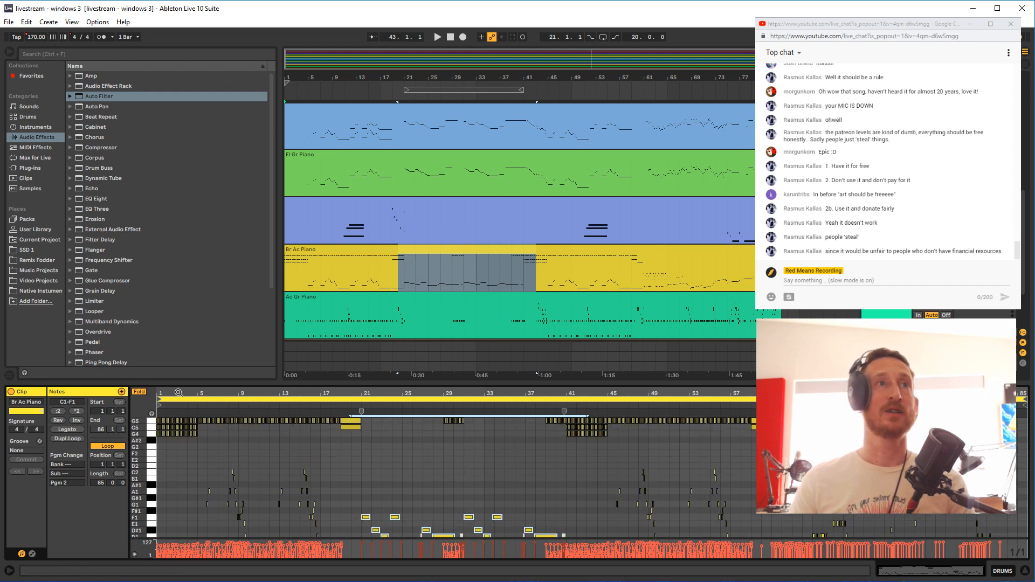
scroll(202, 433, up, 5)
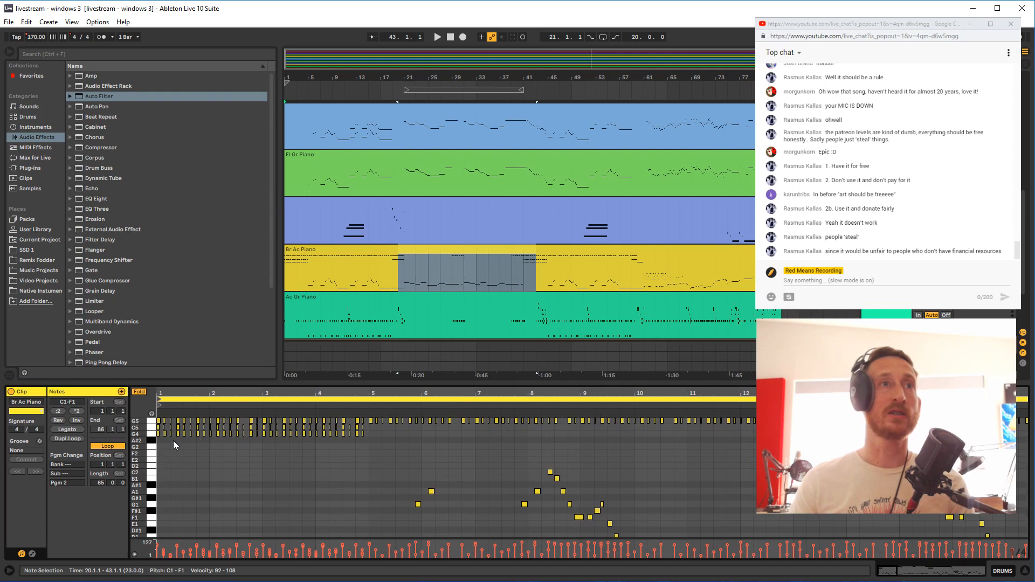
scroll(258, 413, up, 5)
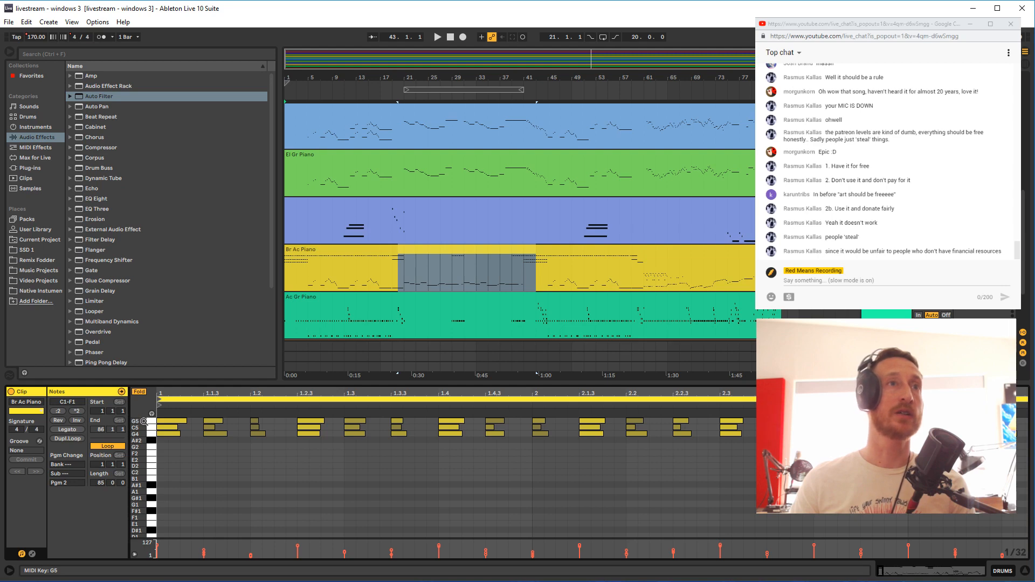
Open the pink El Guit Clean clip and examine its chord notes from the first bar onward
scroll(362, 186, up, 10)
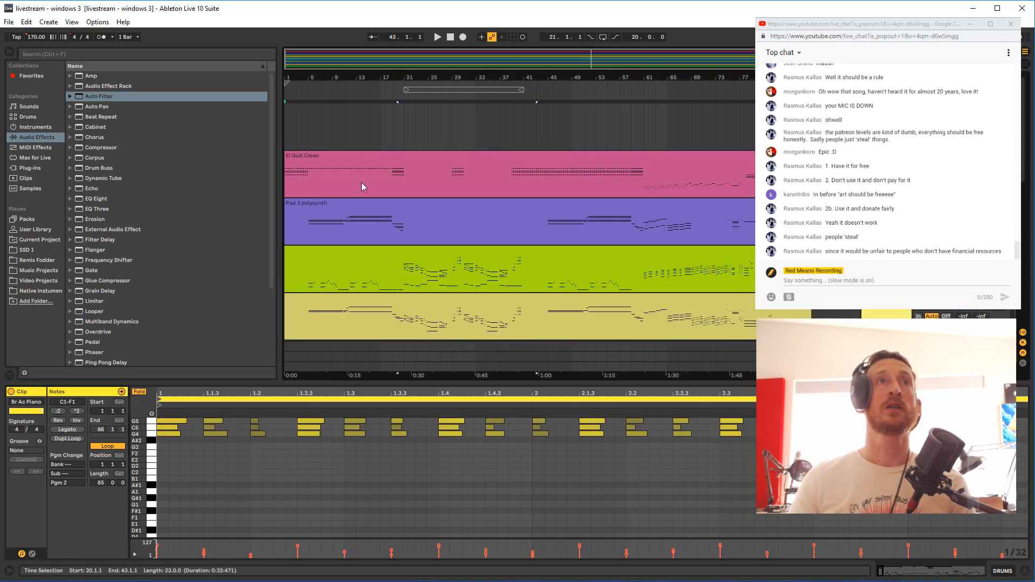
click(362, 184)
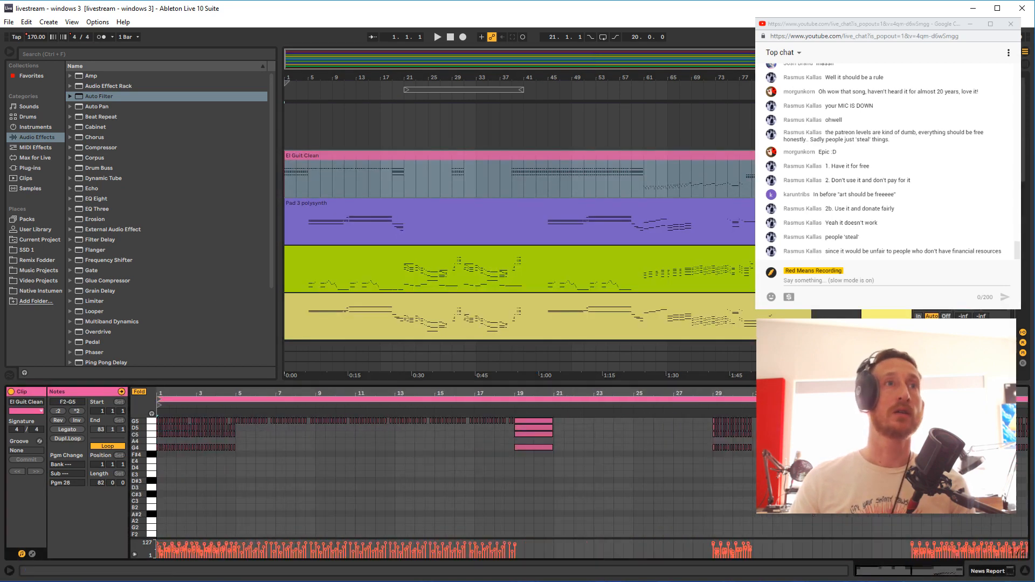
mouse_move(162, 394)
mouse_down()
mouse_move(161, 466)
mouse_move(162, 399)
mouse_up()
scroll(246, 263, down, 3)
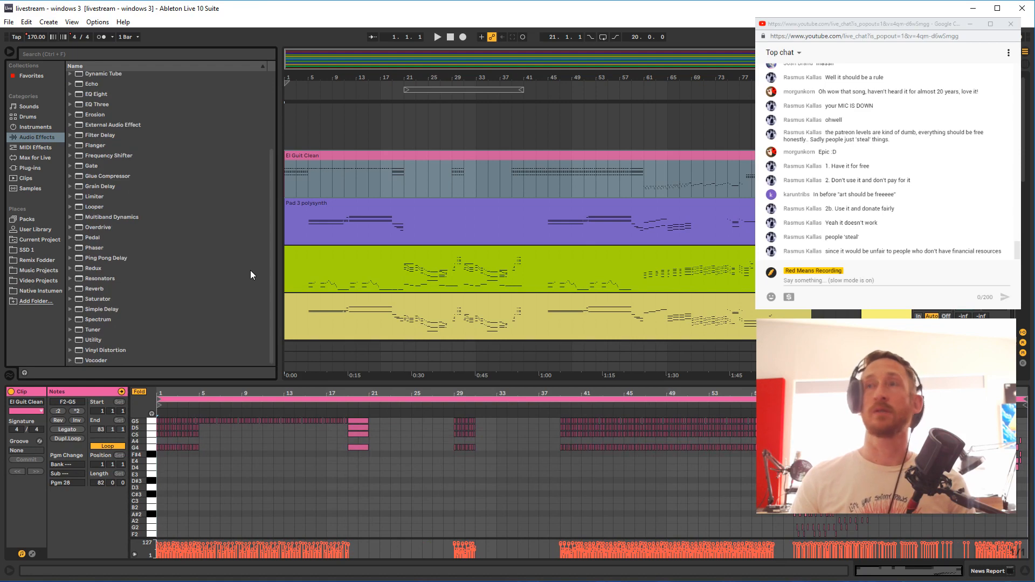
Return to the yellow Br Ac Piano clip and compare its high chords with its low bass notes
scroll(359, 279, down, 10)
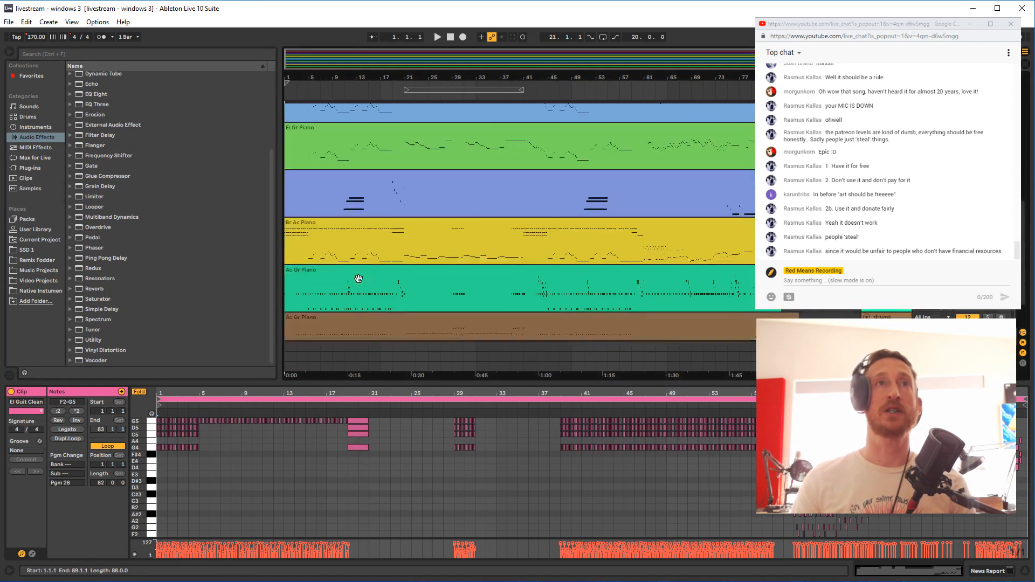
scroll(358, 279, down, 2)
click(330, 184)
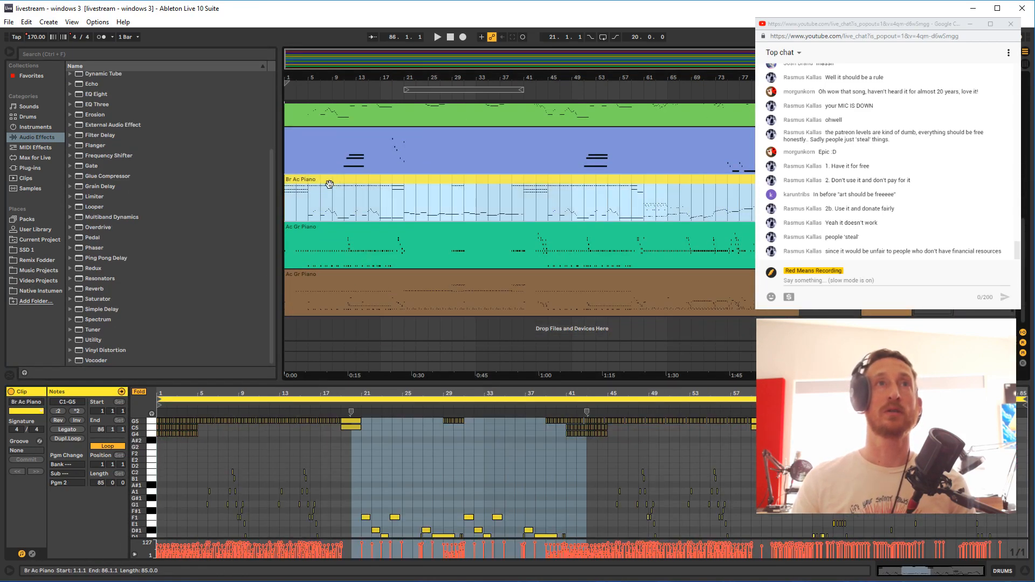
scroll(304, 454, down, 3)
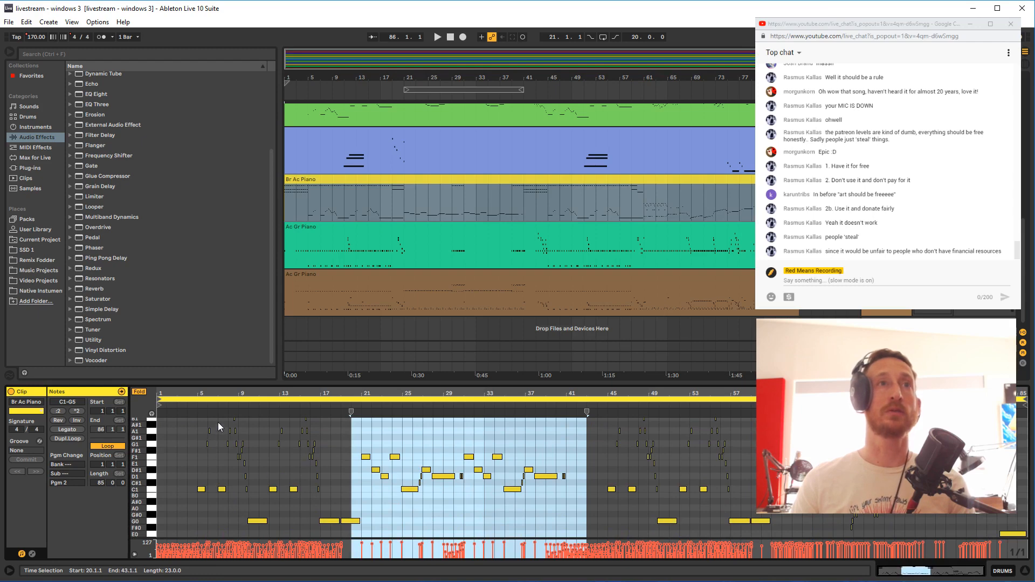
scroll(223, 468, up, 2)
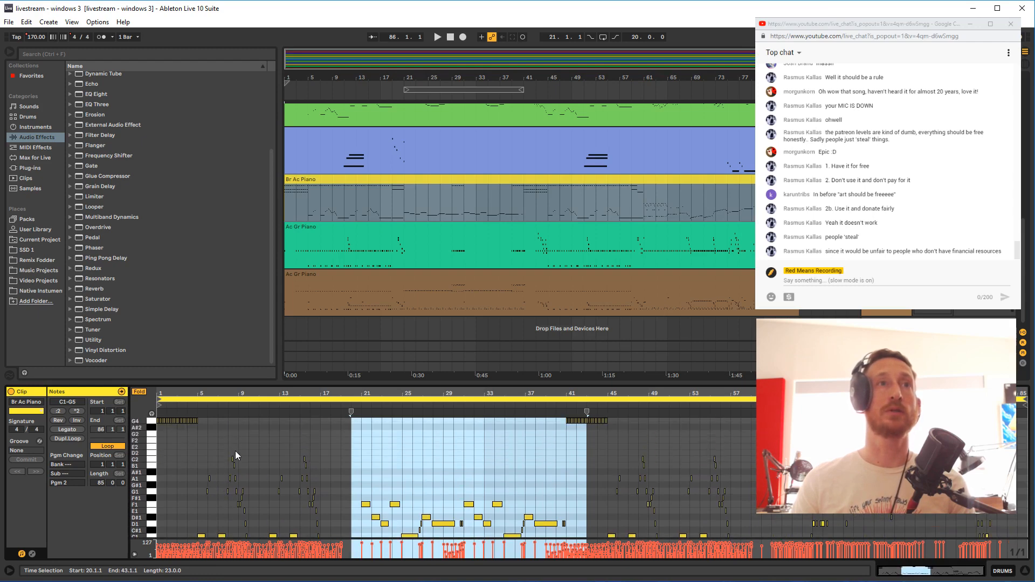
scroll(240, 485, down, 2)
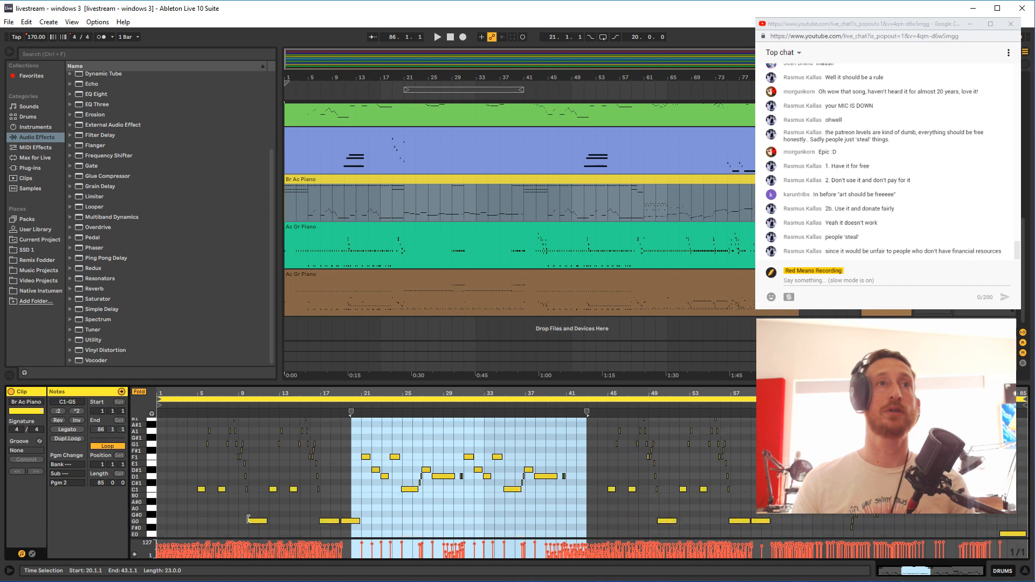
Rename the track holding the yellow Br Ac Piano clip as SOMETHING
click(501, 316)
scroll(458, 475, up, 2)
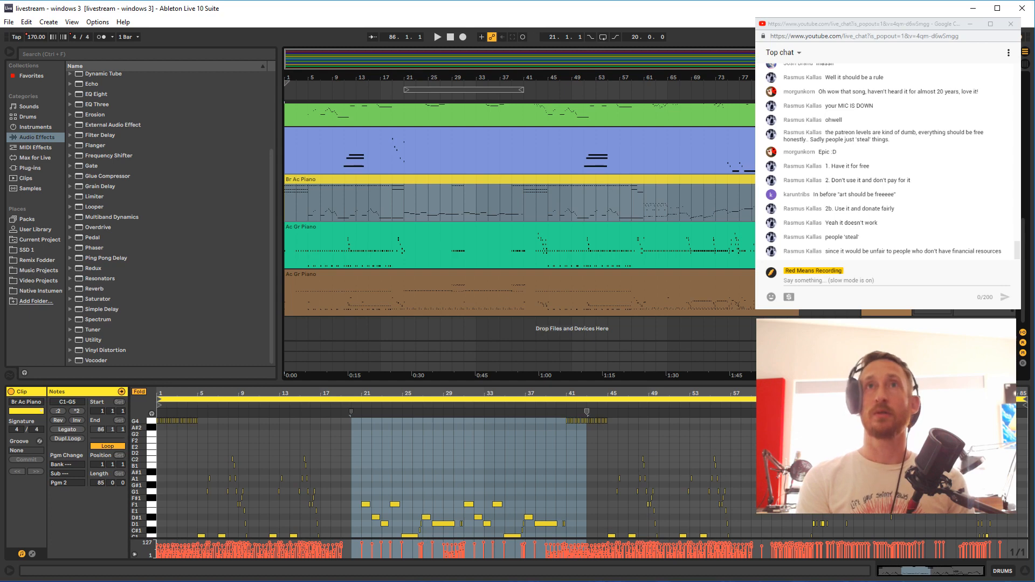
key(Return)
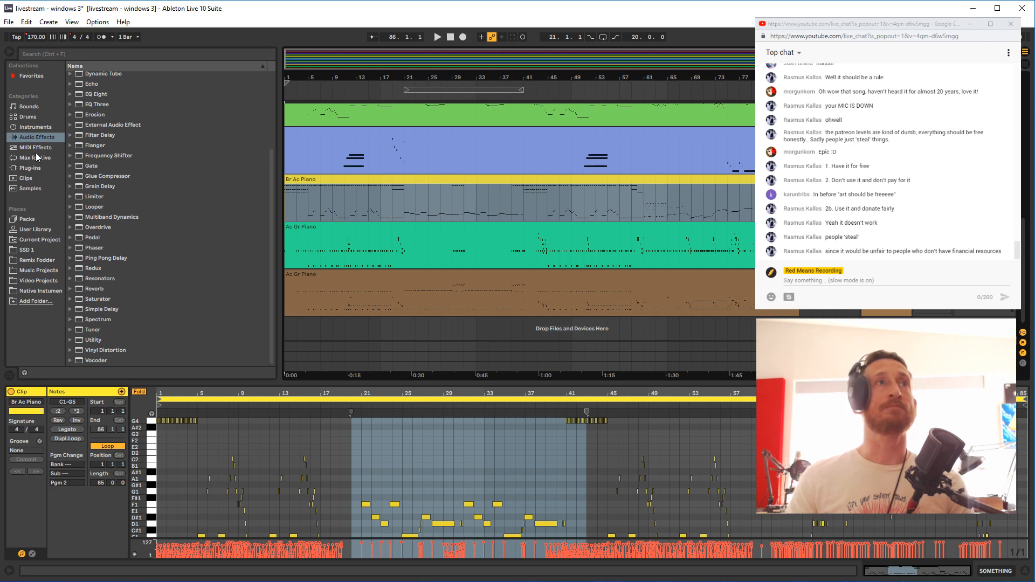
Load the Kontakt plug-in onto the SOMETHING track
click(24, 127)
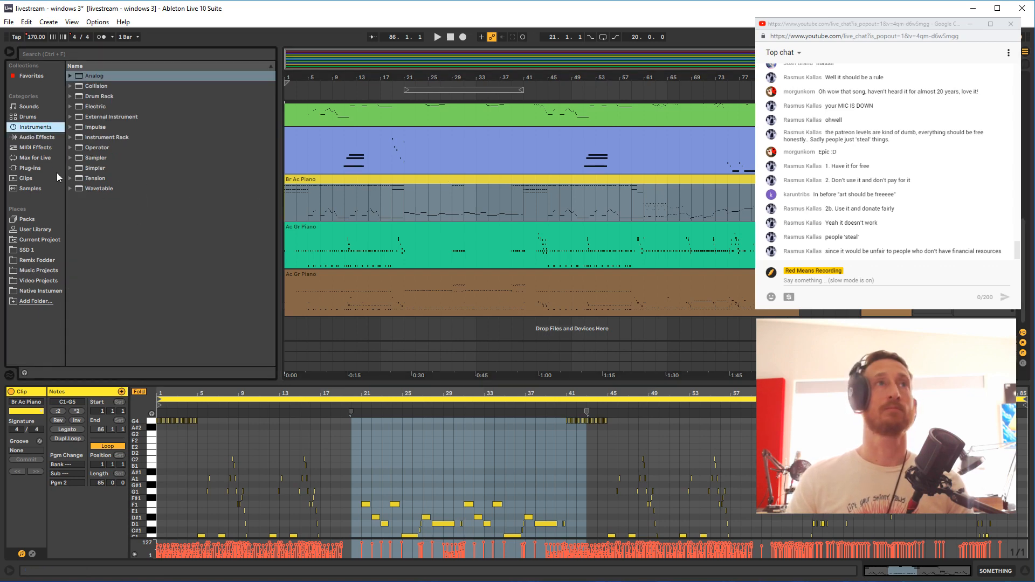
click(29, 166)
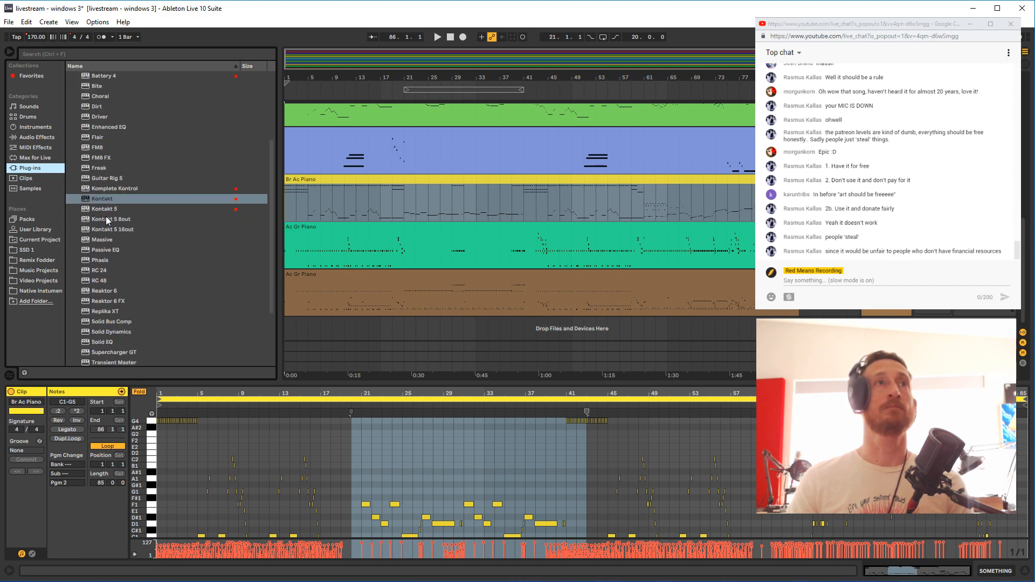
click(104, 209)
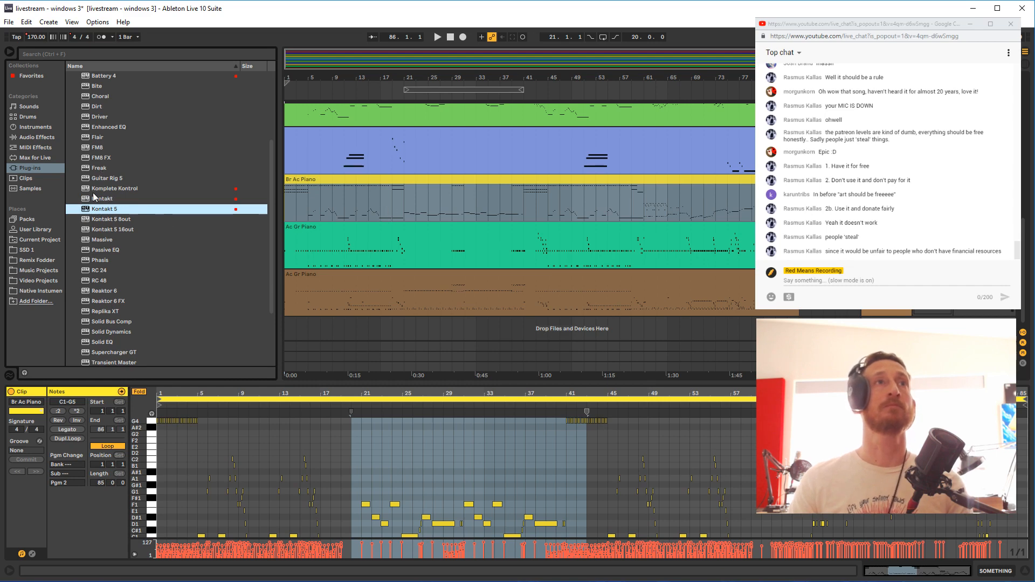
click(97, 200)
double_click(98, 199)
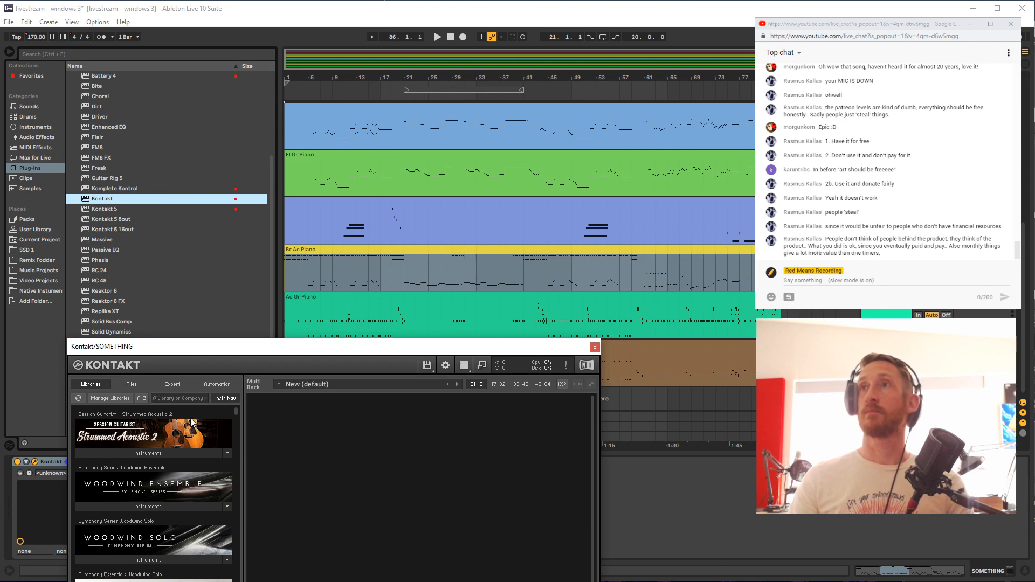
Load the Hybrid Keys.nki instrument from the Hybrid Keys library into Kontakt, keeping the plug-in window fully in view
drag(231, 353, 382, 203)
scroll(313, 385, down, 5)
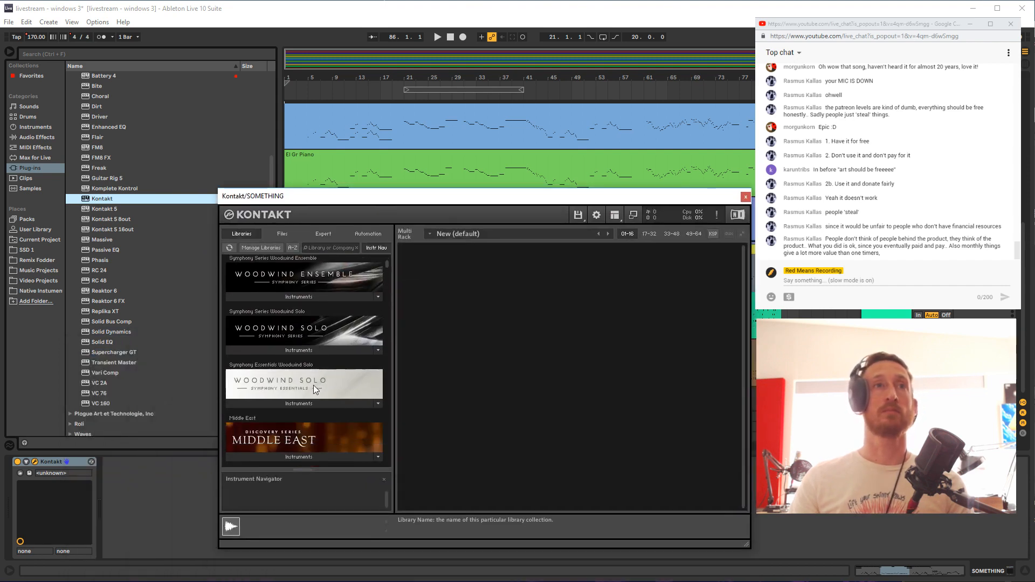
click(314, 387)
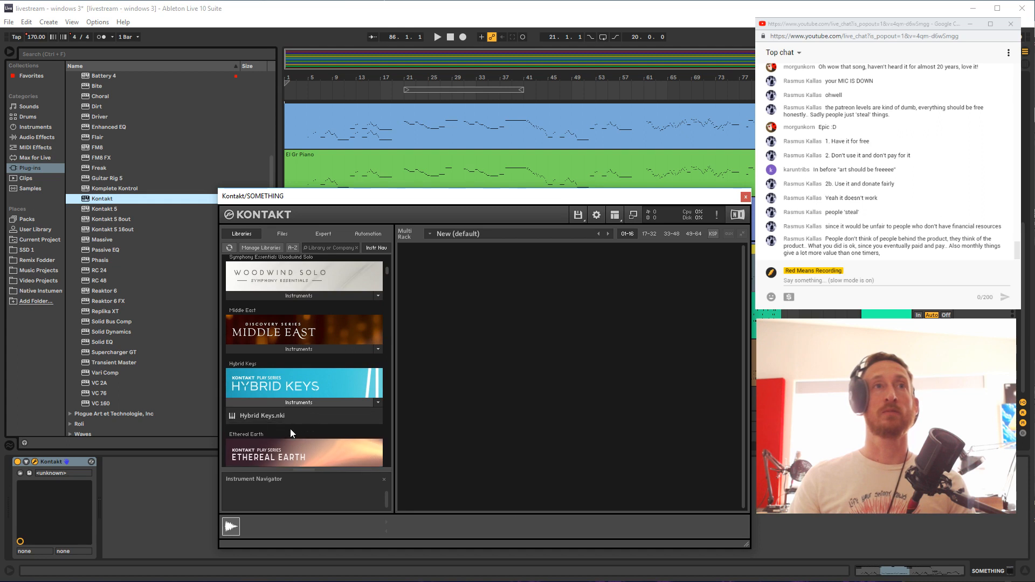
scroll(280, 421, down, 1)
click(261, 391)
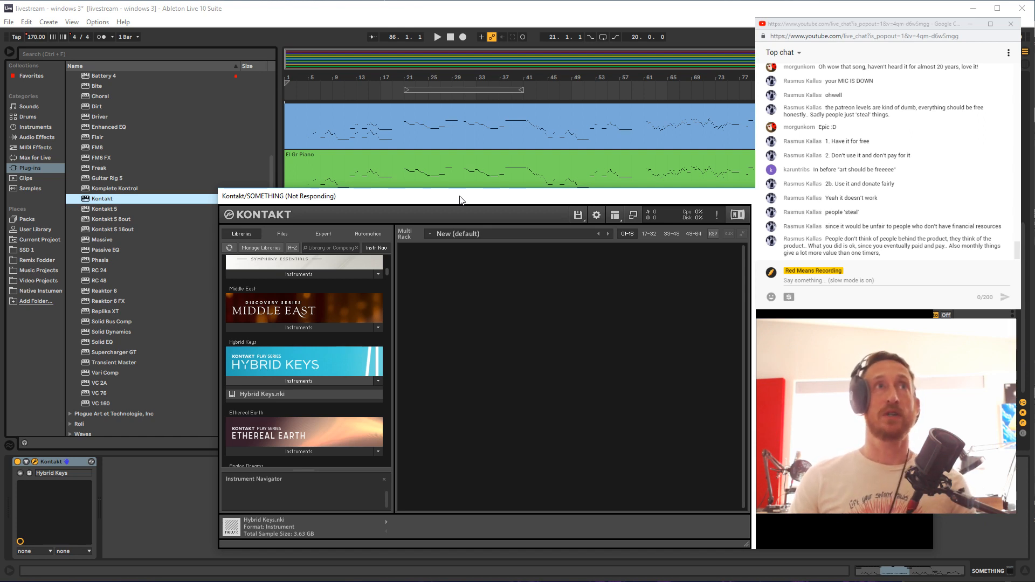
drag(462, 203, 343, 396)
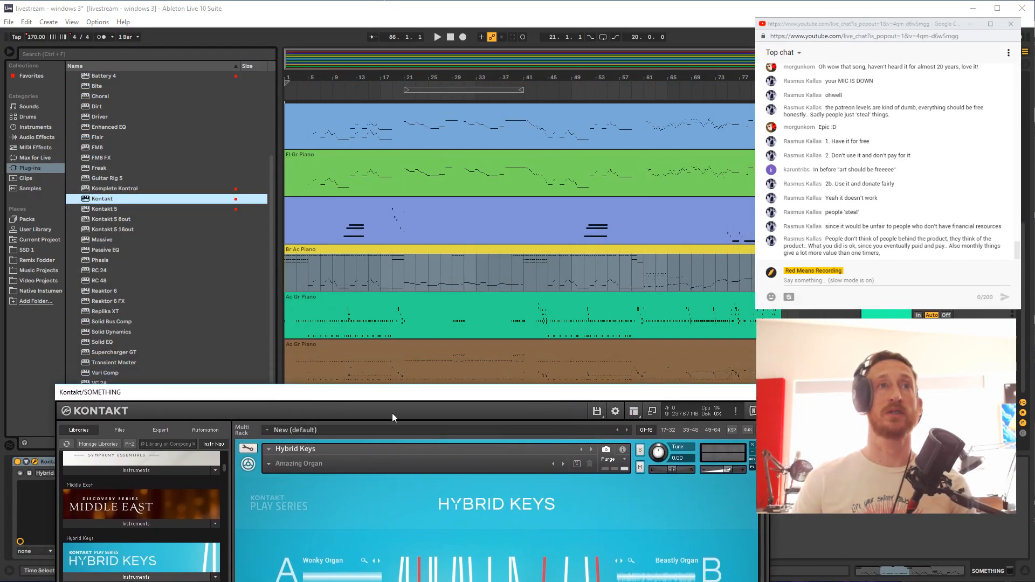
drag(415, 400, 383, 161)
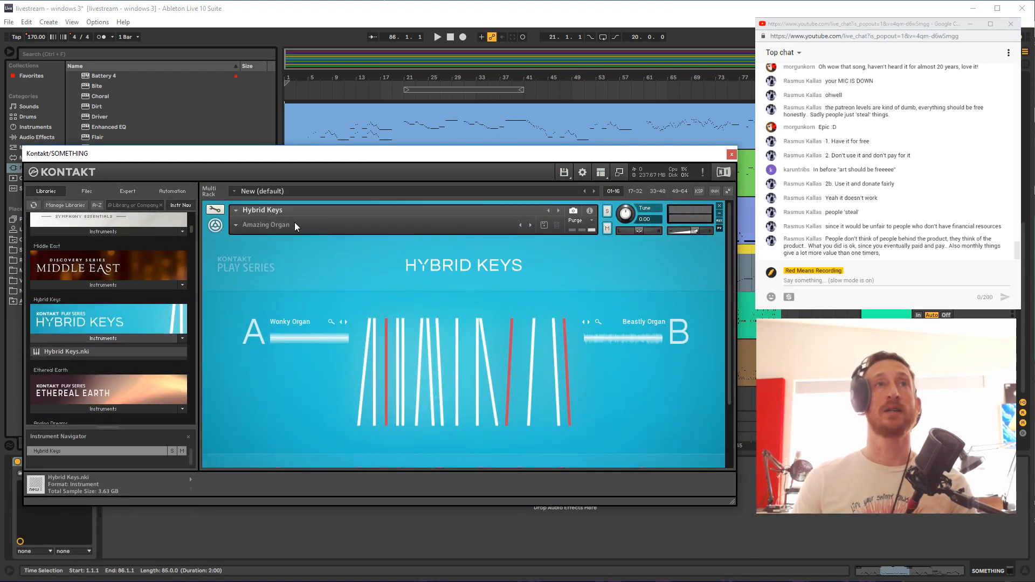
Choose the Ambient EP preset from the Electrics category of Hybrid Keys
click(234, 225)
mouse_move(256, 265)
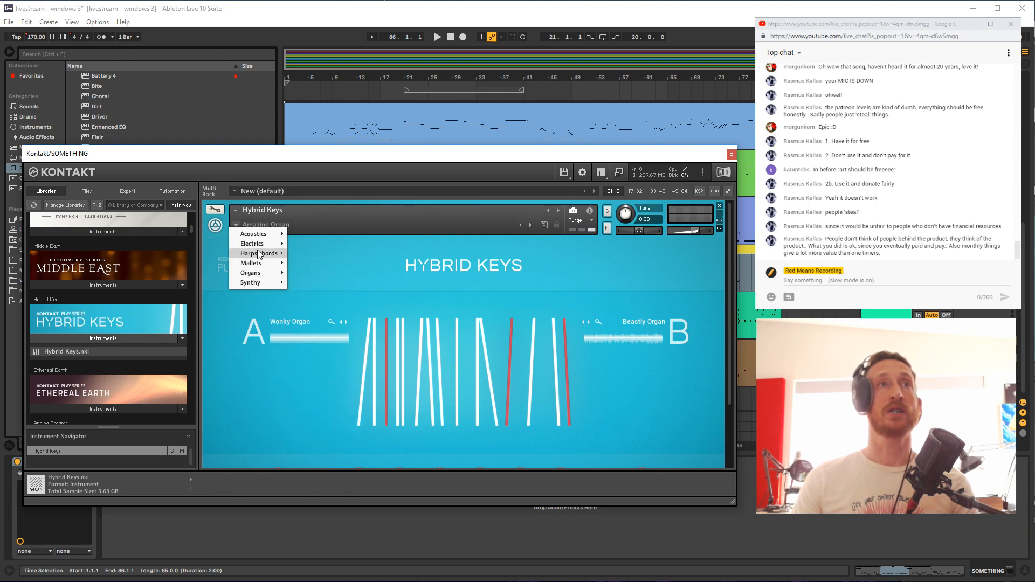
mouse_move(258, 245)
click(316, 245)
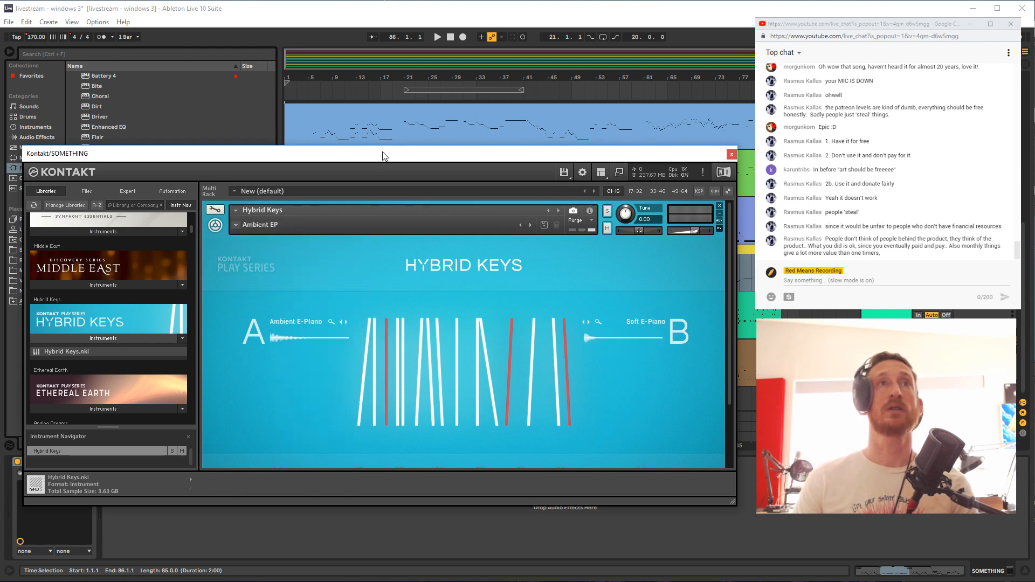
Play the arrangement from the start, switch the SOMETHING track's Hybrid Keys preset to Crunchy EP, and close the plug-in window
drag(491, 153, 497, 326)
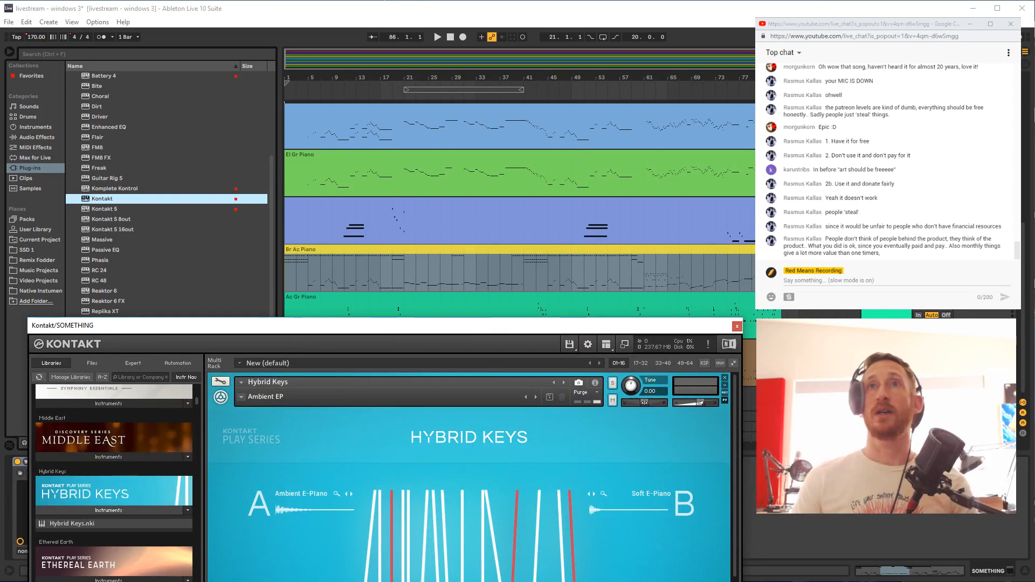
click(488, 78)
click(290, 272)
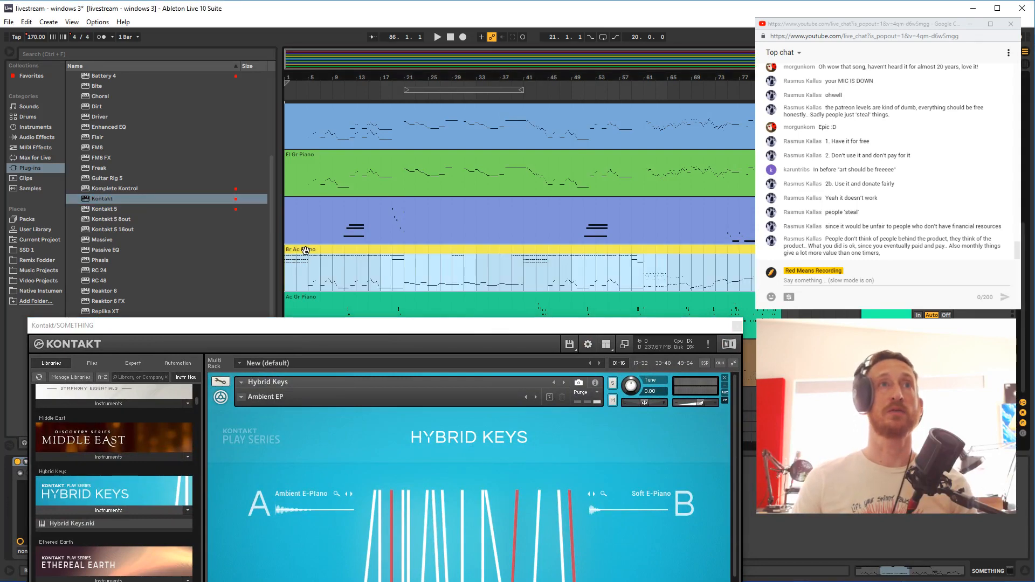
key(space)
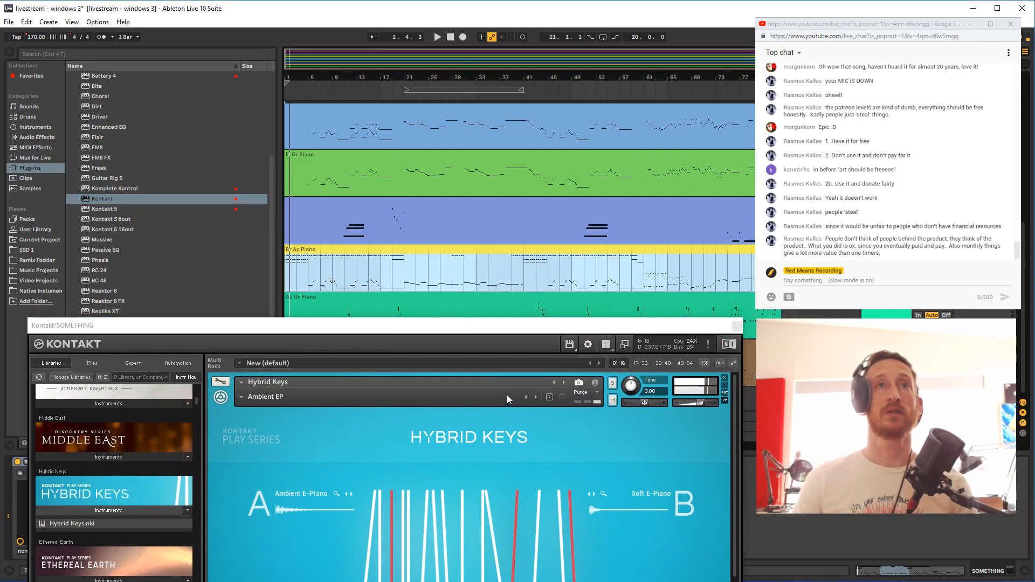
click(536, 397)
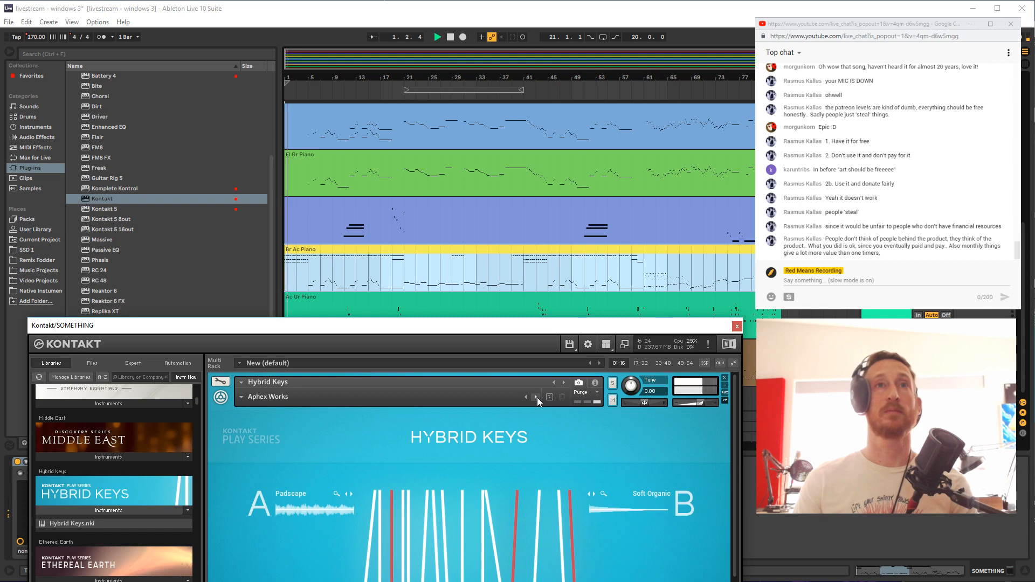
click(537, 397)
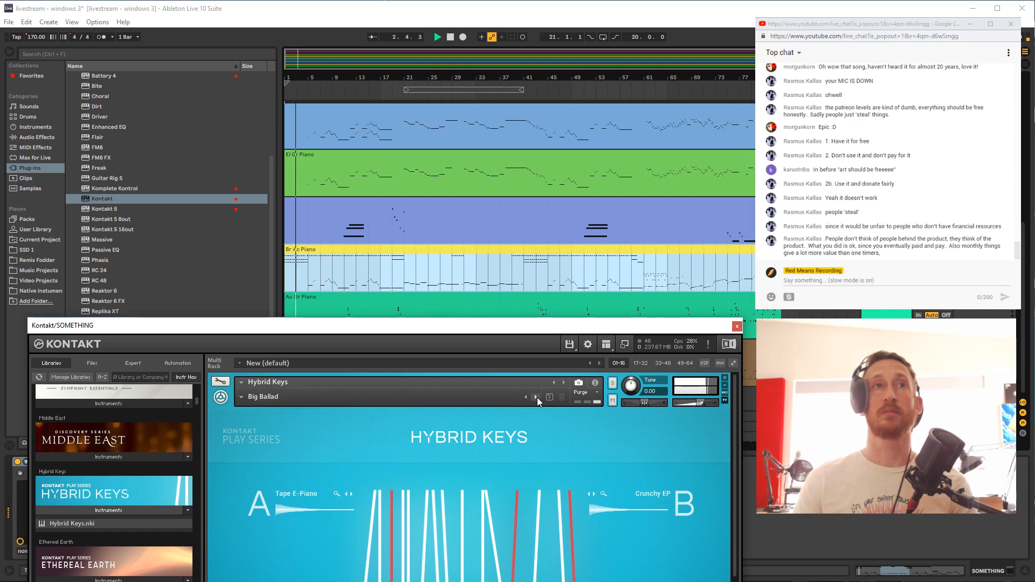
click(537, 397)
click(537, 397)
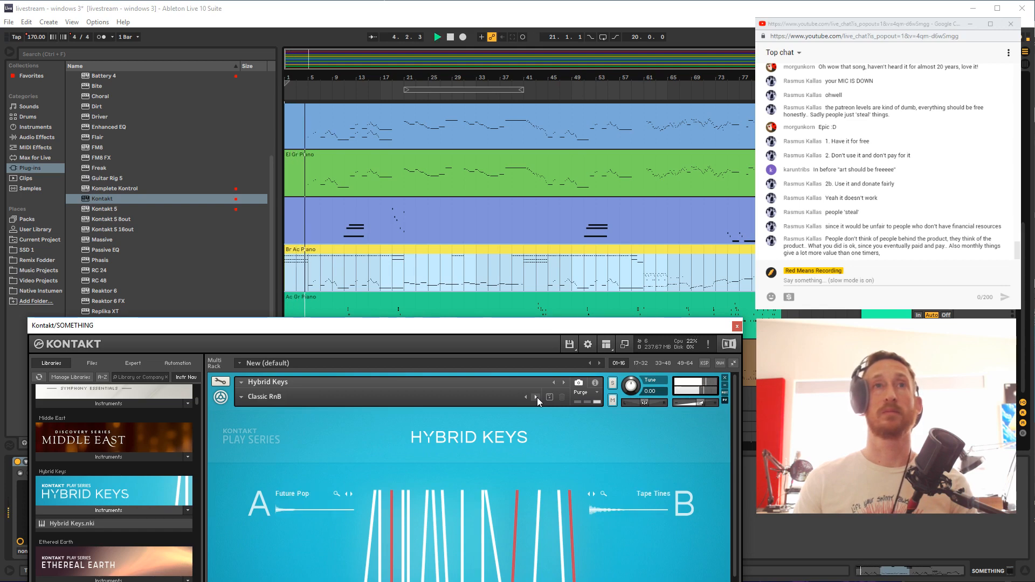
click(537, 397)
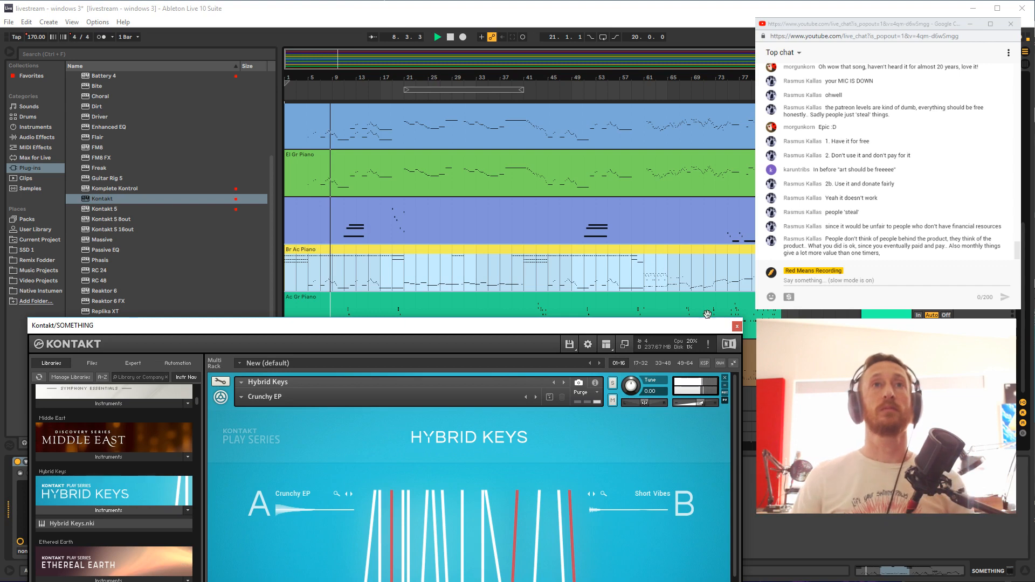
click(696, 285)
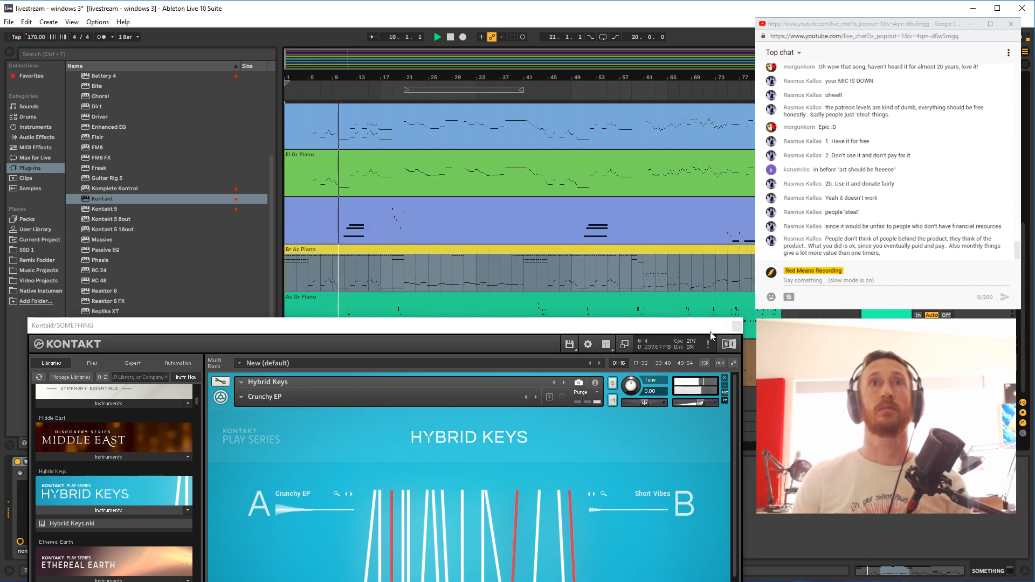
click(738, 326)
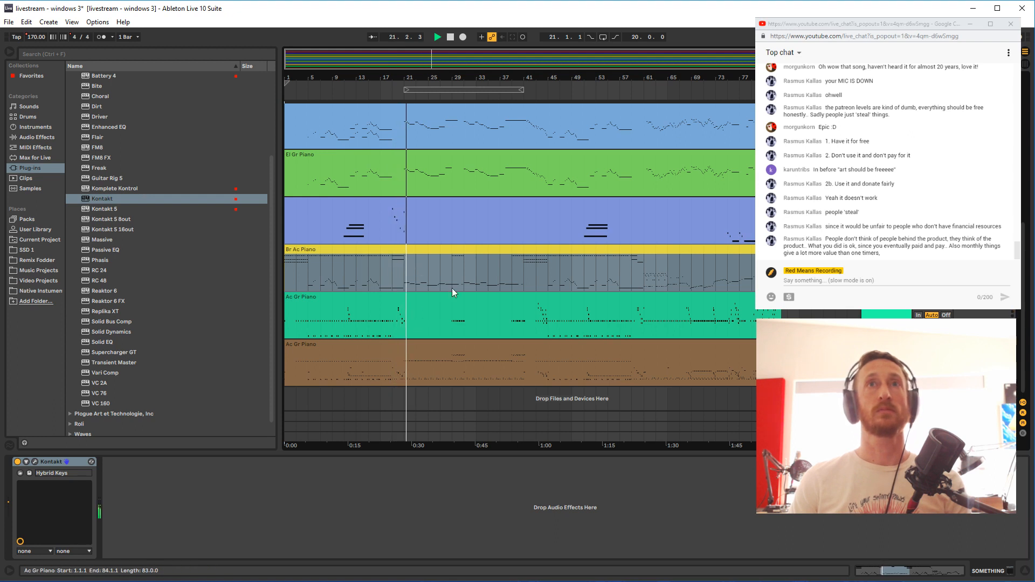
Save the Live Set after the instrument change on the SOMETHING track
scroll(476, 272, up, 5)
scroll(474, 270, up, 3)
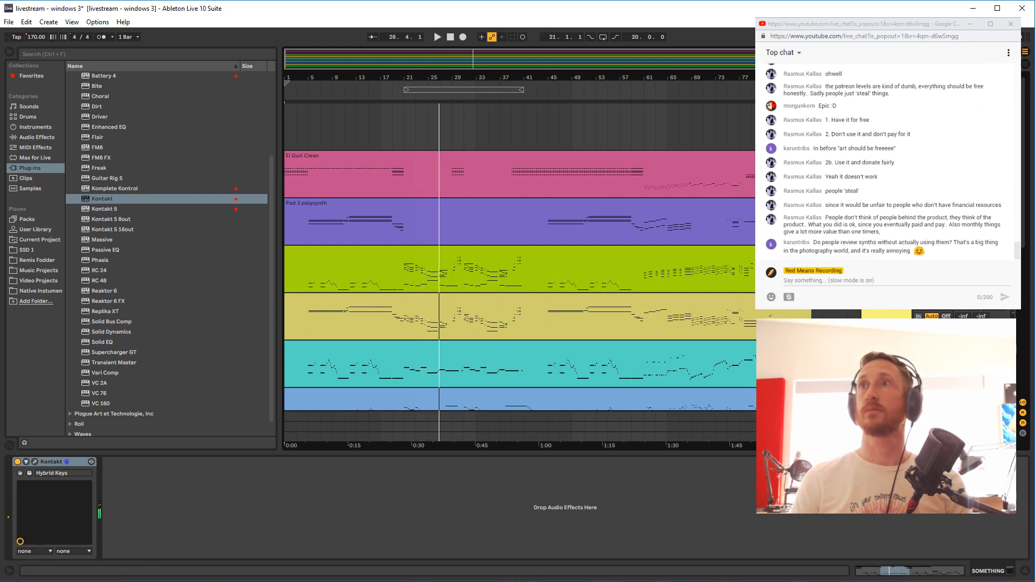
key(ctrl+s)
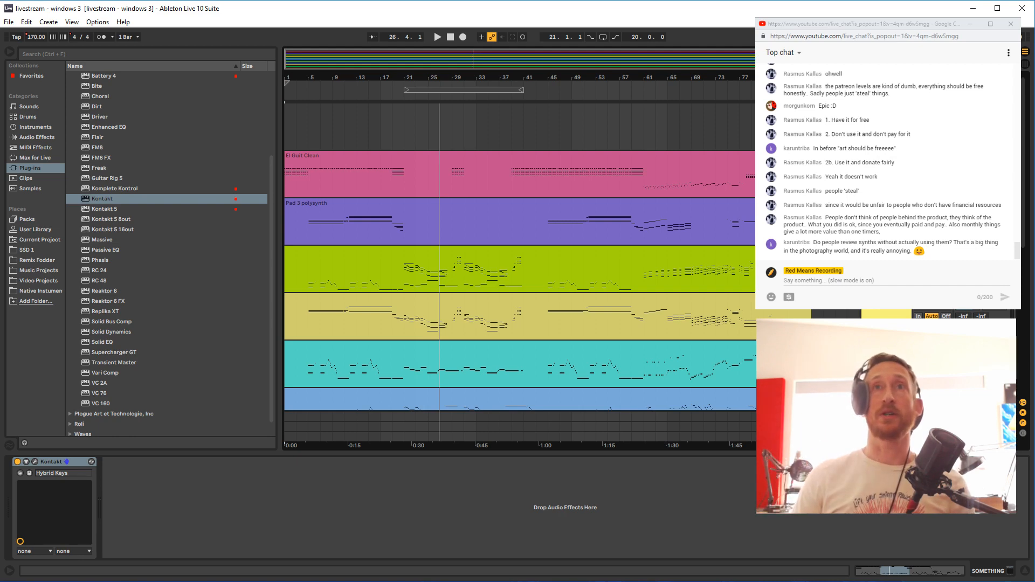
Check the Kontakt instrument and preset used on the LEAD track, and hide its plug-in window
click(599, 308)
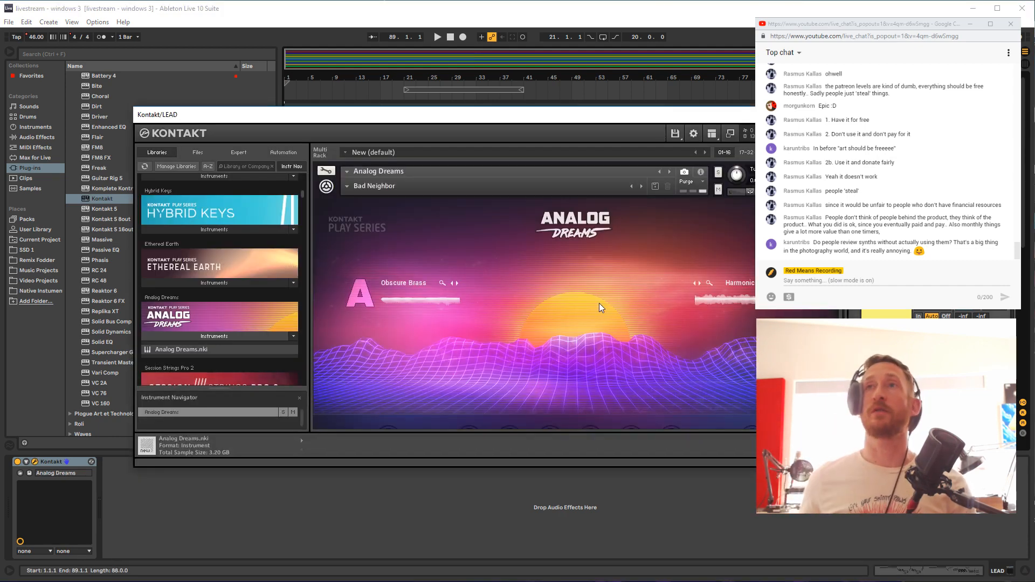
drag(632, 115, 571, 79)
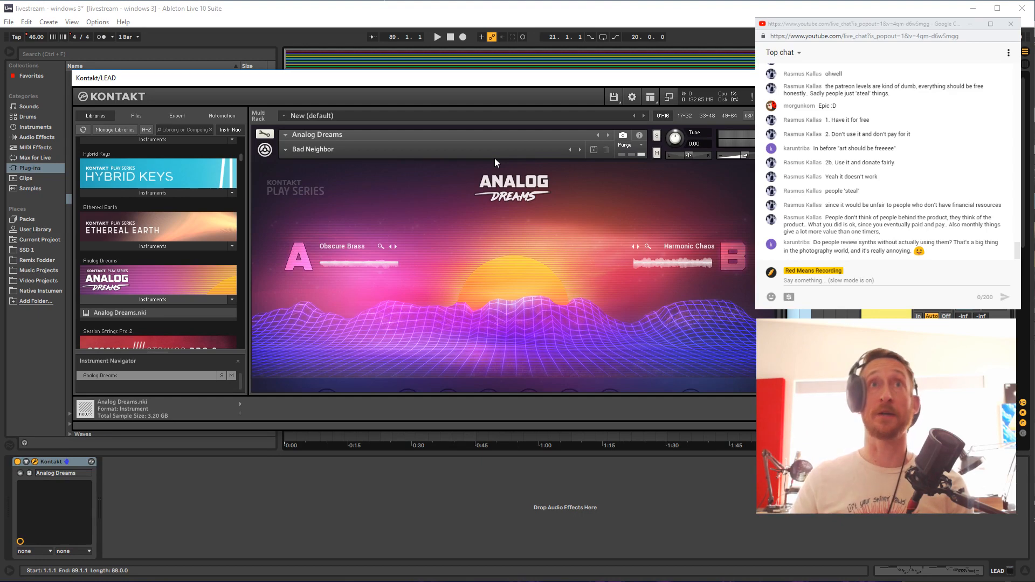
mouse_move(533, 81)
mouse_down()
mouse_move(539, 100)
mouse_move(525, 89)
mouse_up()
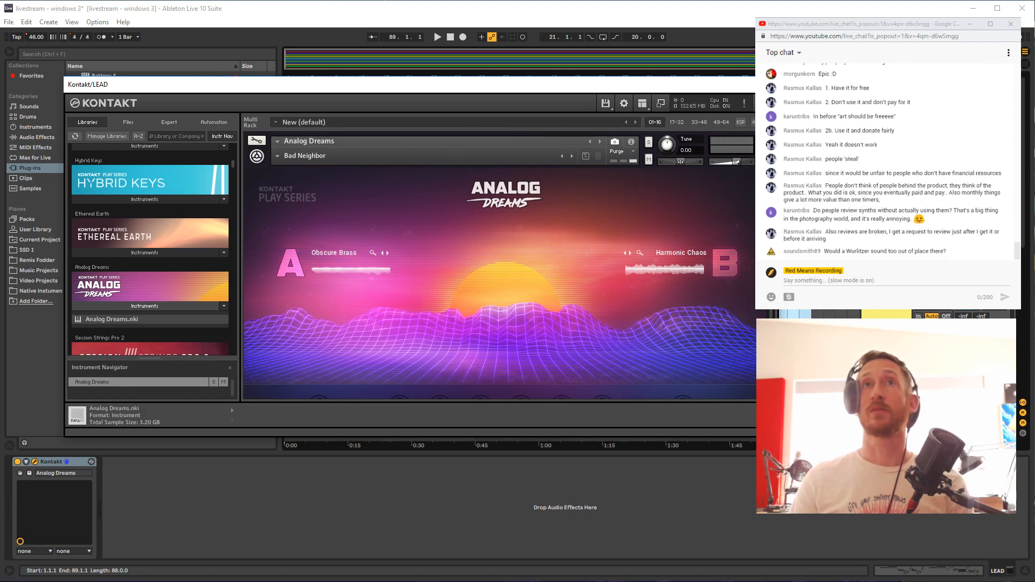
key(ctrl+alt+p)
Look over the arrangement's tracks from the pink guitar clip down to the brown Ac Gr Piano clip
scroll(730, 236, down, 5)
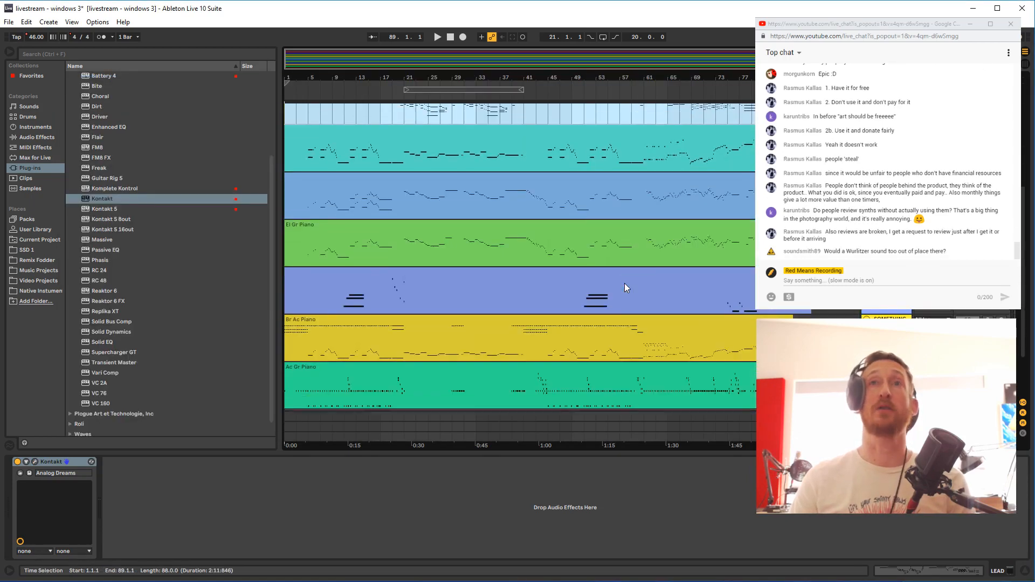
scroll(625, 285, down, 5)
scroll(625, 281, up, 8)
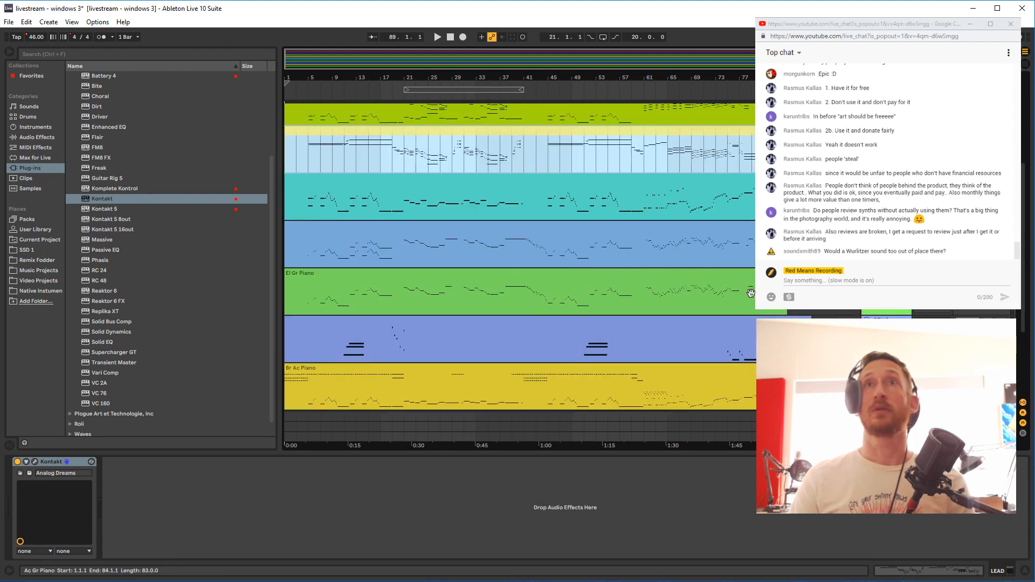
scroll(751, 293, up, 3)
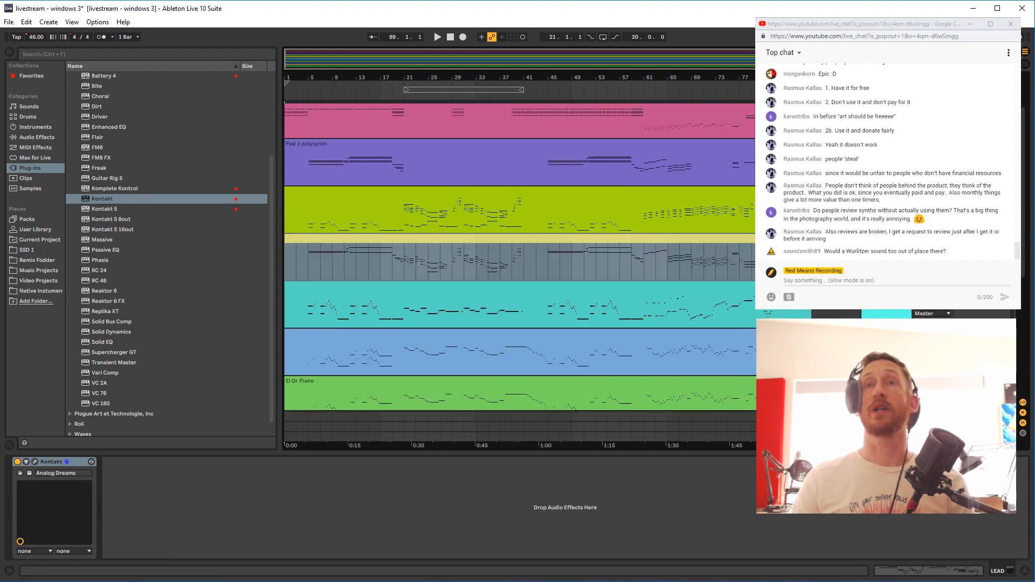
scroll(750, 288, down, 6)
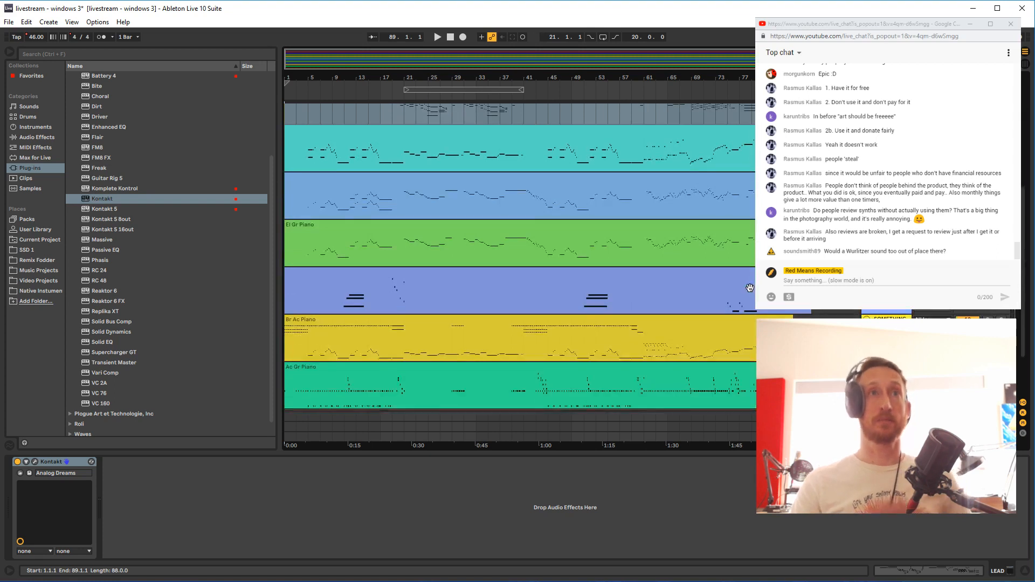
scroll(749, 288, down, 1)
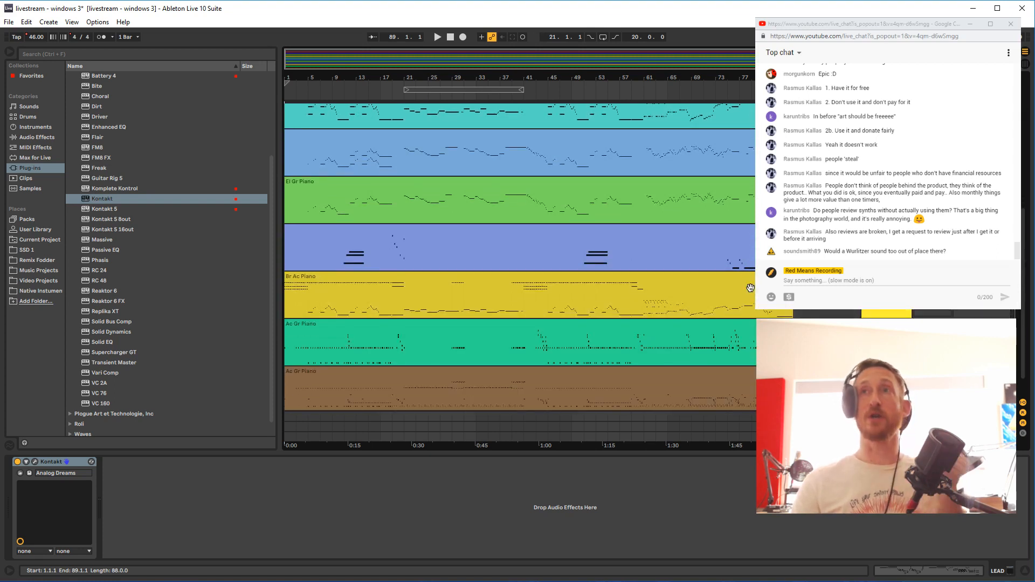
scroll(511, 274, down, 1)
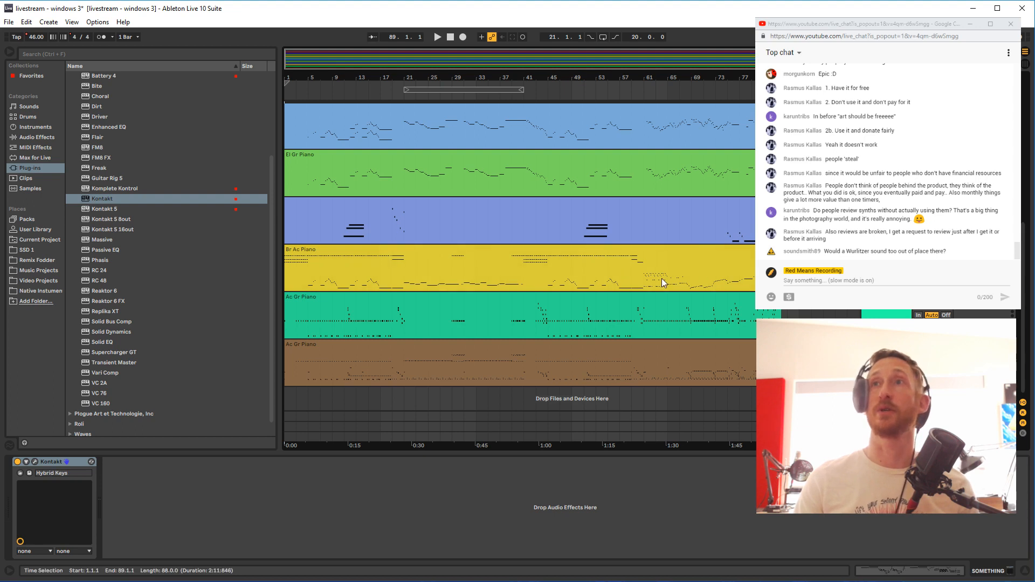
Delete the Kontakt device from the SOMETHING track and undo the deletion
click(380, 277)
click(147, 435)
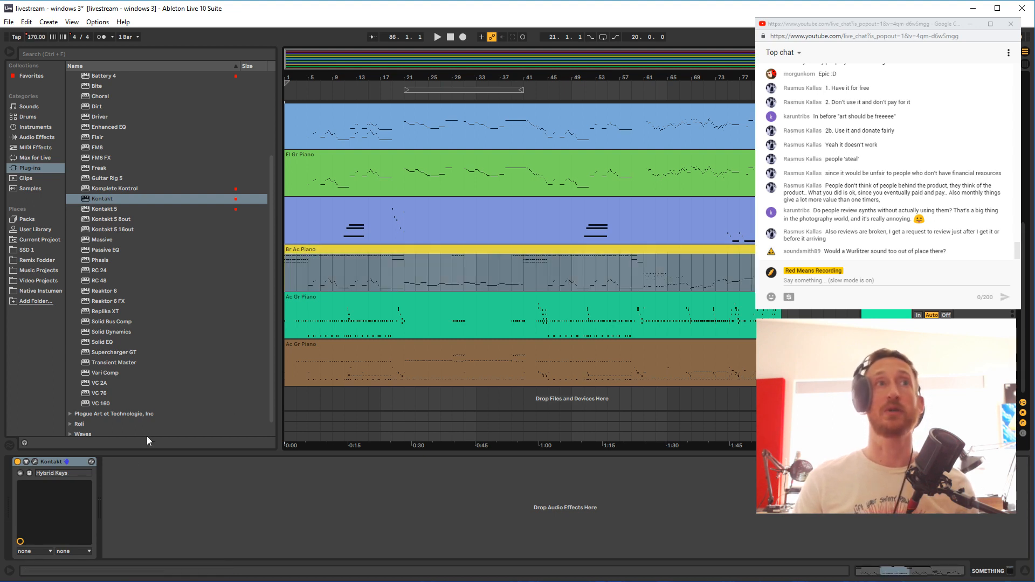
click(66, 463)
key(Delete)
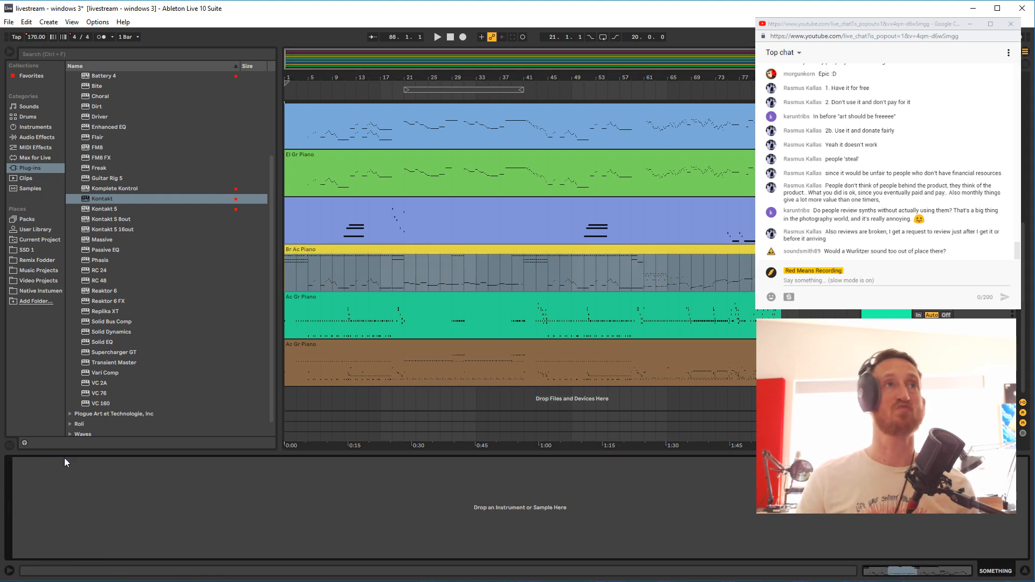
key(ctrl+z)
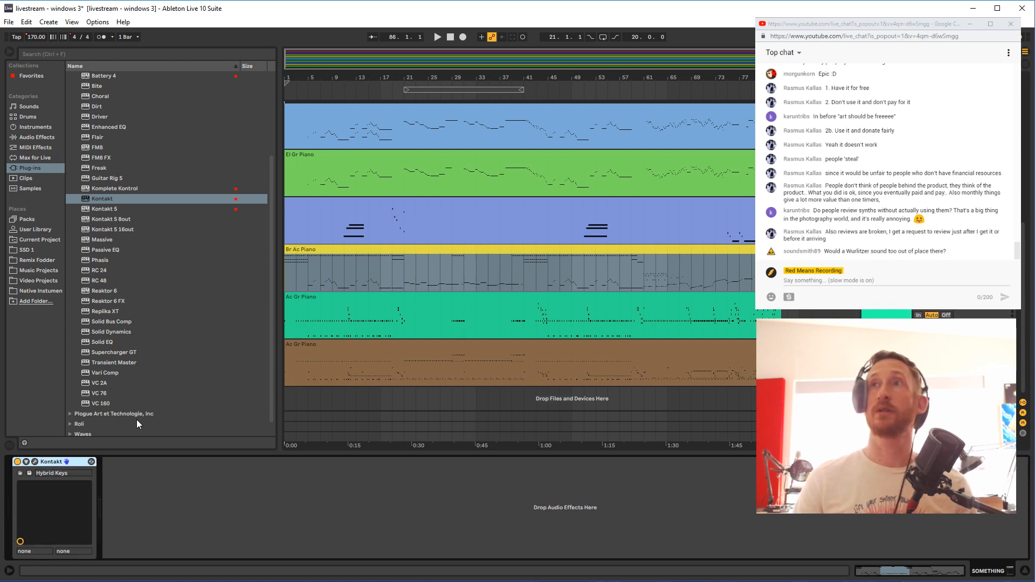
Browse the Kontakt library list on the SOMETHING track for a fitting keyboard instrument
scroll(520, 257, up, 10)
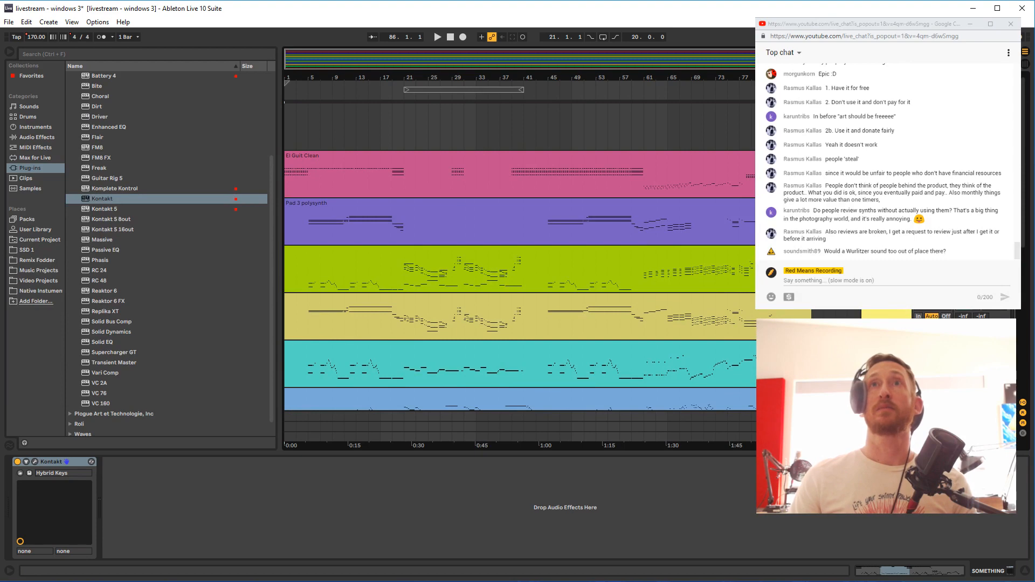
scroll(521, 256, down, 10)
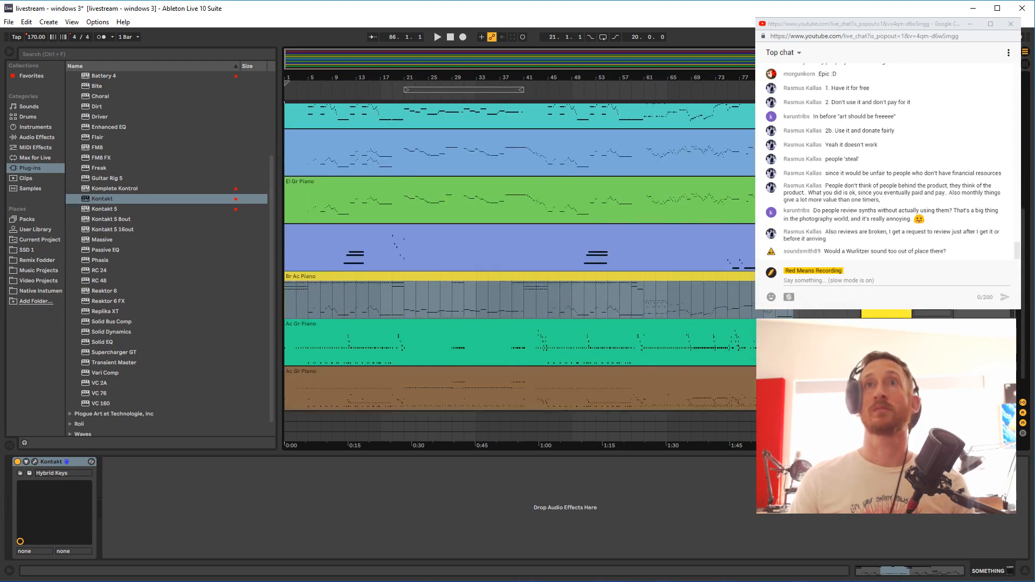
click(35, 462)
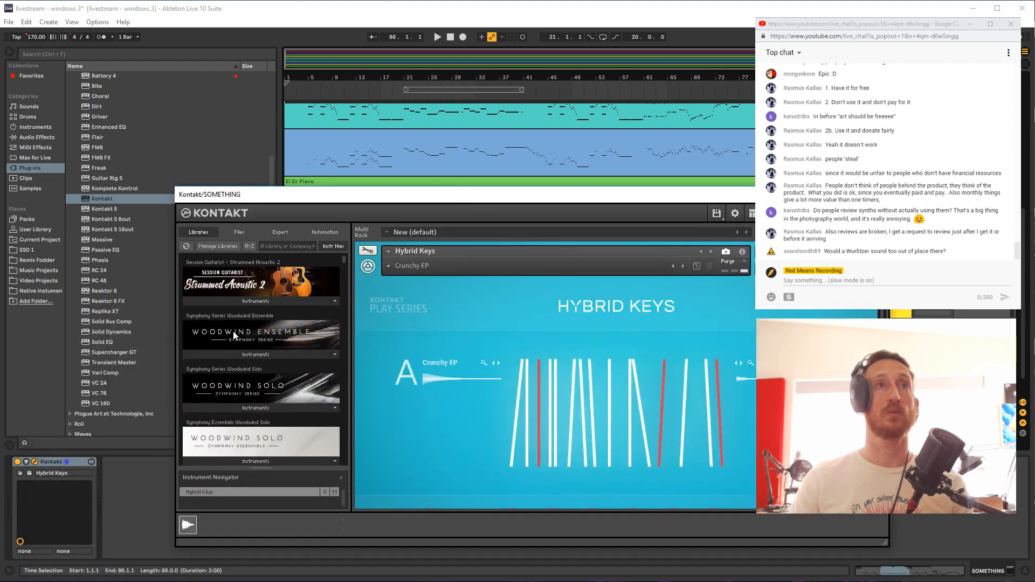
scroll(234, 335, down, 7)
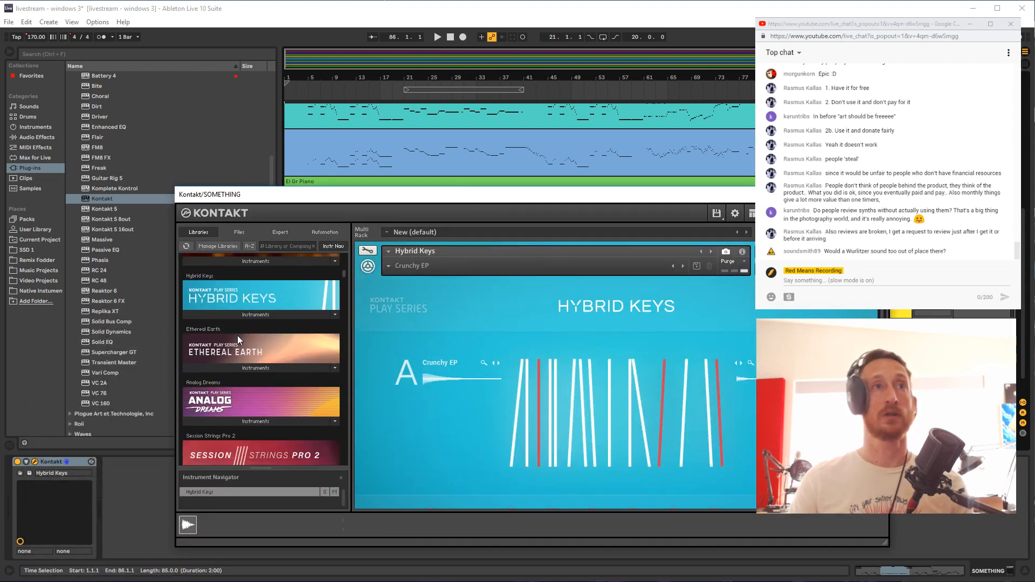
scroll(237, 335, down, 6)
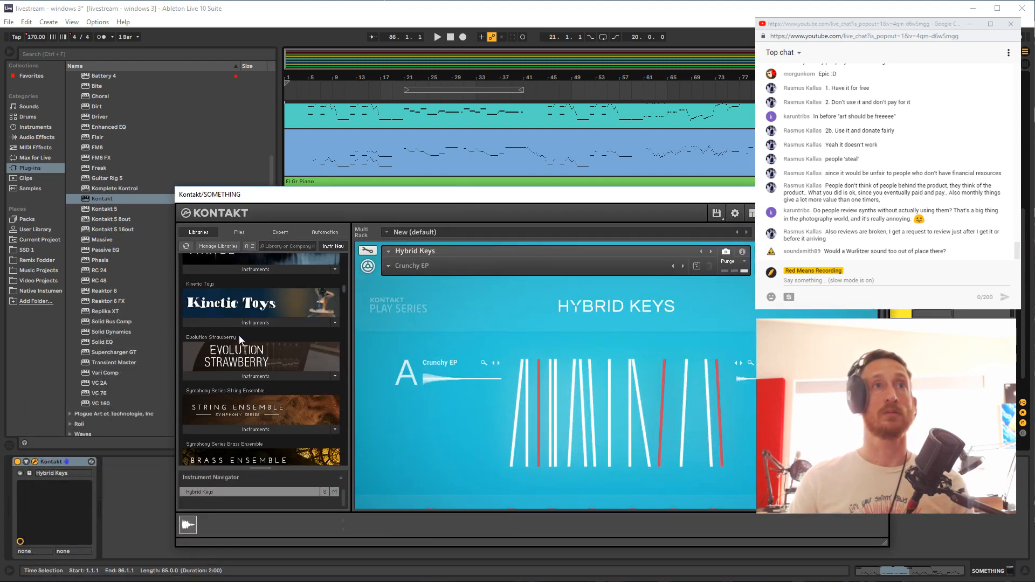
scroll(239, 337, down, 5)
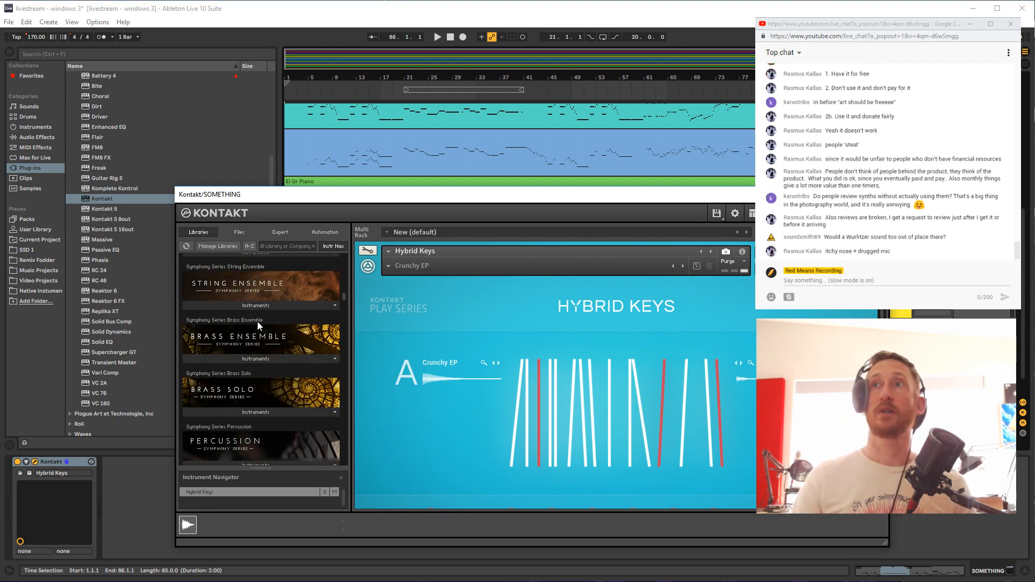
scroll(257, 321, down, 4)
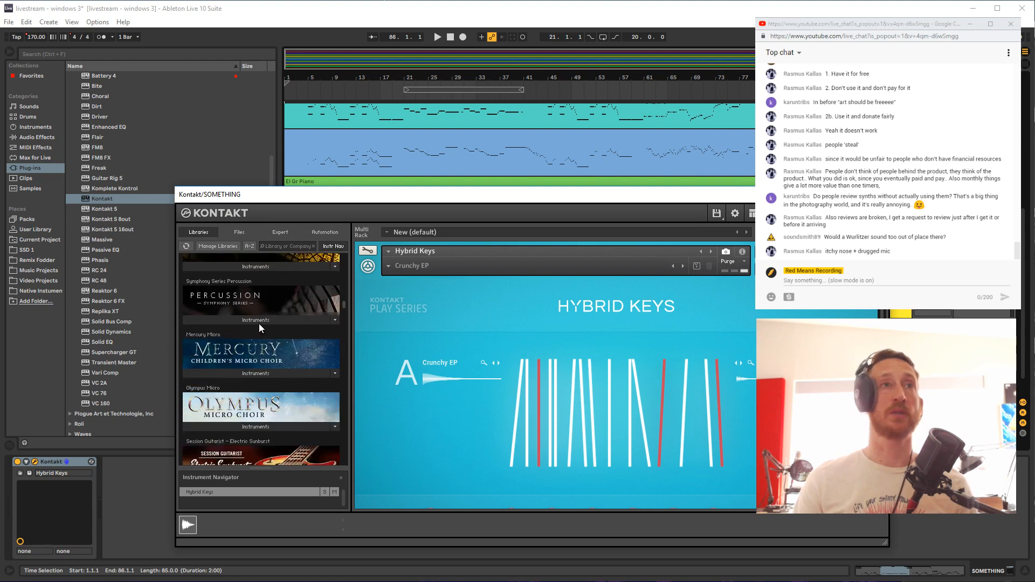
scroll(259, 324, down, 4)
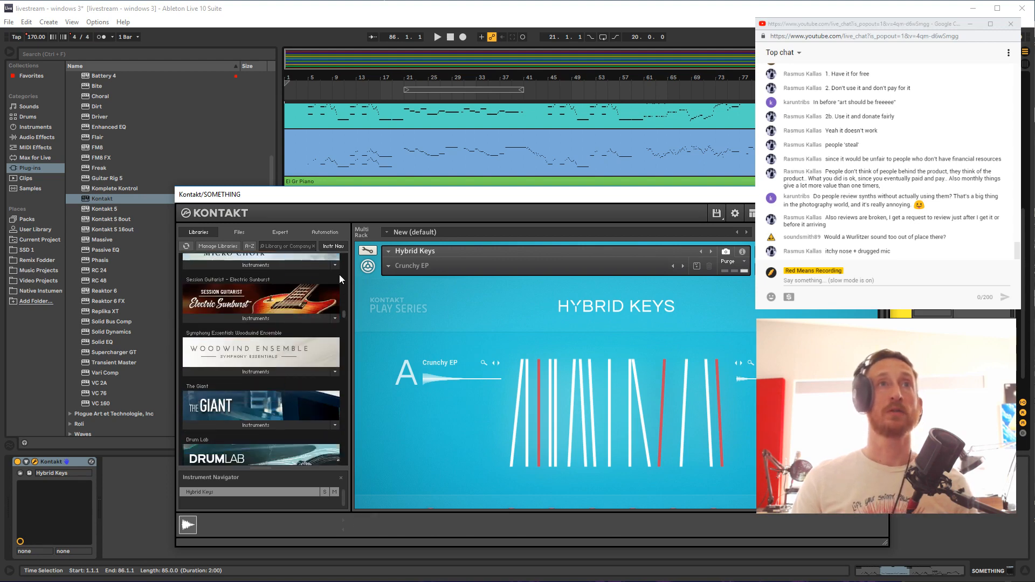
drag(344, 312, 344, 393)
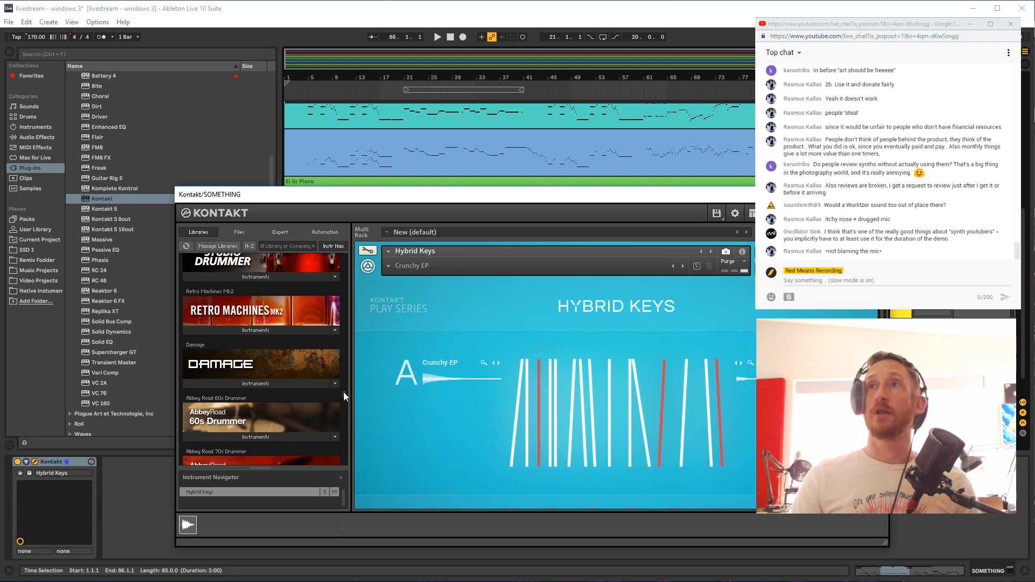
drag(344, 393, 340, 406)
scroll(341, 421, down, 5)
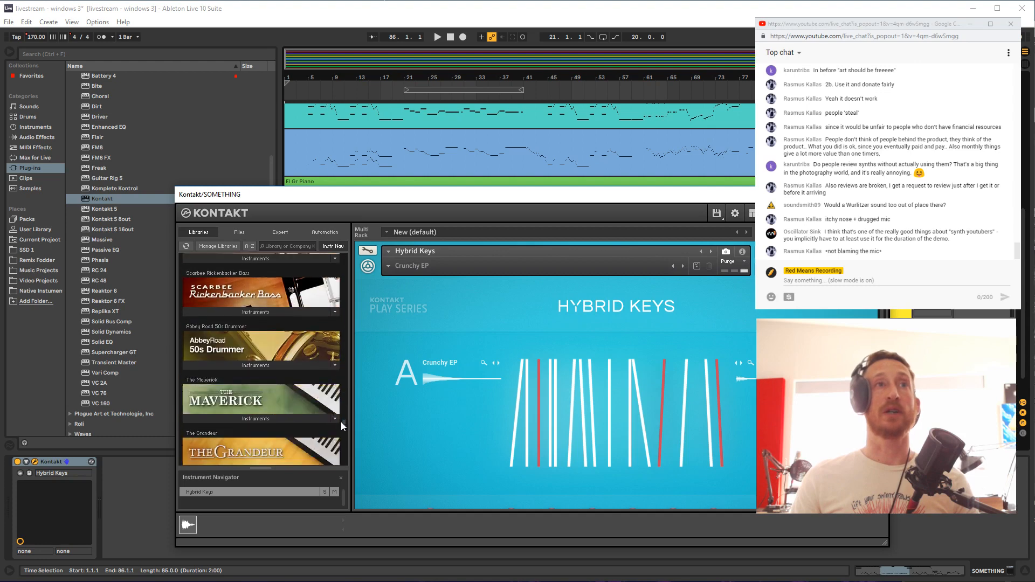
scroll(341, 432, down, 9)
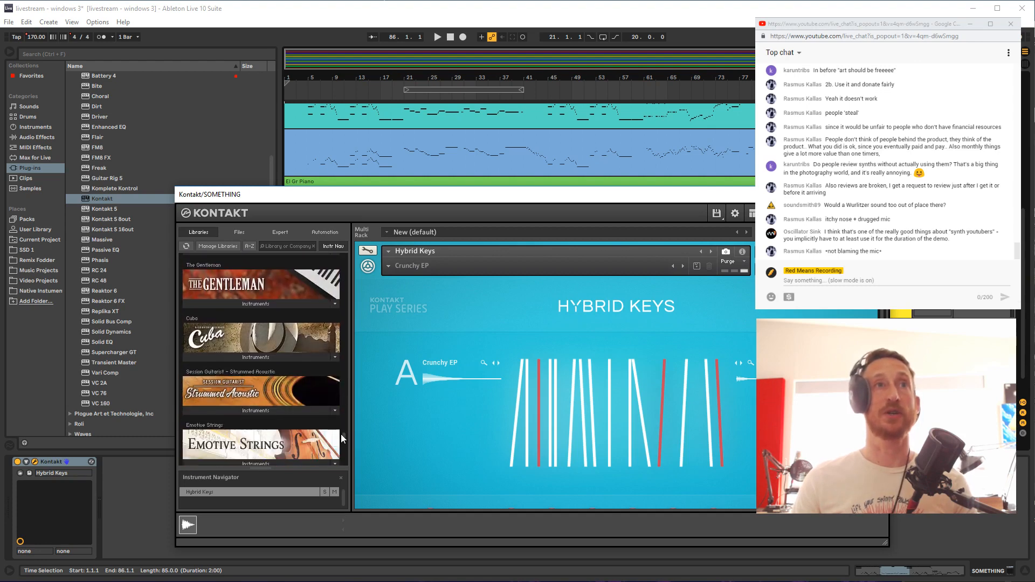
scroll(340, 451, down, 2)
scroll(340, 441, up, 10)
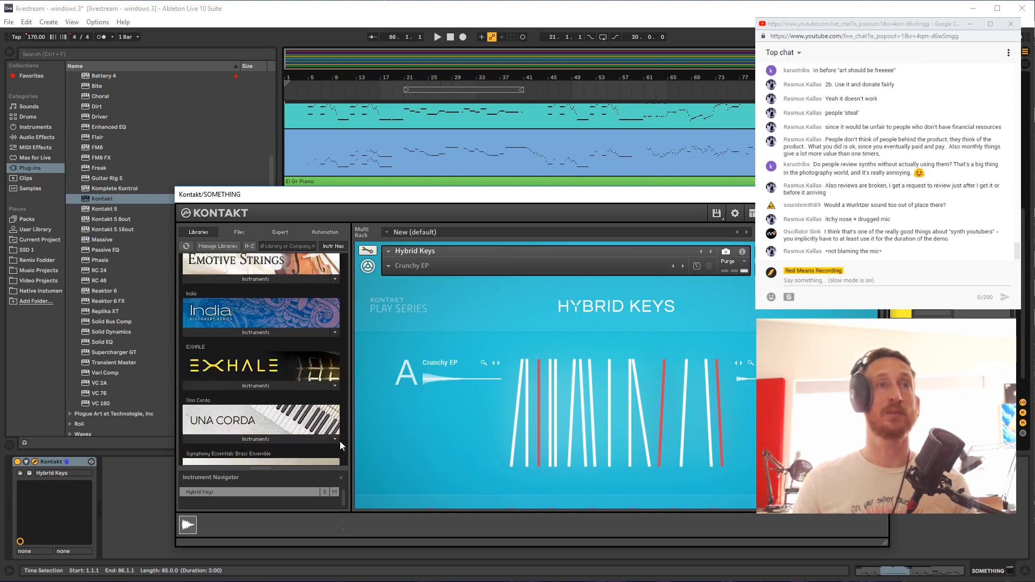
scroll(344, 423, up, 10)
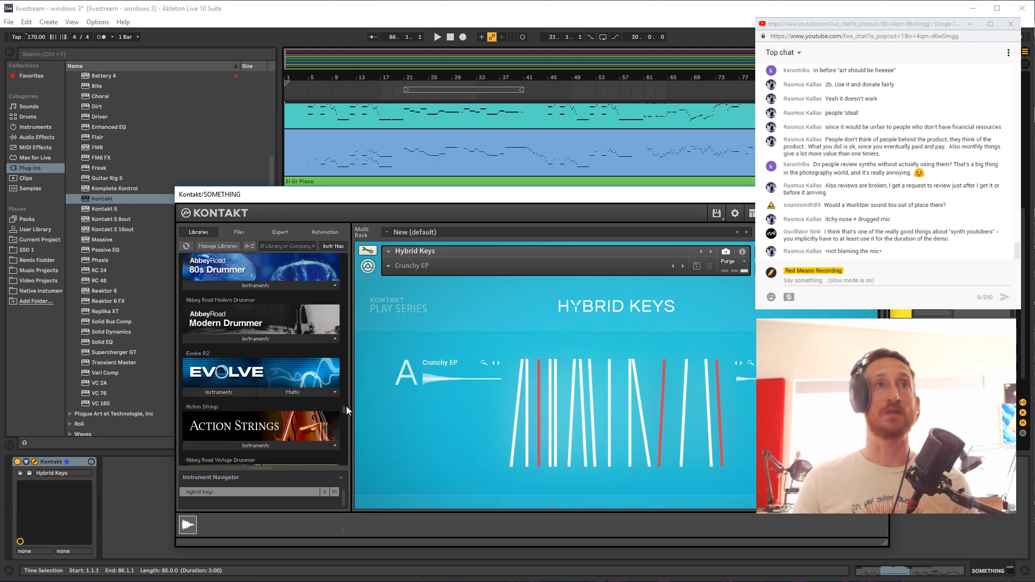
Search the Kontakt libraries for "keys", list the Scarbee Vintage Keys instruments, and hide the plug-in window
drag(348, 398, 309, 235)
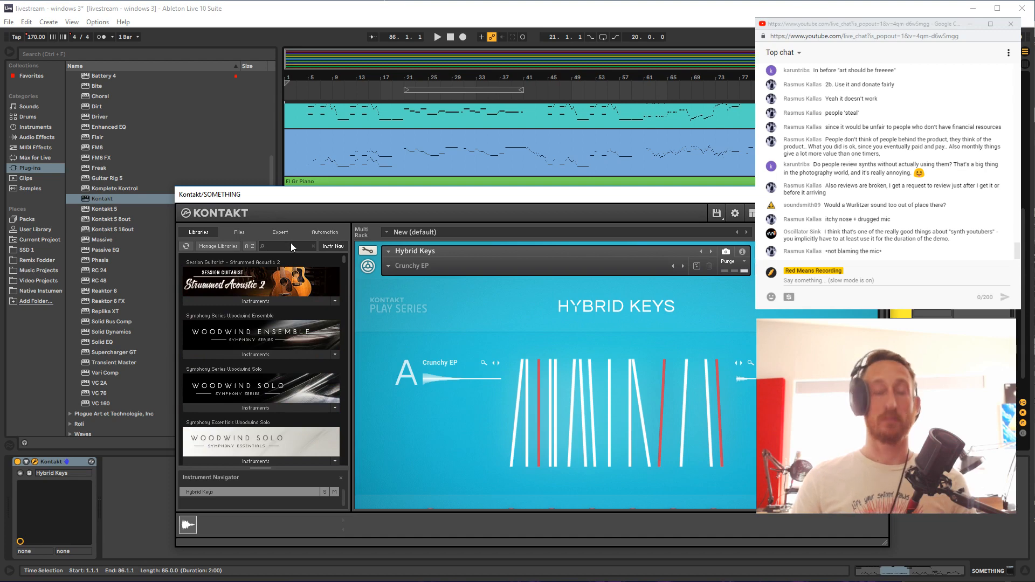
text(keys)
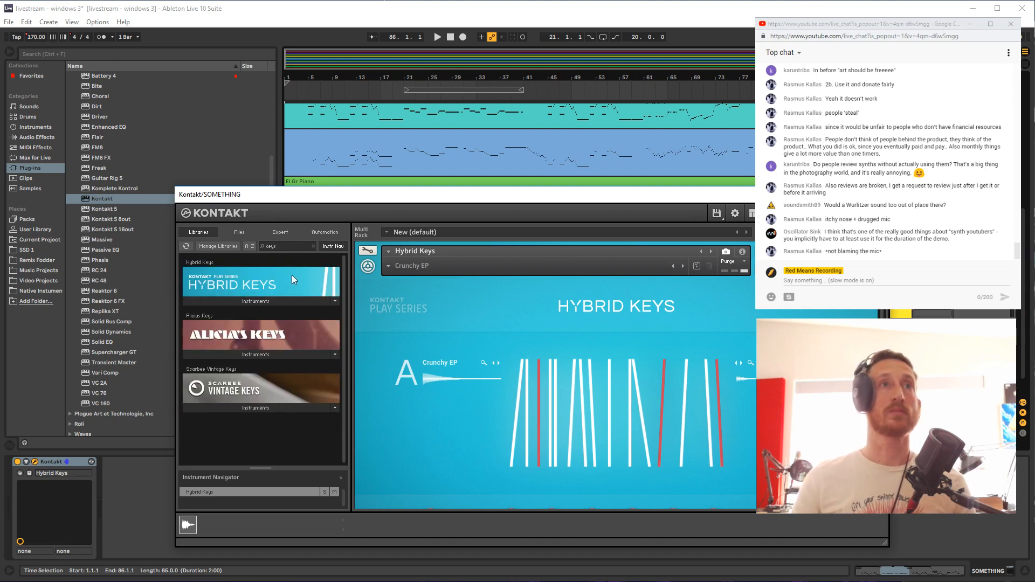
click(255, 408)
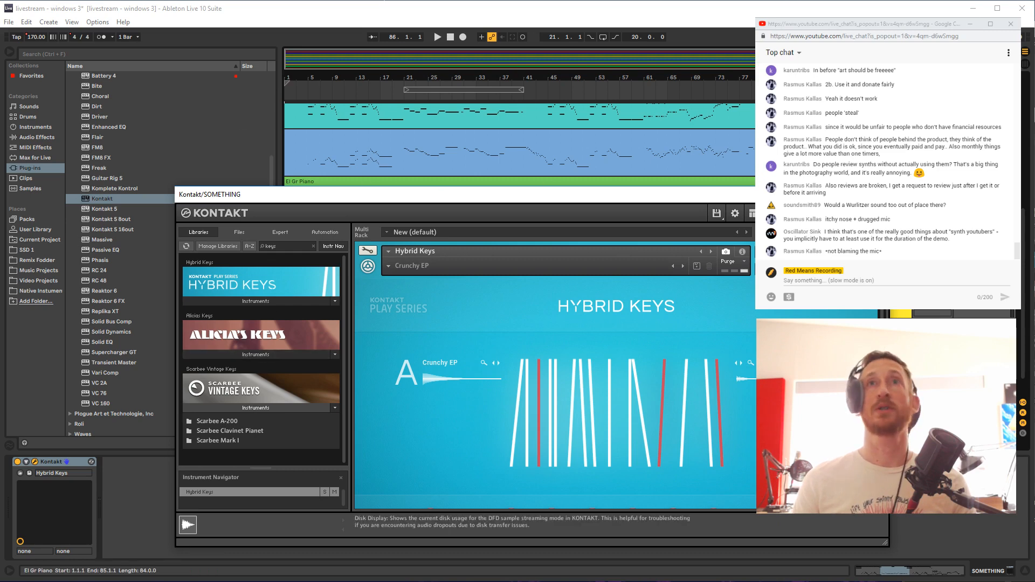
key(ctrl+alt+p)
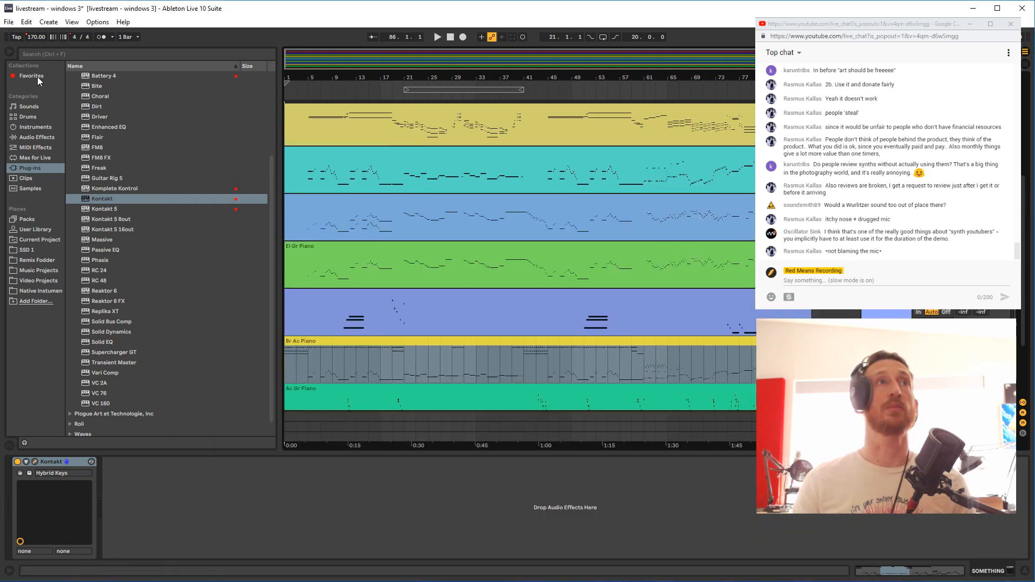
Replace Kontakt on the SOMETHING track with Komplete Kontrol from the favorites and filter its library to Piano/Keys, Electric Piano
click(39, 76)
click(108, 137)
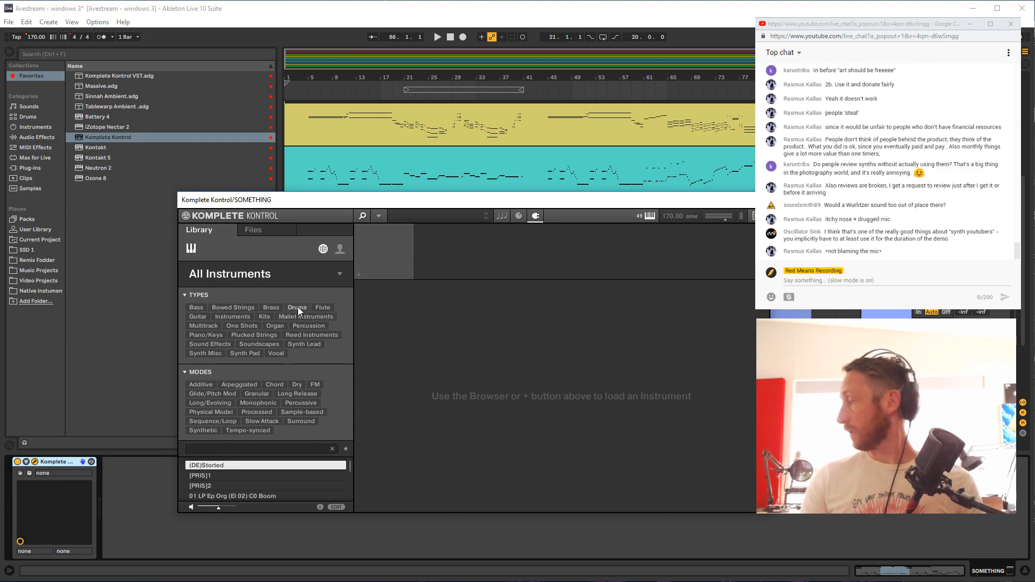
click(205, 335)
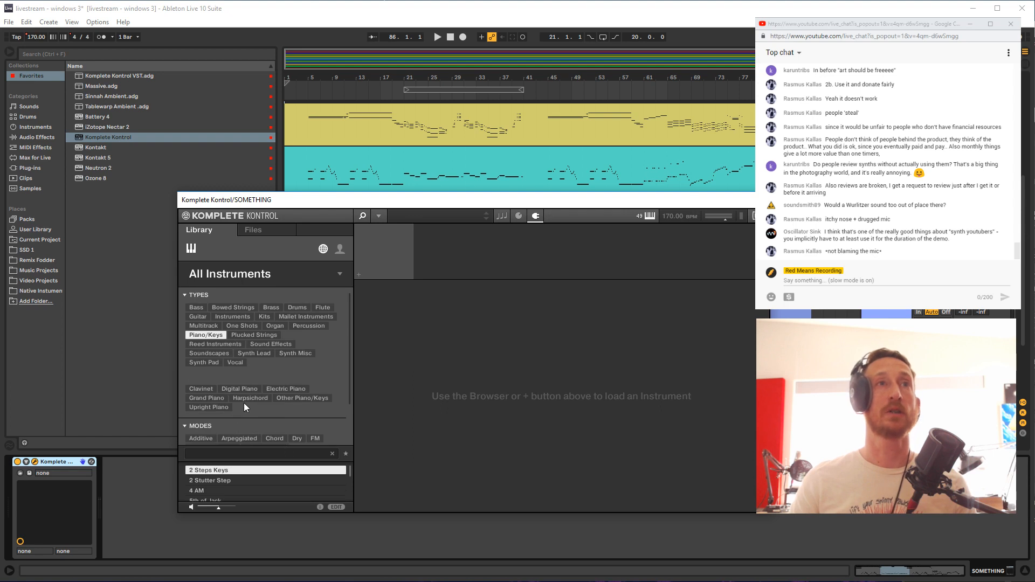
click(287, 388)
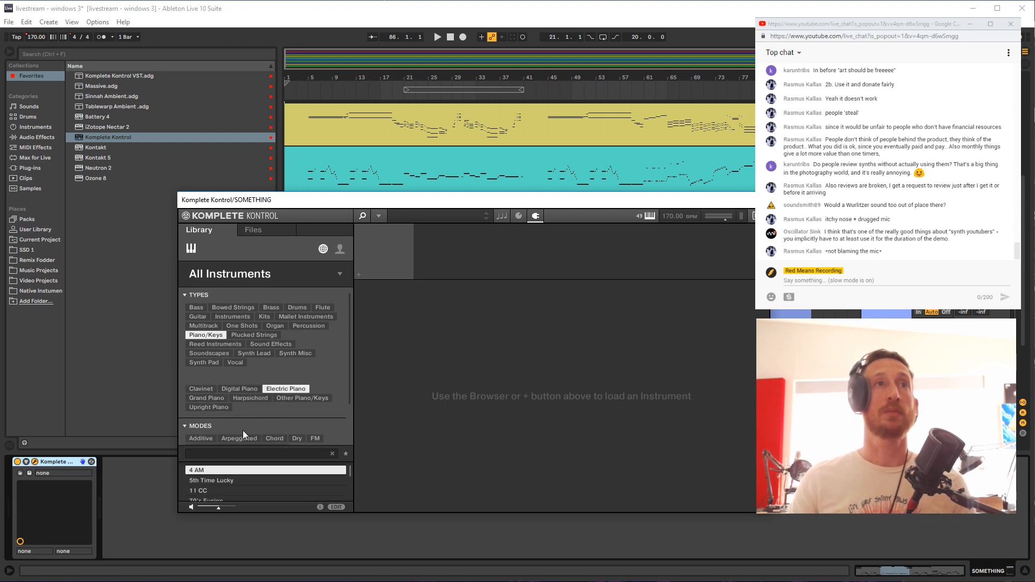
Search the filtered electric piano presets for "wurli", load the 90's preset, and hide the plug-in window
scroll(281, 416, down, 2)
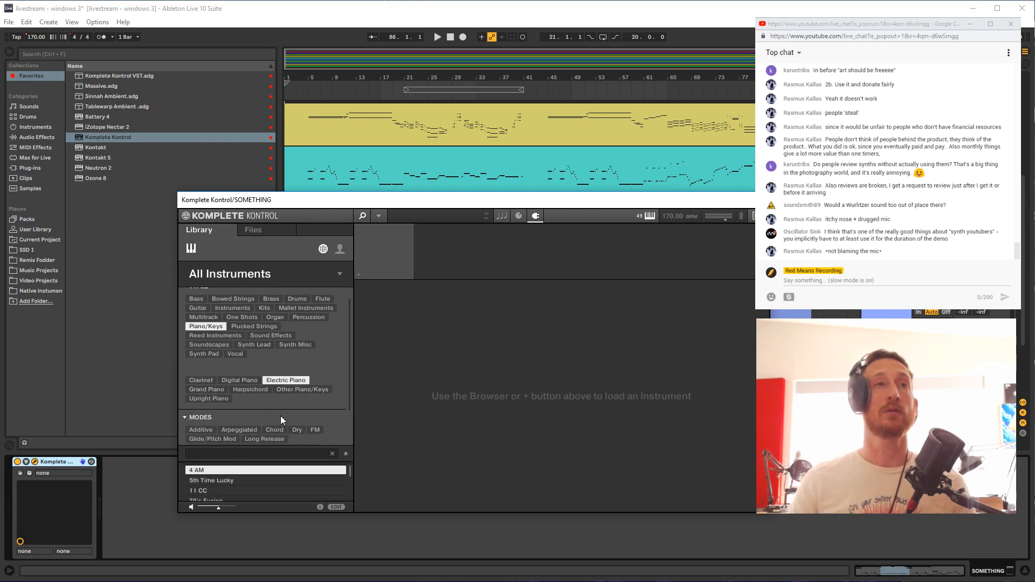
click(217, 455)
text(wurli)
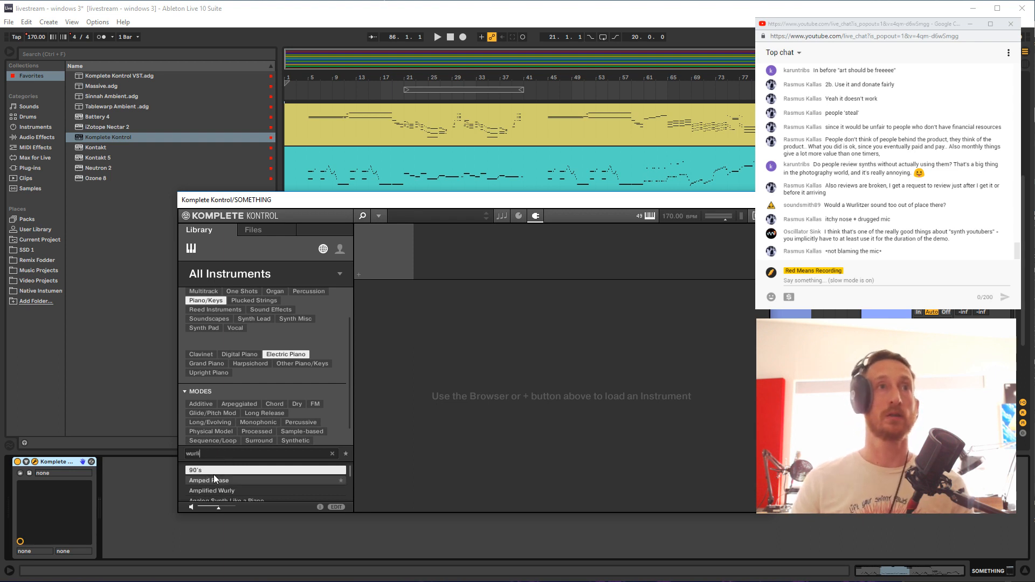
double_click(201, 471)
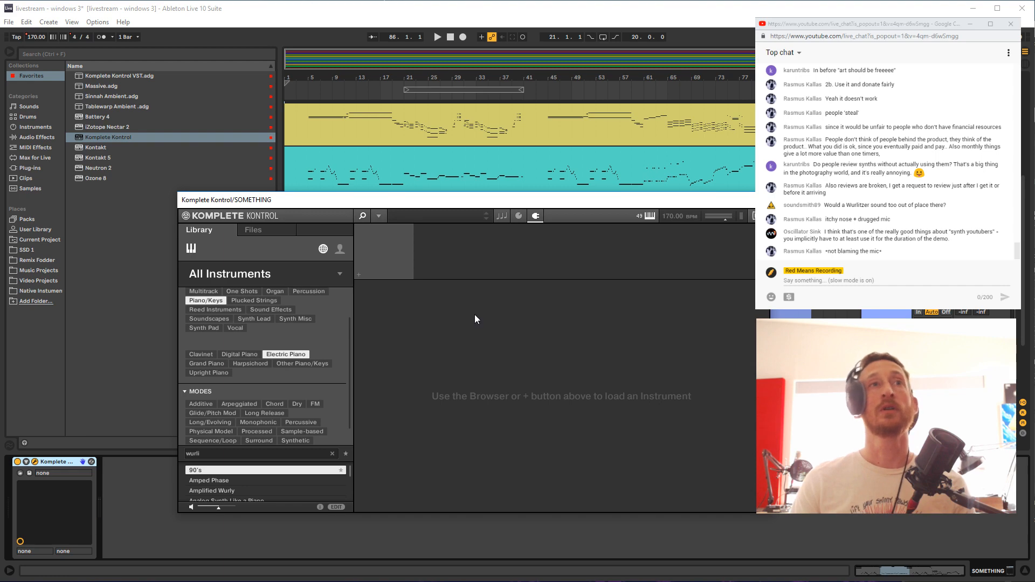
drag(626, 200, 421, 50)
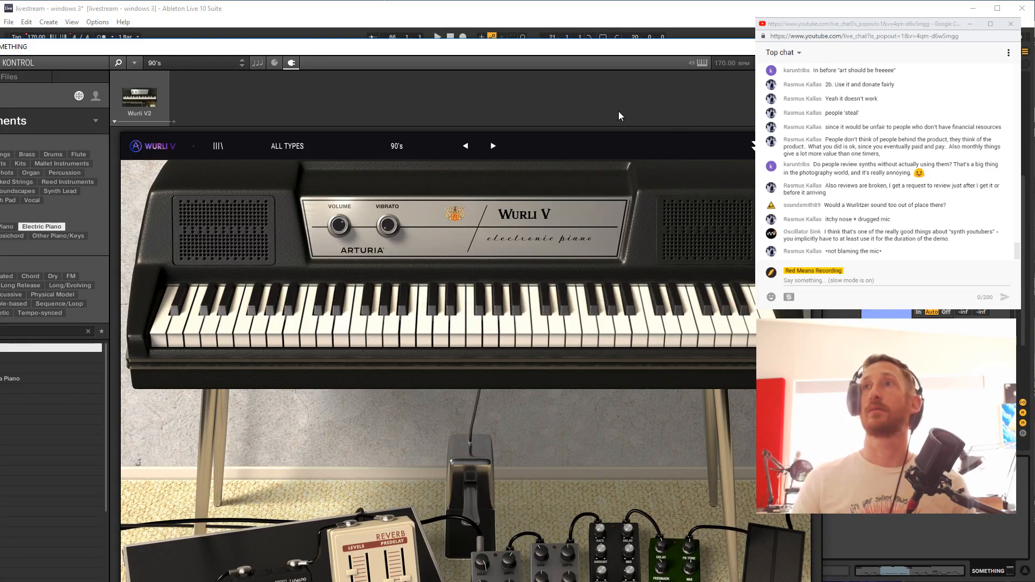
key(ctrl+alt+p)
Play the arrangement from the start to audition the Wurli V sound on the SOMETHING track against the other tracks
click(507, 293)
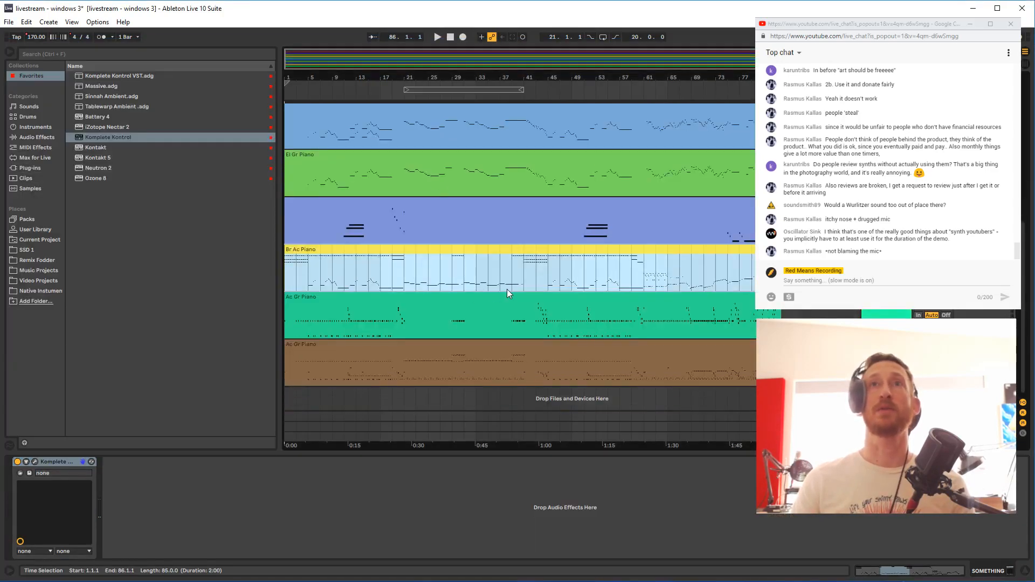
key(space)
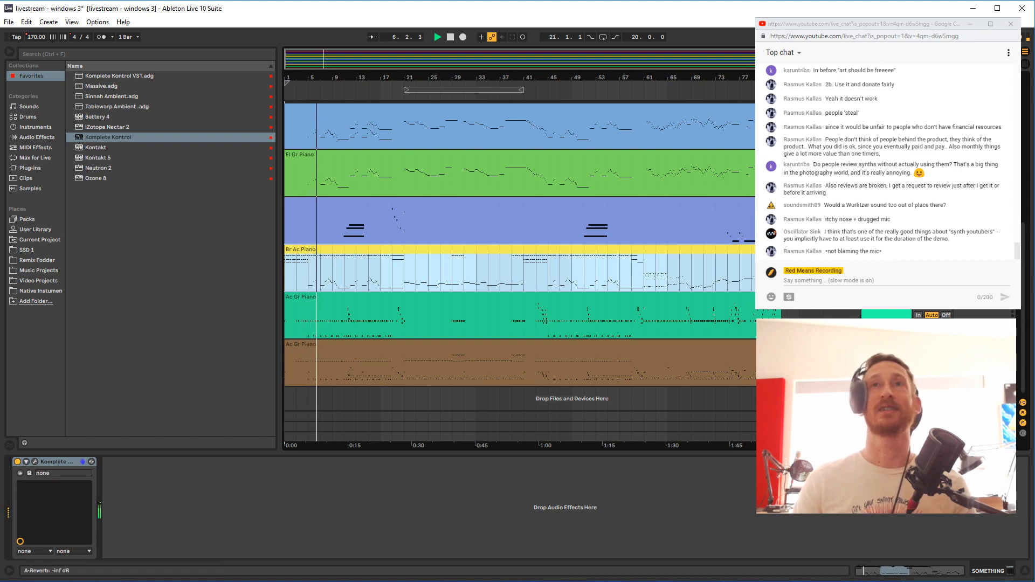
key(0)
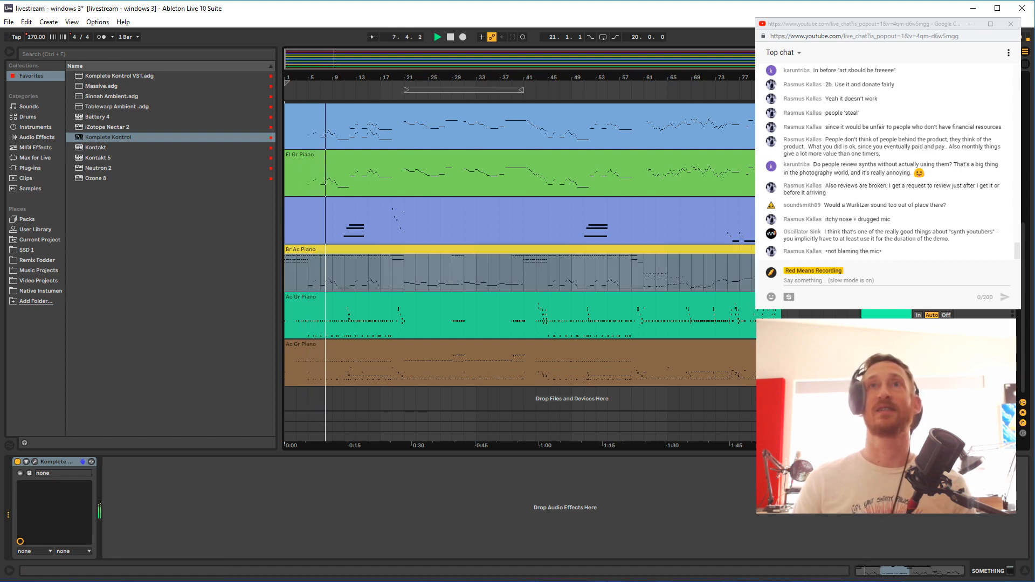
scroll(519, 272, up, 5)
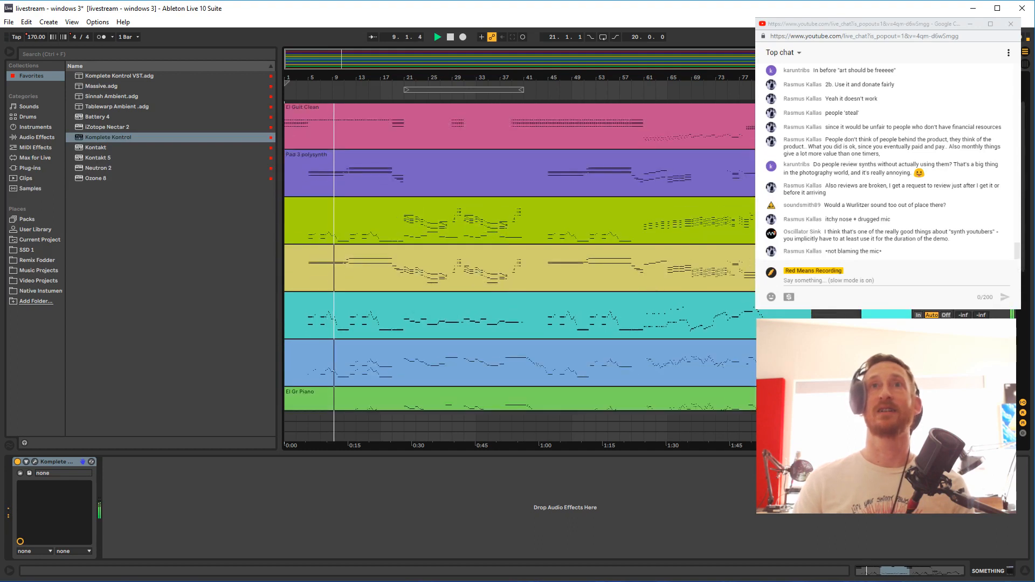
key(space)
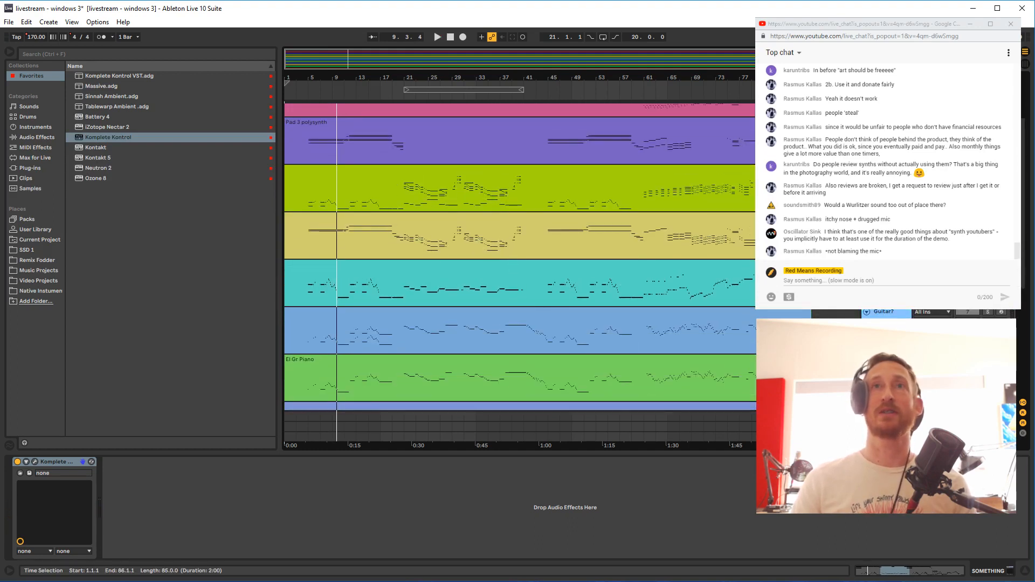
scroll(519, 293, up, 2)
scroll(536, 286, down, 3)
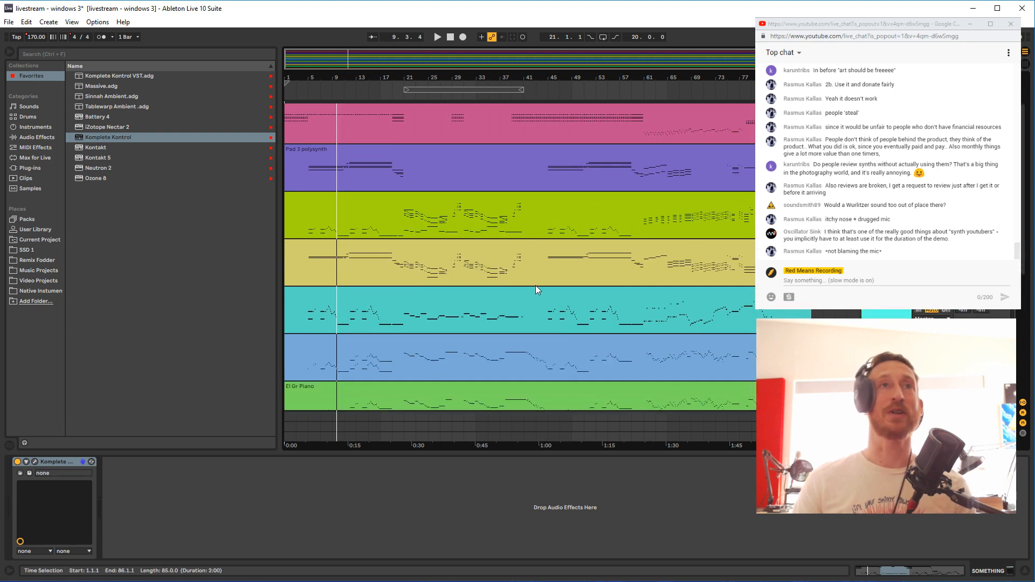
key(space)
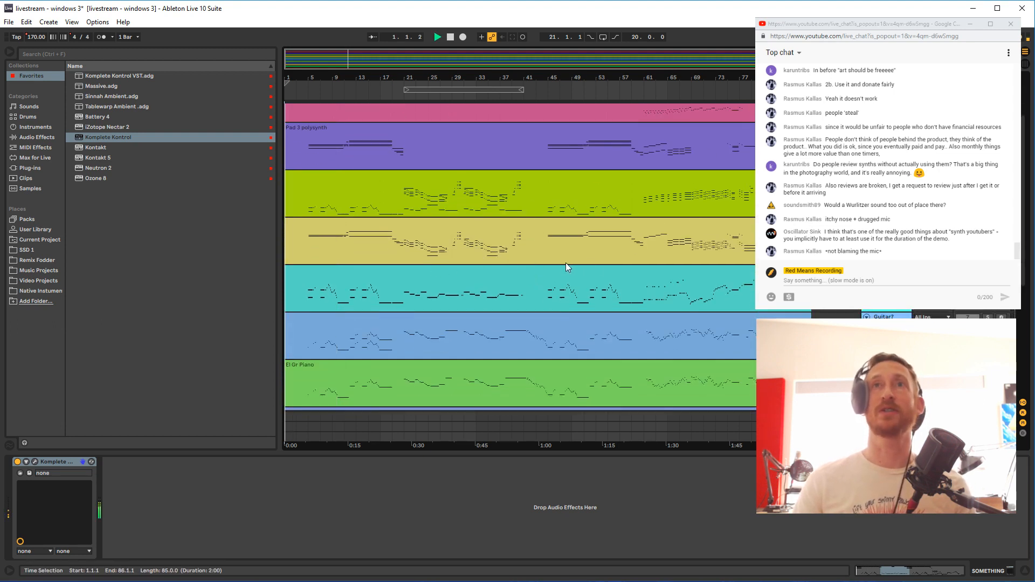
Play the LEAD track's clip from bar 5 and from bar 19, and open its Kontakt plug-in window
click(322, 253)
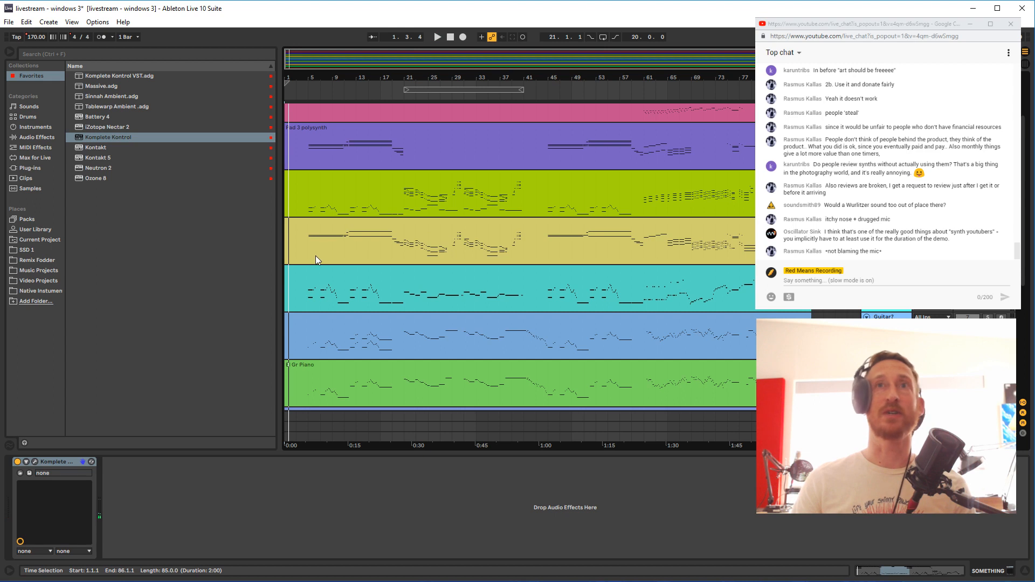
click(310, 256)
key(space)
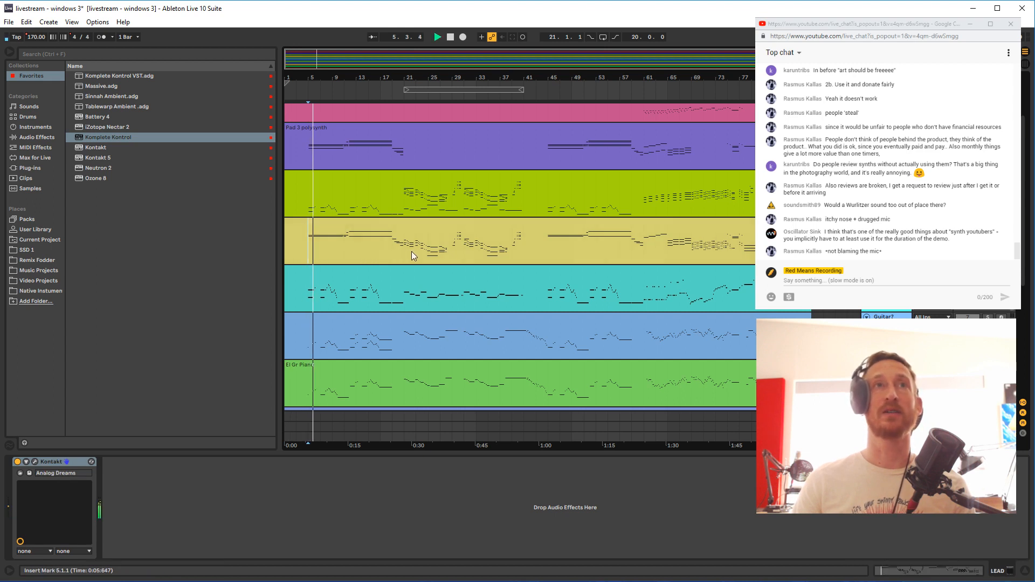
click(397, 251)
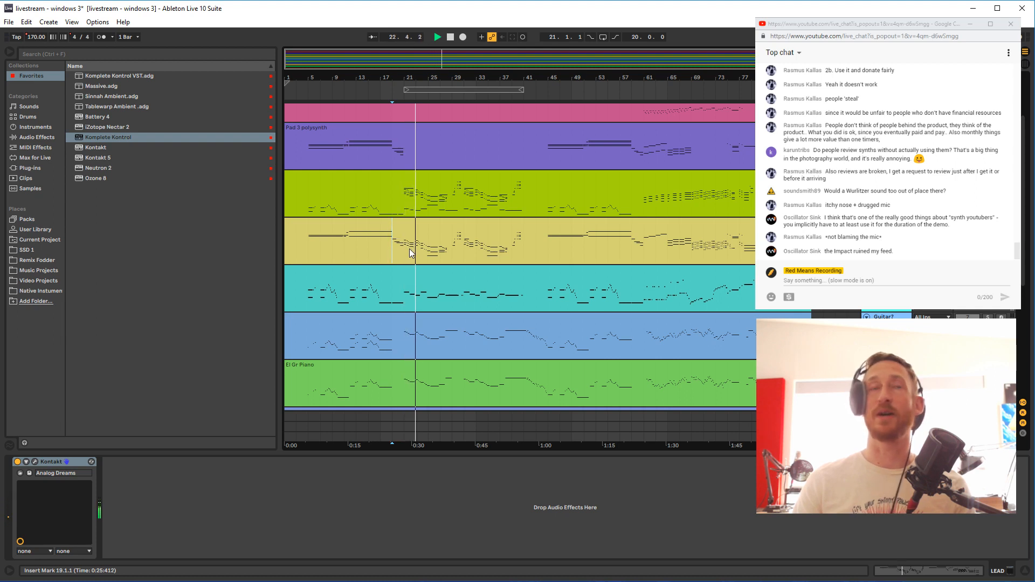
click(36, 462)
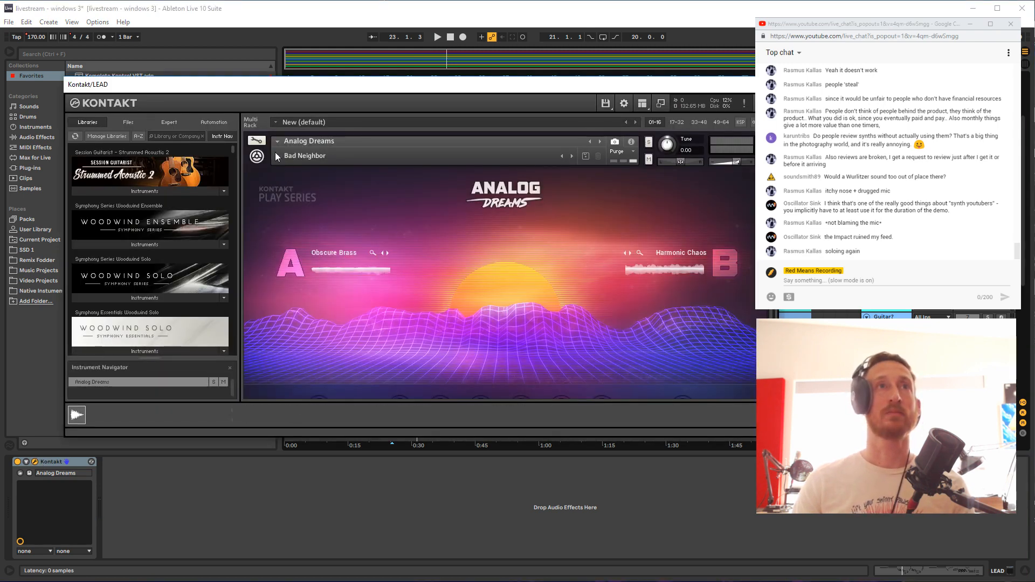
Play the LEAD track from bar 19 while stepping through the Analog Dreams snapshots from Bandpass Attack to Blue Prince
click(572, 156)
key(space)
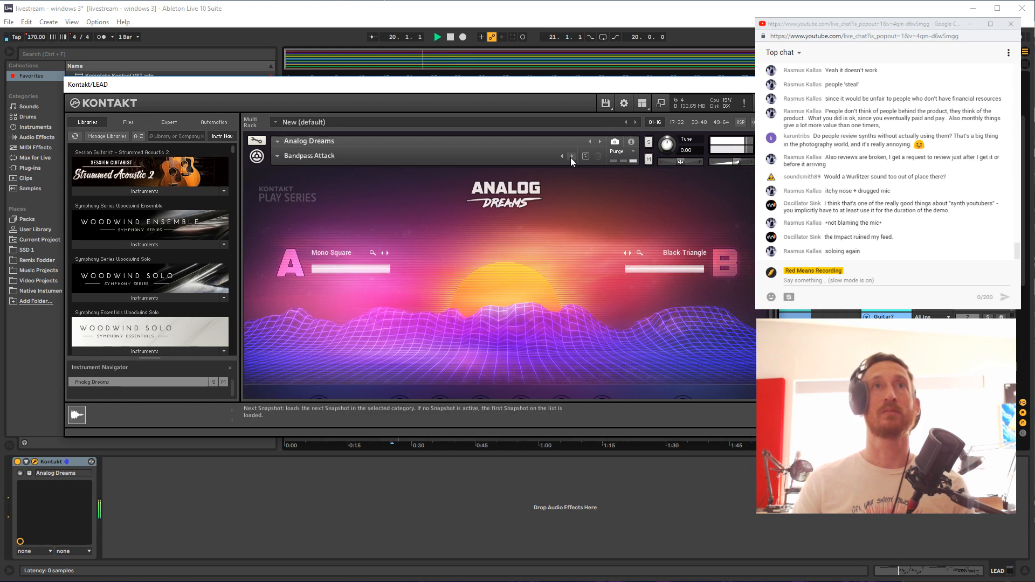
click(571, 156)
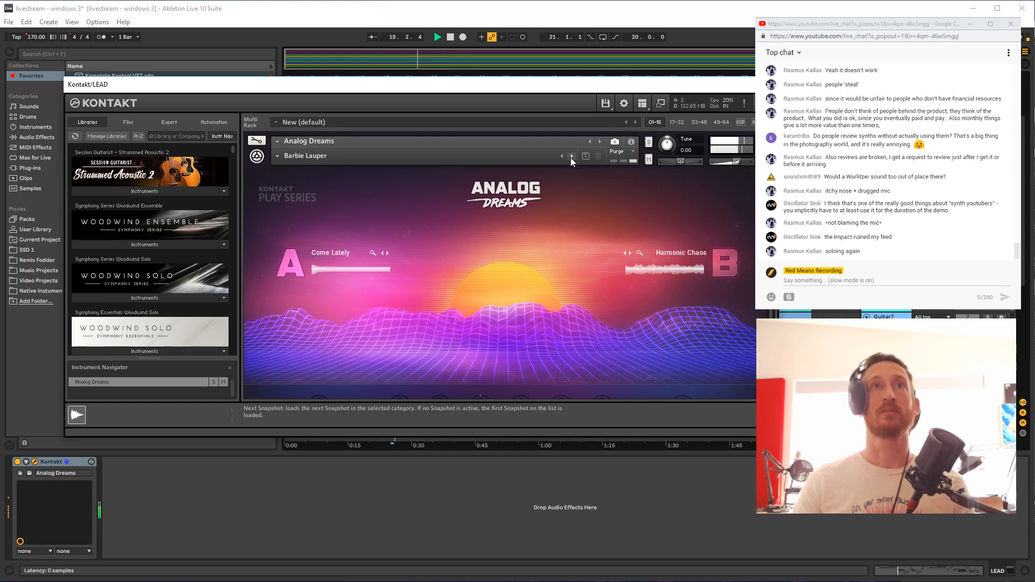
click(572, 156)
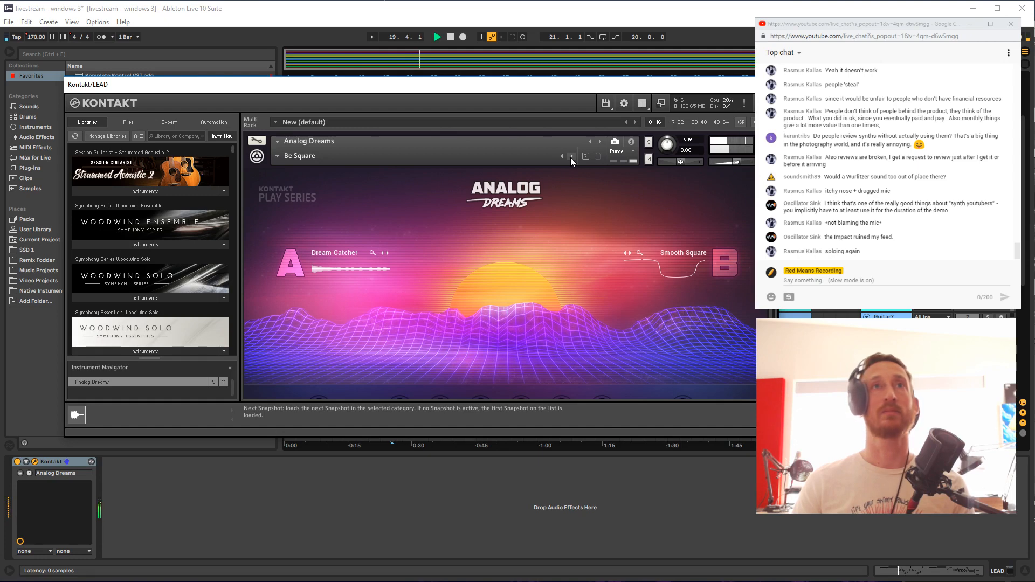
click(572, 156)
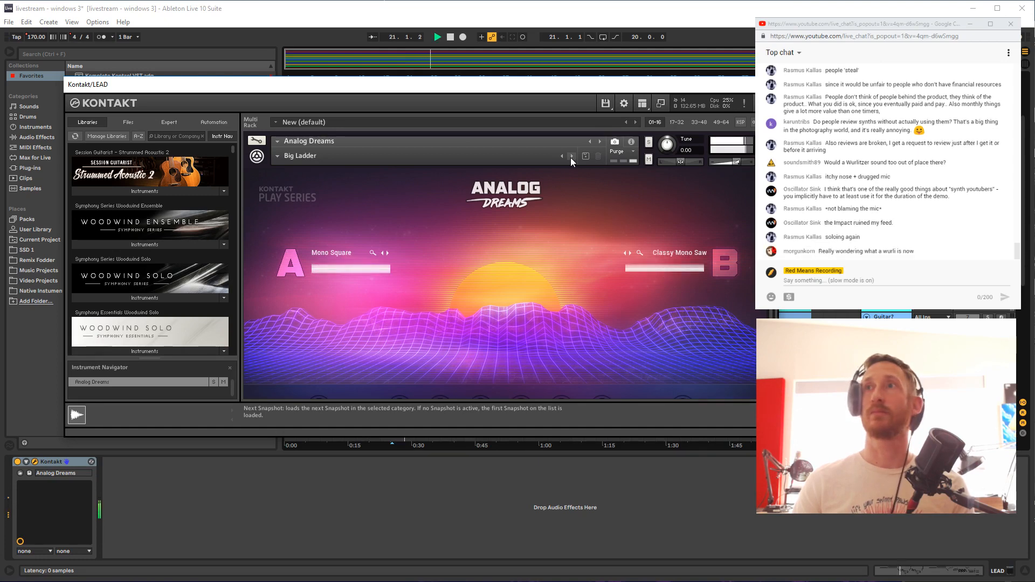
click(572, 156)
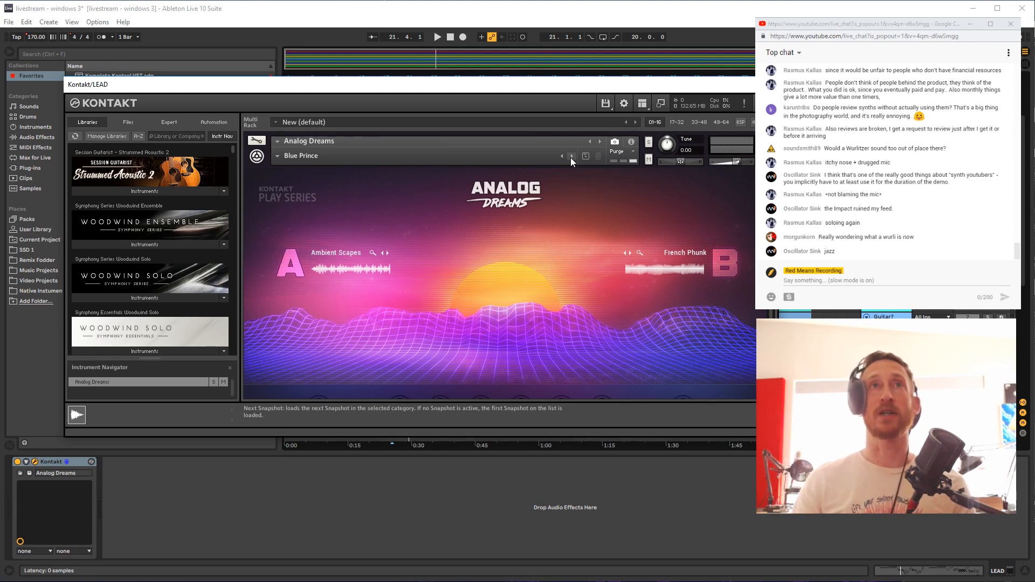
Restart playback from bar 19 and audition further Analog Dreams snapshots, including Cruise Control, Energy Glove, Full Spectrum, Gold Standard and How Does It Feel
click(572, 156)
key(space)
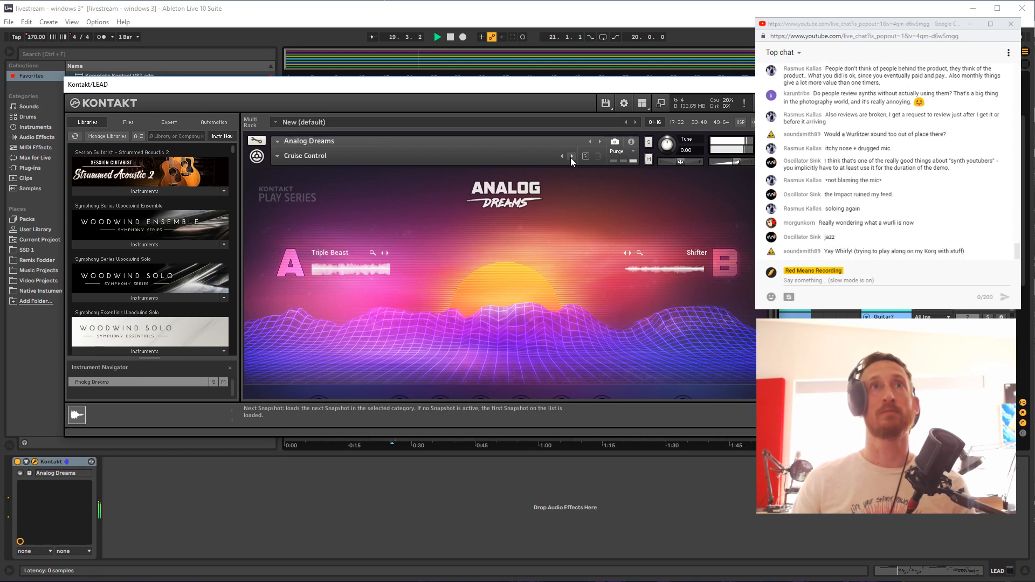
click(572, 157)
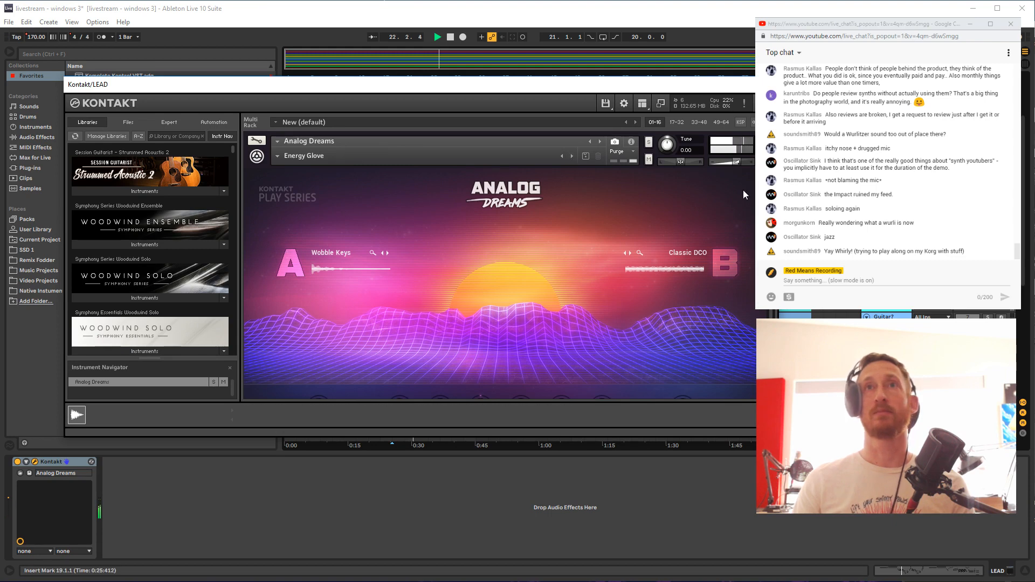
click(571, 157)
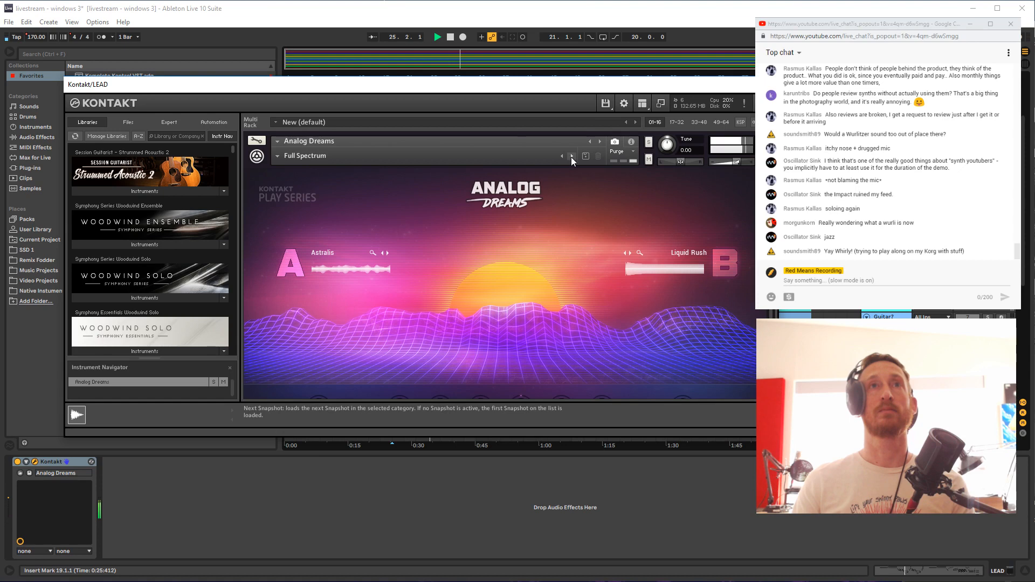
click(572, 157)
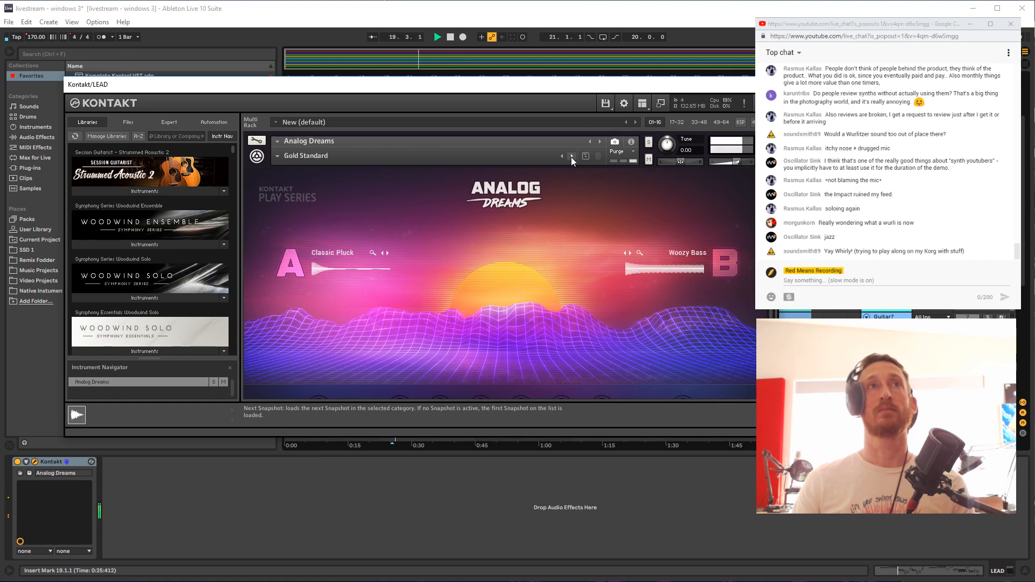
click(571, 157)
Look through the Analog Dreams Leads snapshots and the Kontakt library list for another lead sound, and hide the plug-in window
click(276, 155)
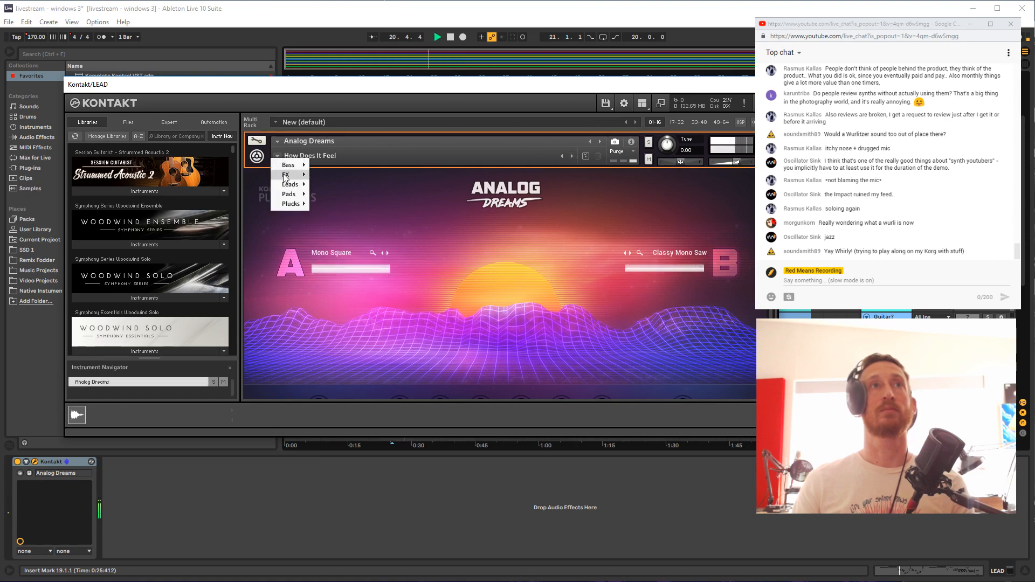
mouse_move(288, 185)
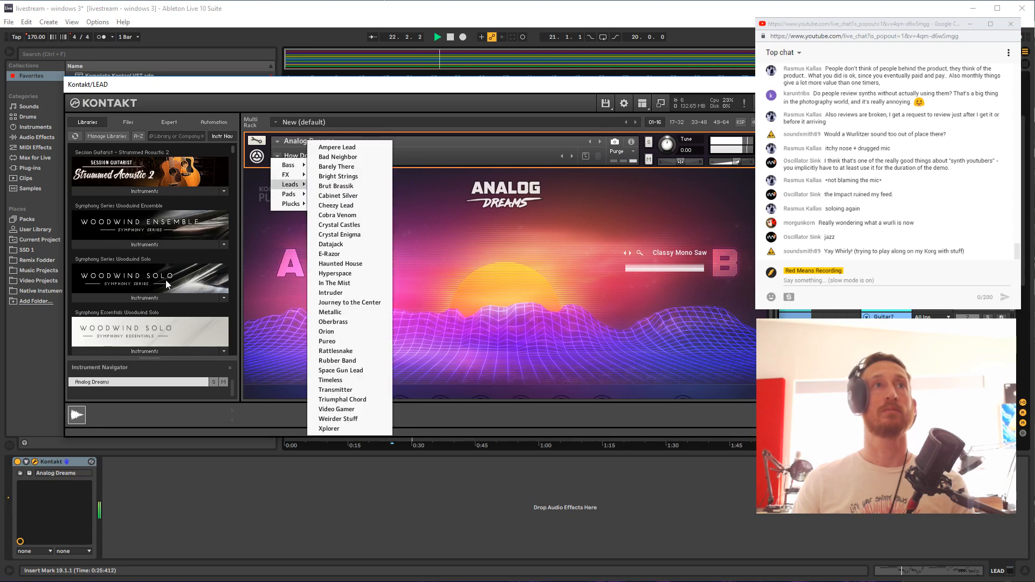
click(233, 149)
drag(232, 150, 232, 168)
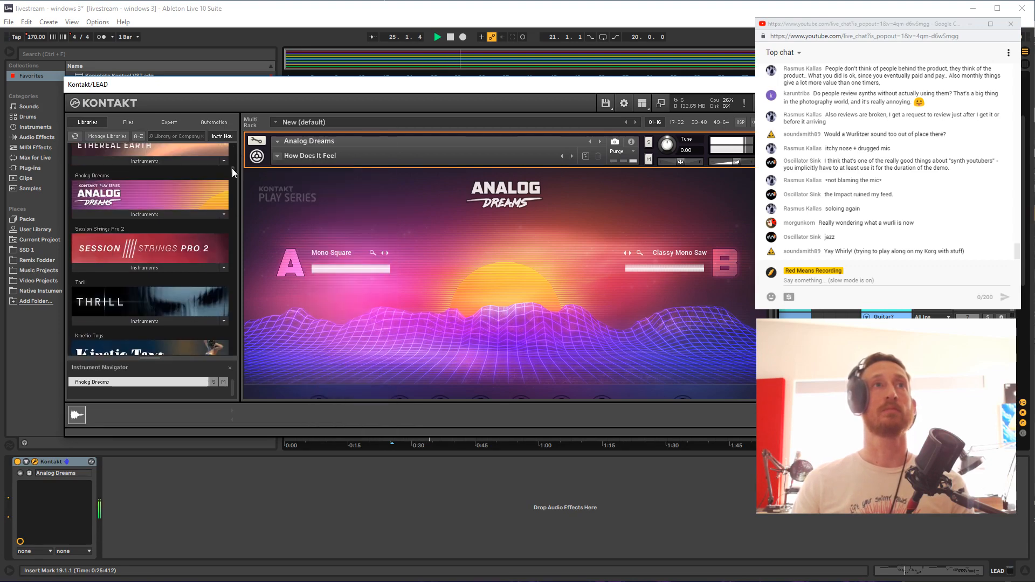
key(ctrl+alt+p)
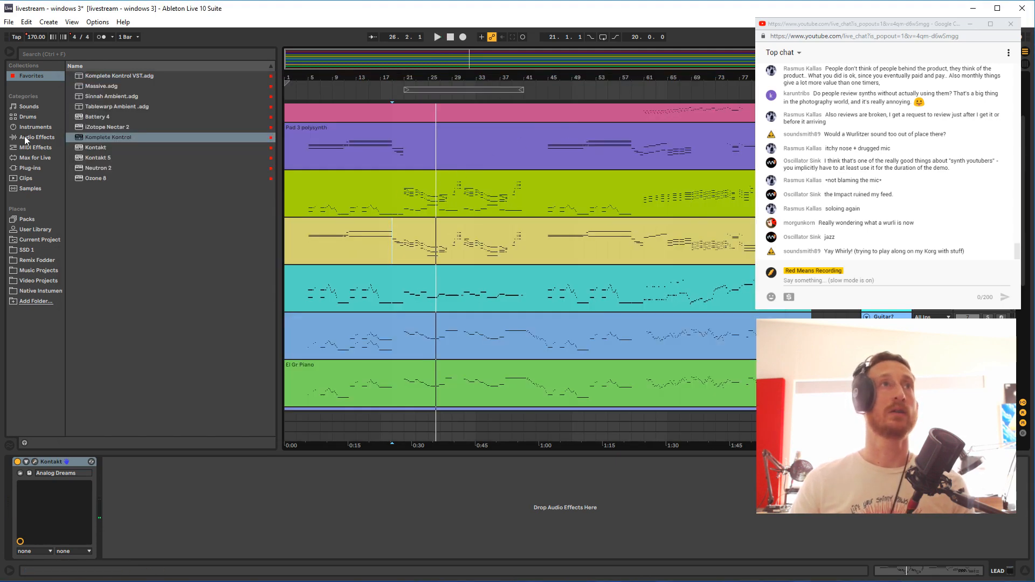
Replace Kontakt on the LEAD track with Prophet V3 from the Arturia plug-ins
click(26, 166)
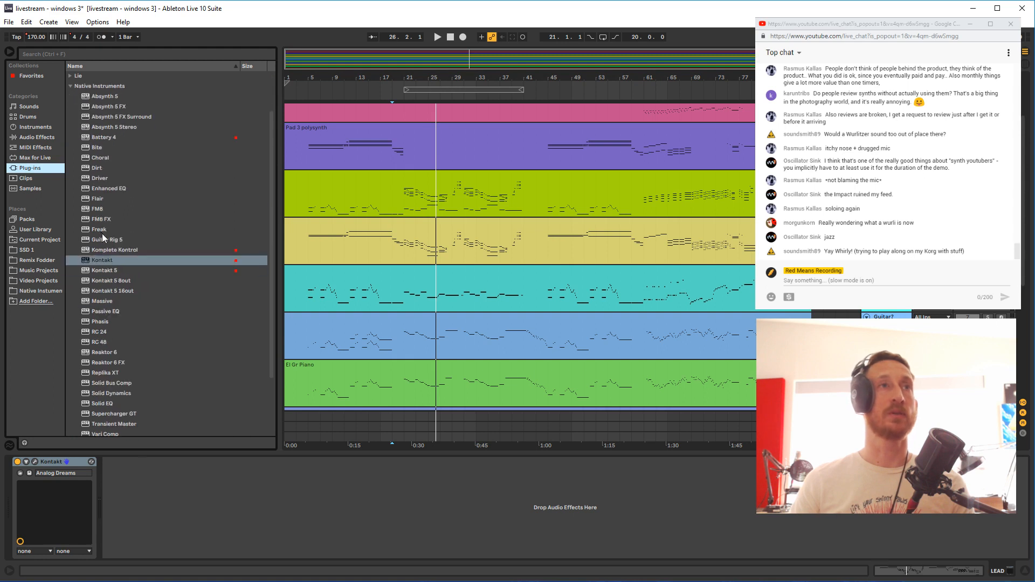
scroll(85, 118, up, 3)
click(71, 138)
click(70, 96)
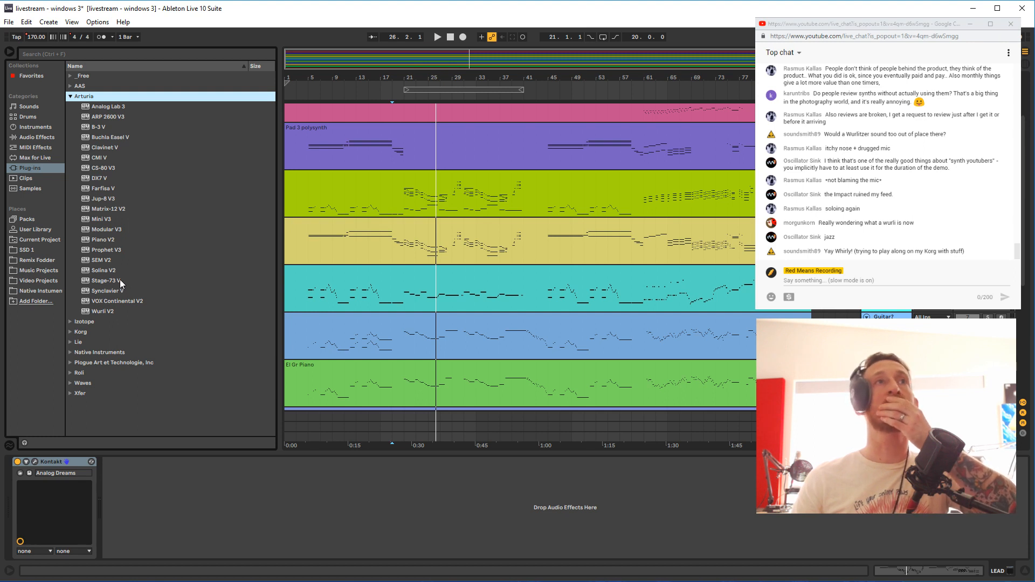
scroll(809, 243, up, 3)
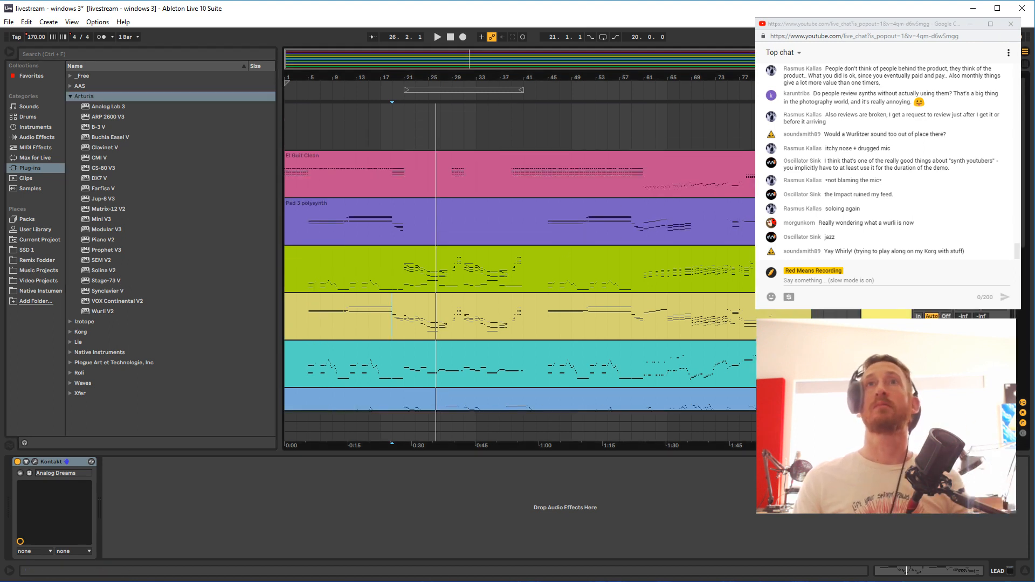
scroll(335, 268, down, 2)
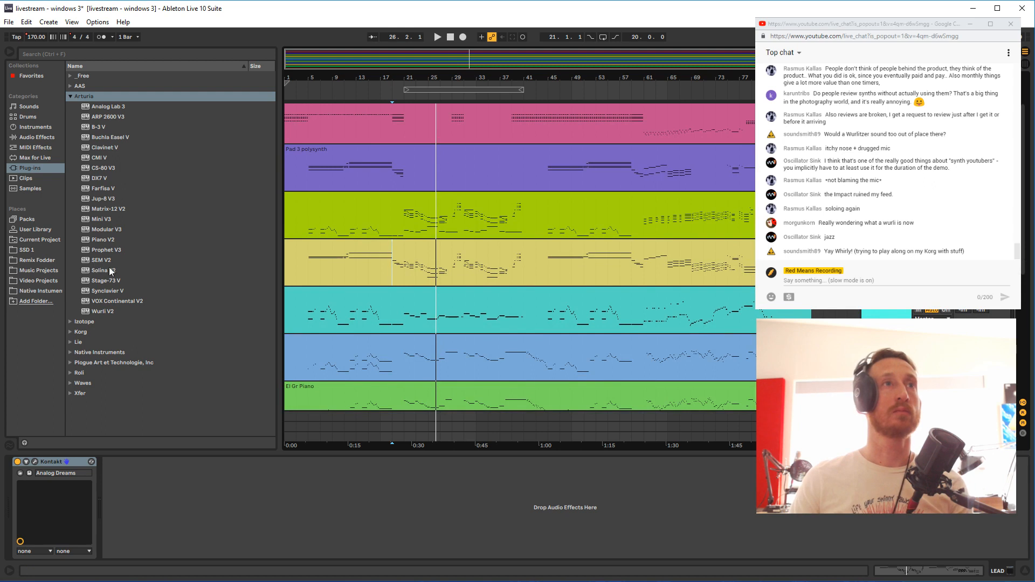
key(space)
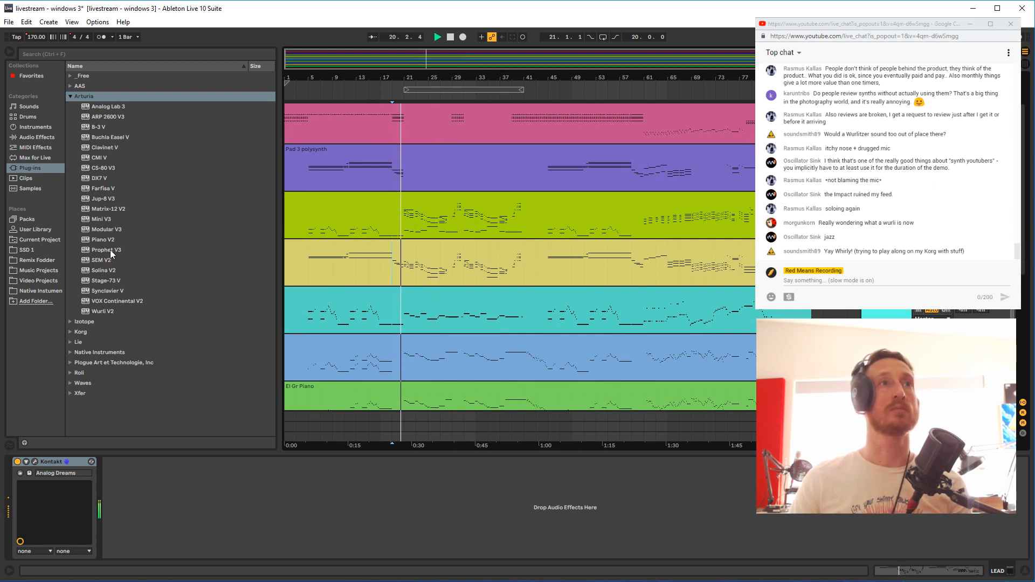
click(110, 251)
drag(426, 260, 426, 260)
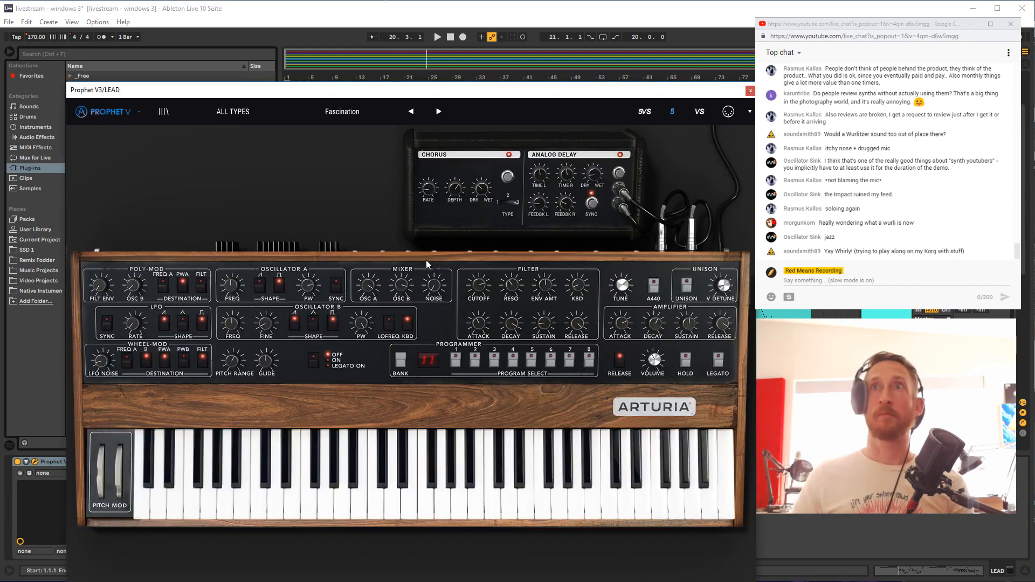
Load the 75 Lead Highnoise preset from Prophet V3's Lead category, lower the plug-in window, and play from bar 19
click(233, 112)
mouse_move(227, 209)
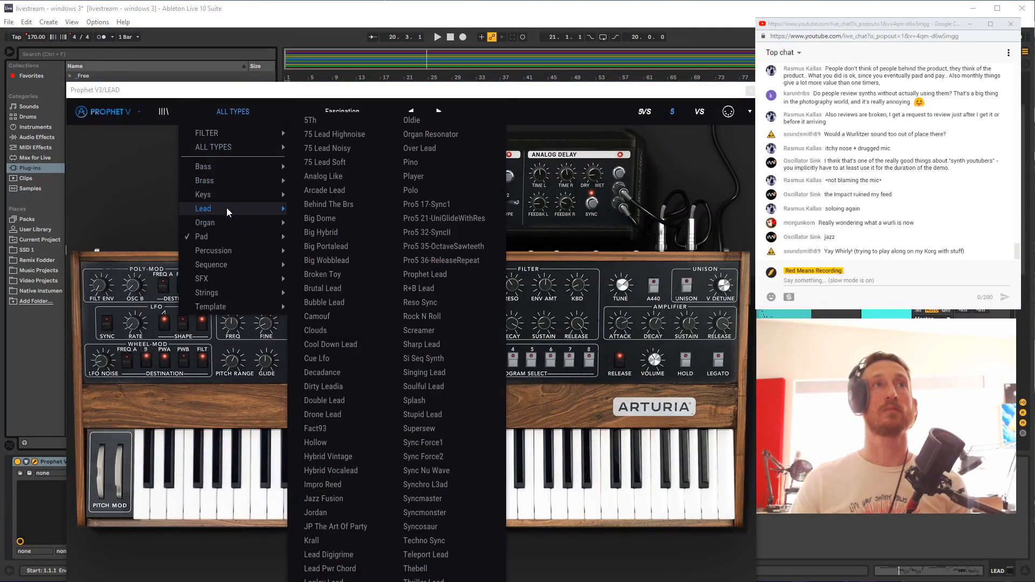
click(336, 134)
mouse_move(446, 96)
mouse_down()
mouse_move(411, 171)
mouse_move(418, 116)
mouse_move(421, 271)
mouse_up()
key(space)
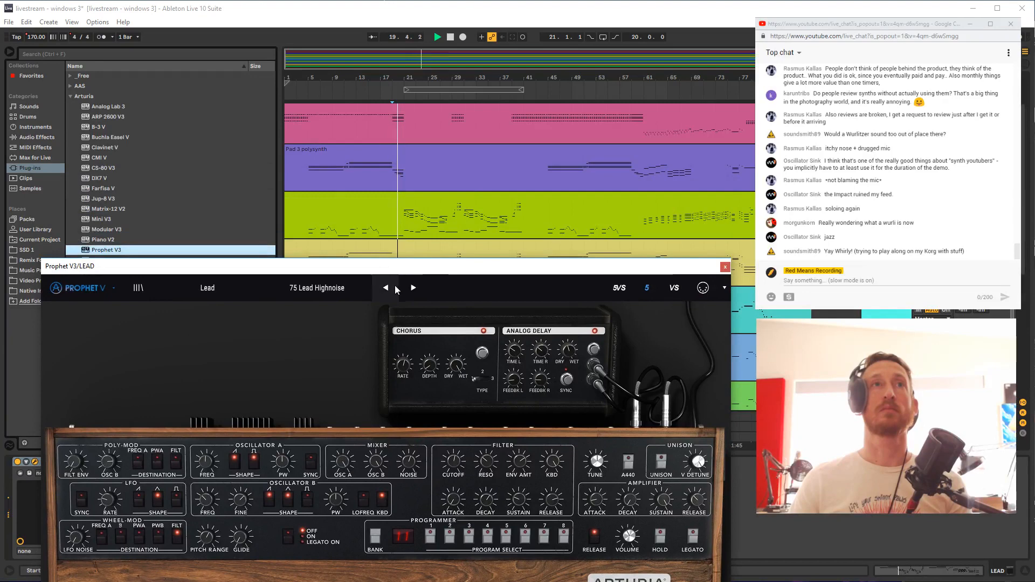
Audition the Prophet V3 Lead presets from 75 Lead Noisy through Arcade Lead and Big Dome to Big Hybrid, replaying from bar 19
click(413, 287)
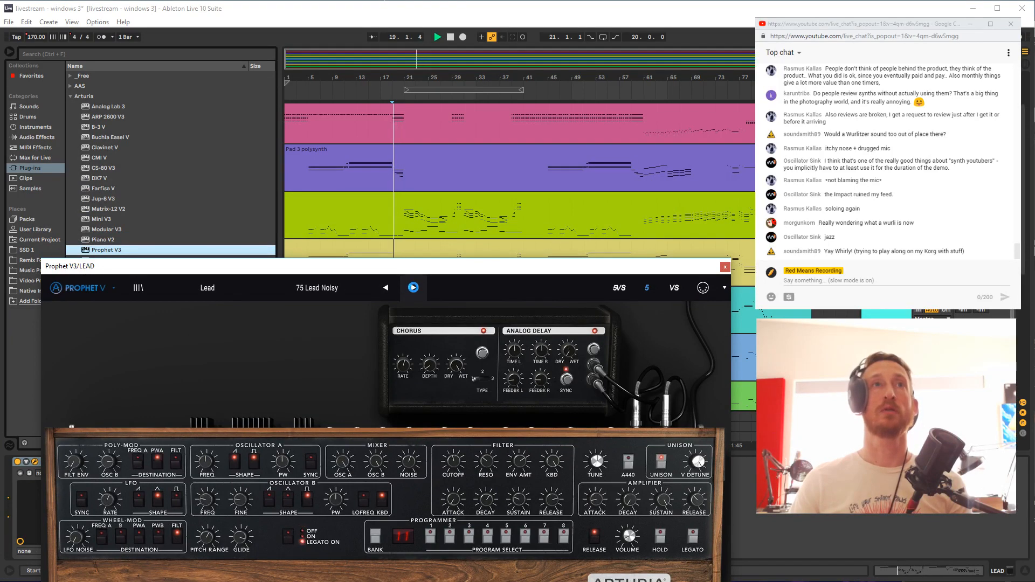
click(413, 287)
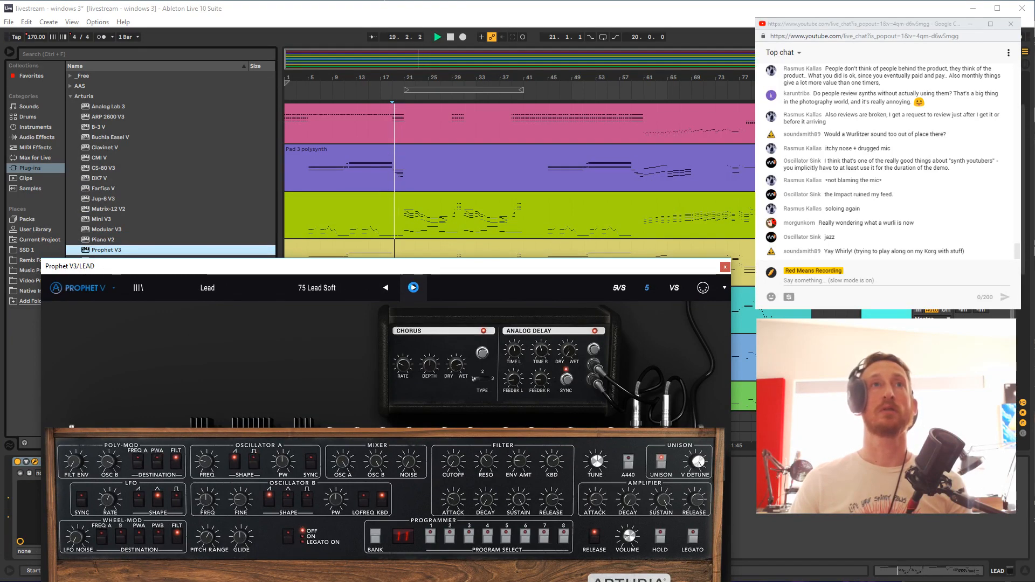
click(413, 288)
drag(428, 271, 428, 355)
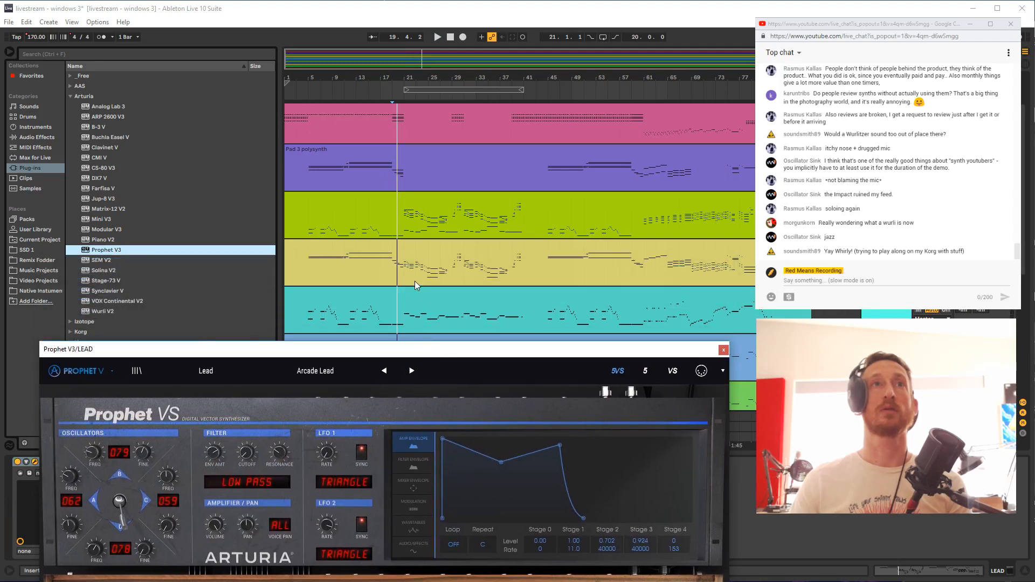
click(411, 370)
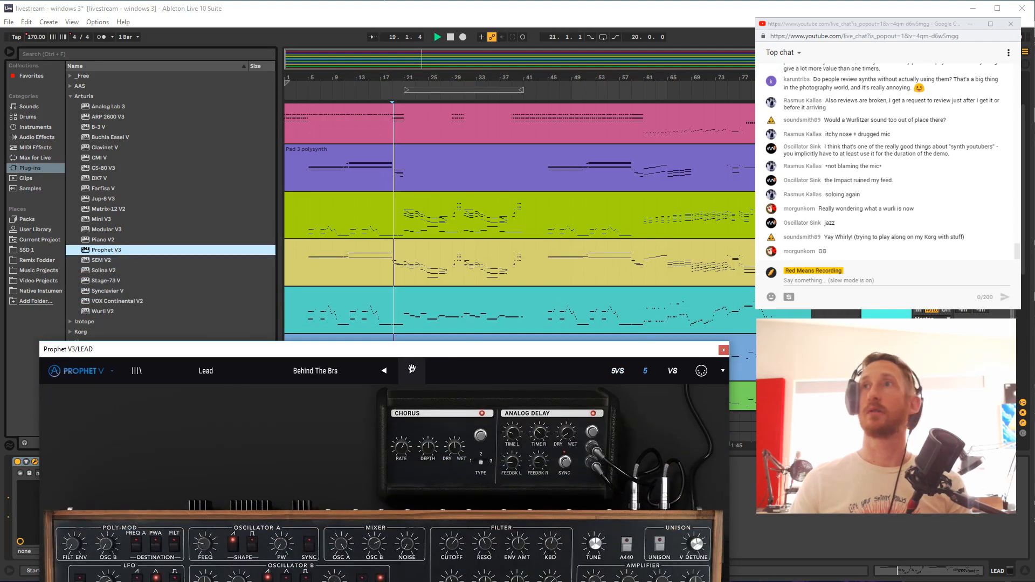
click(410, 371)
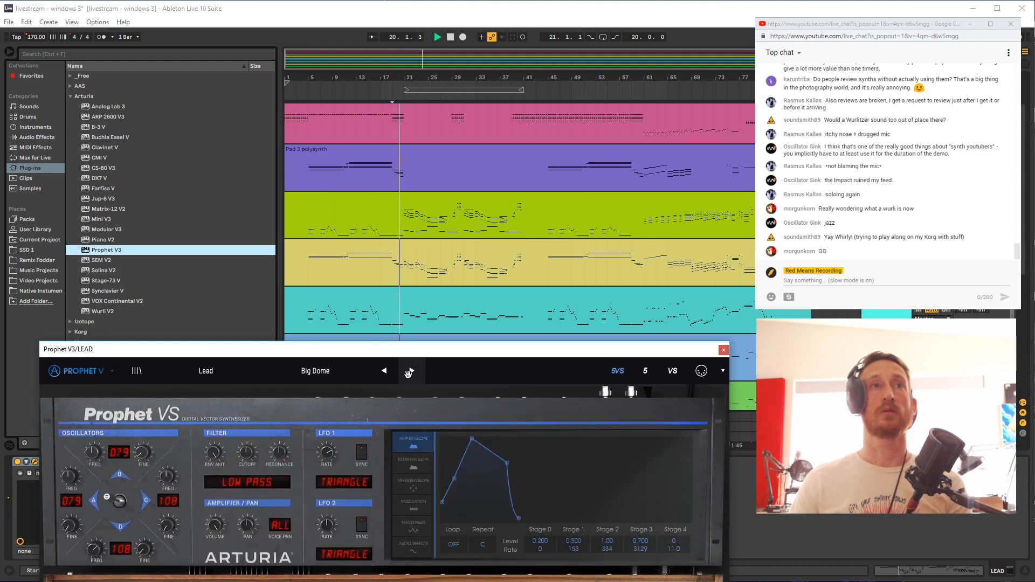
click(410, 371)
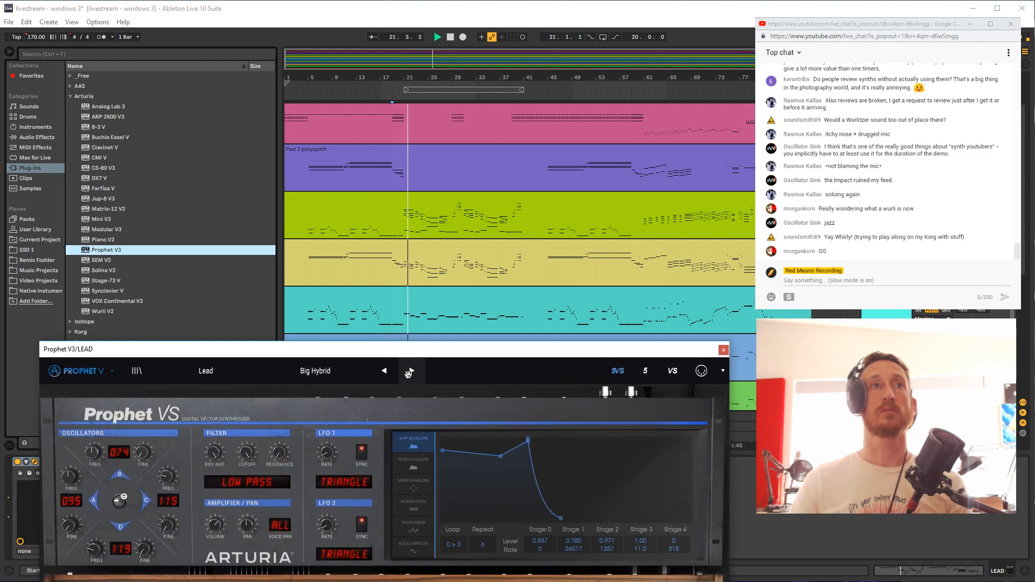
key(space)
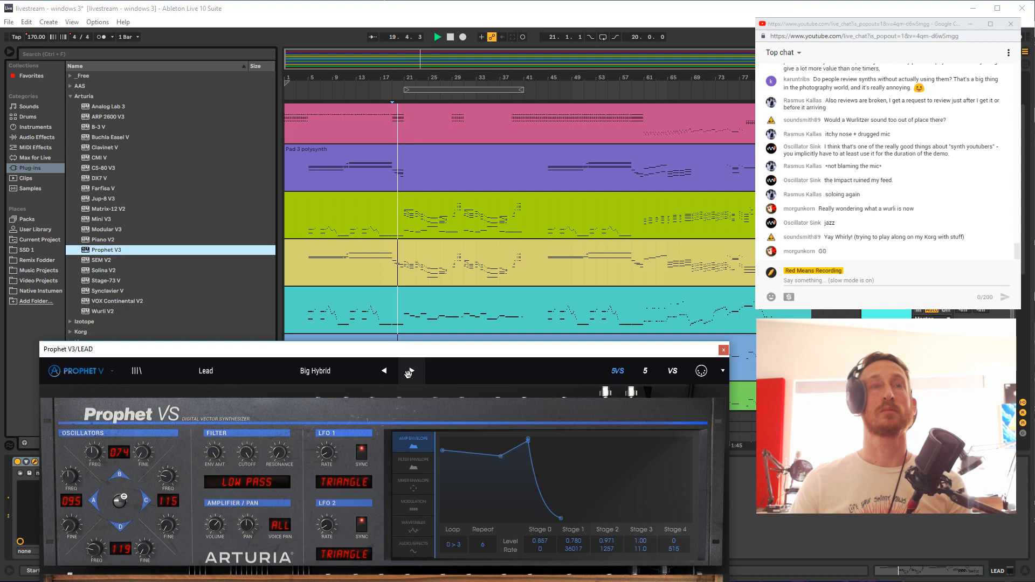
Audition the Prophet V3 Lead presets from Big Wobblead through Broken Toy and Brutal Lead to Camouf, replaying from bar 19
click(963, 253)
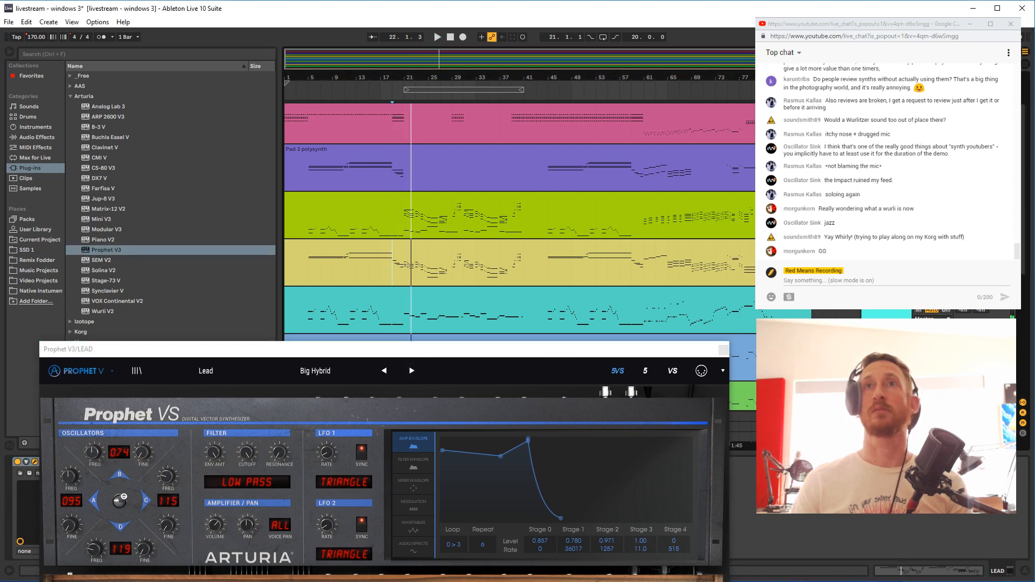
scroll(519, 221, up, 2)
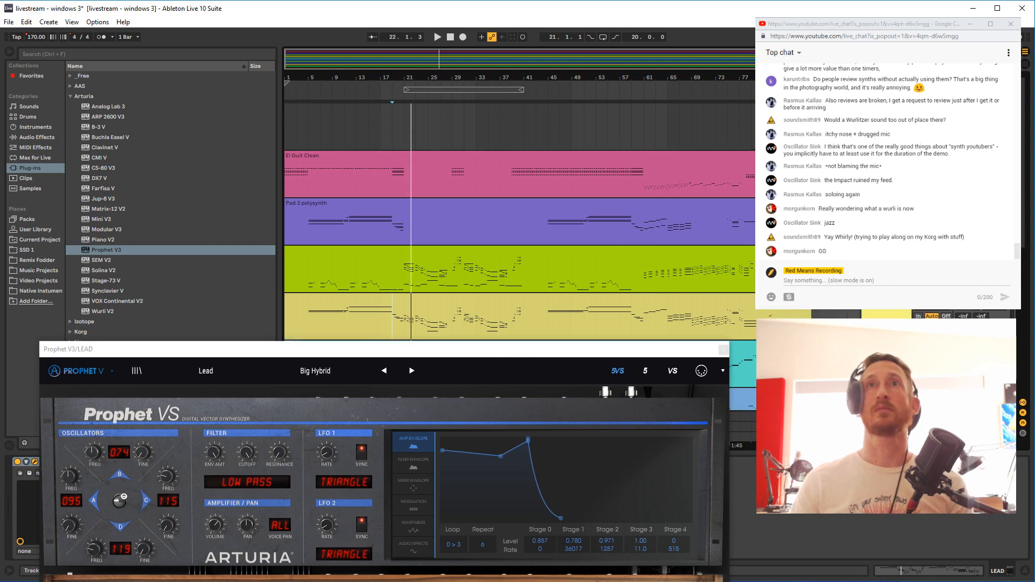
click(411, 372)
key(space)
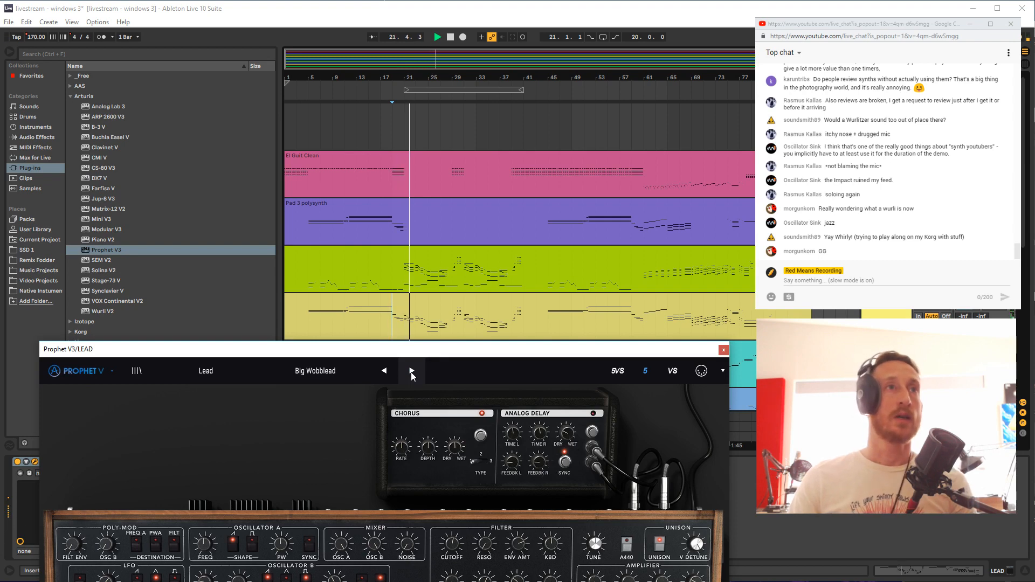
click(411, 372)
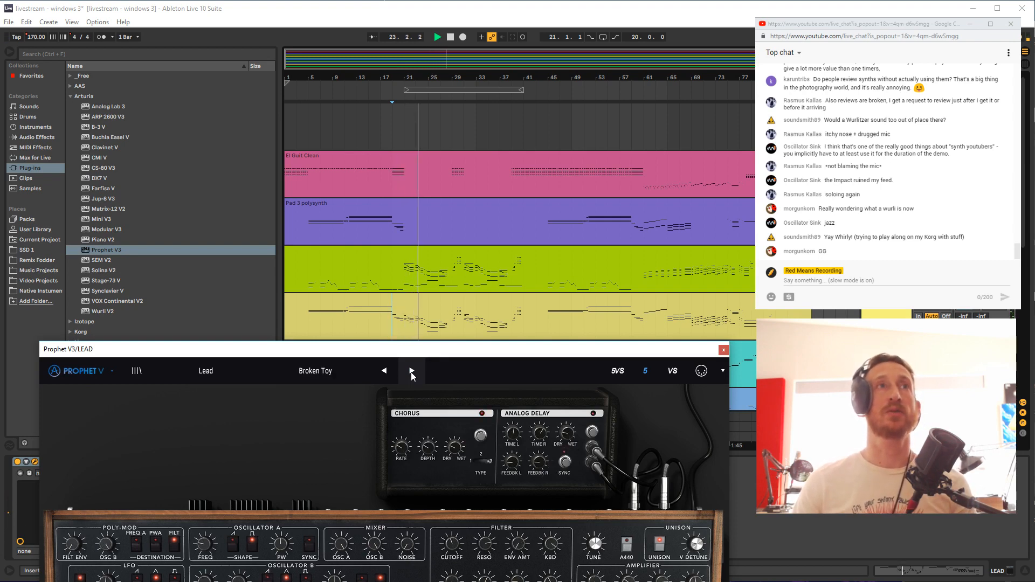
click(411, 372)
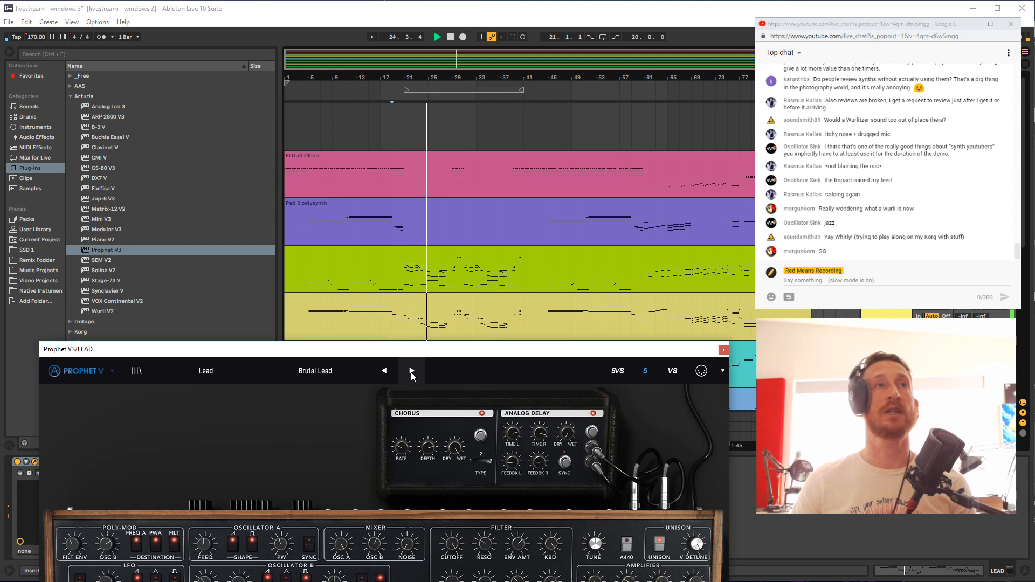
click(411, 372)
click(411, 372)
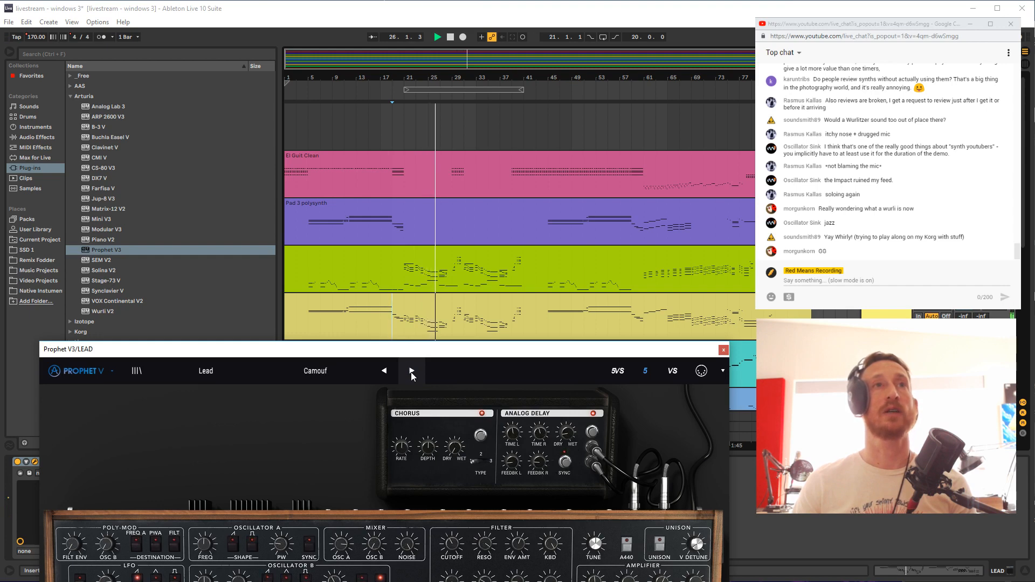
Audition further Prophet V3 Lead presets from Cool Down Lead through Cue Lfo, Decadance and Dirty Leadia to Double Lead, restarting playback from bar 19
click(411, 372)
click(411, 372)
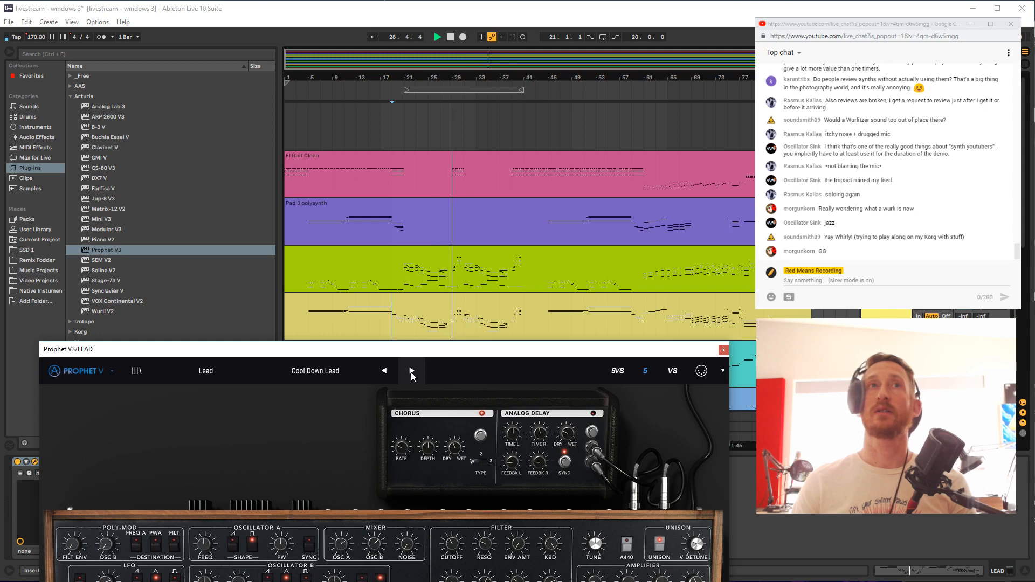
click(411, 372)
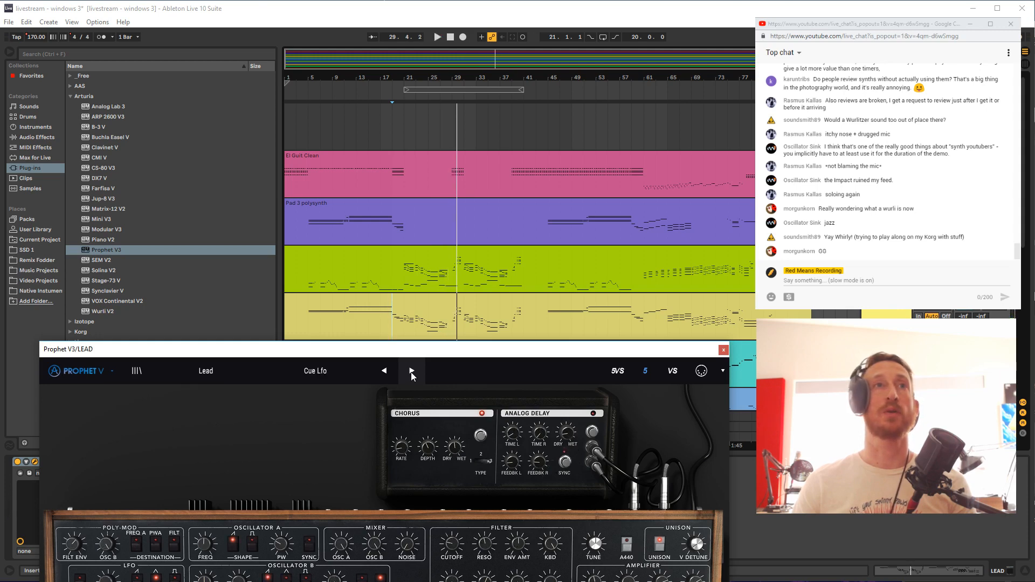
key(space)
click(411, 372)
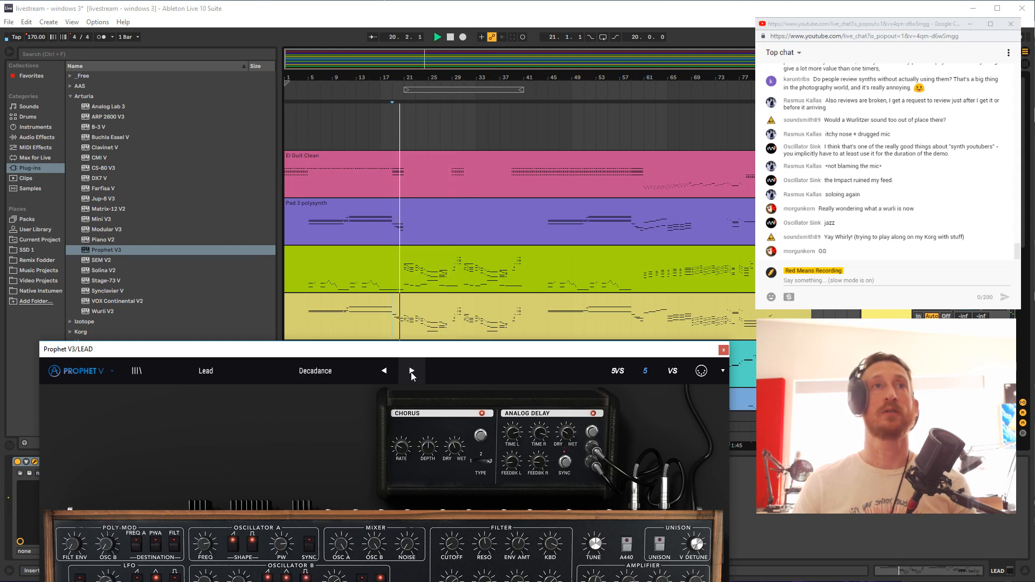
click(411, 372)
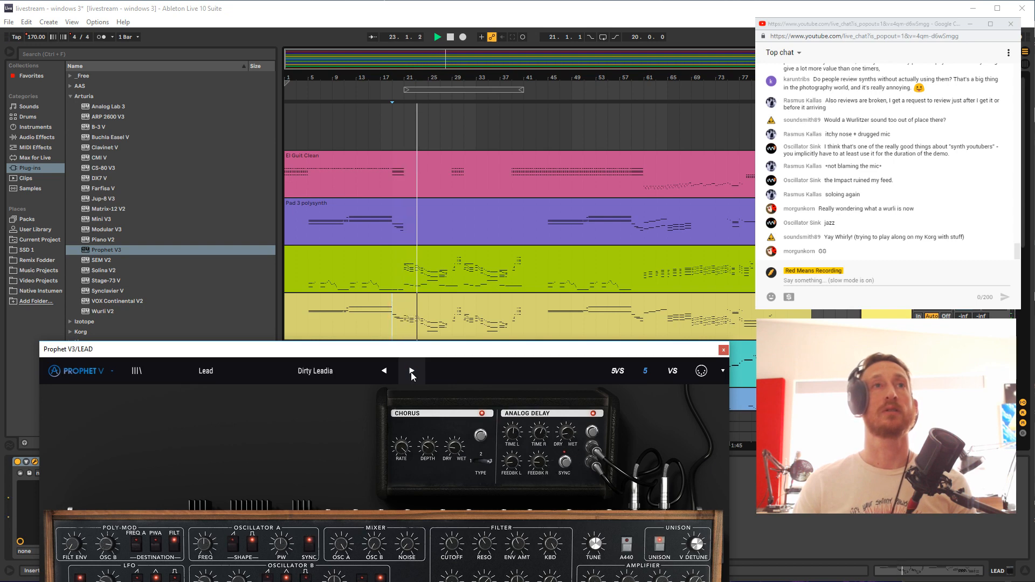
click(411, 372)
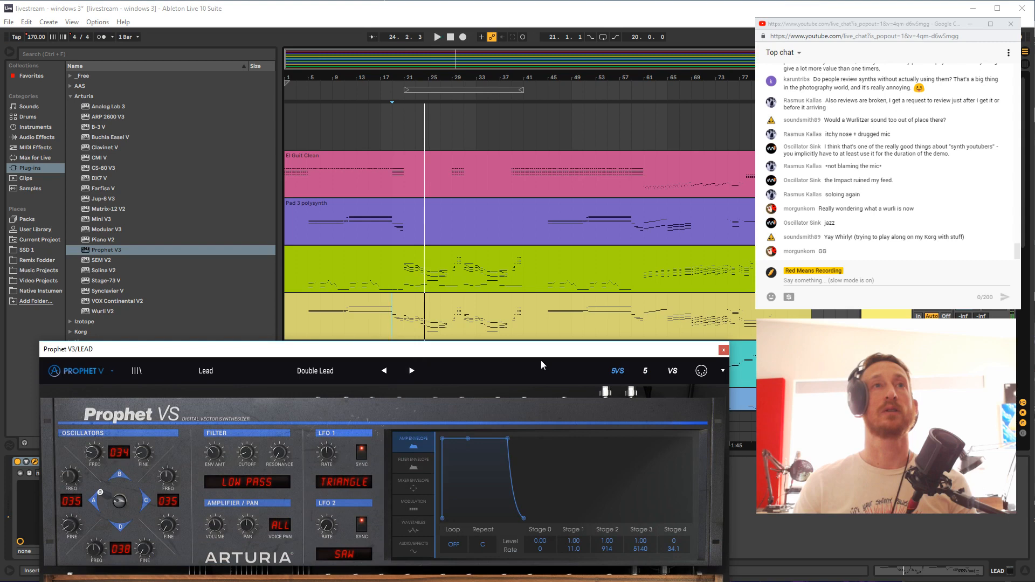
Close the Prophet V3 window and replace it on the LEAD track with Komplete Kontrol VST.adg from the favorites
click(723, 350)
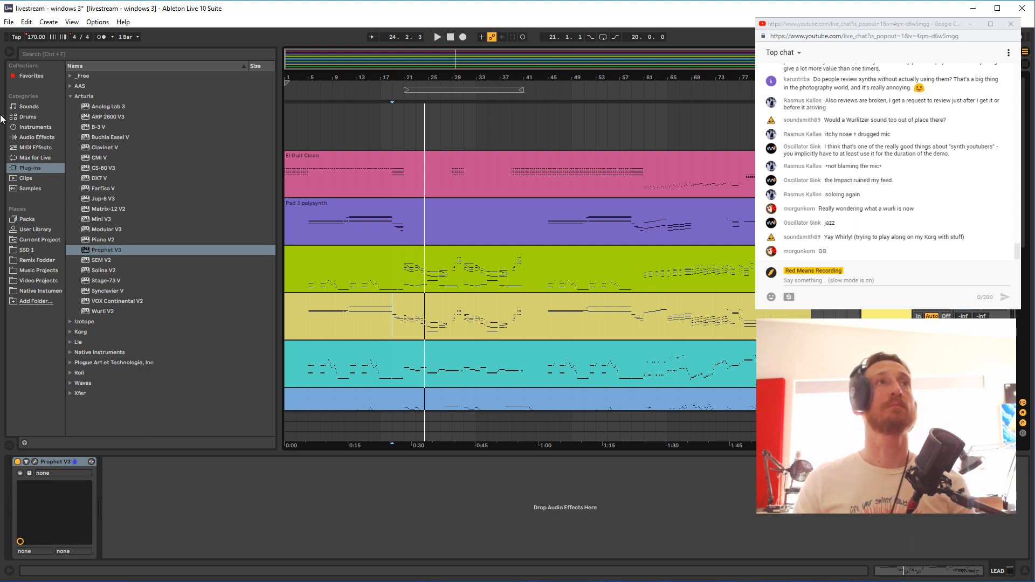
click(32, 78)
drag(119, 77, 46, 471)
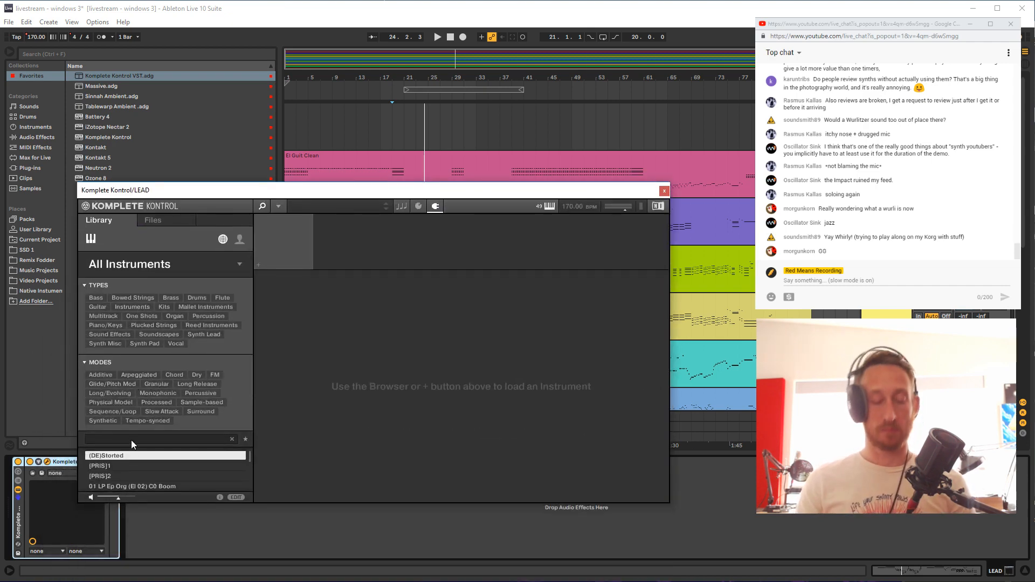
Search the Komplete Kontrol library for "classic lead", preview the Classic Lead preset, and clear the search
text(classic lea)
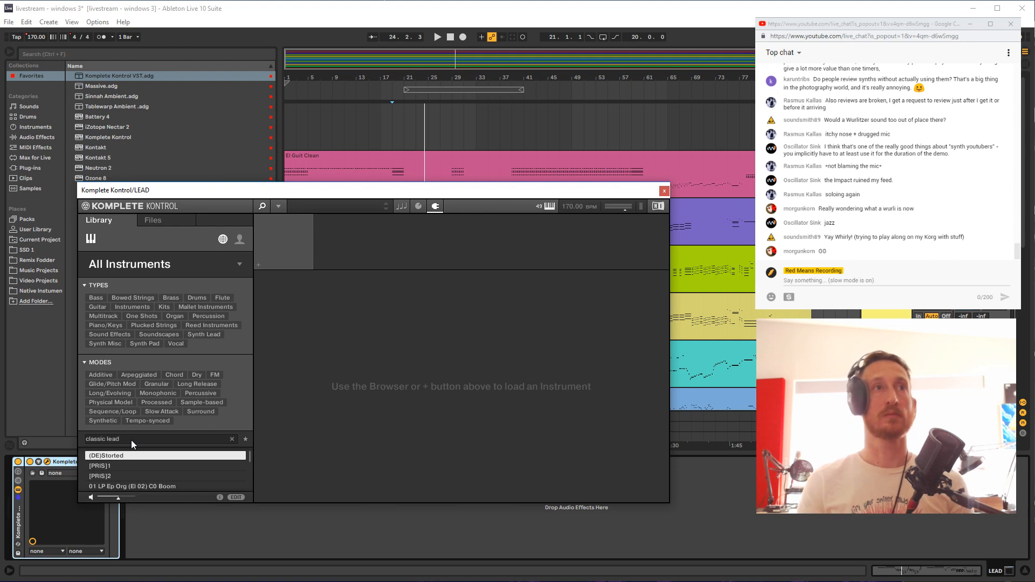
text(d)
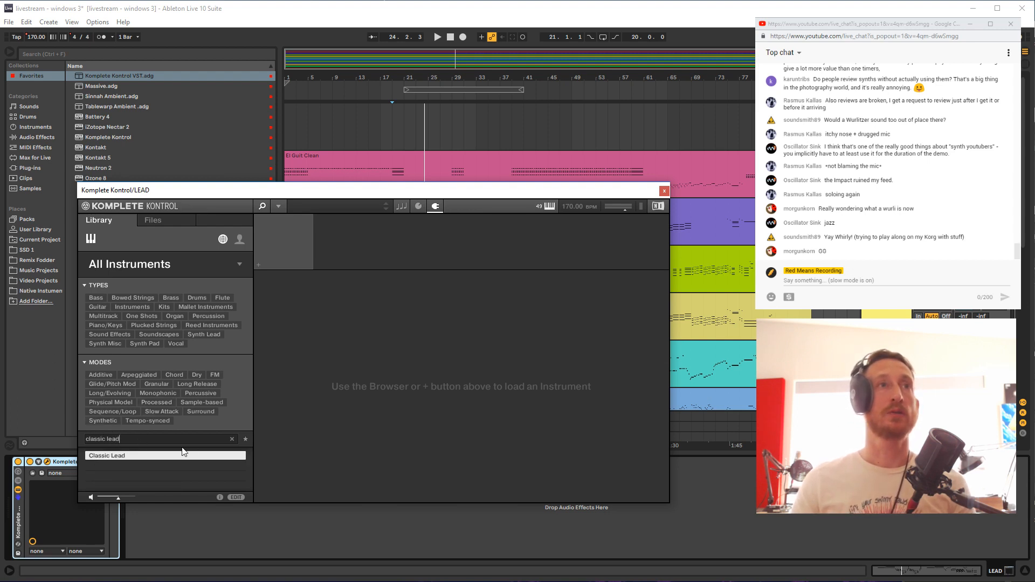
click(117, 457)
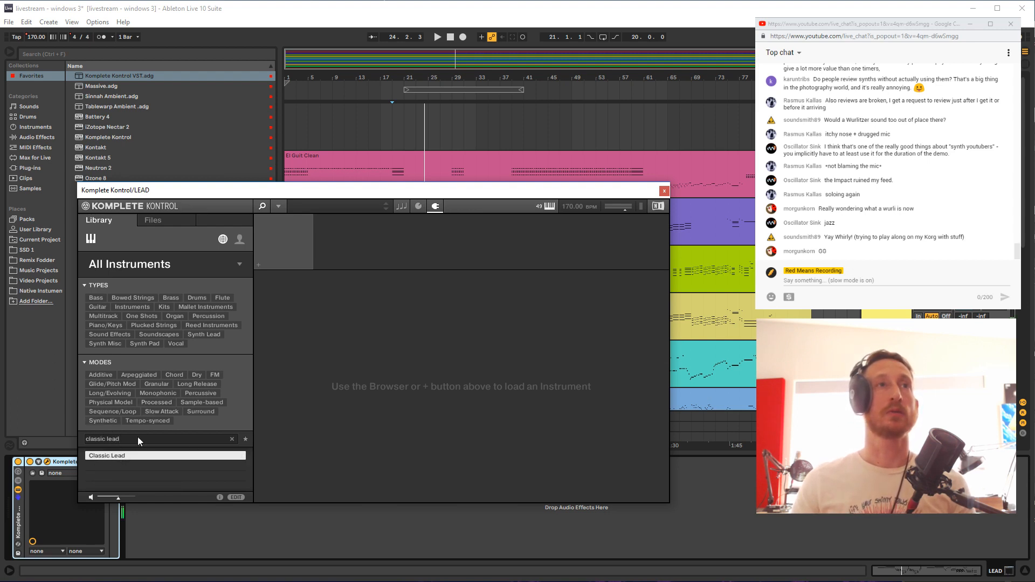
click(232, 439)
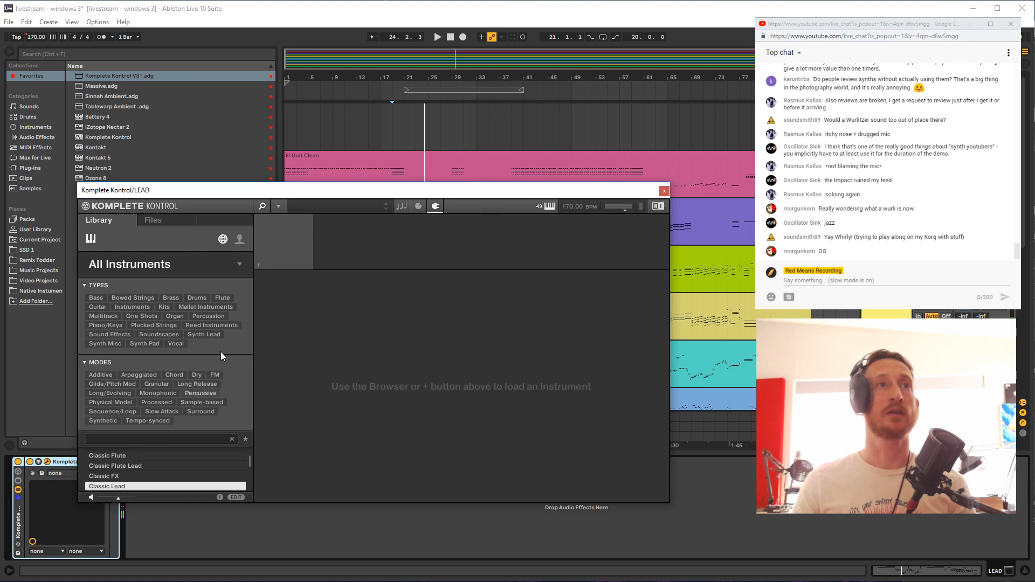
Filter the Komplete Kontrol library by Synth Lead and Classic Poly Lead, and go to the end of the preset list
click(203, 335)
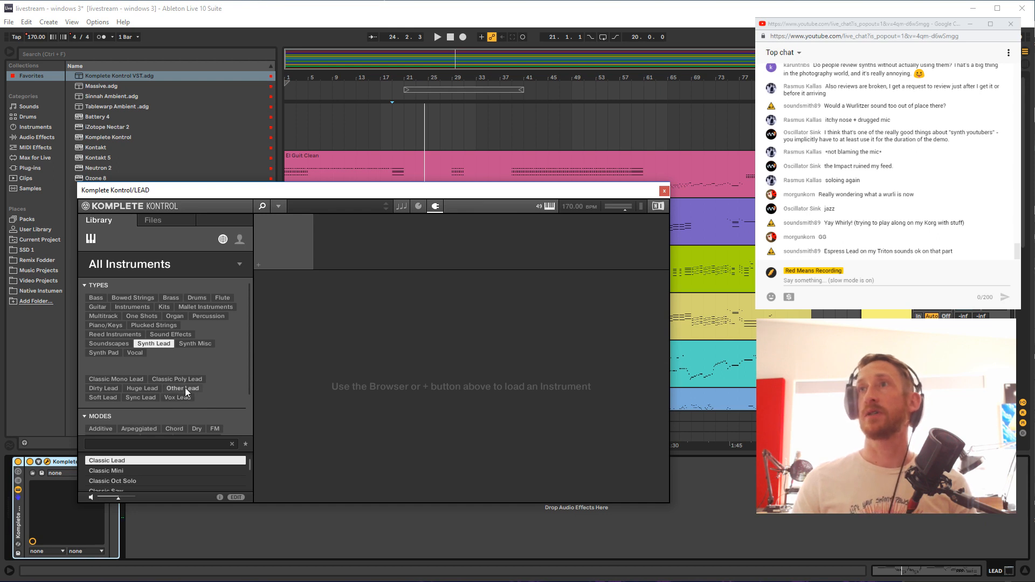
scroll(167, 388, down, 1)
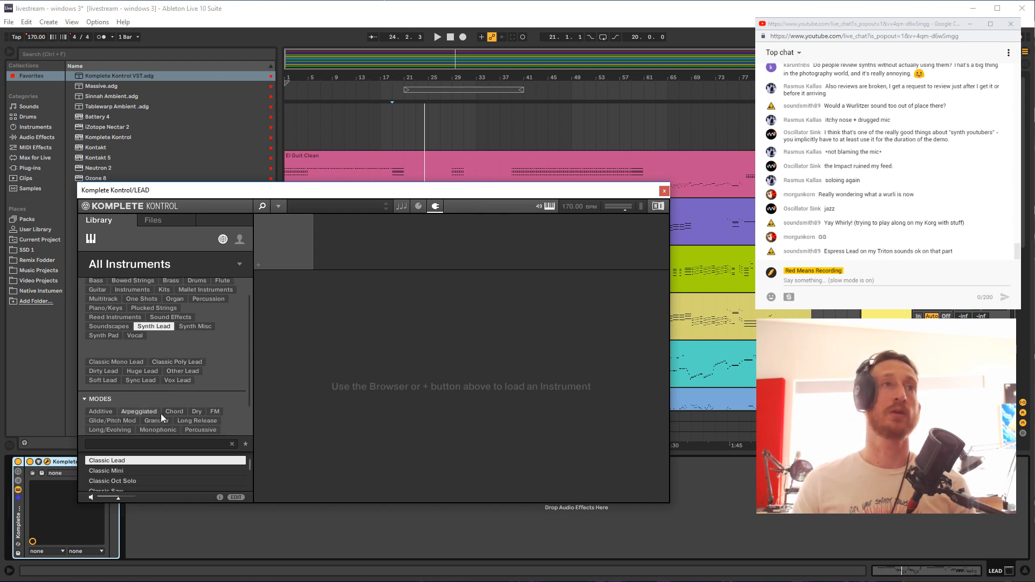
scroll(160, 370, down, 2)
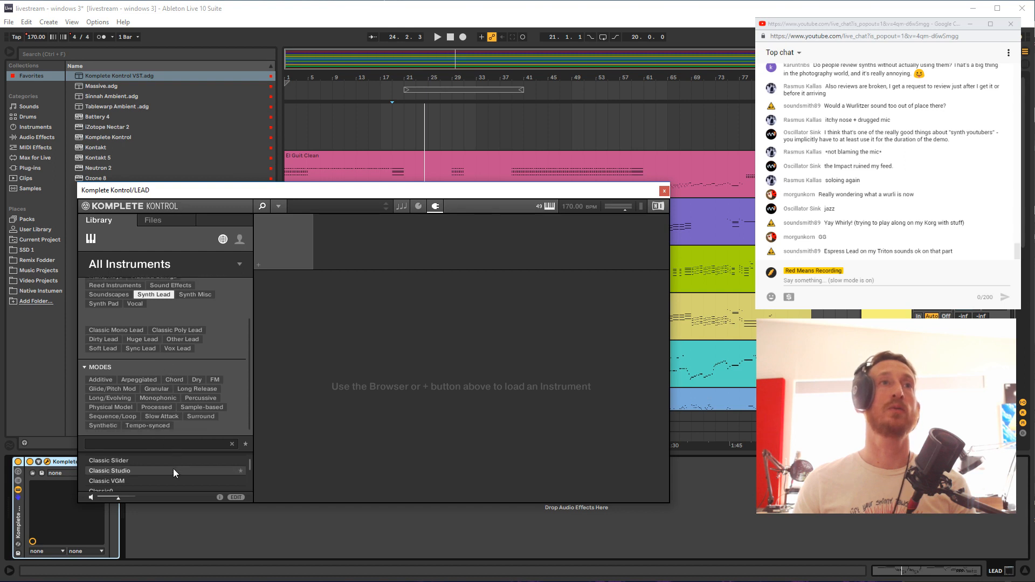
scroll(173, 468, up, 3)
scroll(151, 440, up, 1)
scroll(150, 465, up, 3)
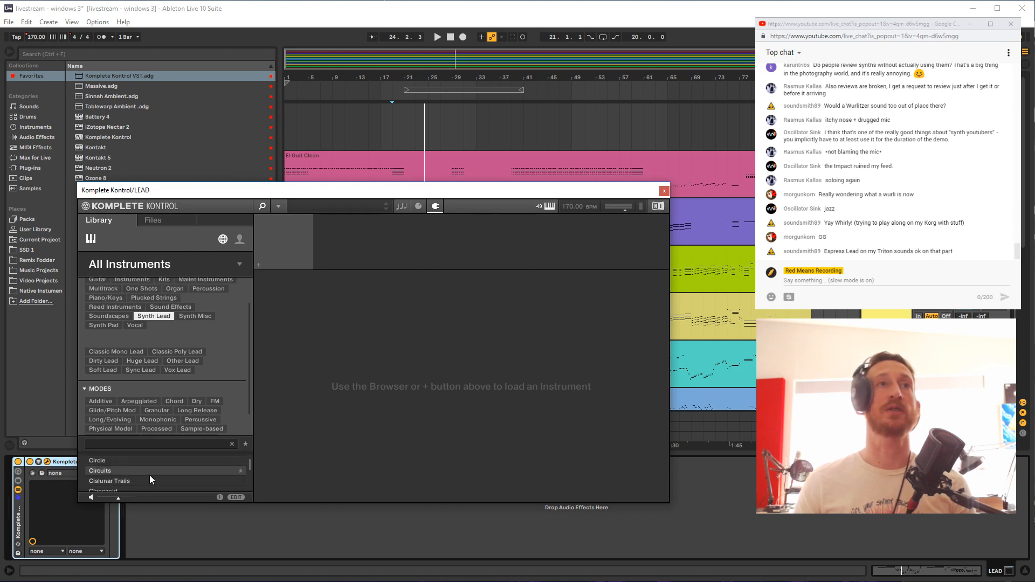
scroll(248, 464, up, 5)
scroll(207, 406, down, 1)
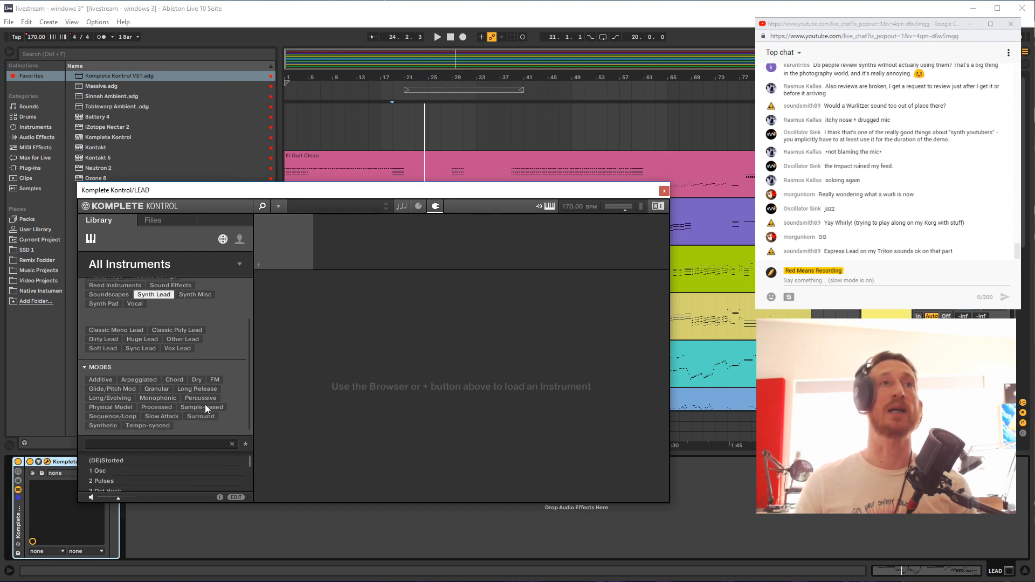
click(177, 331)
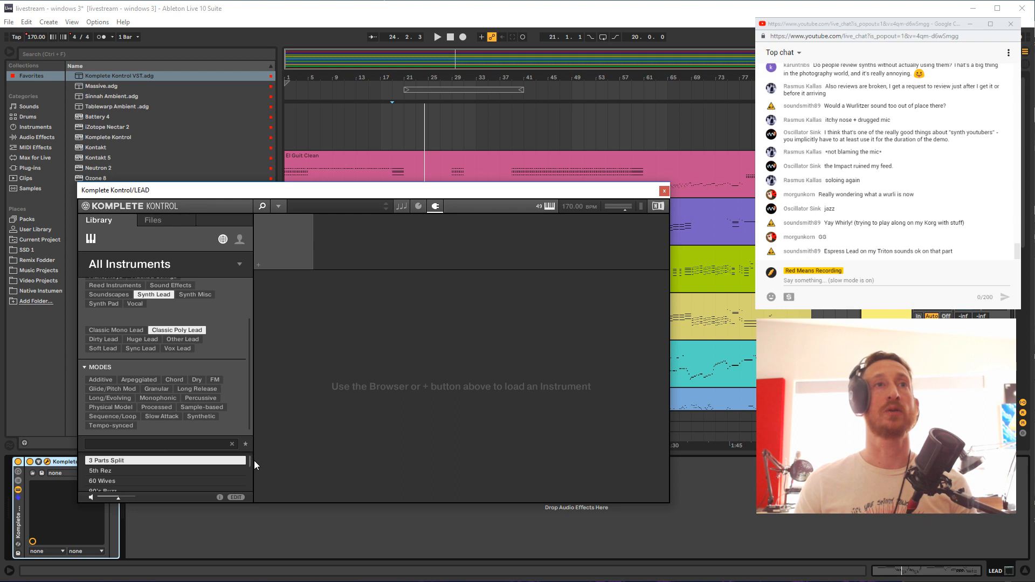
drag(250, 461, 245, 498)
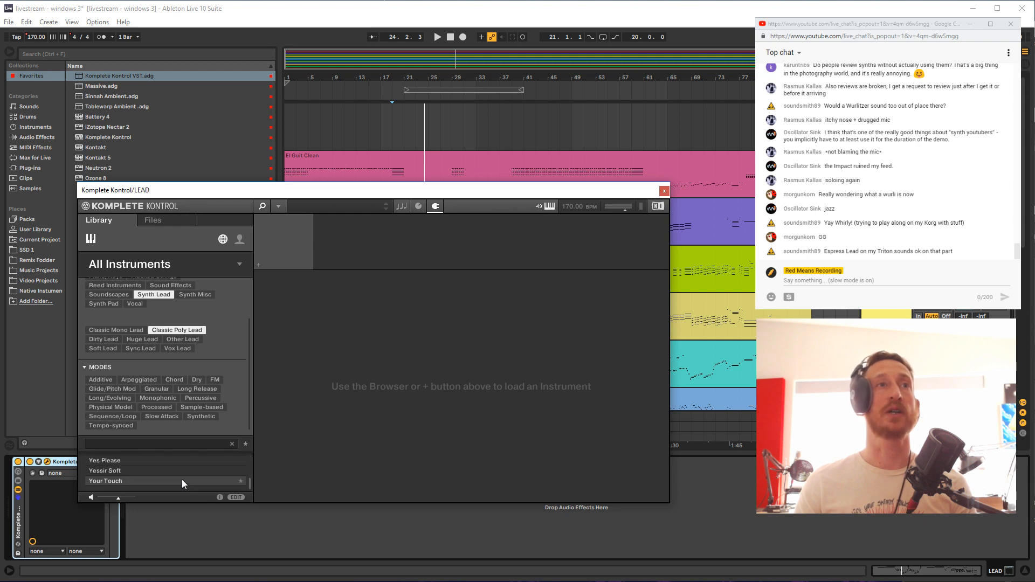
Preview Your Touch, X-Pander and neighbouring Classic Poly Lead presets, and load the Massive preset Work
click(125, 482)
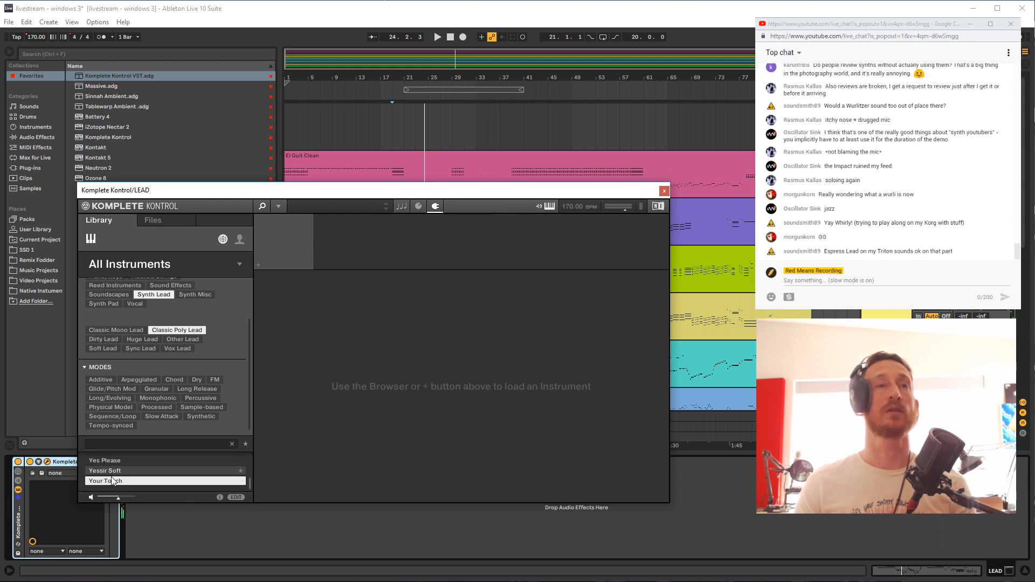
key(Up)
key(Up)
scroll(140, 474, up, 2)
click(111, 471)
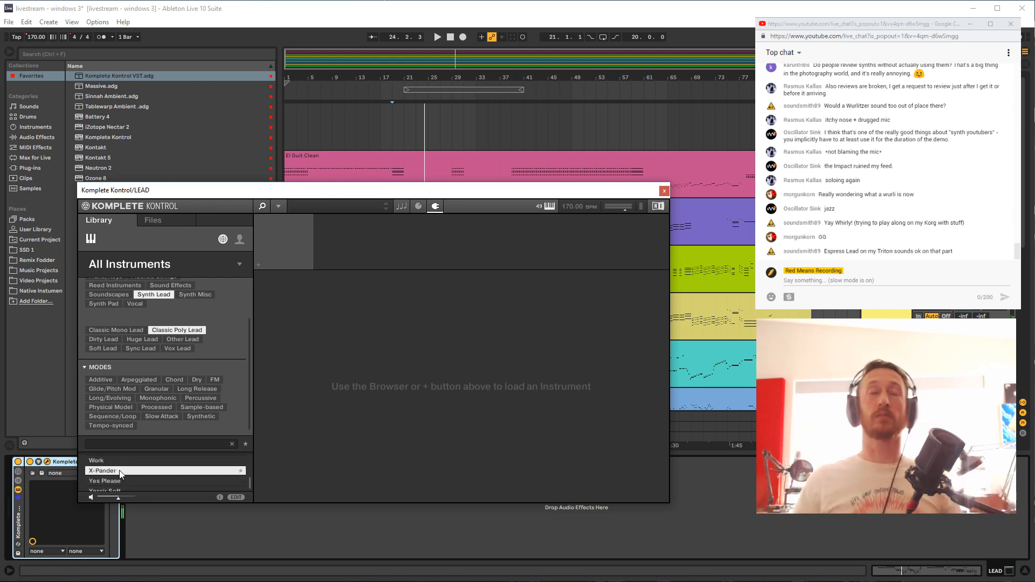
click(119, 463)
scroll(118, 464, up, 2)
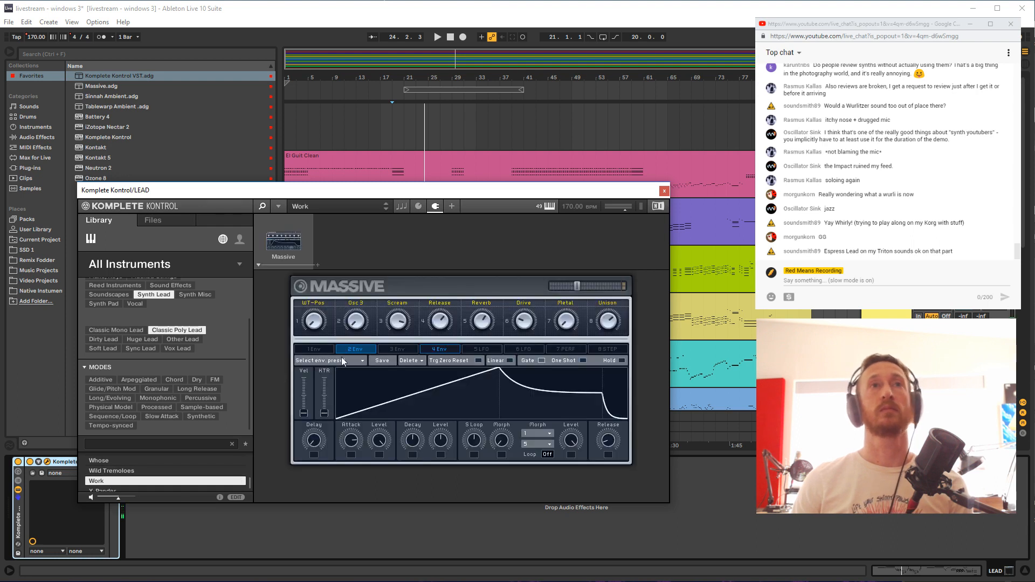
Listen to the Work preset from bar 19, then restart playback from bar 77
key(space)
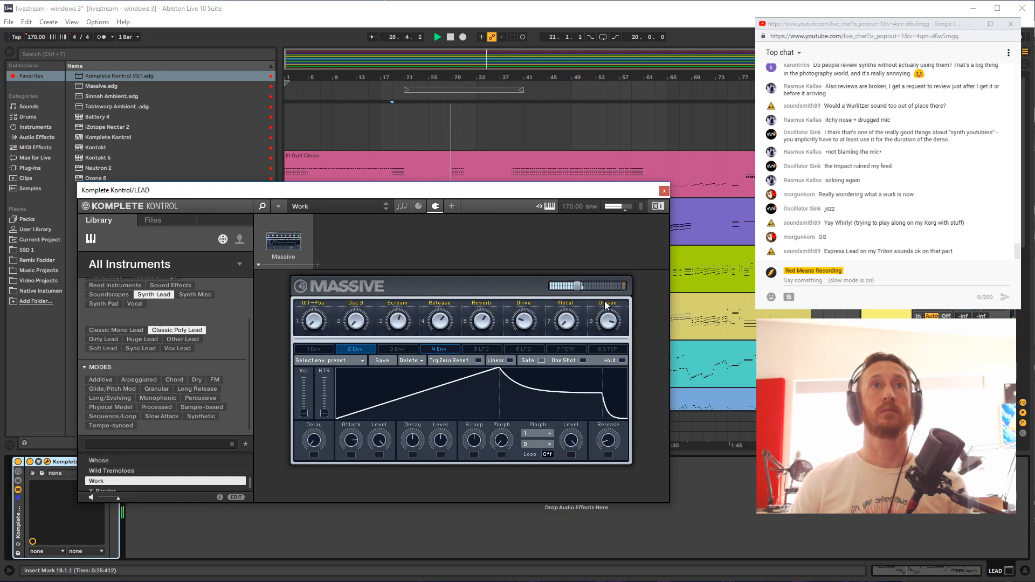
drag(564, 320, 559, 346)
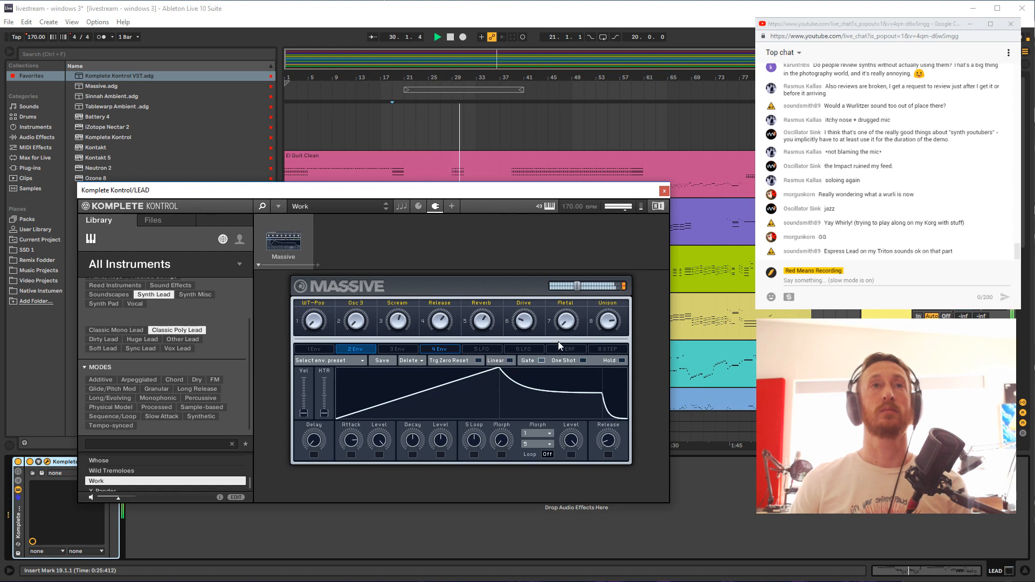
click(964, 354)
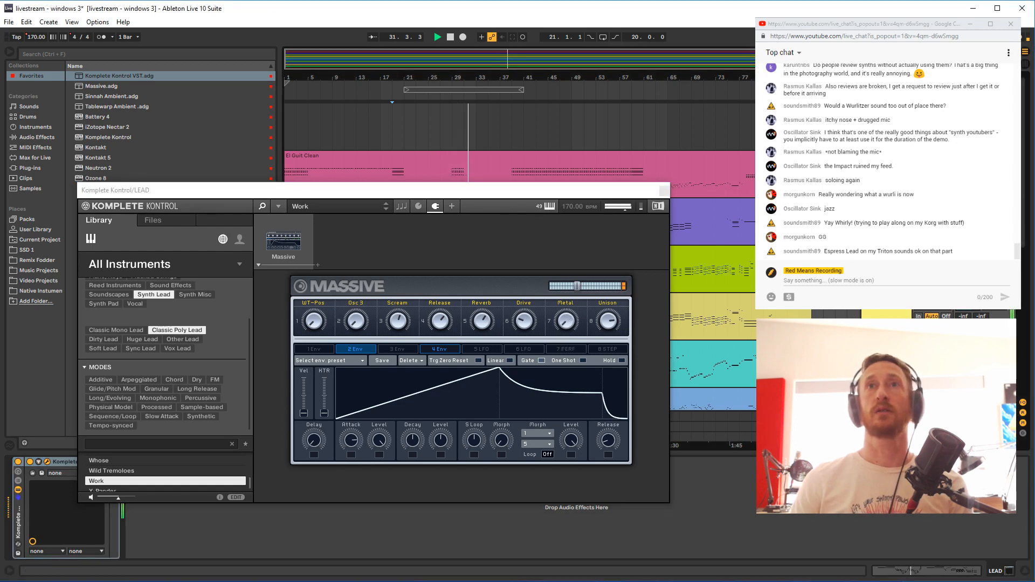
click(745, 327)
key(space)
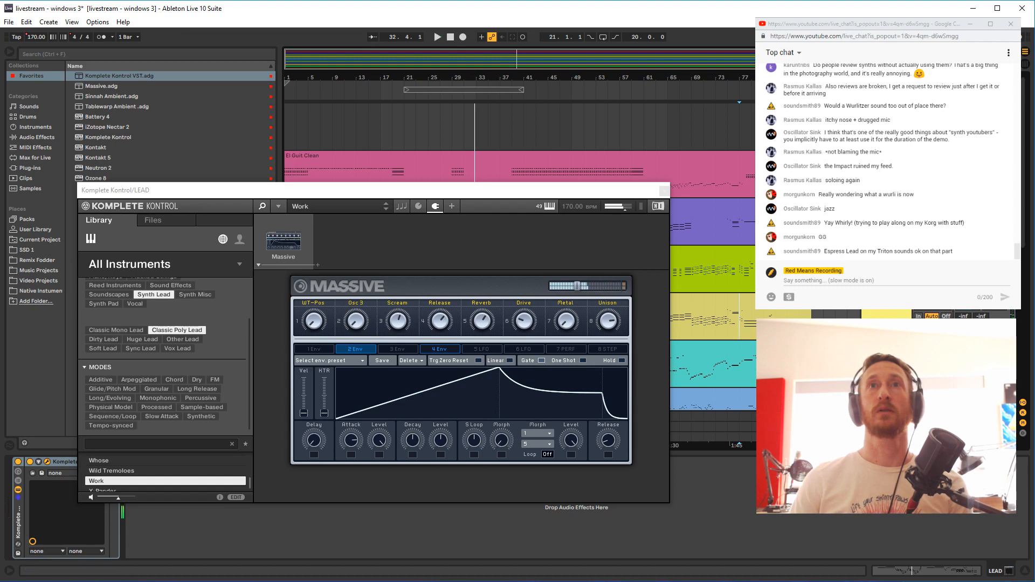
key(space)
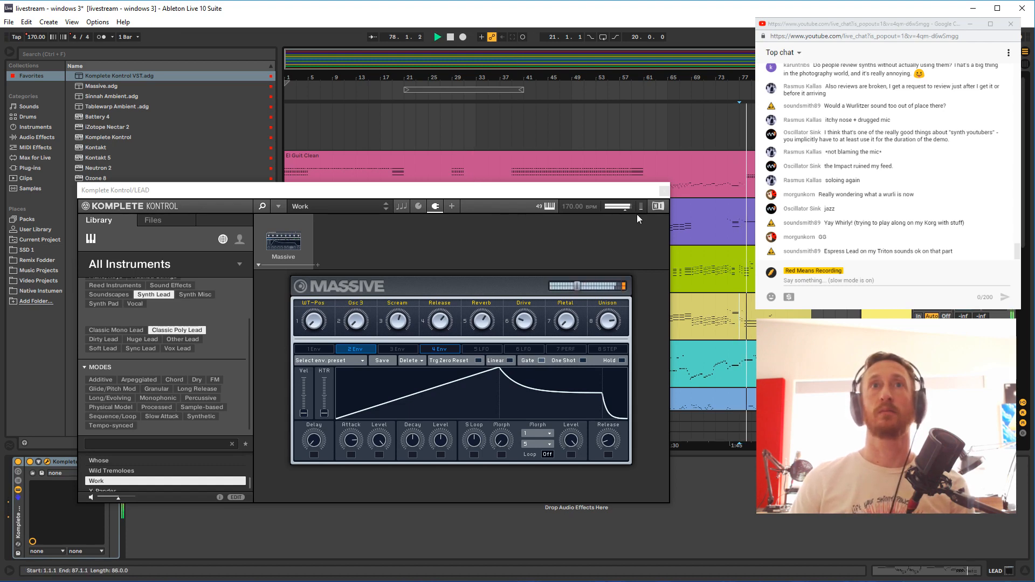
Close the Komplete Kontrol window and look over the tracks down to the lowest piano tracks during playback from bar 77
click(665, 191)
scroll(705, 290, down, 4)
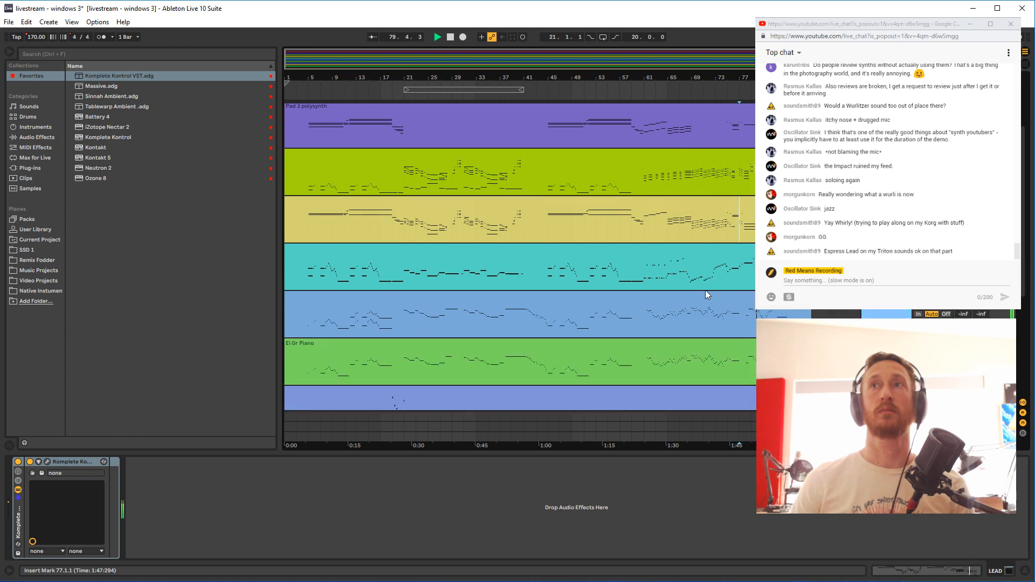
scroll(705, 291, down, 4)
scroll(705, 290, down, 1)
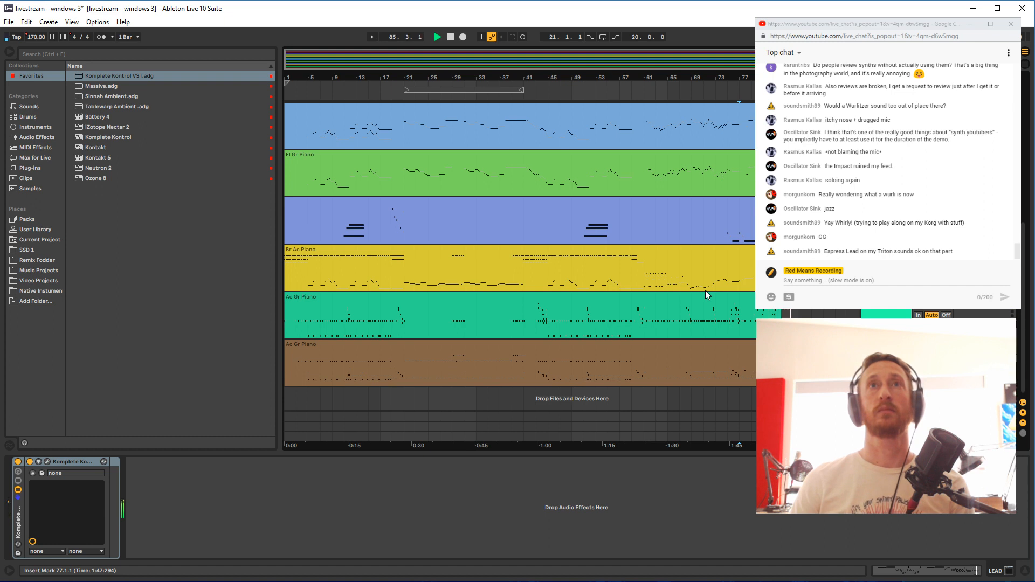
scroll(706, 290, up, 4)
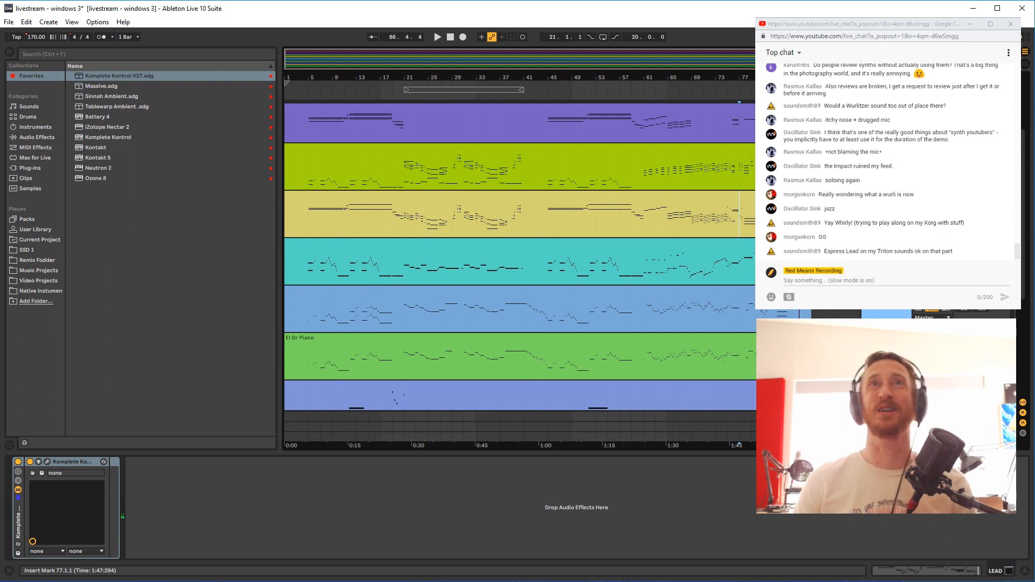
Listen to short passages of the LEAD part with the other tracks and reopen its Komplete Kontrol window
key(space)
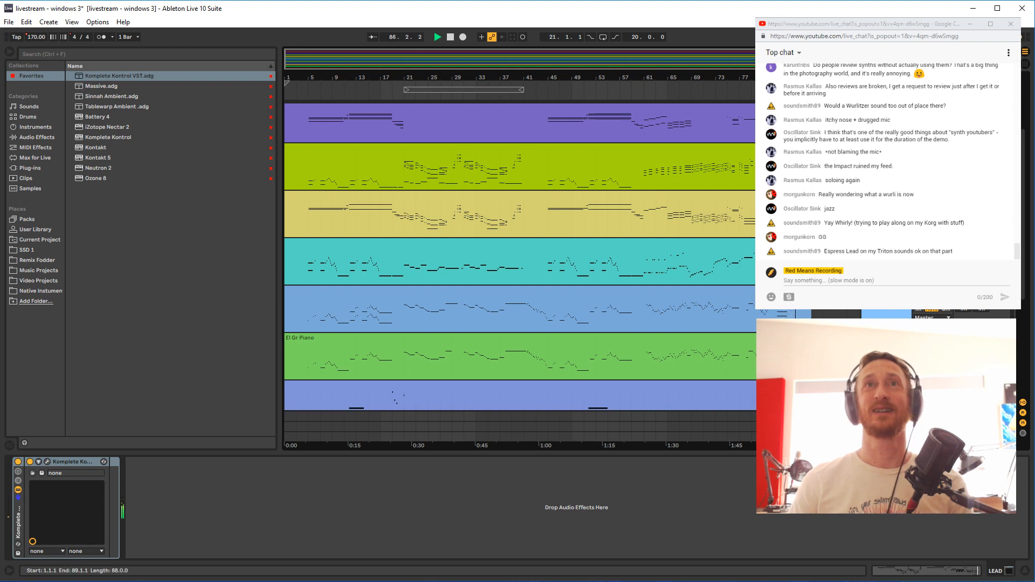
key(space)
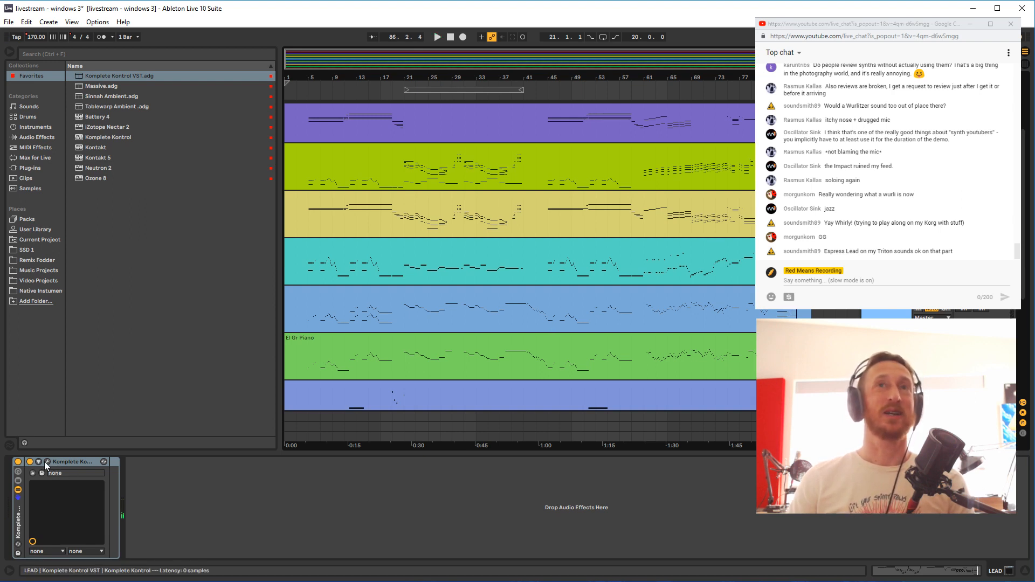
scroll(520, 253, up, 3)
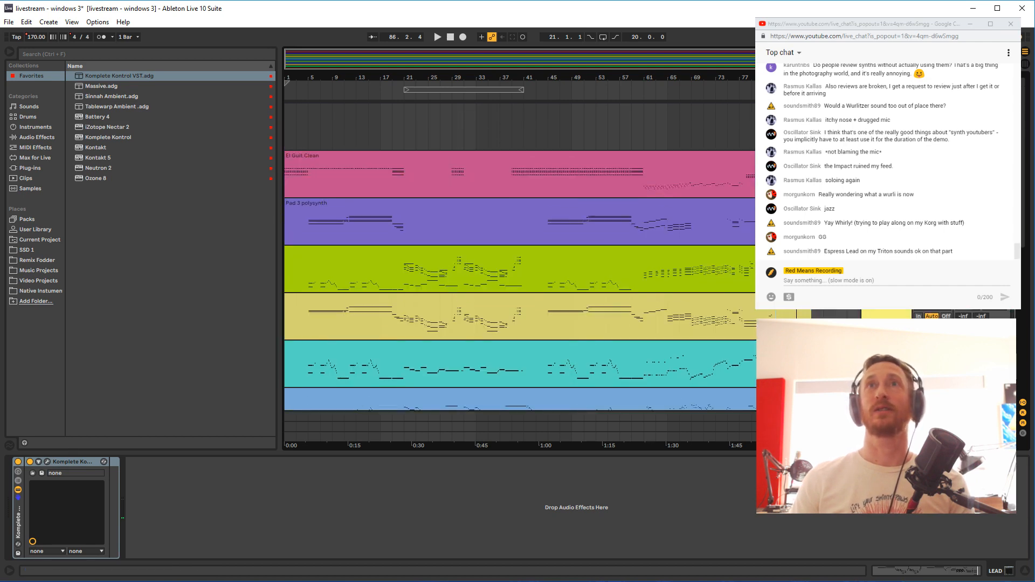
key(space)
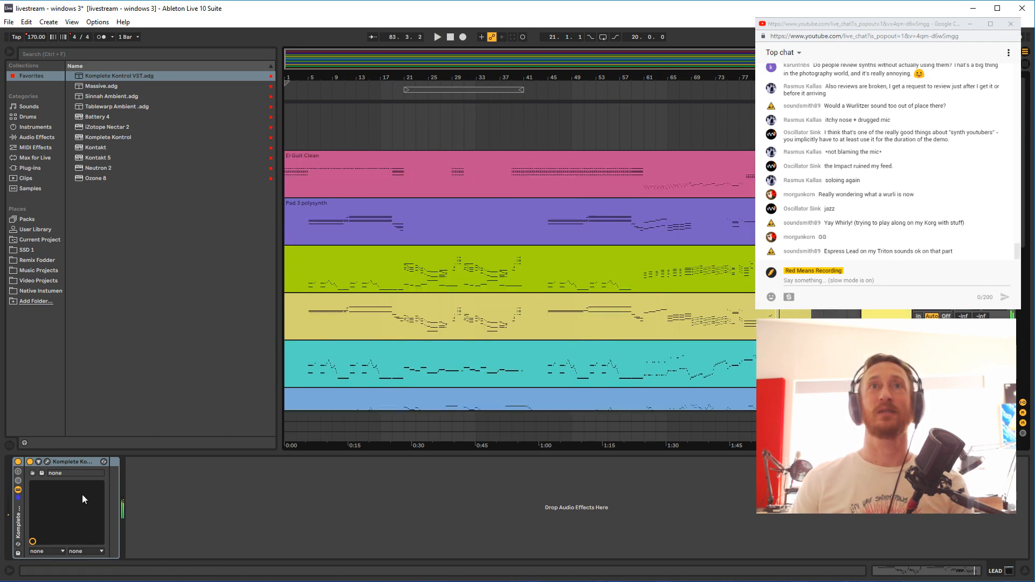
click(48, 462)
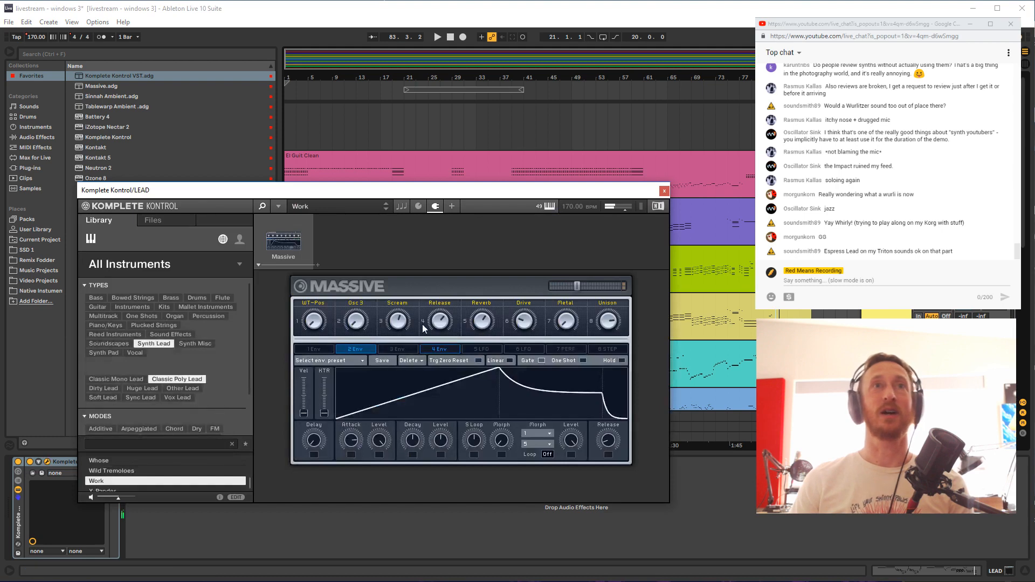
Reshape envelope 2 of the Massive preset Work during playback, trying a shorter attack and pulling its attack and sustain levels down to zero
key(space)
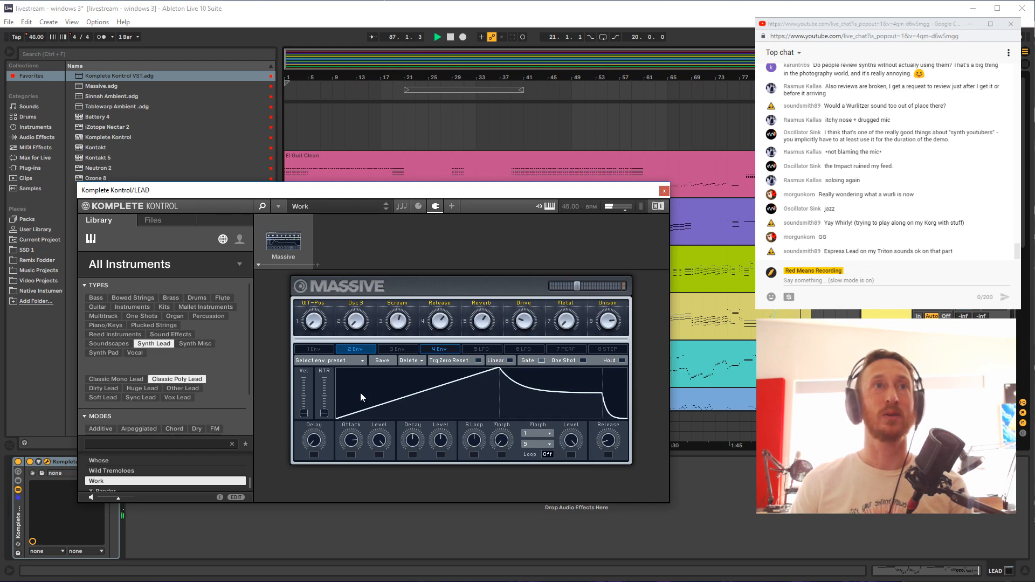
drag(496, 370, 391, 408)
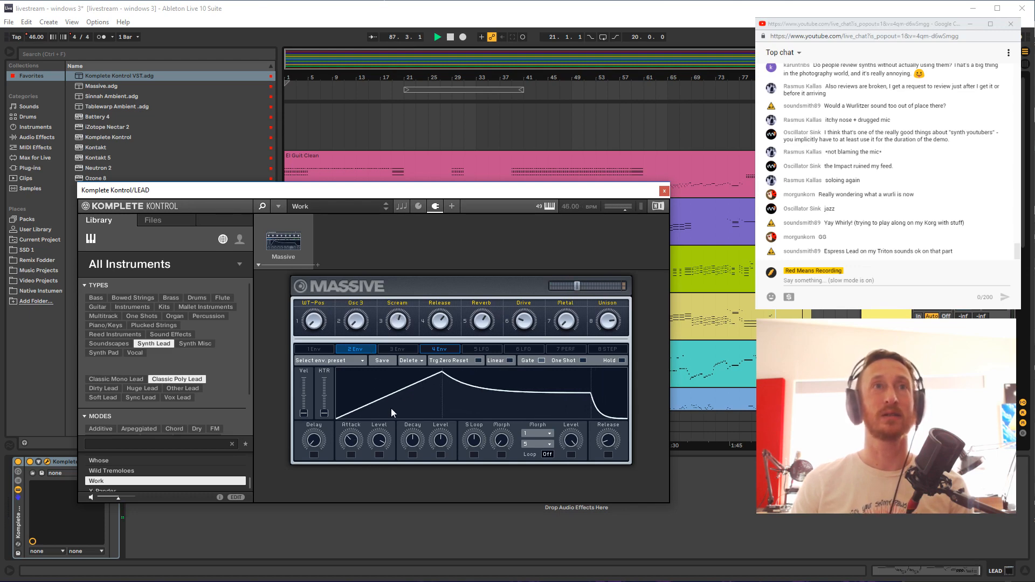
drag(439, 372, 322, 358)
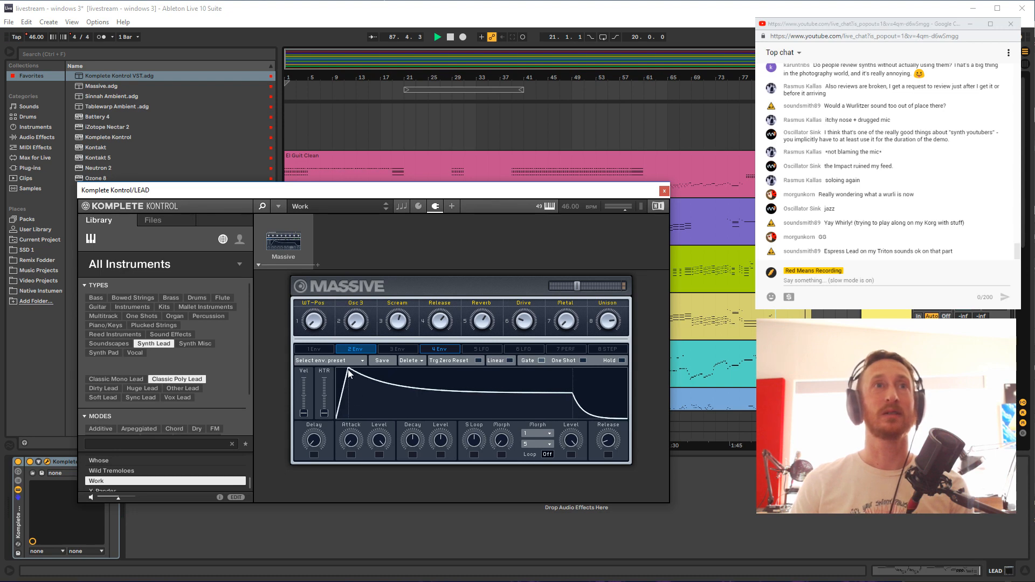
click(748, 313)
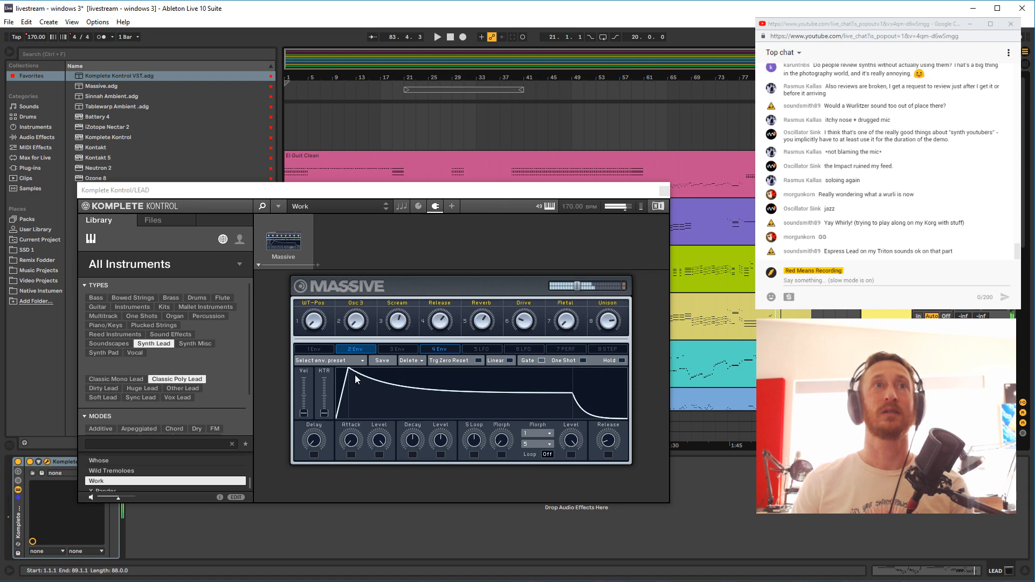
drag(349, 370, 577, 459)
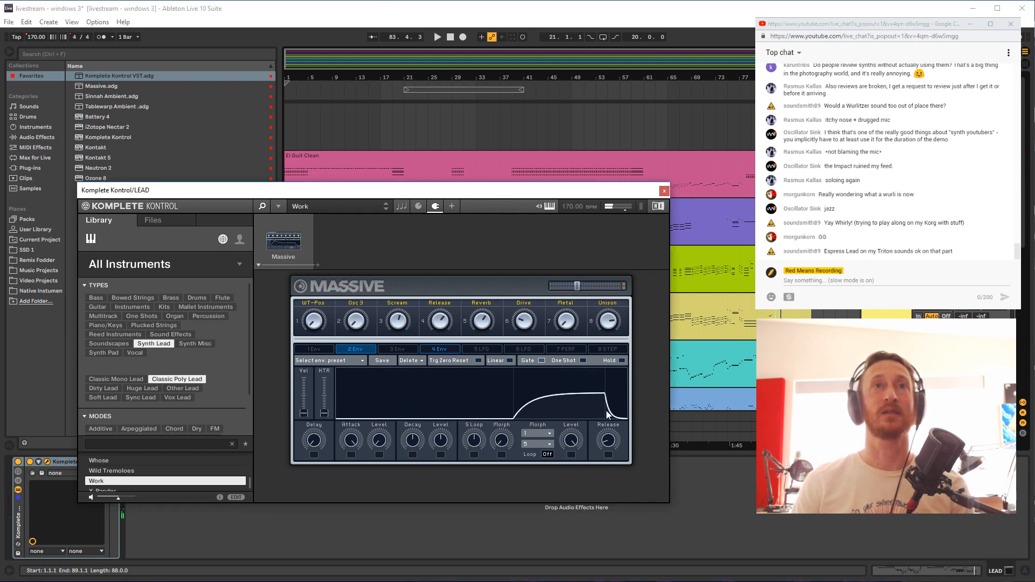
drag(424, 439, 439, 472)
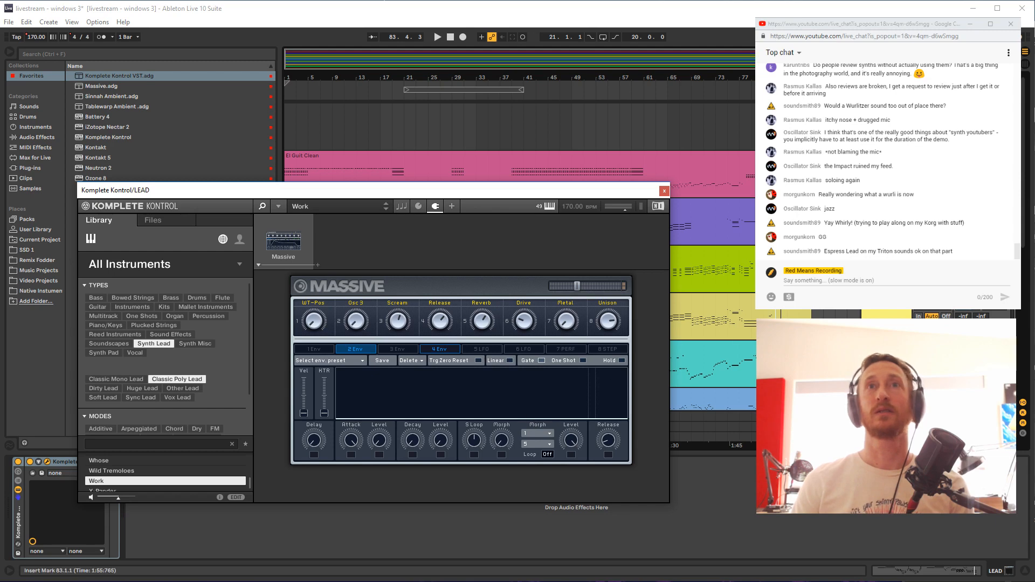
Audition the flattened envelope from bar 83, and save the set with the Komplete Kontrol window closed
key(space)
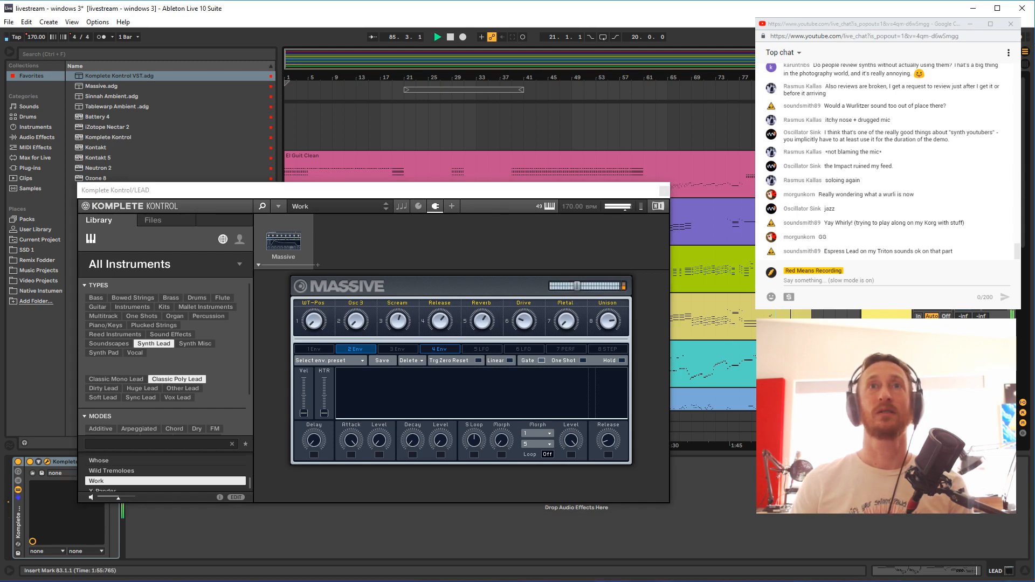
key(space)
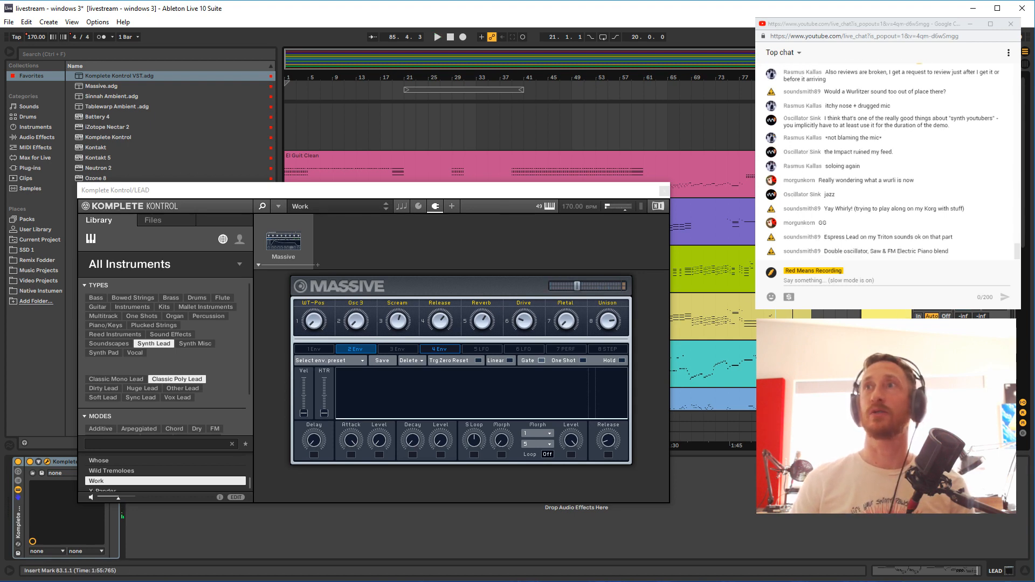
click(665, 192)
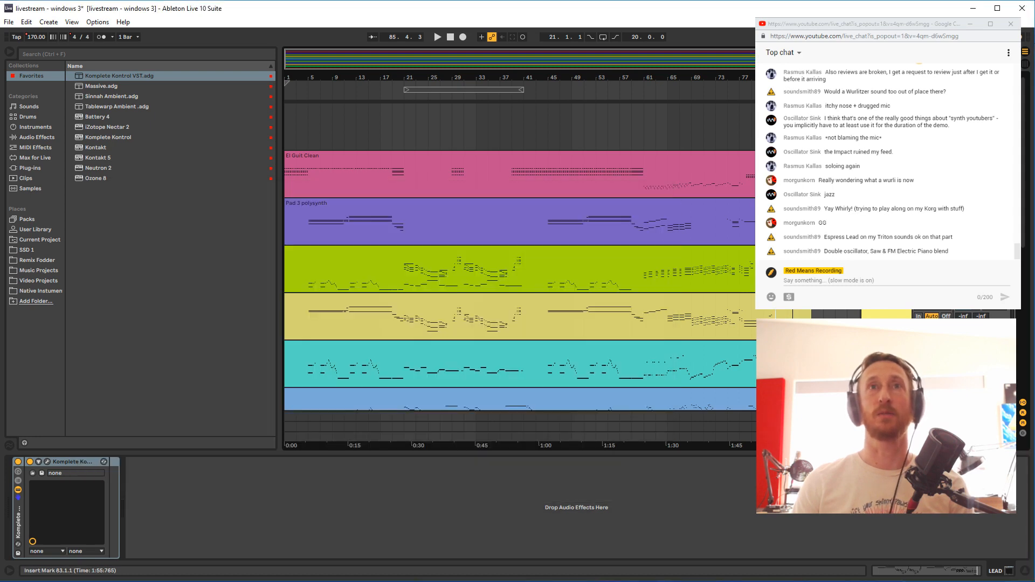
key(ctrl+s)
Find the green Ac Gr Piano clip on the drums track and open it in the MIDI note editor
scroll(791, 311, down, 5)
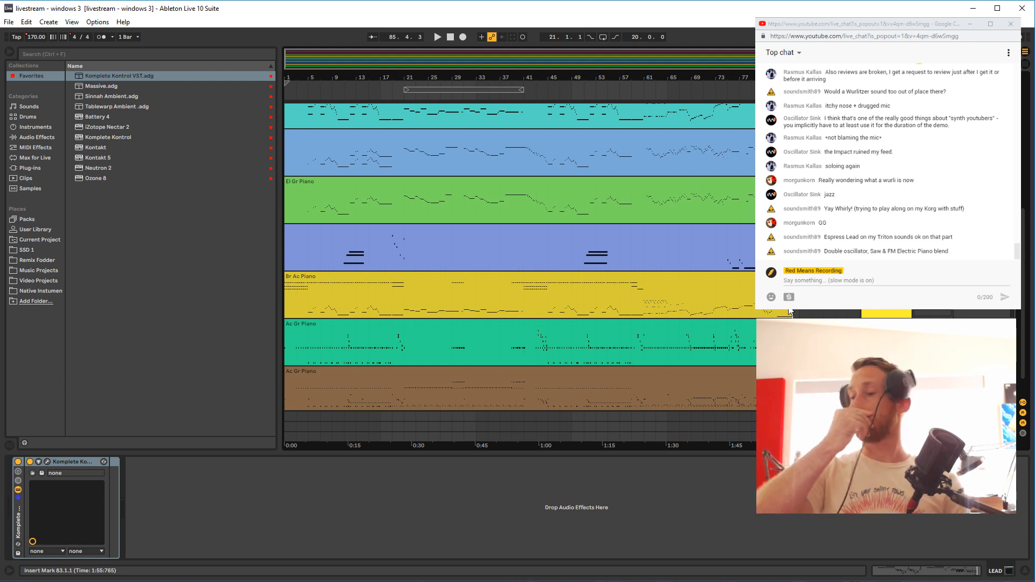
scroll(699, 292, down, 1)
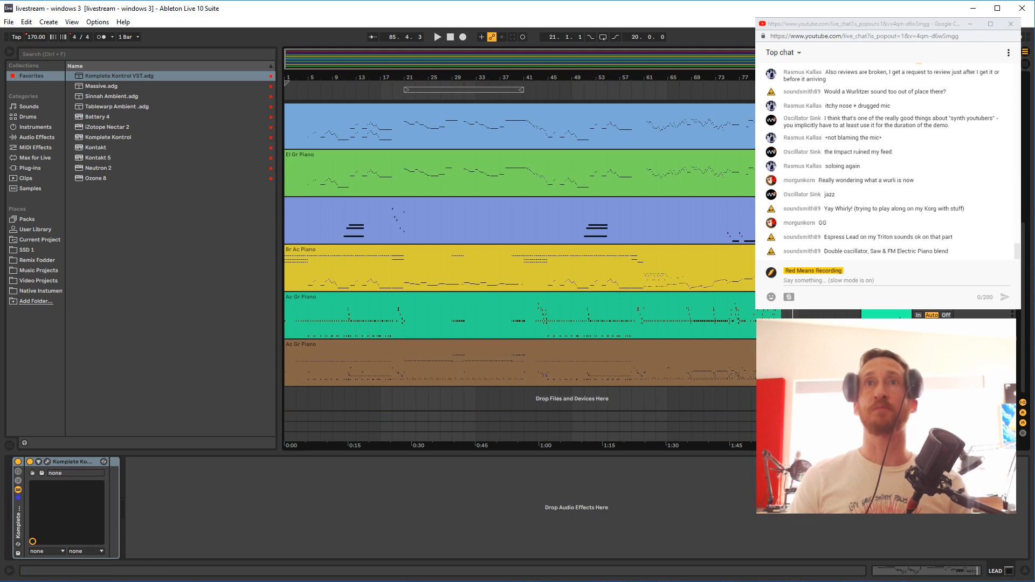
click(596, 296)
click(534, 312)
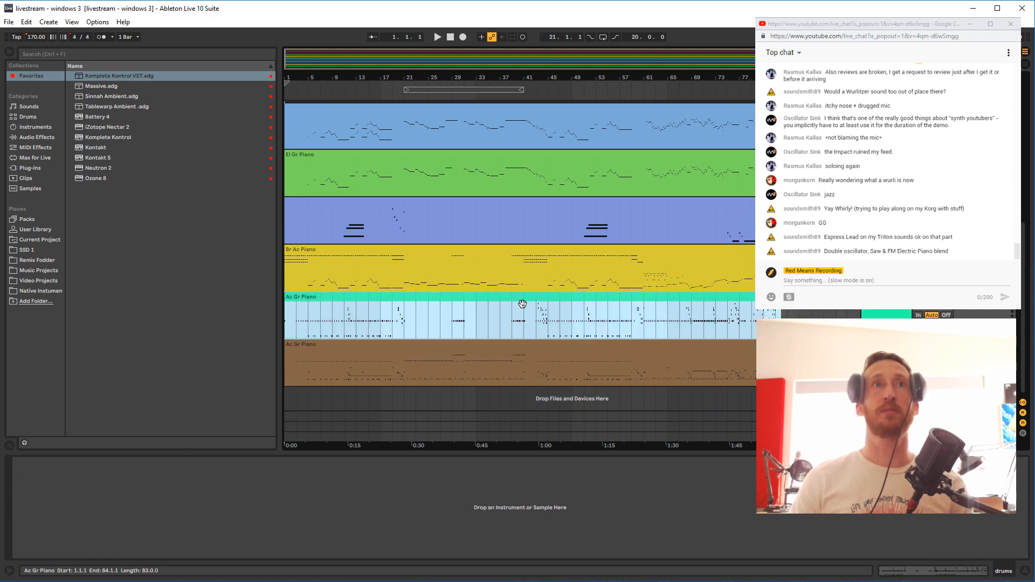
scroll(518, 259, up, 6)
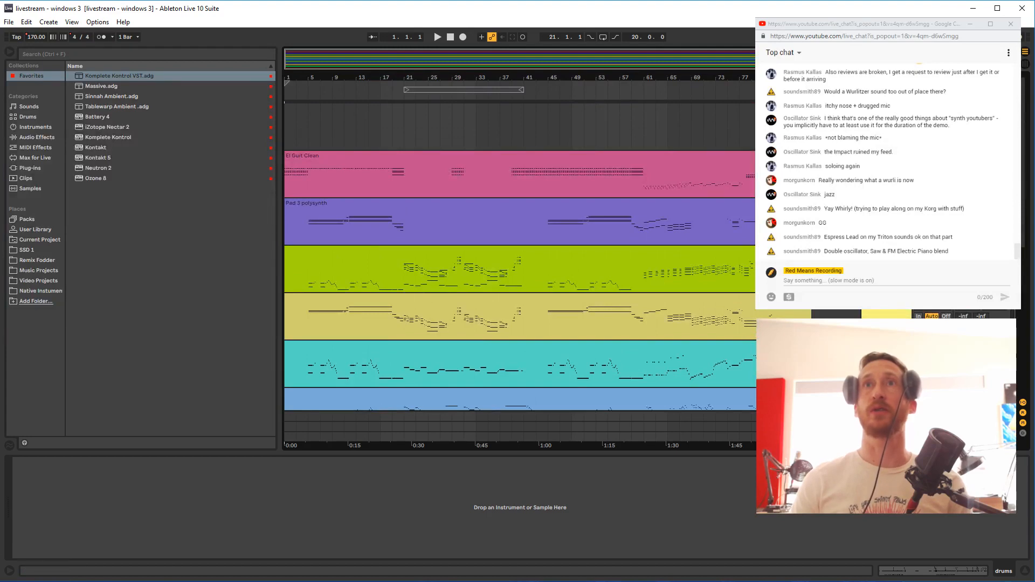
scroll(518, 259, down, 8)
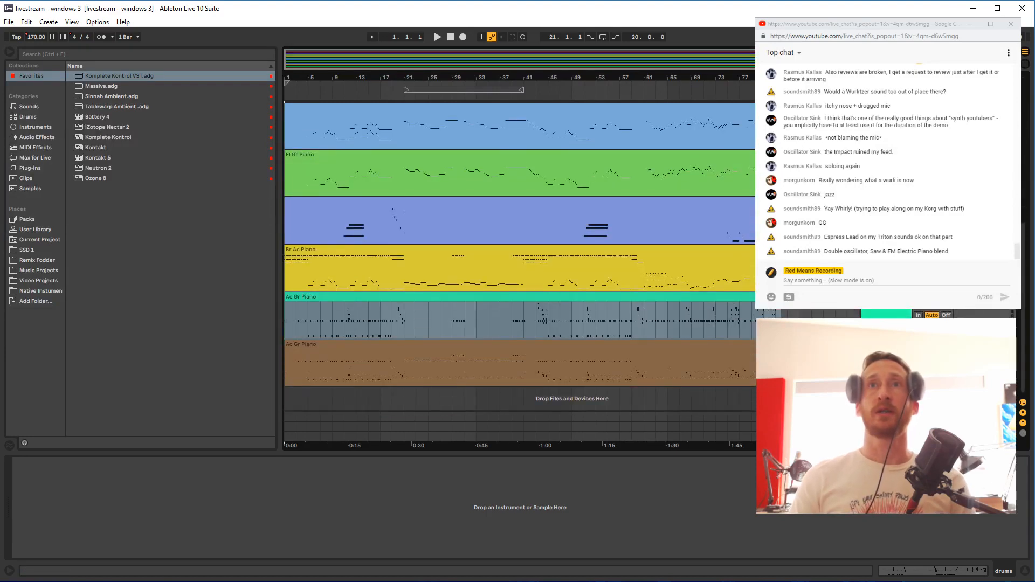
double_click(564, 321)
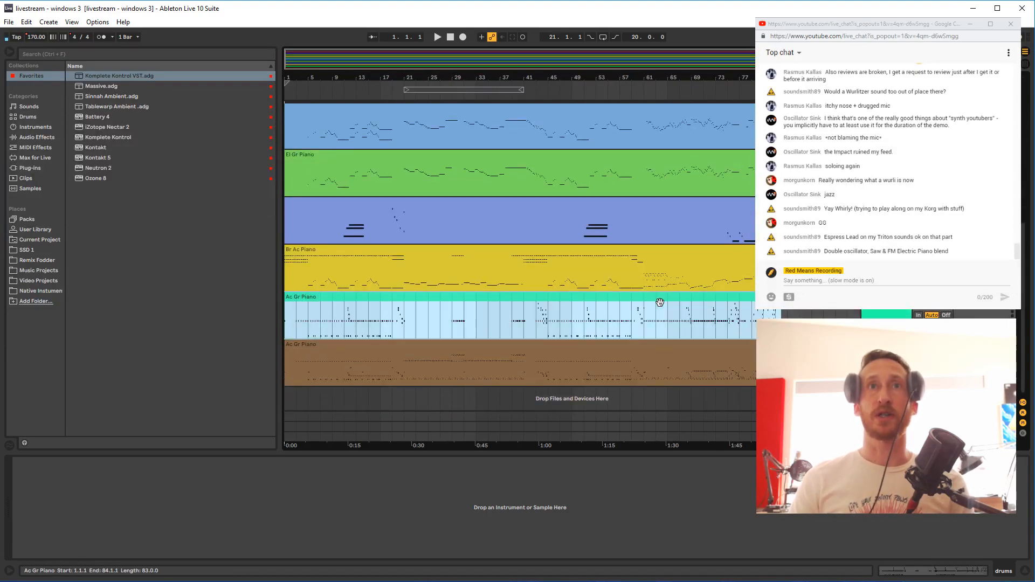
click(241, 447)
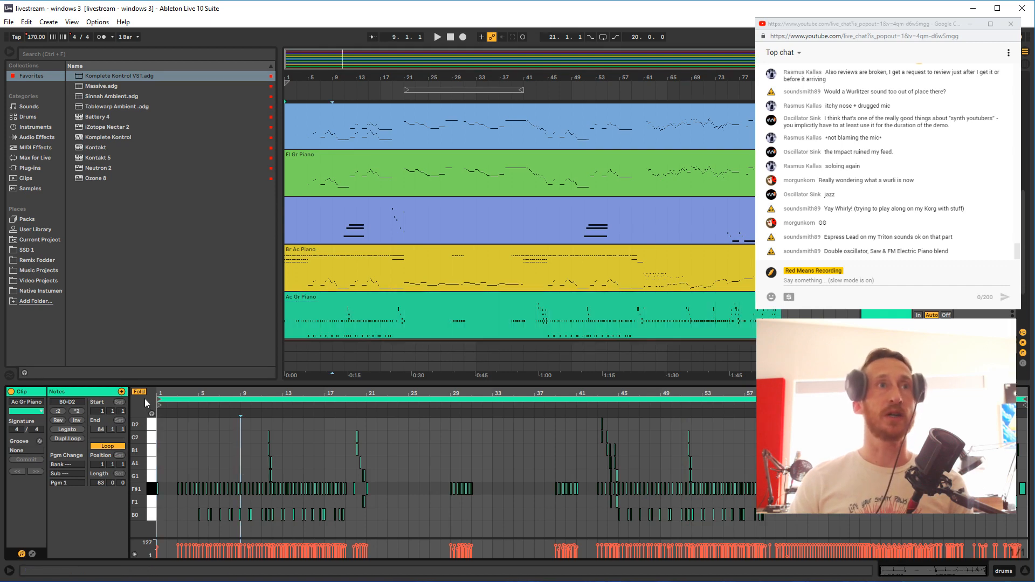
Turn off note folding for the drums clip and make the note editor taller
key(f)
scroll(430, 428, down, 1)
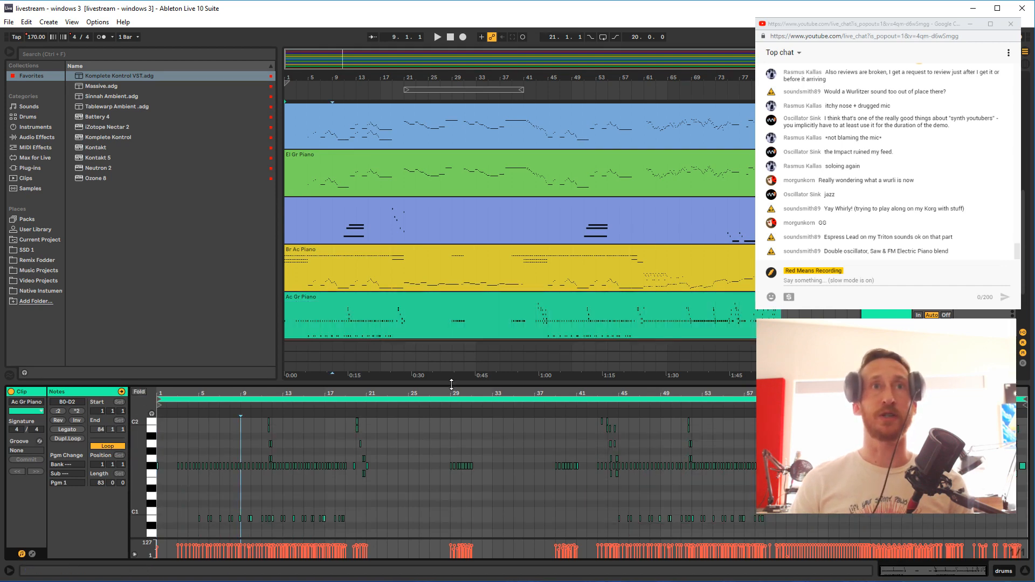
drag(453, 383, 458, 312)
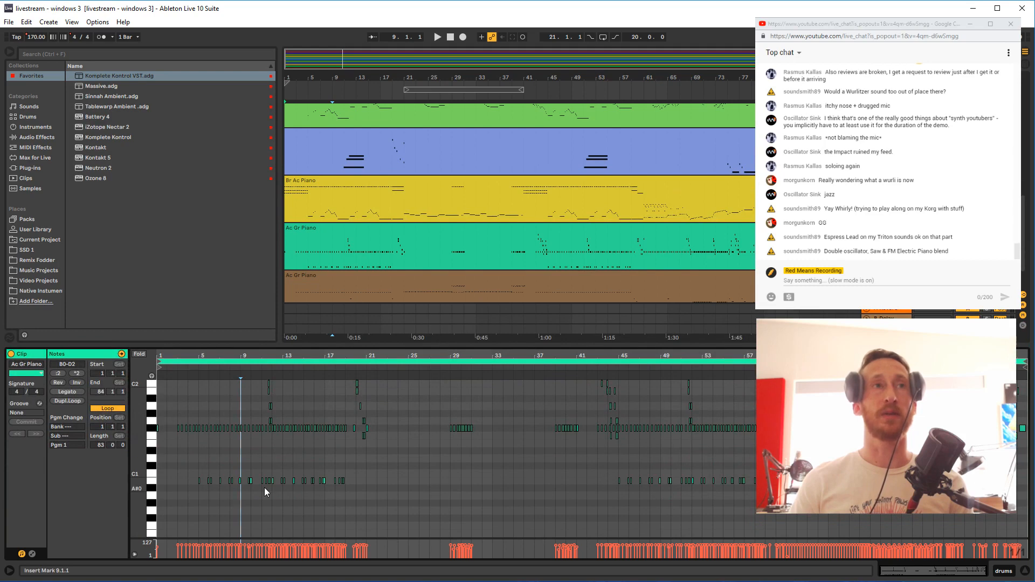
Examine which pitches the drums clip uses across the full keyboard range of the note editor
scroll(170, 501, up, 2)
scroll(185, 499, down, 2)
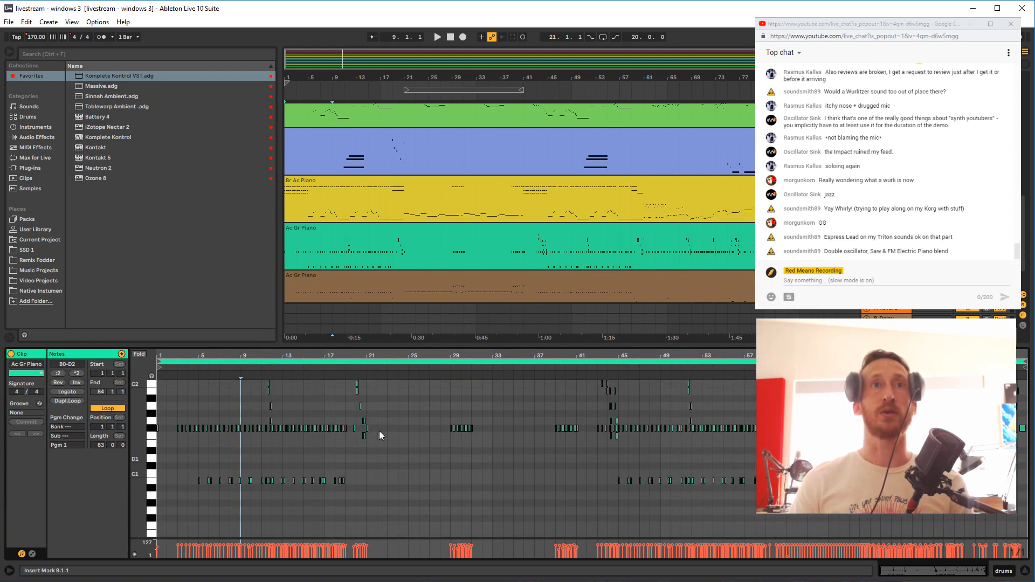
scroll(251, 495, up, 12)
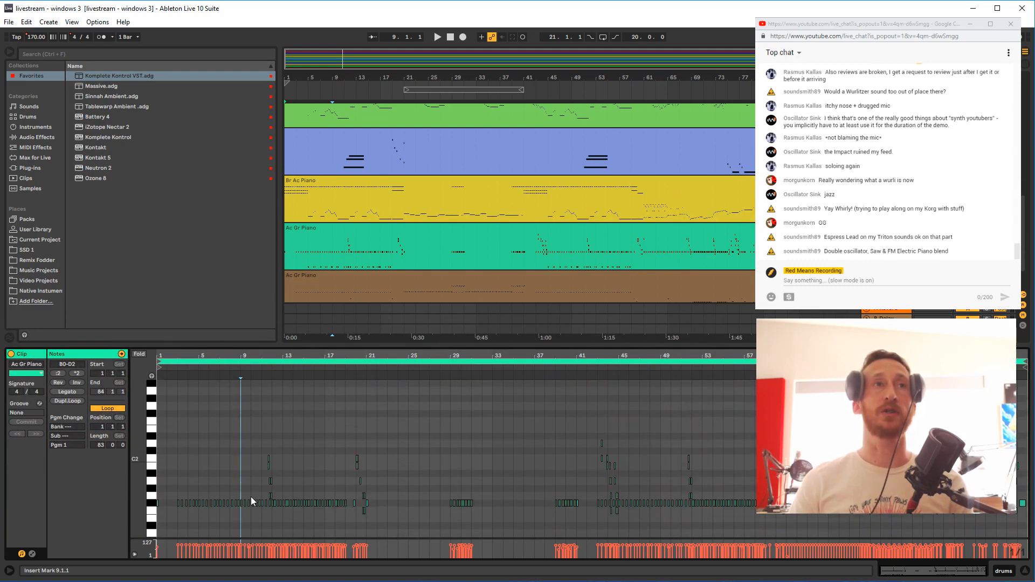
scroll(247, 481, down, 3)
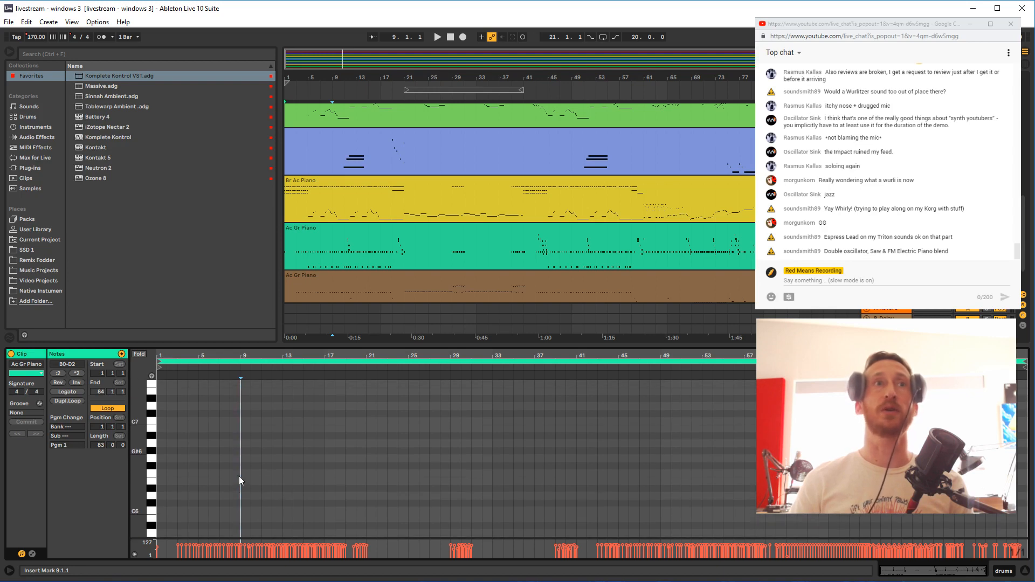
scroll(224, 444, down, 7)
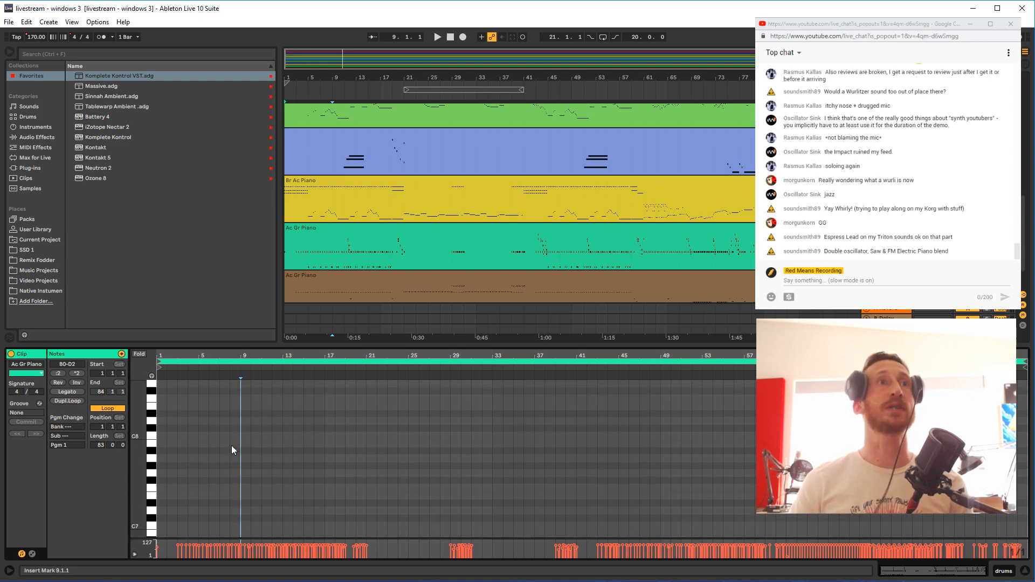
scroll(231, 451, down, 5)
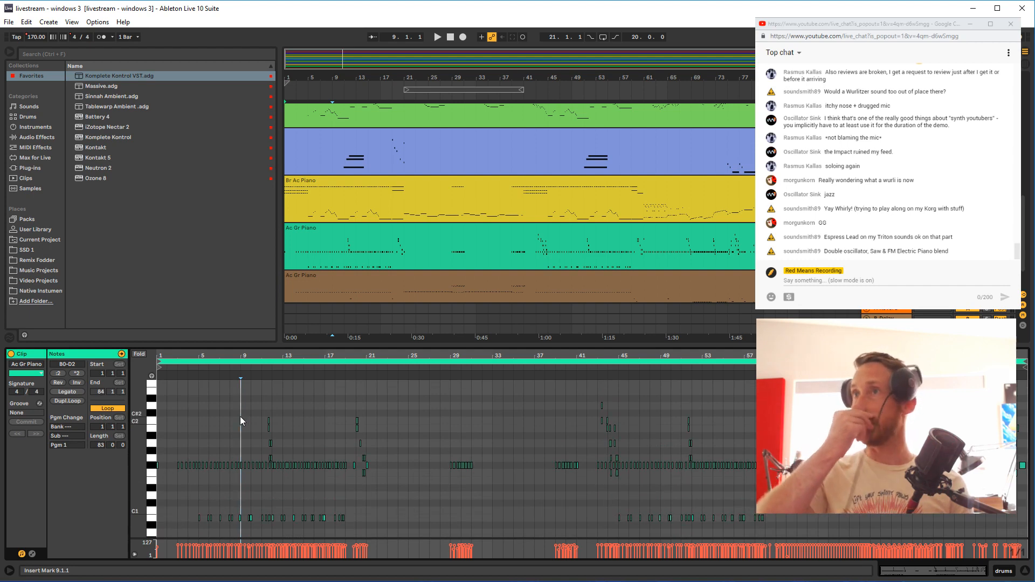
click(225, 416)
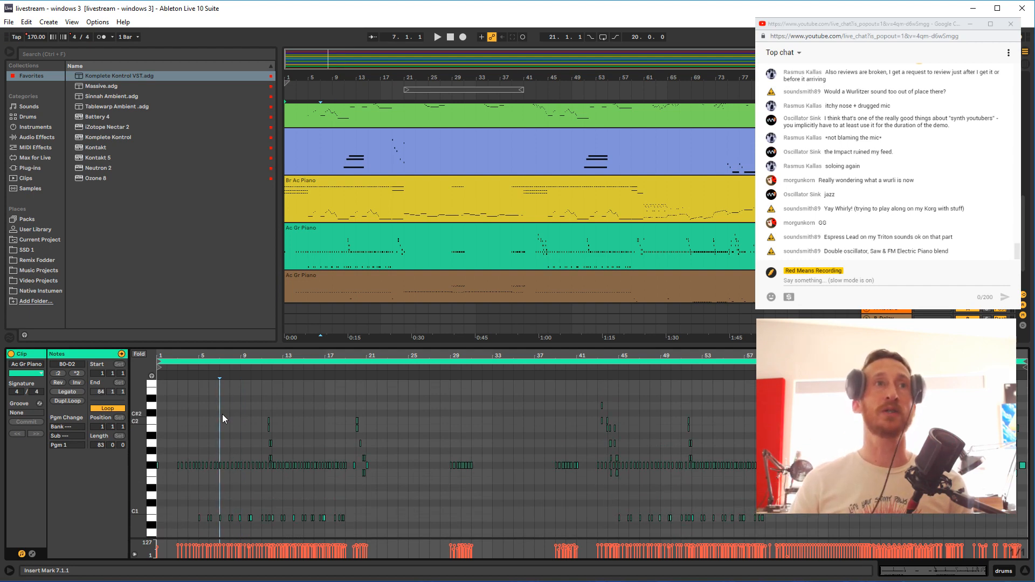
scroll(223, 426, down, 2)
scroll(258, 488, up, 2)
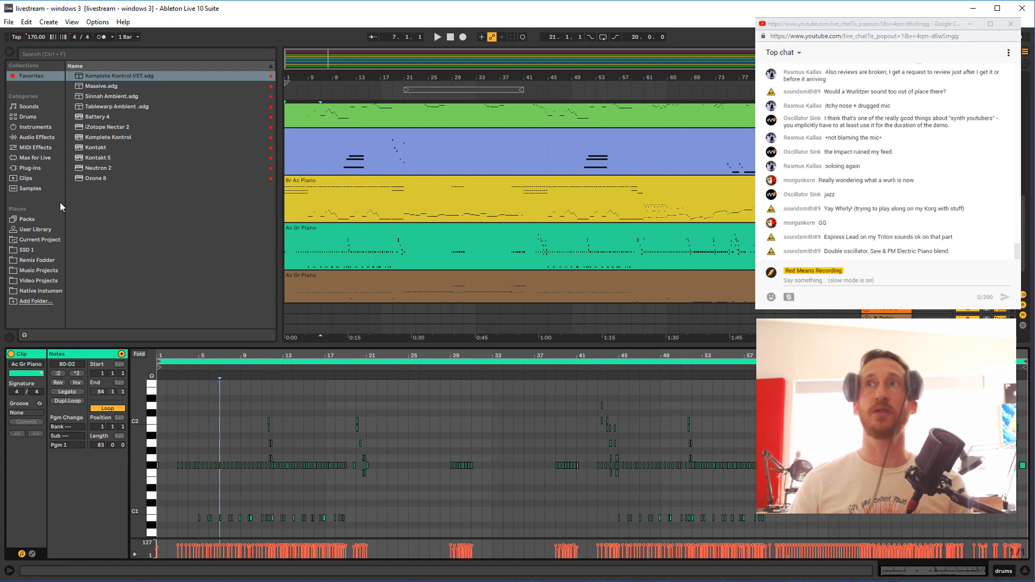
Browse the installed packs for a drum kit, opening the Drums folder of the Drum Machines pack
click(42, 168)
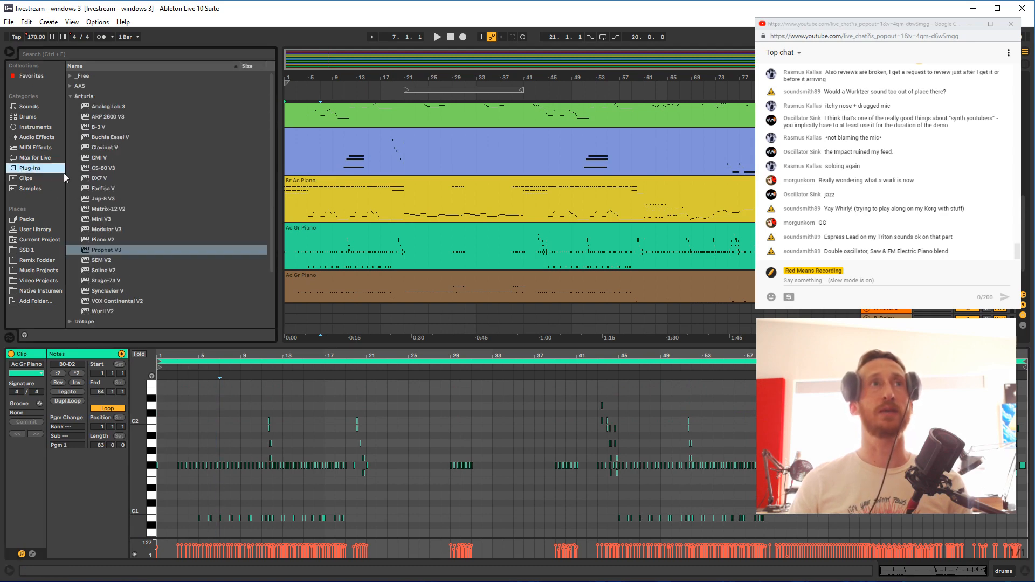
click(27, 220)
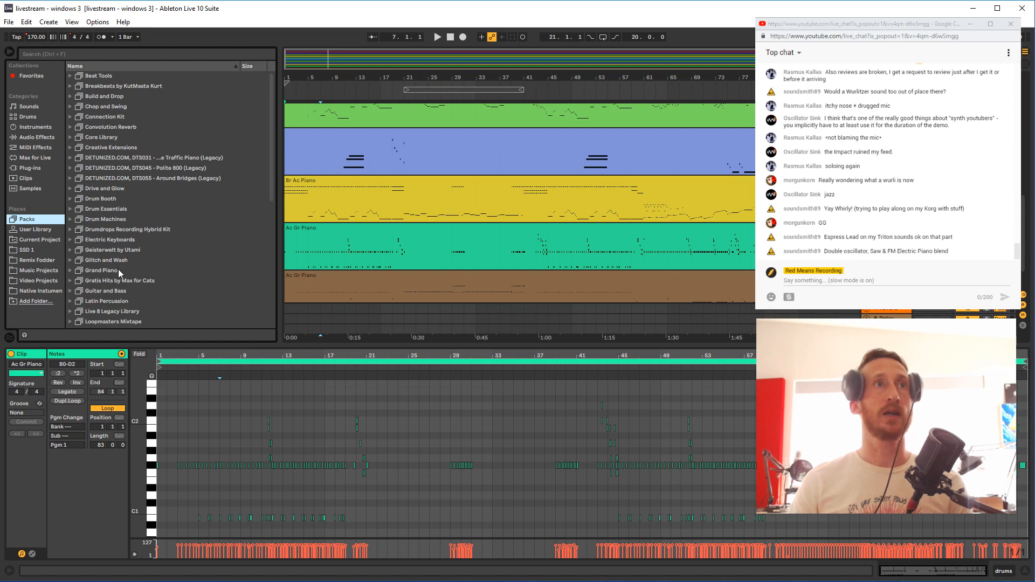
click(71, 220)
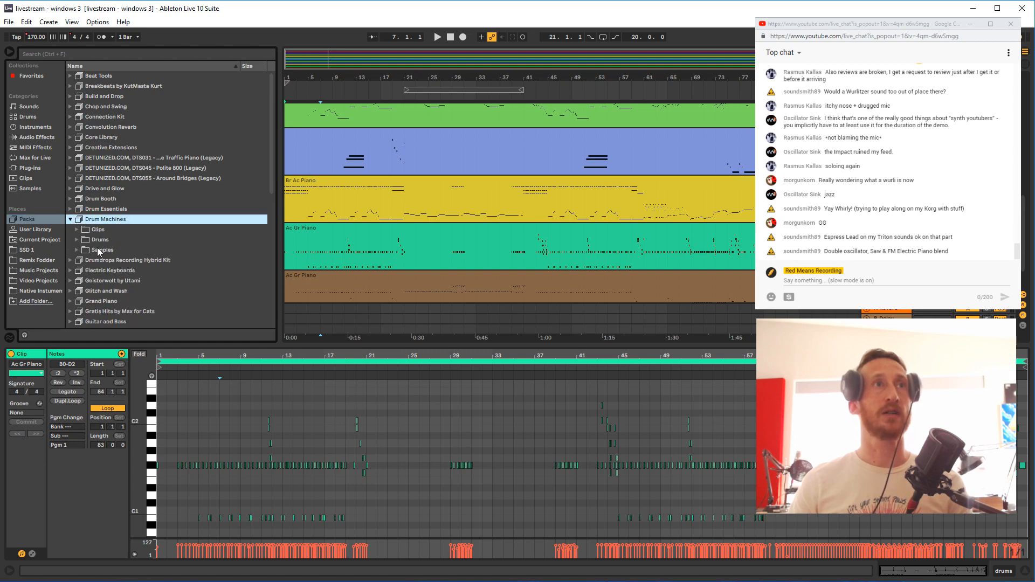
click(77, 240)
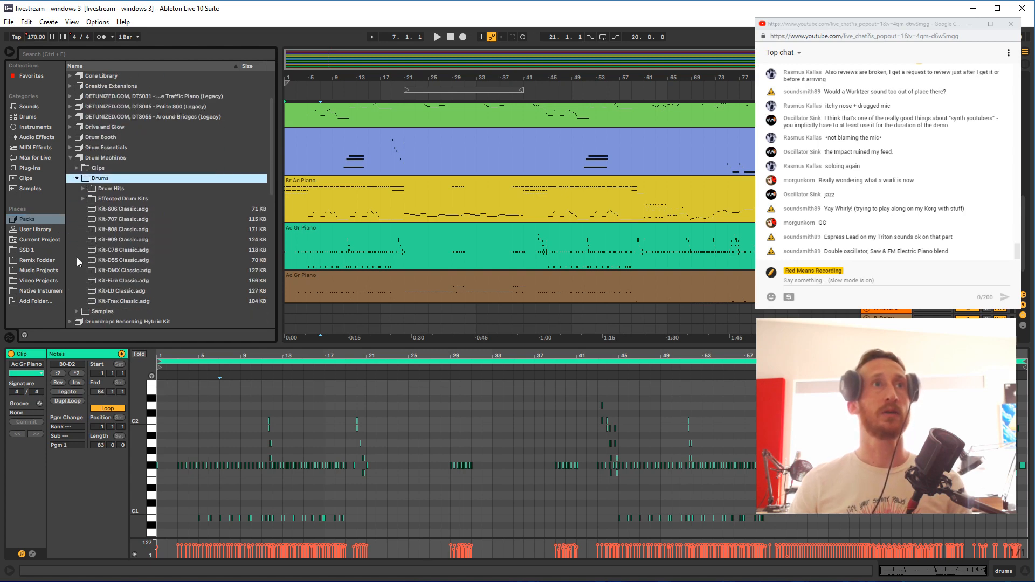
scroll(86, 264, down, 2)
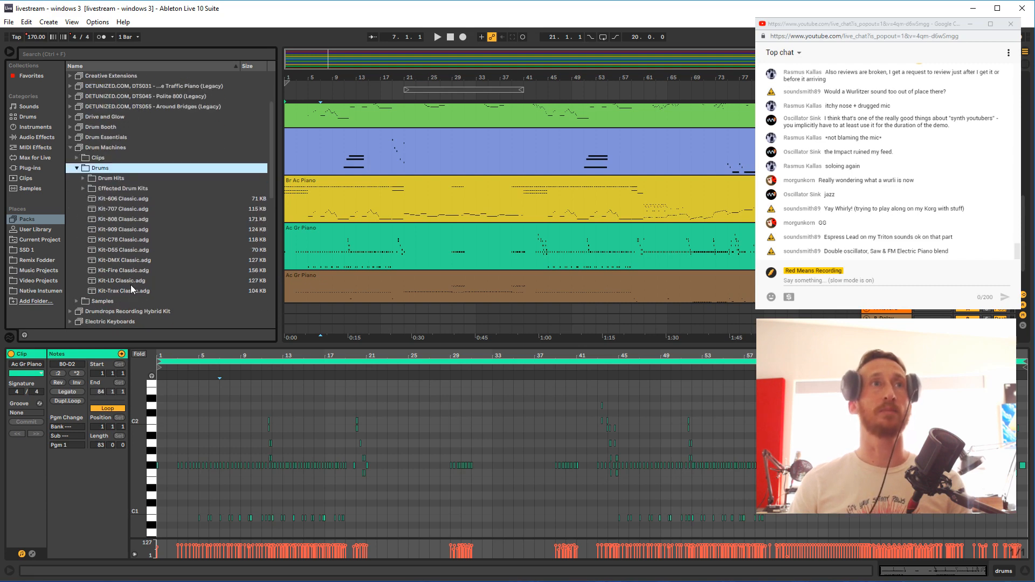
Audition the classic kits in the Drums folder, including Kit-DMX, Kit-Fire, Kit-Trax, Kit-C78 and Kit-606
click(130, 262)
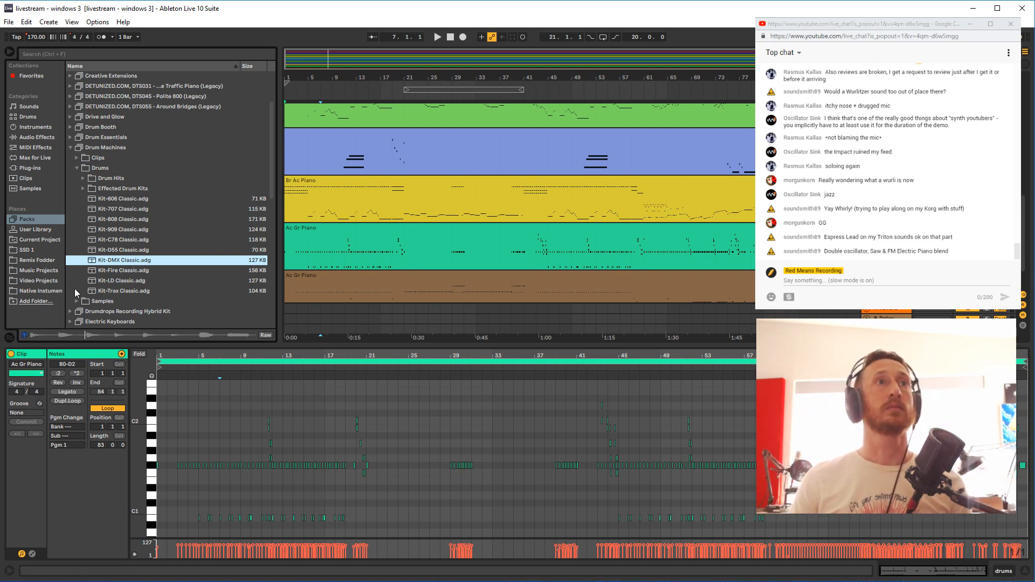
key(Down)
key(Down)
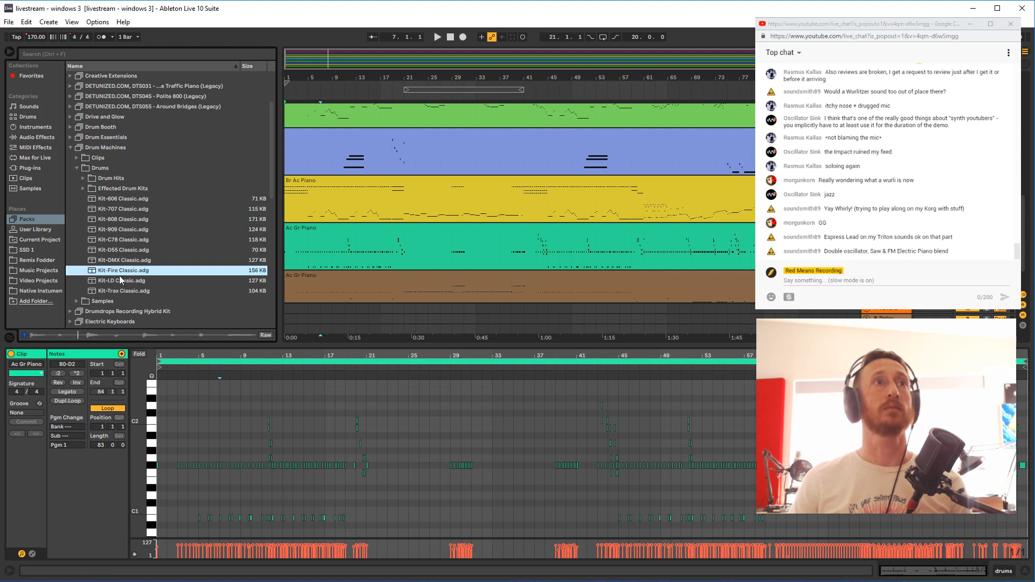
key(Down)
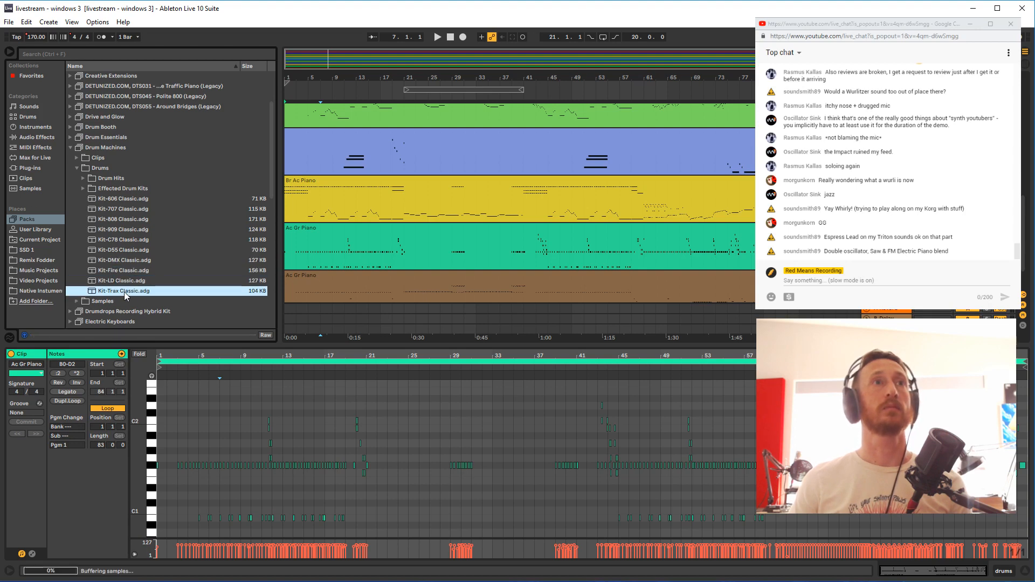
click(124, 250)
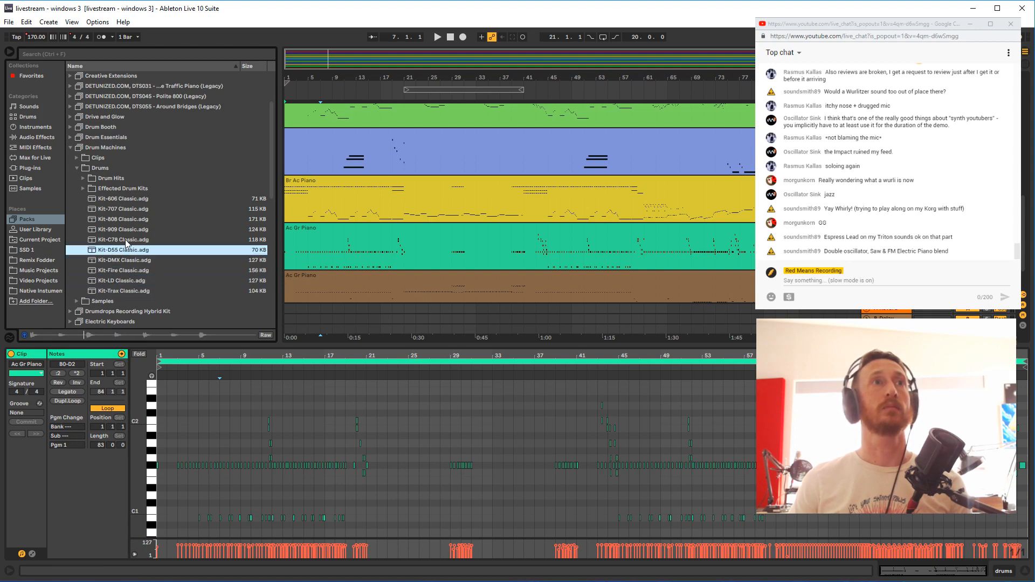
click(125, 239)
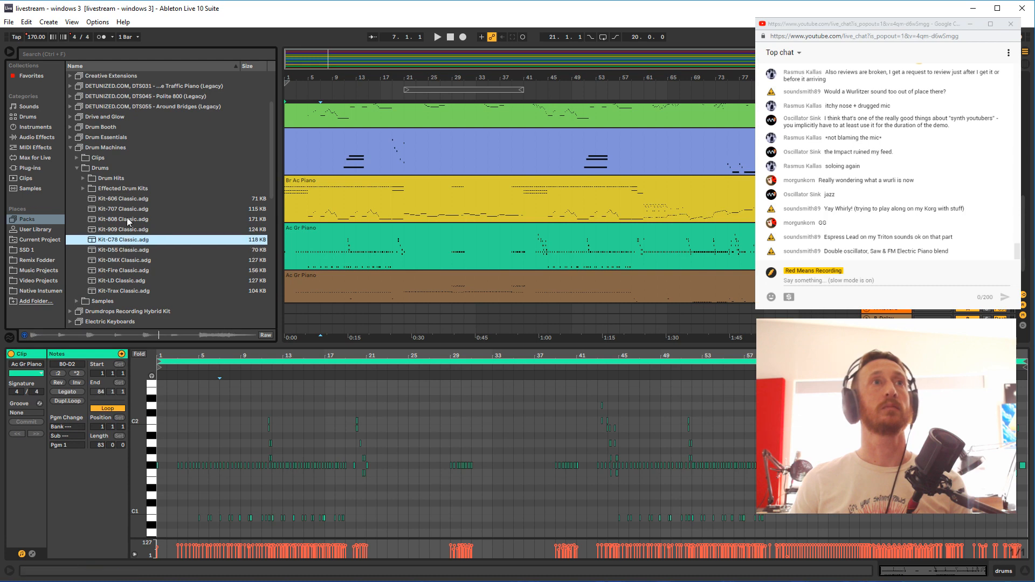
click(131, 197)
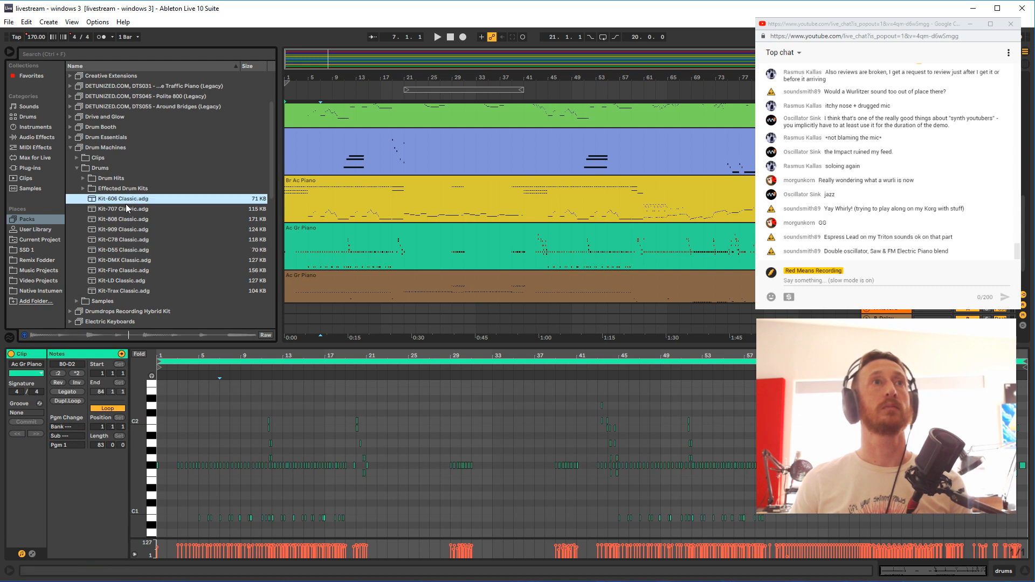
Load Kit-707 Classic onto the drums track and reopen its Ac Gr Piano clip in the note editor
click(126, 210)
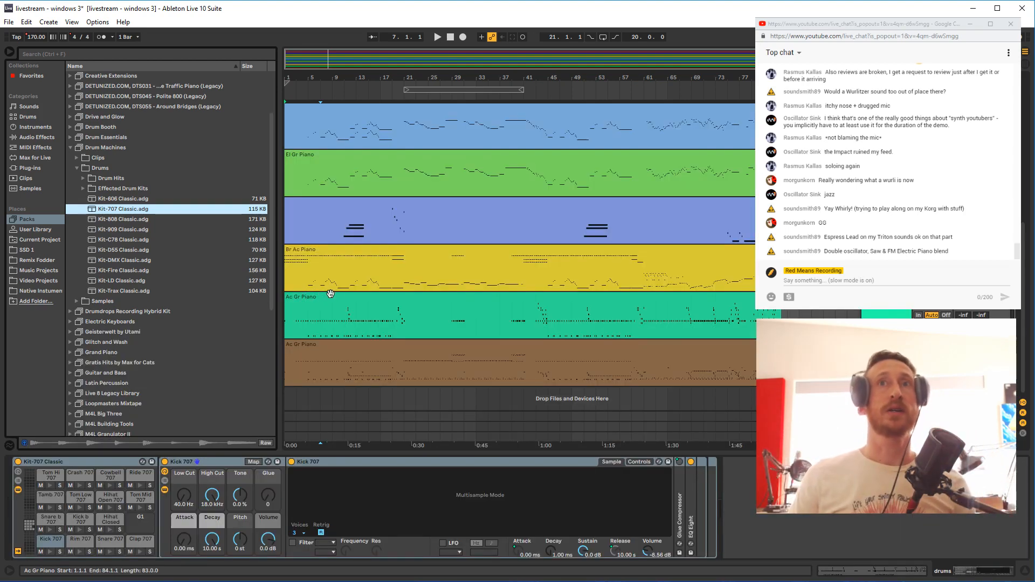
click(336, 322)
double_click(316, 319)
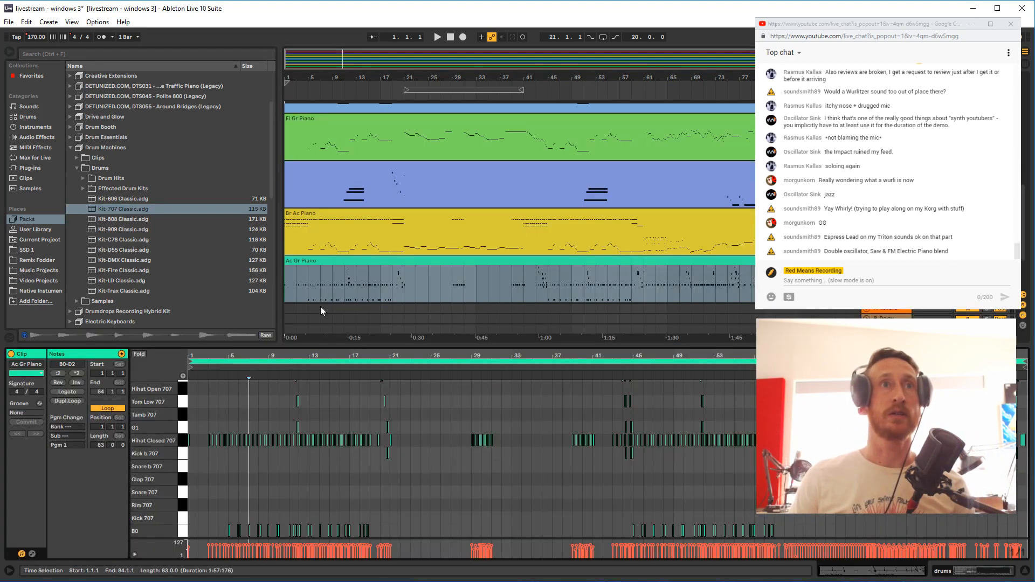
Play the drums clip with the 707 kit and check which pads its notes trigger
click(219, 477)
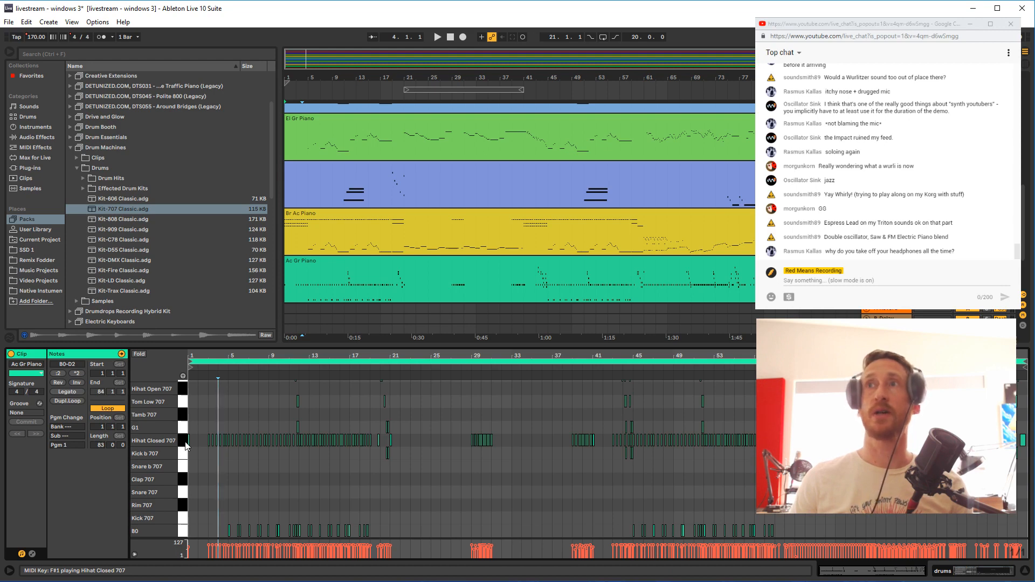
click(268, 458)
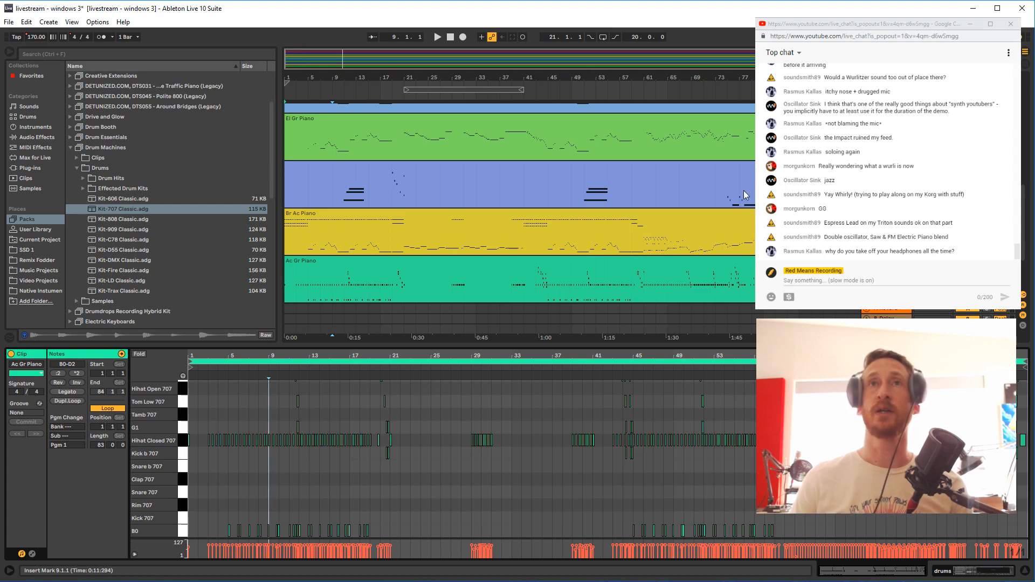
scroll(743, 189, up, 5)
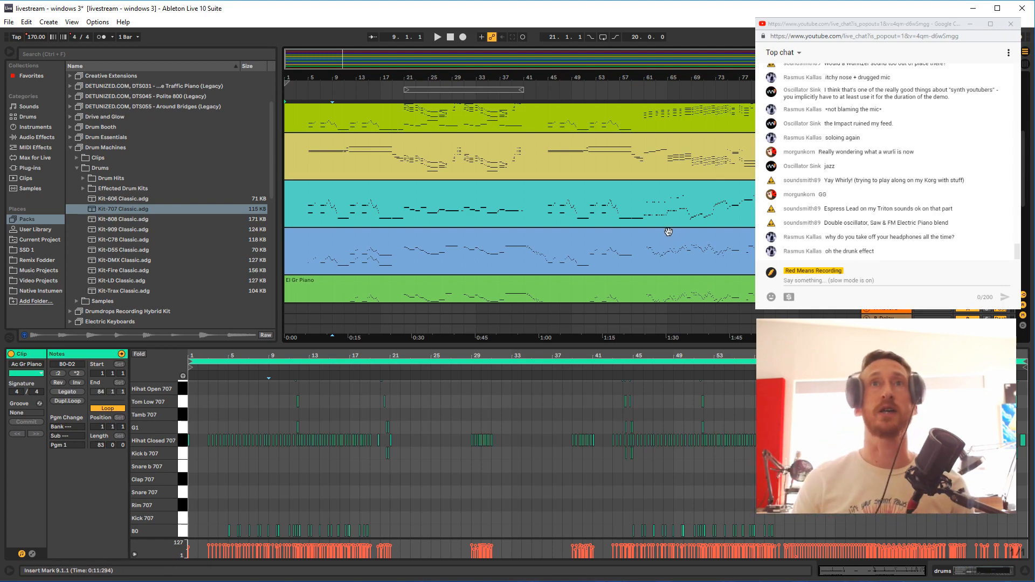
scroll(670, 244, down, 4)
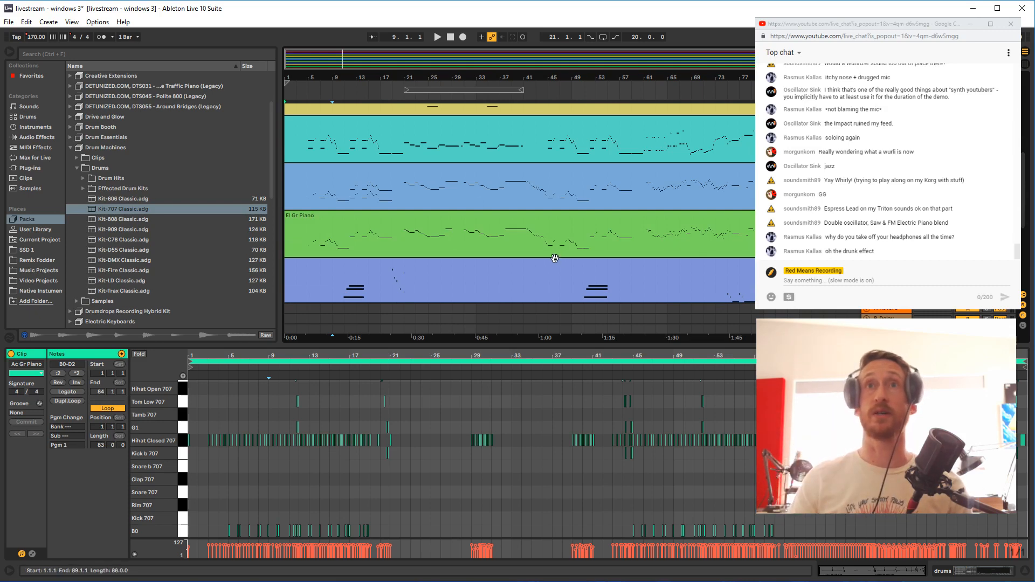
scroll(539, 243, down, 8)
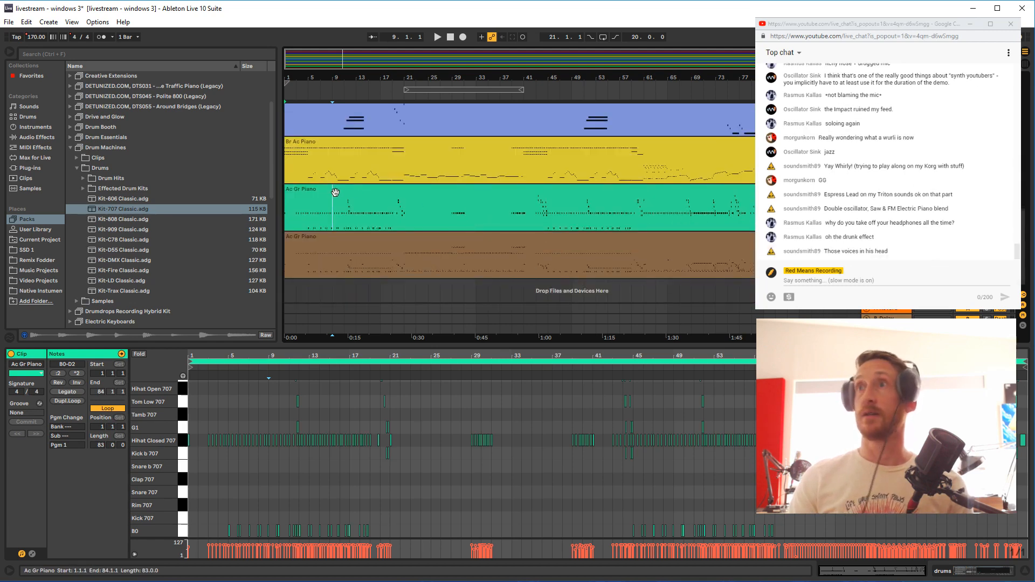
key(space)
click(309, 228)
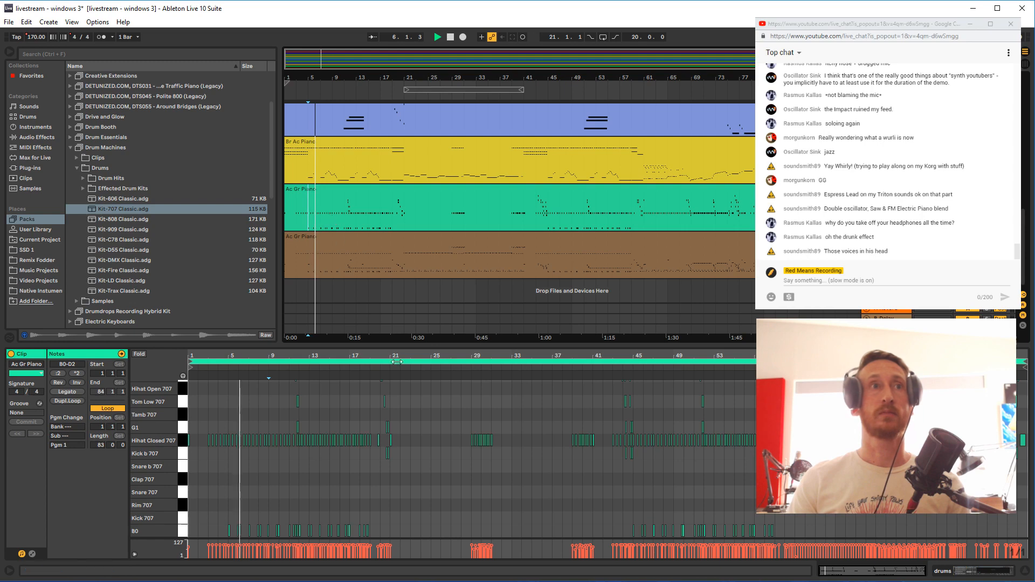
click(406, 456)
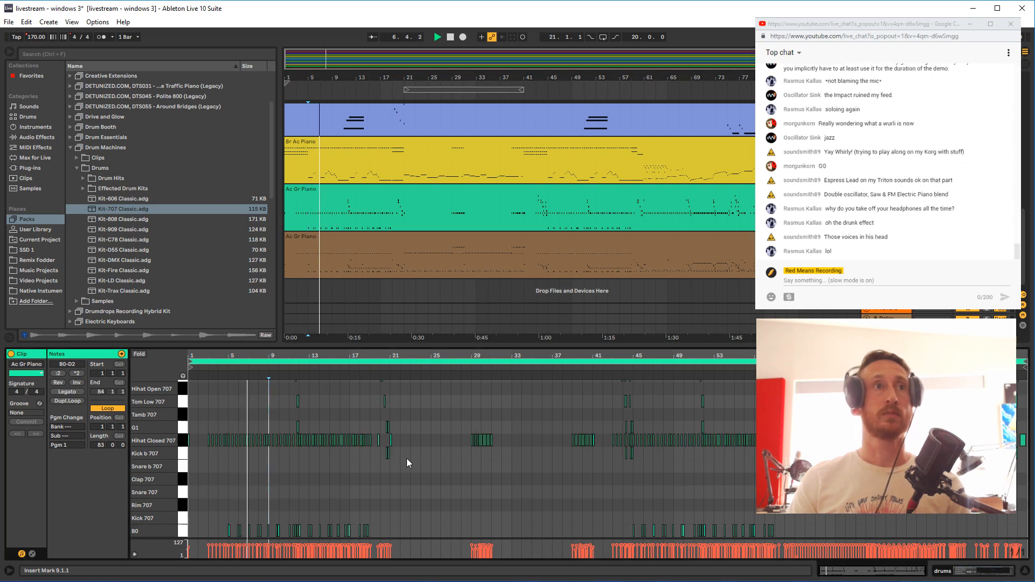
click(484, 495)
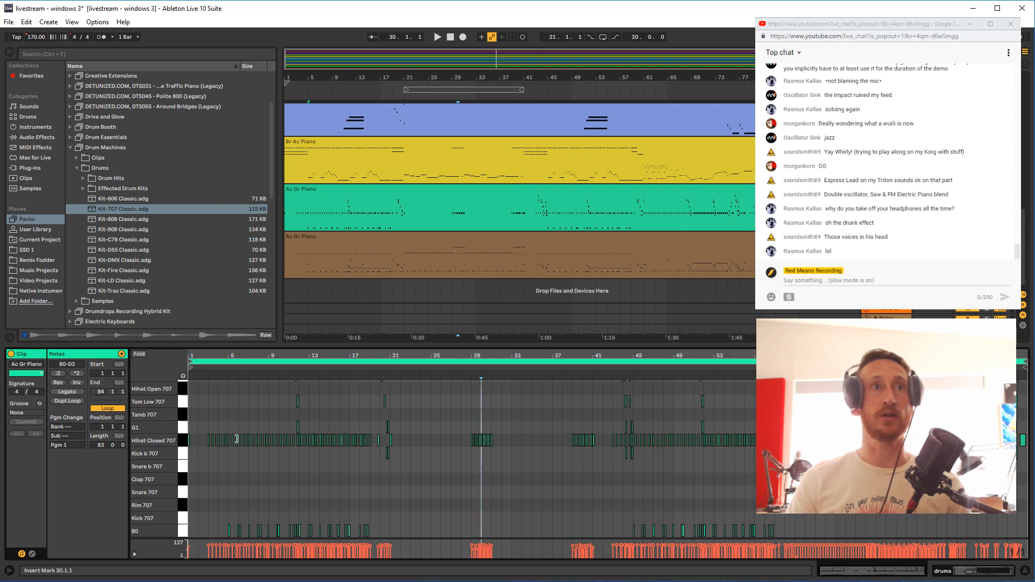
Select all B0 notes in the drums clip and transpose them up a semitone to C1, the Kick 707 pad
drag(202, 511, 388, 538)
click(183, 531)
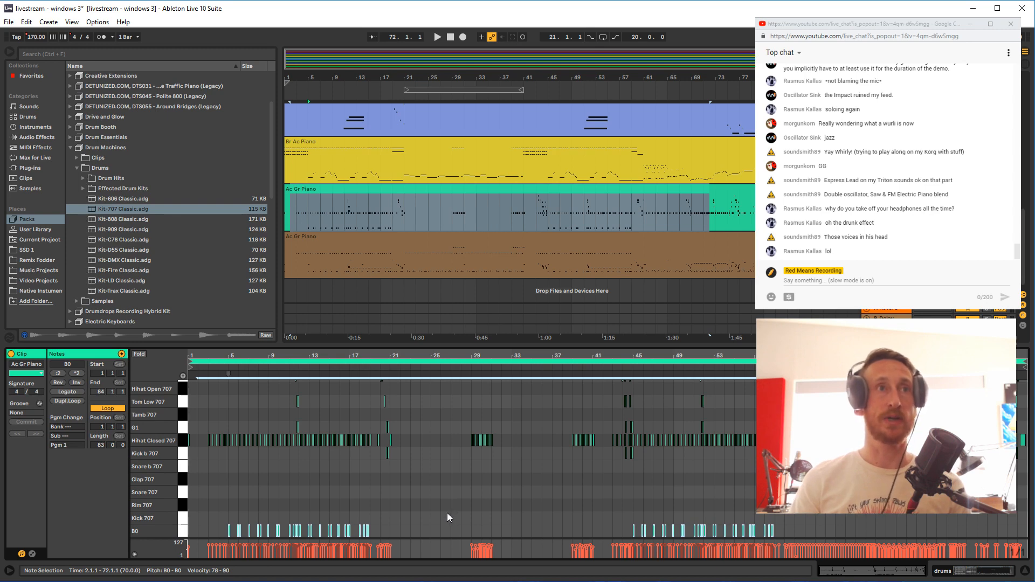
key(Up)
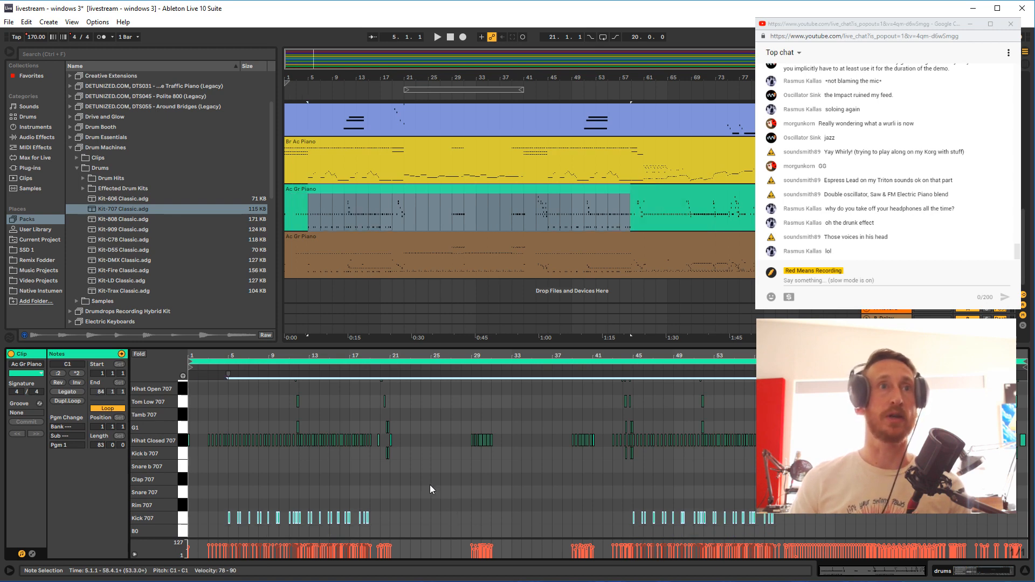
Play the drums clip, check its pad assignments, and fold the note editor to show only the used pads
key(space)
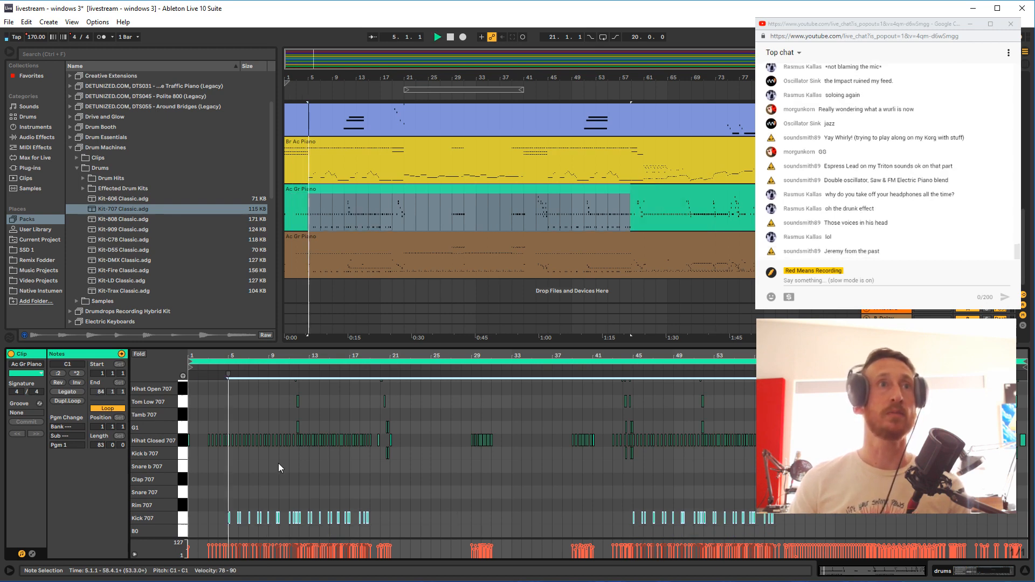
click(284, 419)
scroll(284, 429, up, 3)
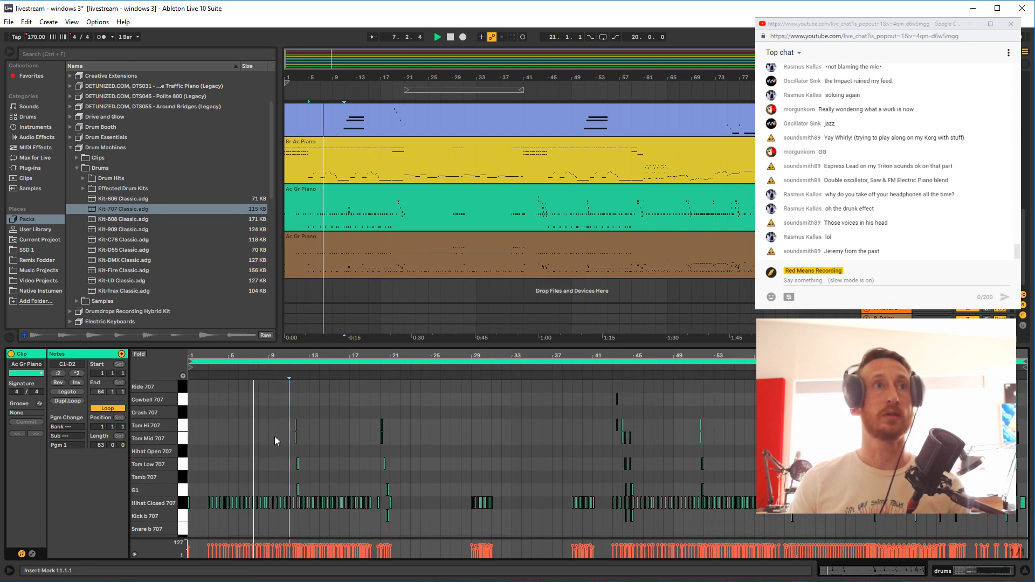
scroll(272, 439, down, 2)
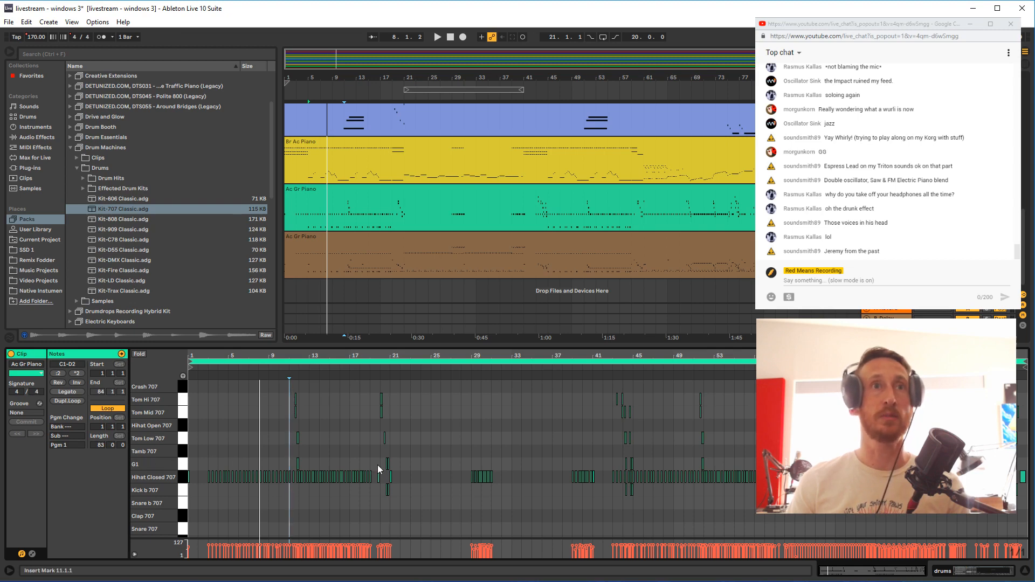
scroll(490, 488, down, 3)
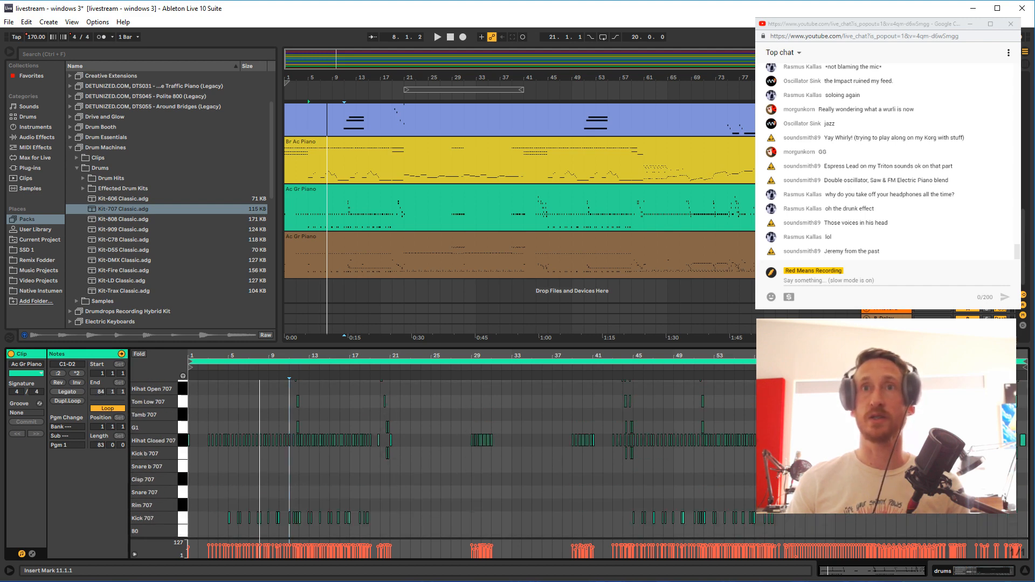
scroll(664, 464, up, 5)
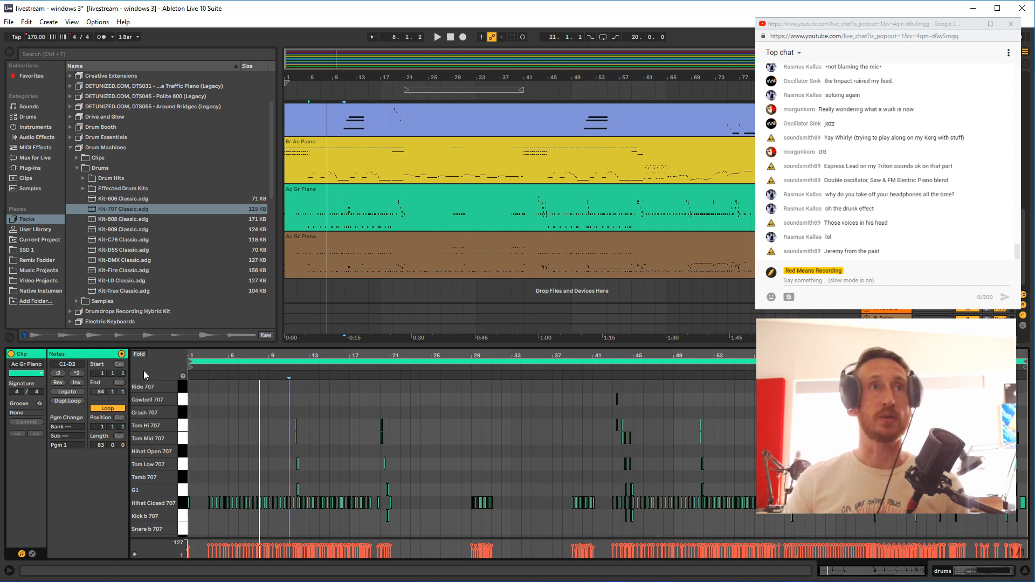
click(139, 354)
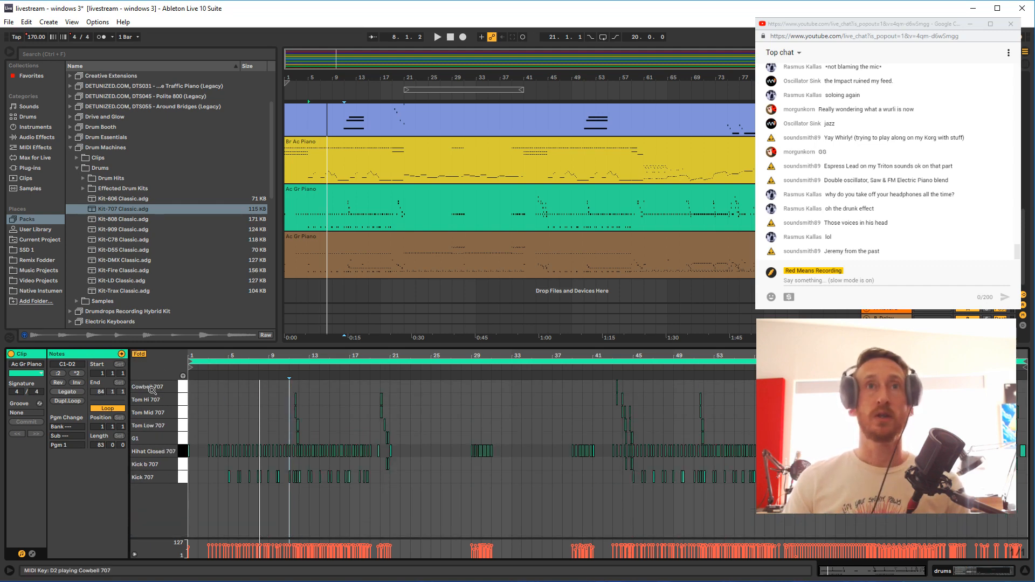
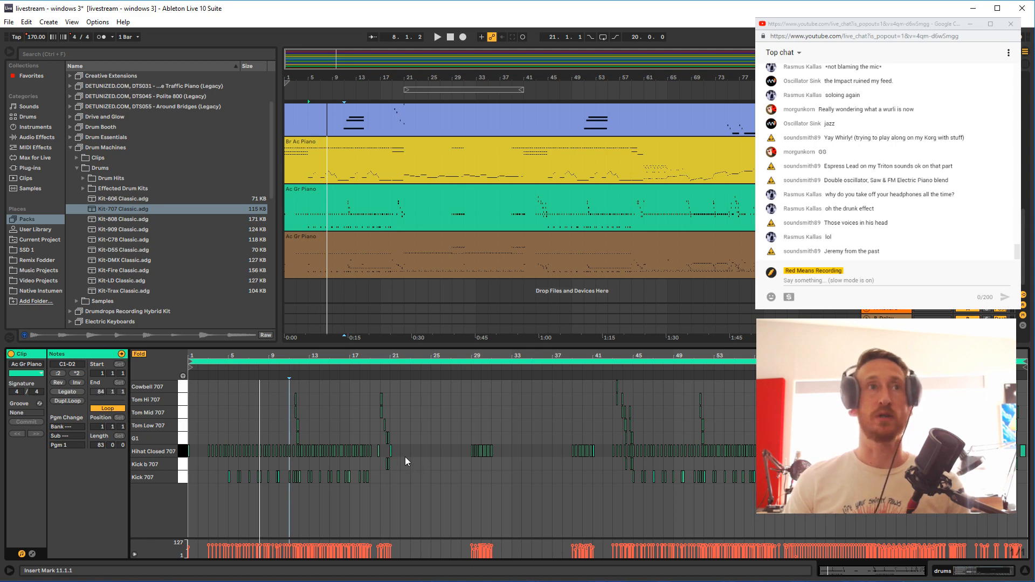
Play the drums part again and insert an empty MIDI track directly below the drums track
click(344, 198)
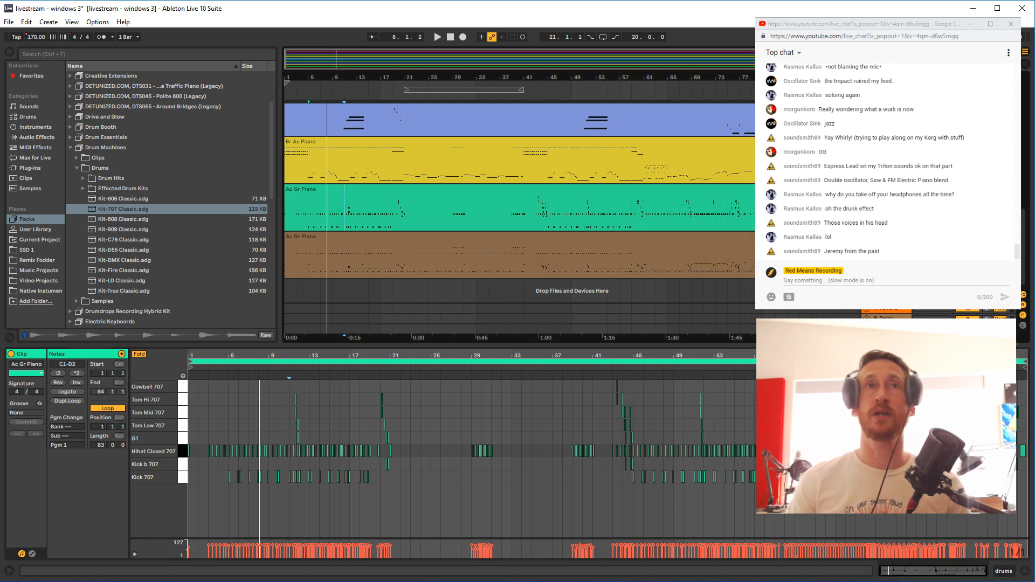
key(space)
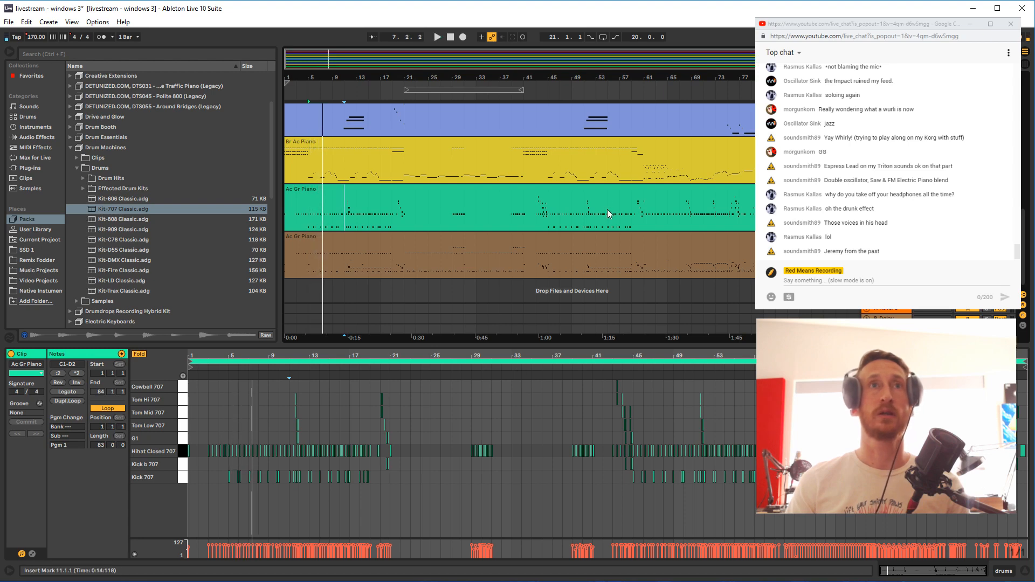
click(609, 192)
key(space)
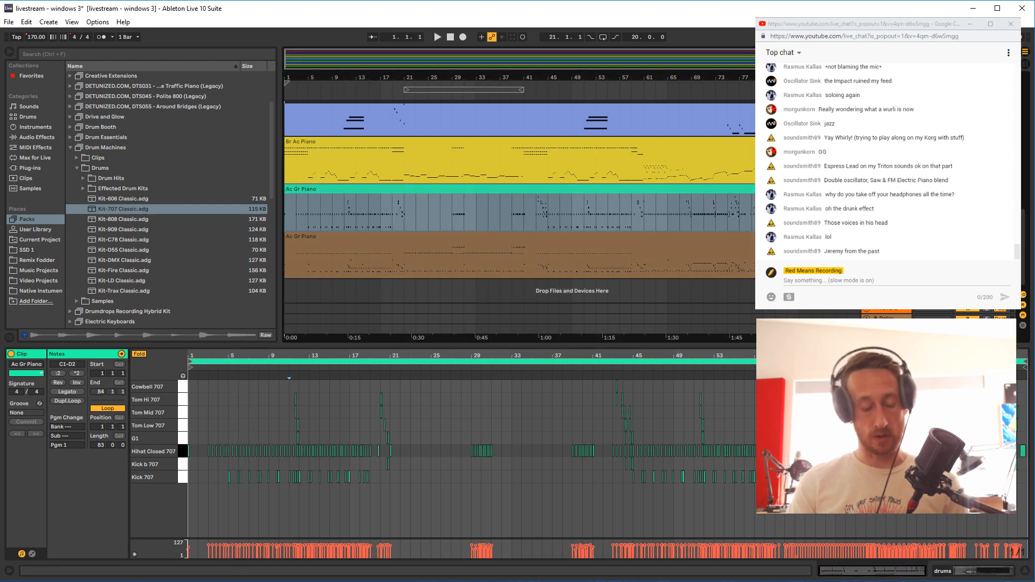
click(728, 201)
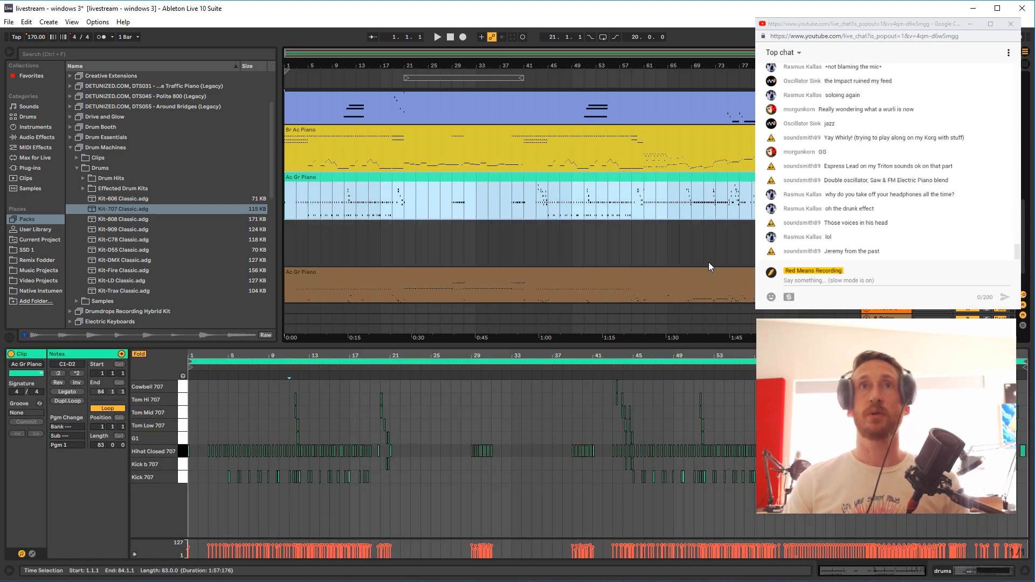
Copy all notes of the drums clip into a new 88-bar MIDI clip on the empty track below it
click(685, 399)
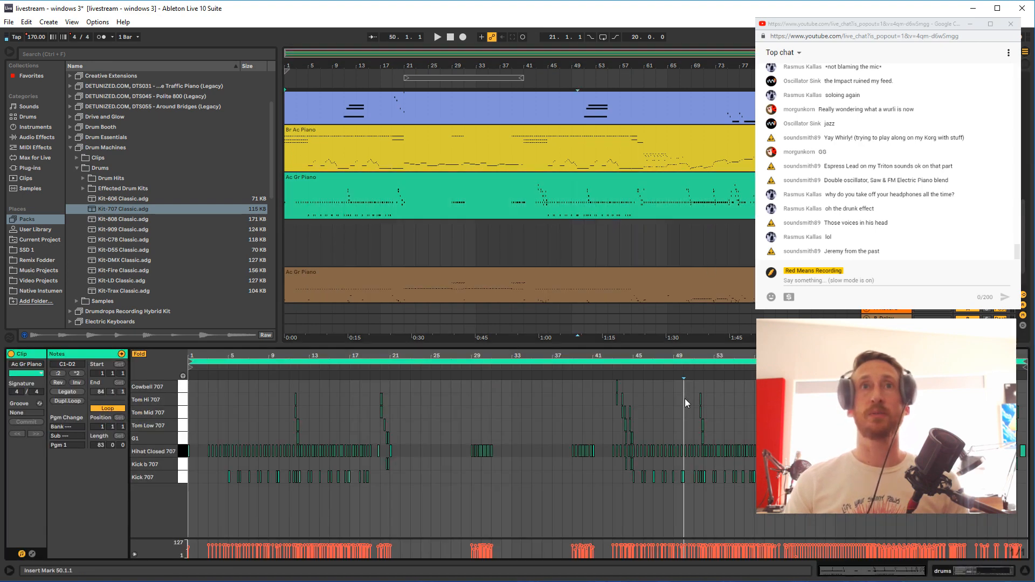
key(ctrl+a)
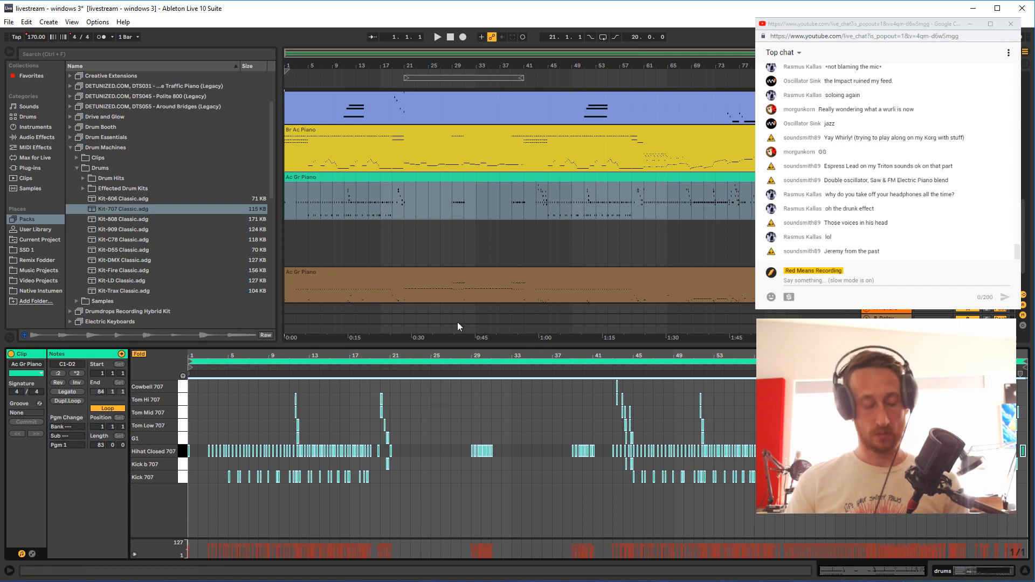
drag(812, 244, 187, 245)
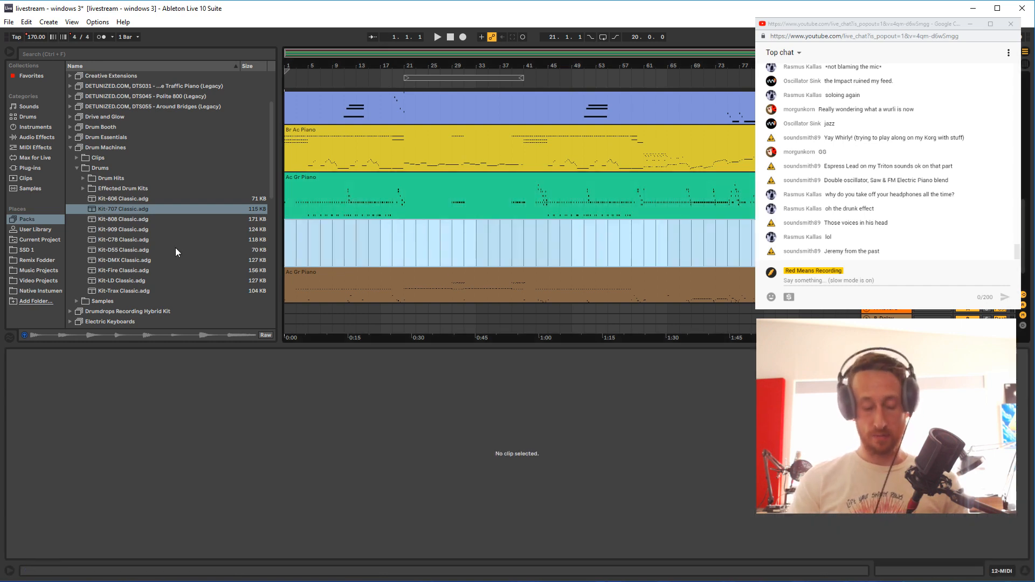
key(ctrl+shift+m)
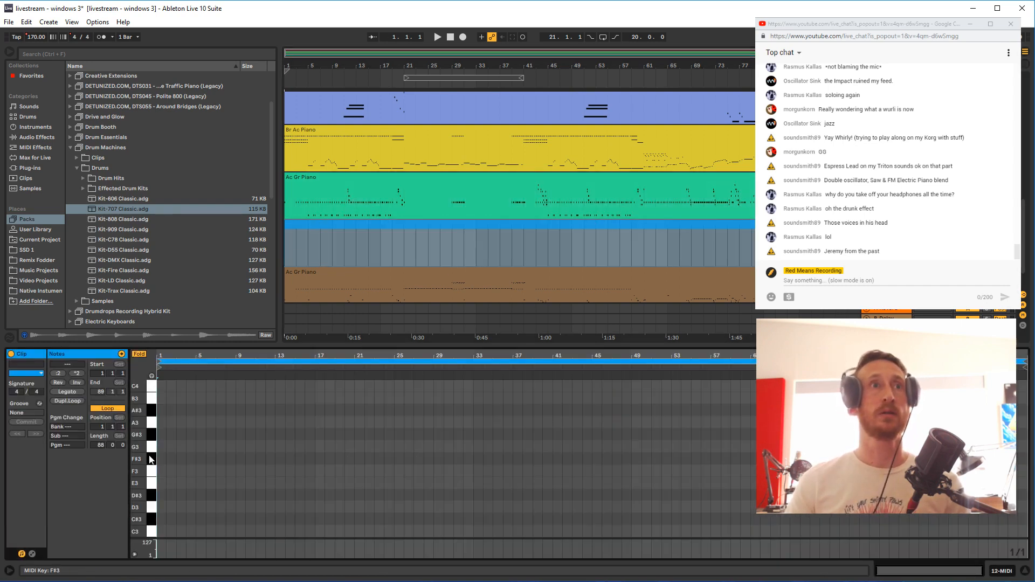
key(ctrl+v)
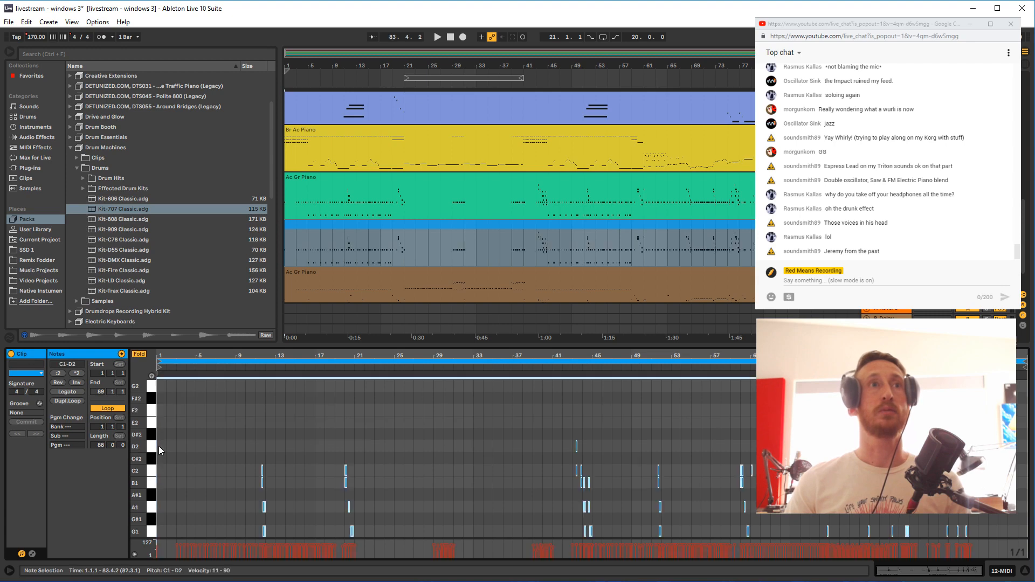
click(175, 443)
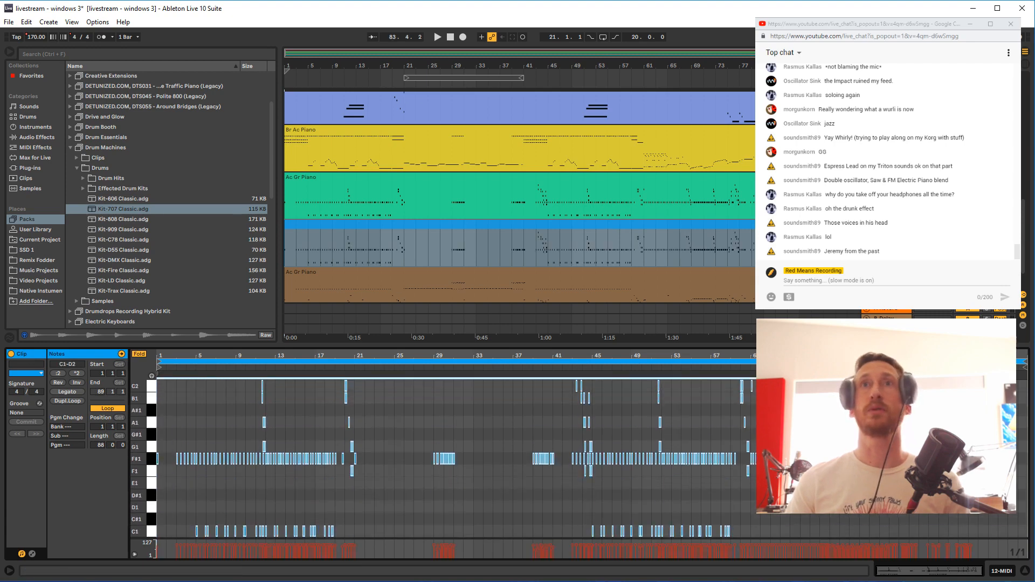
Delete the original drums track and load the Kit-707 Classic drum rack onto the track holding the copied notes
key(Delete)
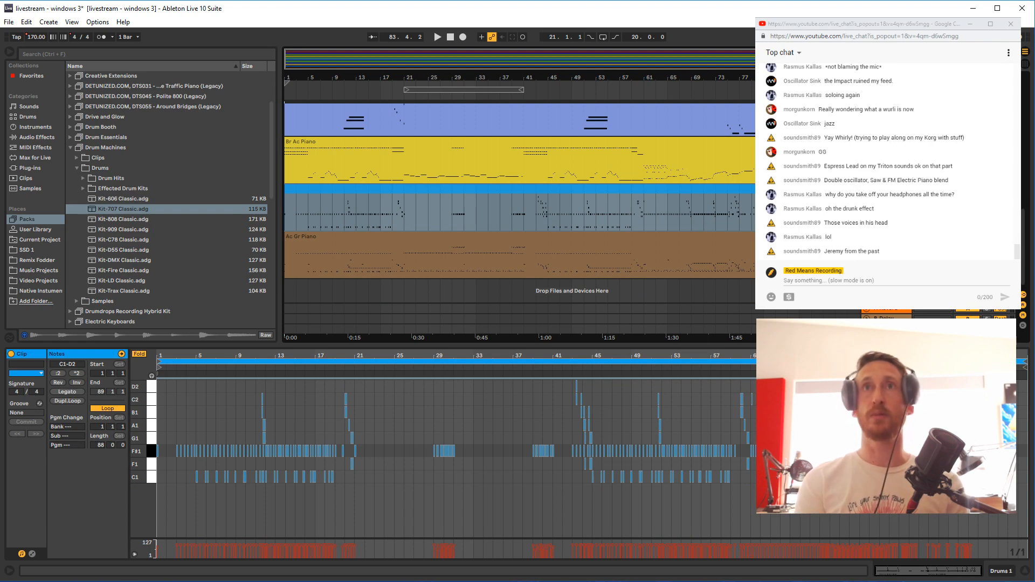
key(space)
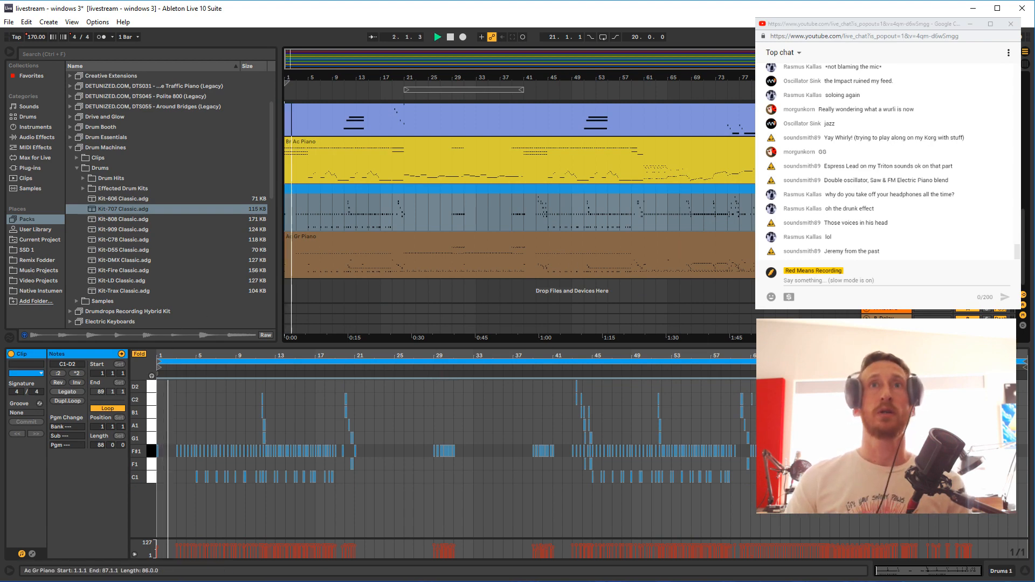
click(114, 209)
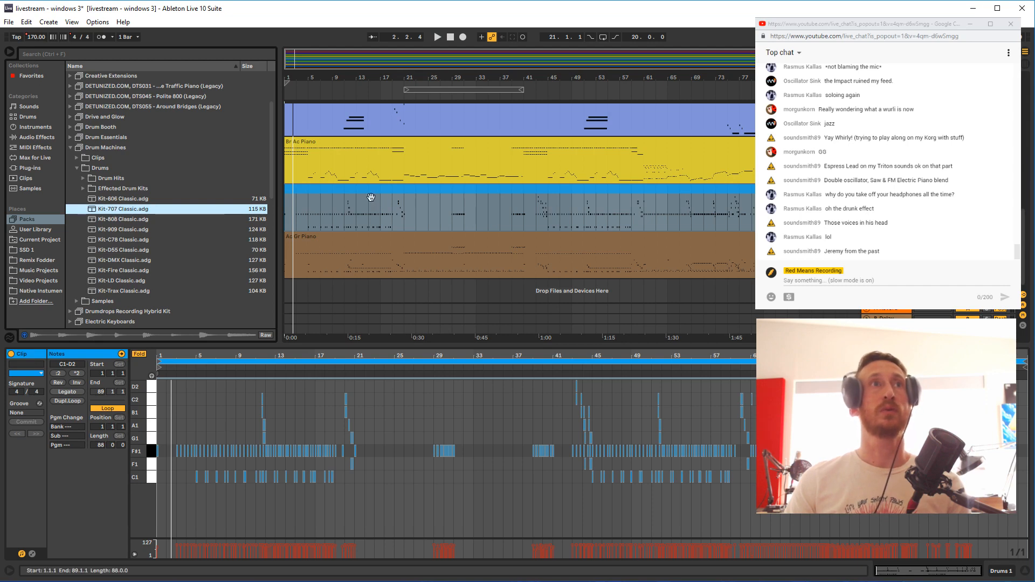
click(339, 226)
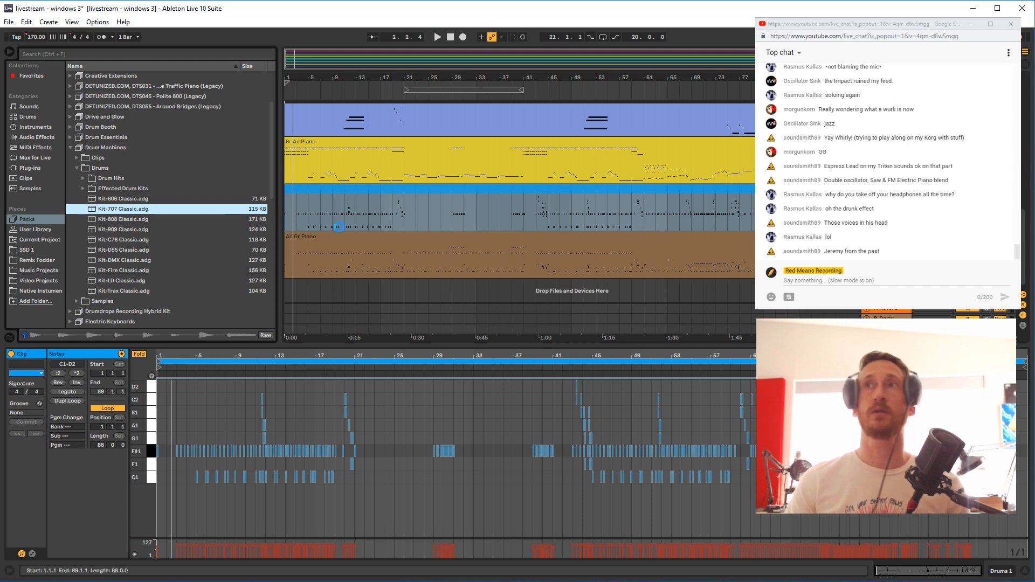
key(shift+Tab)
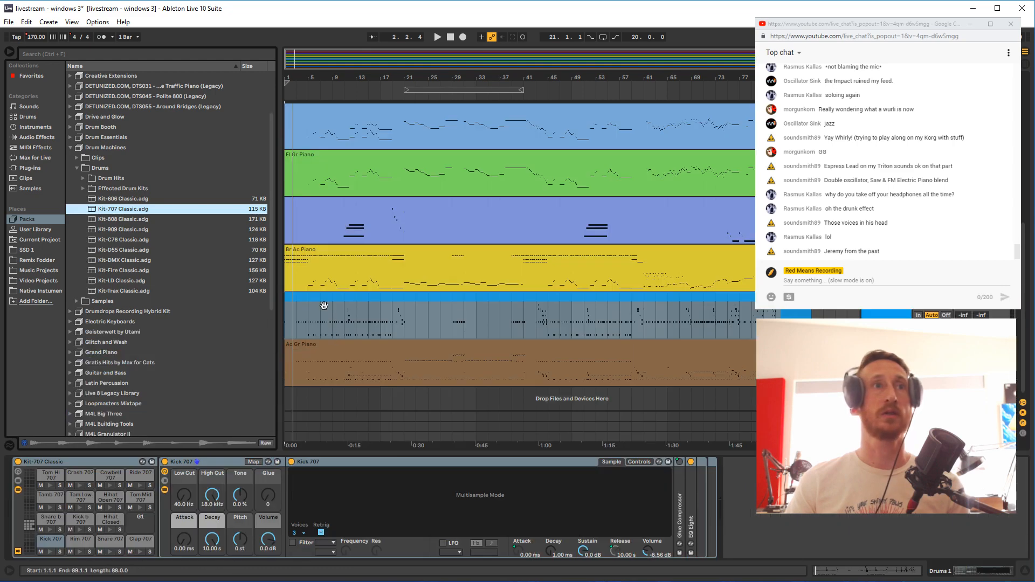
Open the copied drums clip in the note editor and play it through the 707 kit to check each note row
click(320, 323)
key(space)
double_click(399, 301)
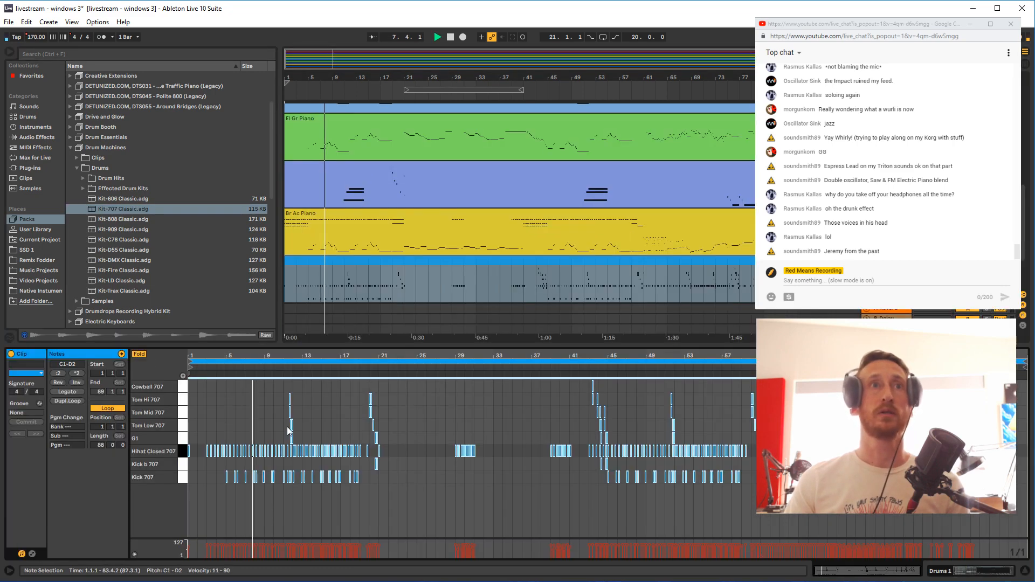
scroll(518, 216, down, 5)
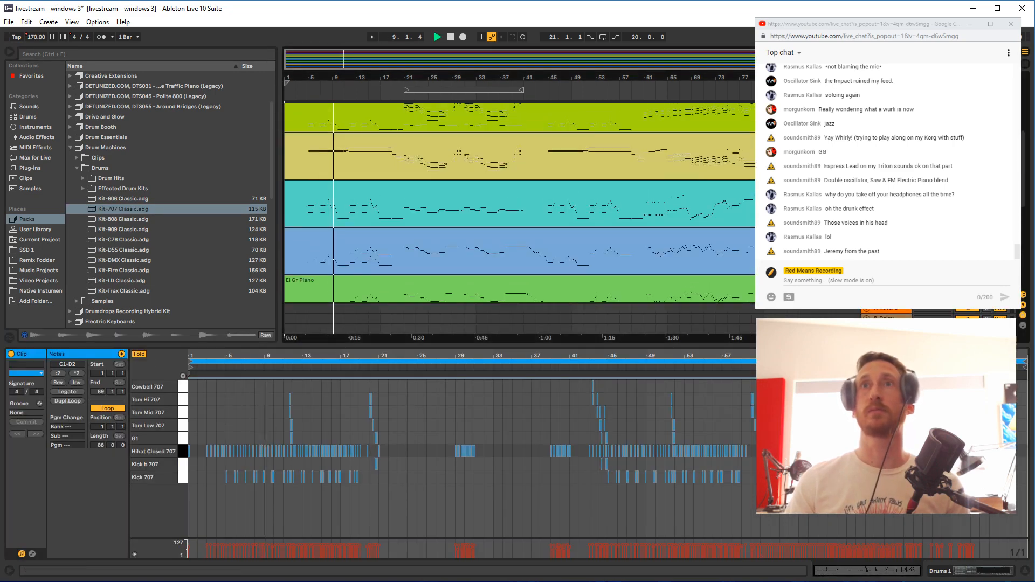
scroll(517, 216, down, 8)
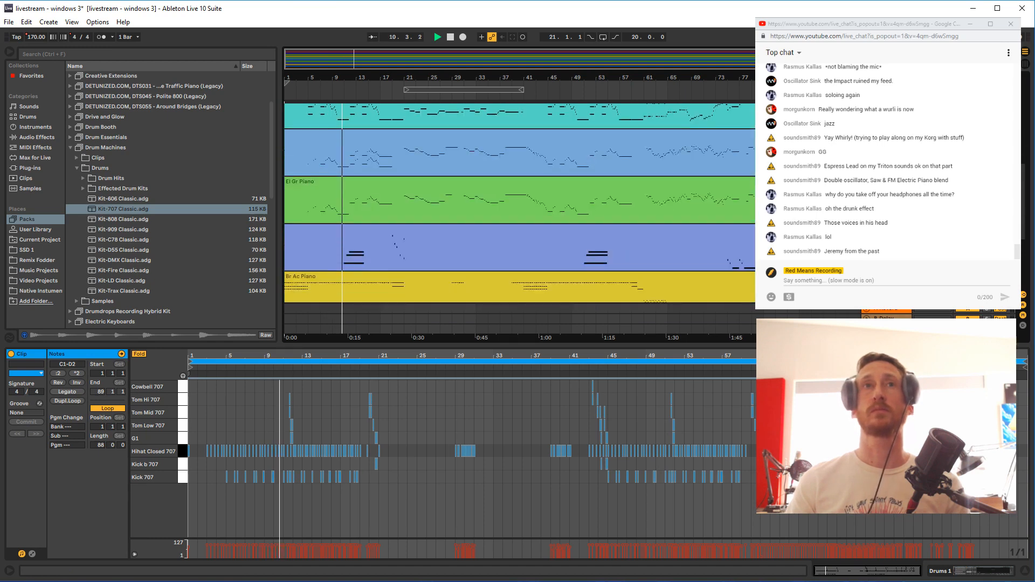
click(986, 189)
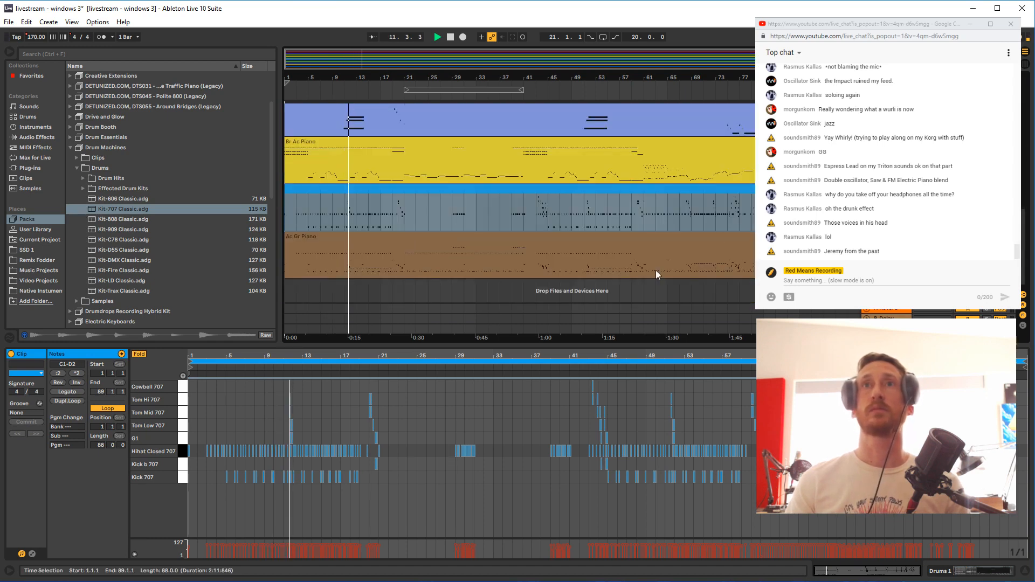
click(405, 416)
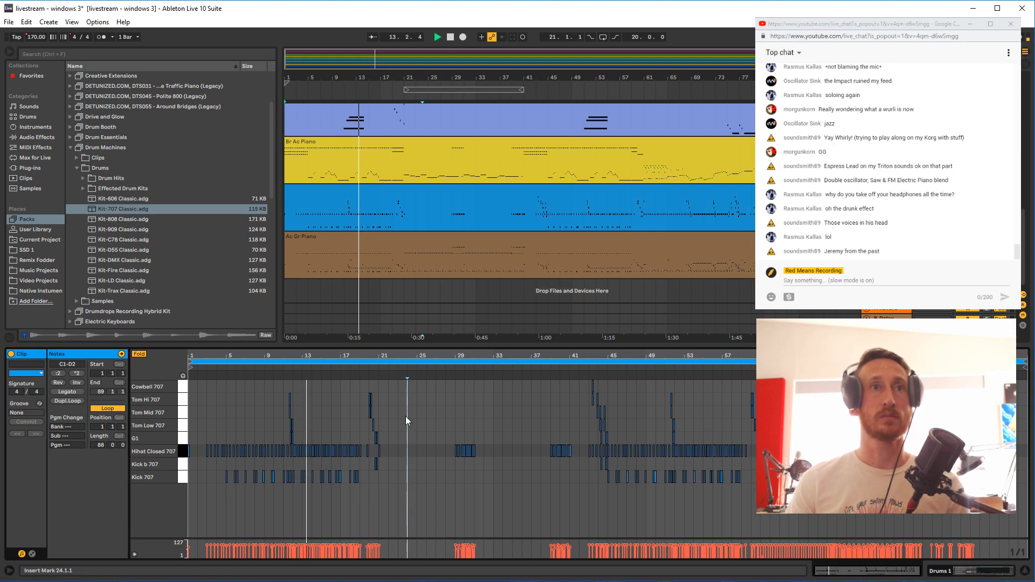
click(987, 189)
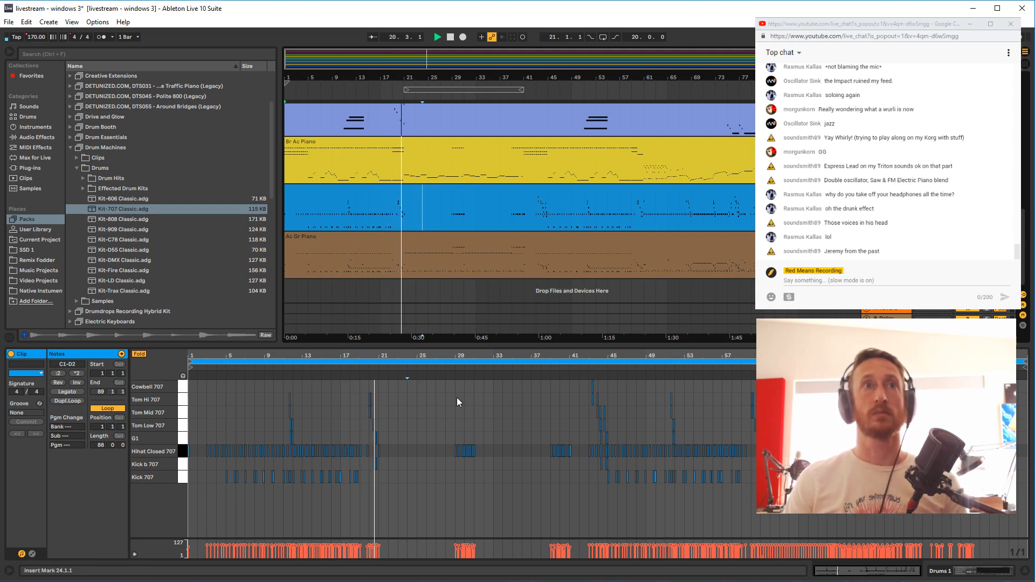
click(432, 464)
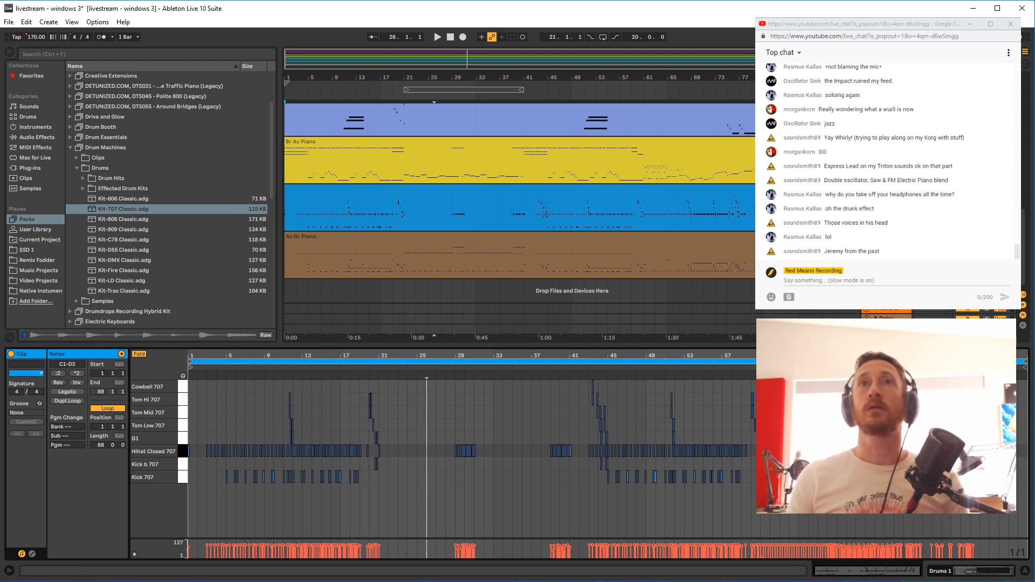
Delete the Kick b 707 notes around bar 20 in the drums clip
key(shift+Tab)
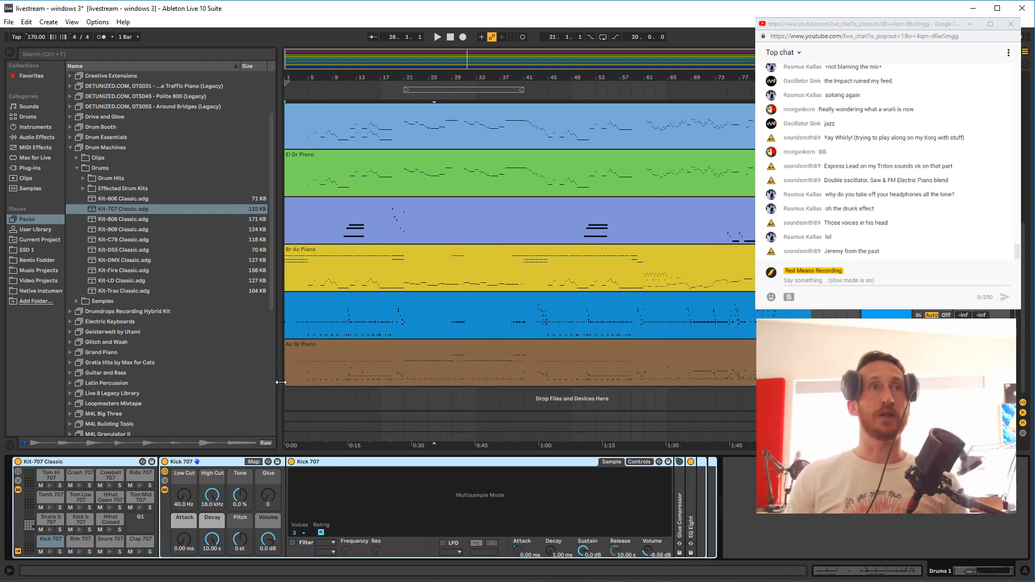
click(352, 316)
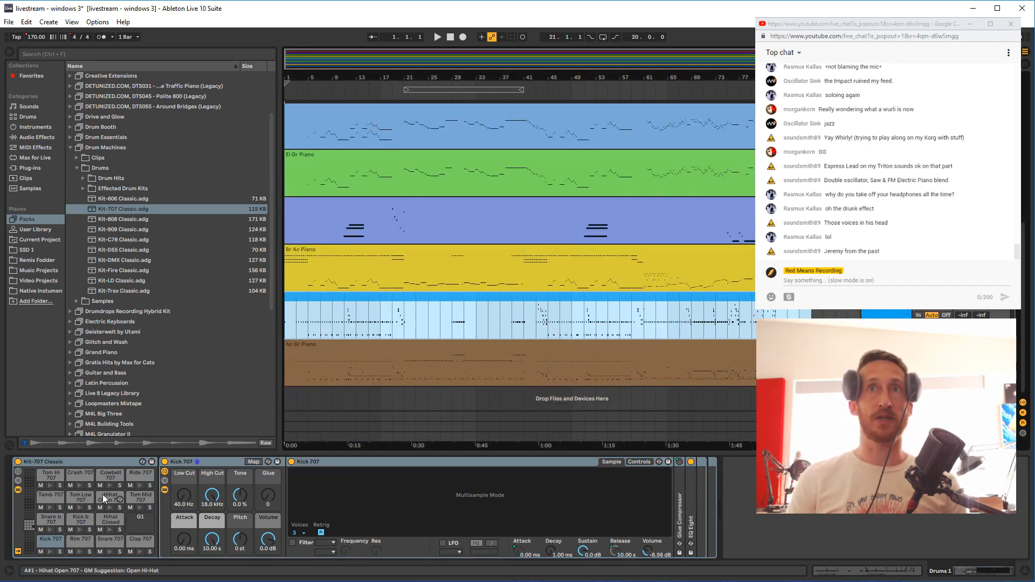
double_click(414, 329)
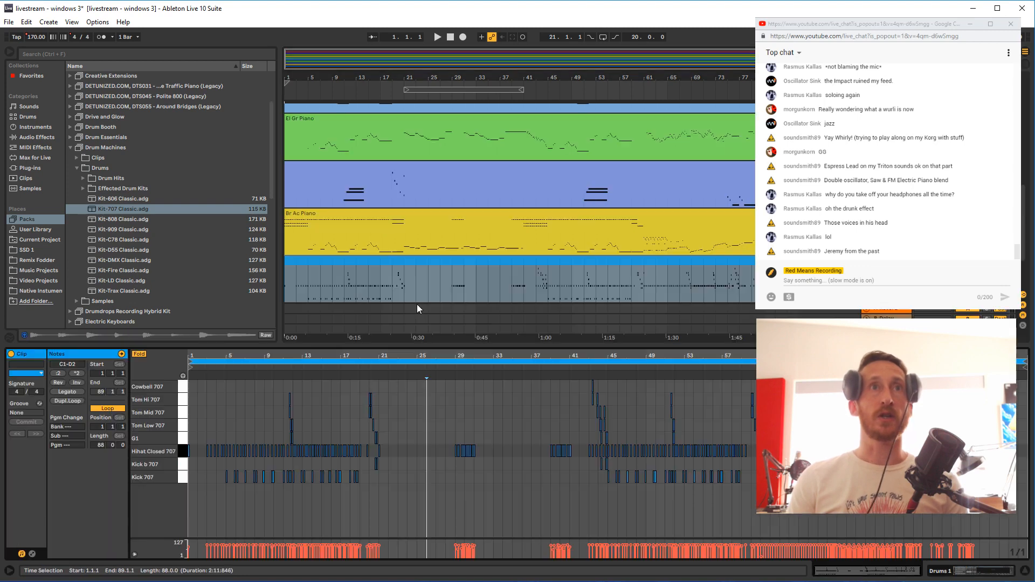
click(315, 505)
key(plus)
key(plus)
key(plus)
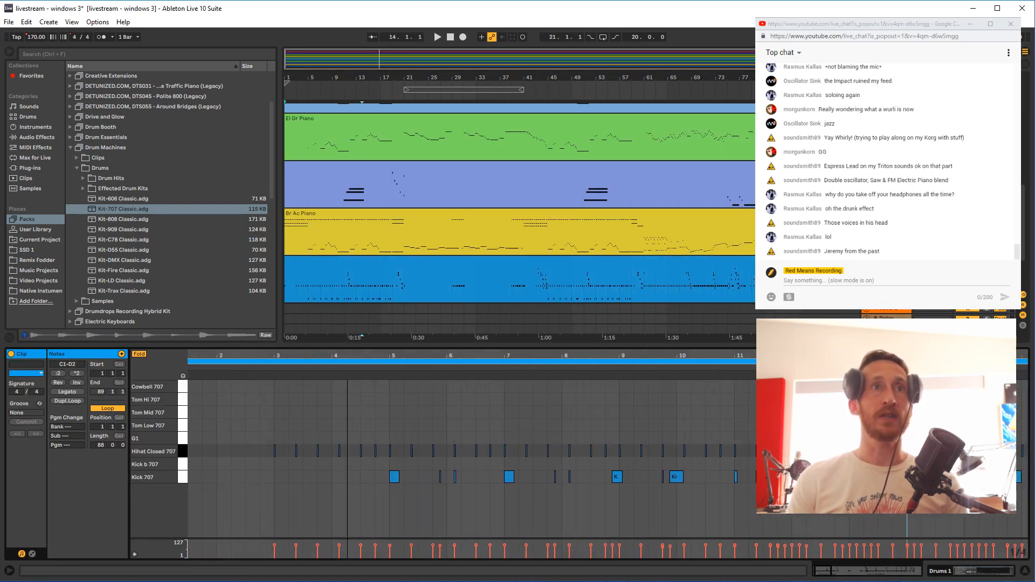
key(minus)
key(minus)
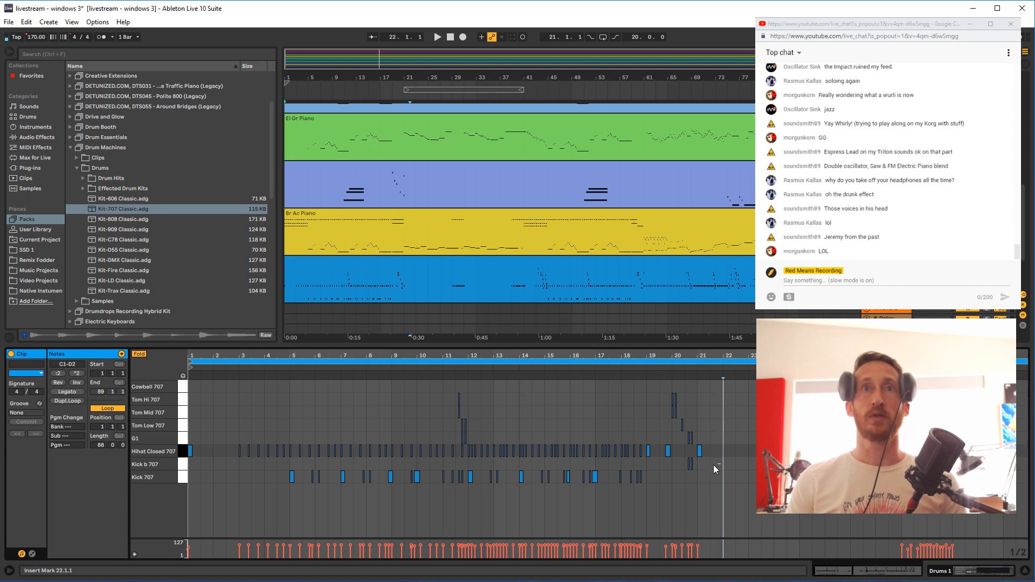
click(154, 465)
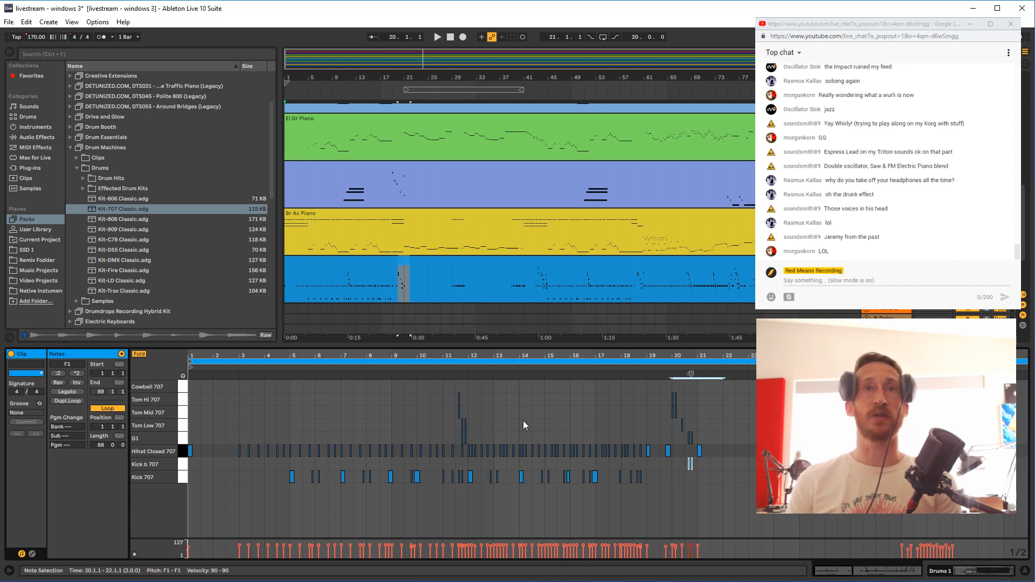
key(Delete)
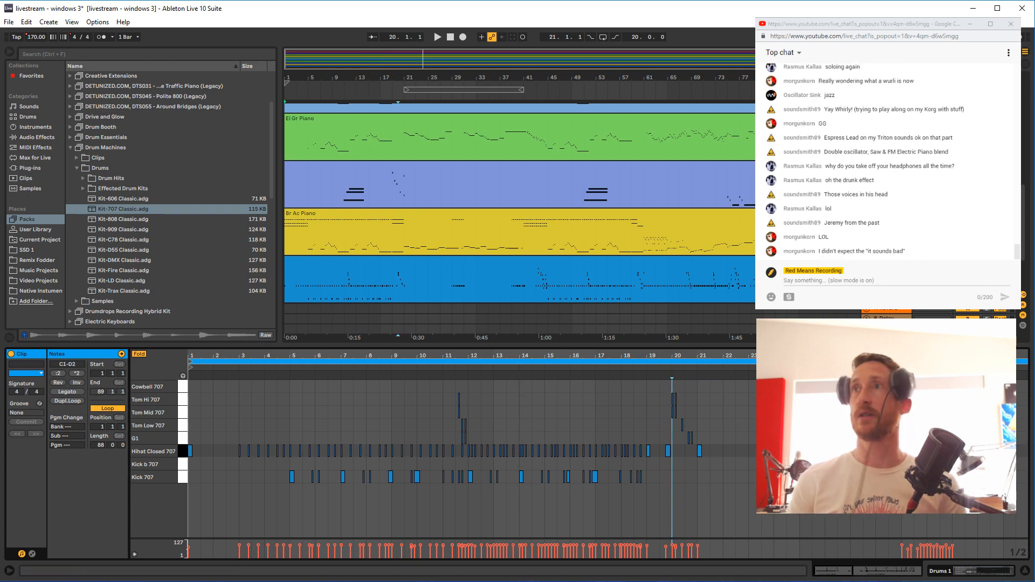
Delete the remaining Kick b 707 notes in the rest of the drums clip, from around bar 44 onward
scroll(594, 400, right, 1)
key(minus)
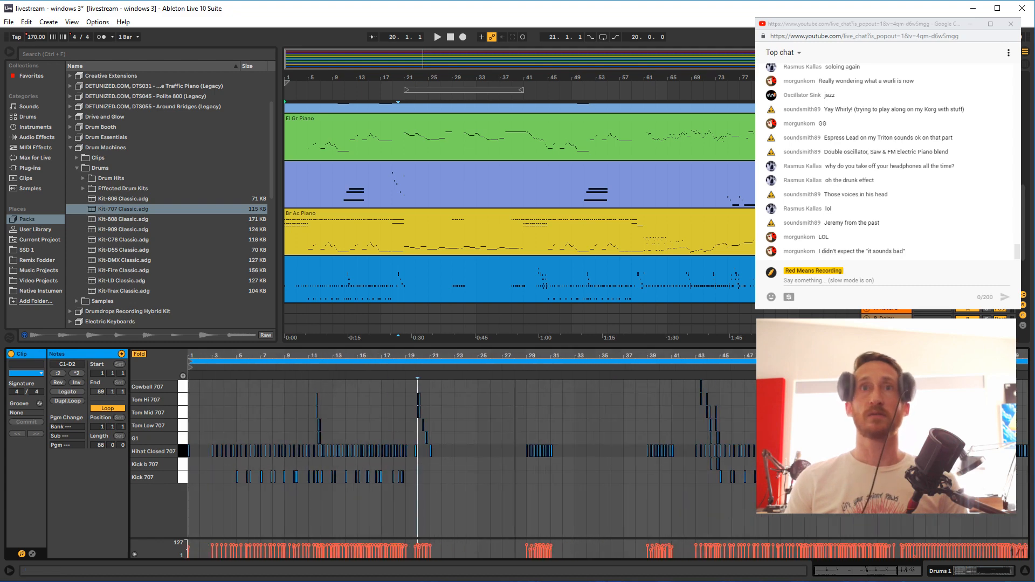
drag(539, 356, 188, 354)
drag(402, 469, 552, 465)
drag(454, 458, 814, 464)
key(Delete)
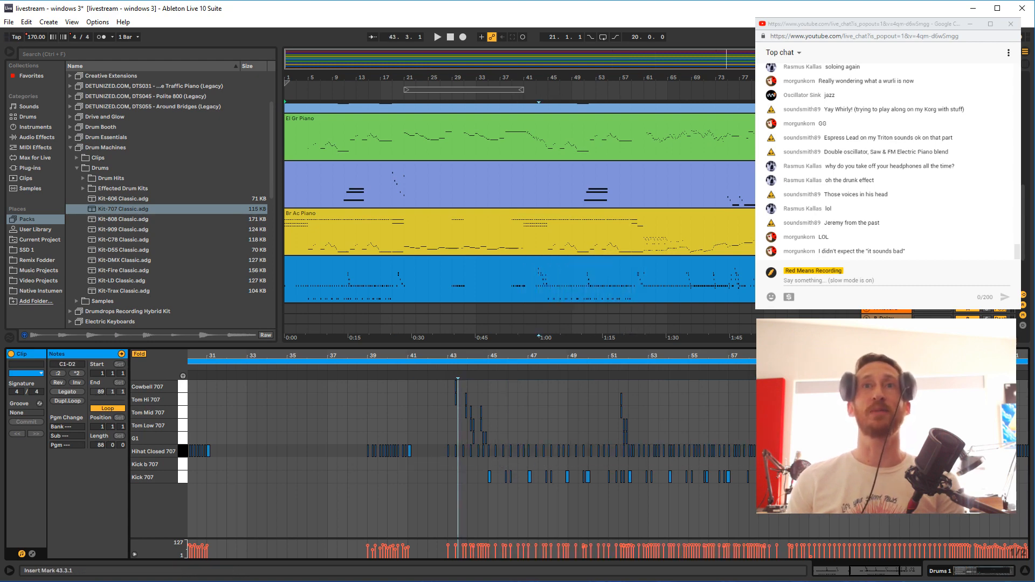
drag(1010, 461, 919, 465)
click(919, 465)
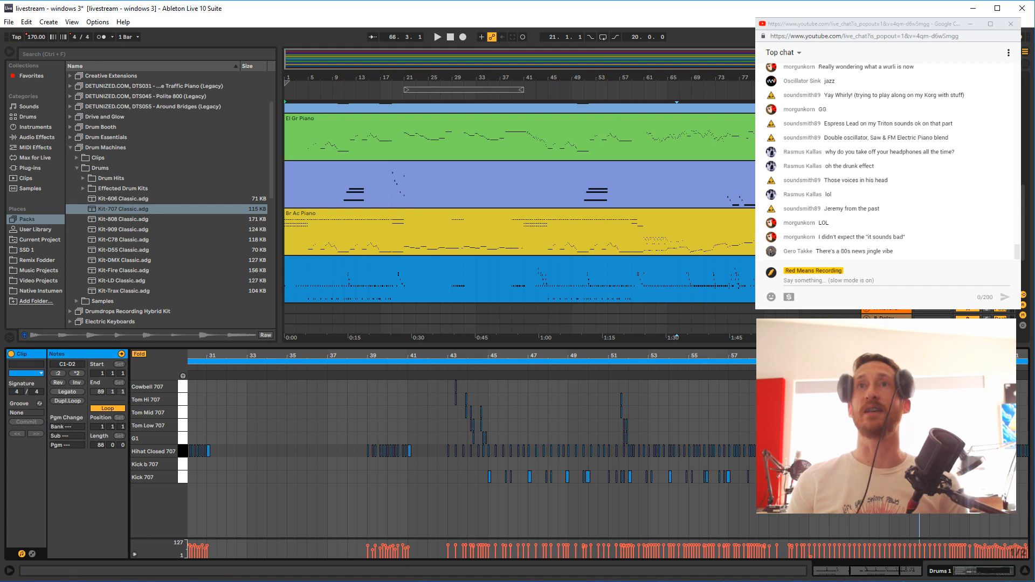
scroll(472, 432, right, 5)
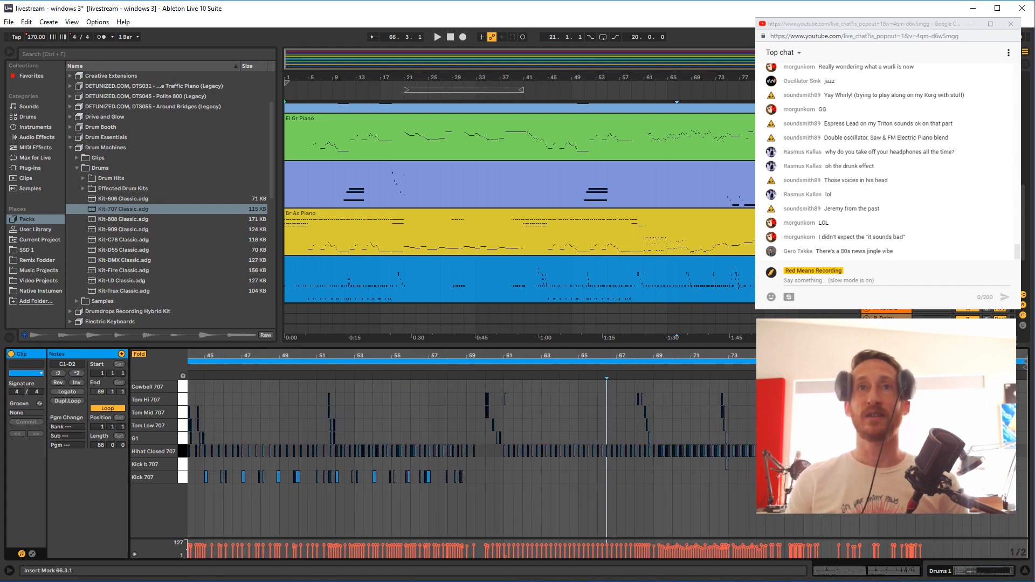
drag(939, 463, 704, 464)
click(705, 464)
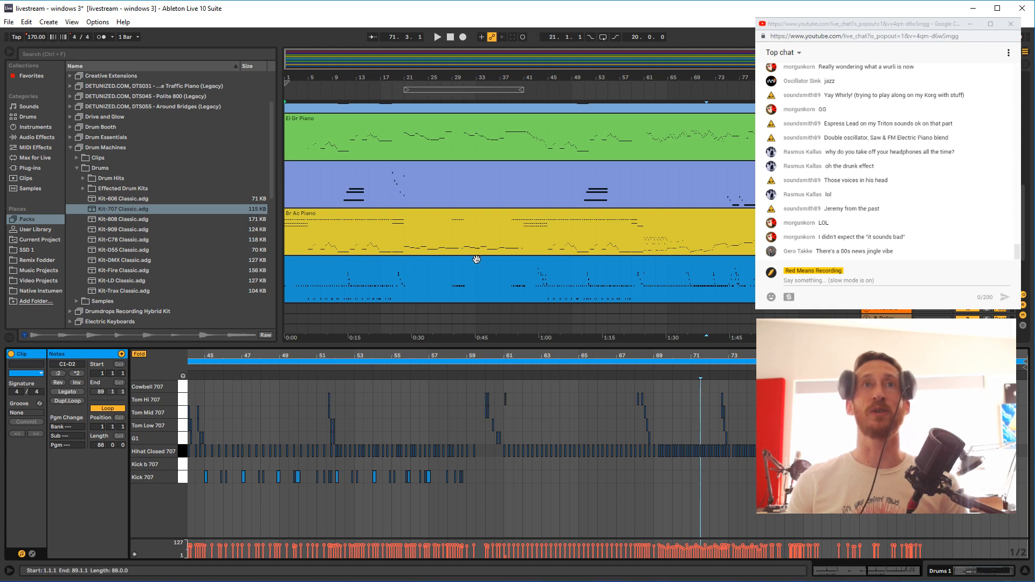
Copy the Tom Mid 707 pad onto the empty G1 pad and set the copy's Pitch to -7 st
scroll(473, 279, down, 3)
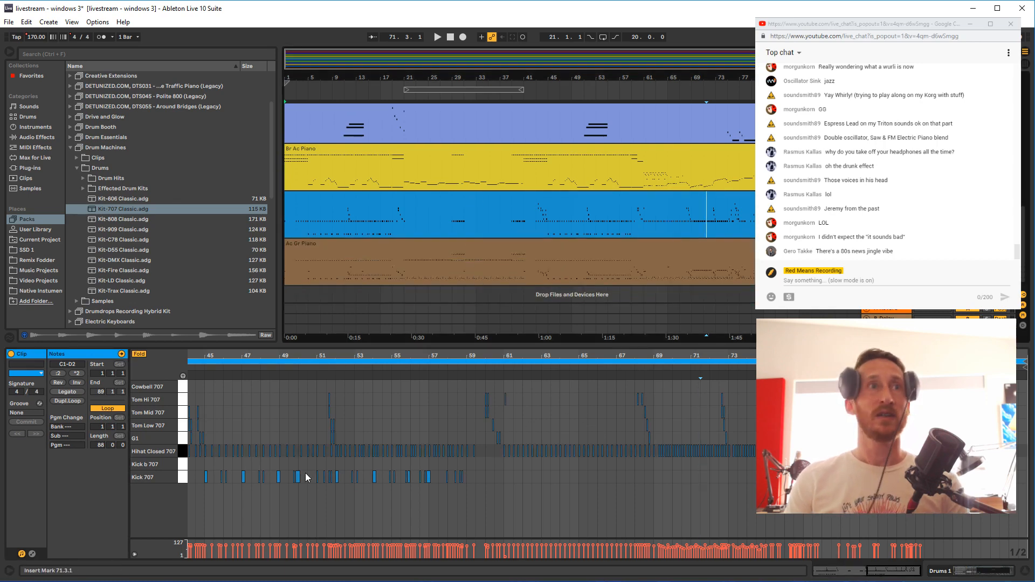
key(shift+Tab)
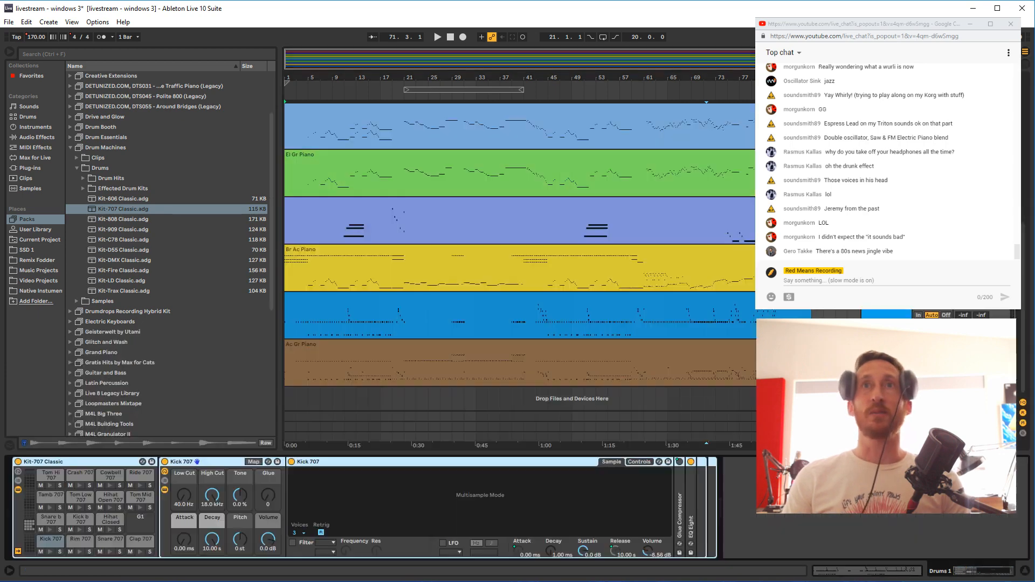
click(135, 499)
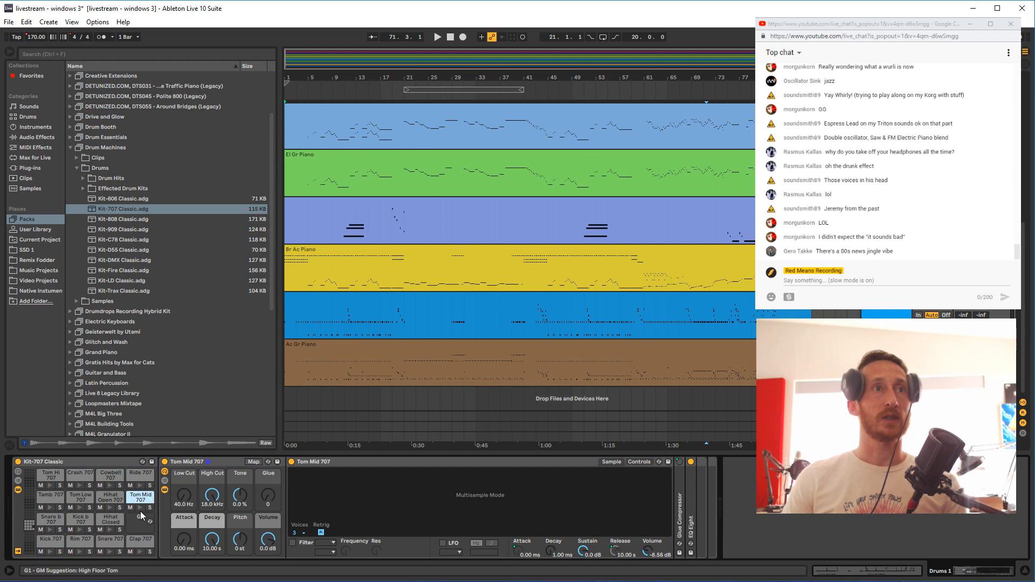
mouse_move(137, 503)
mouse_down()
mouse_move(139, 528)
mouse_move(141, 521)
mouse_up()
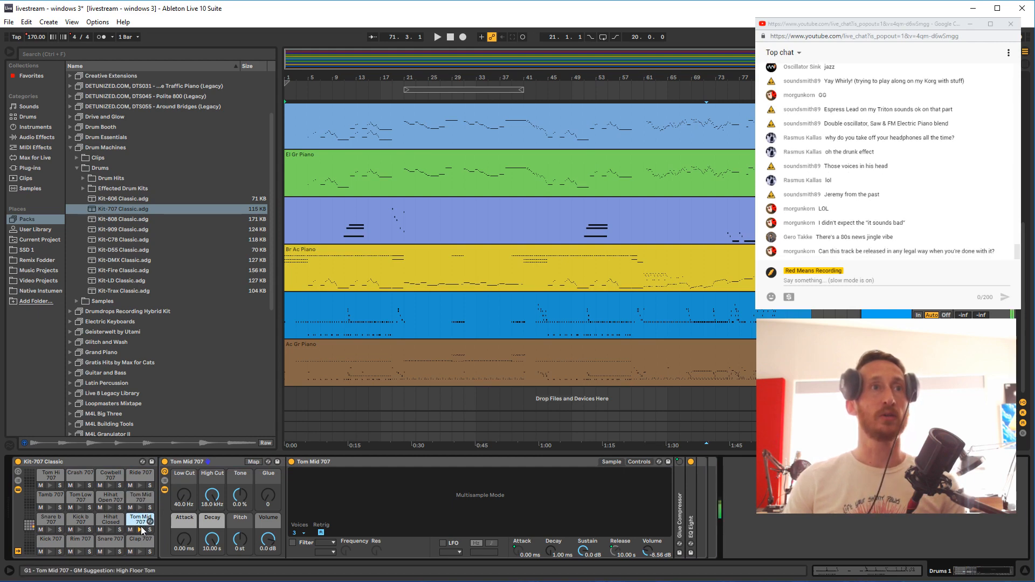
click(142, 507)
click(139, 526)
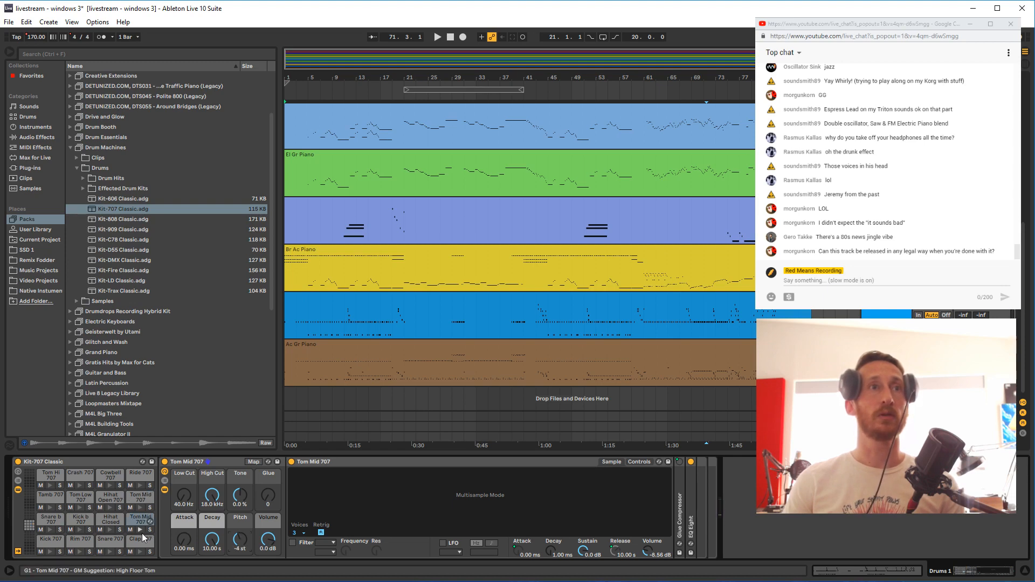
click(131, 529)
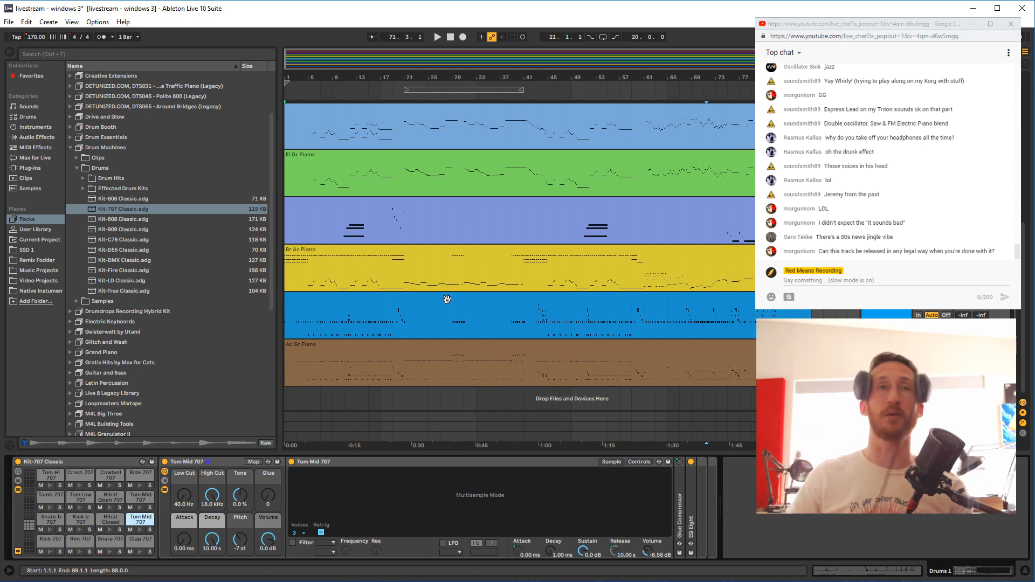
Play the arrangement from bar 3 to hear the adjusted drum kit
scroll(508, 282, up, 5)
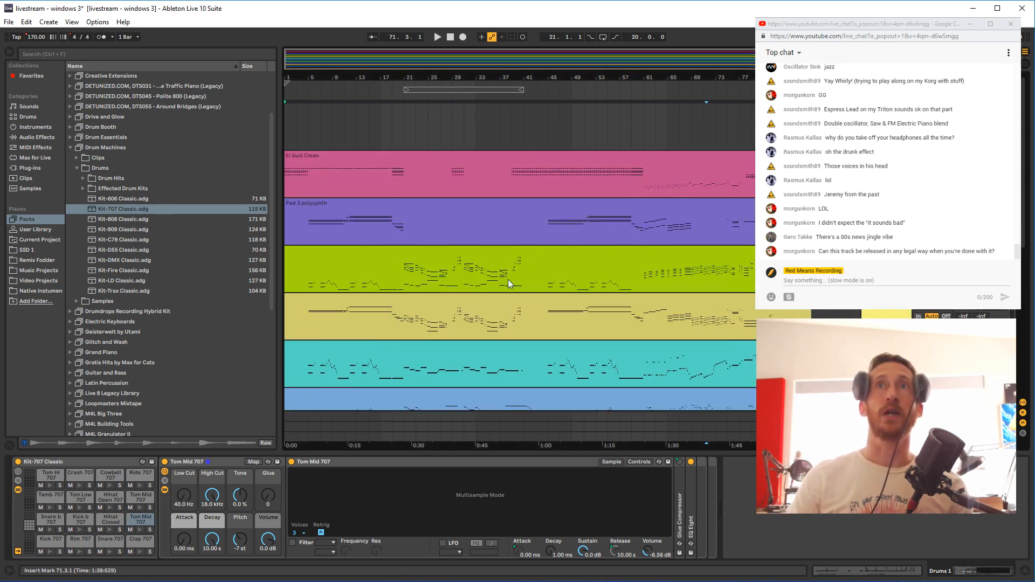
scroll(480, 329, down, 5)
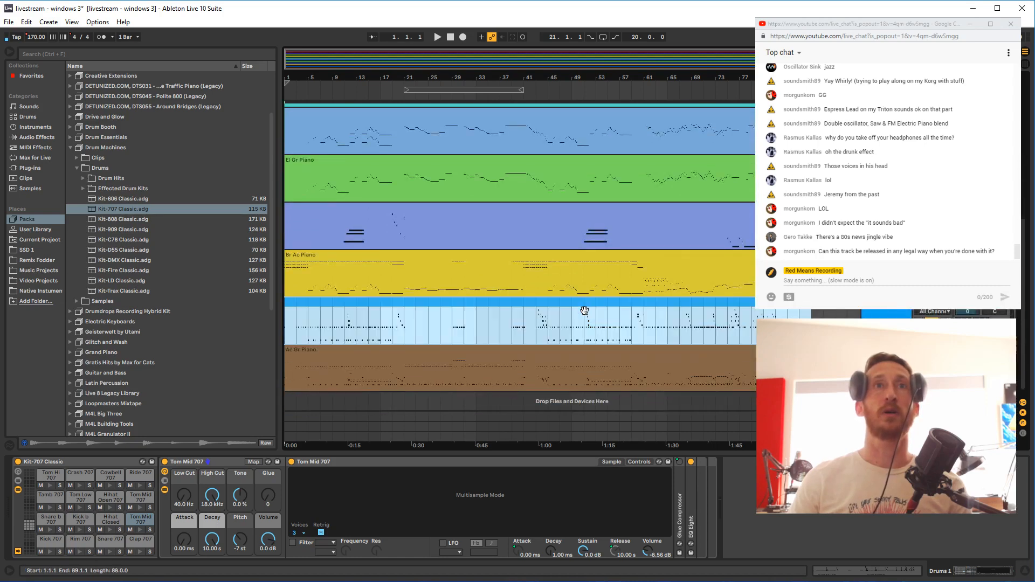
click(573, 330)
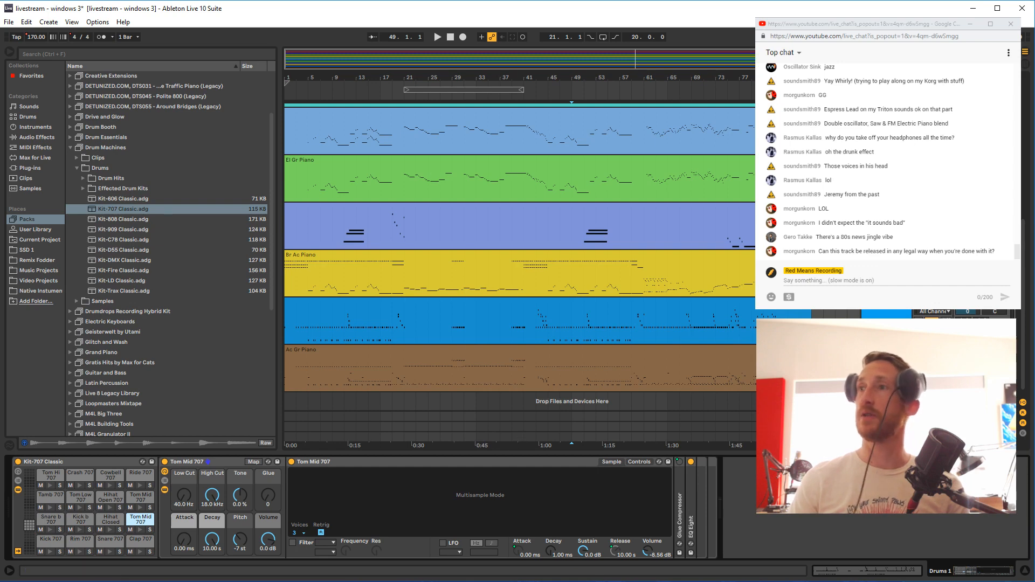
click(301, 335)
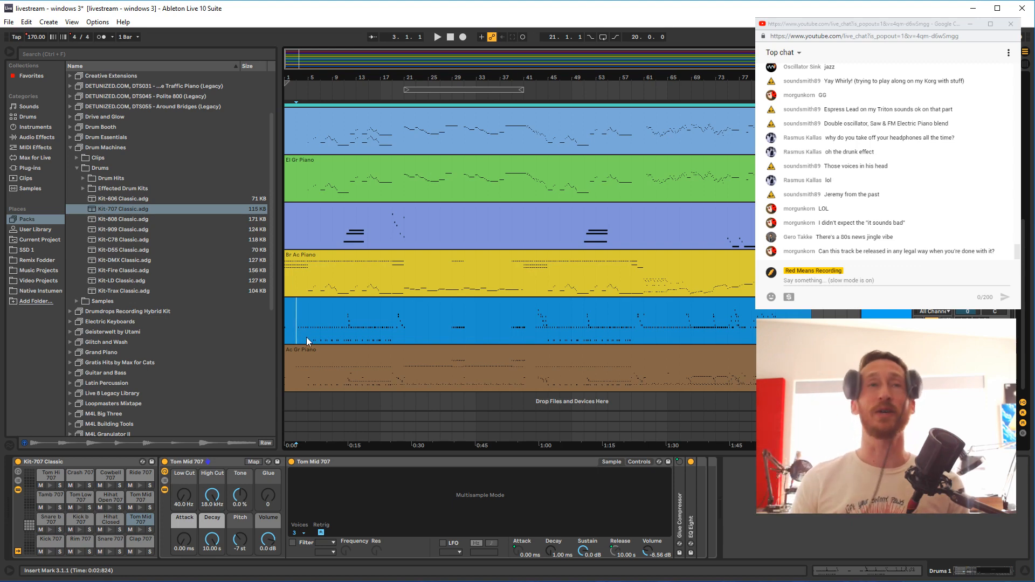
key(space)
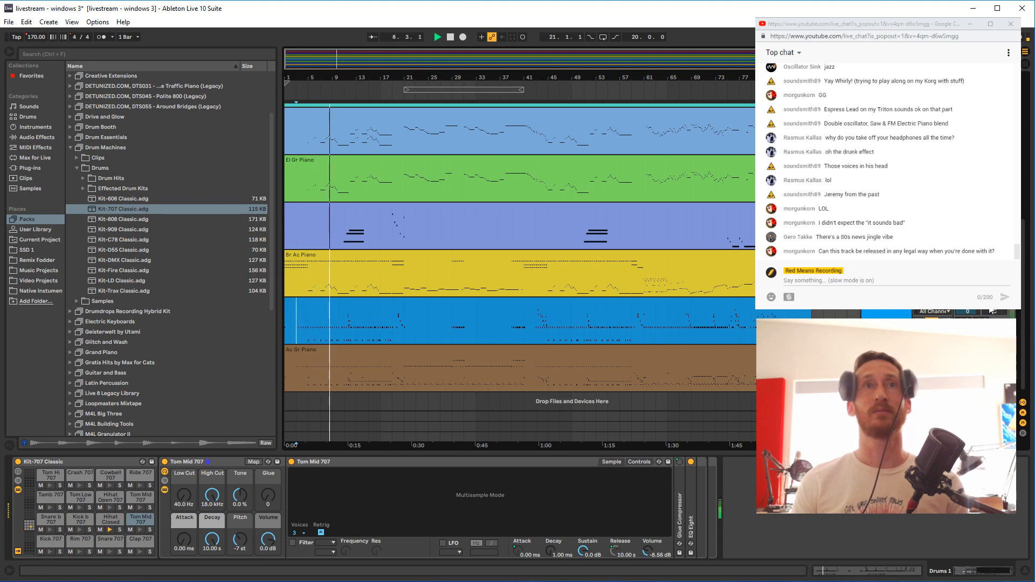
Inspect the drums clip's notes around bars 10 to 21 during playback and save the Live Set
double_click(478, 319)
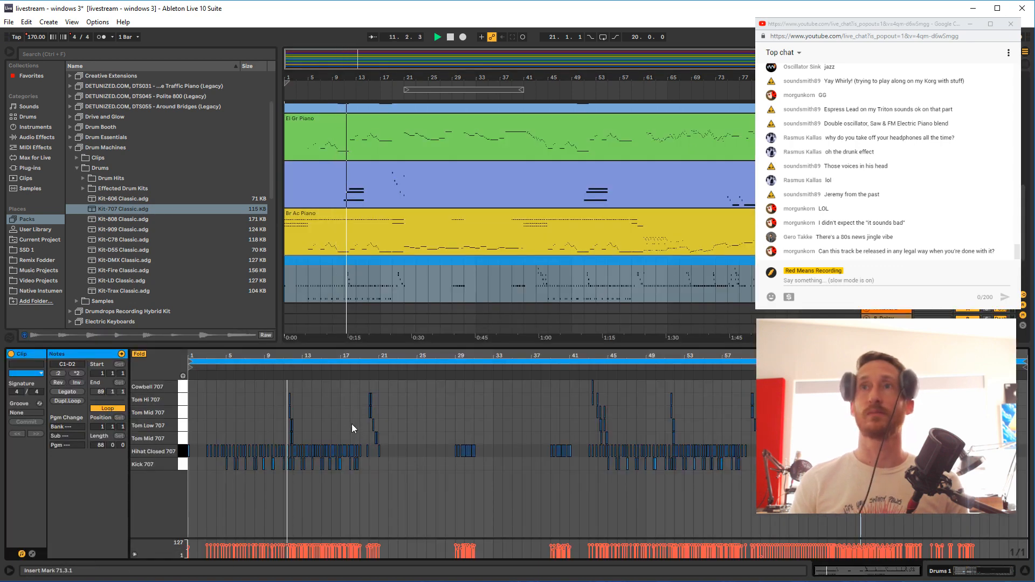
drag(345, 359, 514, 464)
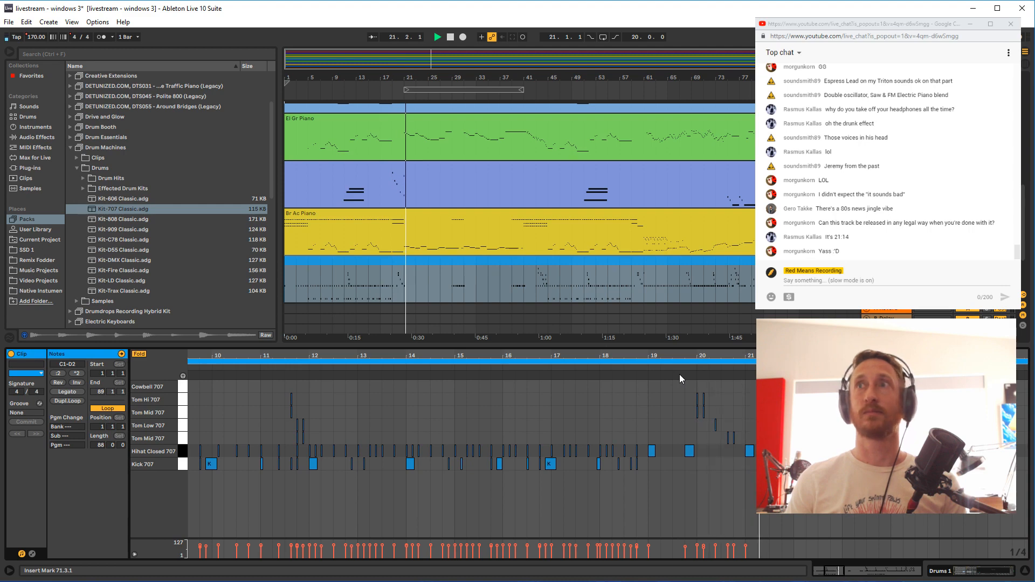
key(ctrl+s)
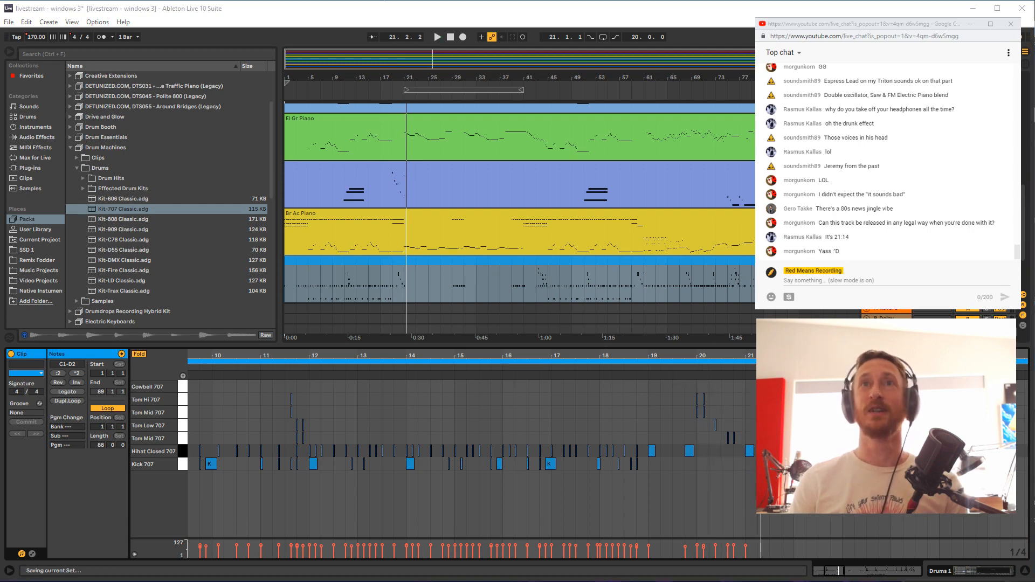
Select the Ac Gr Piano clip on the drums track and load Kit-707 Classic onto that track
scroll(680, 290, down, 3)
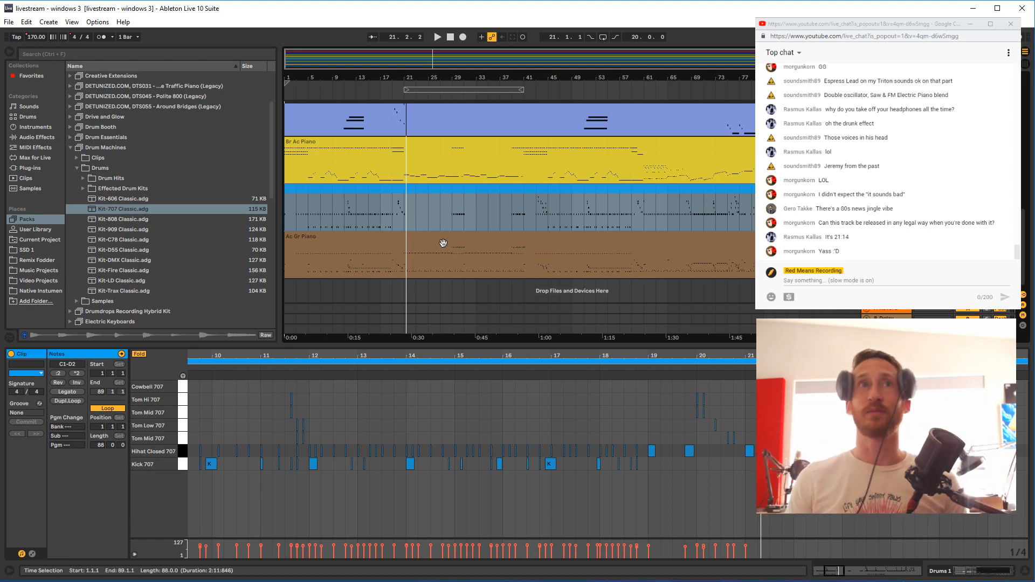
click(334, 240)
scroll(334, 240, up, 8)
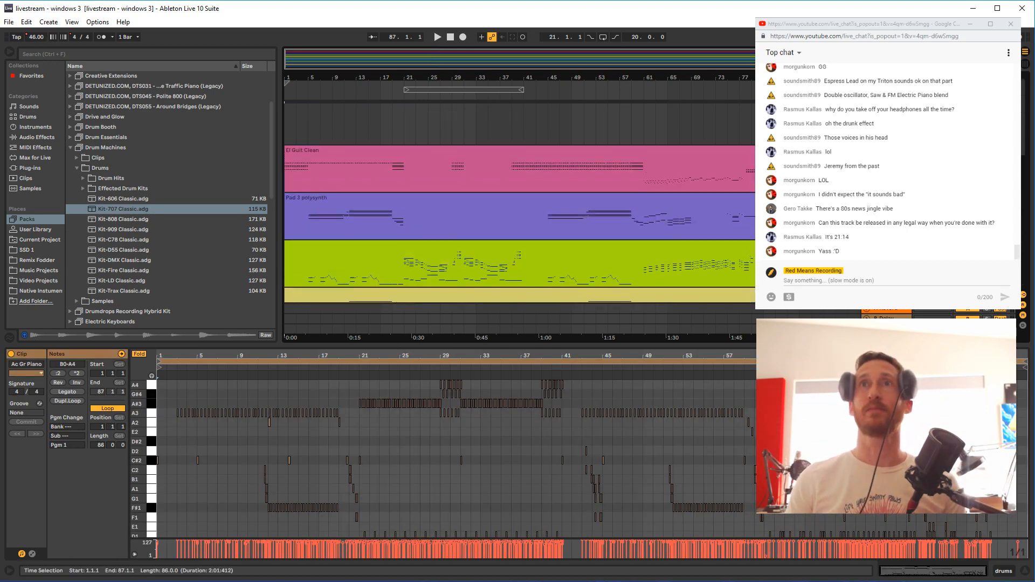
scroll(517, 221, down, 2)
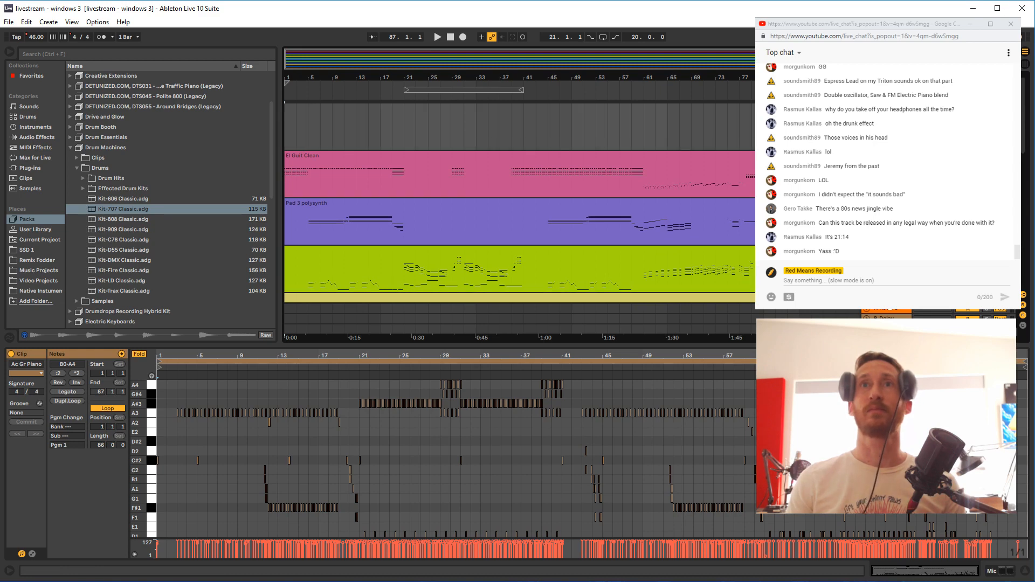
scroll(519, 221, down, 8)
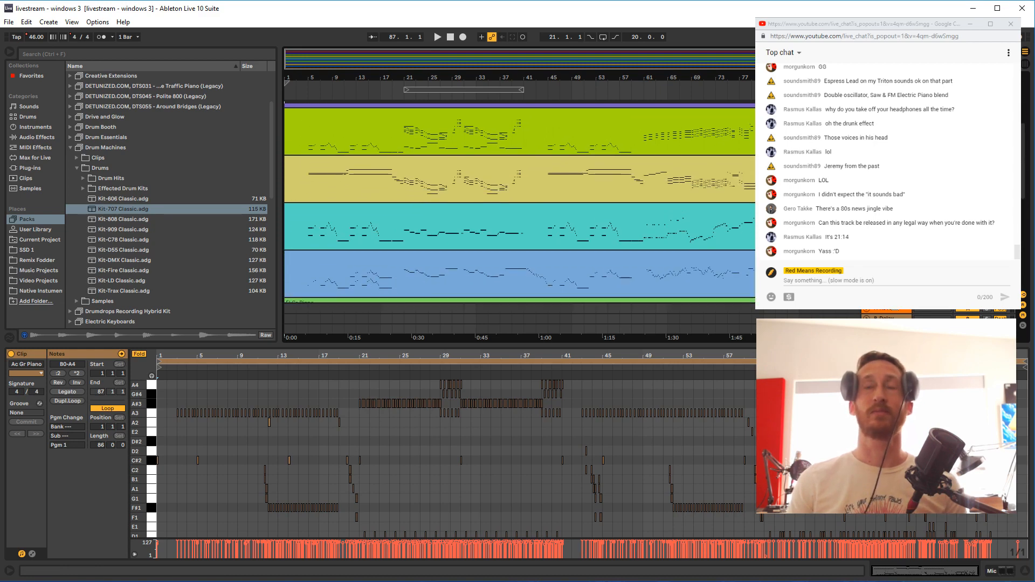
scroll(519, 221, down, 8)
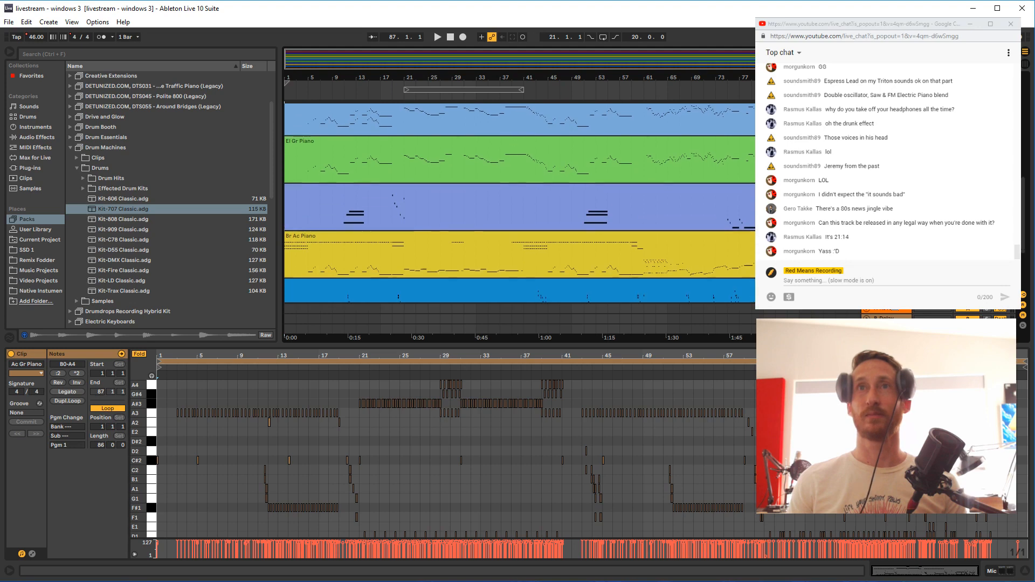
scroll(519, 221, down, 4)
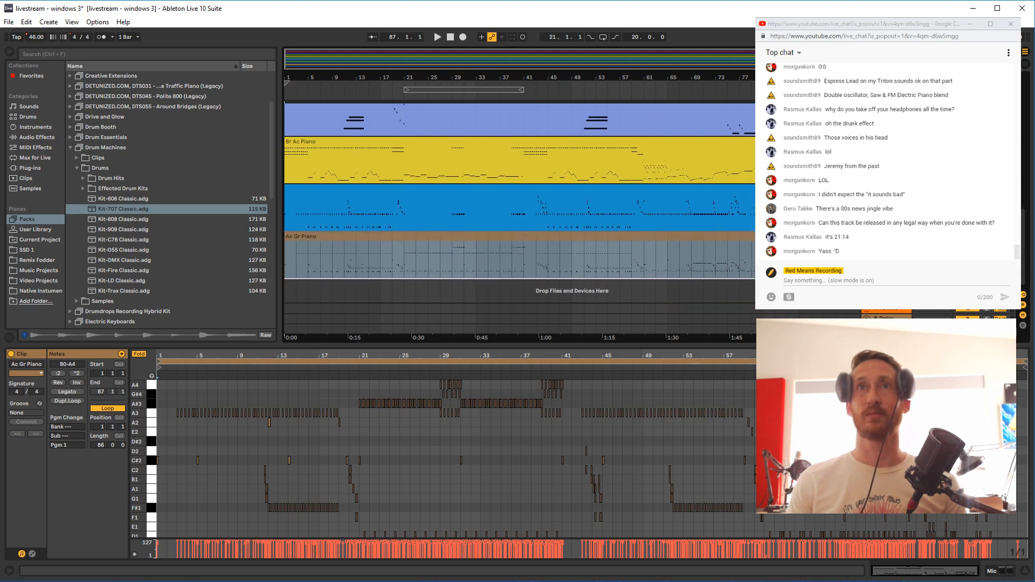
scroll(520, 221, down, 2)
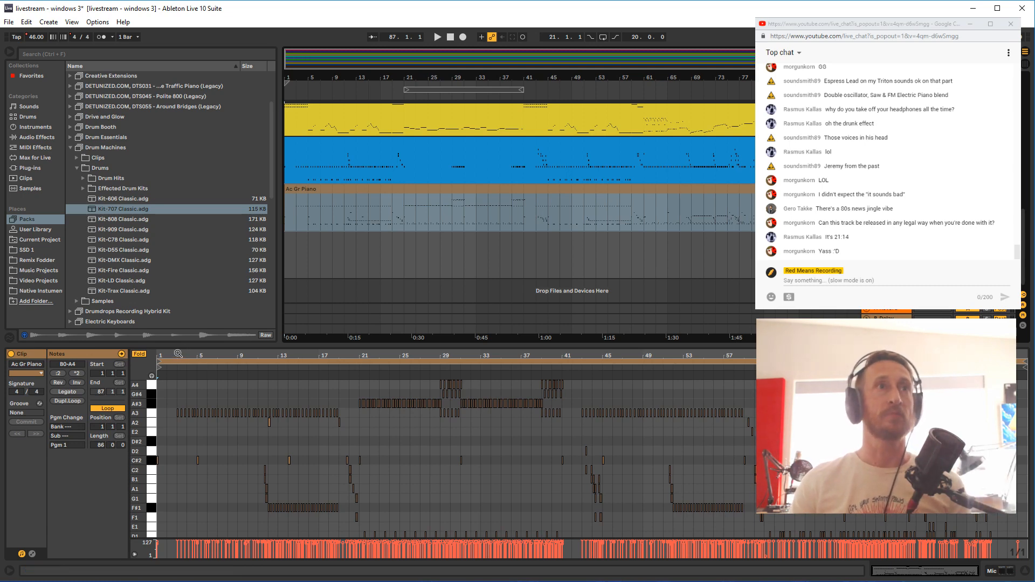
double_click(123, 206)
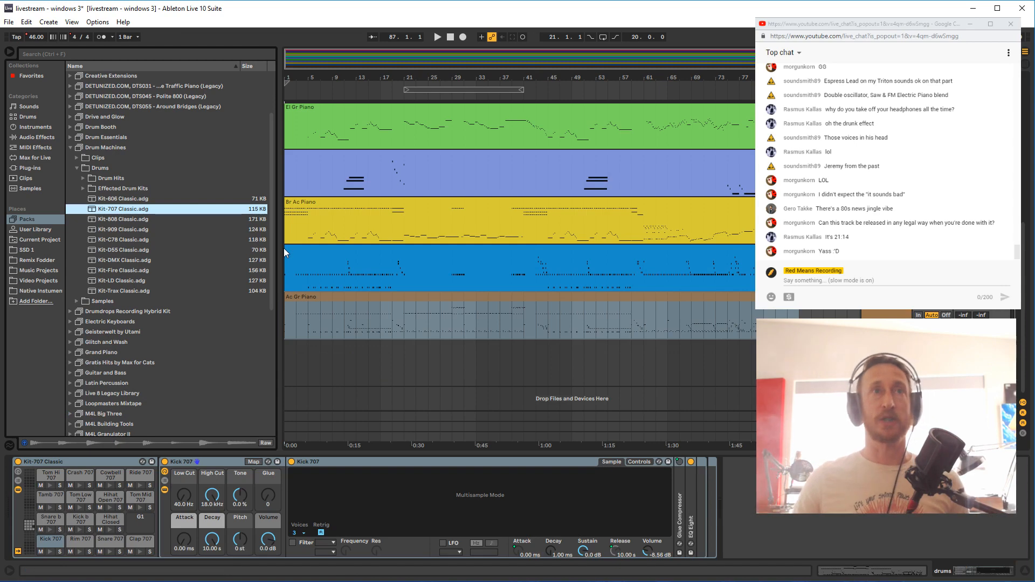
Open the Ac Gr Piano clip and examine its Kick 707 and B0 notes from bar 5 to bar 12
double_click(423, 293)
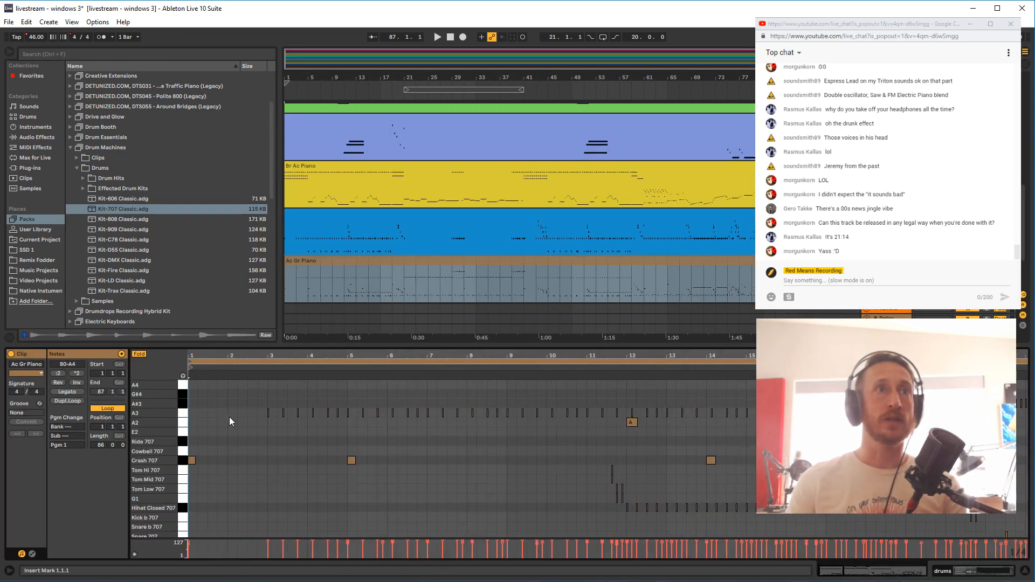
click(247, 432)
scroll(322, 454, down, 2)
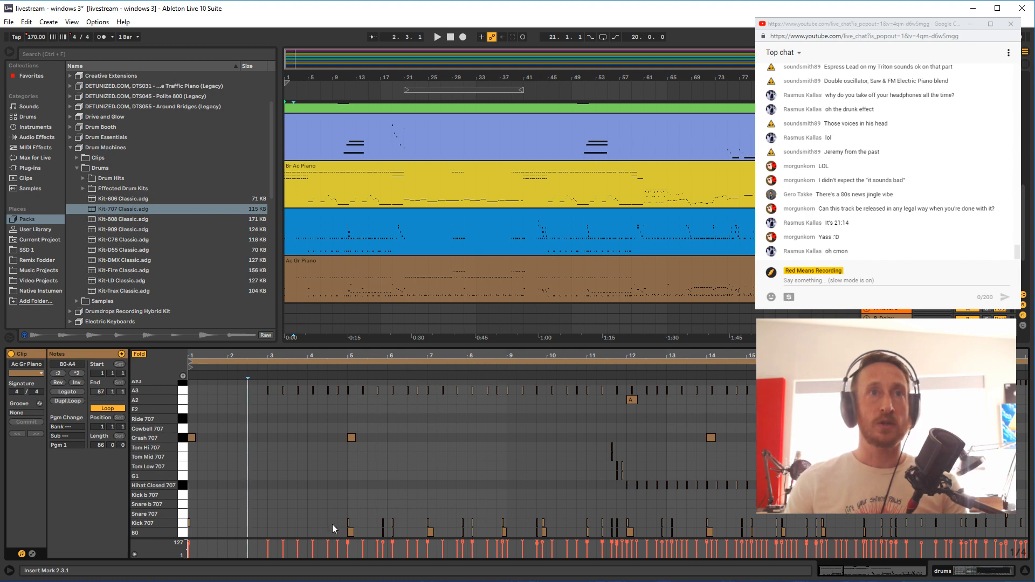
drag(331, 524, 658, 534)
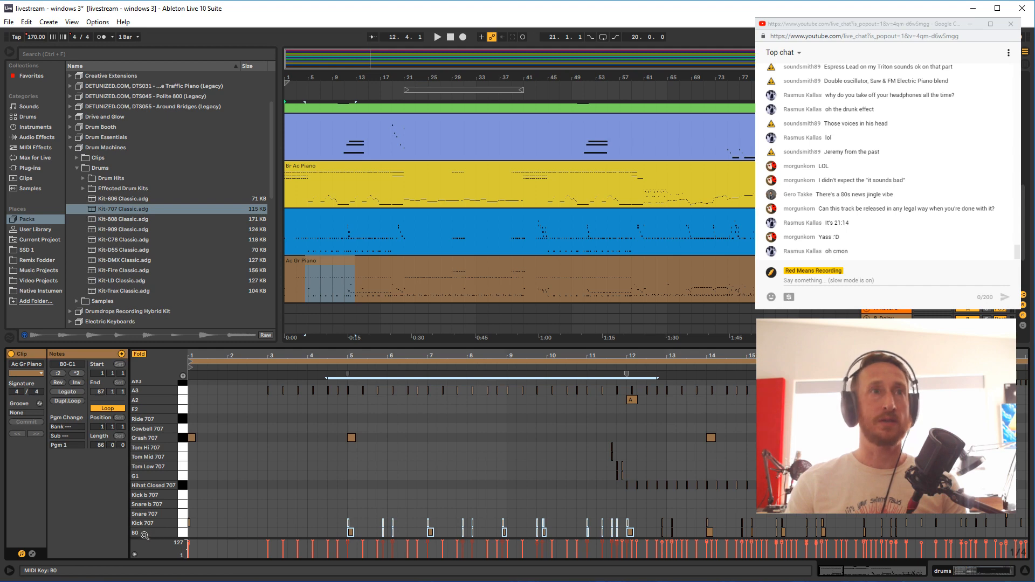
click(257, 493)
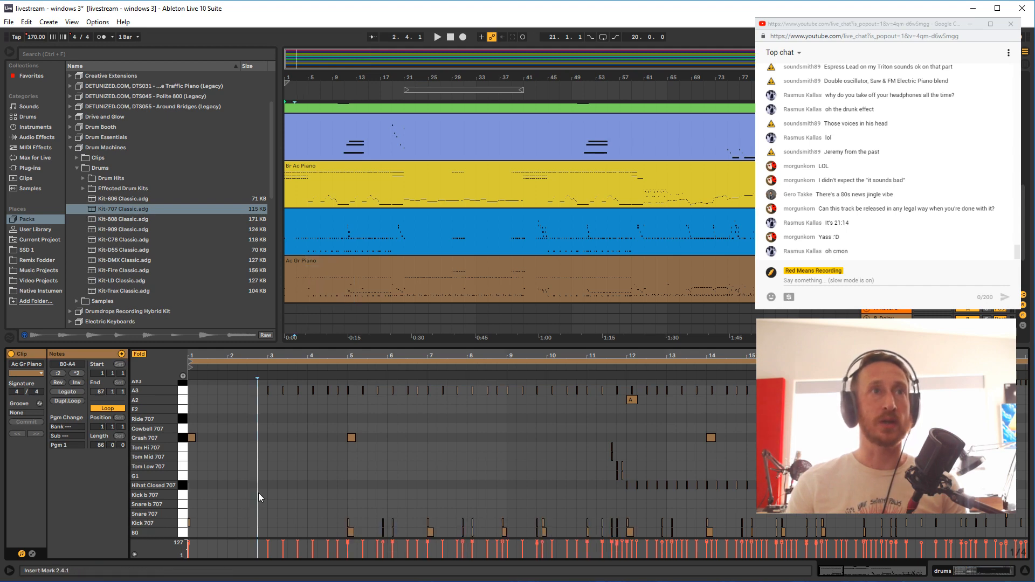
key(space)
scroll(232, 500, up, 1)
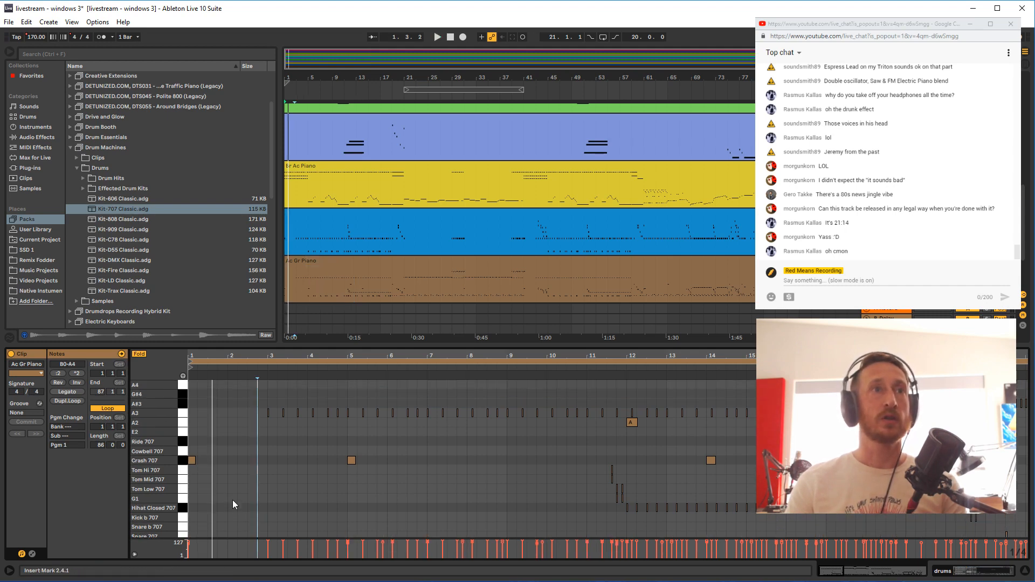
Select the A3 notes between bars 2 and 19 of the Ac Gr Piano clip to check them
drag(234, 410, 531, 415)
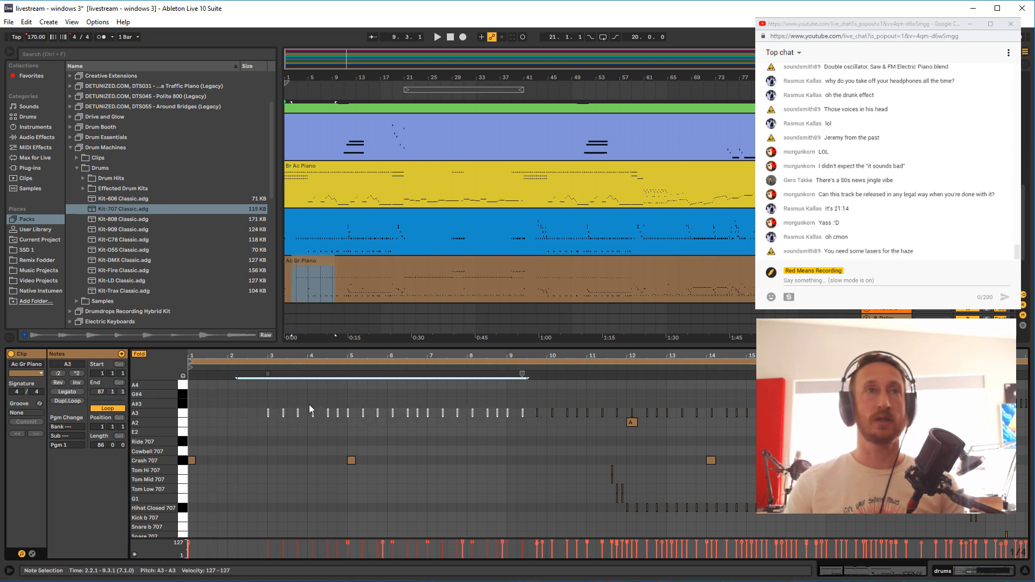
drag(239, 403, 590, 422)
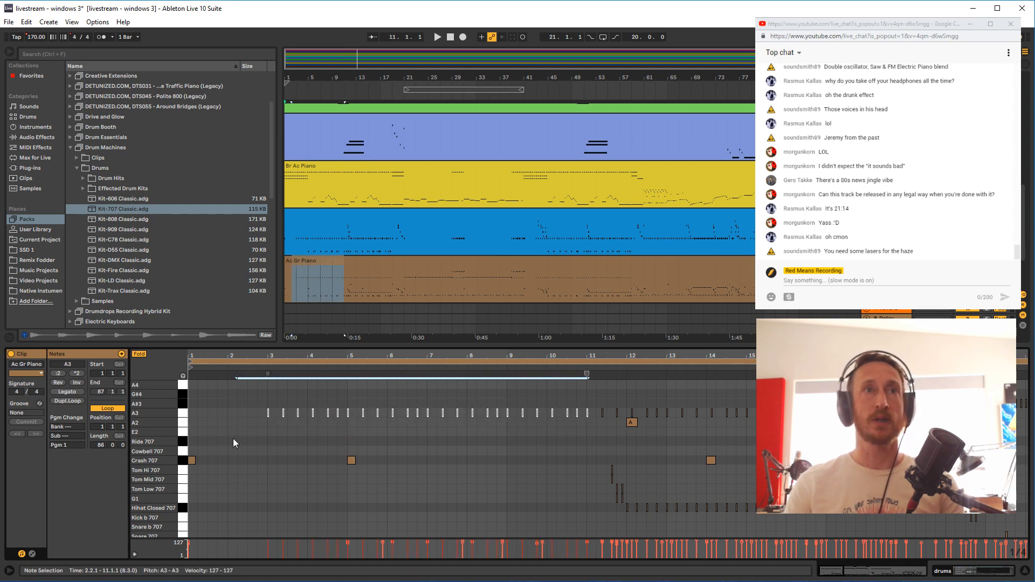
drag(229, 414, 932, 408)
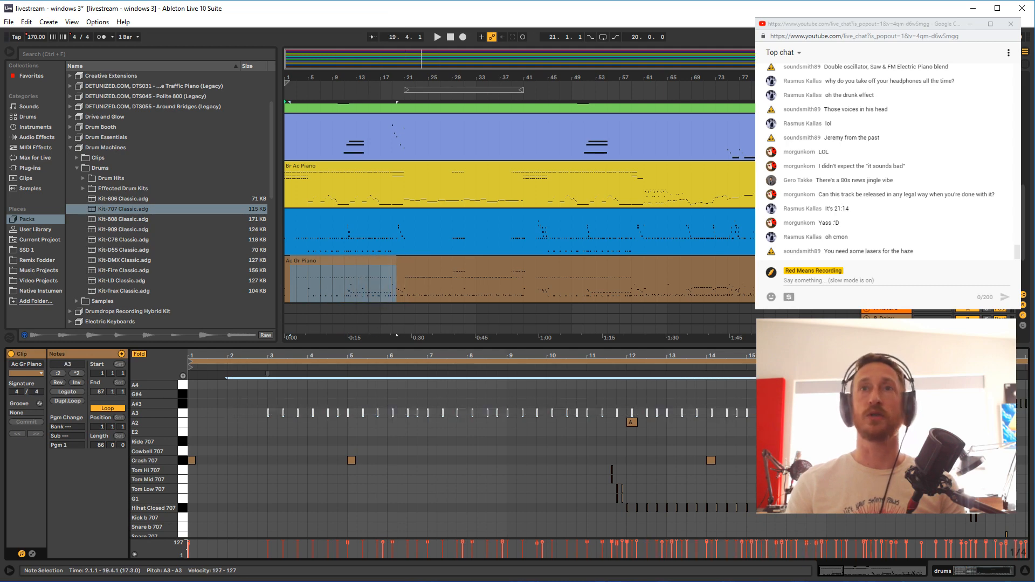
click(941, 408)
Close the Drum Machines pack and expand the Drums folder of the Session Drums Studio pack
key(shift+Tab)
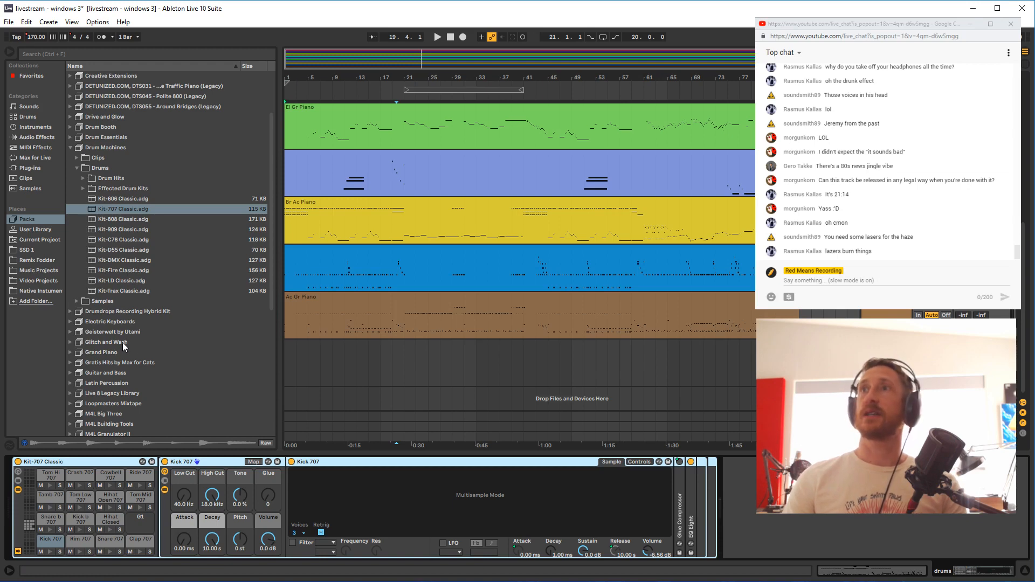
click(69, 145)
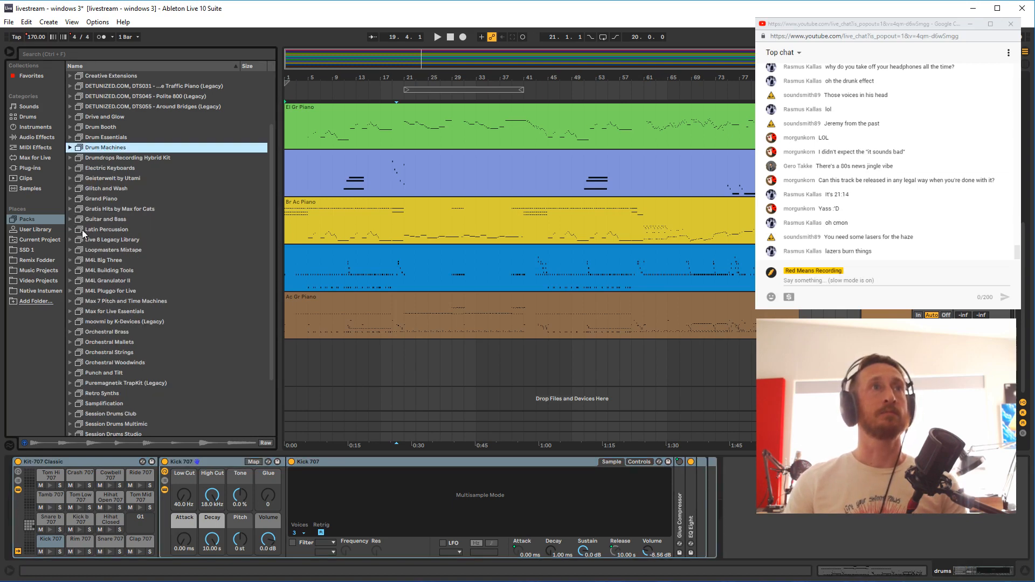
scroll(82, 274, down, 3)
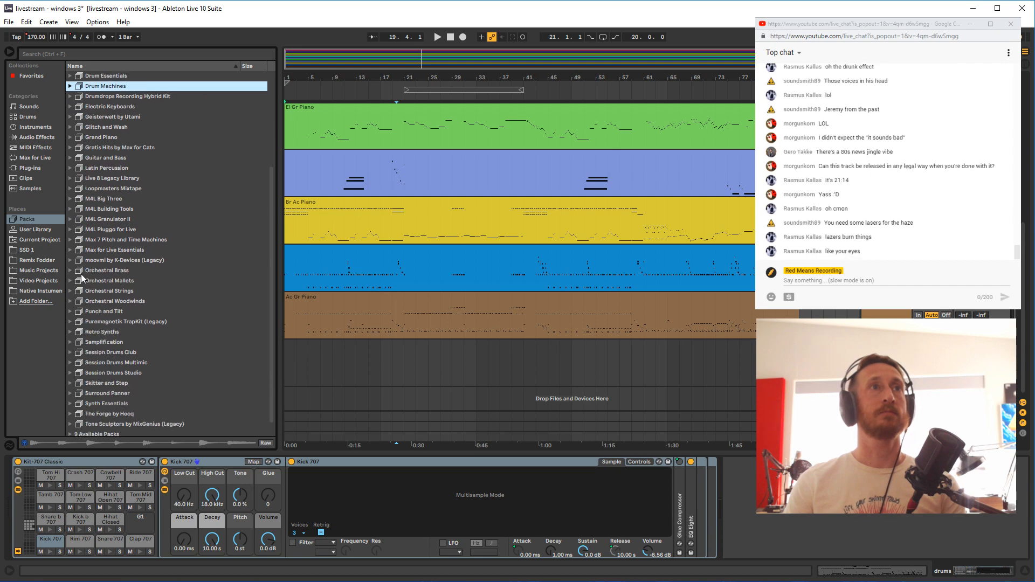
scroll(81, 274, down, 1)
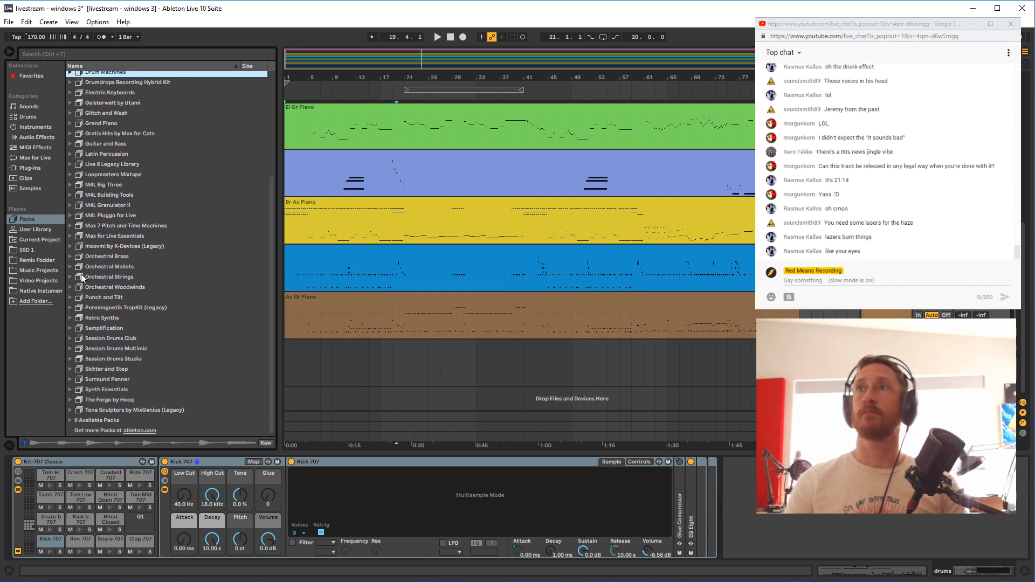
click(70, 358)
click(71, 347)
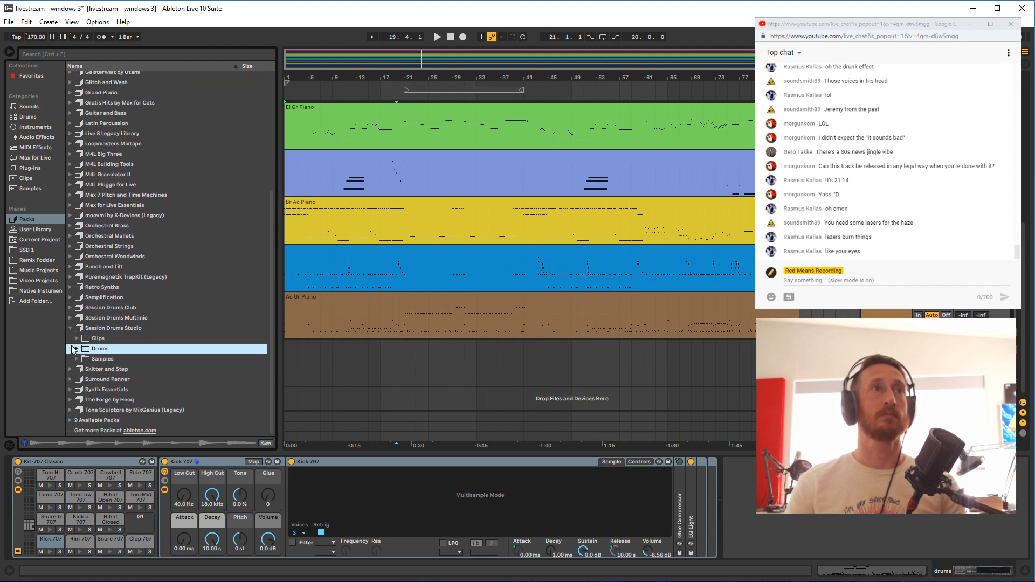
click(76, 349)
Preview the Session Drums Studio kits from Kit-AmbientLoudPunch through Kit-RoomWithAVista
click(111, 362)
click(118, 369)
scroll(118, 369, down, 1)
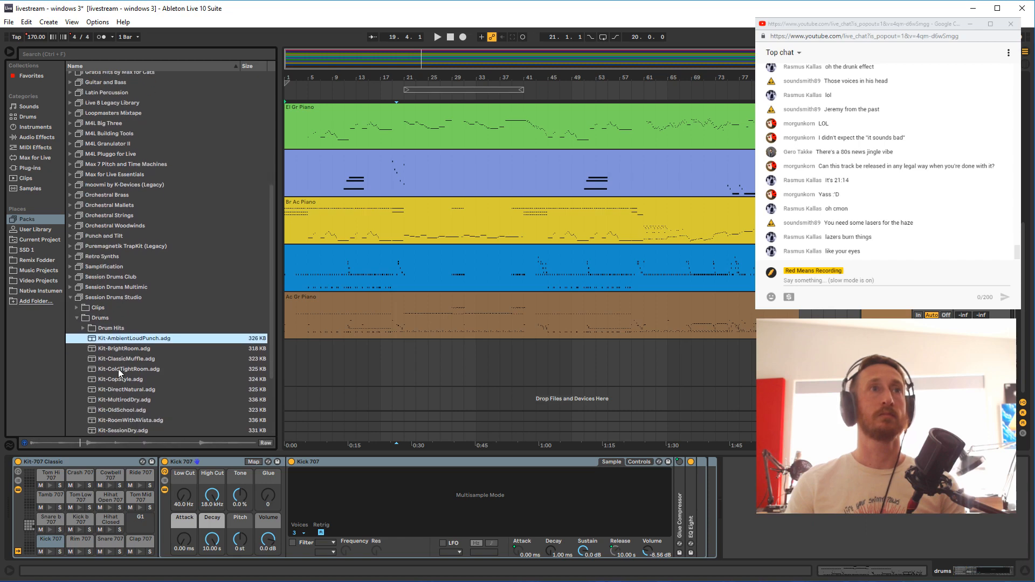
click(122, 349)
click(122, 358)
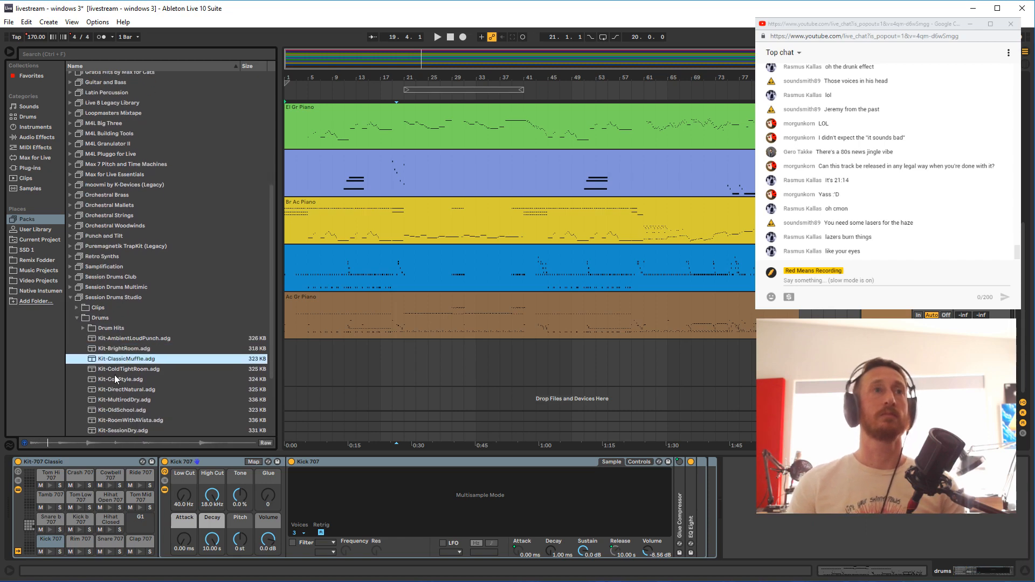
click(118, 370)
click(118, 379)
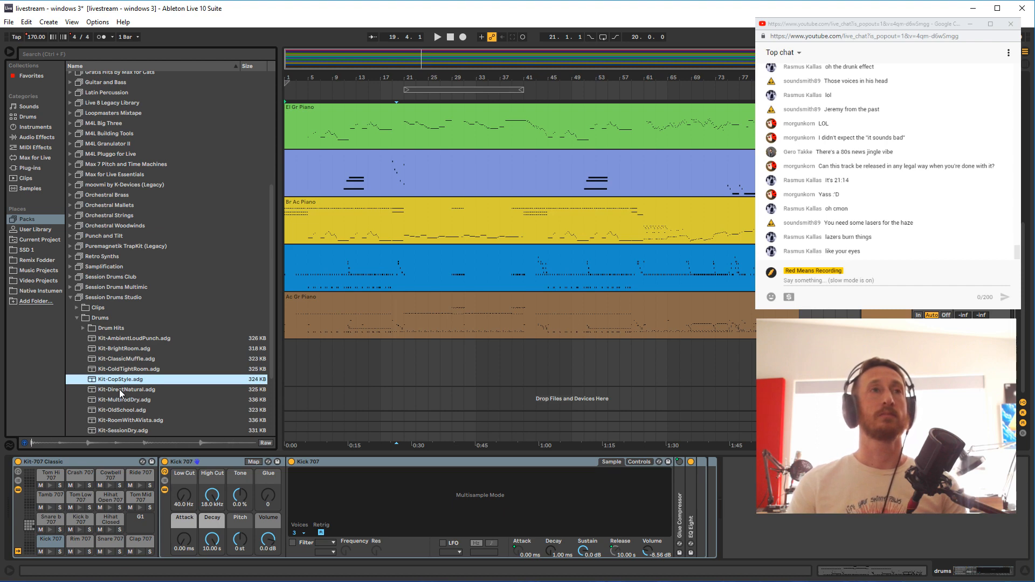
click(119, 389)
scroll(119, 388, down, 1)
click(121, 381)
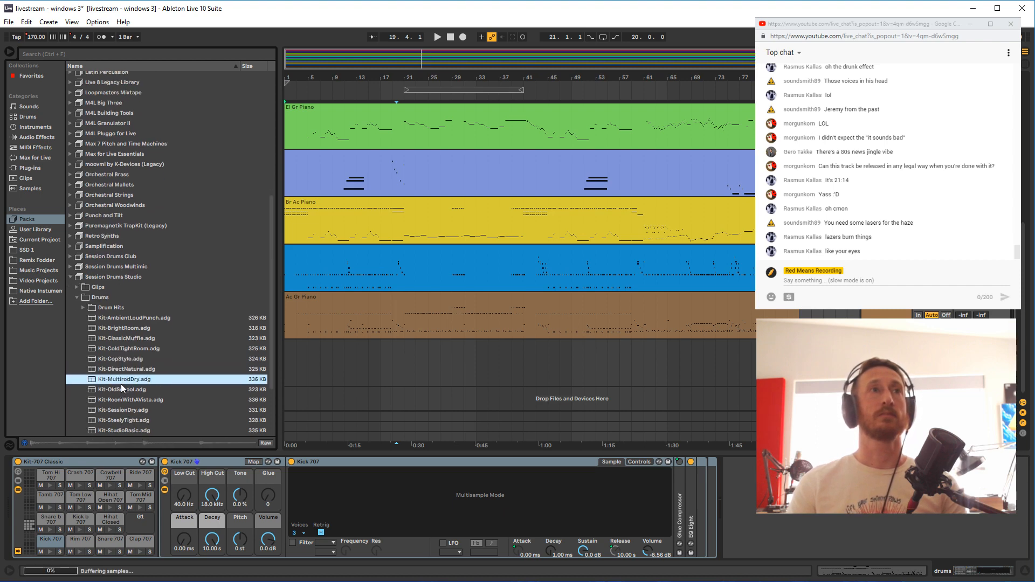
click(121, 388)
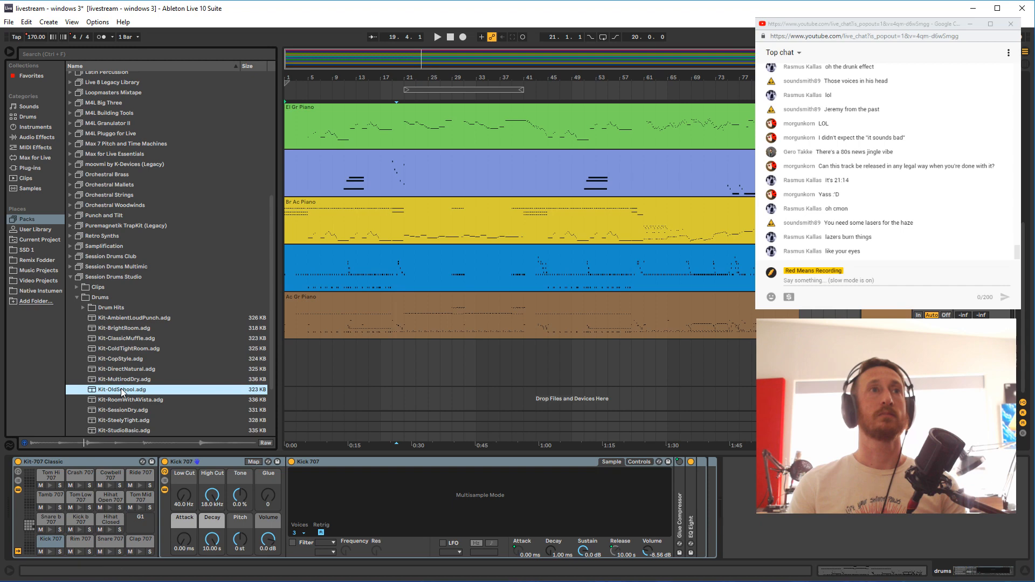
click(121, 399)
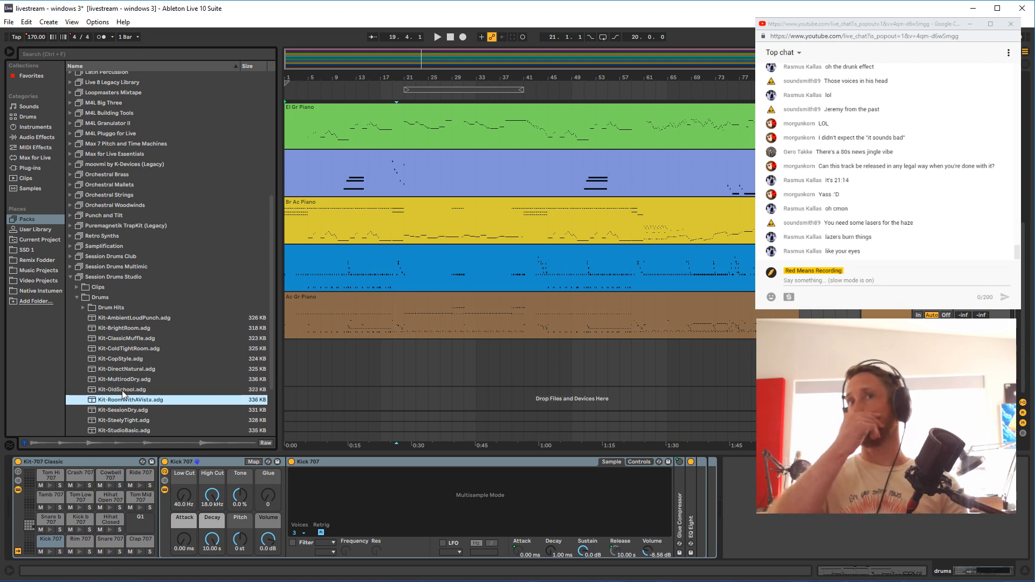
Replace the drums track's 707 kit with Komplete Kontrol from the Favorites collection
click(28, 117)
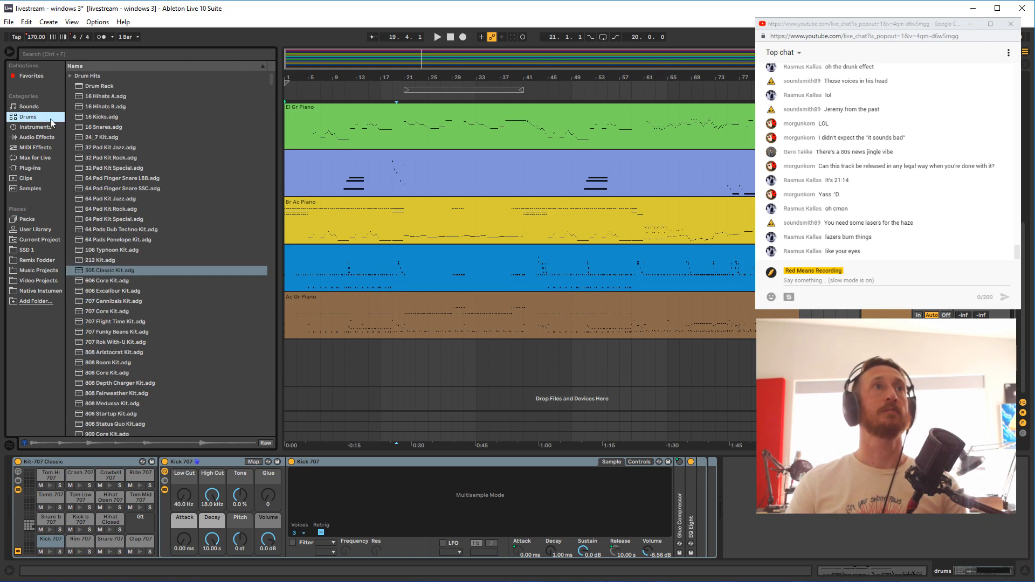
click(30, 76)
click(108, 137)
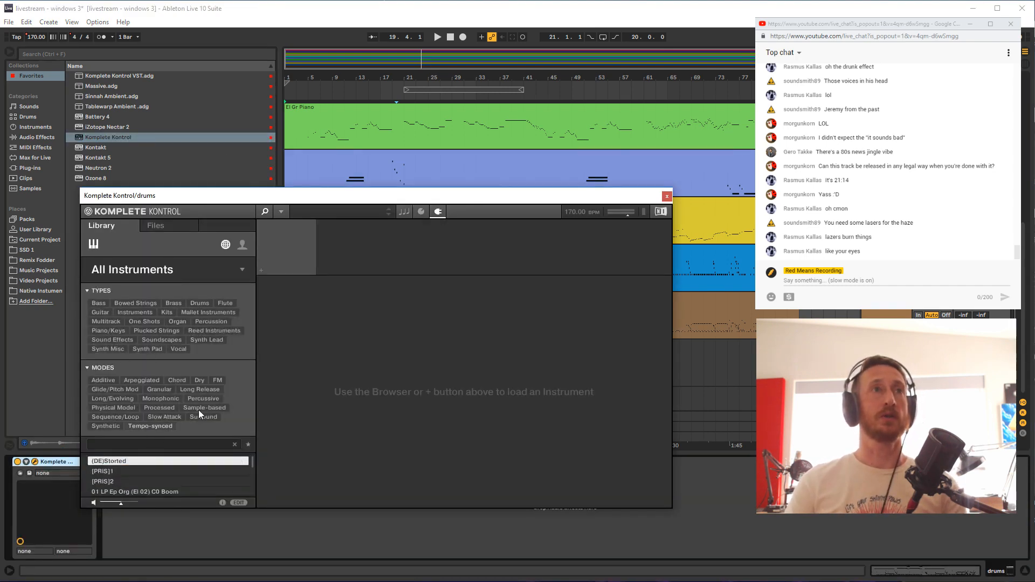
Filter the Komplete Kontrol library to the Drum Lab instrument
click(241, 271)
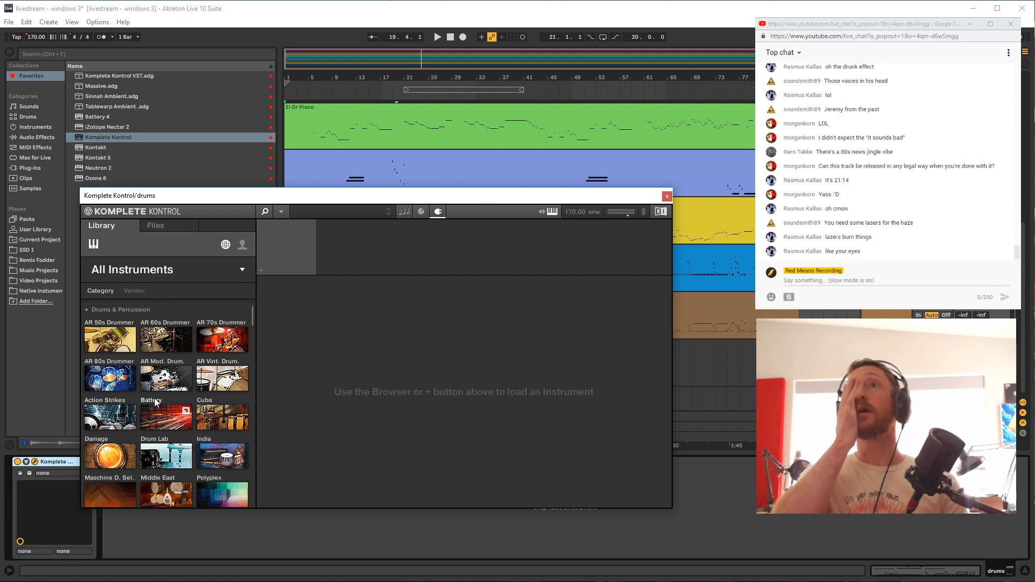
scroll(155, 402, down, 2)
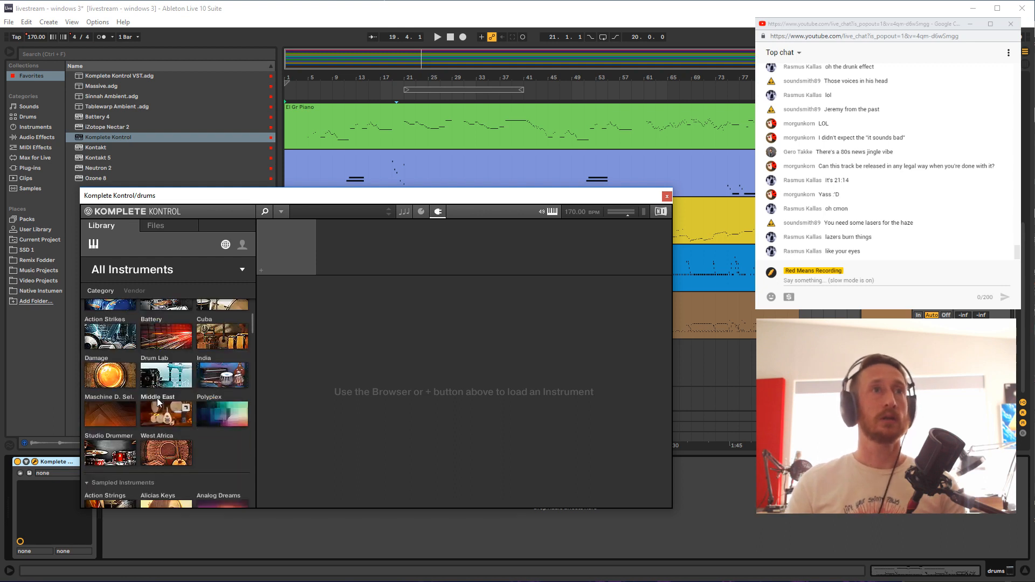
click(183, 371)
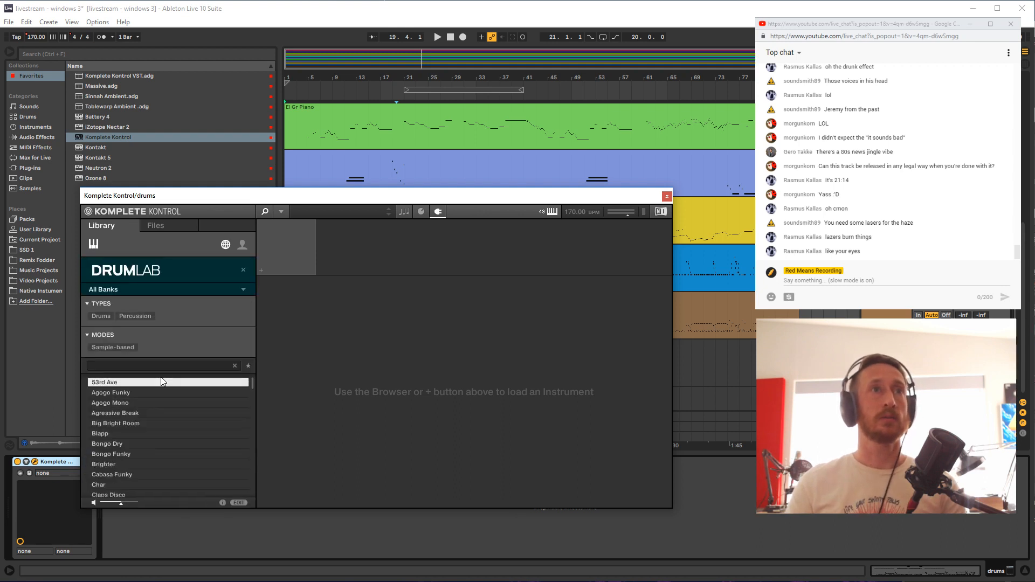
Preview the Agogo Funky and Blapp presets and filter the Drum Lab list to the Drums type
click(111, 392)
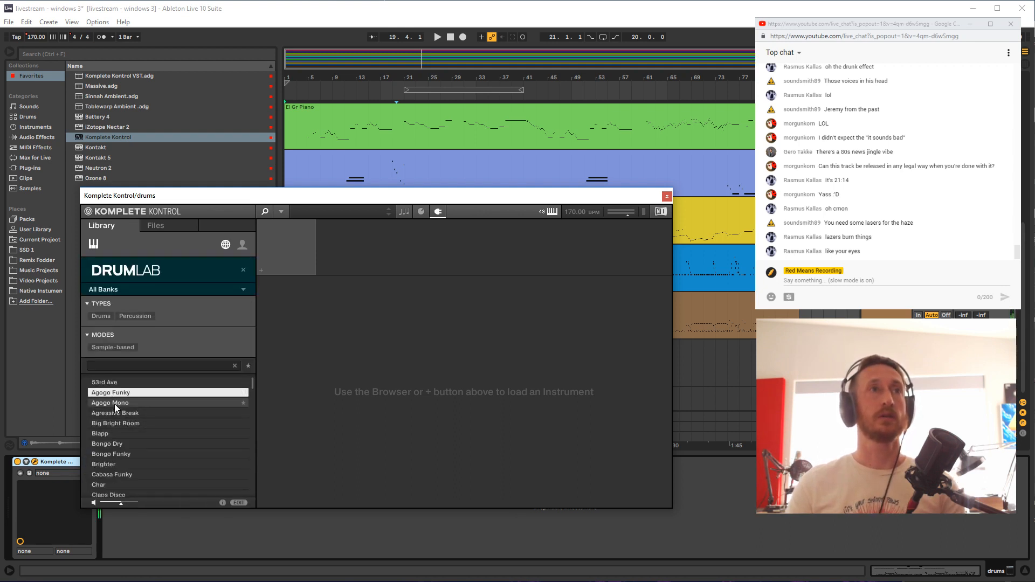
click(115, 433)
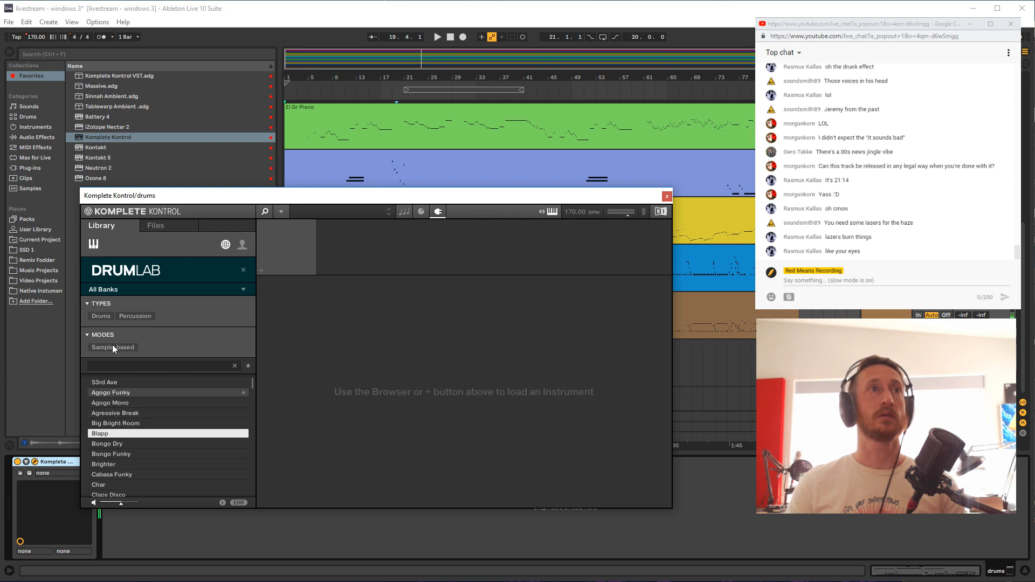
click(102, 319)
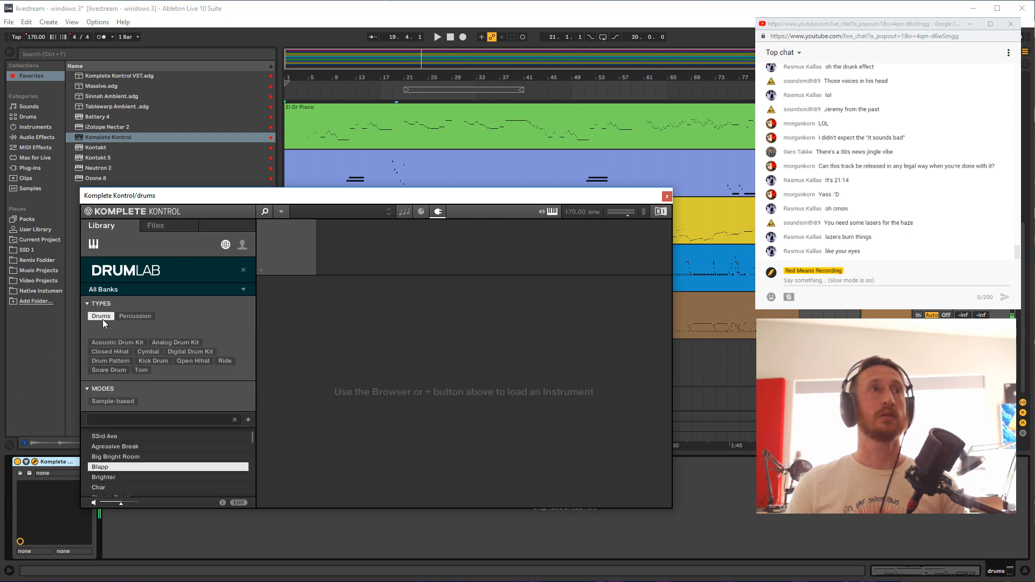
Preview the Drum Lab drum presets from Brighter through Crash Breath
click(117, 477)
scroll(121, 468, down, 2)
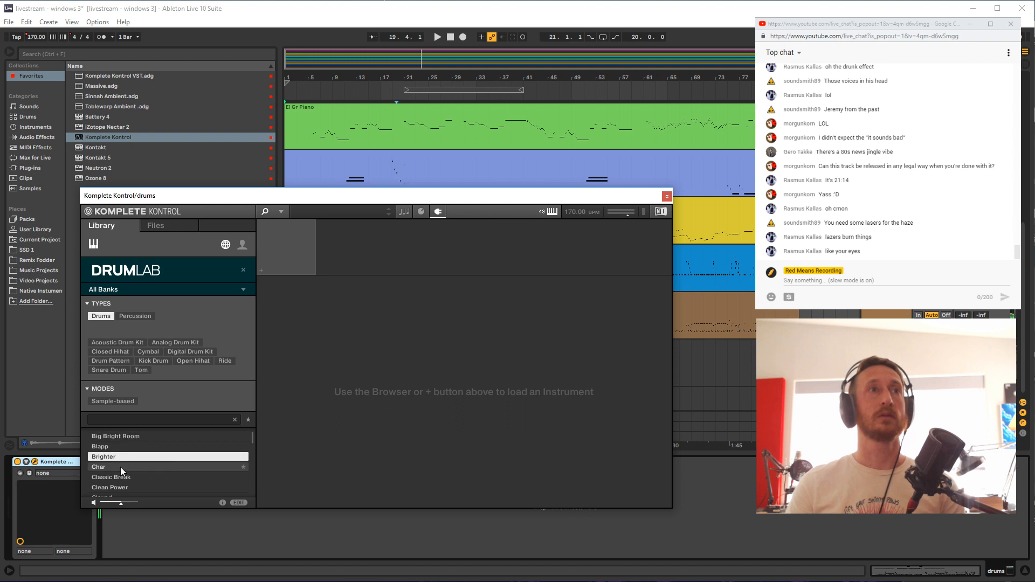
click(121, 467)
scroll(127, 461, down, 2)
click(129, 457)
click(127, 471)
click(122, 478)
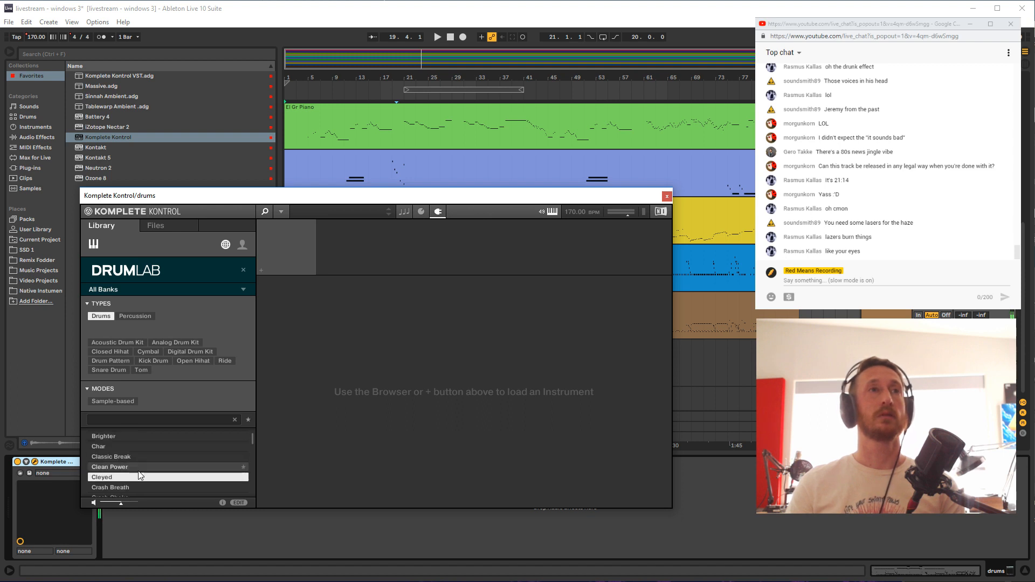
click(125, 478)
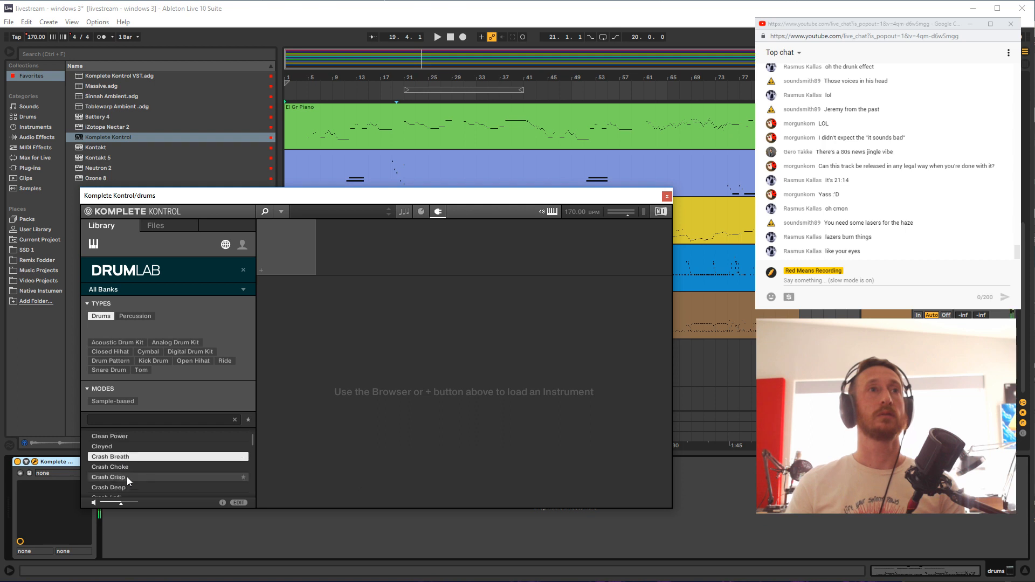
Preview the Dead Dry and Destroyer kits and load the Diamond kit
scroll(122, 478, down, 2)
scroll(121, 480, down, 1)
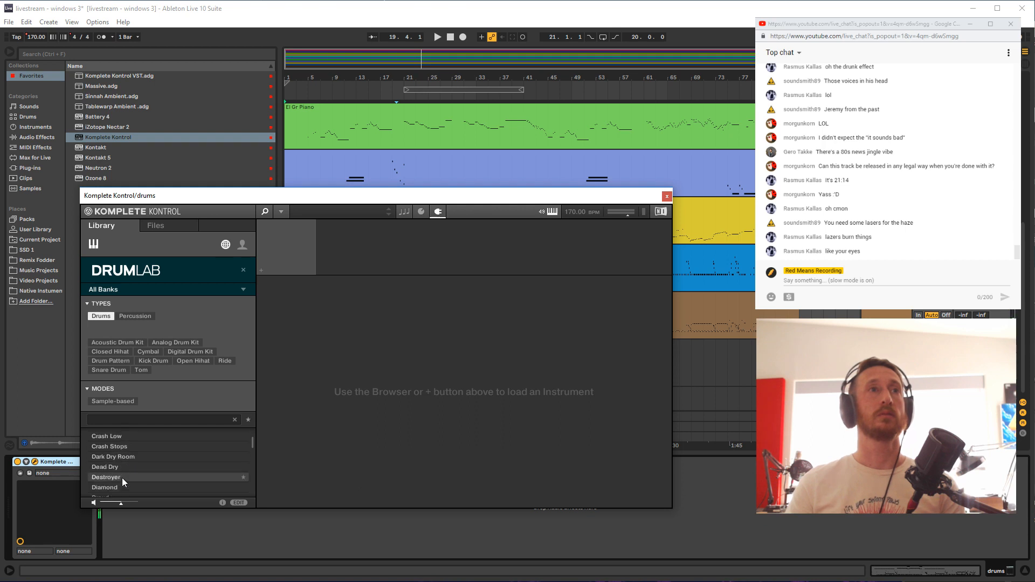
click(121, 468)
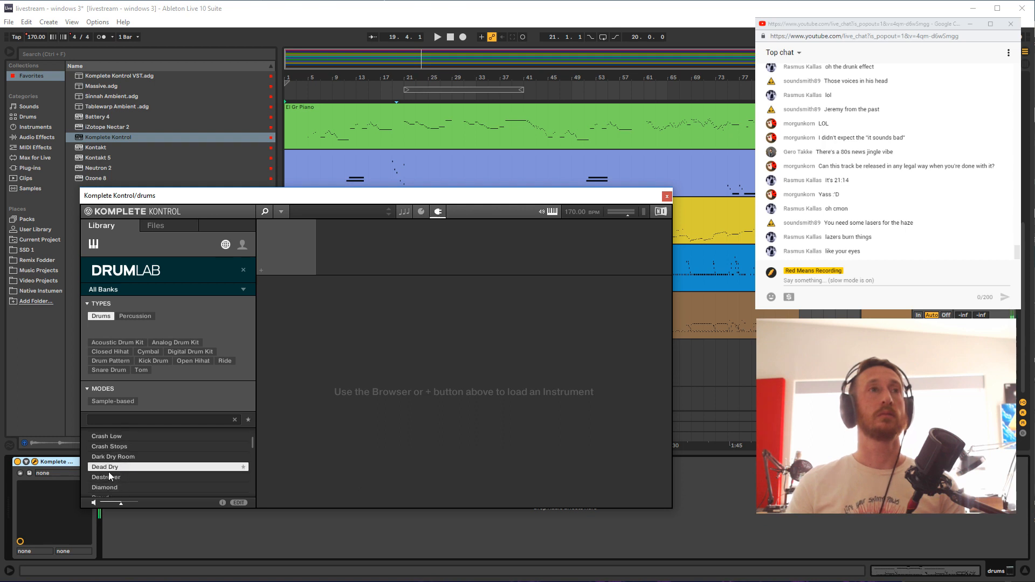
click(108, 473)
scroll(106, 480, down, 2)
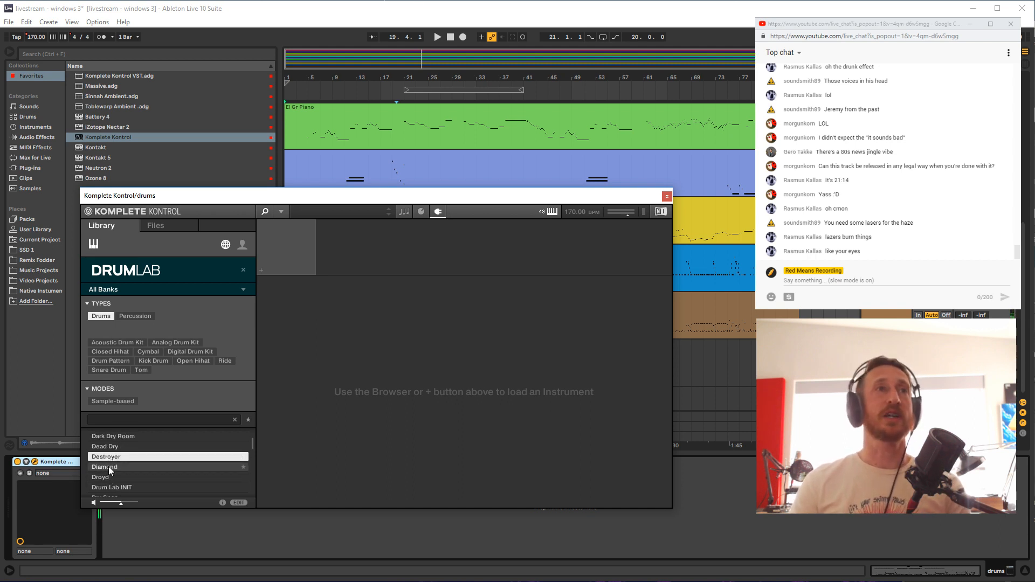
click(108, 467)
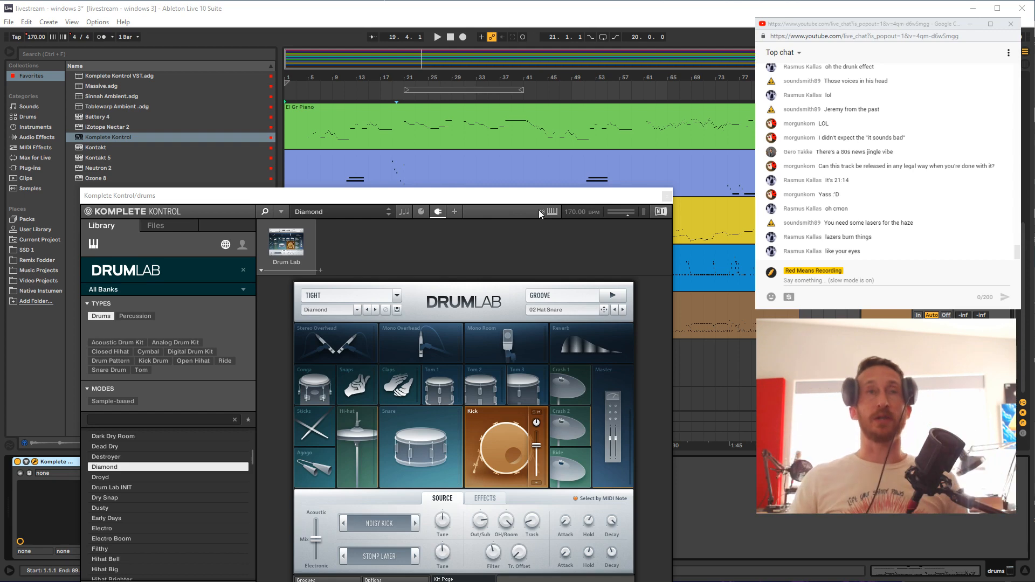
Move the plugin window up to show the whole kit, and audition its snare, kick and microphone channels
drag(525, 198, 531, 95)
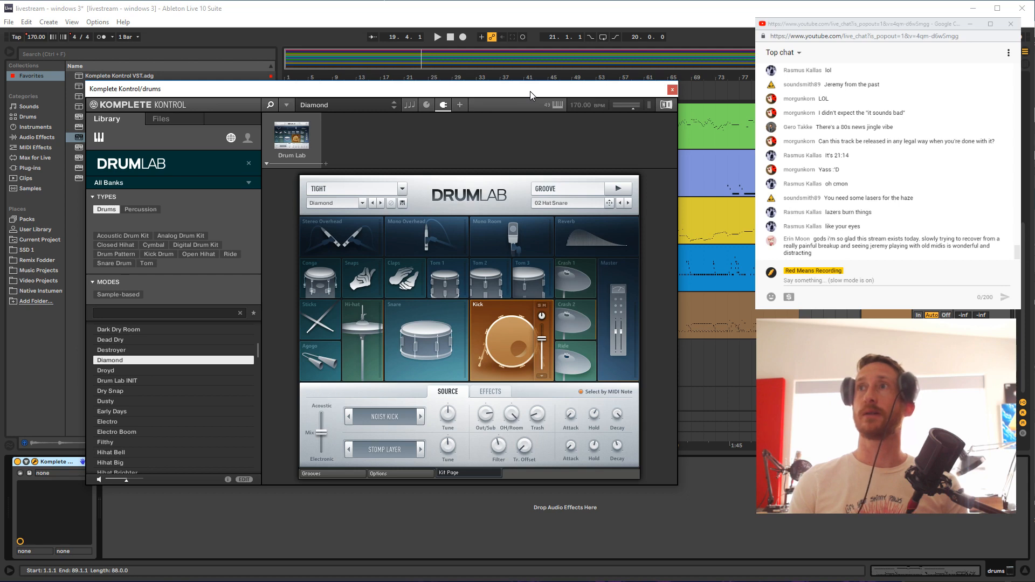
mouse_move(531, 92)
mouse_down()
mouse_move(553, 92)
mouse_move(545, 79)
mouse_move(600, 80)
mouse_move(527, 86)
mouse_up()
click(426, 316)
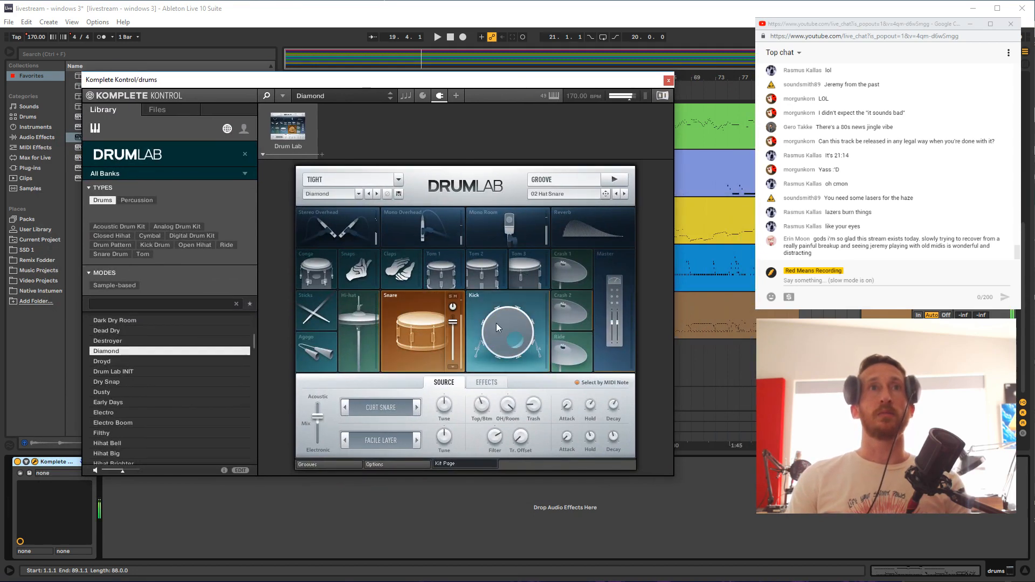
click(517, 334)
click(486, 232)
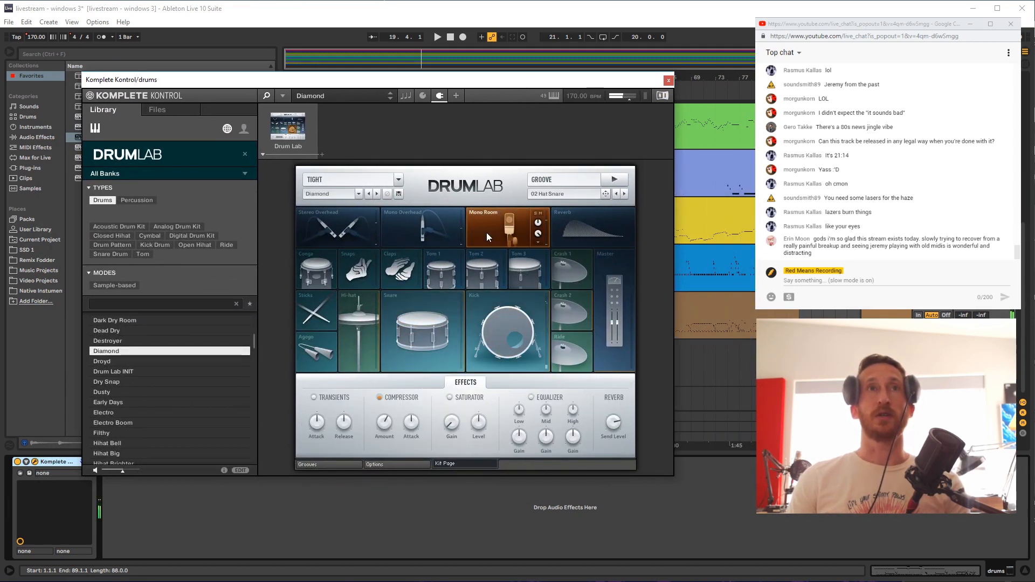
click(389, 226)
click(367, 224)
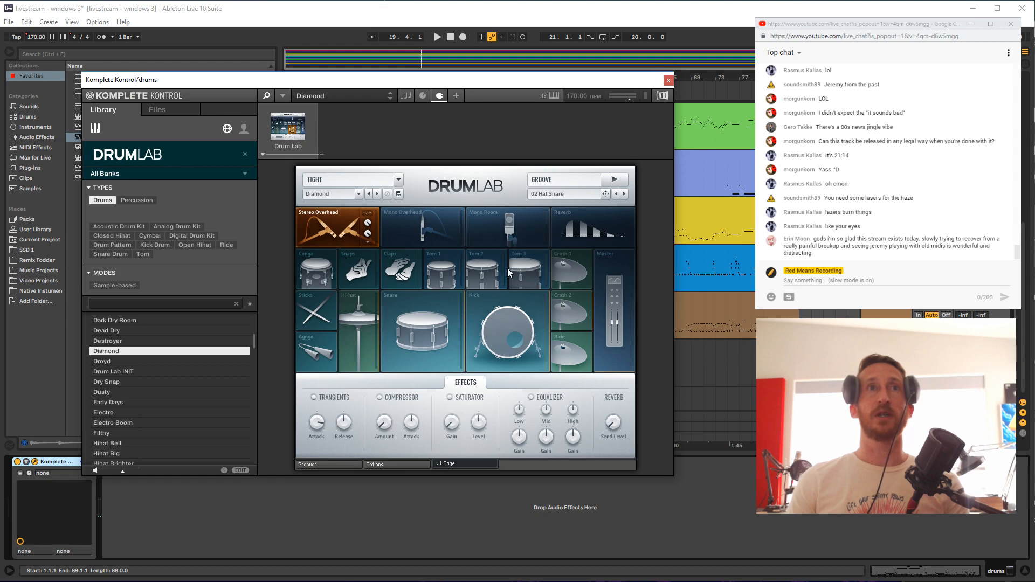
Audition the Diamond kit's toms, snare, kick and ride cymbal
click(476, 271)
click(396, 341)
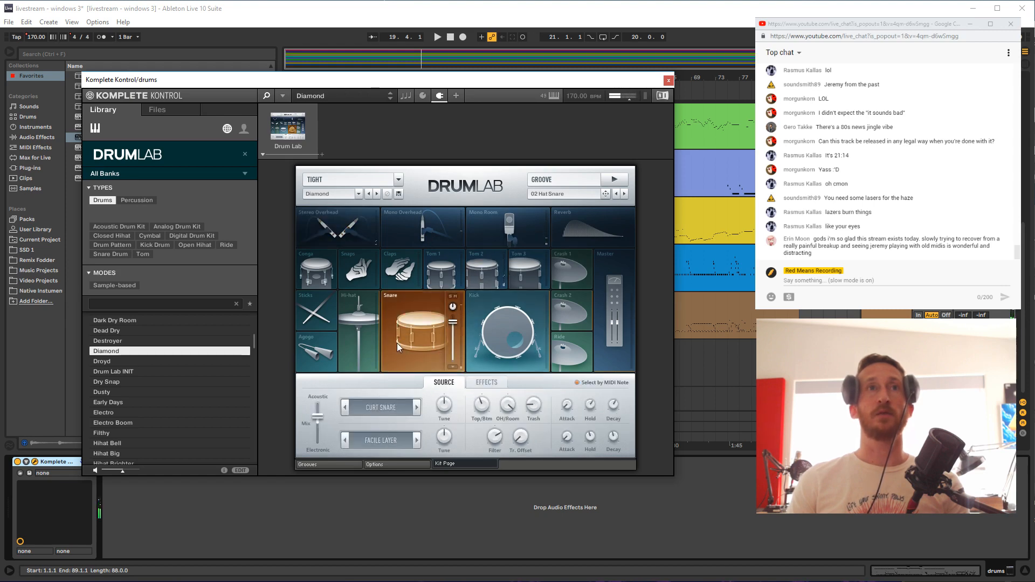
click(491, 325)
click(564, 351)
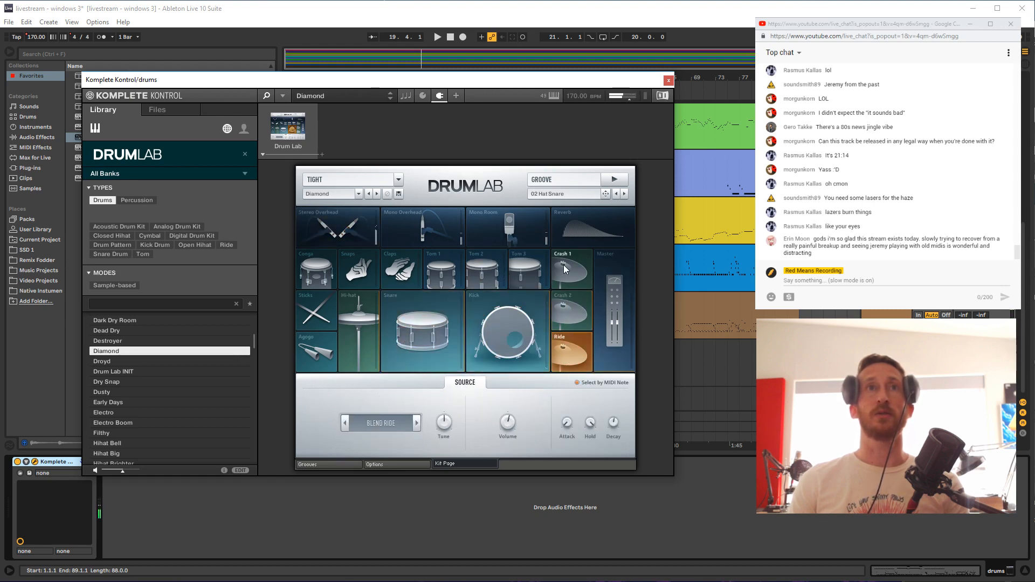
click(529, 267)
click(481, 270)
click(433, 275)
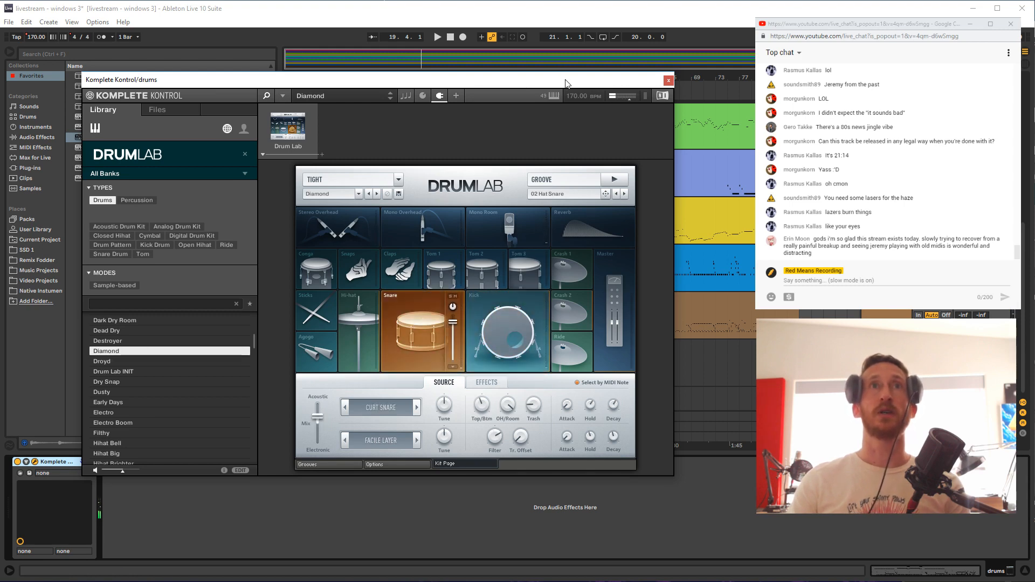
Move the Komplete Kontrol window out of the way and open the drums track's Ac Gr Piano clip in the note editor
drag(565, 84, 917, 335)
key(ctrl+alt+p)
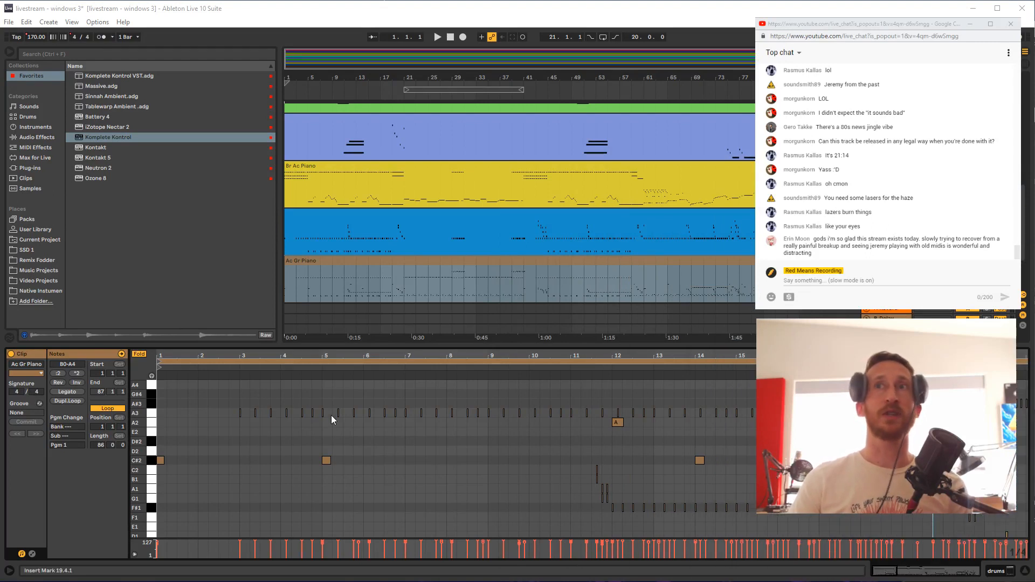
click(383, 470)
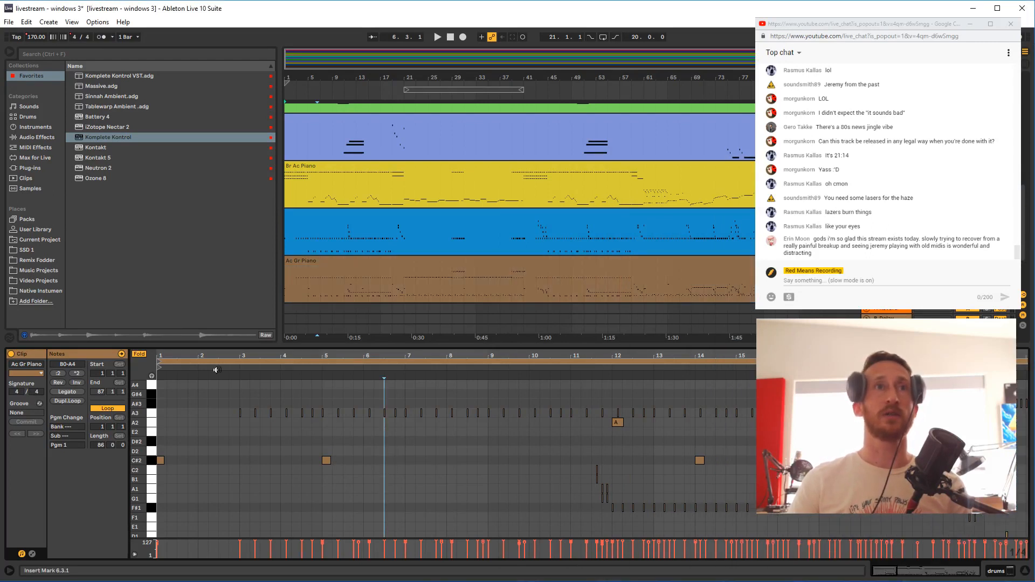
click(207, 422)
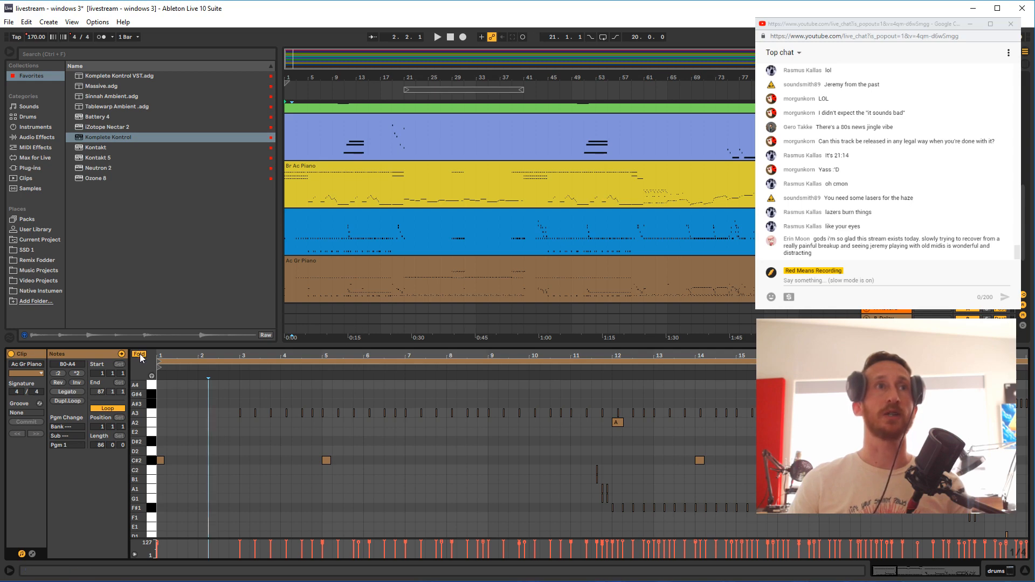
Examine the clip's drum notes and play its opening to hear what the C#2 note triggers
scroll(218, 449, up, 3)
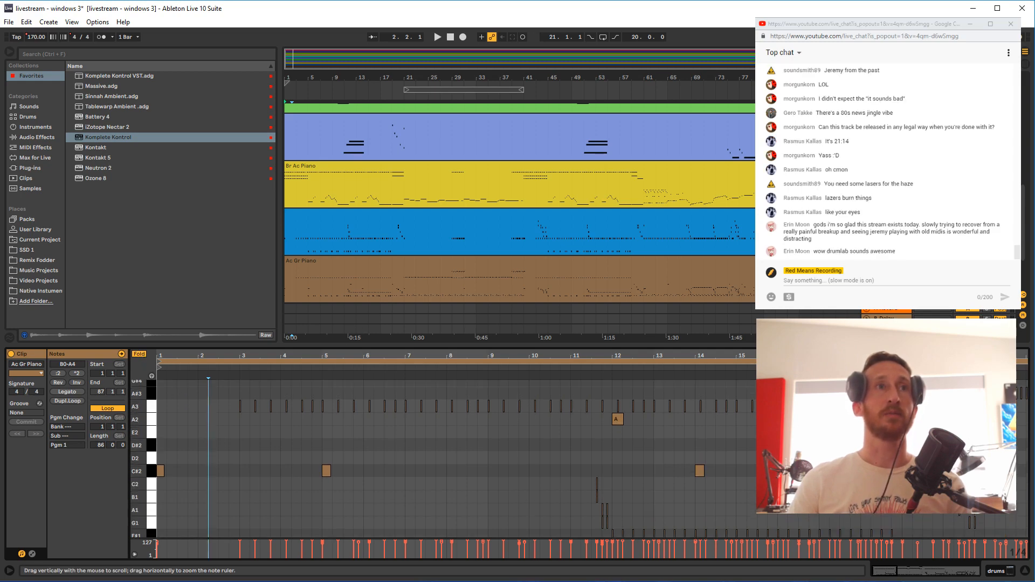
scroll(218, 451, down, 5)
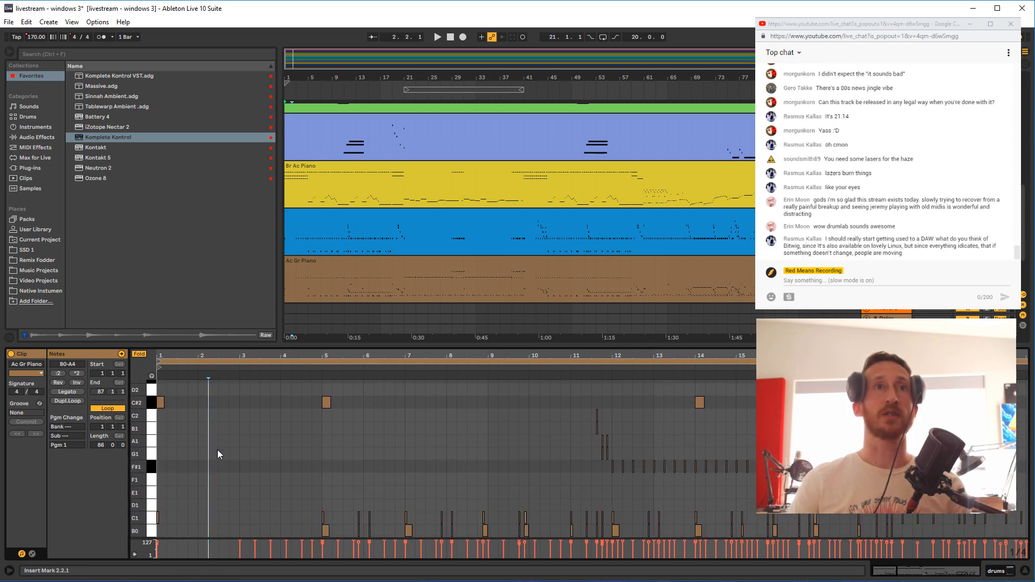
key(space)
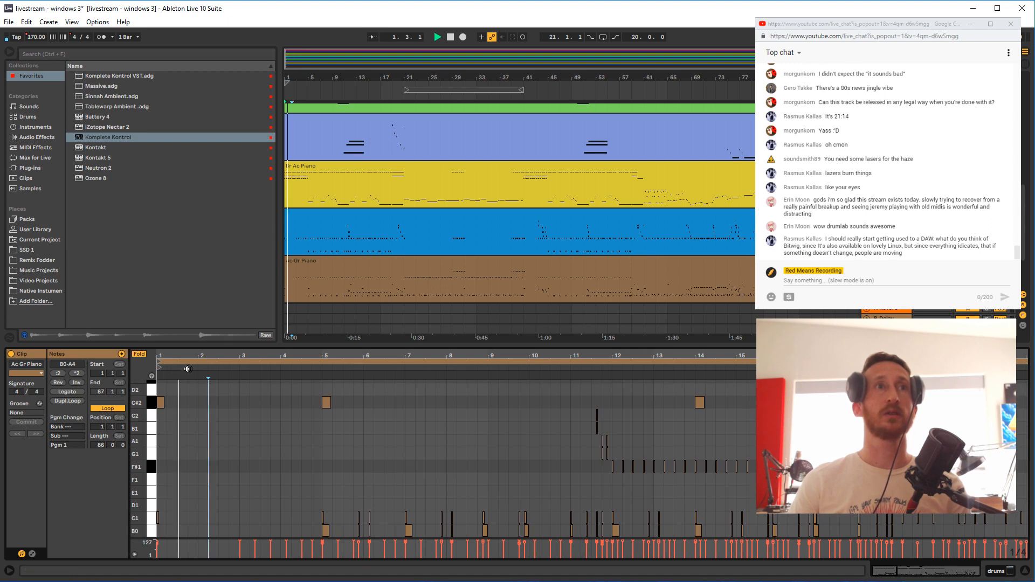
scroll(220, 439, up, 3)
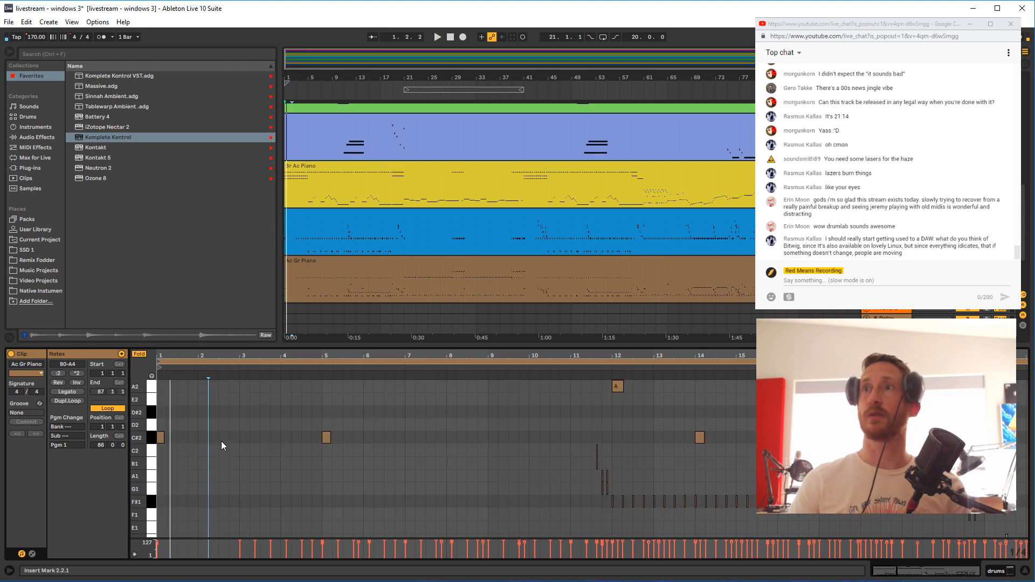
key(space)
click(620, 452)
click(665, 442)
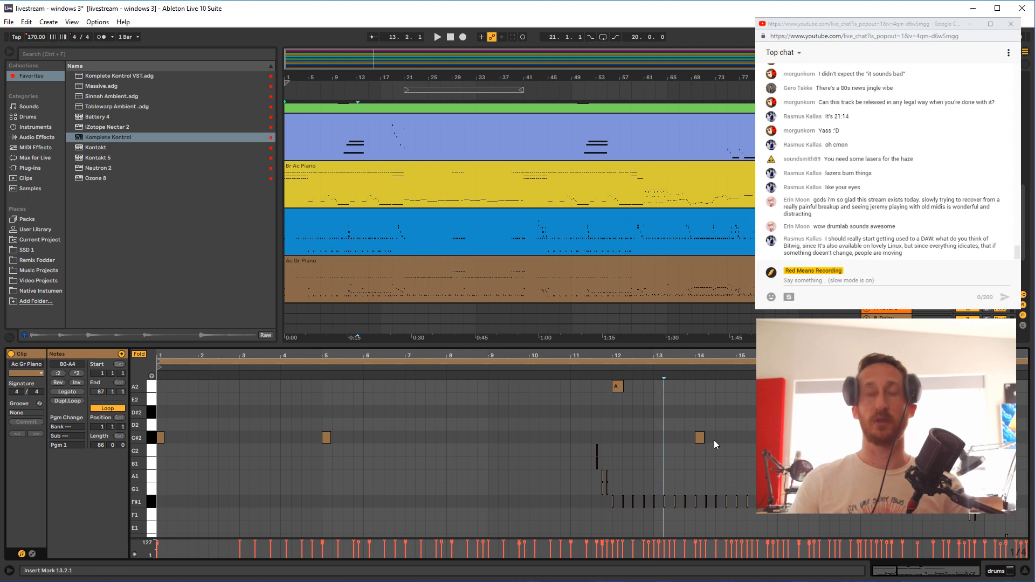
Transpose all C#2 notes in the drum clip up one semitone to D2, unfold the note view and play the start
click(160, 438)
key(minus)
key(minus)
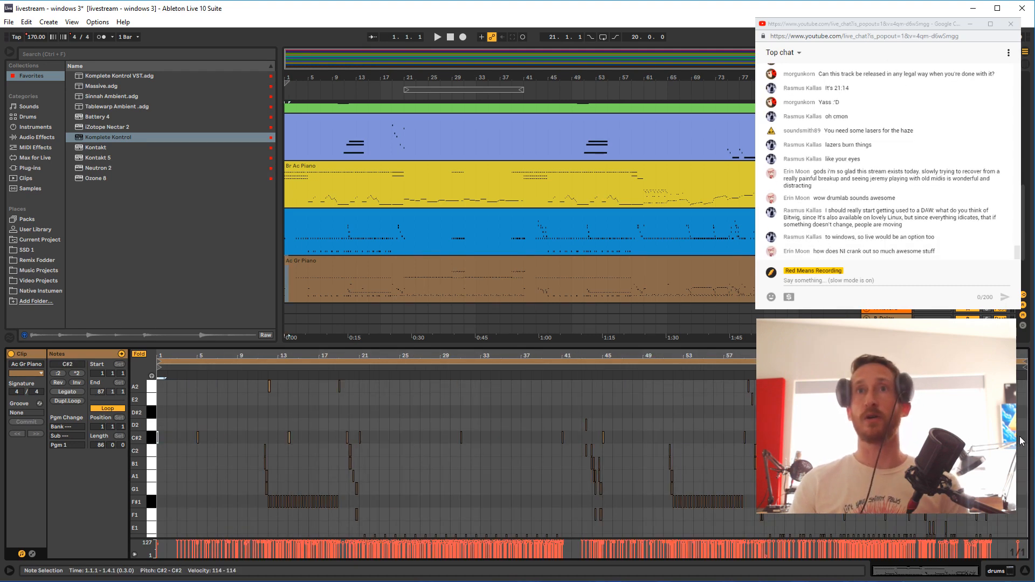
drag(1019, 438, 259, 433)
click(139, 355)
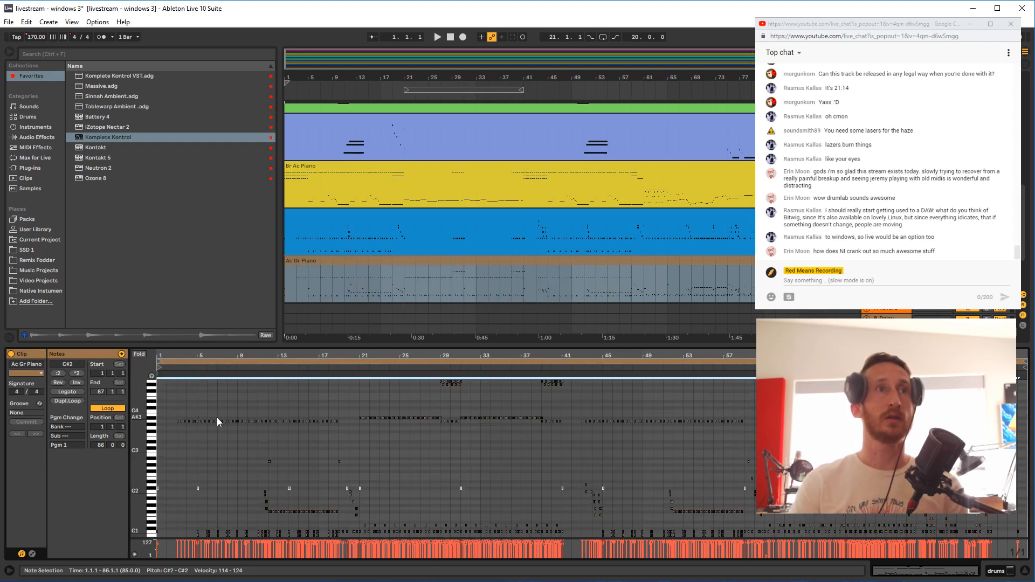
key(Up)
key(space)
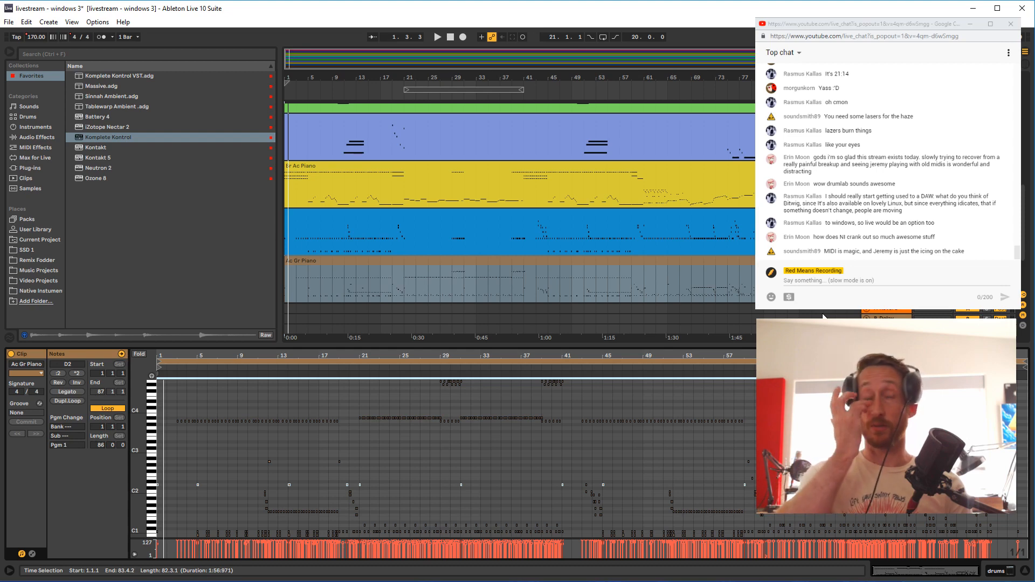
Select the B0 notes between bars 5 and 20 of the drum clip and play that section
click(633, 467)
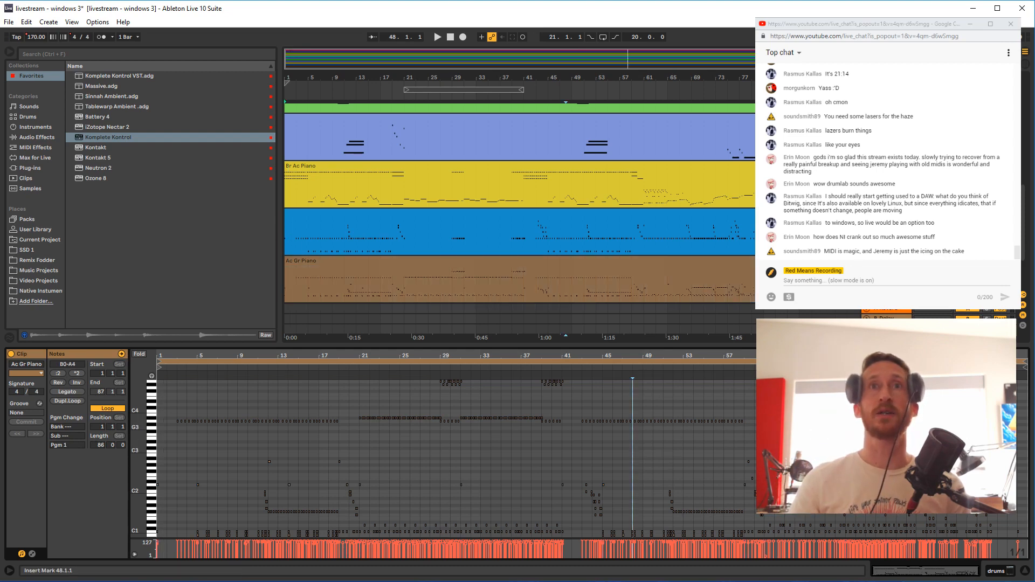
drag(765, 431, 158, 446)
click(247, 446)
scroll(221, 477, up, 2)
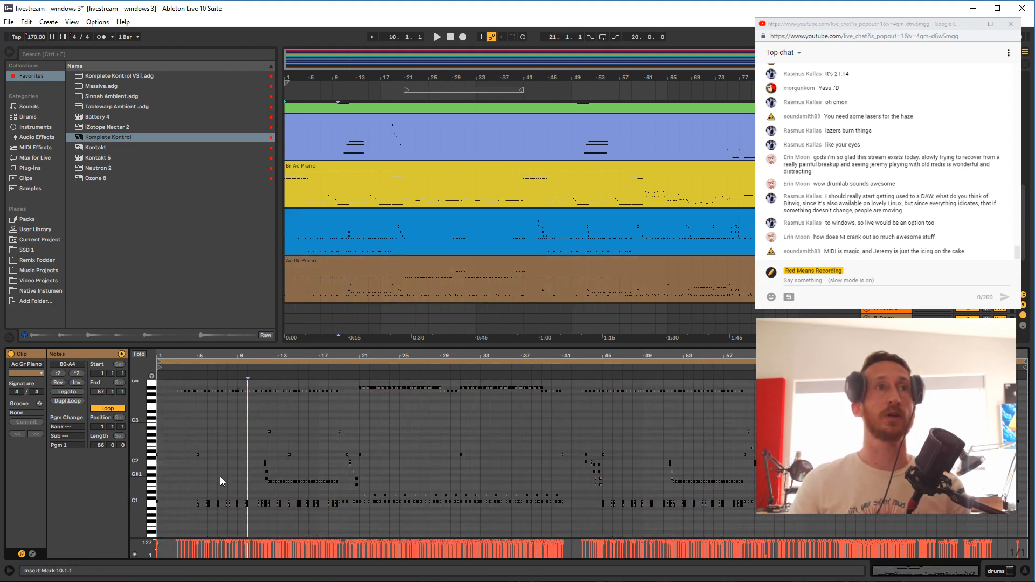
scroll(195, 496, down, 2)
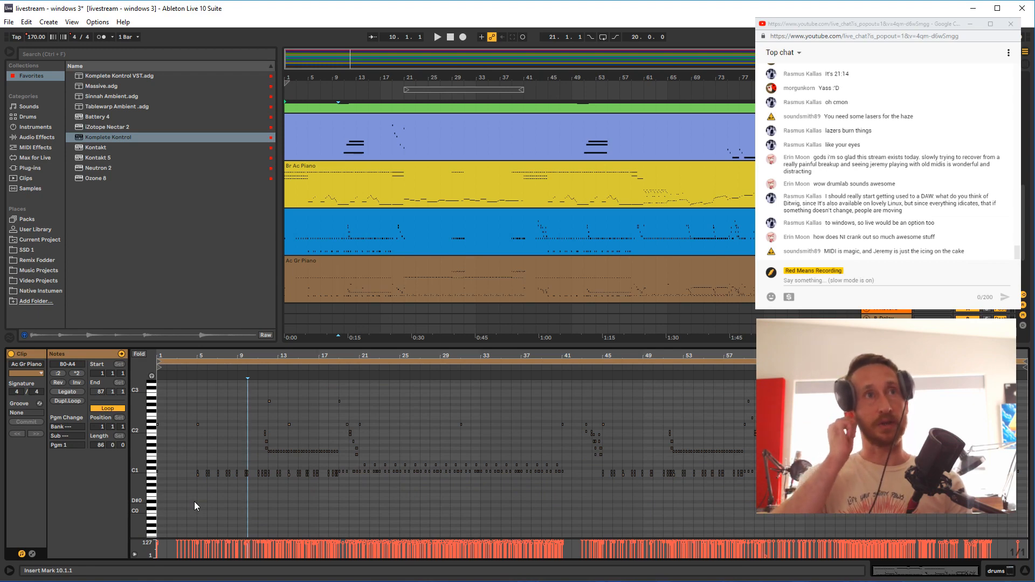
drag(193, 501, 319, 512)
click(309, 504)
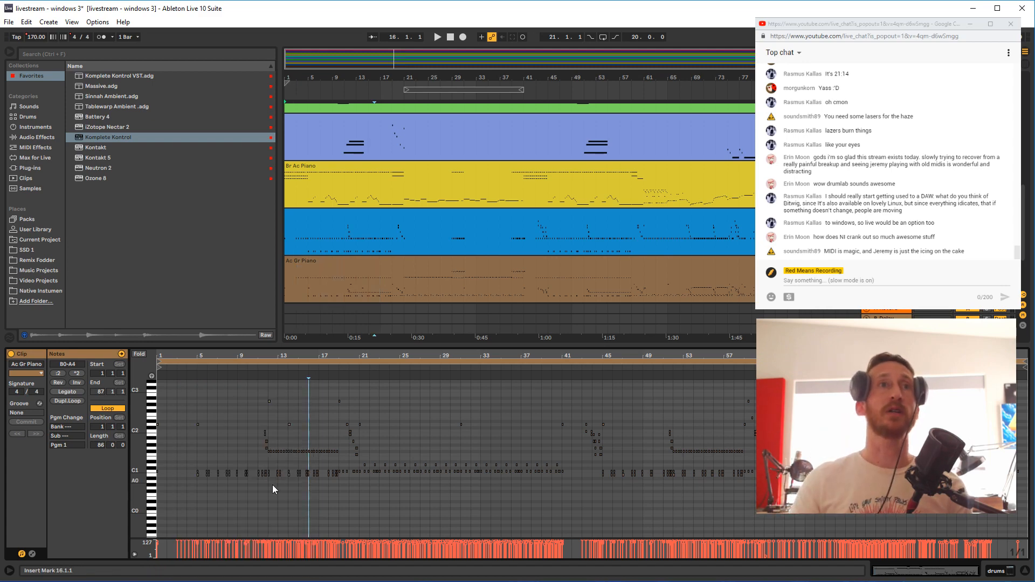
drag(192, 489, 348, 477)
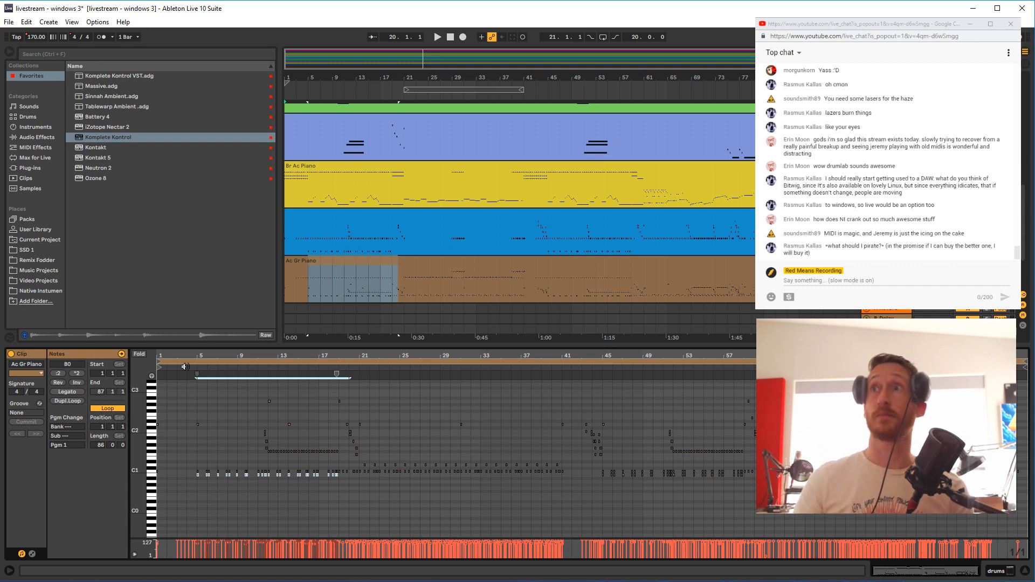
click(185, 367)
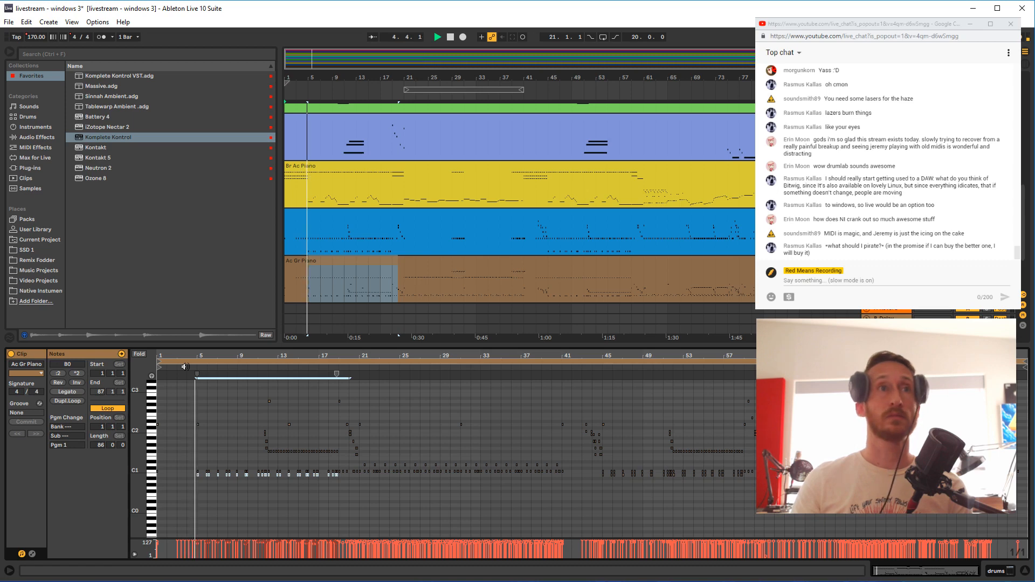
scroll(244, 499, up, 2)
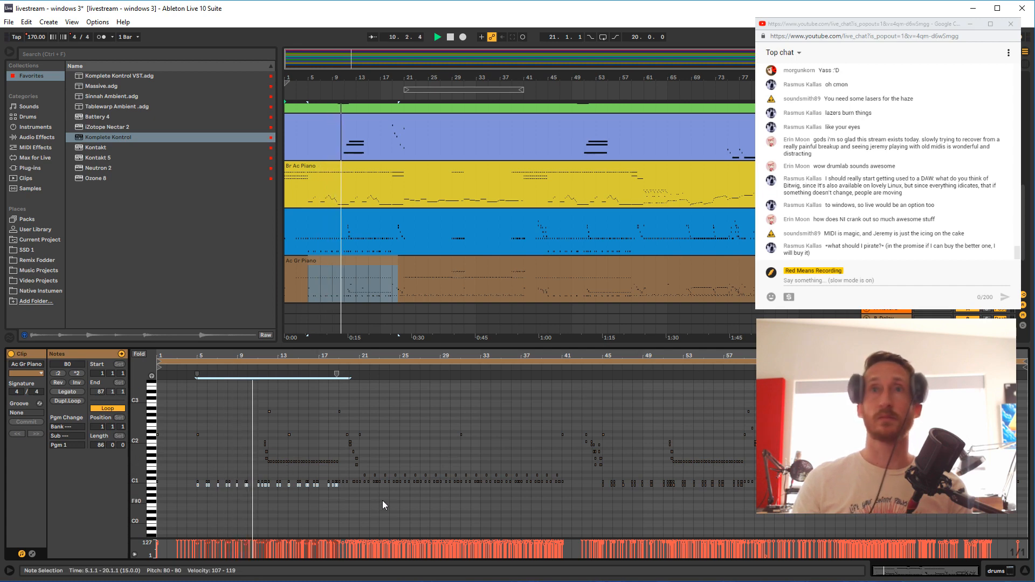
Transpose the drum clip's B0 notes up one semitone to C1, first between bars 4 and 22, then from bar 43 onward
drag(368, 505, 185, 487)
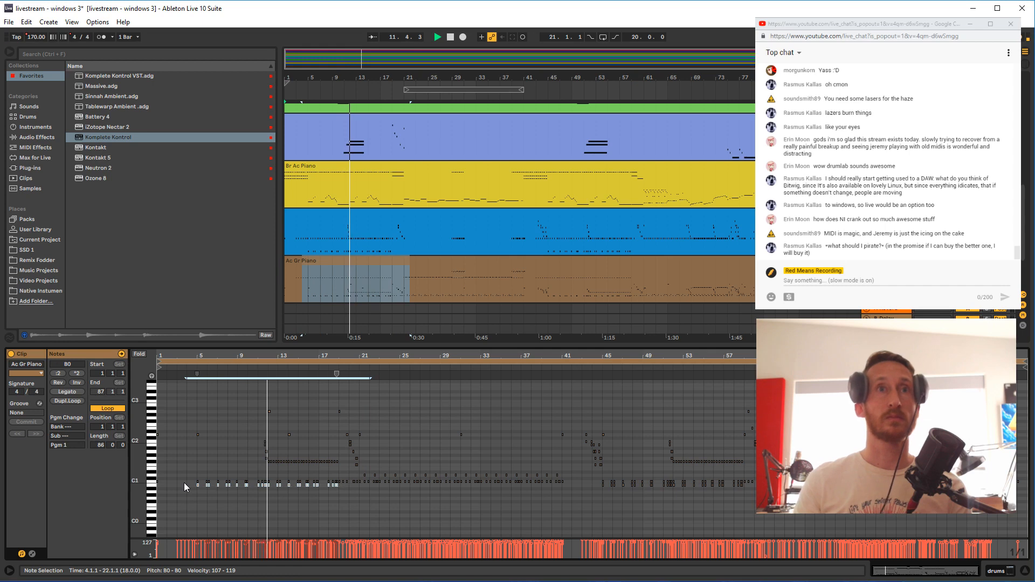
click(183, 483)
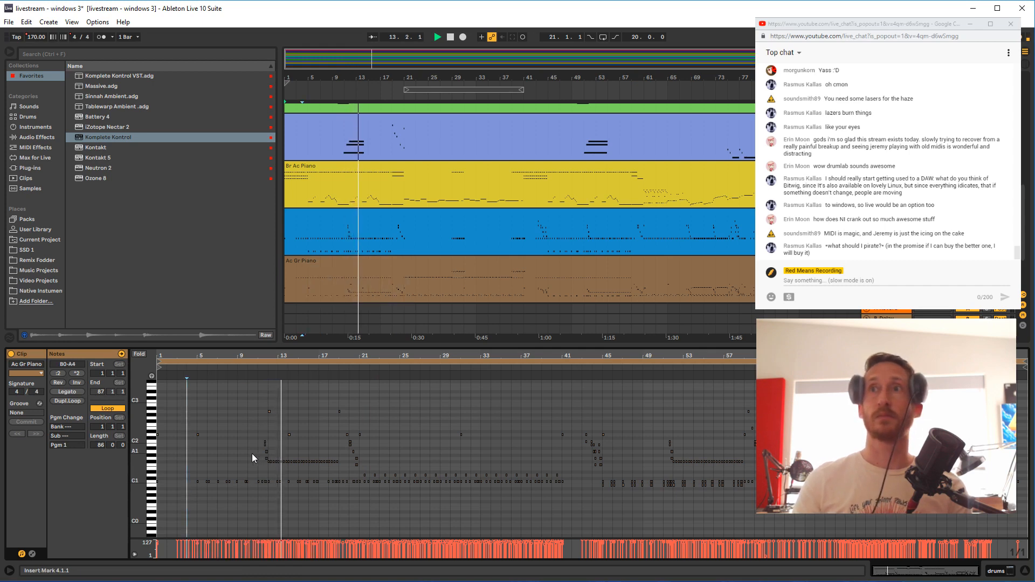
drag(579, 508, 831, 486)
click(582, 502)
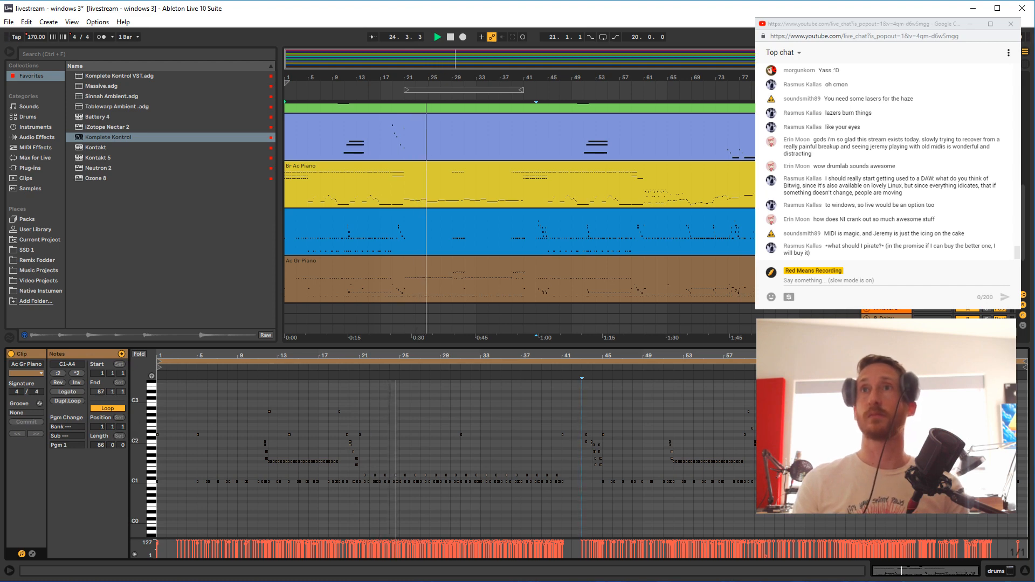
Watch which Drum Lab pads the drum clip triggers during playback, close the plug-in window and stop playback
key(ctrl+alt+p)
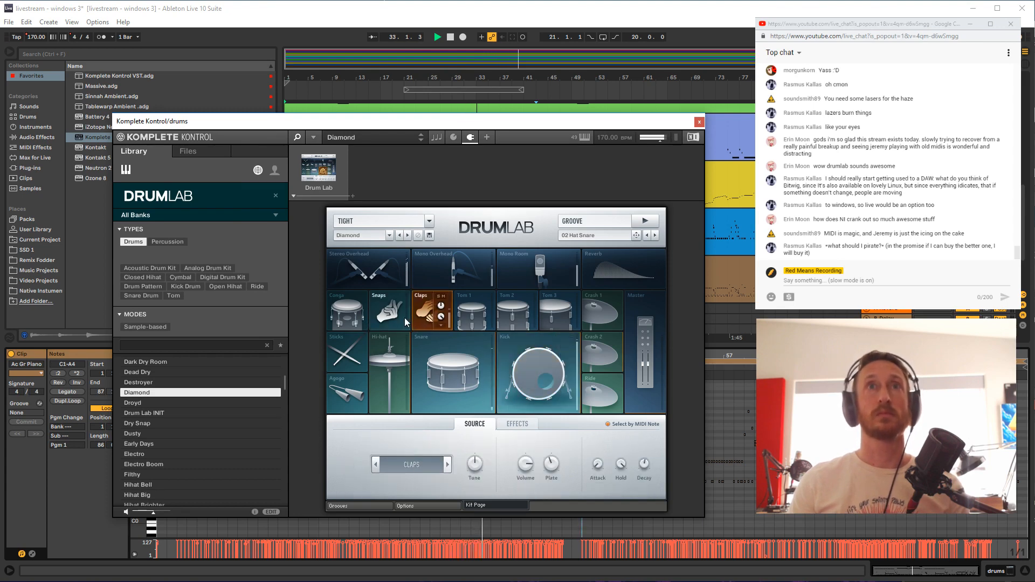
click(728, 263)
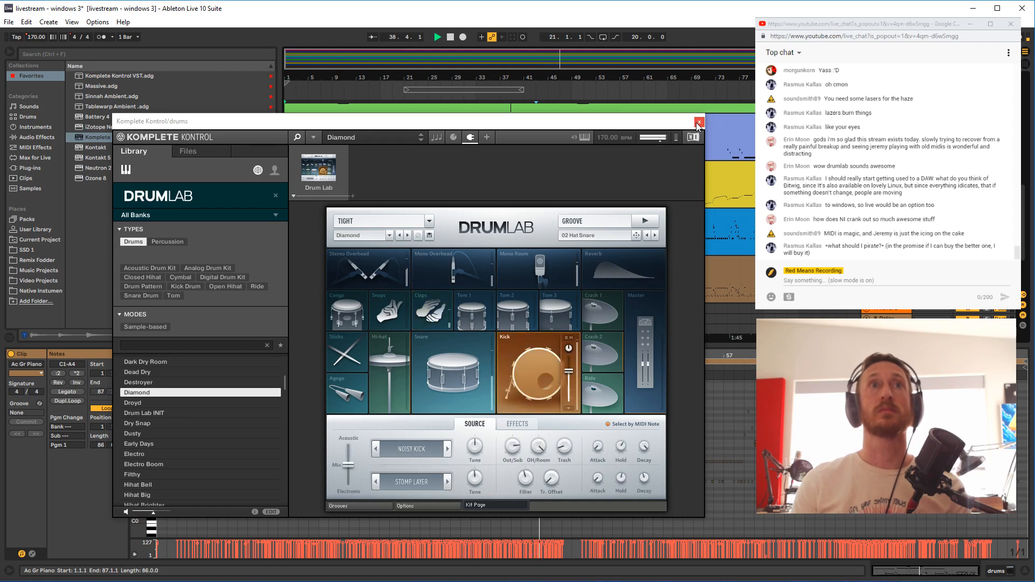
click(699, 123)
scroll(435, 449, down, 2)
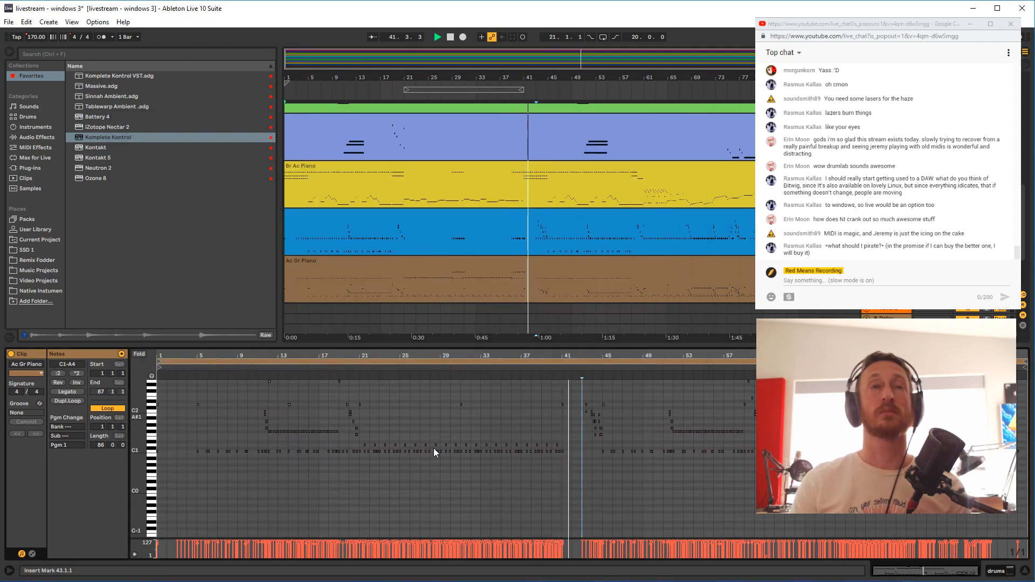
scroll(434, 448, up, 6)
key(space)
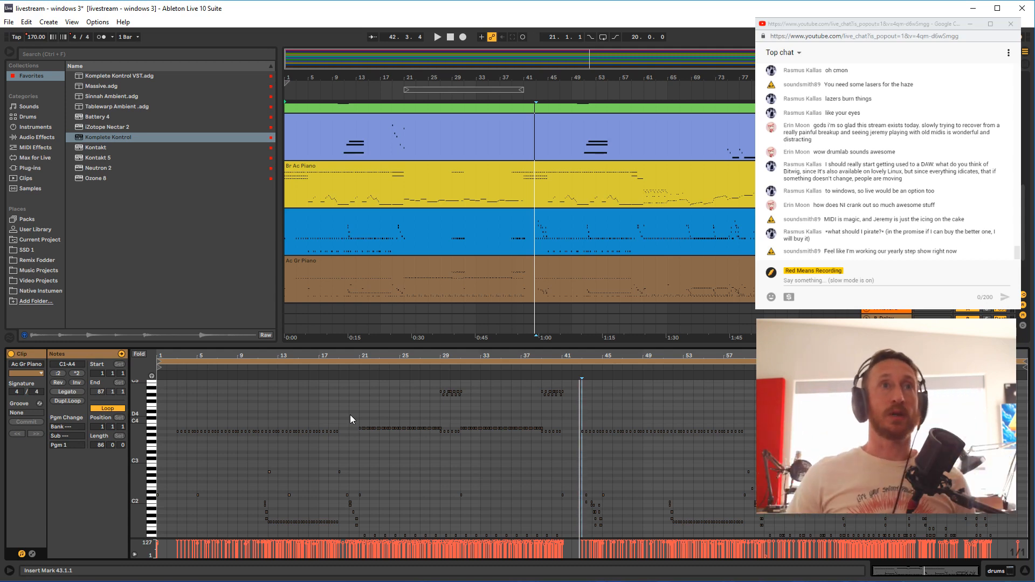
Select the A#3 notes between bars 20 and 29 of the drum clip and audition that section
drag(350, 415, 443, 429)
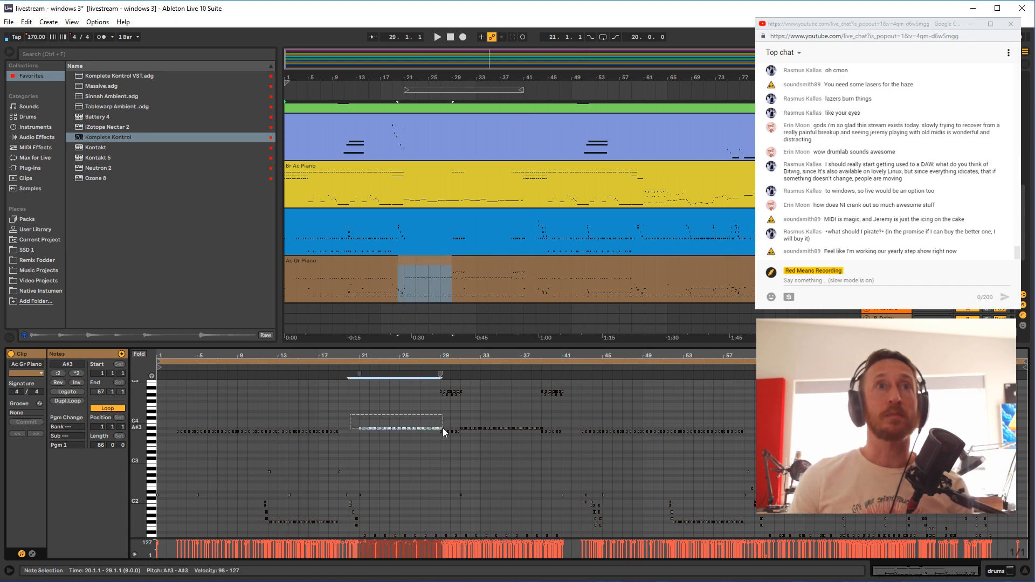
click(340, 370)
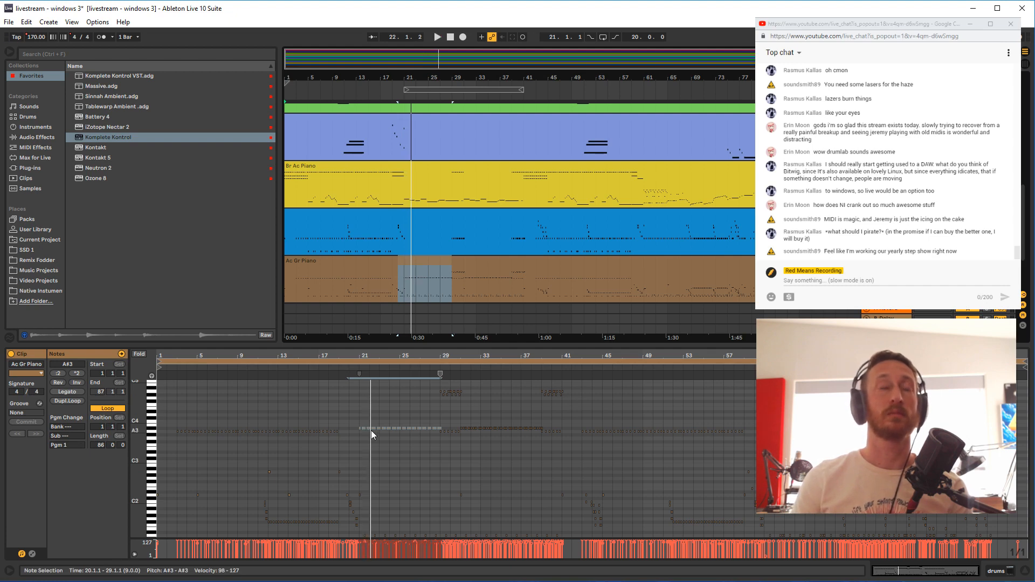
scroll(520, 203, down, 3)
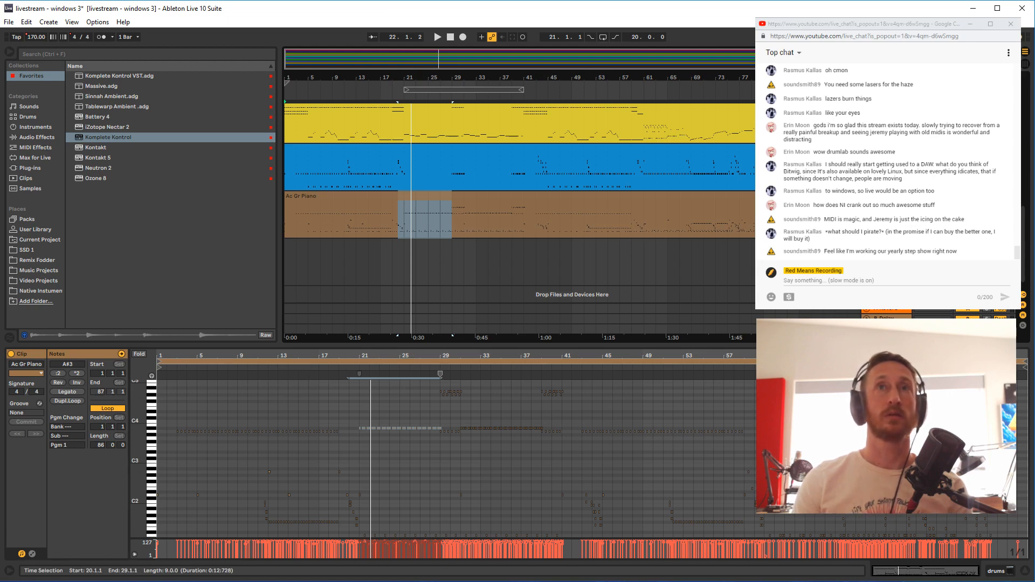
Show the drums track's devices, open its Drum Lab kit and check the percussion pads for the agogo sound
key(shift+Tab)
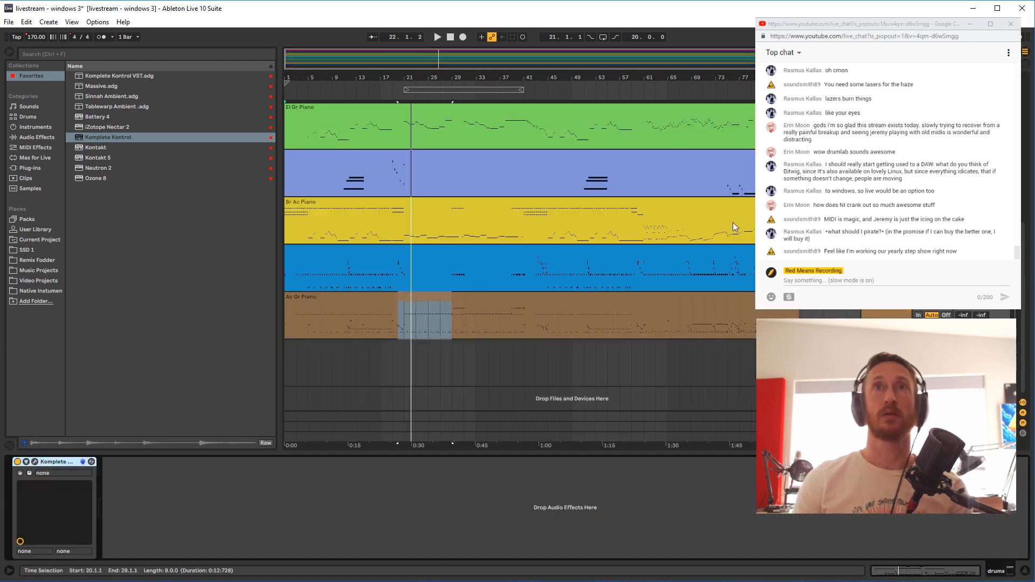
click(34, 461)
drag(461, 122, 409, 408)
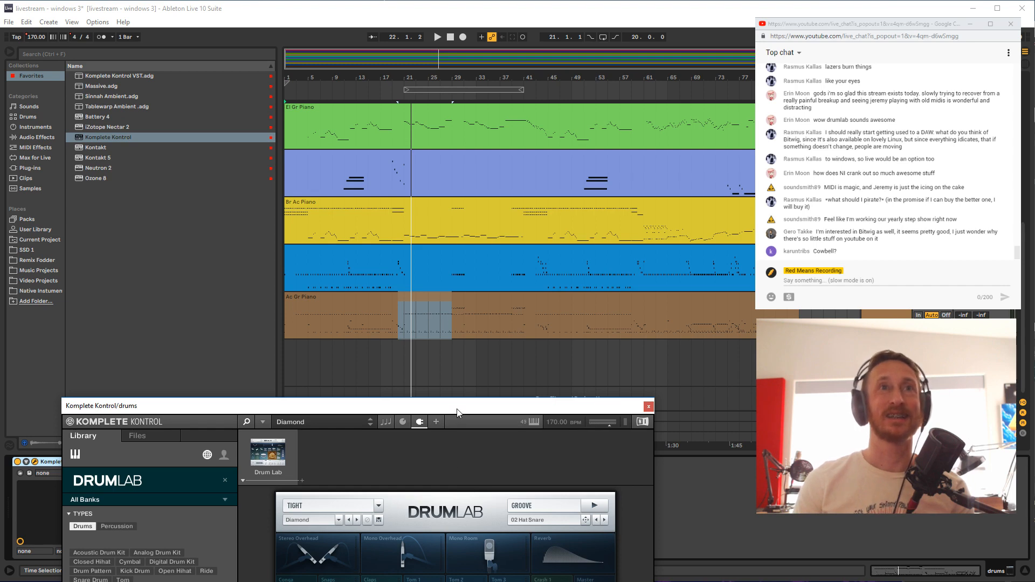
drag(457, 409, 471, 157)
click(374, 496)
click(426, 522)
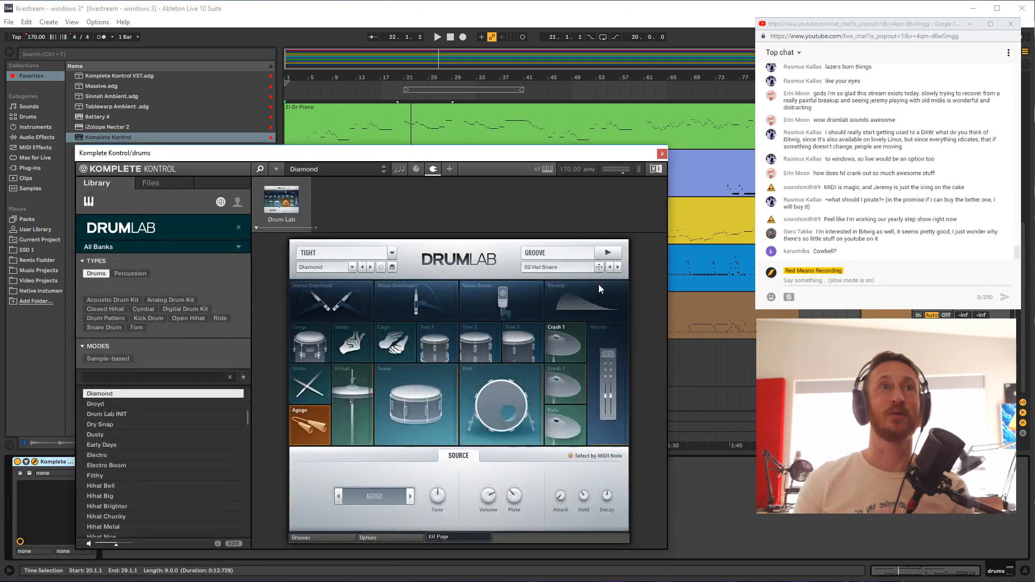
click(662, 154)
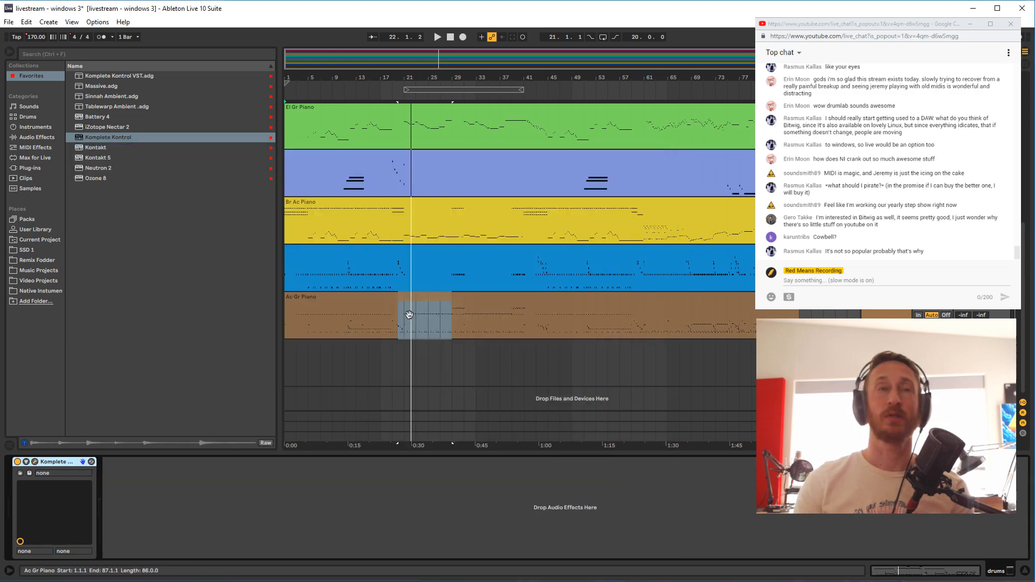
Reopen the Drum Lab kit to check the Agogo pad, and open the Ac Gr Piano clip with the plug-in window moved aside
click(36, 462)
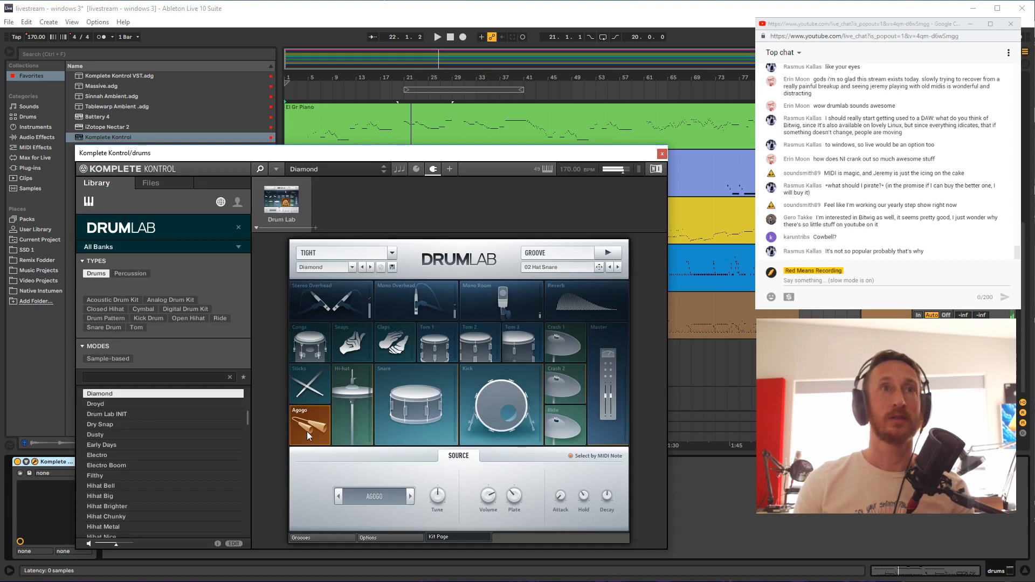
click(326, 108)
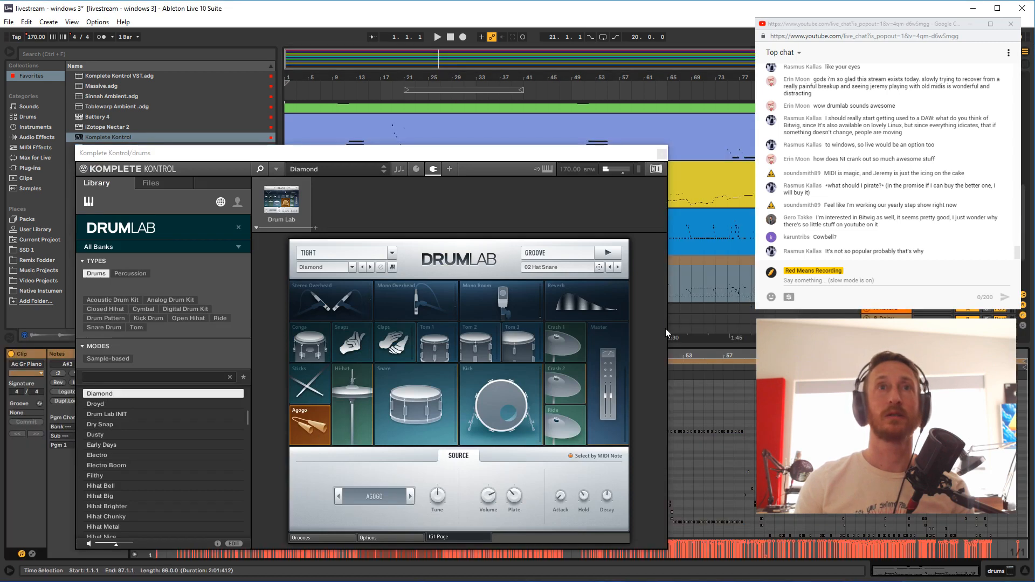
drag(327, 154, 804, 82)
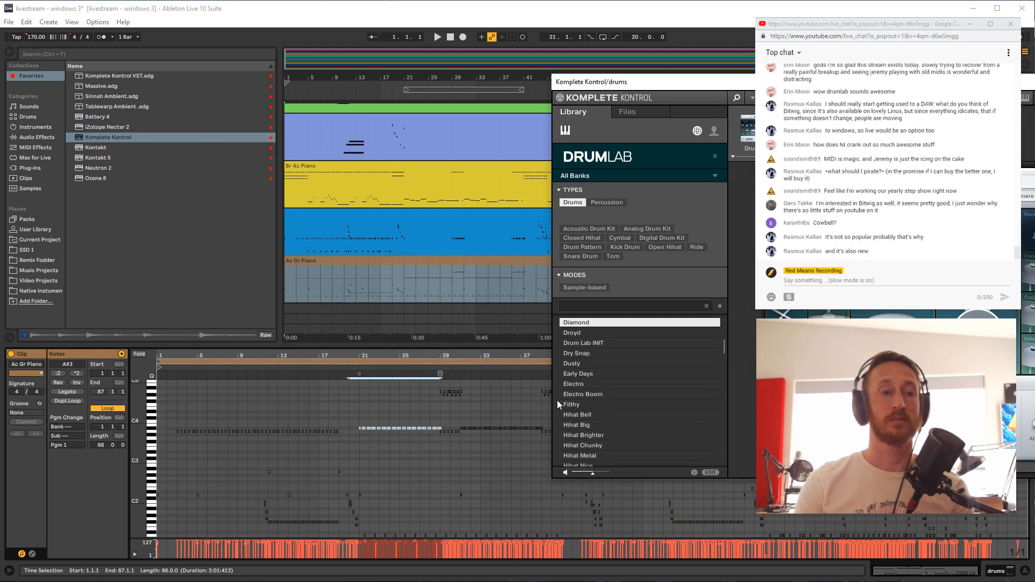
Transpose the A#3 notes between bars 21 and 39 of the drum clip up to C4 and play that section
click(364, 429)
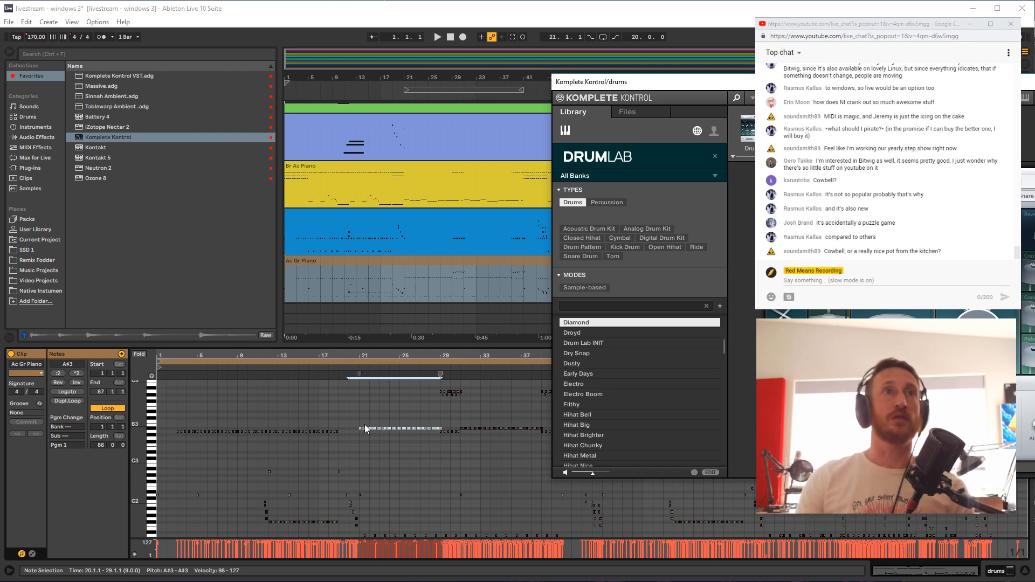
drag(355, 413, 545, 429)
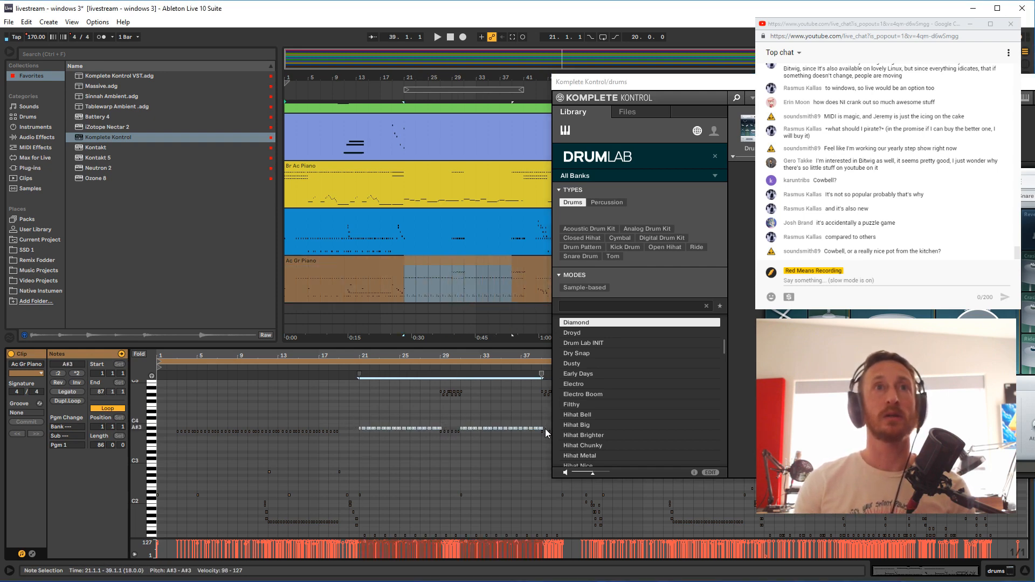
key(ctrl+alt+p)
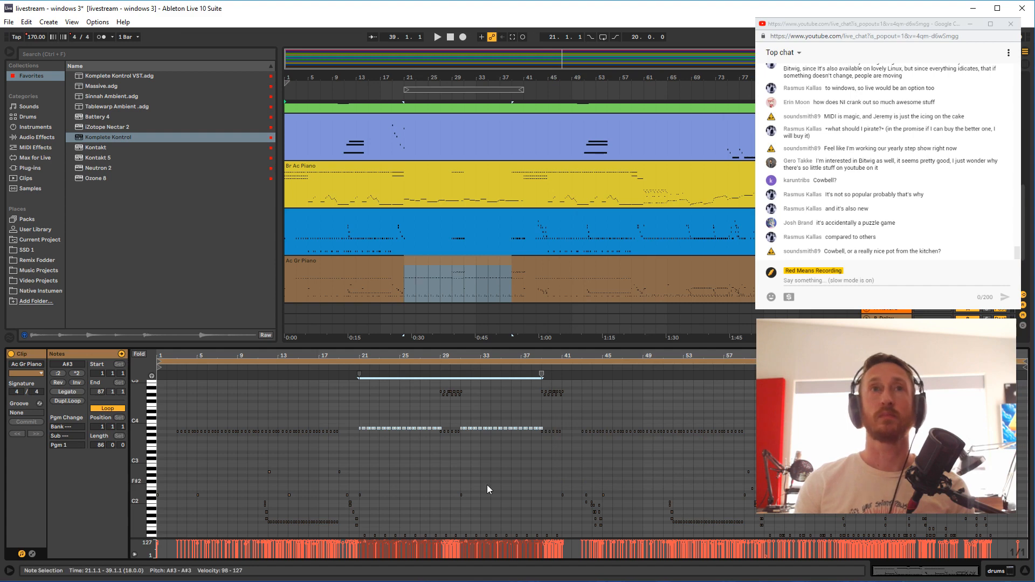
click(139, 354)
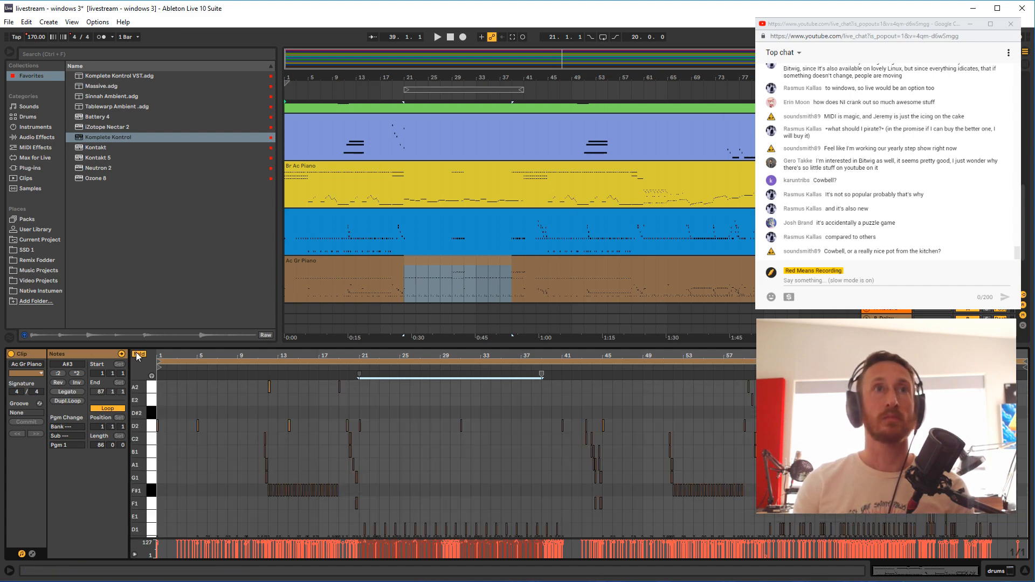
drag(335, 413, 608, 410)
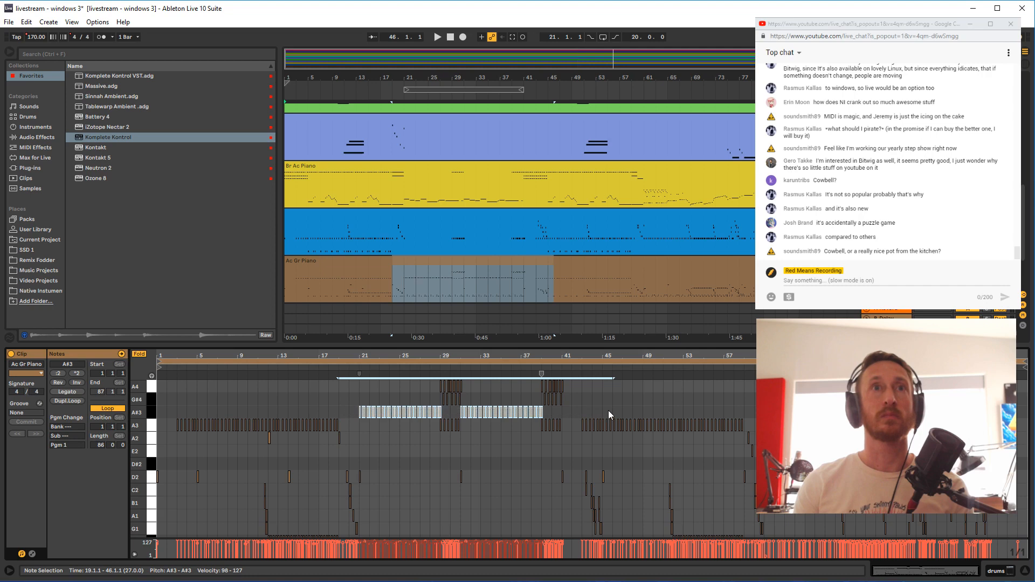
click(139, 354)
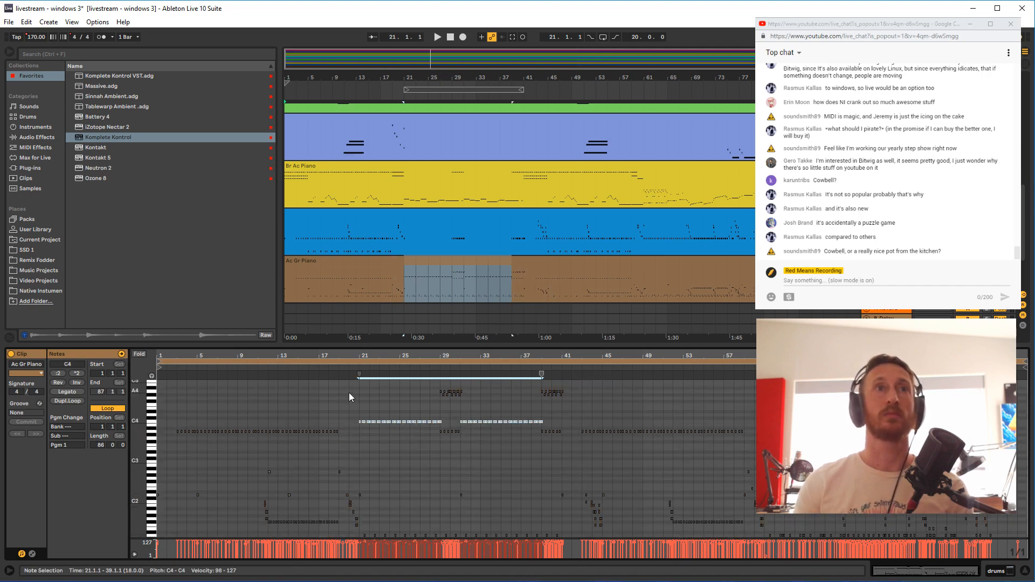
click(351, 367)
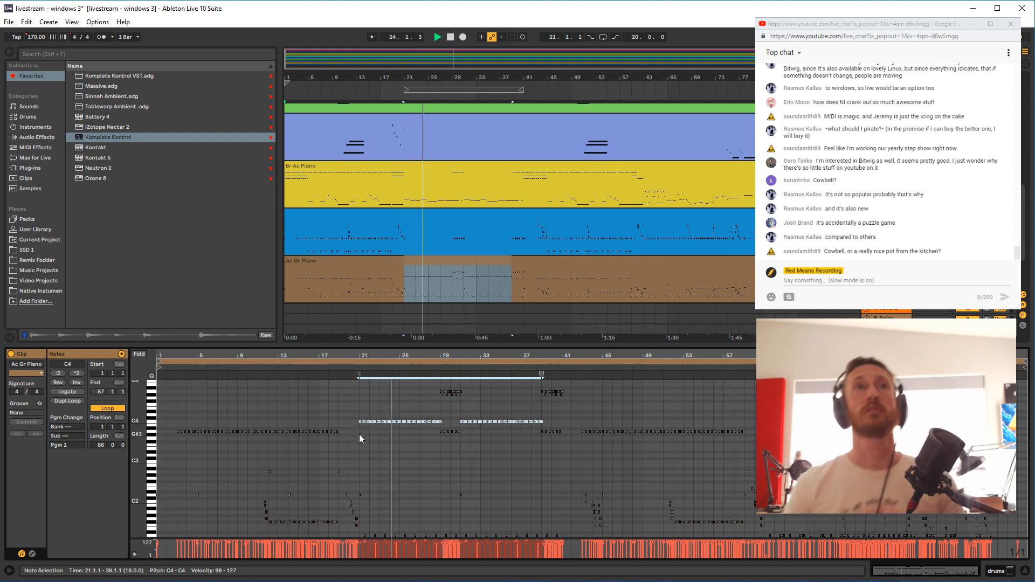
scroll(376, 473, down, 3)
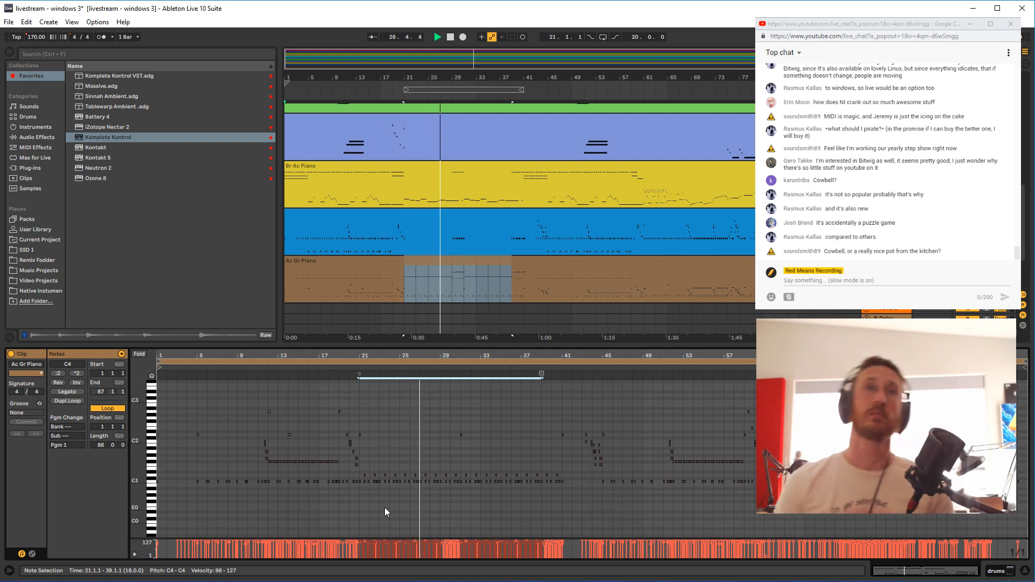
scroll(384, 507, up, 3)
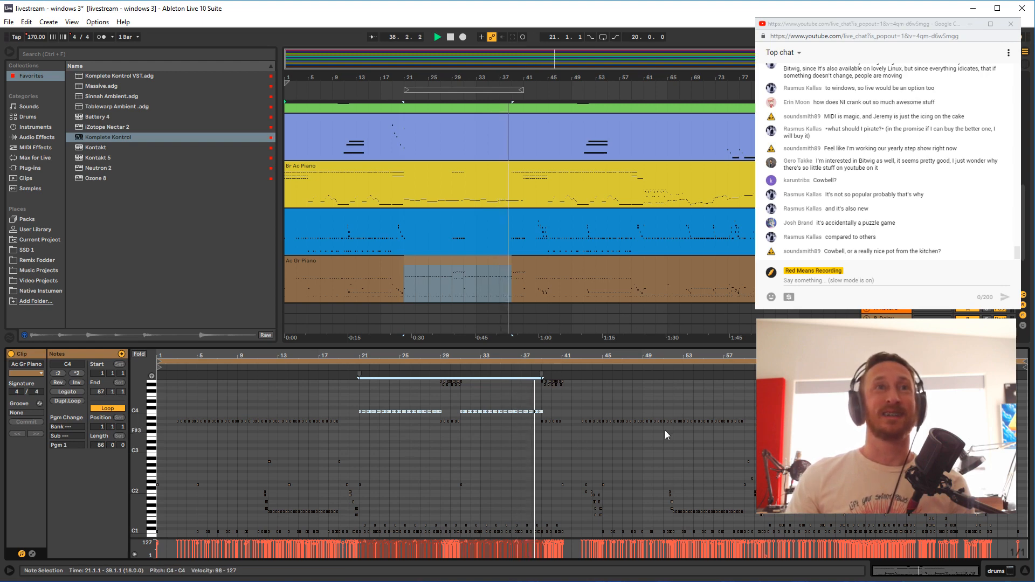
Transpose all A3 notes in the drum clip up three semitones to C4
click(154, 423)
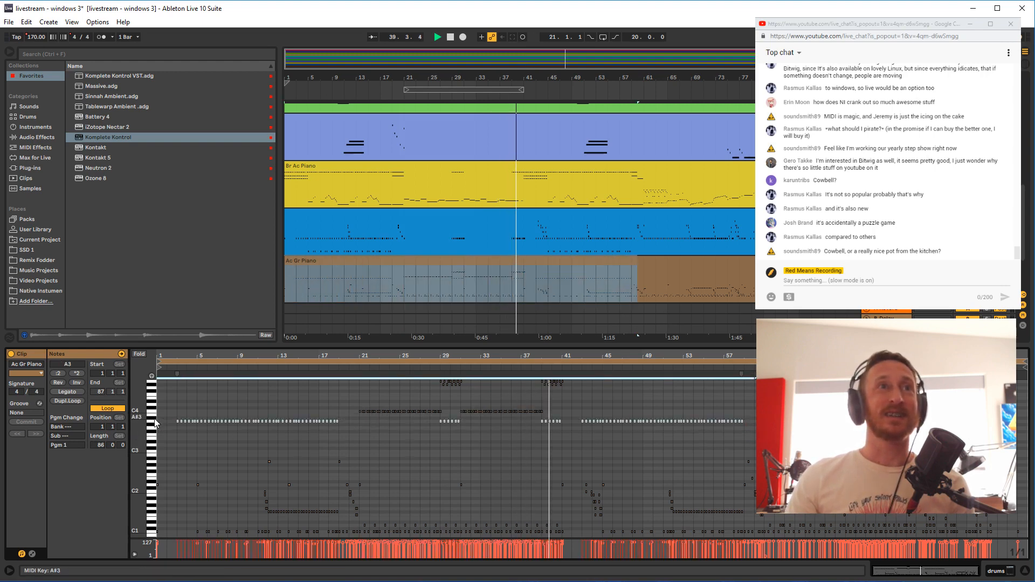
key(Escape)
scroll(520, 215, down, 3)
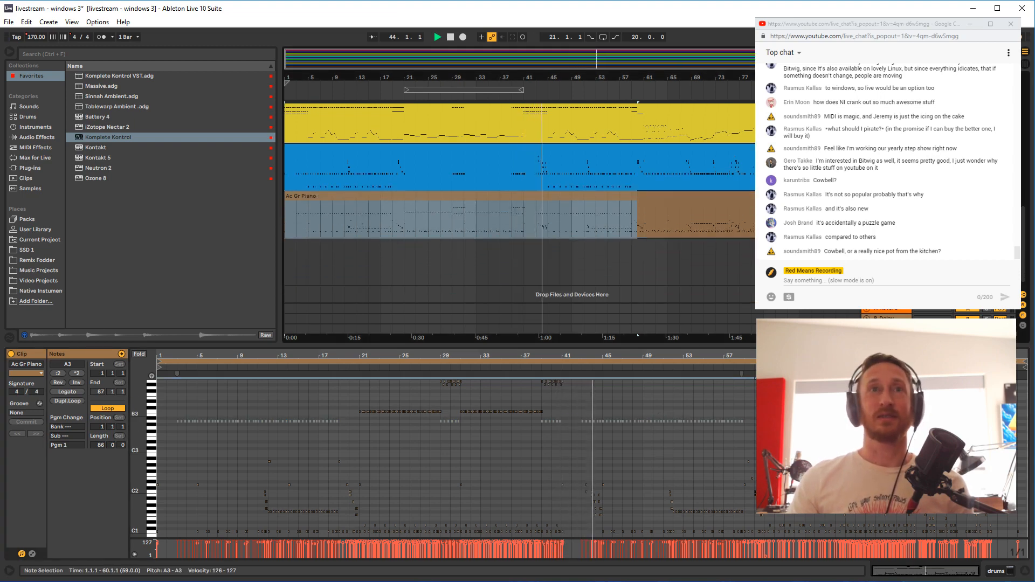
click(749, 430)
drag(711, 429, 138, 422)
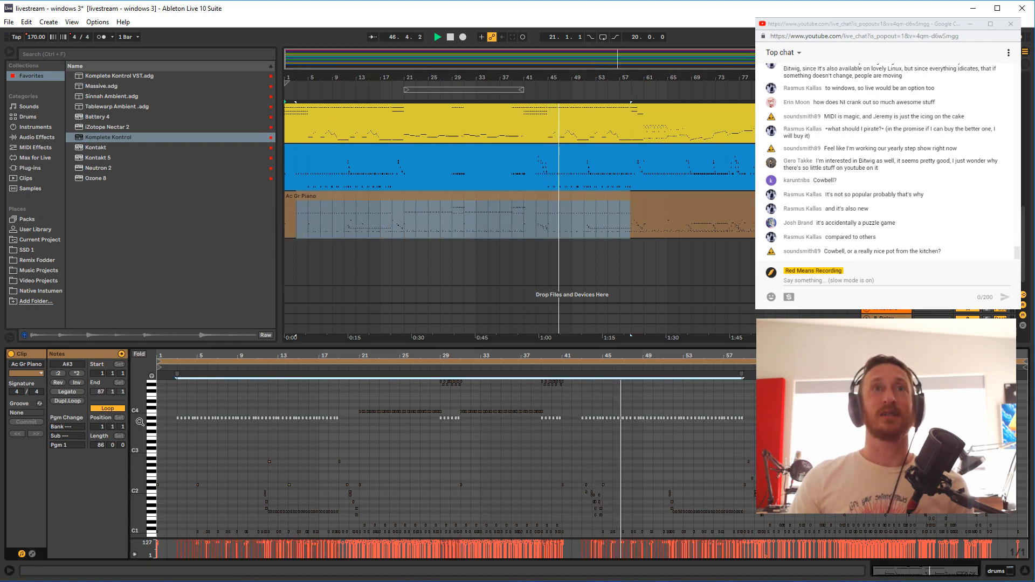
key(Up)
key(Up)
key(Up)
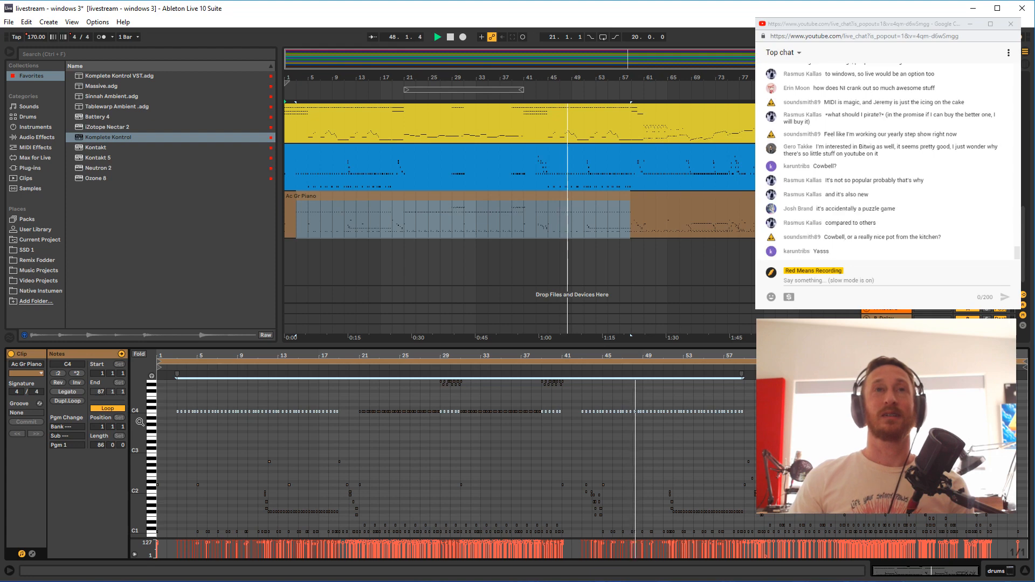
Set the gain of the Master track's Limiter to -4.80 dB while the song plays
scroll(665, 212, up, 3)
scroll(665, 208, up, 5)
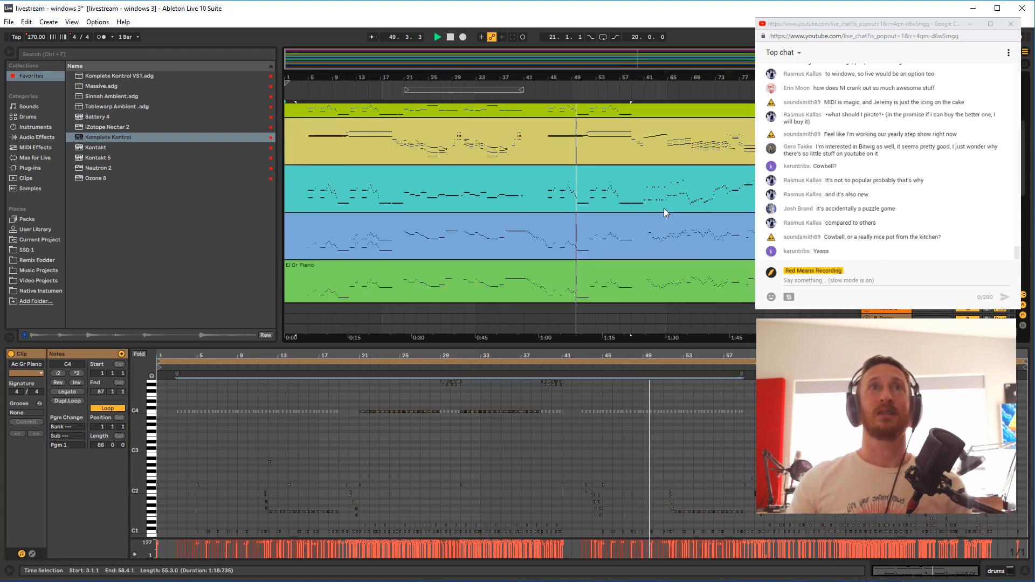
scroll(658, 228, down, 3)
scroll(660, 232, down, 3)
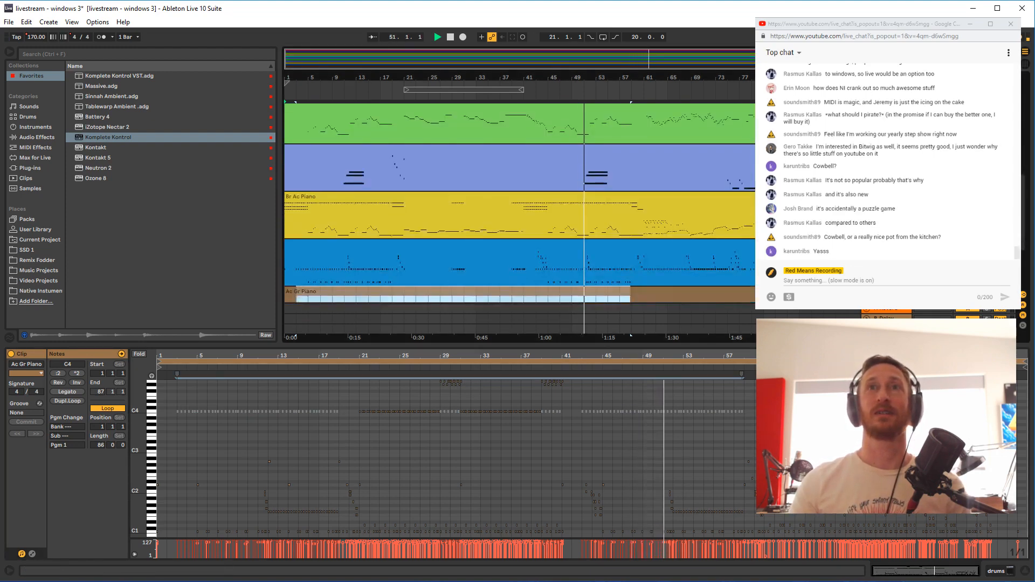
click(432, 324)
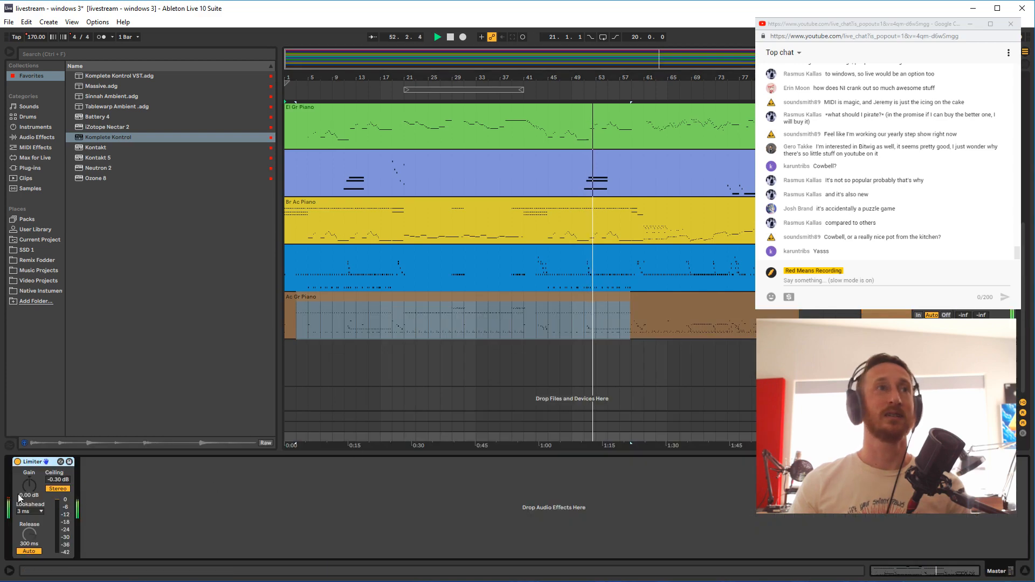
drag(29, 485, 29, 509)
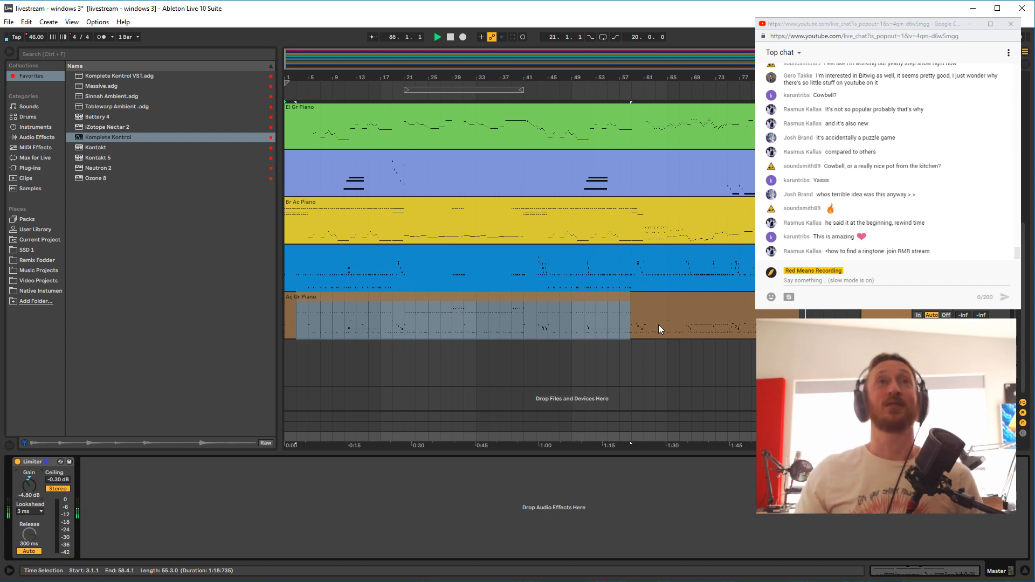
Open the lowest Ac Gr Piano clip on the drums track in the note editor and enlarge the editor
double_click(596, 286)
key(space)
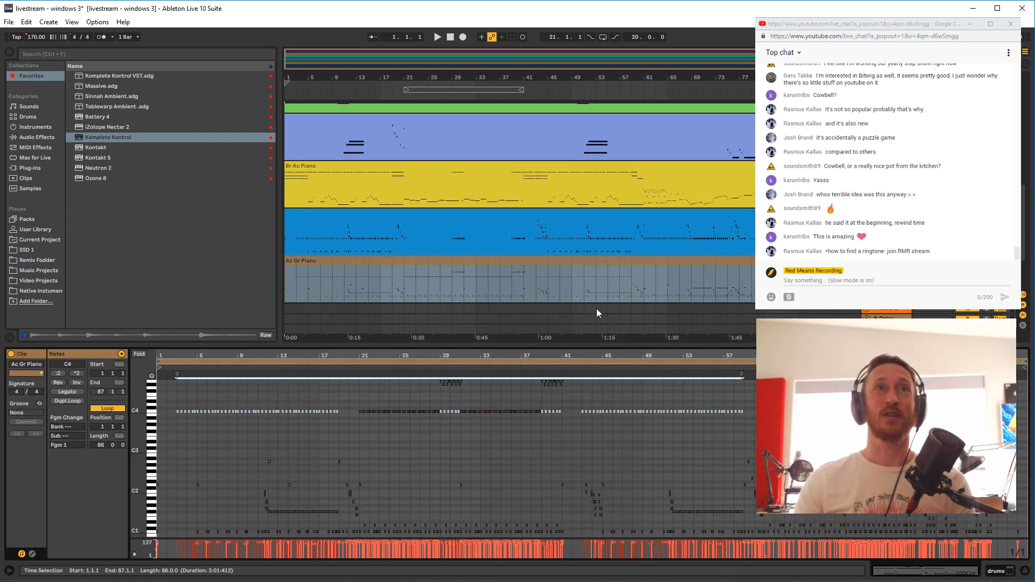
scroll(306, 427, up, 1)
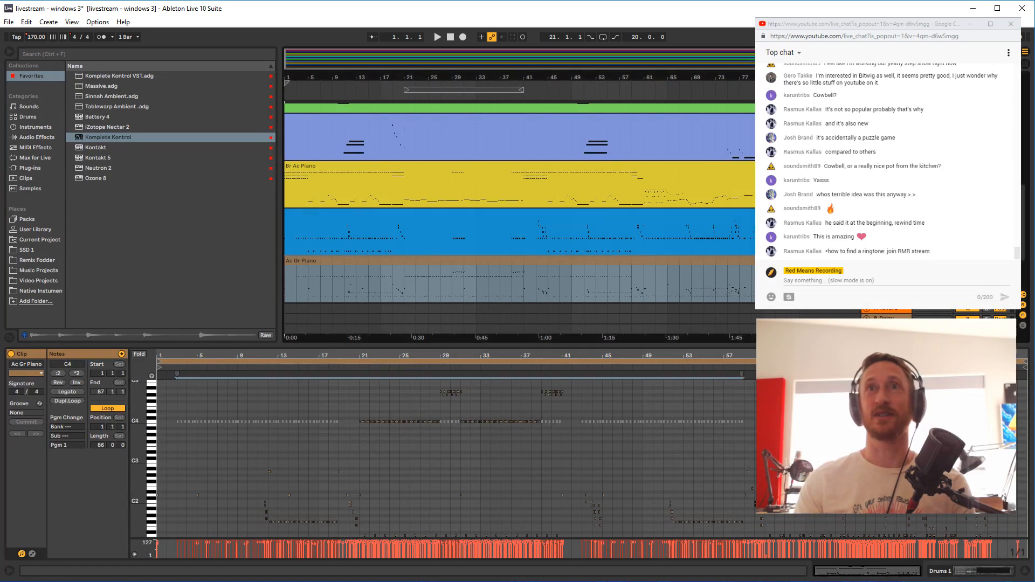
scroll(332, 301, down, 2)
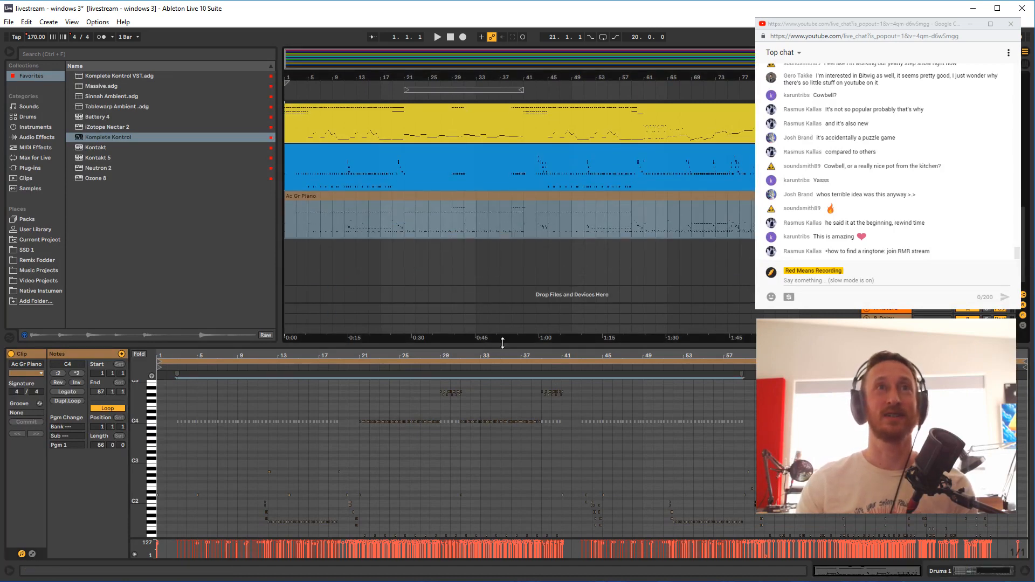
drag(503, 343, 502, 183)
click(410, 333)
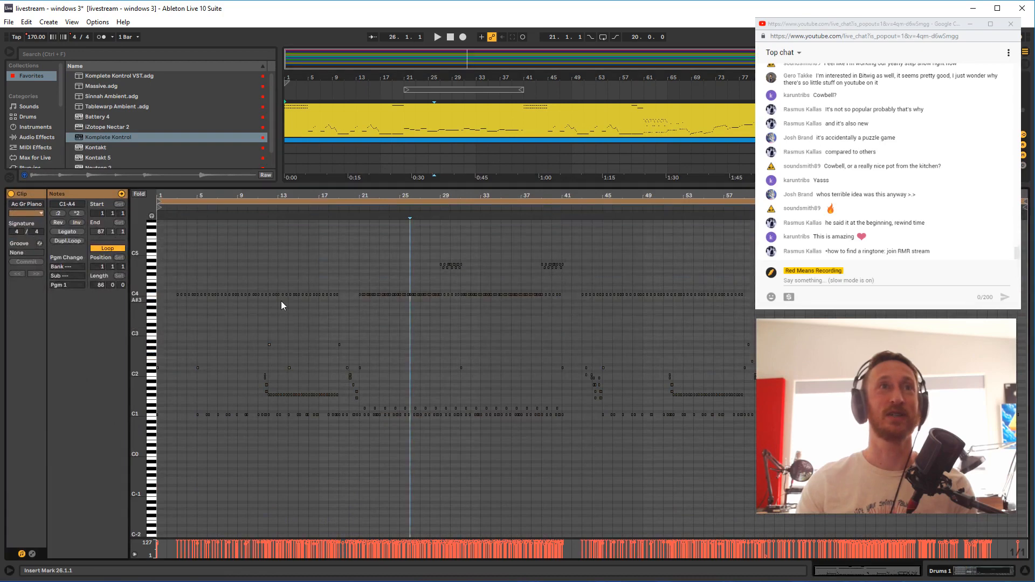
Fold the drum clip's note view to the used notes, zoom in on its opening bars and play it from the start
click(133, 193)
key(plus)
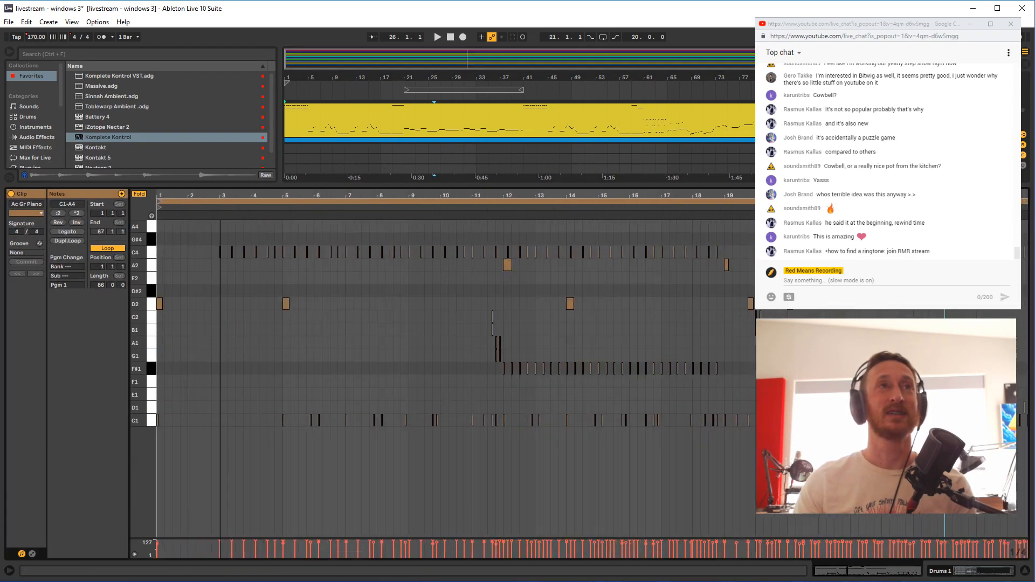
click(189, 214)
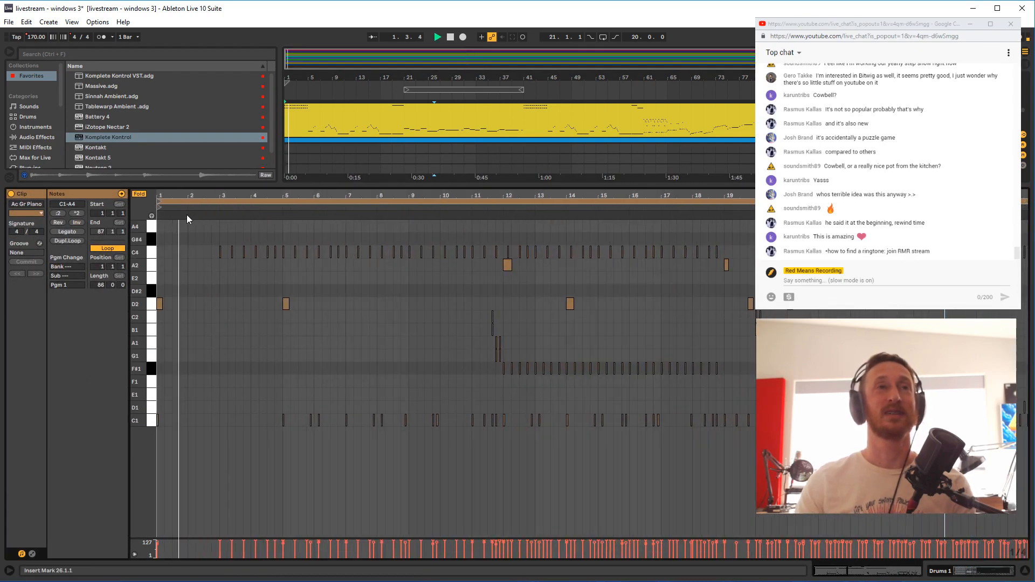
key(space)
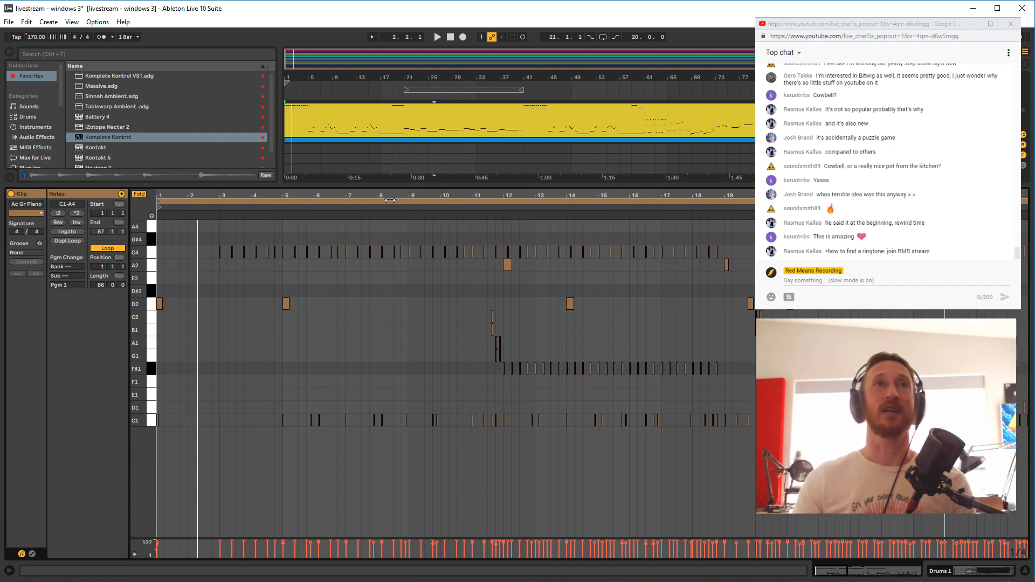
Shrink the note editor, switch to the drums track's devices and open the Komplete Kontrol plug-in window
drag(394, 185, 395, 307)
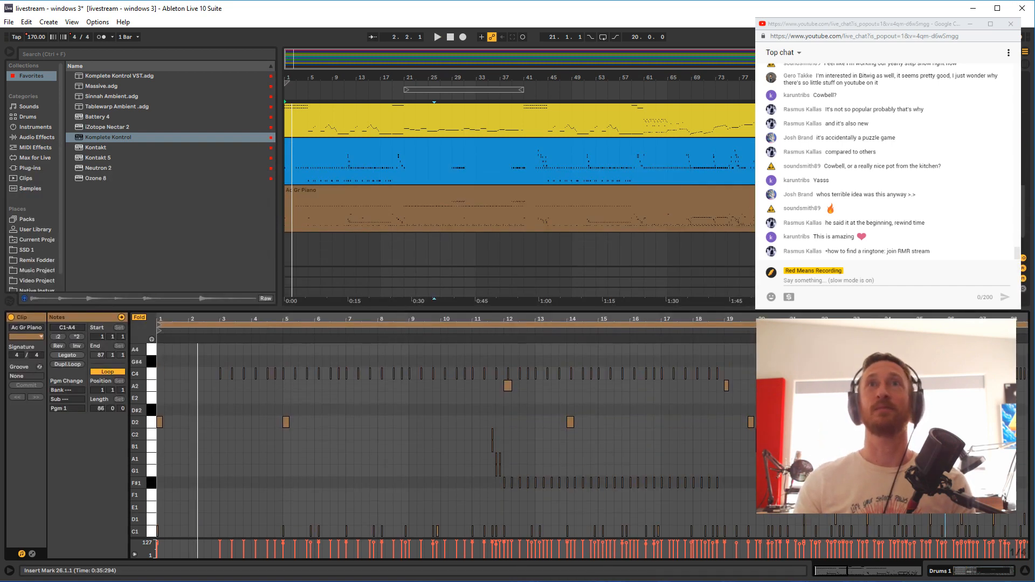
key(shift+Tab)
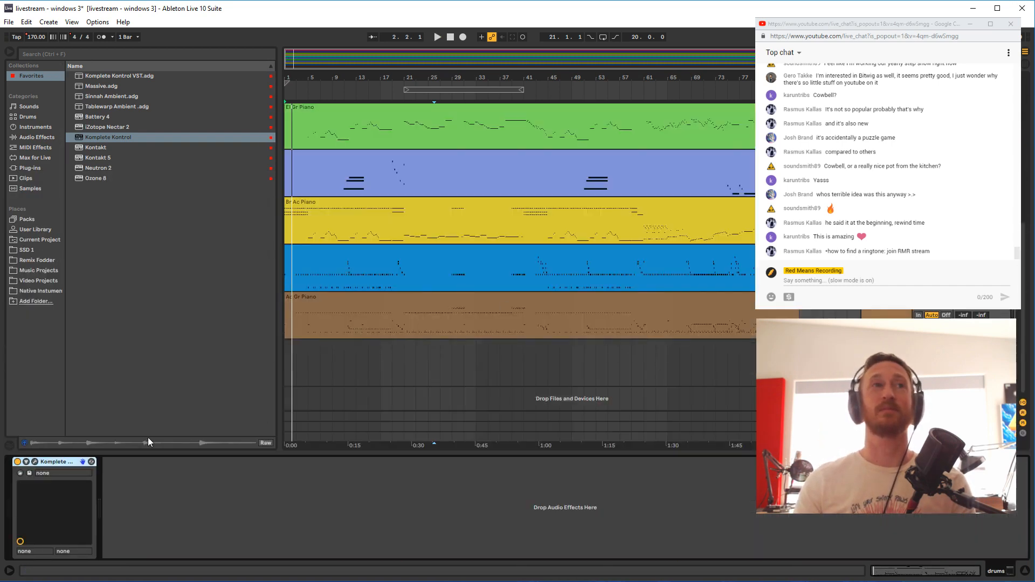
click(34, 462)
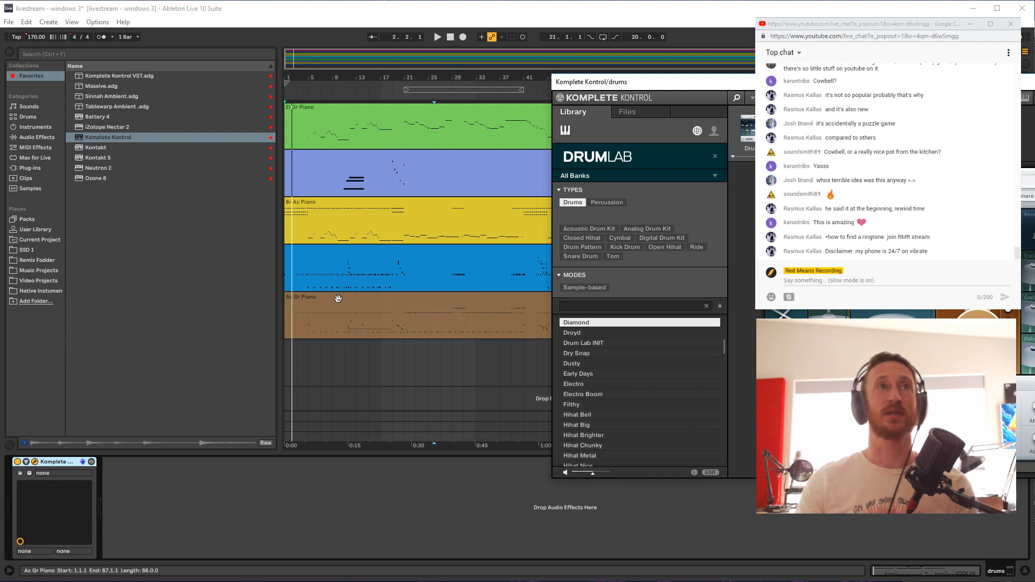
Play the arrangement from bar 13 to listen to the current drum kit
click(357, 326)
key(space)
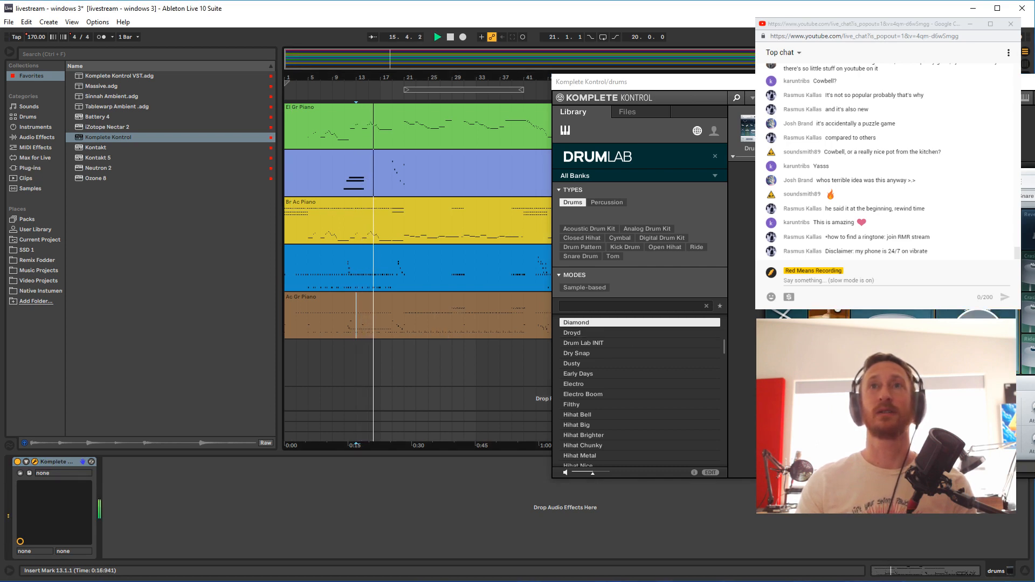
key(space)
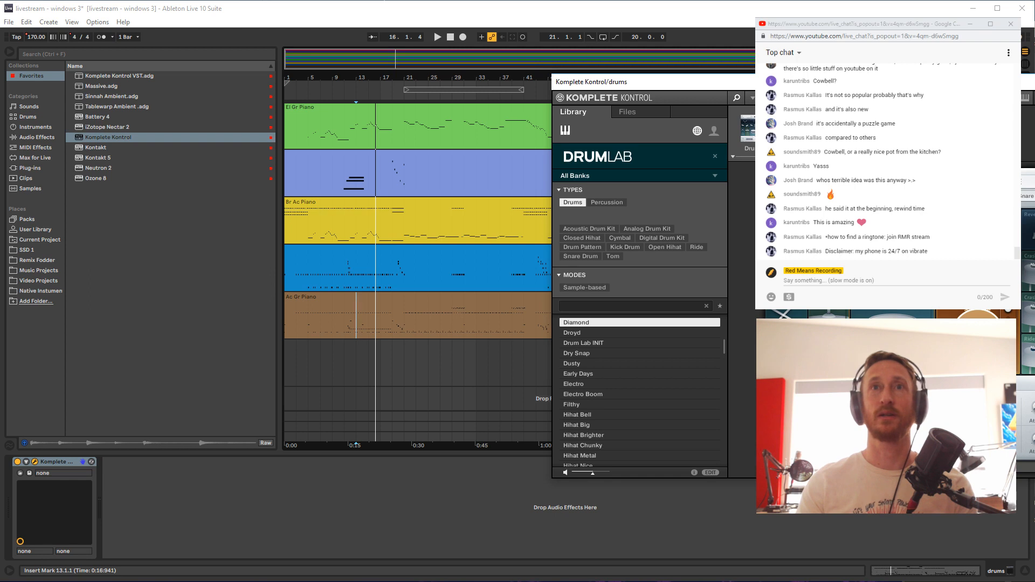
key(space)
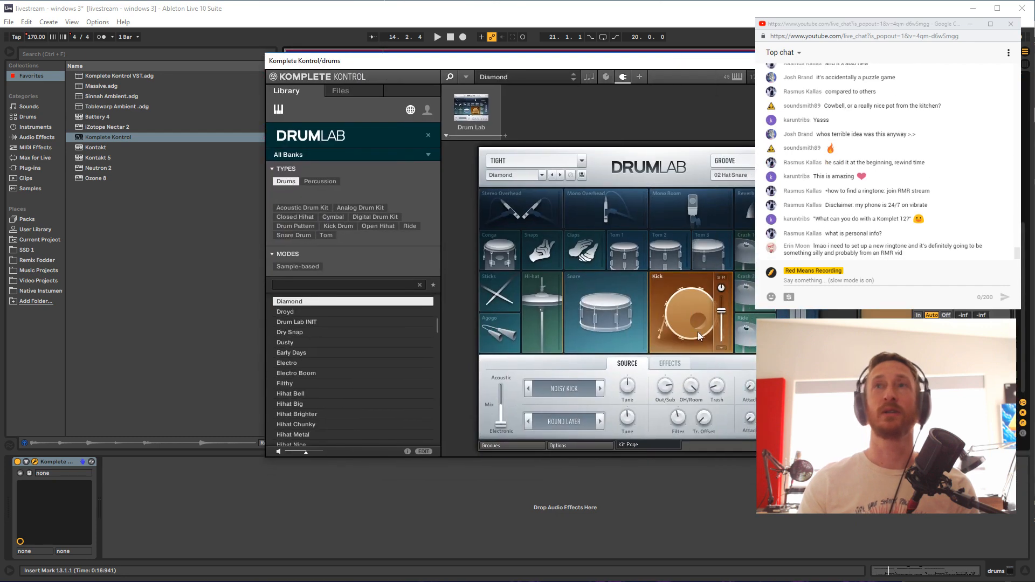
Select the Kick in Drum Lab and try Bulge Layer and Short Layer as its electronic source
click(695, 311)
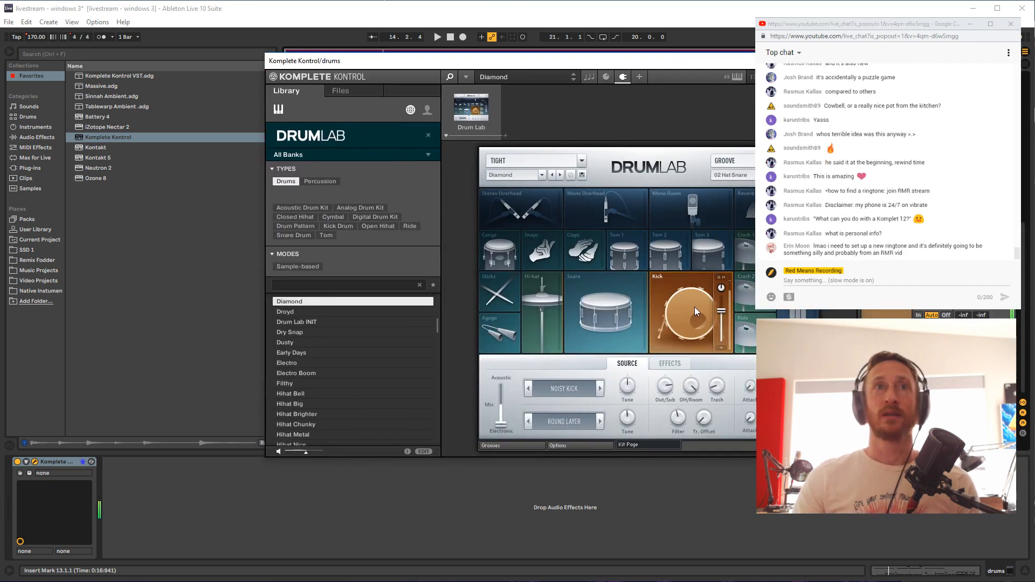
click(600, 421)
click(662, 334)
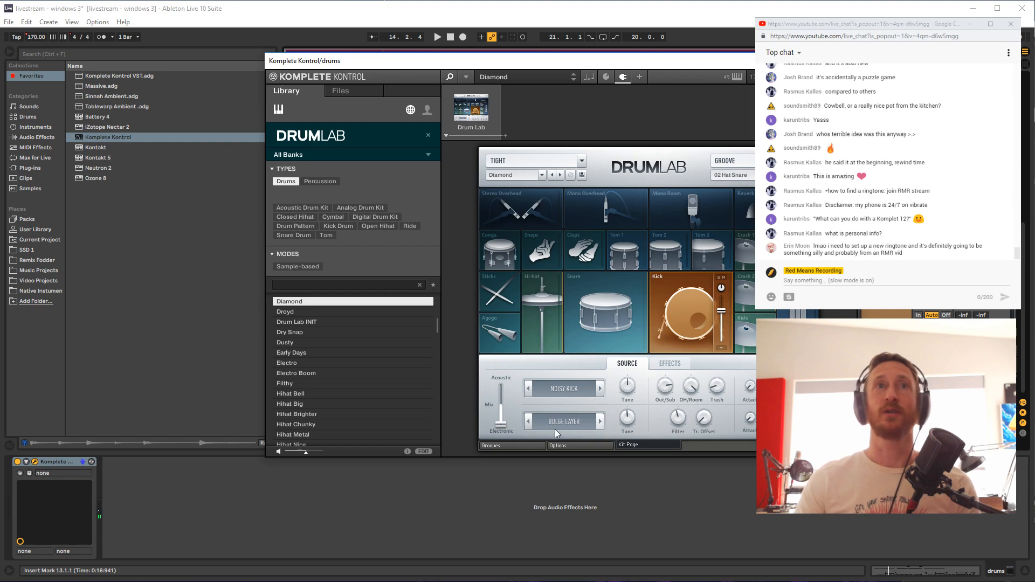
click(600, 421)
click(681, 322)
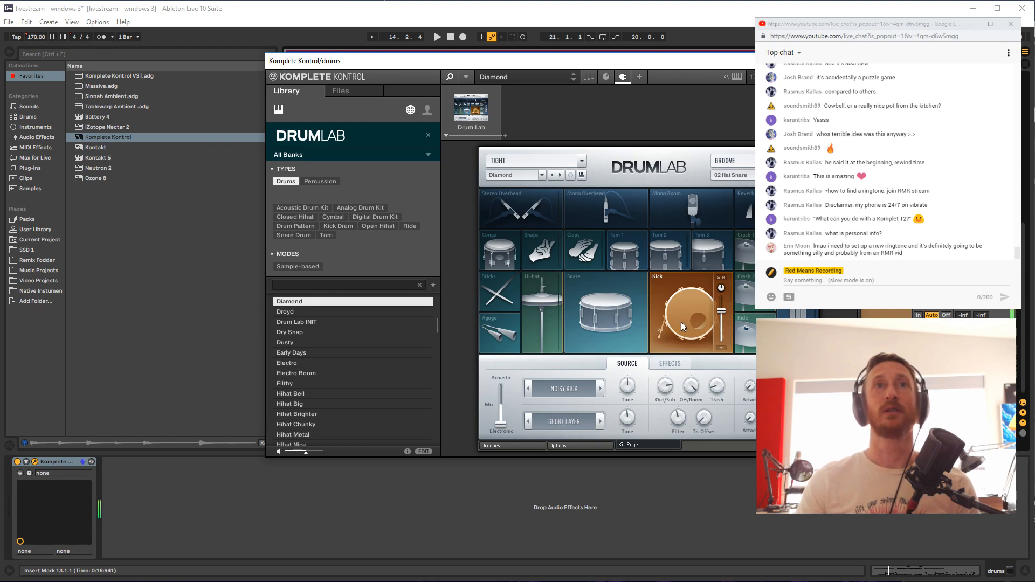
key(space)
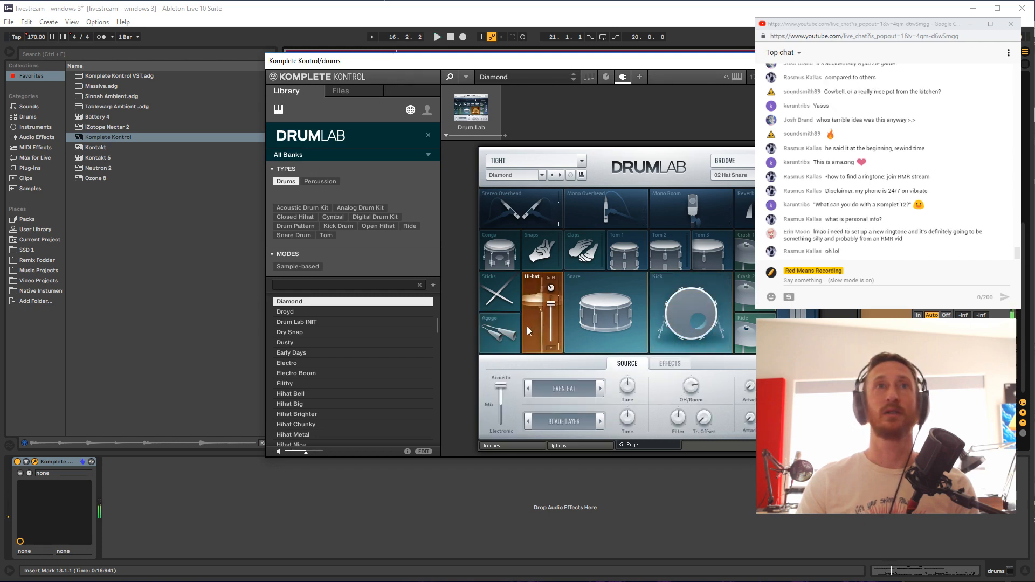
Try further electronic layers on the Kick, including Damp Layer, Swoosh Layer and Stomp Layer
click(599, 422)
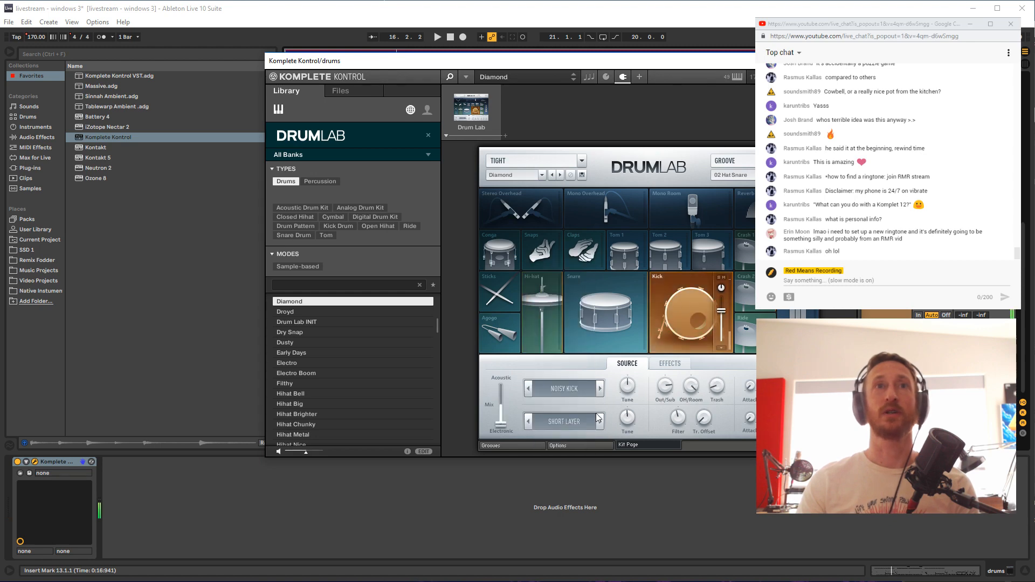
click(600, 421)
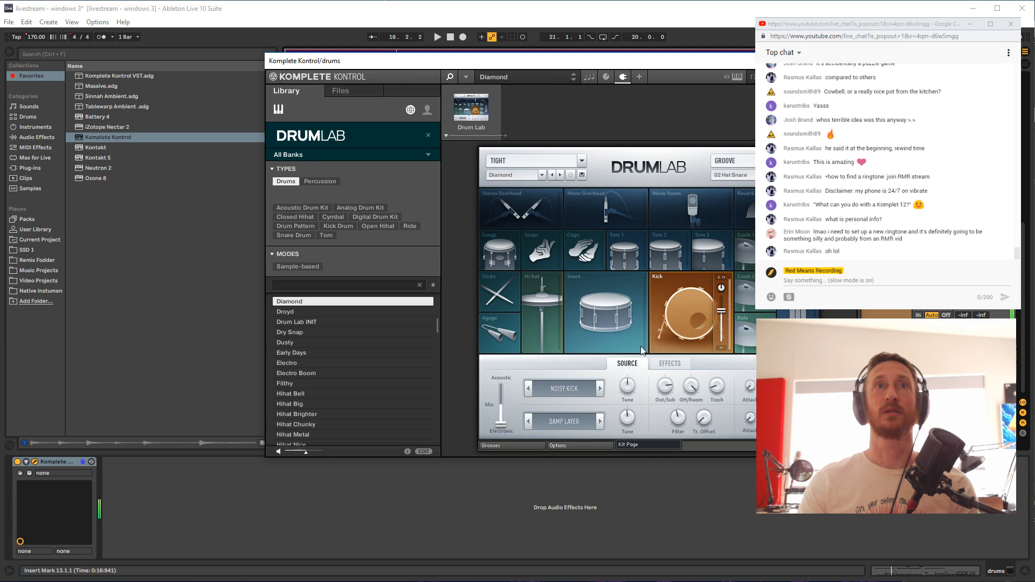
click(602, 421)
click(565, 422)
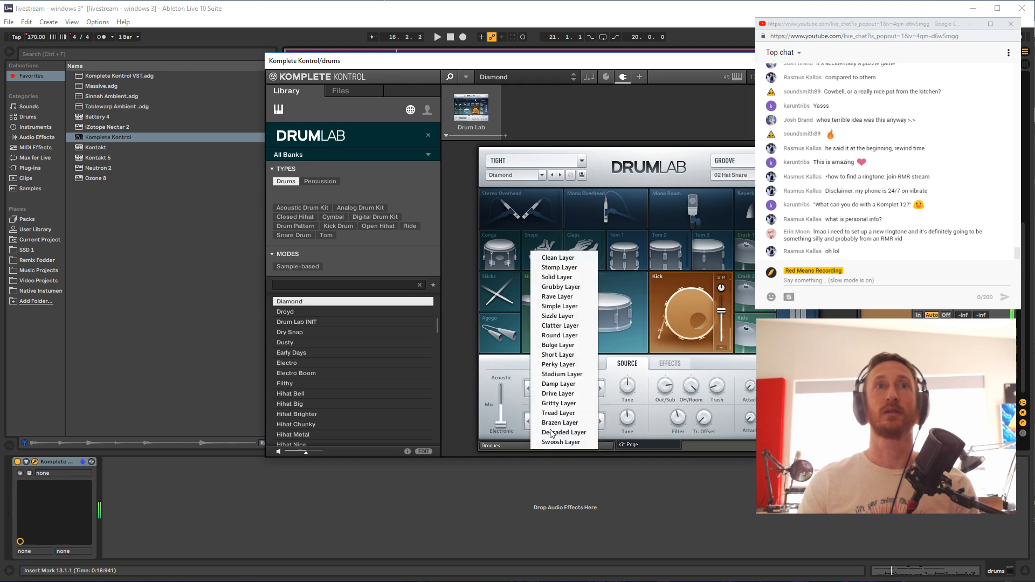
click(567, 445)
click(564, 422)
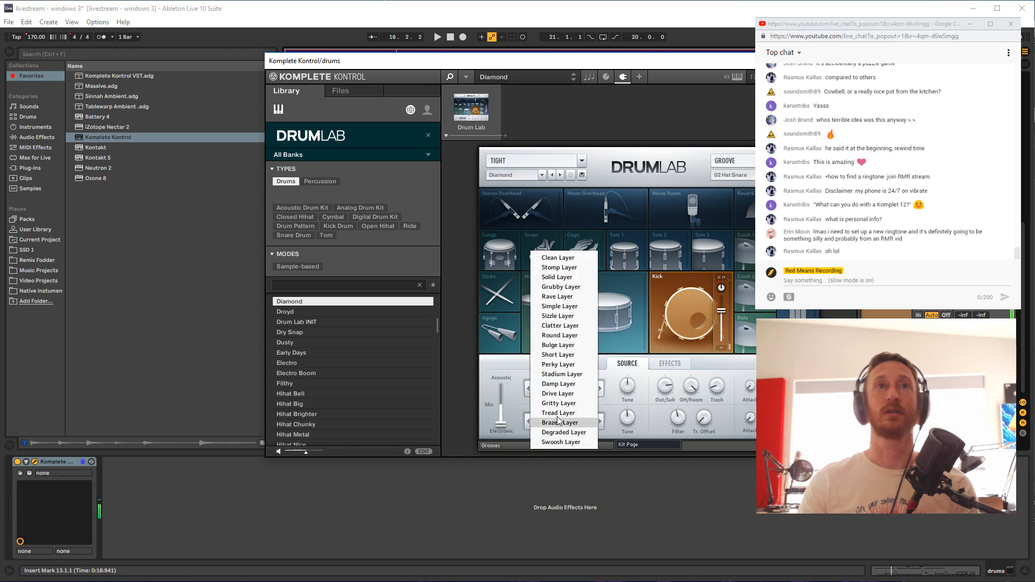
click(578, 267)
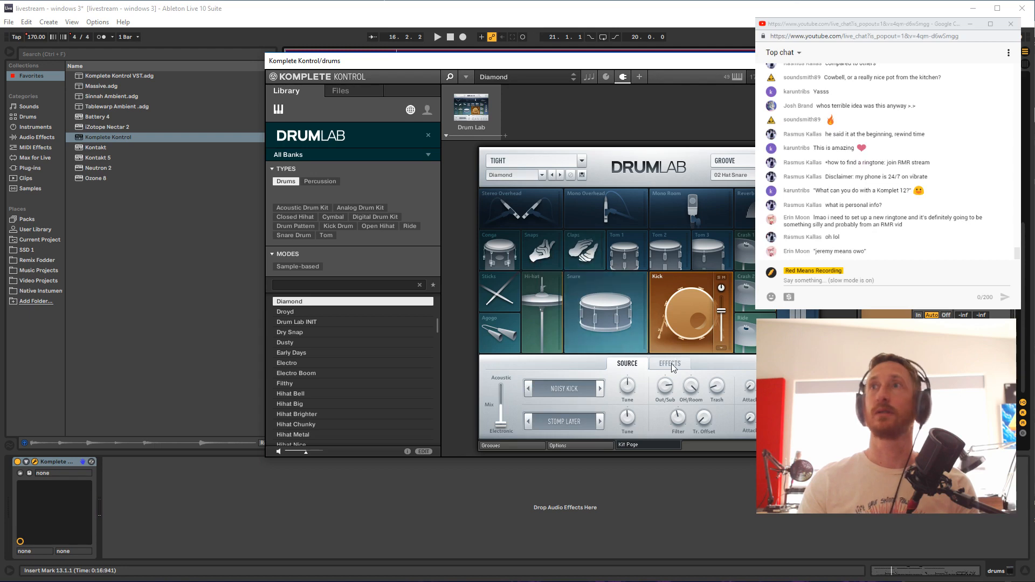
Audition Clean Layer and switch the Kick's electronic source to Solid Layer
click(577, 415)
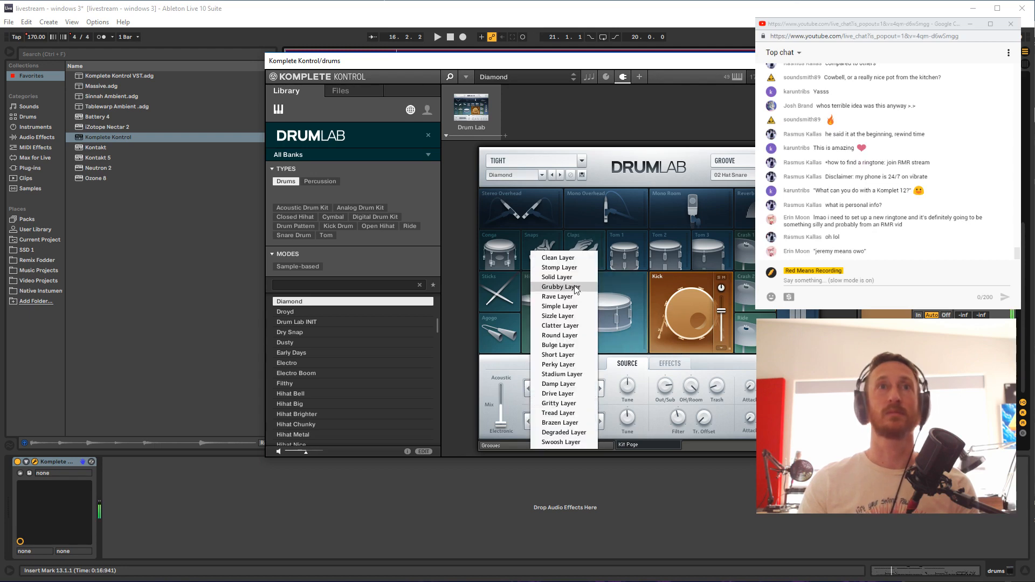
click(560, 257)
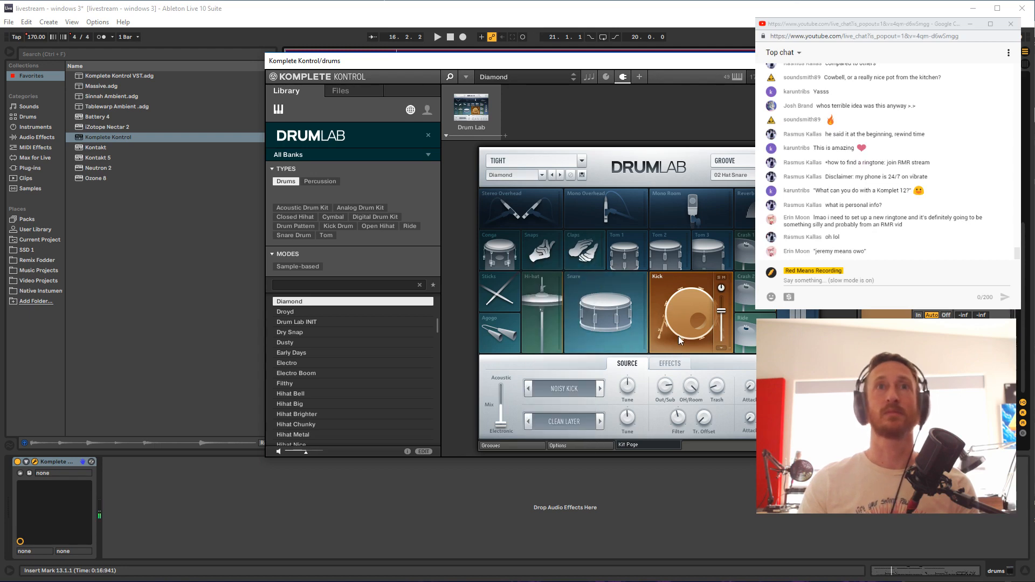
click(567, 419)
click(561, 289)
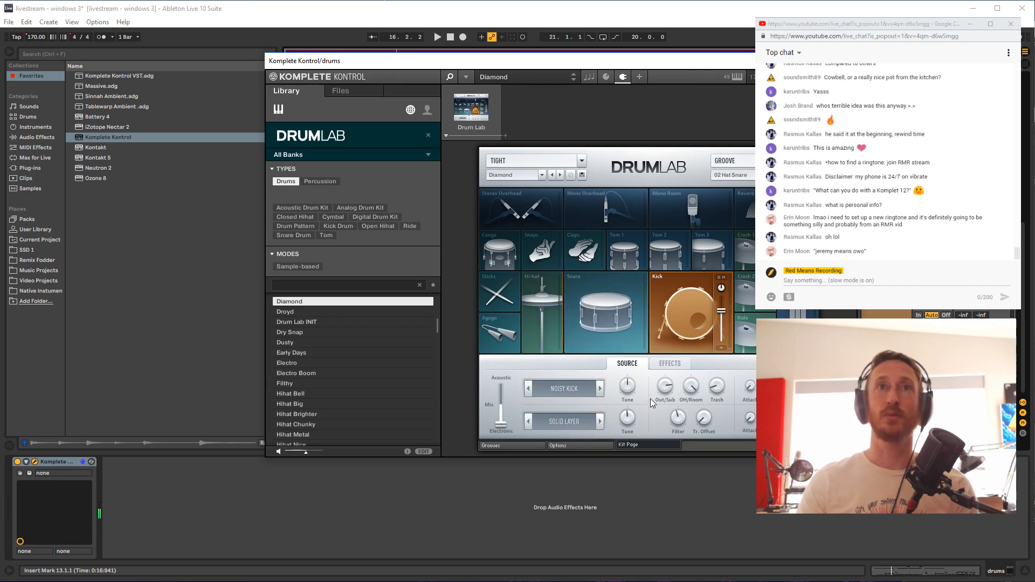
Look over the Kick's effects and set its electronic source to Simple Layer, auditioning Grubby Layer and Rave Layer on the way
click(670, 364)
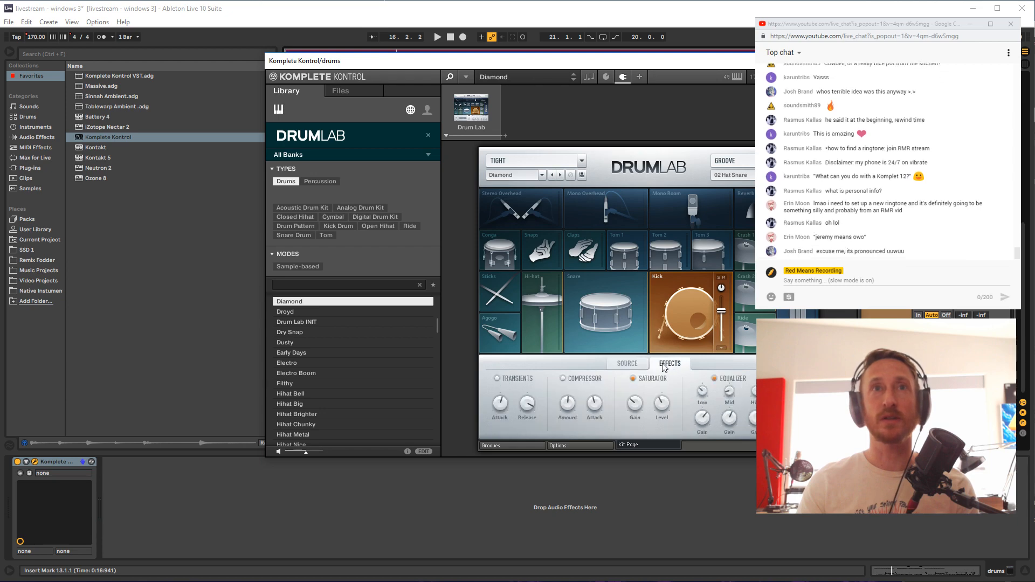
click(626, 364)
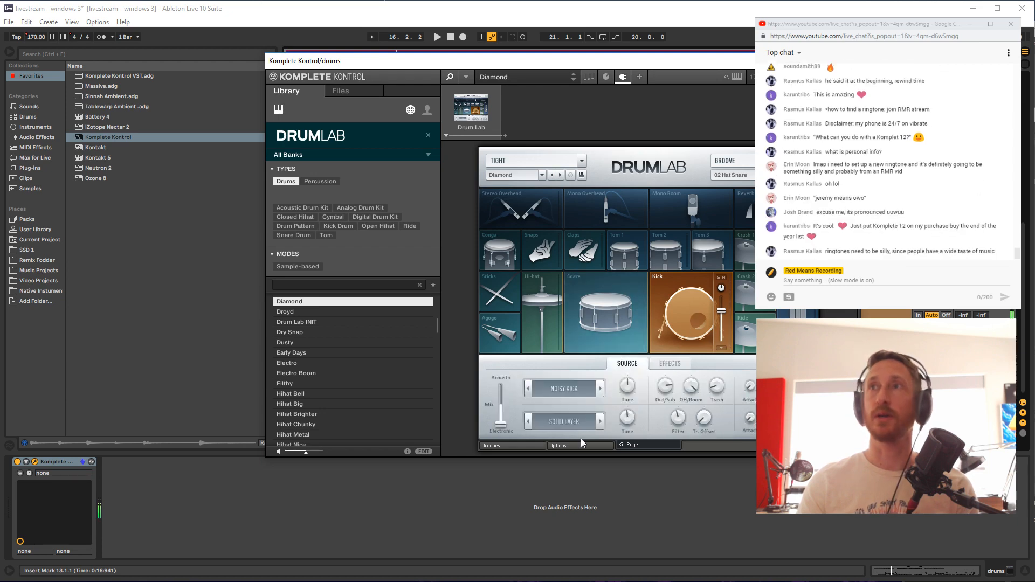
click(599, 422)
click(663, 336)
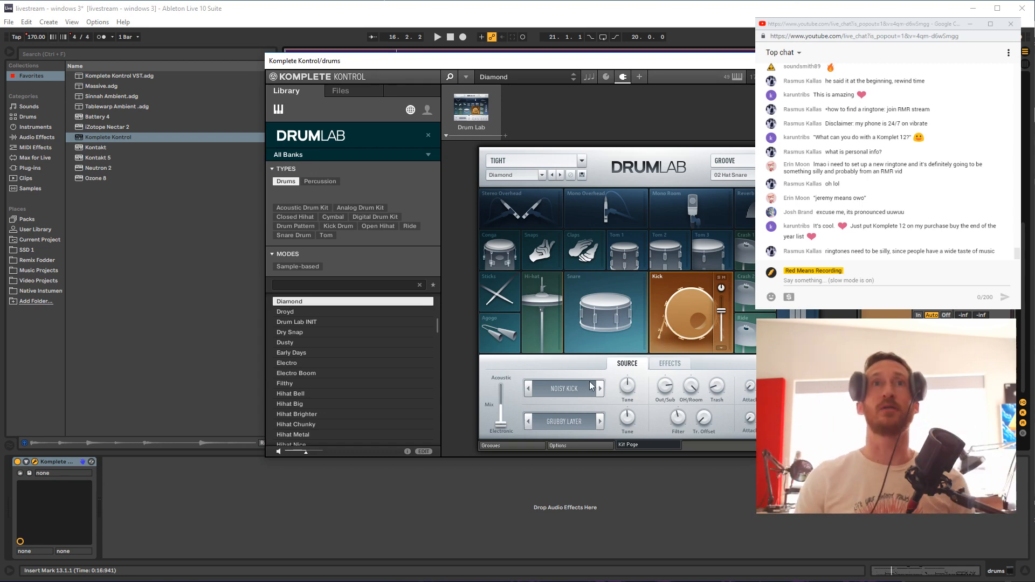
click(691, 303)
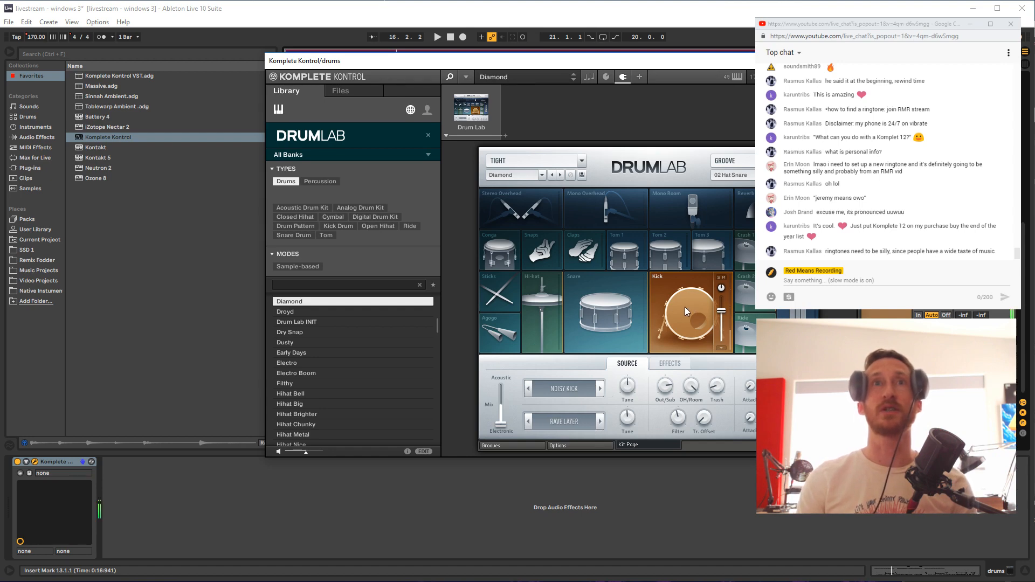
click(685, 306)
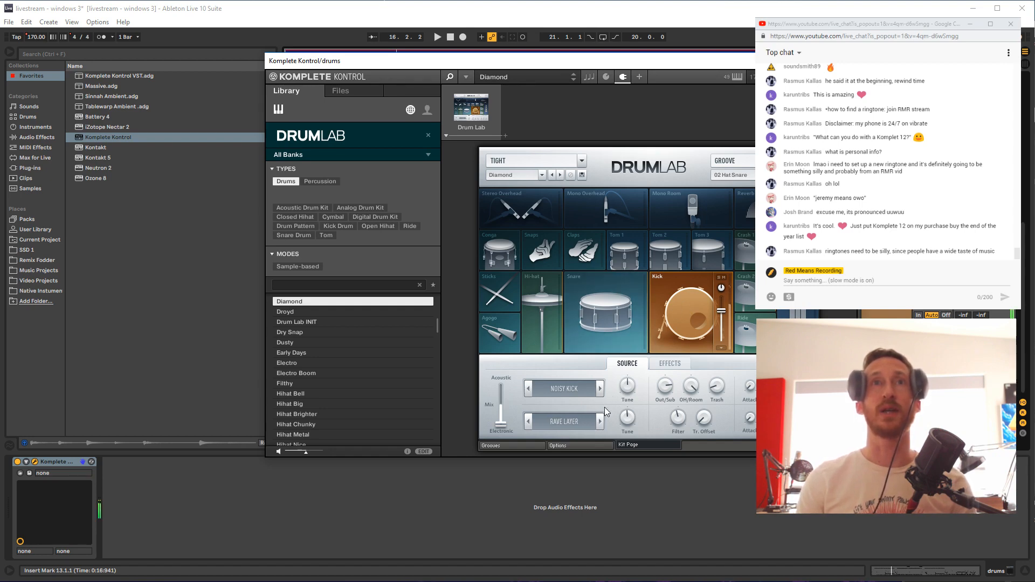
click(677, 319)
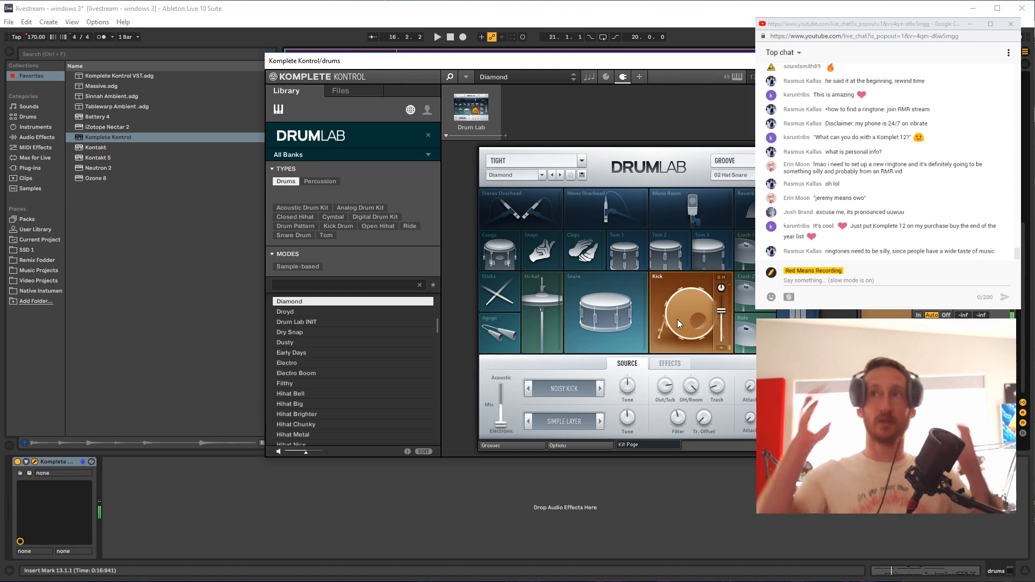
click(678, 319)
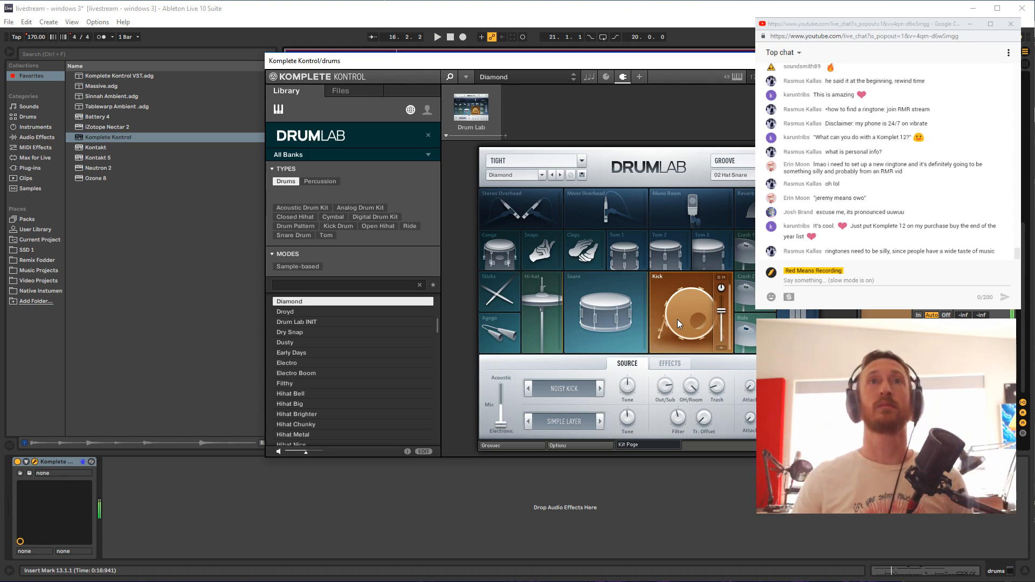
Move the plug-in window clear of the arrangement and play the song from bar 43 to hear the drums with the changed kick
drag(607, 69, 497, 360)
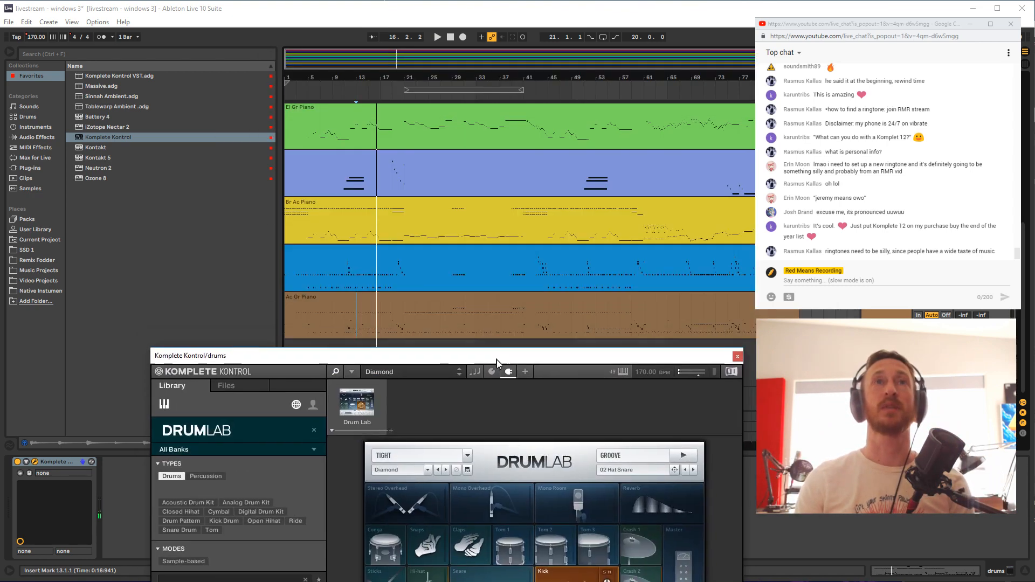
click(532, 322)
key(space)
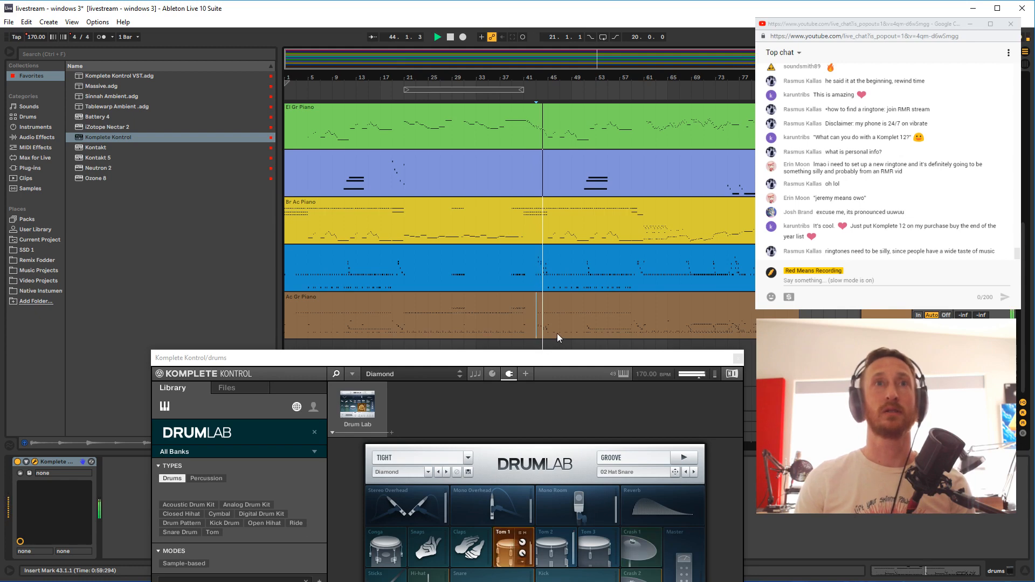
drag(547, 362, 603, 258)
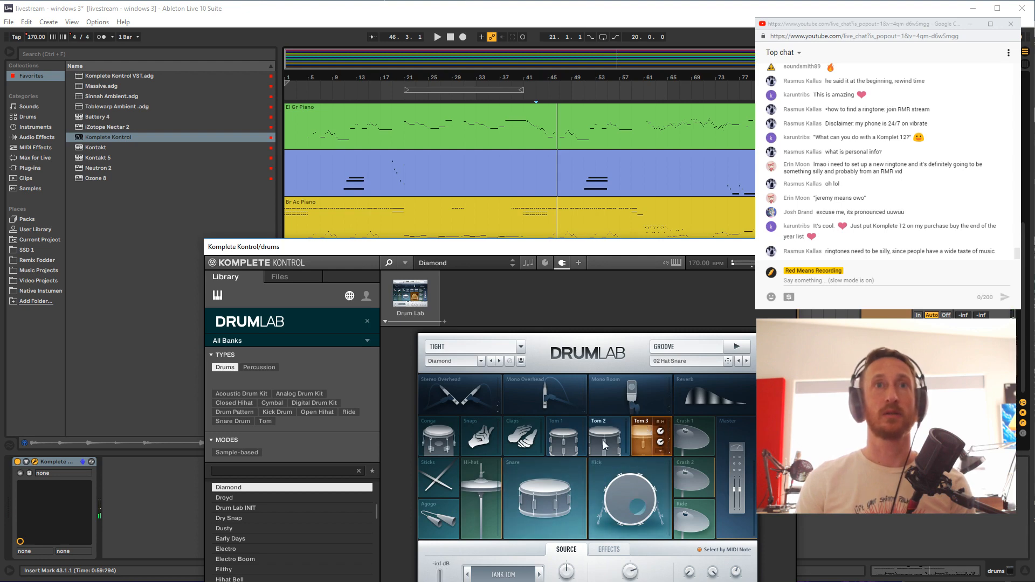
Audition Tom 3, Tom 2 and Tom 1 and look through the electronic layers offered for Tom 1
click(646, 429)
click(627, 434)
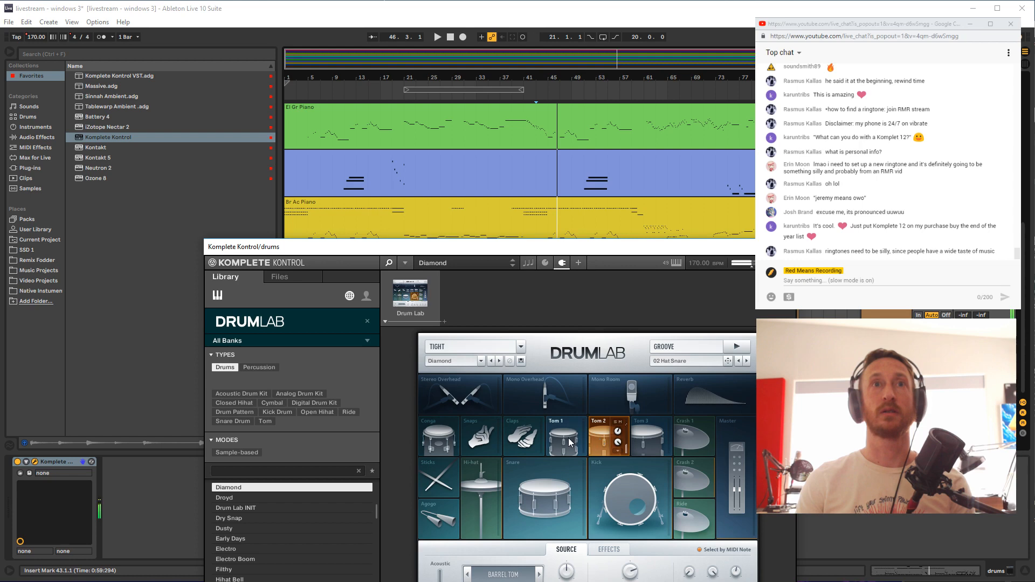
click(603, 441)
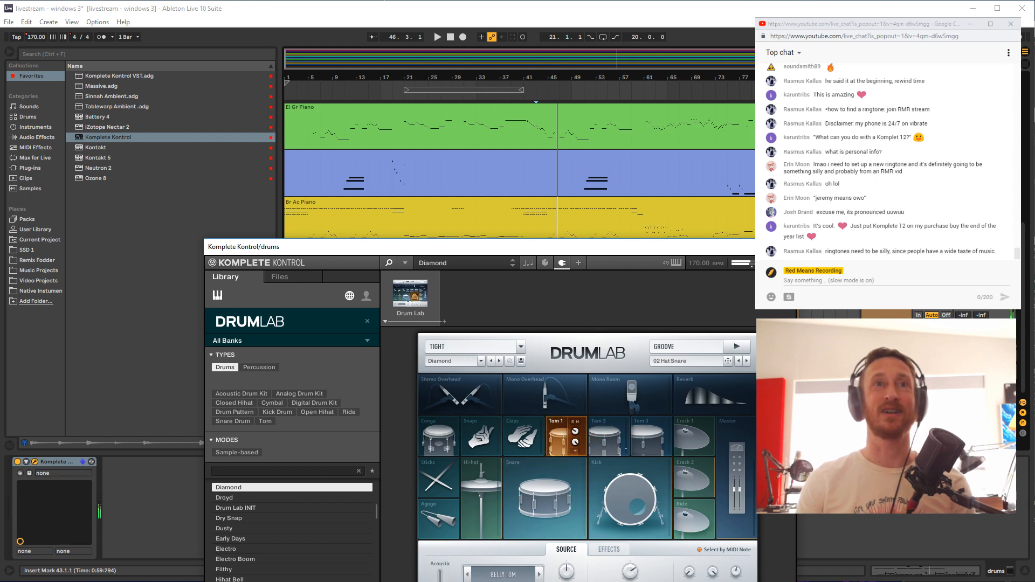
click(503, 574)
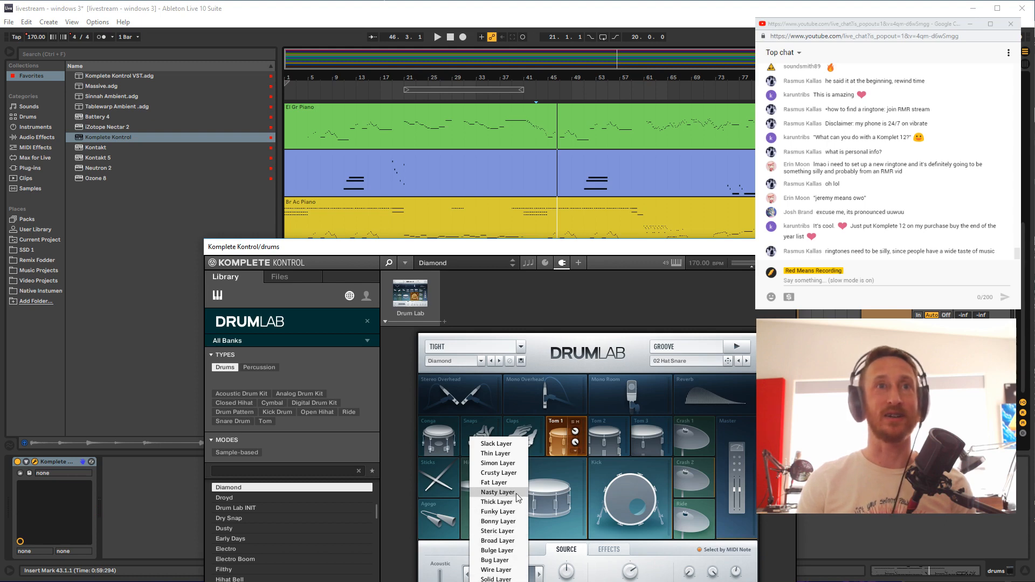
click(502, 455)
Look through the electronic layers offered for Tom 3 and compare the three toms by ear once more
click(598, 440)
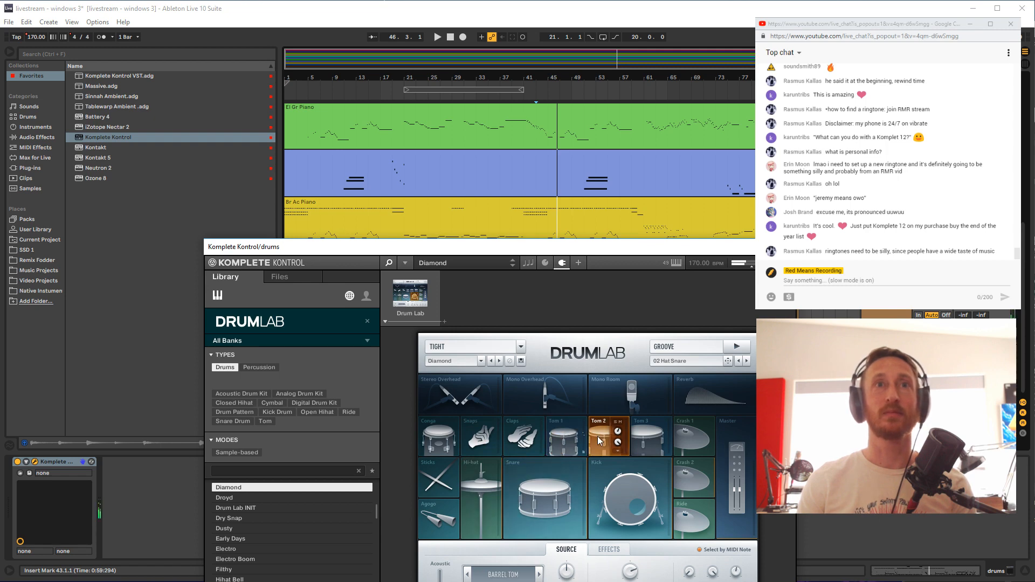
click(644, 439)
click(510, 574)
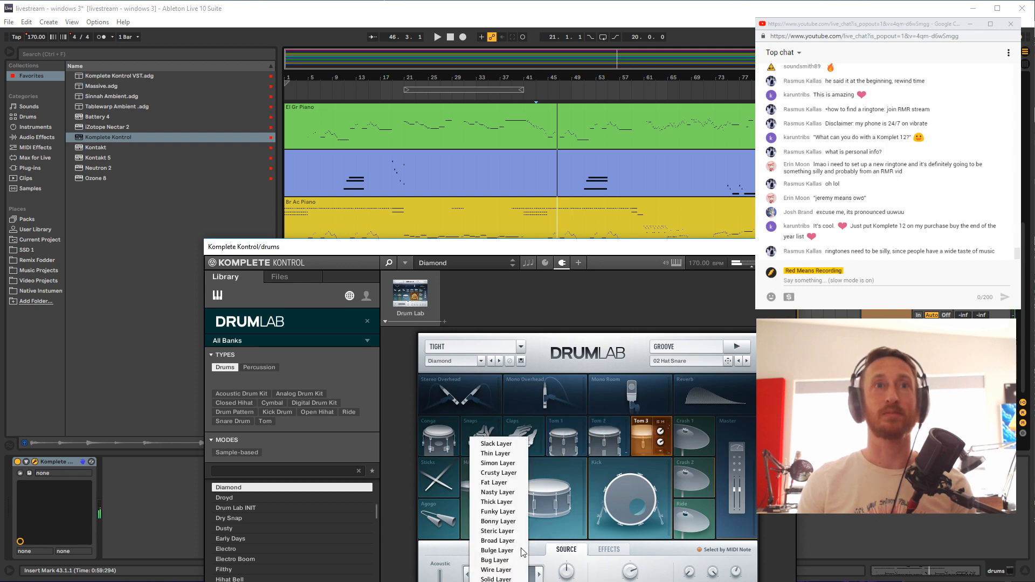
click(568, 451)
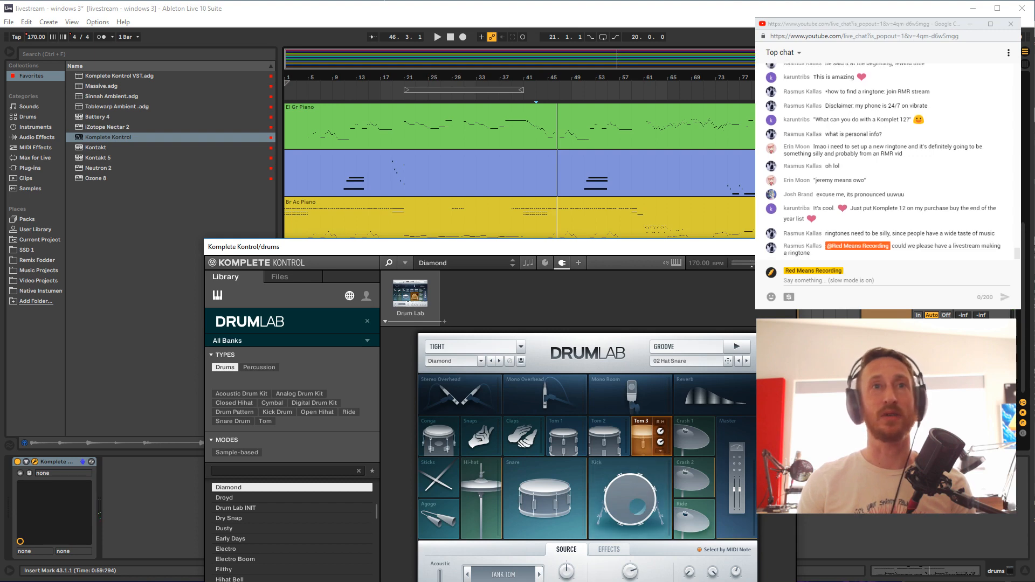
click(604, 437)
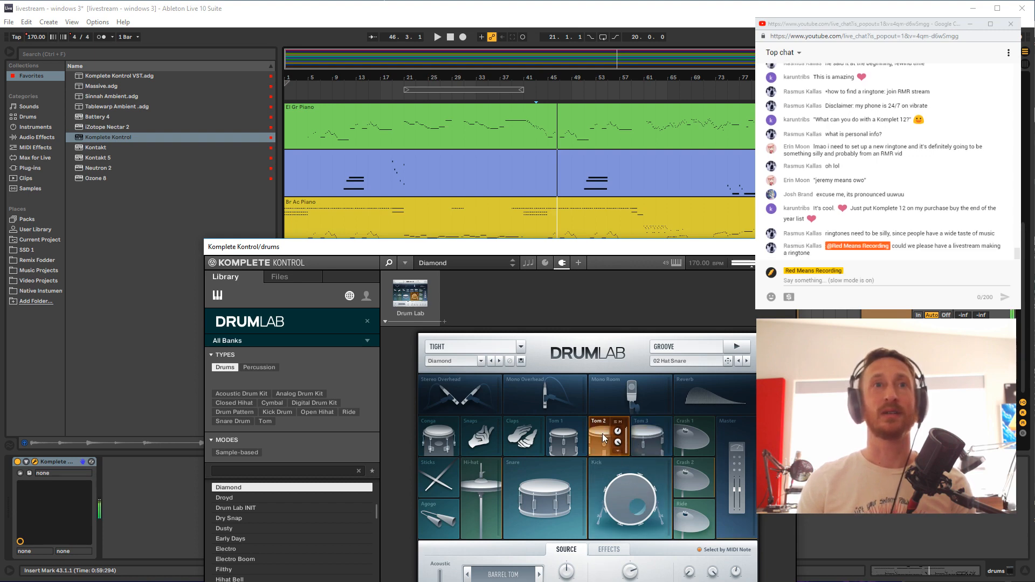
click(557, 435)
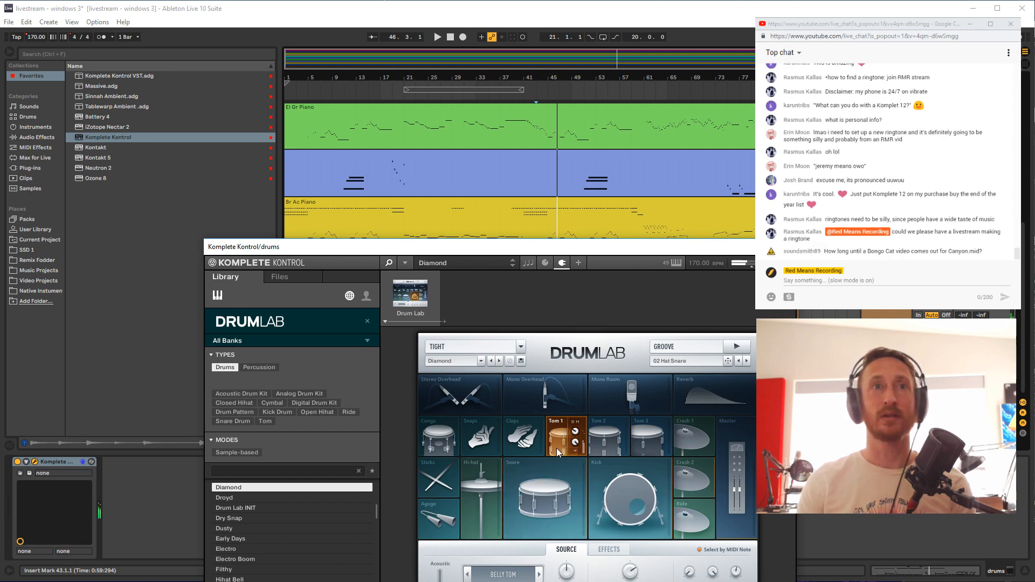
click(596, 446)
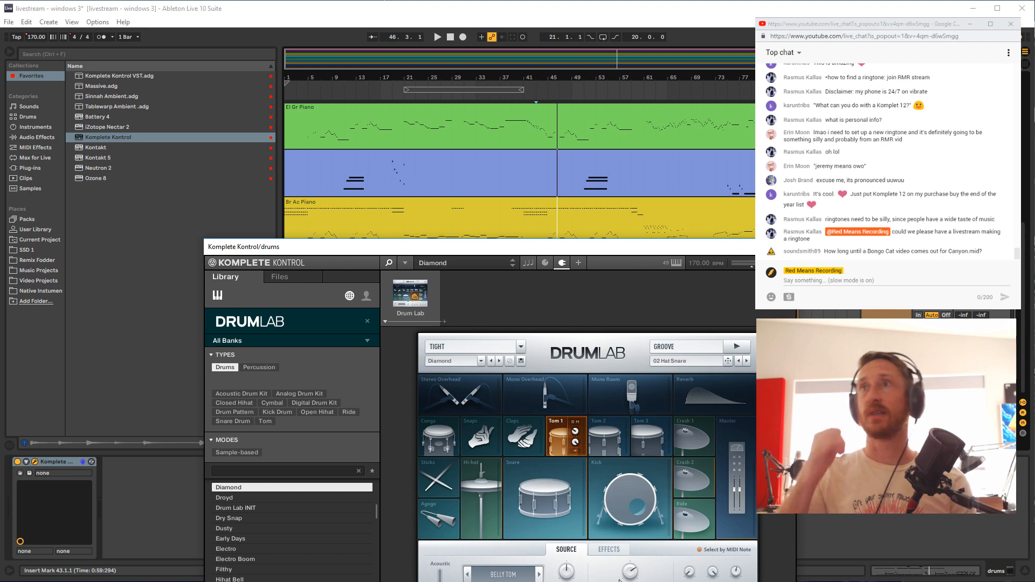
Move the plug-in window so its lower settings are uncovered and review the toms' effects while auditioning all three
drag(641, 253, 628, 190)
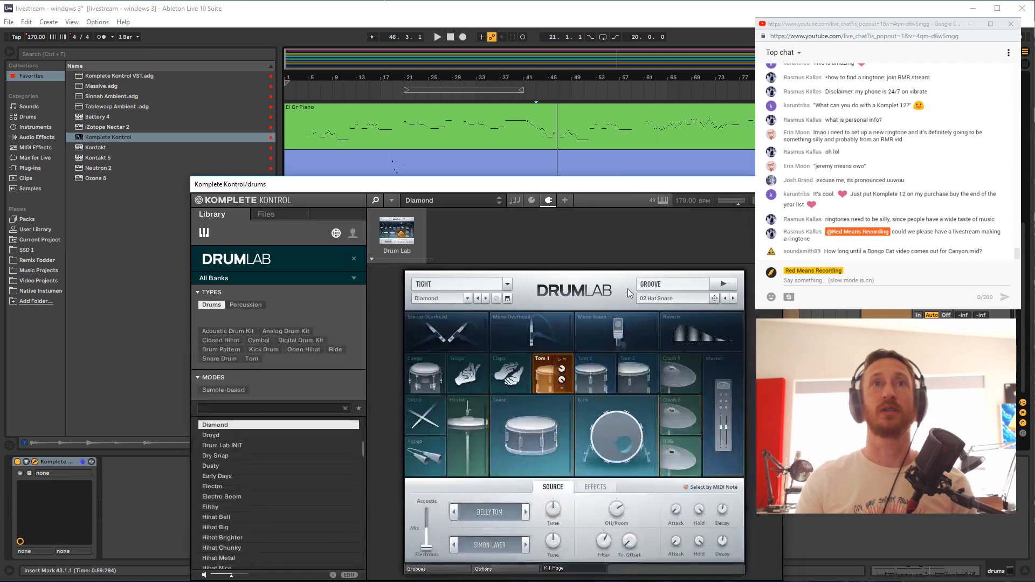
click(611, 491)
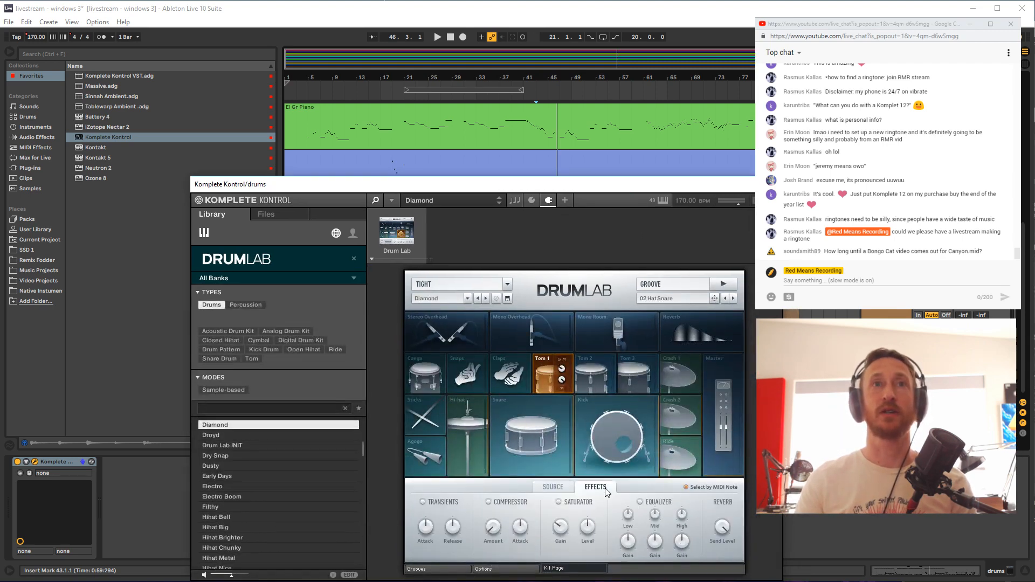
click(546, 402)
click(543, 381)
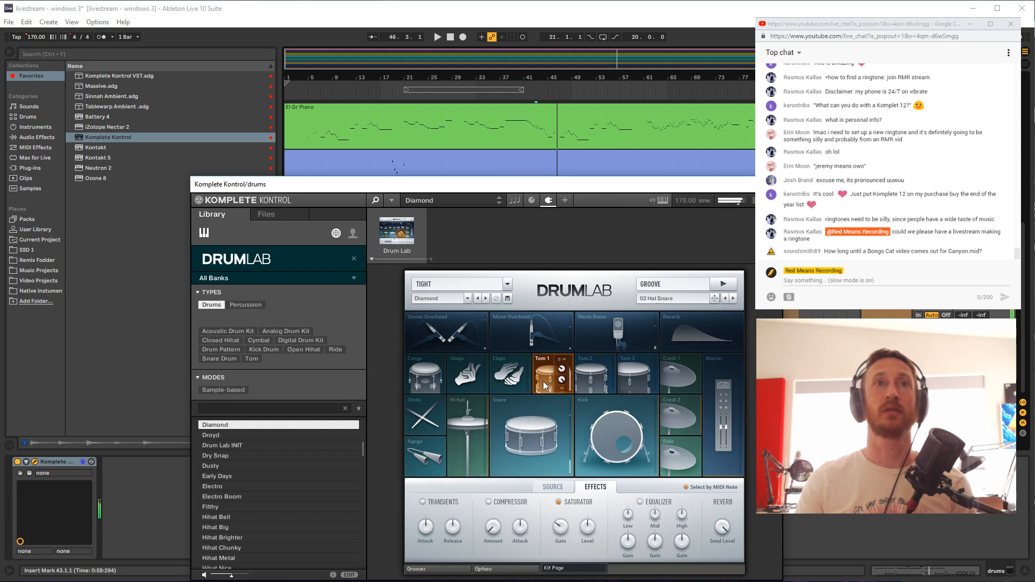
click(589, 376)
click(622, 376)
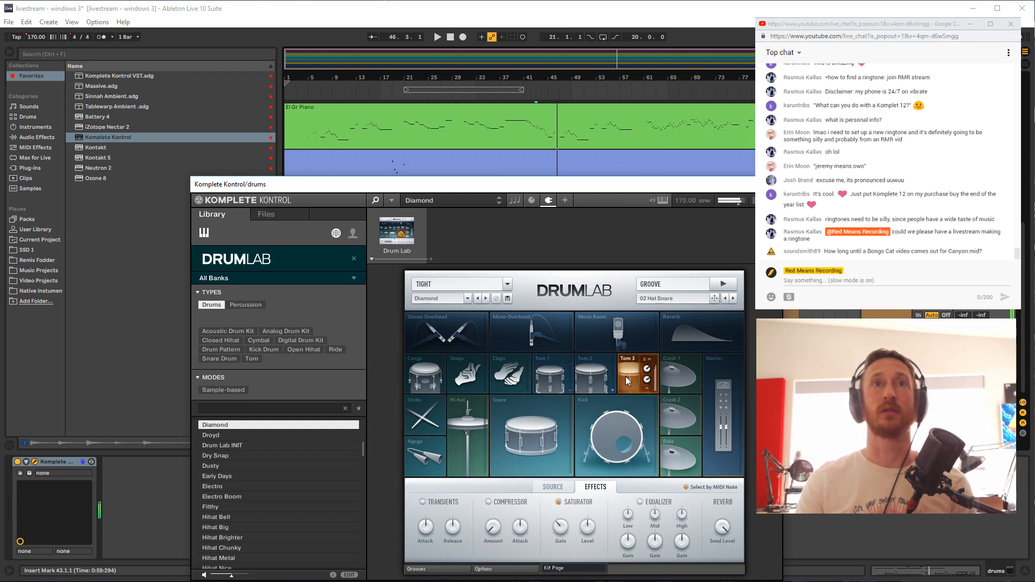
Set Tom 3's electronic source to Fat Layer after trying Crusty Layer and Nasty Layer, and tune Tom 3 to 1.50 and Tom 1 to 2.00
click(554, 487)
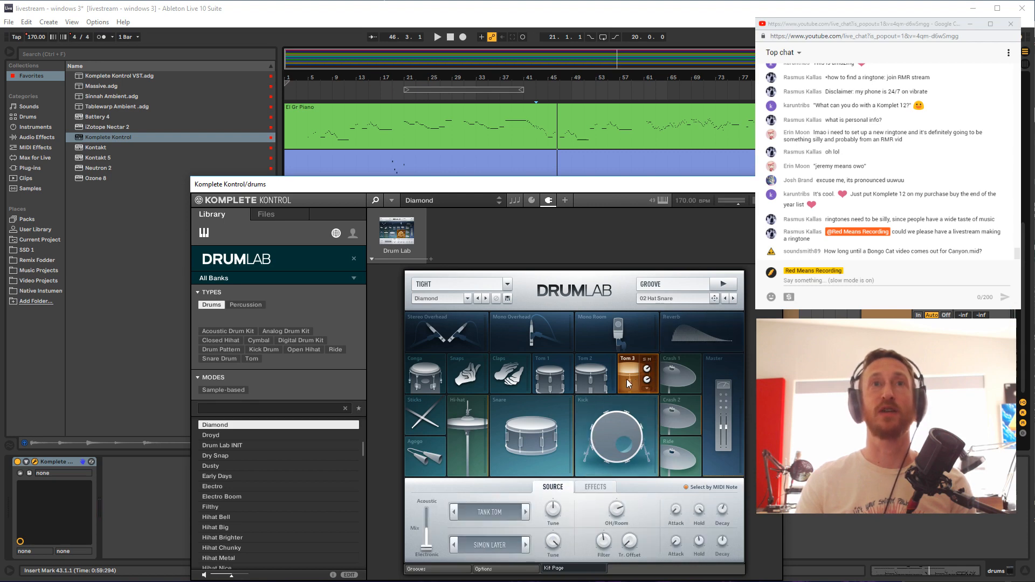
click(526, 546)
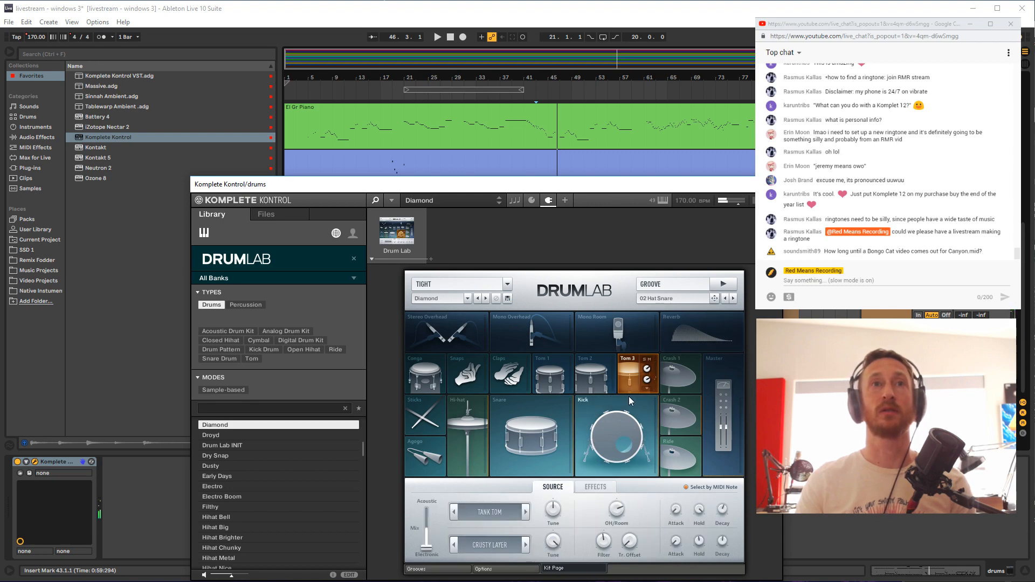
click(526, 546)
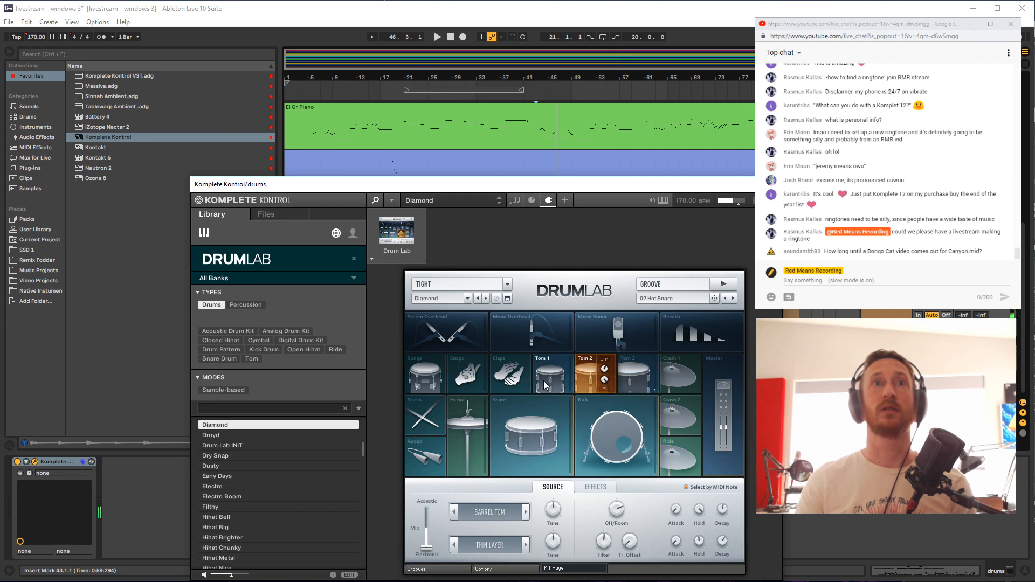
click(619, 379)
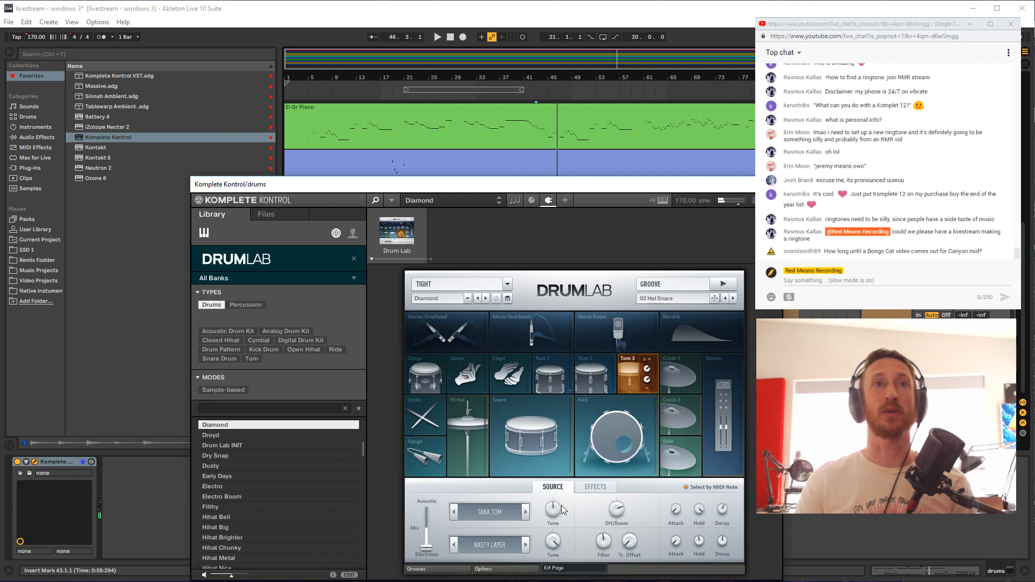
click(453, 545)
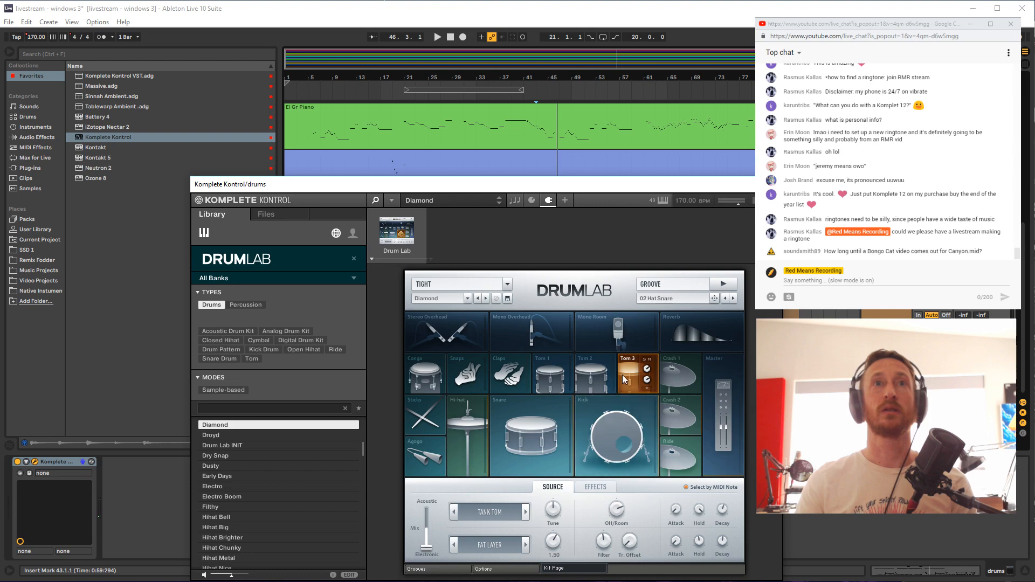
click(600, 377)
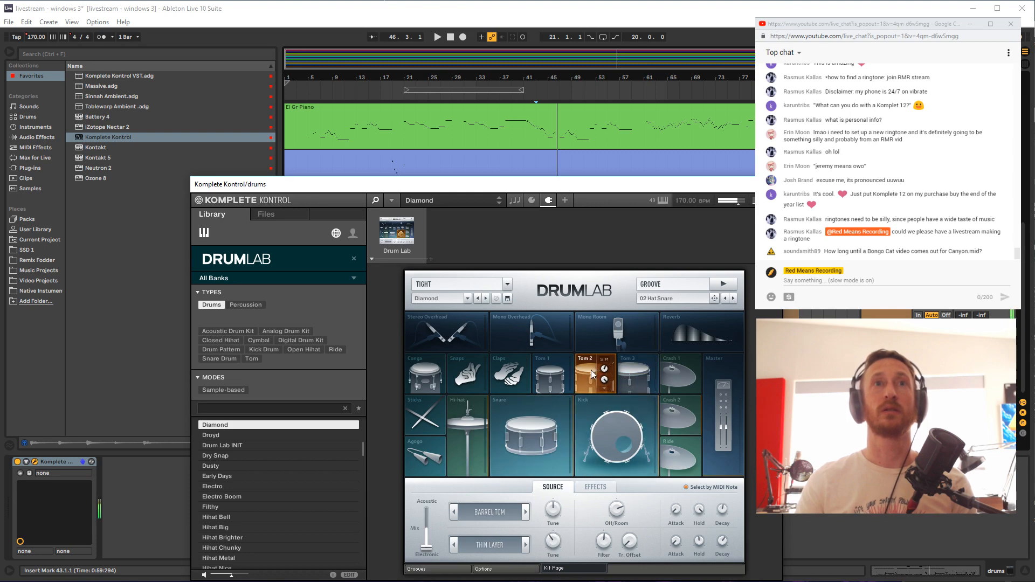
click(545, 374)
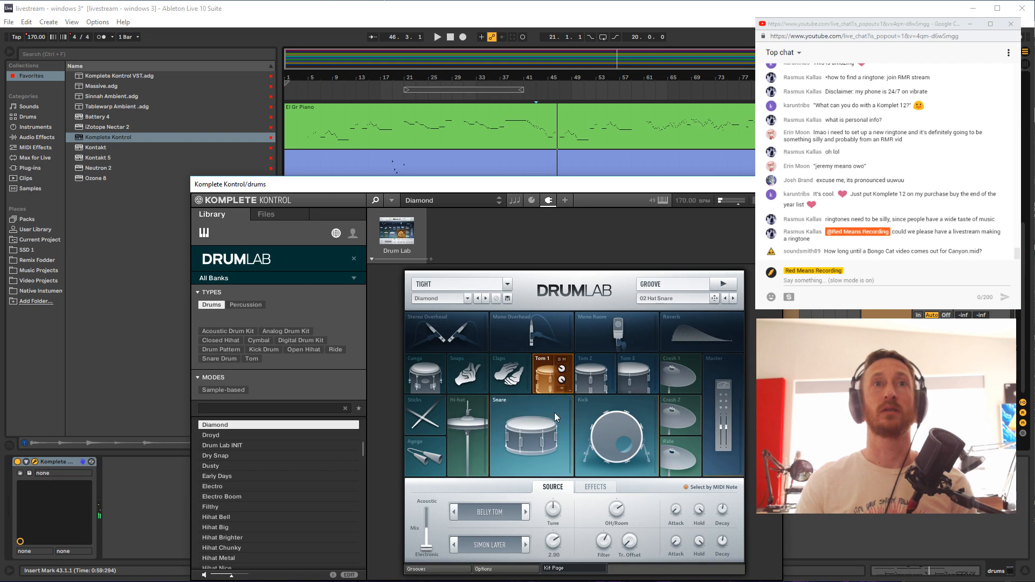
Shift the Snare's mix fully to electronic and try Clappy Layer as its electronic source
click(512, 436)
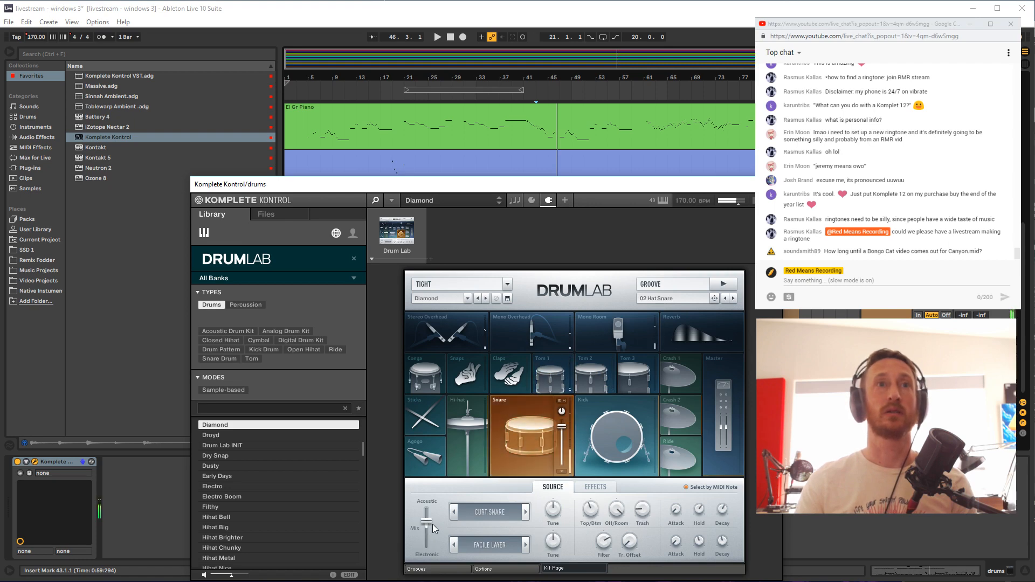
click(500, 548)
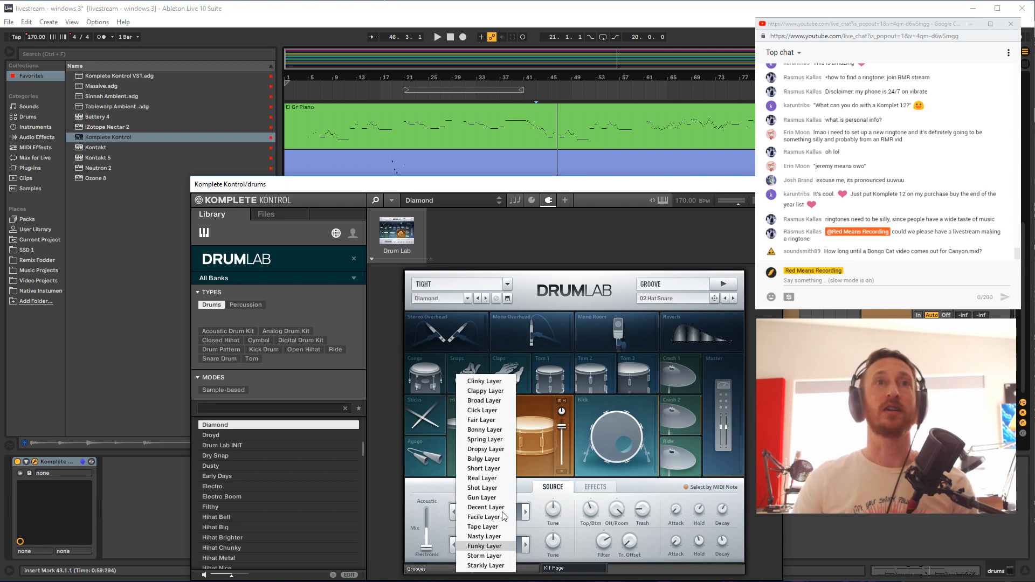
click(485, 381)
click(526, 545)
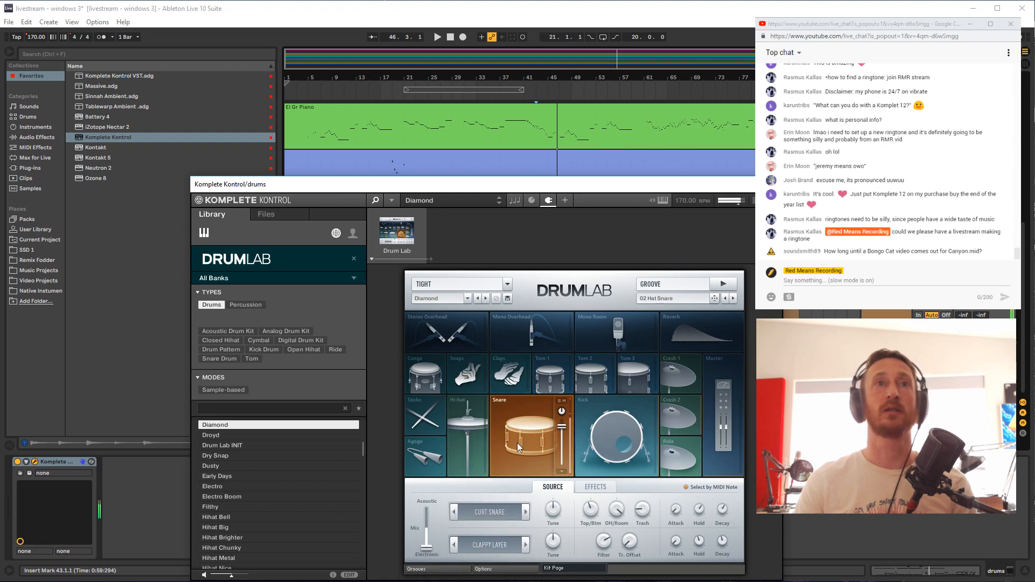
Set the Snare's electronic source to Dropsy Layer, auditioning Fair Layer and Bonny Layer on the way
click(525, 545)
click(522, 549)
click(527, 546)
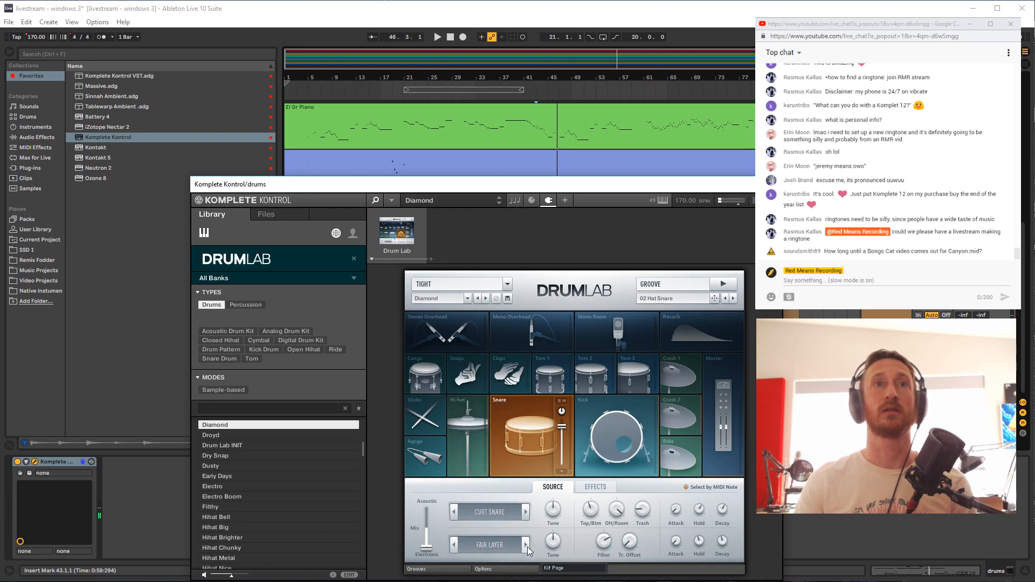
click(522, 457)
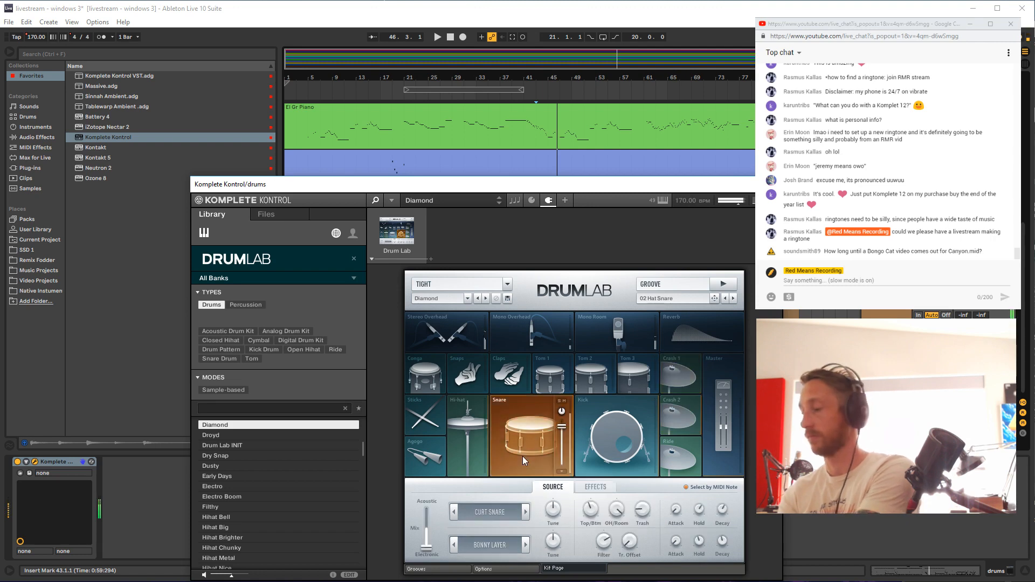
click(527, 544)
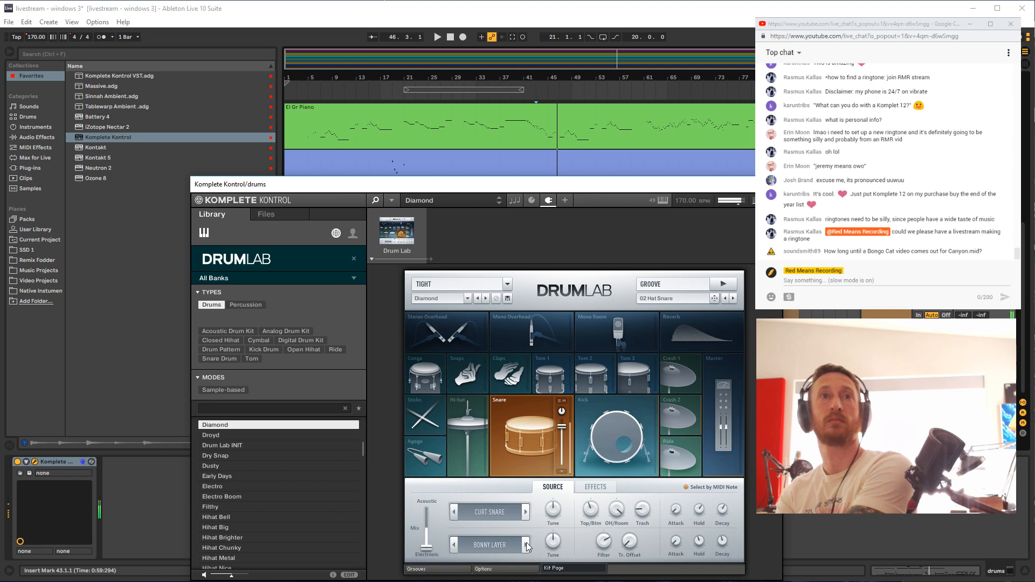
click(527, 543)
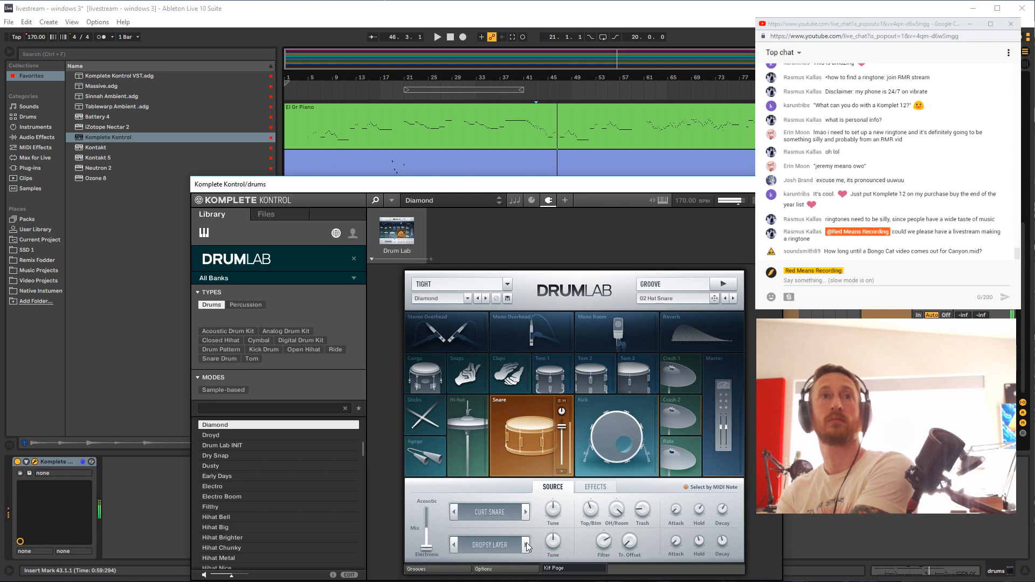
Move the plug-in window clear of the arrangement and play the song from bar 51 to hear the changed snare and toms
drag(574, 189, 550, 403)
click(588, 329)
key(space)
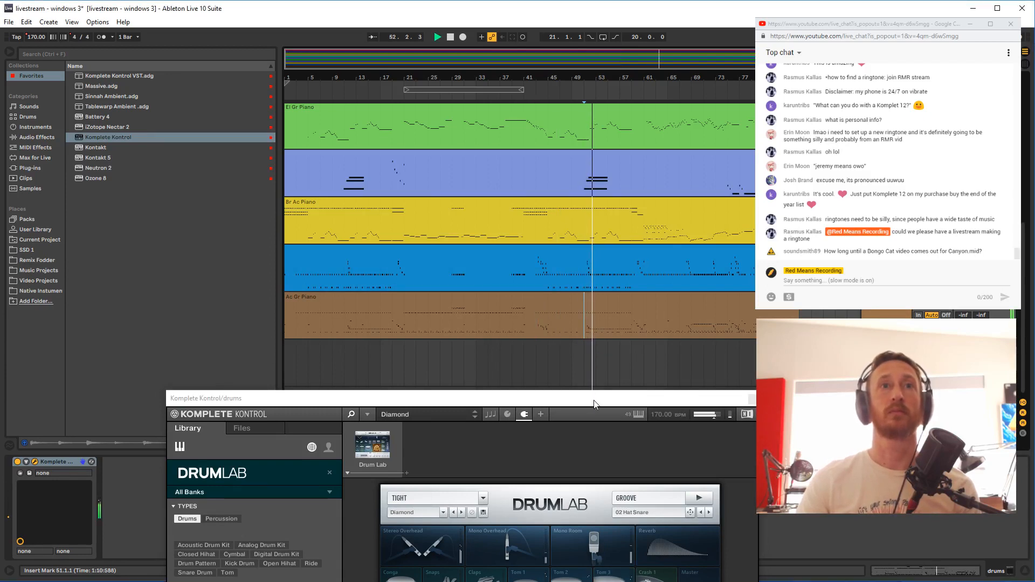
drag(599, 403, 604, 313)
key(space)
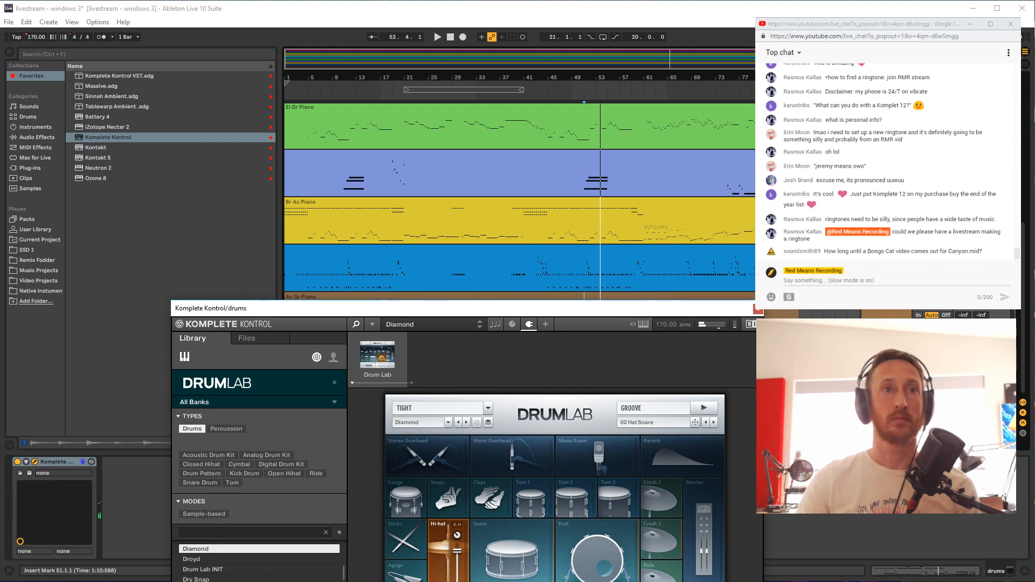
Audition the Hi-hat and move the plug-in window so its source settings show beside the arrangement
right_click(441, 559)
right_click(441, 559)
click(441, 559)
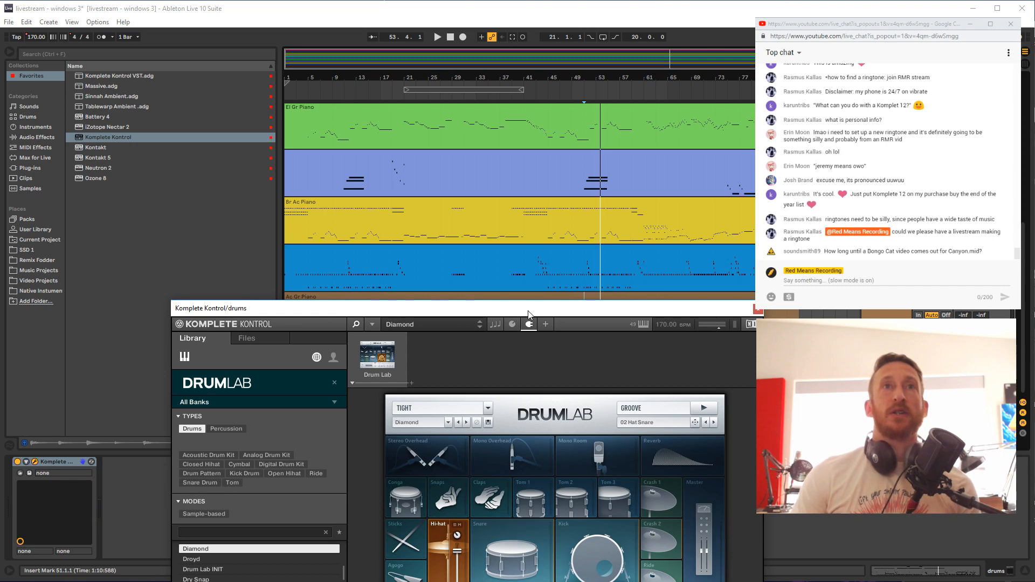
drag(531, 312, 359, 165)
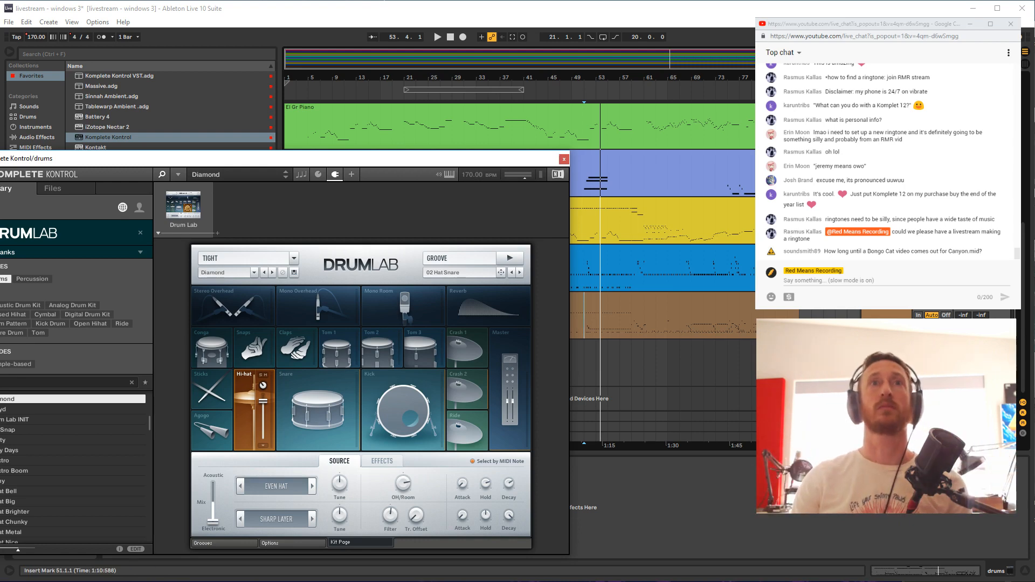
Play the song from bar 57 and from bar 71, audition the Kick, and stop playback with the insert mark at bar 75
click(626, 328)
key(space)
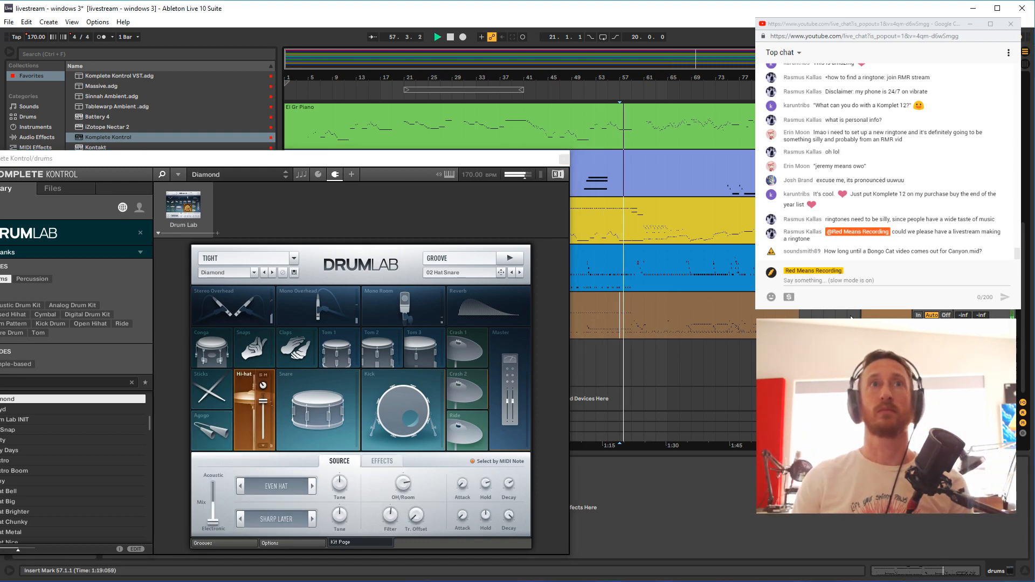
click(700, 329)
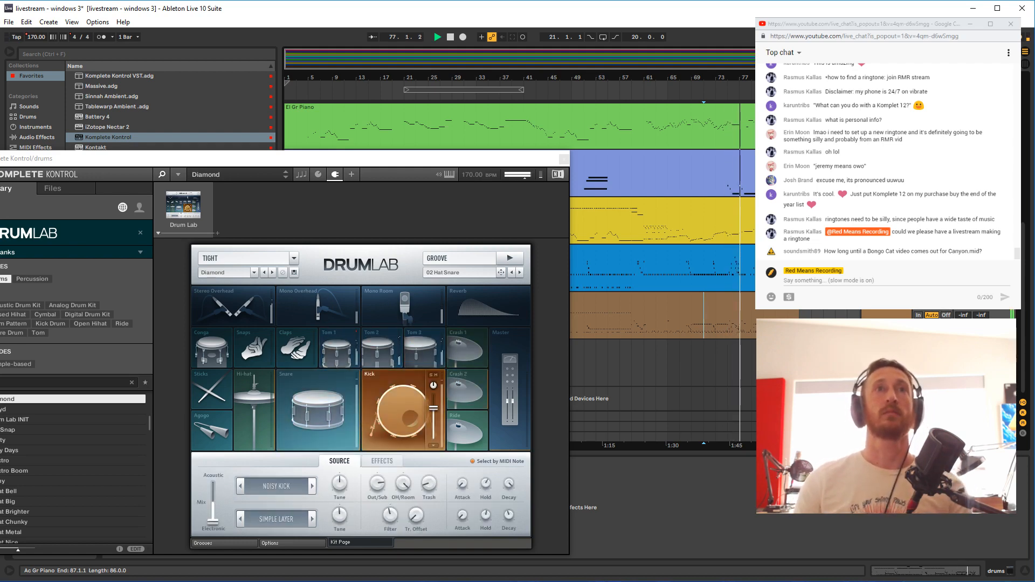
click(399, 395)
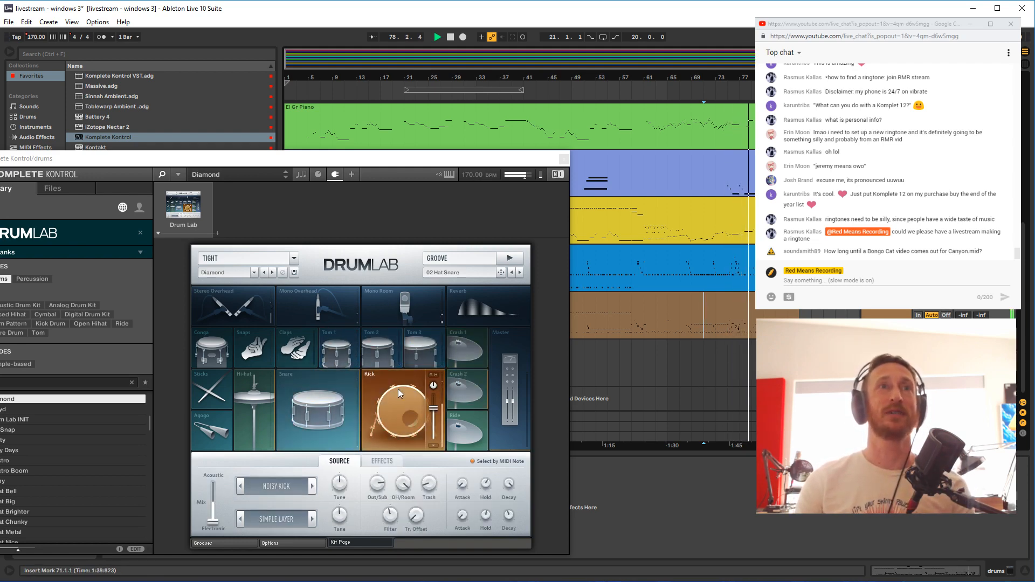
click(729, 327)
key(space)
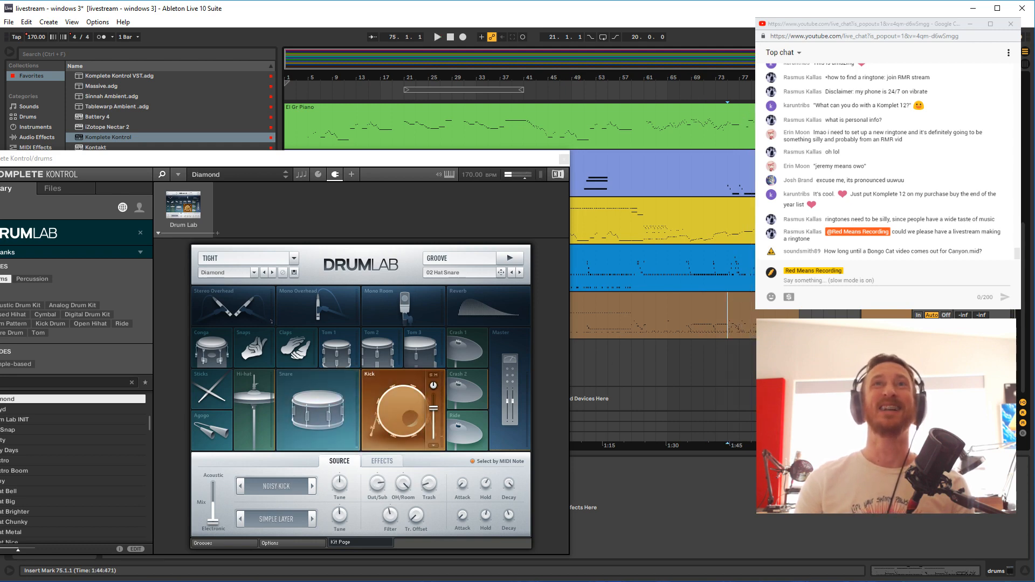
Play the song from bar 75, close the Komplete Kontrol window during playback, and stop around bar 82
key(z)
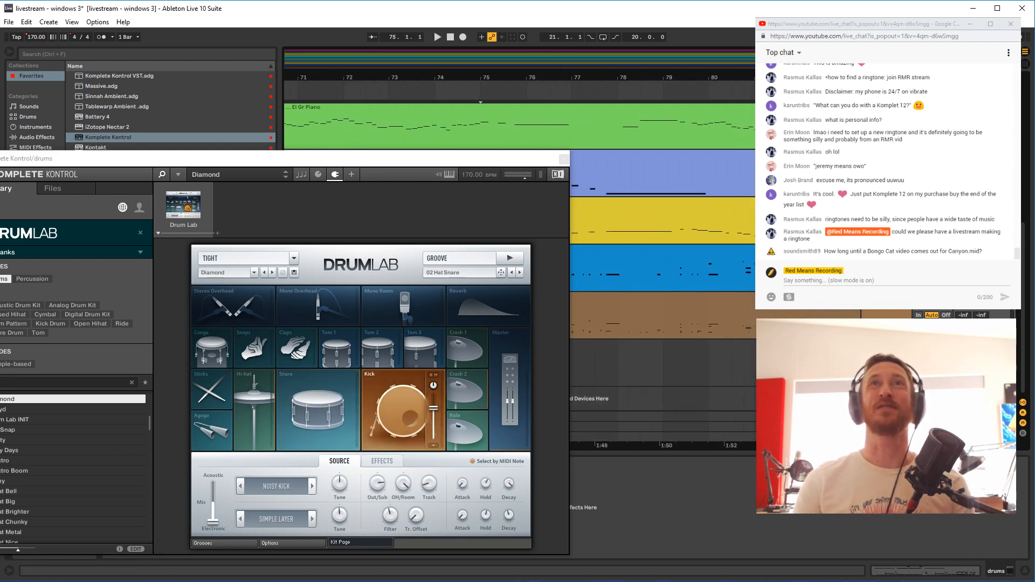
key(minus)
key(space)
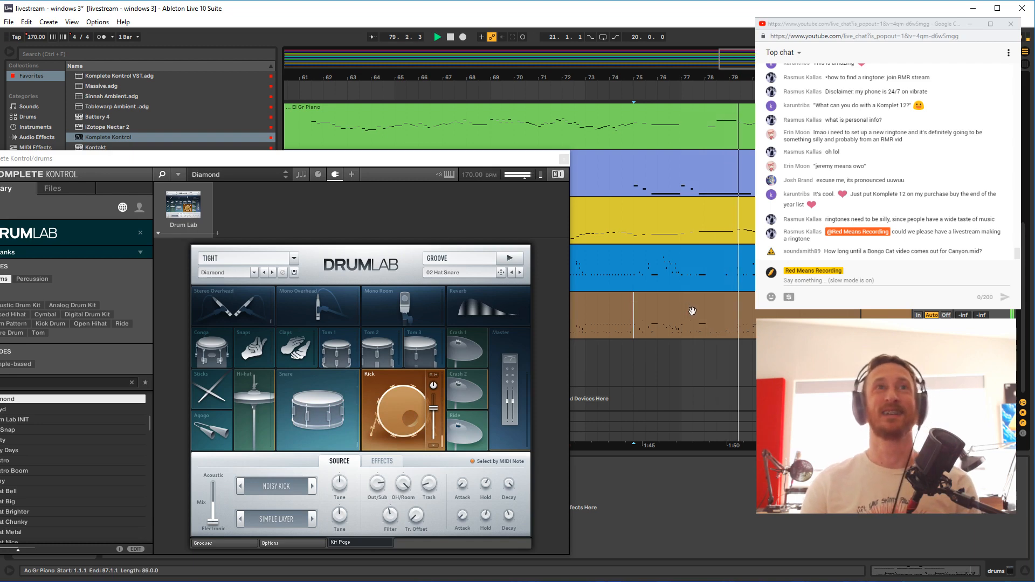
click(563, 160)
key(space)
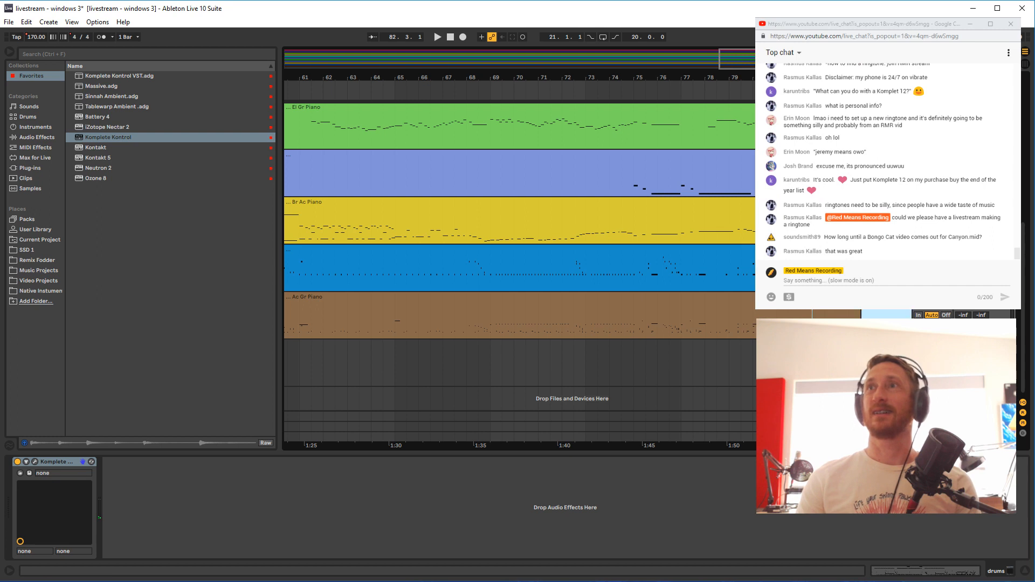
key(ctrl+shift+t)
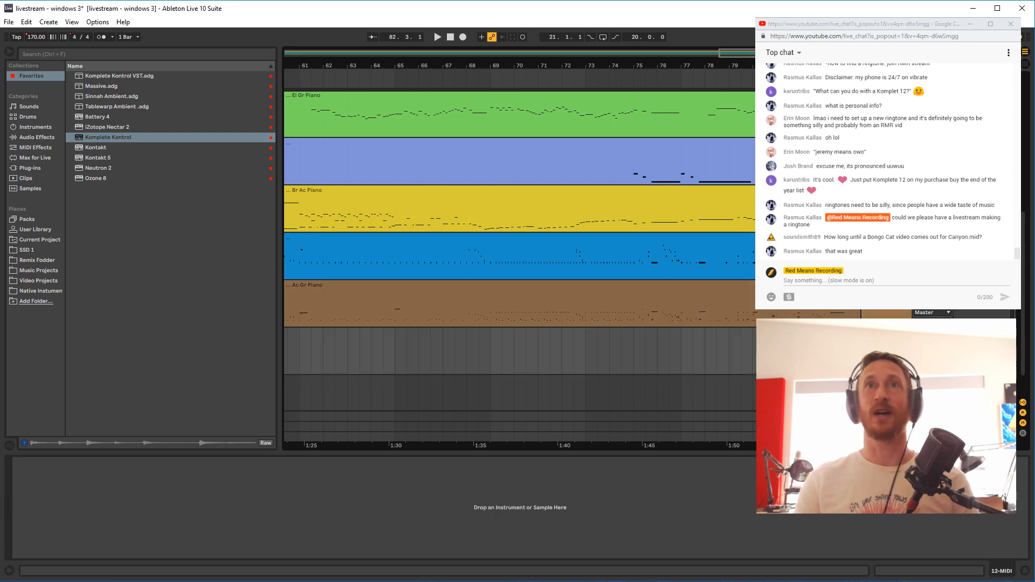
scroll(520, 211, right, 5)
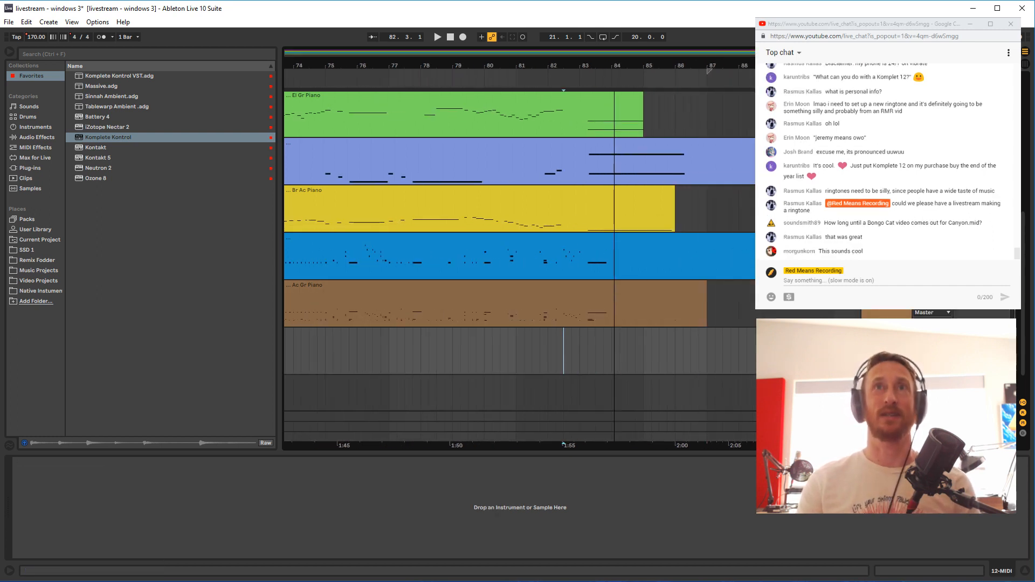
click(583, 276)
key(space)
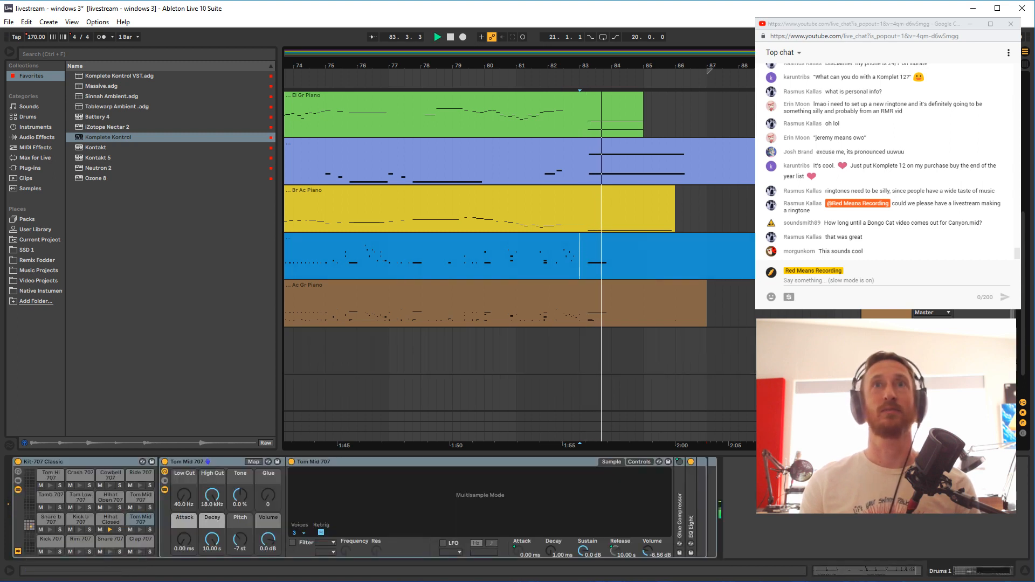
key(space)
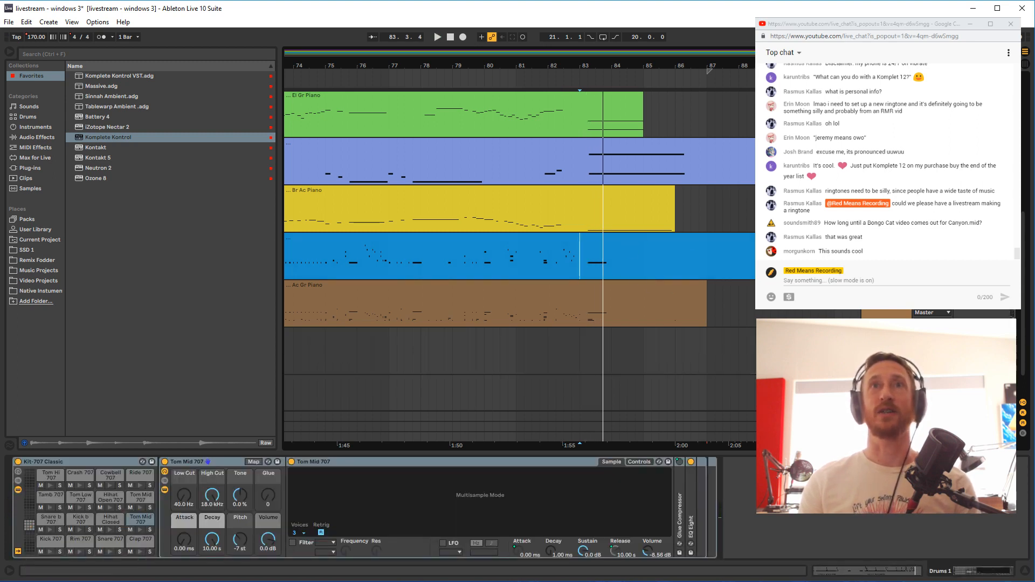
click(631, 350)
key(Down)
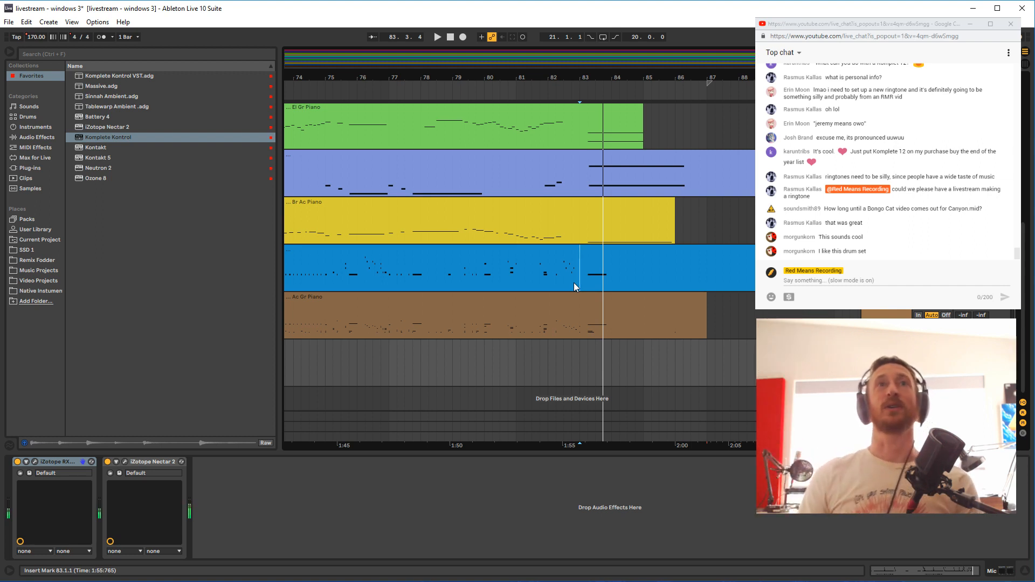
Load an Analog instrument onto the empty E2 pad of the Drums 1 track's Kit-707 Classic drum rack
click(580, 268)
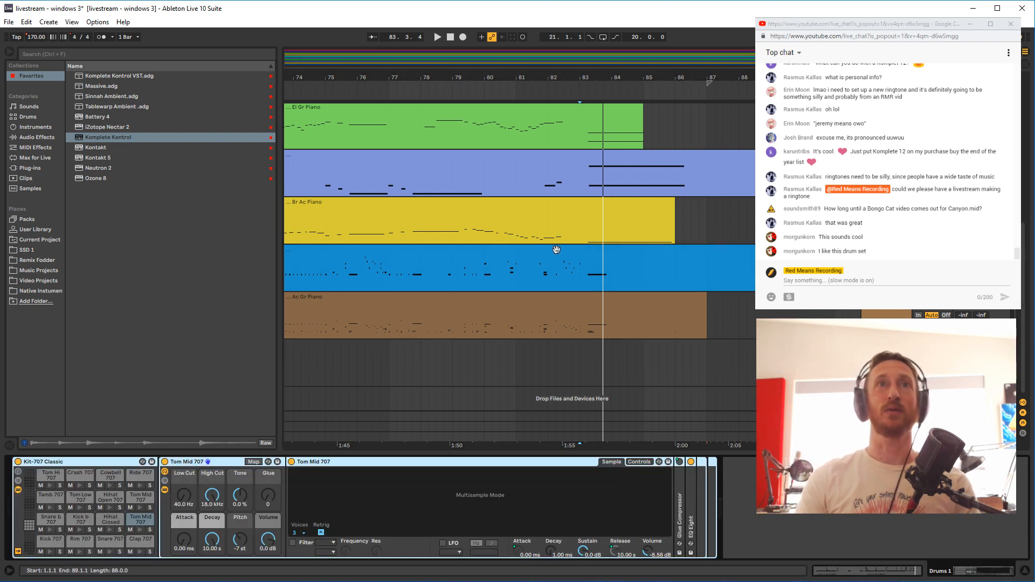
scroll(48, 519, up, 4)
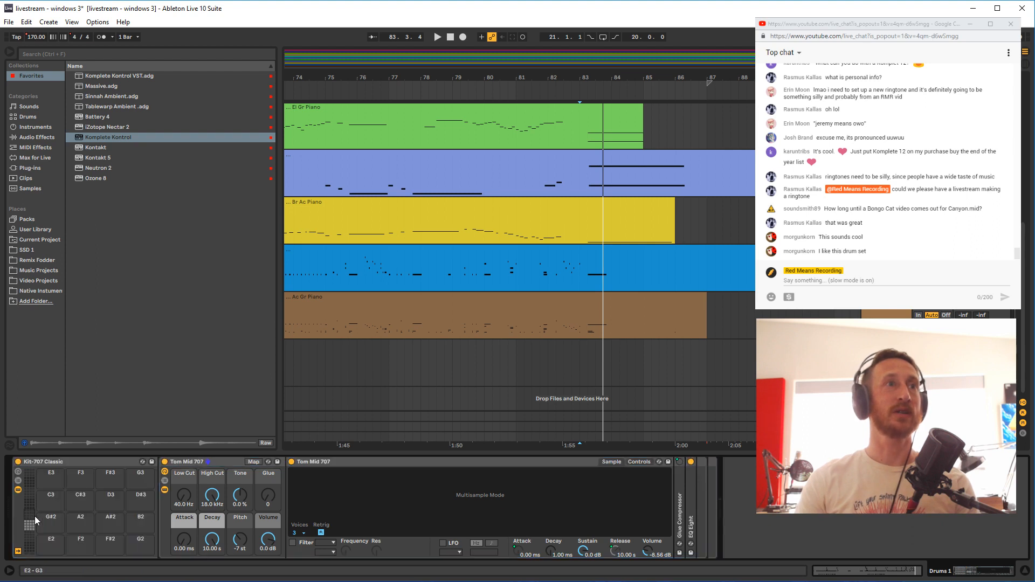
click(42, 128)
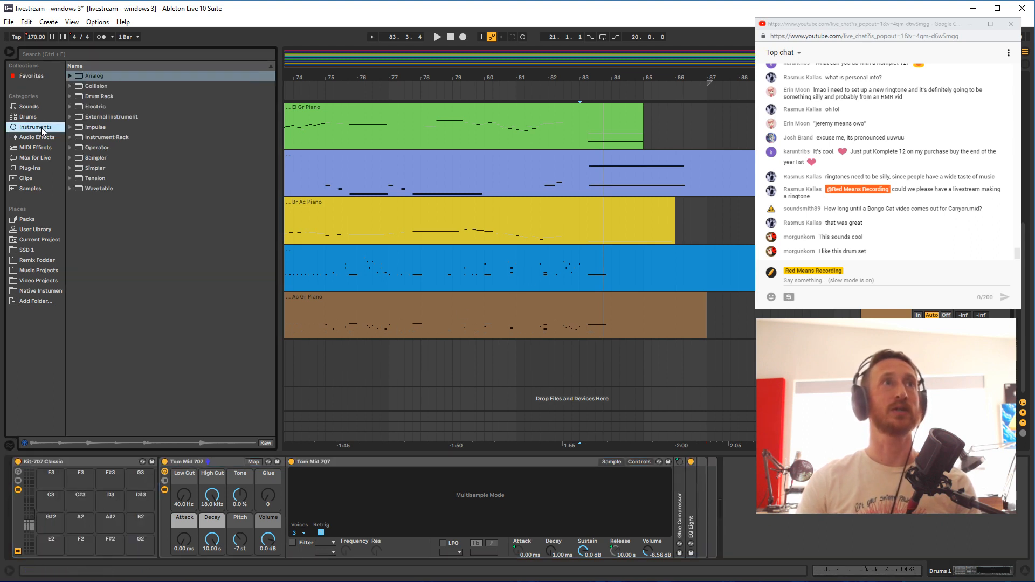
click(97, 77)
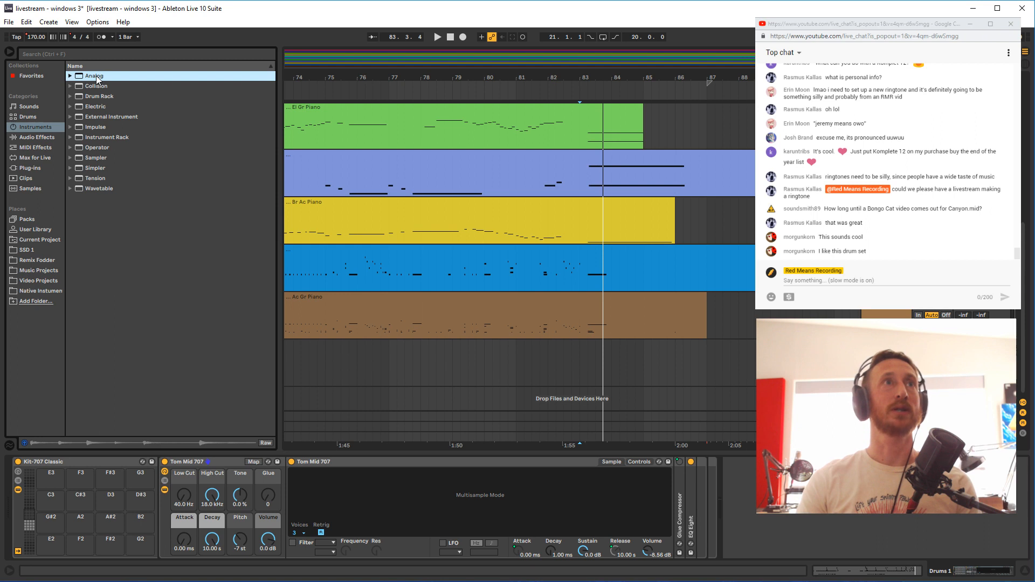
click(55, 546)
click(53, 552)
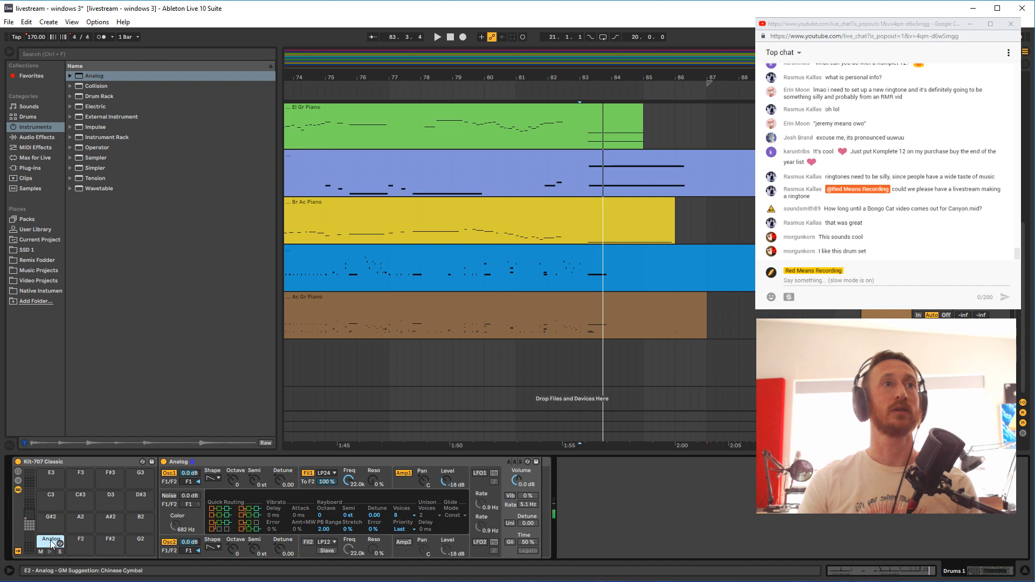
Open the Drums 1 clip's notes in their closing bars and unfold the note editor to show every pad's row
double_click(594, 263)
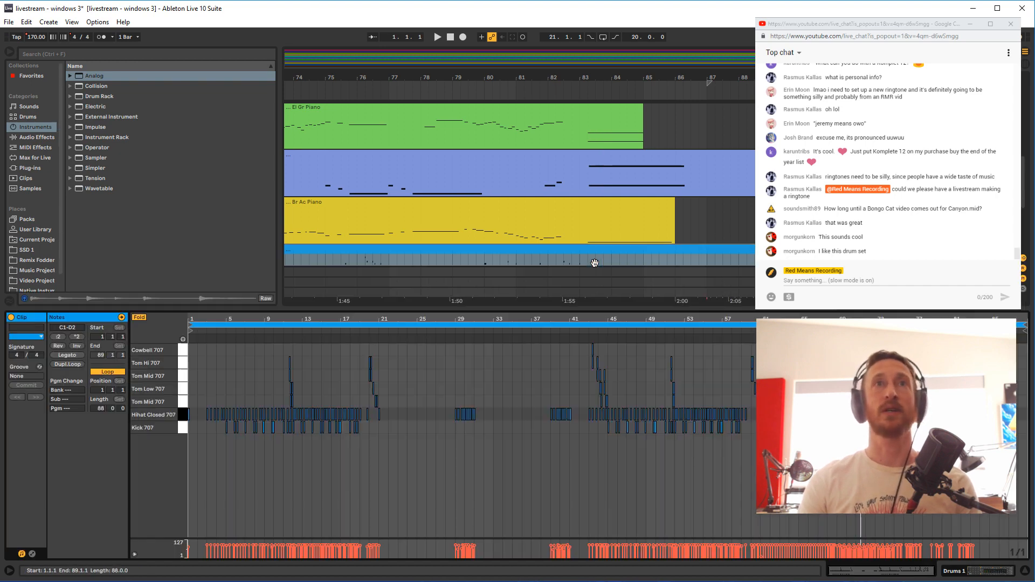
drag(992, 315, 991, 351)
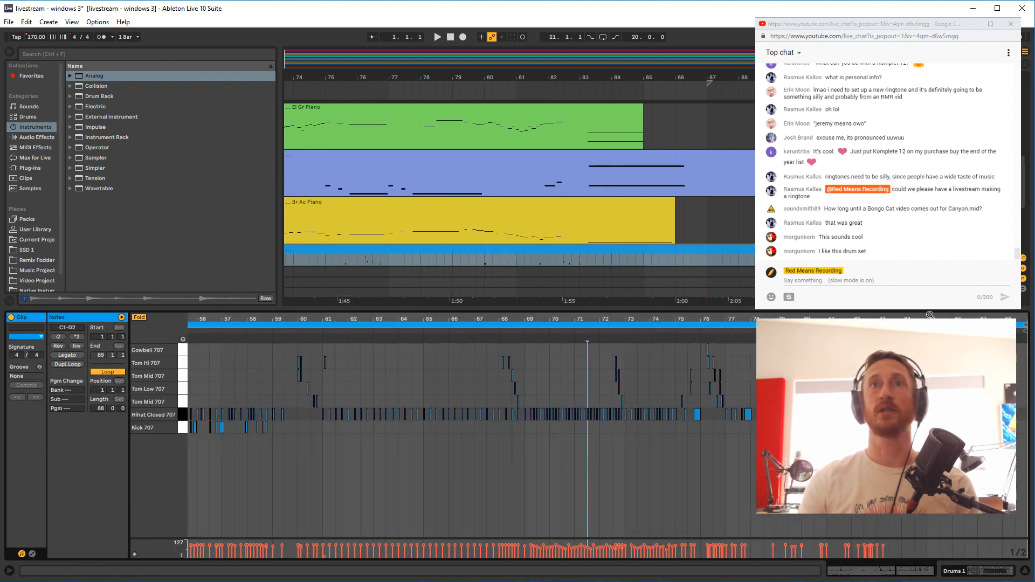
click(140, 318)
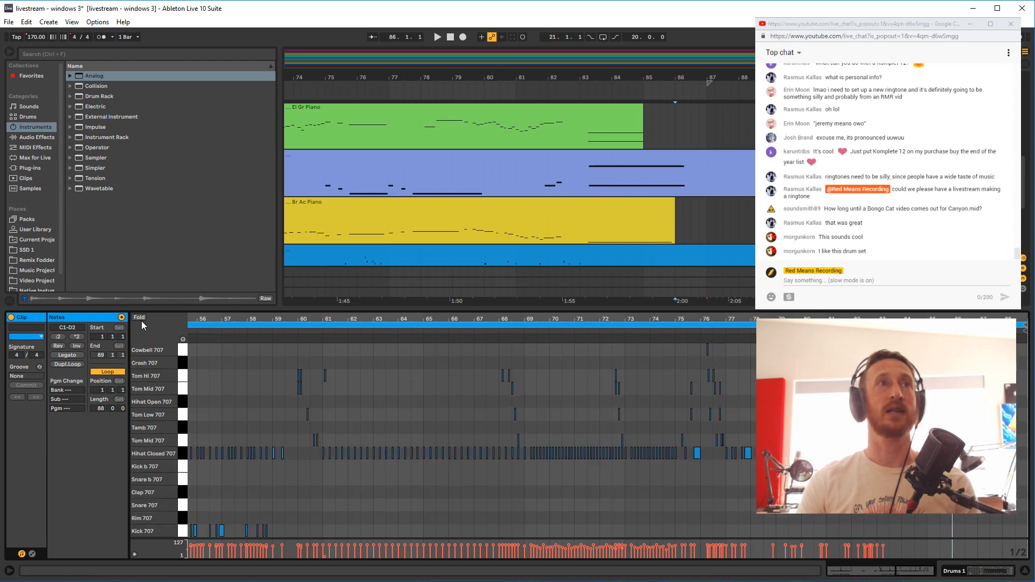
Transpose the long closed hi-hat note at bar 83 up to E2 so it triggers the Analog pad
drag(588, 253, 606, 254)
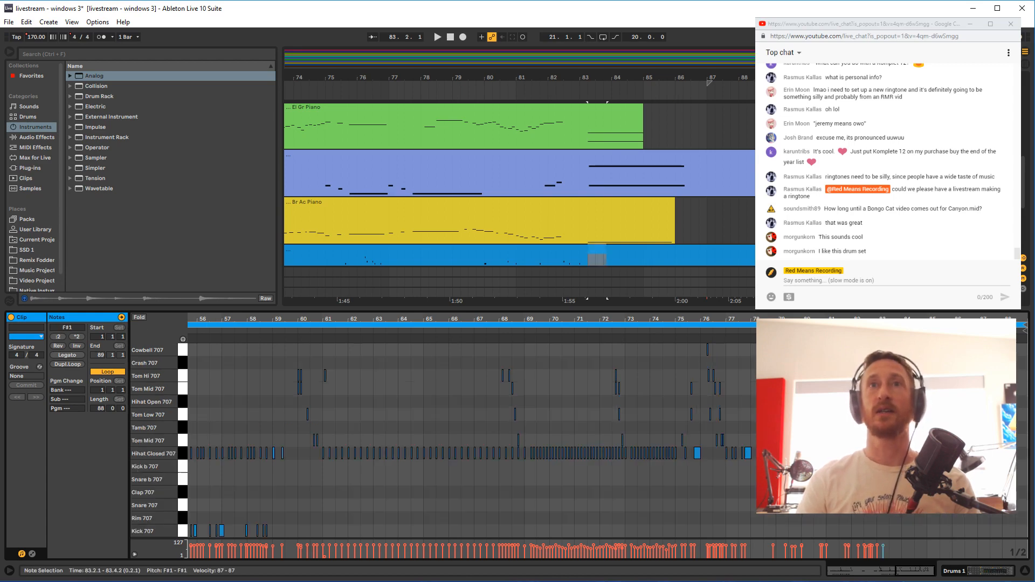
key(Up)
key(Up)
key(Up)
key(Up)
key(Up)
key(Up)
key(Up)
key(Up)
key(Up)
key(Up)
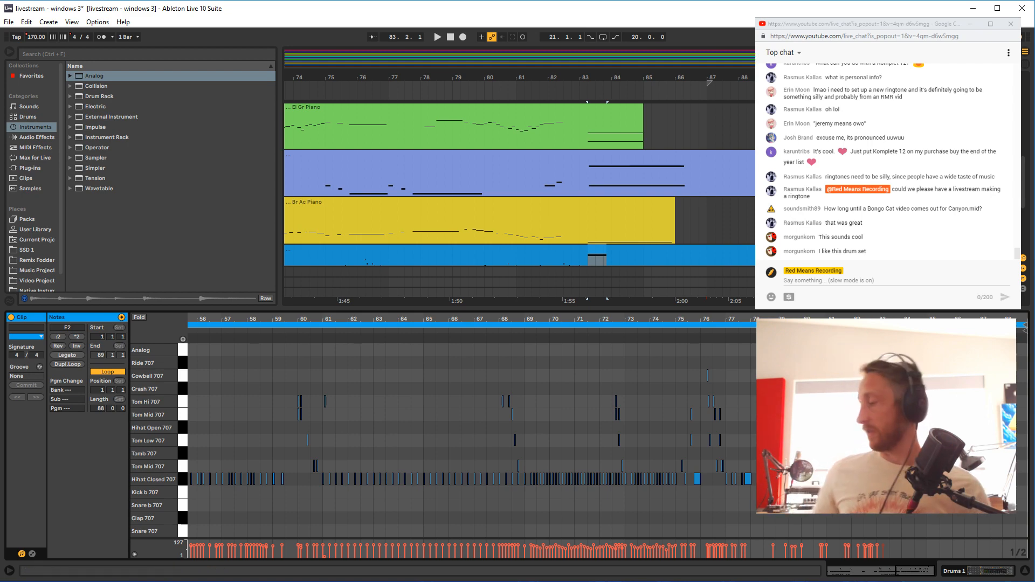
scroll(520, 184, down, 2)
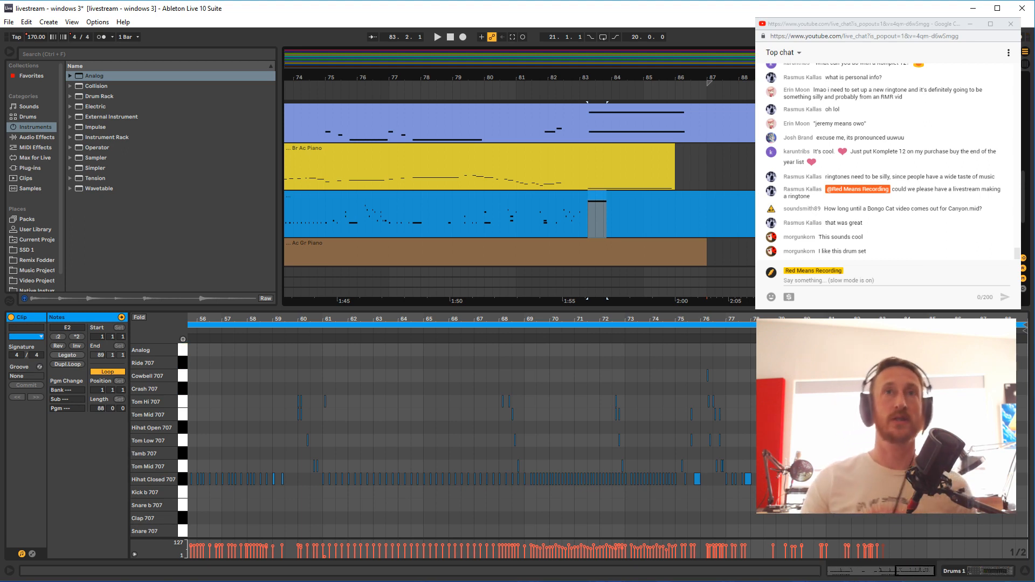
Switch on the Noise section of the Analog on the E2 pad and set both oscillators' shapes to noise
key(shift+Tab)
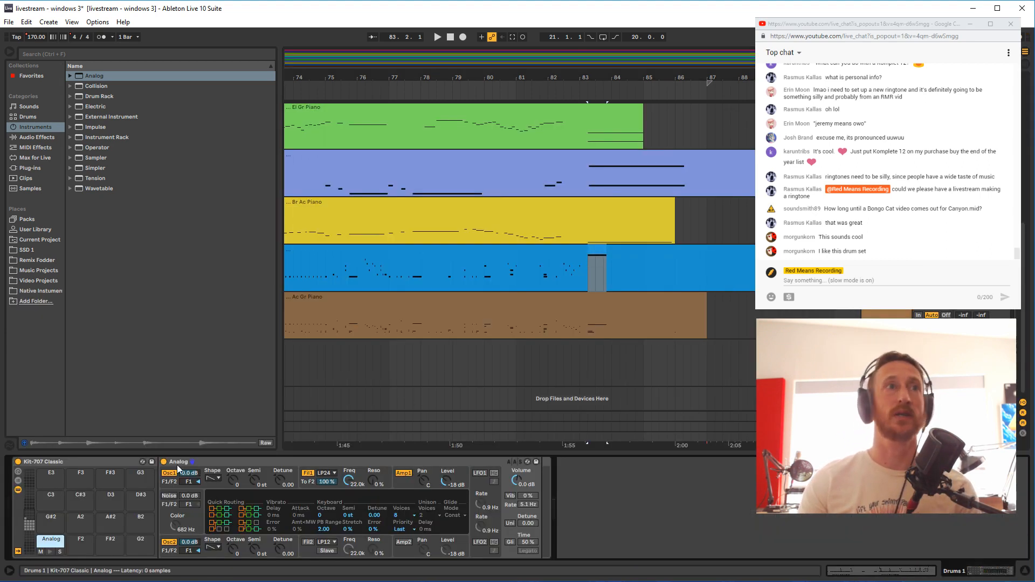
click(169, 496)
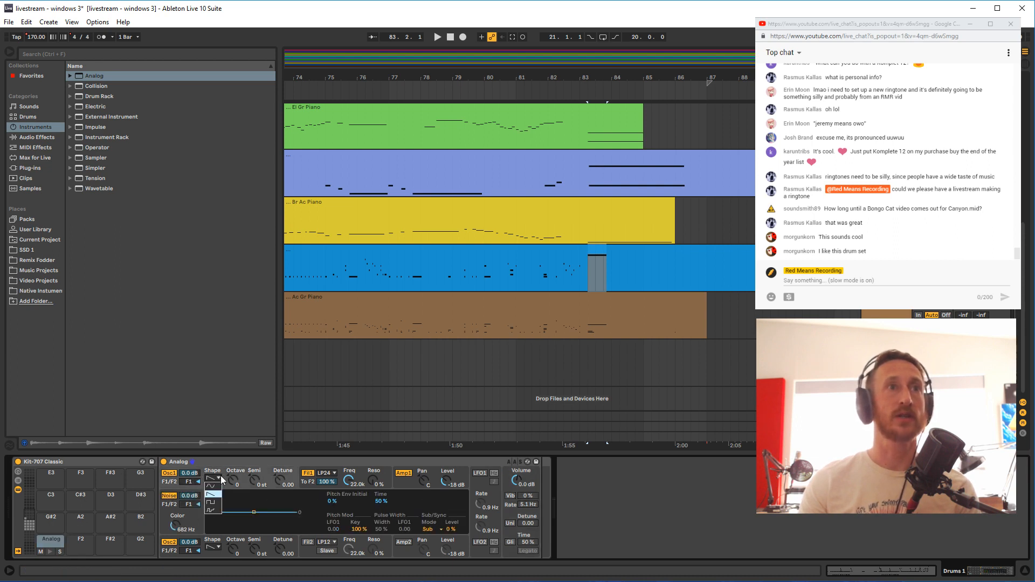
click(211, 510)
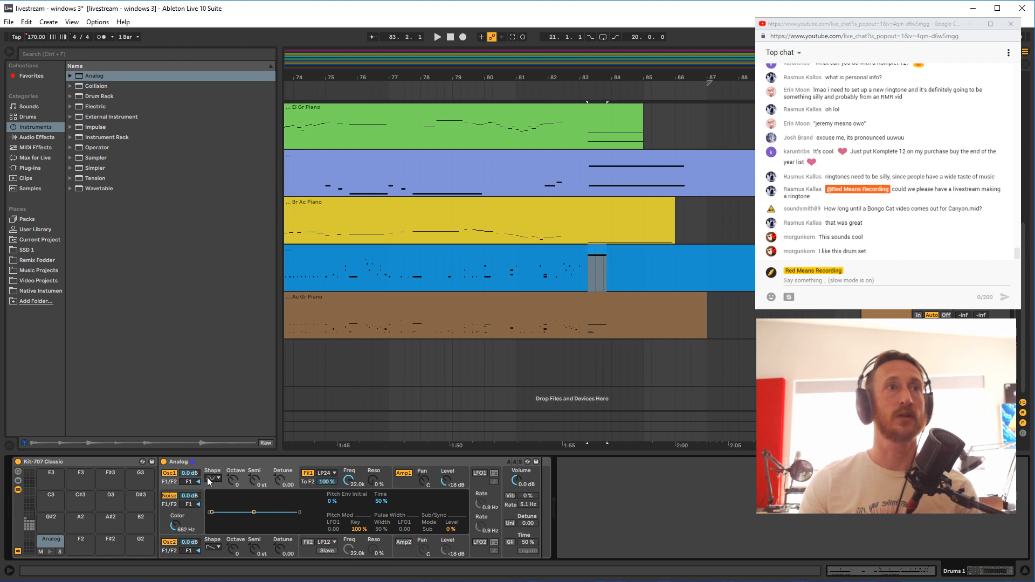
click(211, 510)
click(212, 547)
click(211, 579)
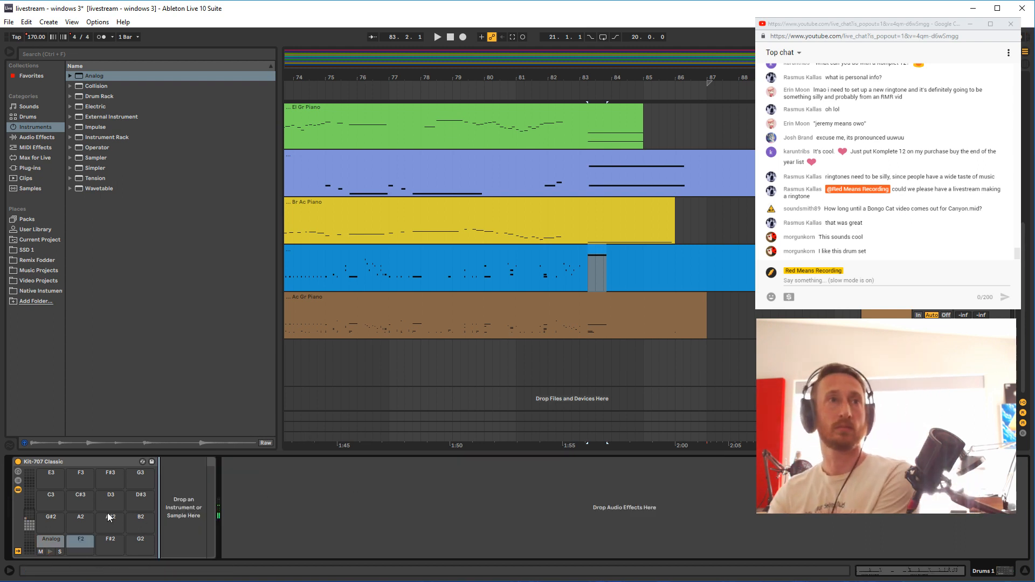
Adjust the Amp1 release and set Filter 1 to frequency 712, resonance 48%, decay 406 ms, sustain 0.15, release 146 ms and envelope modulation 14.11
click(409, 483)
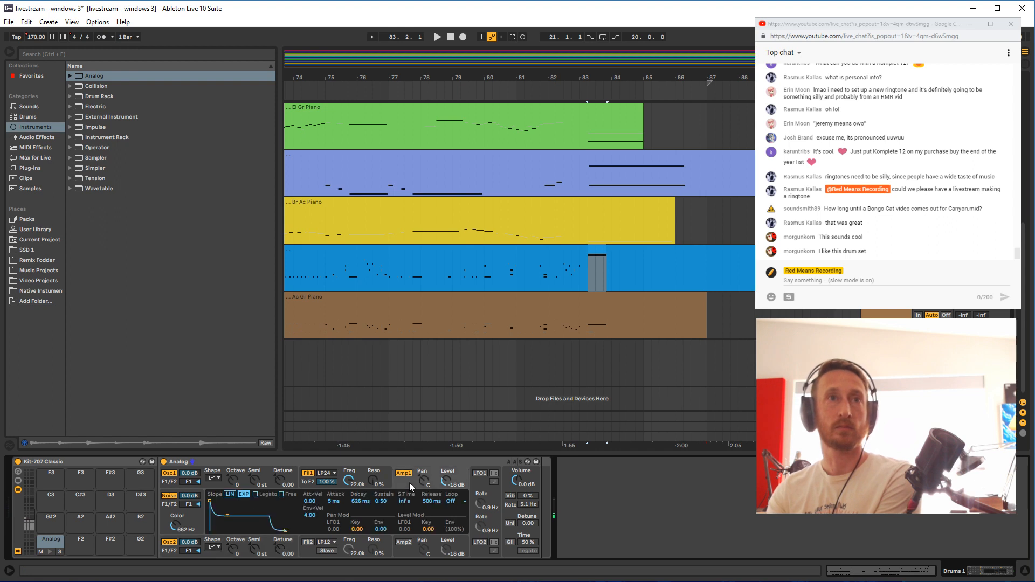
drag(285, 531, 299, 531)
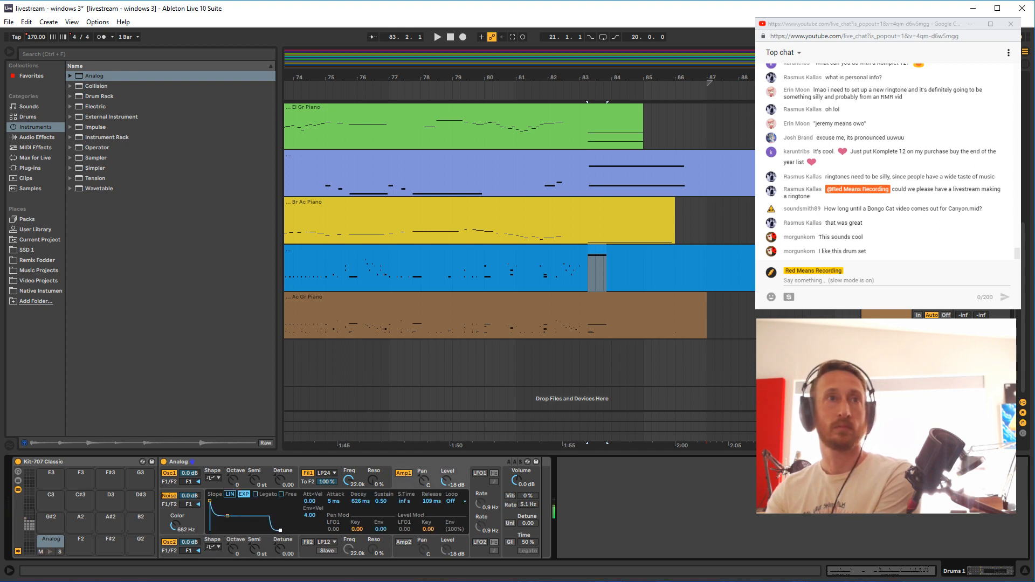
drag(349, 481, 349, 502)
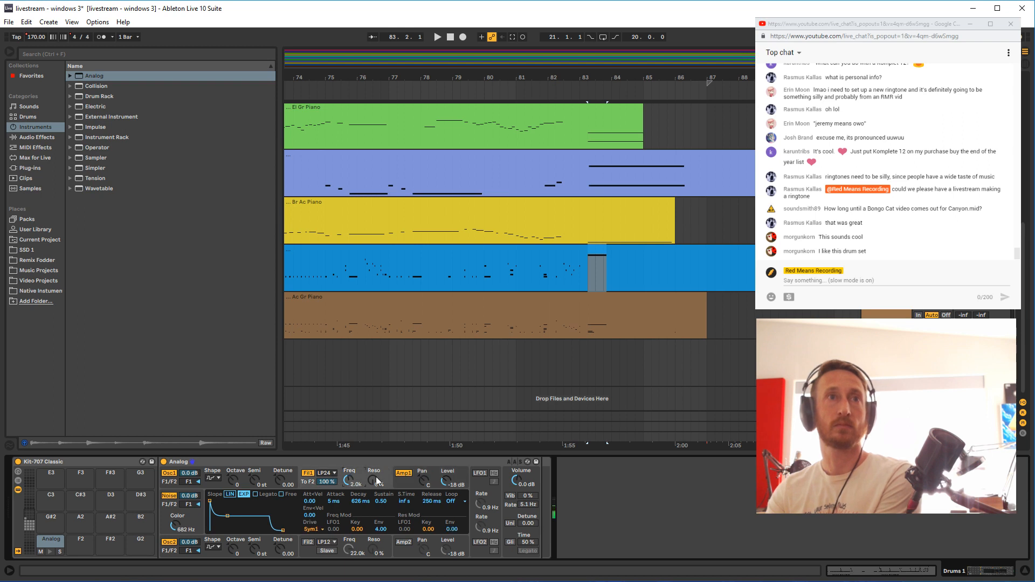
drag(225, 517, 294, 532)
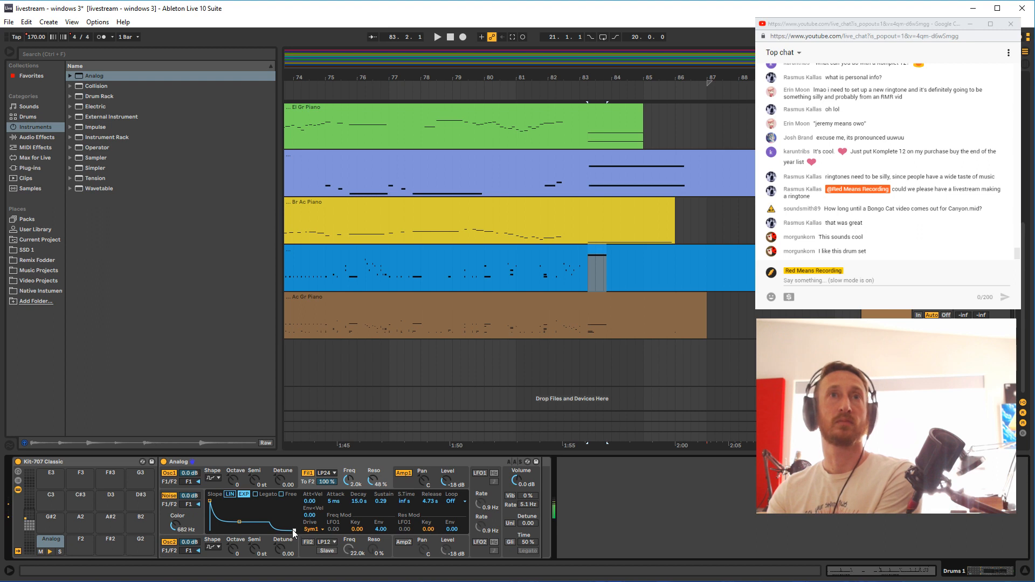
drag(239, 523, 230, 526)
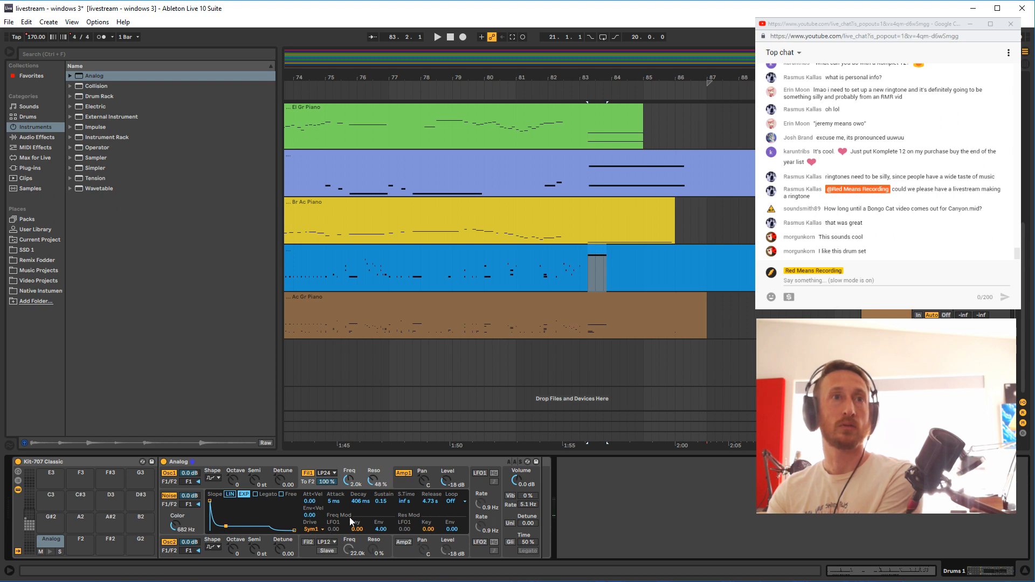
drag(380, 529, 380, 512)
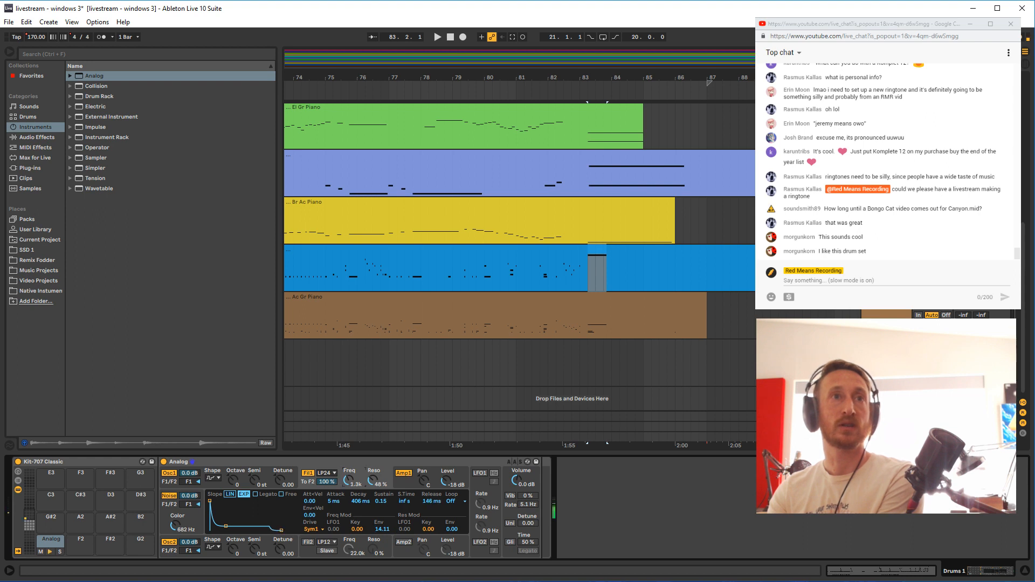
drag(345, 482, 346, 502)
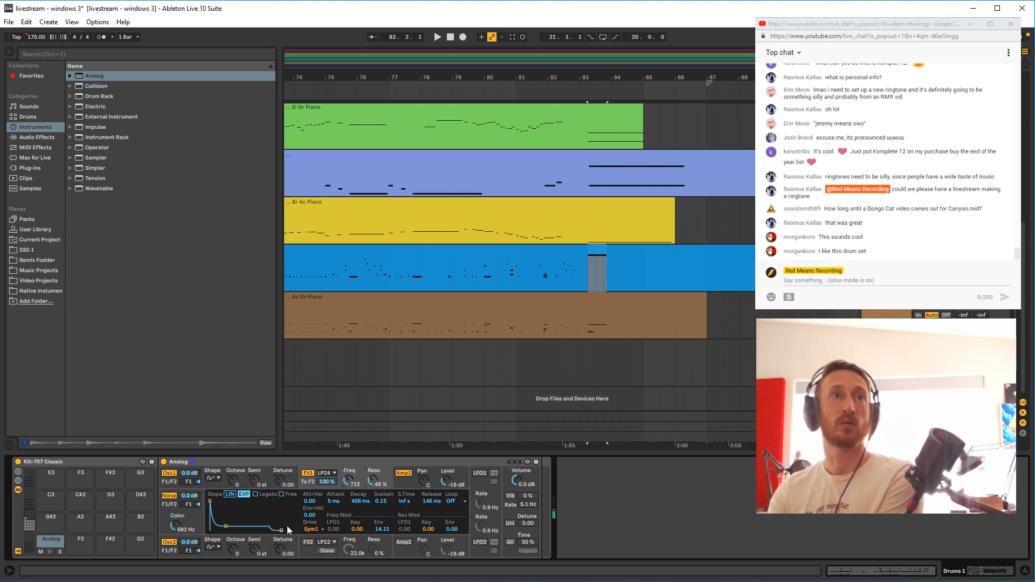
Set Analog's Amp1 envelope to a 196 ms decay, 0.37 sustain and 3.06 s release
click(394, 485)
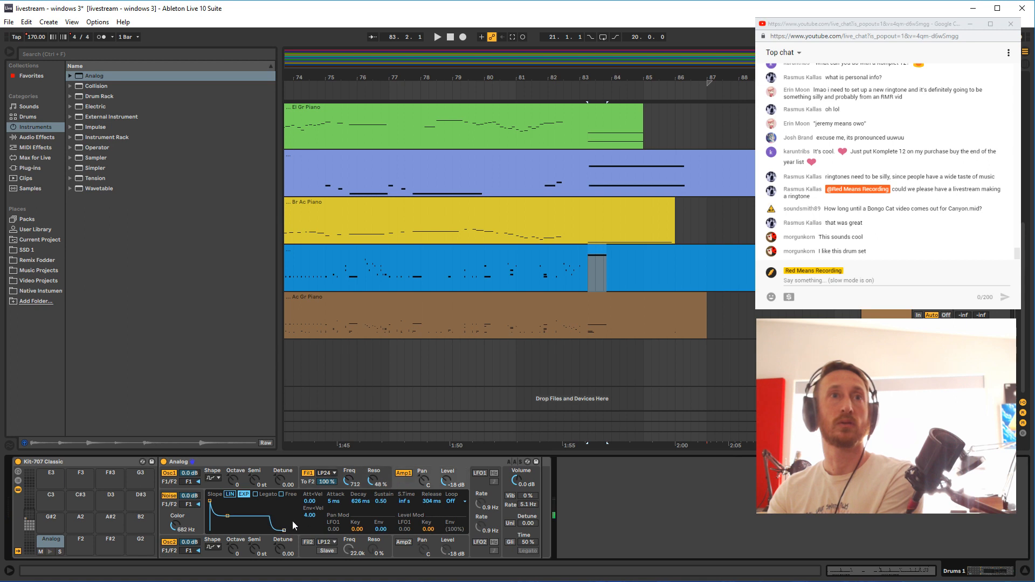
drag(290, 522, 290, 515)
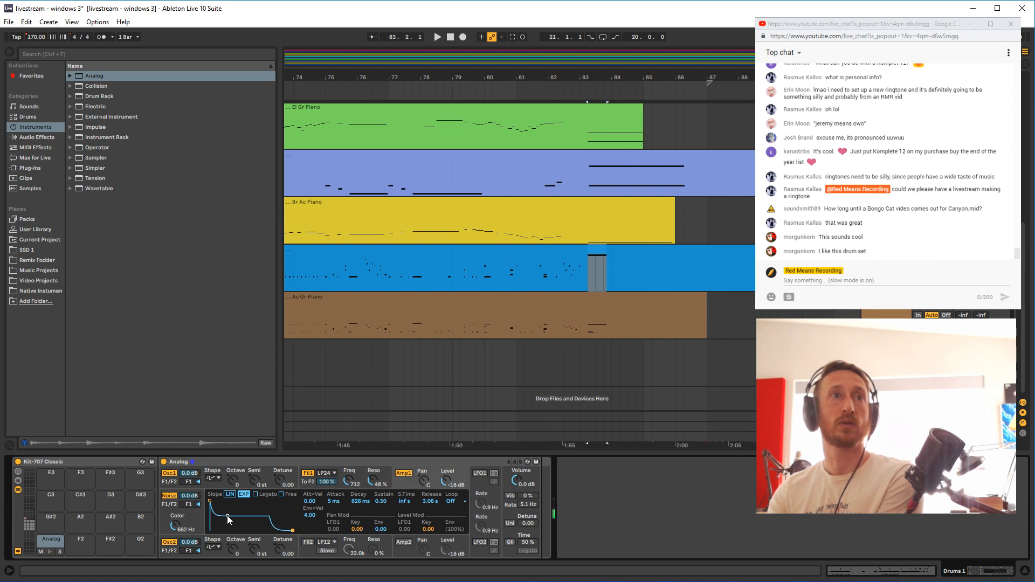
drag(228, 518, 223, 521)
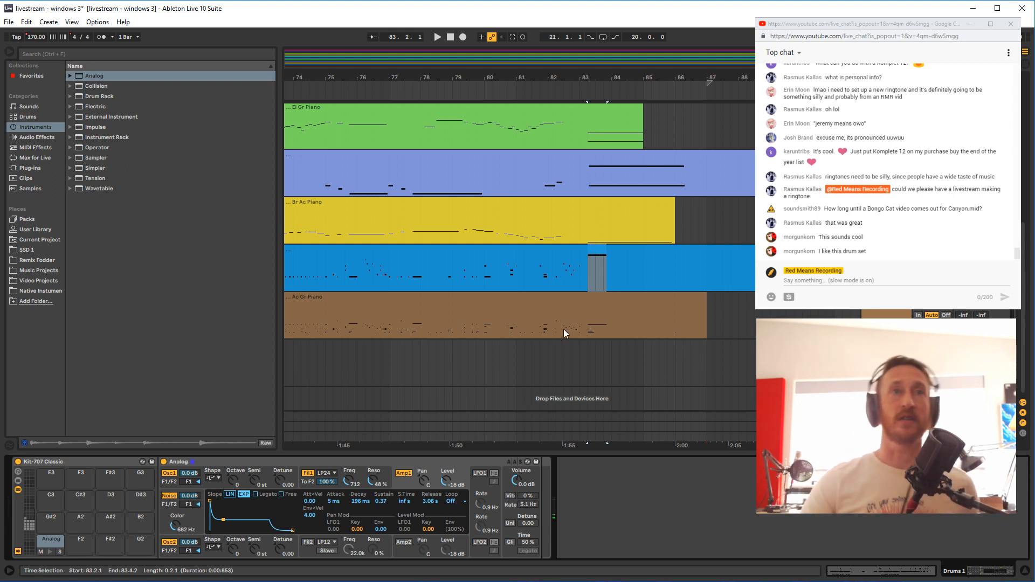
Add a Compressor after Analog on the E2 pad and lower its threshold to -35.3 dB
click(44, 138)
drag(90, 114, 593, 461)
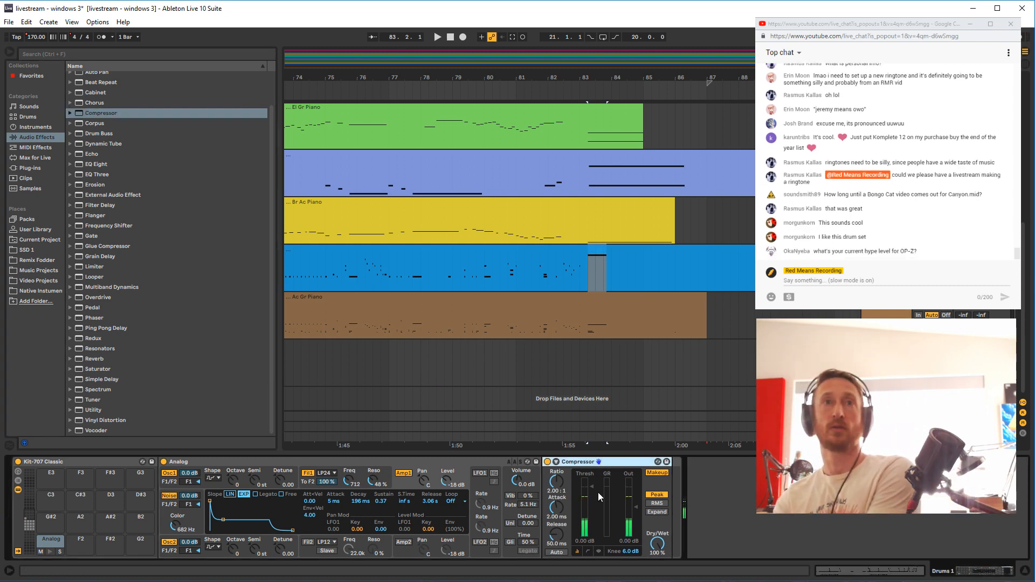
drag(594, 490, 594, 527)
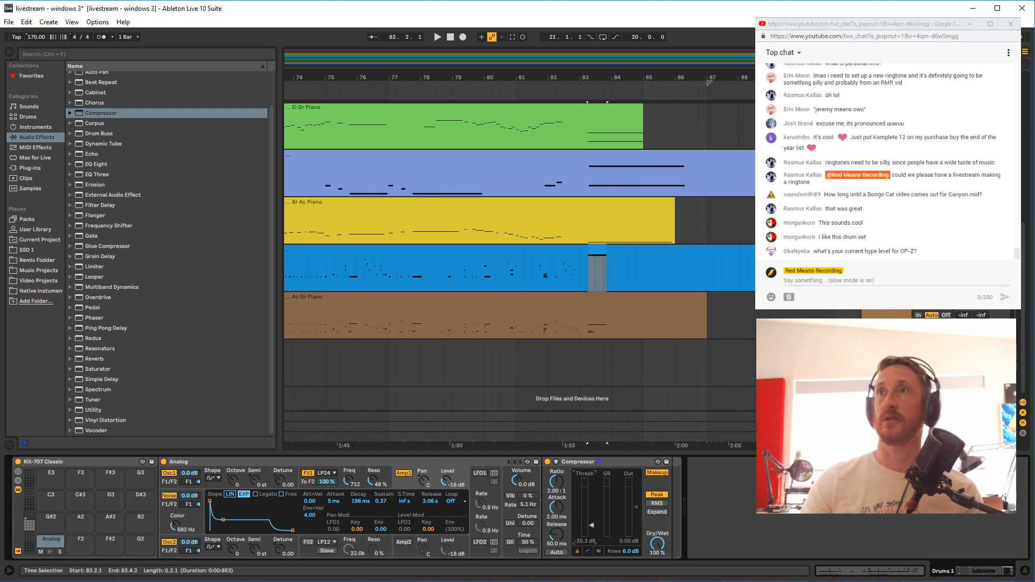
Audition the ending from bar 82, shorten the drum clip's final E2 Analog note at 83.2.1 to one sixteenth, and replay it
click(546, 270)
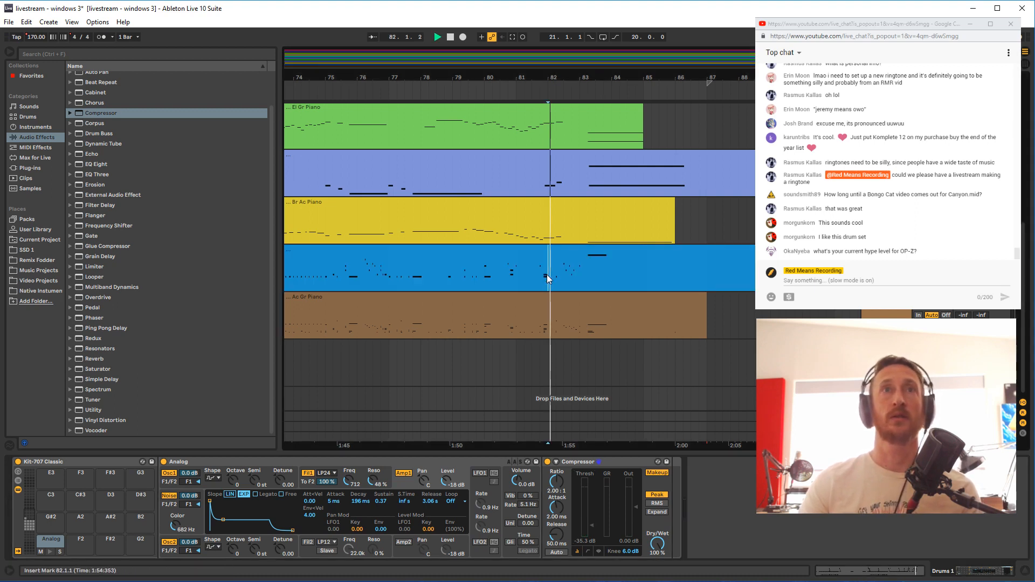
key(space)
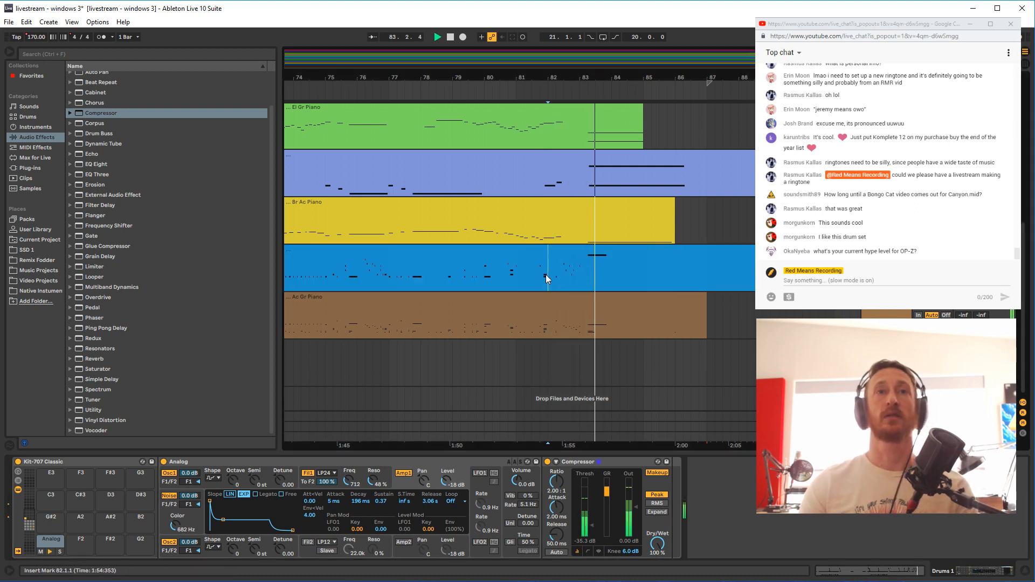
double_click(598, 254)
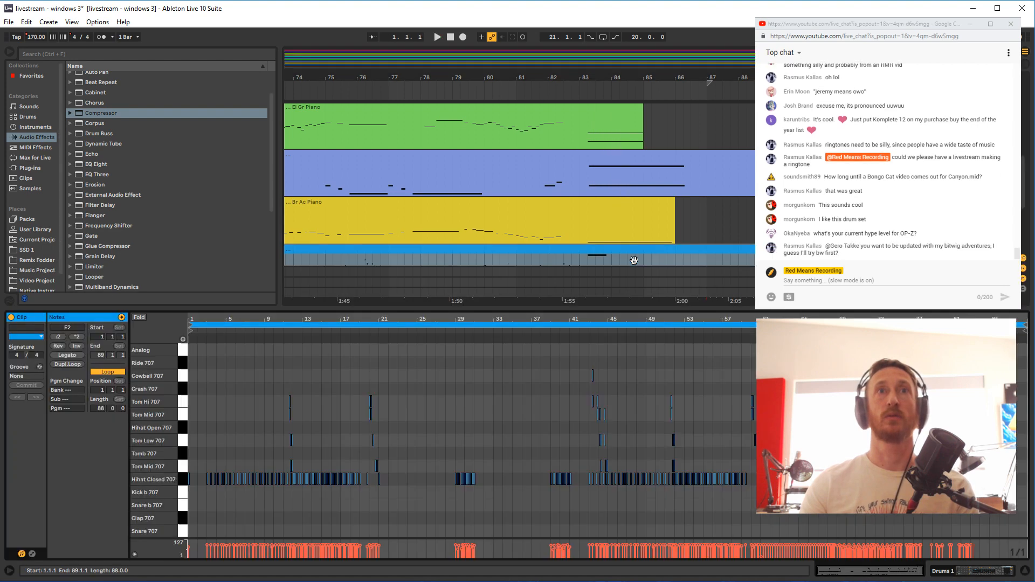
key(space)
click(626, 426)
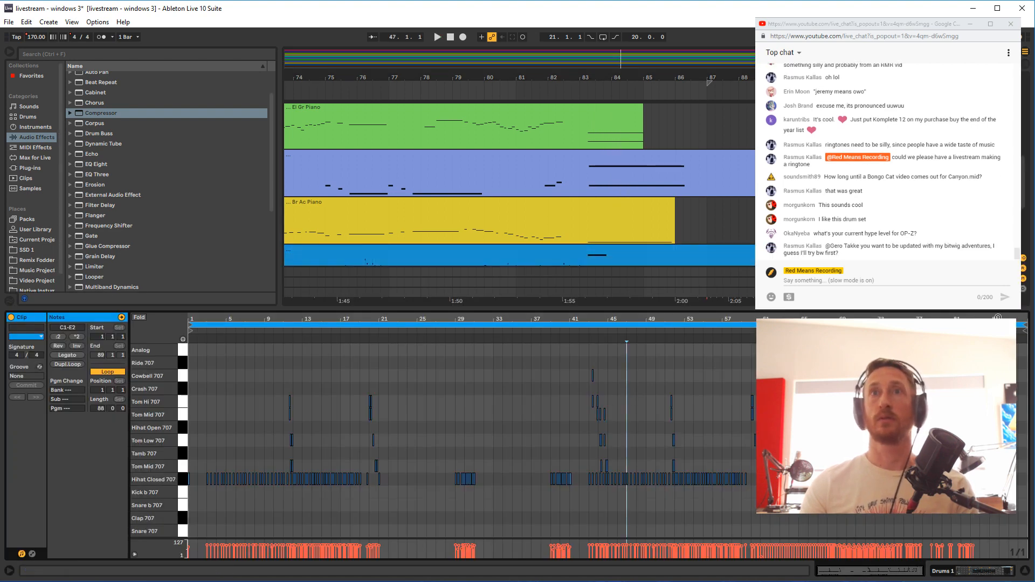
scroll(1014, 323, up, 5)
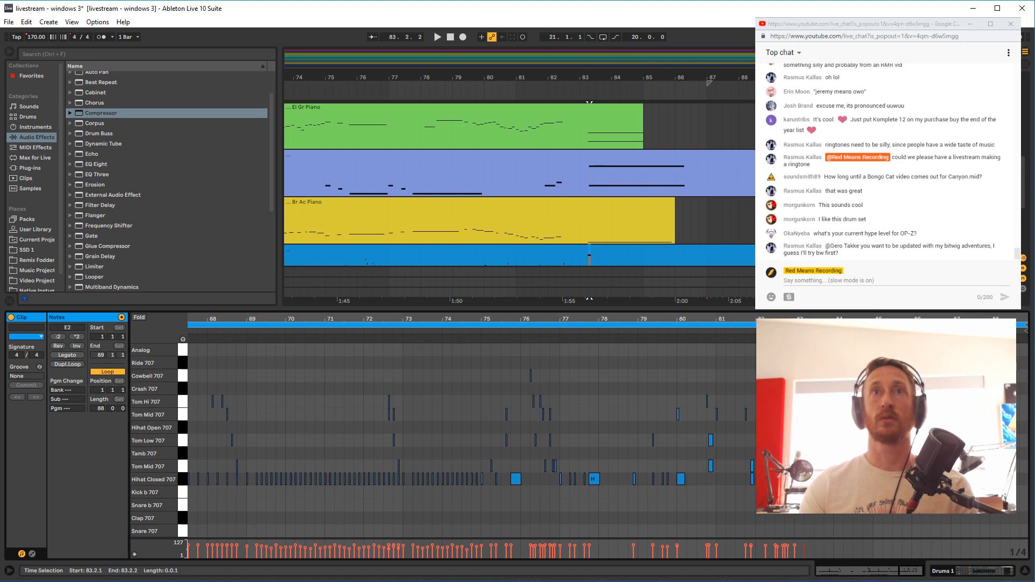
key(space)
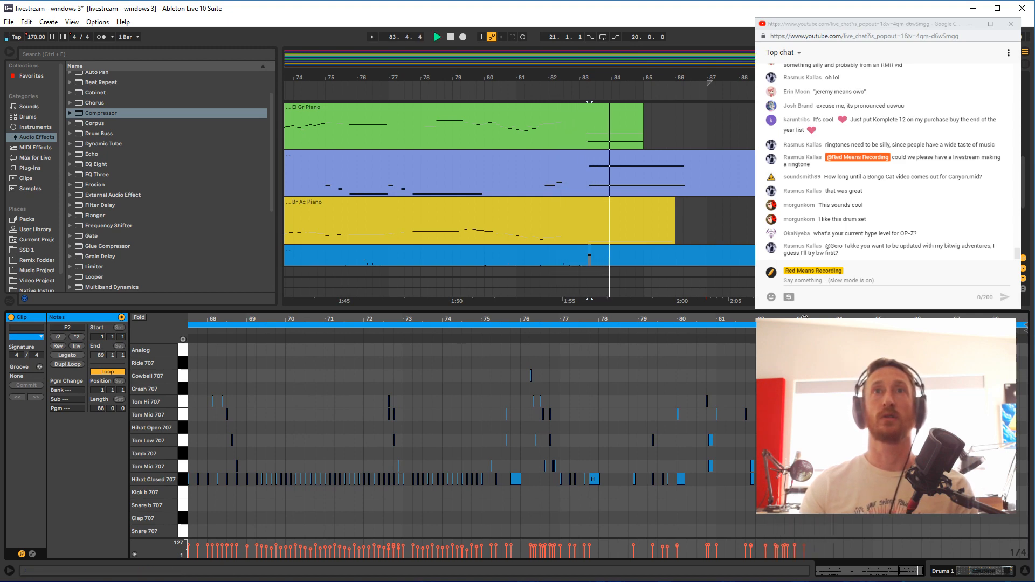
Return to the drum track's device view, look over the tracks above it, and save the set
click(593, 255)
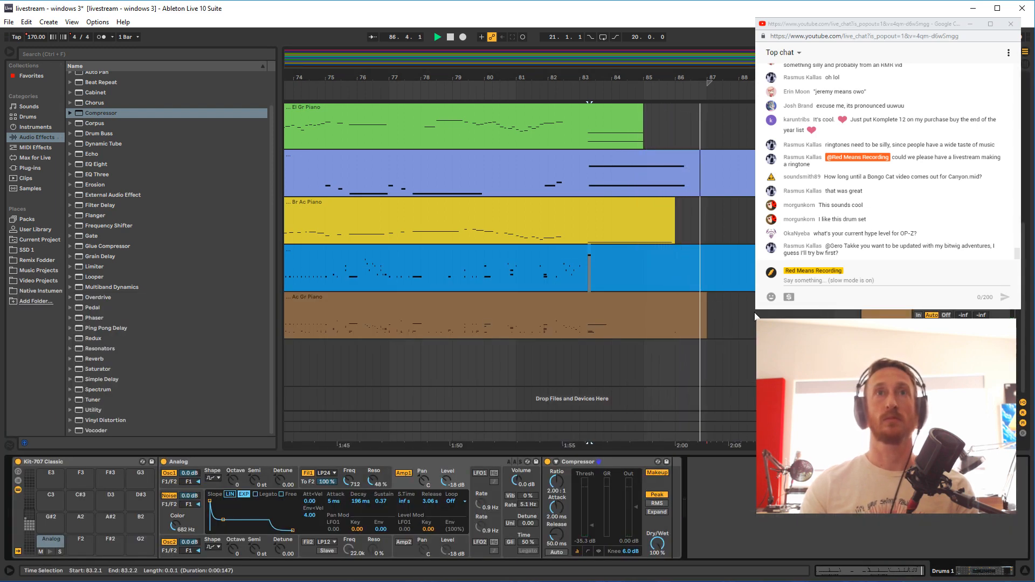
scroll(754, 315, up, 1)
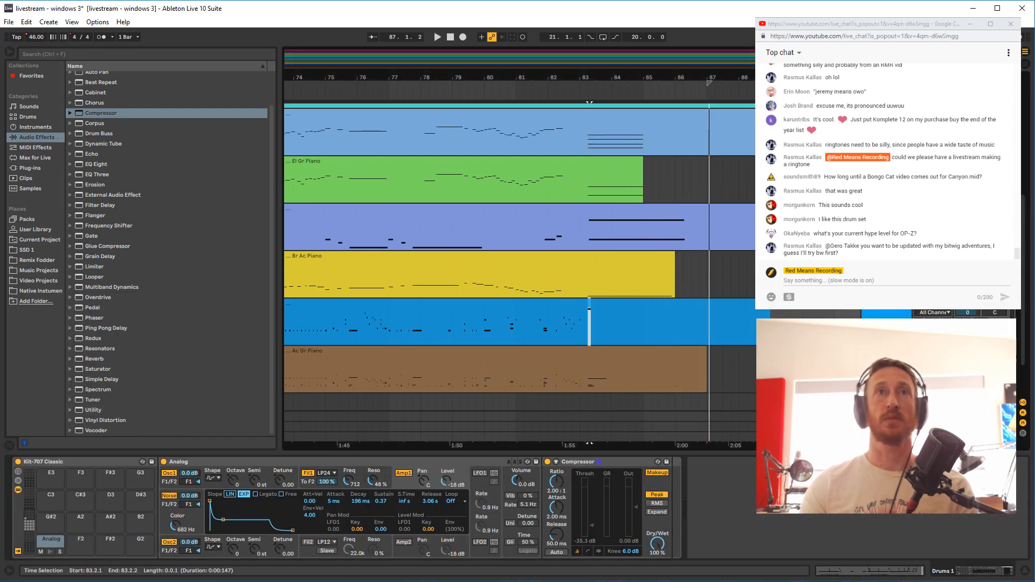
scroll(517, 258, up, 2)
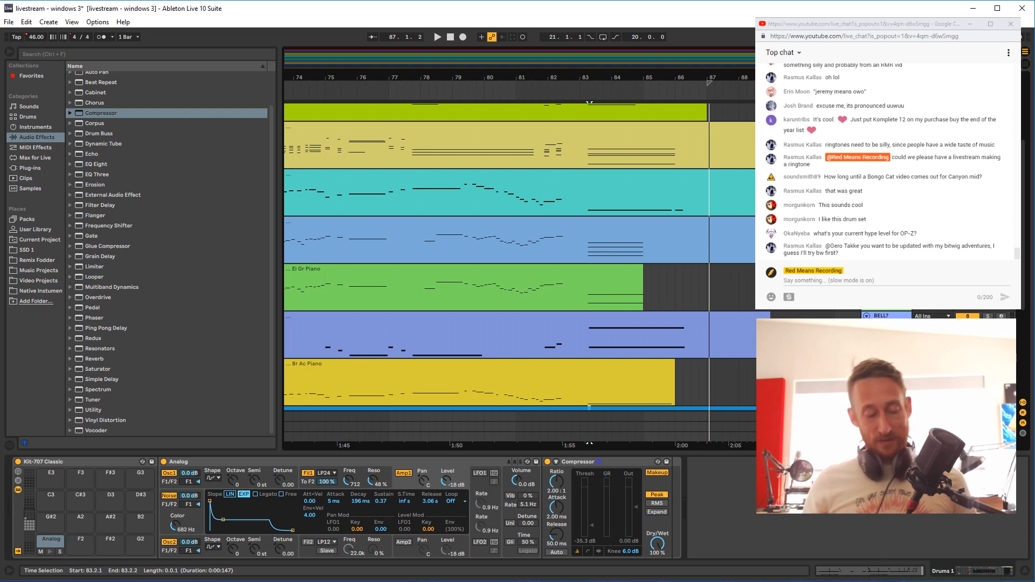
key(ctrl+s)
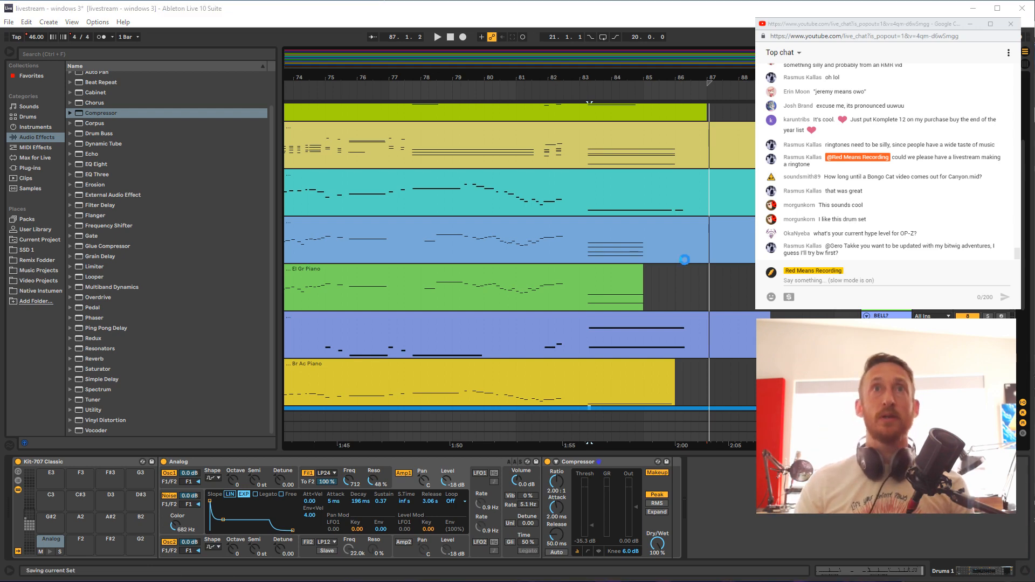
Examine the instruments and closing notes of the Guitar?, Brass, PAD and LEAD tracks around bars 81 to 83
click(580, 251)
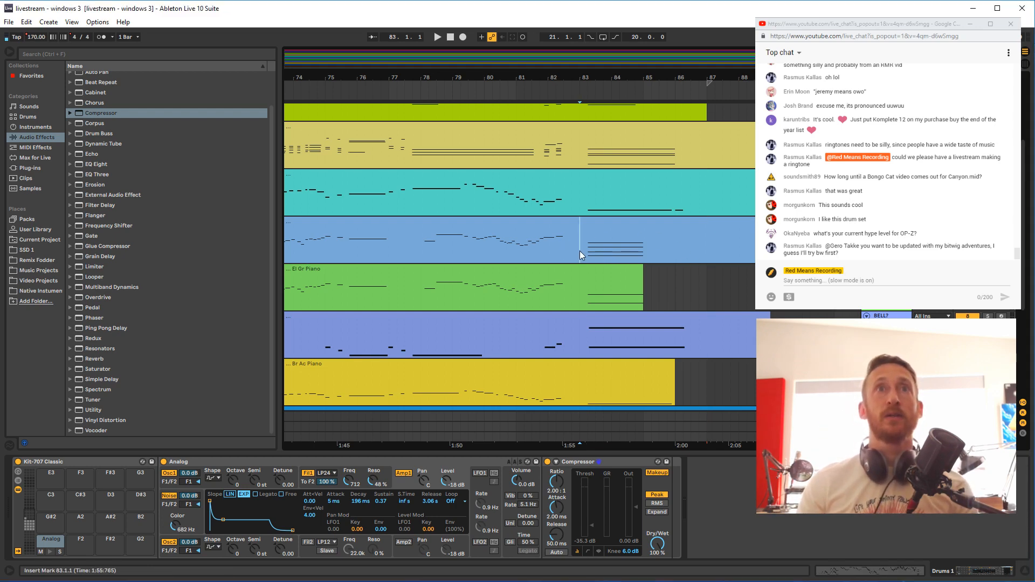
scroll(579, 247, up, 2)
scroll(578, 243, up, 1)
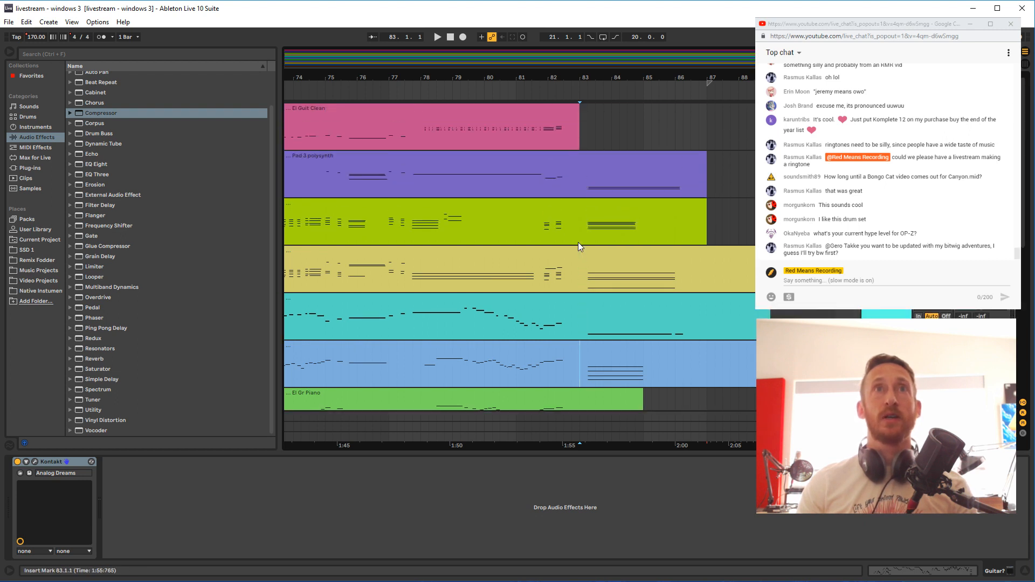
click(543, 247)
click(542, 238)
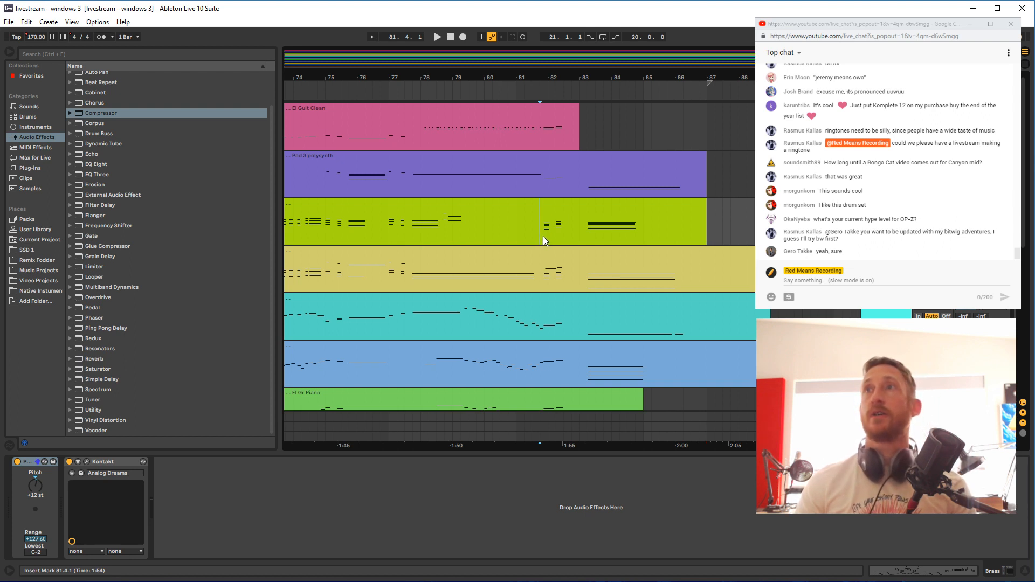
scroll(543, 236, down, 5)
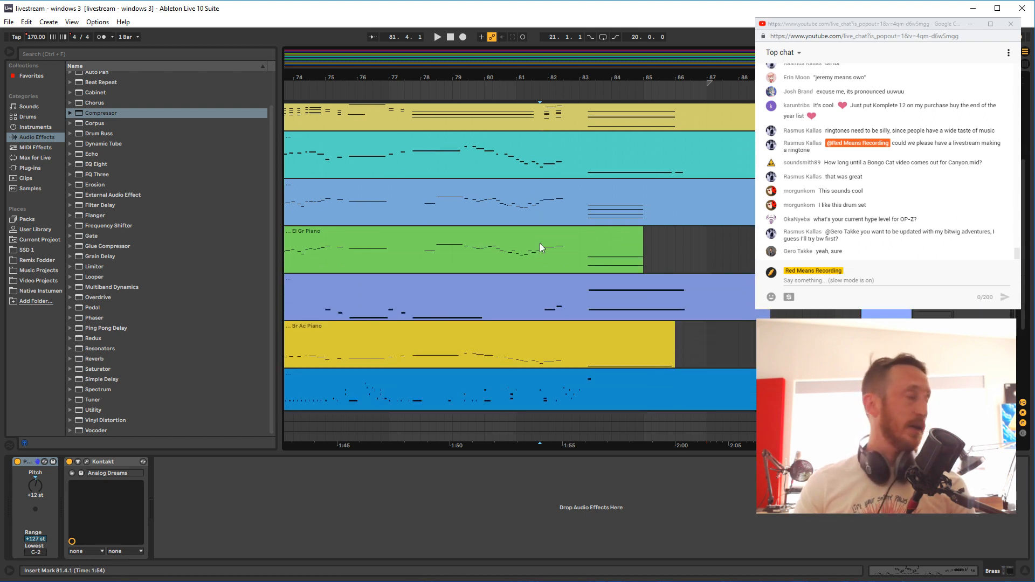
scroll(539, 244, up, 5)
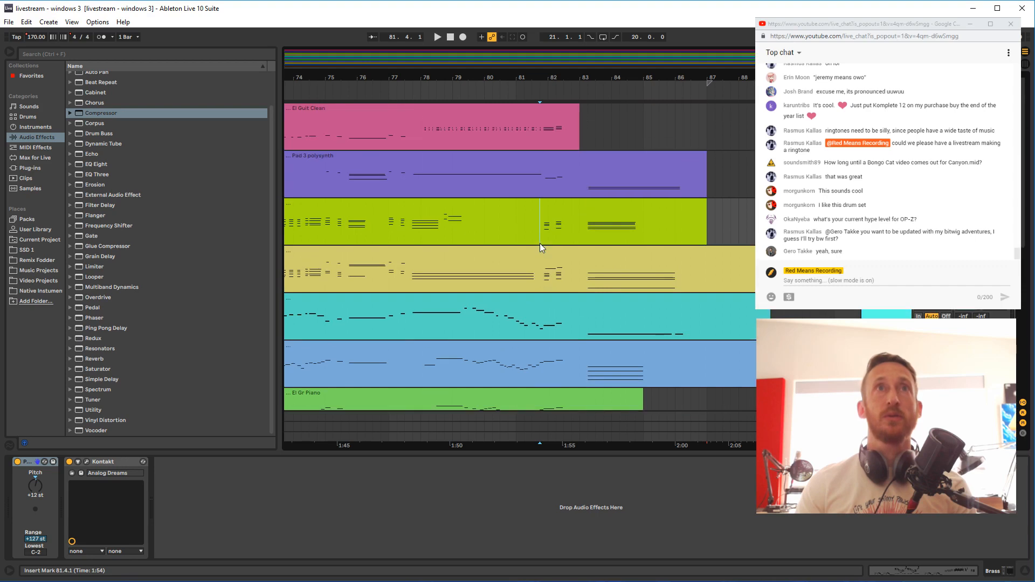
click(540, 187)
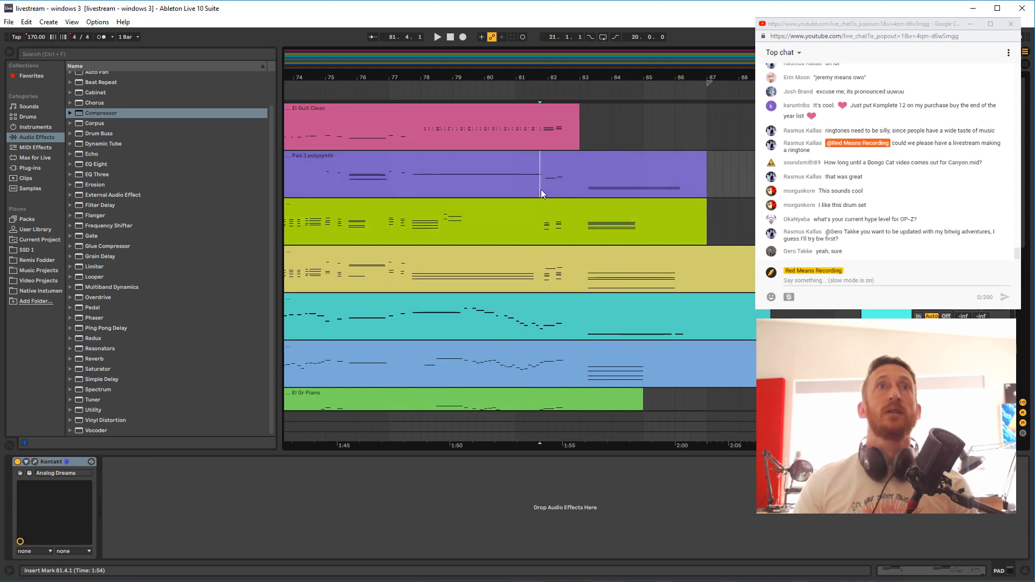
click(542, 248)
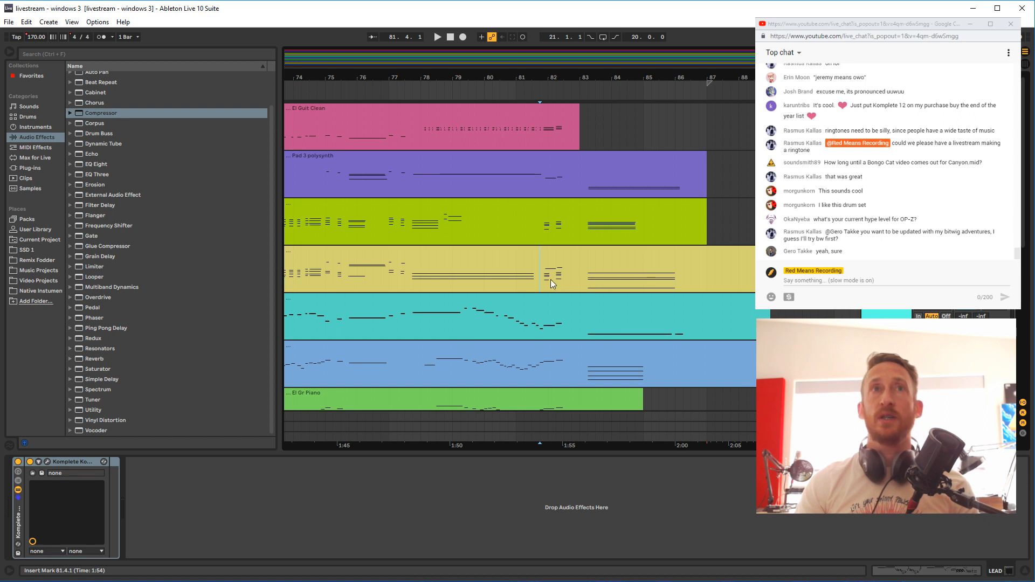
click(580, 281)
scroll(577, 308, down, 3)
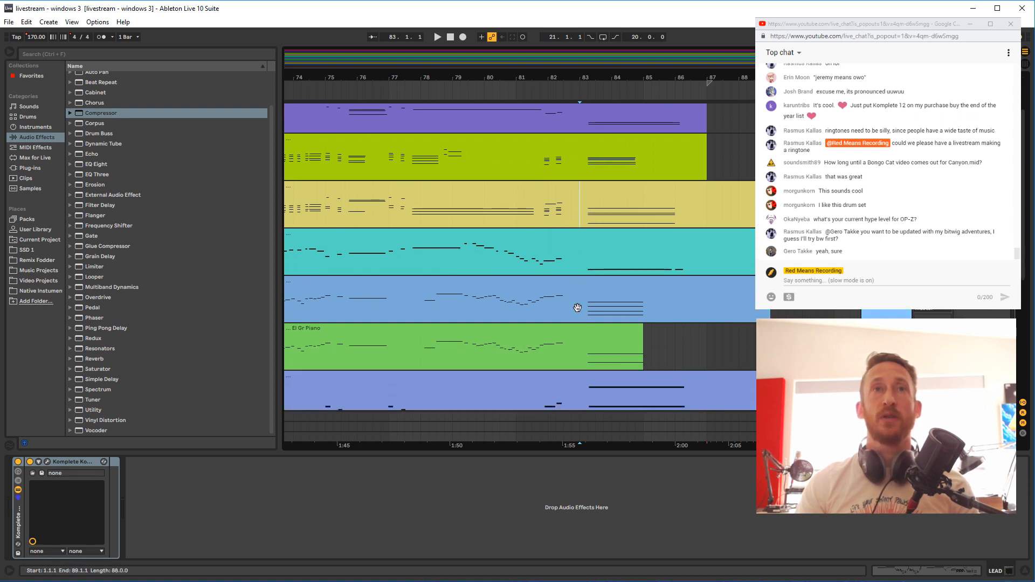
scroll(577, 307, down, 8)
scroll(578, 310, up, 5)
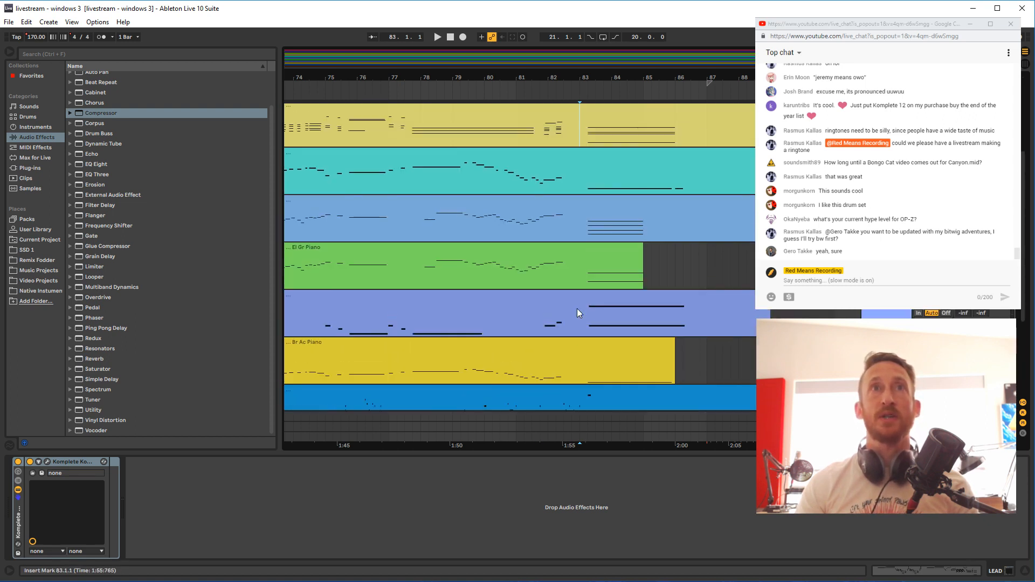
scroll(577, 309, up, 6)
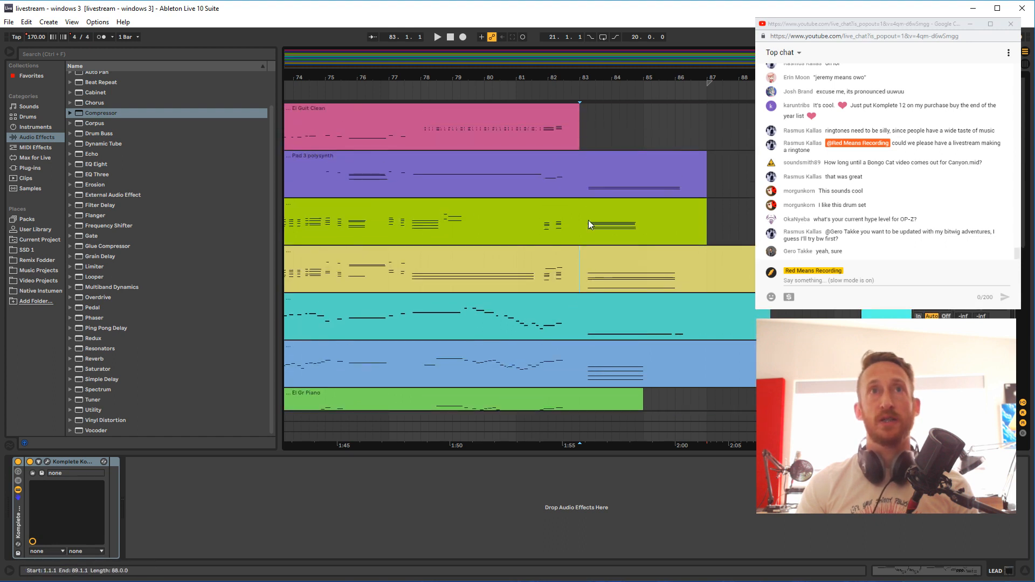
Compare closely where the final notes start across all tracks around bar 83, including the drums track
drag(591, 76, 570, 217)
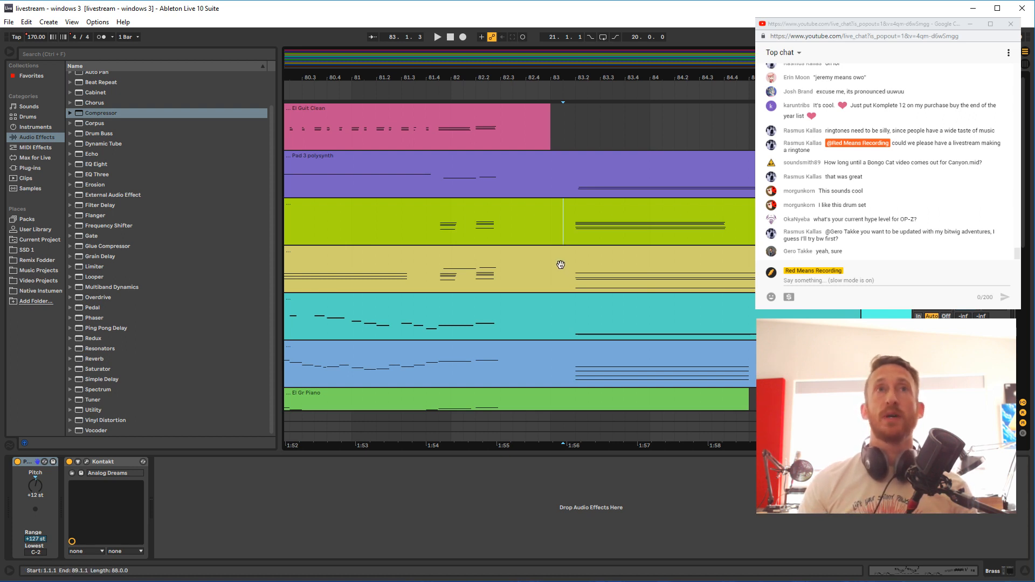
scroll(561, 267, down, 6)
click(571, 320)
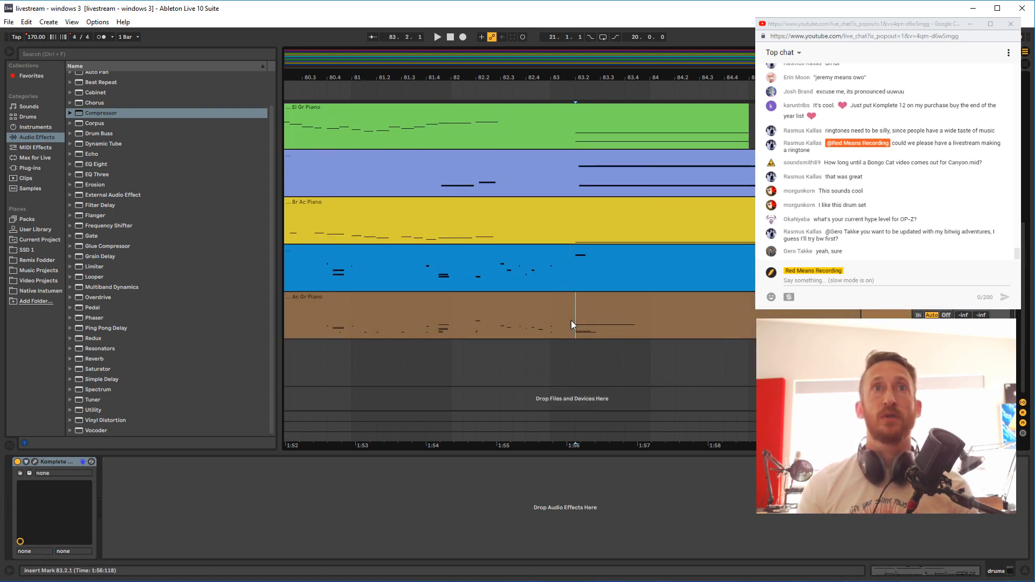
scroll(567, 321, up, 6)
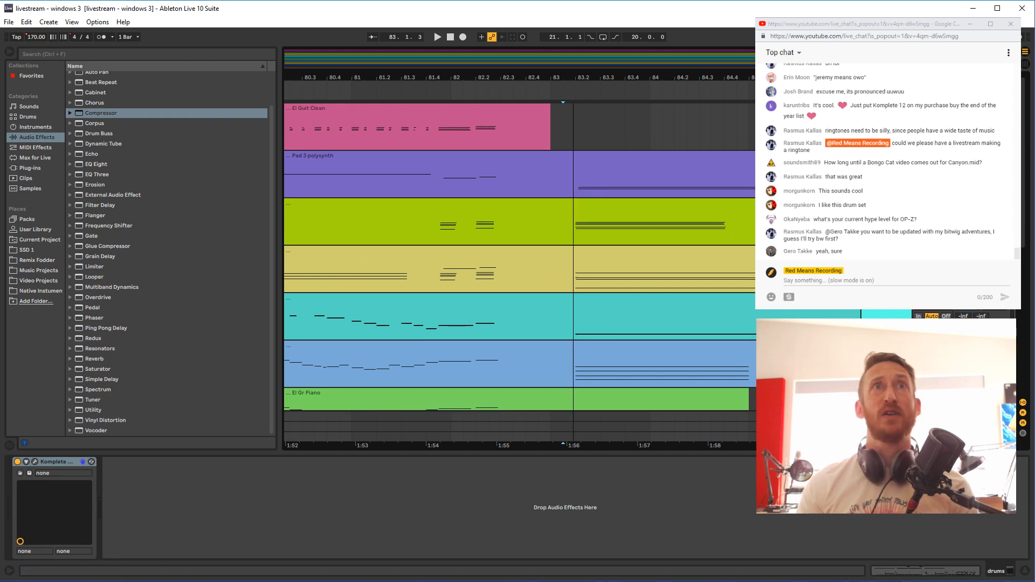
Return playback to the start of the arrangement and listen to the opening bars
drag(570, 80, 570, 37)
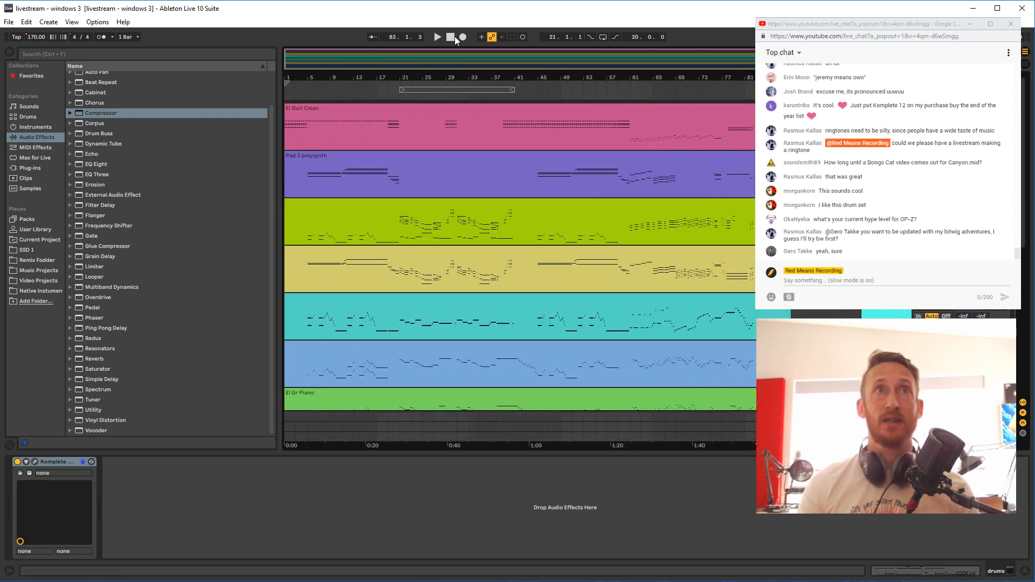
click(451, 36)
click(440, 73)
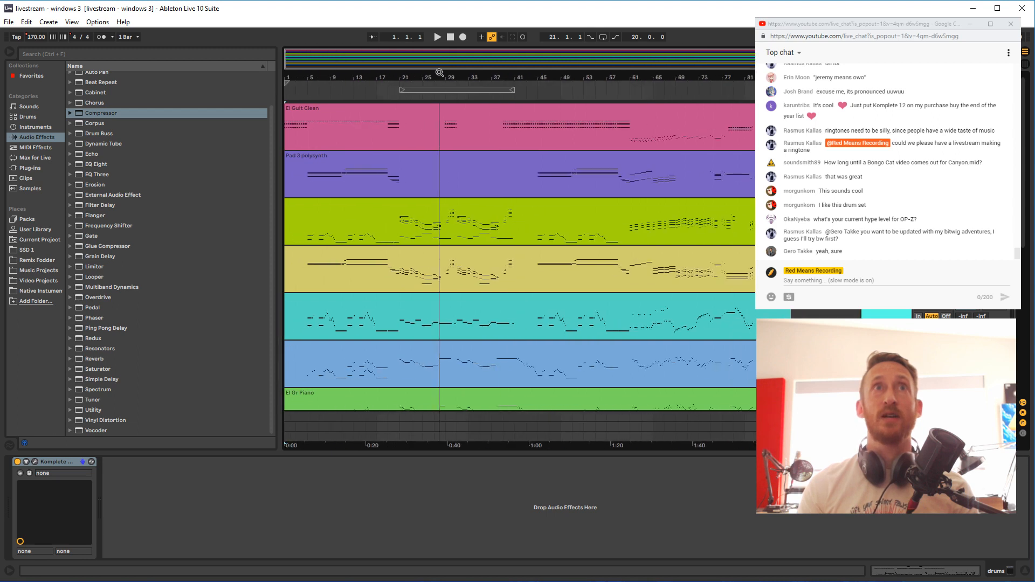
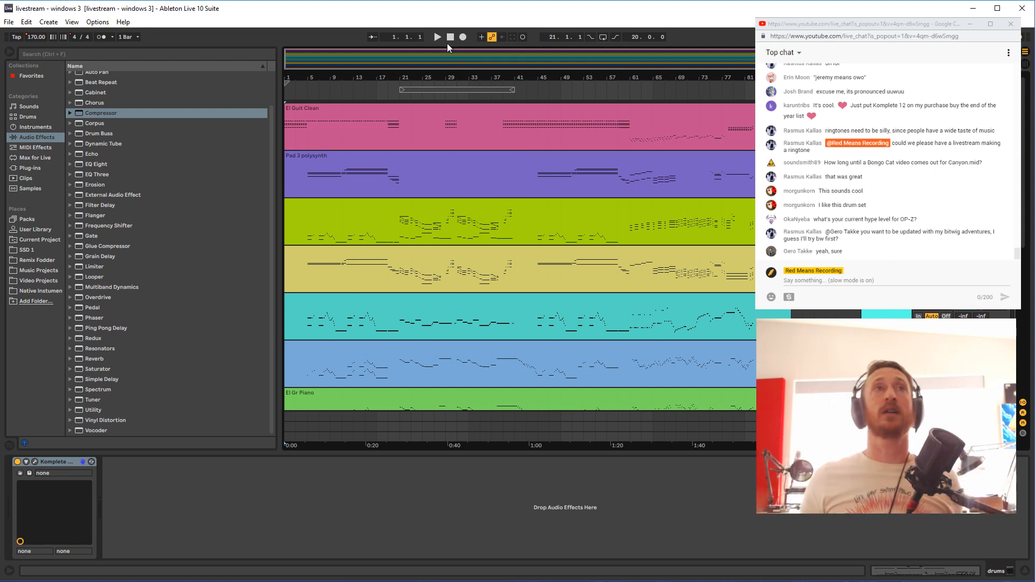
key(space)
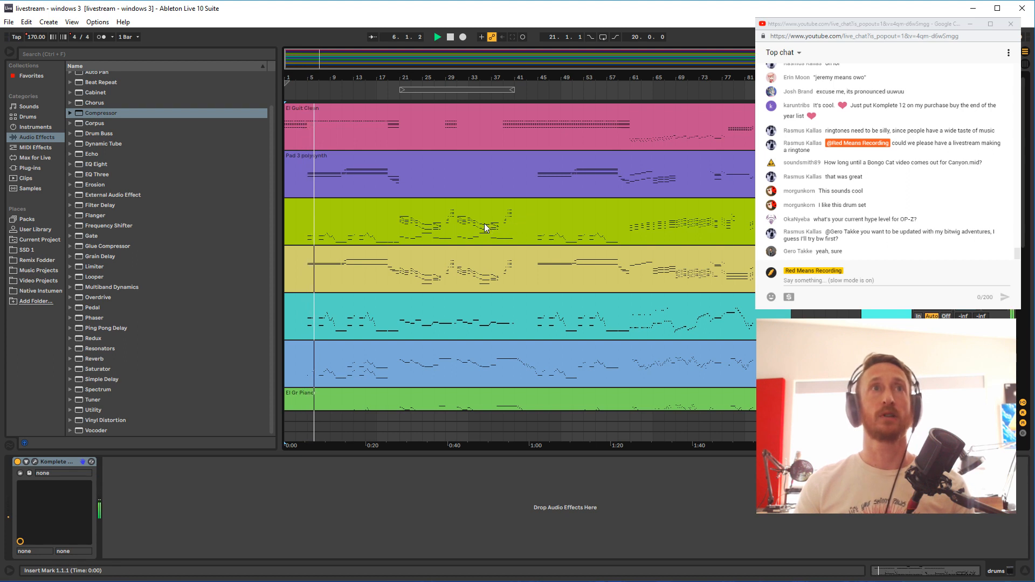
key(space)
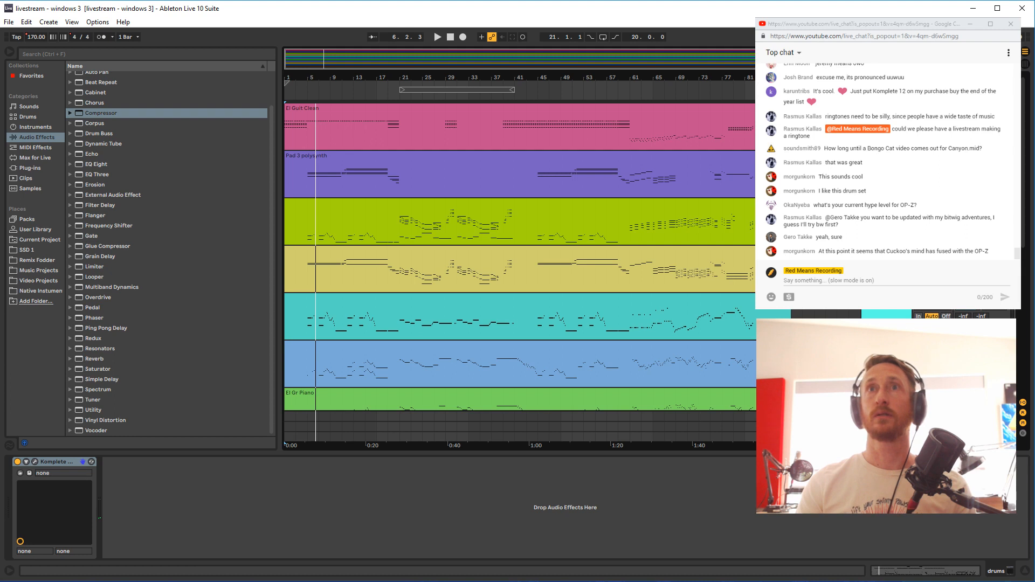
Listen to the arrangement from bar 5 with the PAD and LEAD tracks selected, and from bar 25 on LEAD
click(308, 184)
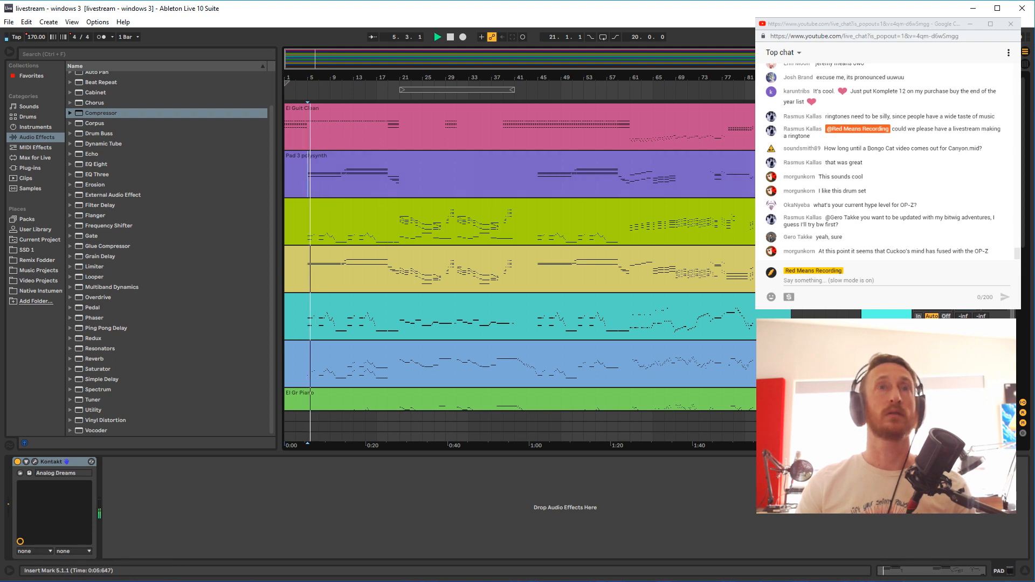
click(306, 283)
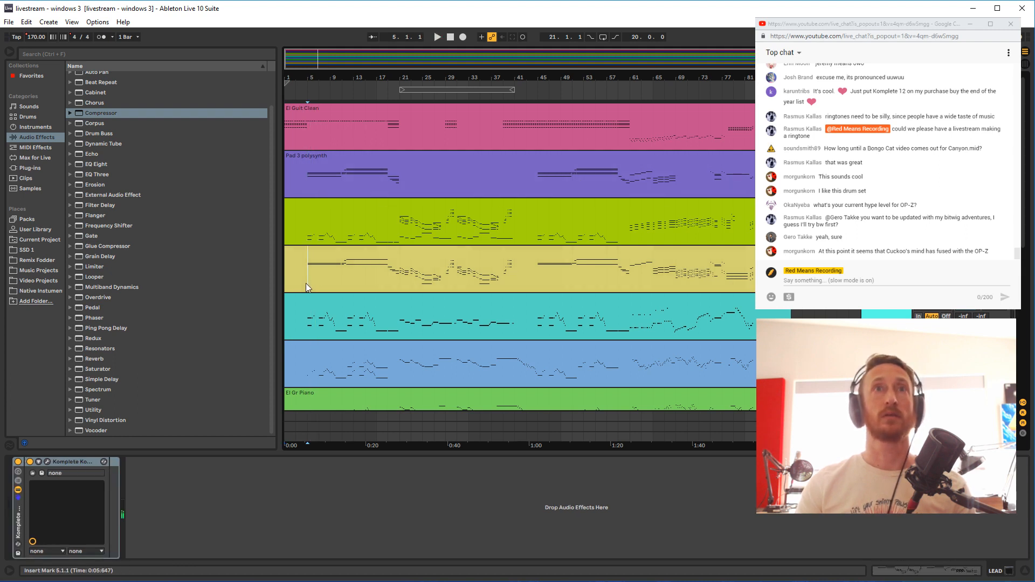
key(space)
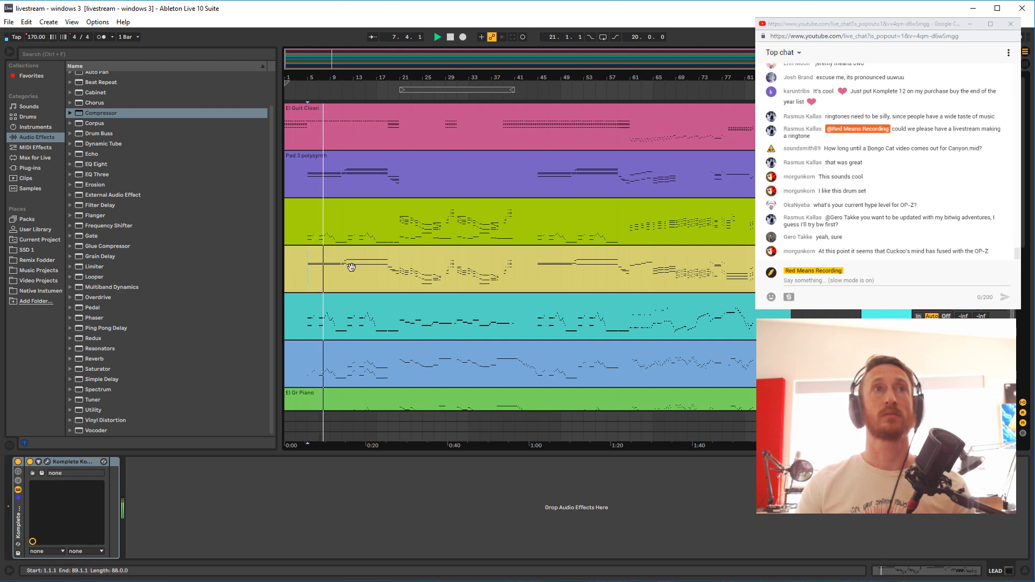
click(423, 283)
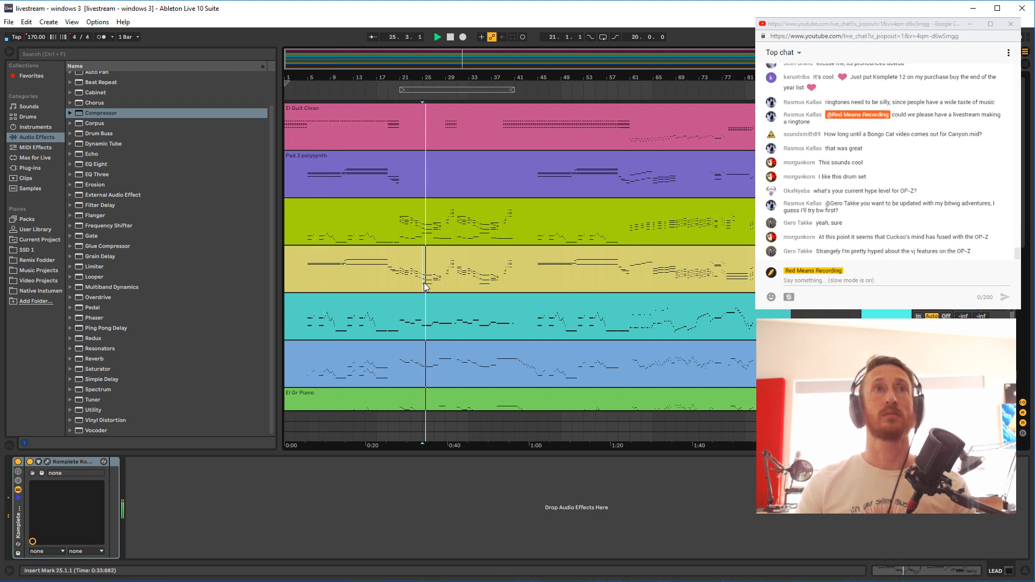
click(364, 264)
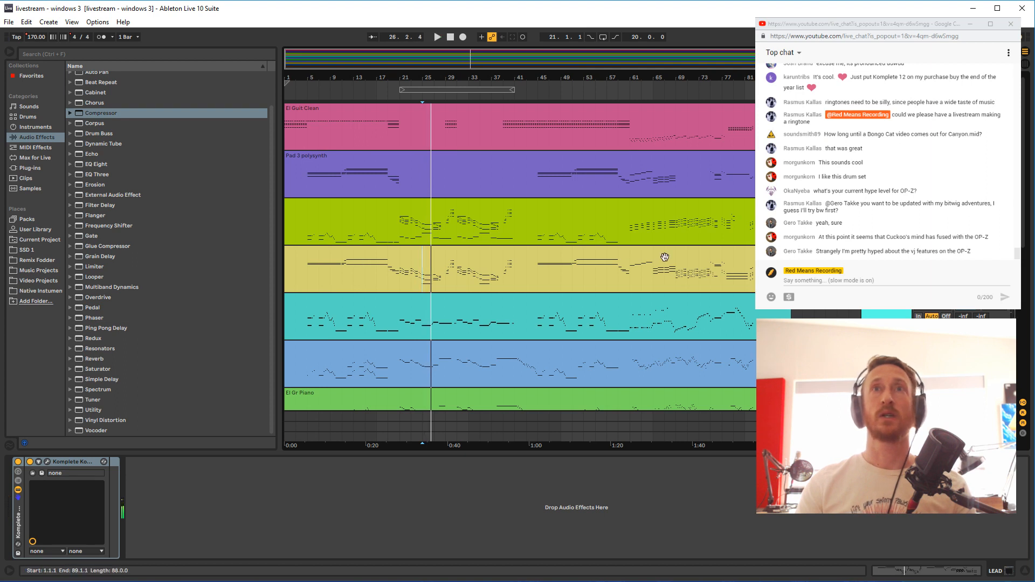
Transpose the LEAD clip's notes in bars 5 to 19 down one octave and play the result from bar 5
double_click(407, 265)
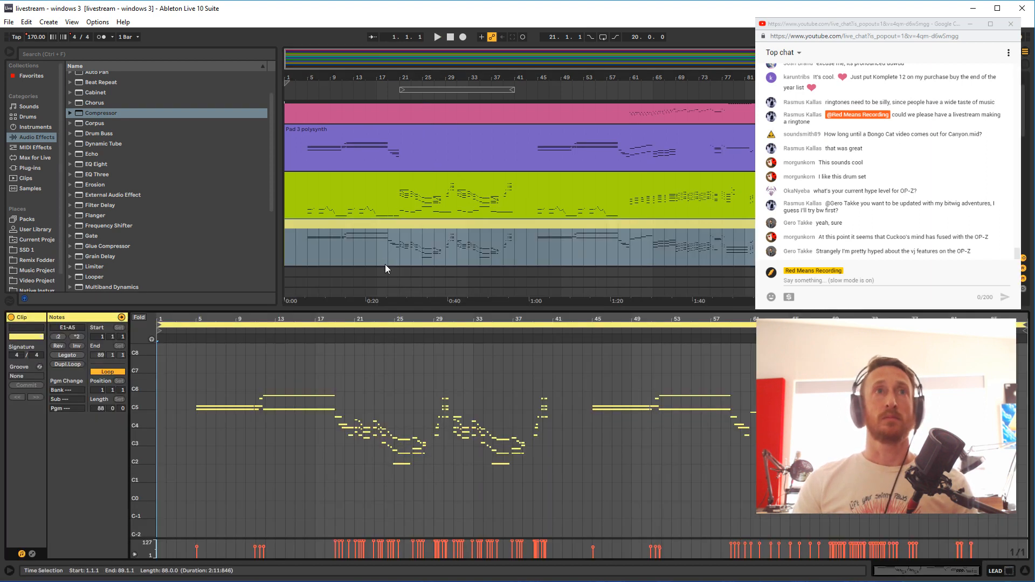
drag(198, 342, 295, 425)
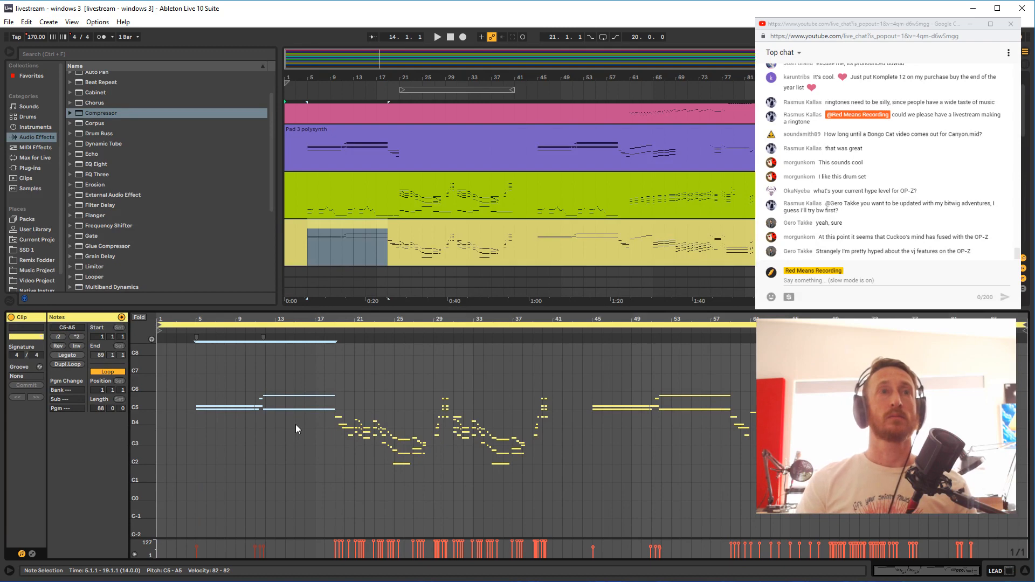
key(shift+Down)
key(space)
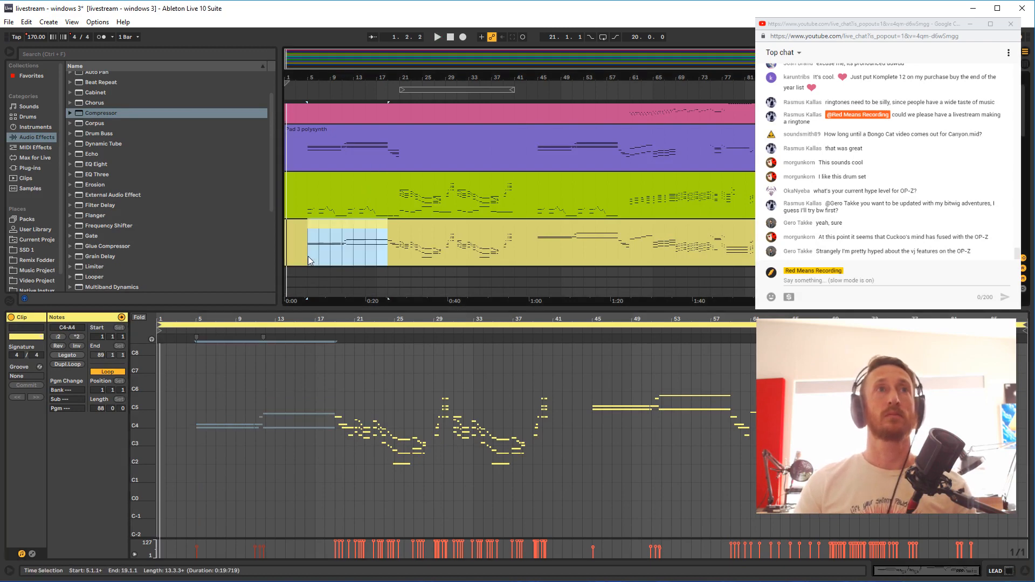
click(309, 257)
key(space)
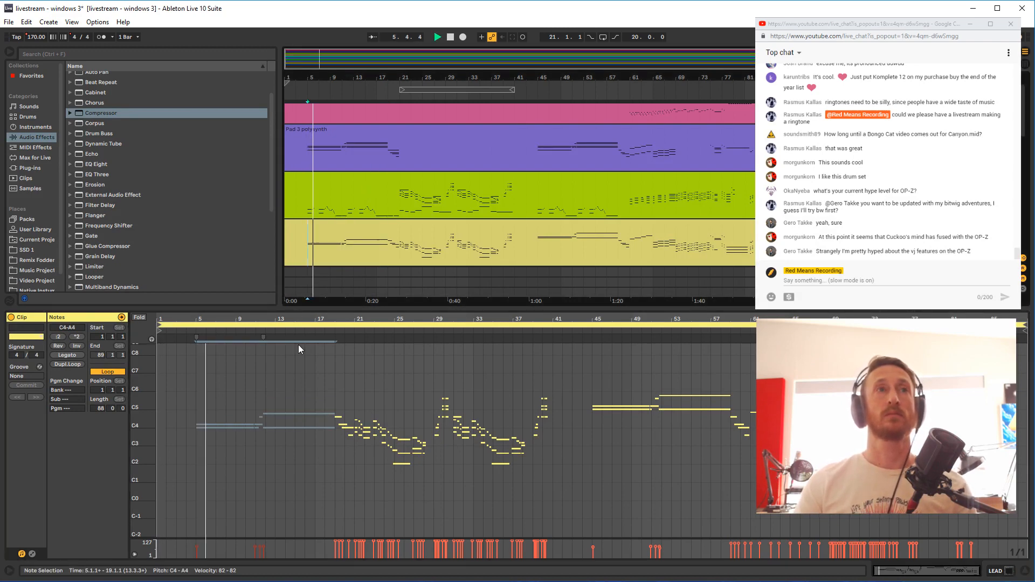
Lower the velocity of the LEAD notes in bars 5 to 19 to 23 while listening from bar 5
click(253, 547)
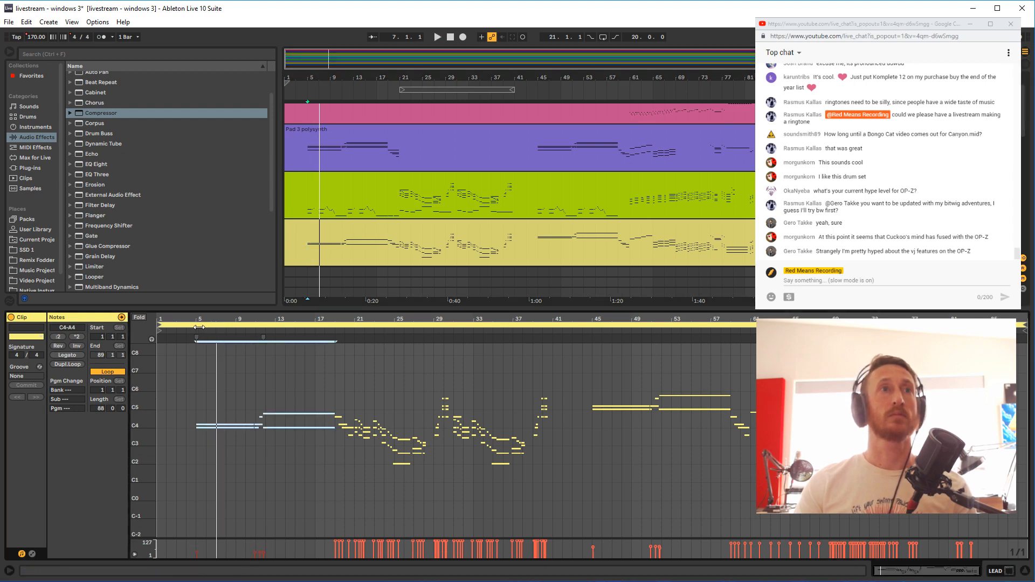
key(space)
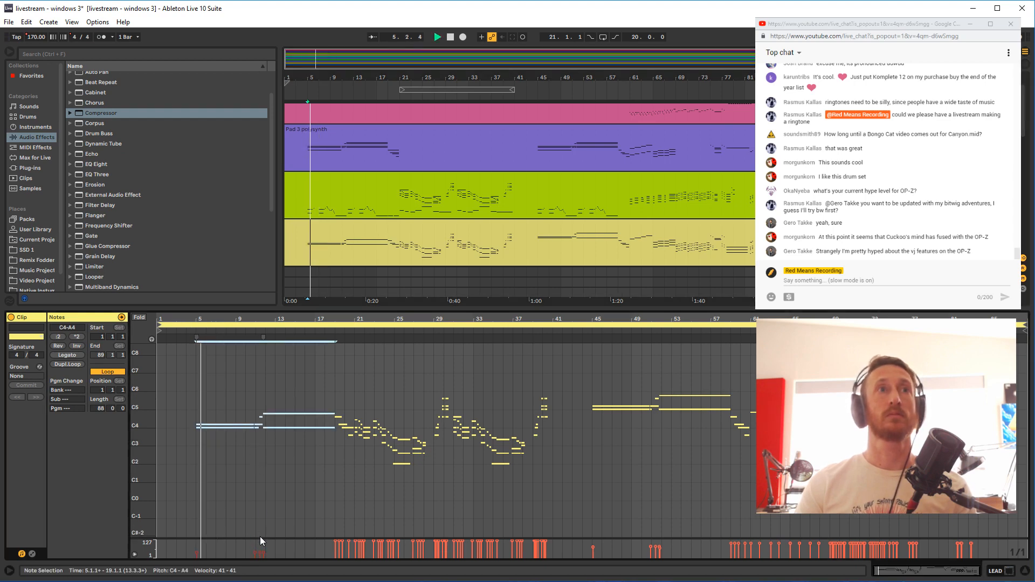
drag(260, 545, 260, 556)
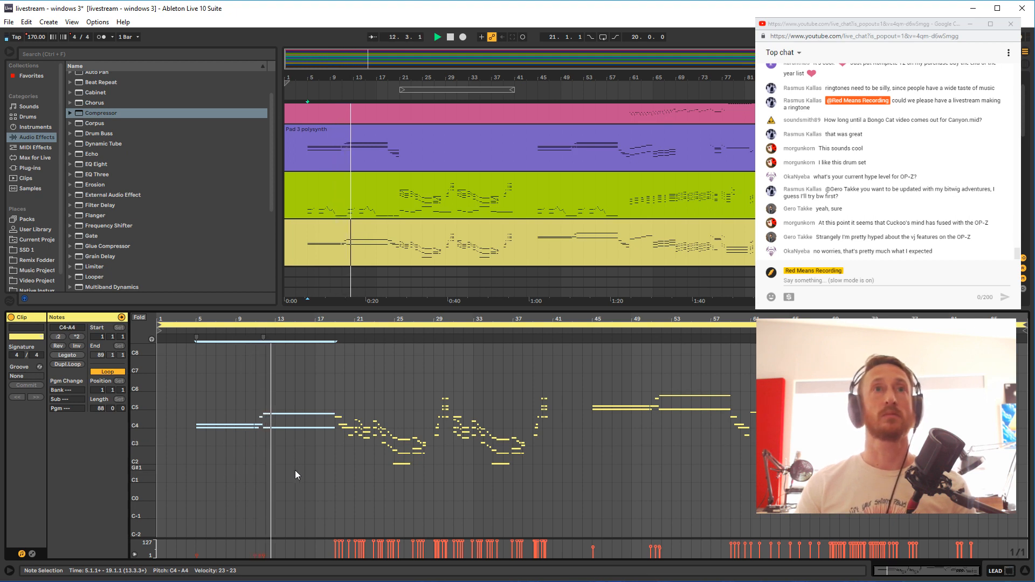
key(alt+Tab)
key(space)
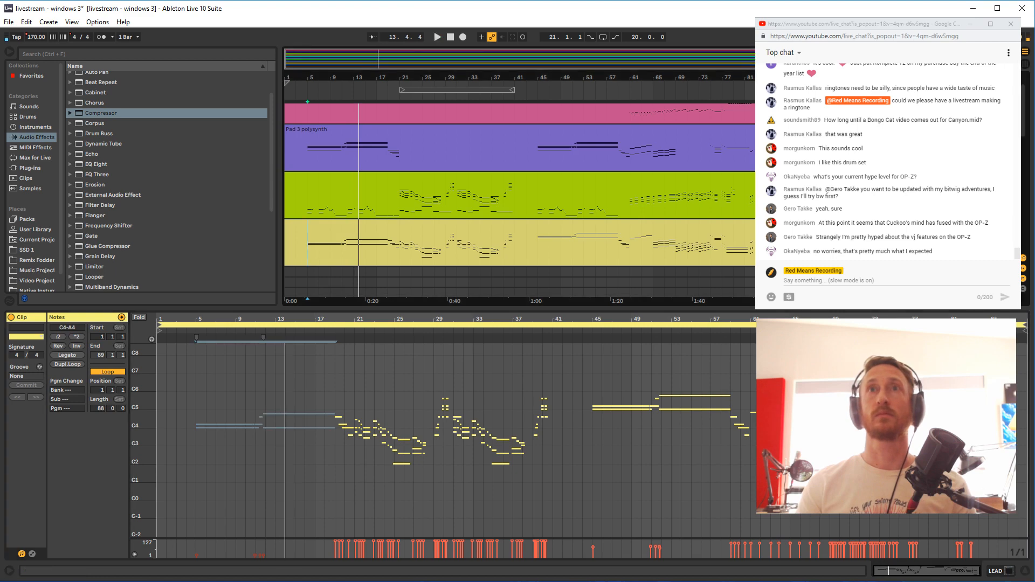
Add a Utility effect to the LEAD track and transpose its notes in bars 45 to 59 down one octave
key(shift+Tab)
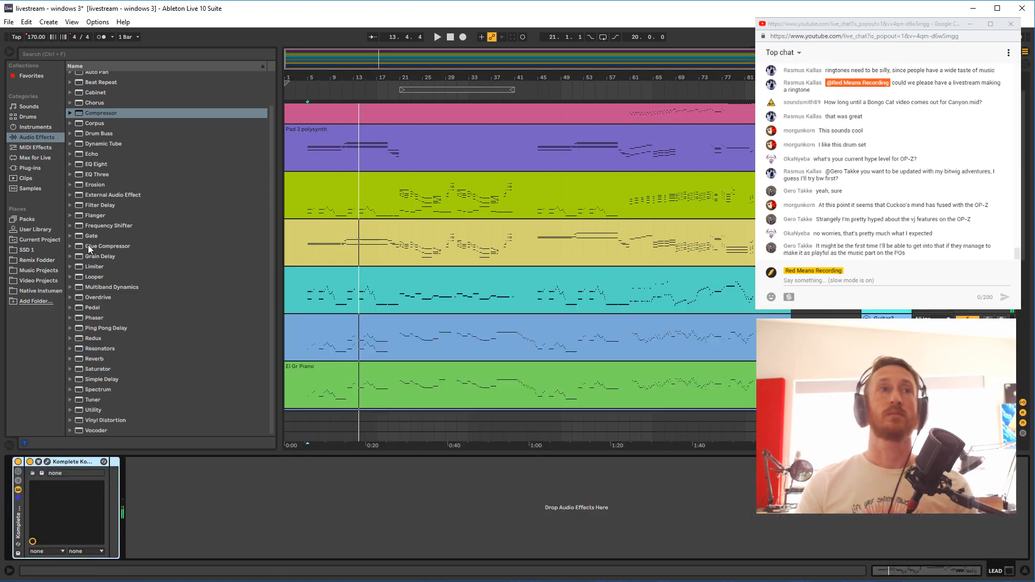
click(93, 410)
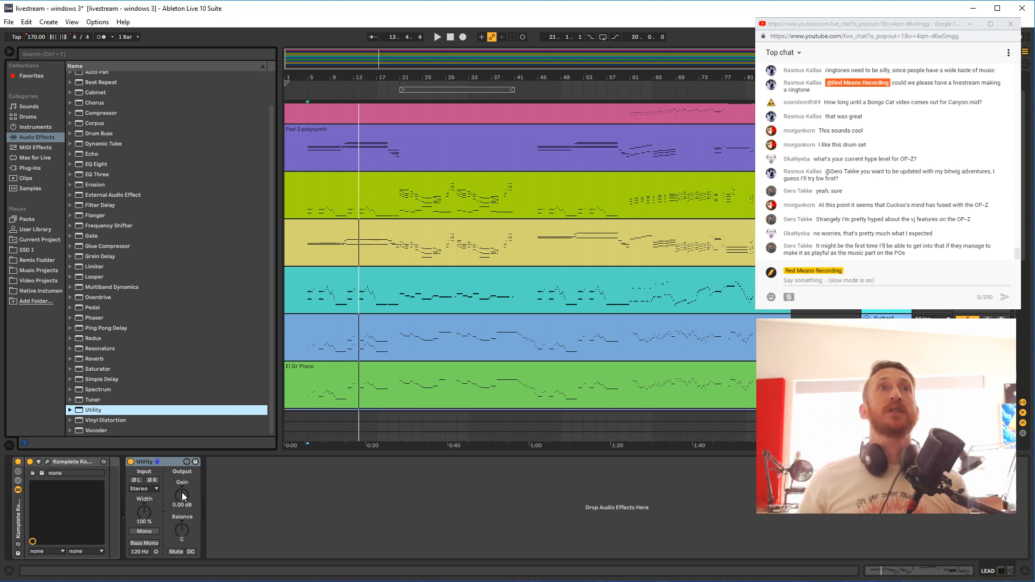
double_click(452, 267)
drag(613, 374, 679, 439)
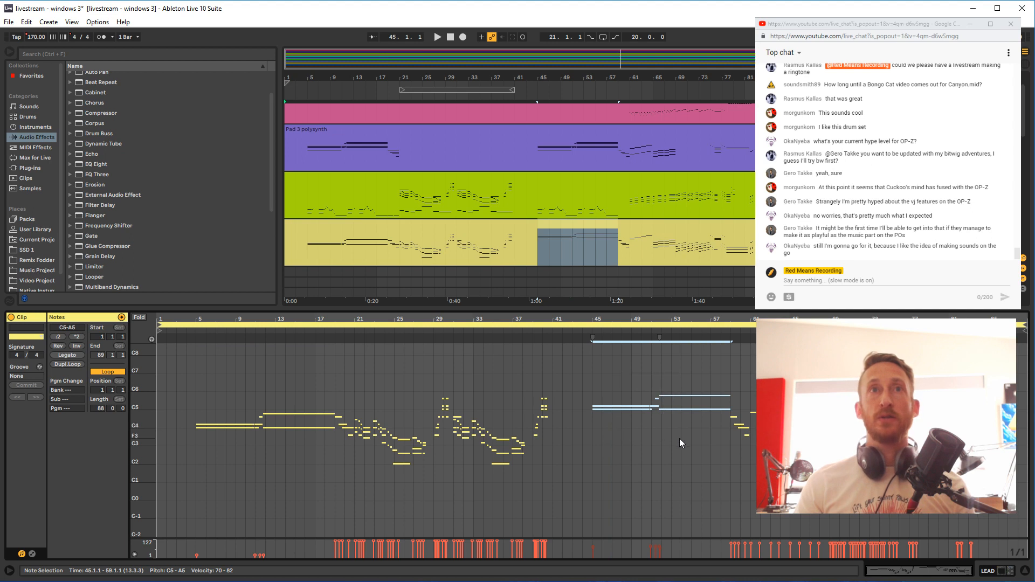
key(shift+Down)
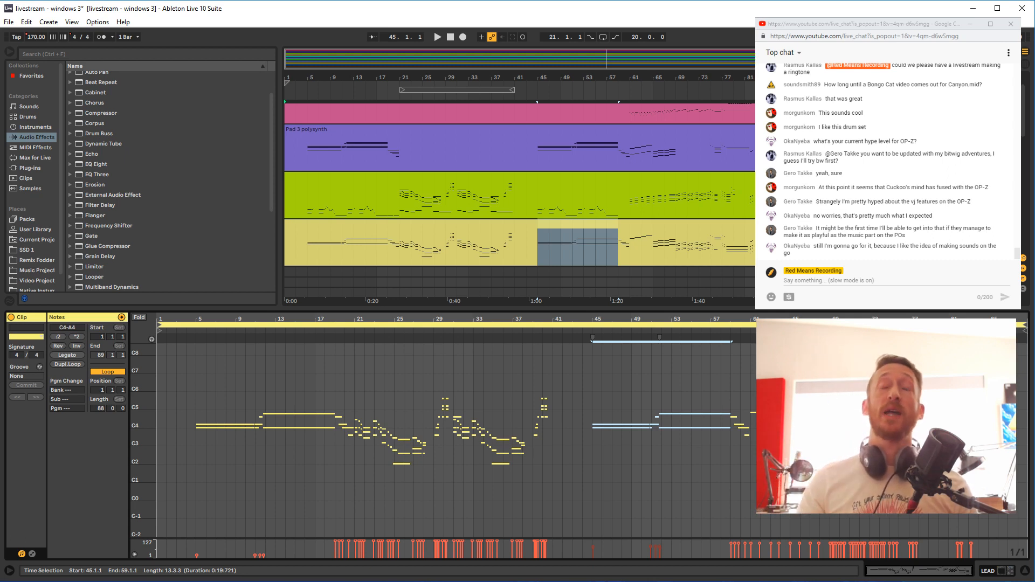
Automate the Utility gain on the LEAD track, lowering it to about -9.76 dB from bar 4 to bar 19
click(325, 255)
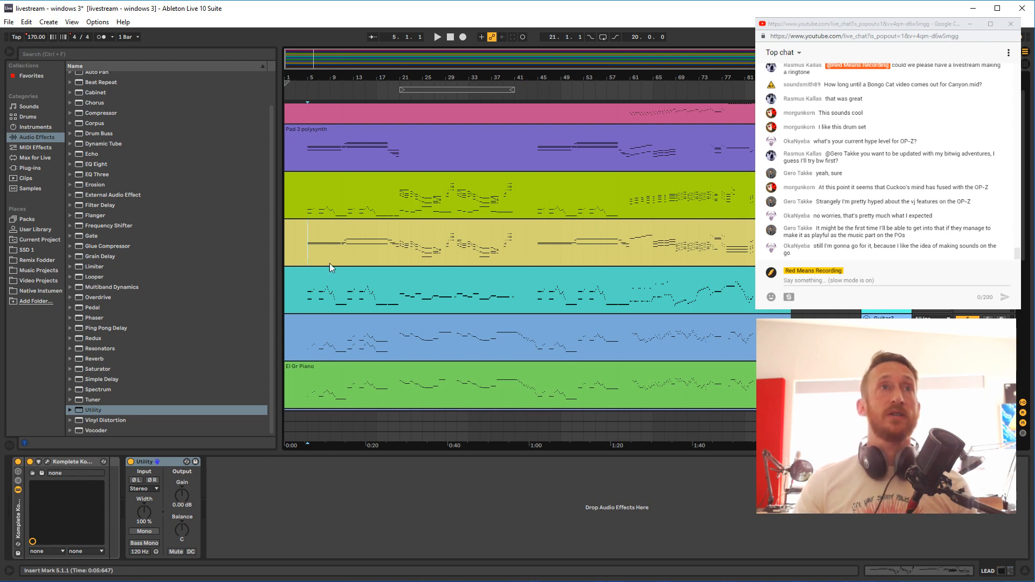
key(a)
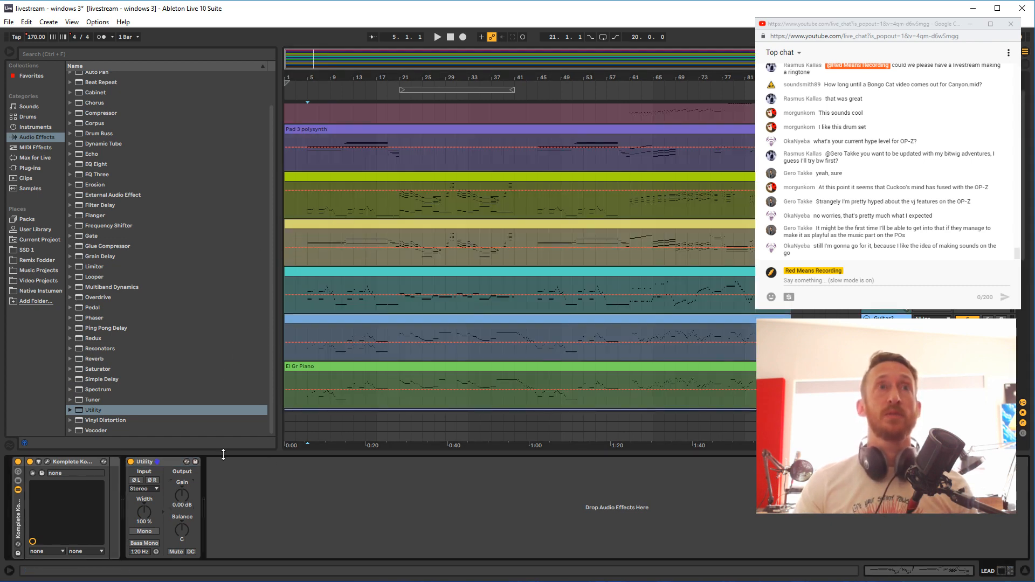
click(151, 463)
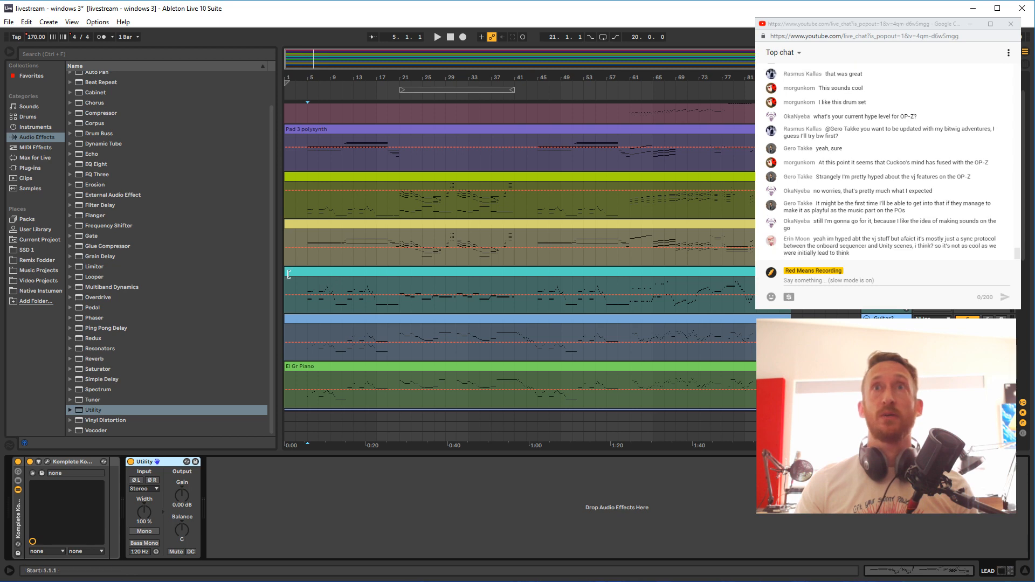
drag(292, 260, 399, 254)
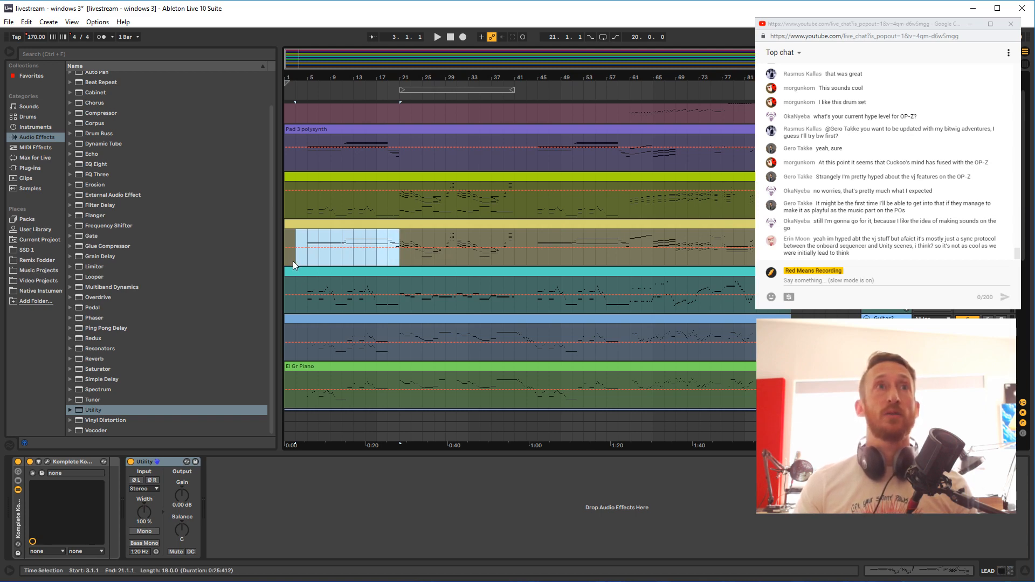
drag(293, 261, 358, 257)
key(z)
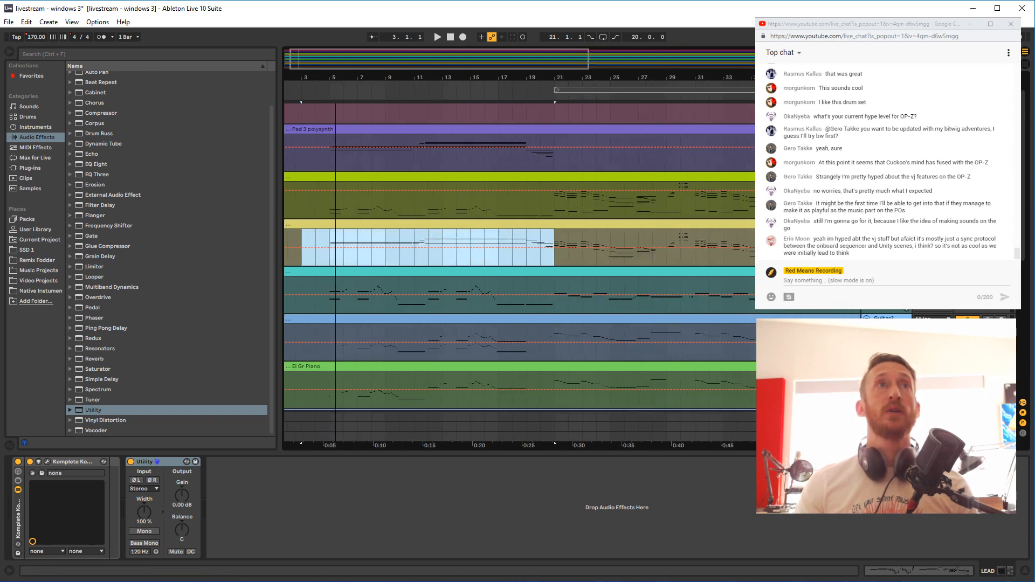
drag(339, 259, 533, 253)
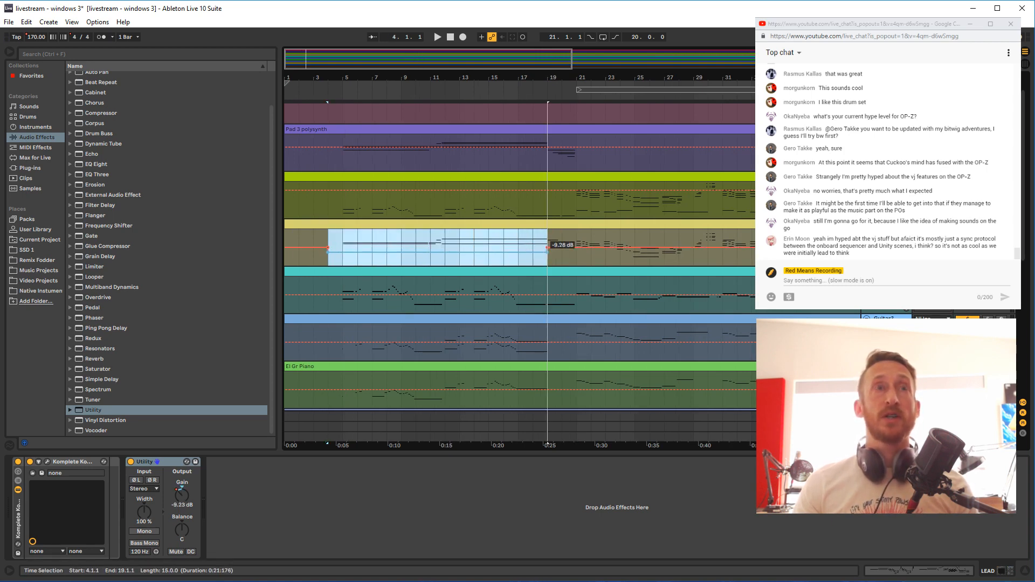
Play from bar 4 and set the lowered section of LEAD's Utility gain automation to -6.15 dB
click(327, 234)
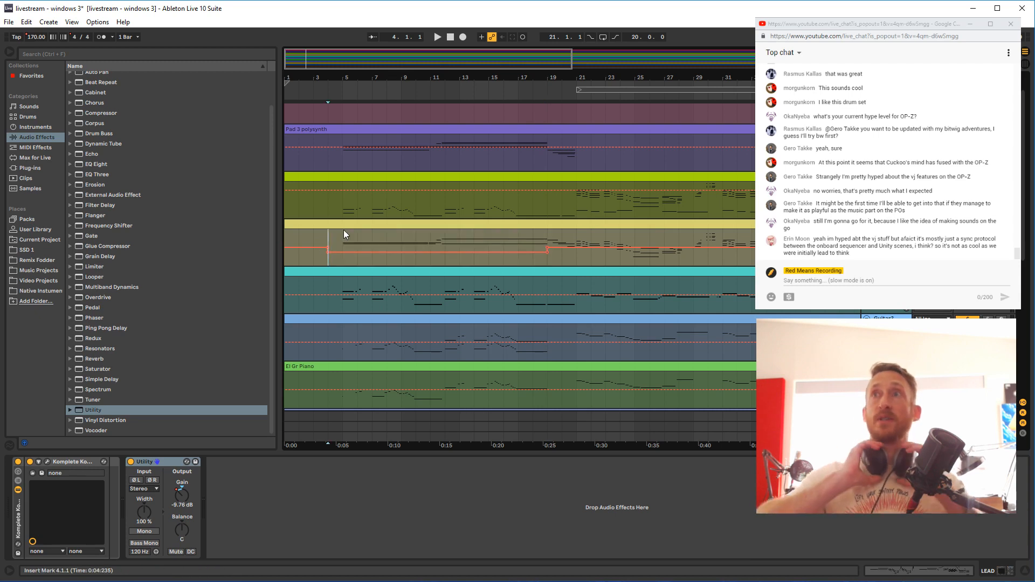
key(space)
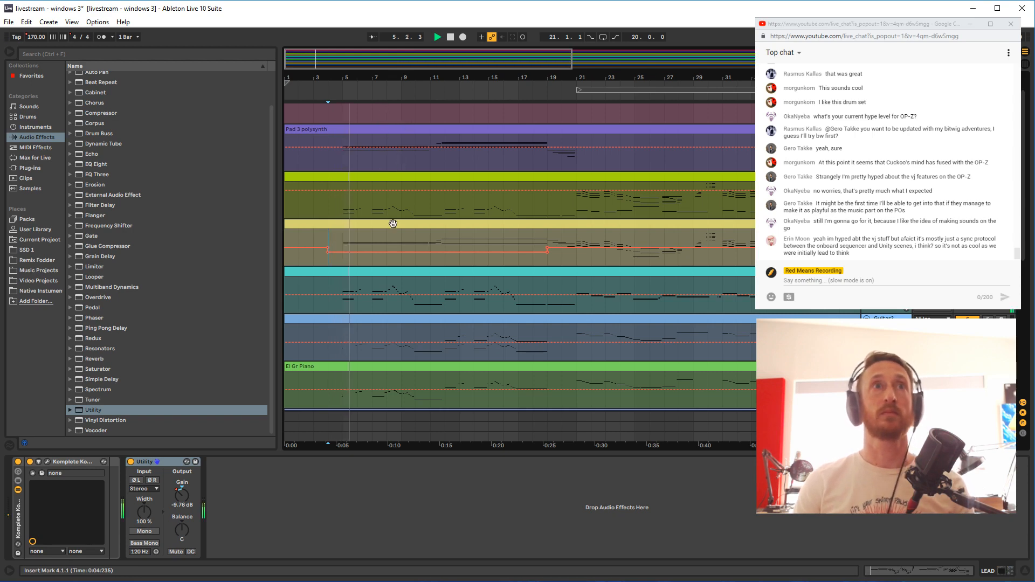
drag(431, 257, 431, 254)
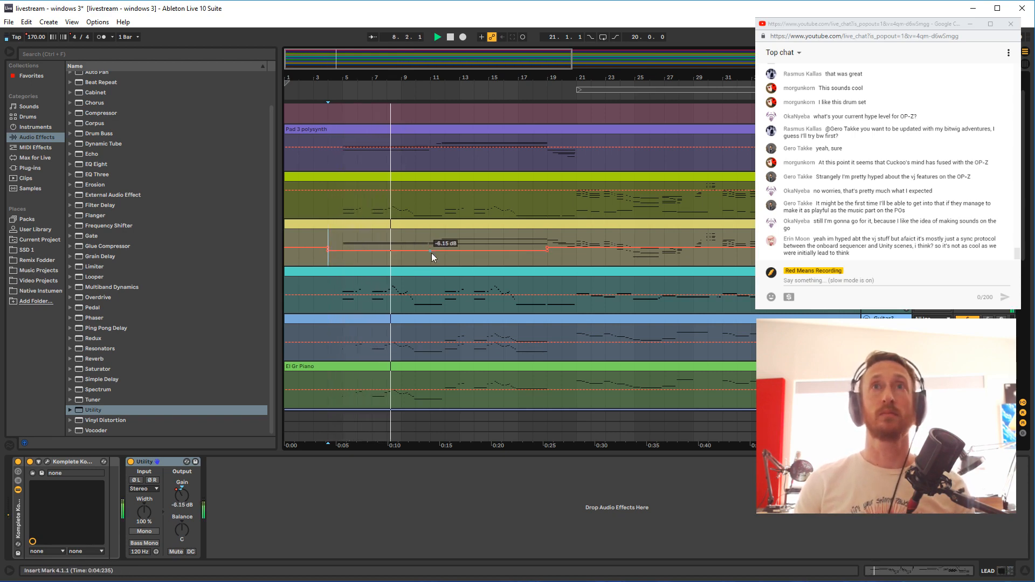
Copy the LEAD gain automation from bars 5 to 19 and paste it at bar 45
drag(734, 267, 734, 276)
key(z)
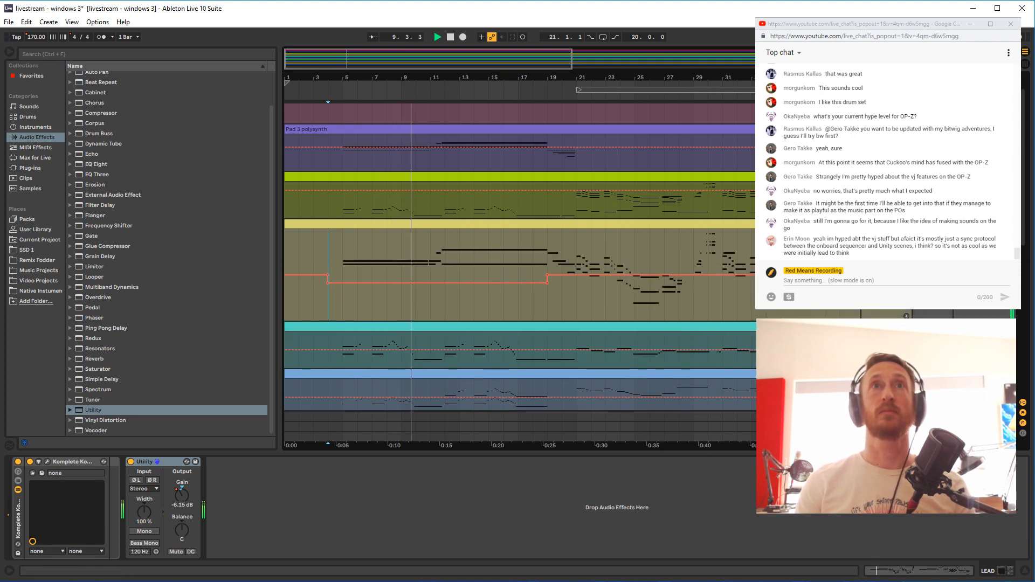
key(minus)
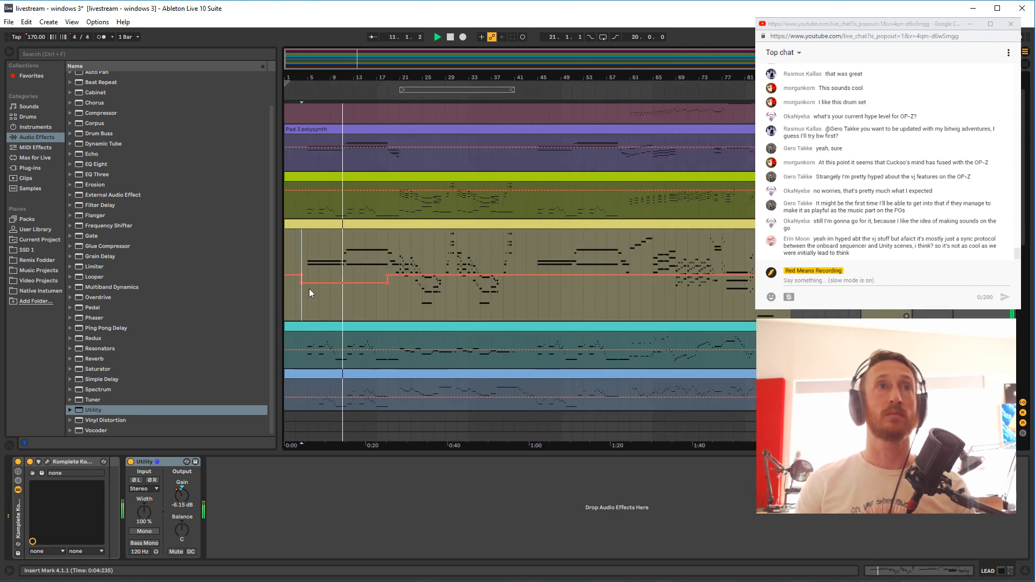
drag(306, 305, 389, 297)
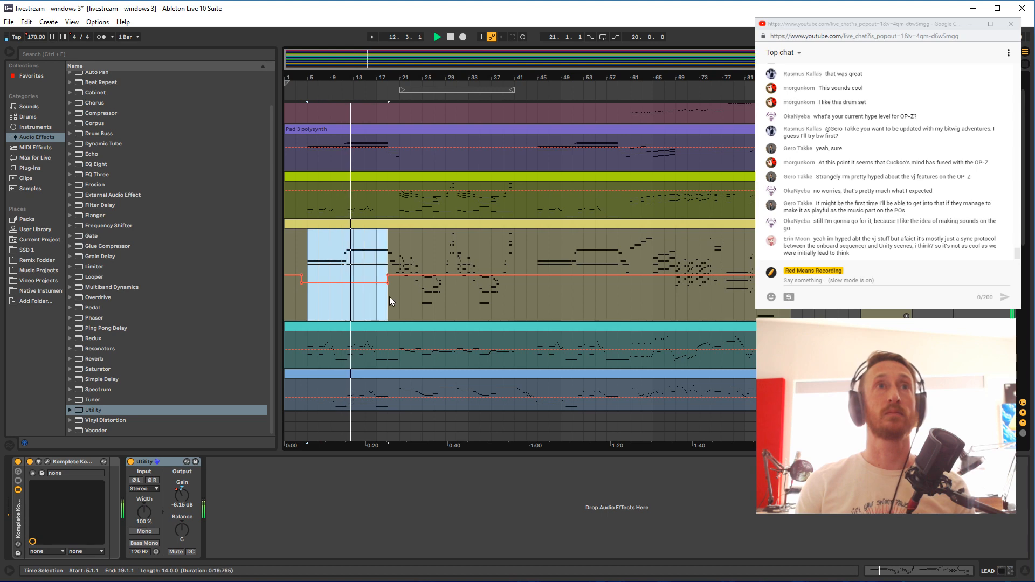
key(ctrl+c)
click(540, 287)
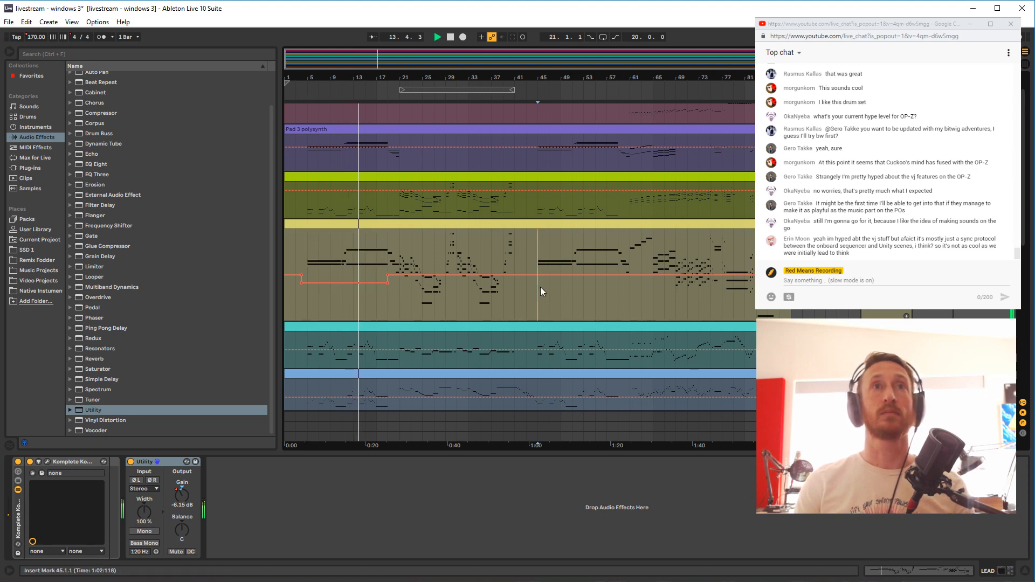
key(ctrl+v)
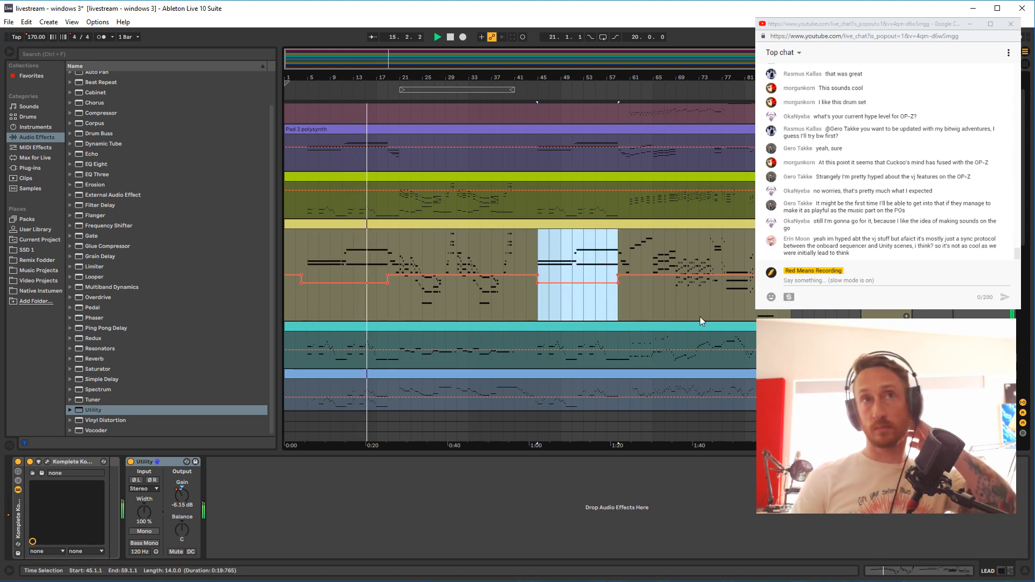
Turn the abrupt gain rises at bars 19 and 59 of the LEAD automation into gradual ramps about two bars long
click(391, 304)
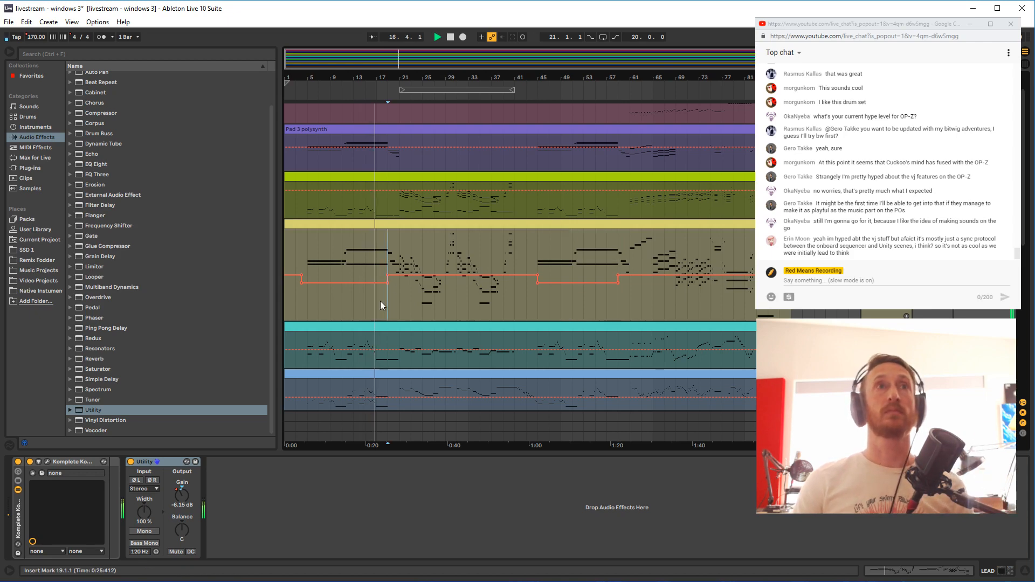
mouse_move(392, 278)
drag(392, 278, 395, 276)
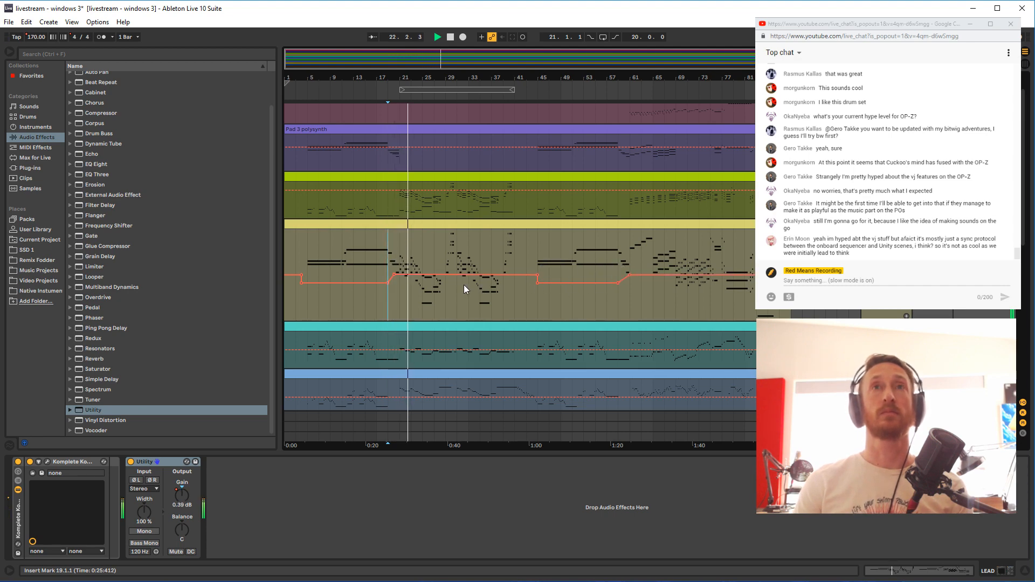
Stop playback, hide the automation, and place the insert marker at bar 21 on the drums track
scroll(623, 305, down, 10)
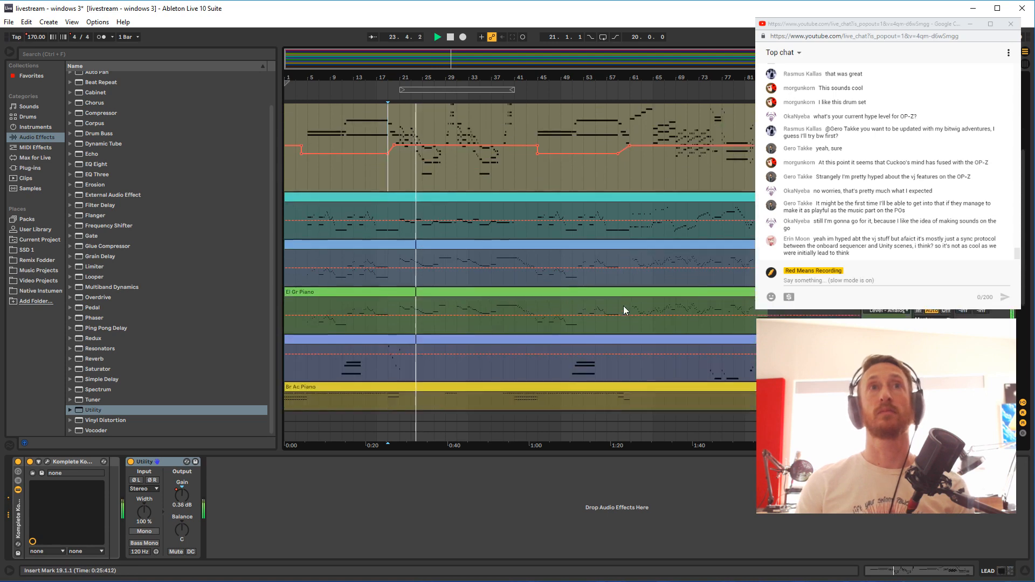
click(667, 355)
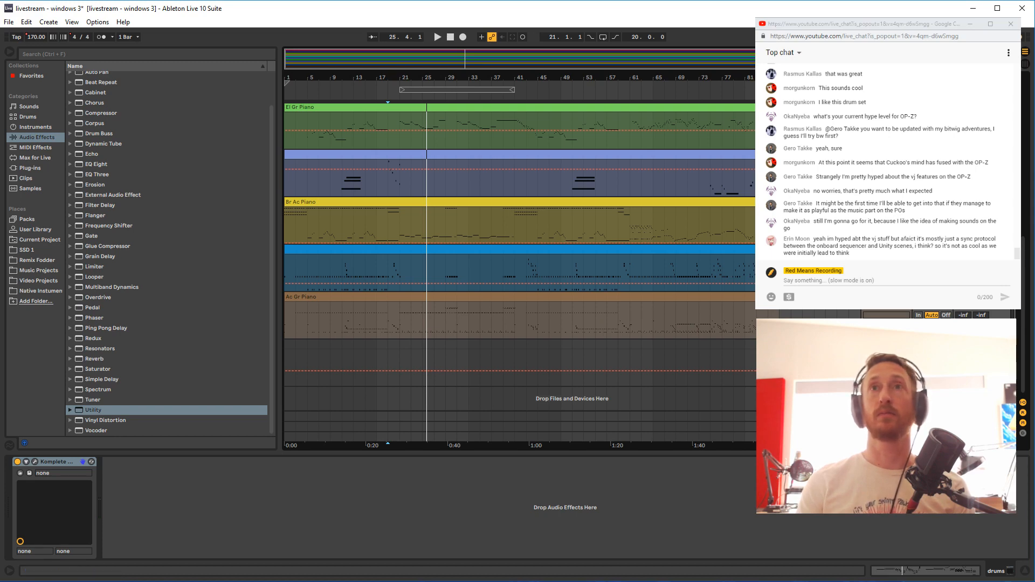
key(a)
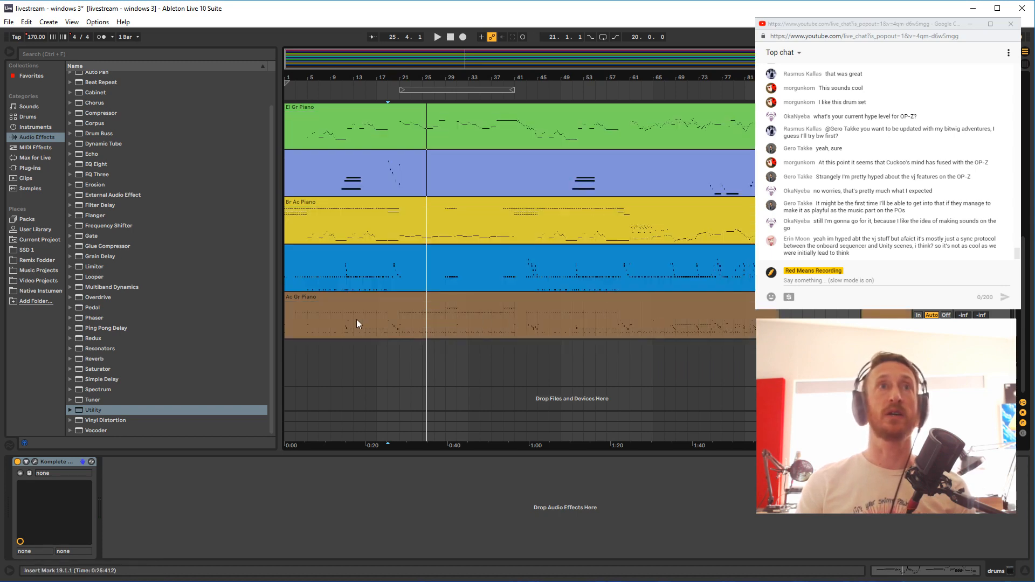
click(397, 326)
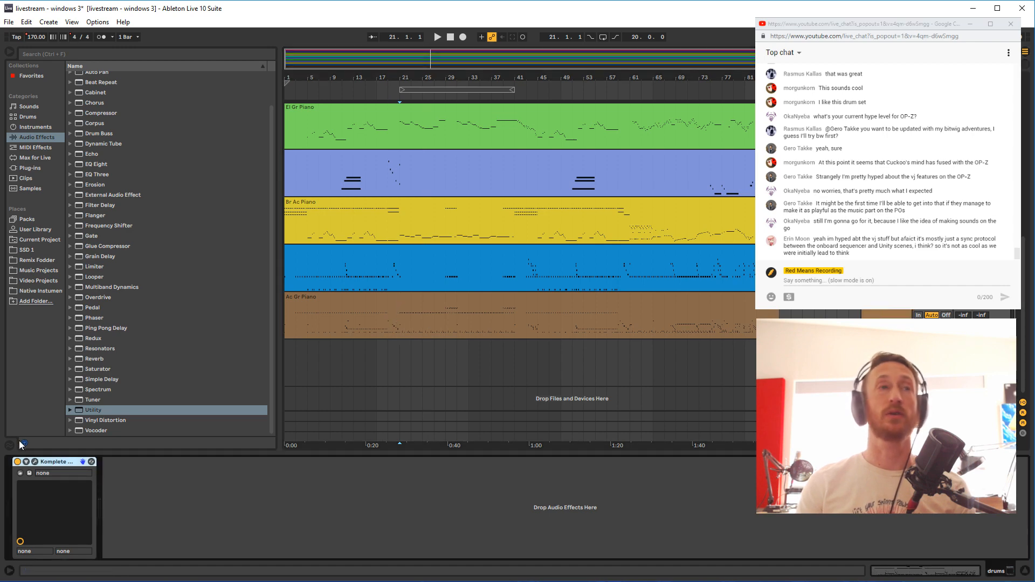
Open the drums track's Drum Lab instrument, examine the snare's acoustic source options and play from bar 21
click(34, 463)
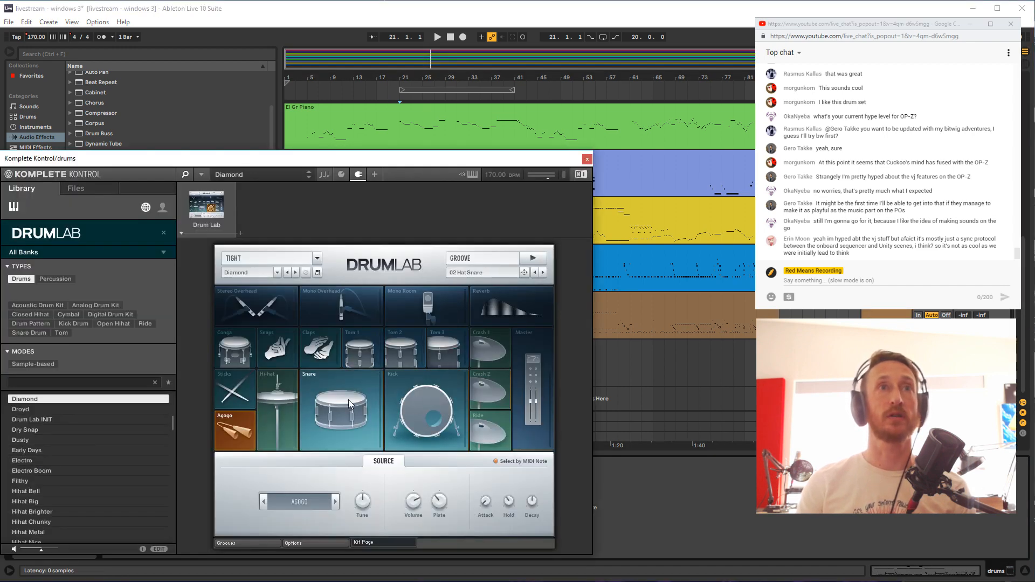
click(328, 403)
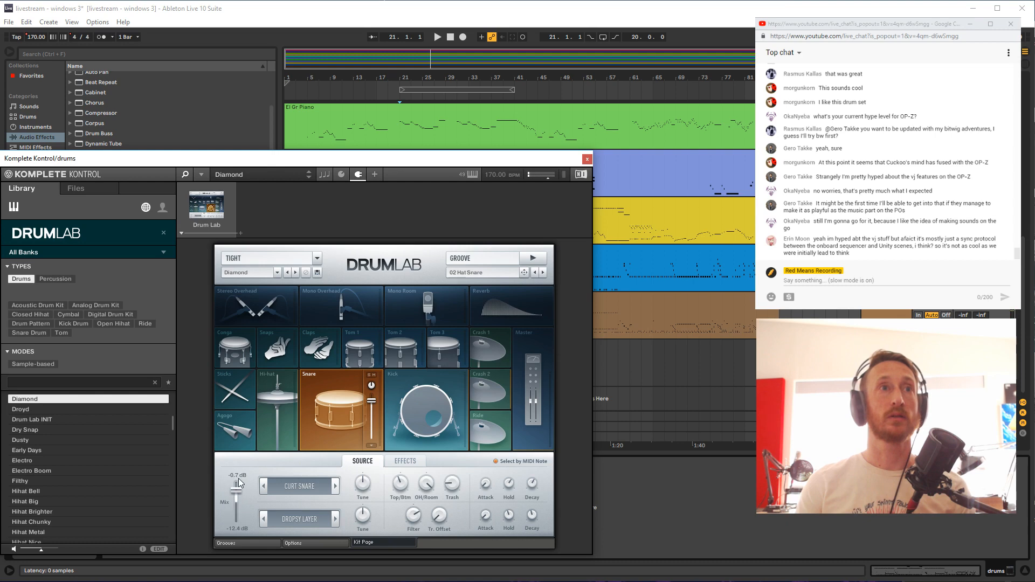
click(312, 487)
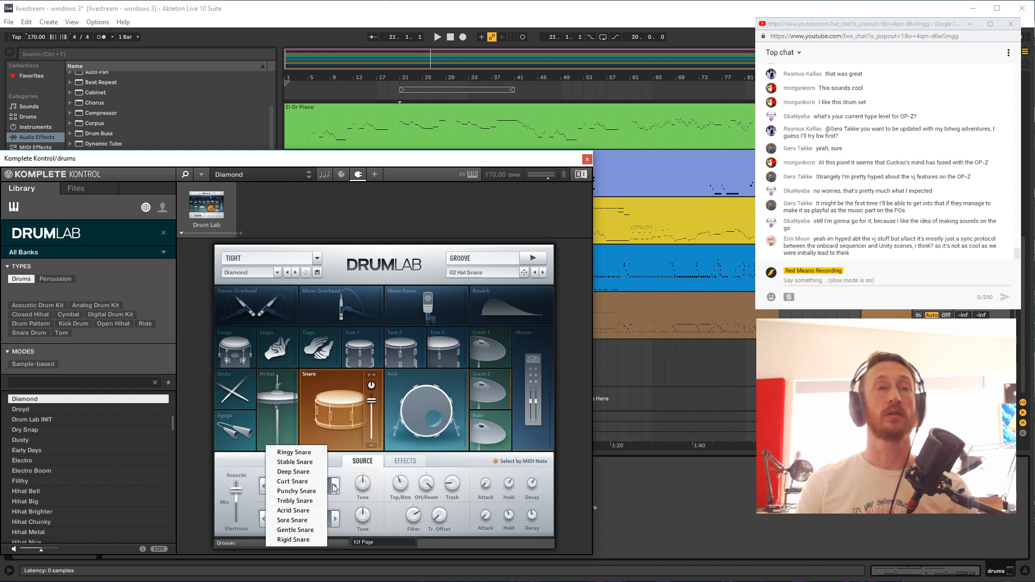
click(371, 509)
click(300, 486)
click(387, 504)
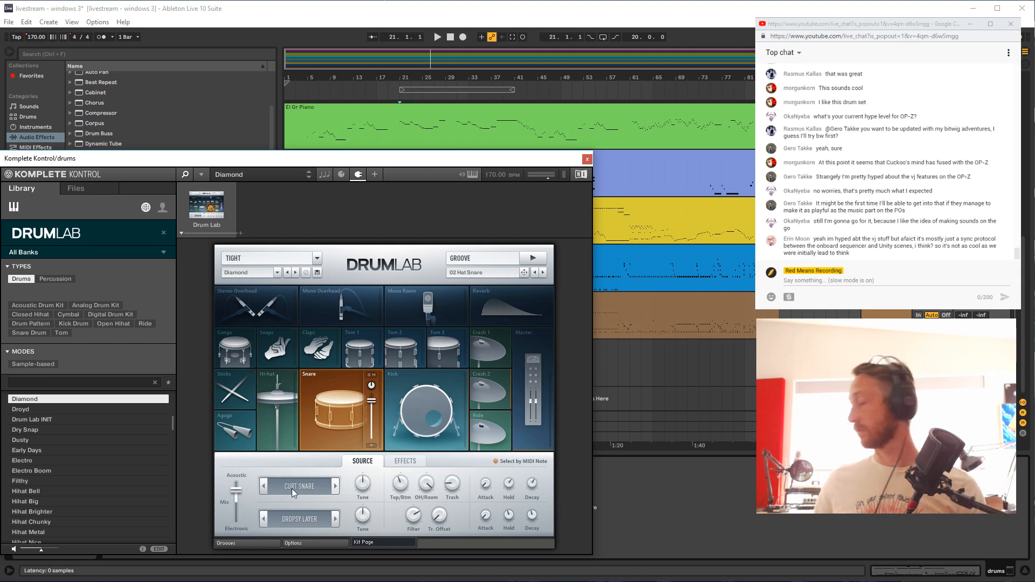
key(space)
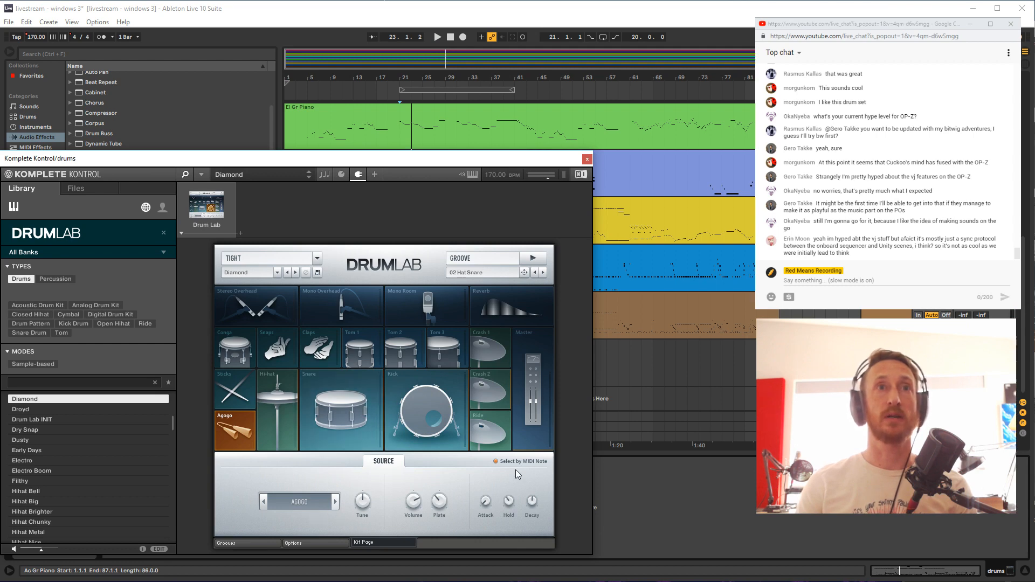
Turn off Select by MIDI Note in Drum Lab and change the snare's acoustic source to Trebly Snare
click(495, 462)
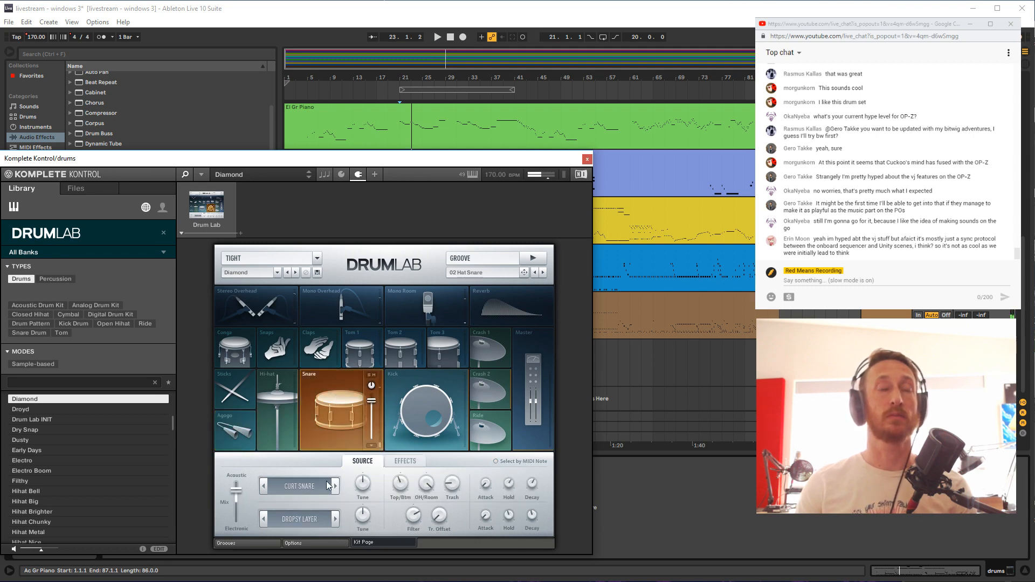
click(300, 486)
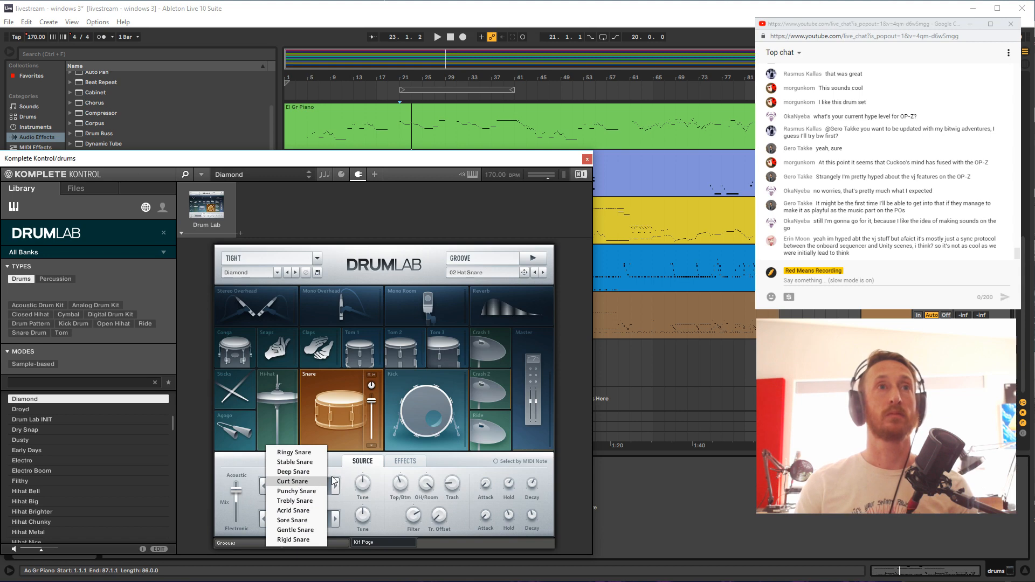
click(302, 491)
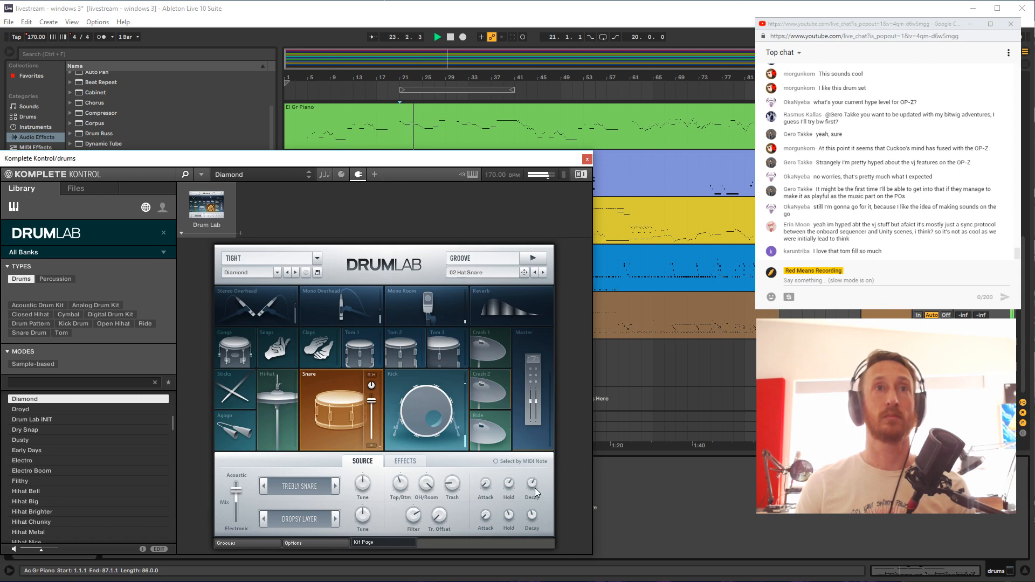
Replay the arrangement from bar 21 to audition the snare and close the Drum Lab window
click(890, 314)
key(space)
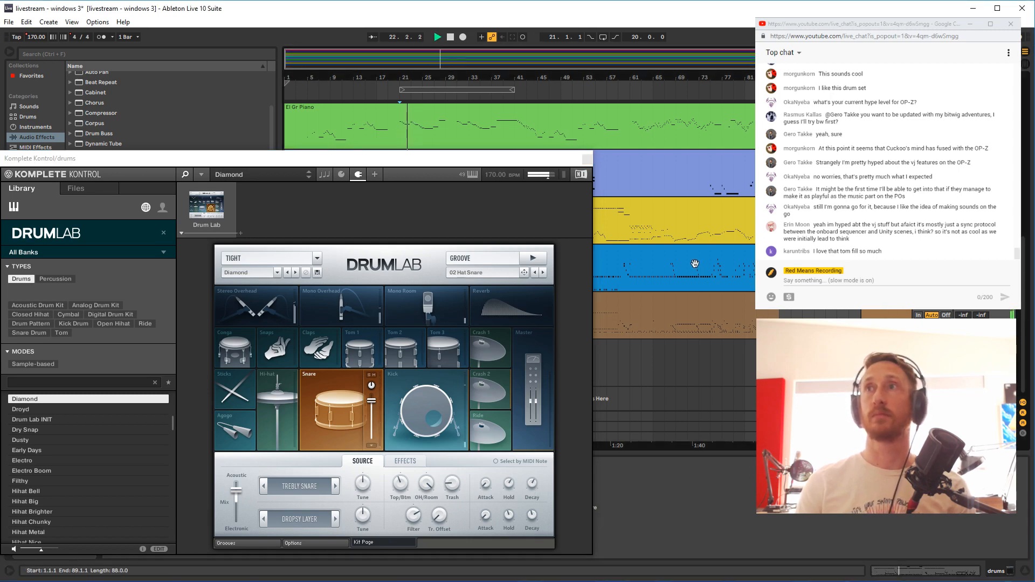
click(587, 159)
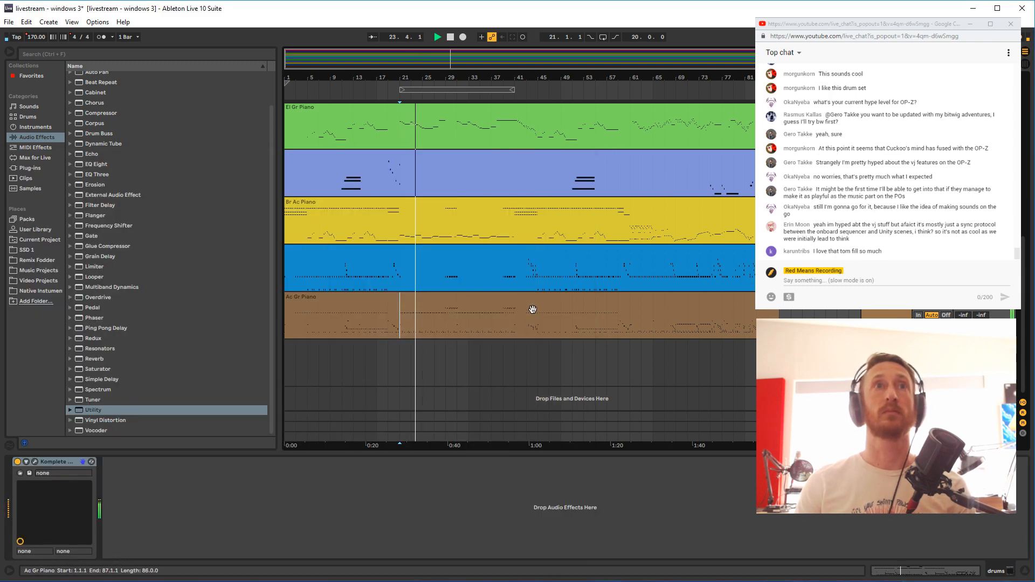
Group the drums track with the blue track directly above it and name the group DRUMS
scroll(532, 312, up, 5)
scroll(533, 311, up, 4)
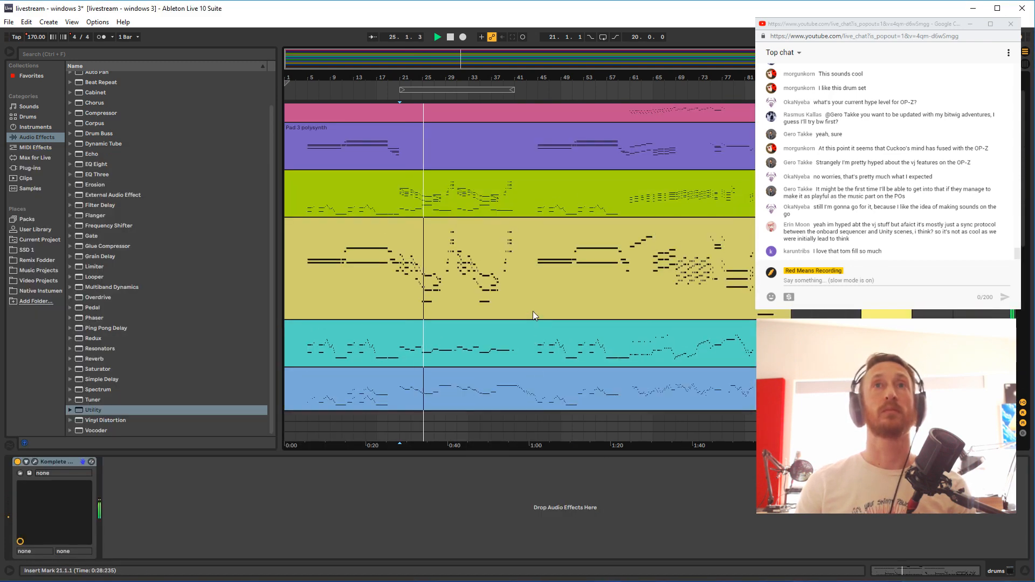
scroll(533, 312, down, 7)
scroll(533, 316, up, 8)
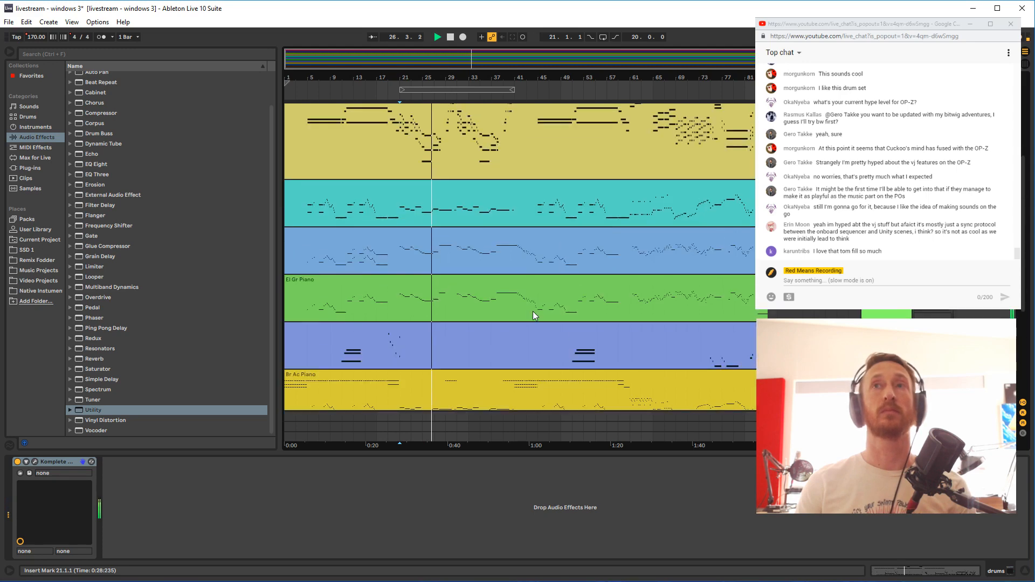
scroll(557, 368, up, 2)
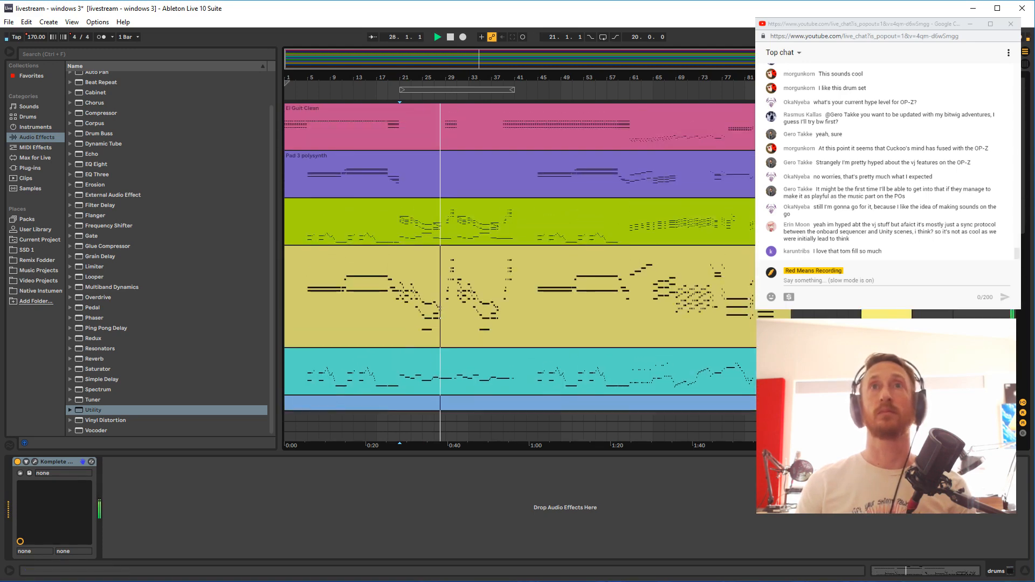
scroll(514, 320, down, 10)
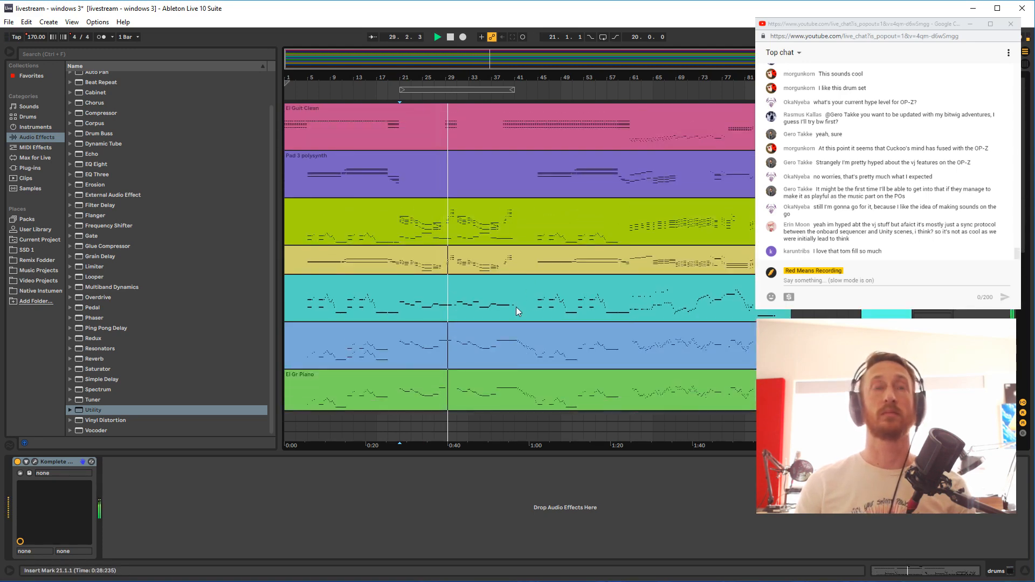
scroll(519, 324, down, 3)
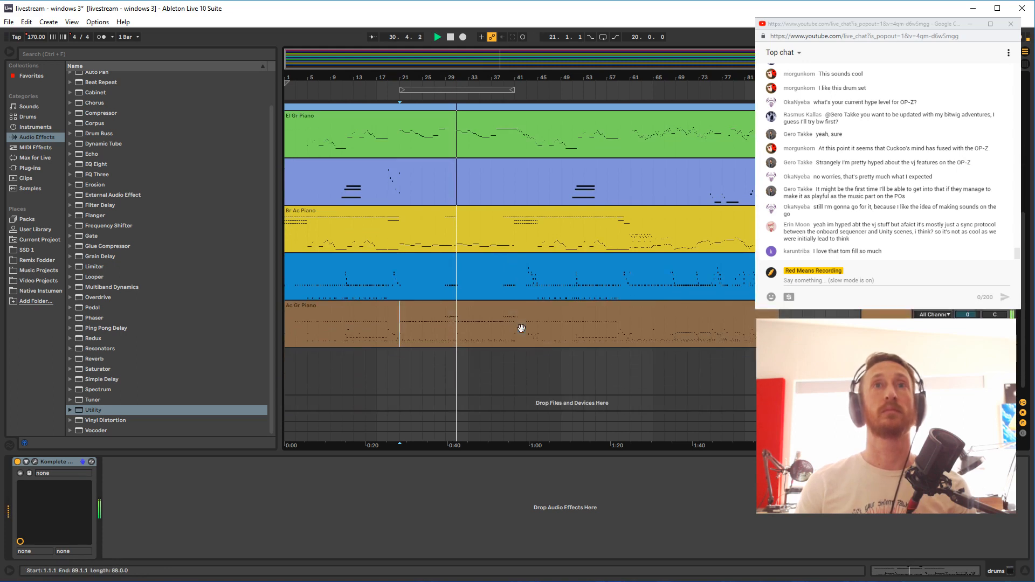
click(878, 312)
key(ctrl+g)
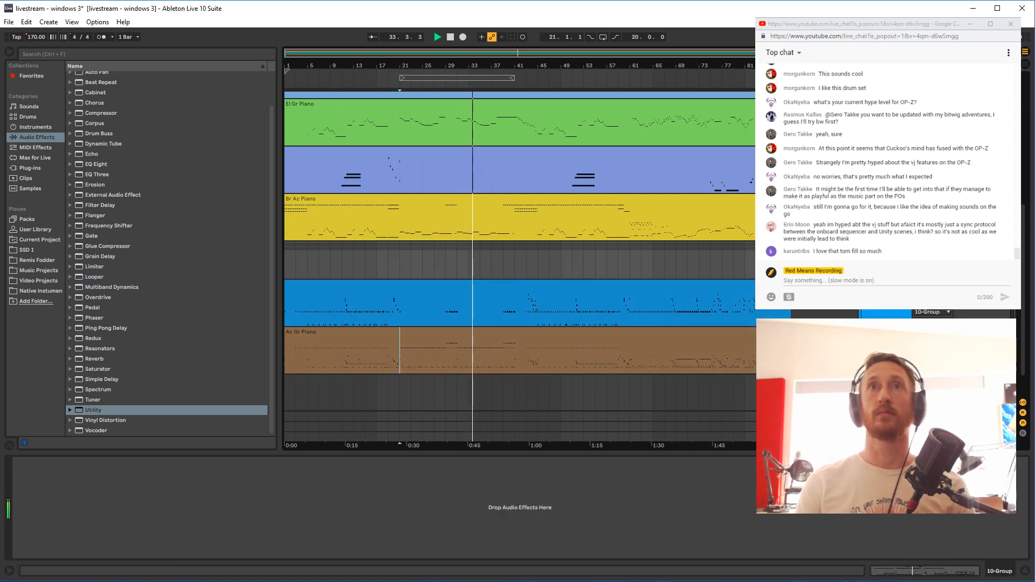
key(ctrl+r)
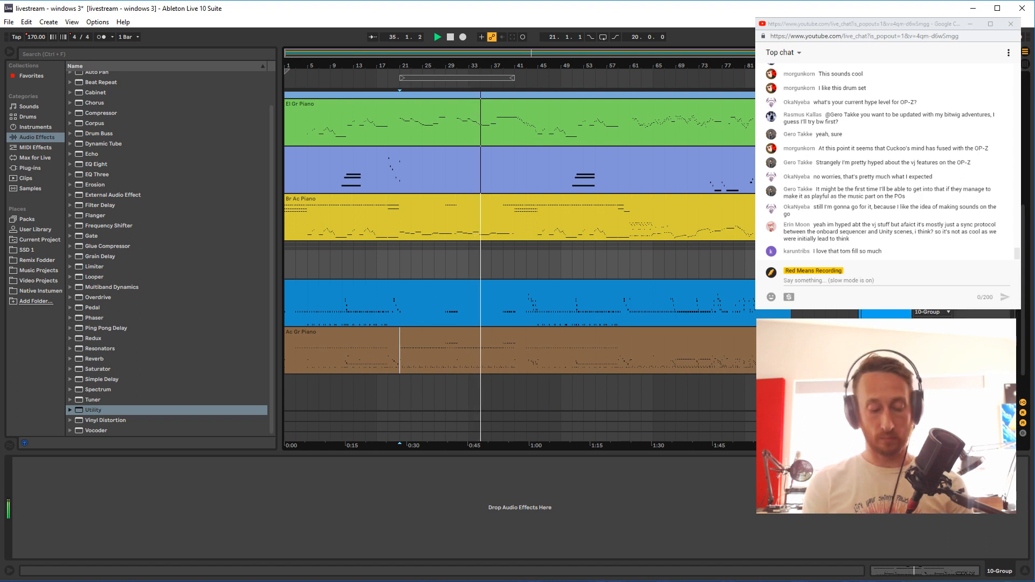
text(Dryums)
key(Return)
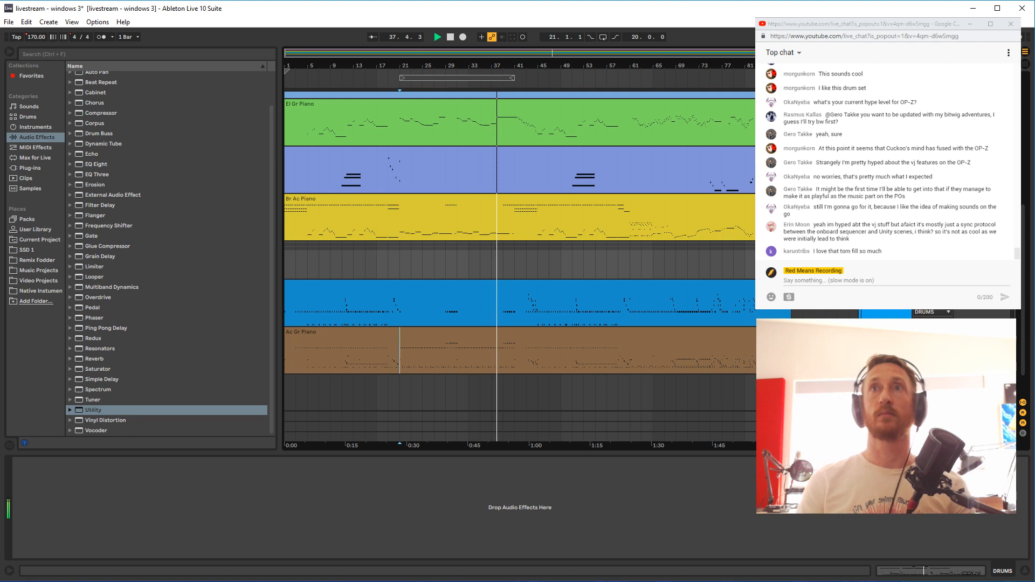
Fold the DRUMS group and move the track selection up to the SOMETHING track
key(Left)
key(Up)
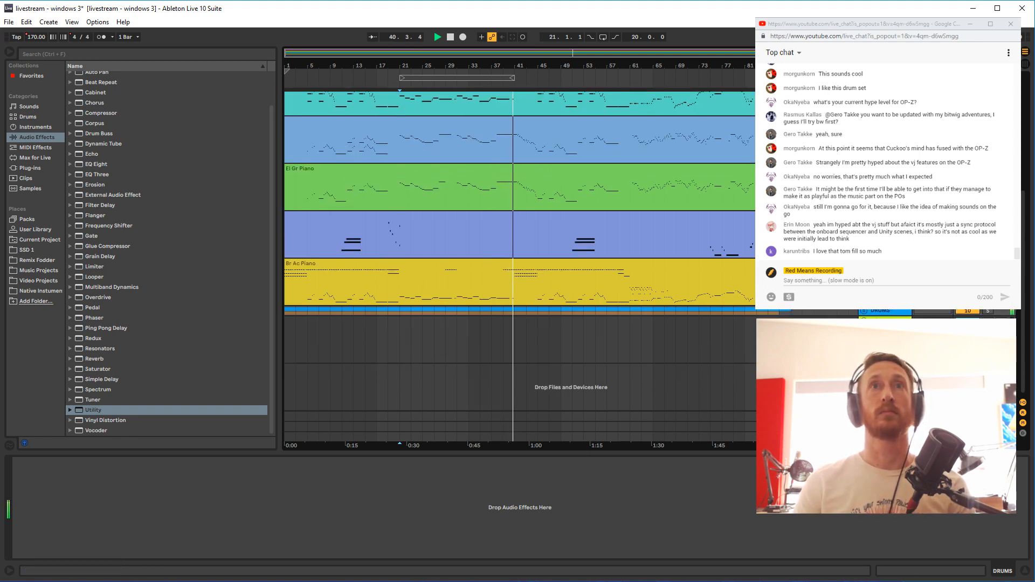
key(Up)
key(Up)
key(Up)
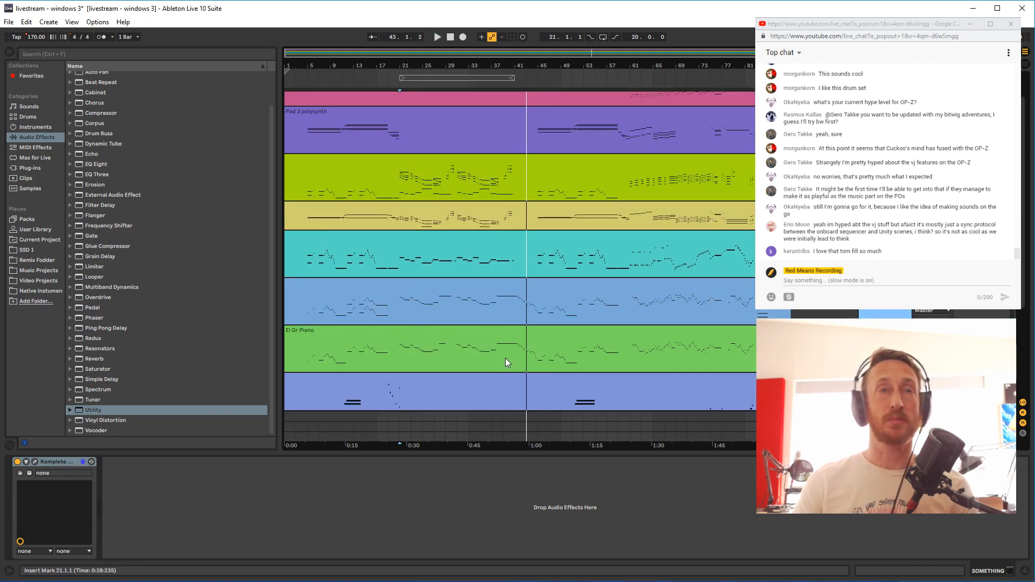
Play the arrangement from bar 37, stop around bar 42 and group Guiar 2 with the light blue track above it
click(492, 357)
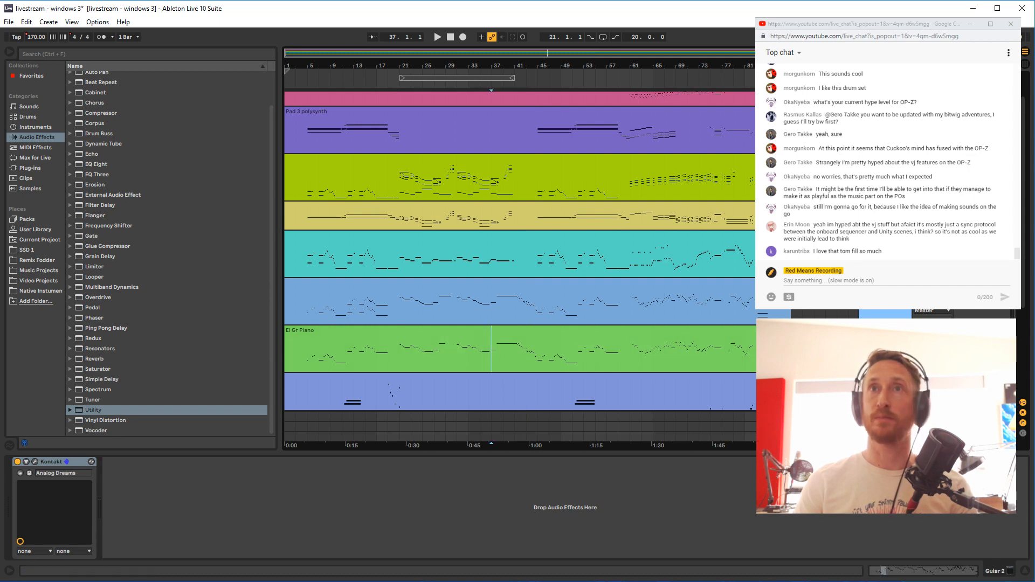
key(space)
scroll(520, 264, down, 3)
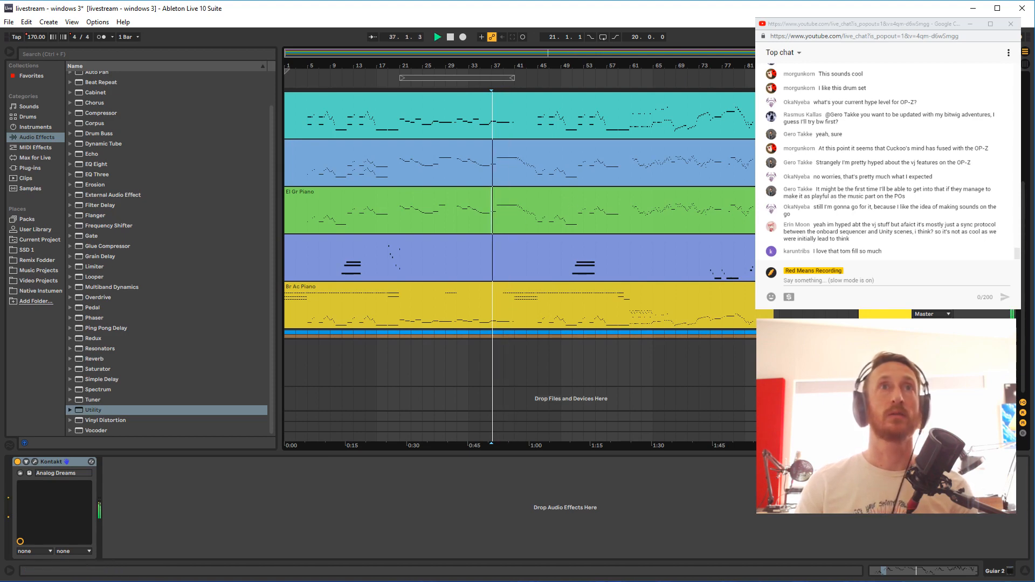
key(space)
scroll(493, 223, up, 2)
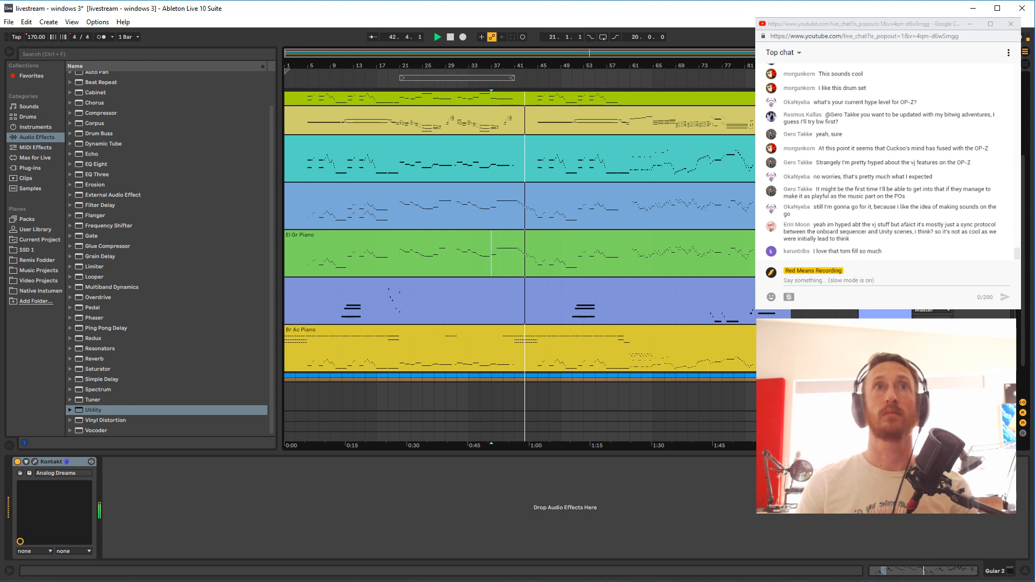
key(space)
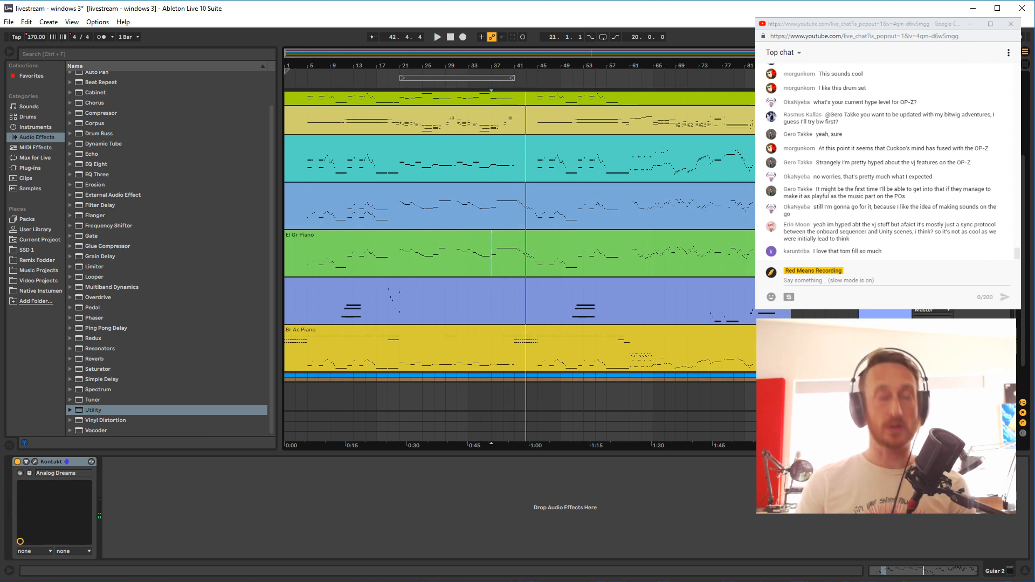
key(ctrl+g)
scroll(520, 264, down, 1)
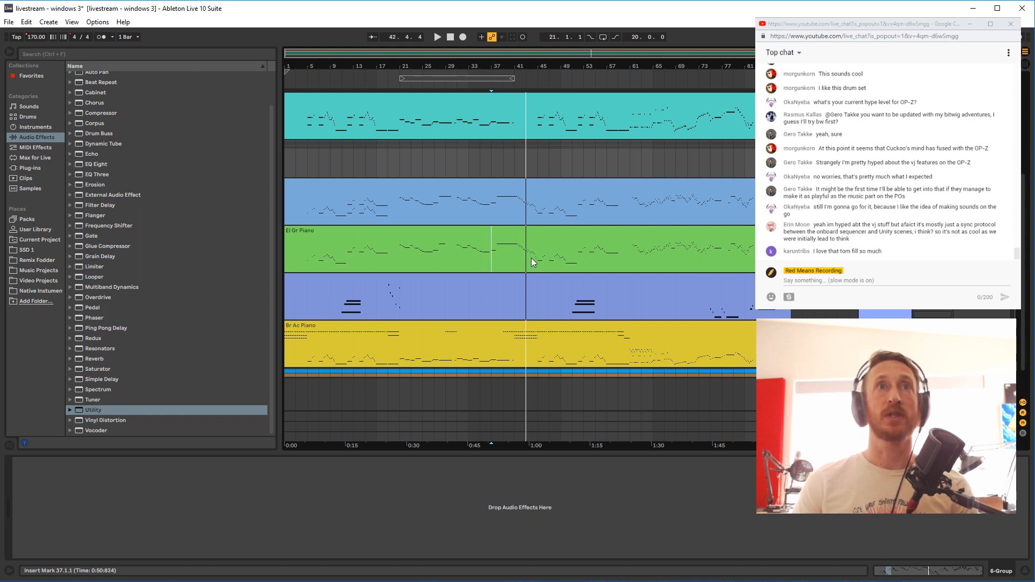
Play from bar 61 to about bar 77 while reviewing the tracks, and select the new guitar group's track
click(630, 250)
key(space)
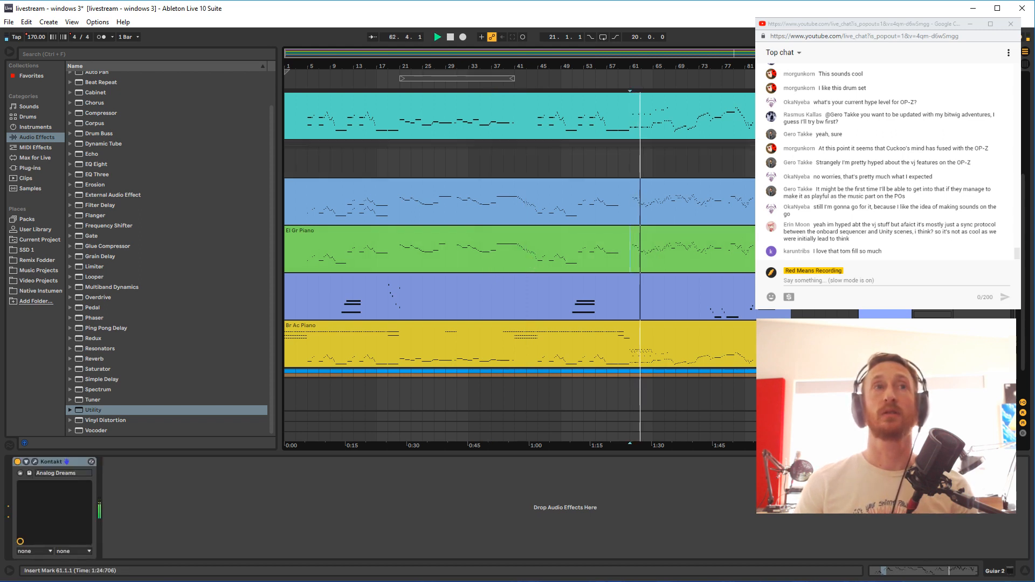
scroll(733, 214, up, 2)
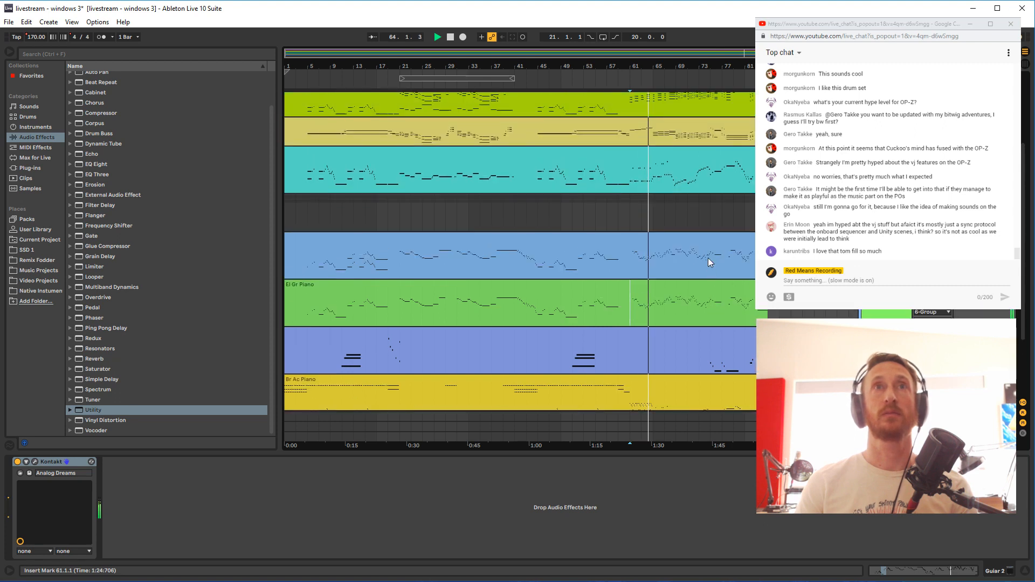
scroll(708, 258, up, 2)
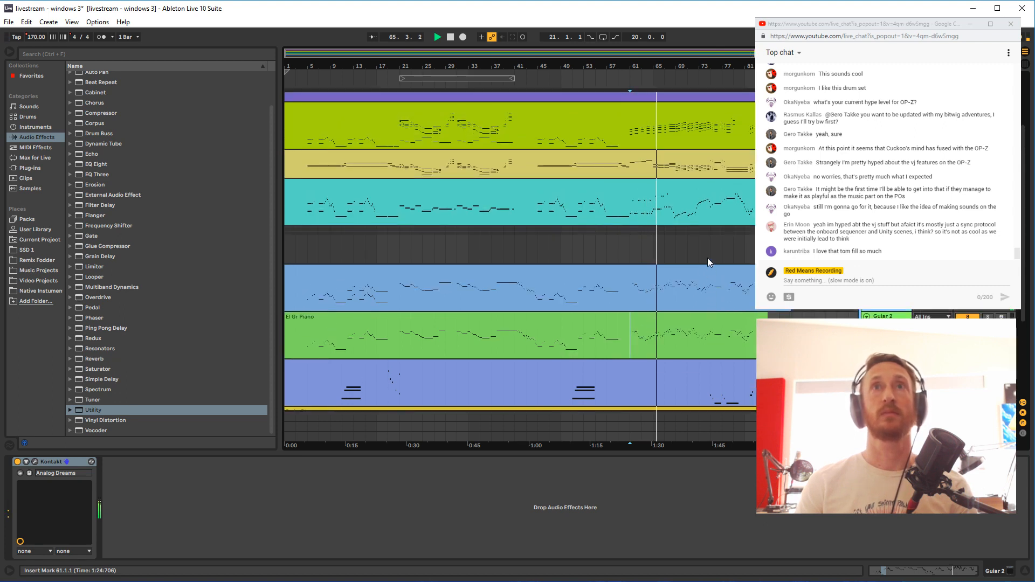
scroll(708, 258, down, 4)
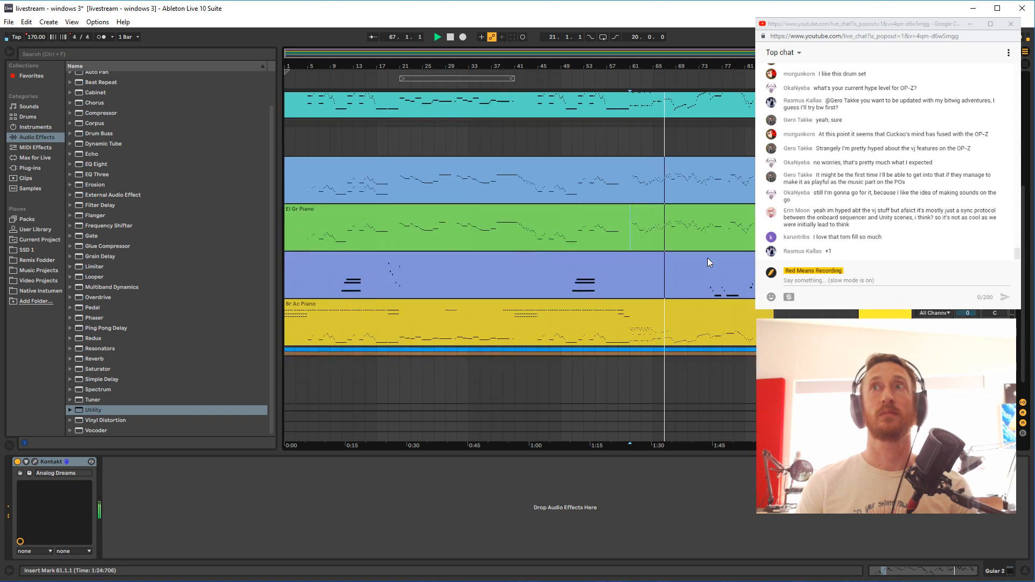
scroll(708, 258, up, 2)
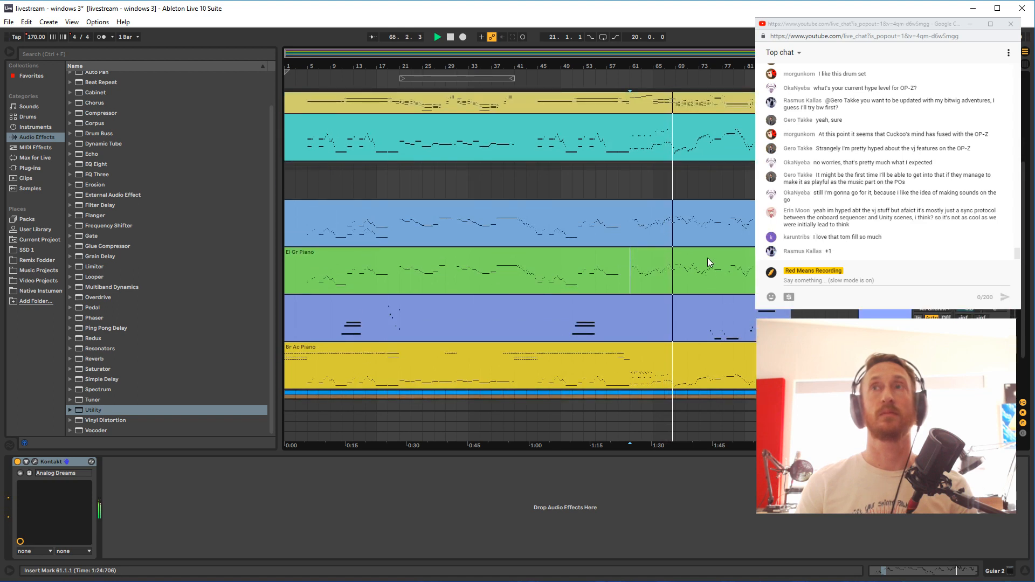
scroll(708, 263, down, 2)
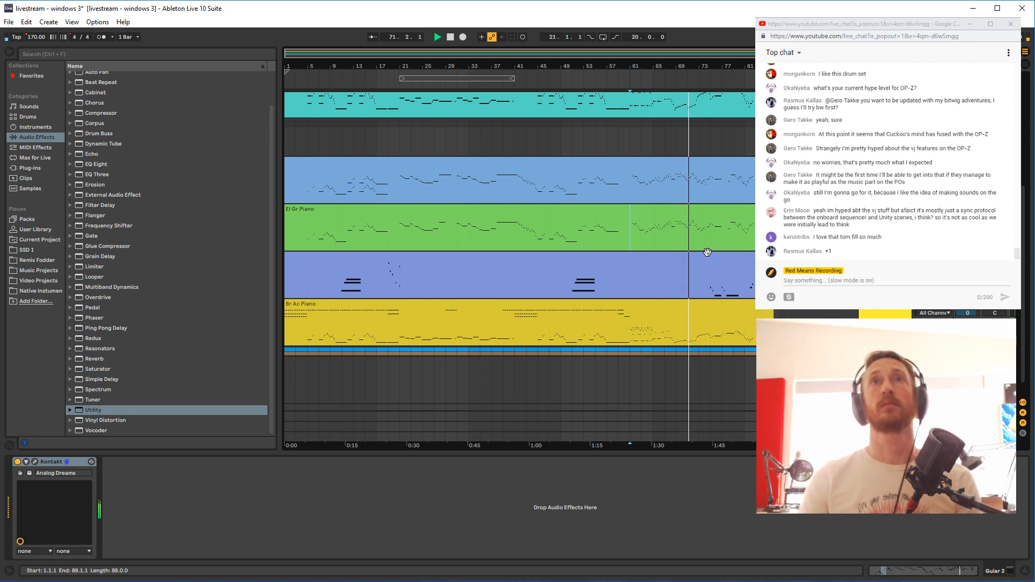
scroll(707, 253, up, 9)
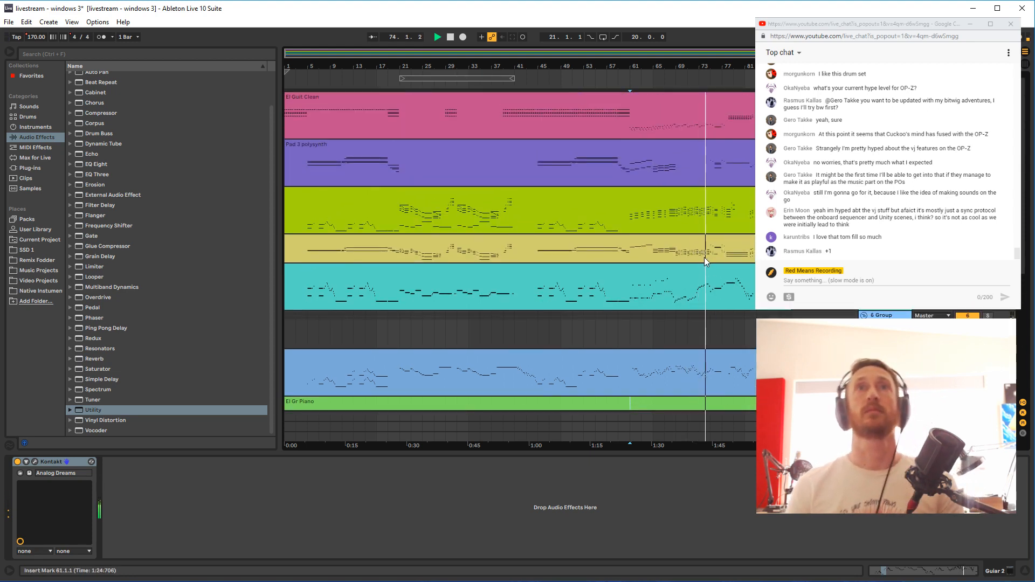
scroll(705, 257, down, 3)
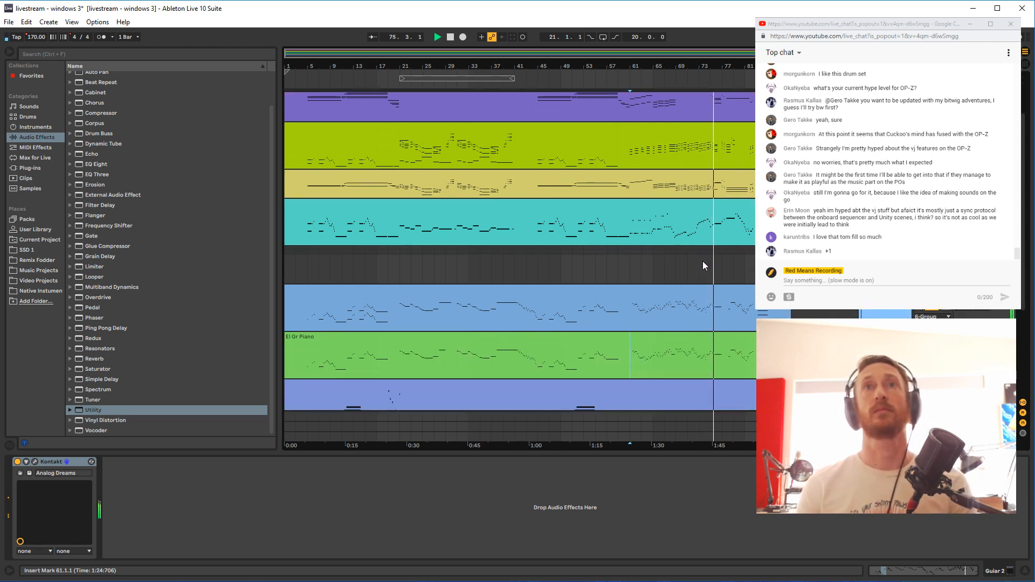
scroll(703, 262, down, 3)
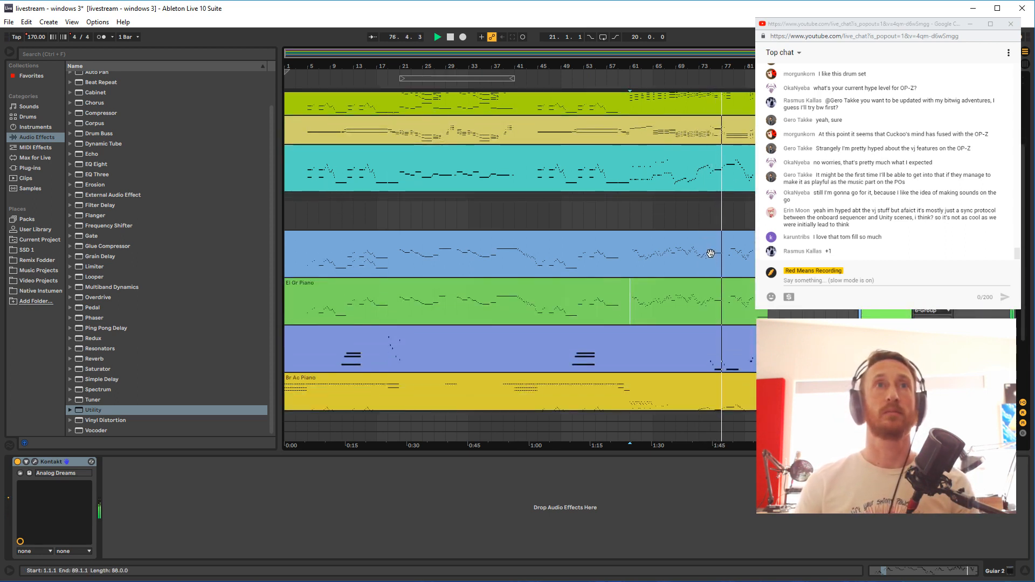
key(space)
click(701, 210)
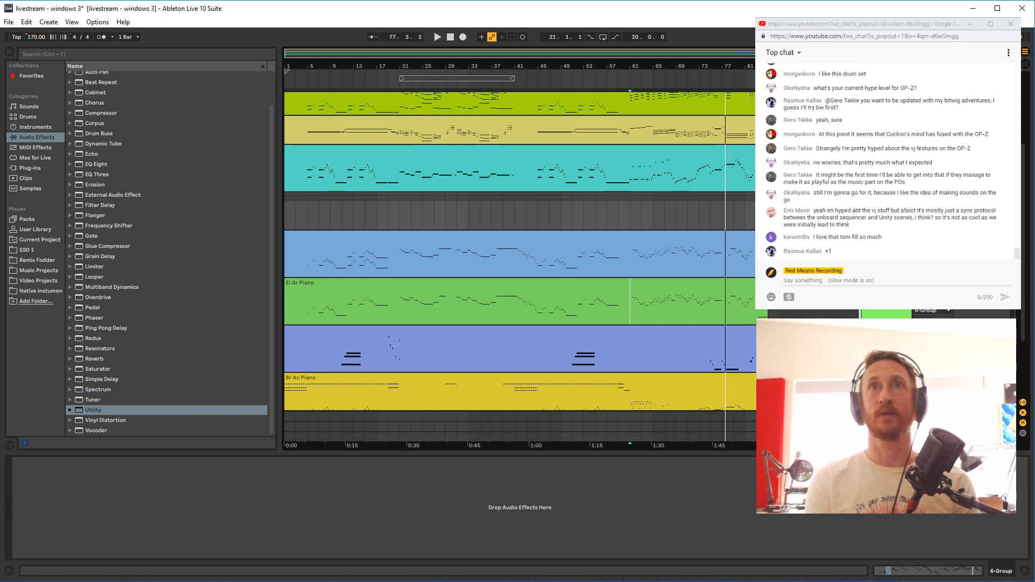
Name the new guitar group Solo Group
key(Return)
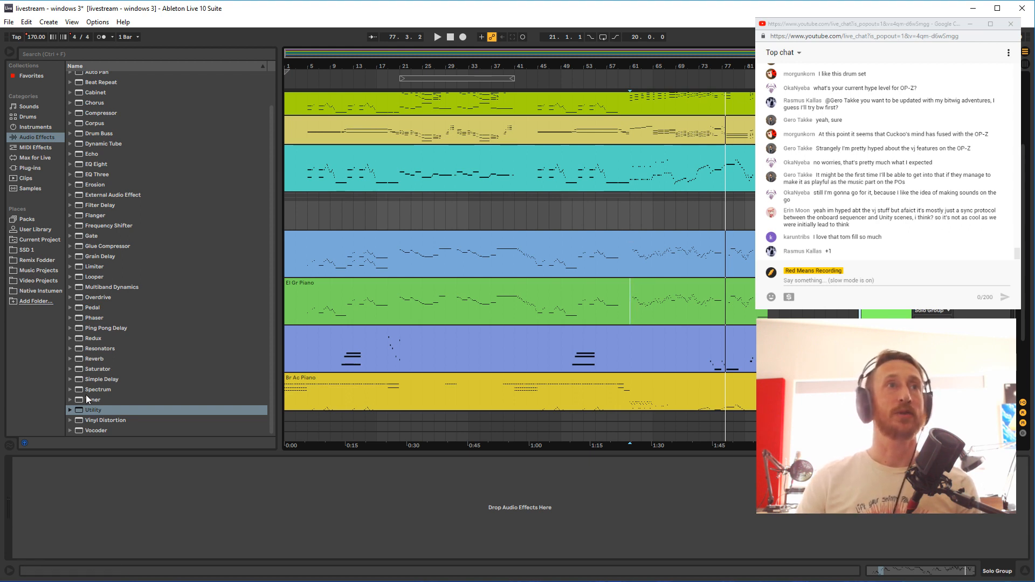
drag(87, 399, 486, 223)
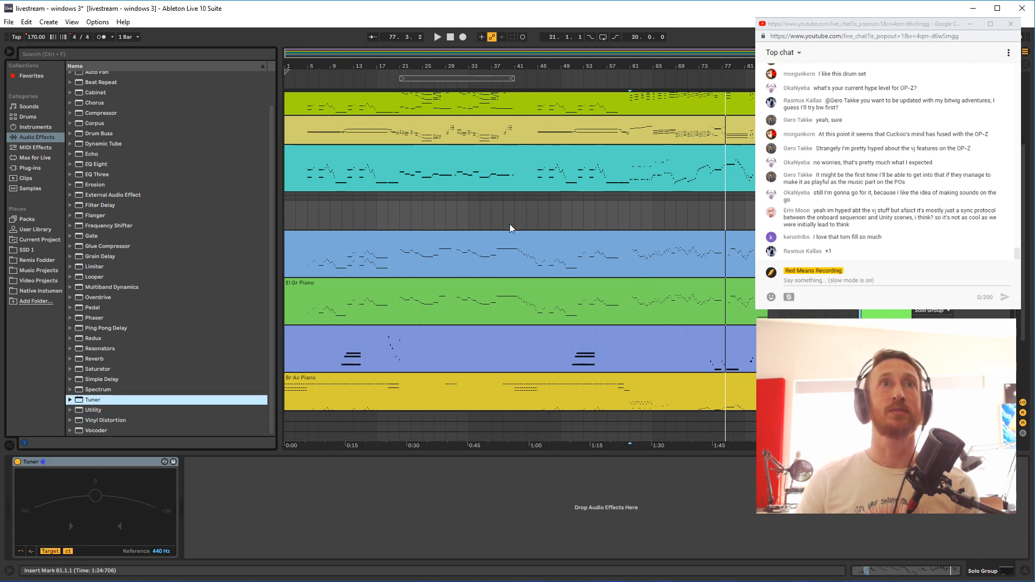
click(69, 522)
key(Delete)
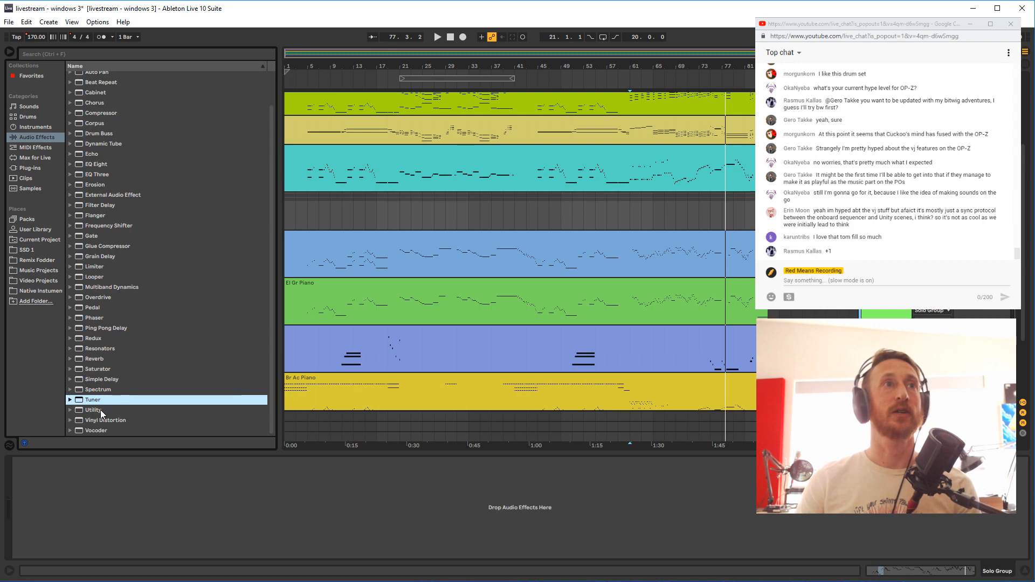
Add a Utility effect to the Solo Group and raise its gain to 1.67 dB while checking the passage after bar 37
drag(97, 409, 466, 241)
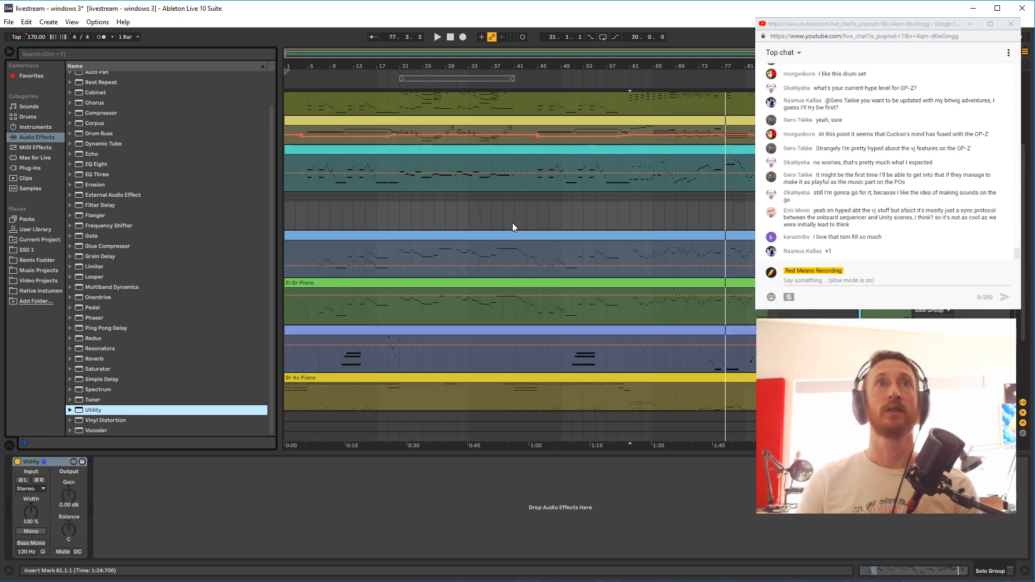
click(481, 219)
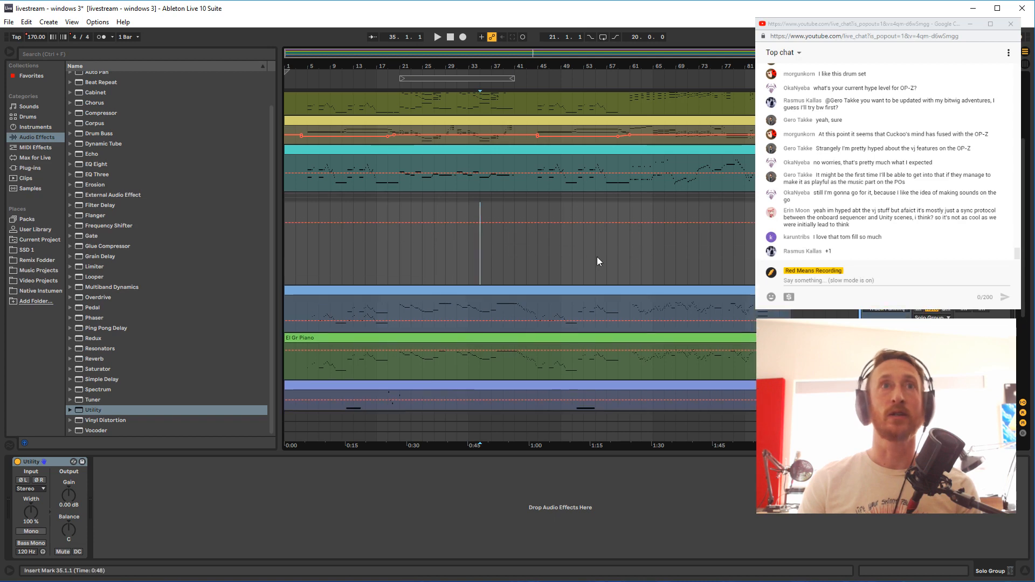
drag(516, 63, 501, 268)
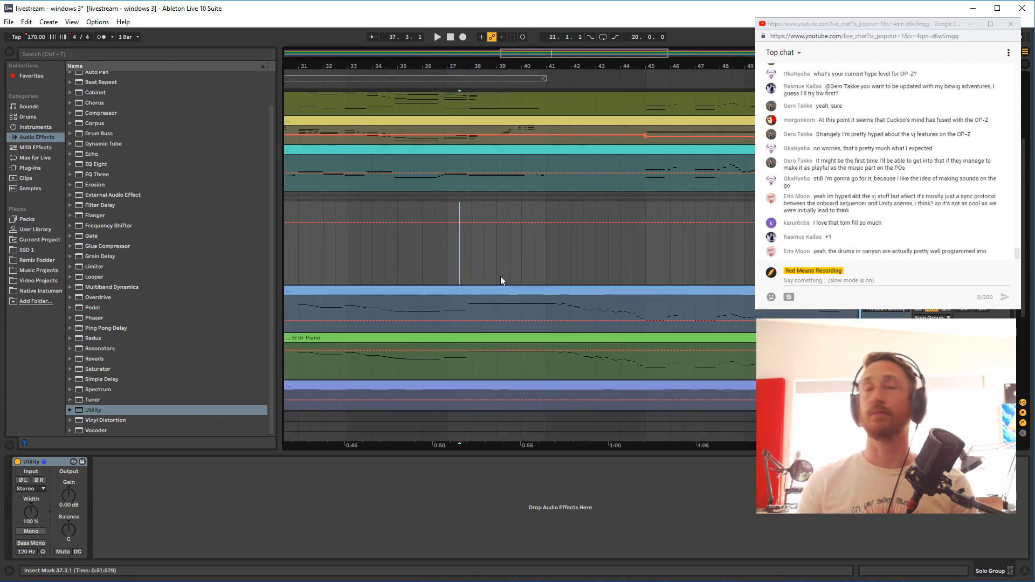
key(space)
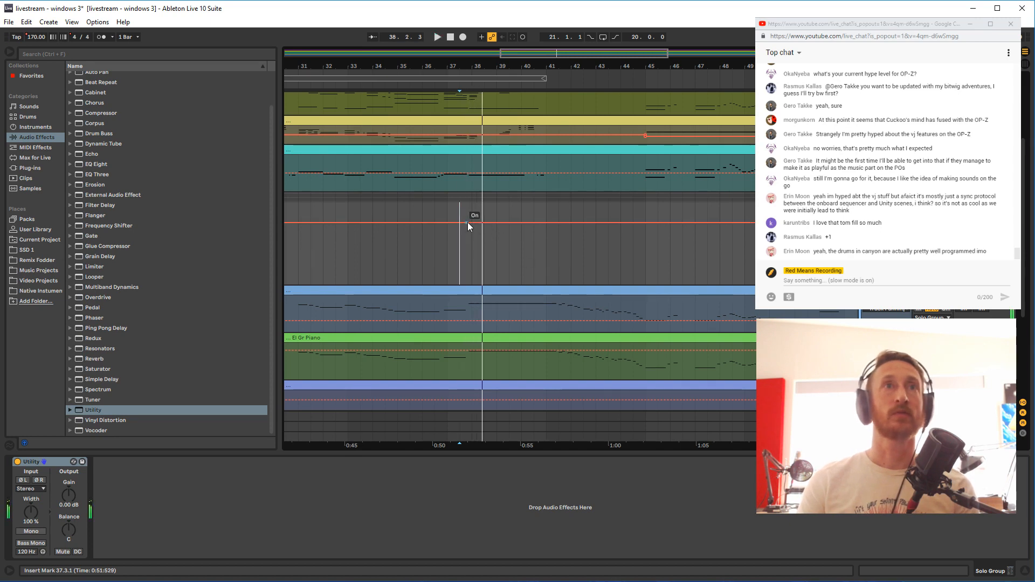
drag(74, 501, 75, 497)
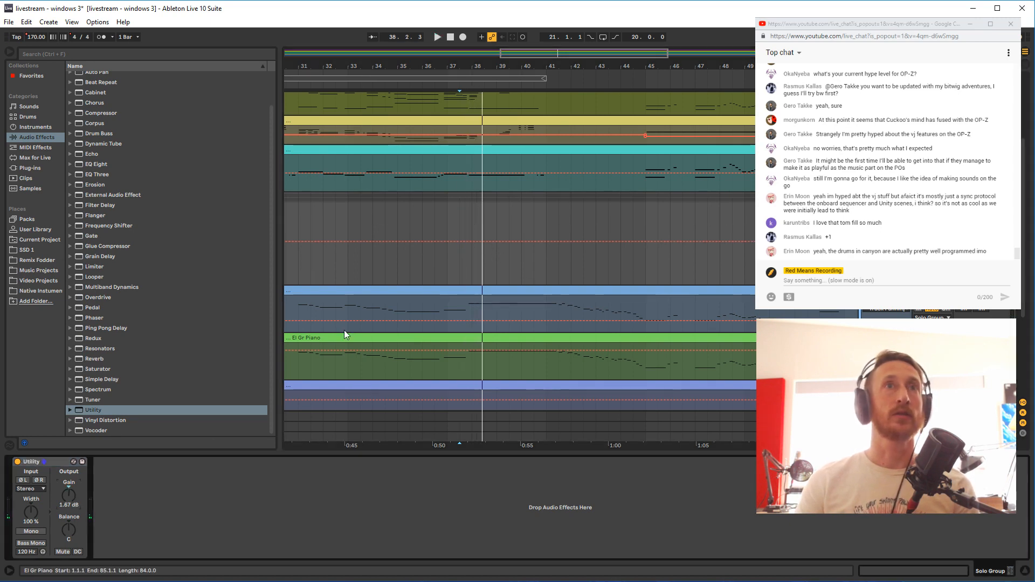
Automate the Solo Group's Utility gain to dip at about bar 38 and recover by about bar 41, and play it from bar 37
click(562, 243)
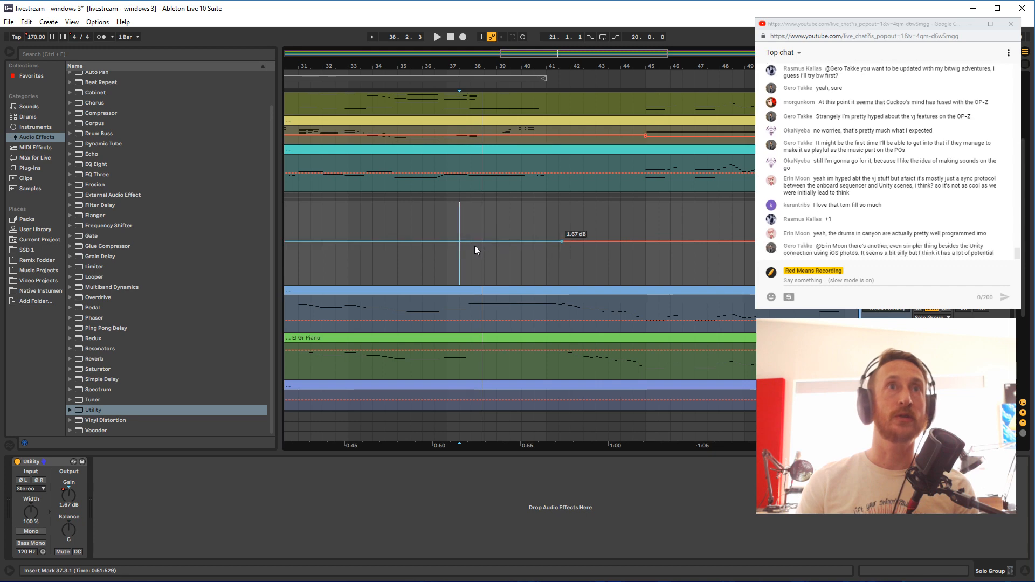
drag(474, 242, 472, 256)
click(446, 261)
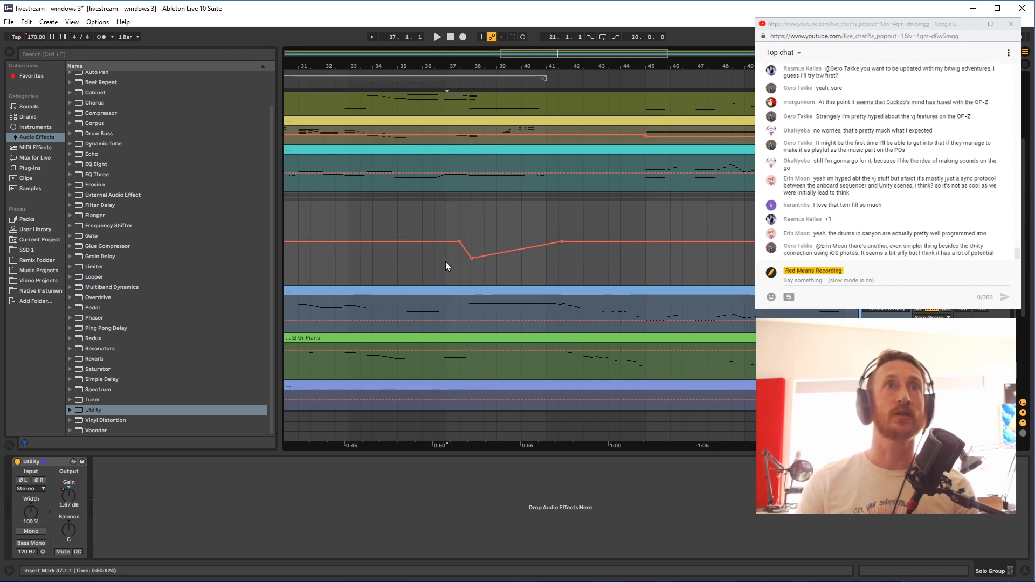
key(space)
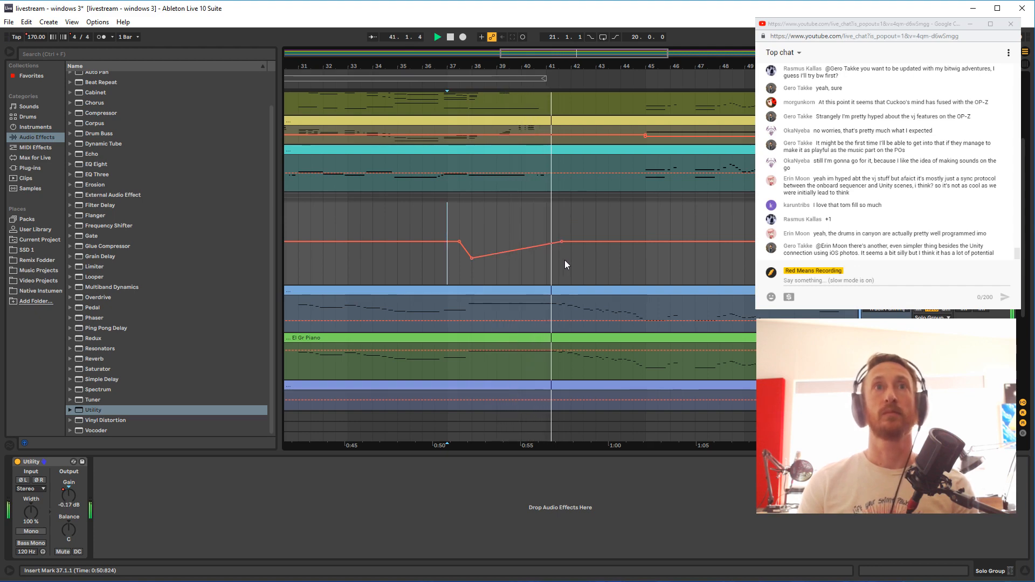
key(space)
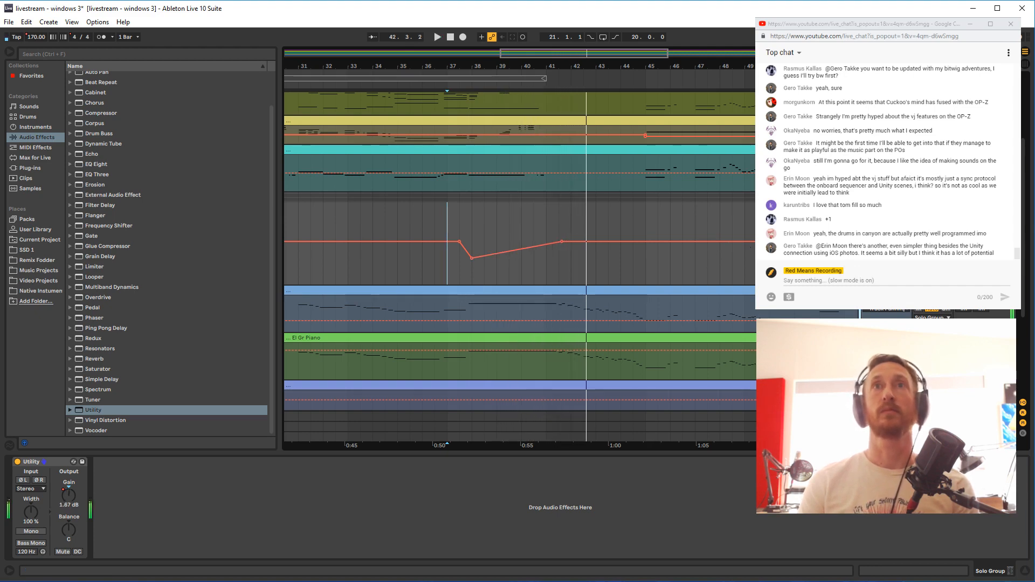
Hide the automation lanes and fold the Solo Group
drag(636, 66, 537, 64)
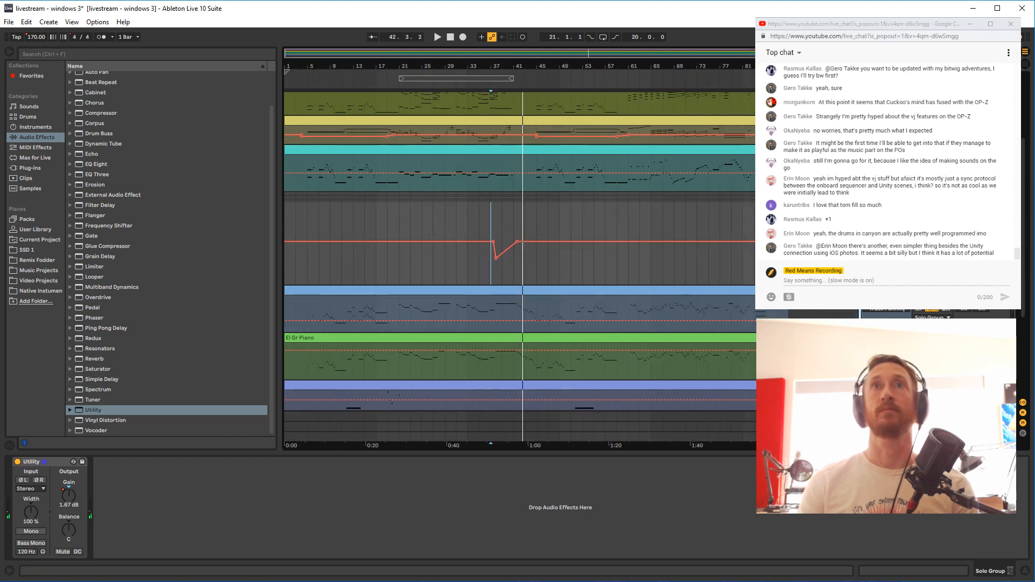
key(a)
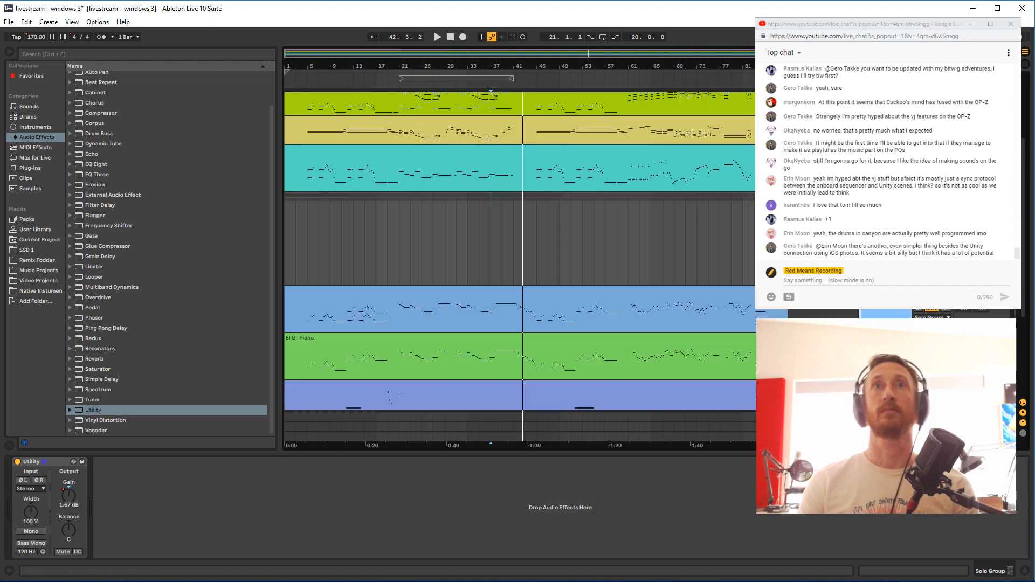
key(Left)
Play the arrangement's ending from about bar 81, and replay the final chord from bar 83
scroll(520, 251, up, 4)
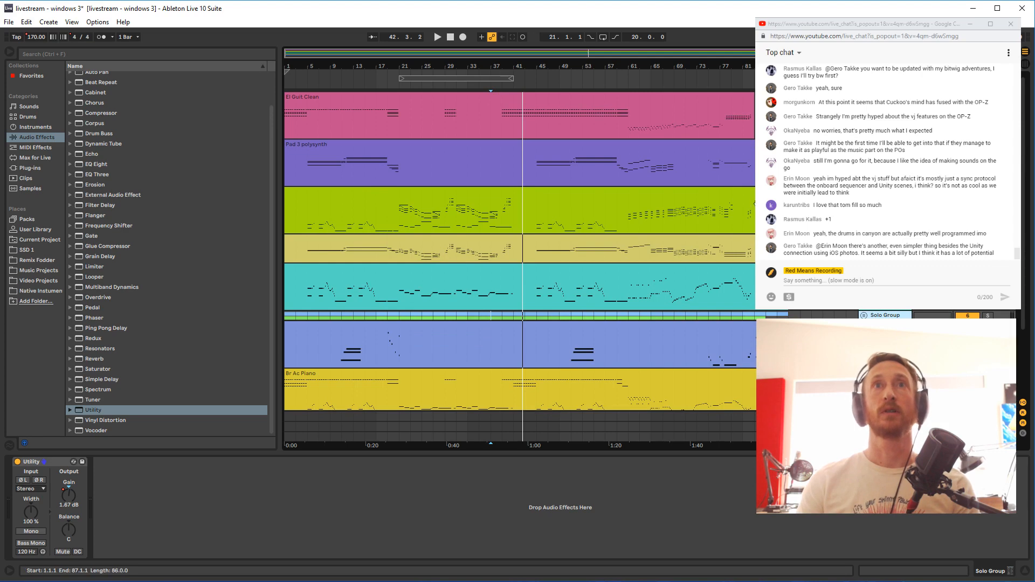
click(743, 162)
key(space)
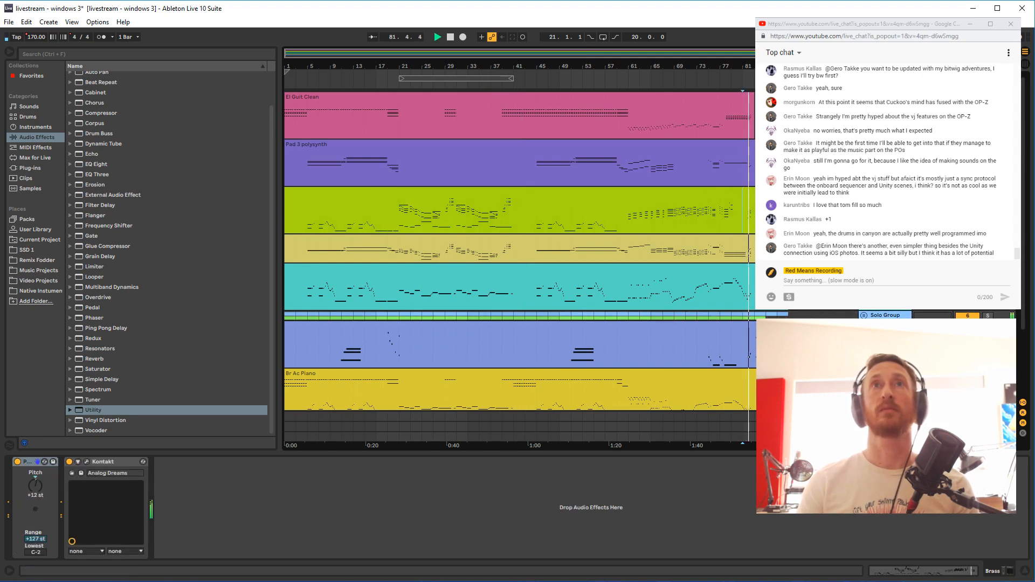
key(plus)
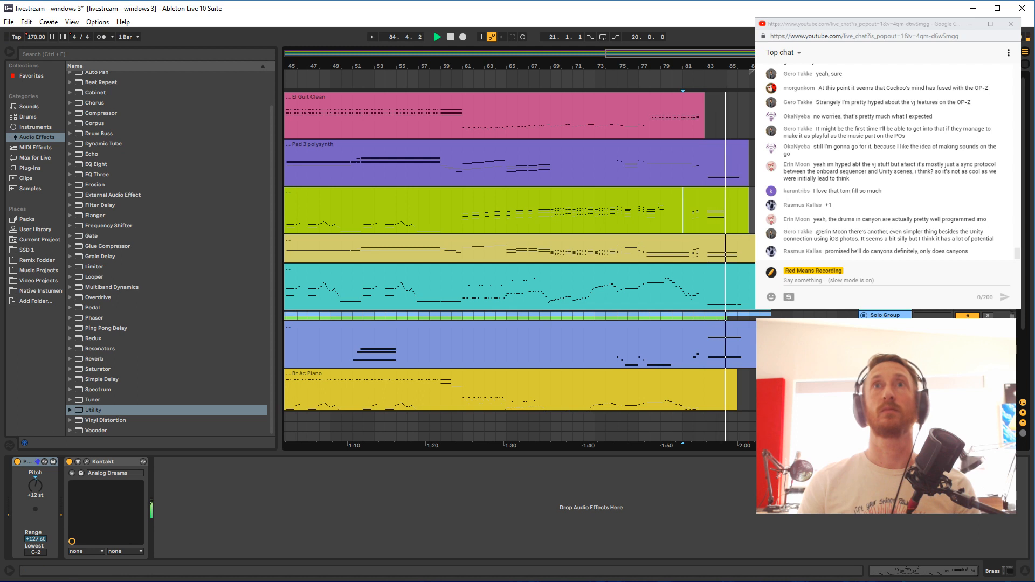
key(space)
click(709, 259)
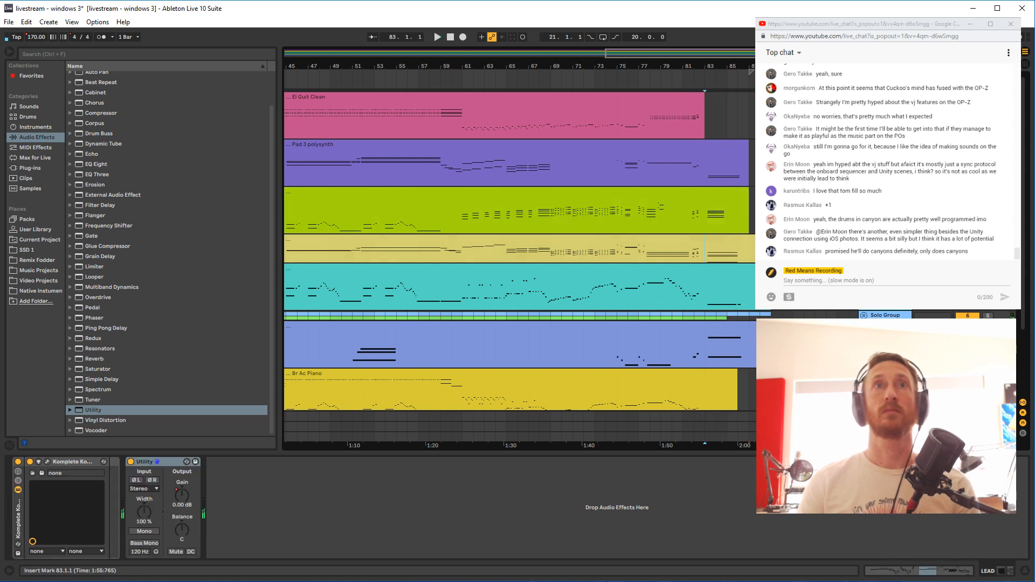
key(space)
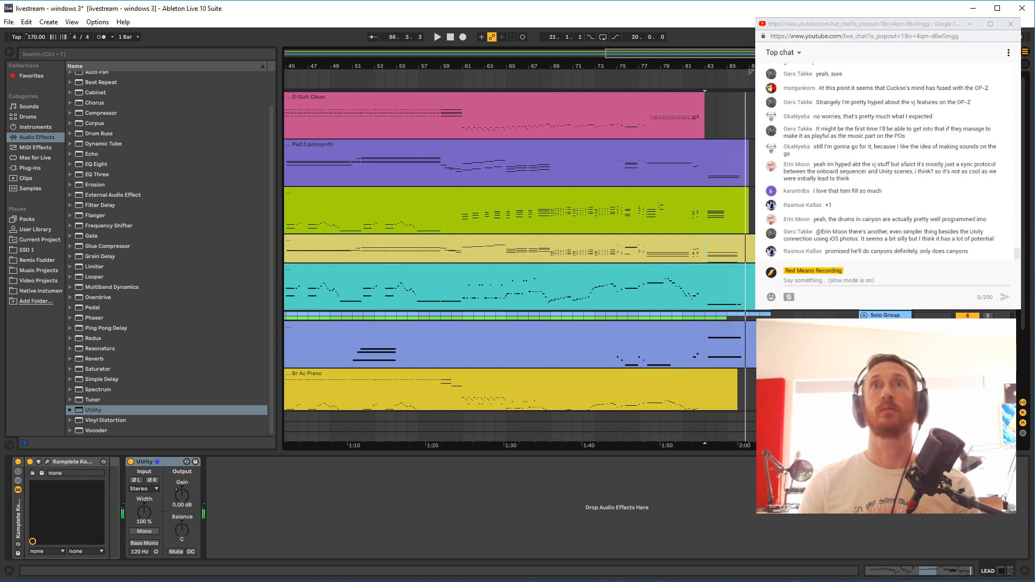
key(space)
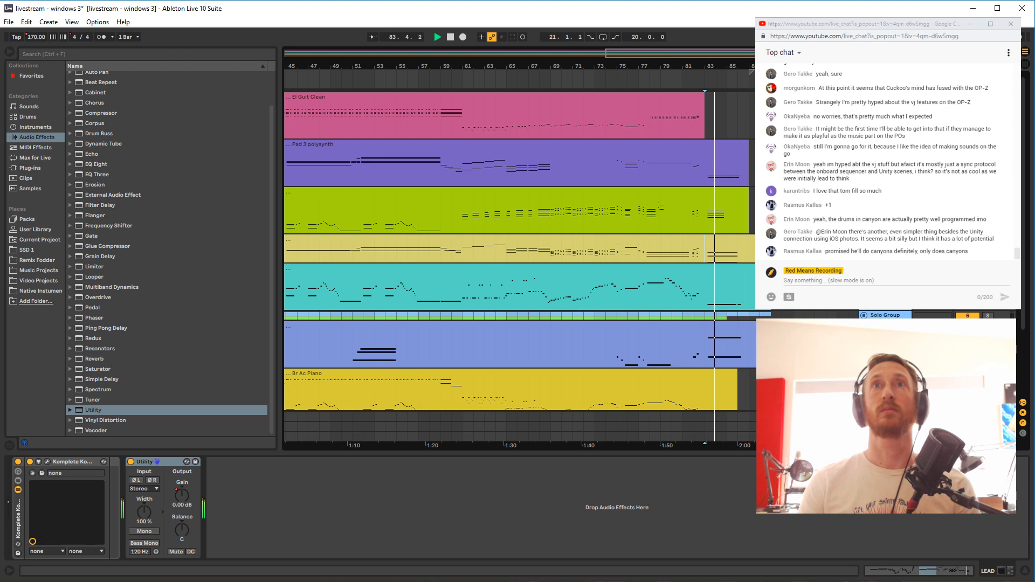
key(space)
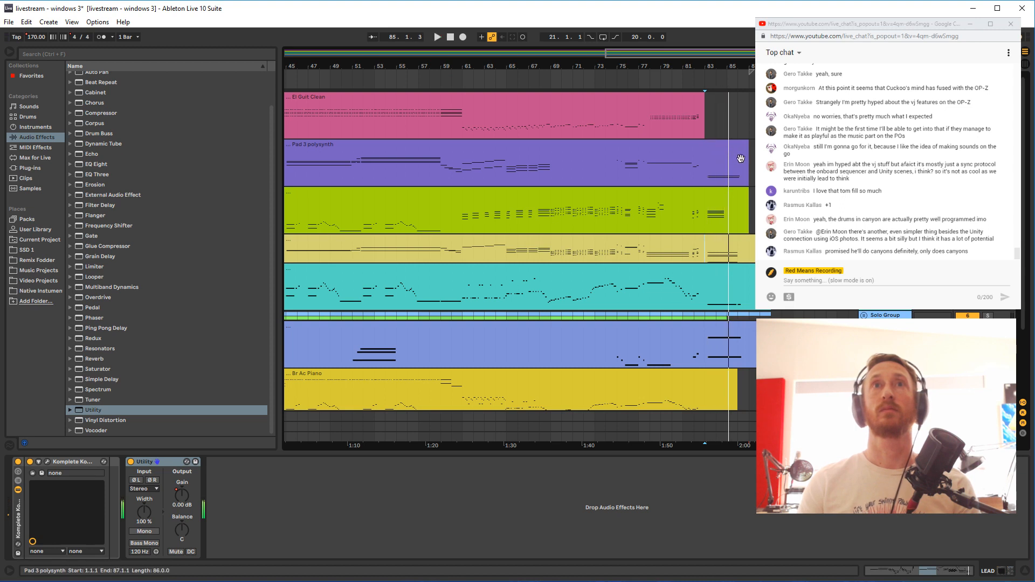
Shorten the Pad 3 polysynth clip to end at bar 83 and play the ending from there
drag(746, 155, 706, 156)
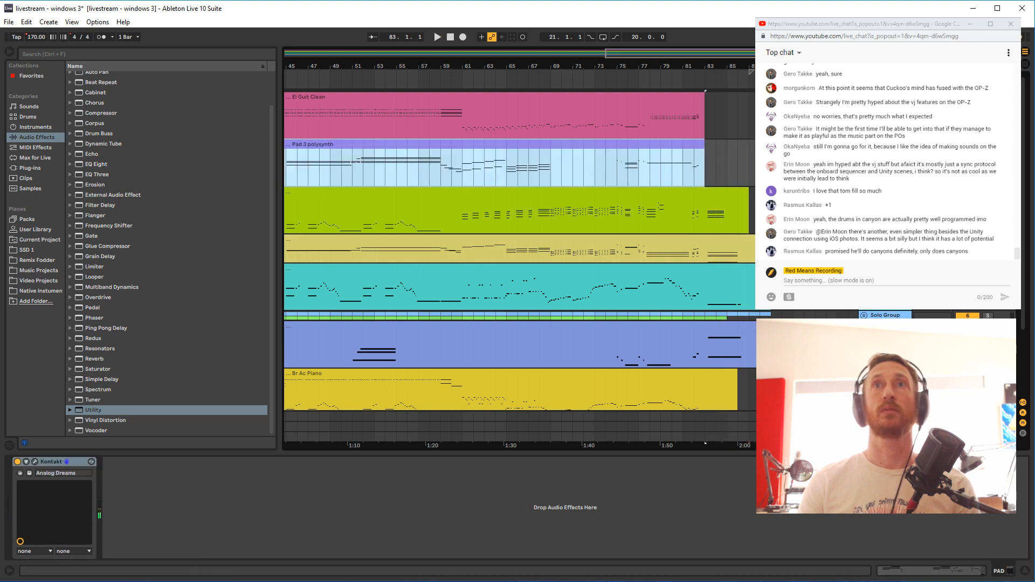
click(704, 174)
key(space)
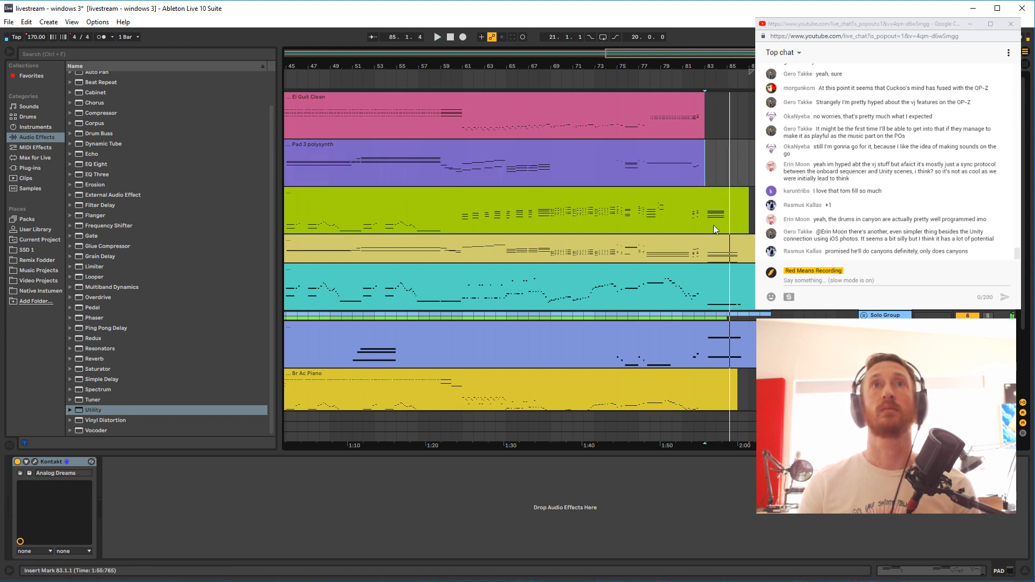
key(space)
Try copying the LEAD clip's section from bar 83 to bar 90 onto the PAD track at bar 83, and play it
drag(708, 252, 717, 252)
key(ctrl+z)
key(ctrl+z)
key(ctrl+z)
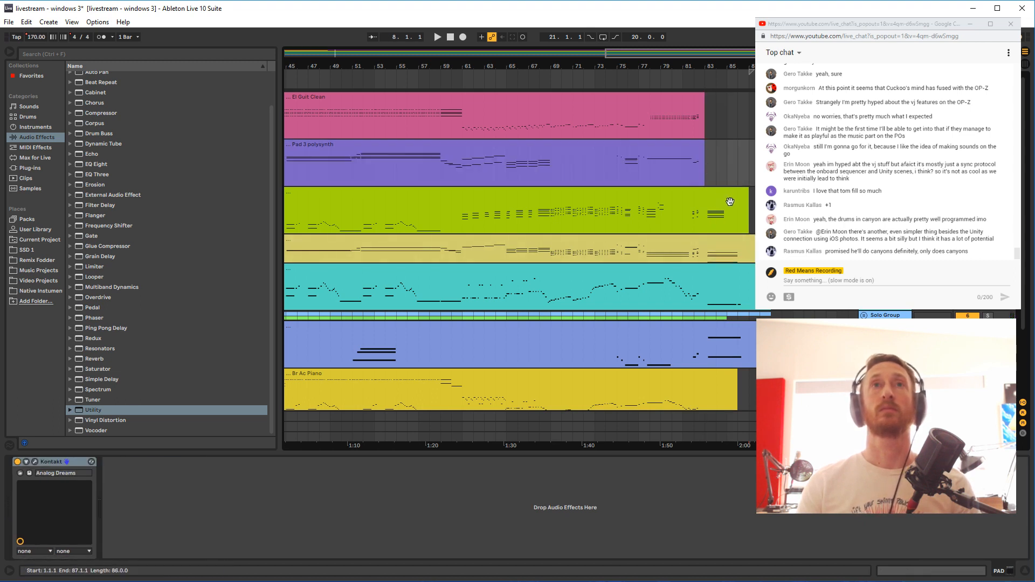
drag(705, 258, 741, 258)
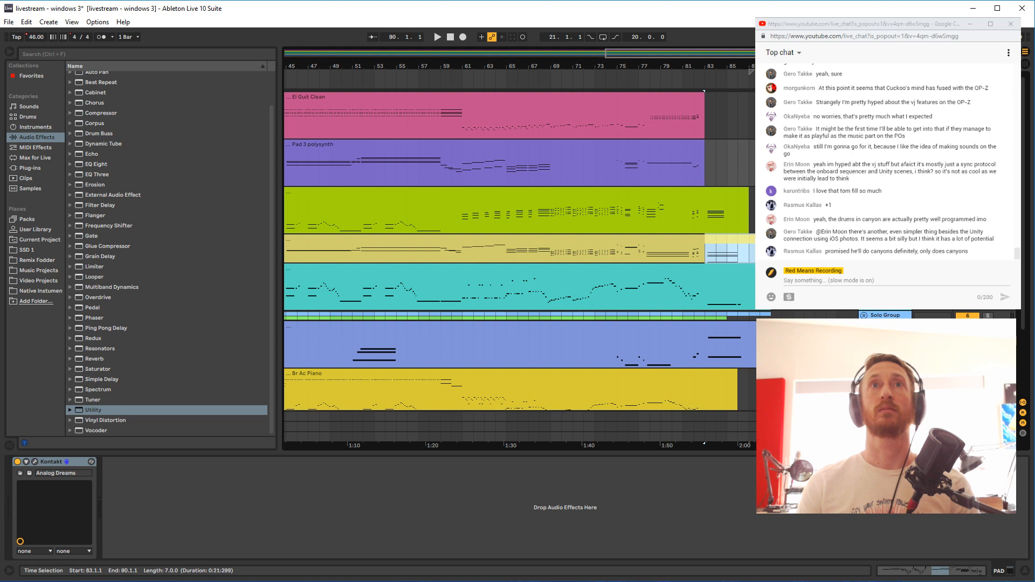
click(746, 212)
click(710, 166)
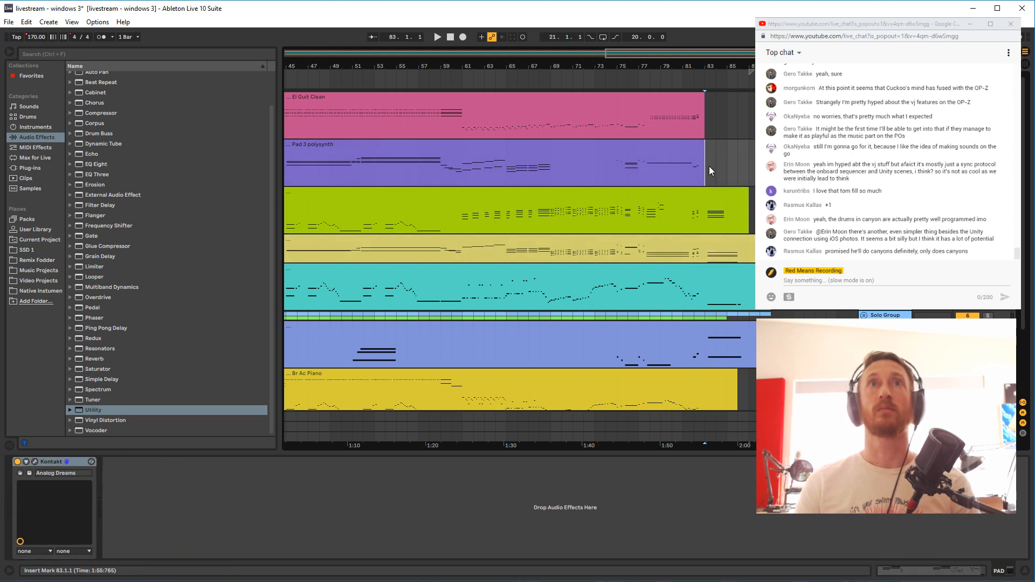
key(space)
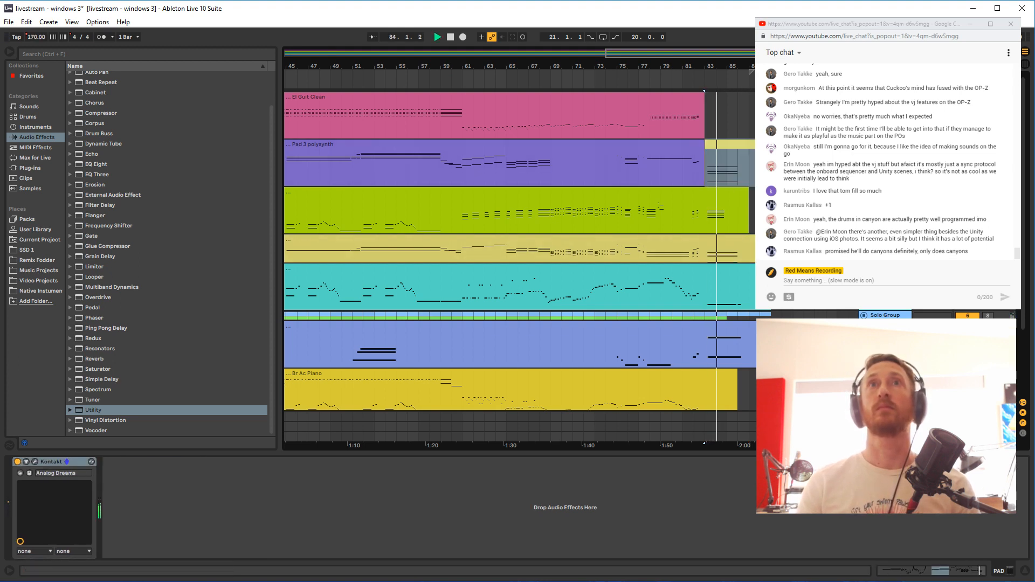
key(space)
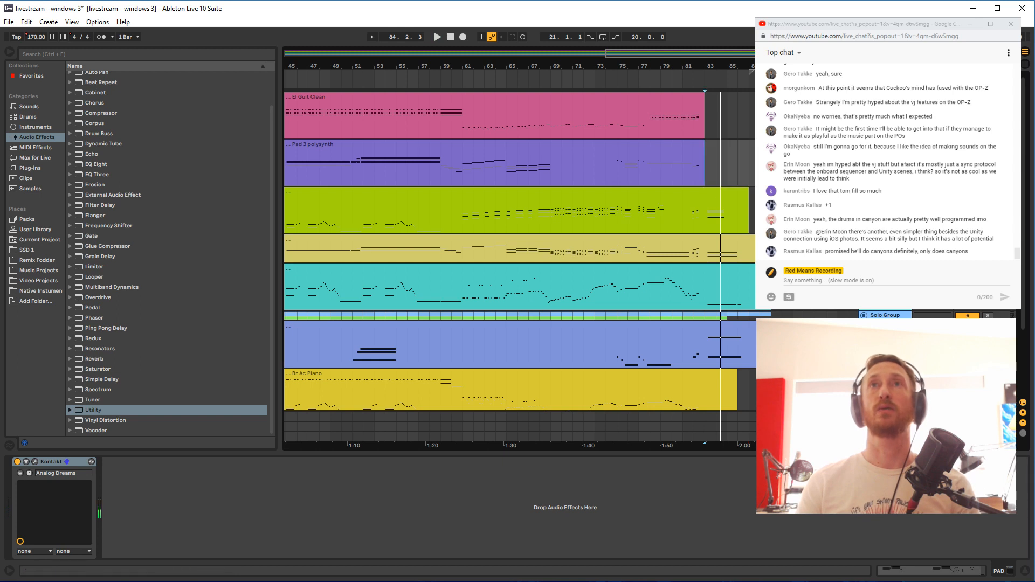
Play the ending from bar 83 to about bar 87
key(space)
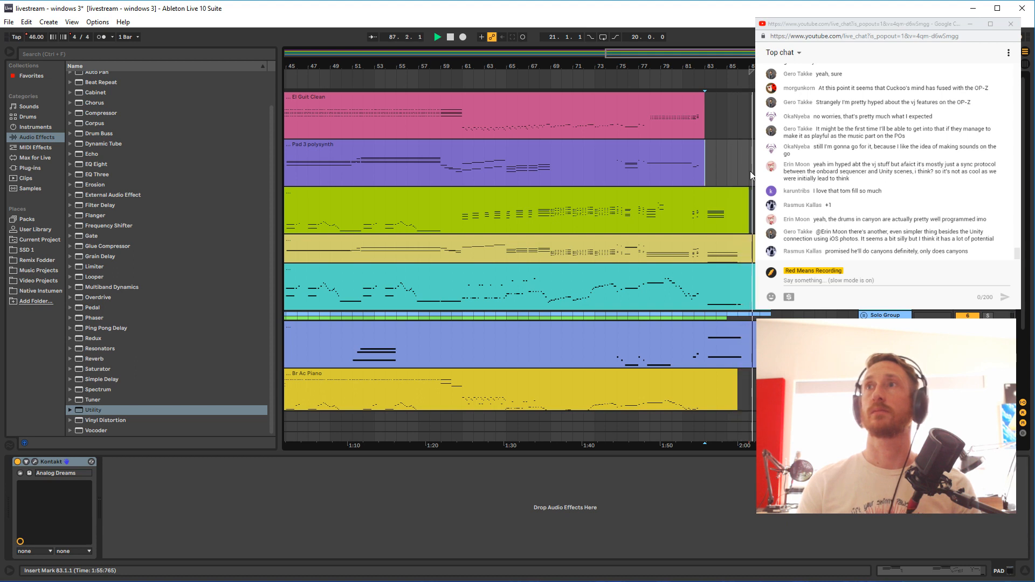
drag(563, 62, 674, 36)
Find Neutron 2 among the iZotope plug-ins and add it to the DRUMS group
scroll(518, 248, down, 3)
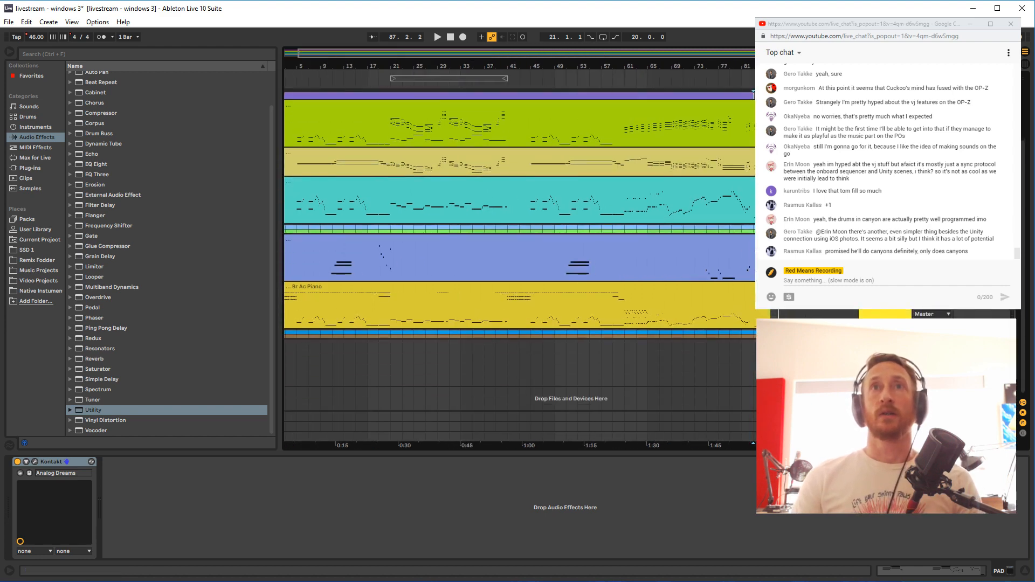
click(884, 332)
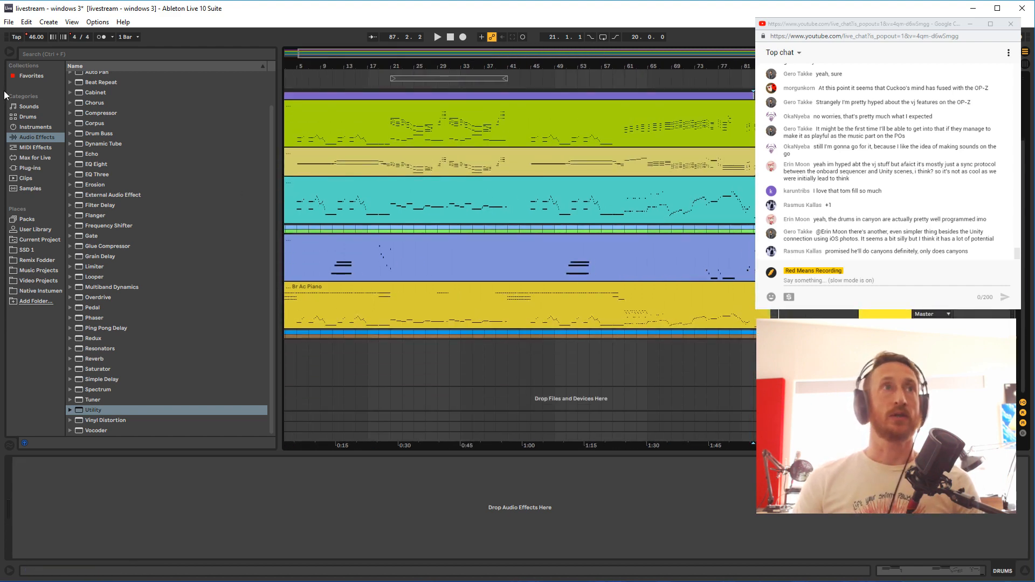
click(30, 128)
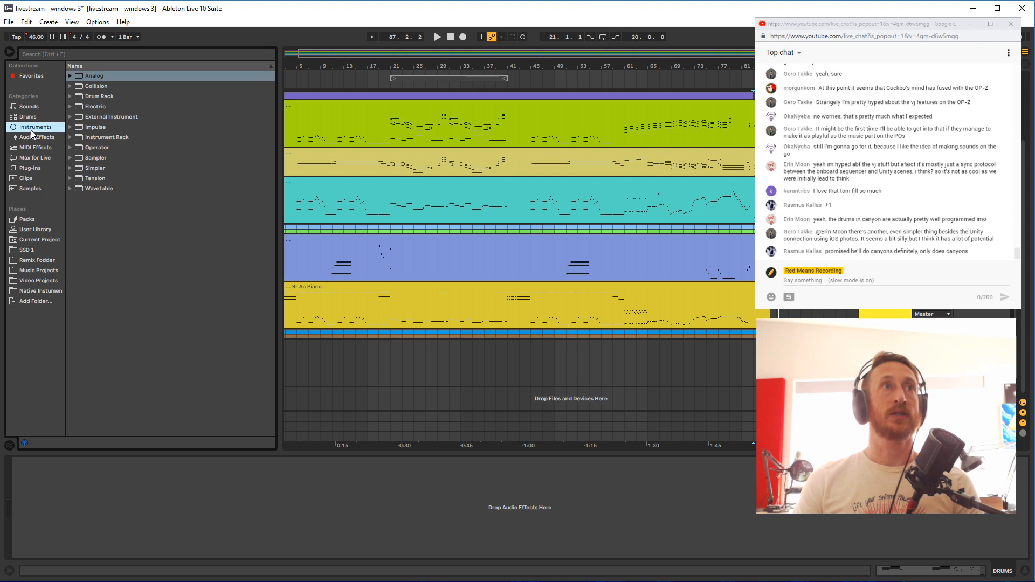
click(30, 167)
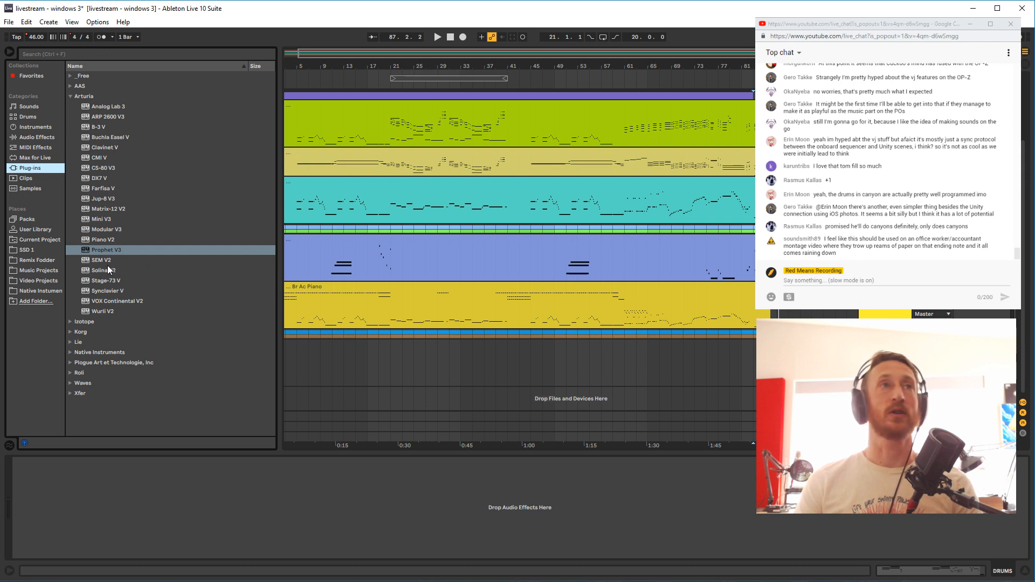
click(70, 96)
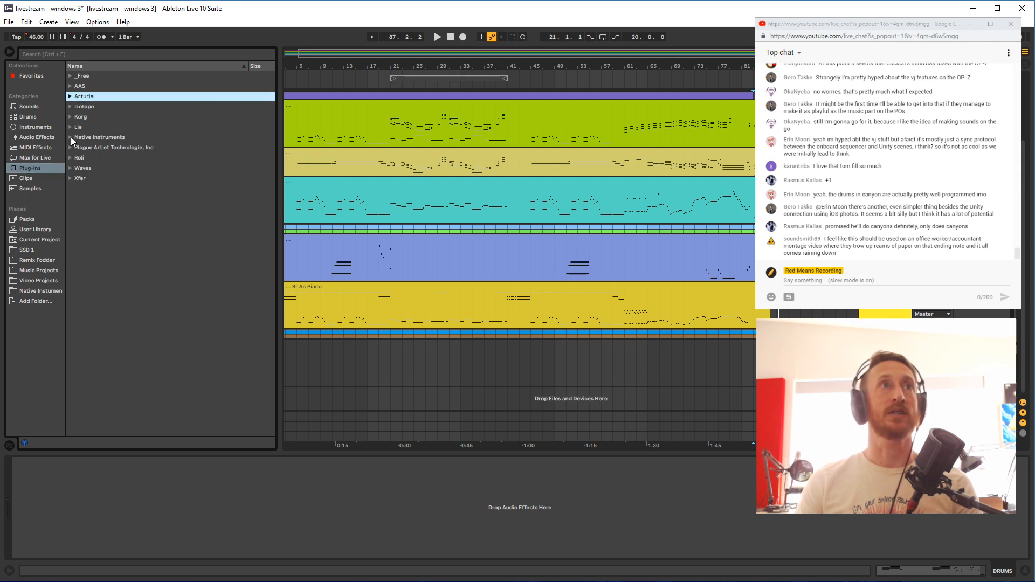
click(70, 107)
scroll(117, 251, down, 10)
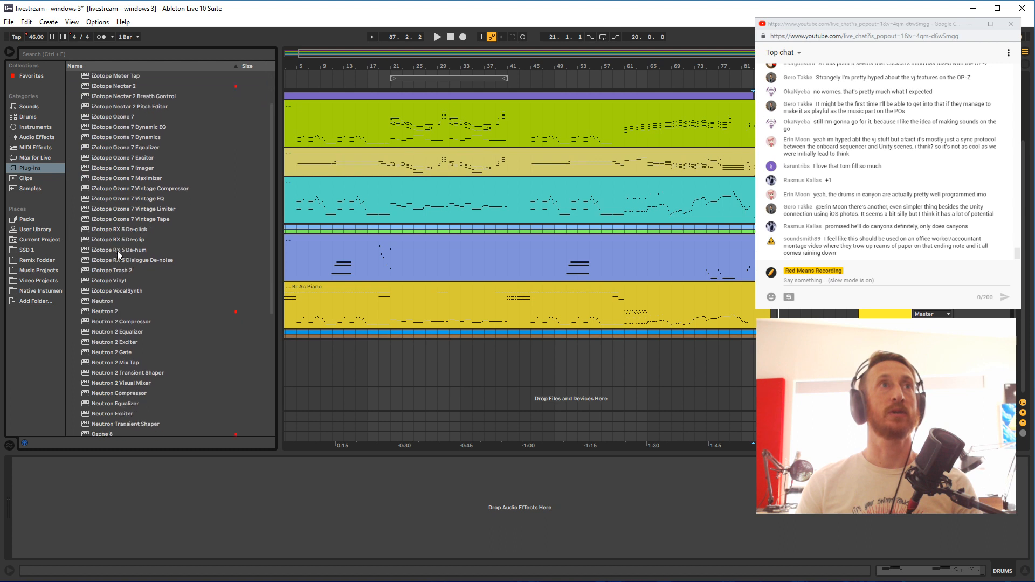
scroll(114, 269, up, 2)
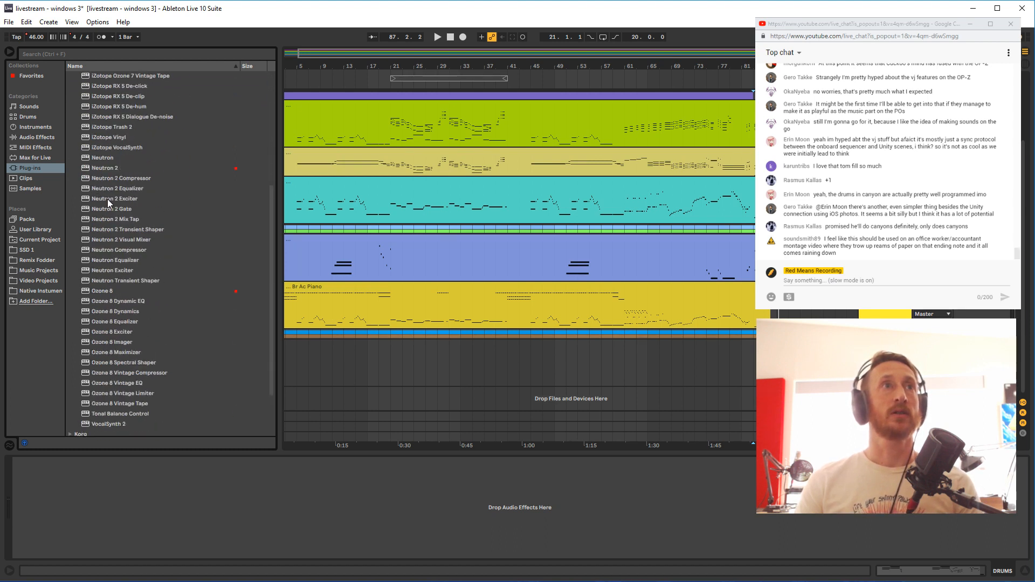
drag(106, 172, 419, 279)
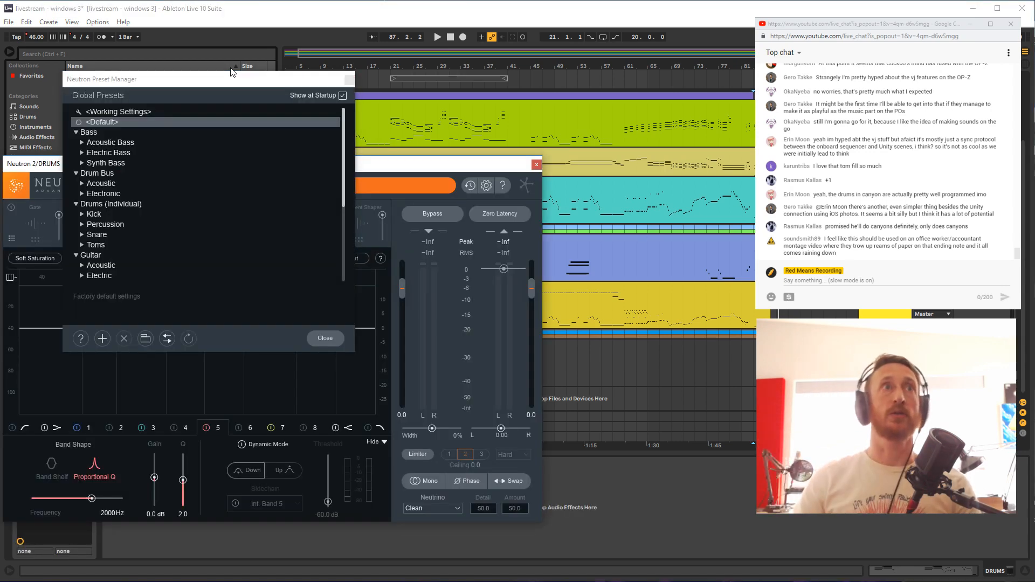
Close the Neutron preset manager and the Neutron 2 window on DRUMS
click(351, 82)
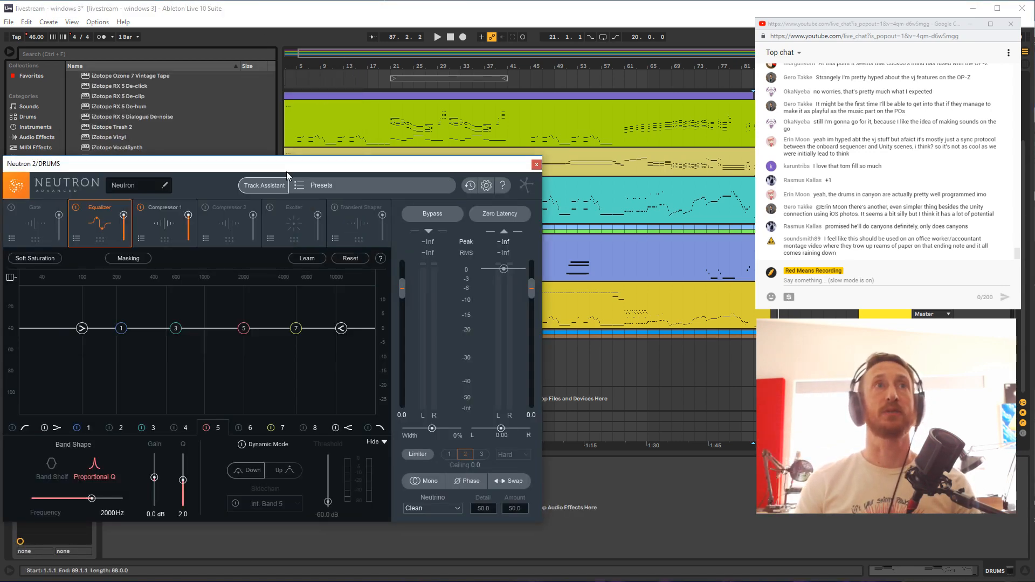
drag(287, 164, 373, 117)
click(624, 118)
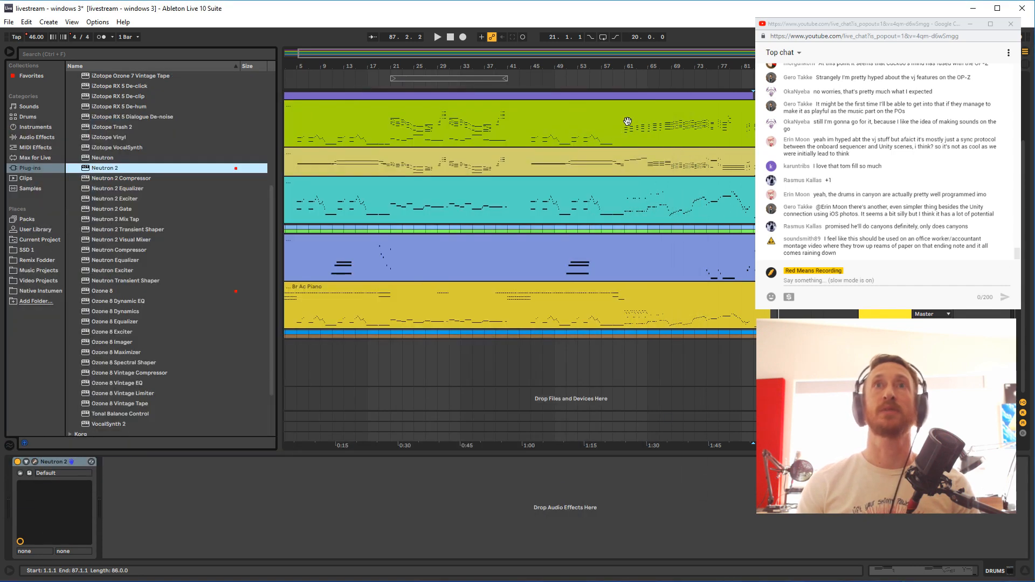
Put the bass track into a group, name the group BASS and fold it
scroll(625, 121, up, 3)
scroll(519, 243, down, 2)
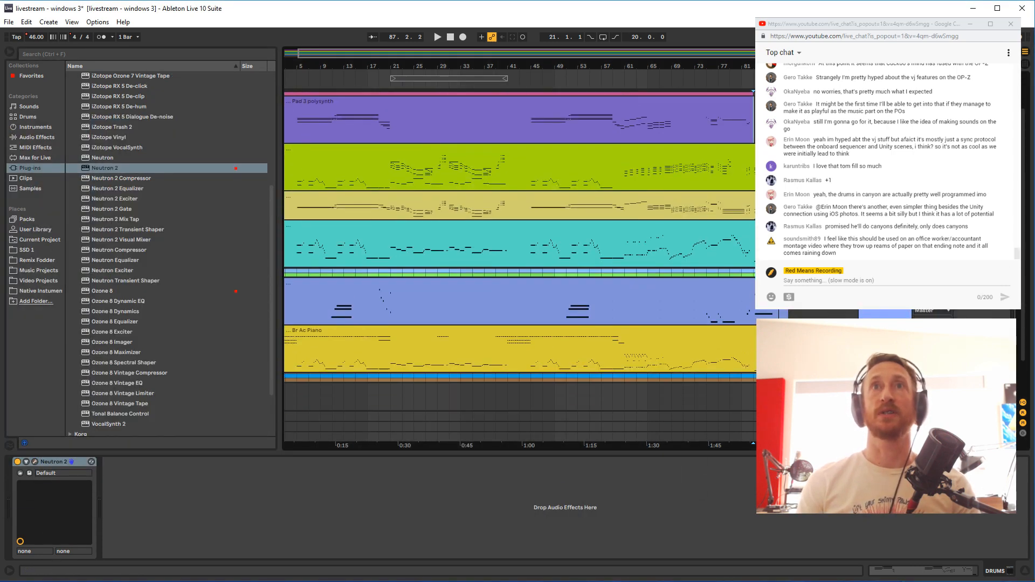
scroll(519, 238, down, 1)
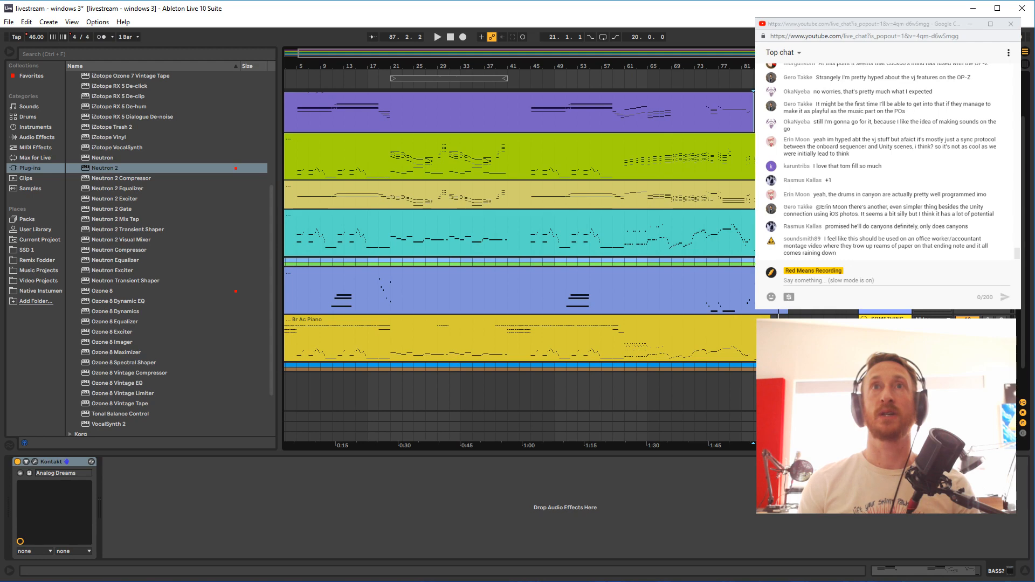
right_click(887, 309)
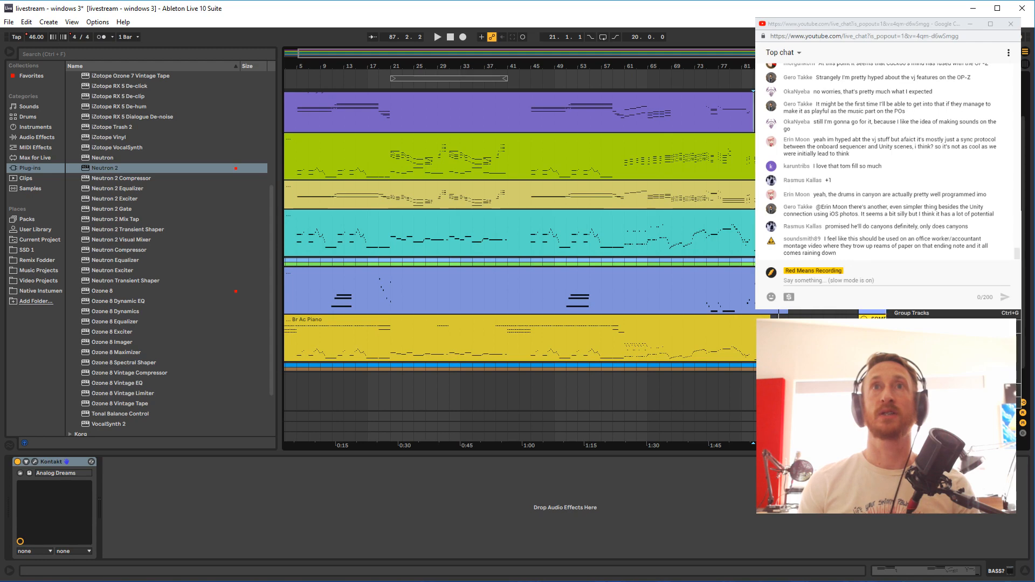
click(944, 311)
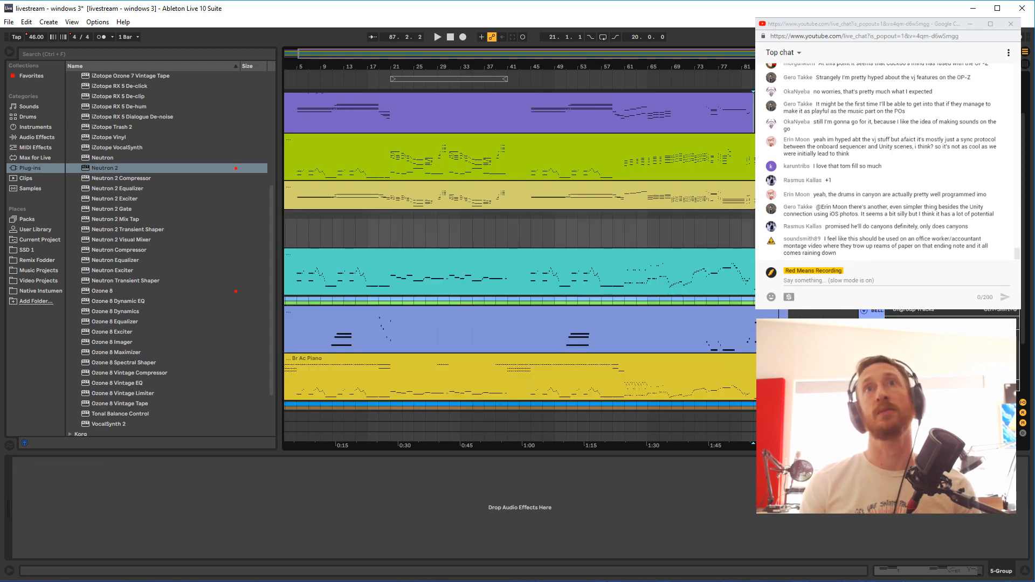
key(Escape)
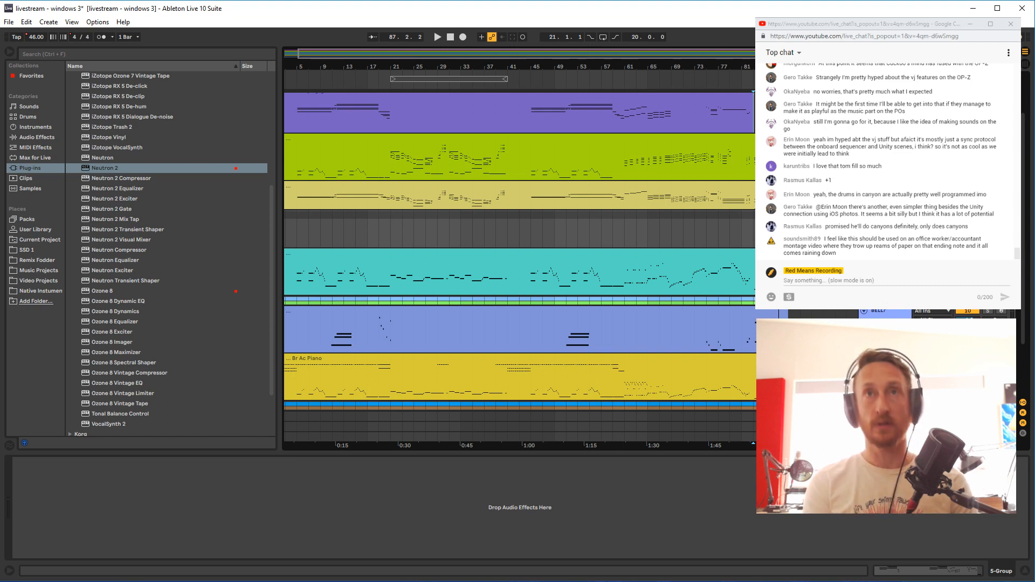
key(ctrl+z)
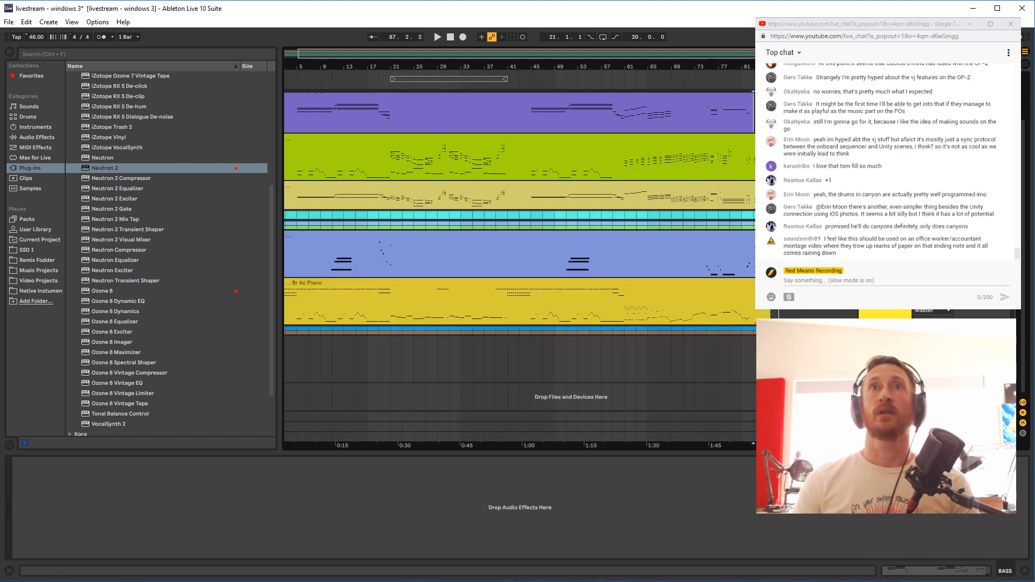
Rename the Solo Group as SYNTHS 1 and play the arrangement briefly from bar 83
right_click(895, 324)
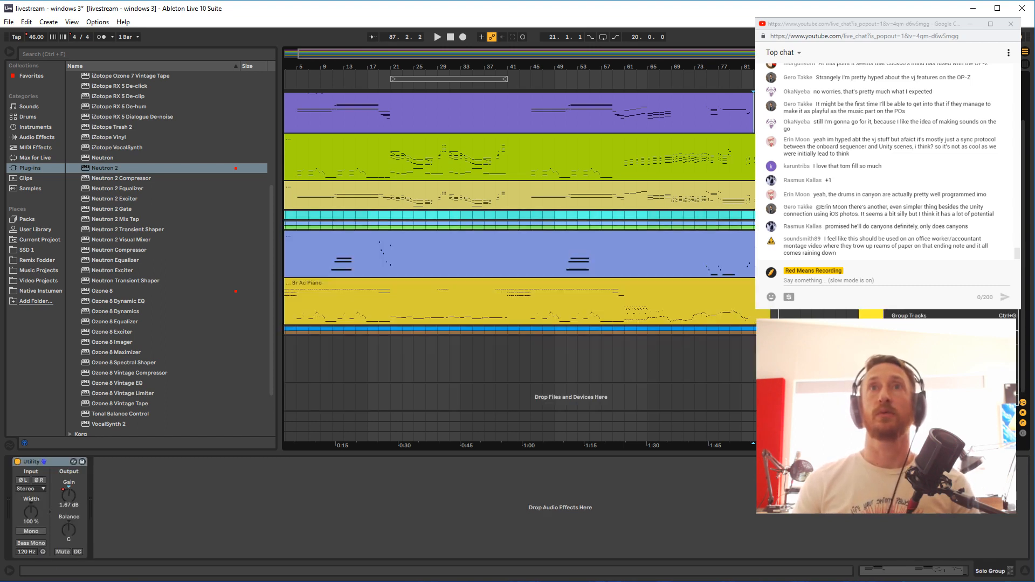
key(Escape)
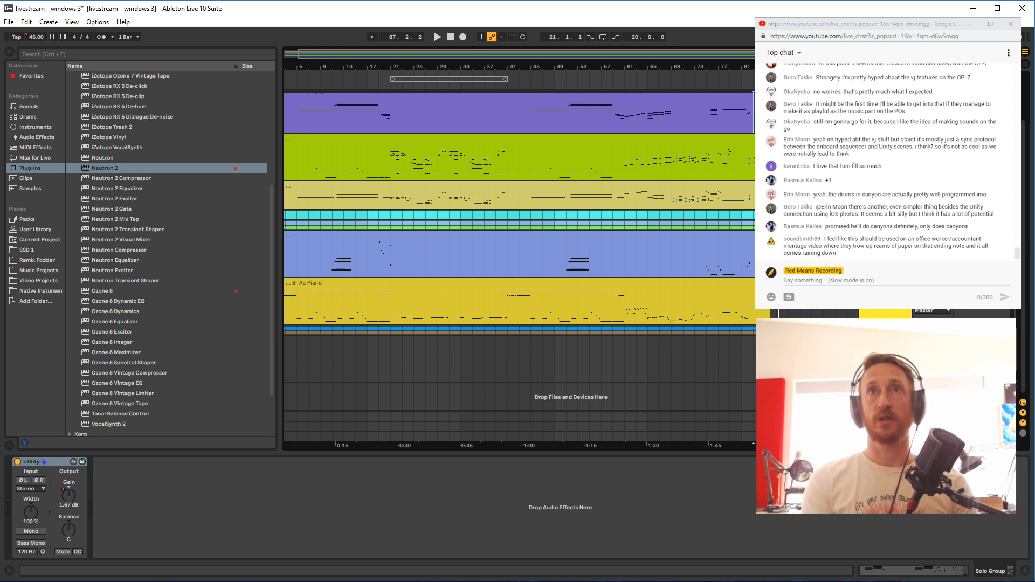
click(884, 314)
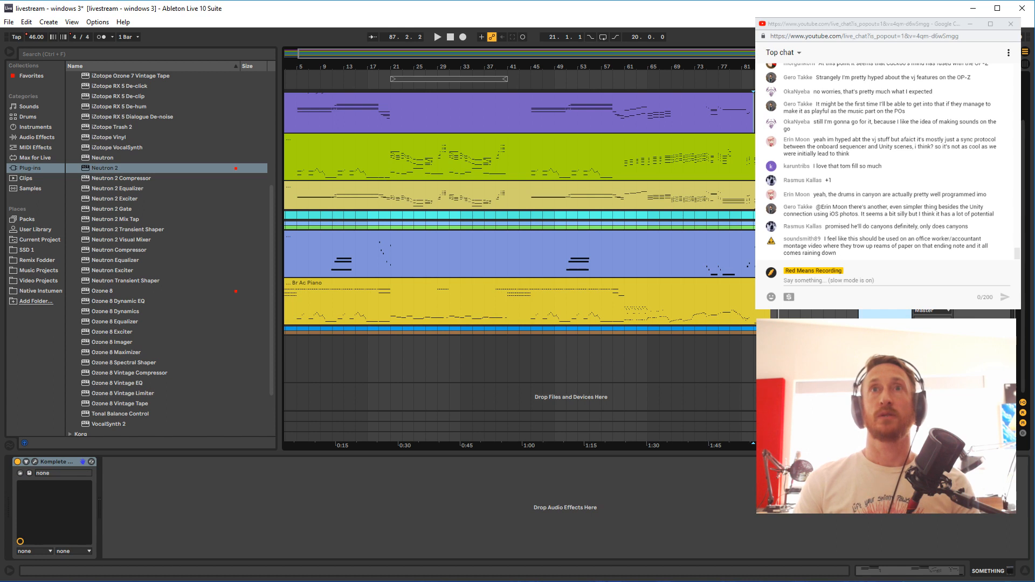
key(space)
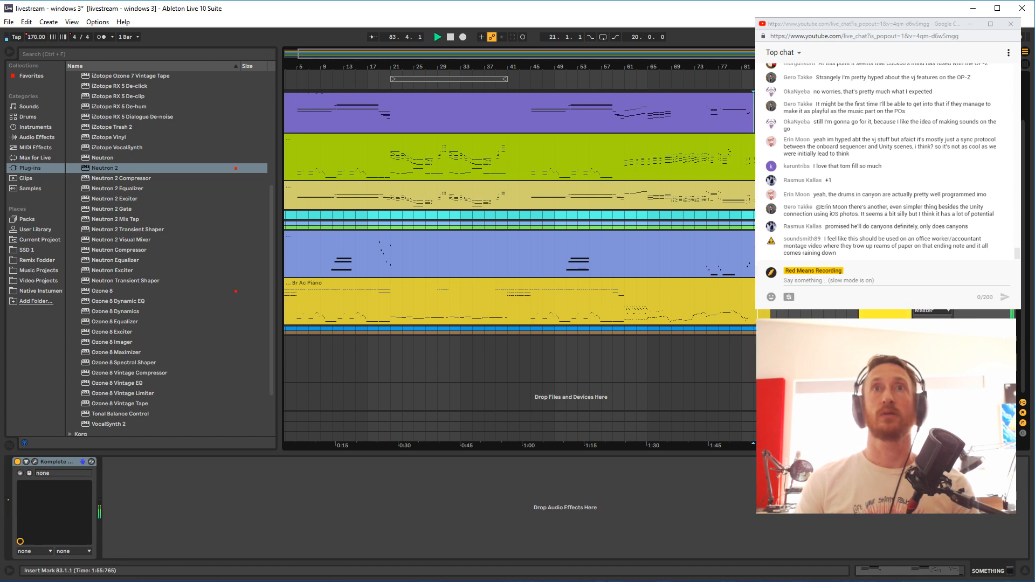
key(space)
Move the BELL? track into the SYNTHS 1 group, below the El Gr Piano track
scroll(518, 227, up, 2)
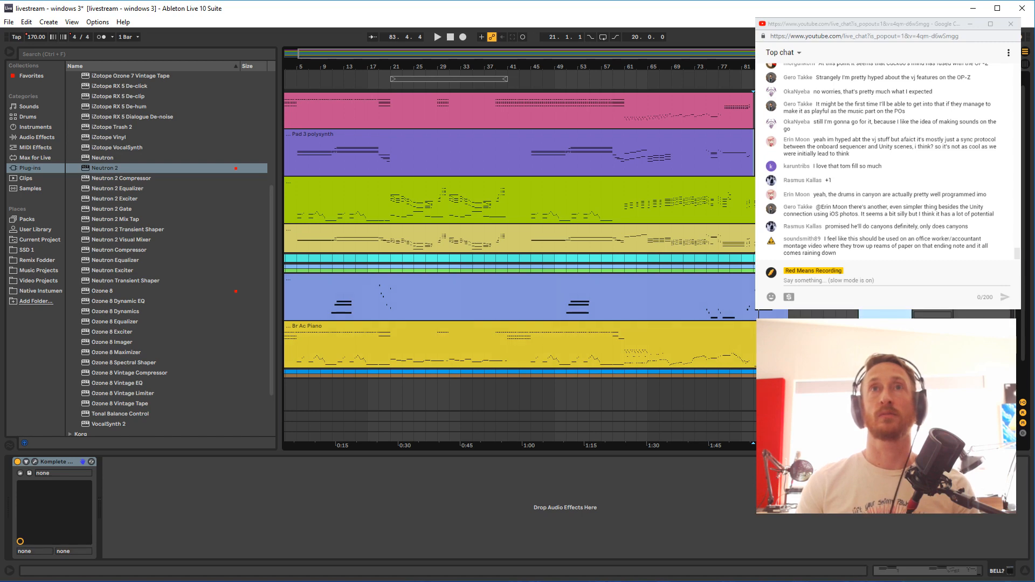
drag(759, 310, 760, 313)
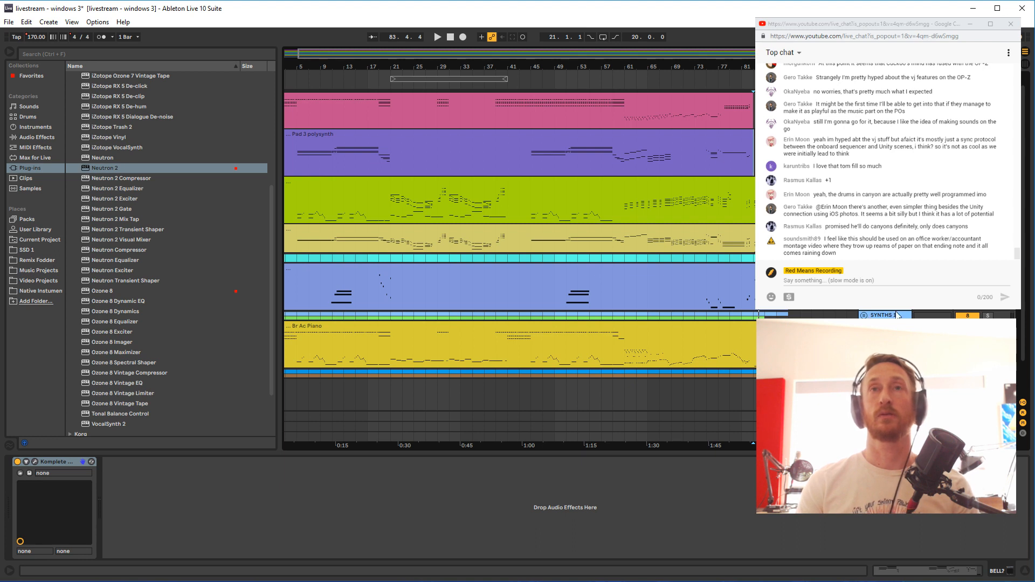
drag(760, 313, 866, 316)
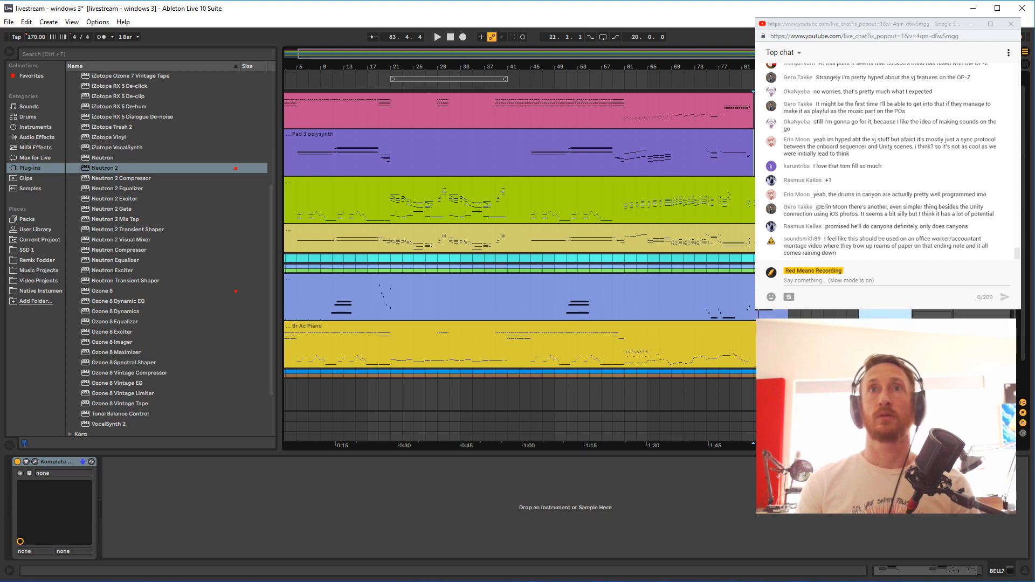
scroll(518, 243, down, 2)
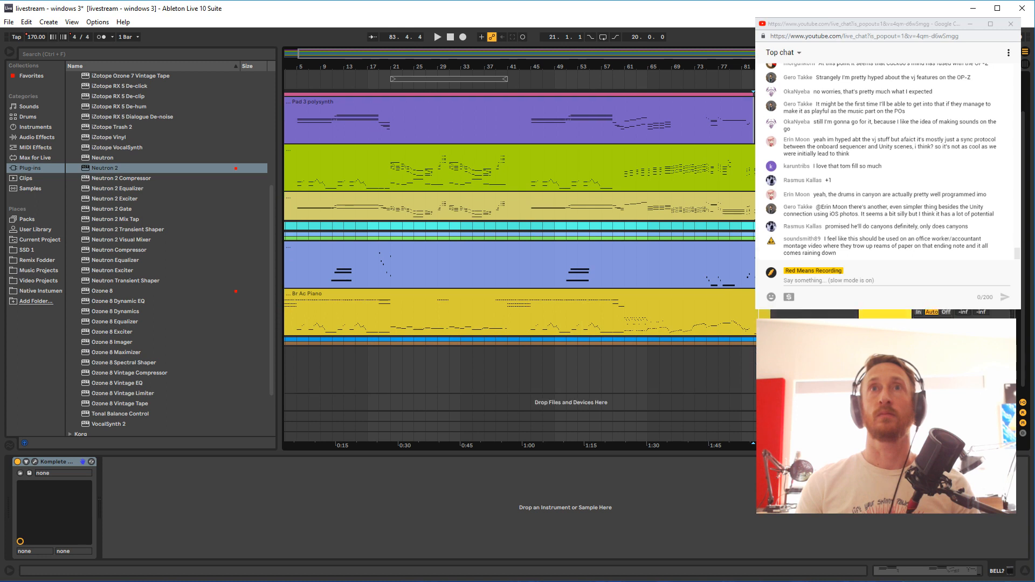
scroll(518, 243, down, 2)
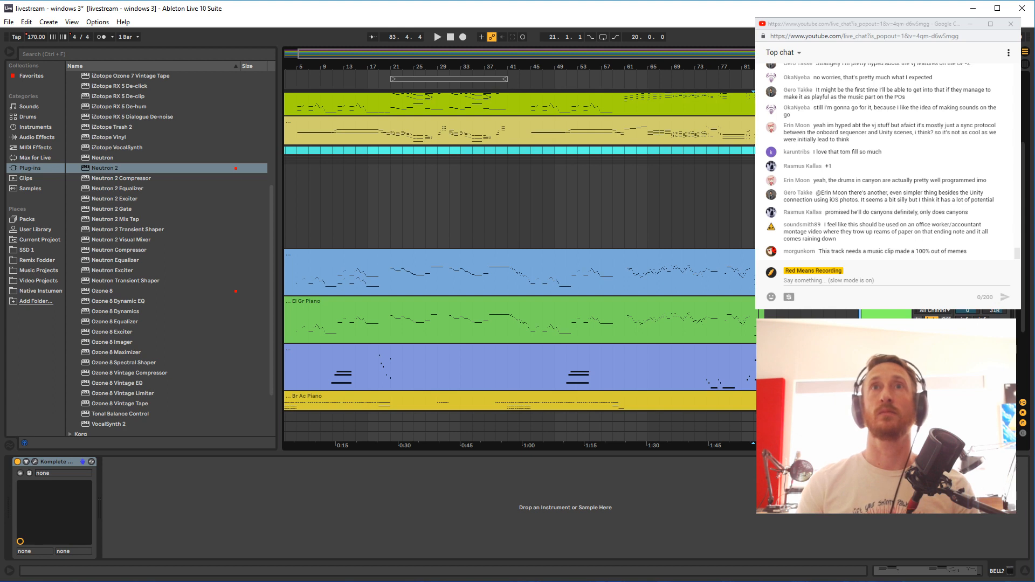
Group the Brass and LEAD tracks and name the group BRASS LEAD
scroll(518, 243, up, 3)
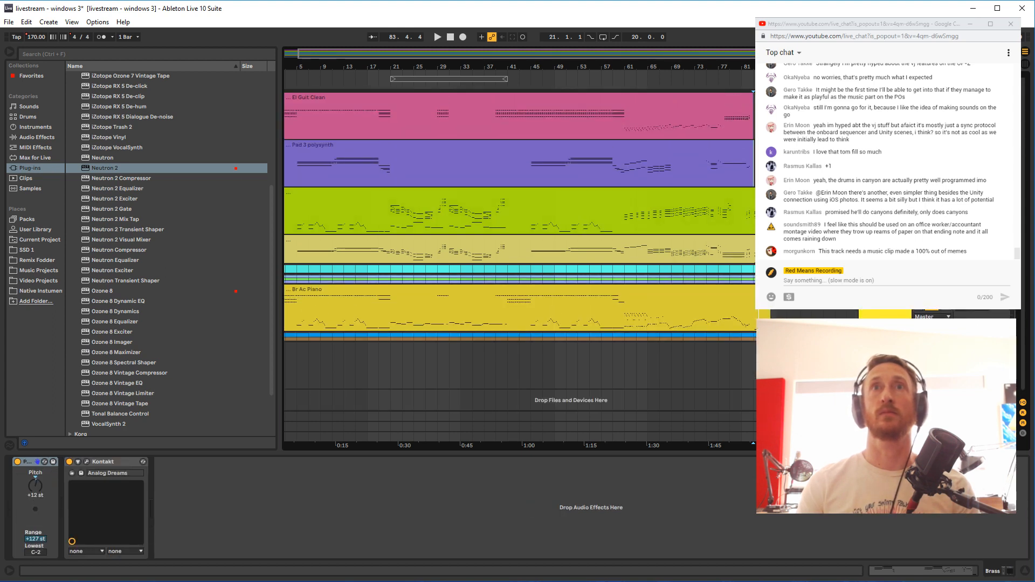
key(Down)
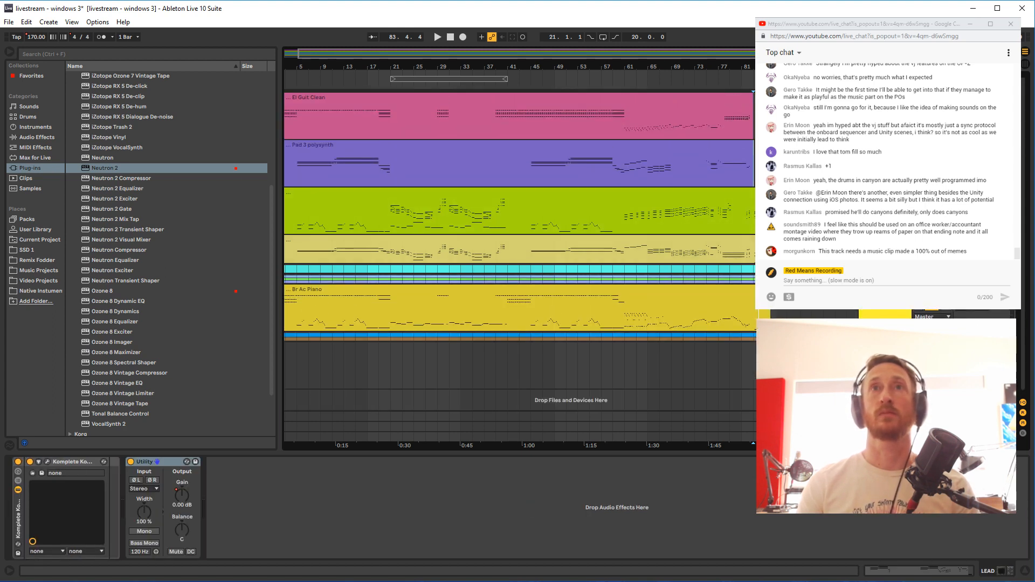
key(ctrl+g)
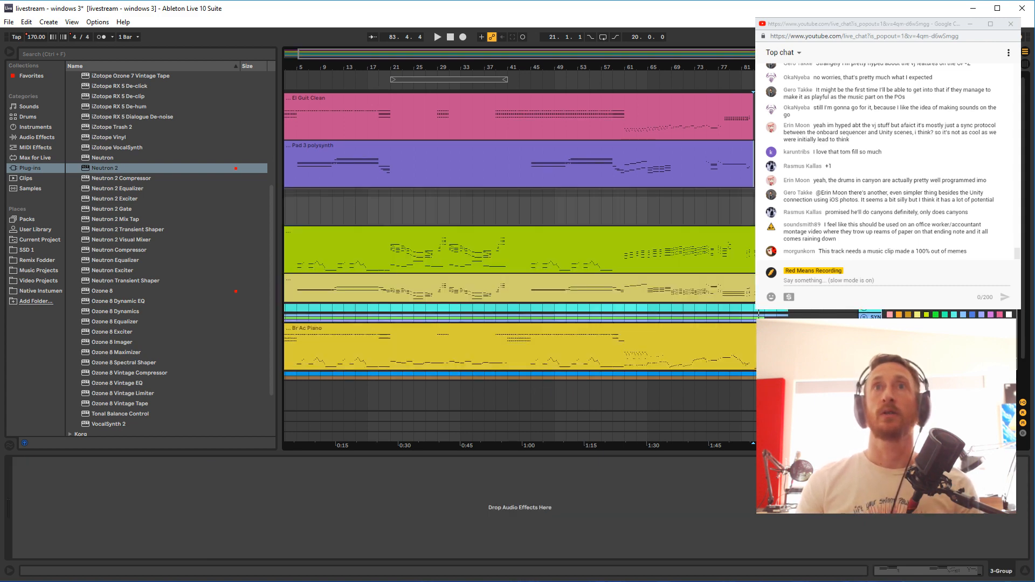
click(945, 333)
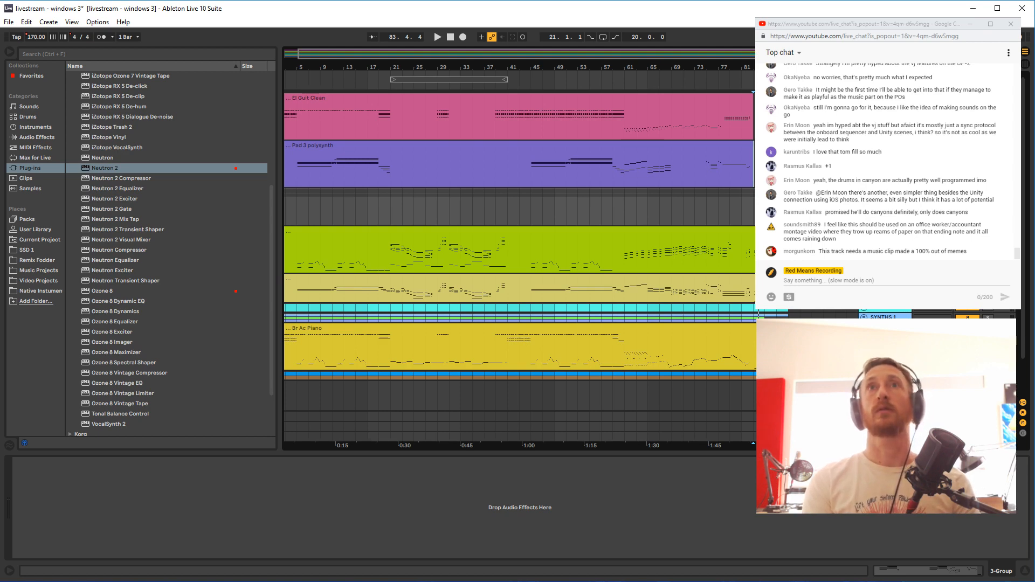
key(Return)
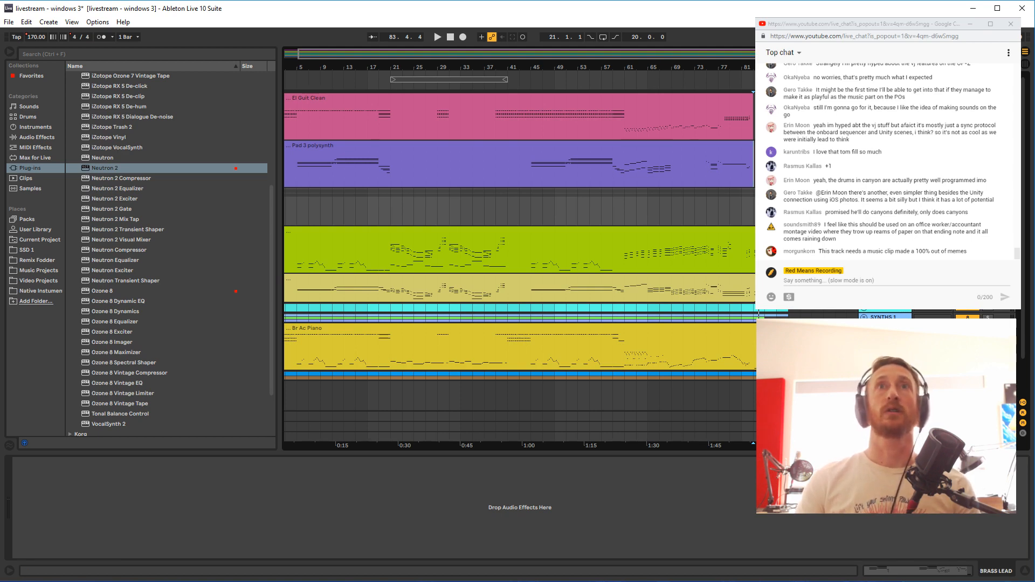
Move the PAD track into the SYNTHS 1 group and the Br Ac Piano track into the BRASS LEAD group
scroll(520, 243, down, 2)
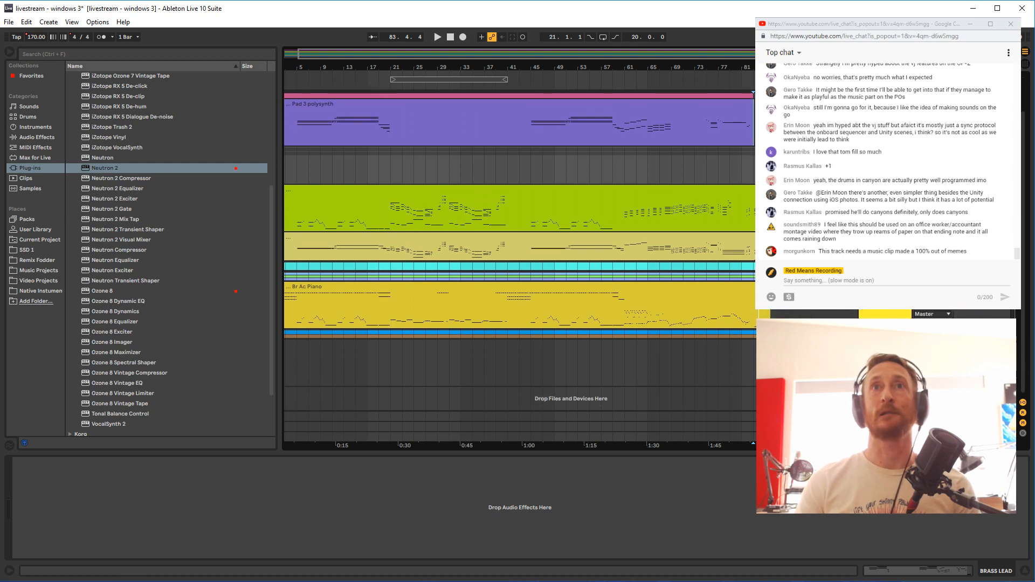
click(518, 124)
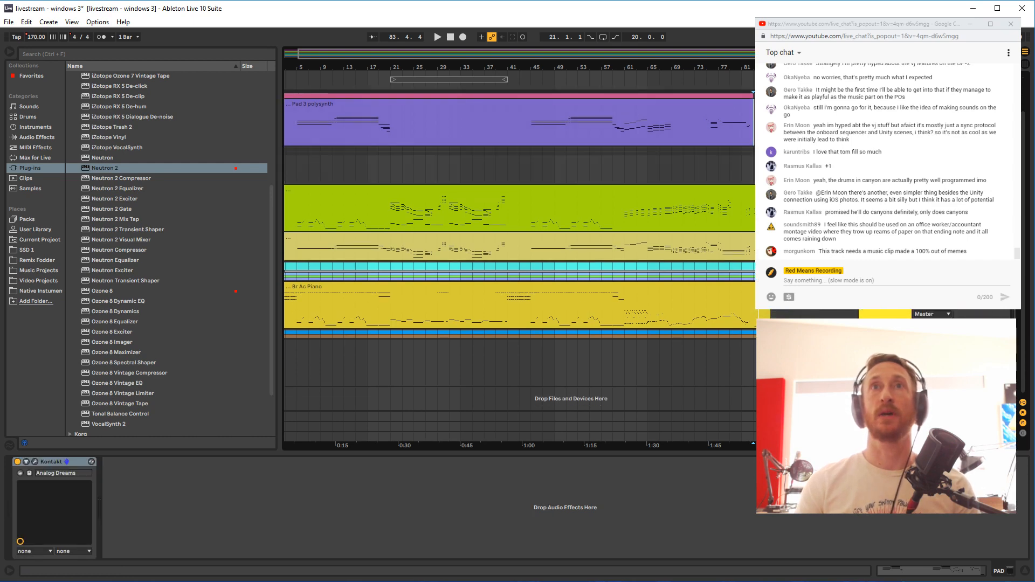
drag(884, 104, 885, 228)
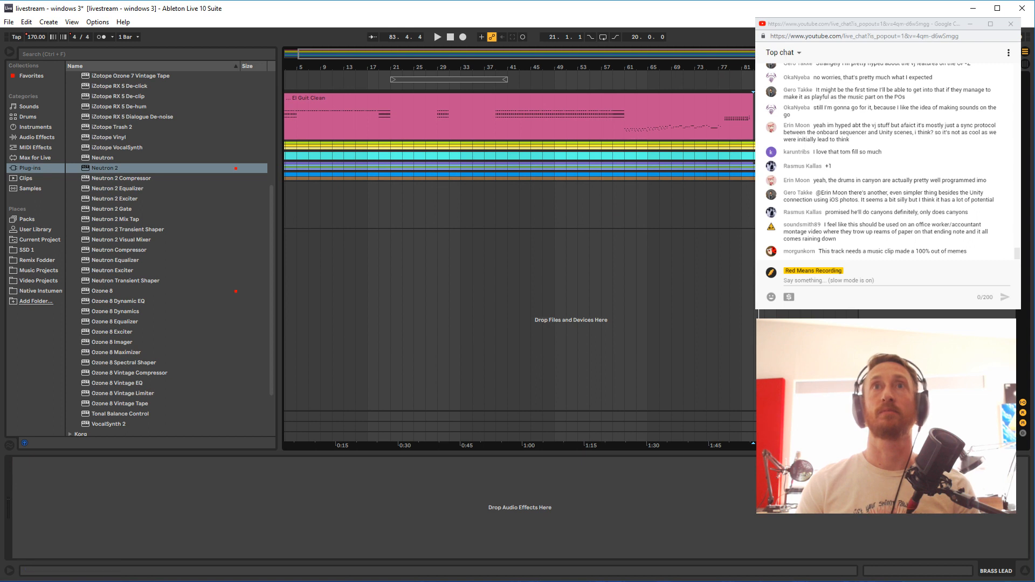
Unfold the BRASS LEAD group and play the arrangement from bar 67
click(864, 146)
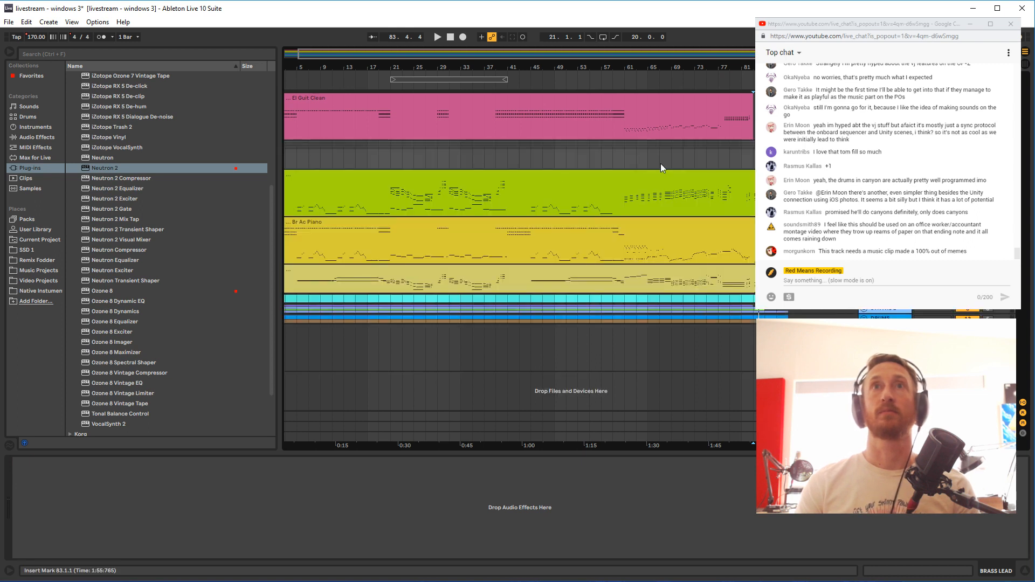
click(660, 202)
key(space)
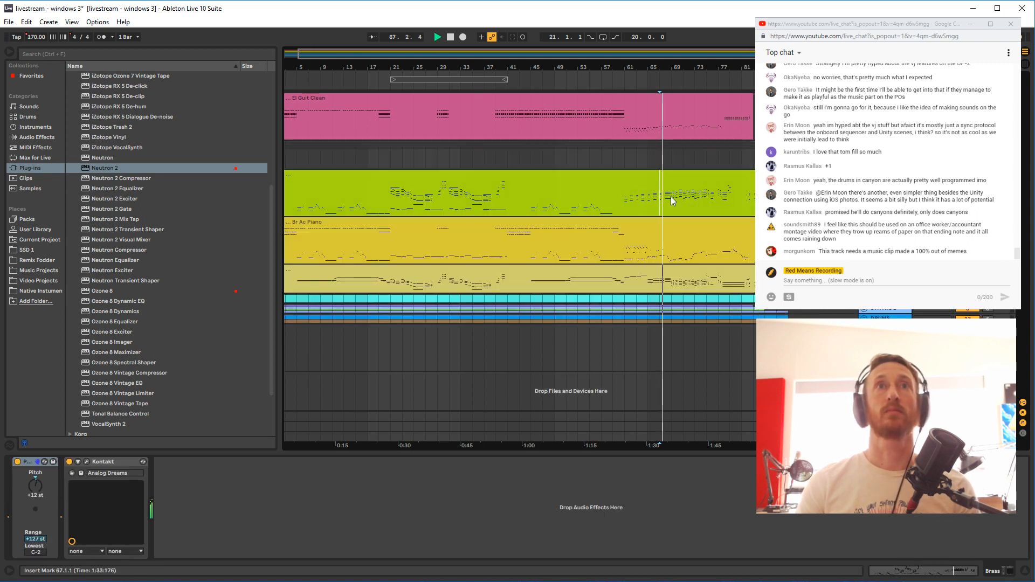
Add Neutron 2 to the BRASS LEAD group
click(591, 151)
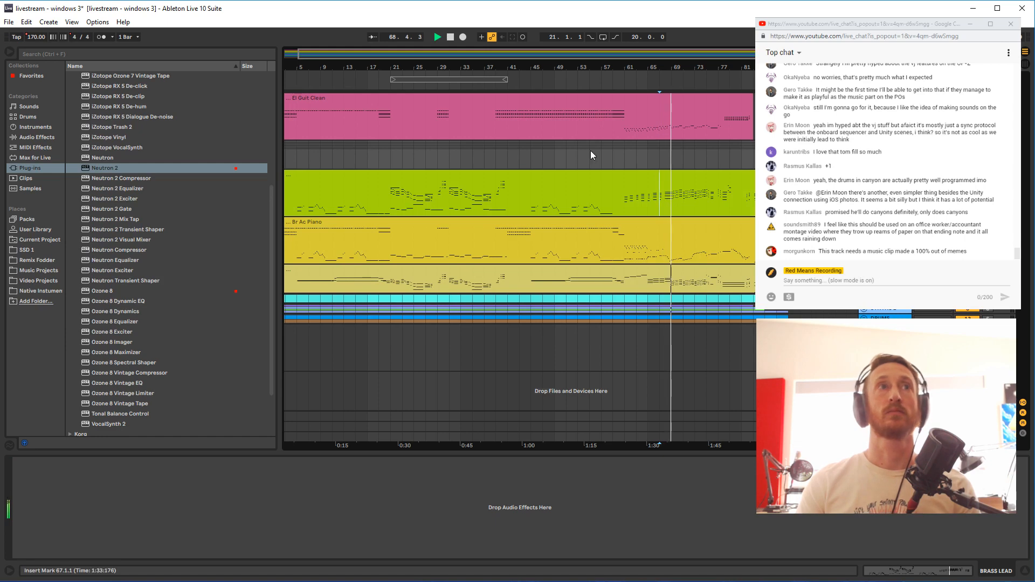
click(104, 172)
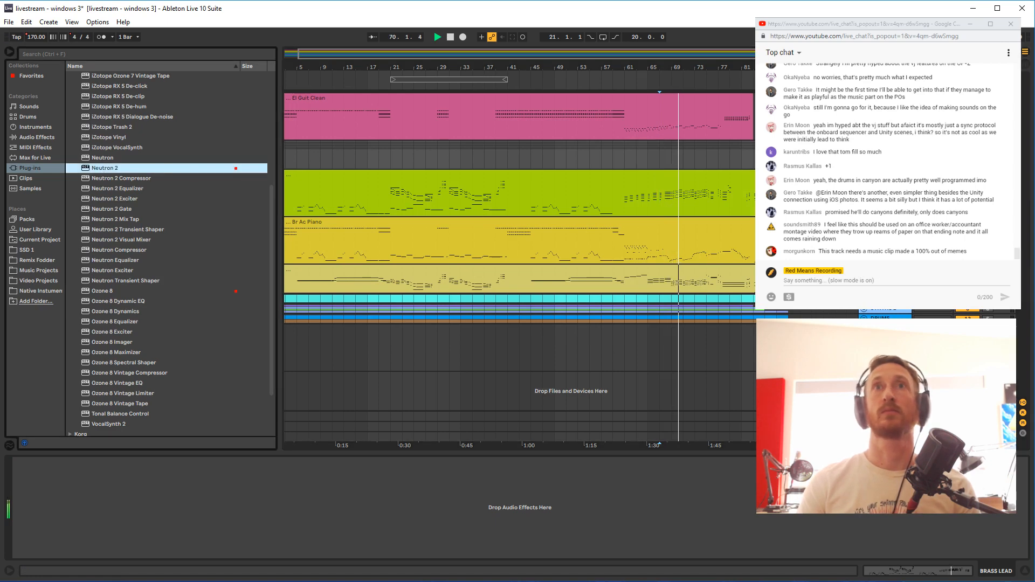
key(Return)
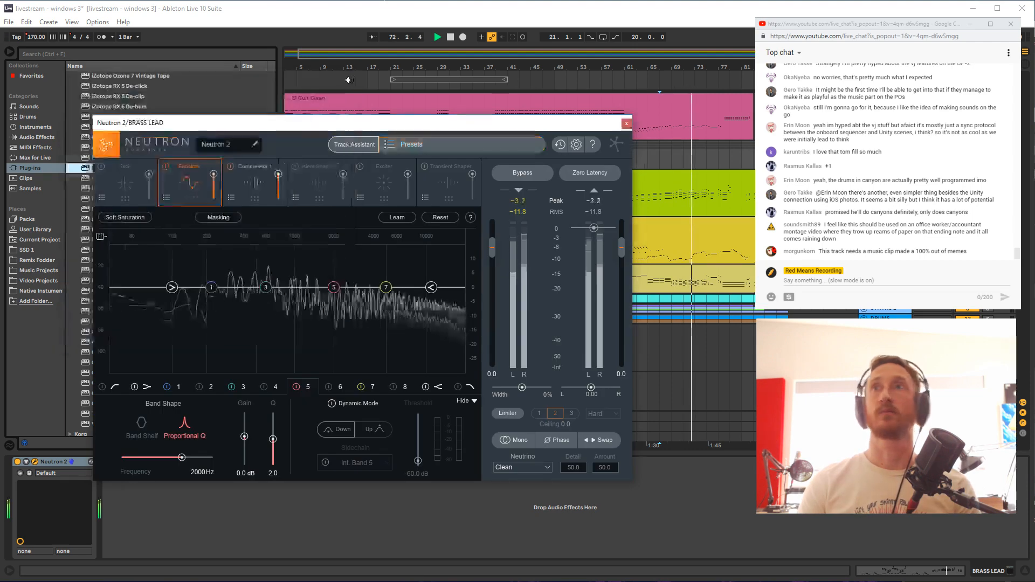
drag(387, 124, 353, 108)
Run Track Assistant on BRASS LEAD with Auto-Detect, Balanced style and Medium intensity while playing from bar 63, and accept its suggestion
click(322, 129)
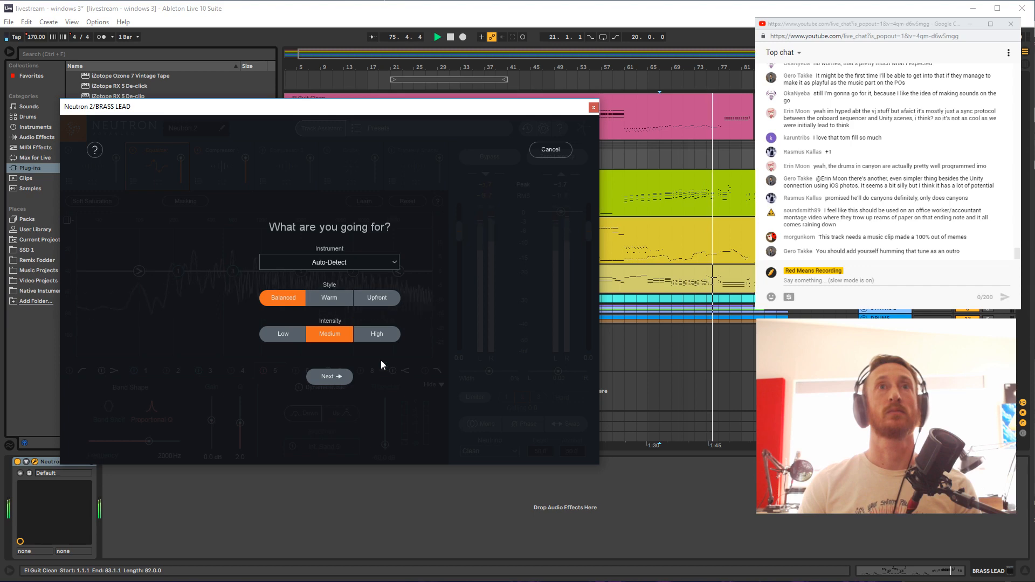
click(650, 198)
key(space)
click(884, 146)
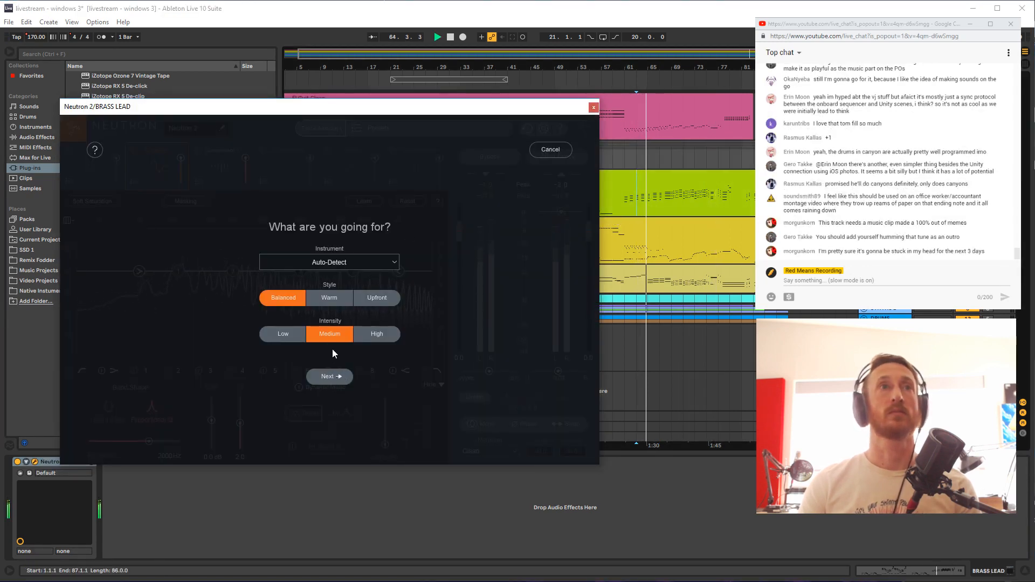
click(332, 377)
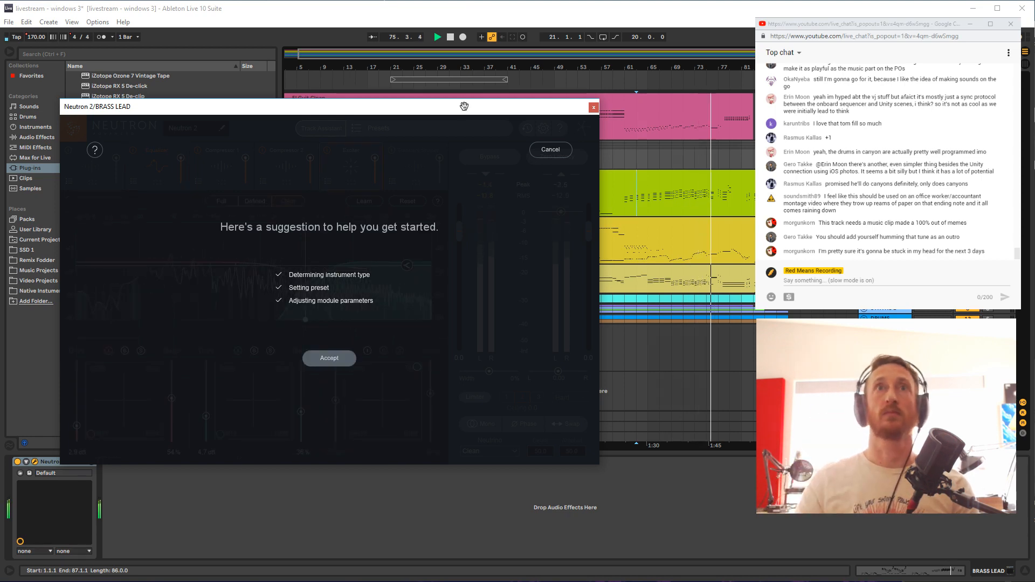
click(330, 358)
Replay from bar 65 while examining the suggested Equalizer, Compressor 1 and Compressor 2 settings for BRASS LEAD
key(space)
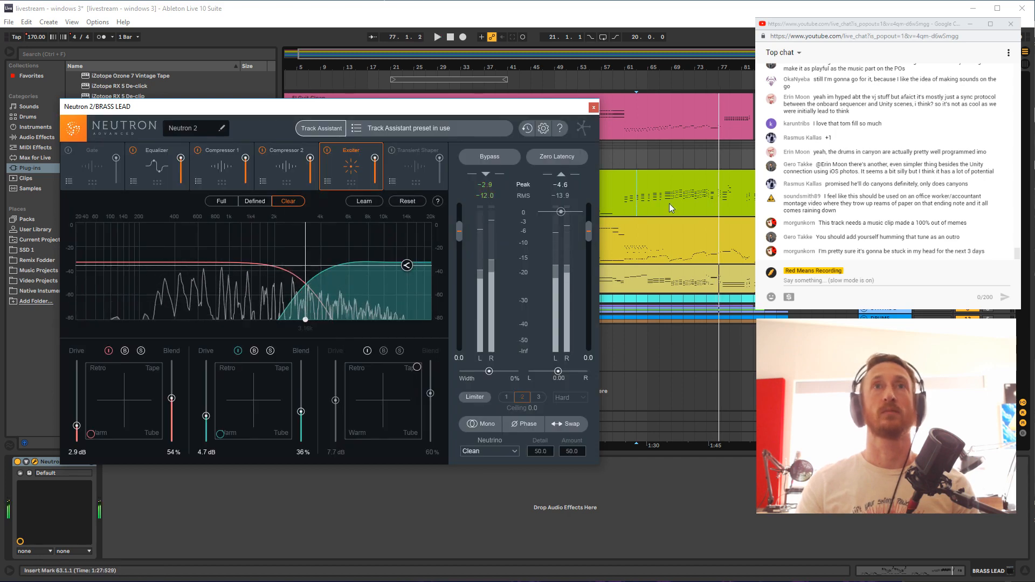
click(648, 207)
key(space)
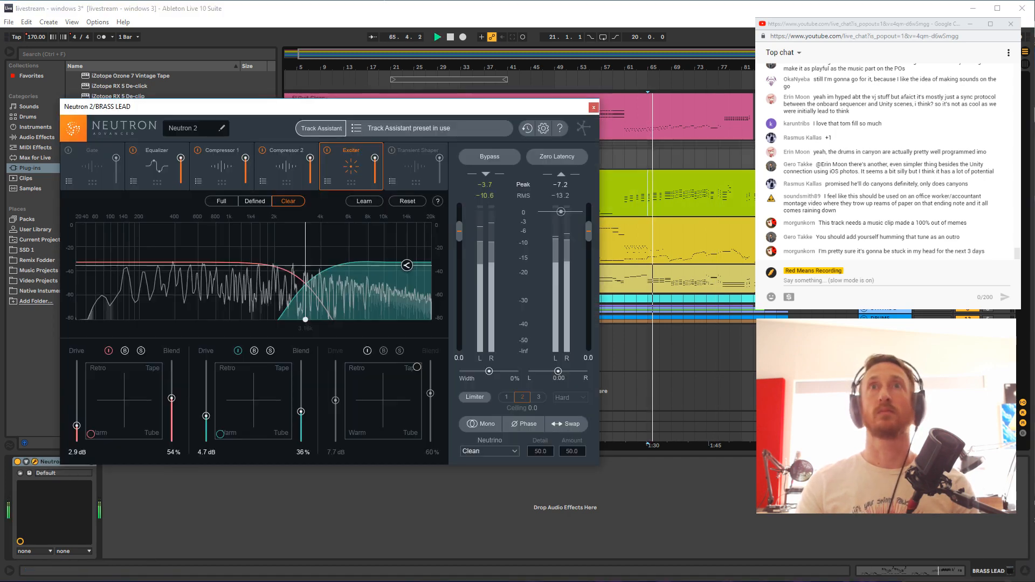
click(159, 165)
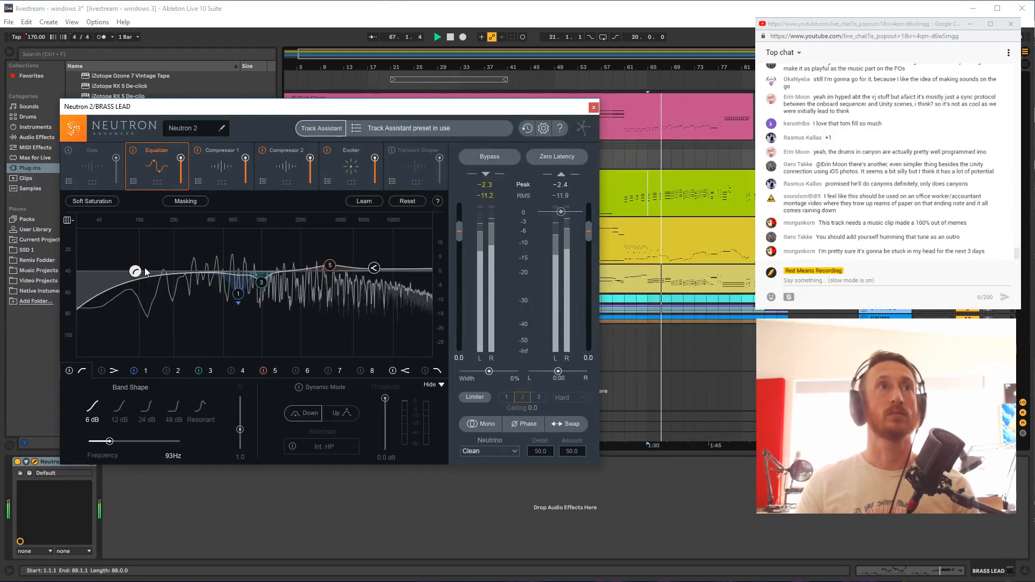
click(222, 178)
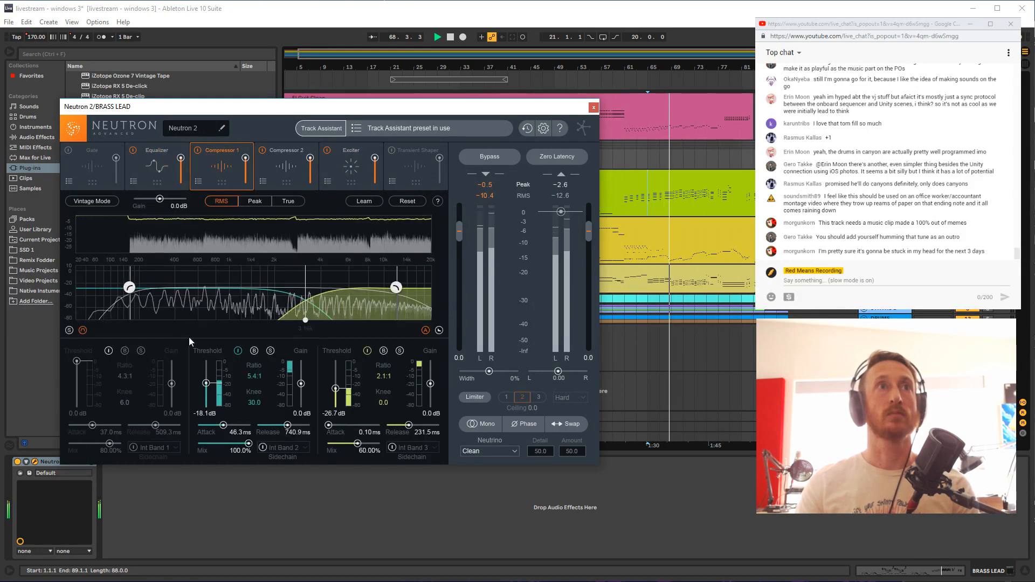
click(286, 167)
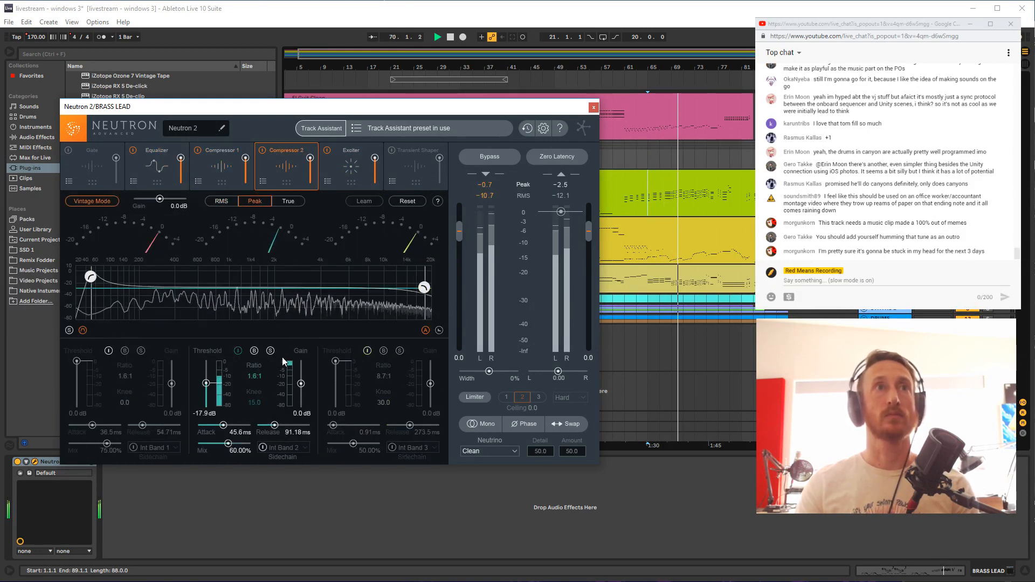
Switch off the Exciter module on BRASS LEAD, close the plug-in window and replay the section from bar 65
click(346, 159)
click(326, 151)
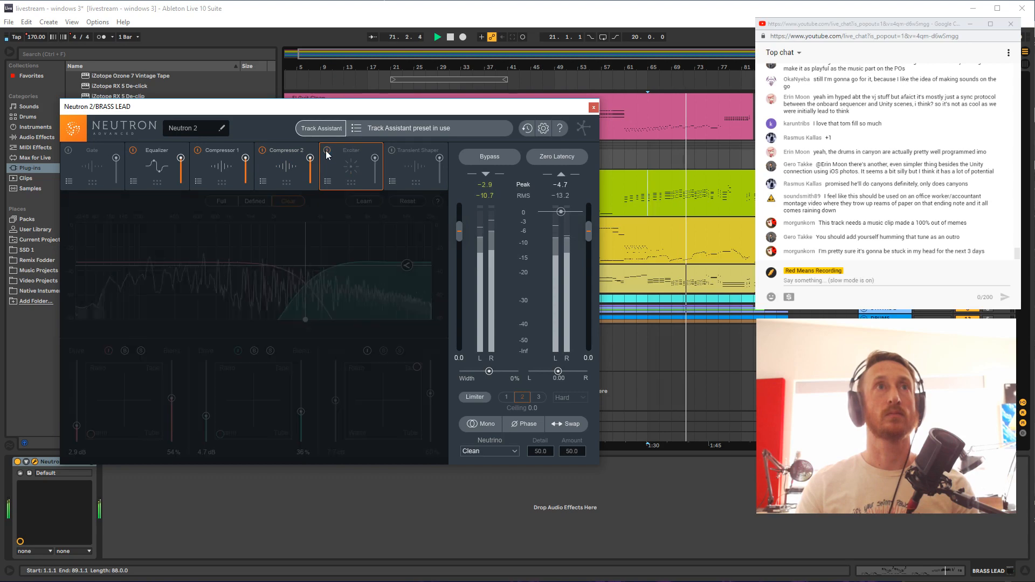
click(594, 107)
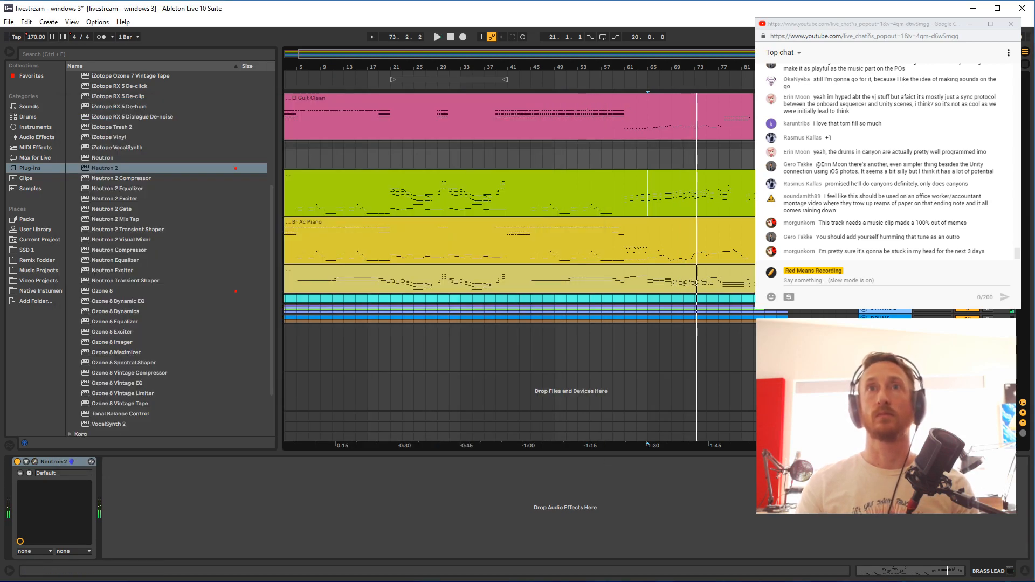
click(697, 308)
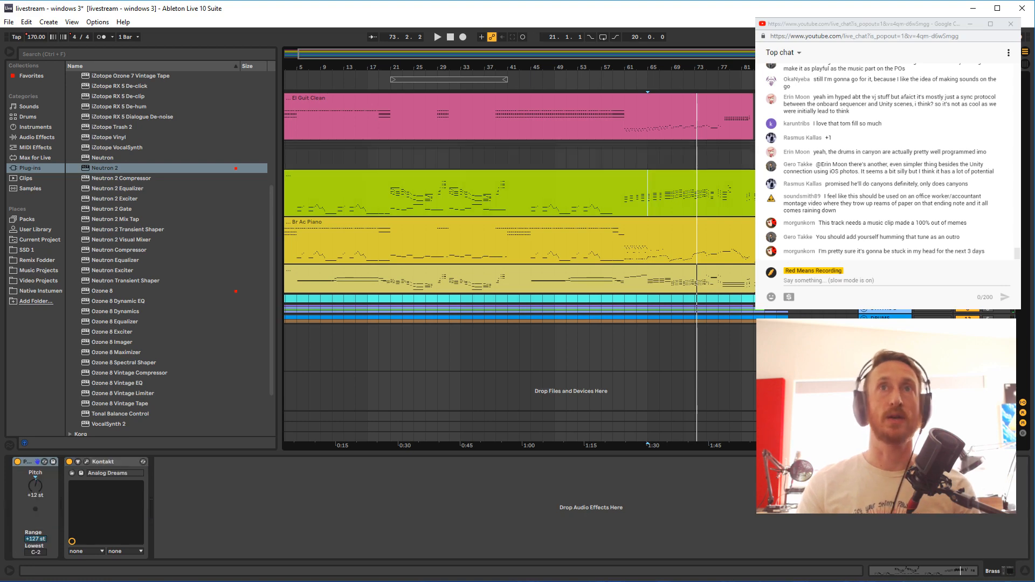
key(space)
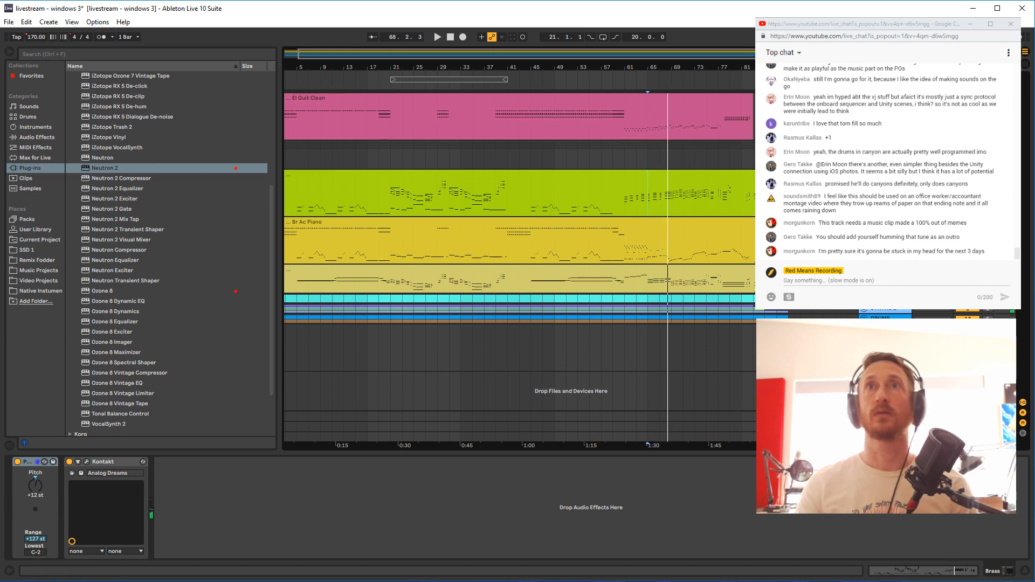
Fold the BRASS LEAD group and add Neutron 2 to the BASS group, dismissing the preset manager
click(864, 145)
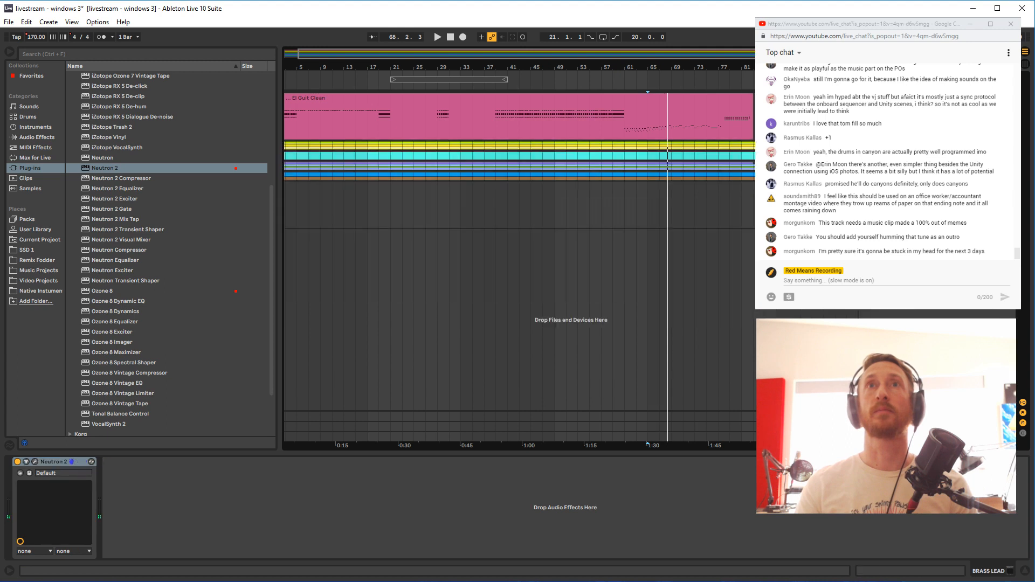
click(864, 156)
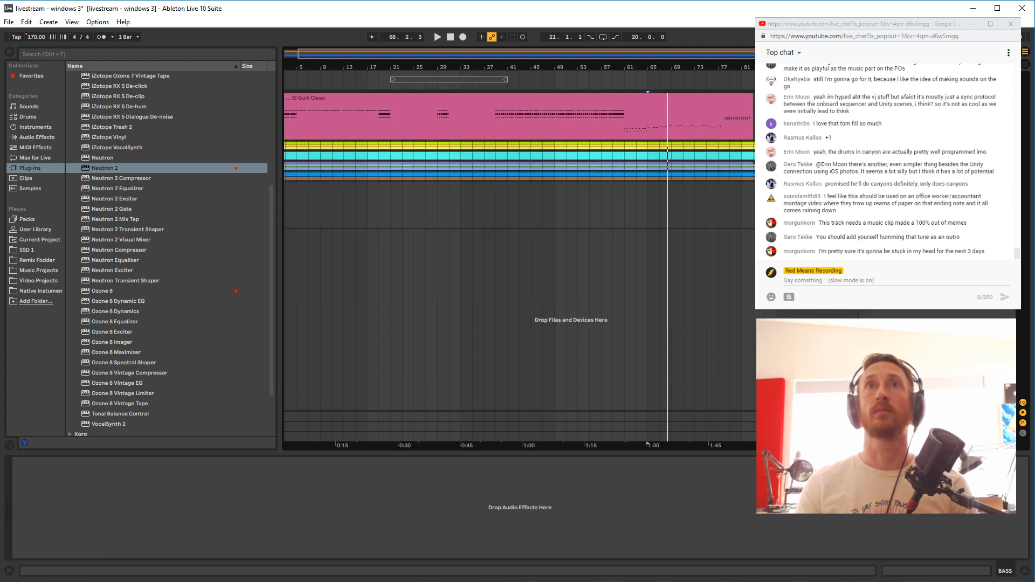
drag(104, 168, 514, 170)
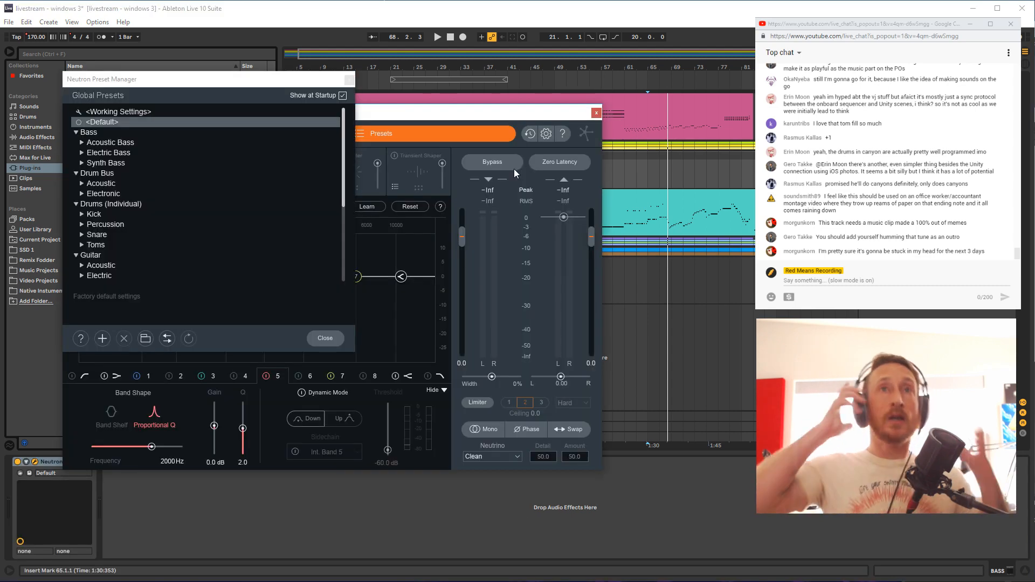
click(349, 79)
Run Track Assistant on BASS with Auto-Detect, Upfront style and Medium intensity while playing from bar 69, and accept its suggestion
click(317, 136)
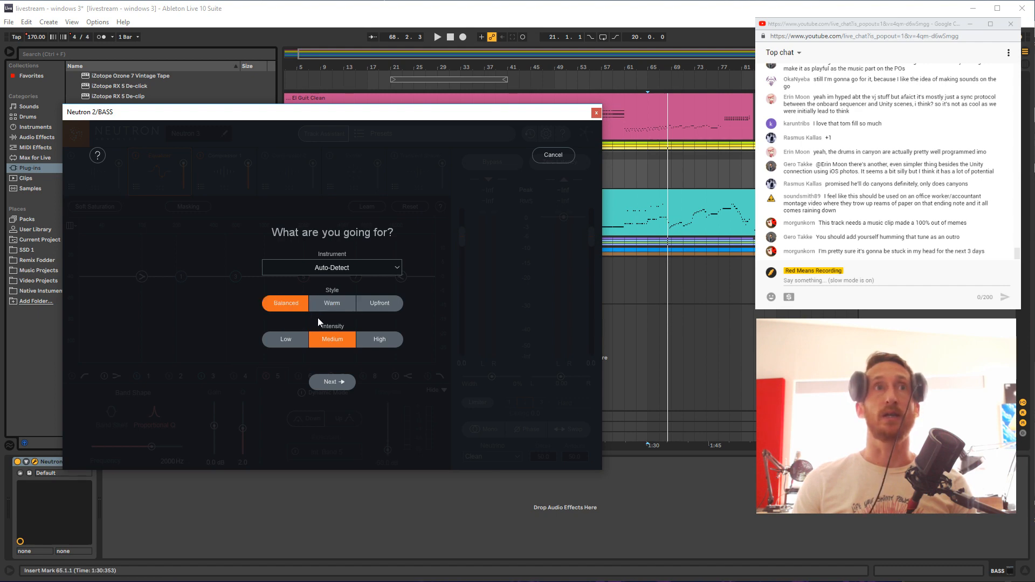
click(376, 303)
double_click(659, 53)
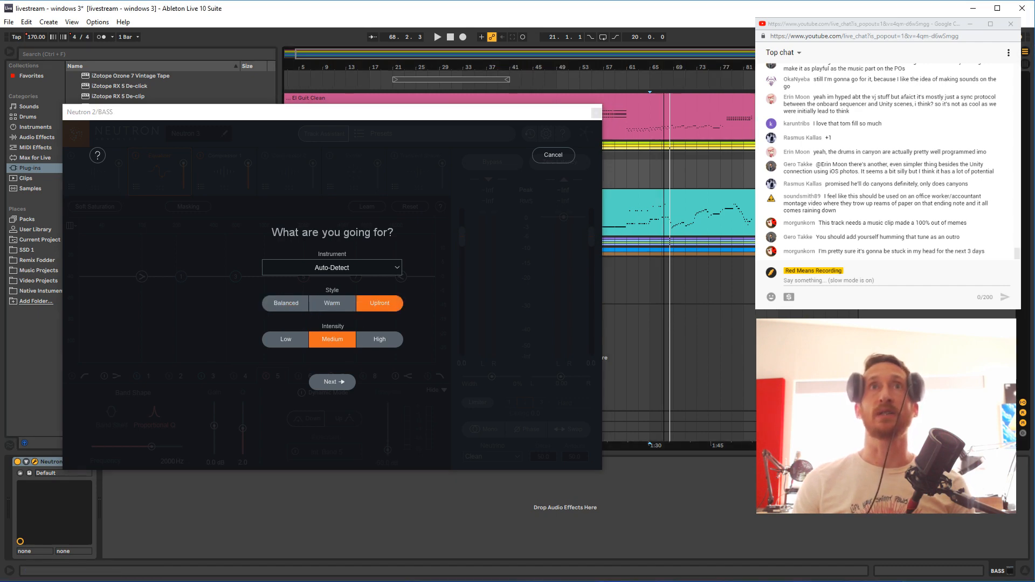
drag(515, 124, 557, 298)
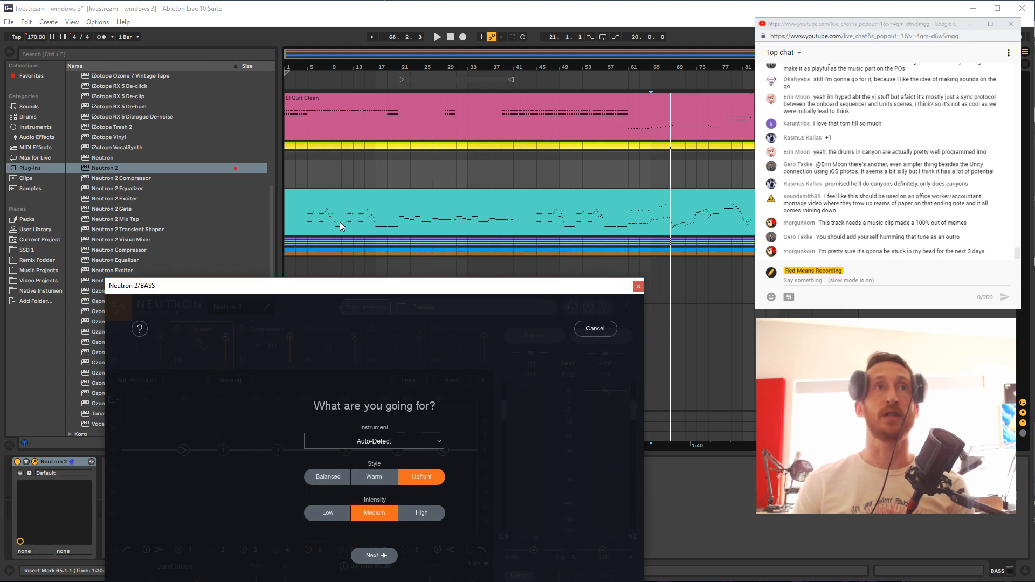
key(space)
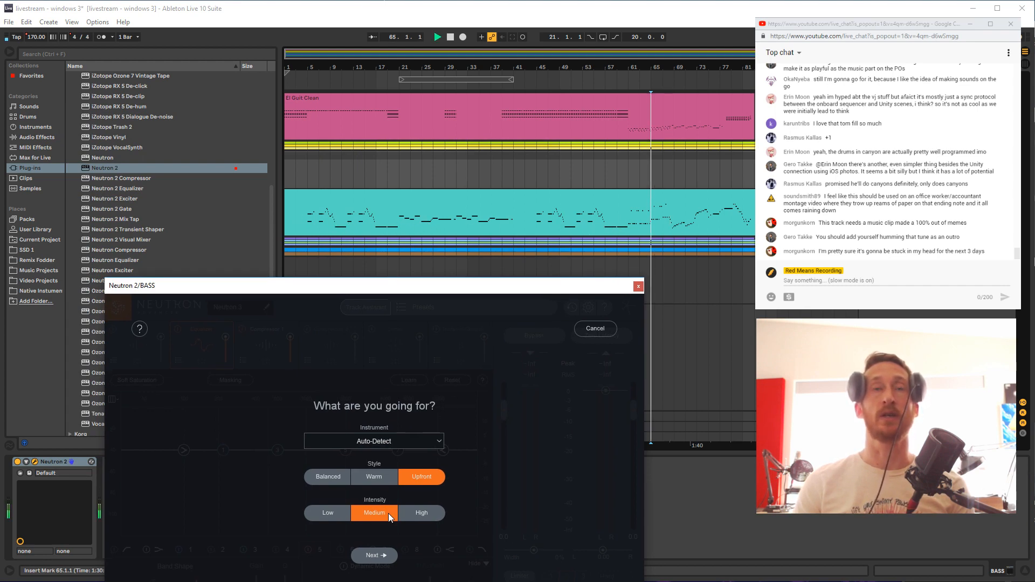
click(995, 194)
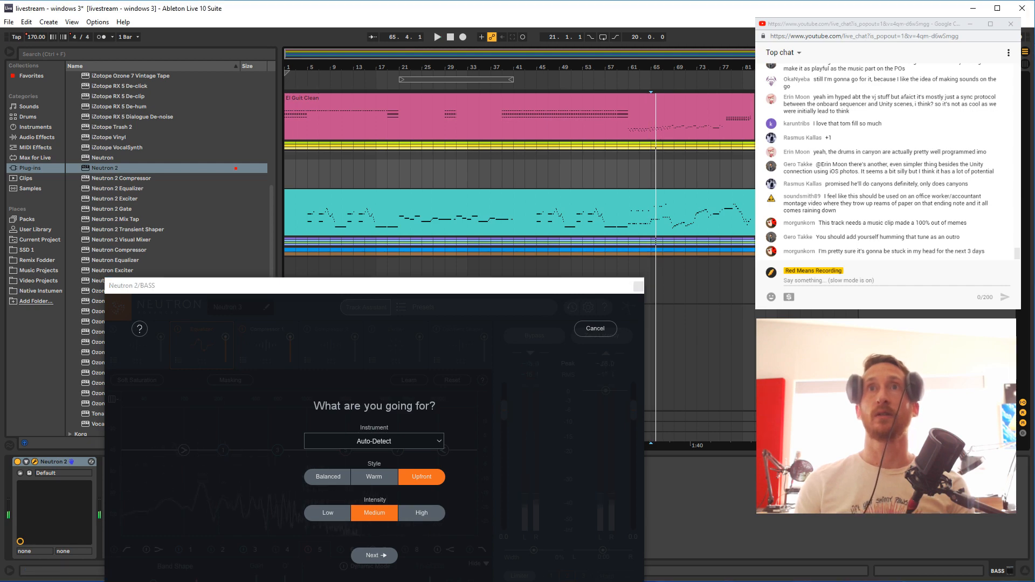
click(671, 228)
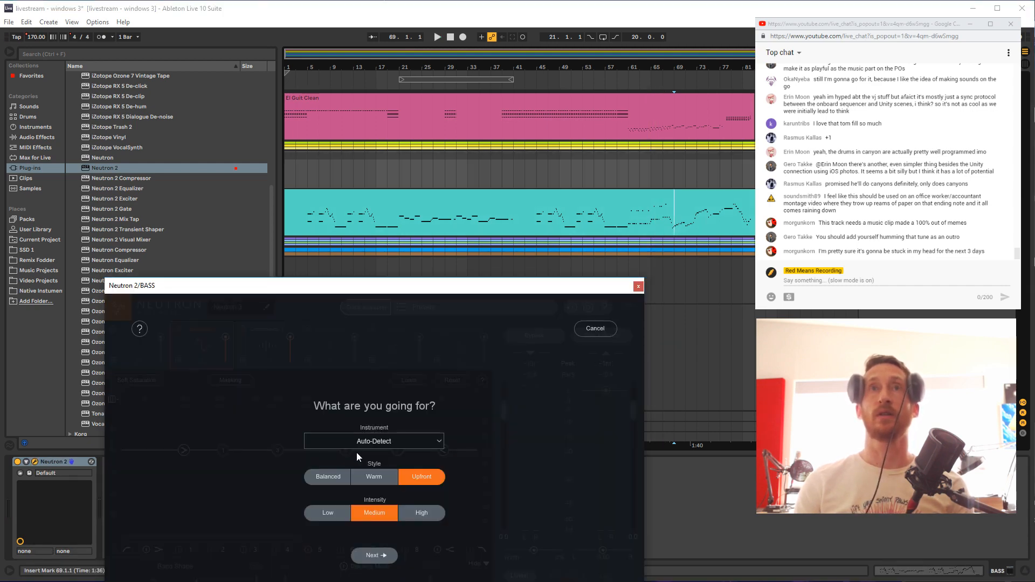
key(space)
click(371, 555)
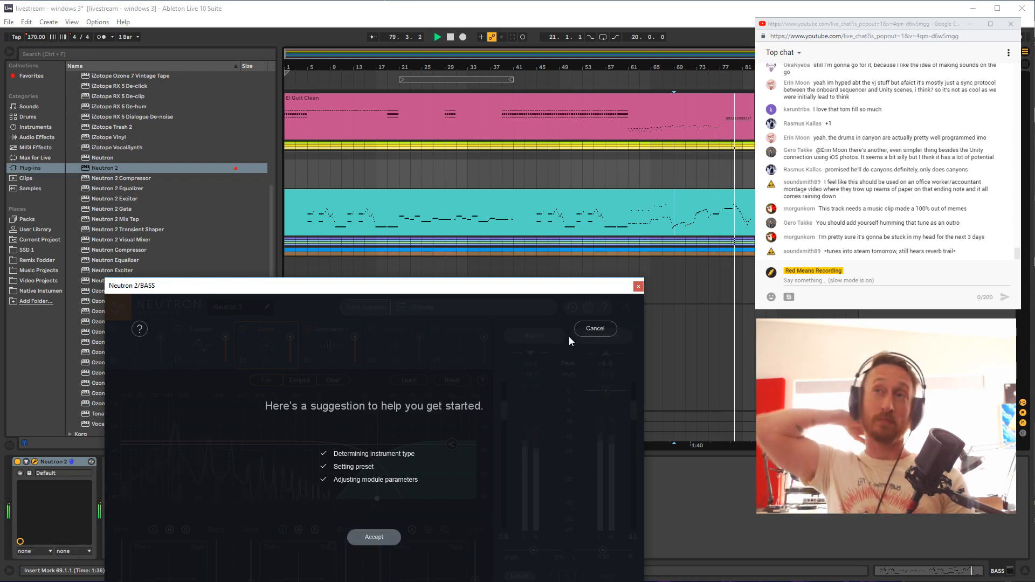
click(374, 537)
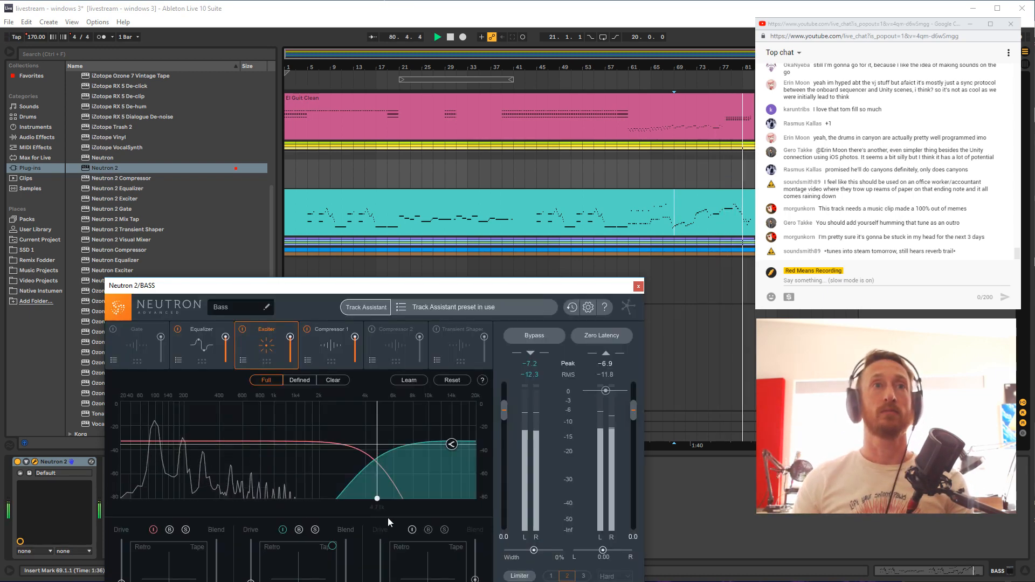
Compare the bass with Neutron 2 switched off and on, and show its Equalizer module
drag(464, 291, 765, 385)
click(19, 466)
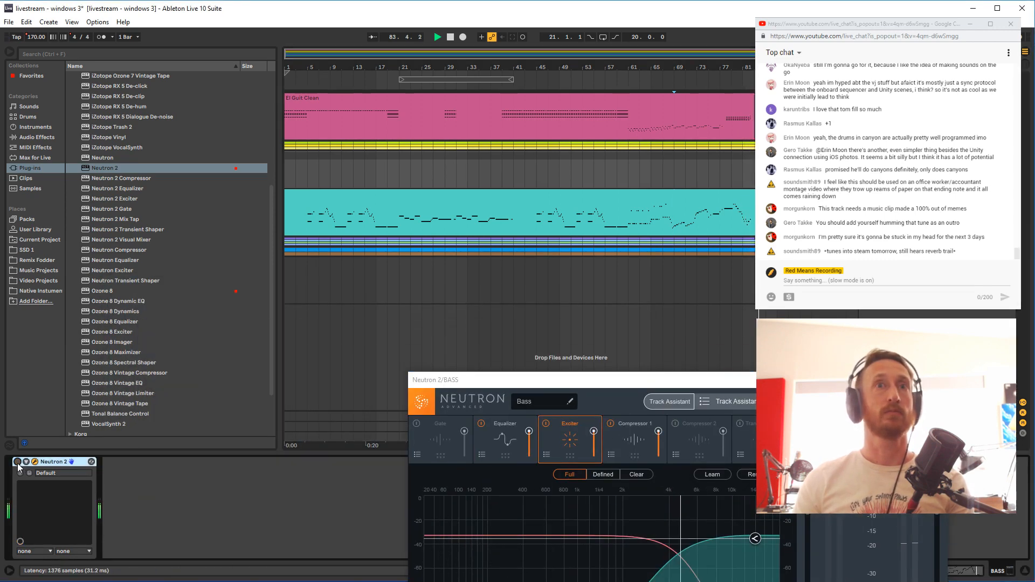
click(510, 435)
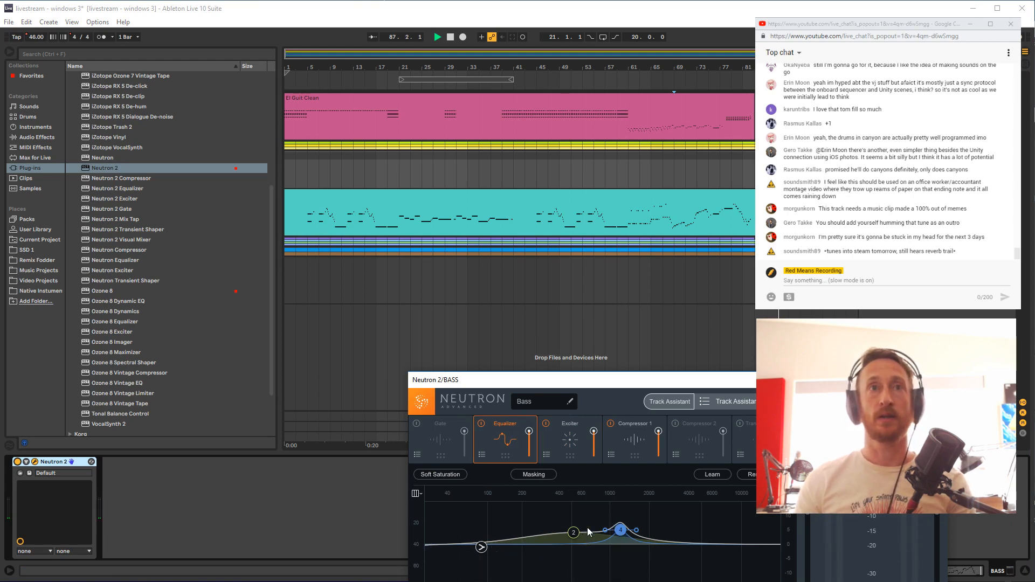
Play from bar 61 and raise the bass Equalizer's low-shelf band to about 4.1 dB at roughly 200 Hz
click(582, 222)
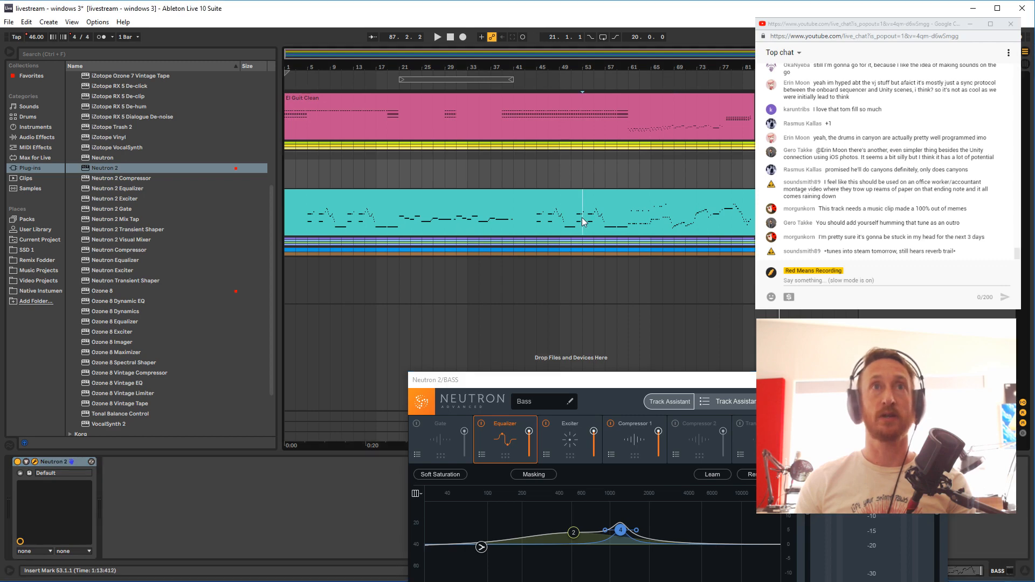
key(space)
key(Down)
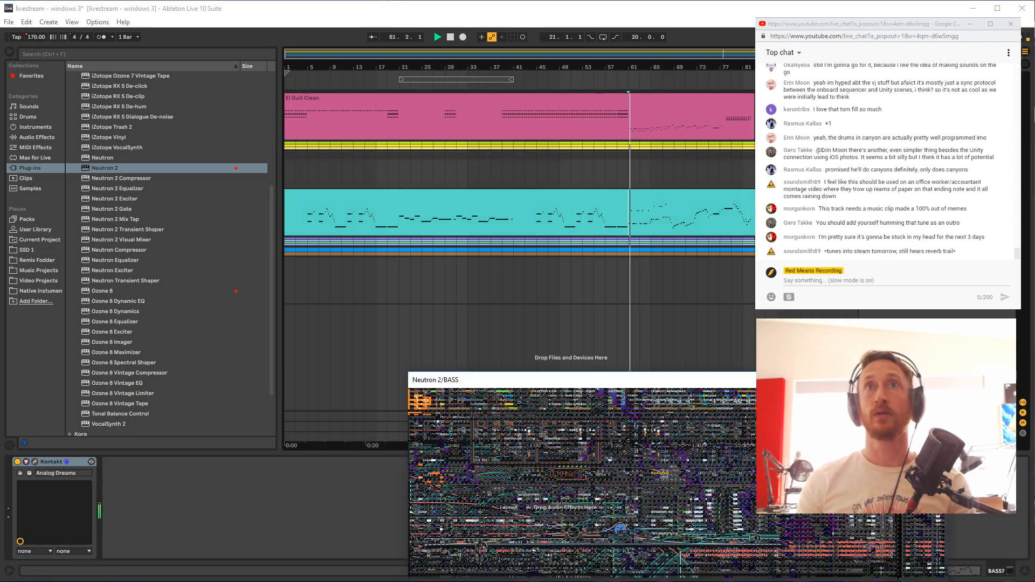
click(497, 456)
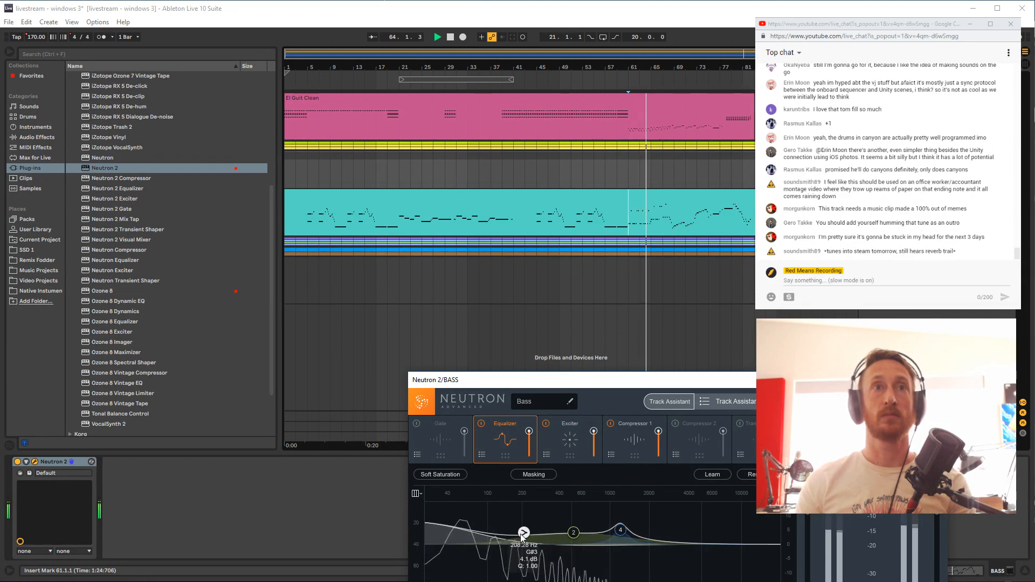
Examine the bass Compressor 1 settings during playback and close the Neutron 2 window
click(631, 438)
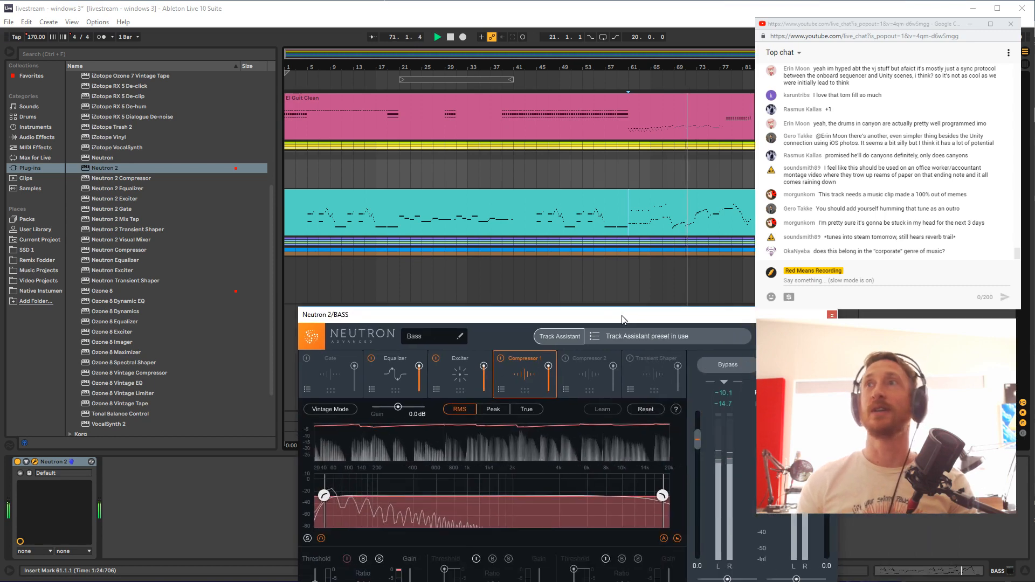
drag(733, 380, 623, 315)
click(832, 315)
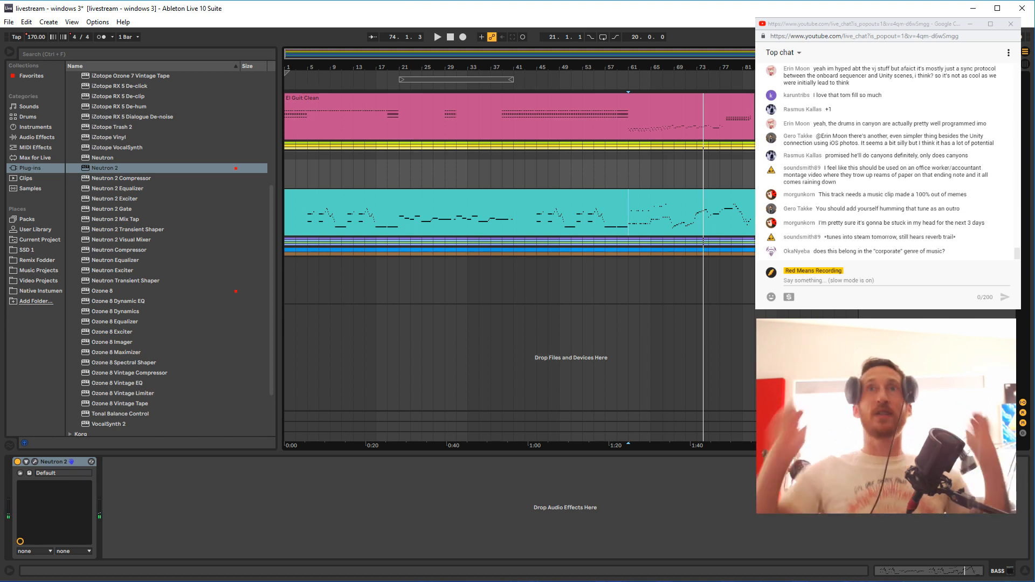
Fold the BASS group and unfold the SYNTHS 1 group
key(alt+u)
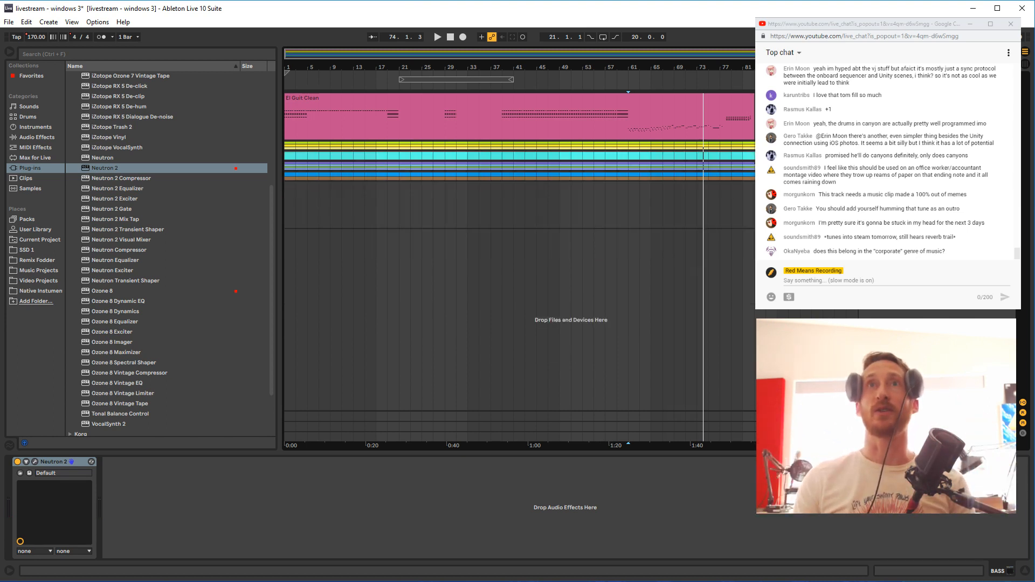
key(alt+u)
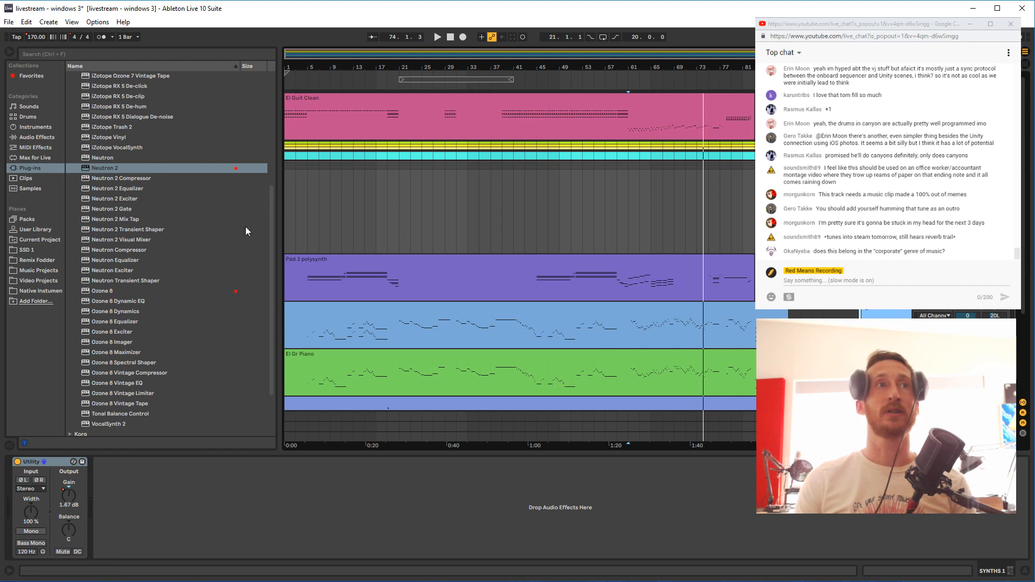
Add Neutron 2 to the SYNTHS 1 group and set the playback start to bar 61
drag(107, 167, 173, 488)
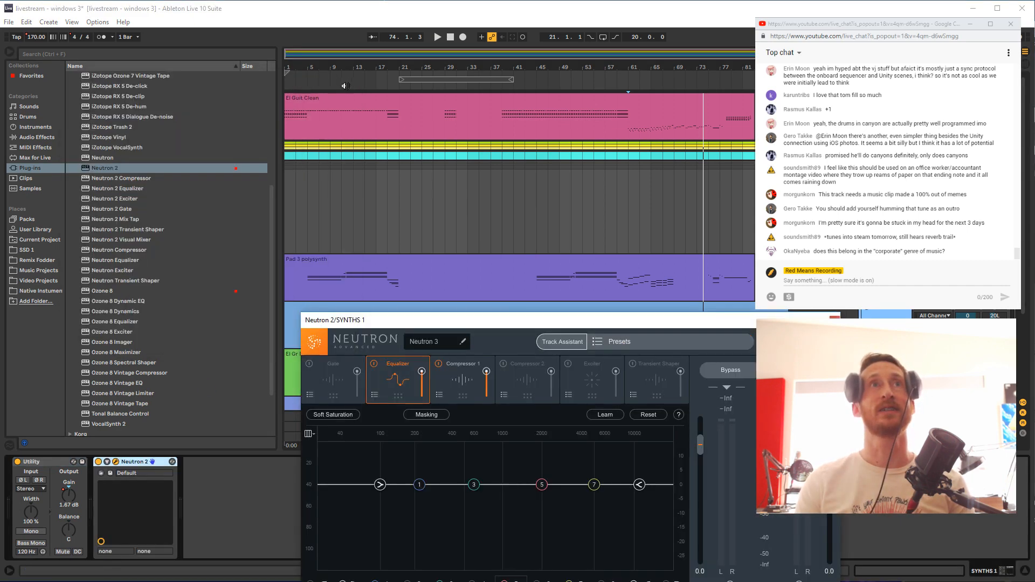
drag(507, 323, 452, 491)
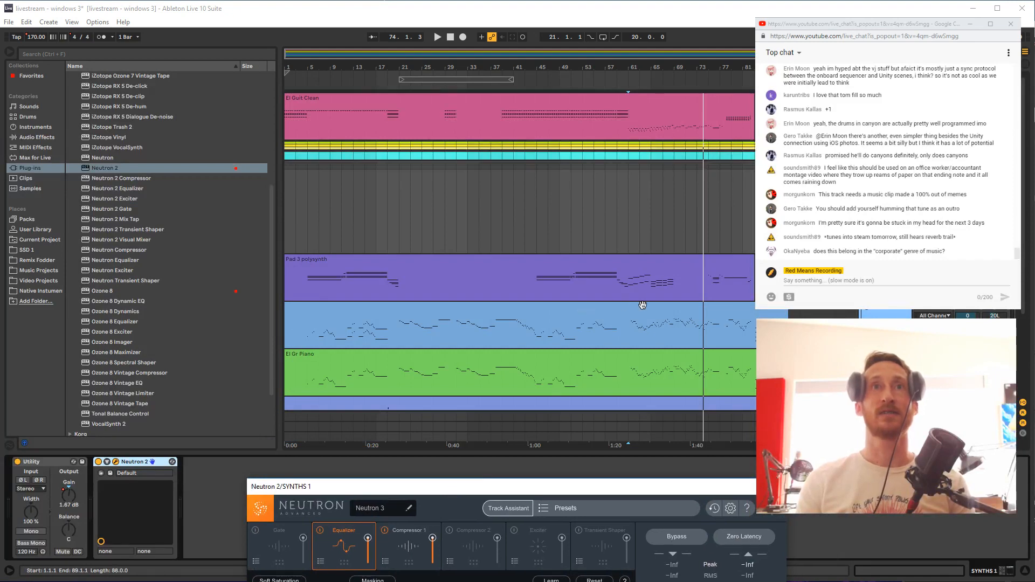
click(629, 286)
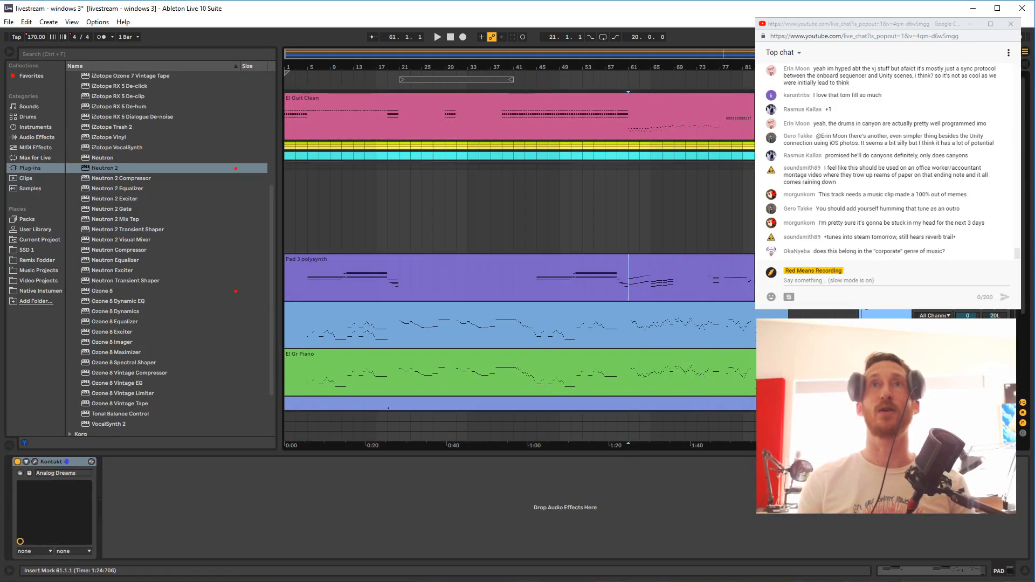
drag(553, 426, 338, 105)
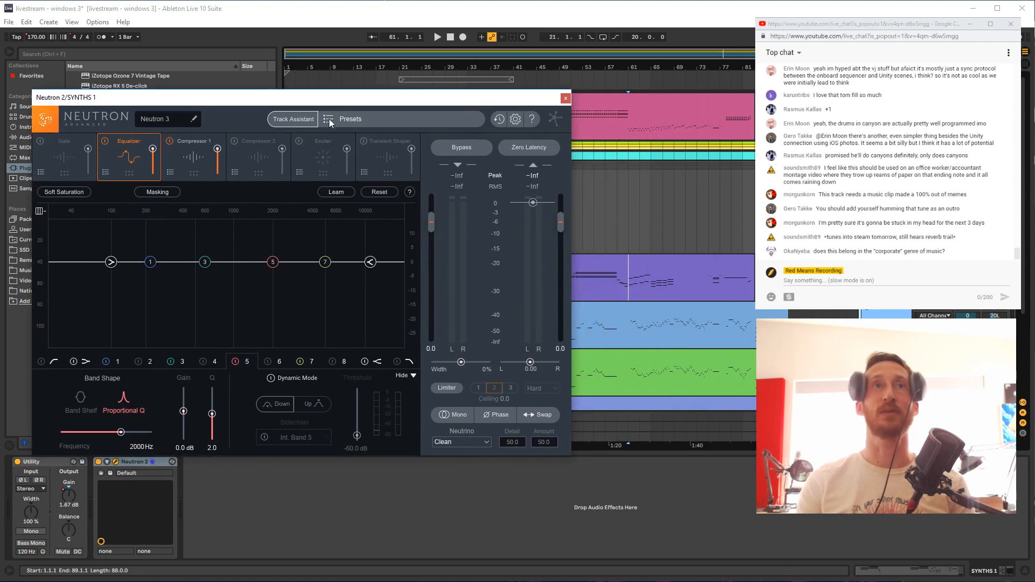
Run Track Assistant on SYNTHS 1 during playback with Auto-Detect, Balanced style and Medium intensity, and accept its suggestion
key(space)
click(295, 121)
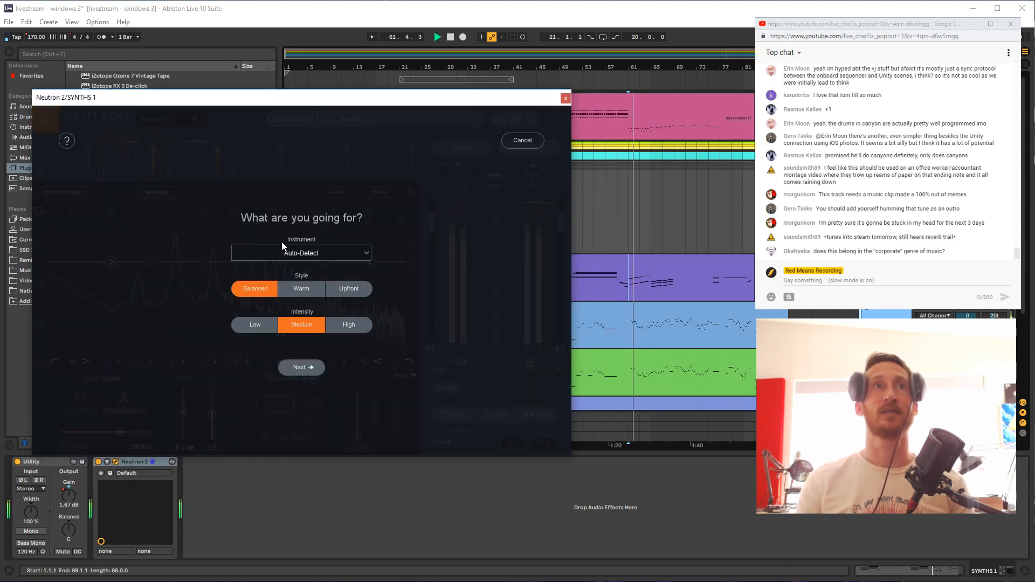
click(309, 367)
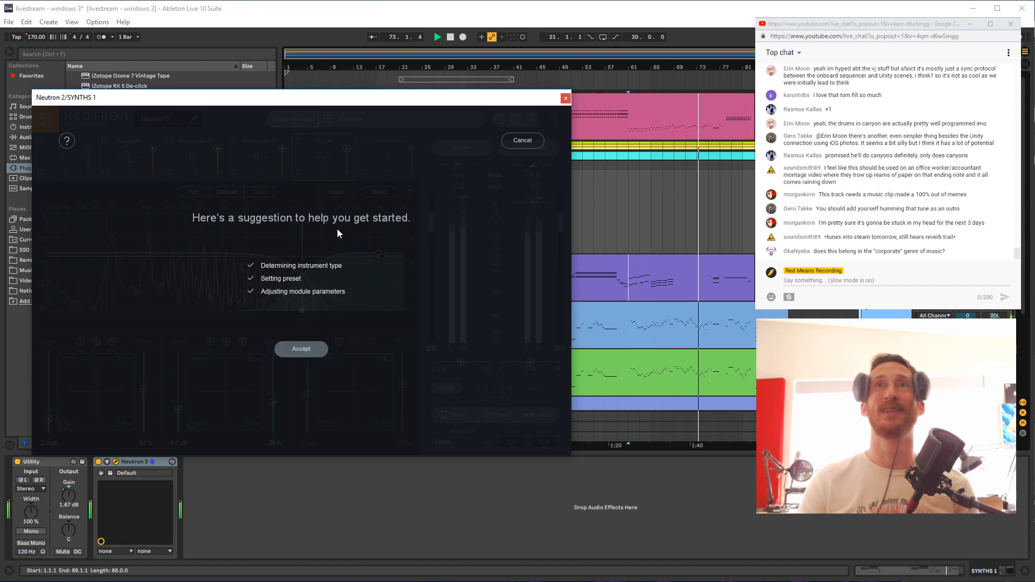
click(325, 348)
key(space)
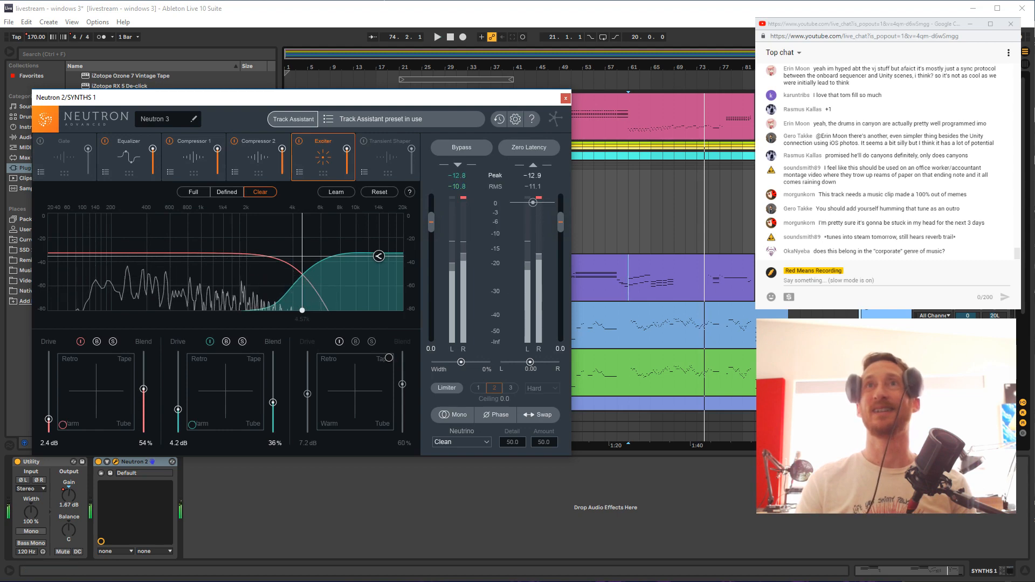
Play from bar 63, switch off the Exciter module on SYNTHS 1 and show the Equalizer
click(639, 292)
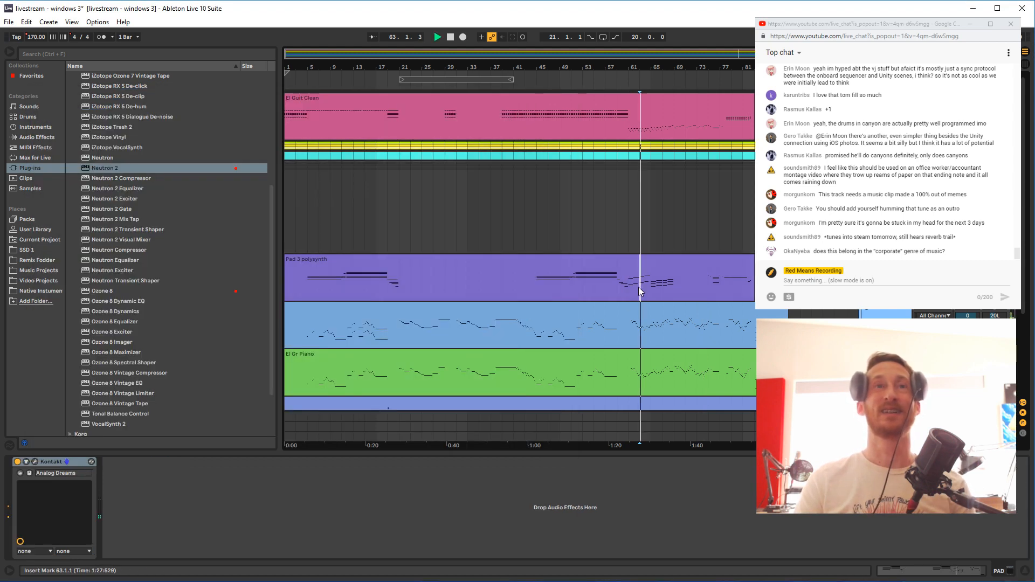
key(space)
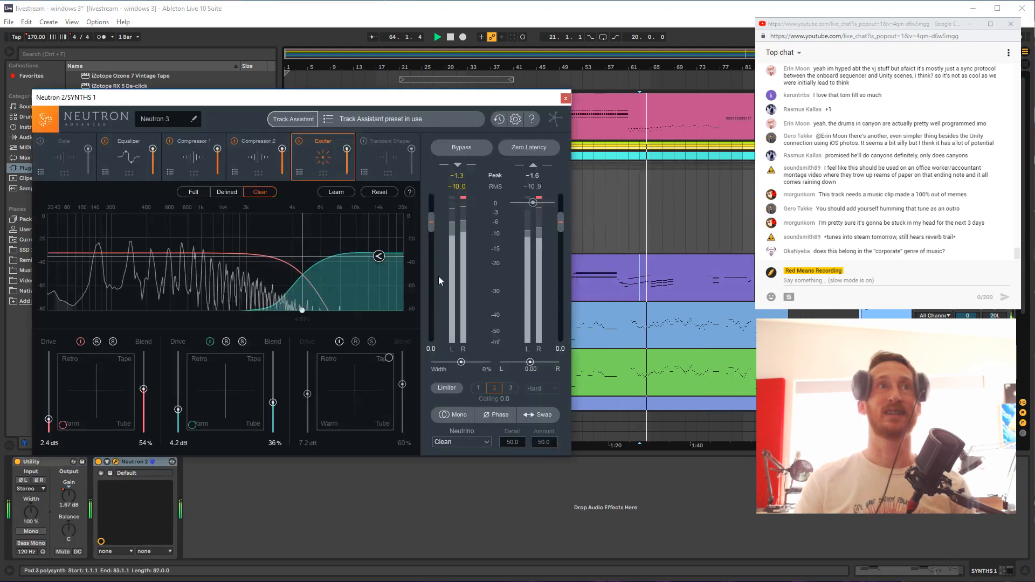
click(260, 158)
click(311, 156)
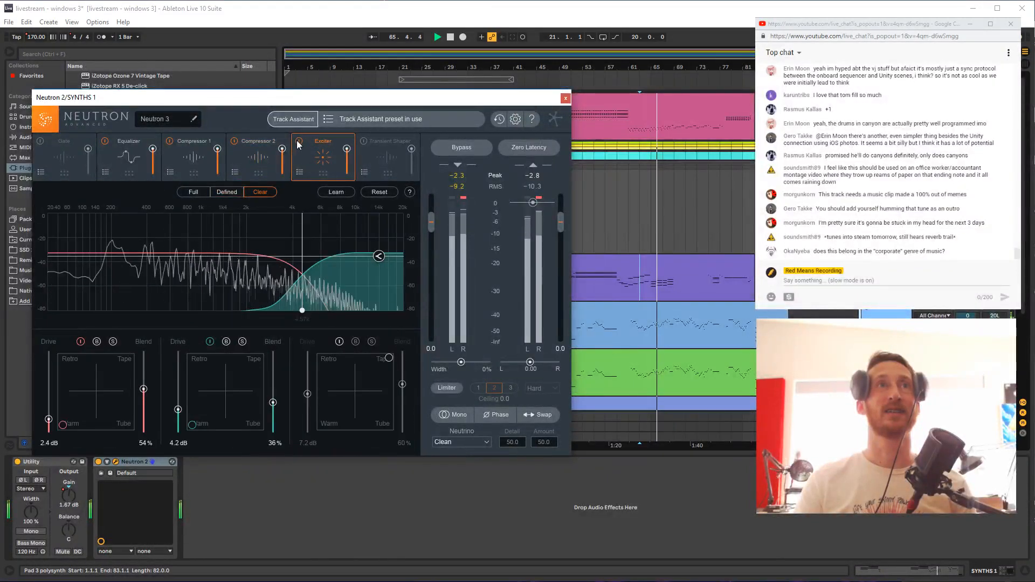
click(133, 157)
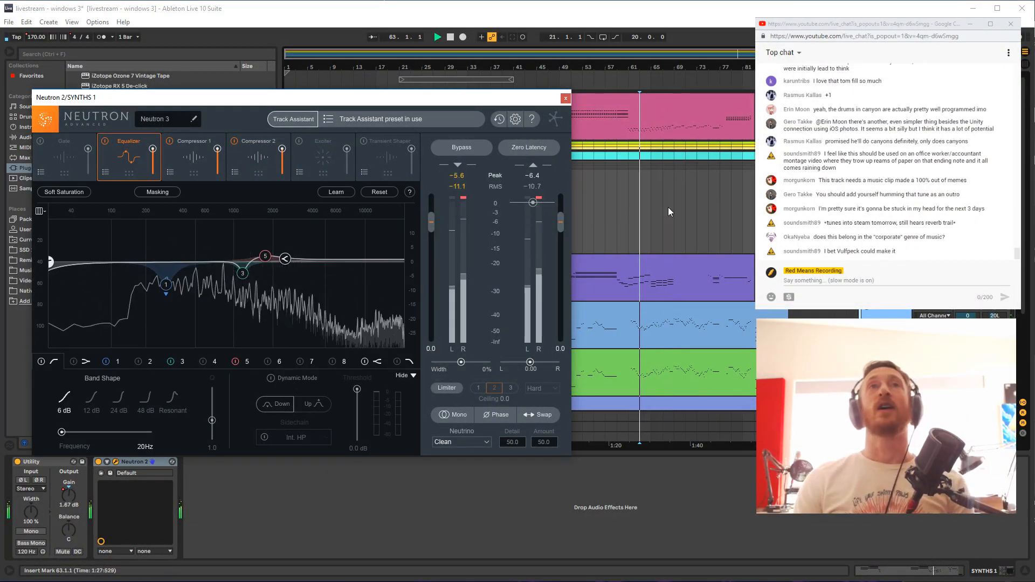
key(space)
key(space)
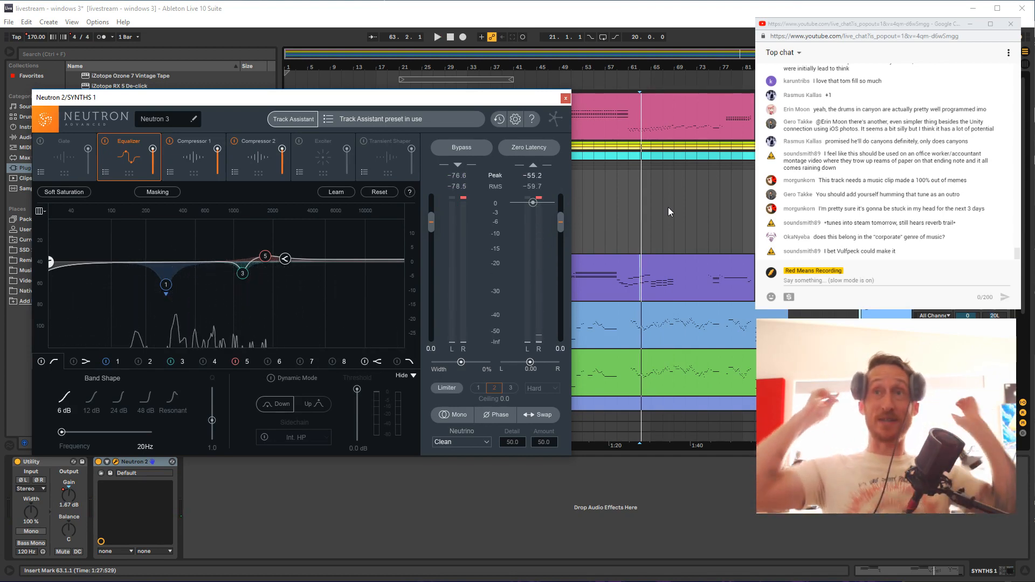
Close the SYNTHS 1 Neutron 2 window and fold the SYNTHS 1 group
scroll(668, 210, down, 3)
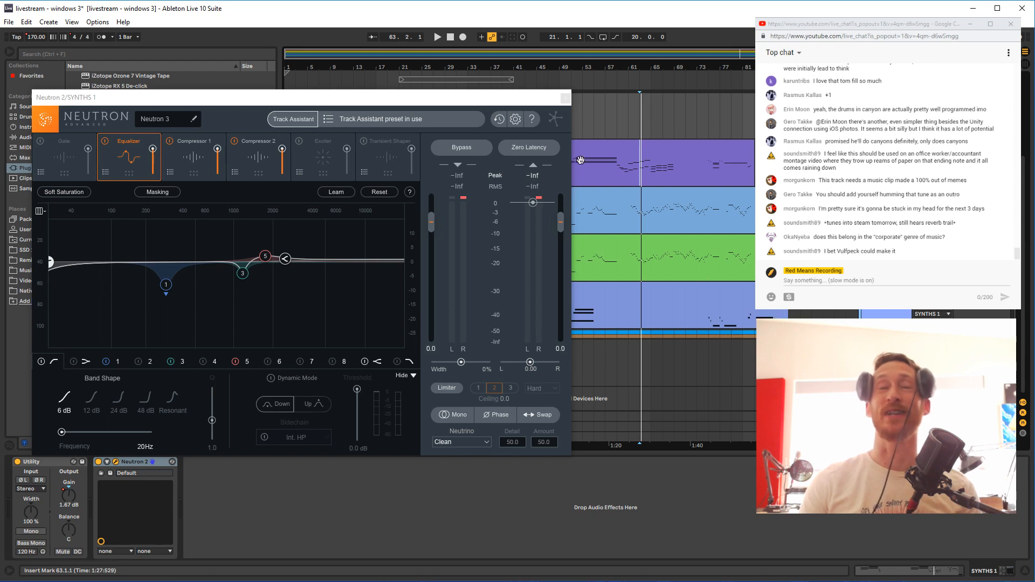
click(565, 99)
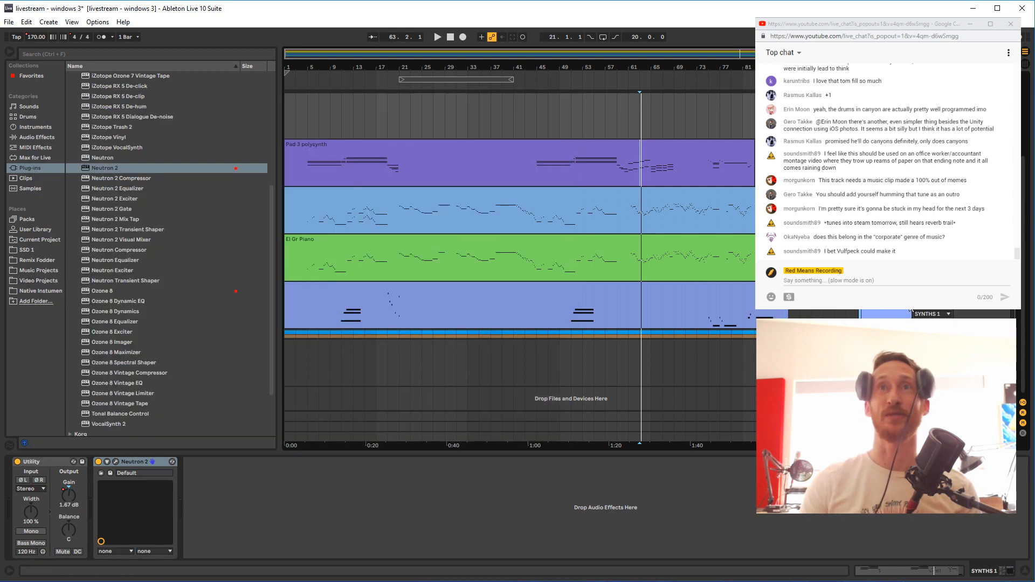
scroll(895, 318, up, 3)
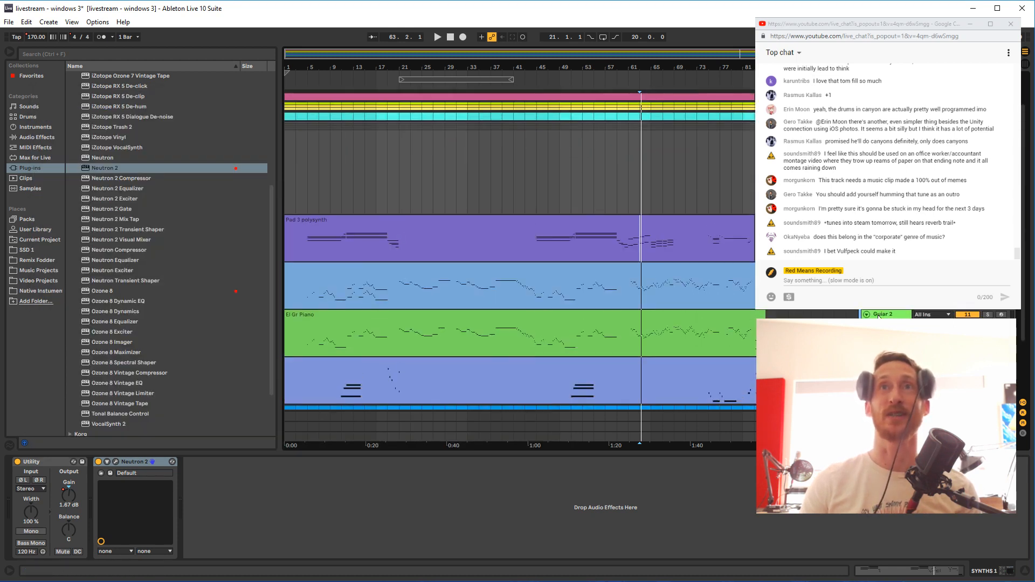
scroll(895, 318, up, 3)
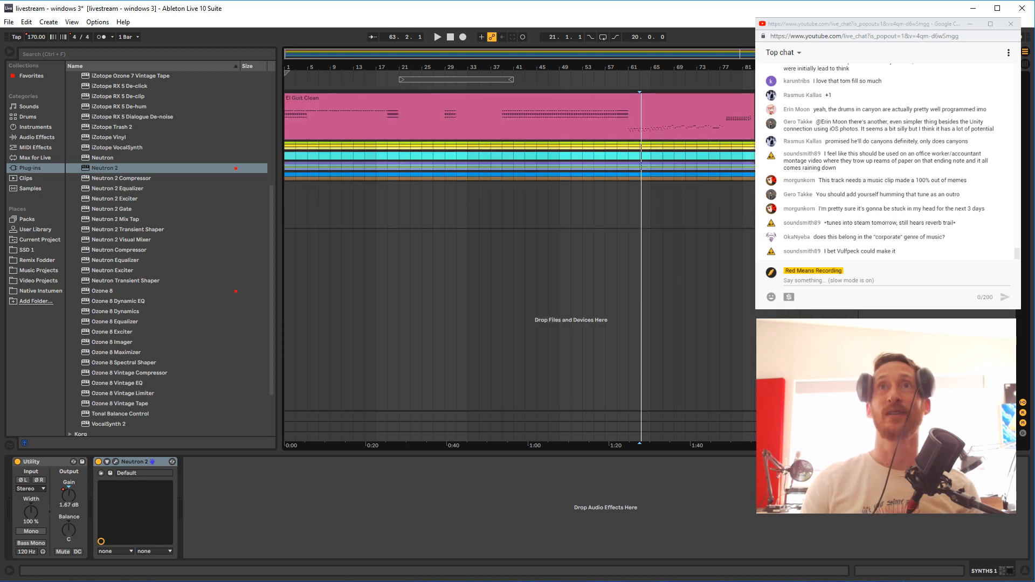
Open Neutron 2 on the DRUMS group and unfold the group's tracks
click(462, 172)
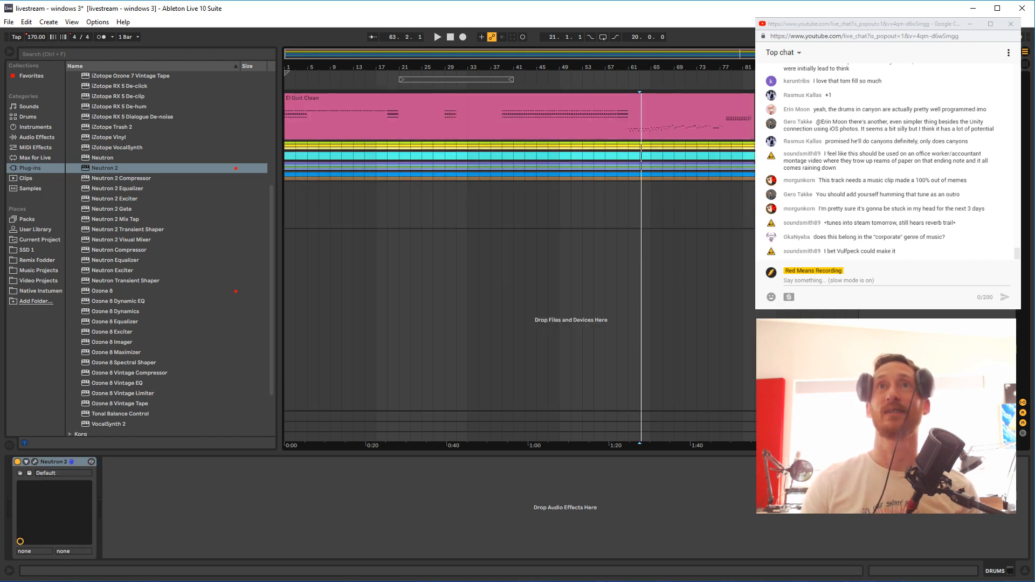
click(33, 462)
click(344, 82)
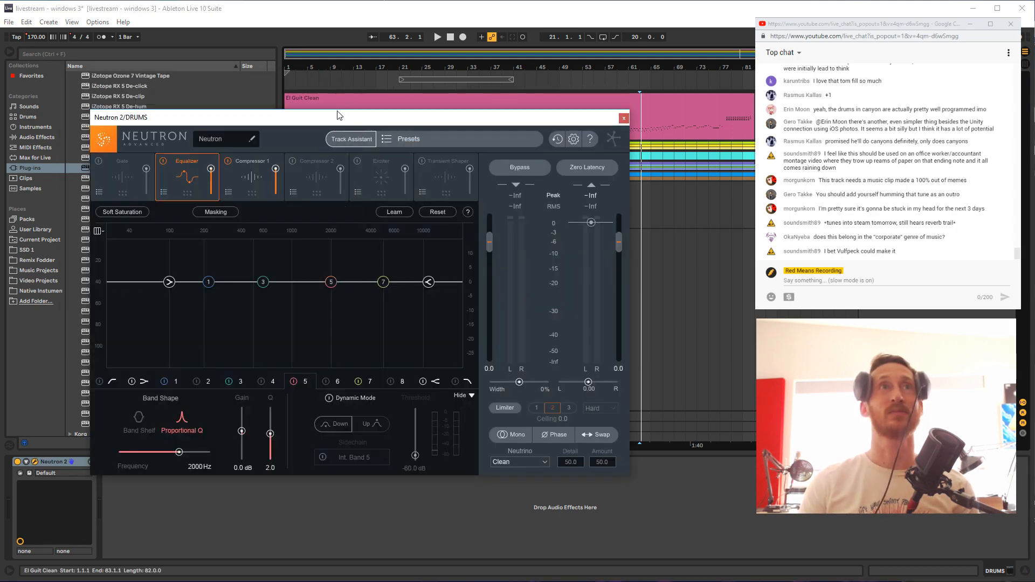
click(656, 187)
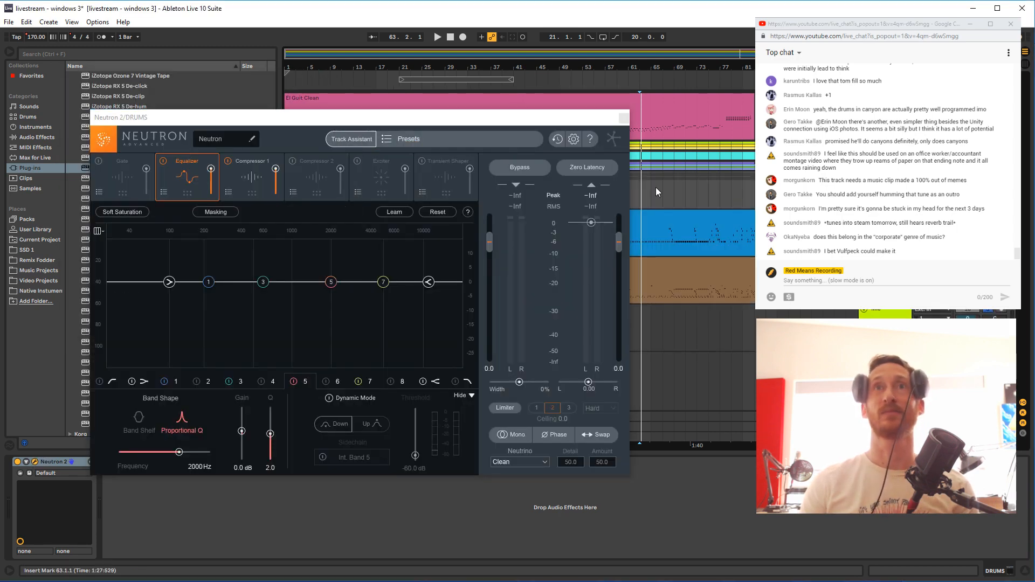
Run Track Assistant on DRUMS as Percussion, Balanced style and Medium intensity, while playing from about bar 71, and accept its suggestion
click(356, 139)
click(357, 273)
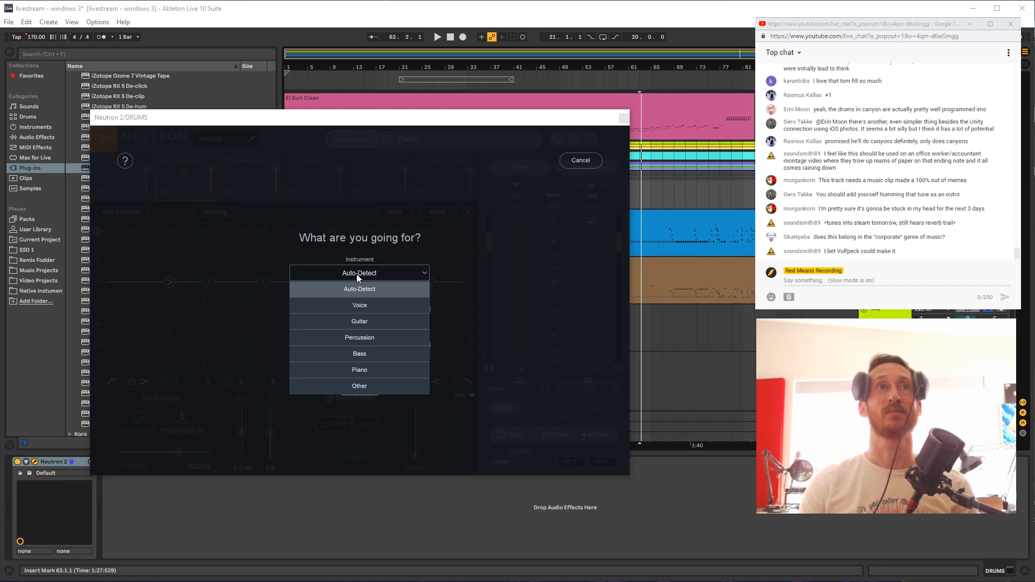
click(383, 335)
drag(437, 117, 385, 311)
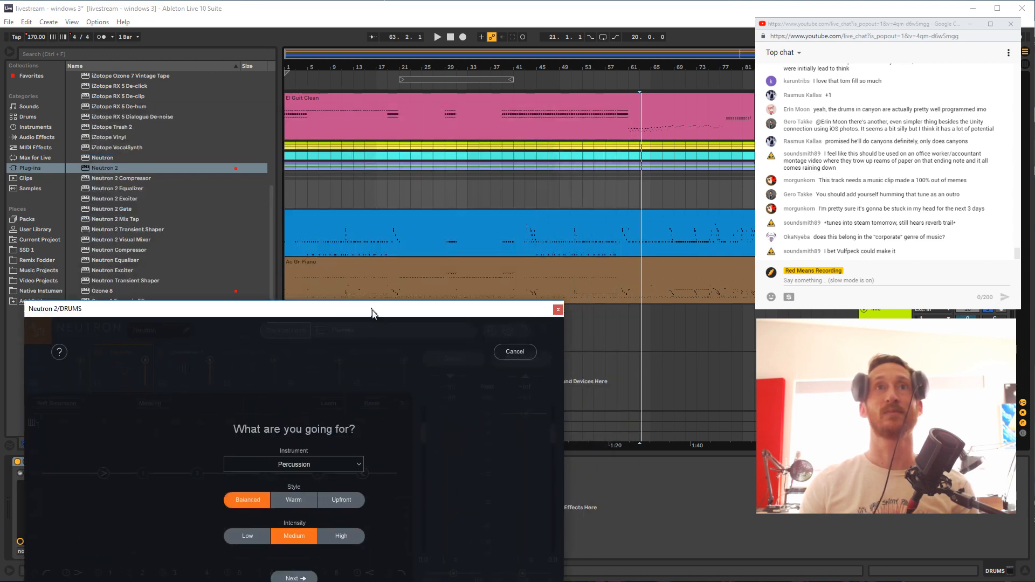
click(682, 239)
key(space)
key(Up)
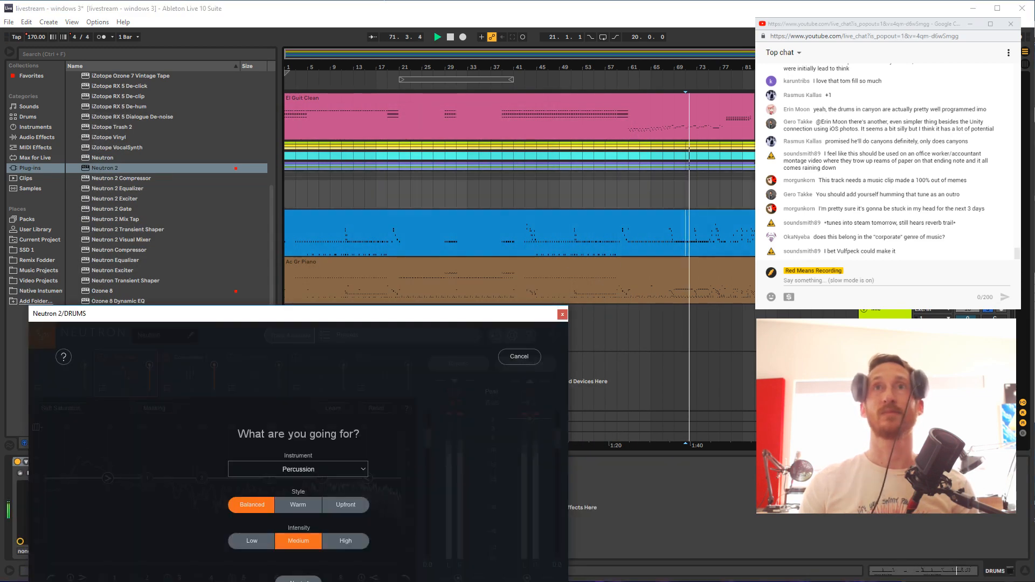
click(298, 580)
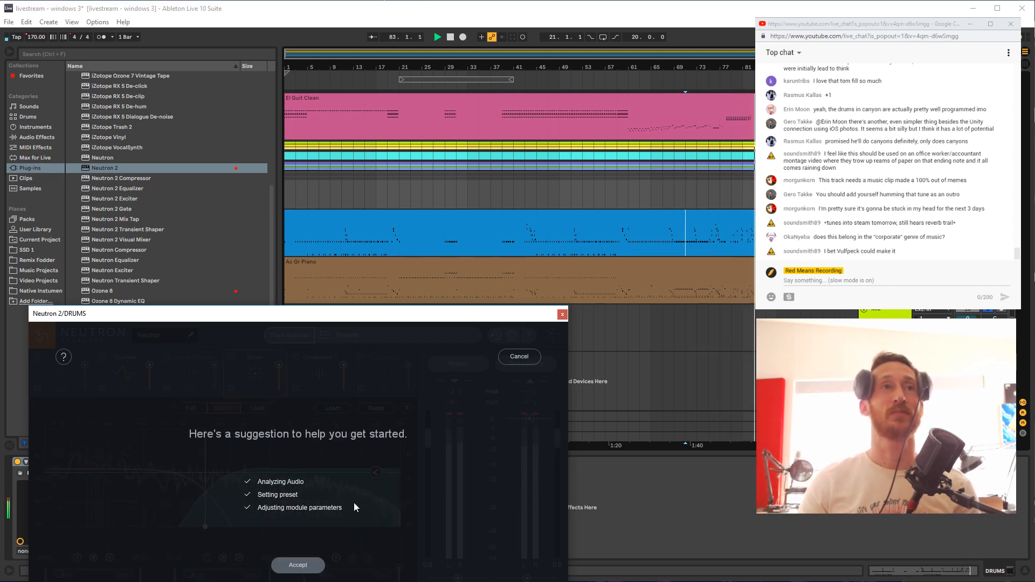
click(306, 568)
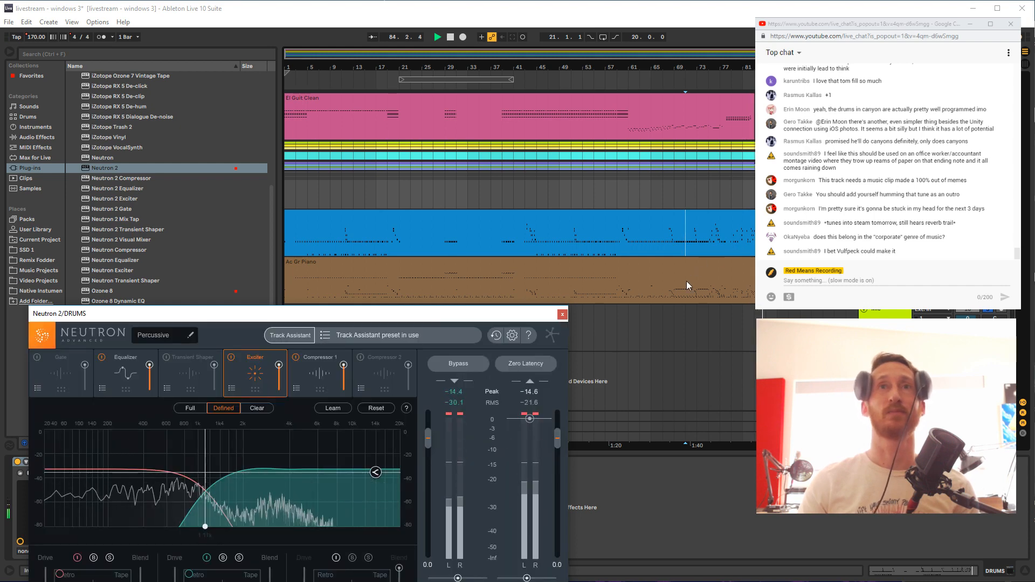
Close the DRUMS Neutron 2 window, return playback to the start and save the set
click(989, 311)
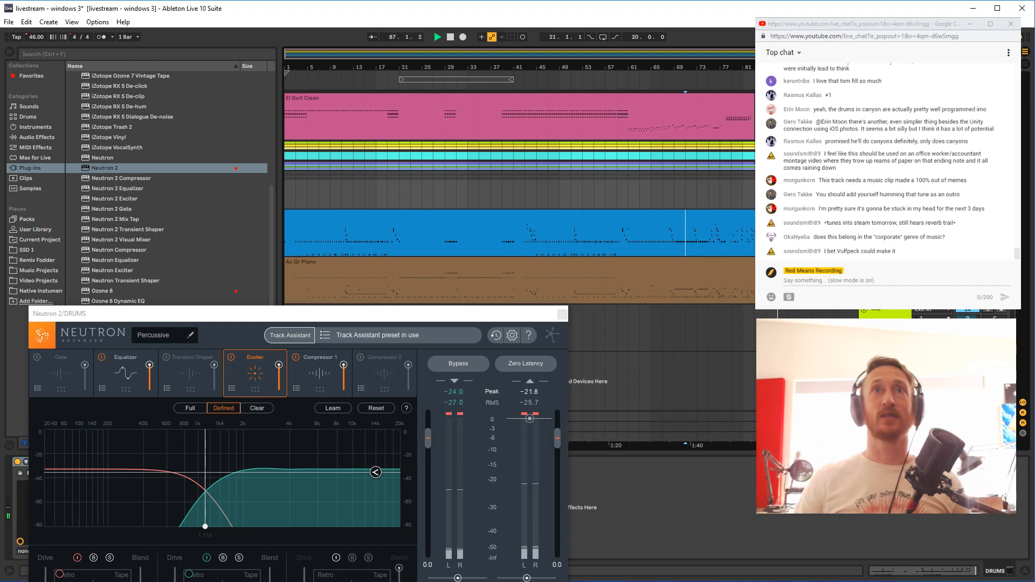
key(Up)
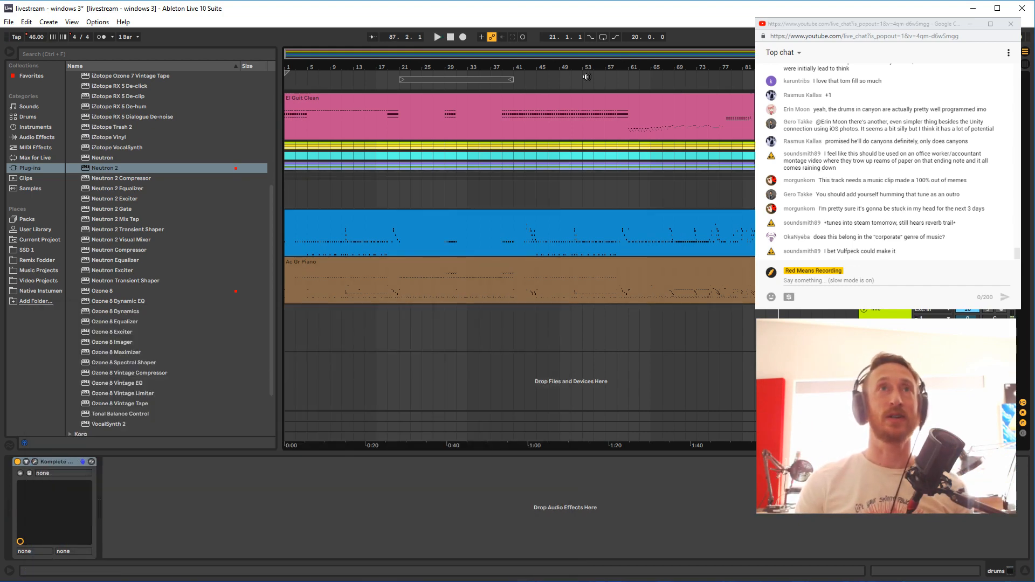
click(448, 40)
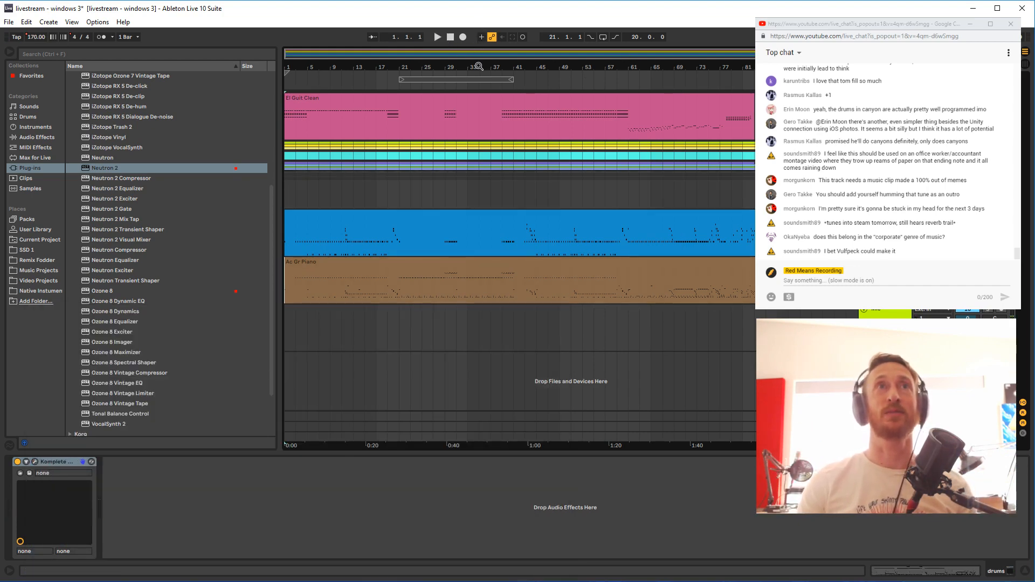
key(ctrl+s)
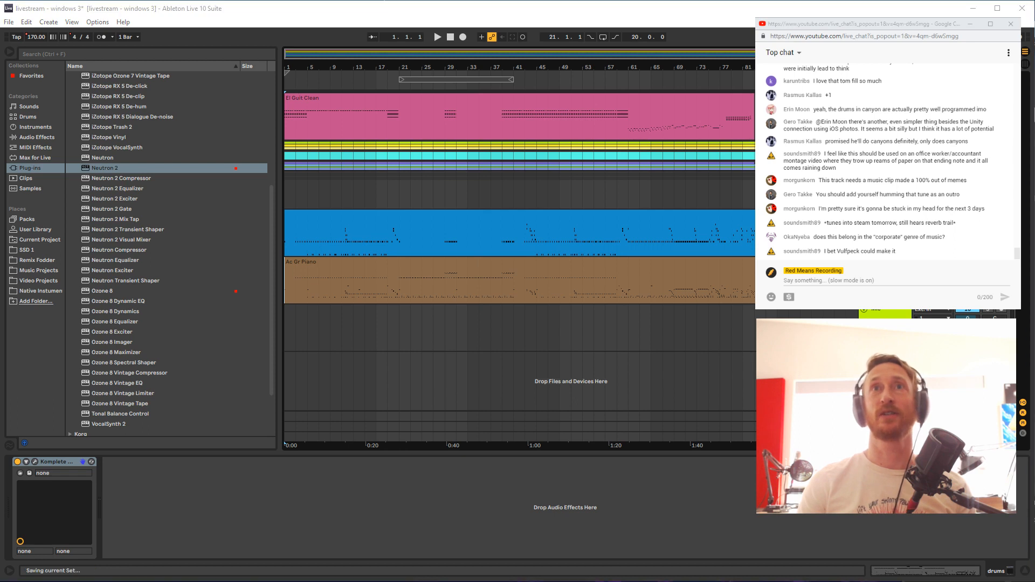
Place the El Guit Clean track below the BASS group and play the arrangement from the start
click(885, 436)
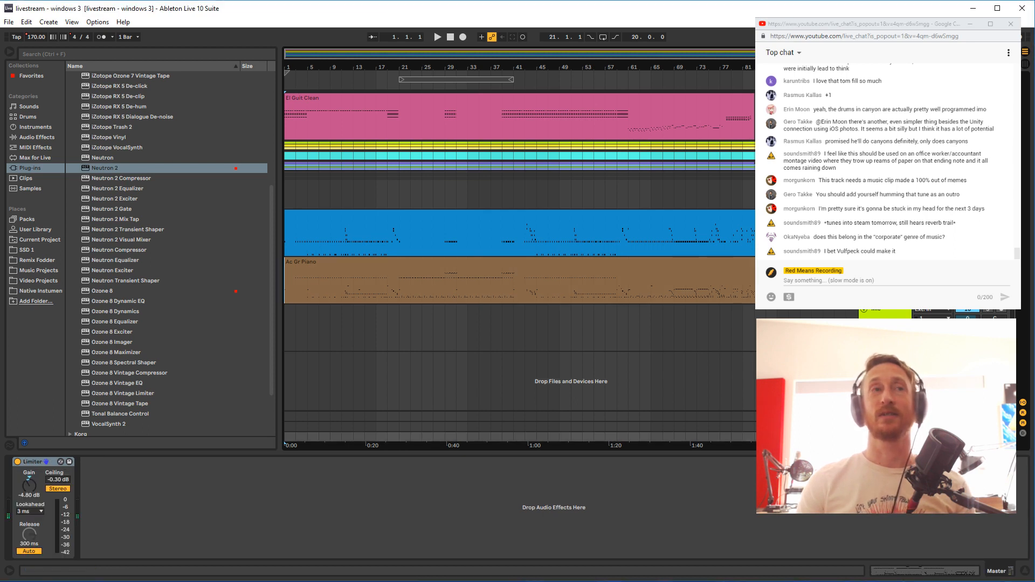
click(885, 262)
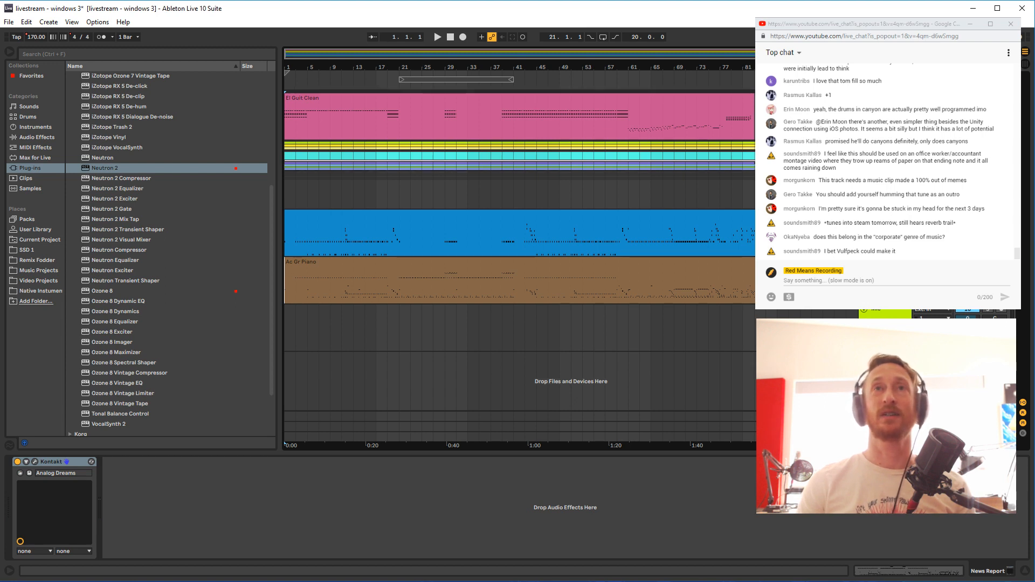
key(ctrl+z)
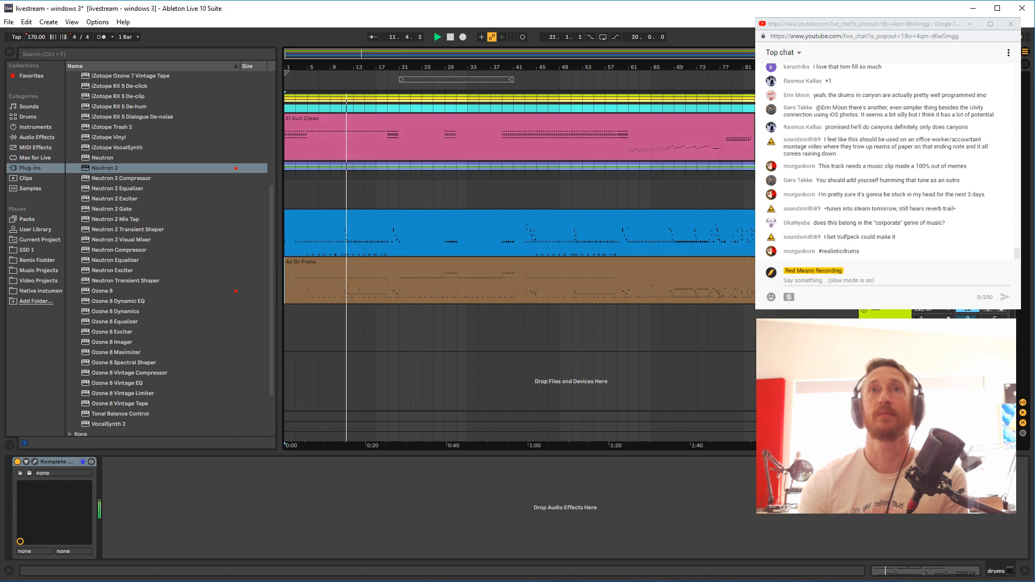
click(687, 277)
key(Home)
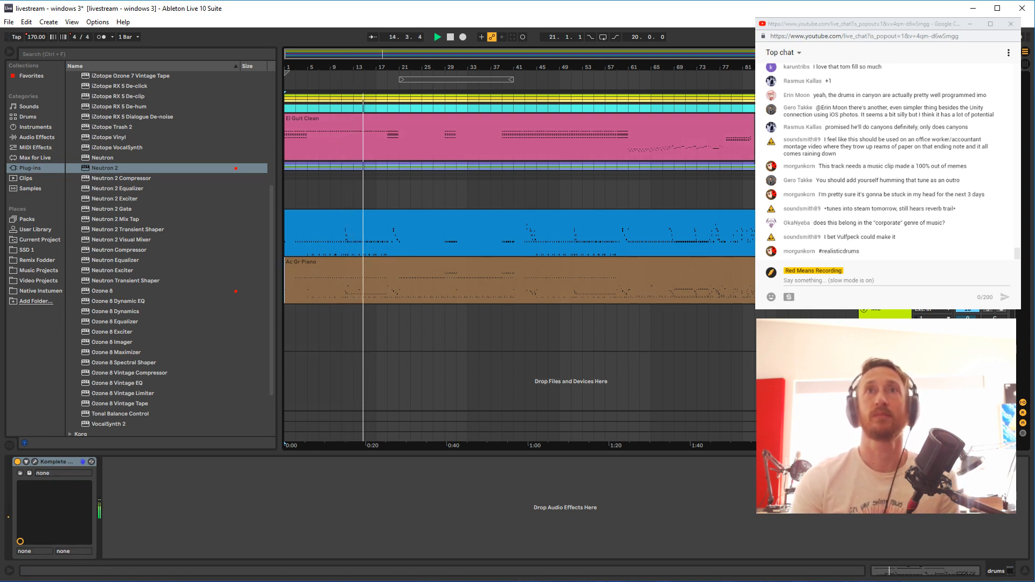
Unfold the BASS group, open its Neutron 2 window and show the Equalizer module
click(864, 109)
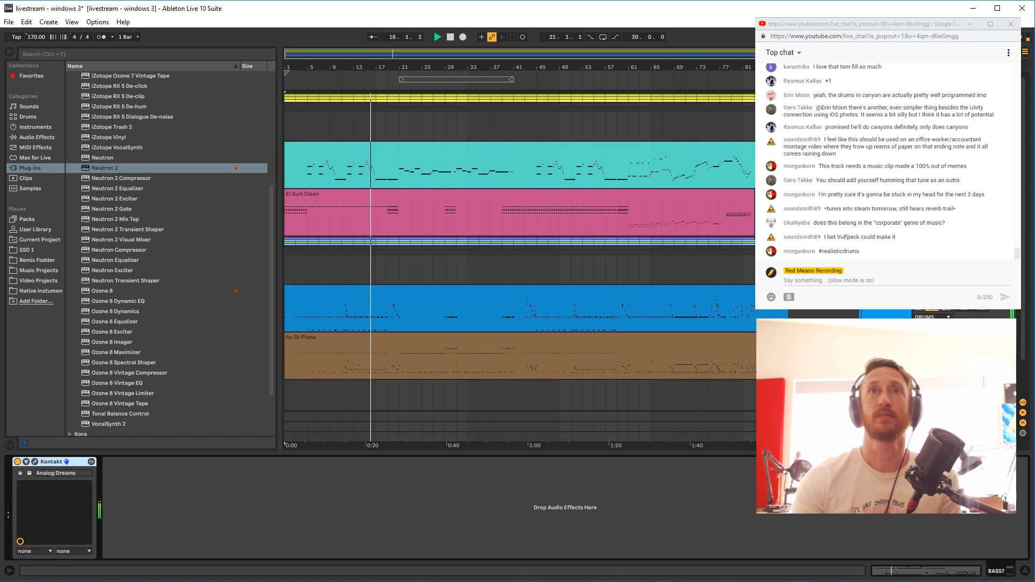
click(299, 351)
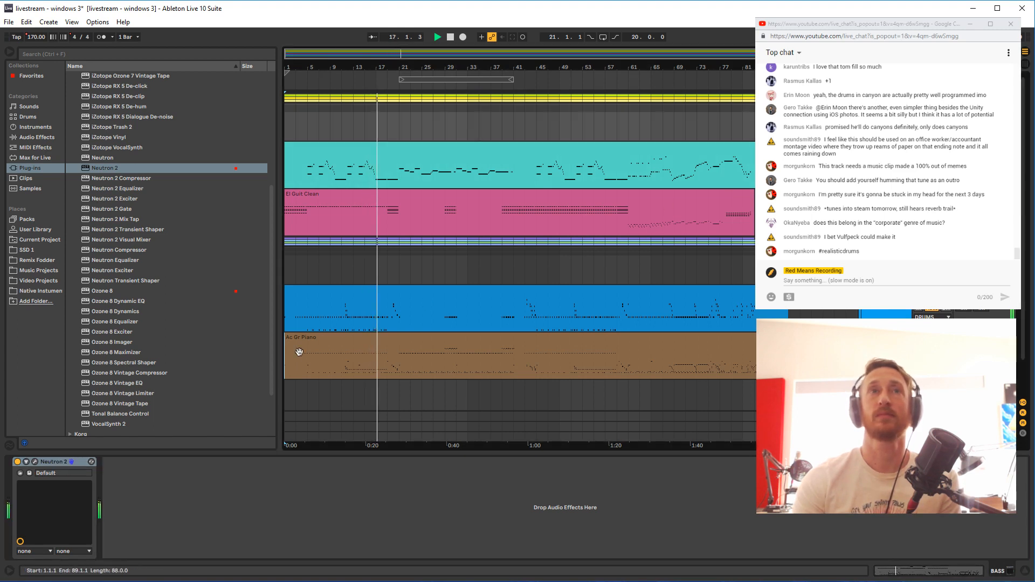
click(35, 462)
click(395, 372)
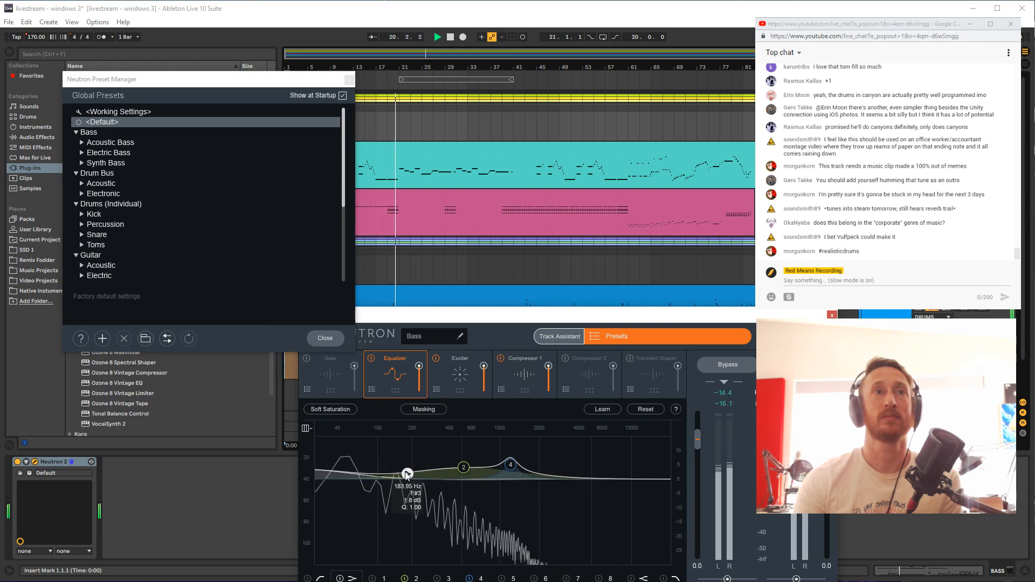
Bring the whole BASS Neutron 2 window into view, check its equalizer curve and close it
click(516, 322)
drag(516, 323, 319, 147)
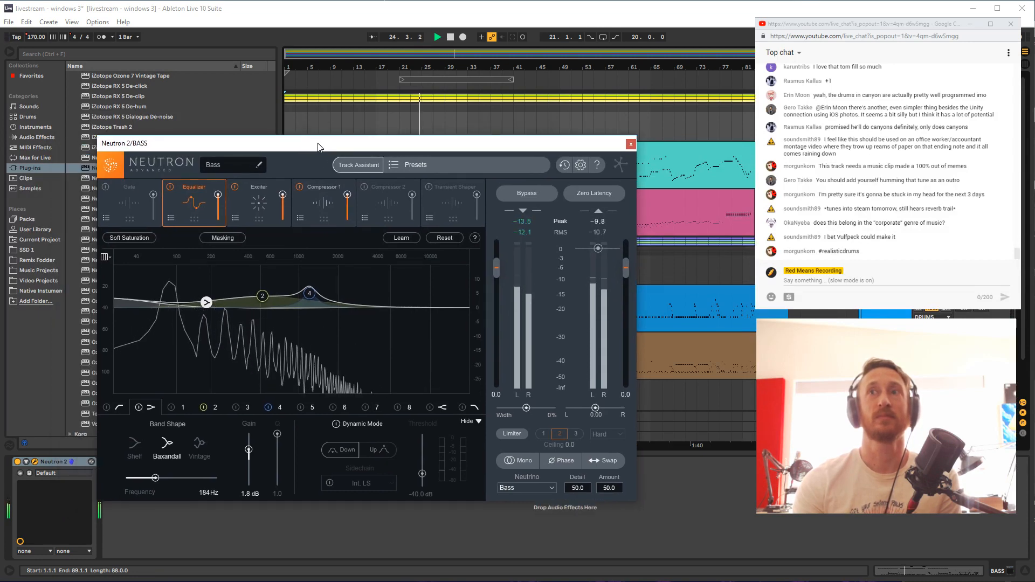
click(630, 144)
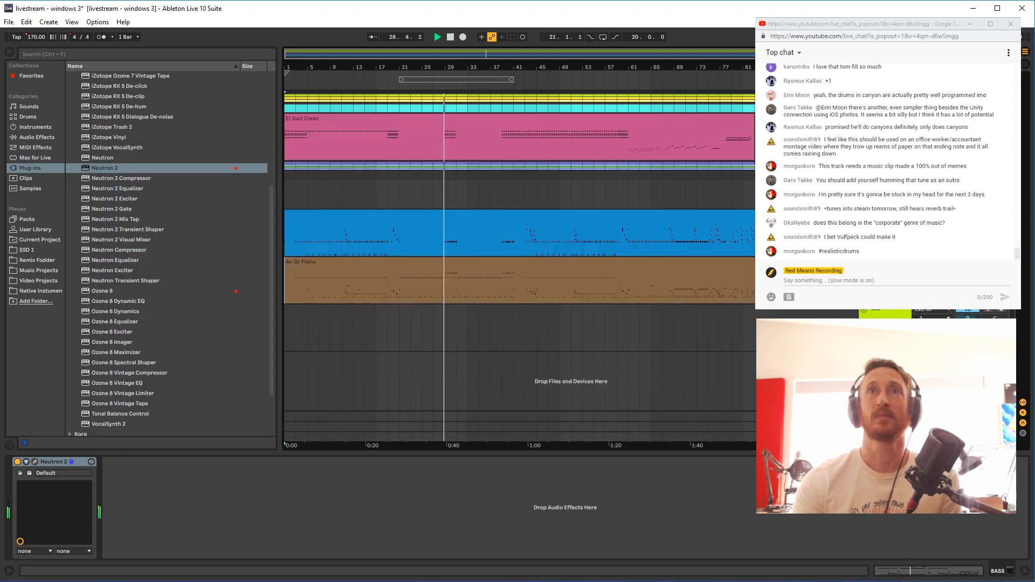
In BRASS LEAD's Neutron 2 equalizer, set the low cut to a 12 dB slope at about 127 Hz and close the plug-in
click(35, 462)
click(349, 81)
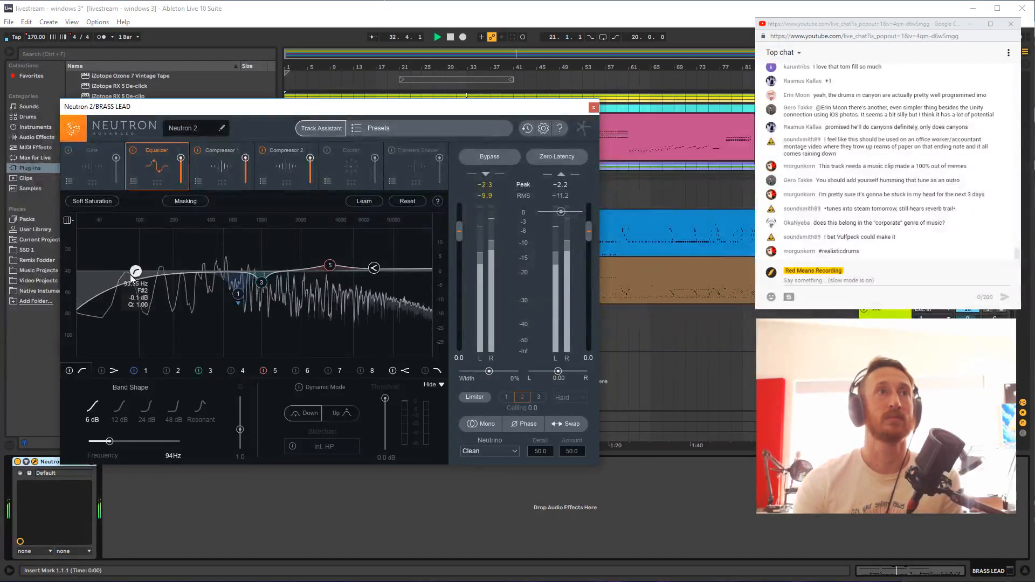
click(119, 408)
drag(135, 272, 148, 274)
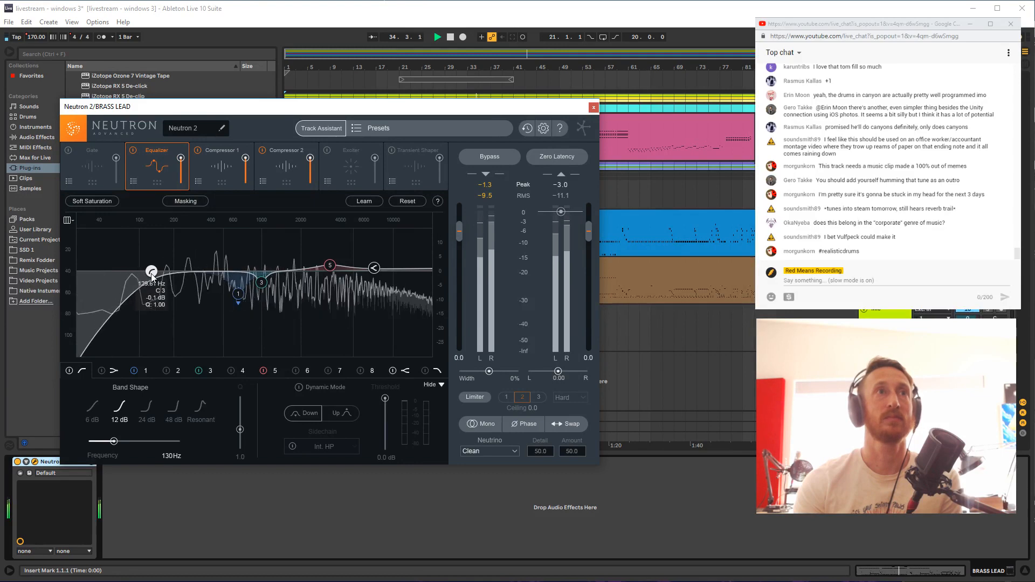
click(594, 107)
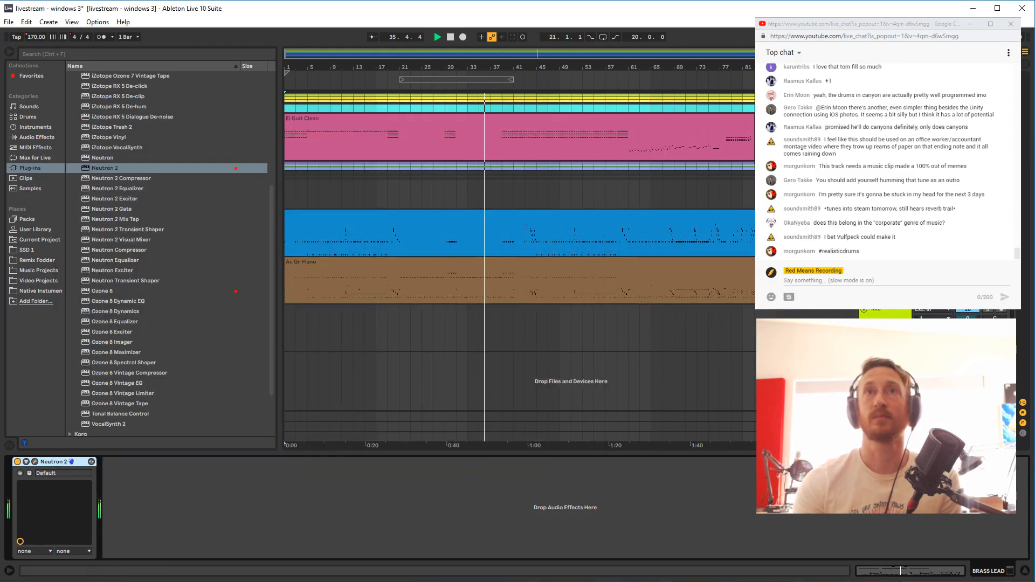
In SYNTHS 1's Neutron 2 equalizer, set the low cut to a 12 dB slope at about 134 Hz and close the plug-in
click(482, 327)
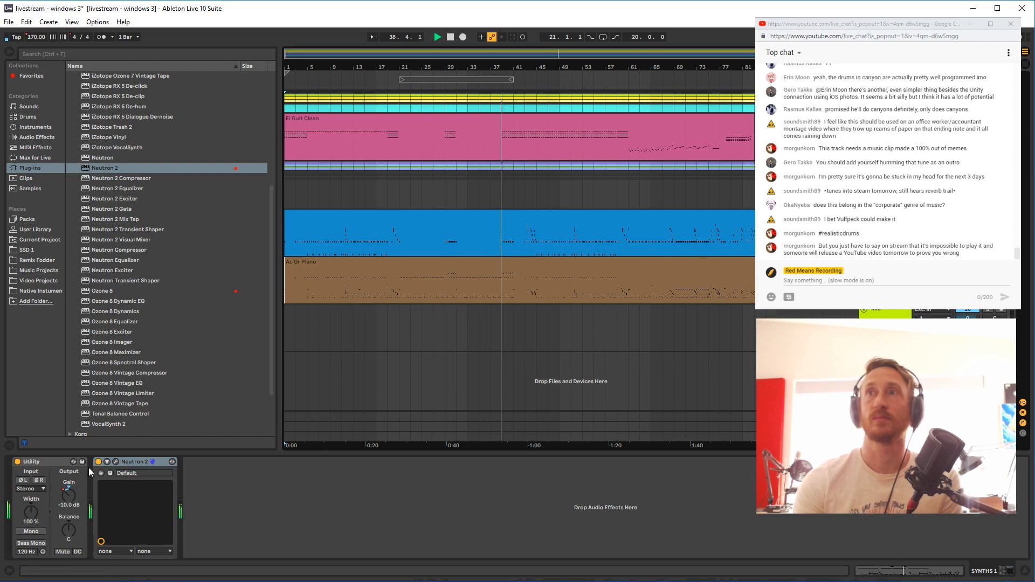
click(118, 462)
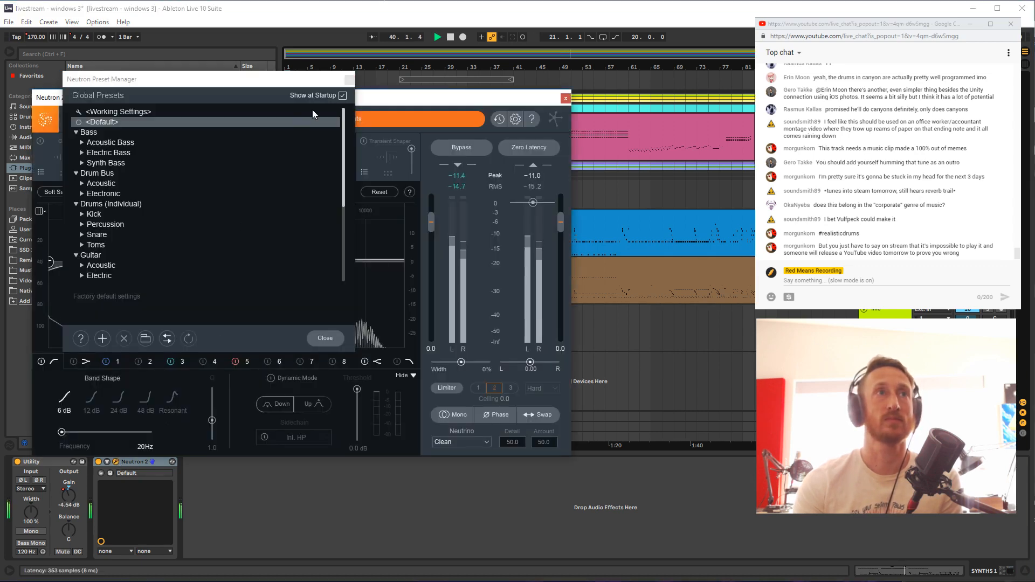
click(350, 79)
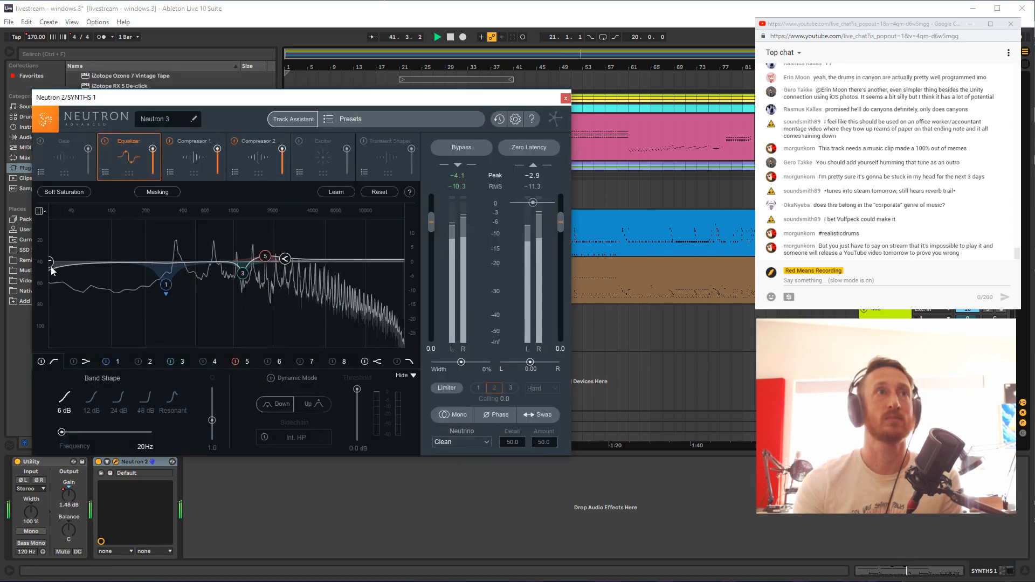
drag(51, 262, 131, 263)
click(92, 399)
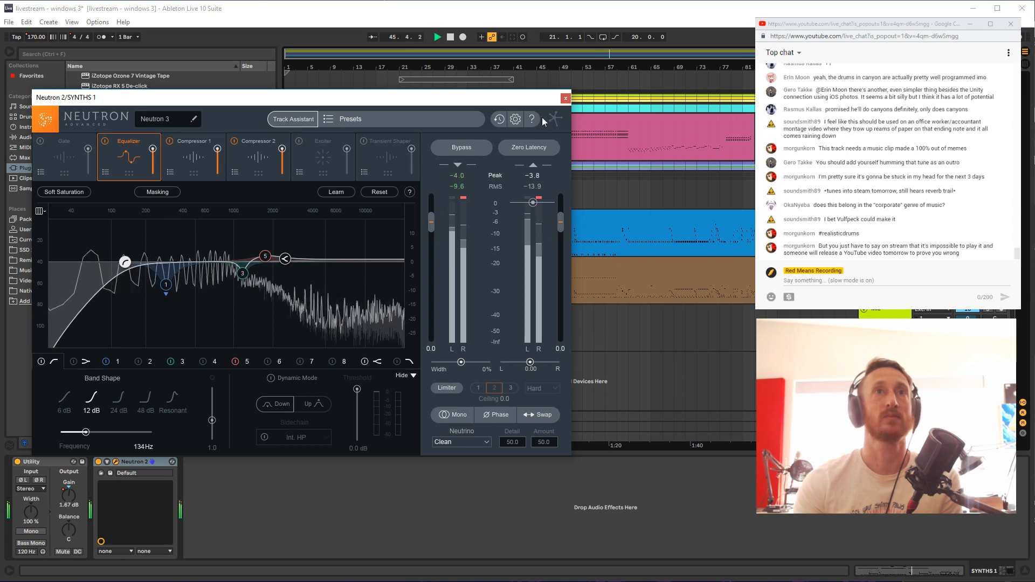
click(565, 98)
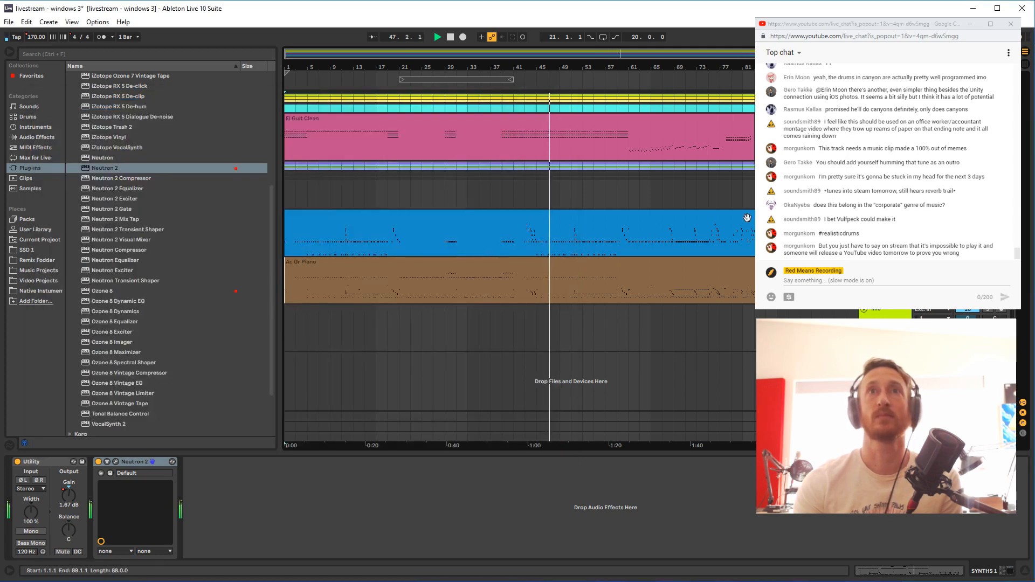
Reopen BRASS LEAD's Neutron 2, raise the equalizer's low cut to about 146 Hz and close the plug-in
key(Down)
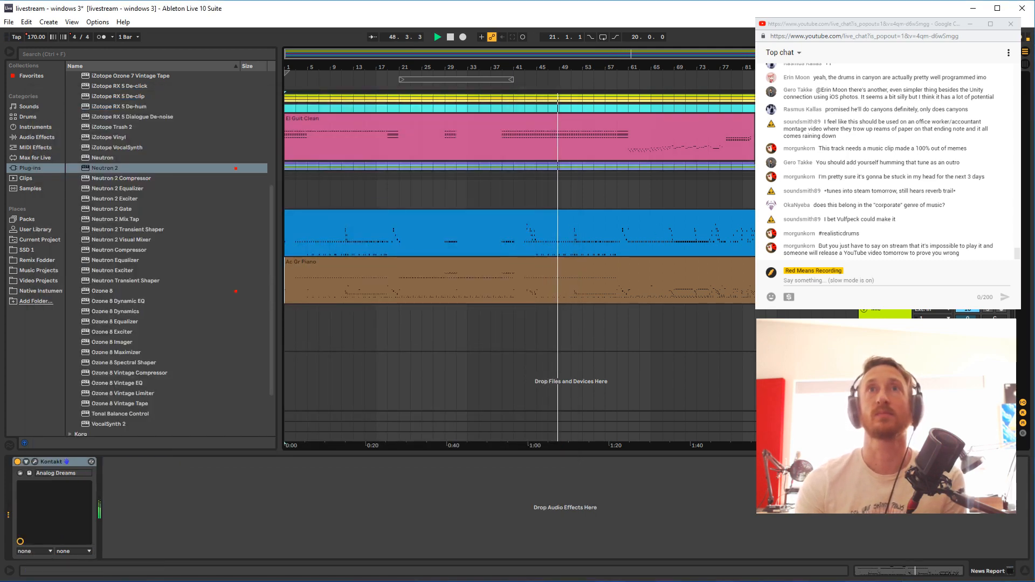
key(Up)
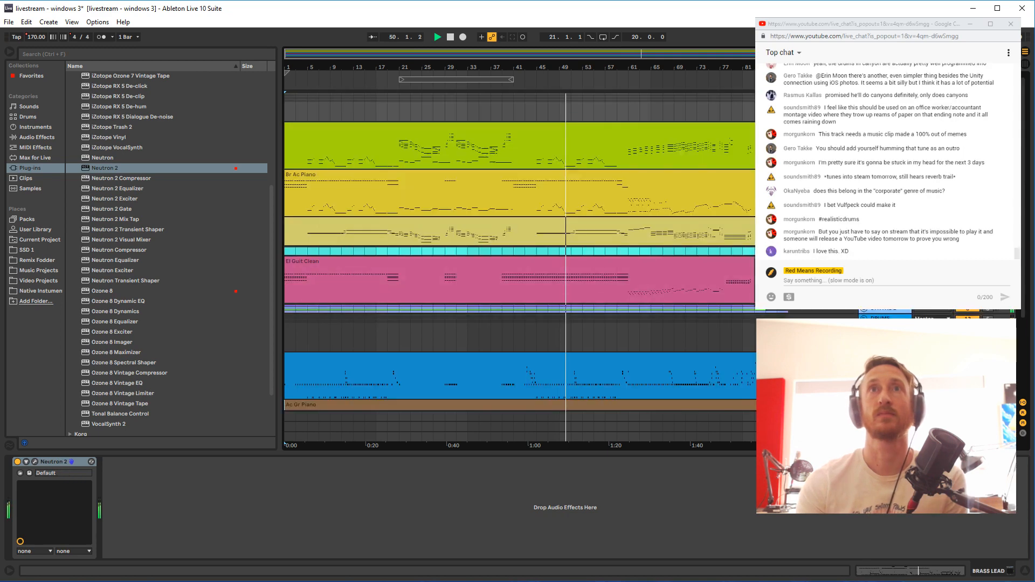
click(36, 463)
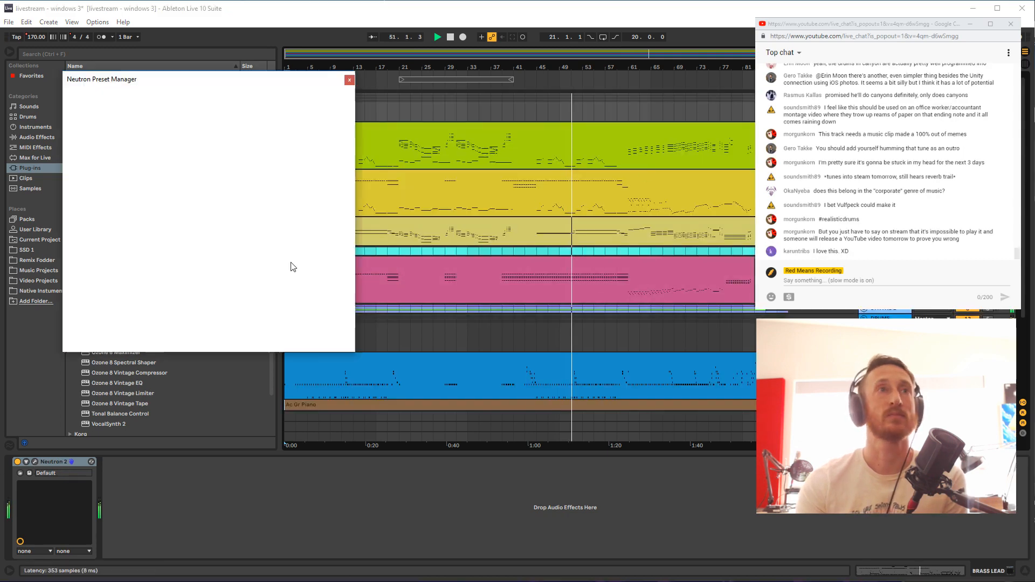
click(349, 79)
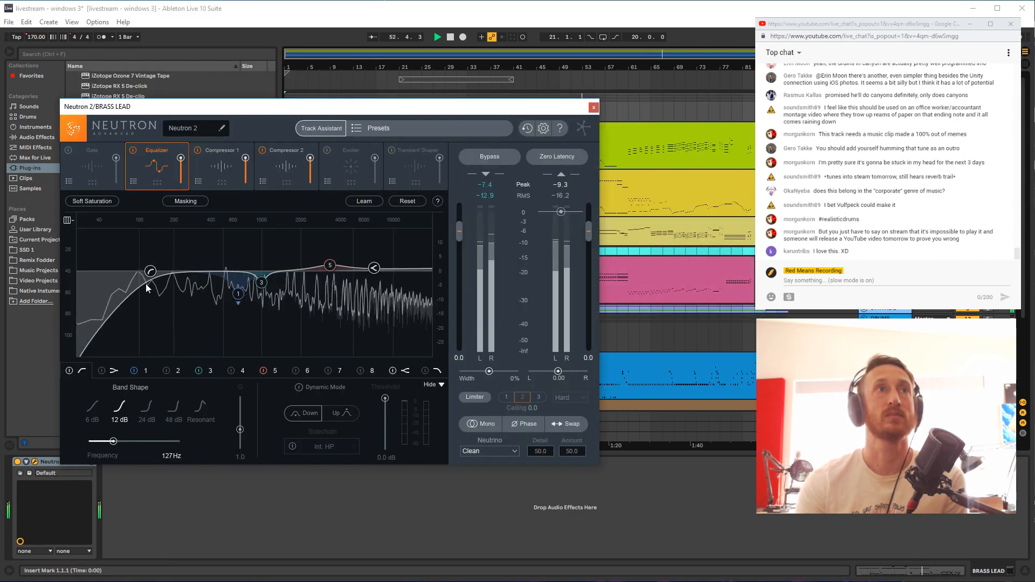
drag(151, 271, 158, 274)
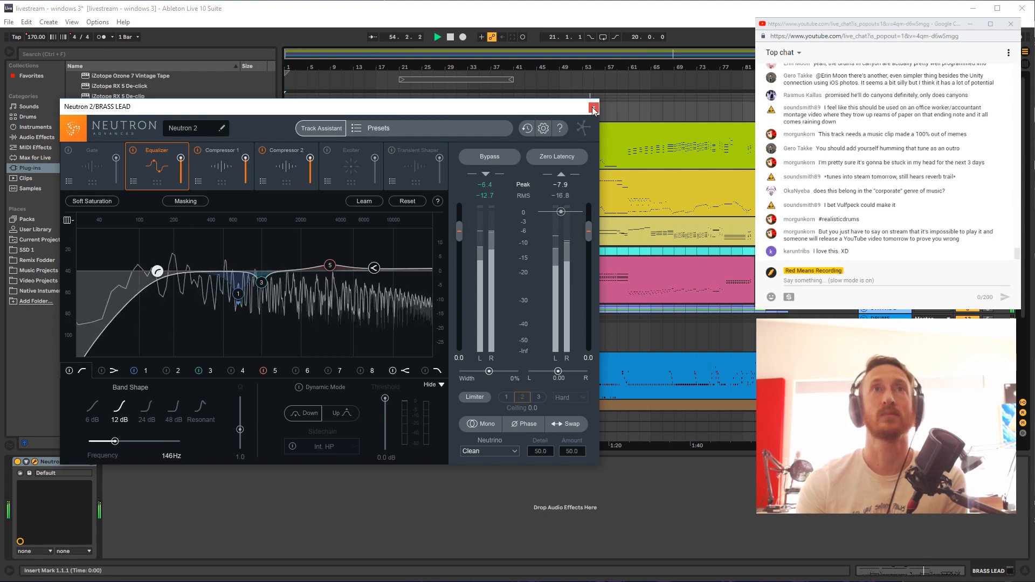
click(594, 106)
Fold the BRASS LEAD group, stop playback near bar 62 and unfold the SYNTHS 1 group to show its tracks
scroll(609, 254, down, 2)
scroll(609, 256, up, 2)
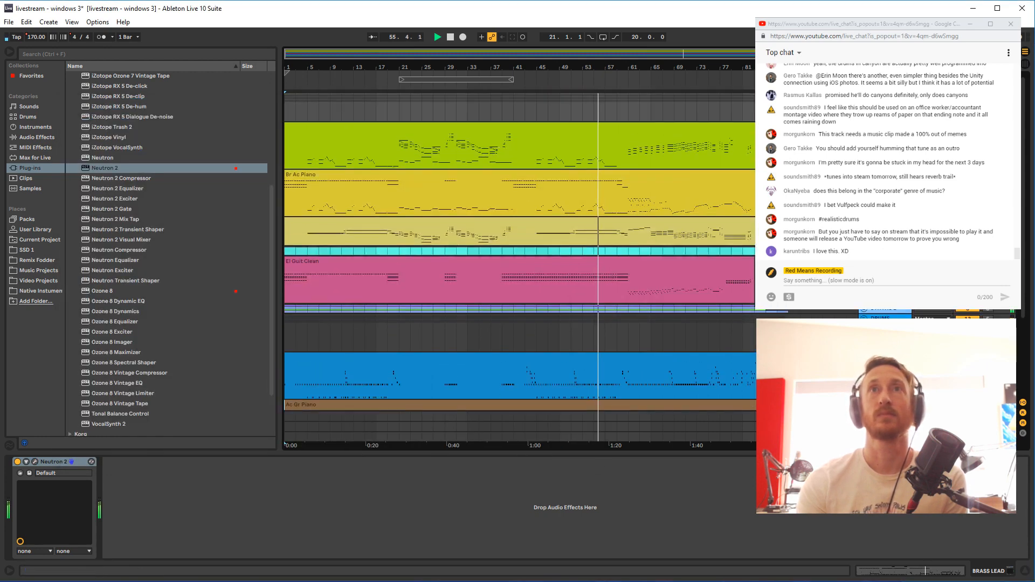
scroll(610, 257, down, 5)
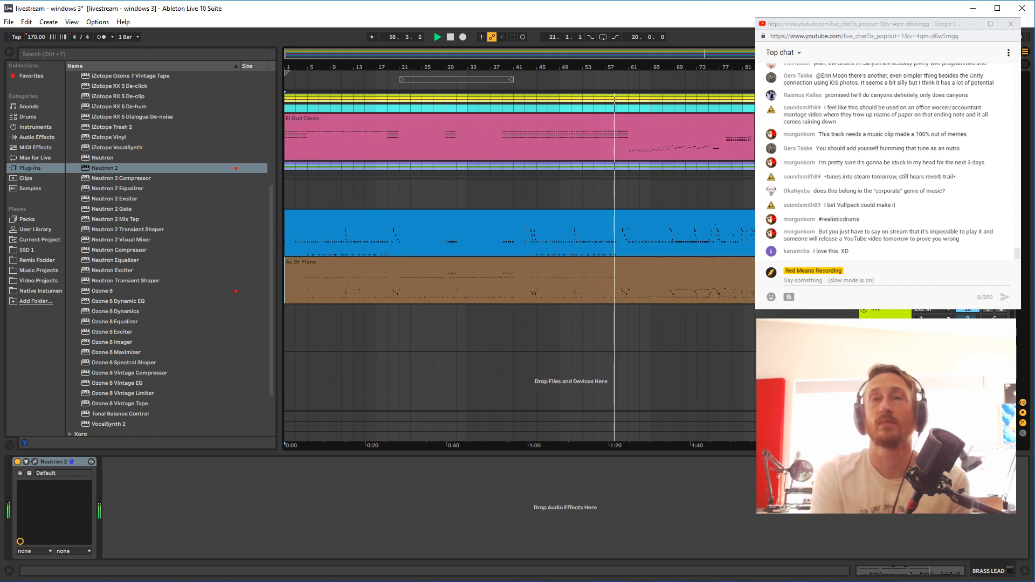
key(Up)
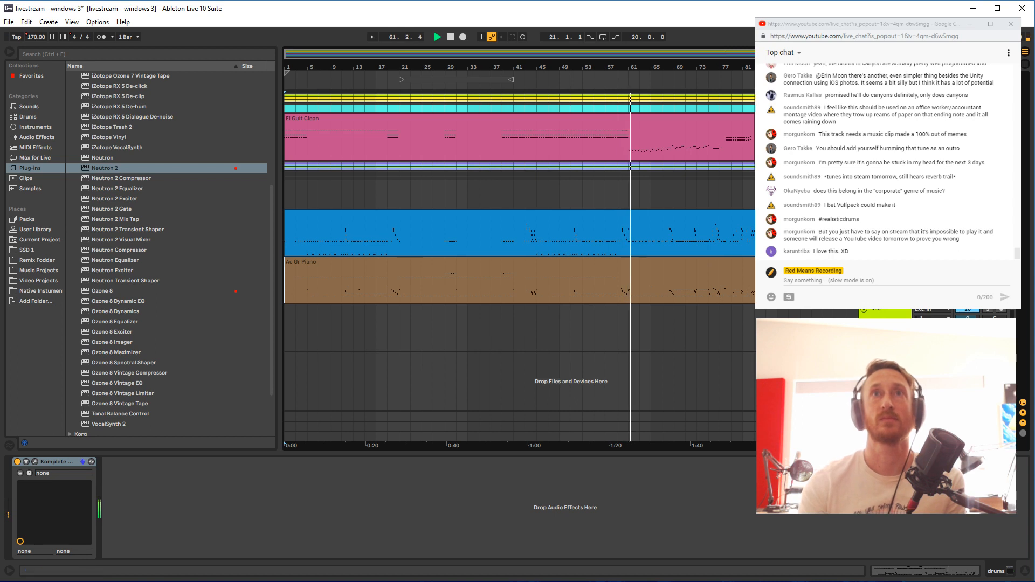
key(Right)
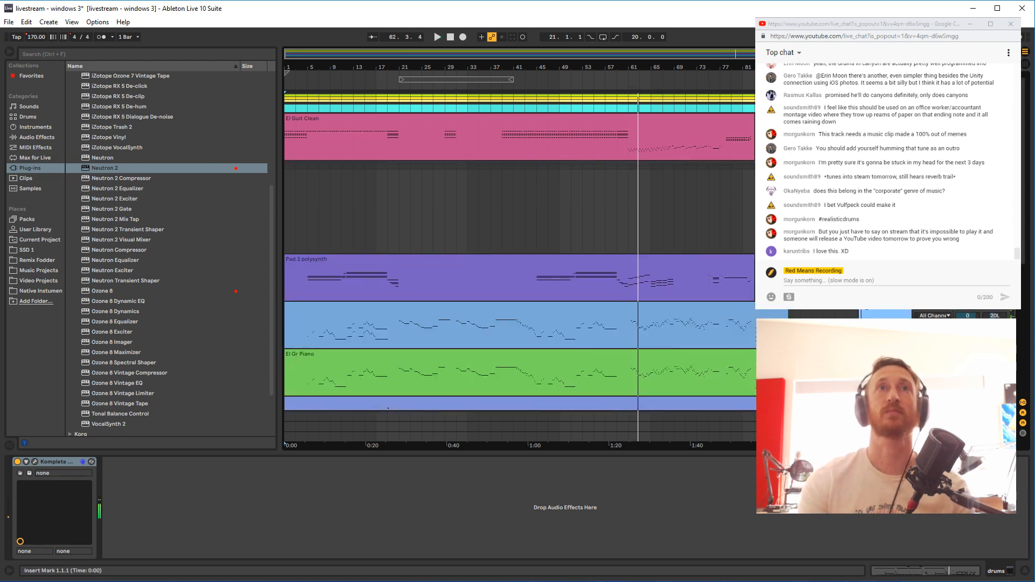
key(Right)
key(Down)
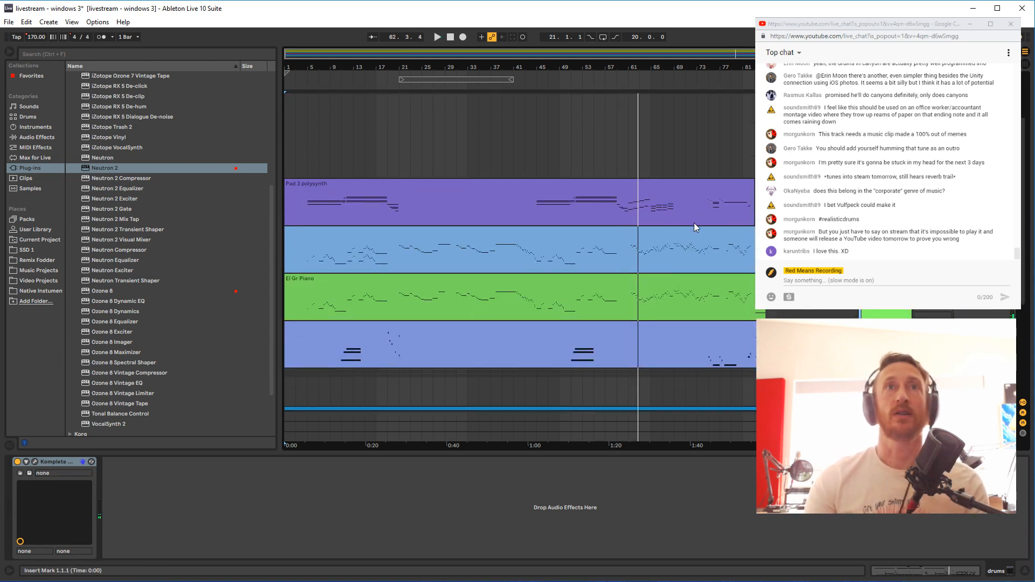
Copy bars 59 to 61 of the Pad 3 polysynth clip onto the BELL? track at bar 59
drag(619, 63, 621, 69)
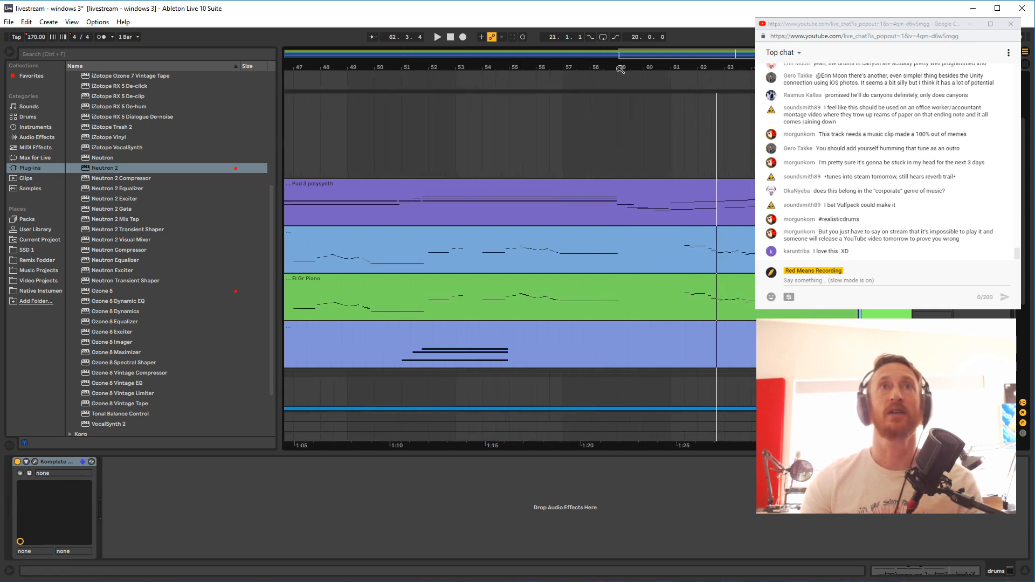
click(618, 221)
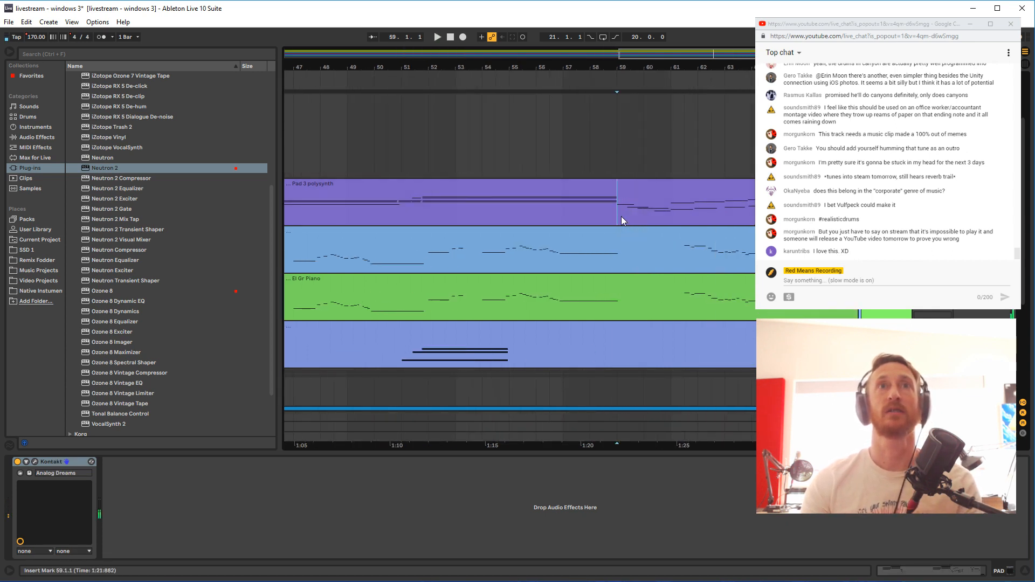
drag(621, 215, 674, 217)
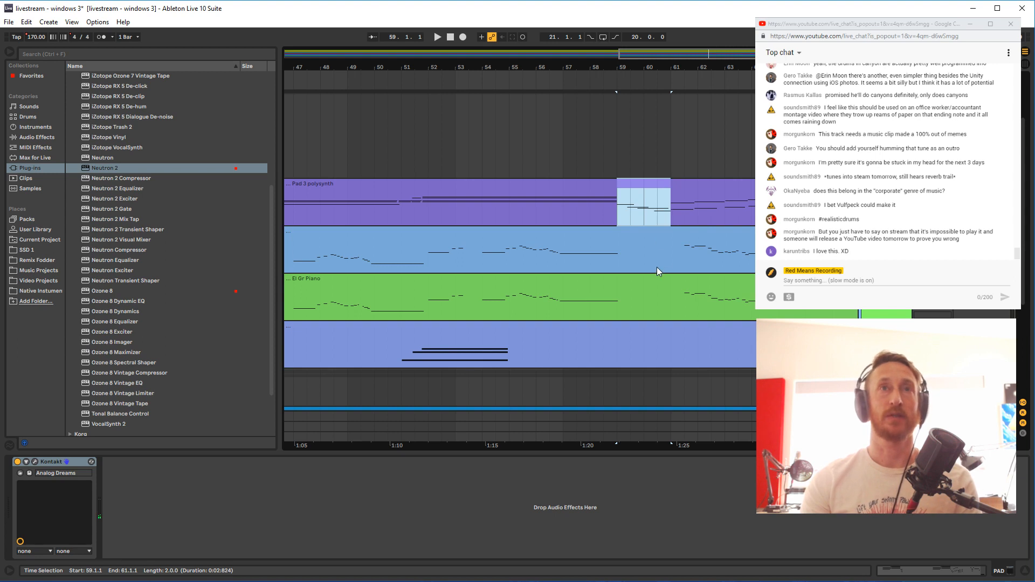
click(619, 349)
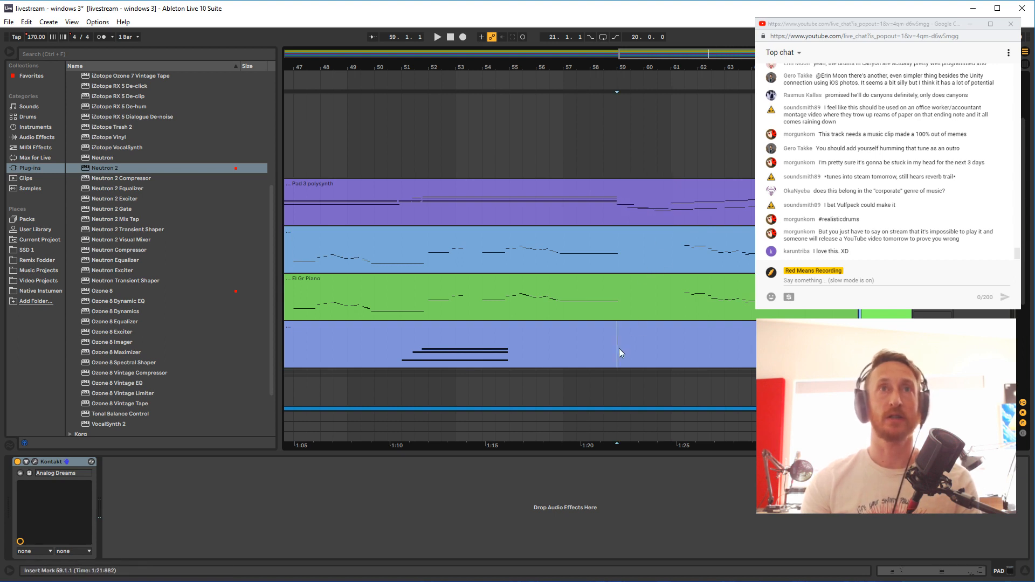
click(618, 213)
drag(669, 214, 669, 215)
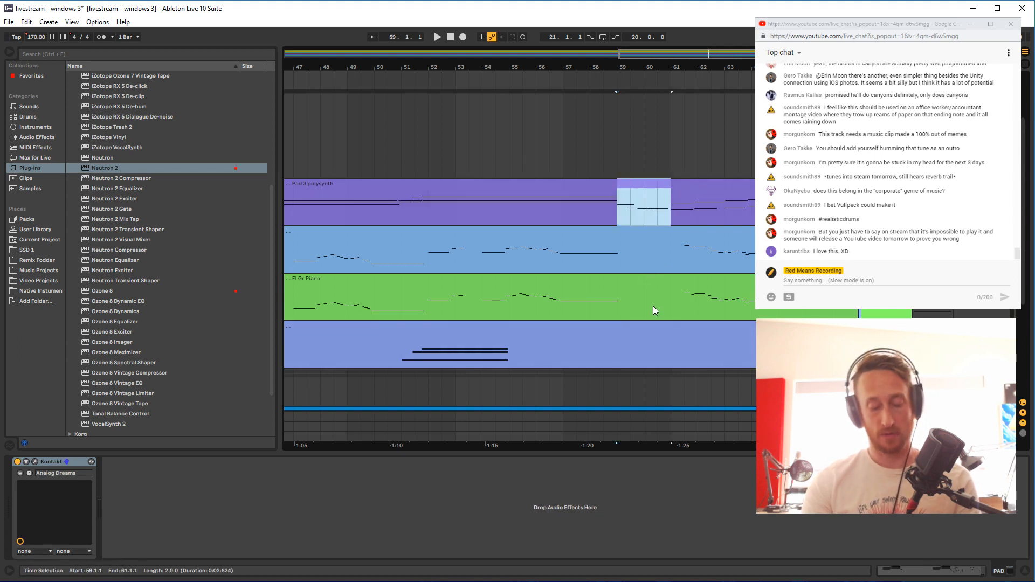
key(ctrl+x)
click(617, 356)
key(ctrl+v)
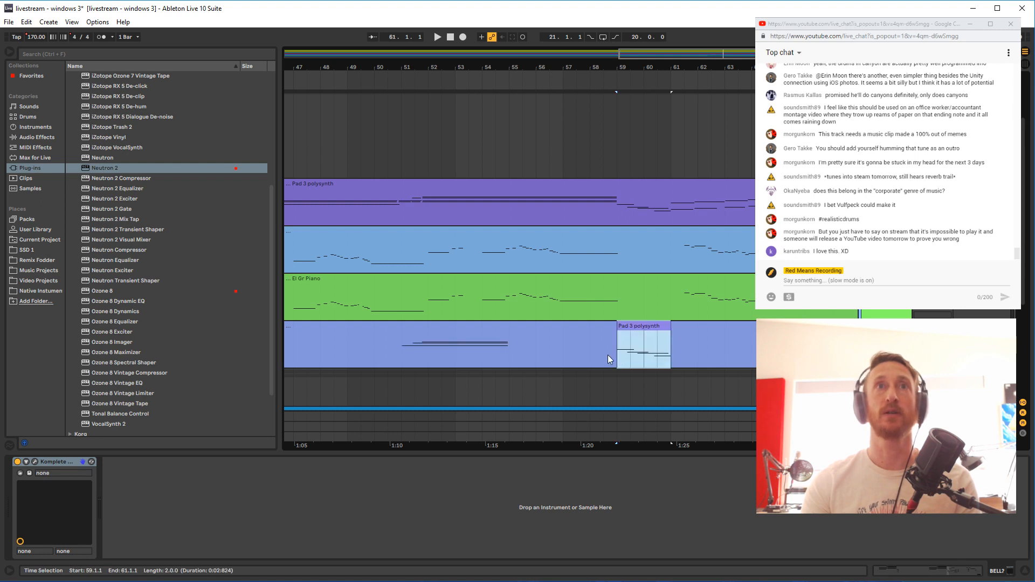
Transpose the notes of the pasted pad clip up one octave and play the passage from about bar 58.3
double_click(642, 337)
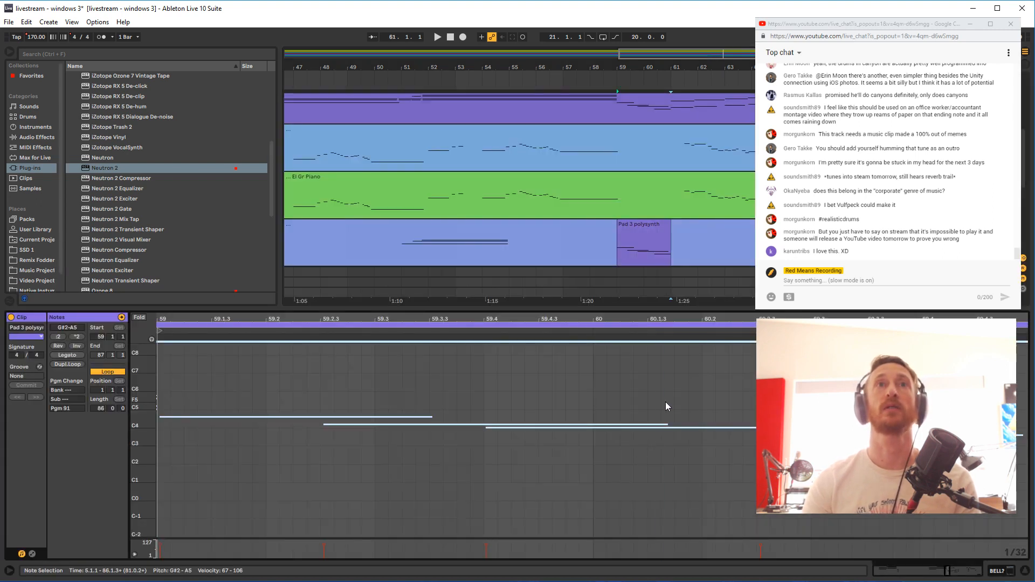
click(602, 246)
key(space)
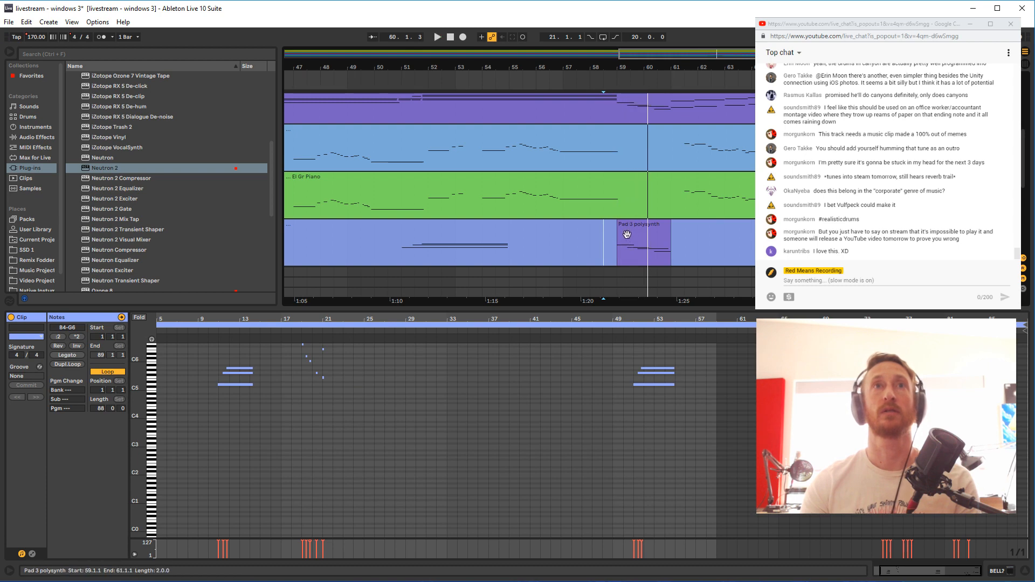
Try extending the start of the pasted pad clip back to bar 58.3 and undo the change
click(627, 234)
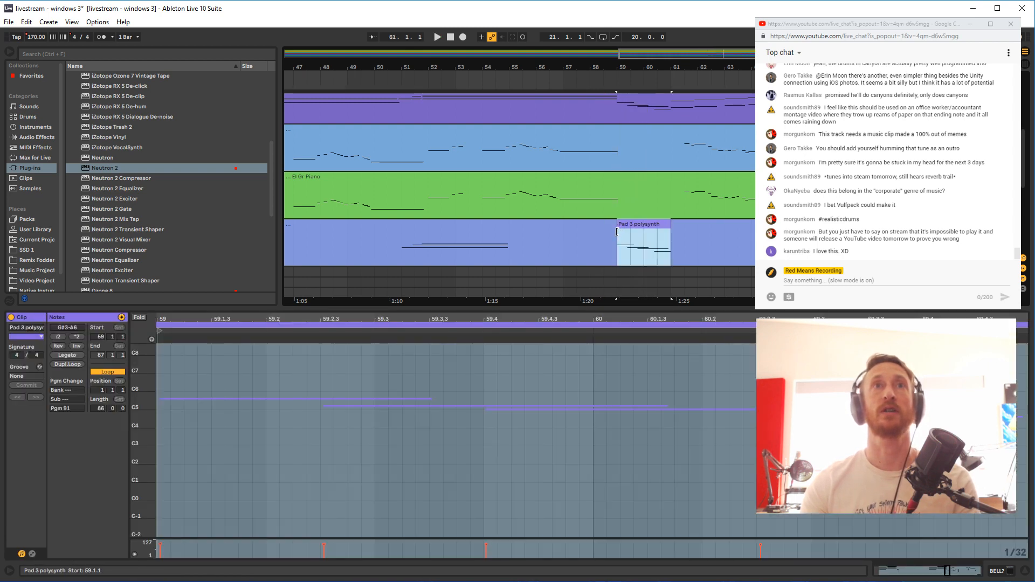
drag(618, 232, 610, 233)
key(ctrl+z)
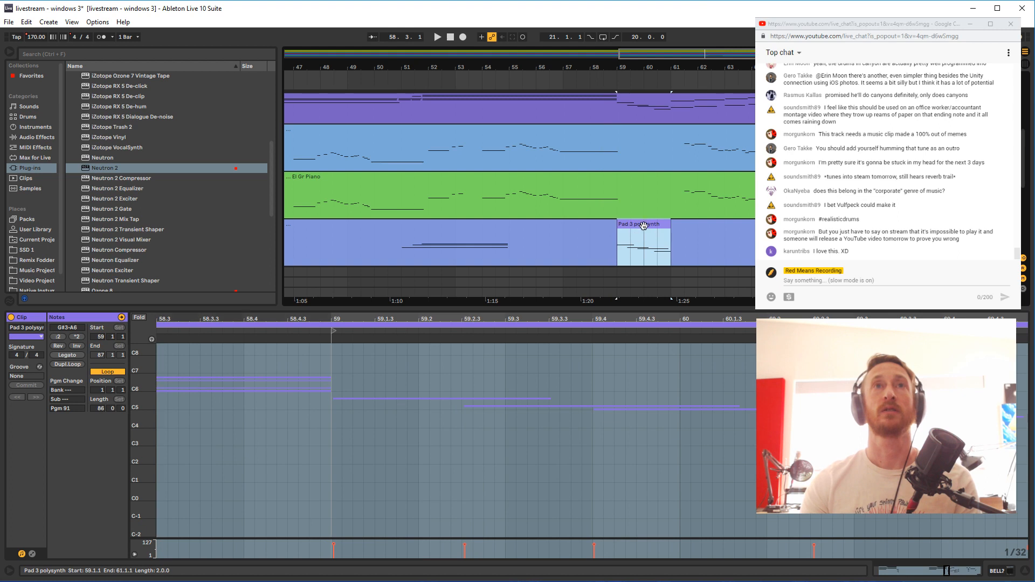
Audition the pasted pad clip on the BELL? track and transpose all its notes up another octave
click(355, 424)
key(Left)
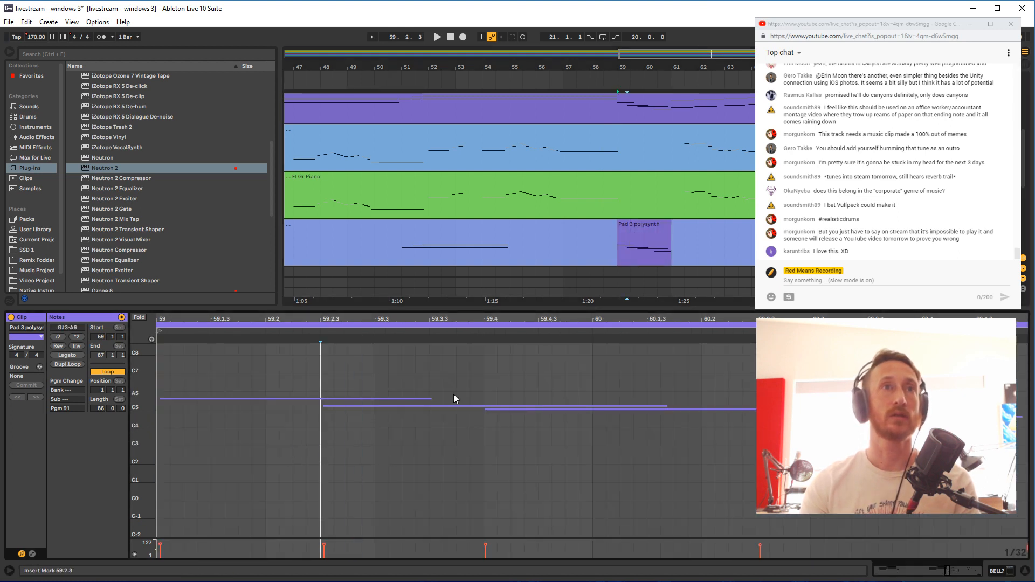
click(521, 374)
key(space)
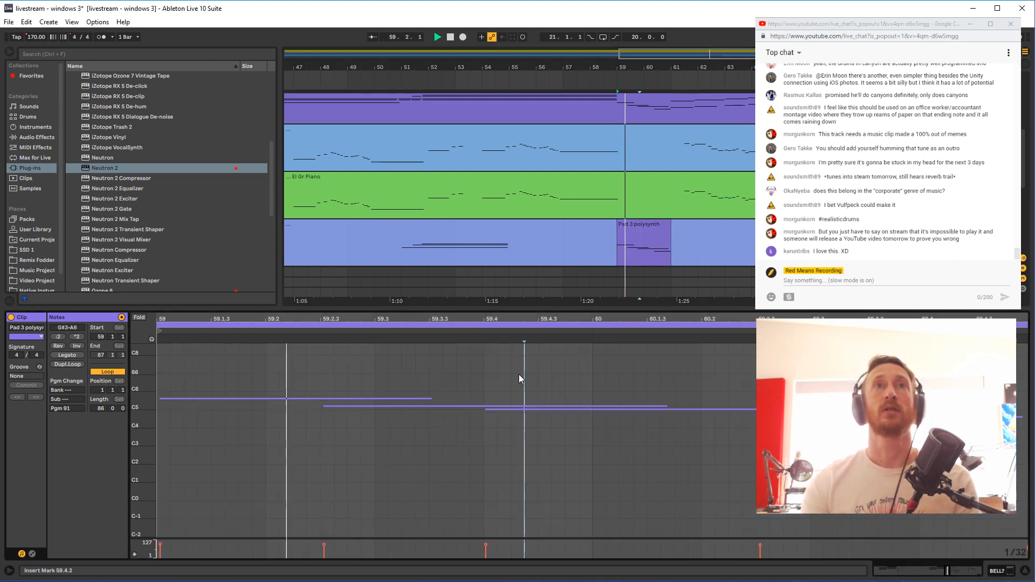
key(ctrl+a)
key(shift+Up)
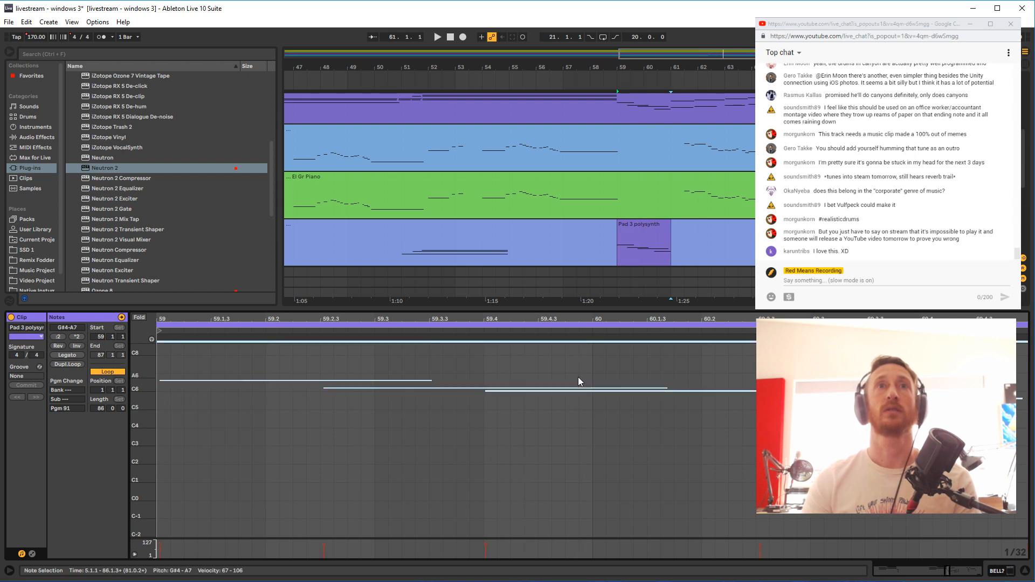
Play the arrangement from bar 59 to hear the transposed bell notes with the following section in view
key(space)
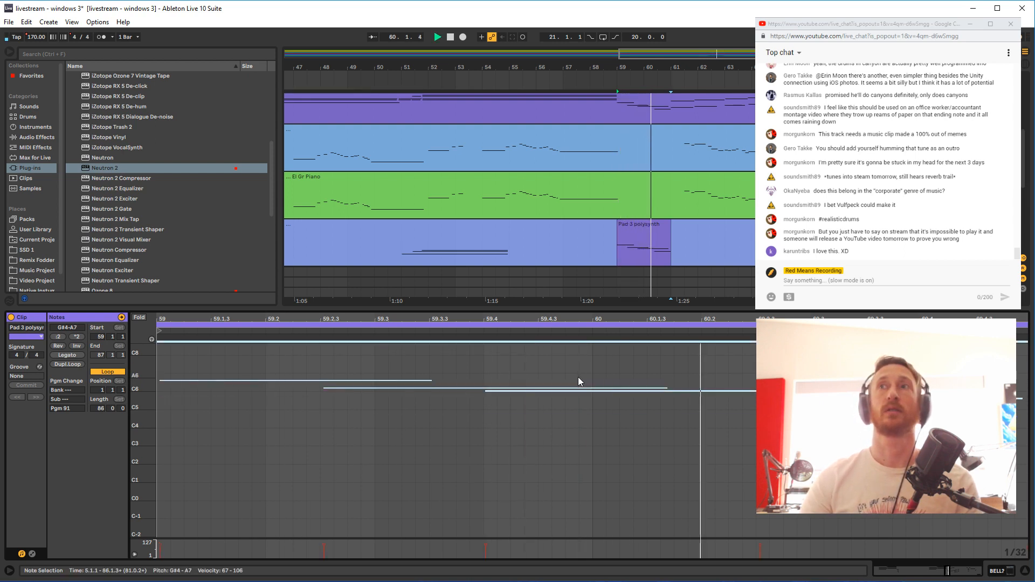
click(664, 159)
key(minus)
key(minus)
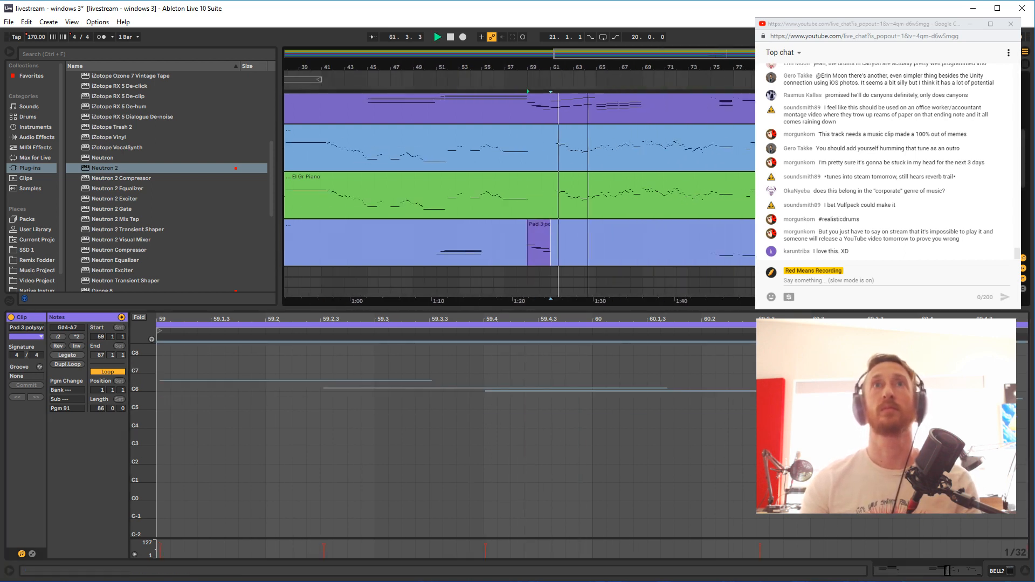
Play the arrangement through to its ending with the lower tracks in view and inspect the drums track's clip
scroll(668, 215, up, 2)
drag(729, 306, 727, 456)
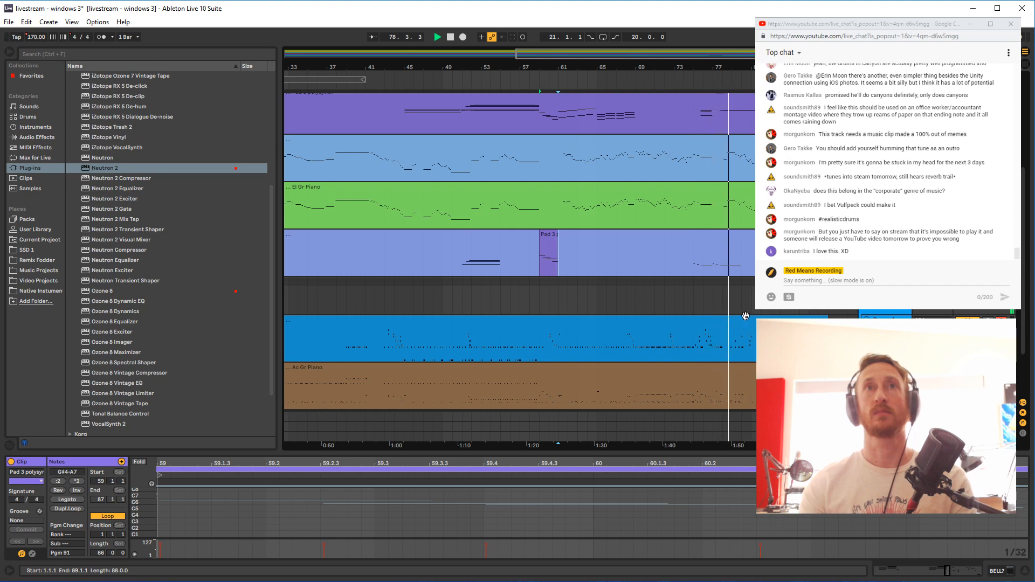
scroll(748, 307, down, 2)
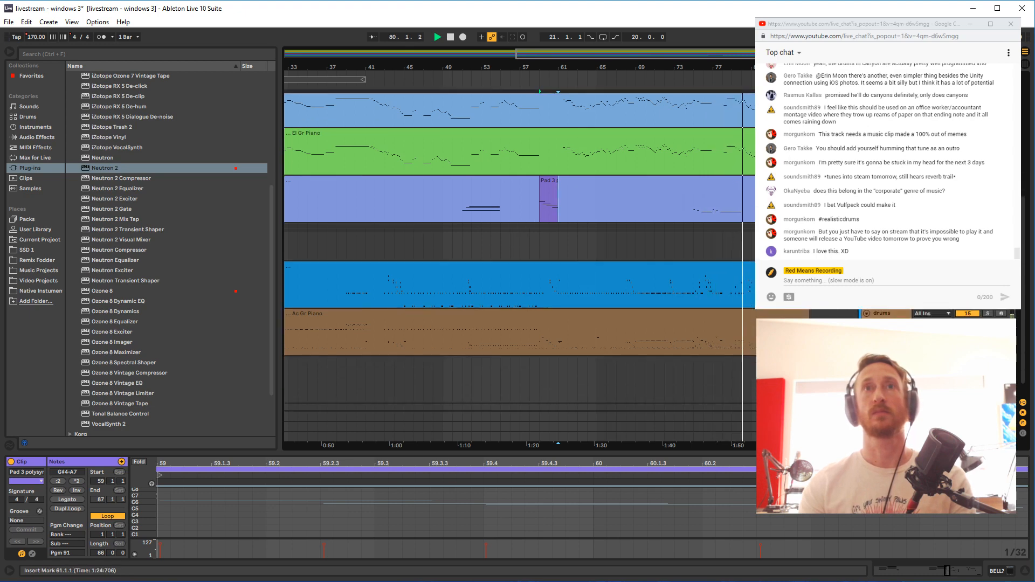
click(783, 314)
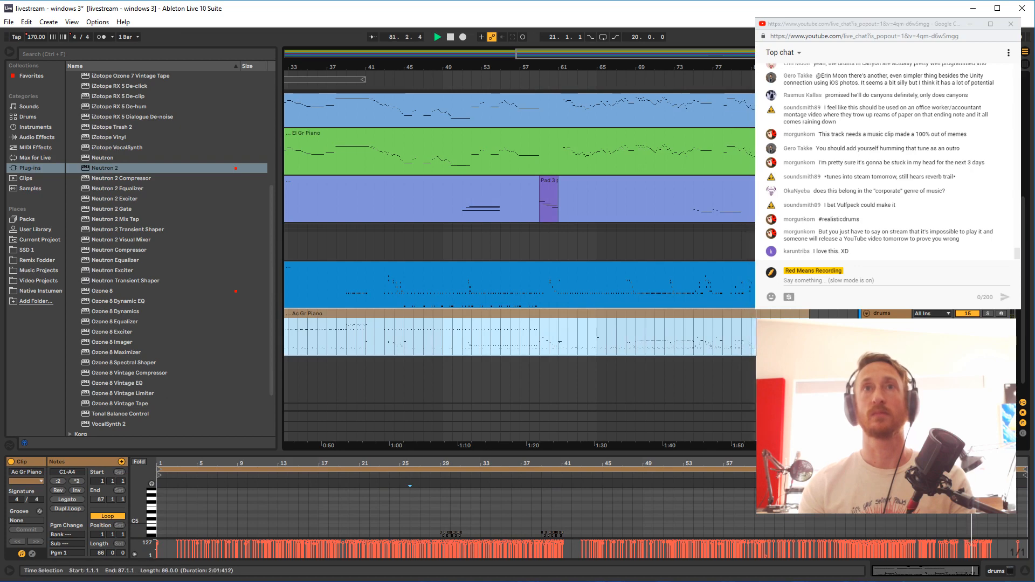
key(plus)
key(plus)
click(778, 317)
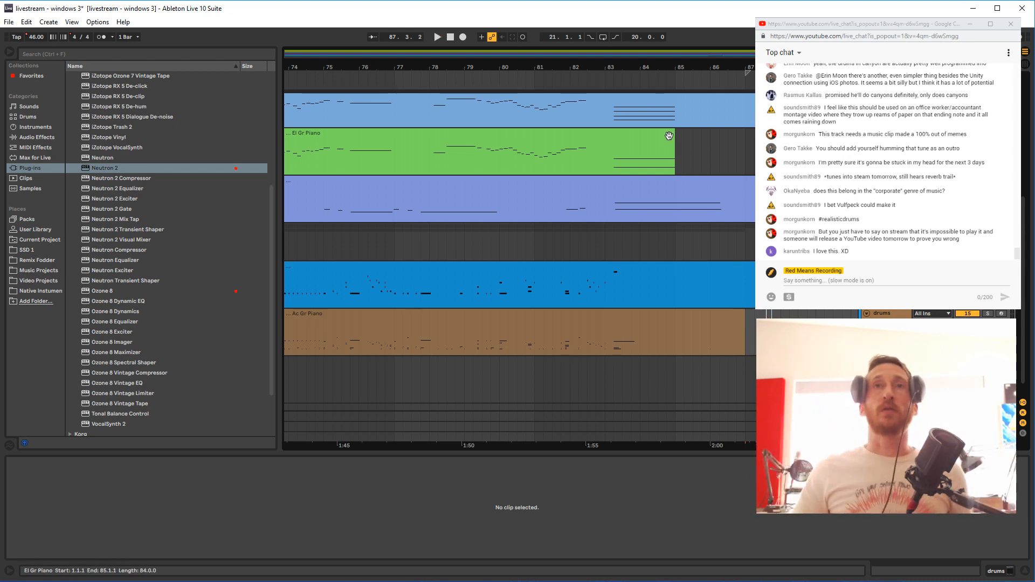
Save the Live set with its current arrangement
key(minus)
key(minus)
key(minus)
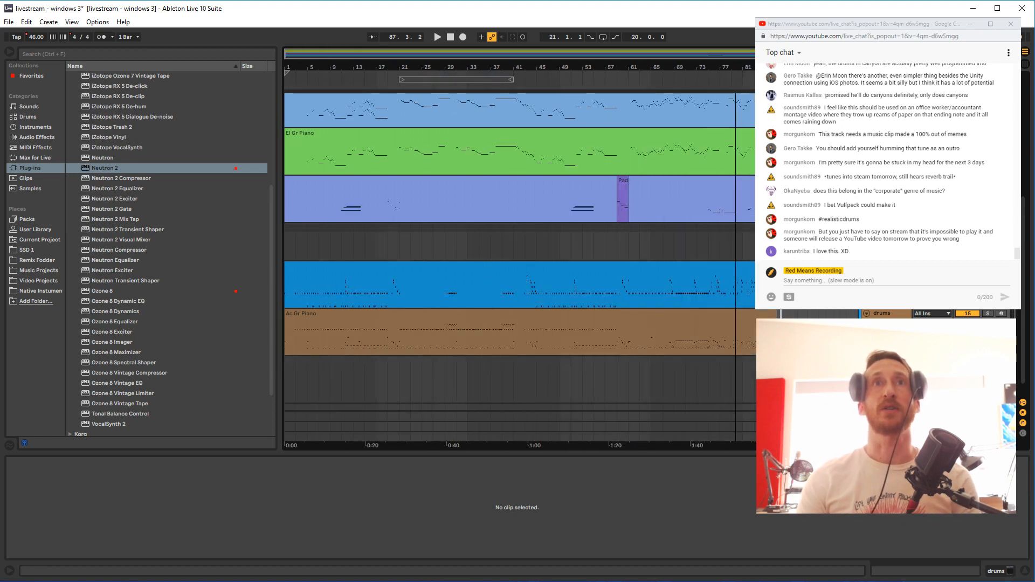
key(ctrl+s)
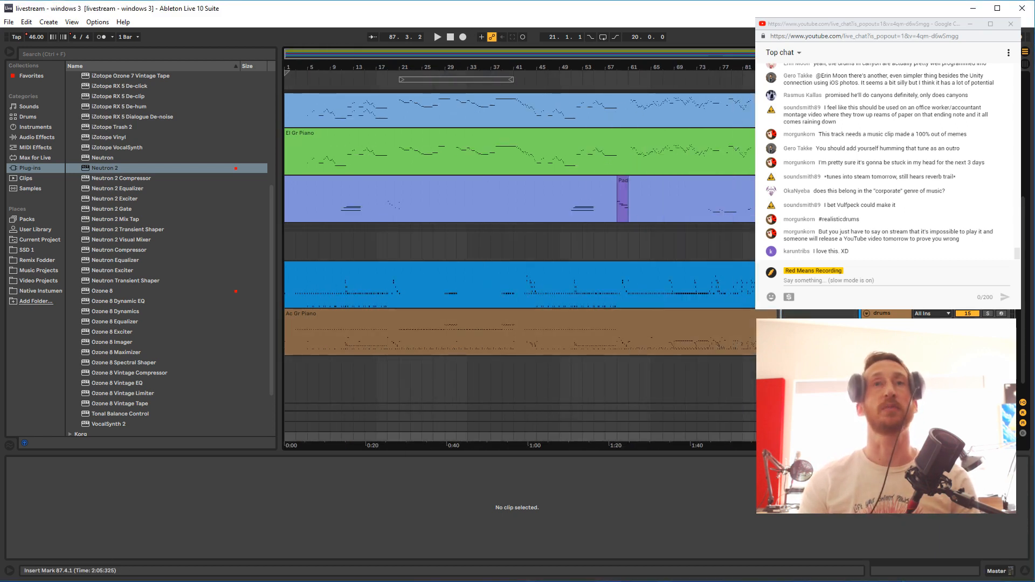
Collapse the track groups in the arrangement and display the Mic track's devices
click(242, 465)
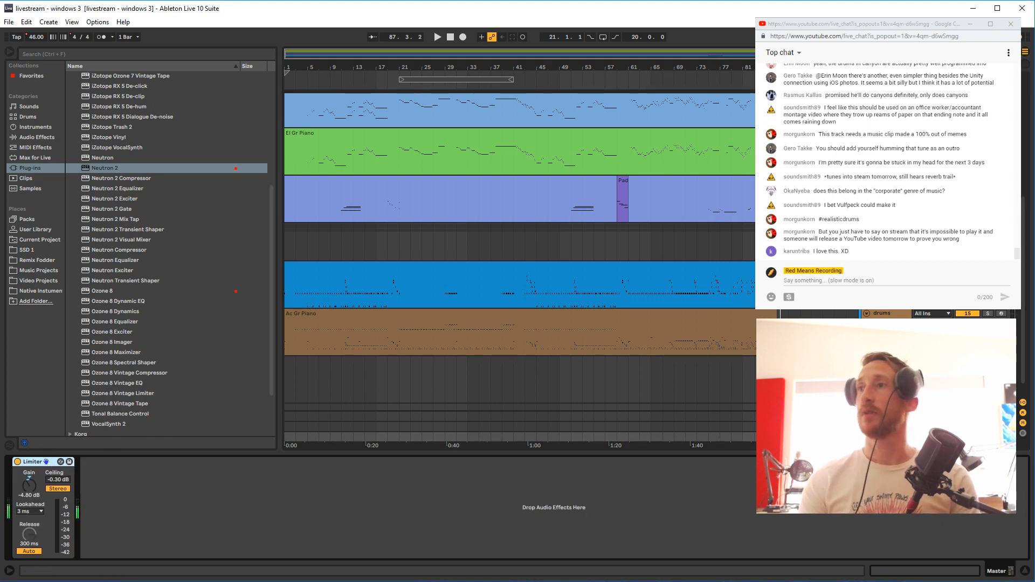
scroll(665, 192, up, 5)
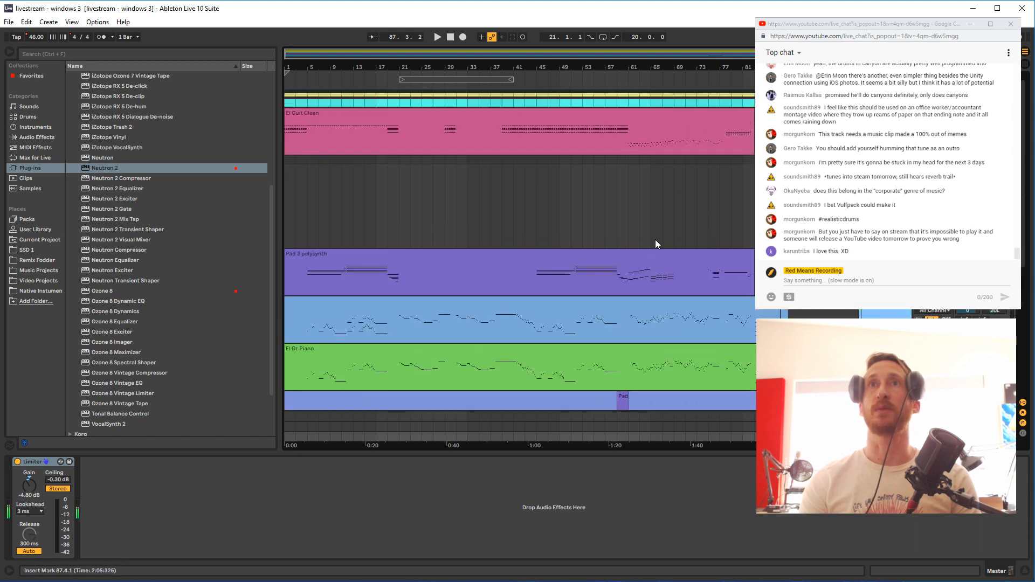
click(865, 166)
click(865, 119)
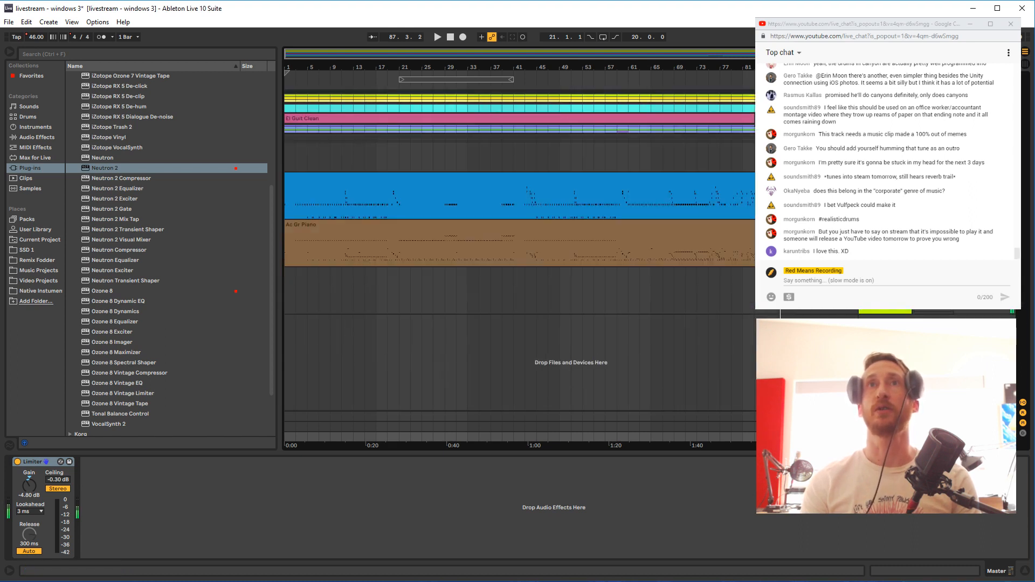
key(alt+u)
click(865, 138)
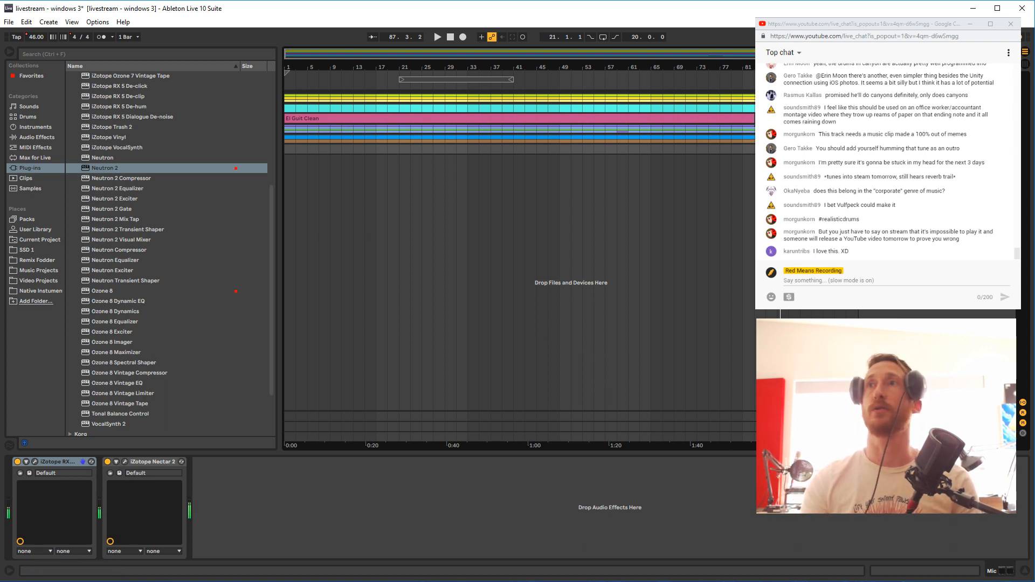
click(857, 281)
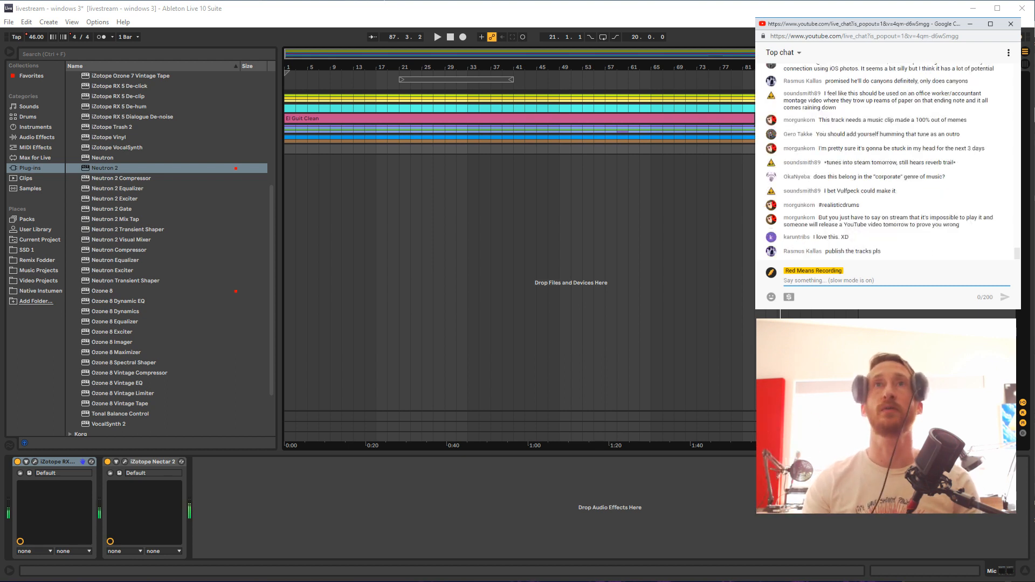
click(687, 149)
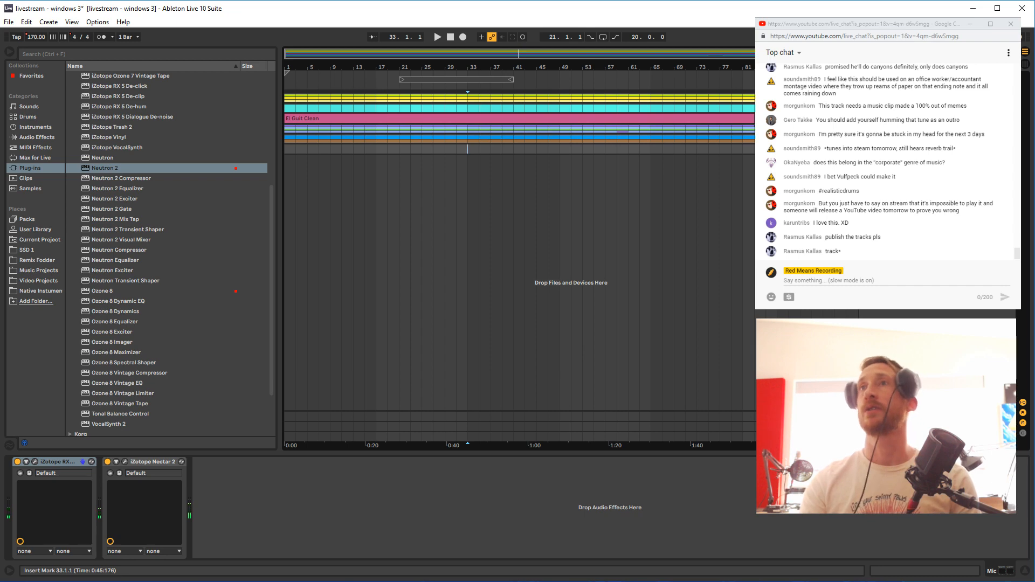
click(890, 281)
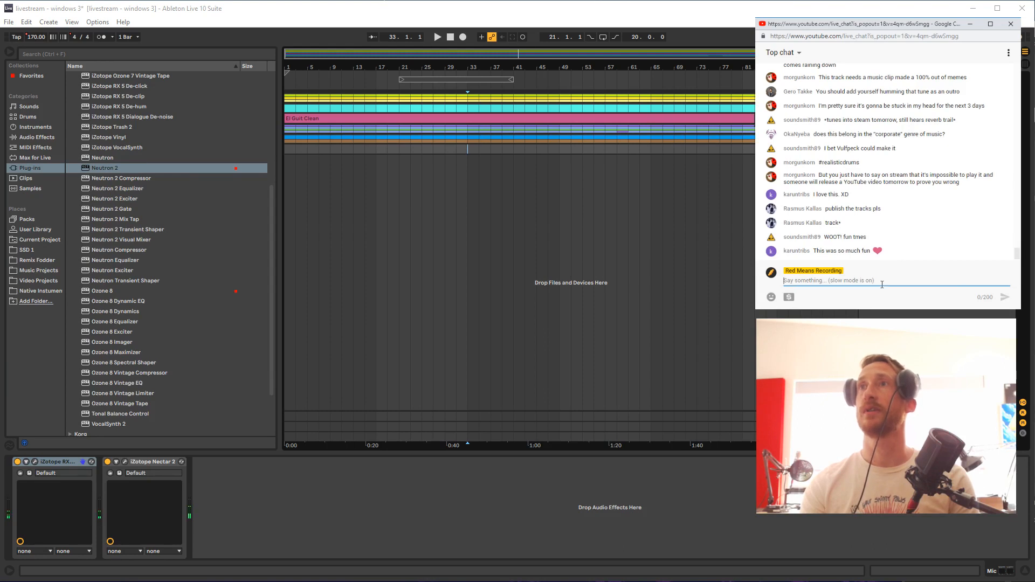
click(377, 152)
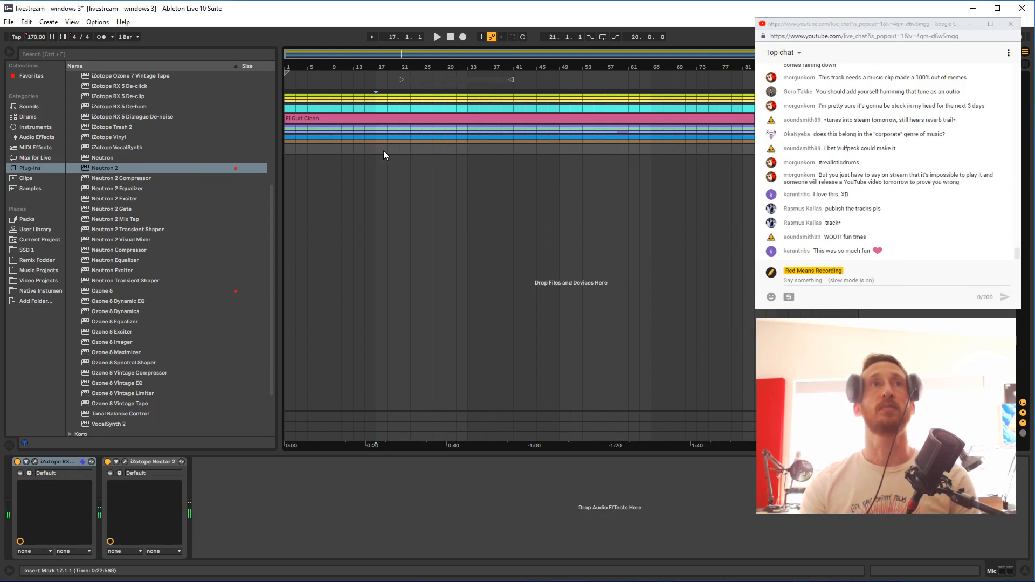
click(844, 281)
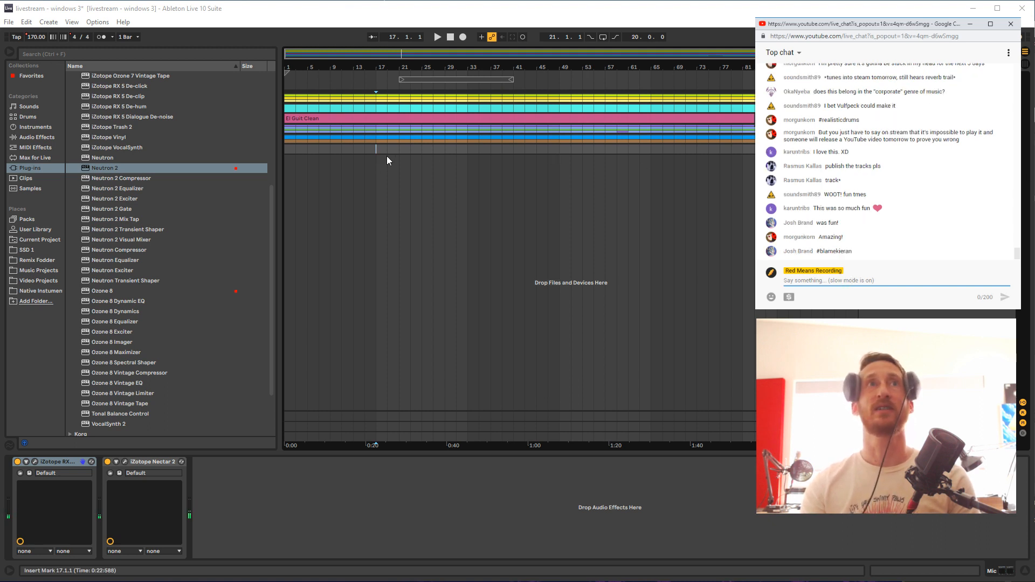
click(353, 149)
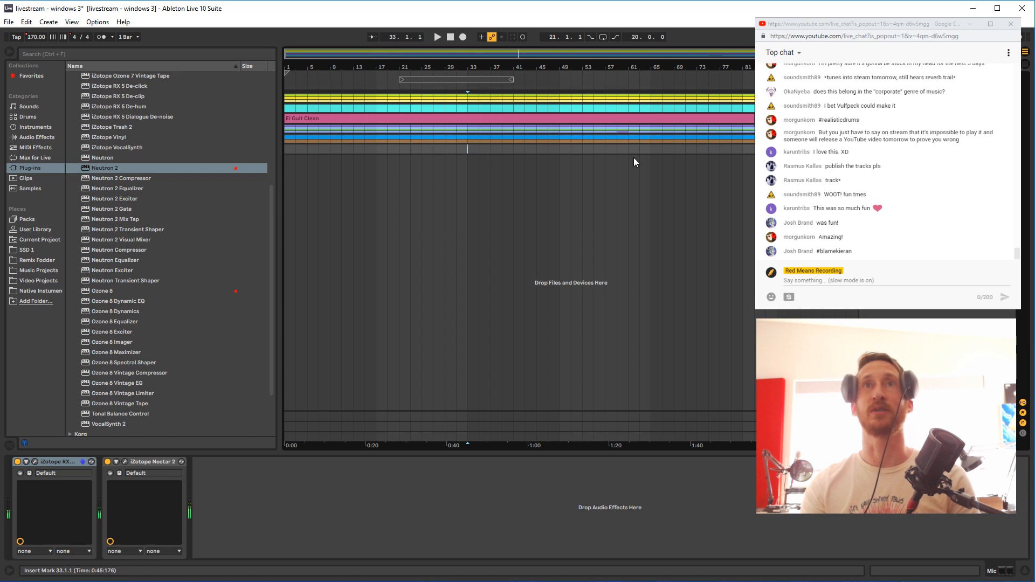
click(803, 280)
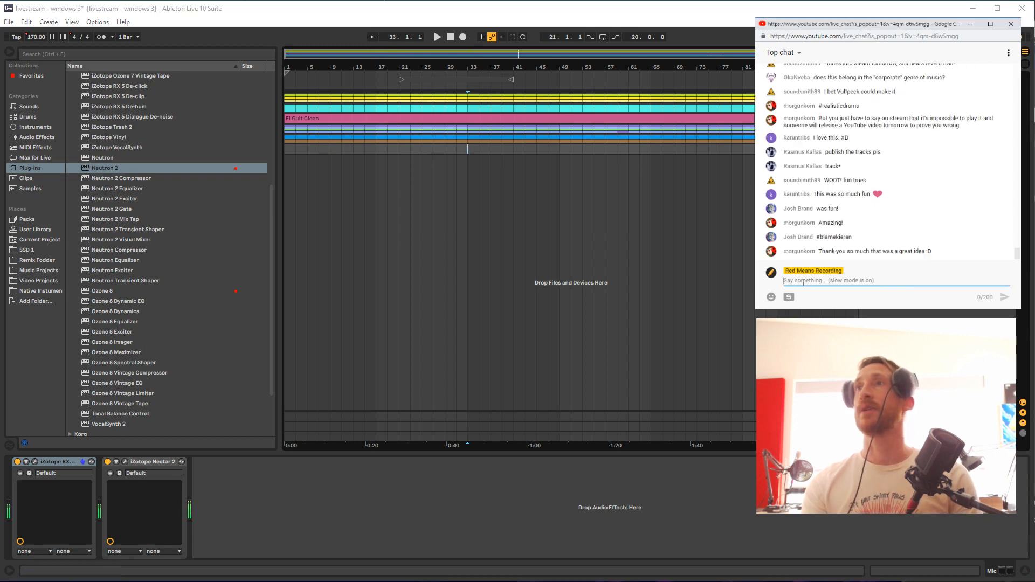
Switch to OBS, bring its window over the arrangement to check the stream, and move it away to return to the live chat
key(alt+Tab)
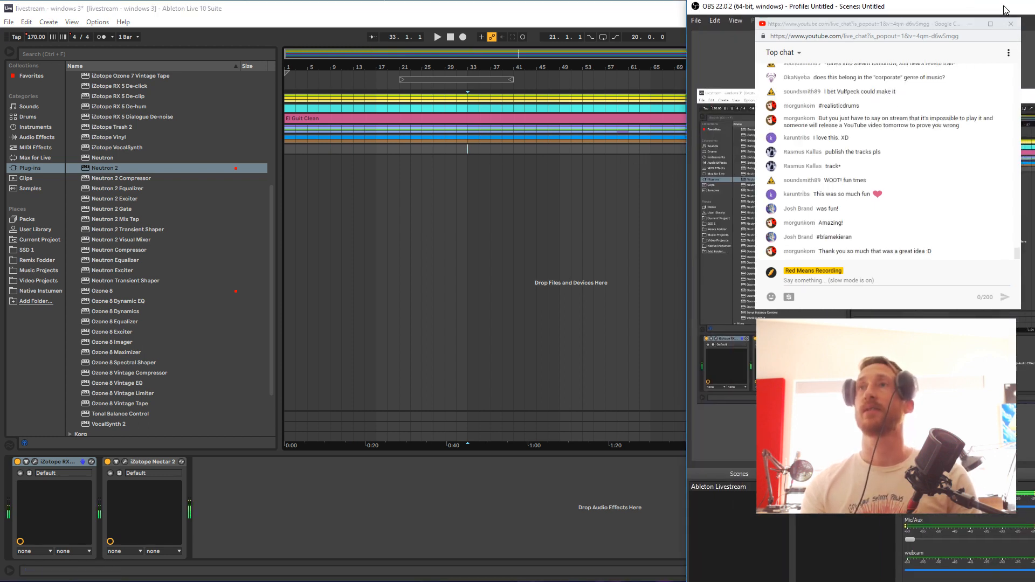
drag(1031, 22, 599, 56)
drag(440, 140, 1034, 65)
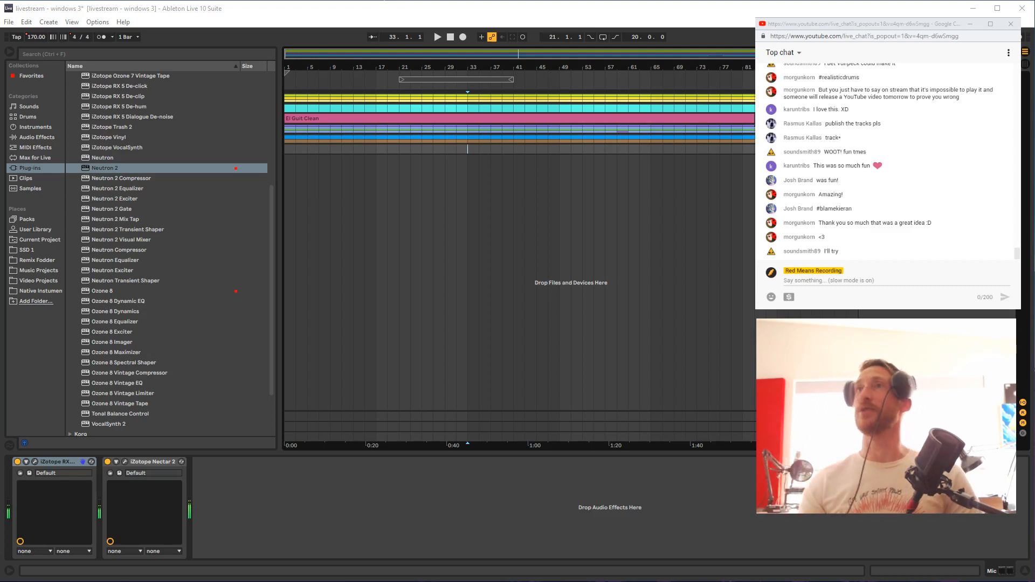
click(841, 280)
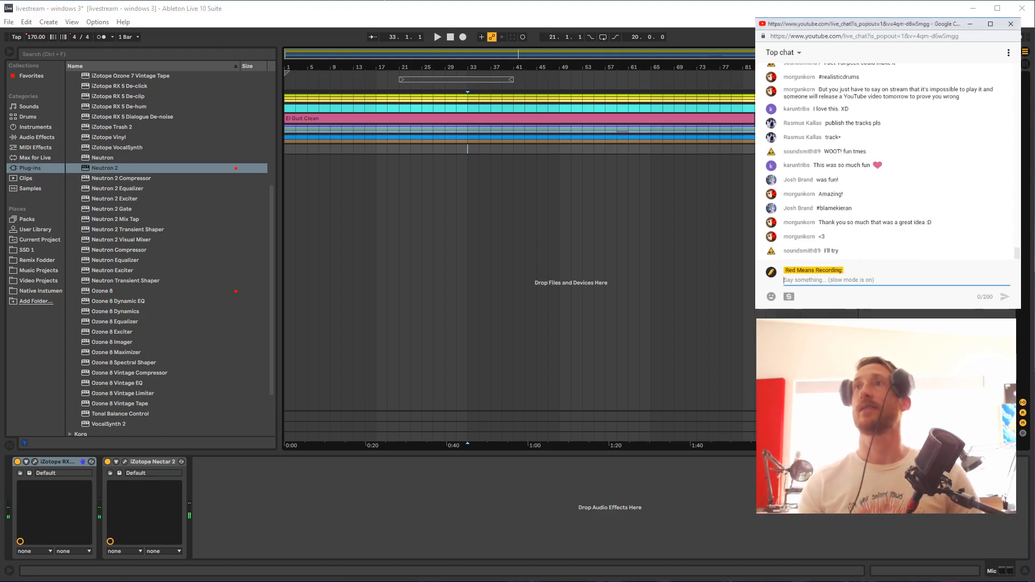